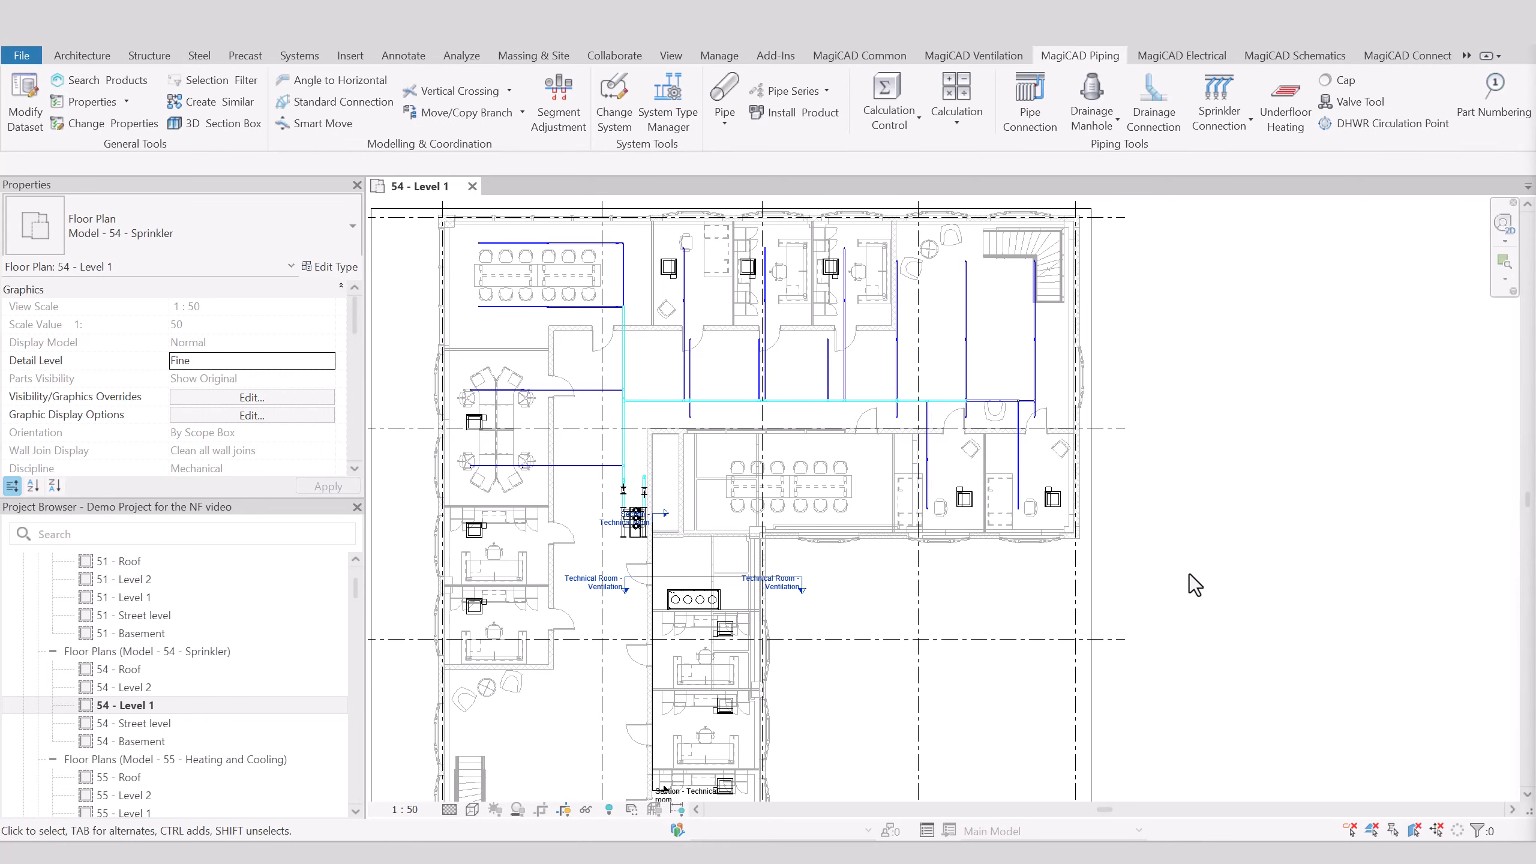
- Open the fire protection product selection and pick the dry sprinkler GS-K80-93C-STD after comparing the available sprinklers
scroll(1189, 575, "up", 1)
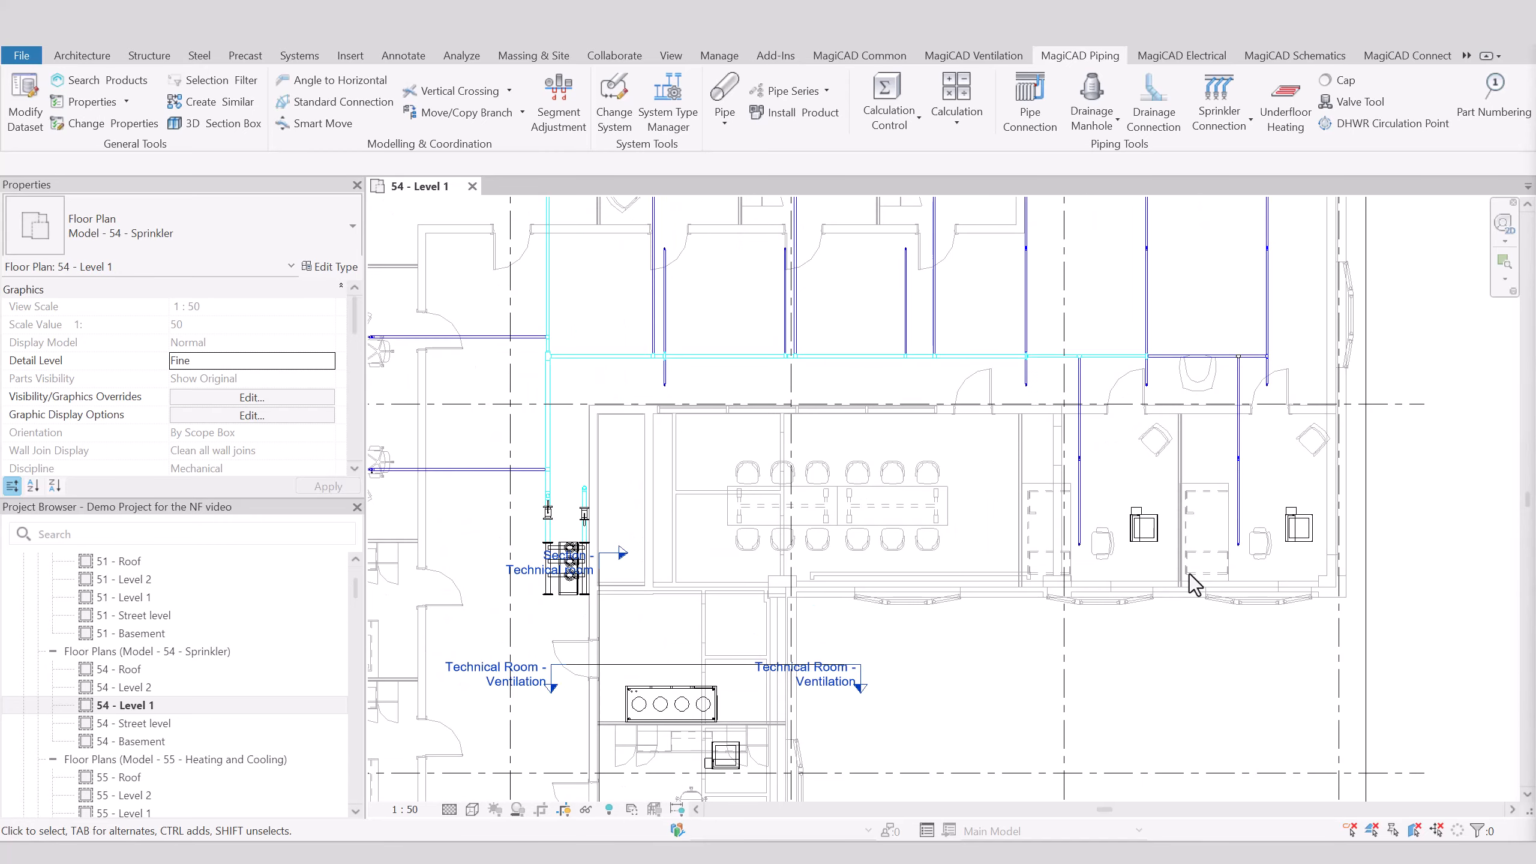
scroll(1189, 575, "up", 2)
middle_click_drag(1220, 604, 1361, 598)
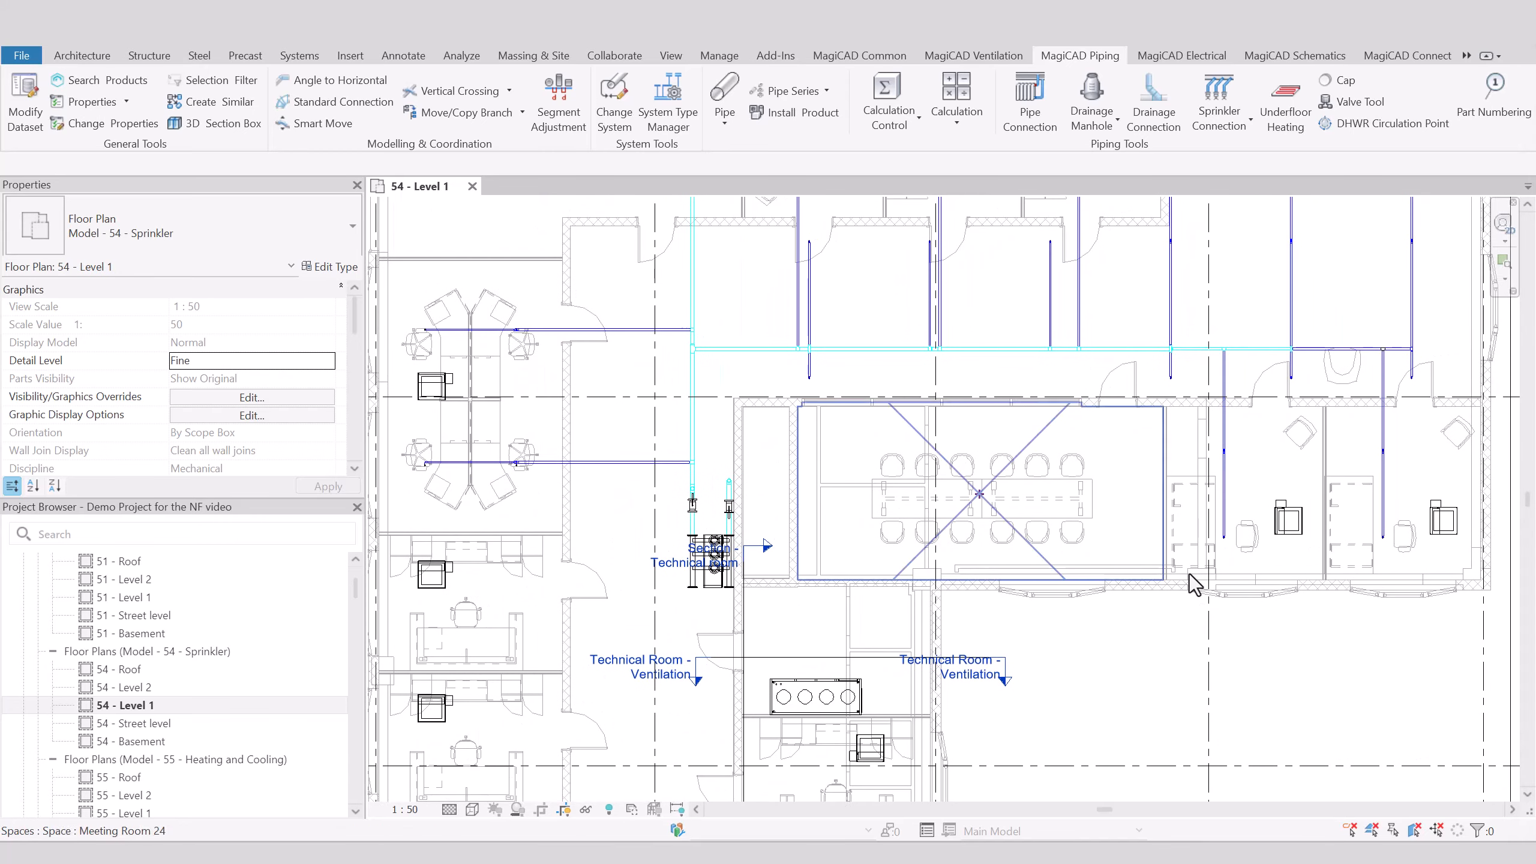
scroll(1190, 574, "up", 2)
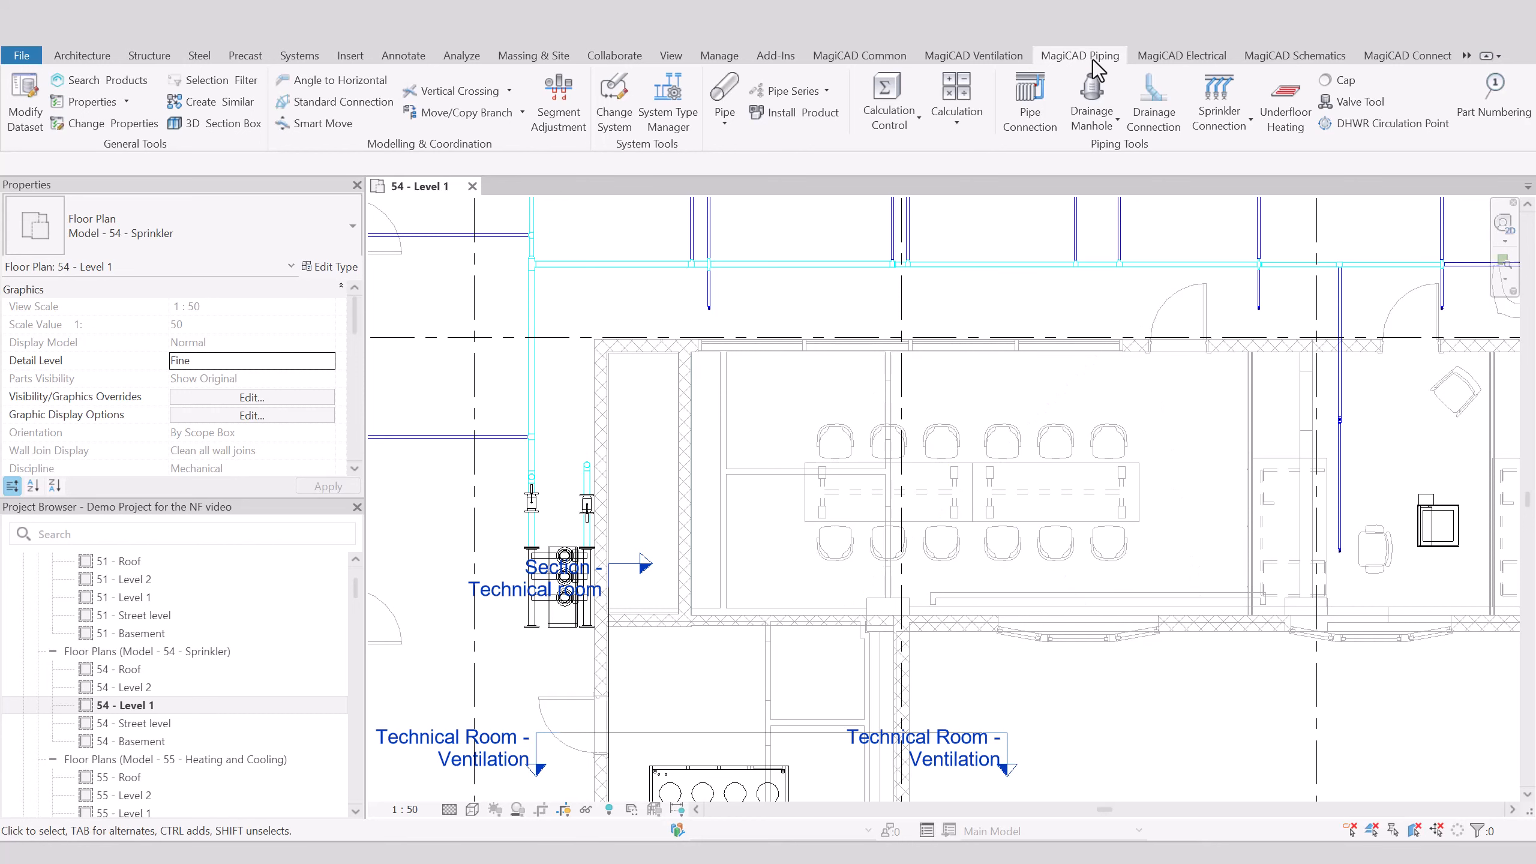
left_click(795, 117)
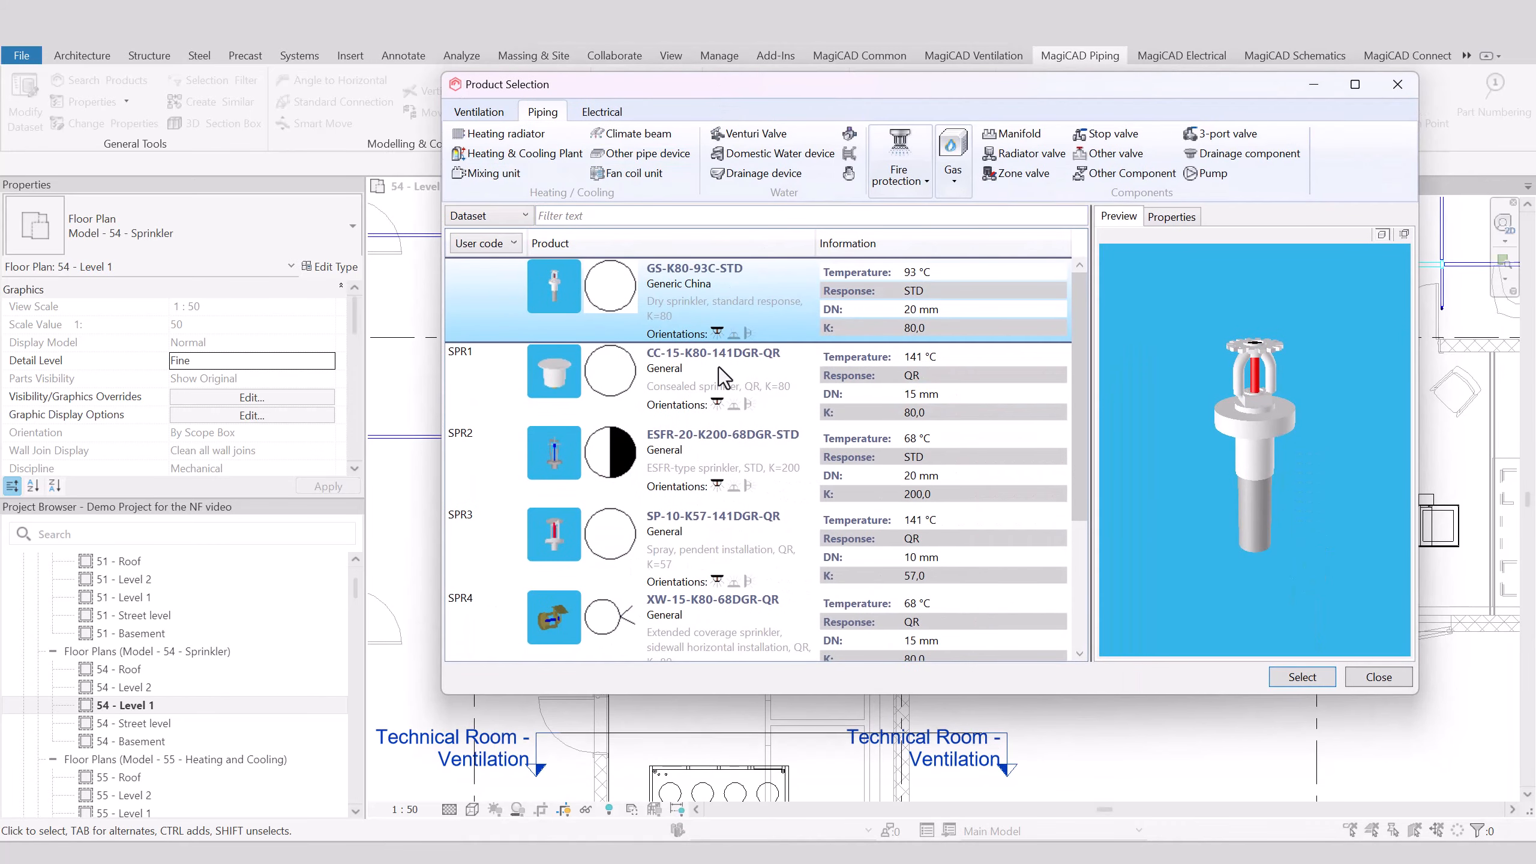
left_click(722, 387)
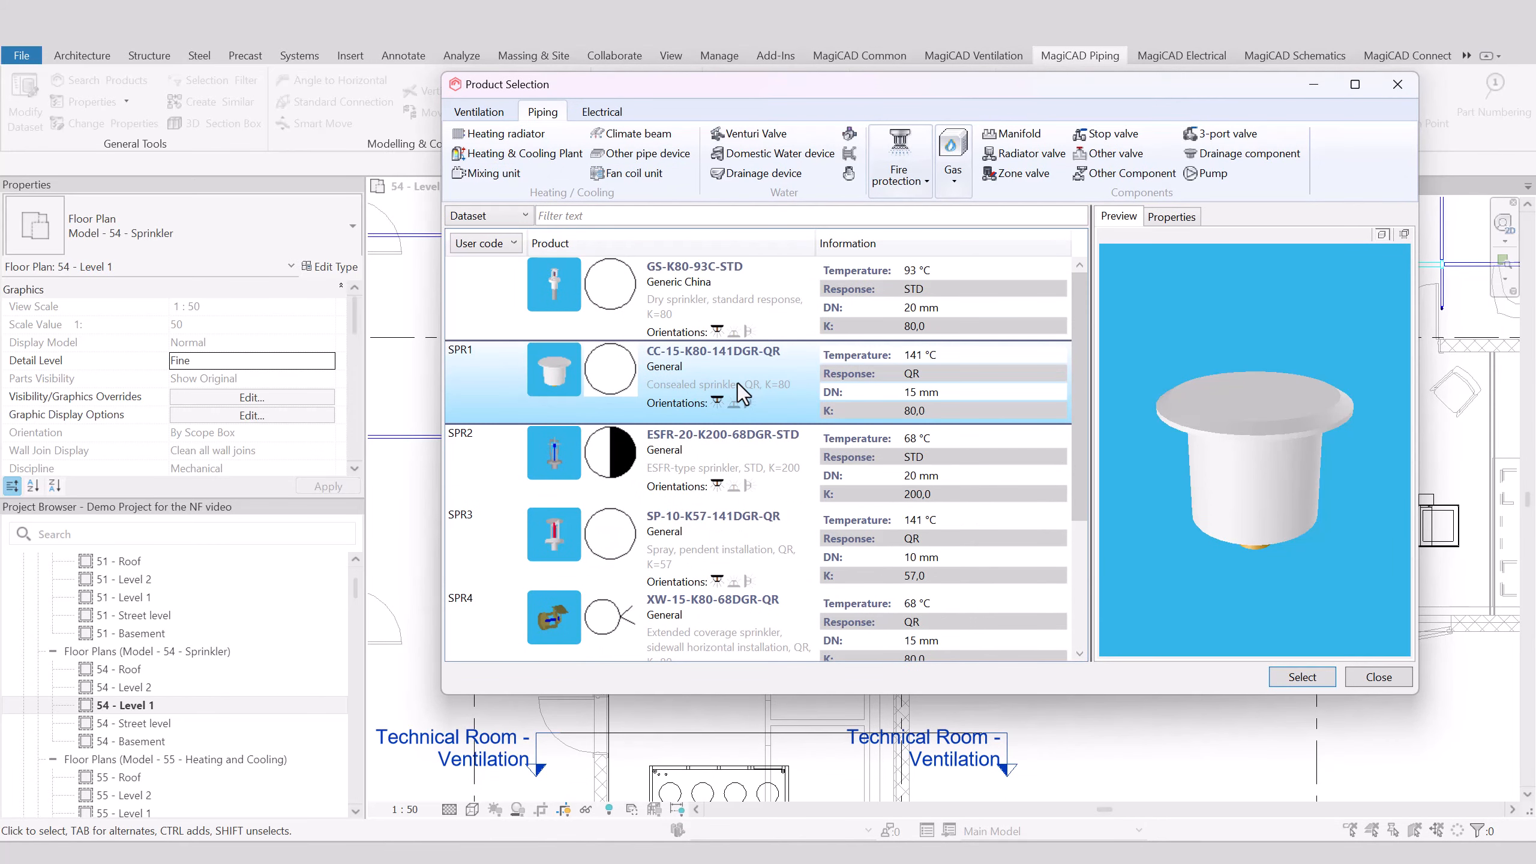
left_click(706, 306)
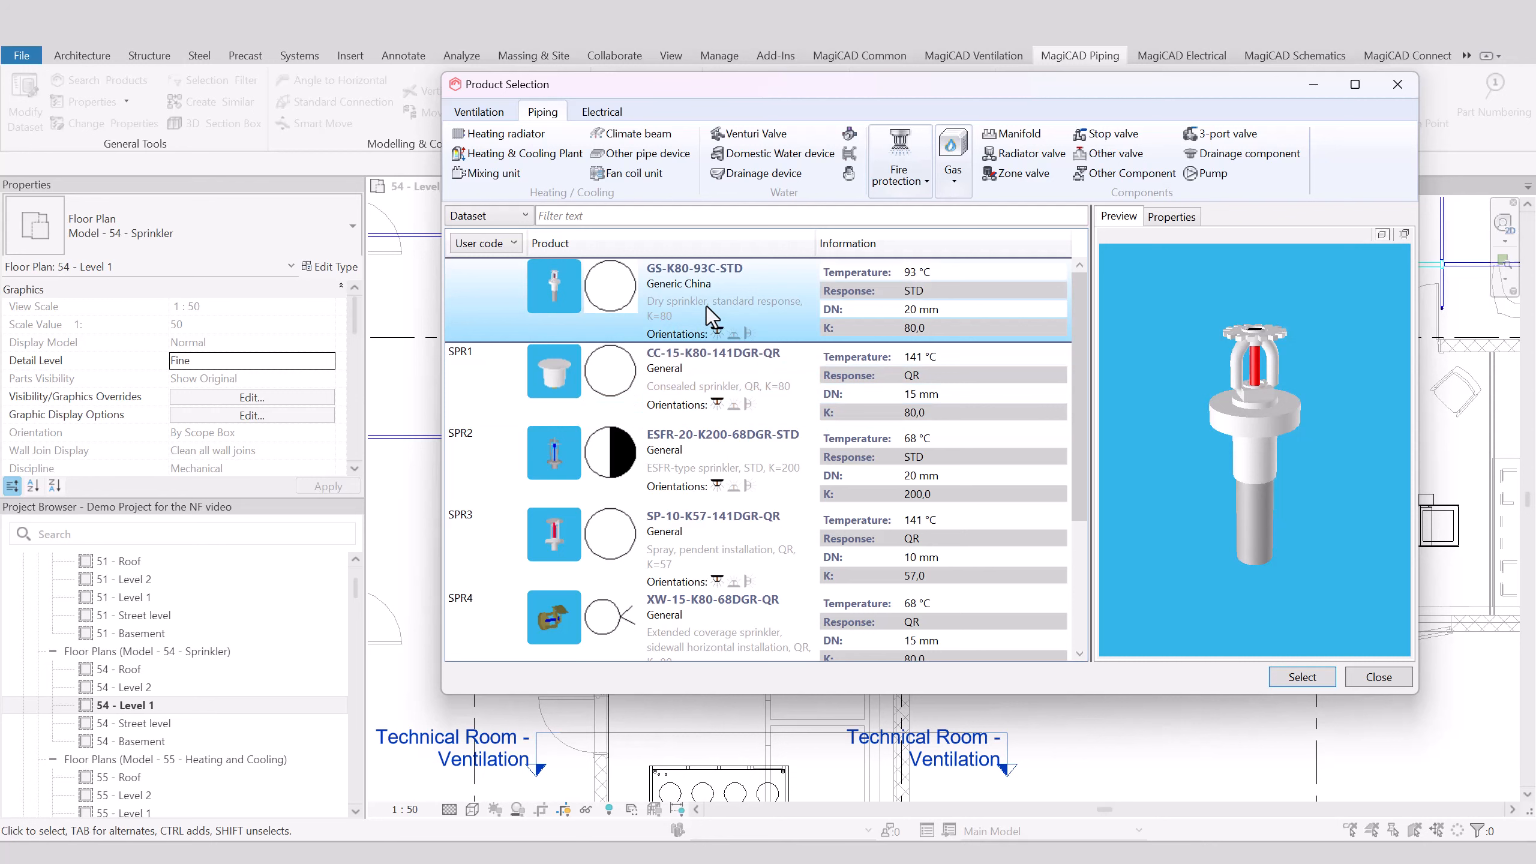
left_click(728, 382)
scroll(729, 382, "down", 1)
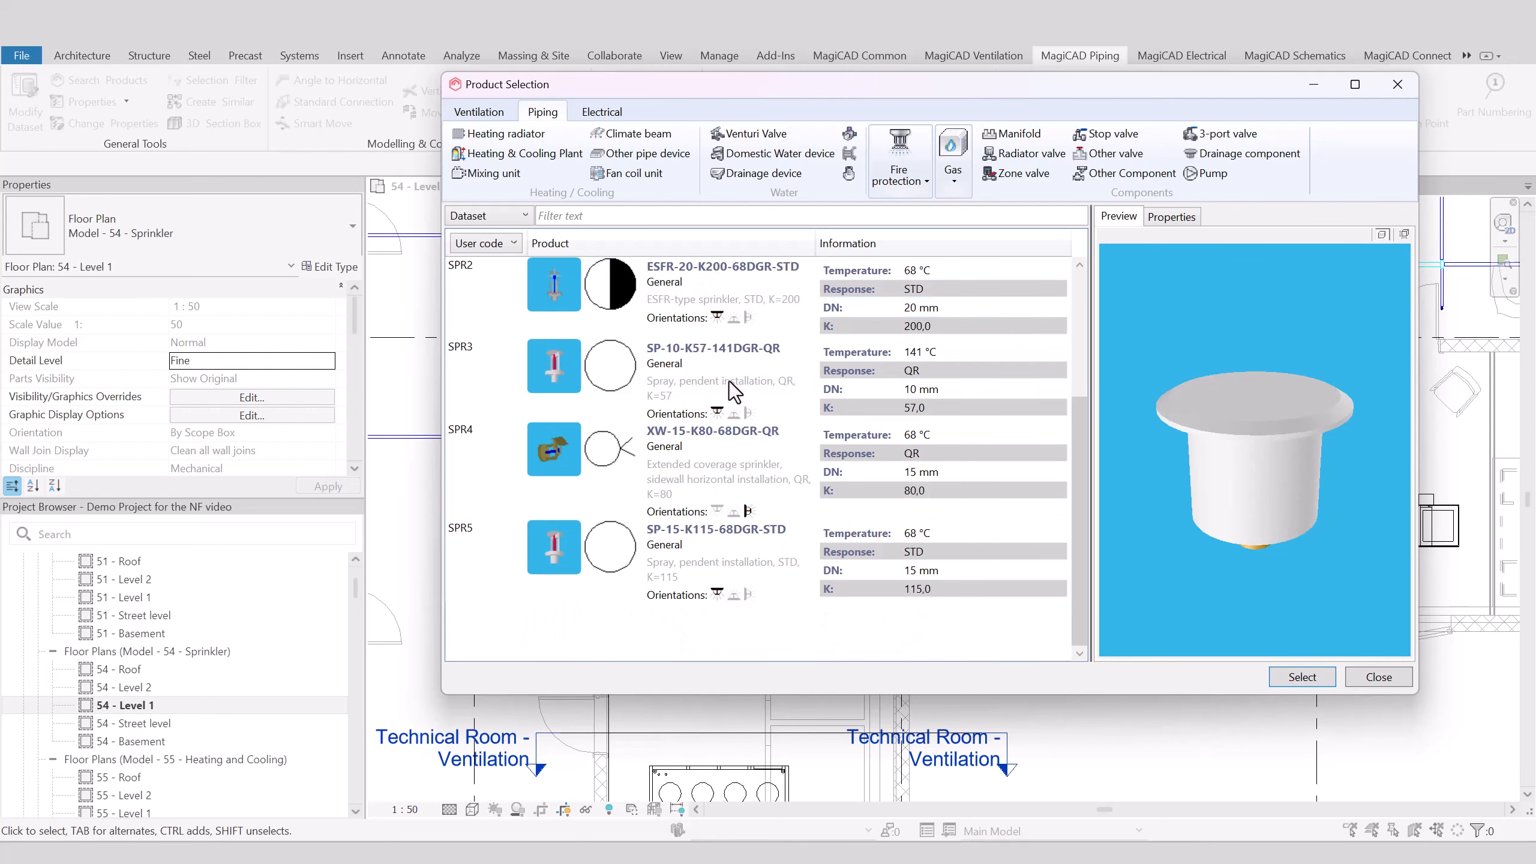
left_click(731, 383)
scroll(728, 385, "up", 1)
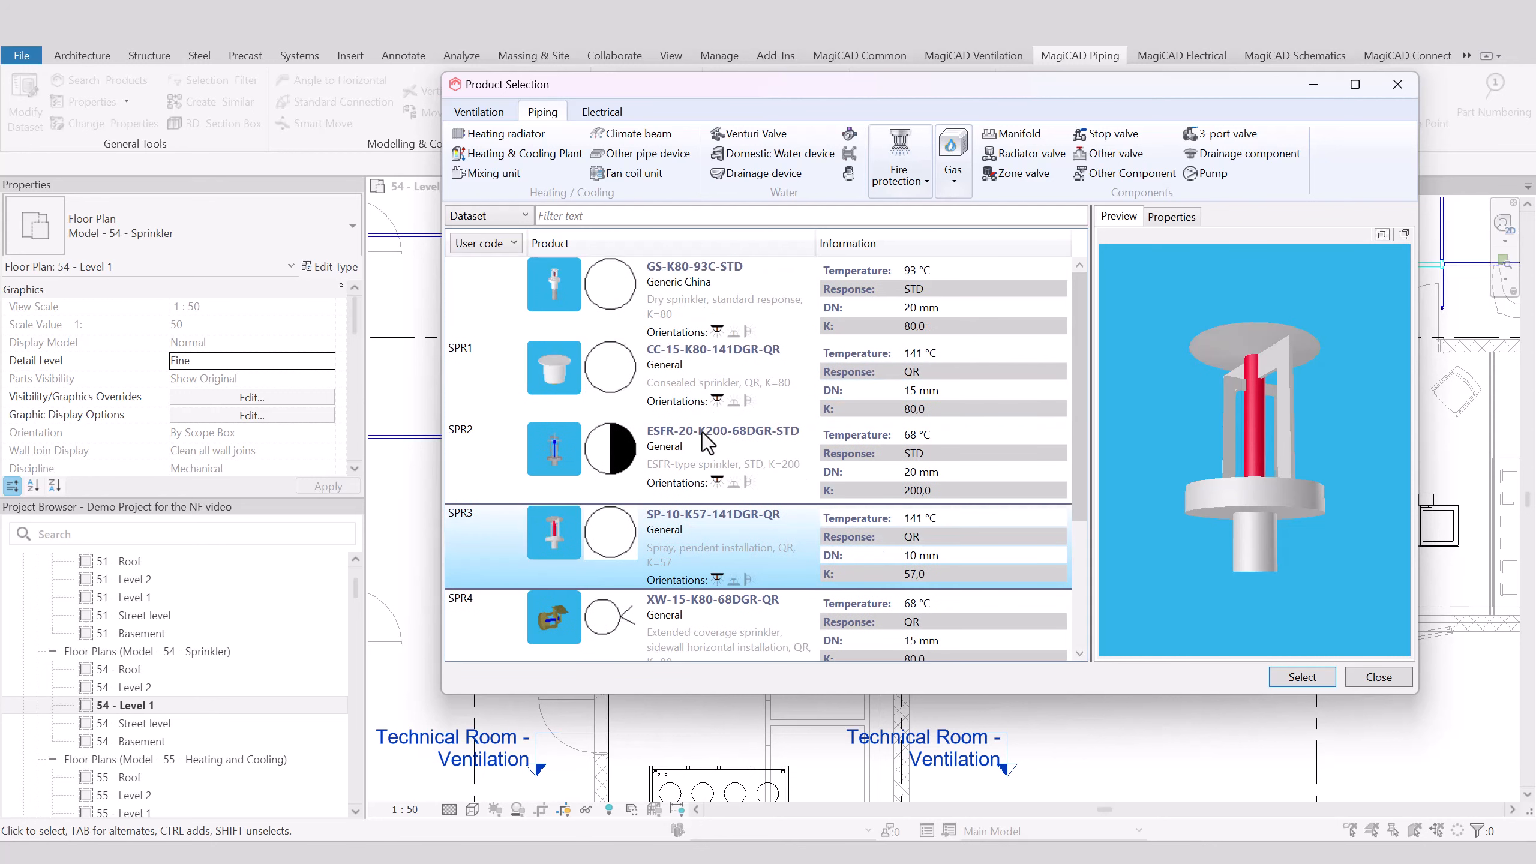
left_click(708, 330)
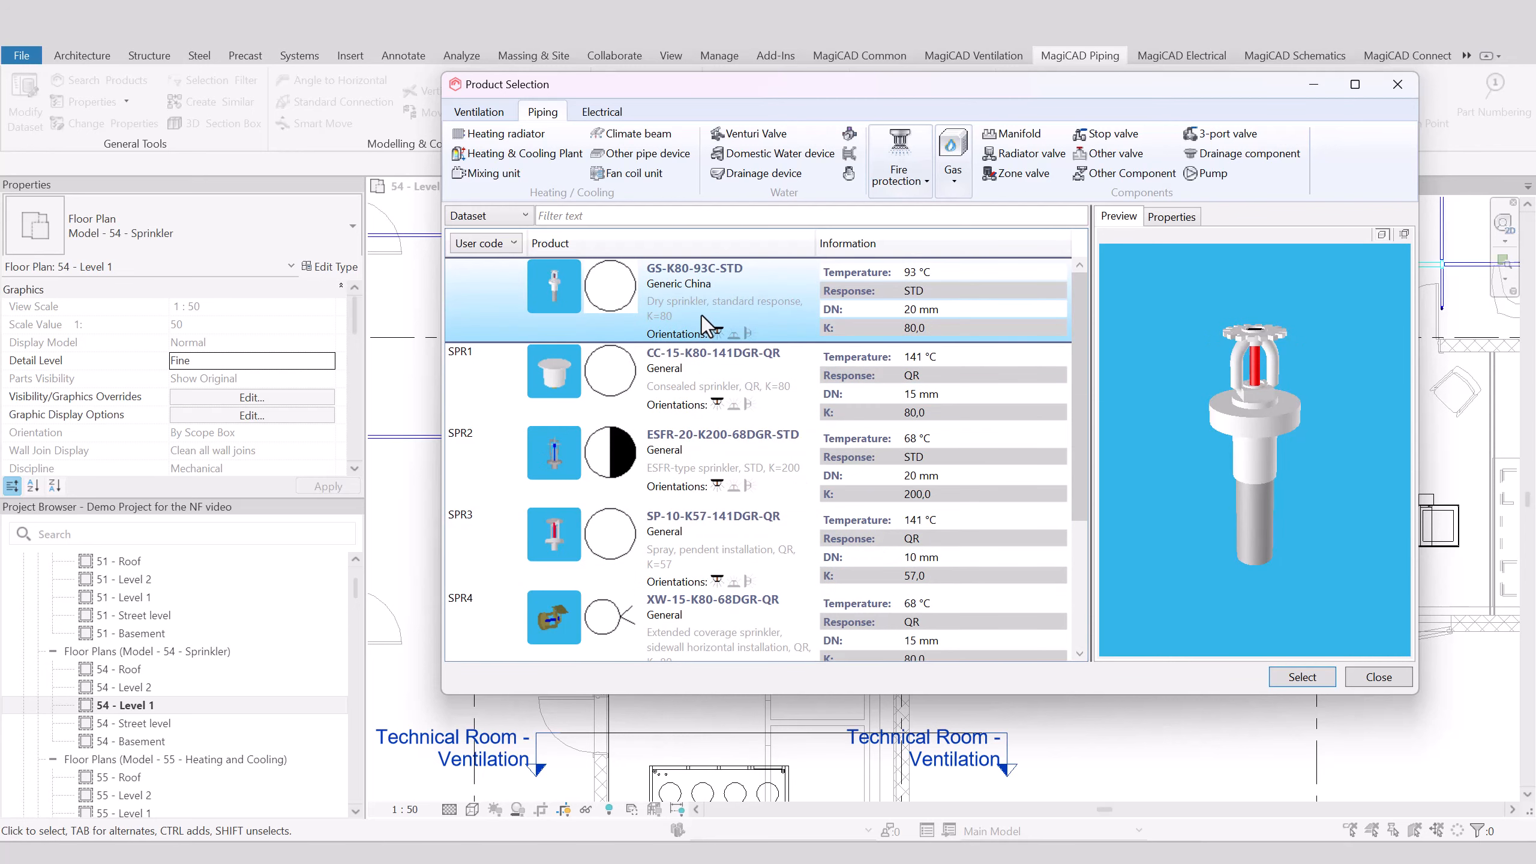
- Check the orifice size in the dataset properties of the GS-K80-93C-STD sprinkler
double_click(701, 315)
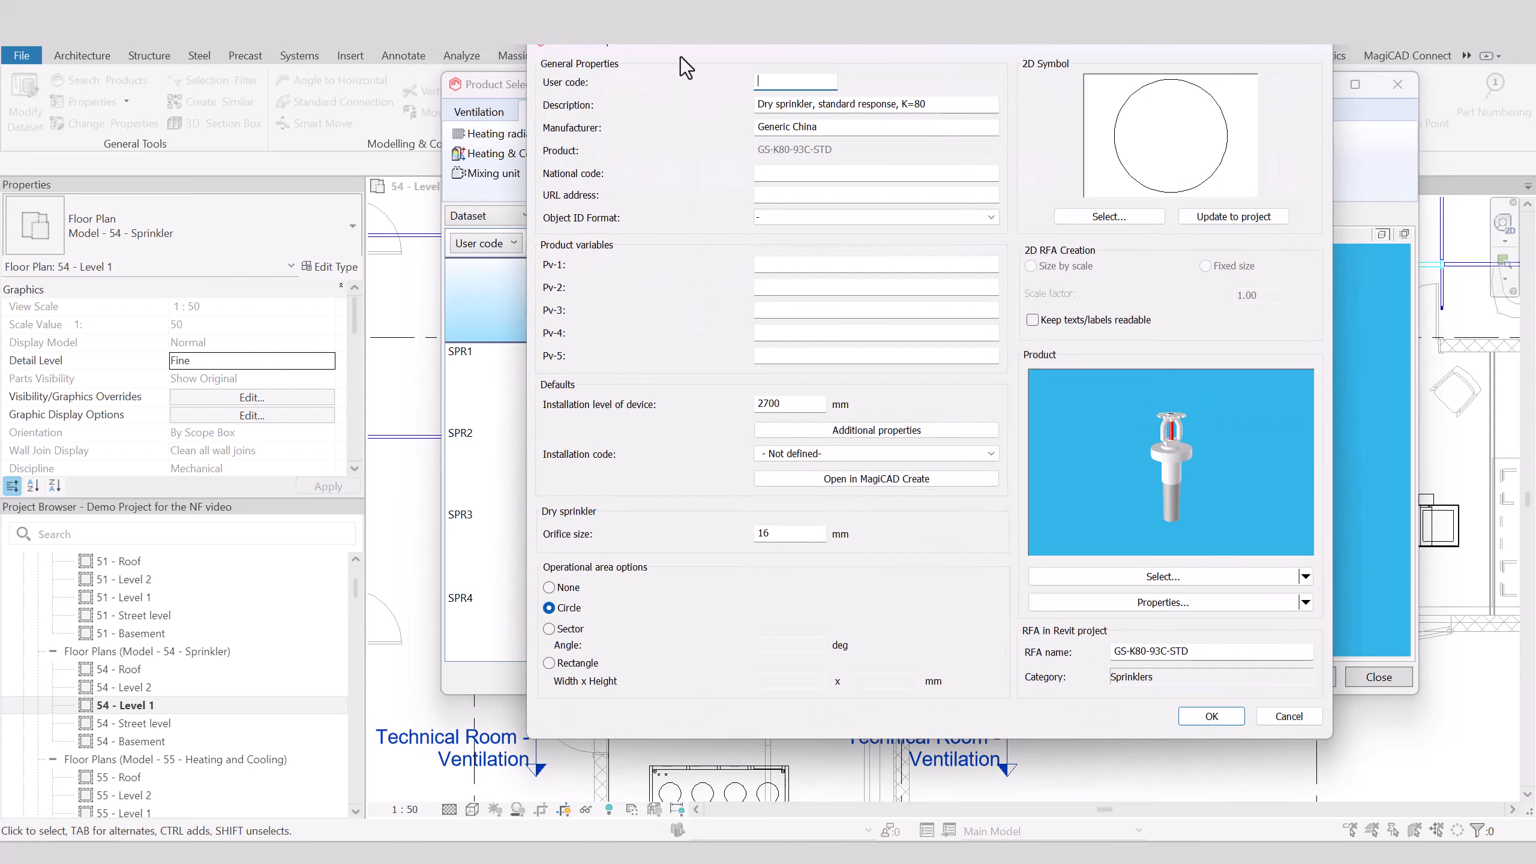
left_click_drag(704, 41, 845, 89)
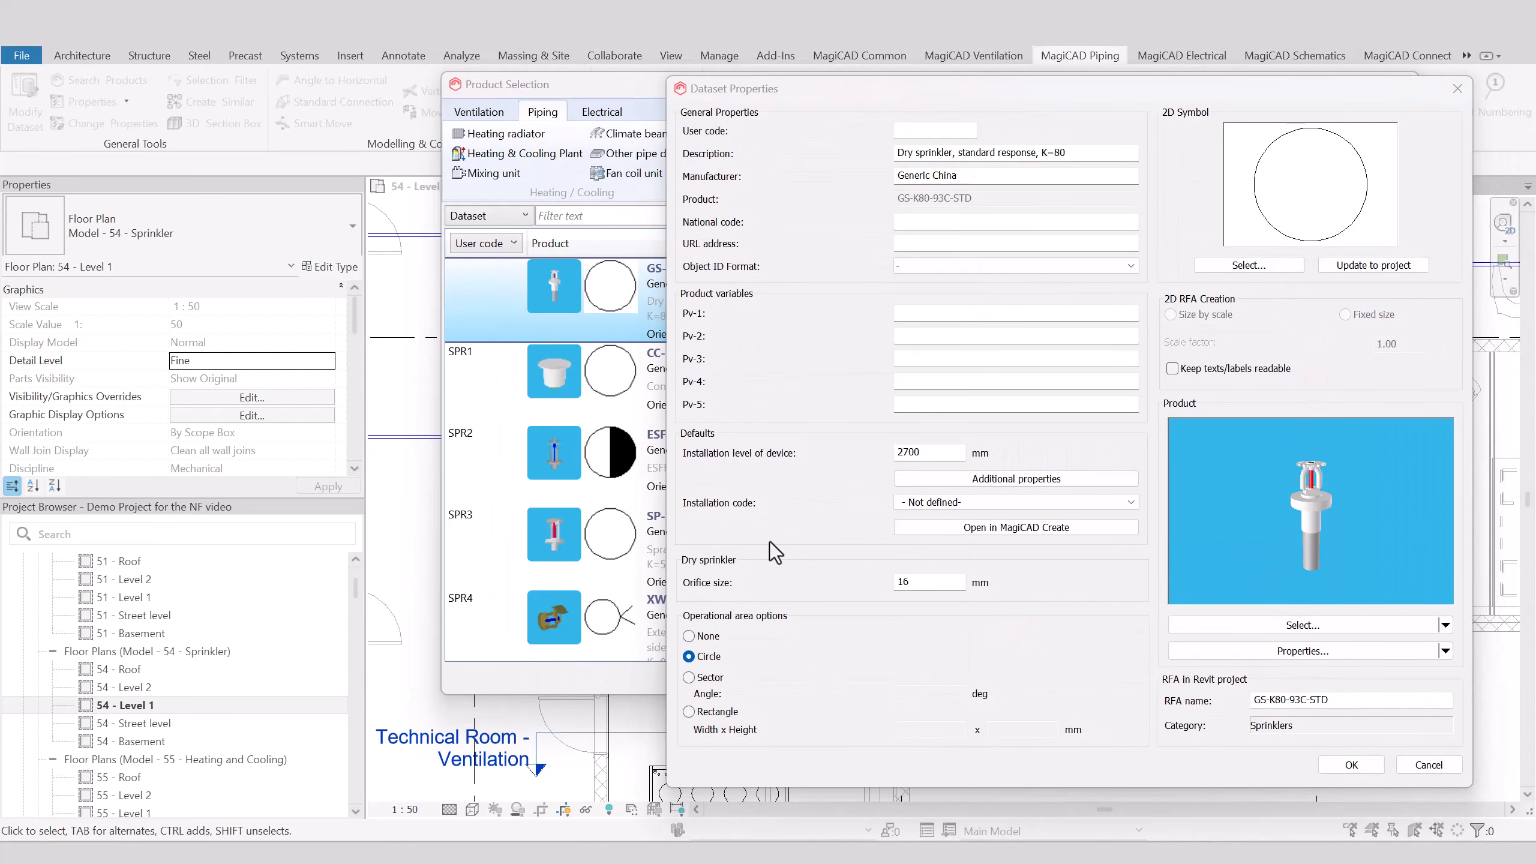
left_click(939, 579)
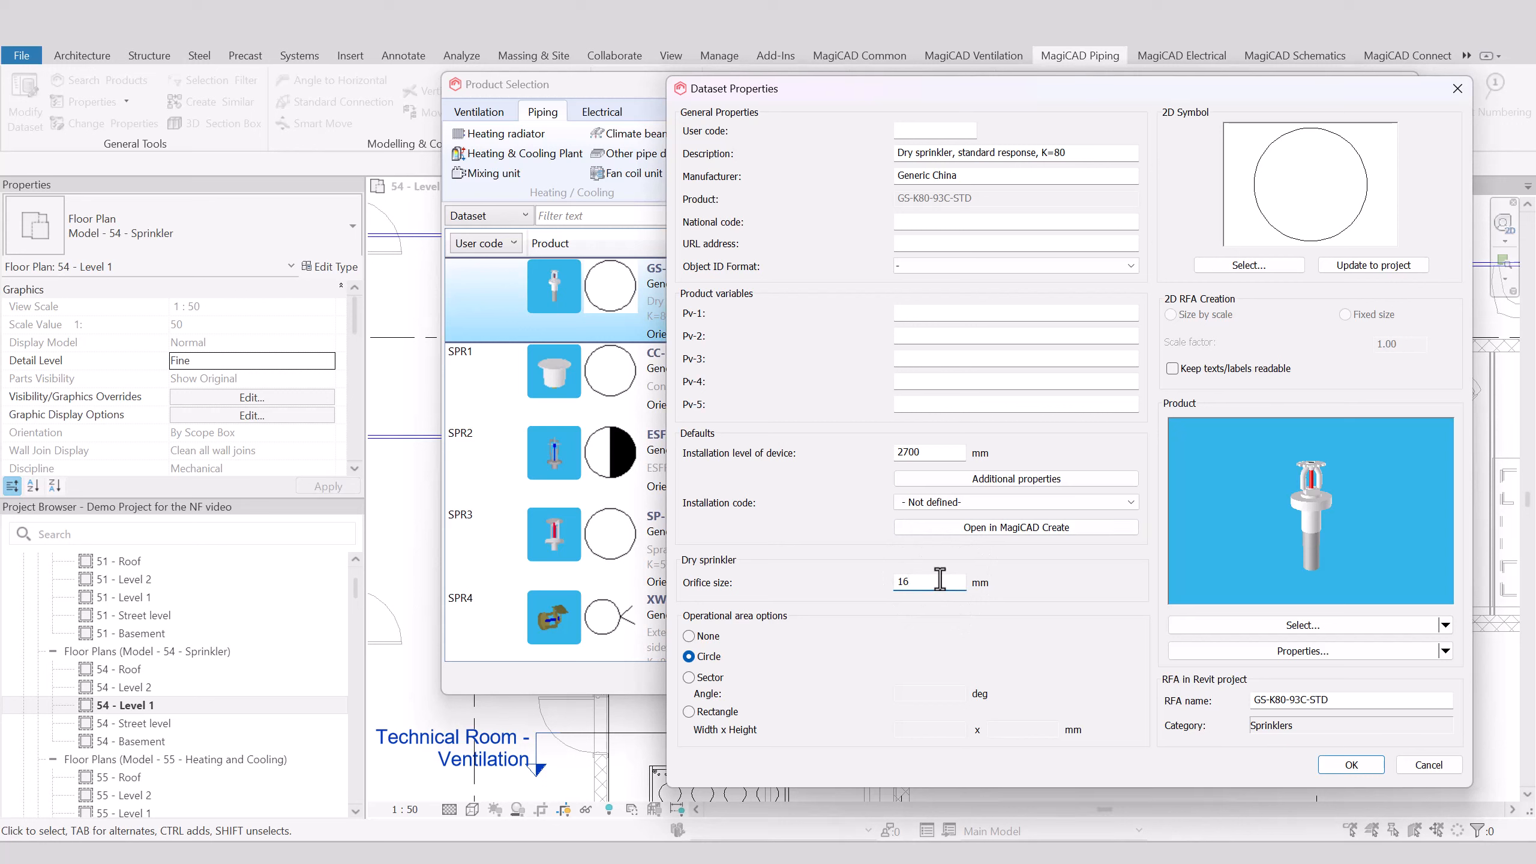
left_click(1344, 766)
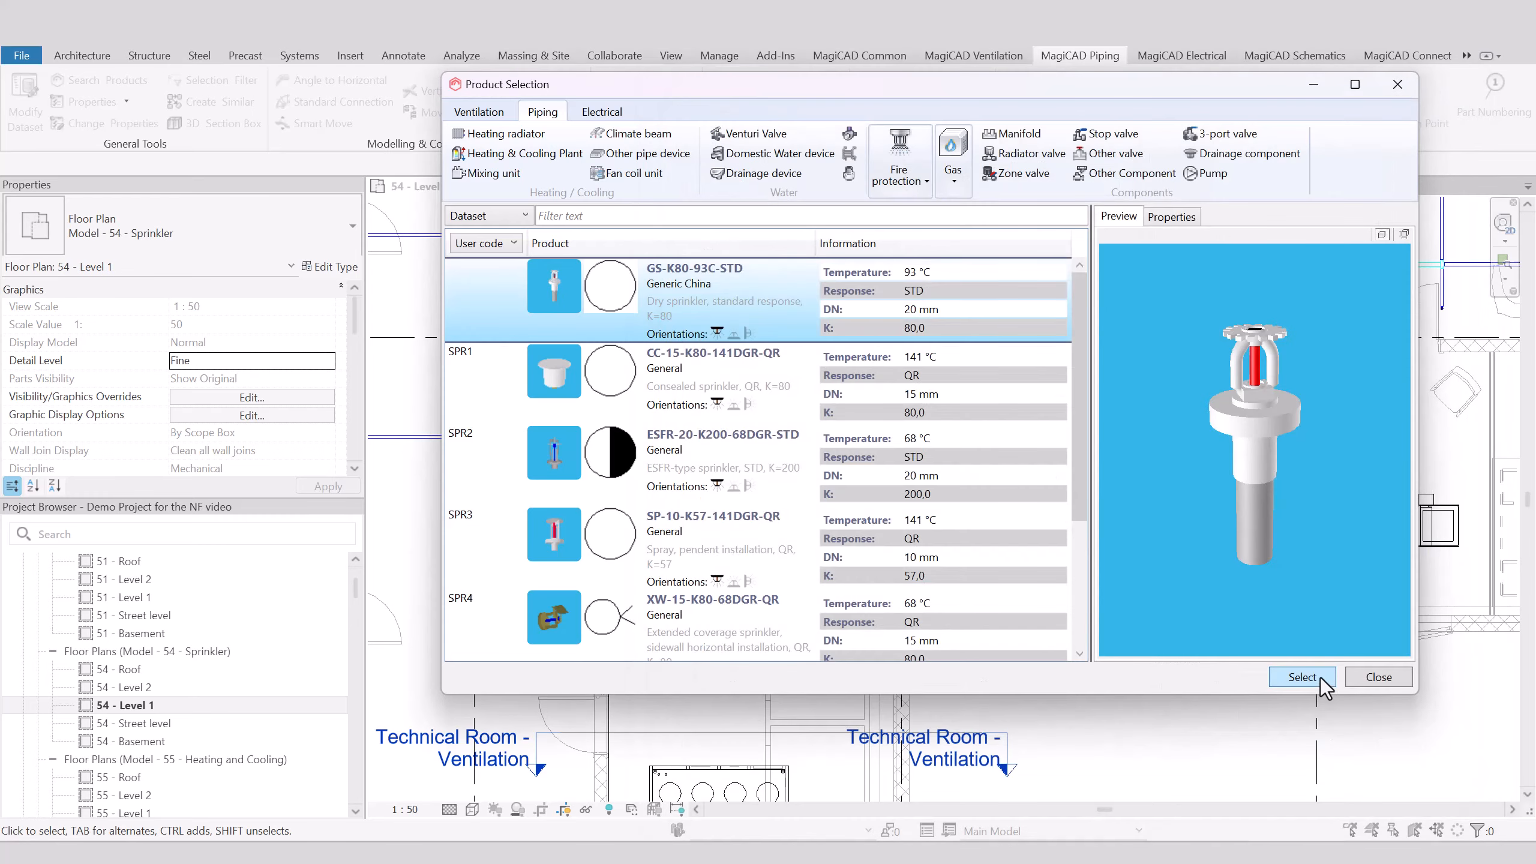
- Start installing the GS-K80-93C-STD sprinkler in the Level 1 floor plan
left_click(1320, 676)
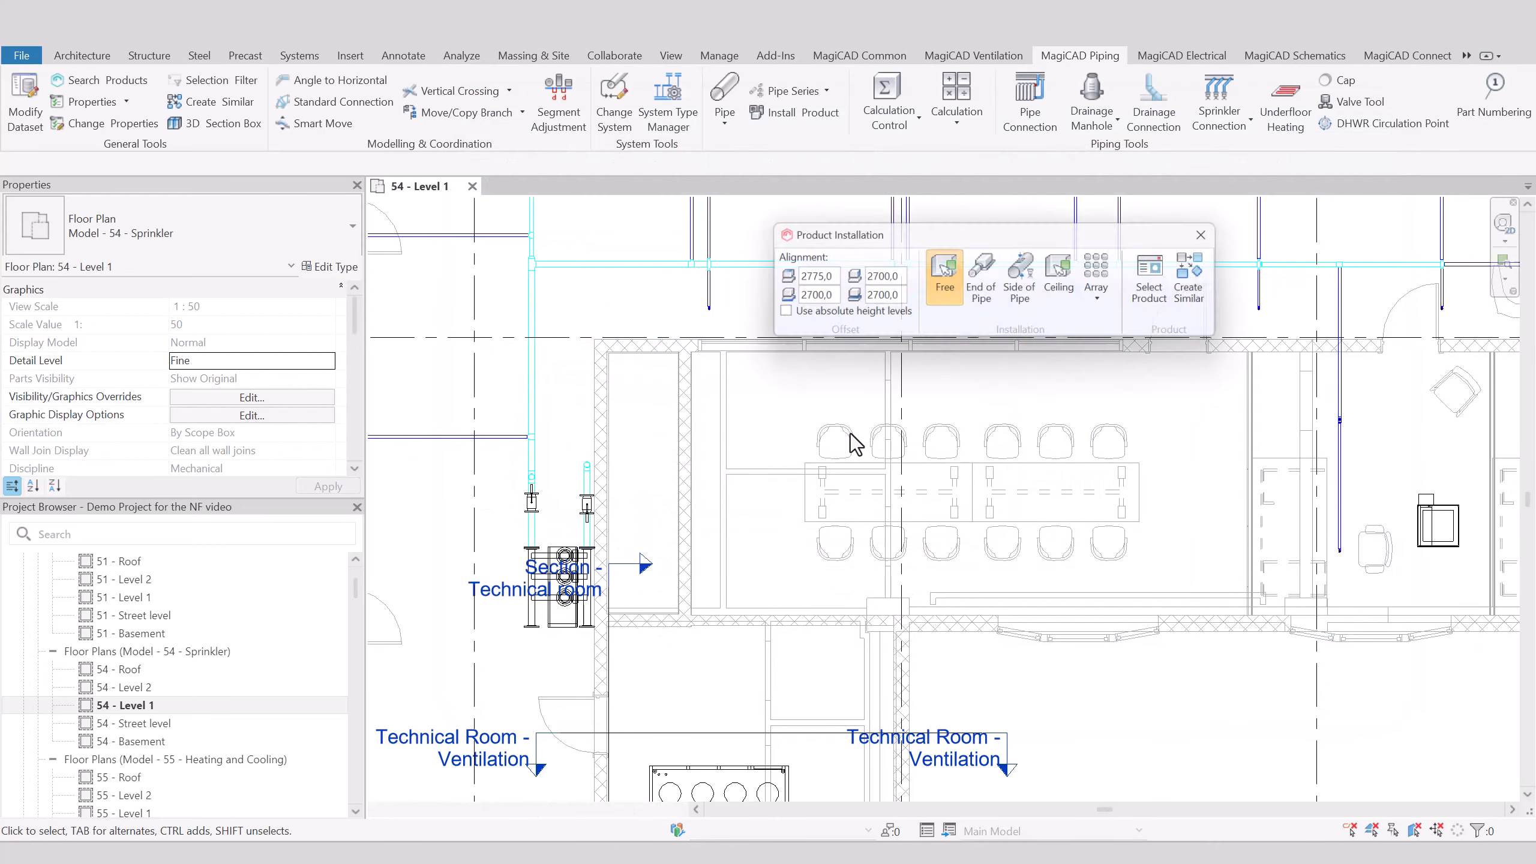
mouse_move(990, 243)
left_click_drag(989, 242, 799, 146)
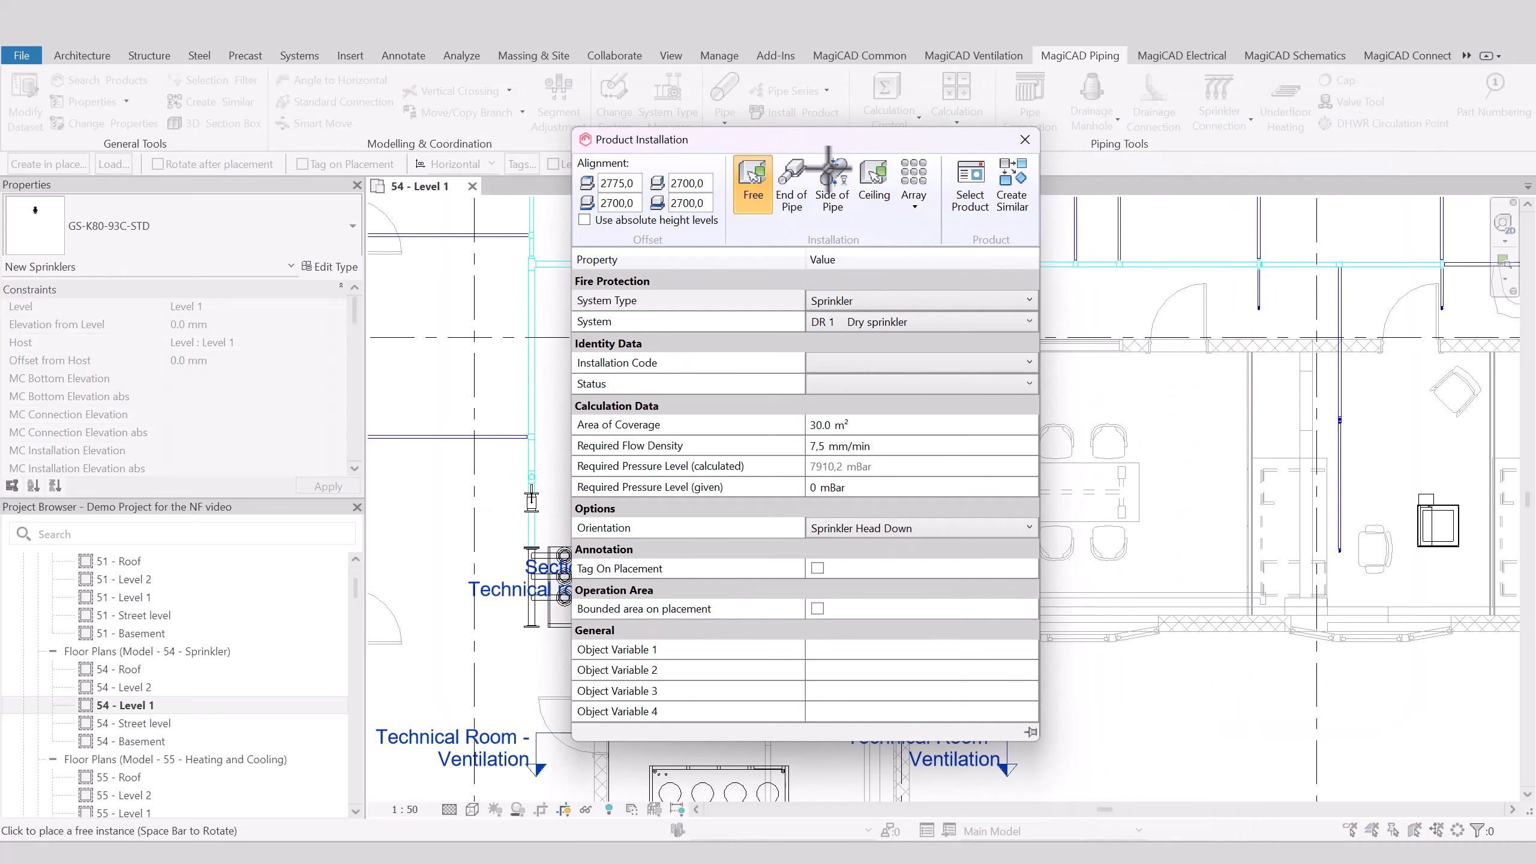
left_click(1028, 321)
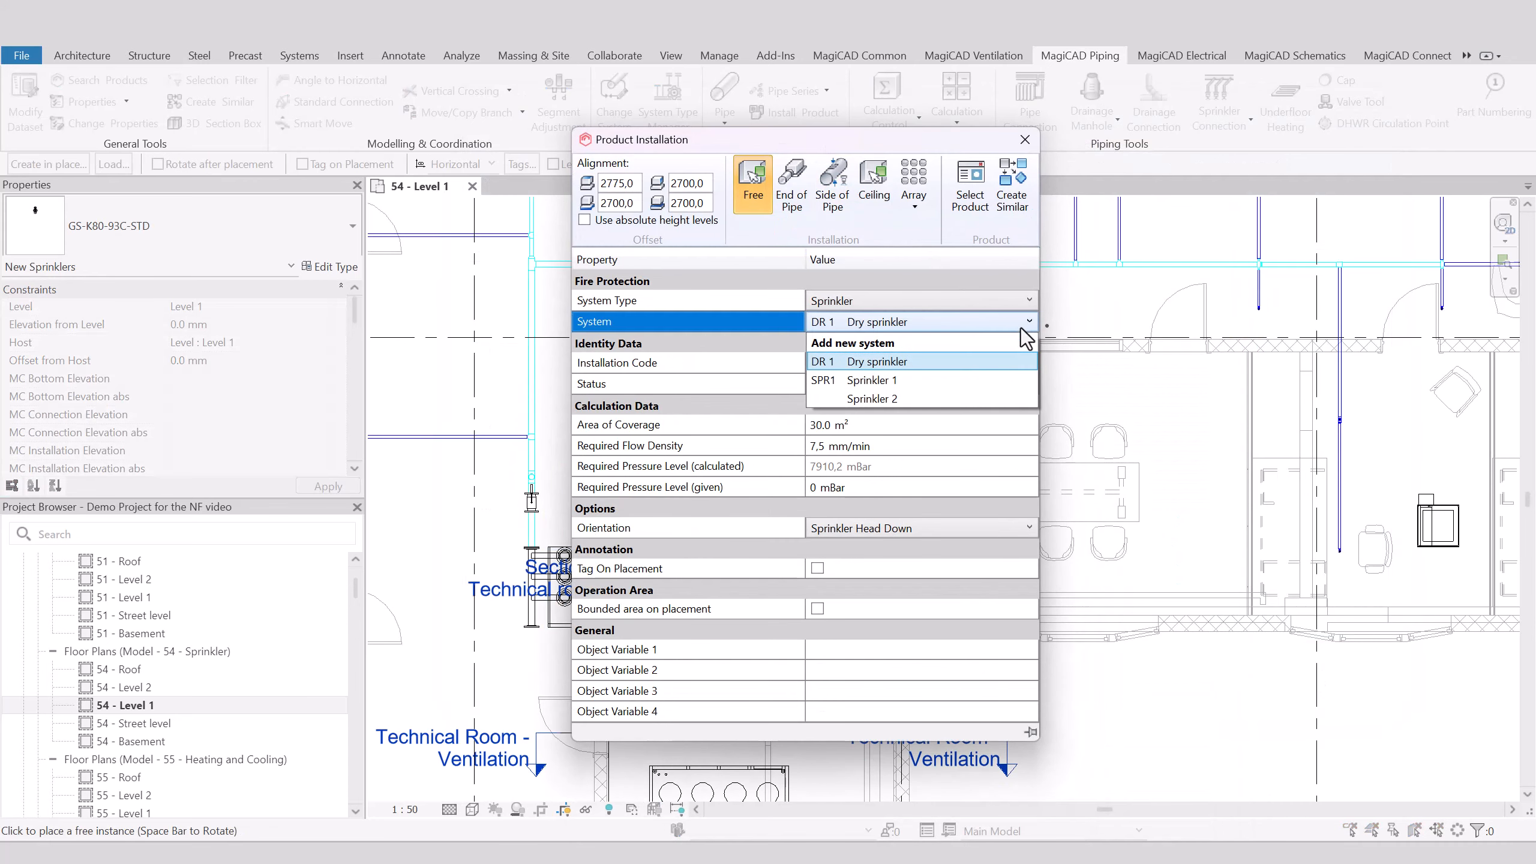
left_click(874, 344)
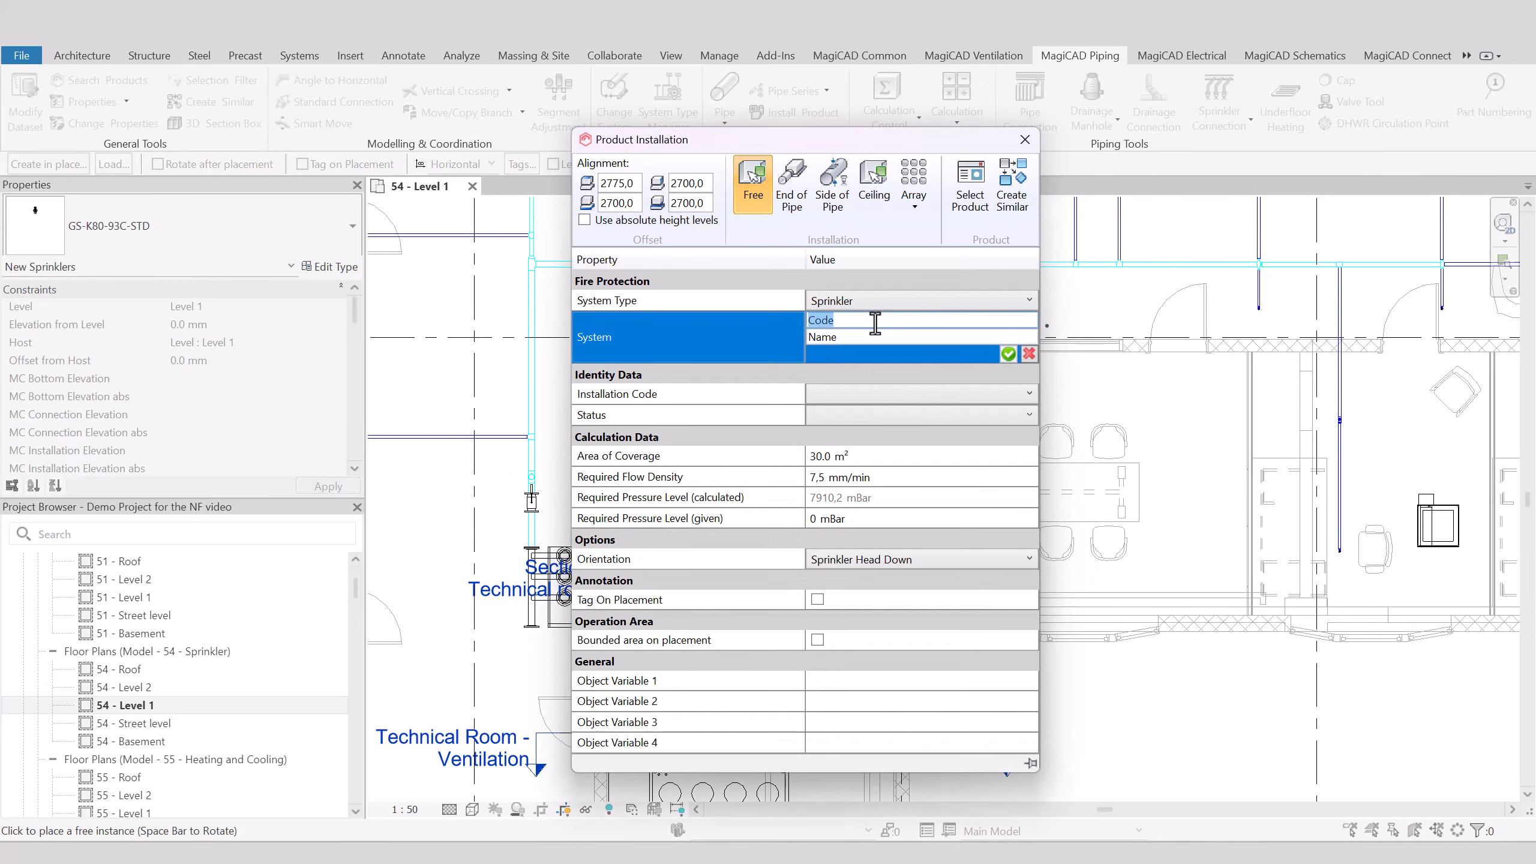
left_click(1022, 353)
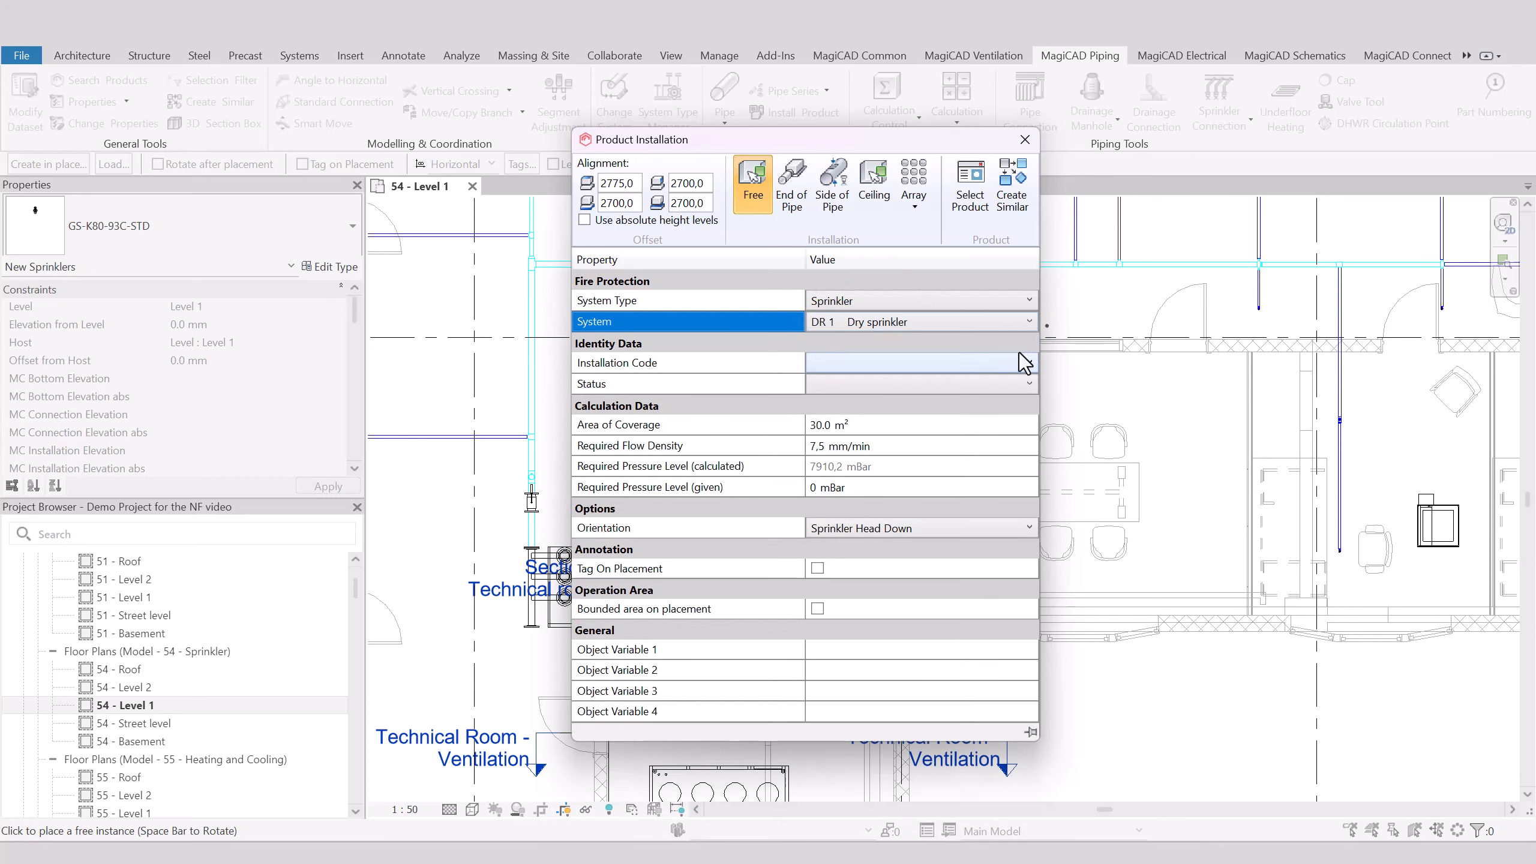
- Assign the sprinkler to the DR 1 Dry sprinkler system and set its area of coverage to 10 m²
left_click(935, 327)
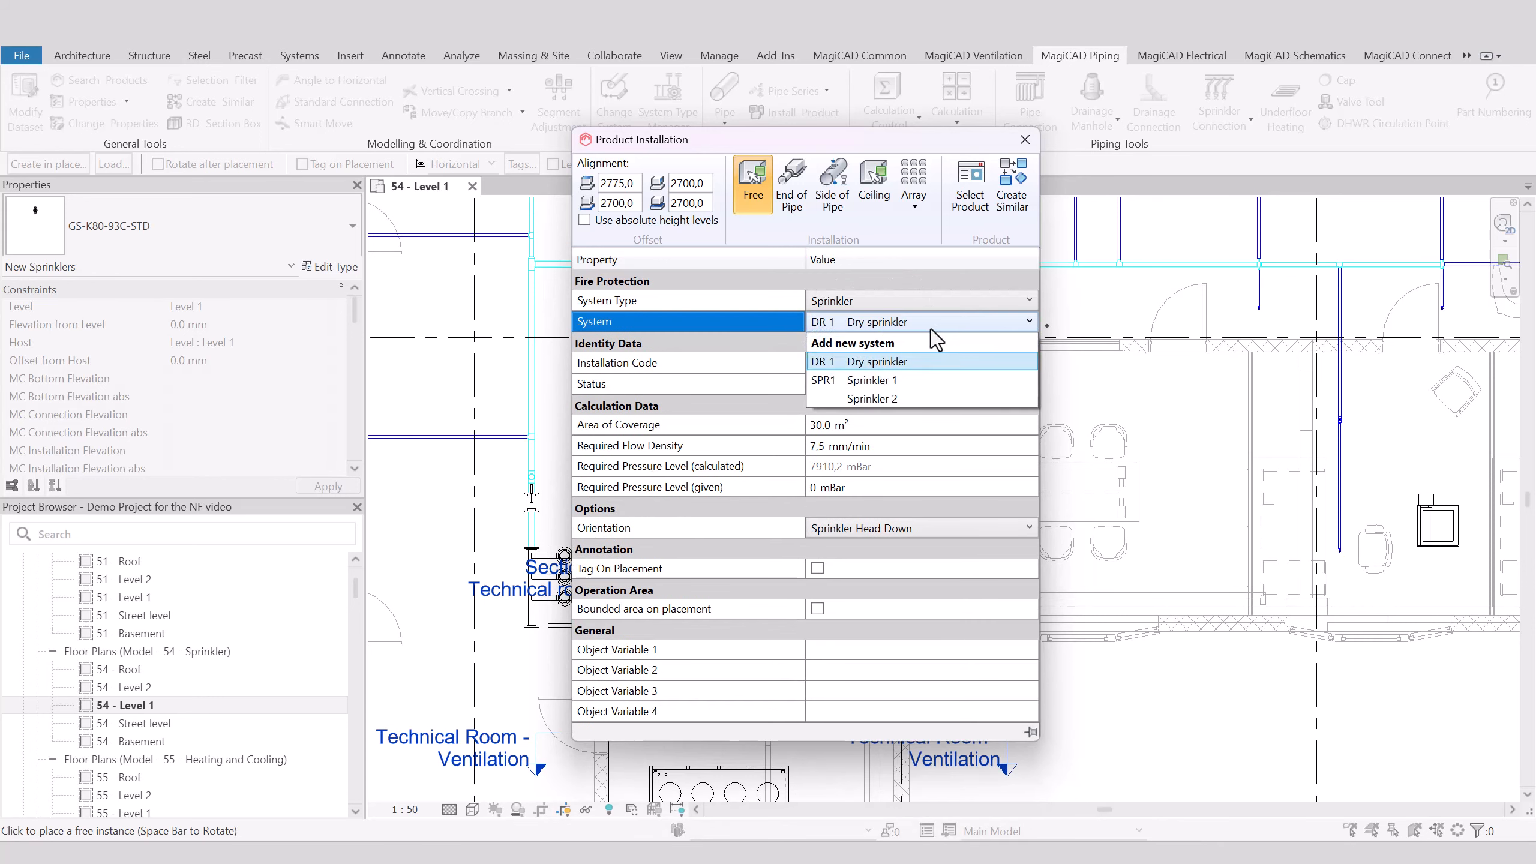
left_click(878, 362)
left_click(859, 424)
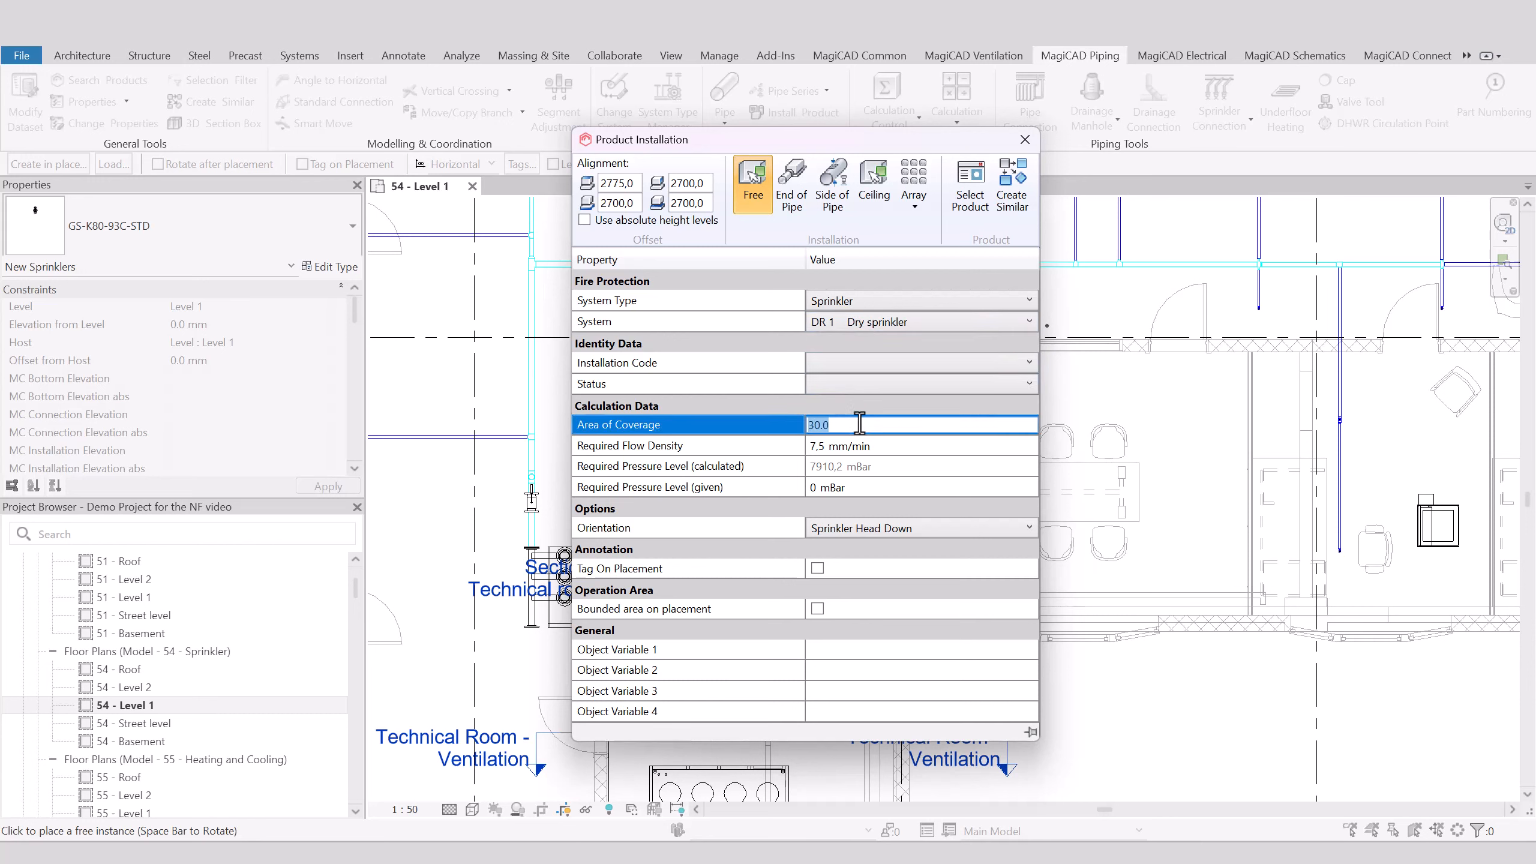
type("10")
key("Tab")
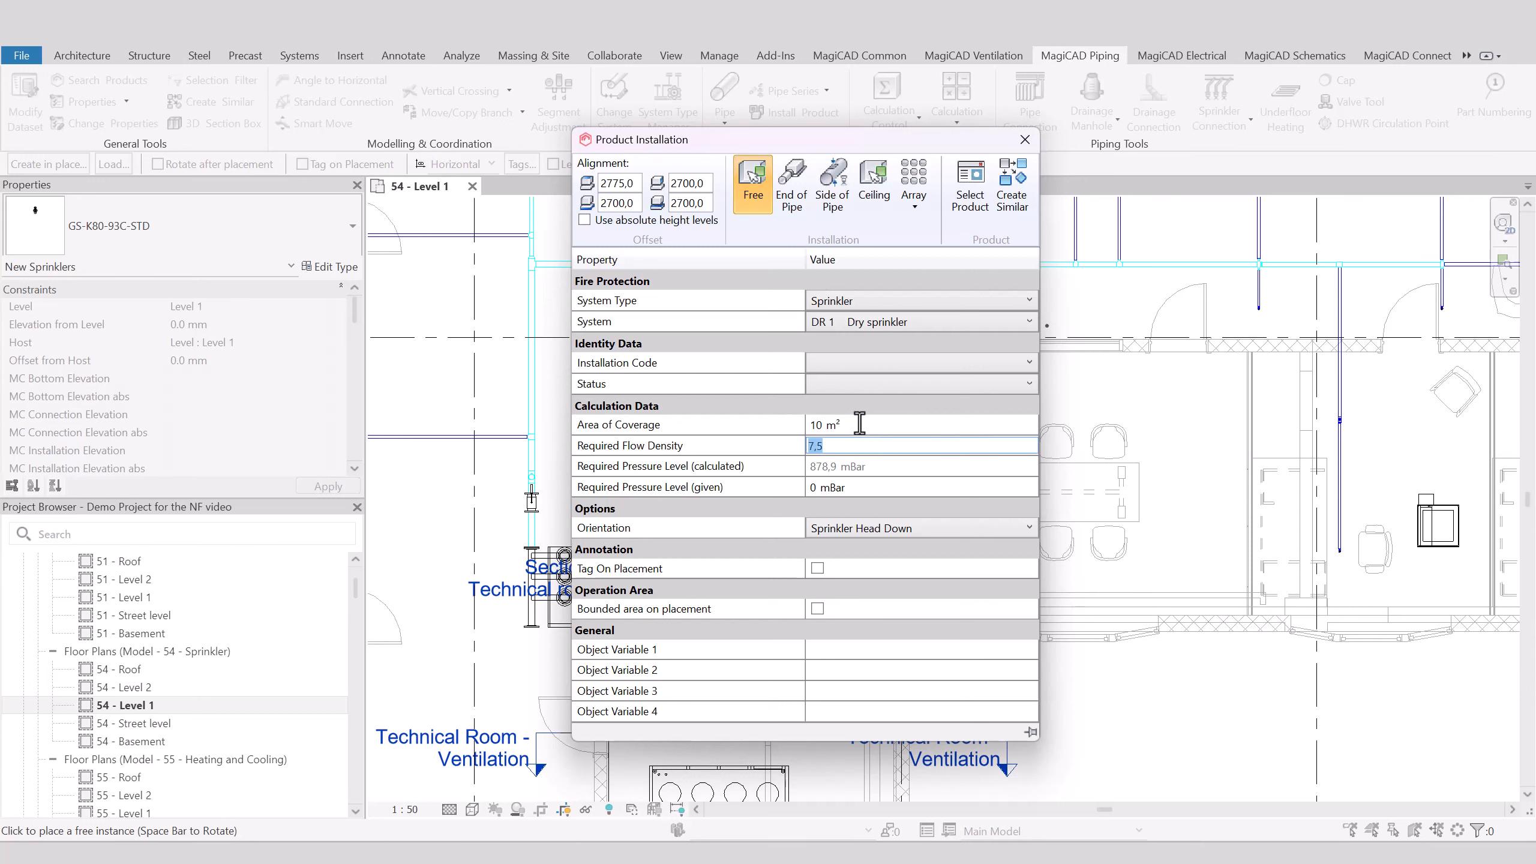
- Set the sprinkler's orientation to Sprinkler Head Down
left_click_drag(798, 141, 963, 141)
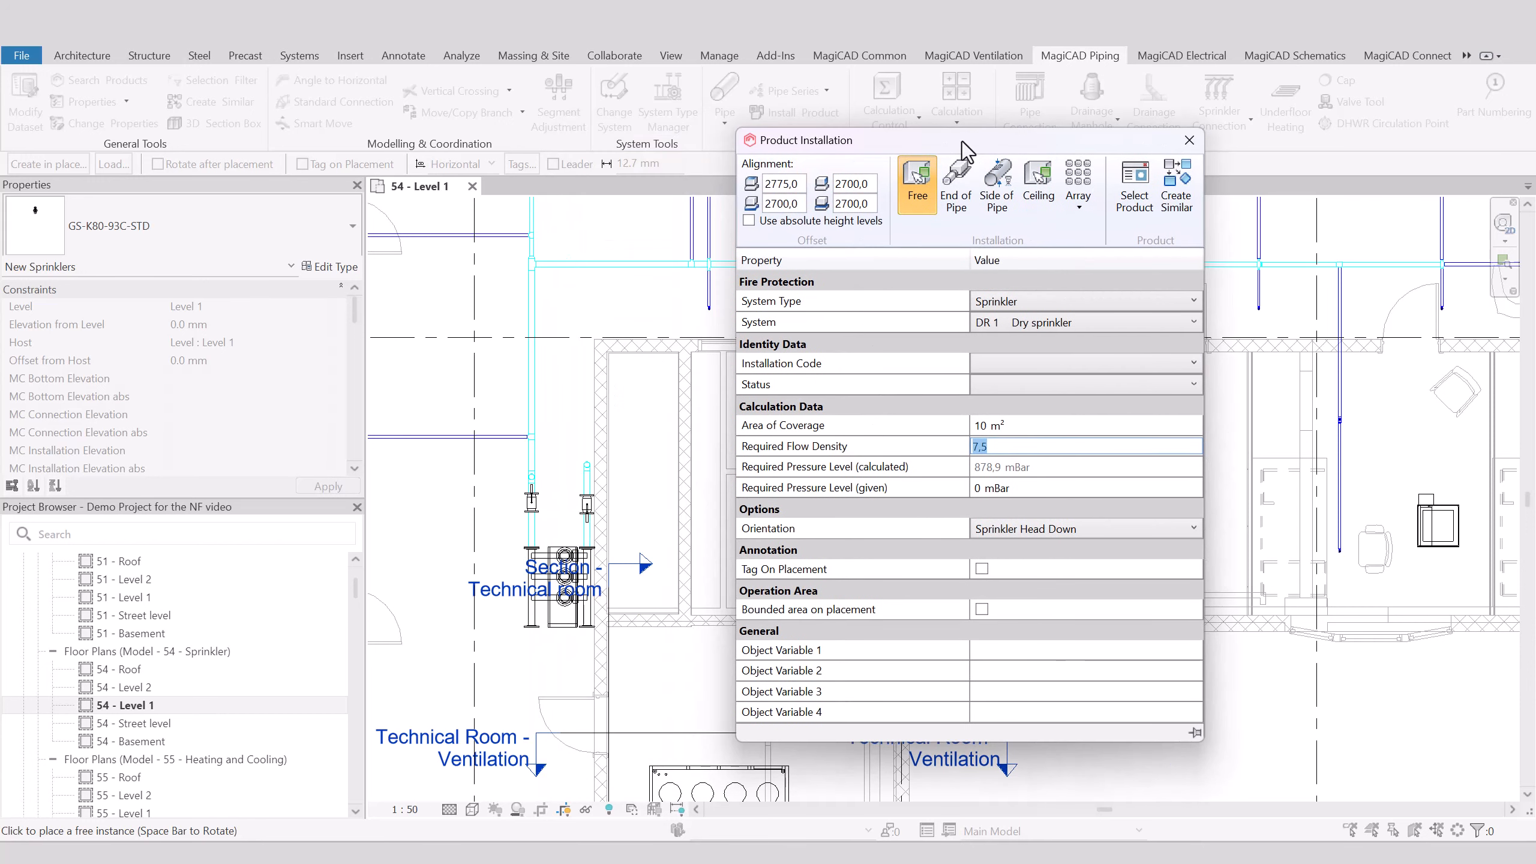
left_click(1023, 528)
left_click(1010, 535)
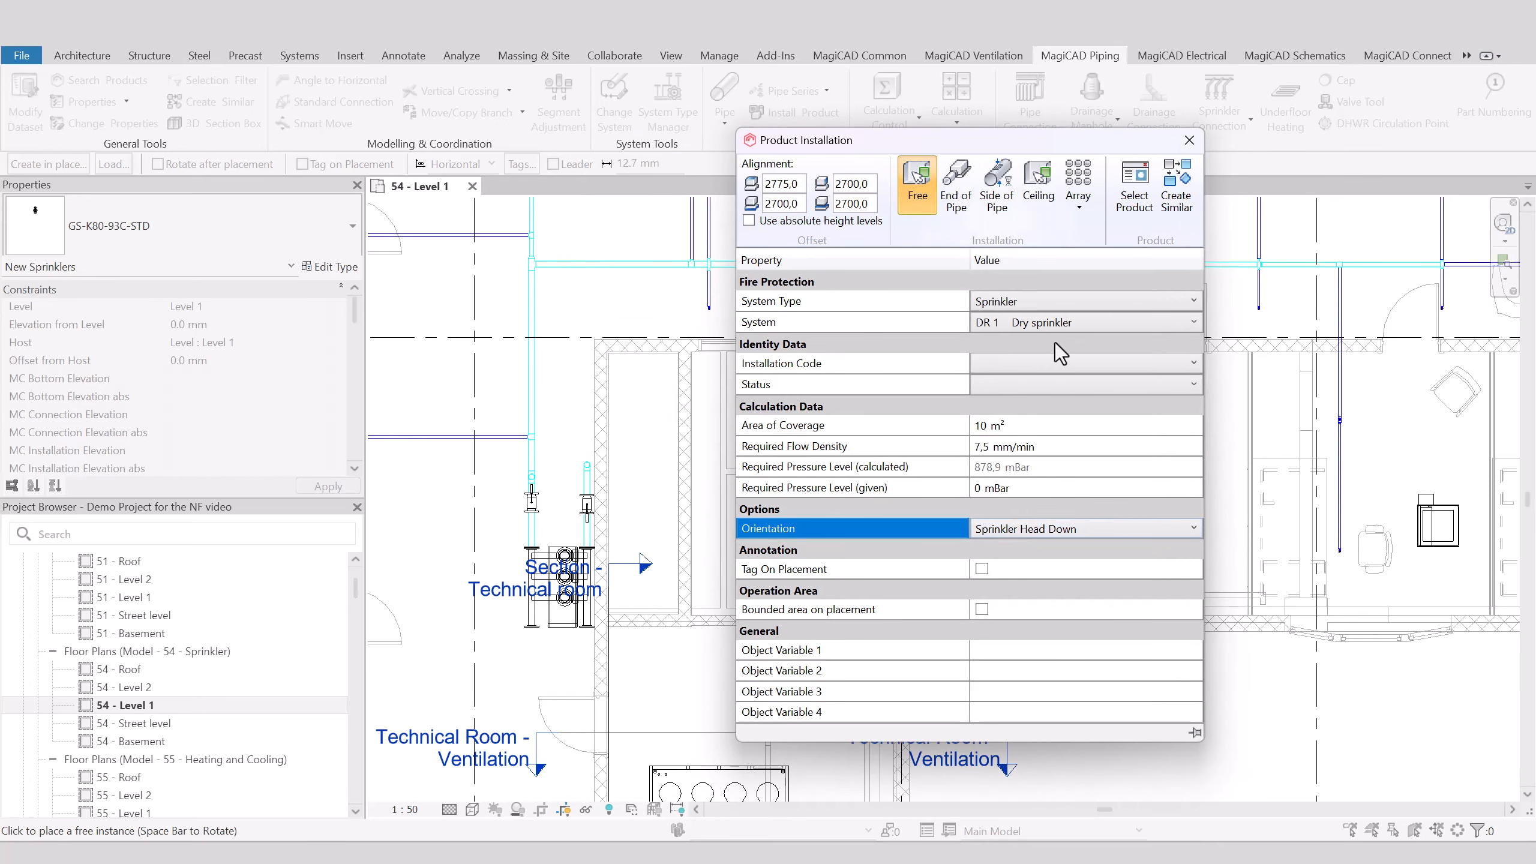
- Draw a horizontal line about 6200 mm long through the middle of the meeting room table as the sprinkler array line
left_click(1088, 203)
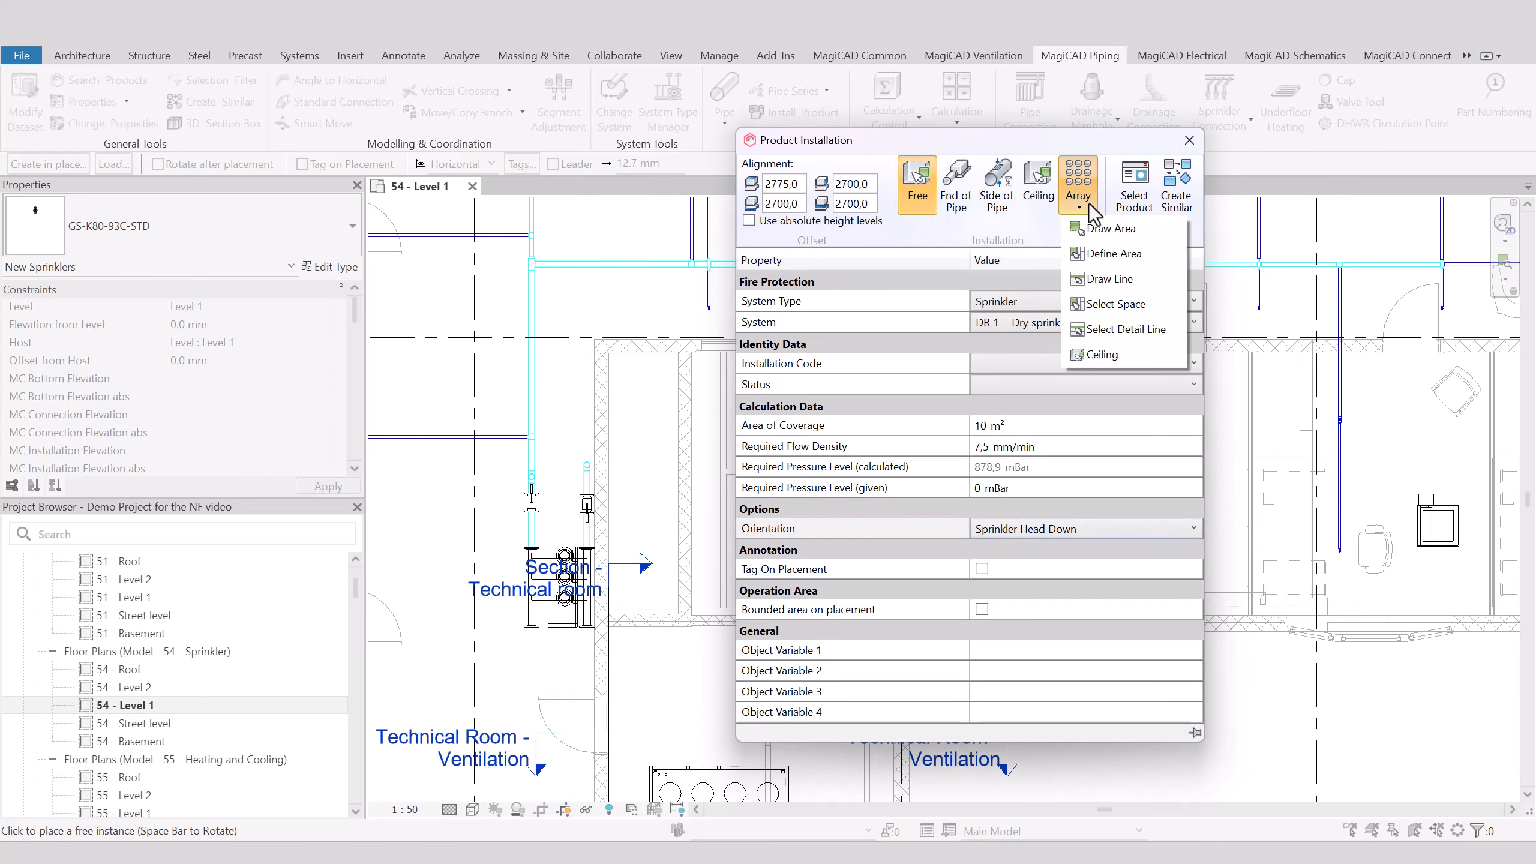
left_click(1107, 285)
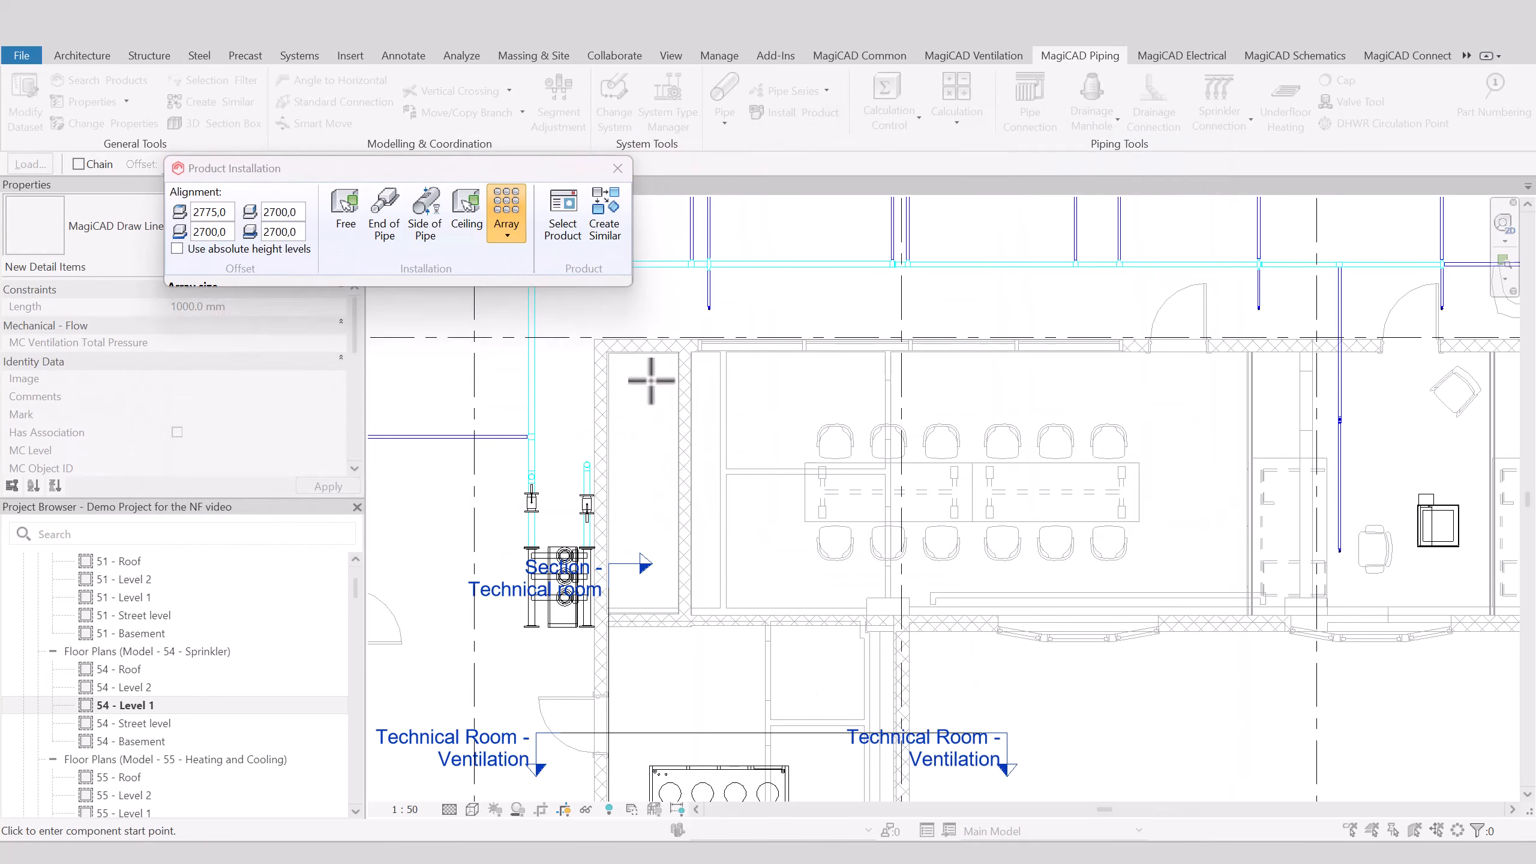
left_click(773, 491)
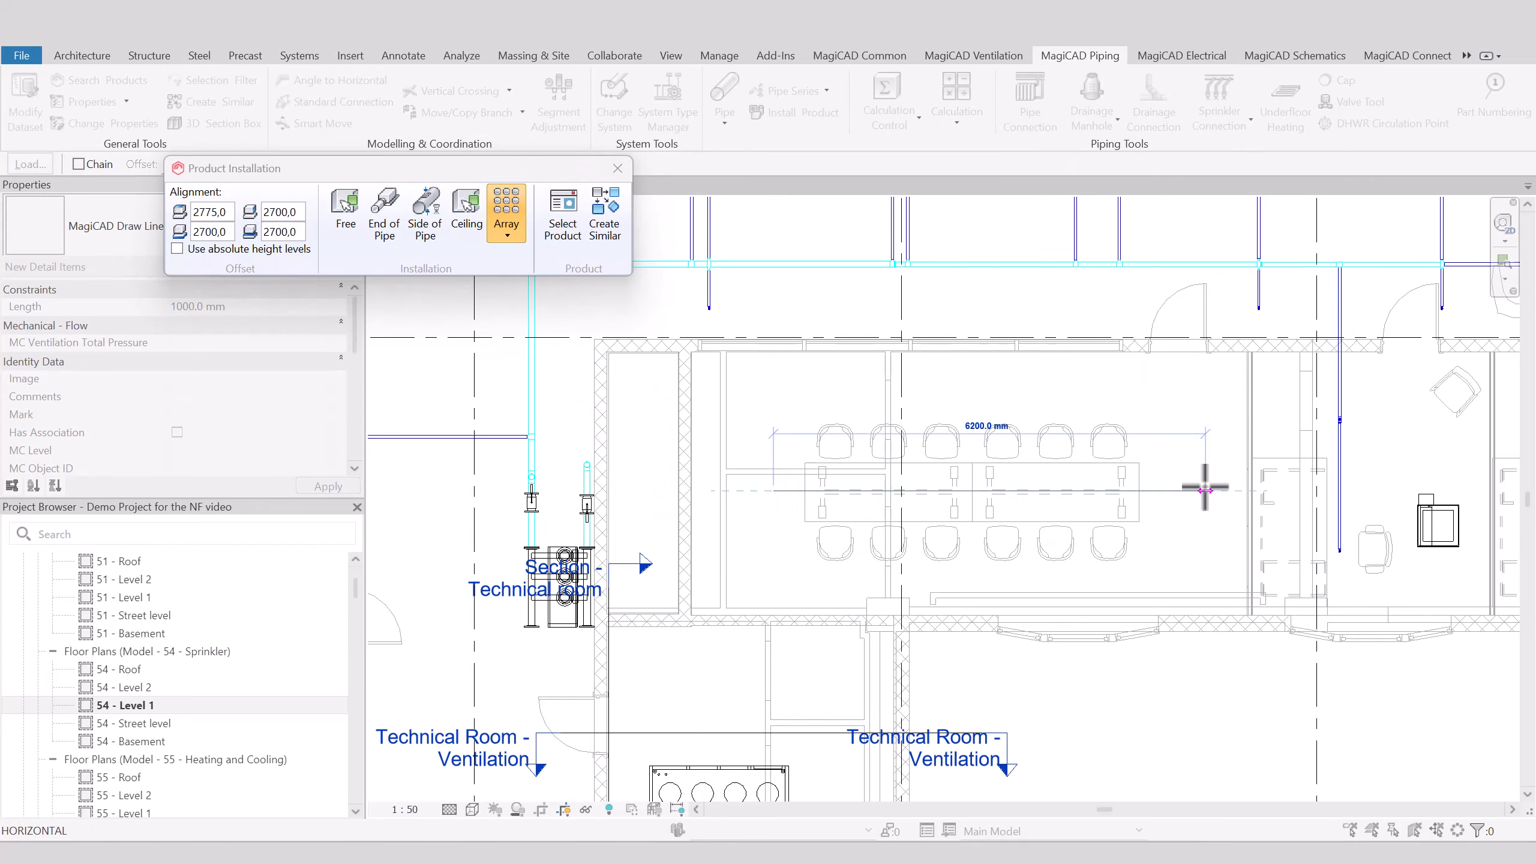
left_click(1206, 491)
- Apply the sprinkler array with 1500 mm between instances from the start point, and finish the product installation
scroll(883, 516, "up", 3)
scroll(882, 516, "down", 2)
middle_click_drag(1326, 515, 1226, 517)
mouse_move(555, 231)
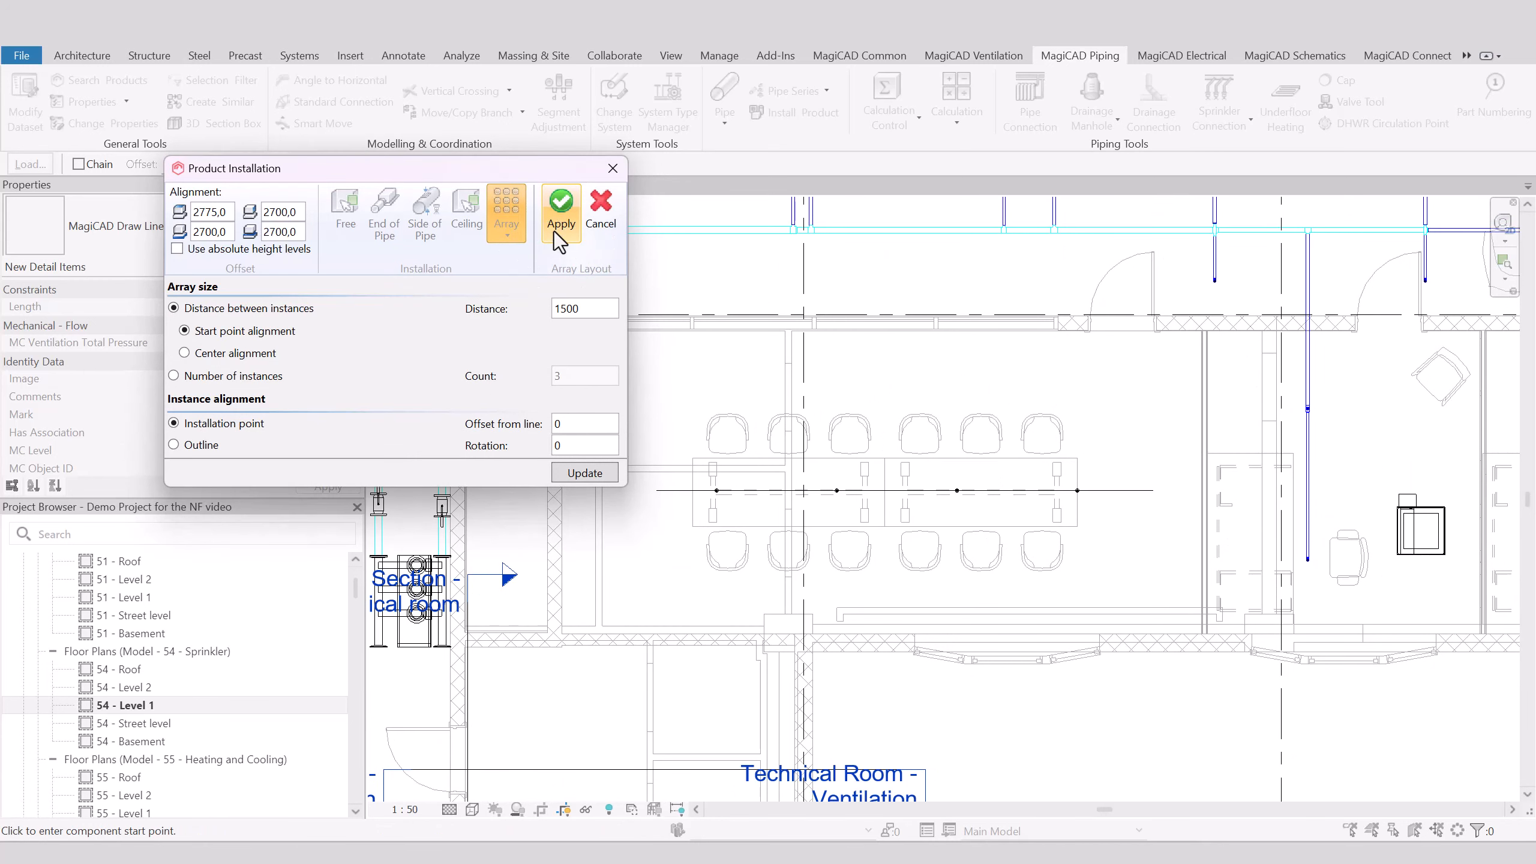
left_click(555, 231)
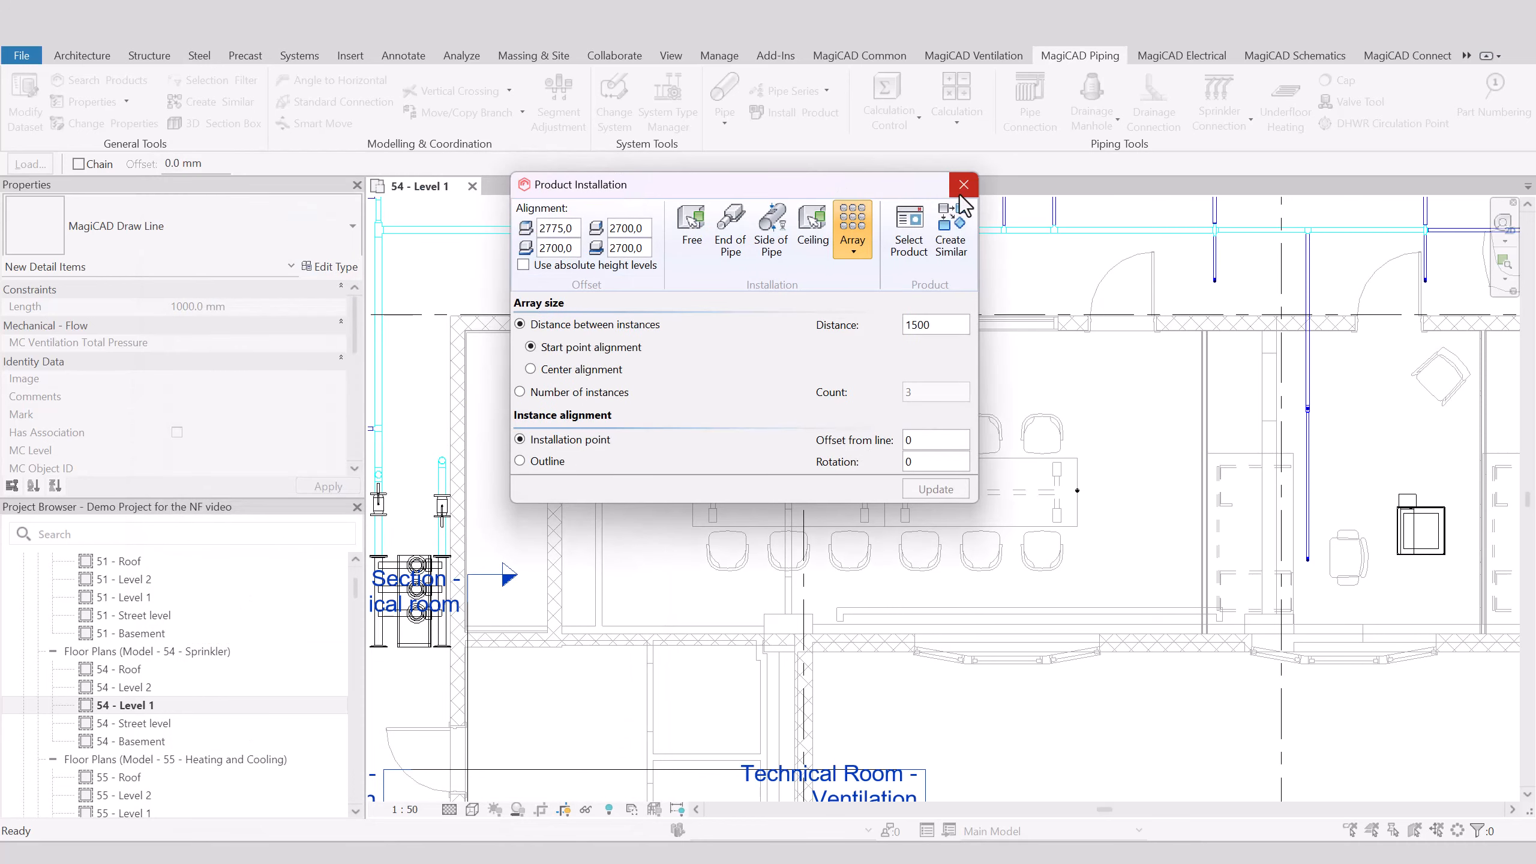
left_click(961, 191)
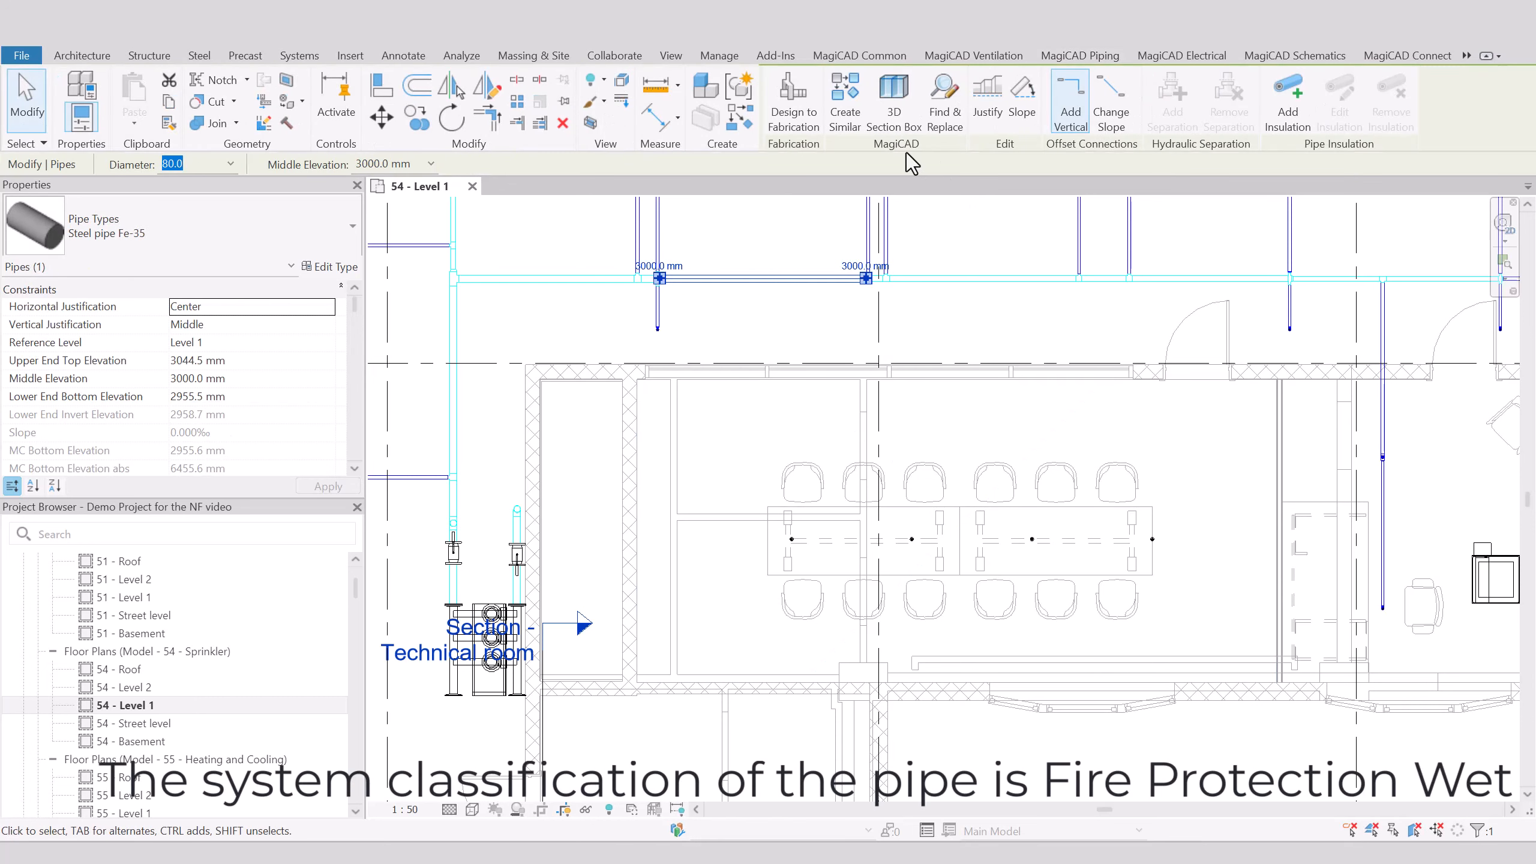
- Draw a similar 80 mm branch pipe from the corridor main down into the meeting room and along the sprinkler row
left_click(840, 100)
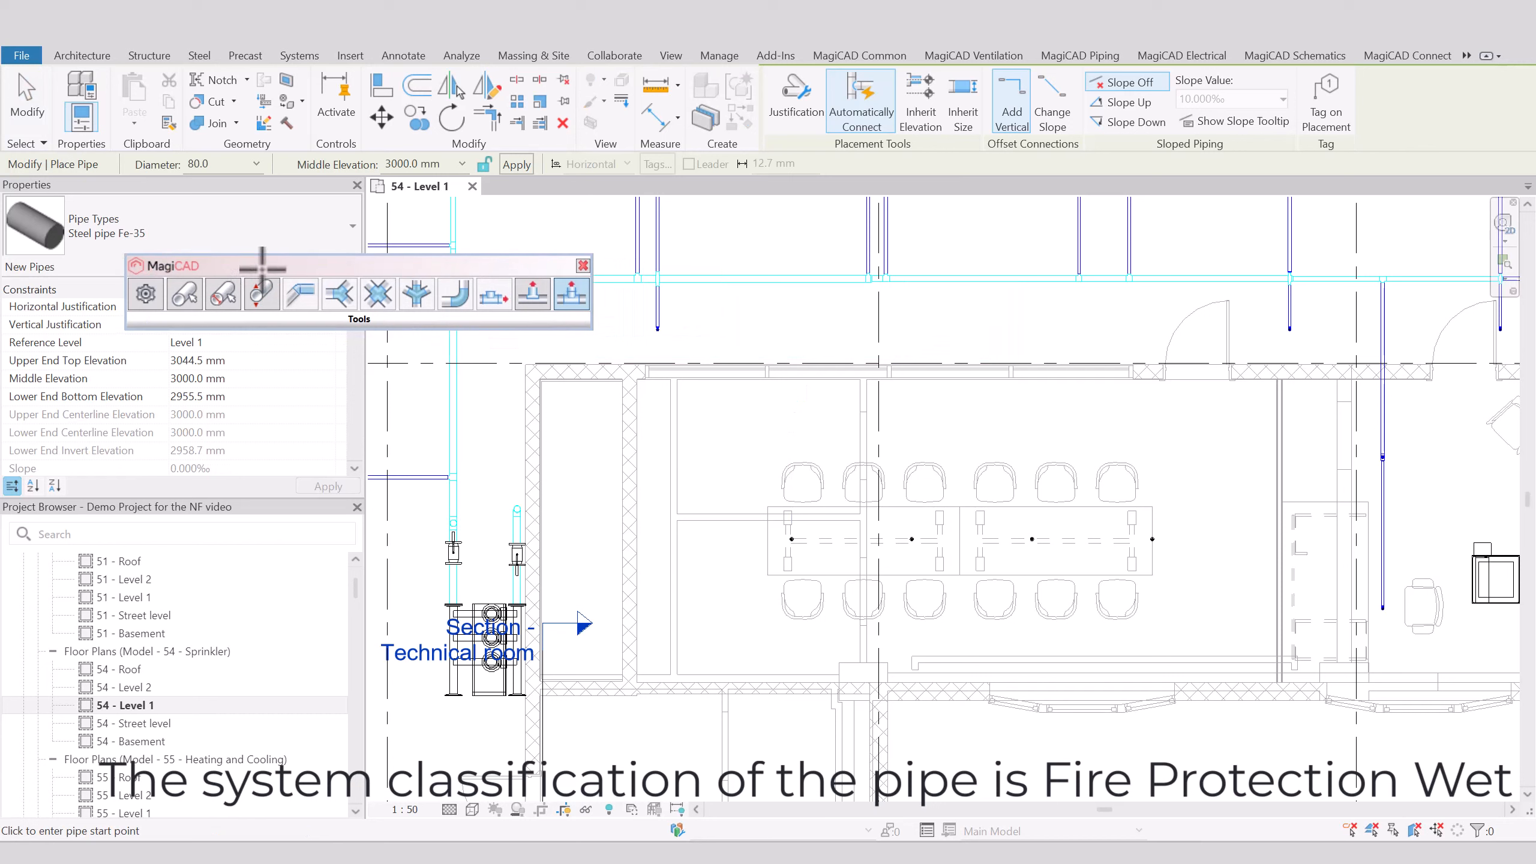
left_click(734, 278)
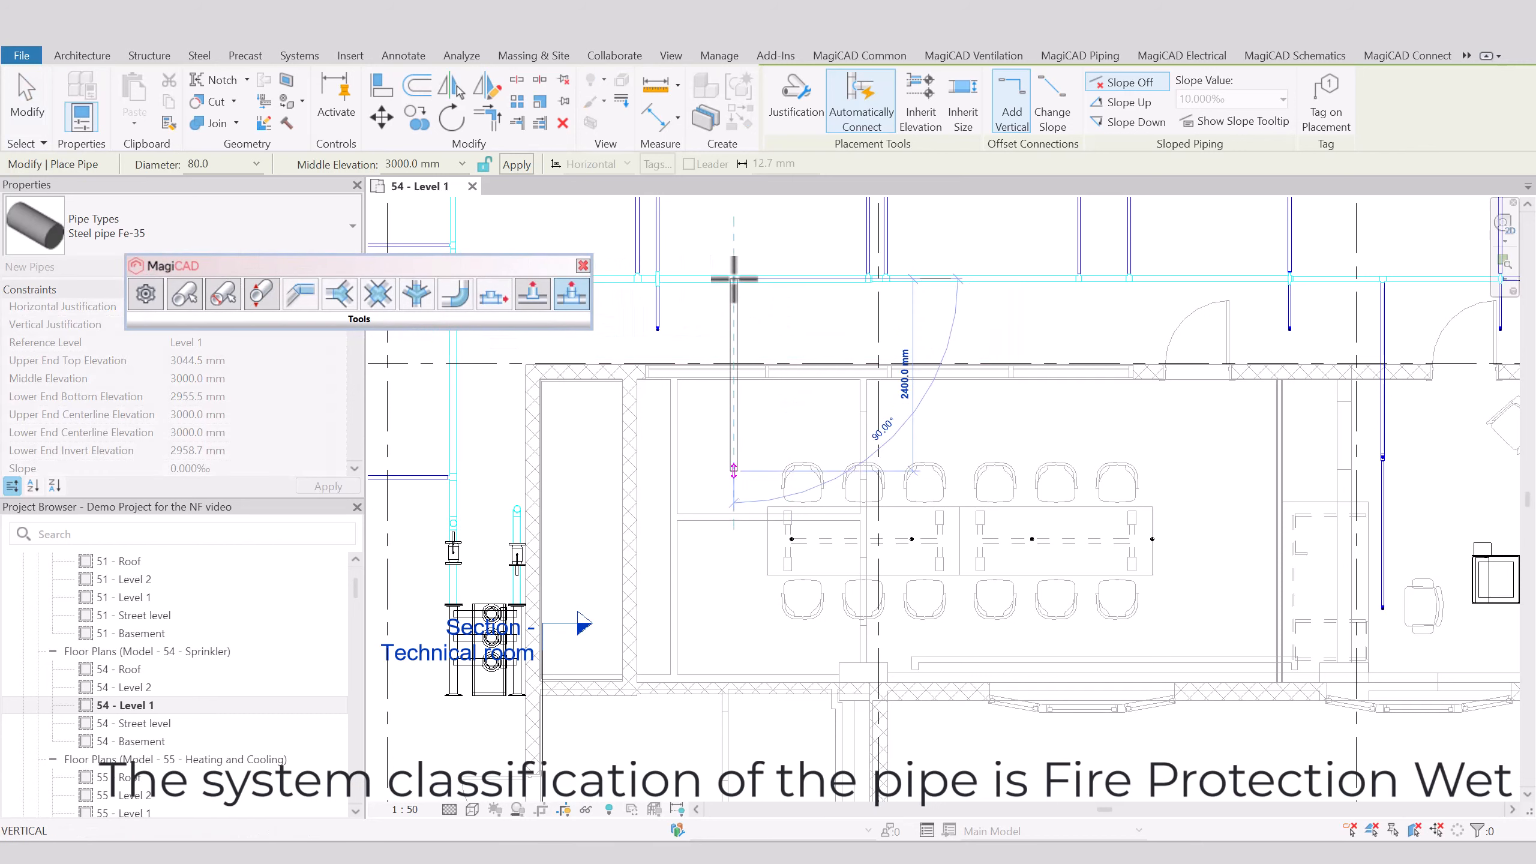
left_click(740, 463)
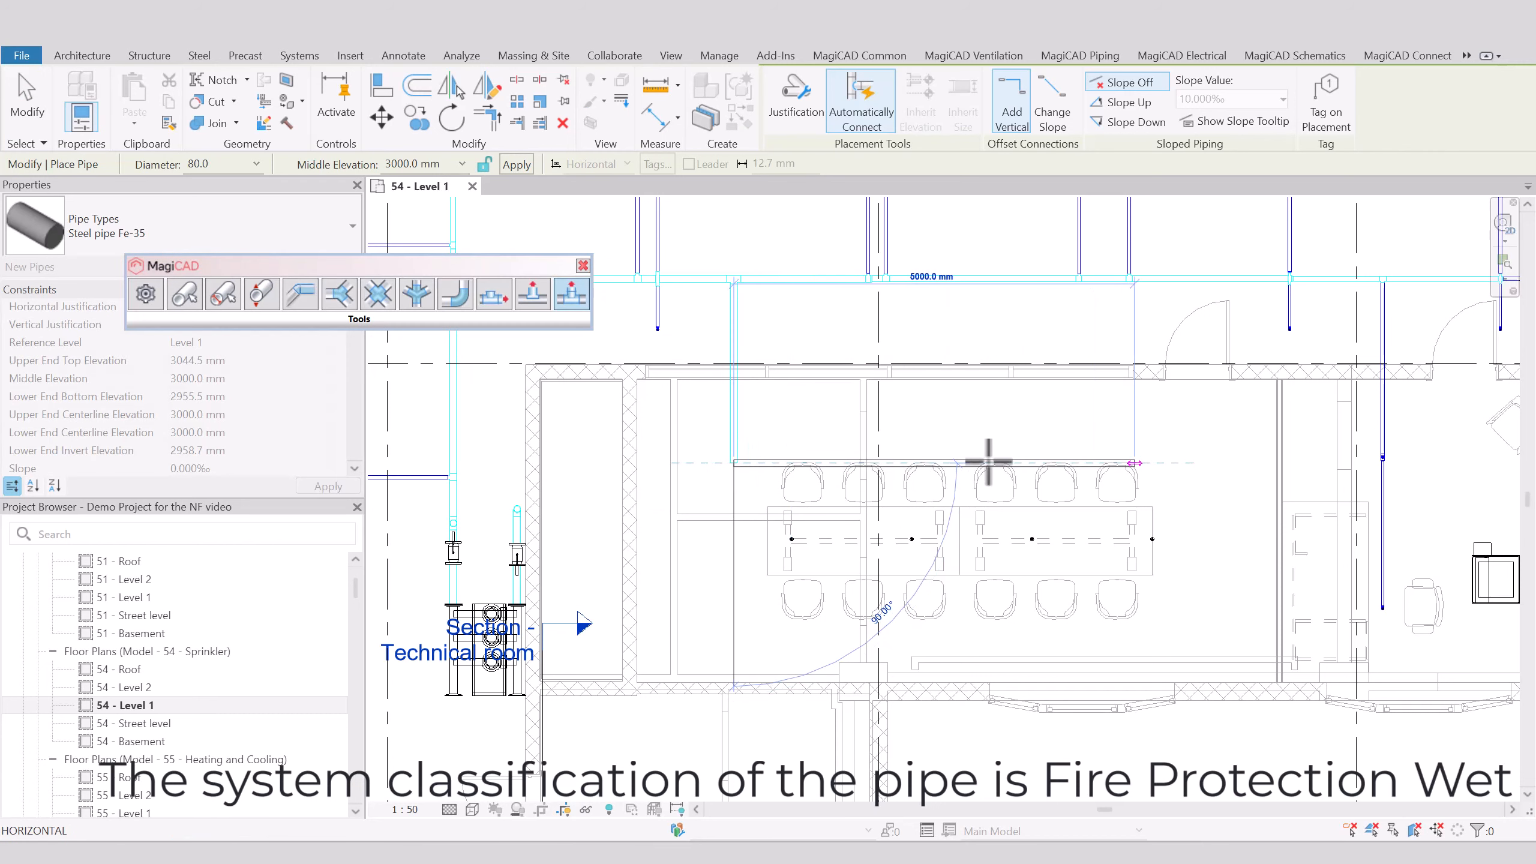
left_click(1154, 463)
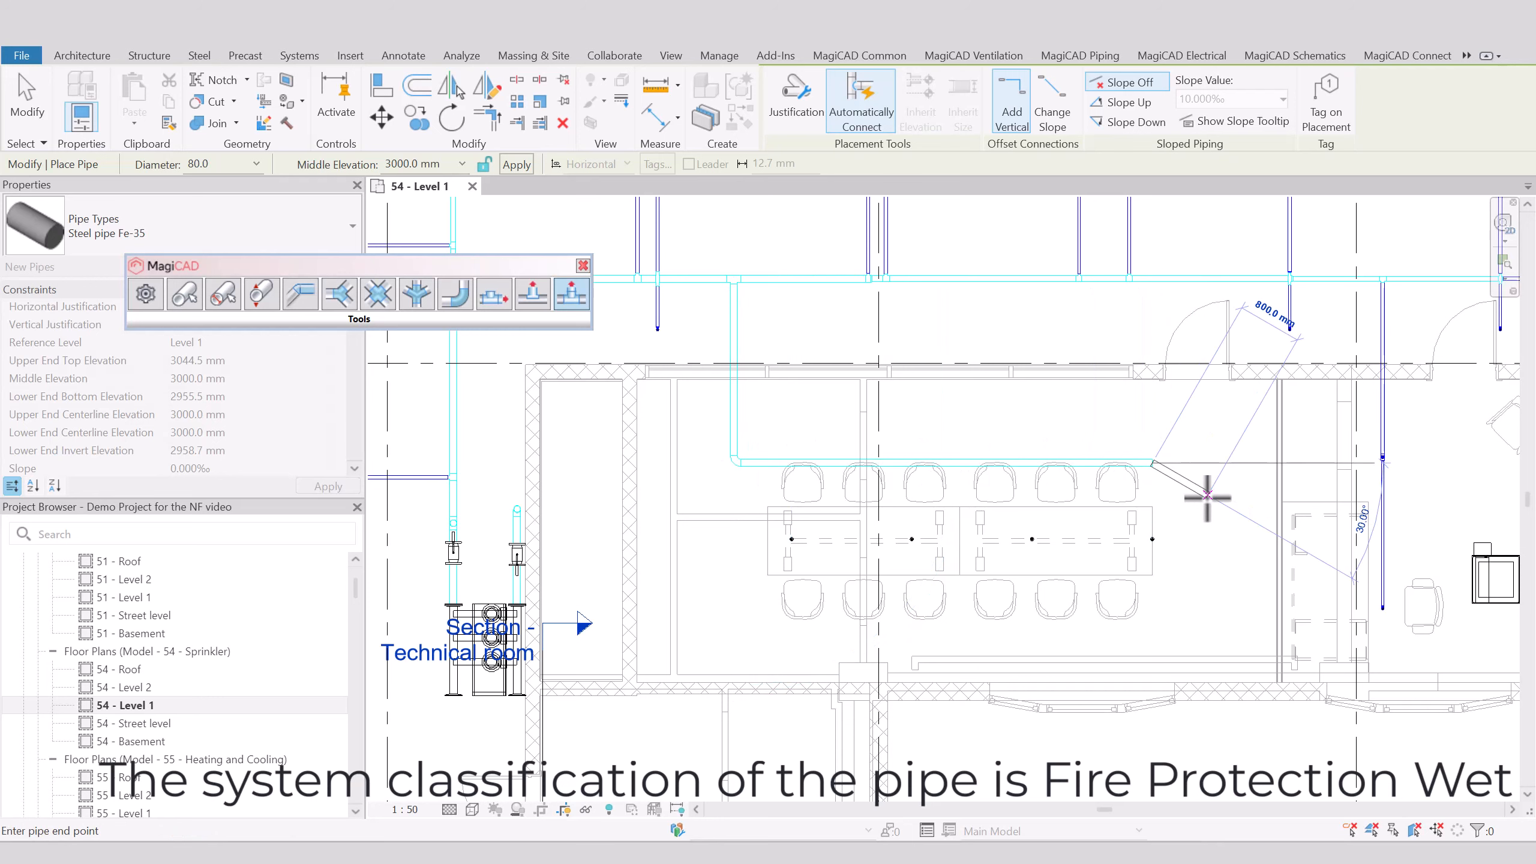
key("Escape")
key("Escape")
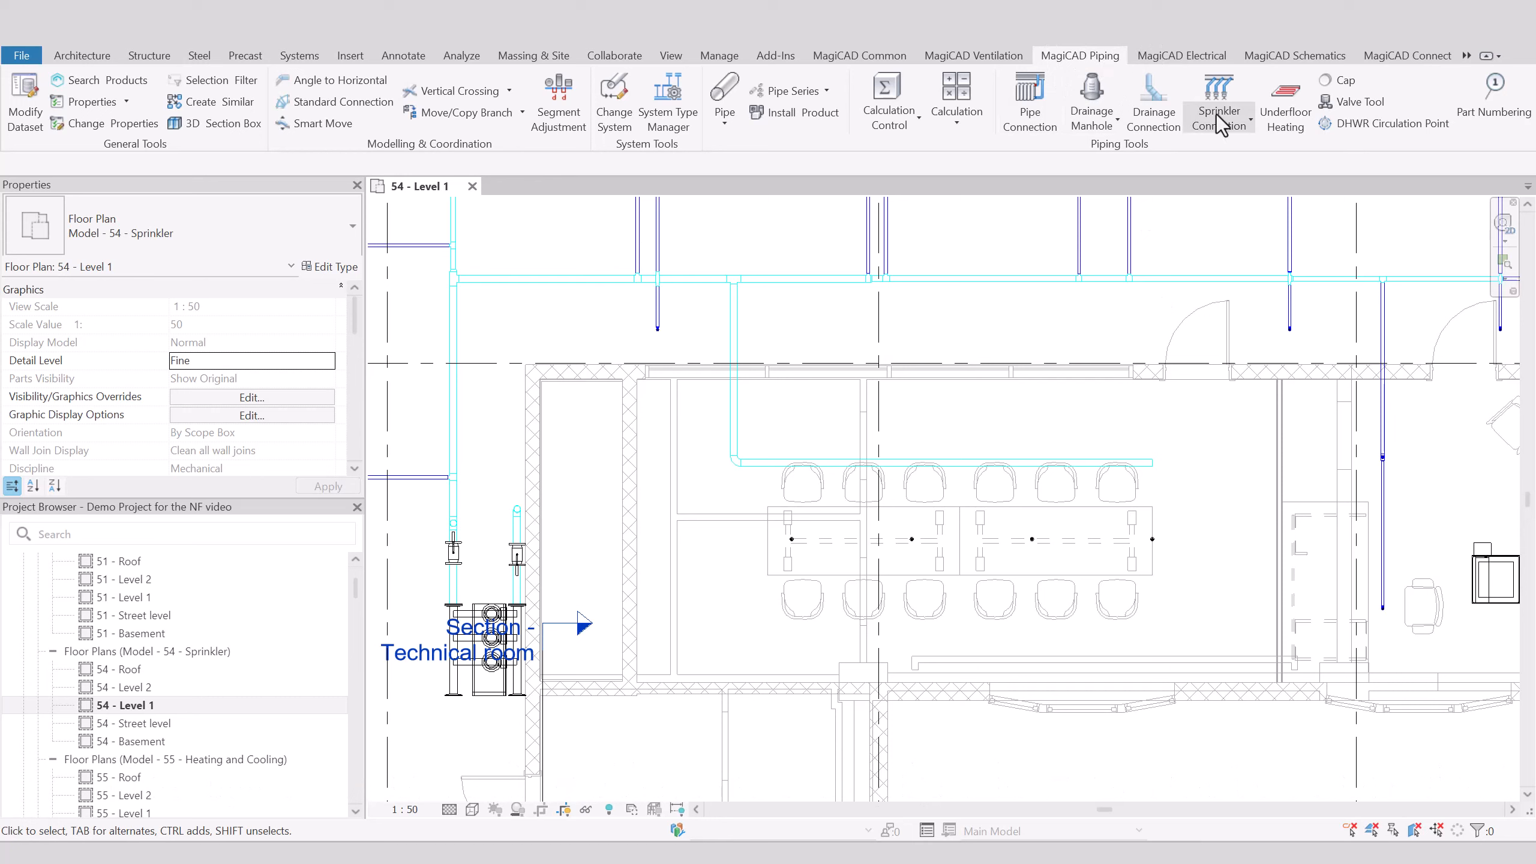
- Connect the four meeting room sprinklers to the new branch pipe along the shortest path, using DN 20 Steel pipe Fe-35
left_click(1250, 120)
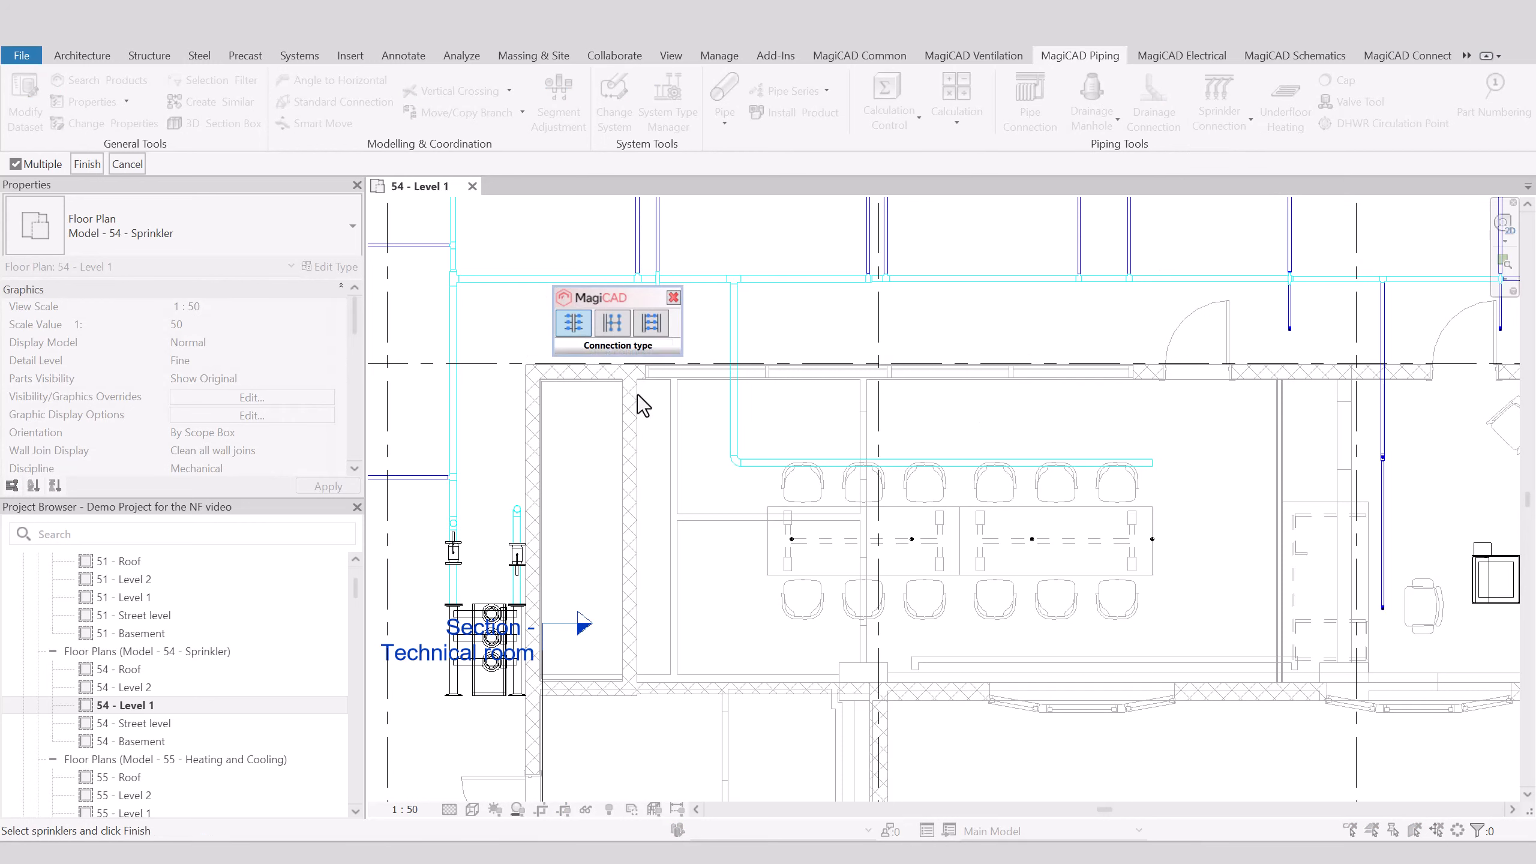
left_click_drag(745, 498, 1215, 556)
left_click(87, 164)
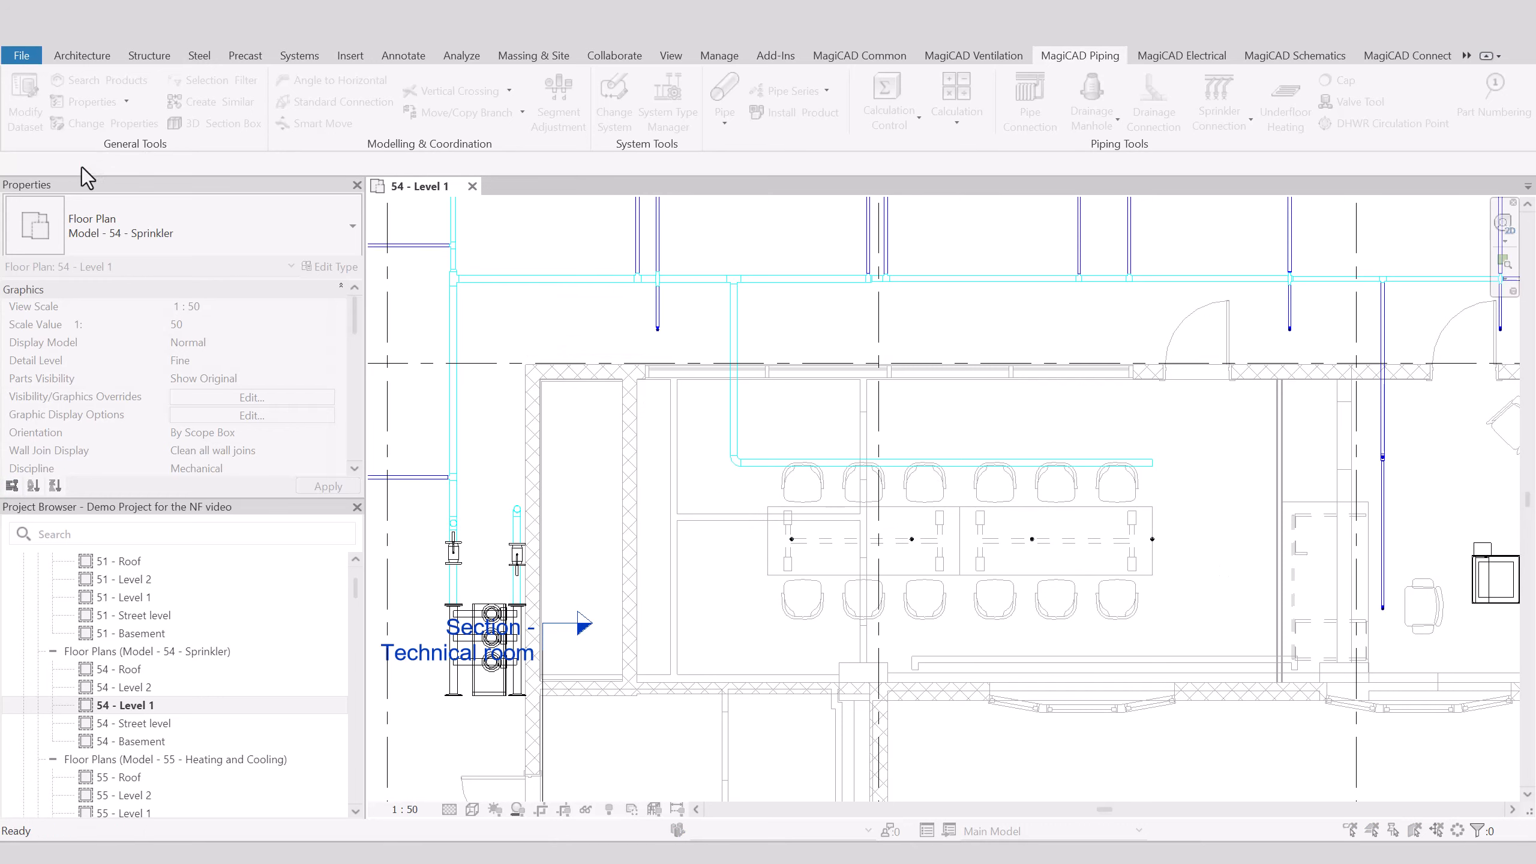
left_click(917, 465)
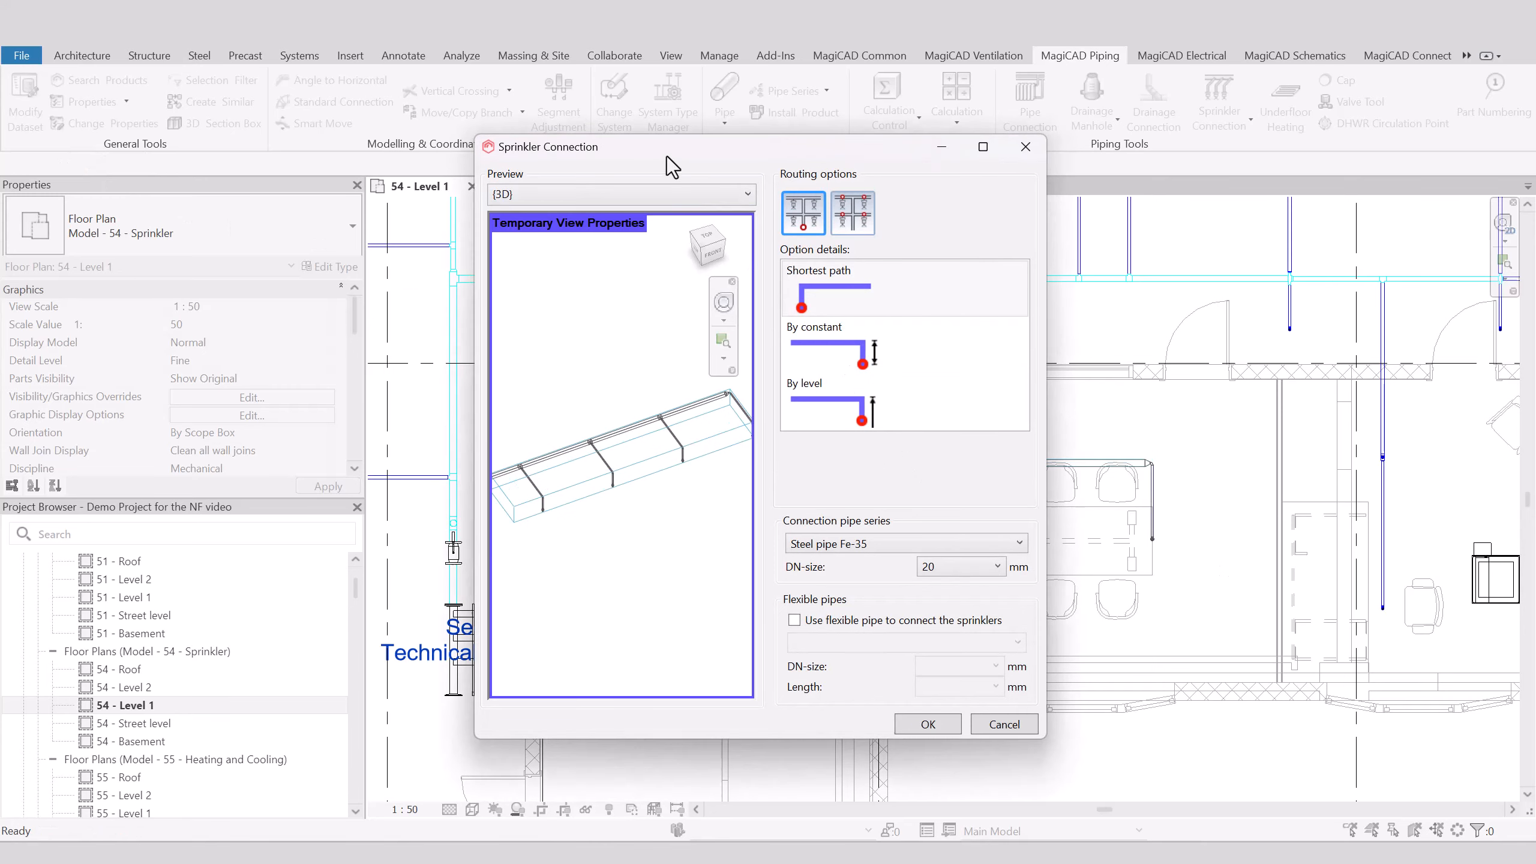
left_click_drag(668, 156, 894, 154)
scroll(838, 472, "up", 5)
scroll(833, 462, "down", 5)
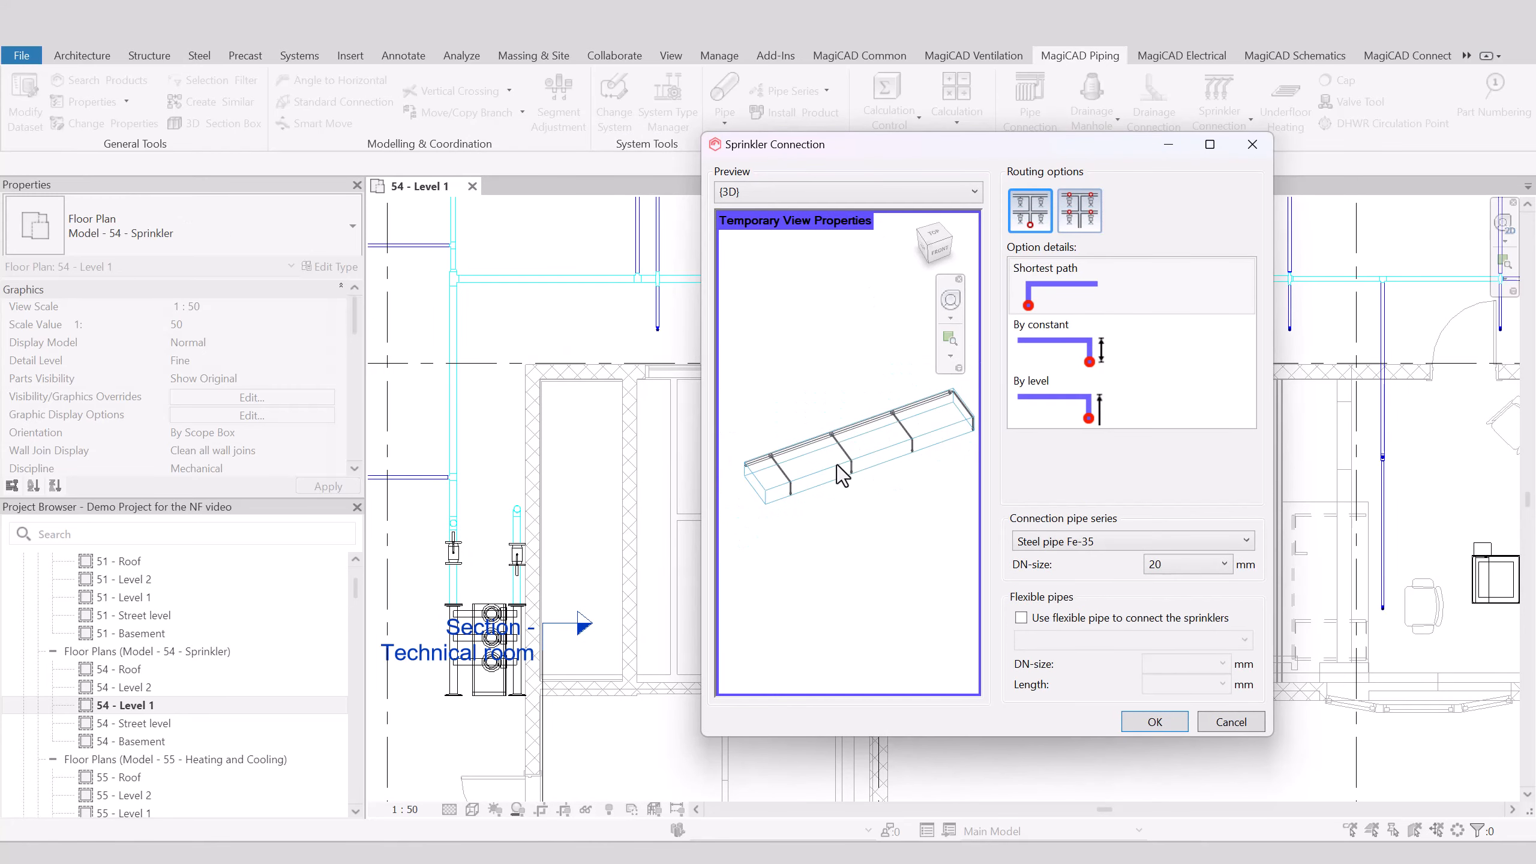
left_click(1161, 720)
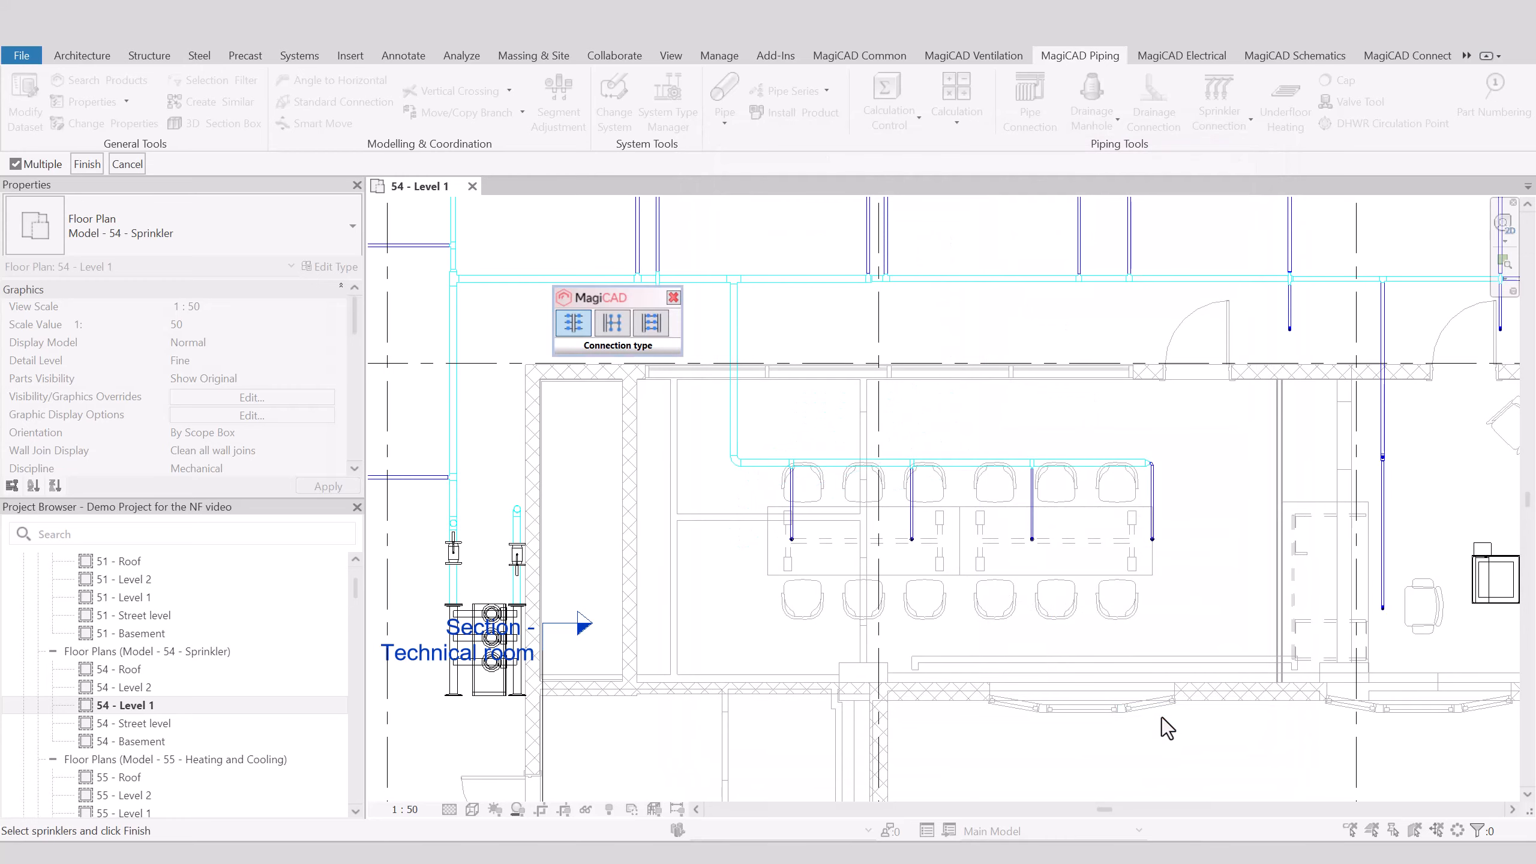
middle_click_drag(1013, 555, 1058, 624)
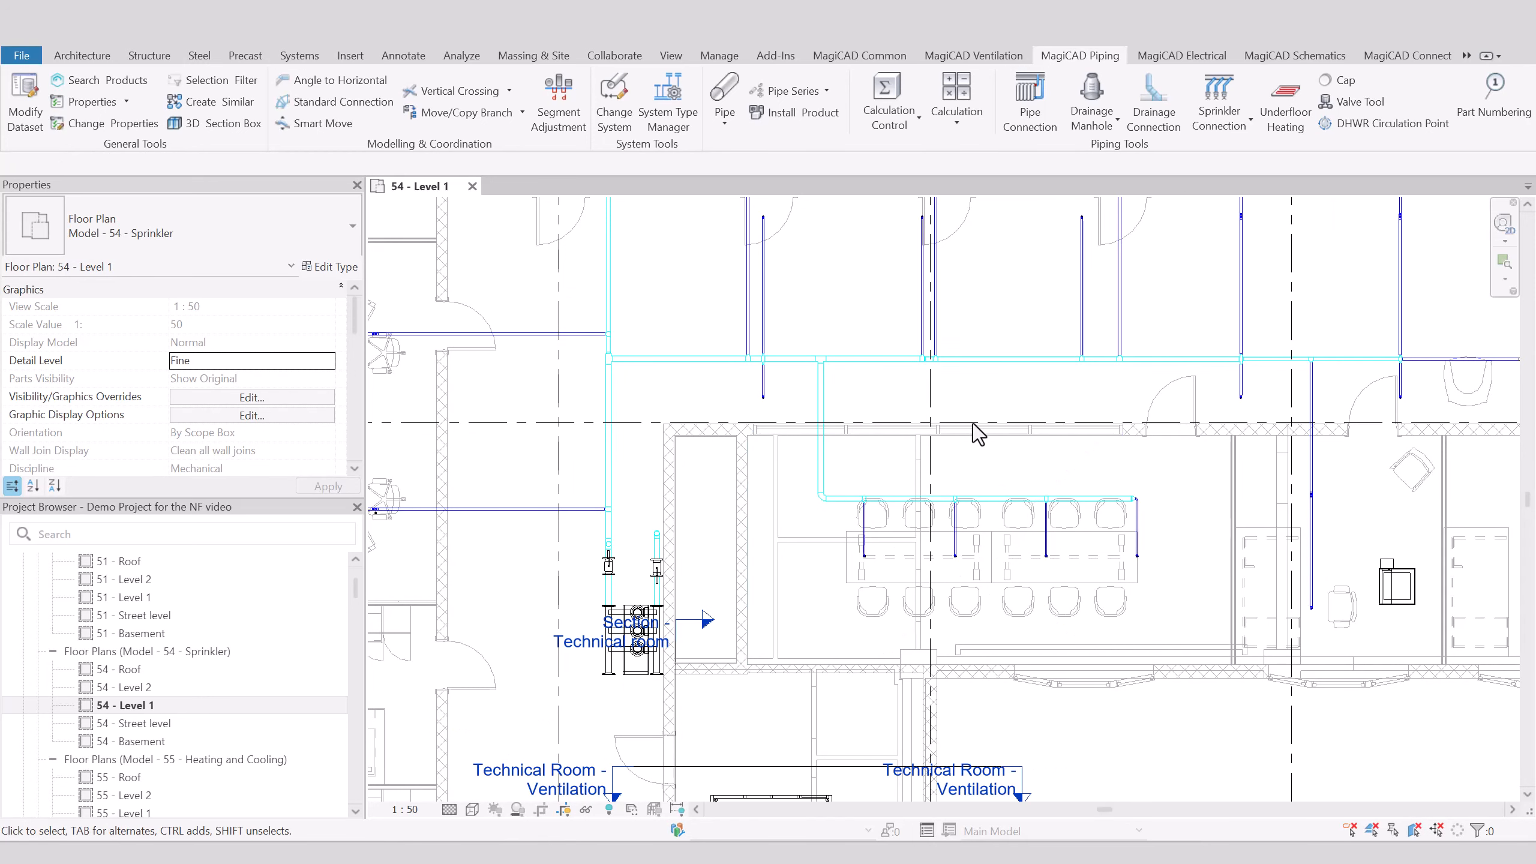
- Open the Other valve products for installation and examine the sprinkler calculation valve types available for check valve OV2
left_click(815, 120)
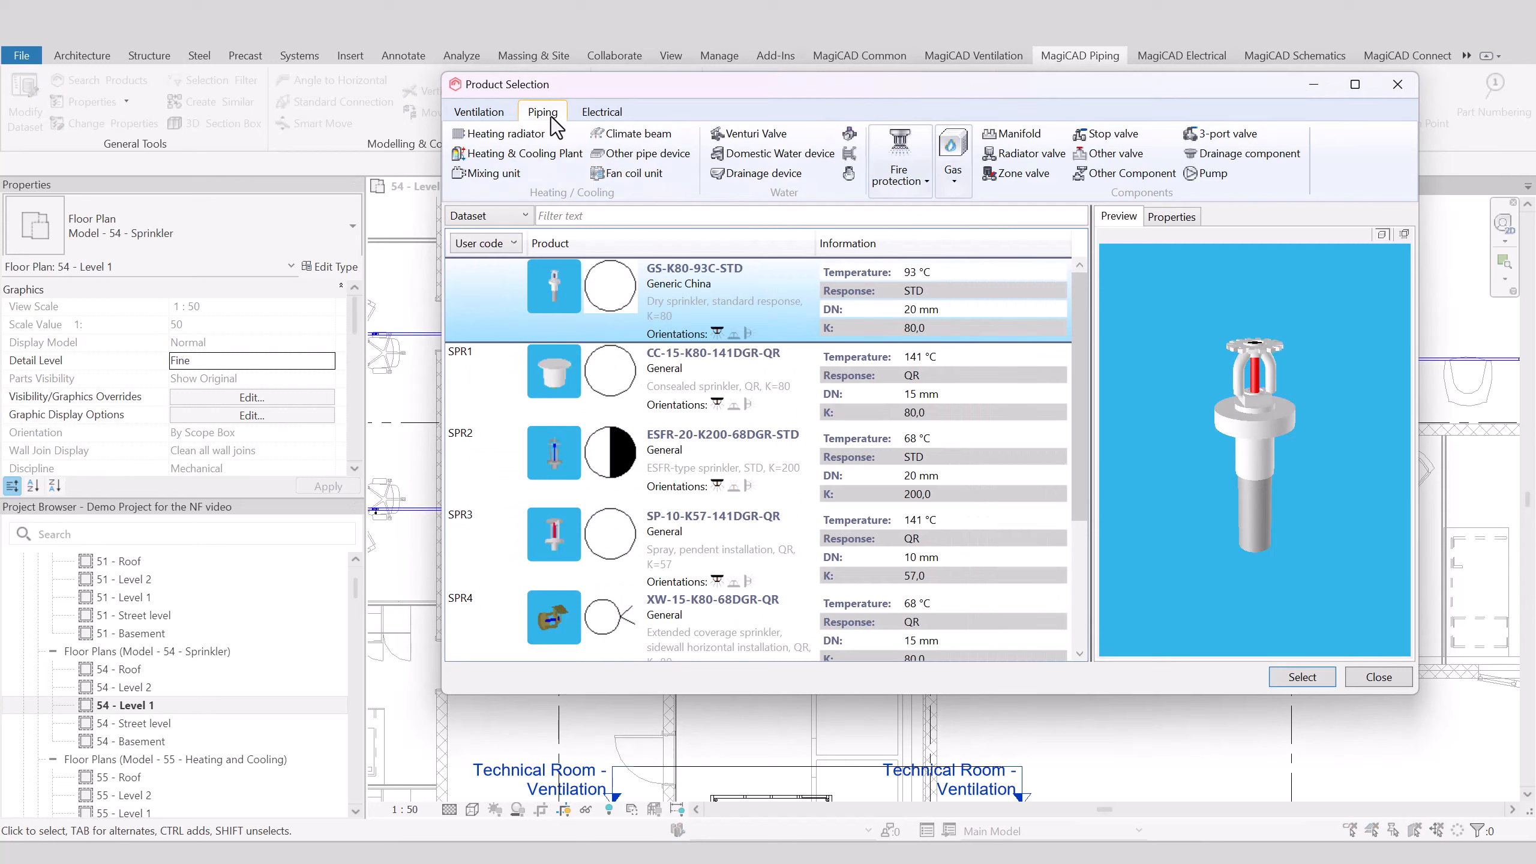
left_click(1117, 153)
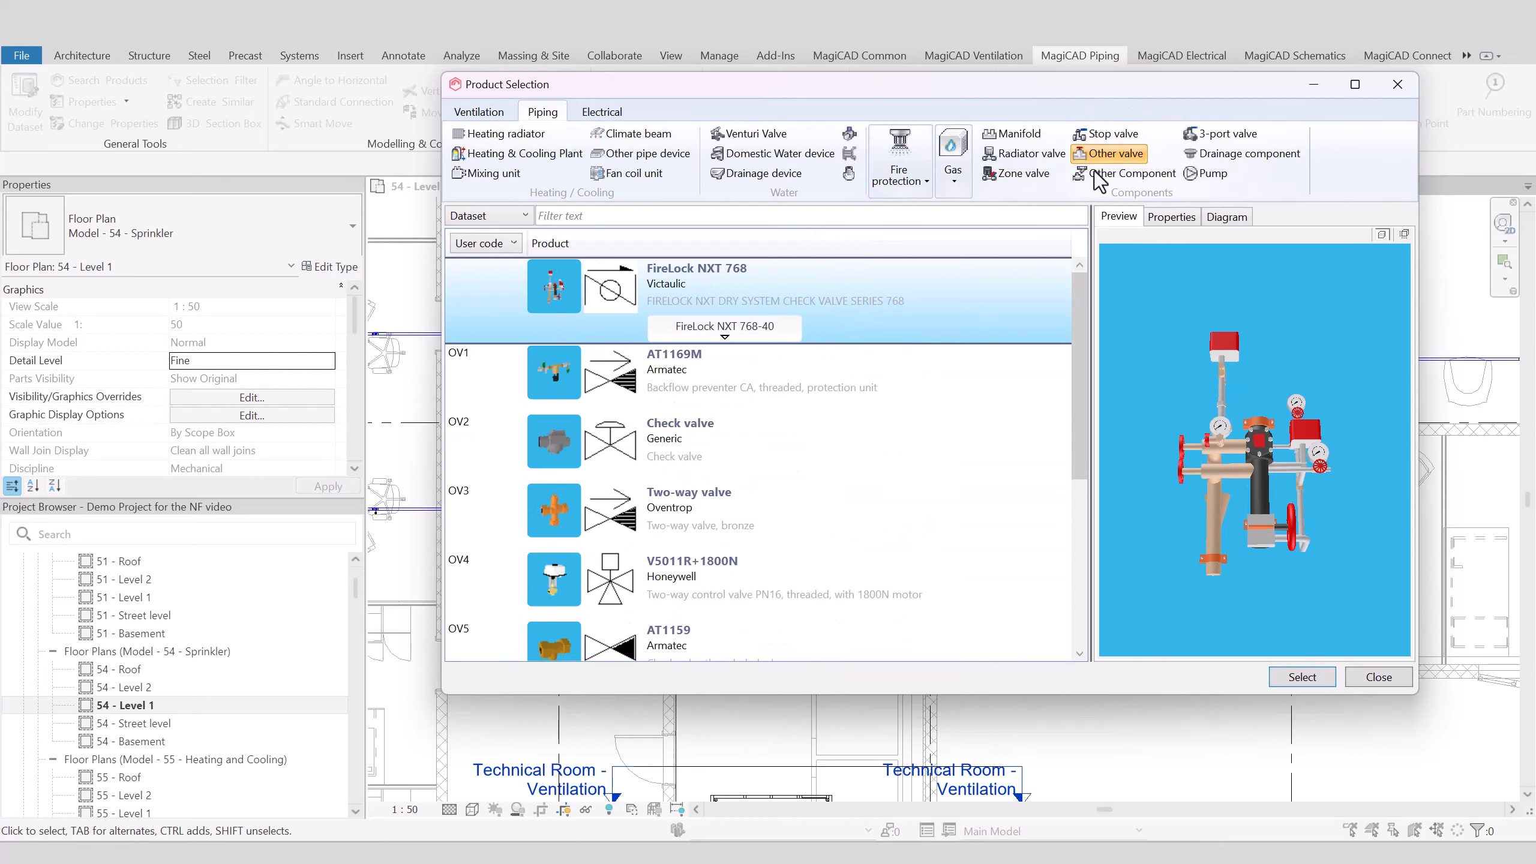
double_click(779, 435)
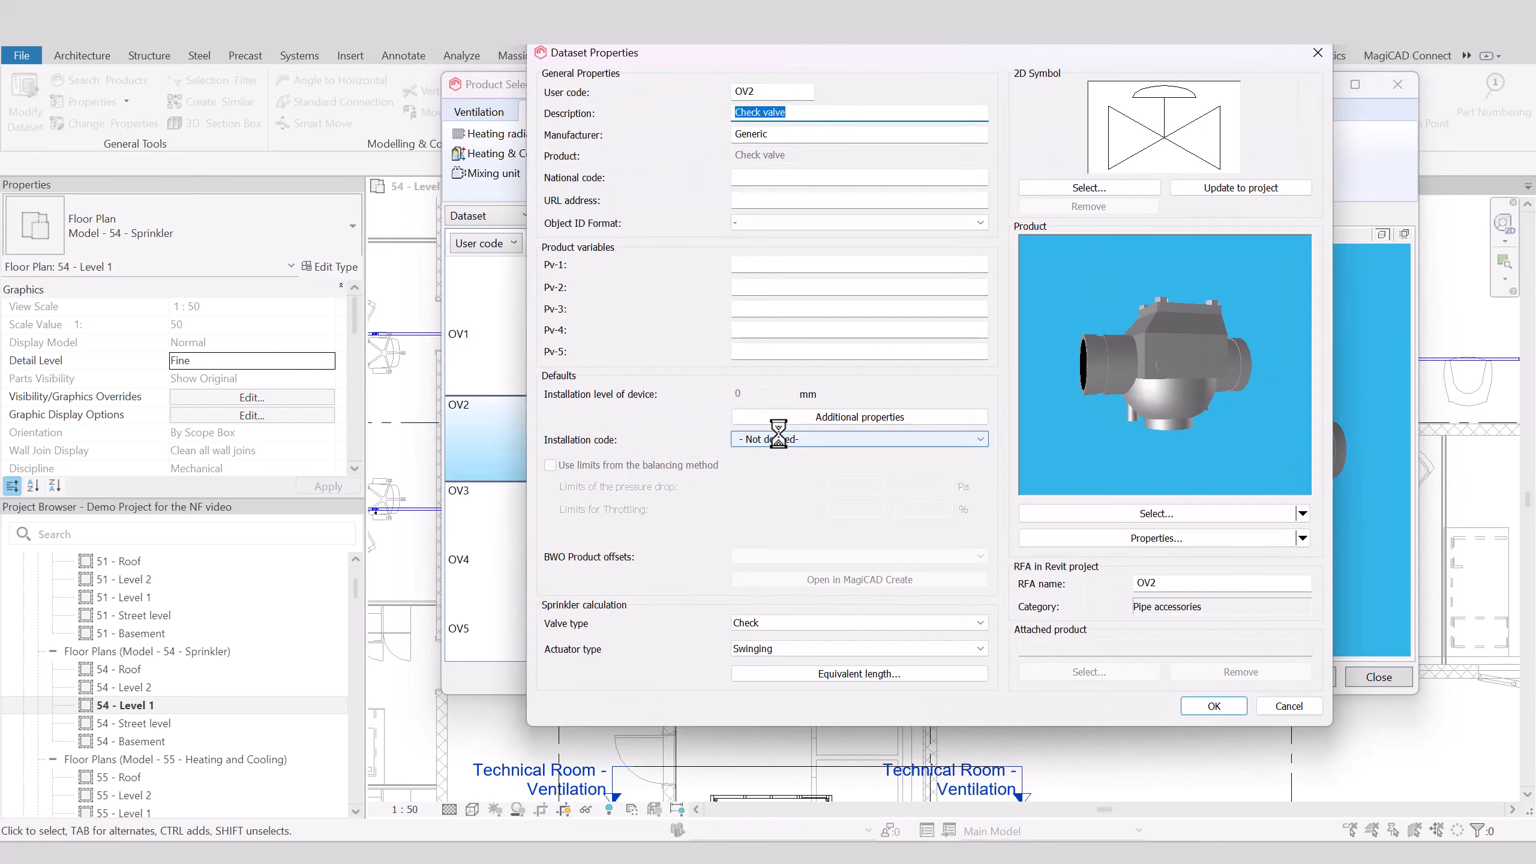
left_click_drag(803, 55, 856, 91)
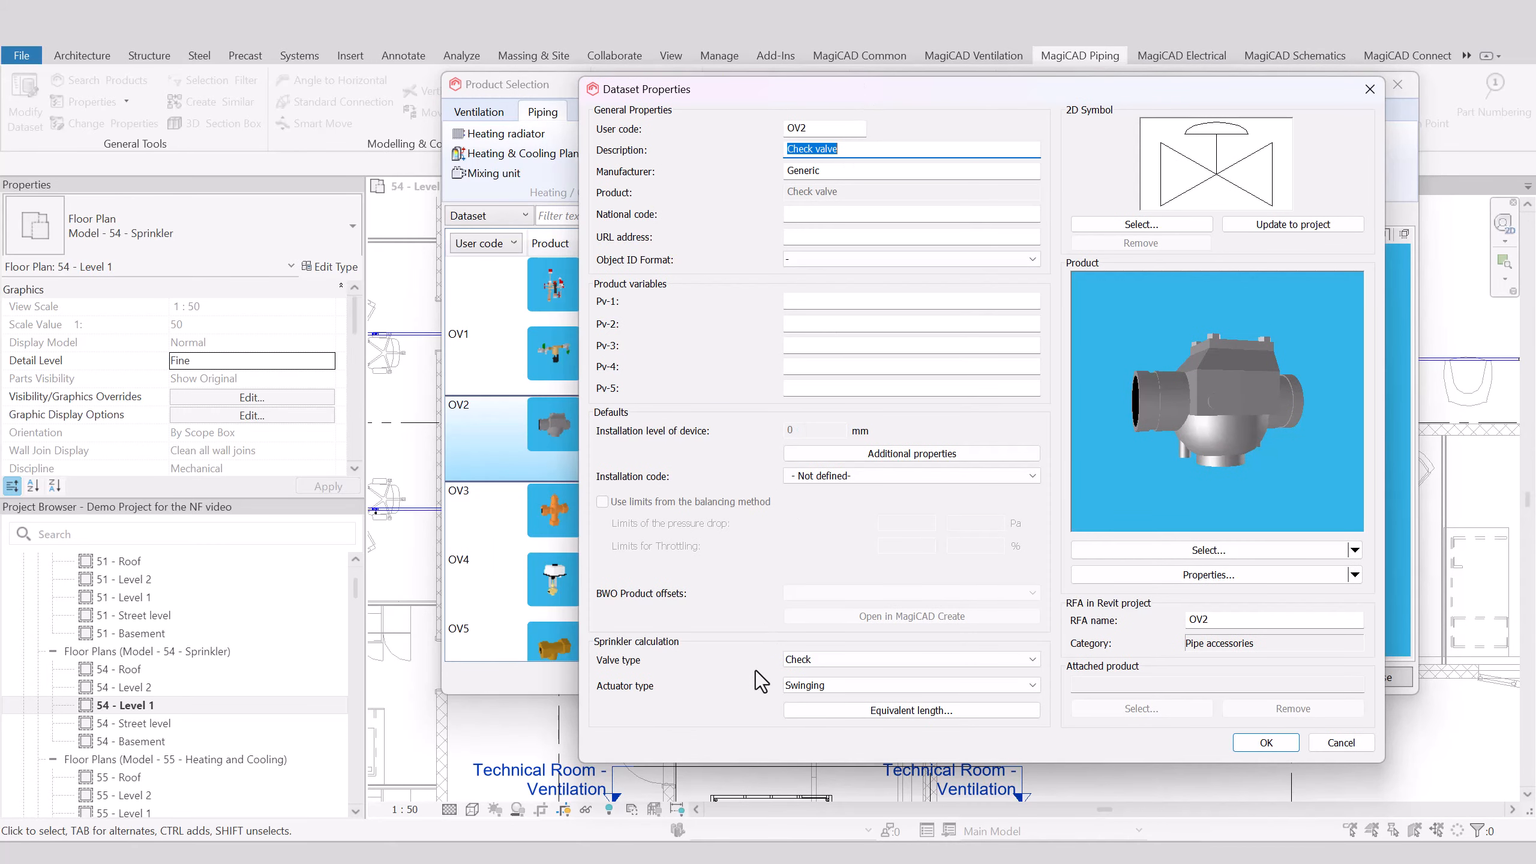
left_click(814, 661)
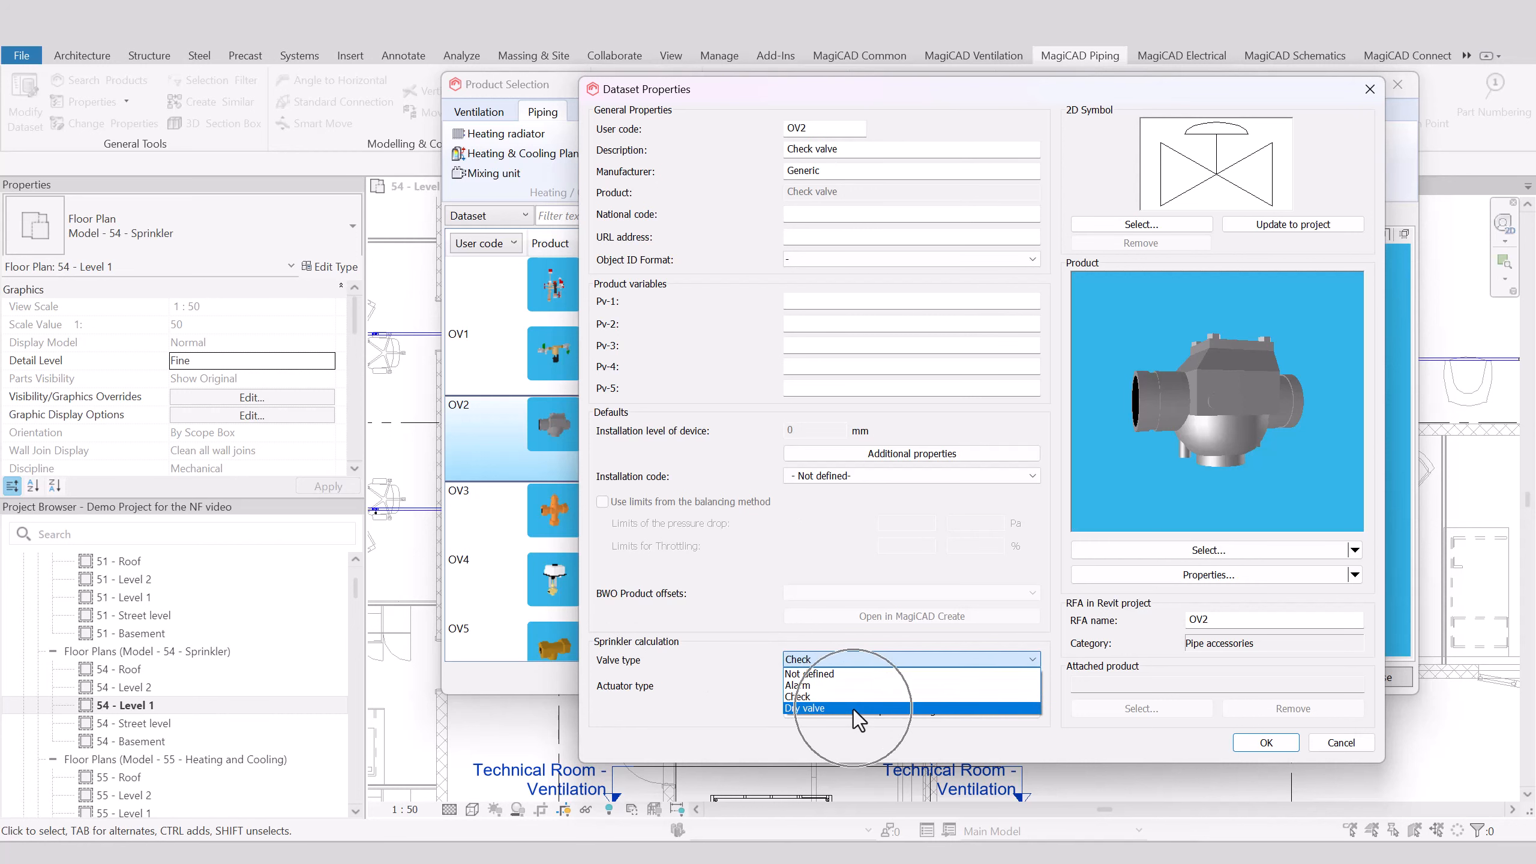
left_click(1350, 741)
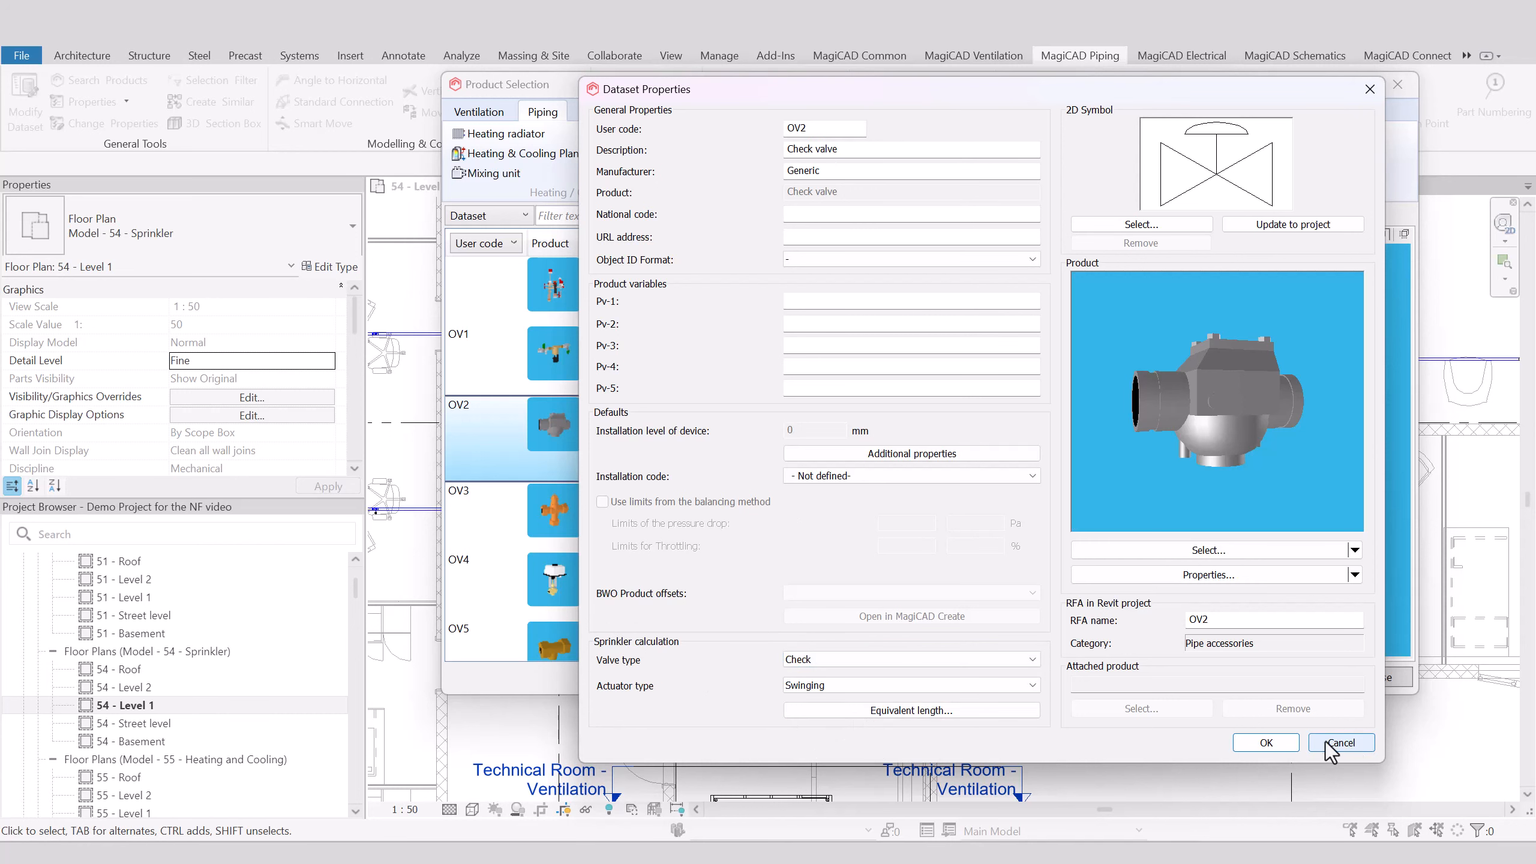
left_click(1324, 742)
- Examine the size variants of the FireLock NXT 768 valve and the valve type in its dataset properties
left_click(756, 315)
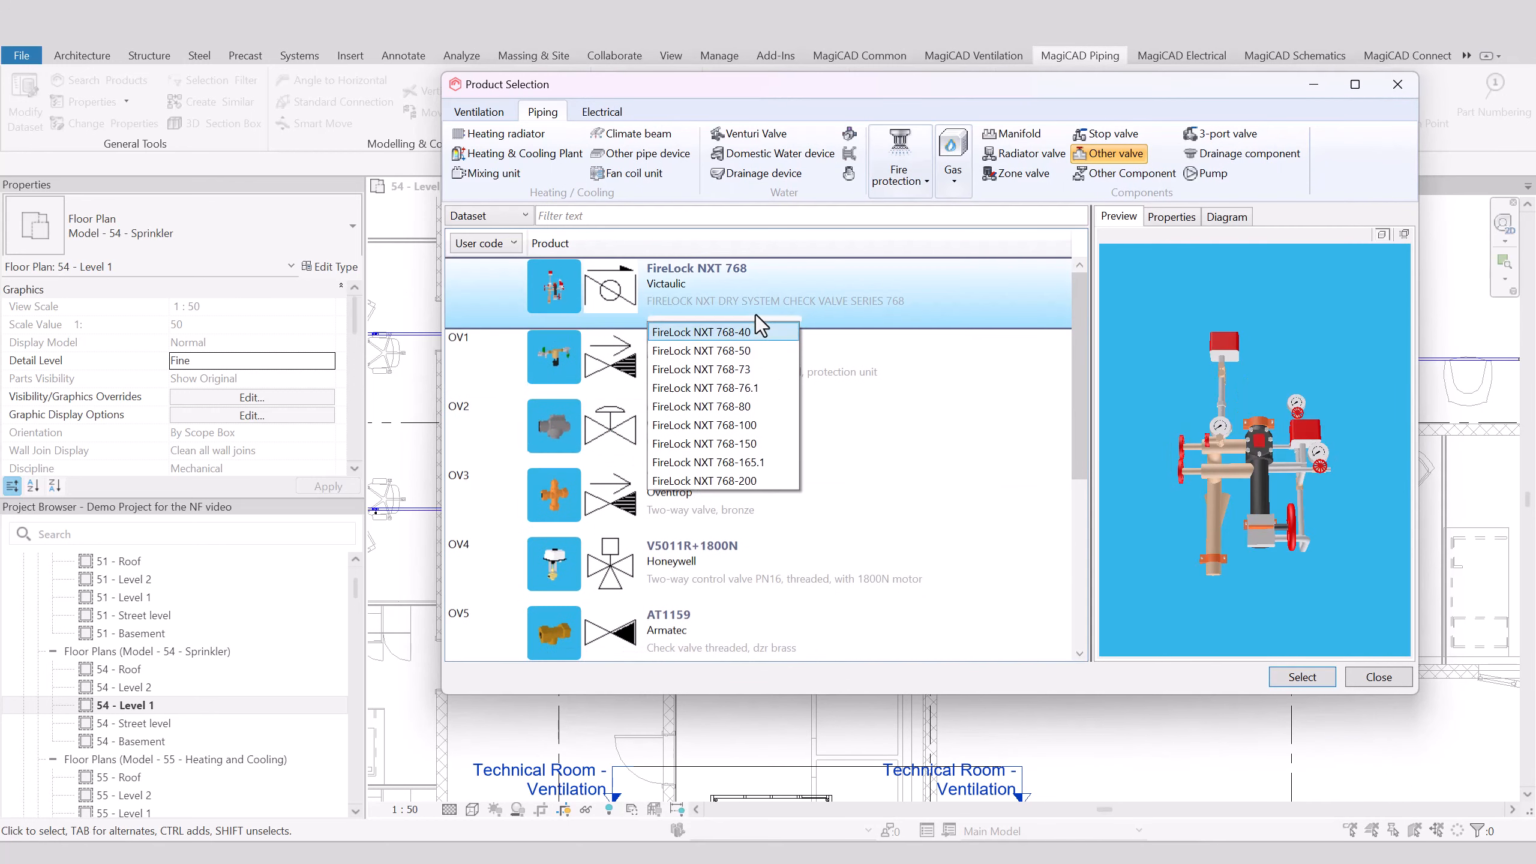
left_click(756, 315)
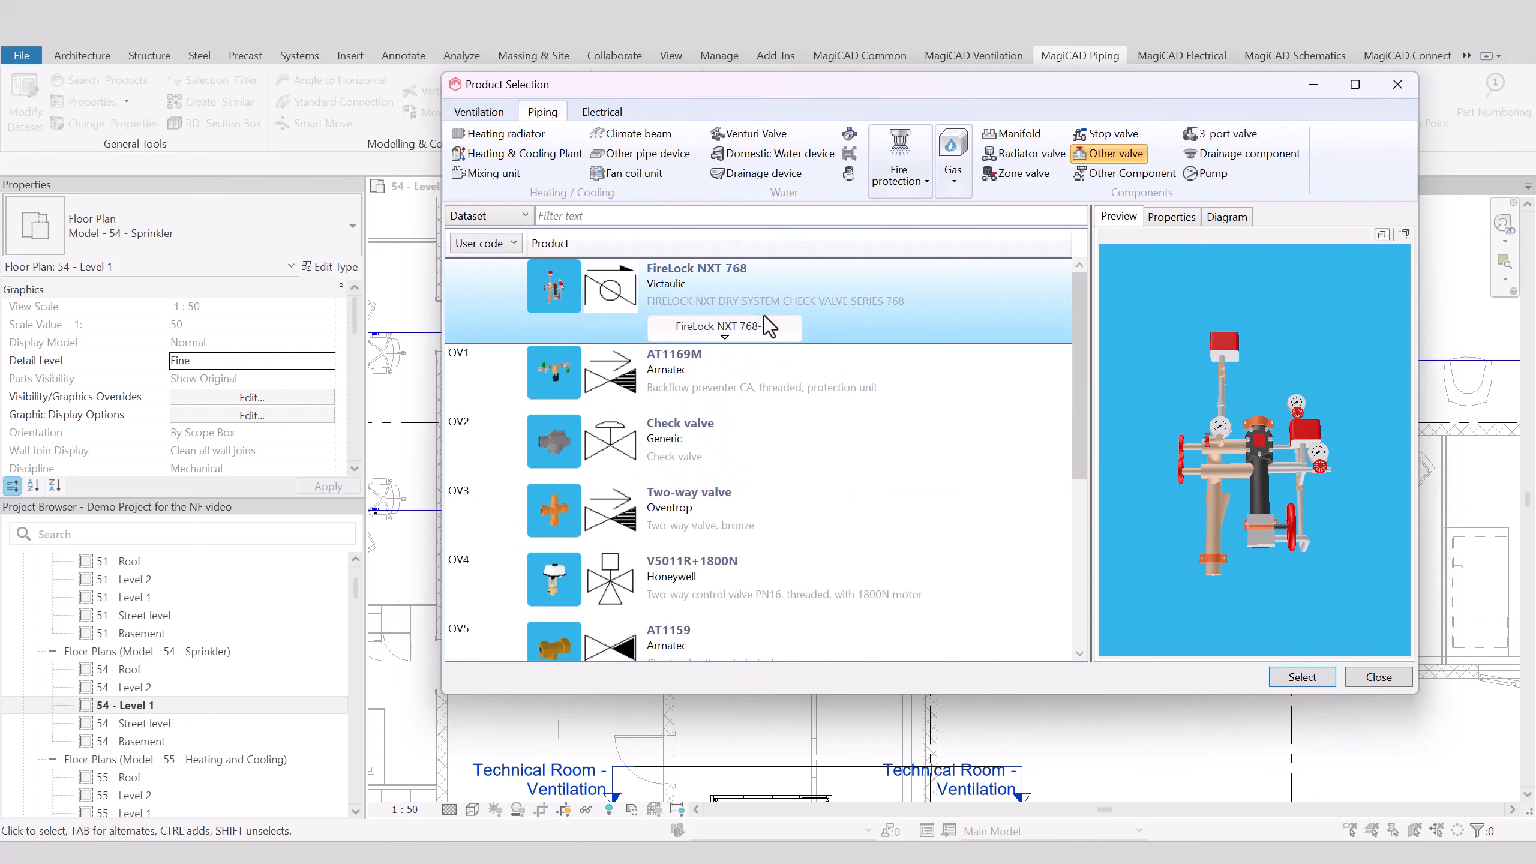
double_click(838, 322)
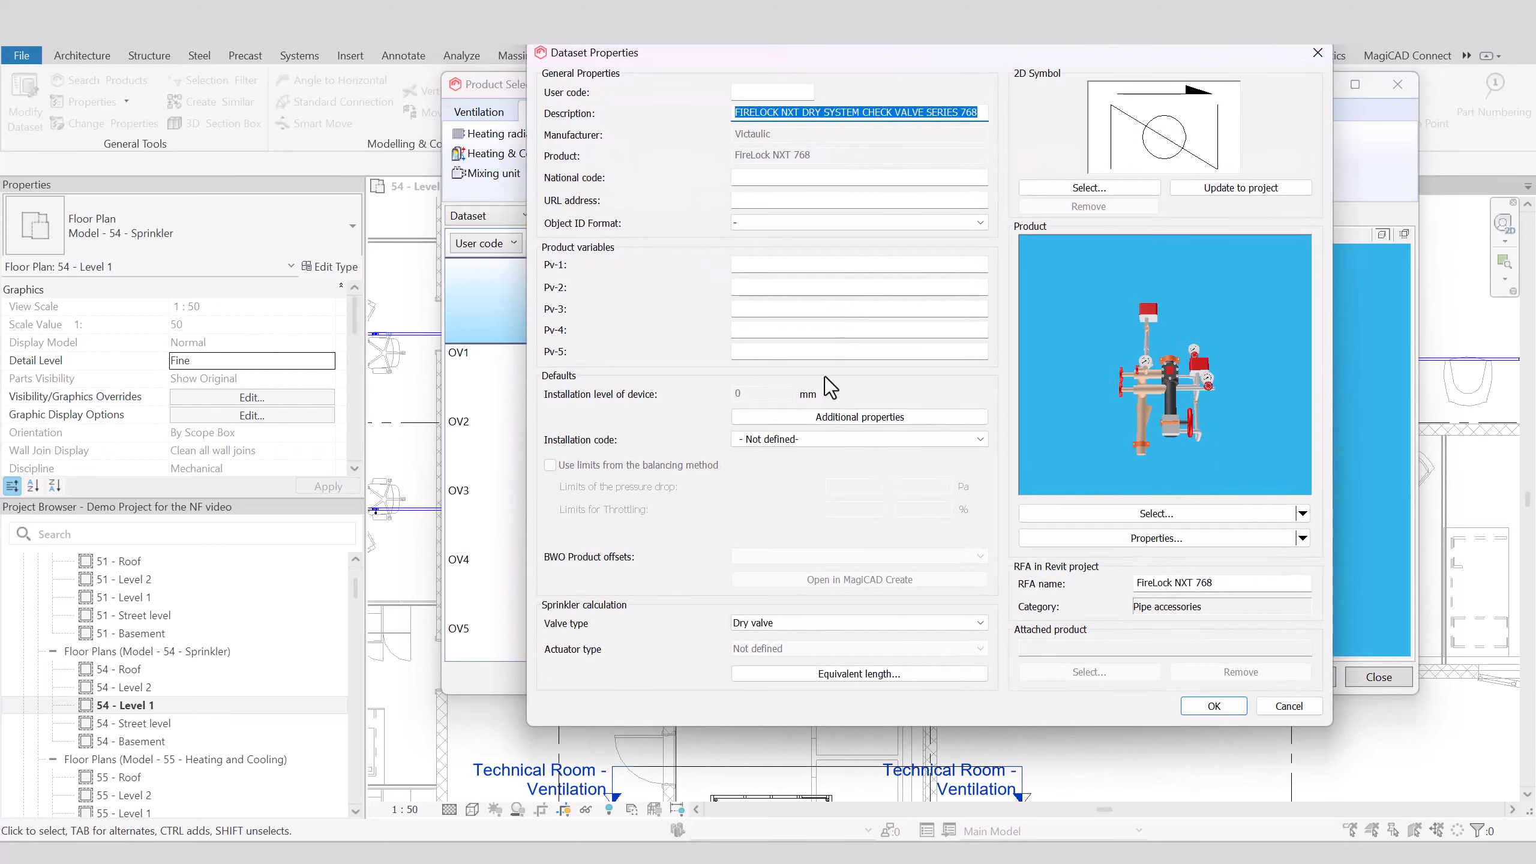
left_click(768, 624)
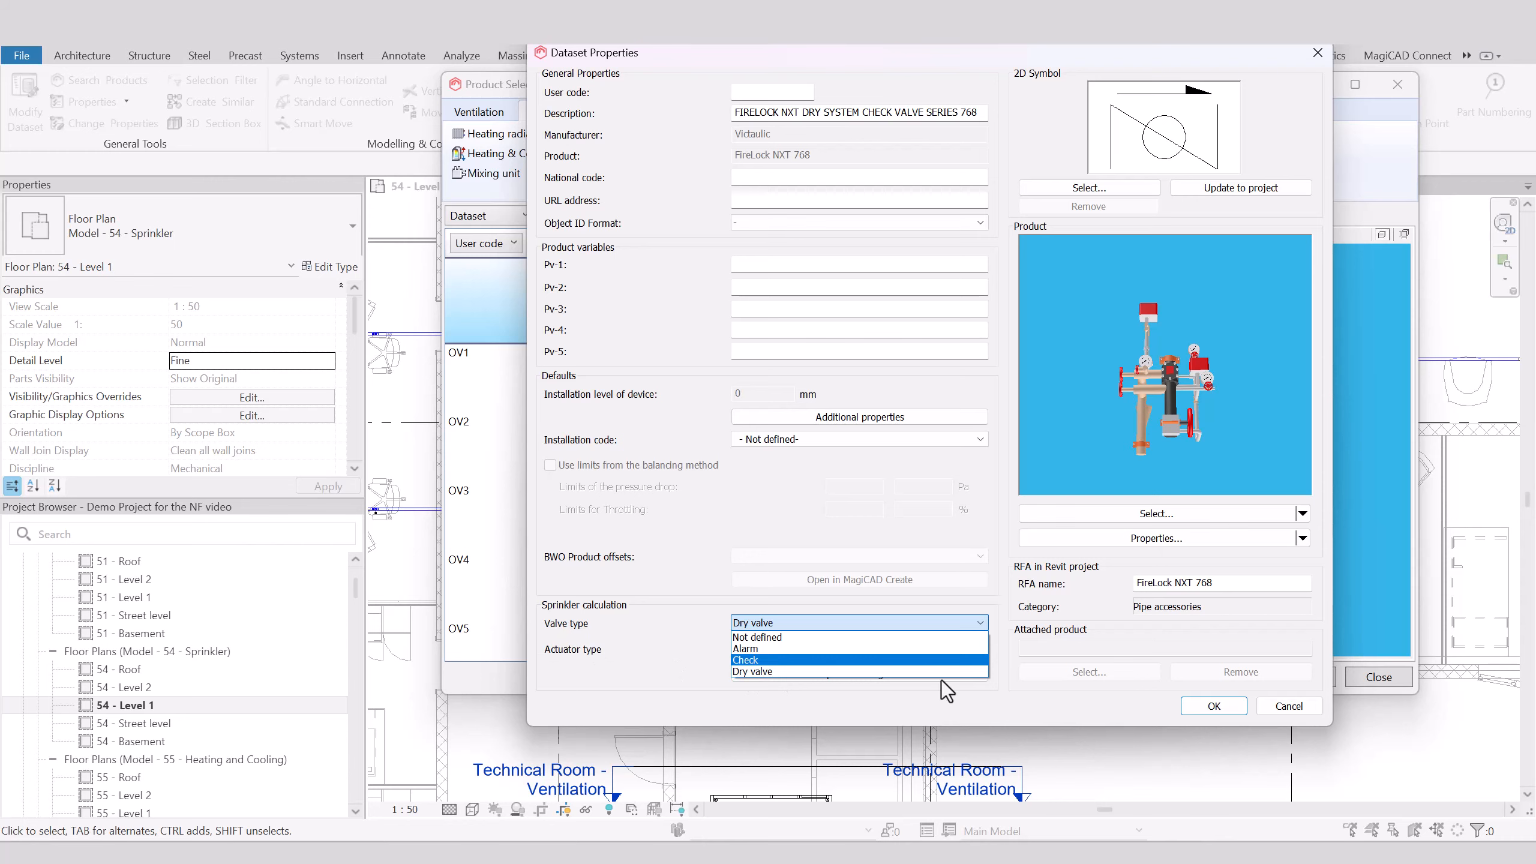
left_click(1205, 711)
left_click(1213, 708)
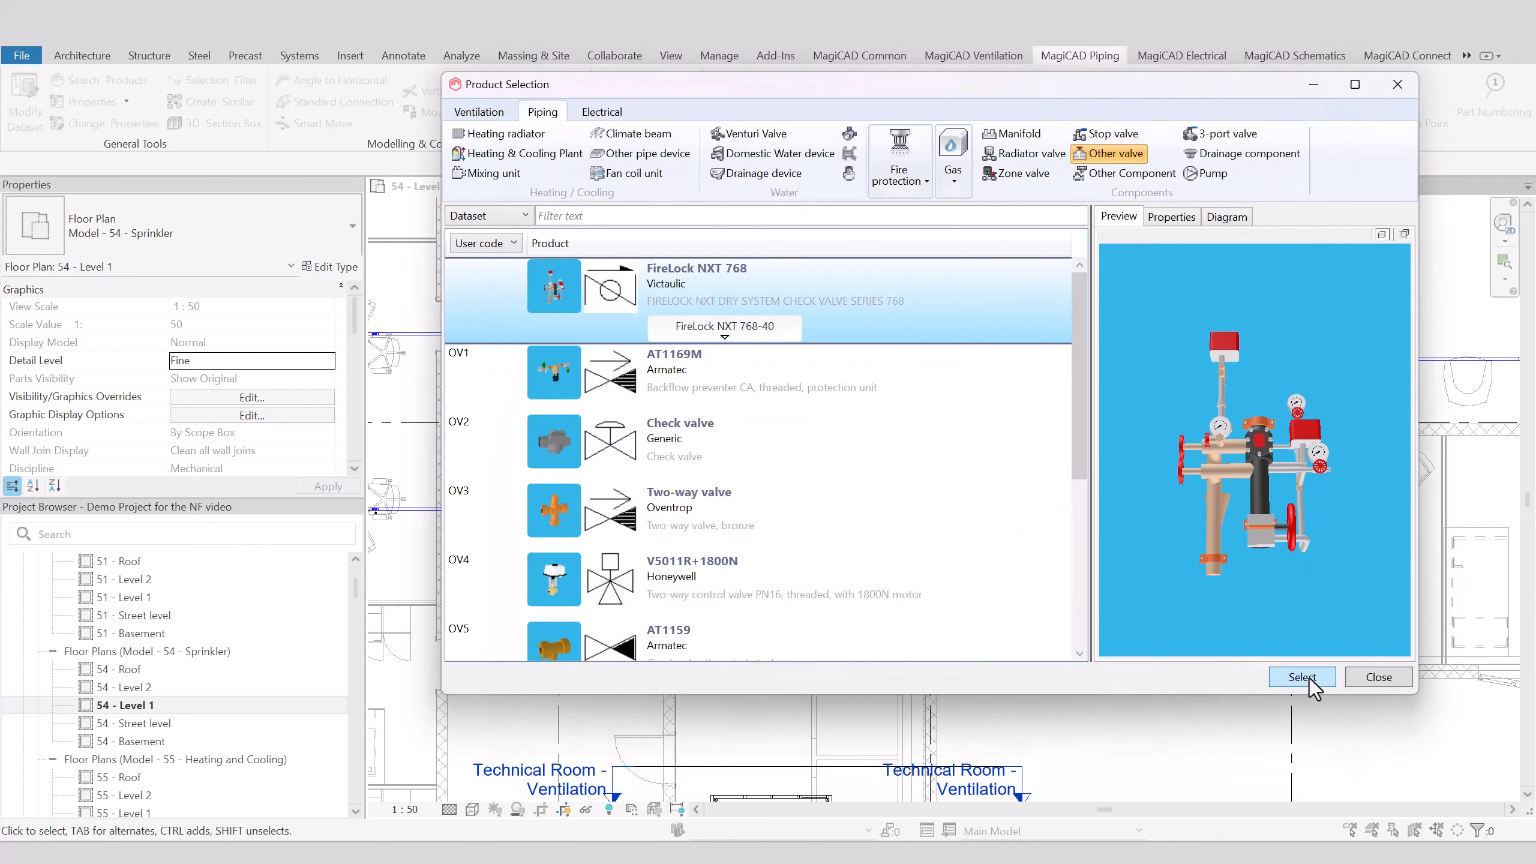
- Install the FireLock NXT 768 dry valve with Smart placement on the vertical branch pipe between the corridor main and the meeting room
left_click(1302, 676)
scroll(813, 413, "up", 3)
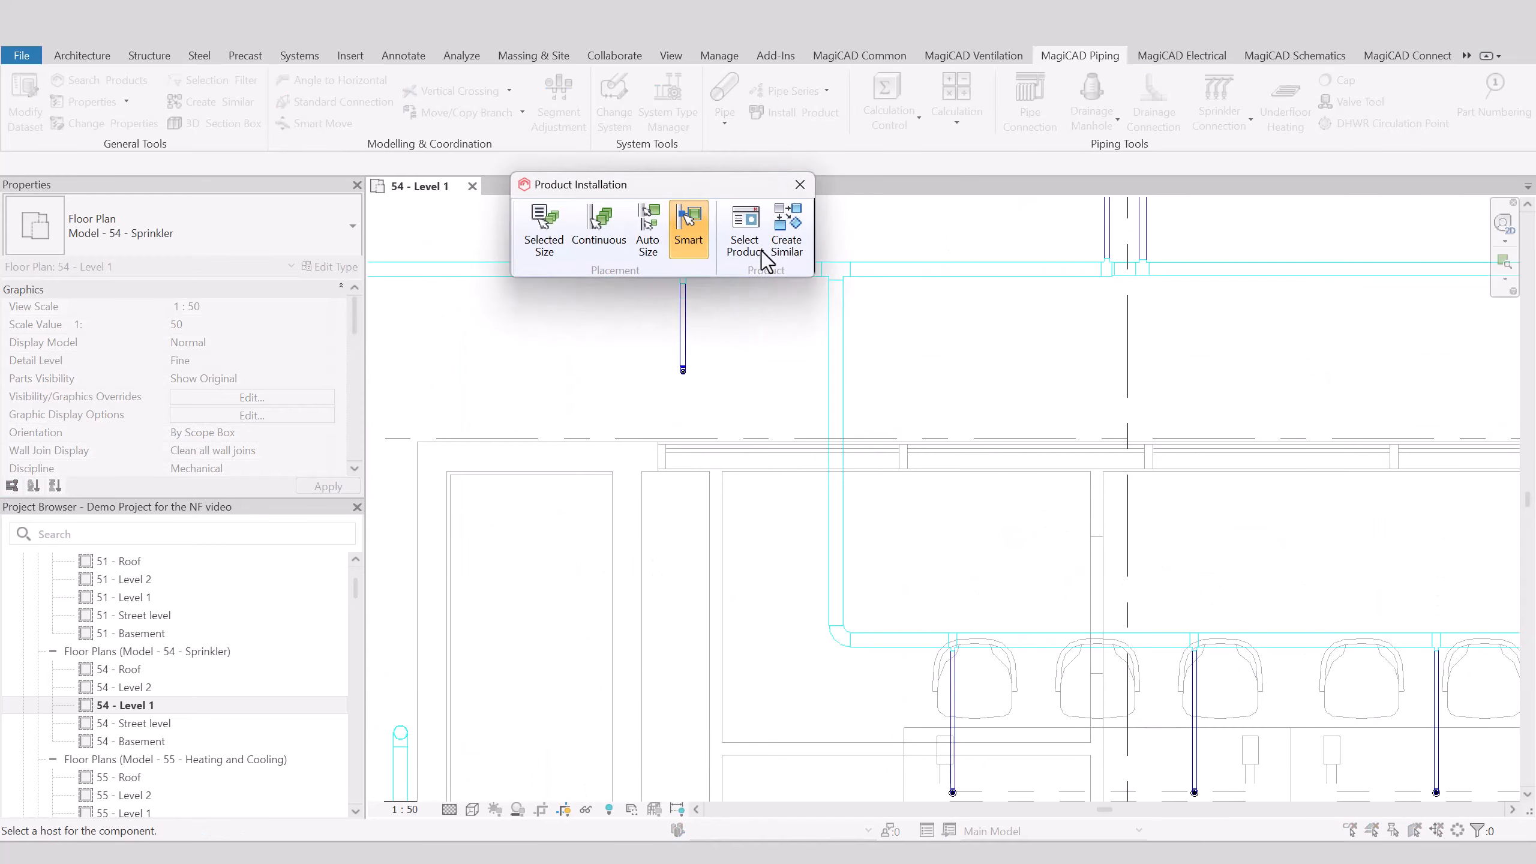
mouse_move(680, 188)
left_click_drag(680, 187, 1000, 156)
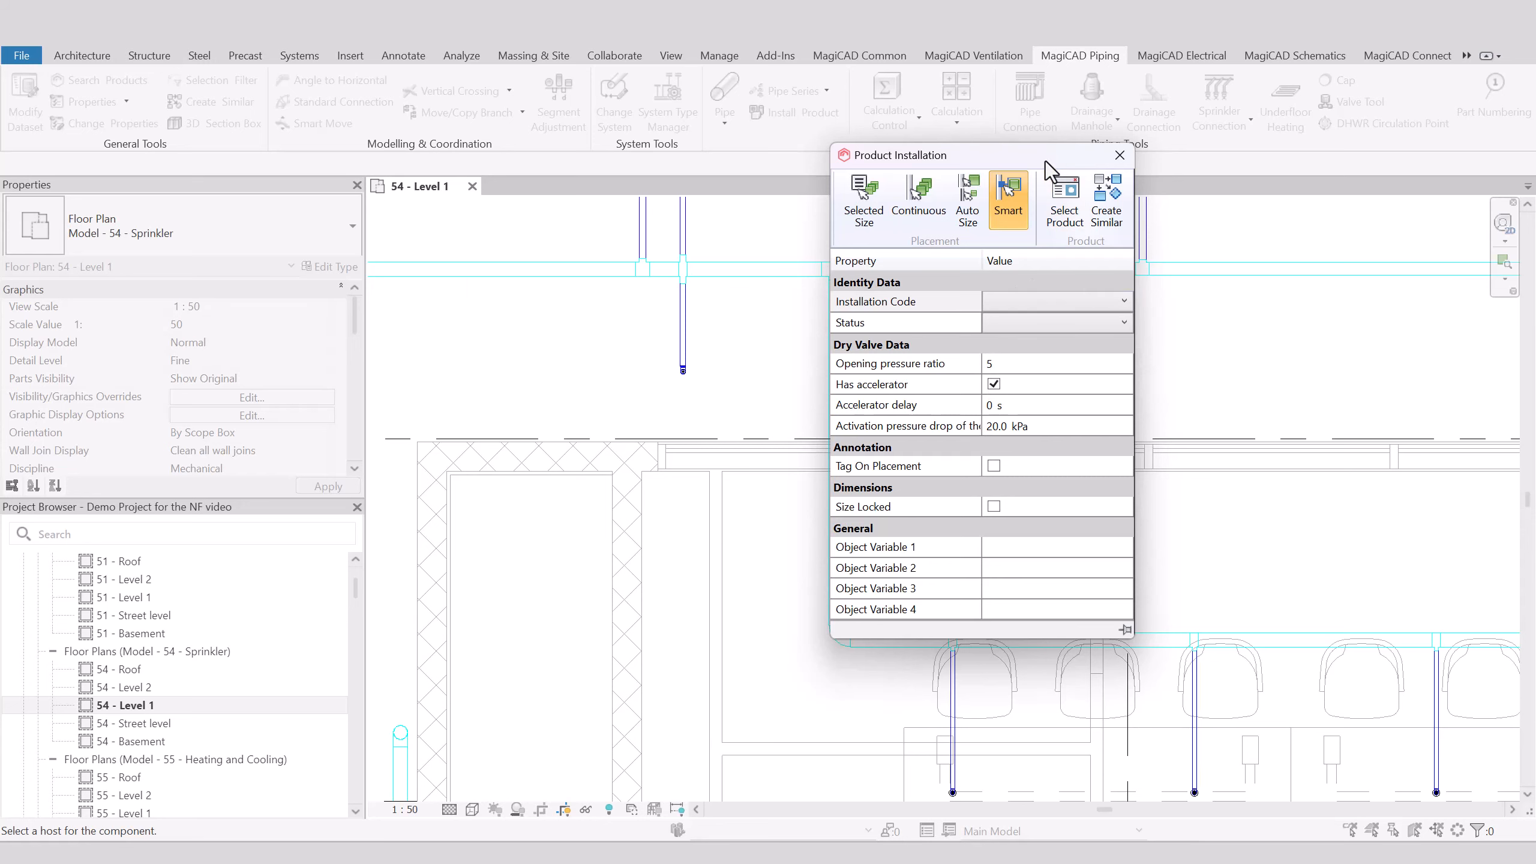
left_click_drag(1047, 158, 509, 195)
middle_click_drag(837, 454, 885, 446)
scroll(943, 538, "down", 2)
scroll(944, 538, "down", 1)
scroll(886, 446, "up", 4)
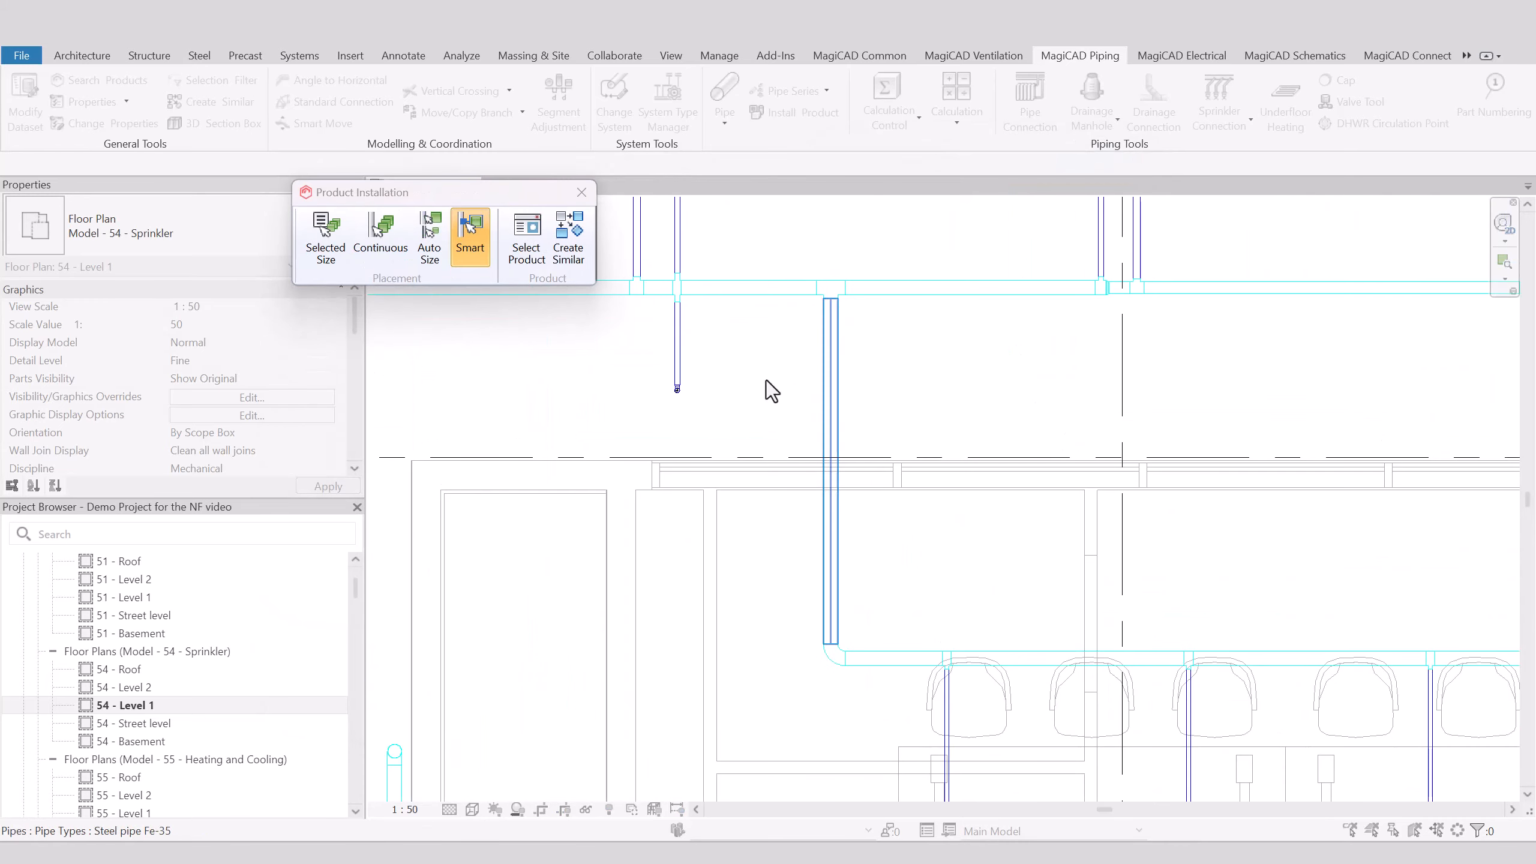
left_click(831, 425)
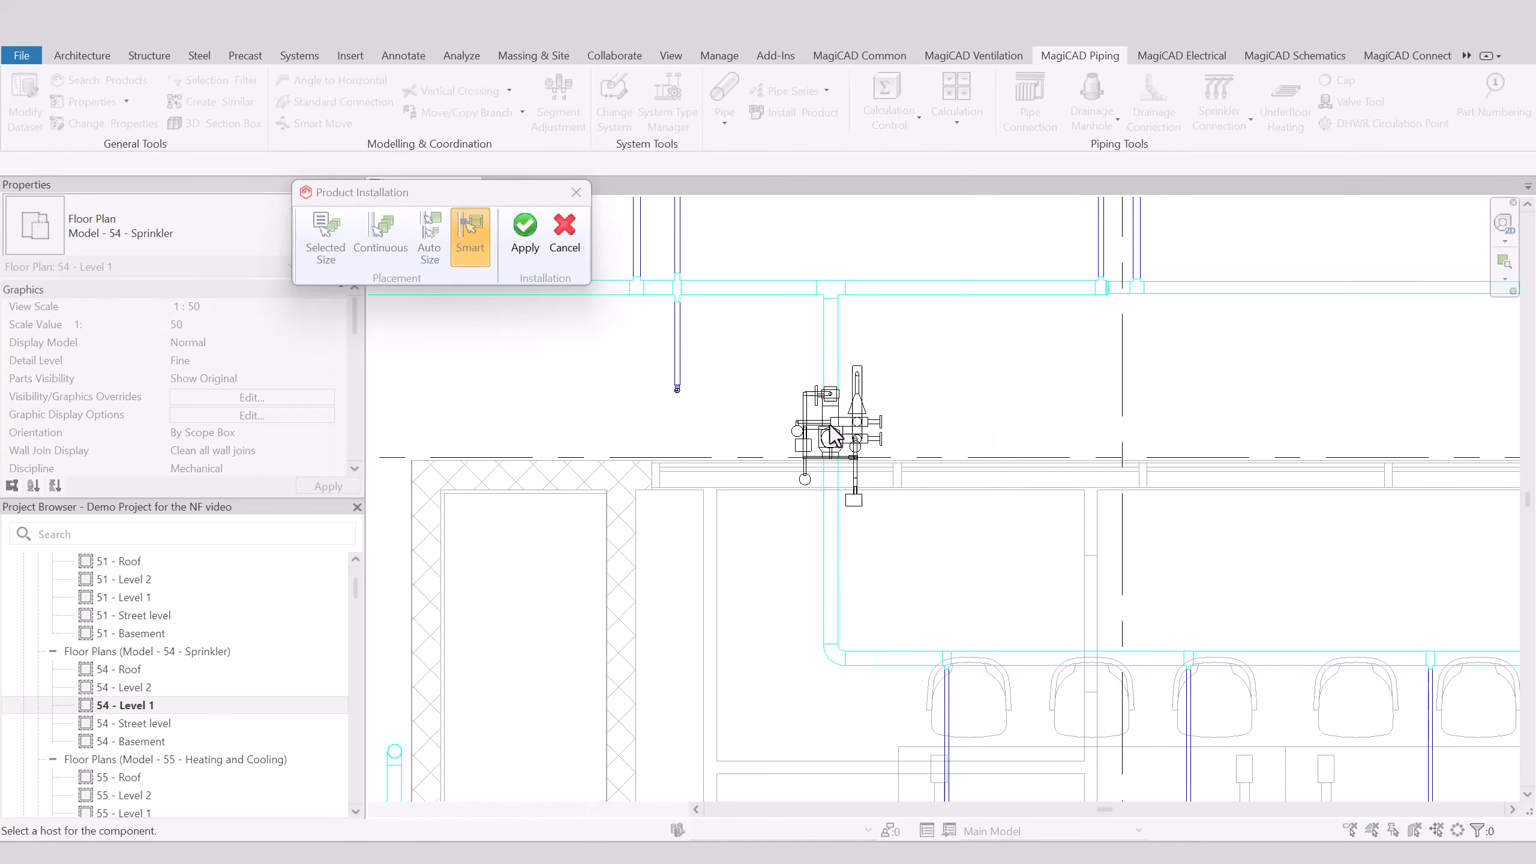
left_click(521, 238)
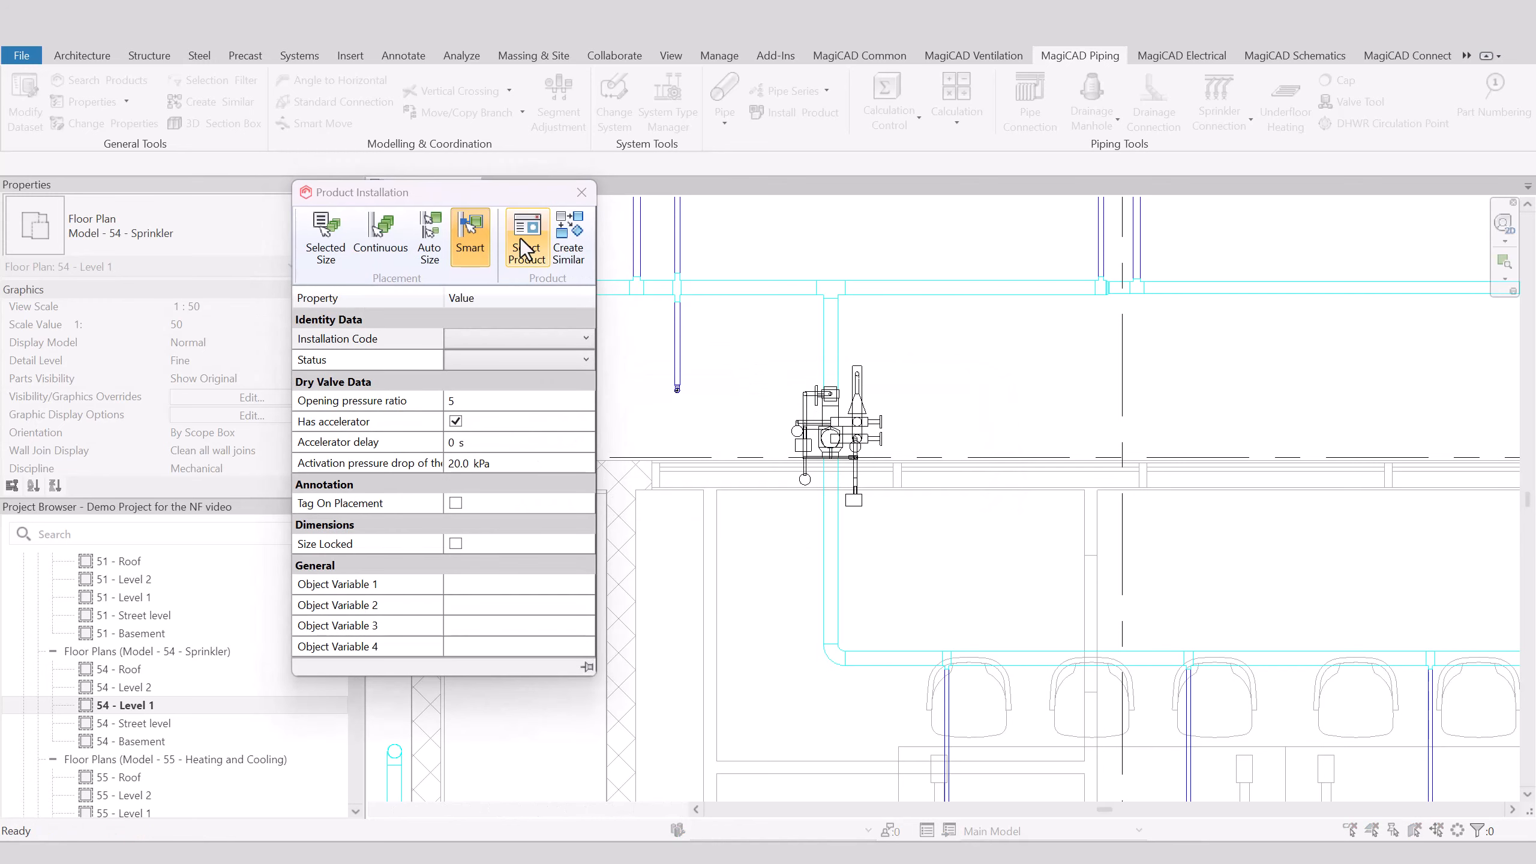
left_click(583, 193)
- Nudge the installed dry valve up along the branch pipe, closer to the corridor main
left_click(859, 437)
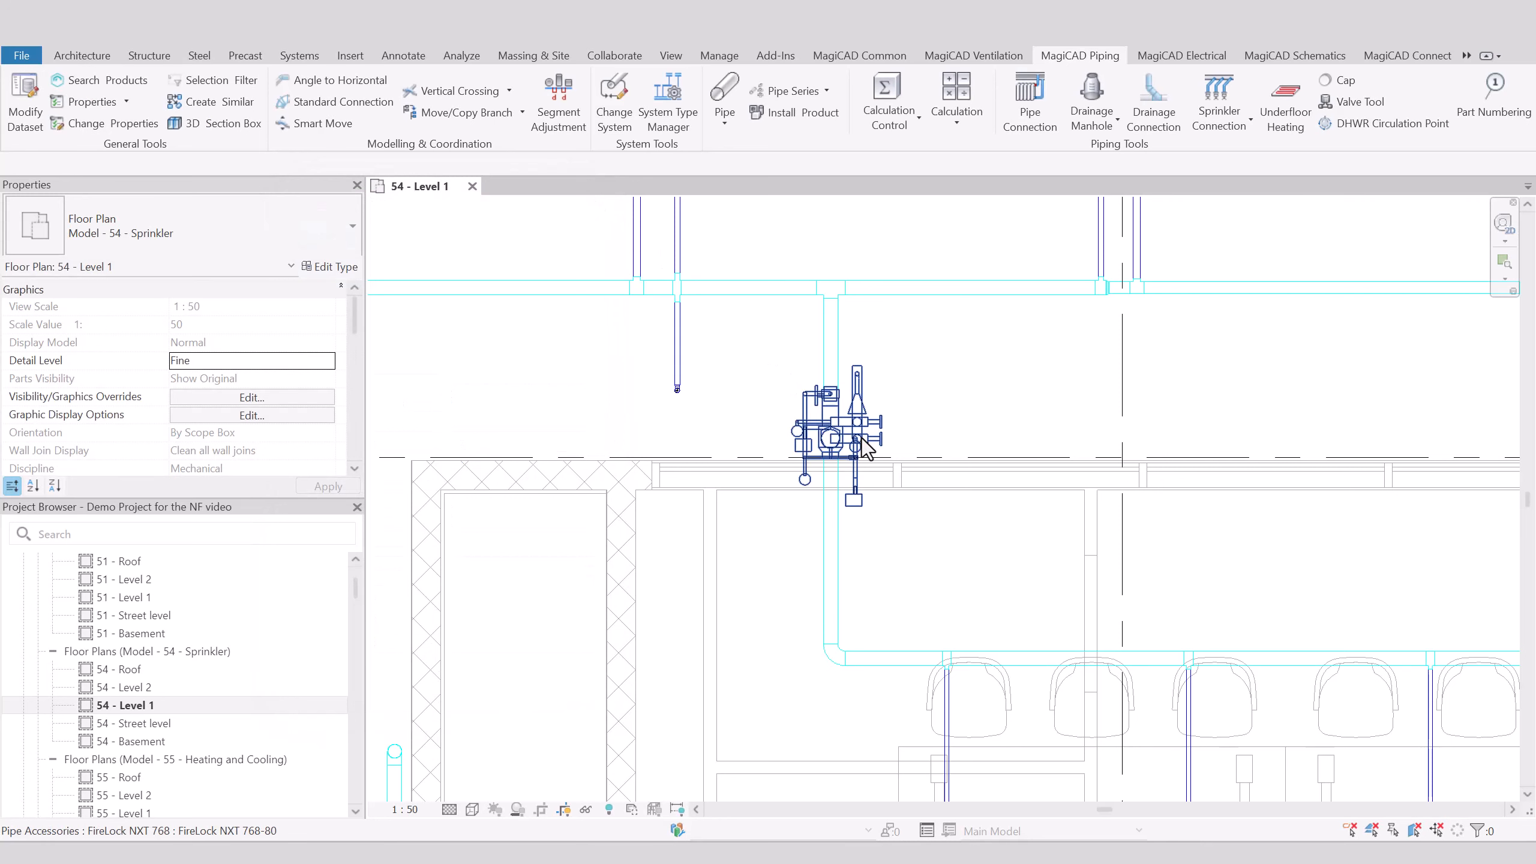
key("Up")
key("Up")
key("Up")
key("Up")
key("Up")
key("Up")
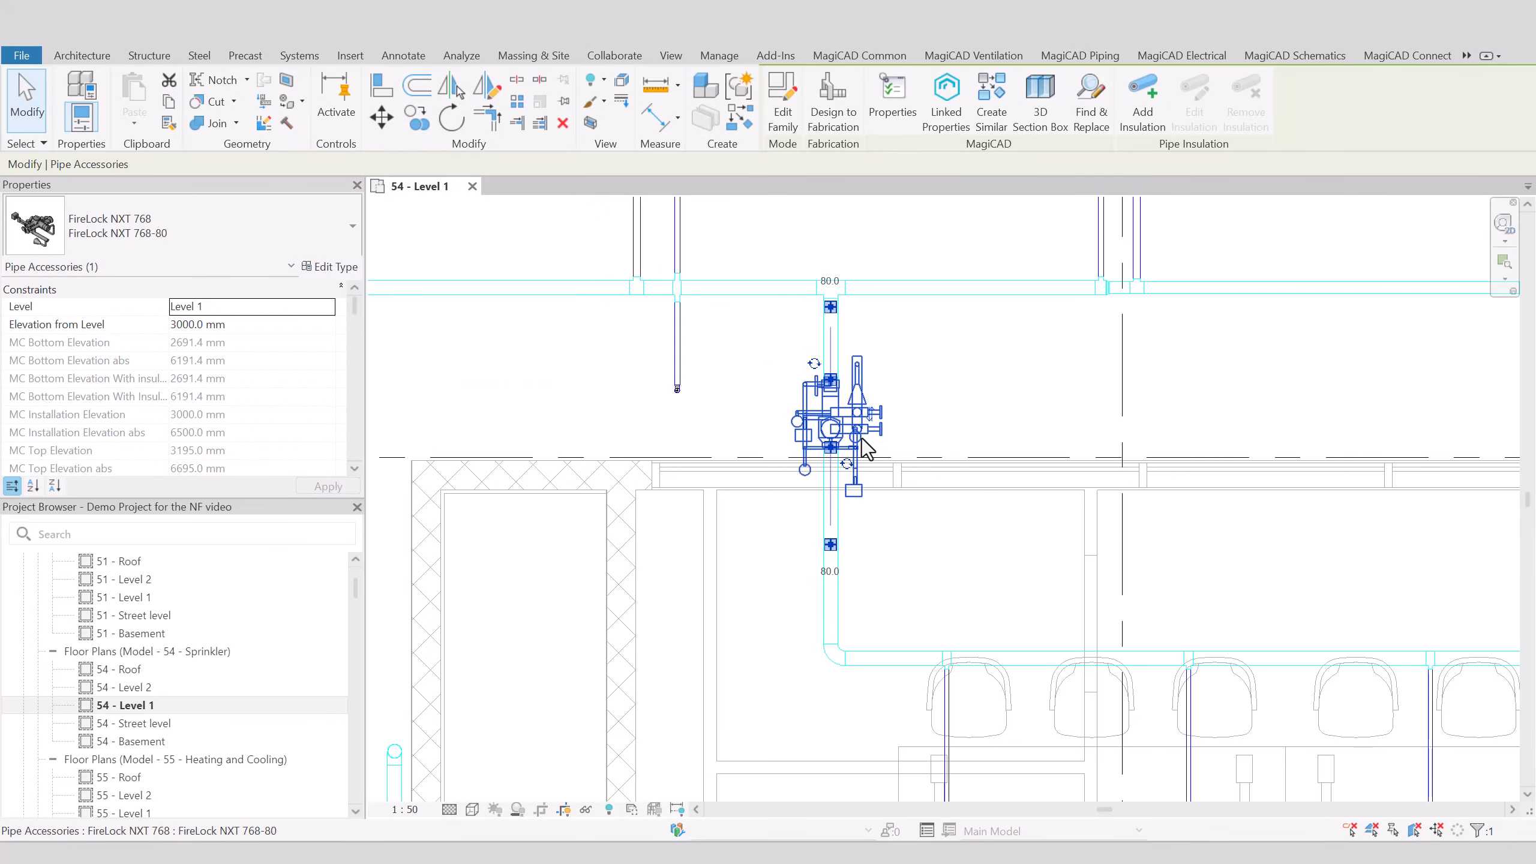
key("Up")
key("Up")
key("Up")
key("Up")
key("Up")
key("Up")
key("Up")
key("Up")
key("Up")
key("Up")
key("Up")
key("Up")
key("Up")
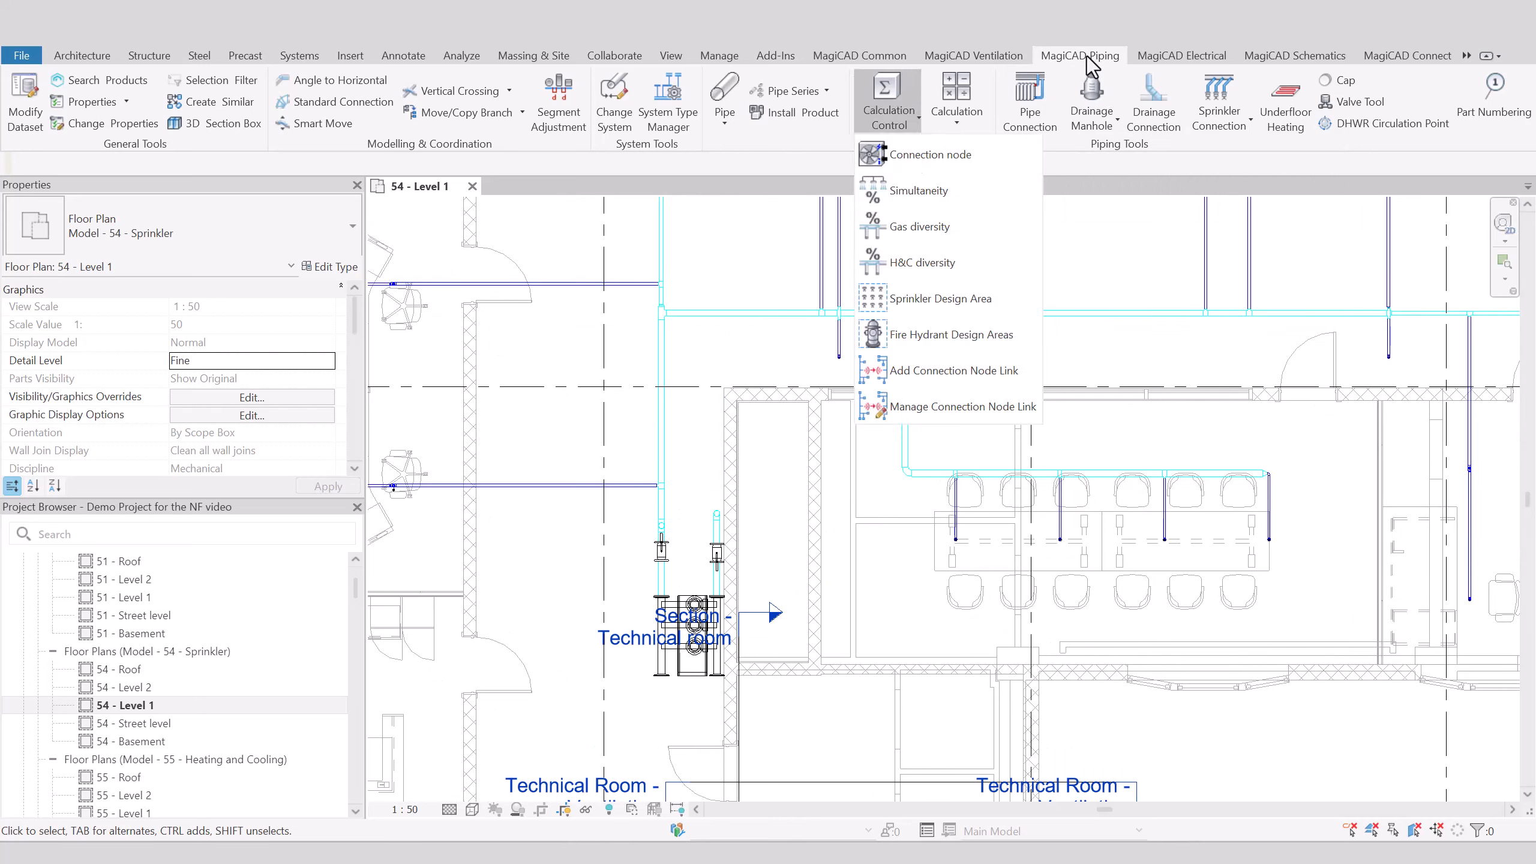
- Define a sprinkler design area named Dry 1 for system DR 1 - Dry sprinkler, with the top height level at 3000
left_click(902, 308)
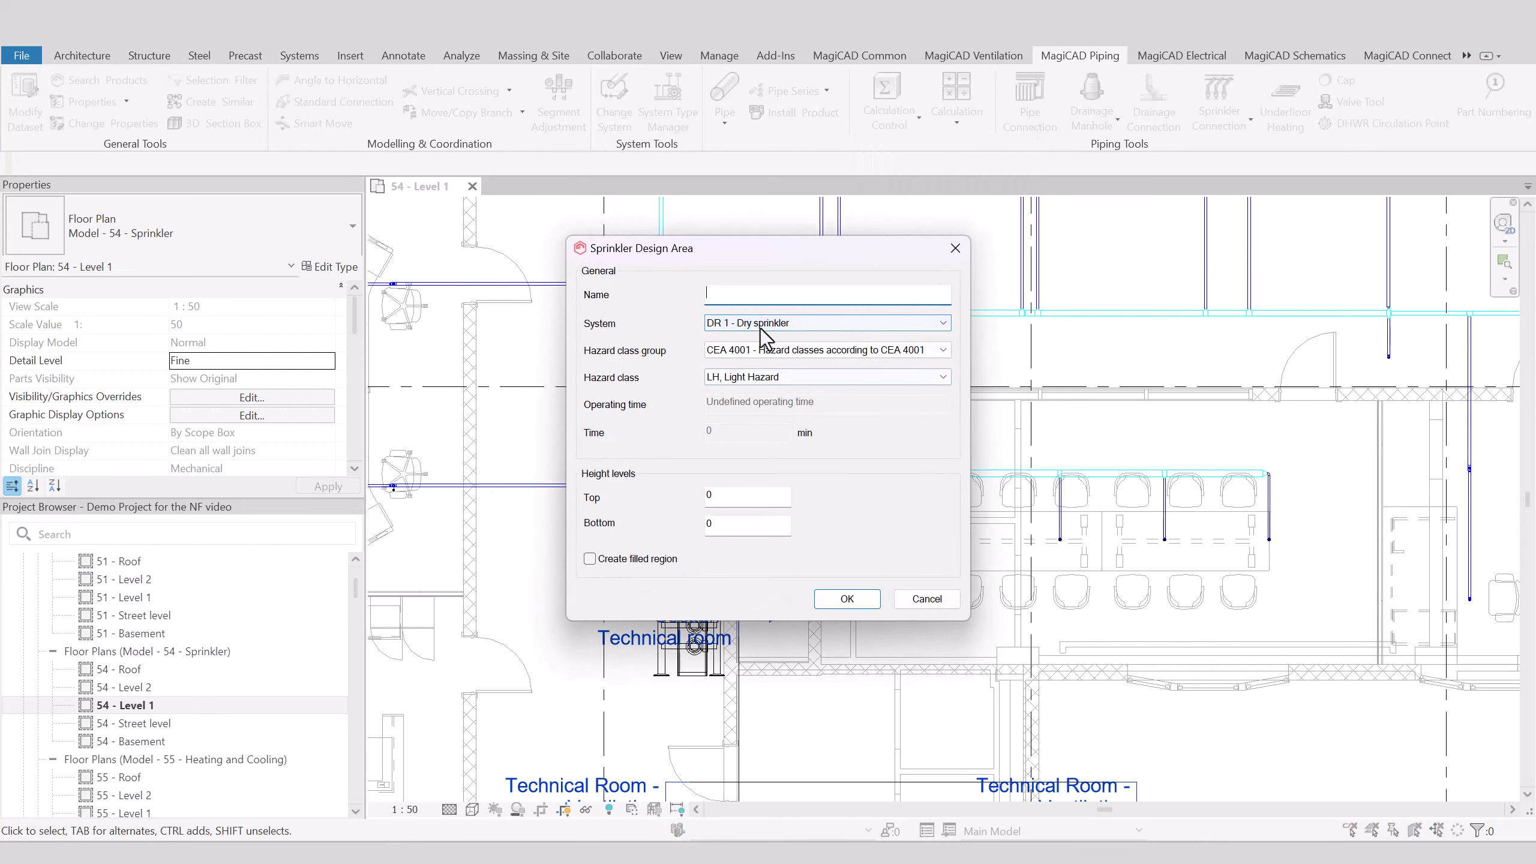
left_click(761, 328)
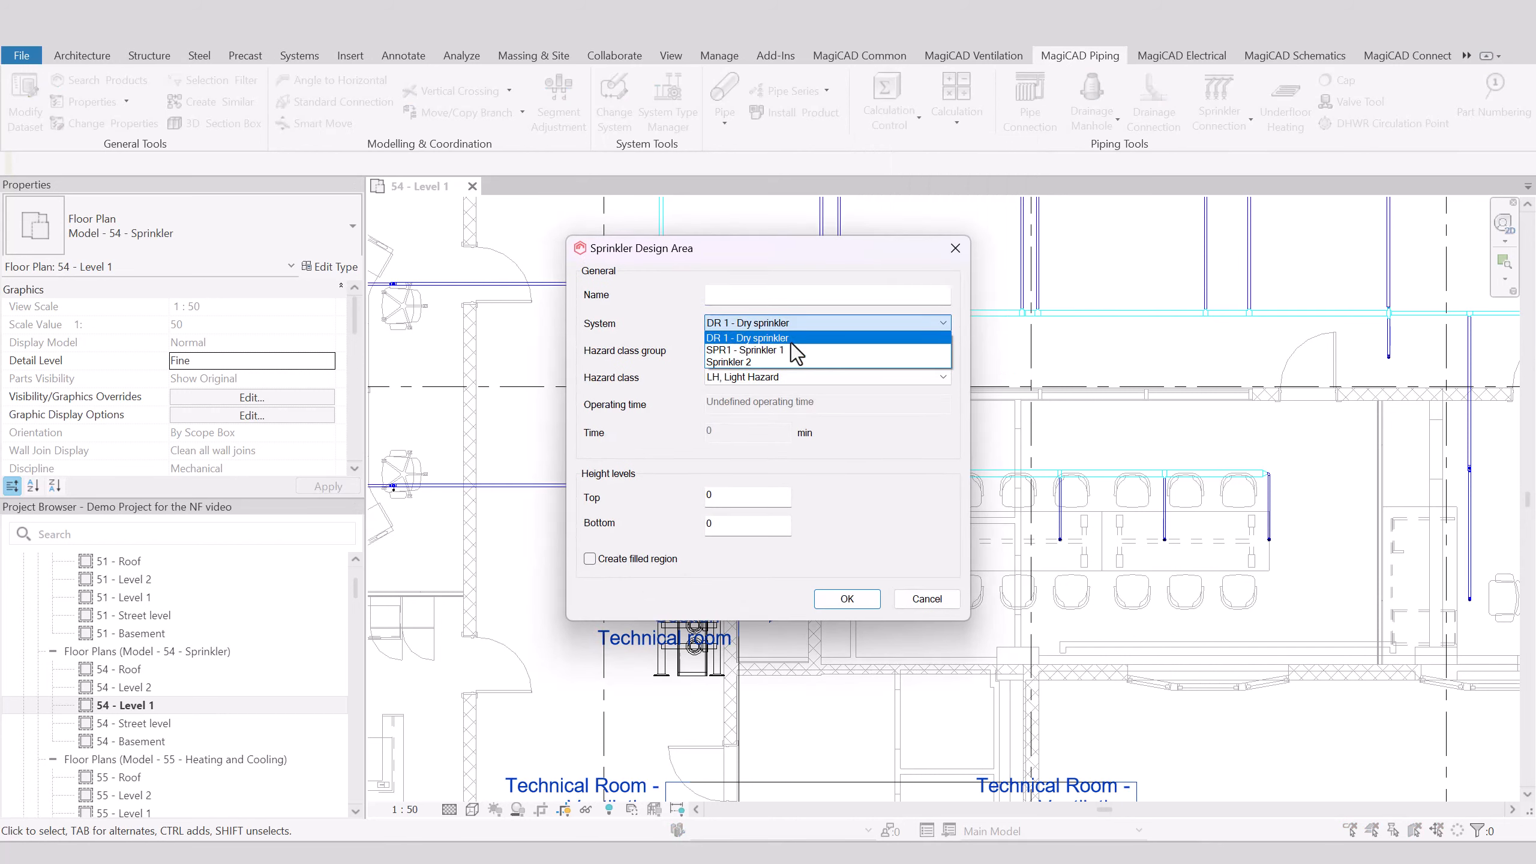
left_click(762, 338)
left_click_drag(709, 265, 947, 274)
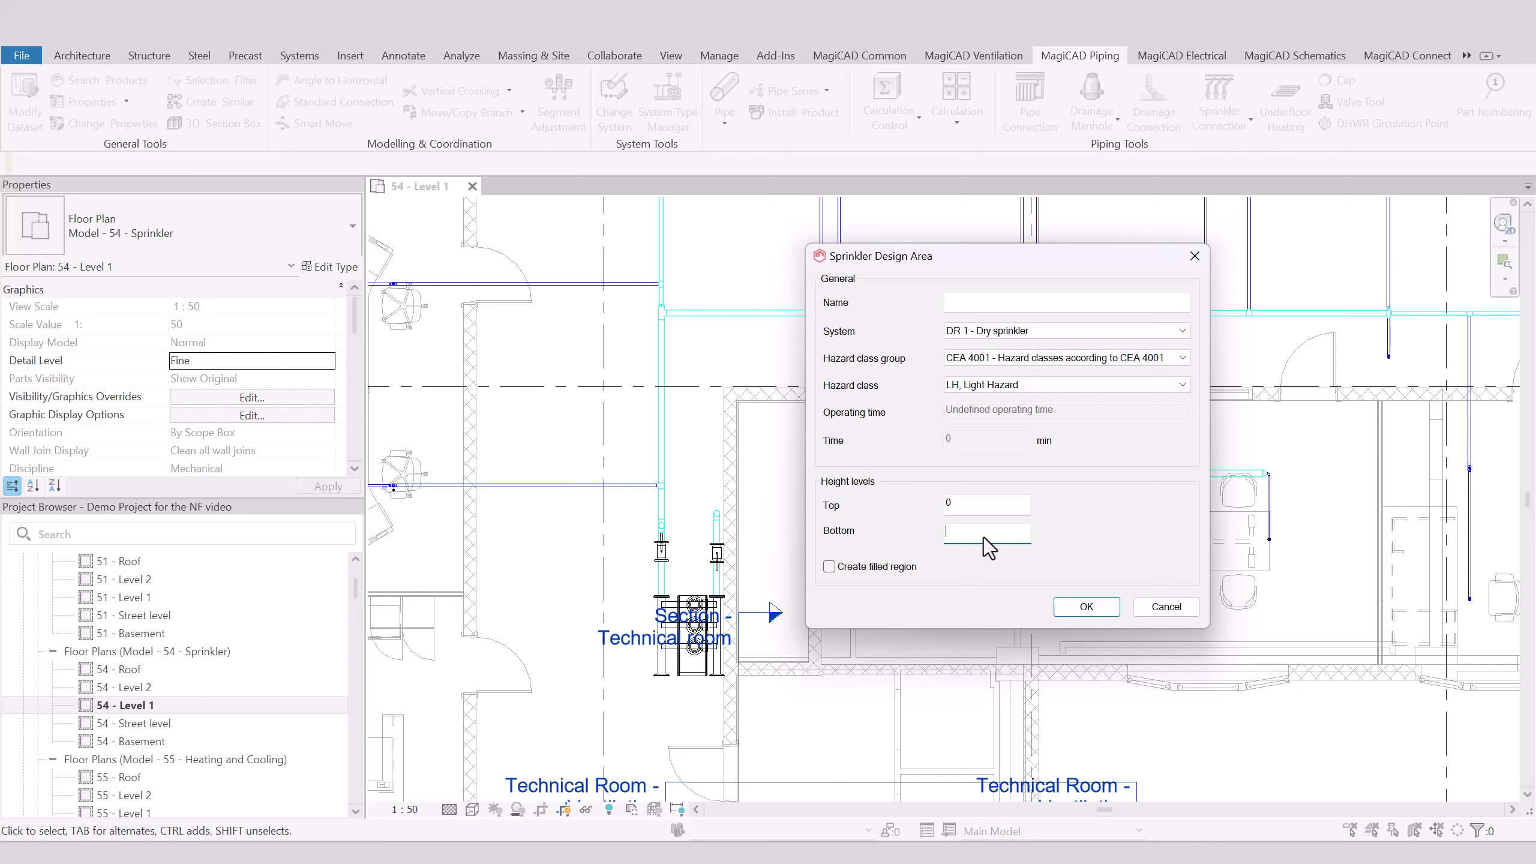
left_click(1009, 508)
key("BackSpace")
type("3000")
left_click(992, 305)
type("Dry 1")
left_click(1087, 606)
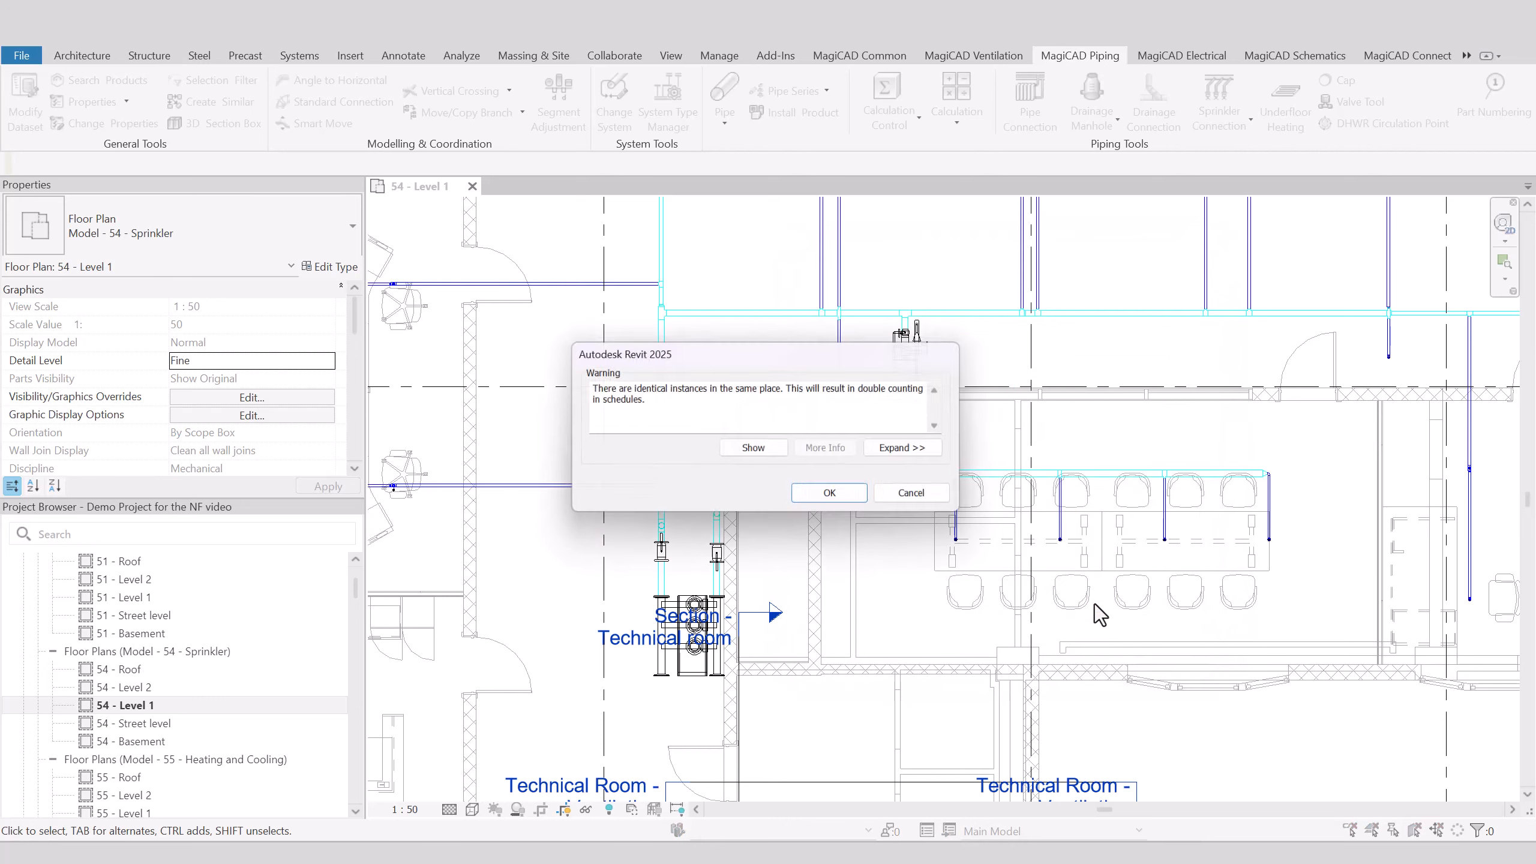
key("Return")
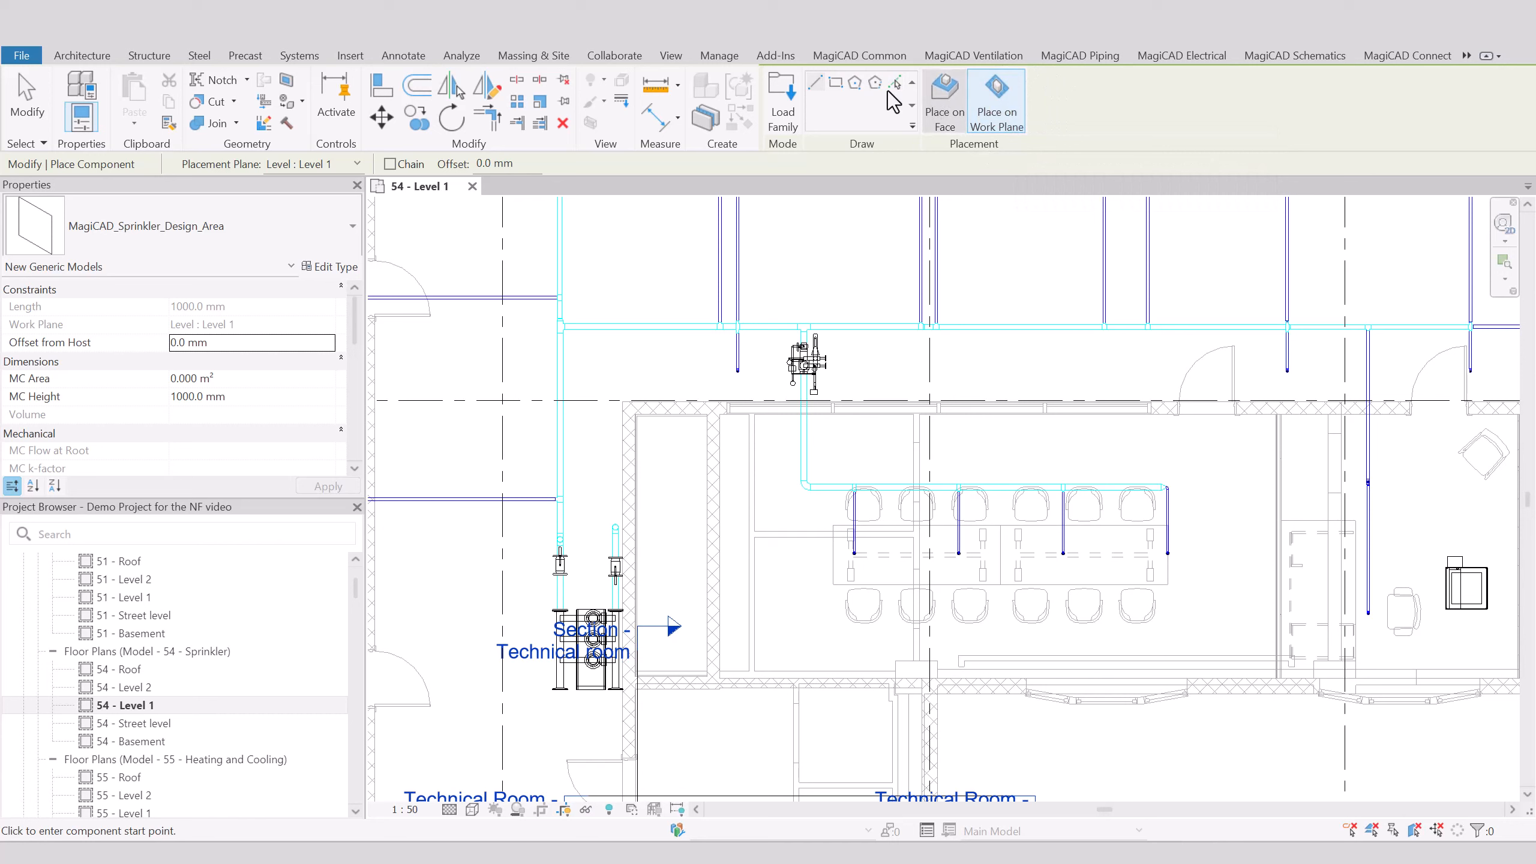
- Draw the design area as a rectangle enclosing the meeting room's sprinkler row and branch pipe
left_click(836, 83)
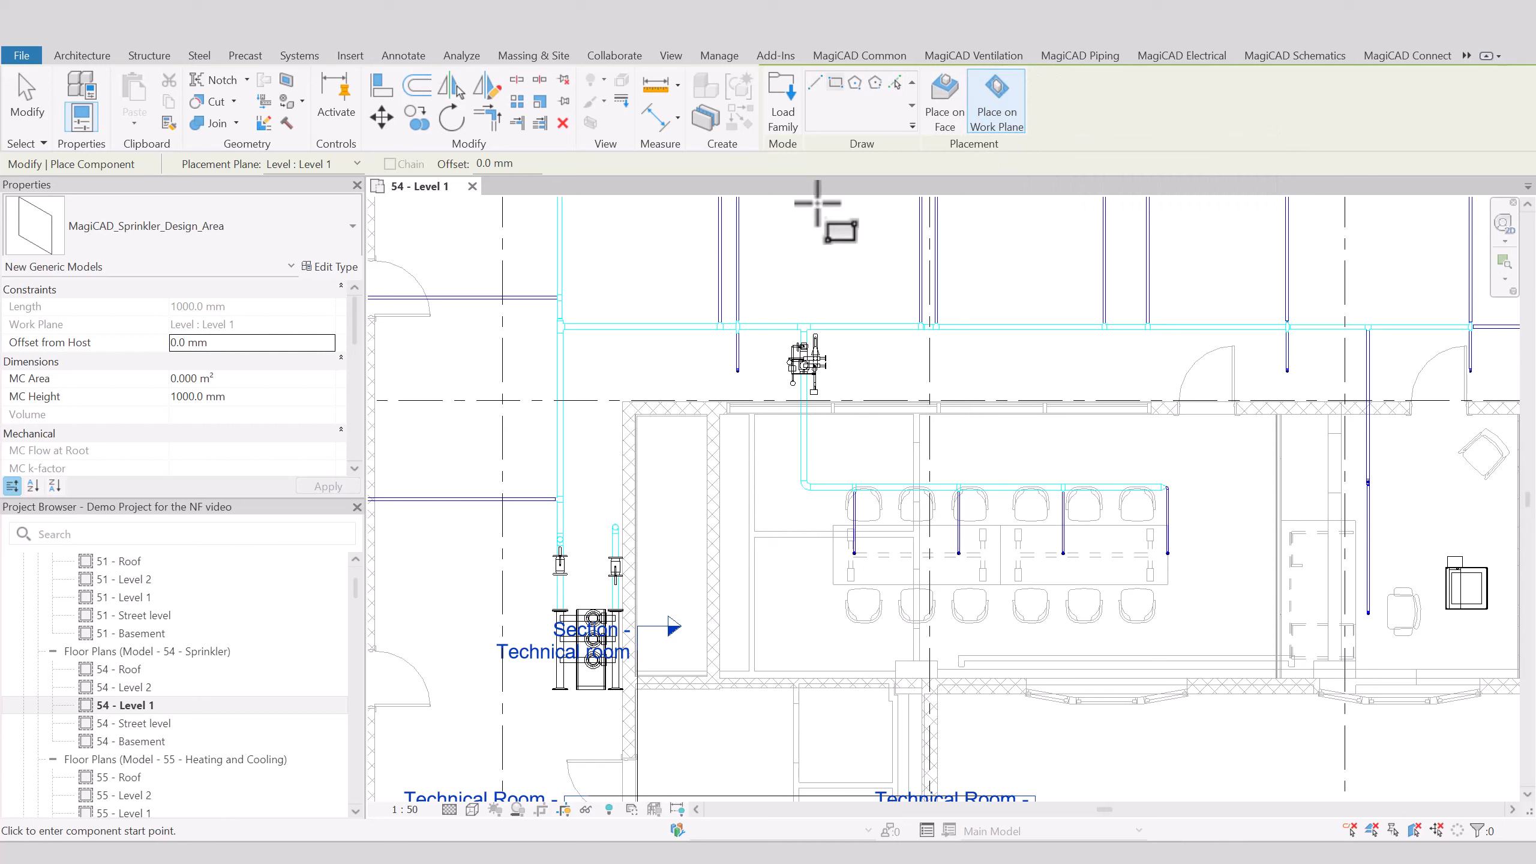
left_click(781, 430)
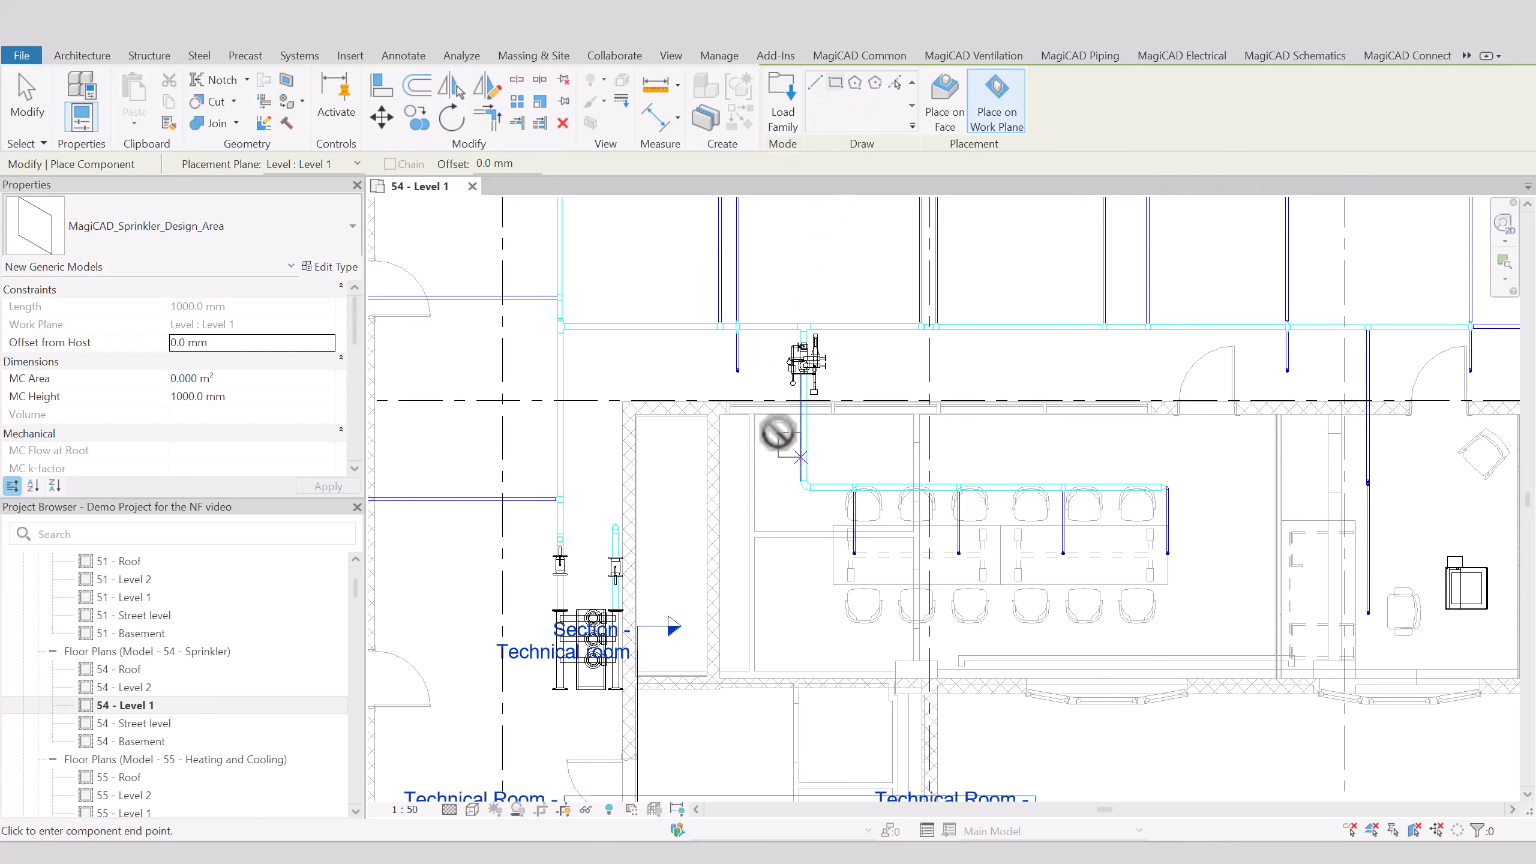
left_click(1231, 593)
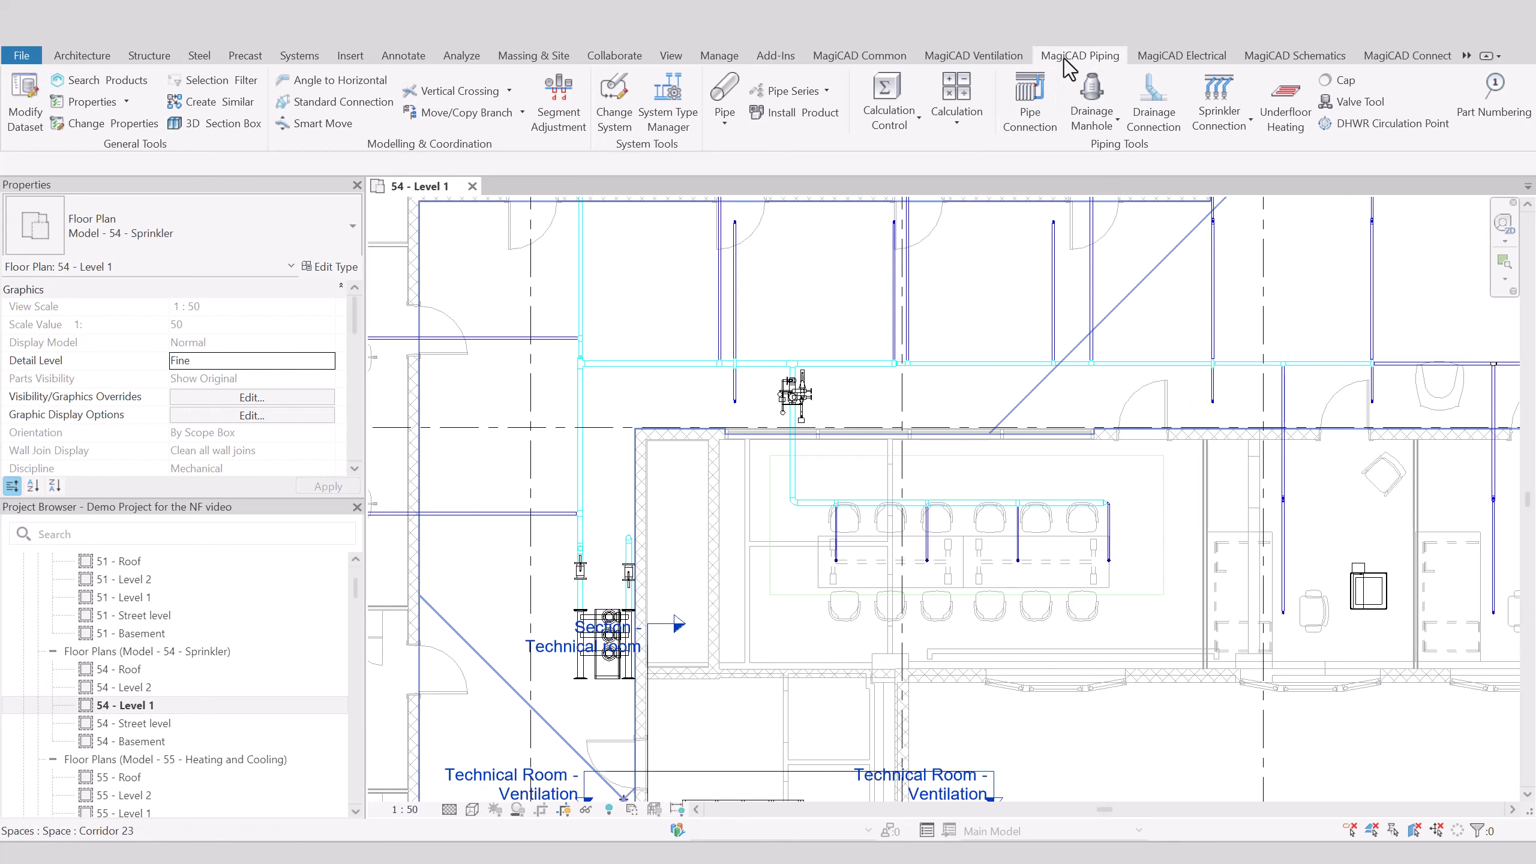
- Open the dry sprinkler calculation options from the meeting room's horizontal branch pipe and show the water source pressure diagram
left_click(957, 118)
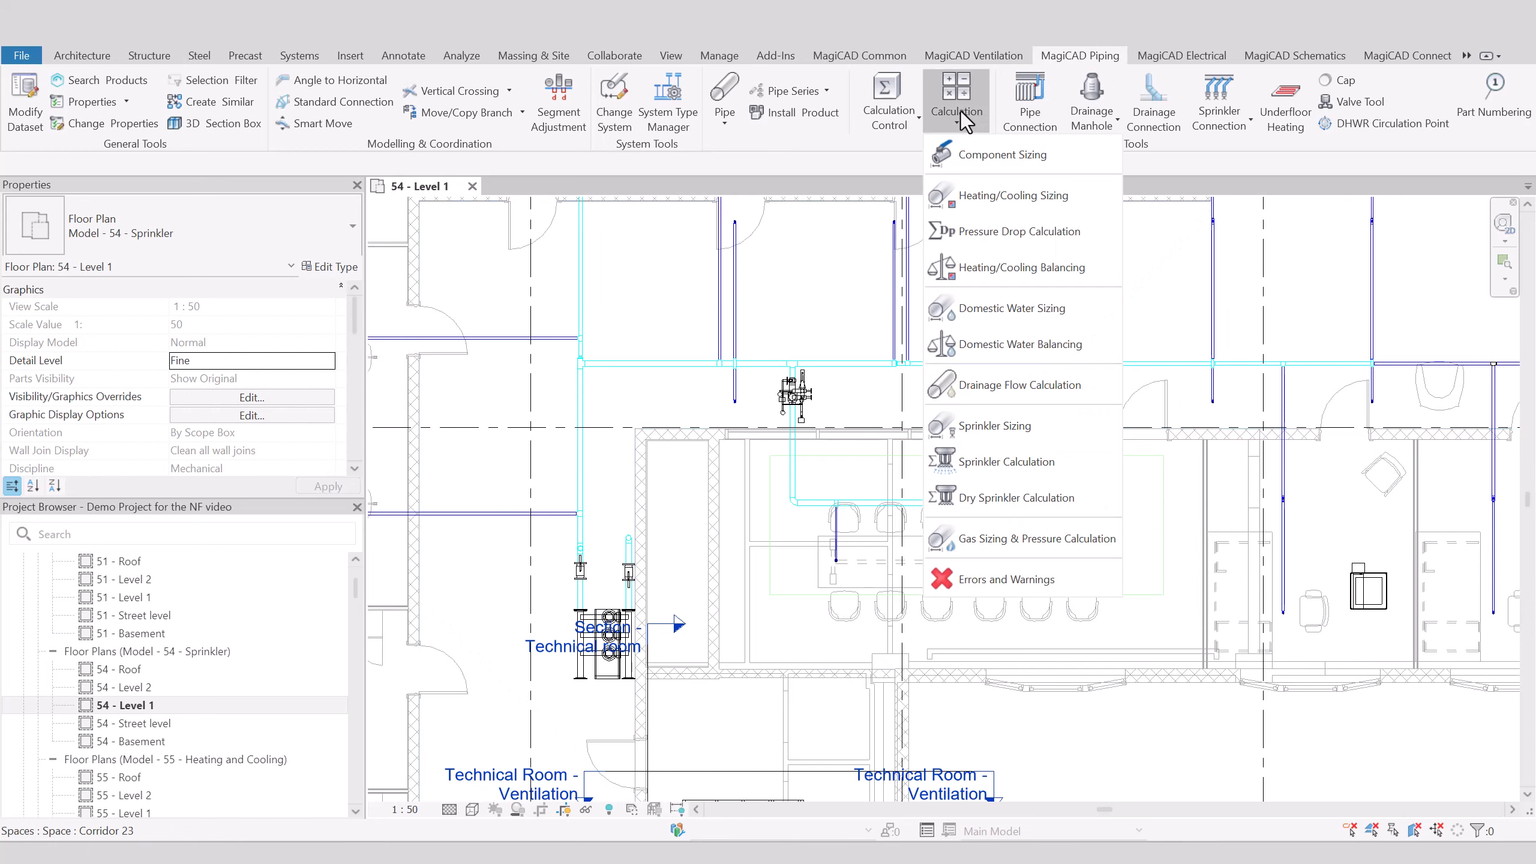
left_click(1067, 506)
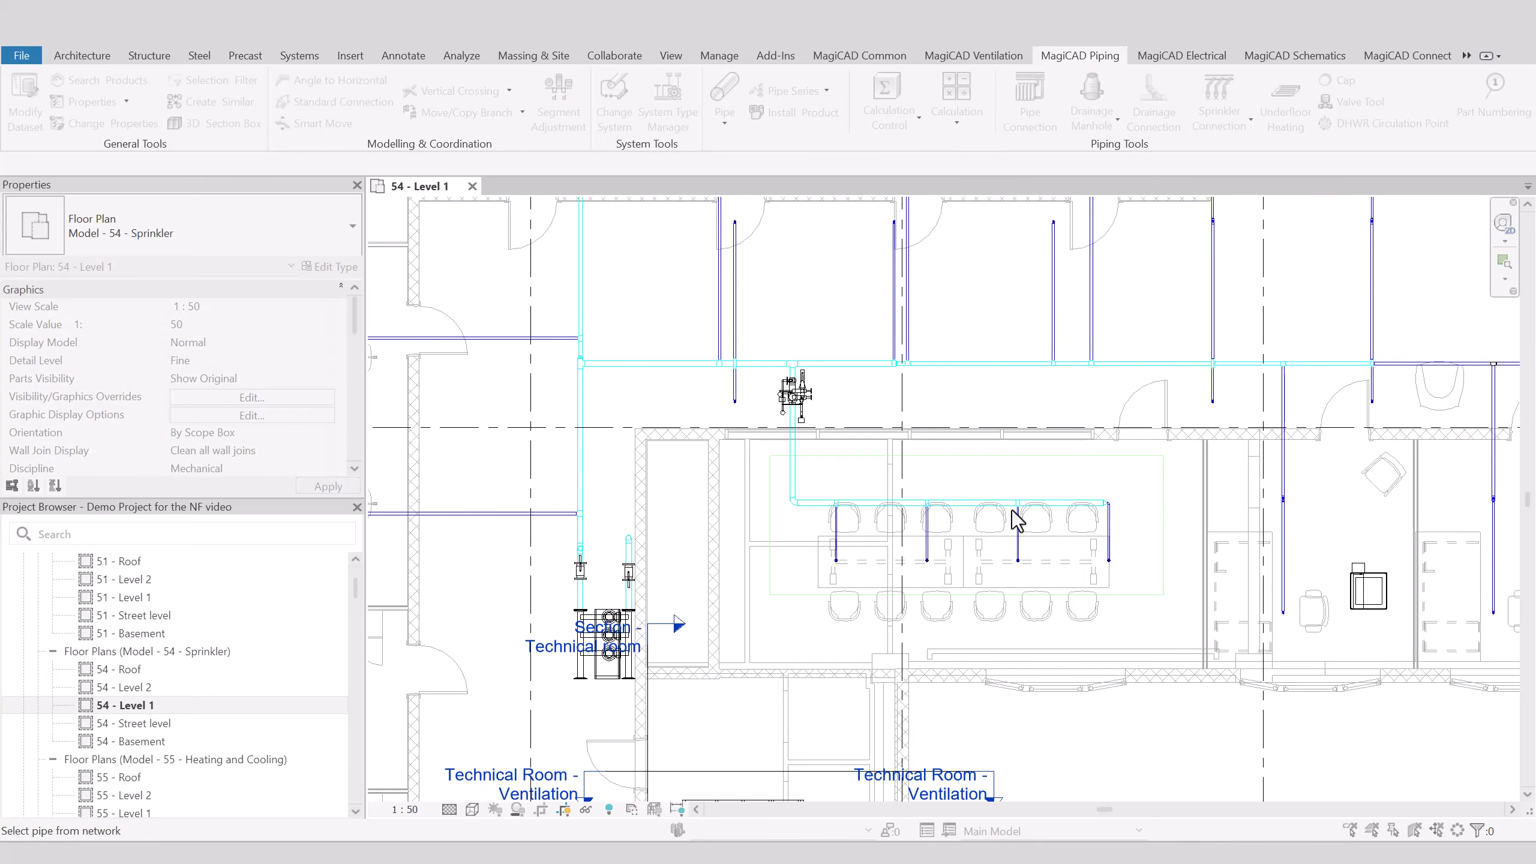
left_click(974, 507)
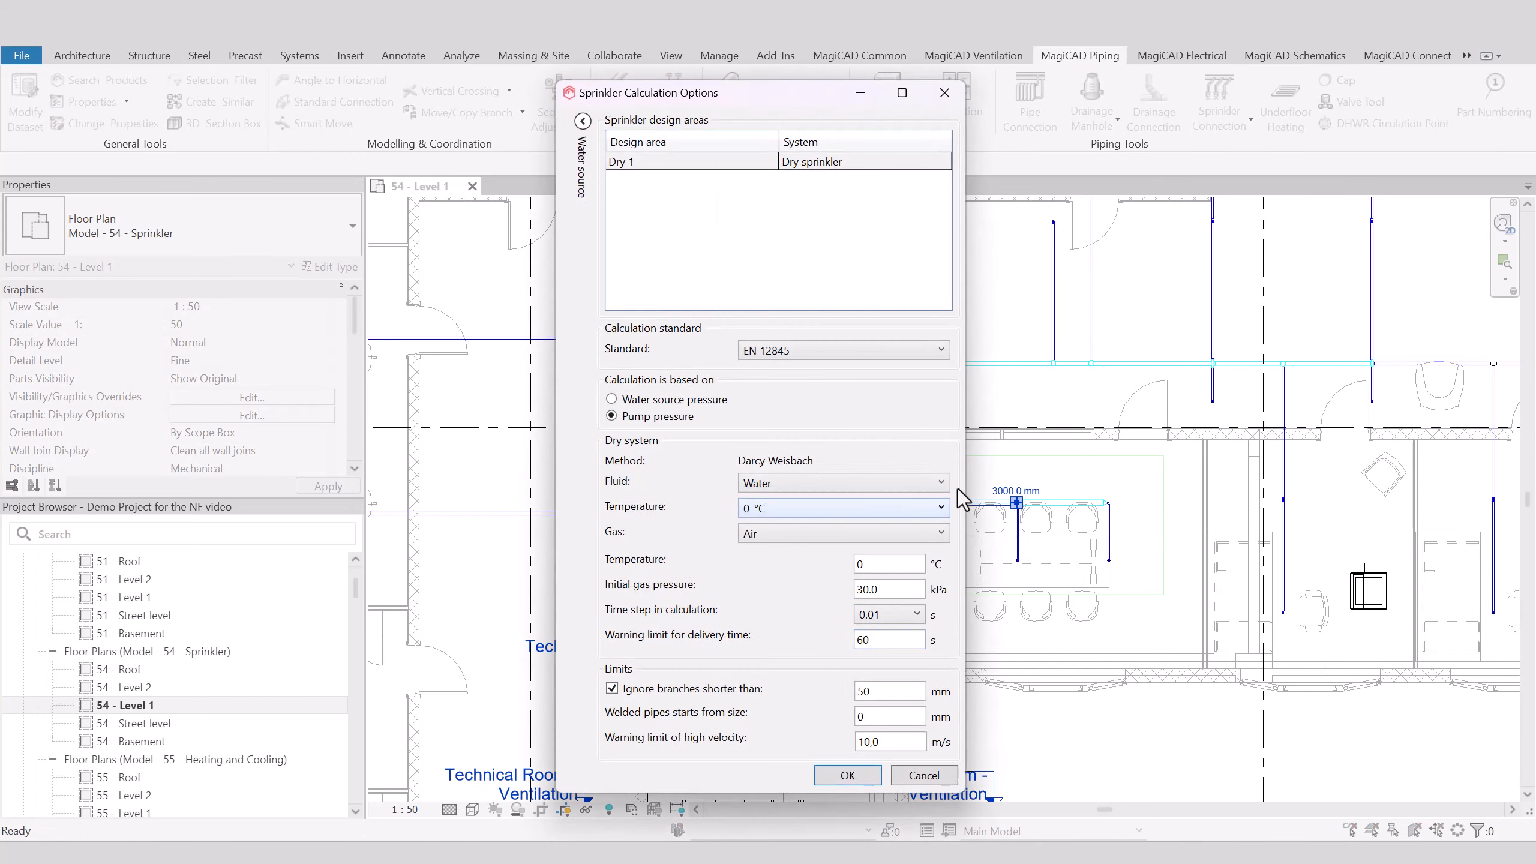
mouse_move(713, 97)
left_mouse_down()
mouse_move(918, 103)
mouse_move(694, 103)
left_mouse_up()
left_click(878, 171)
left_click(788, 130)
left_click_drag(826, 93, 961, 75)
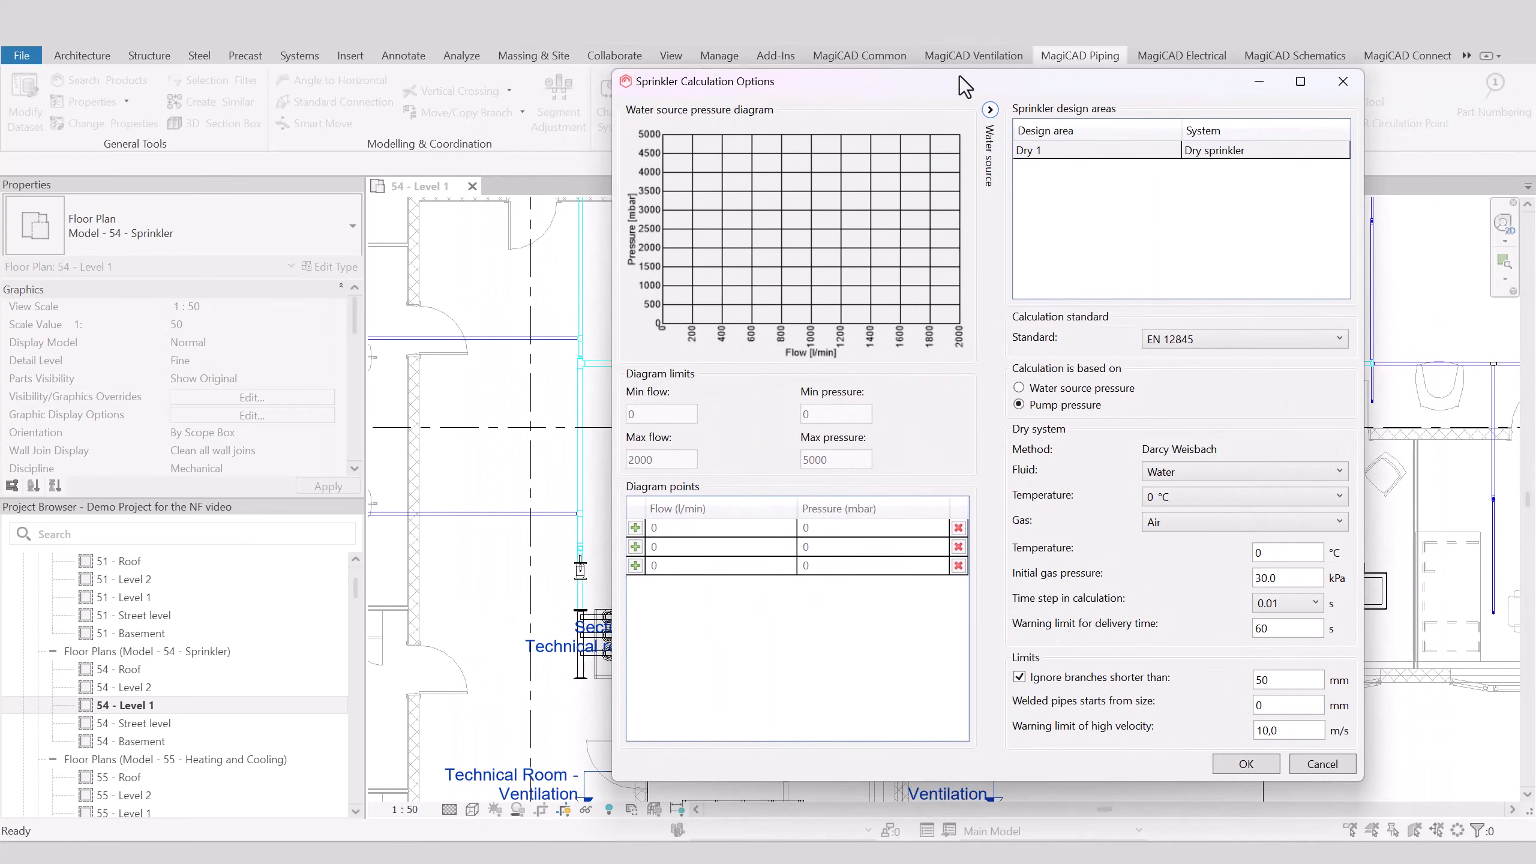
- Try to run the dry sprinkler calculation for Dry 1 based on pump pressure, with Air as the gas
left_click(1018, 388)
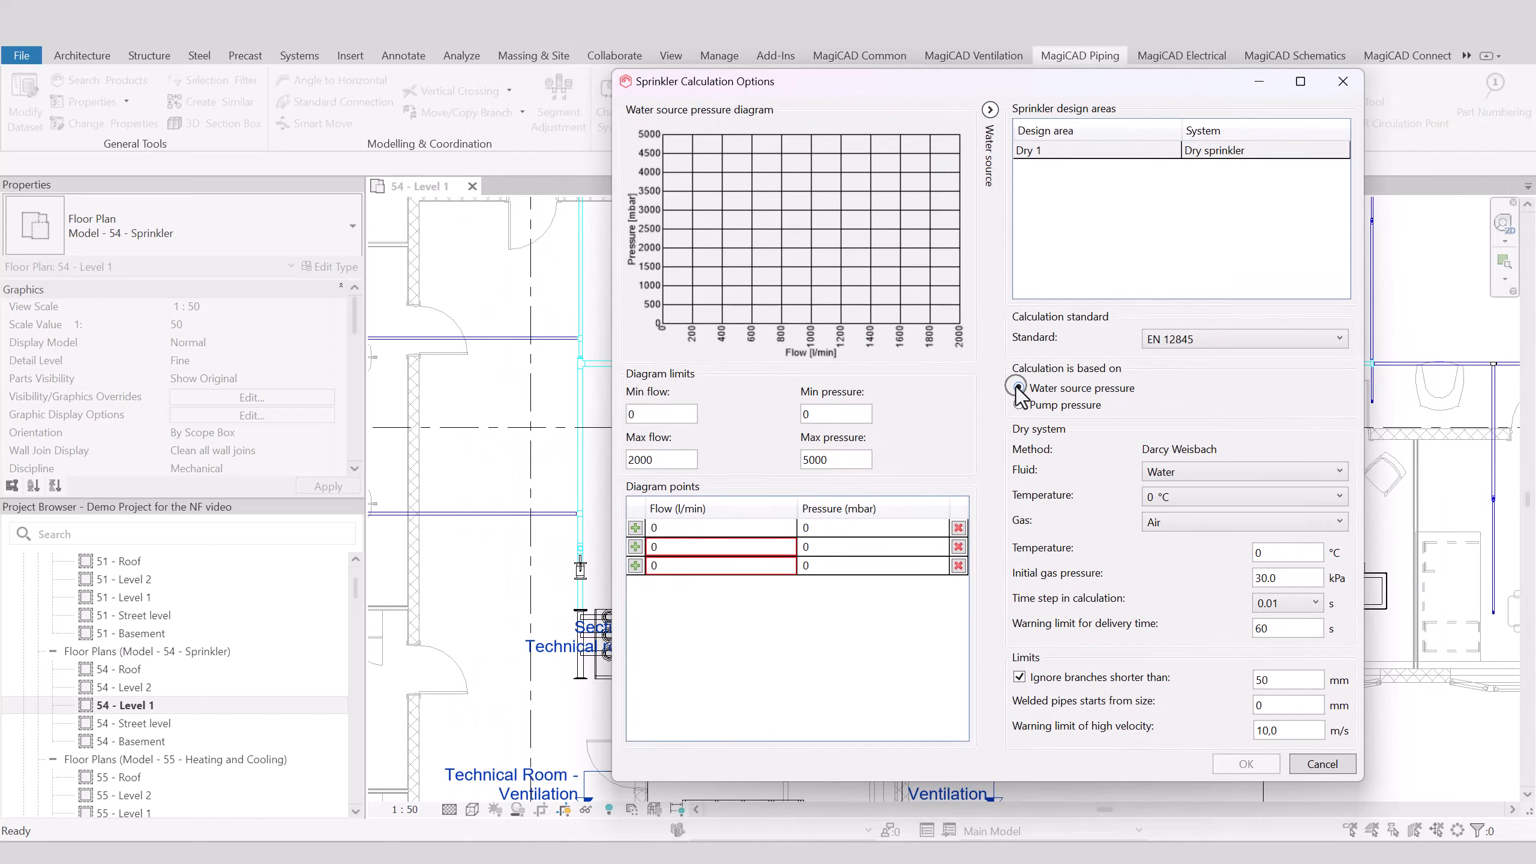
left_click(1019, 405)
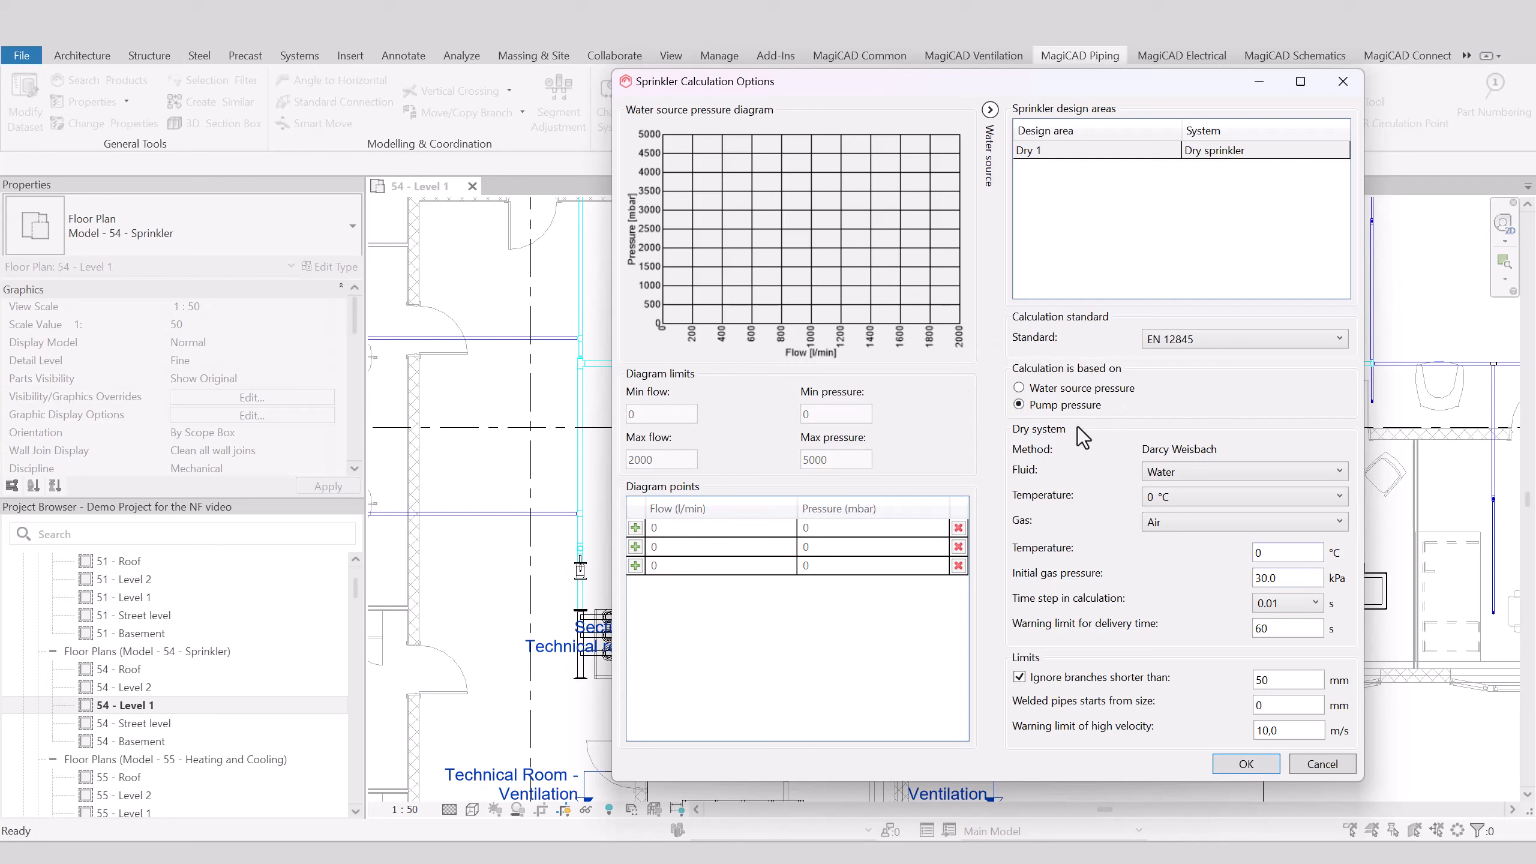
left_click(1164, 521)
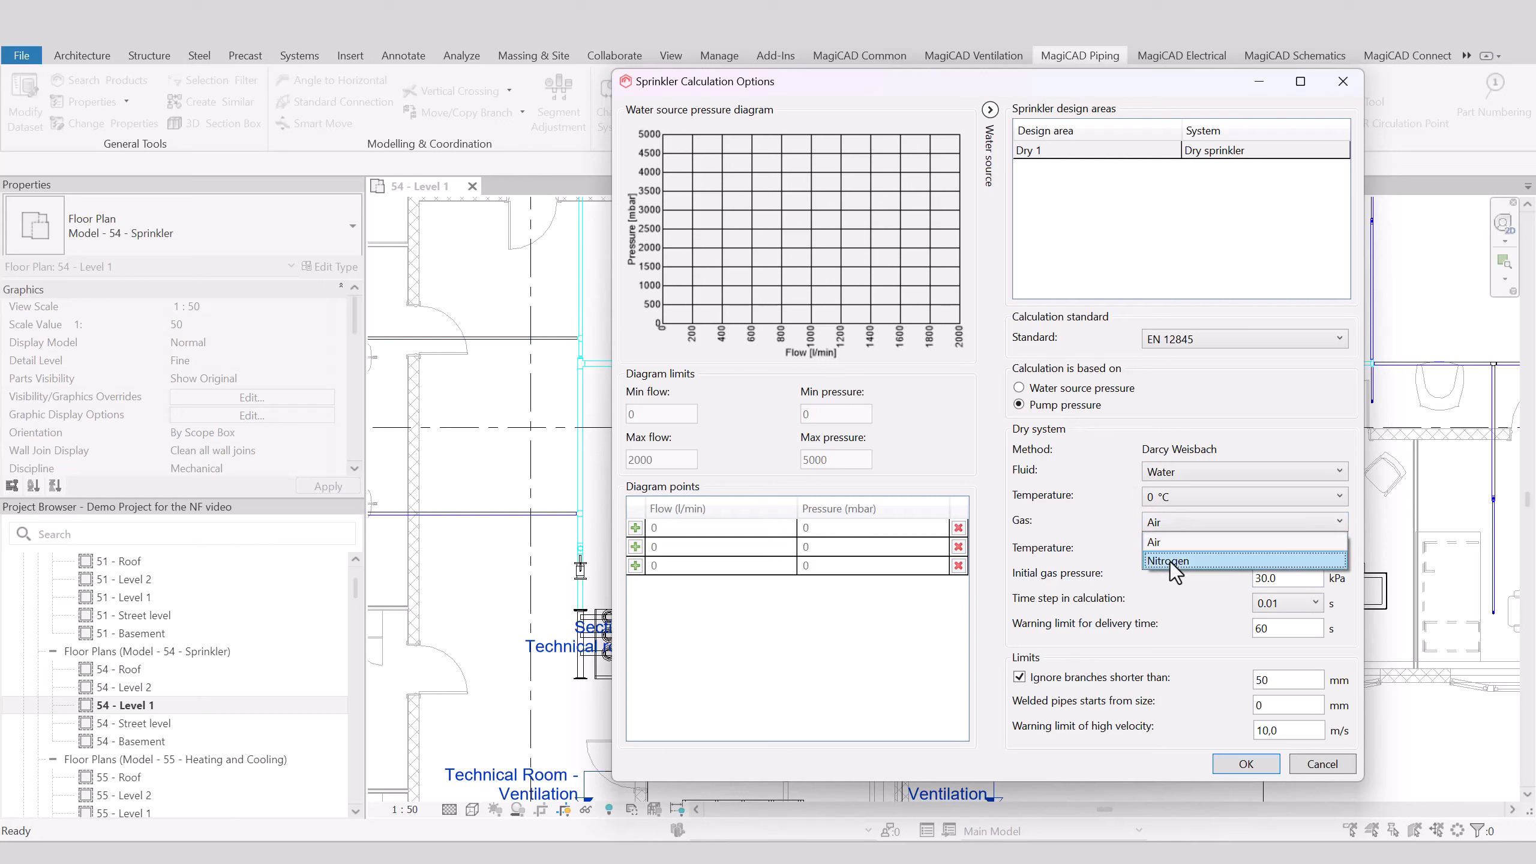
left_click(1184, 546)
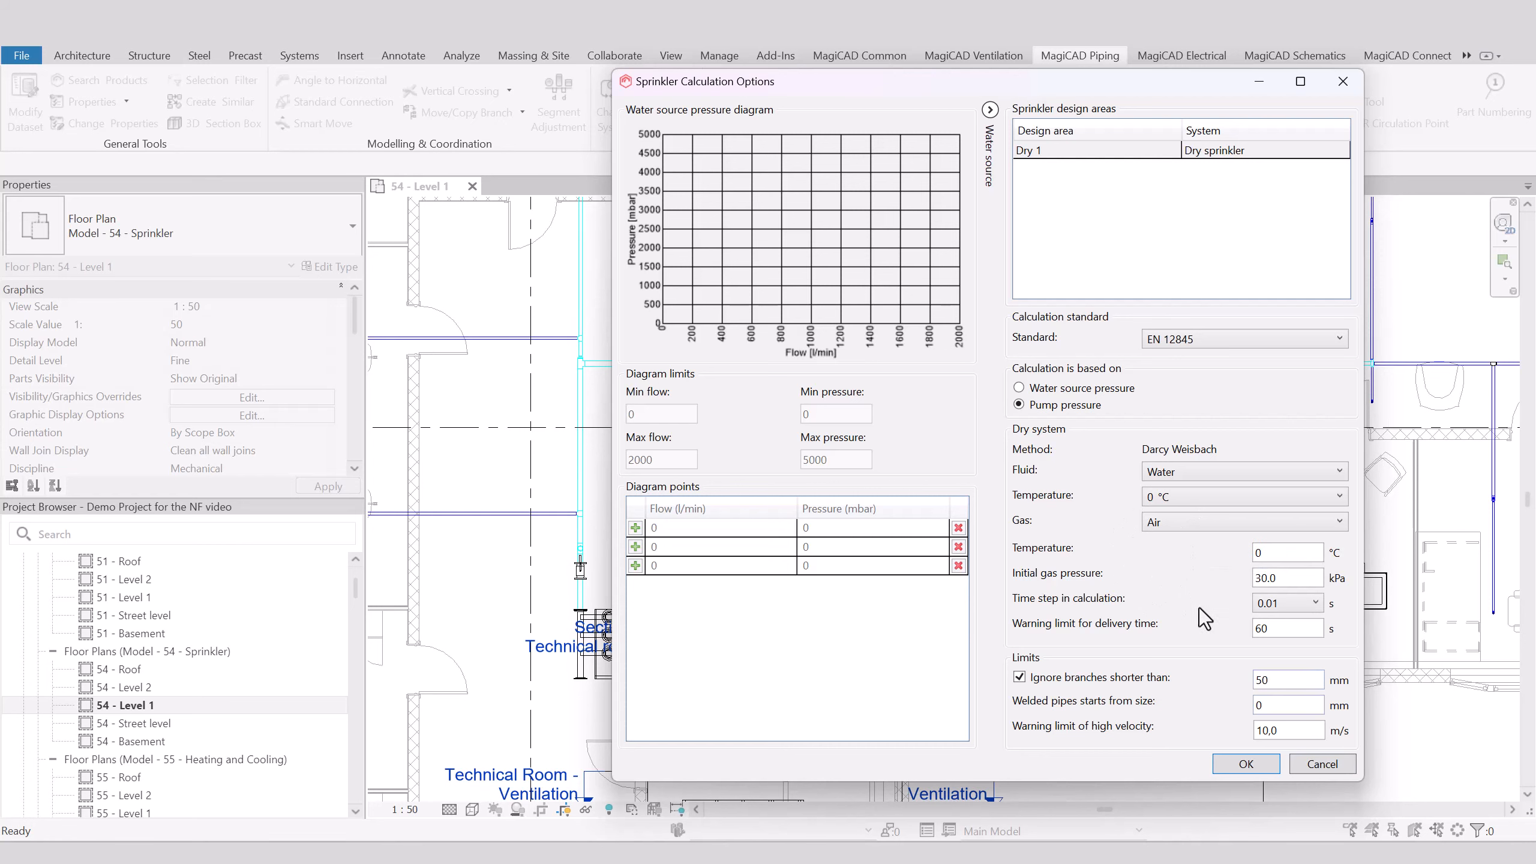
left_click(1246, 764)
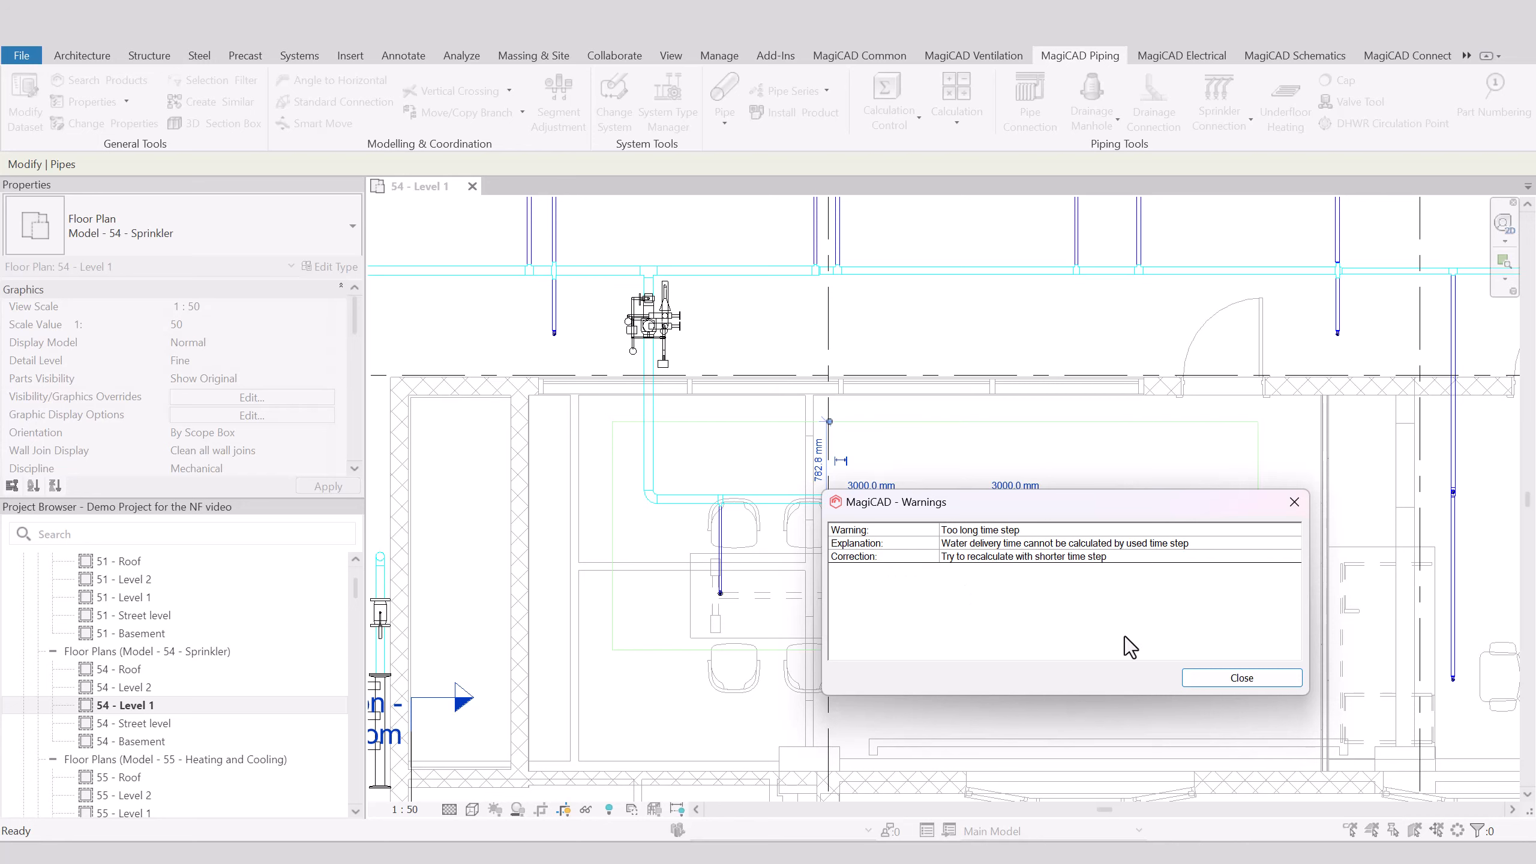
left_click(1234, 678)
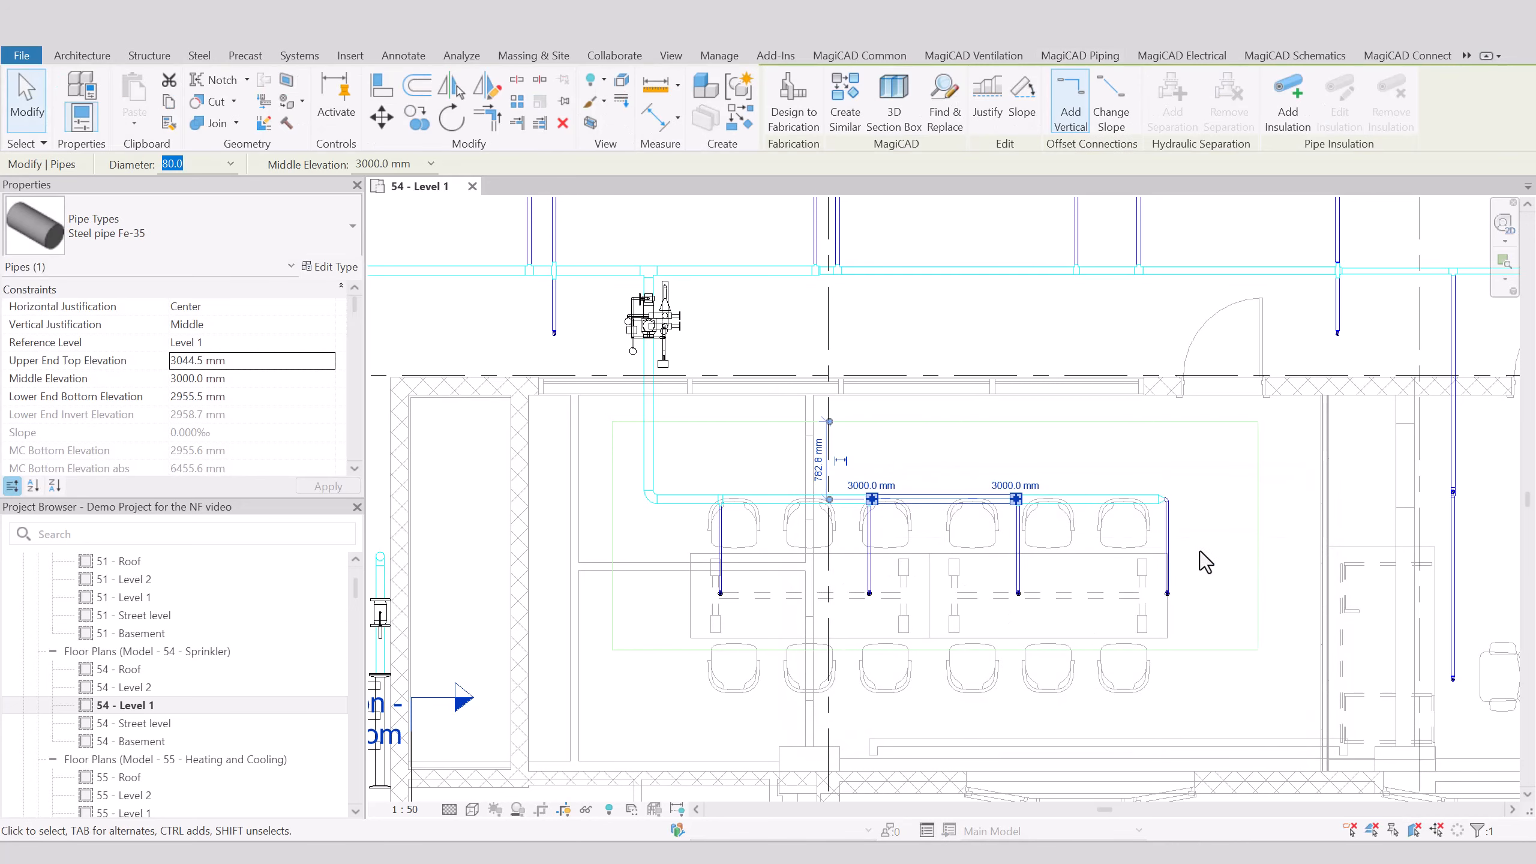
- Run the dry sprinkler calculation again from the meeting room's branch pipe with a time step of 0.001 s
left_click(1080, 56)
left_click(954, 125)
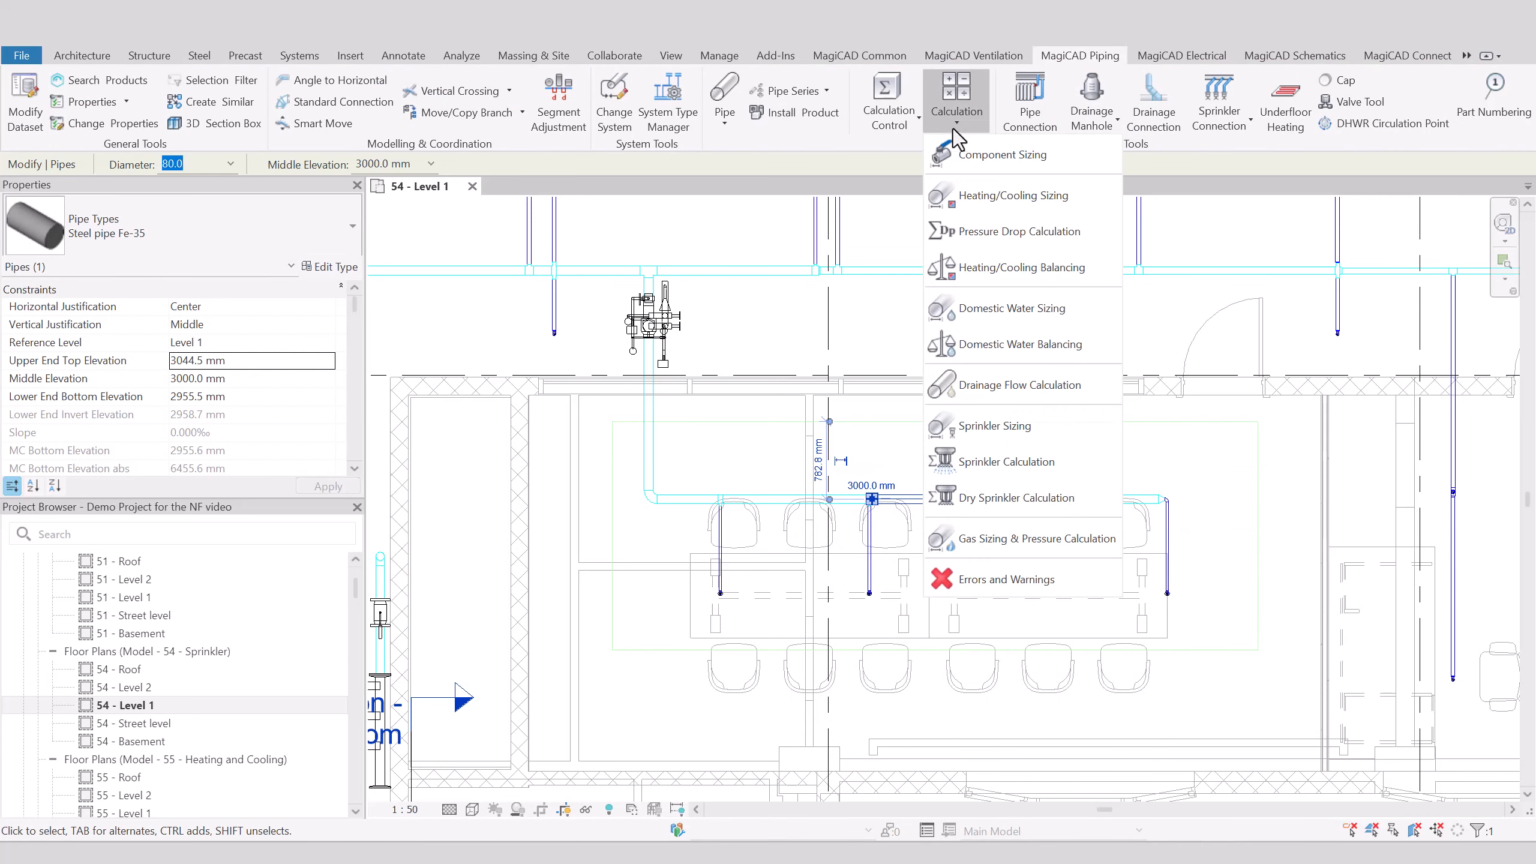
left_click(987, 498)
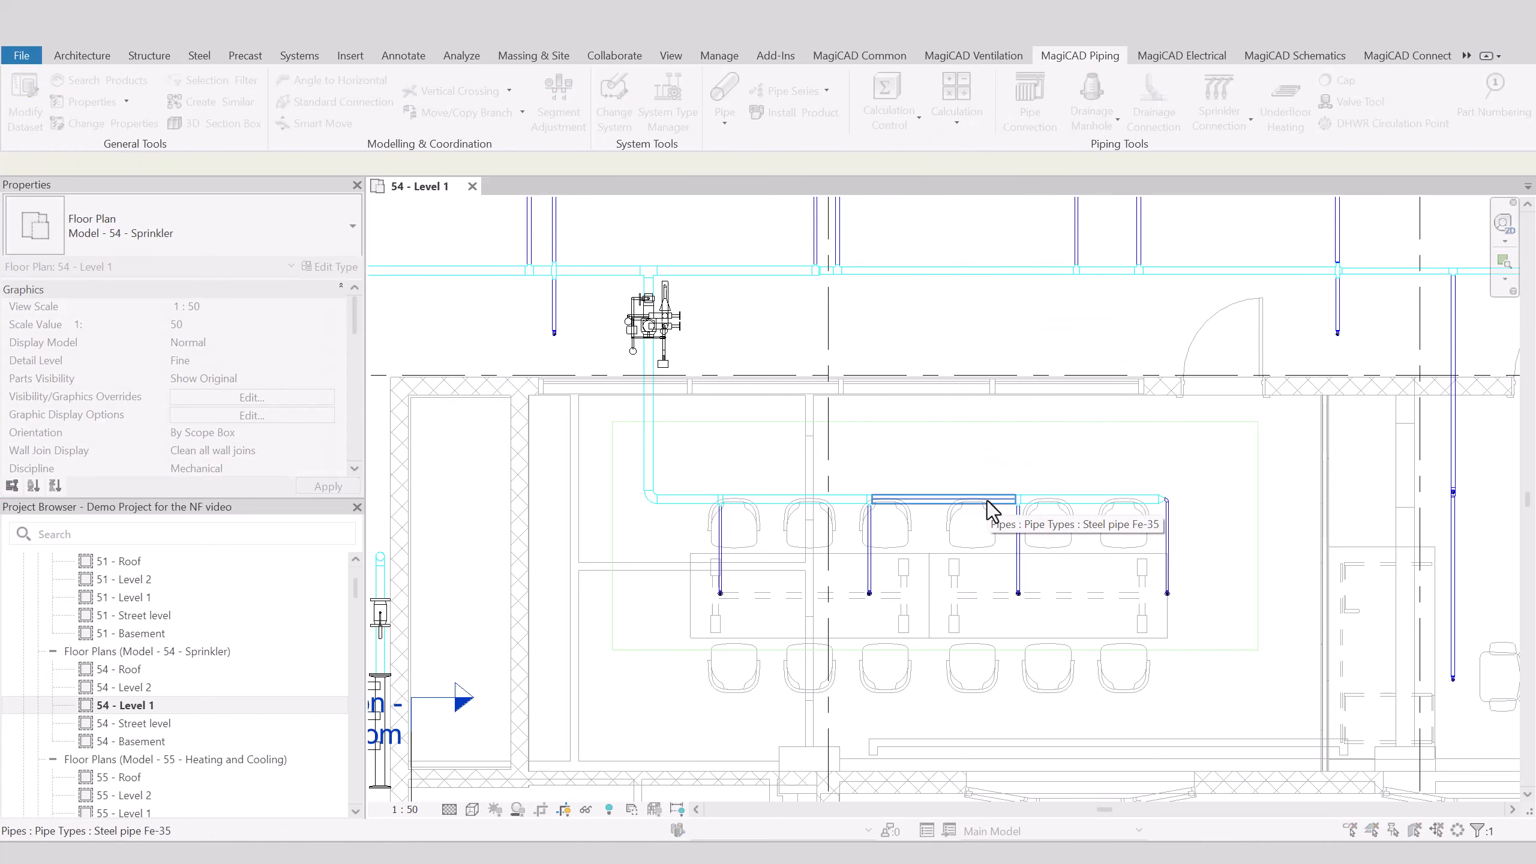
left_click(955, 500)
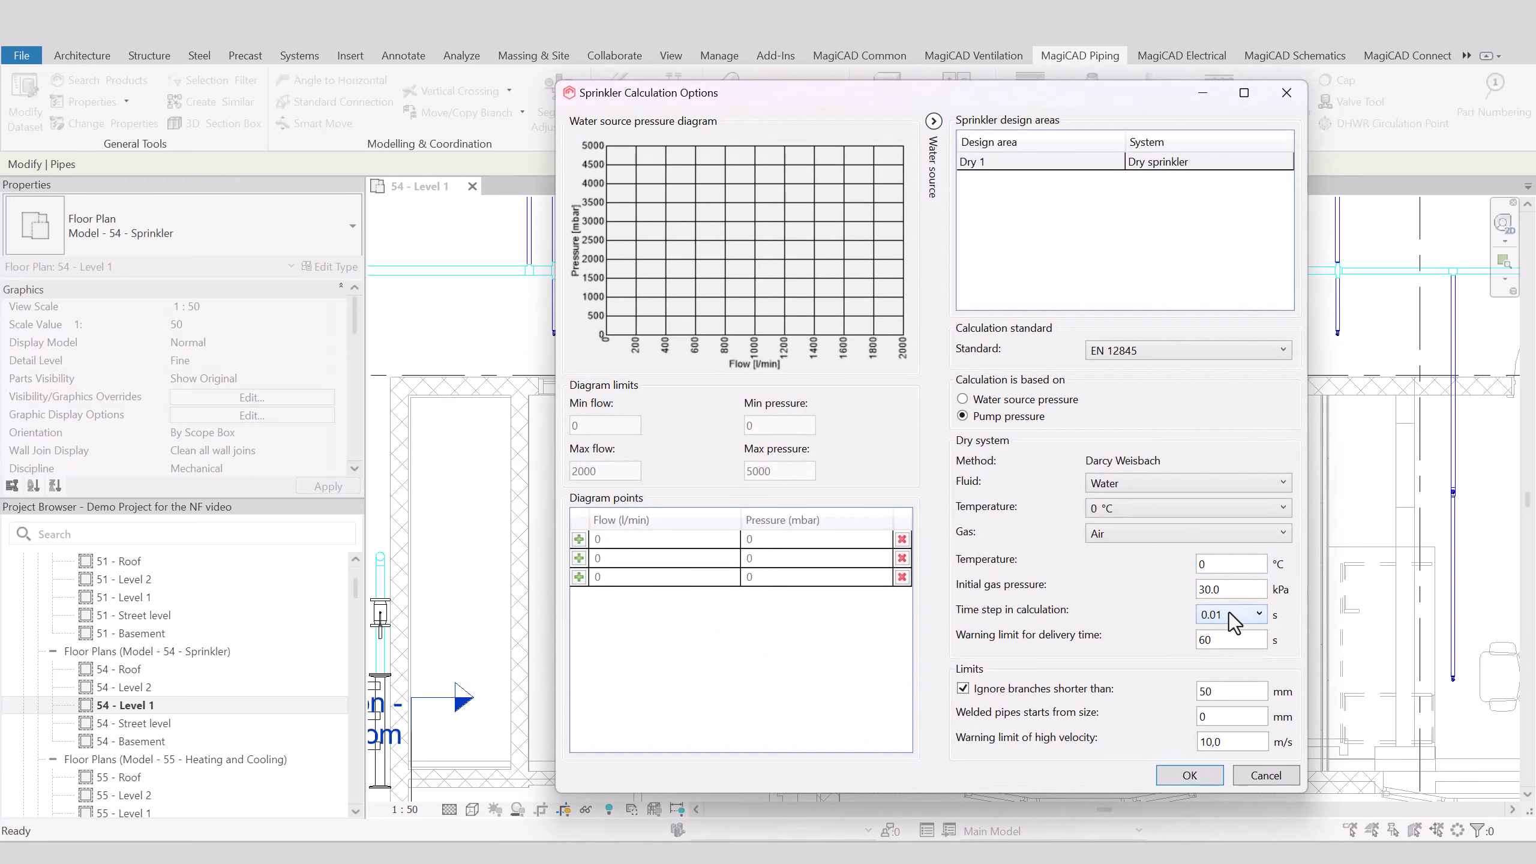
left_click(1229, 613)
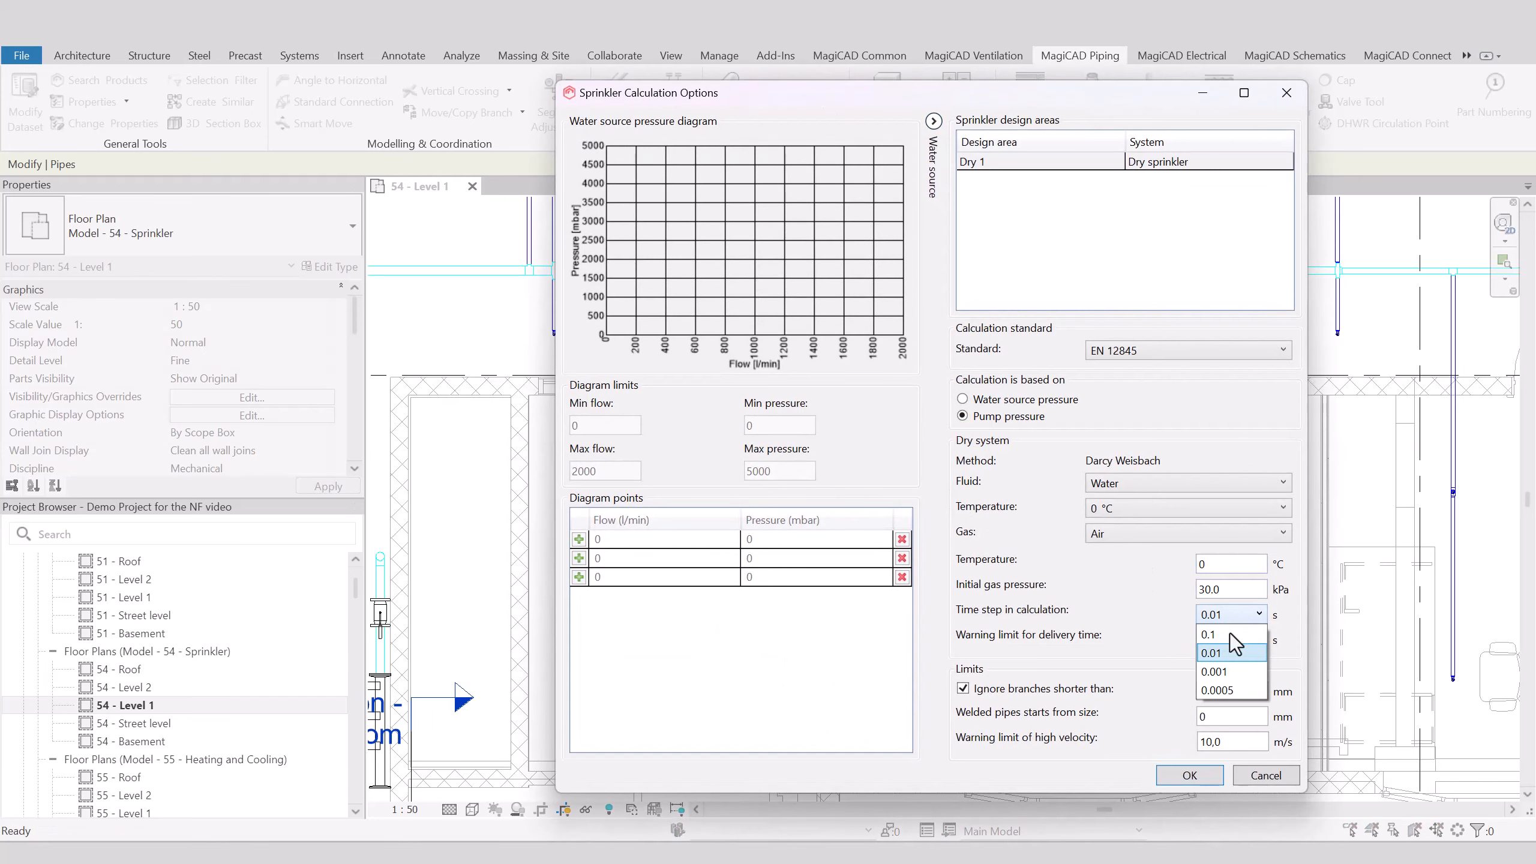
left_click(1232, 675)
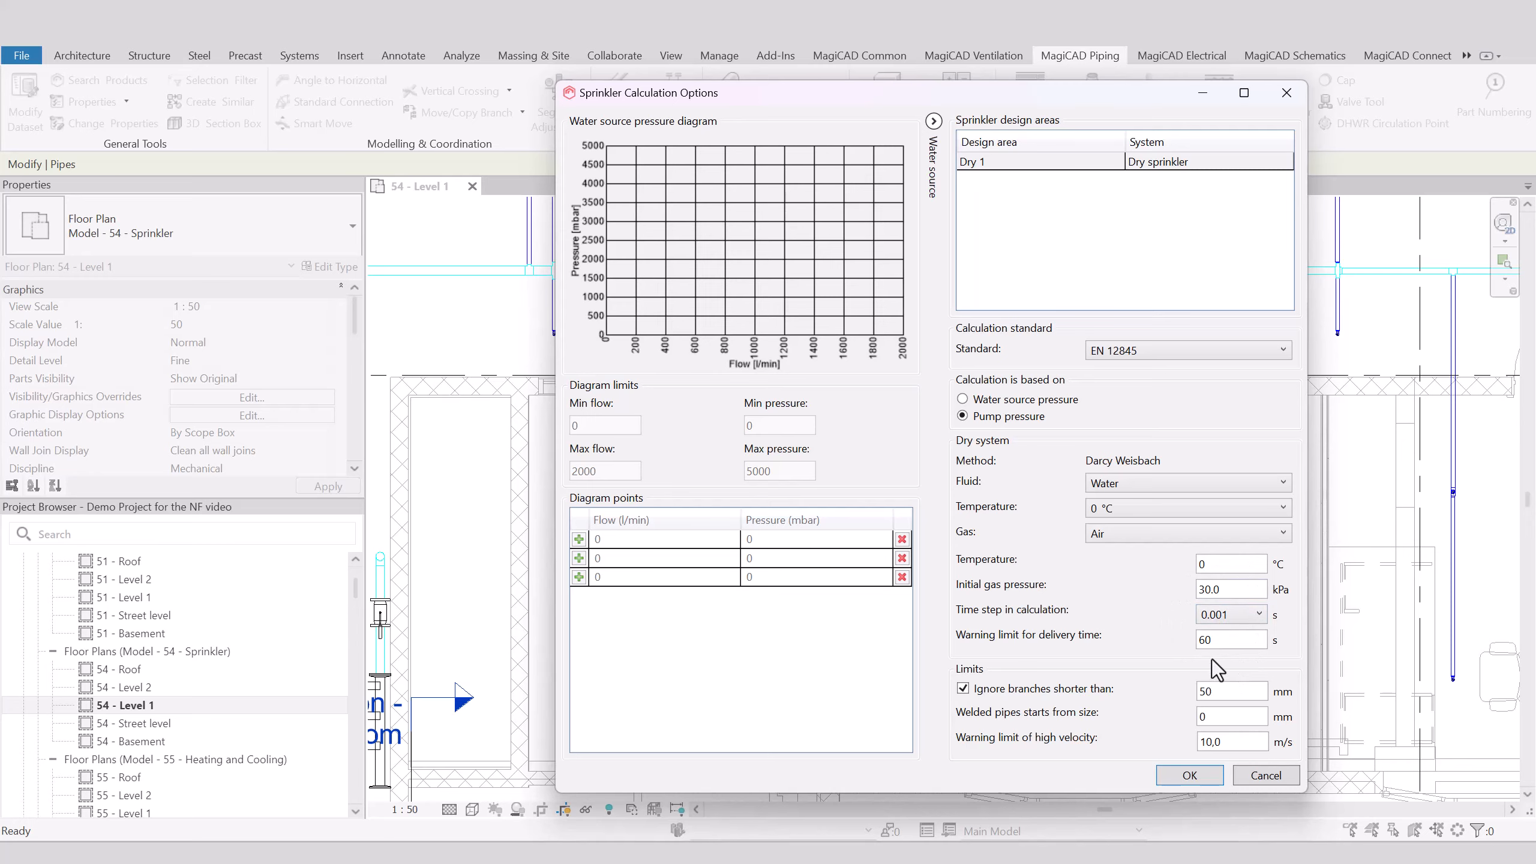
left_click(1197, 781)
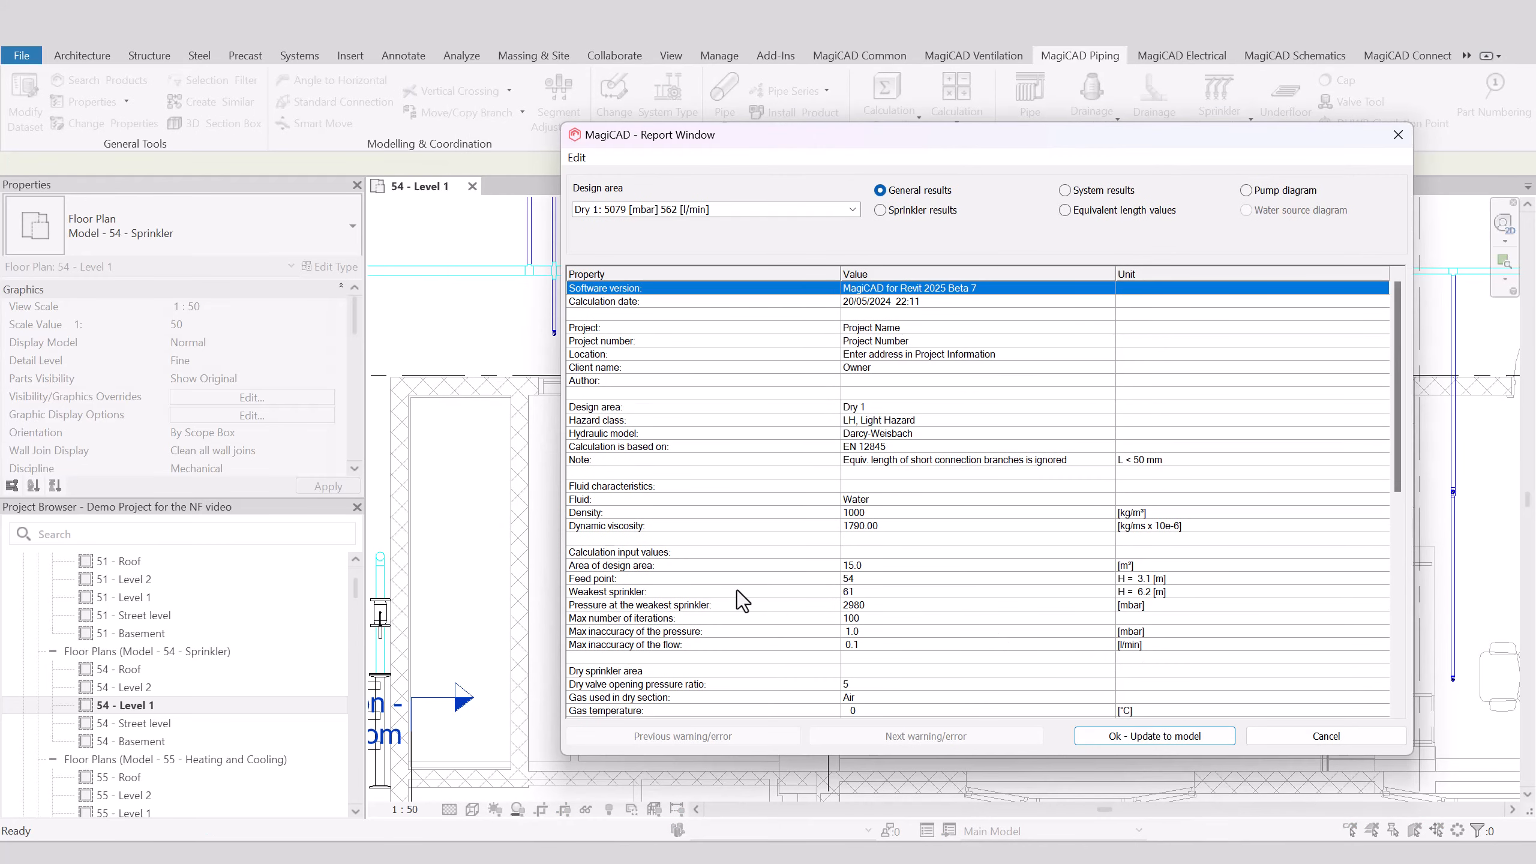
- Review the calculation report's general results, sprinkler results, system results and pump diagram for design area Dry 1
scroll(737, 591, "down", 3)
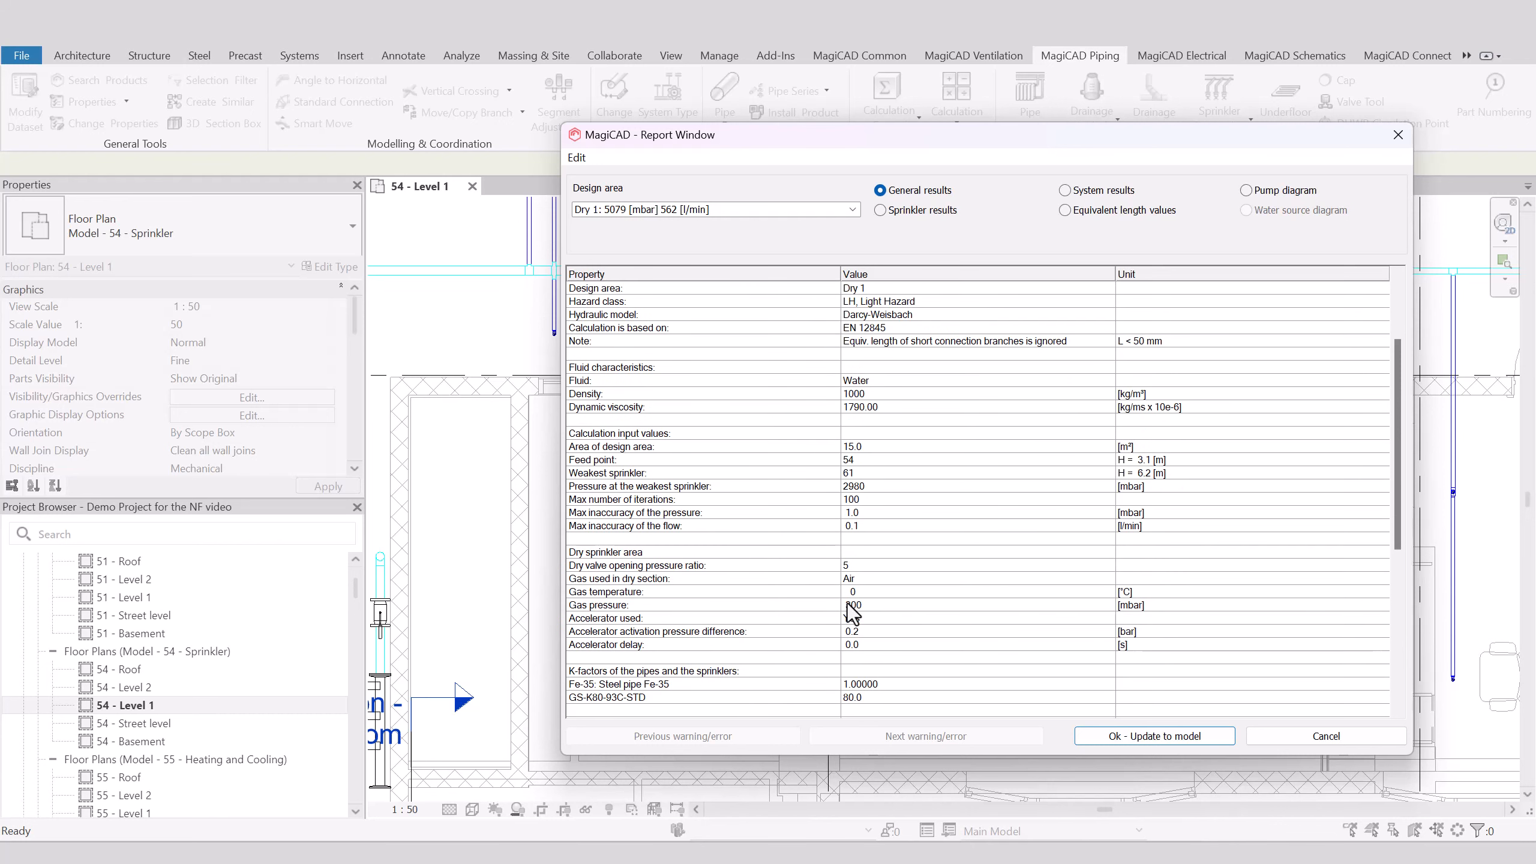
scroll(853, 613, "down", 8)
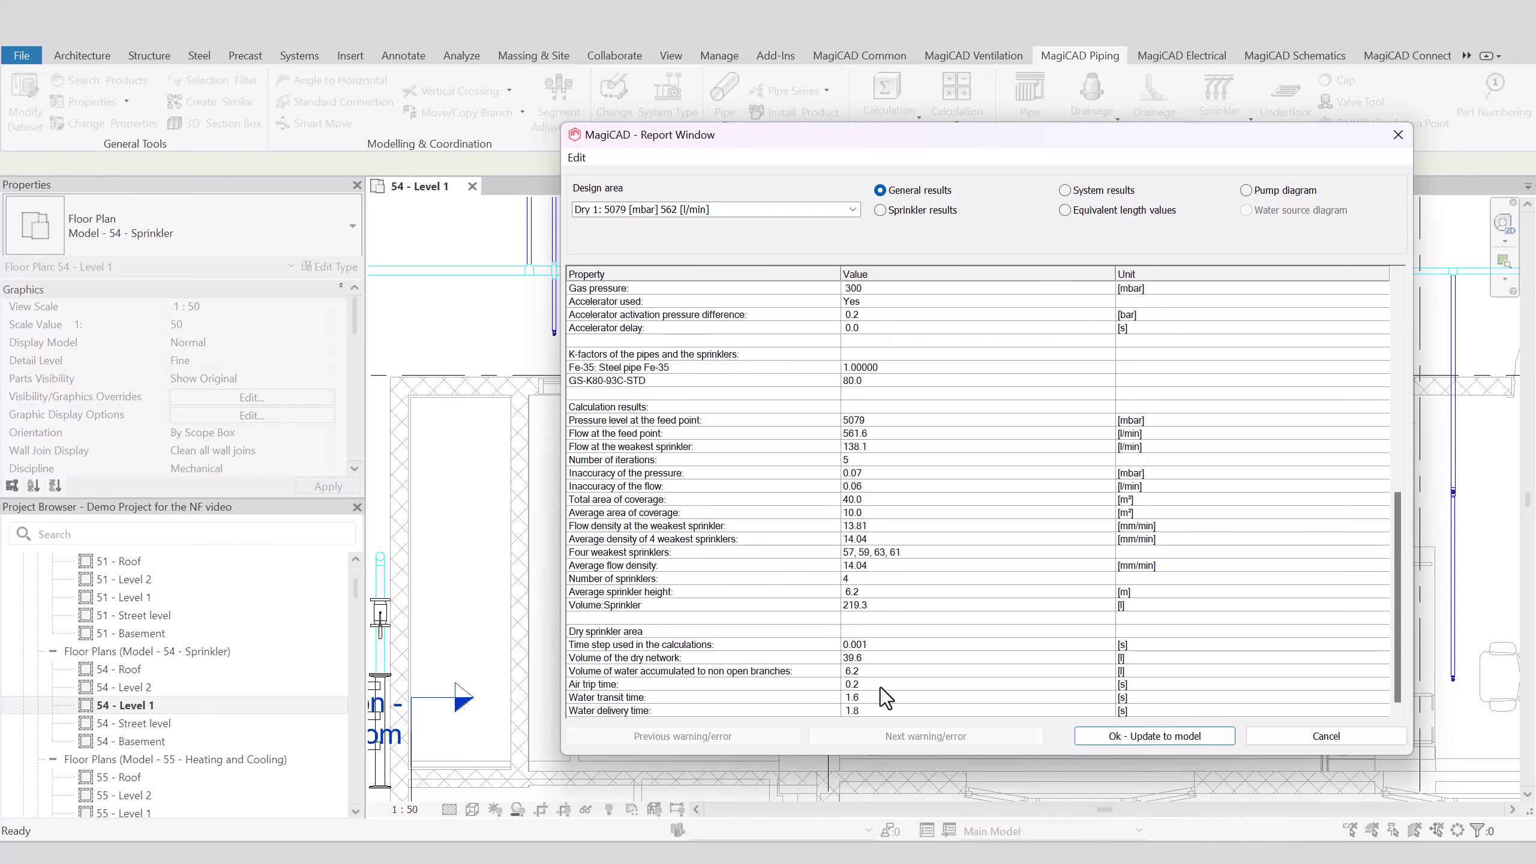
left_click(881, 687)
left_click(879, 211)
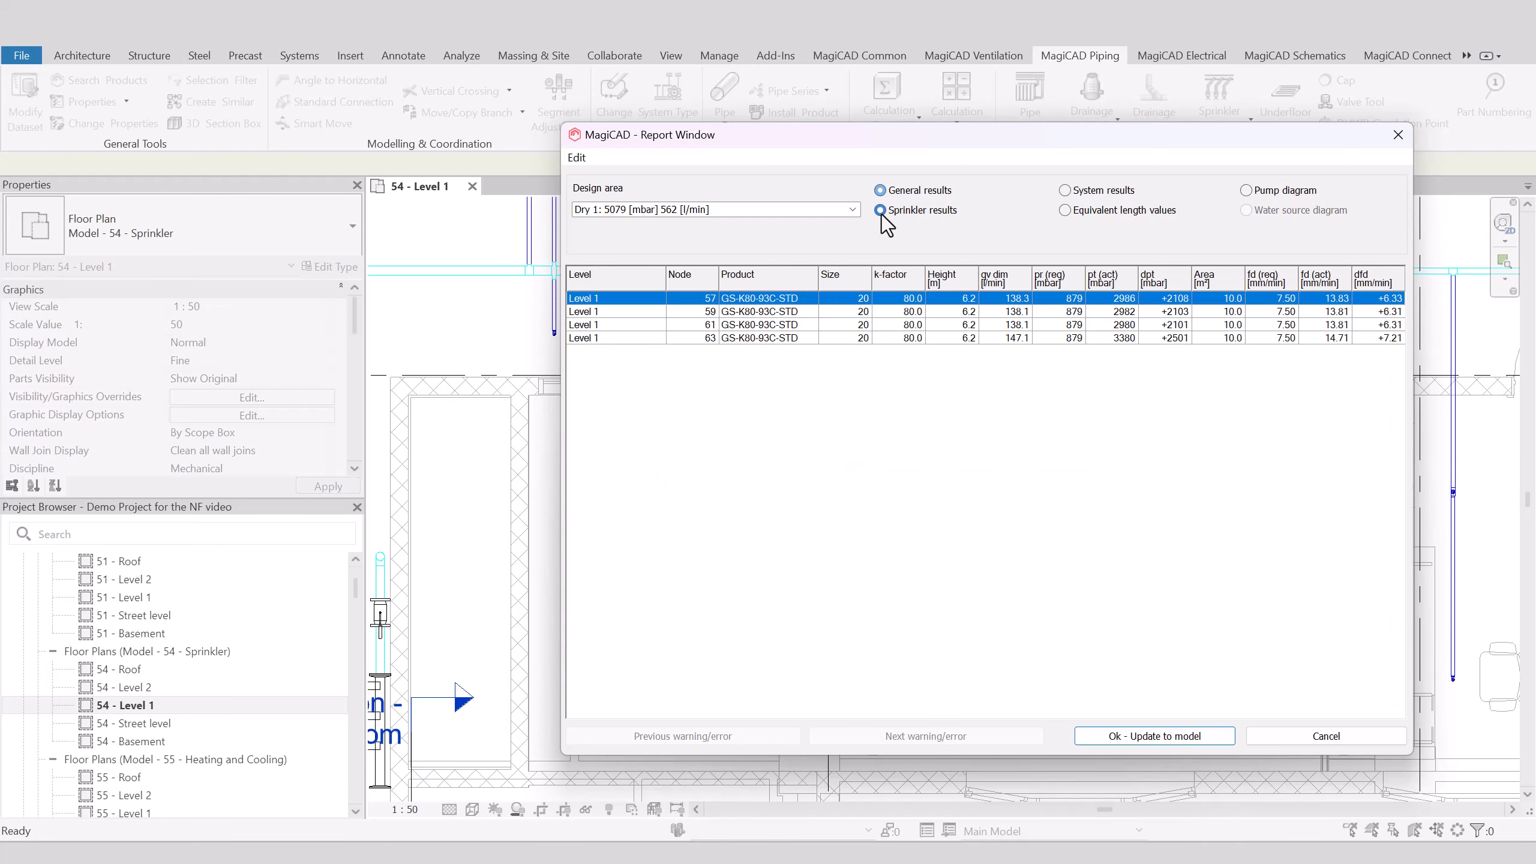
left_click(1026, 351)
left_click(1064, 191)
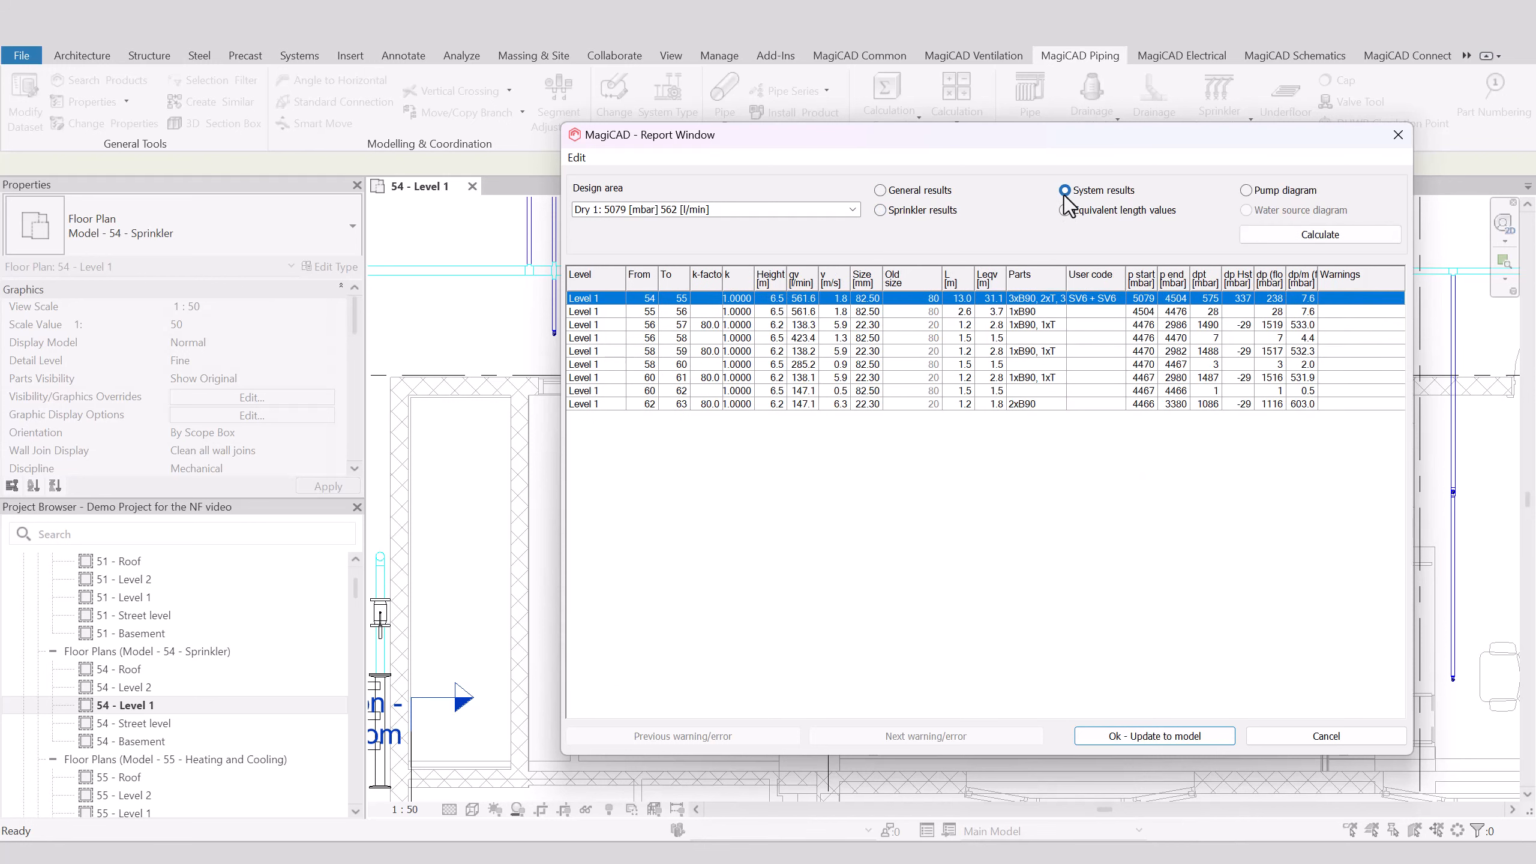
left_click(1246, 191)
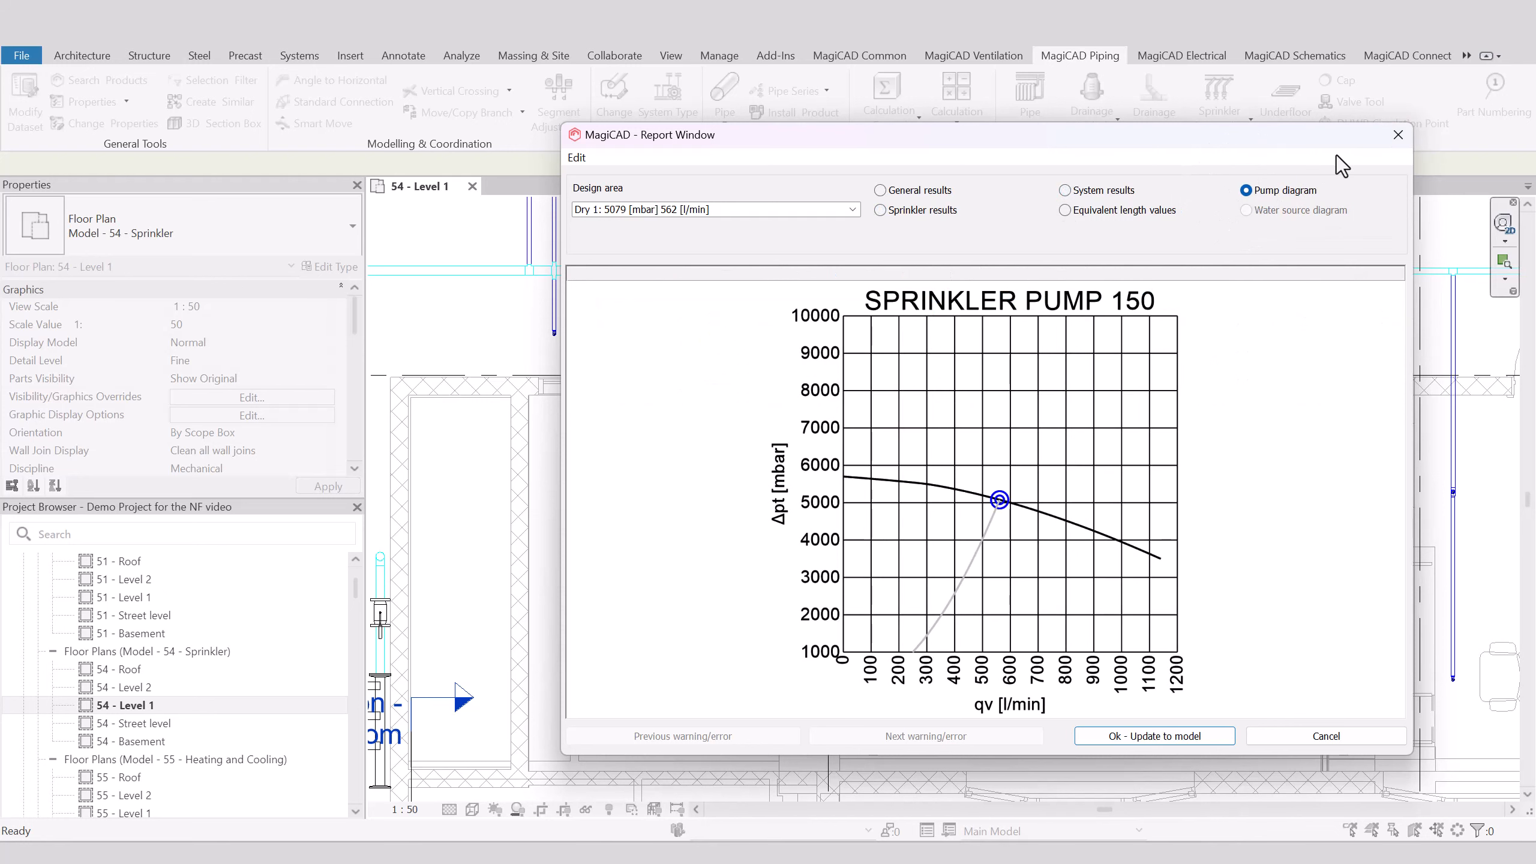
- Update the model with the dry sprinkler calculation results
left_click(1167, 737)
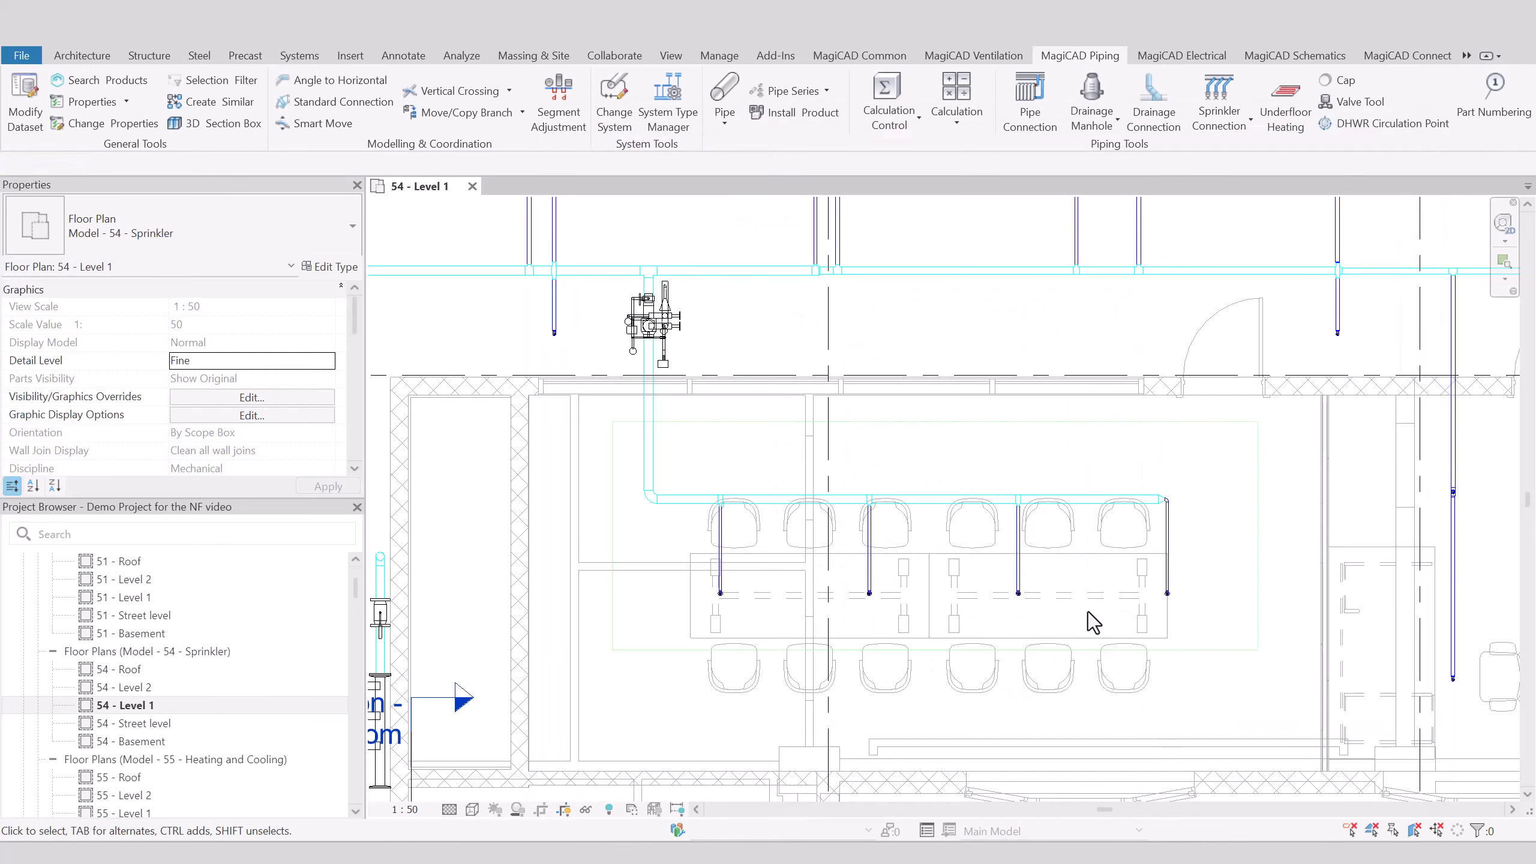
scroll(1087, 613, "down", 3)
middle_click_drag(1087, 613, 1120, 641)
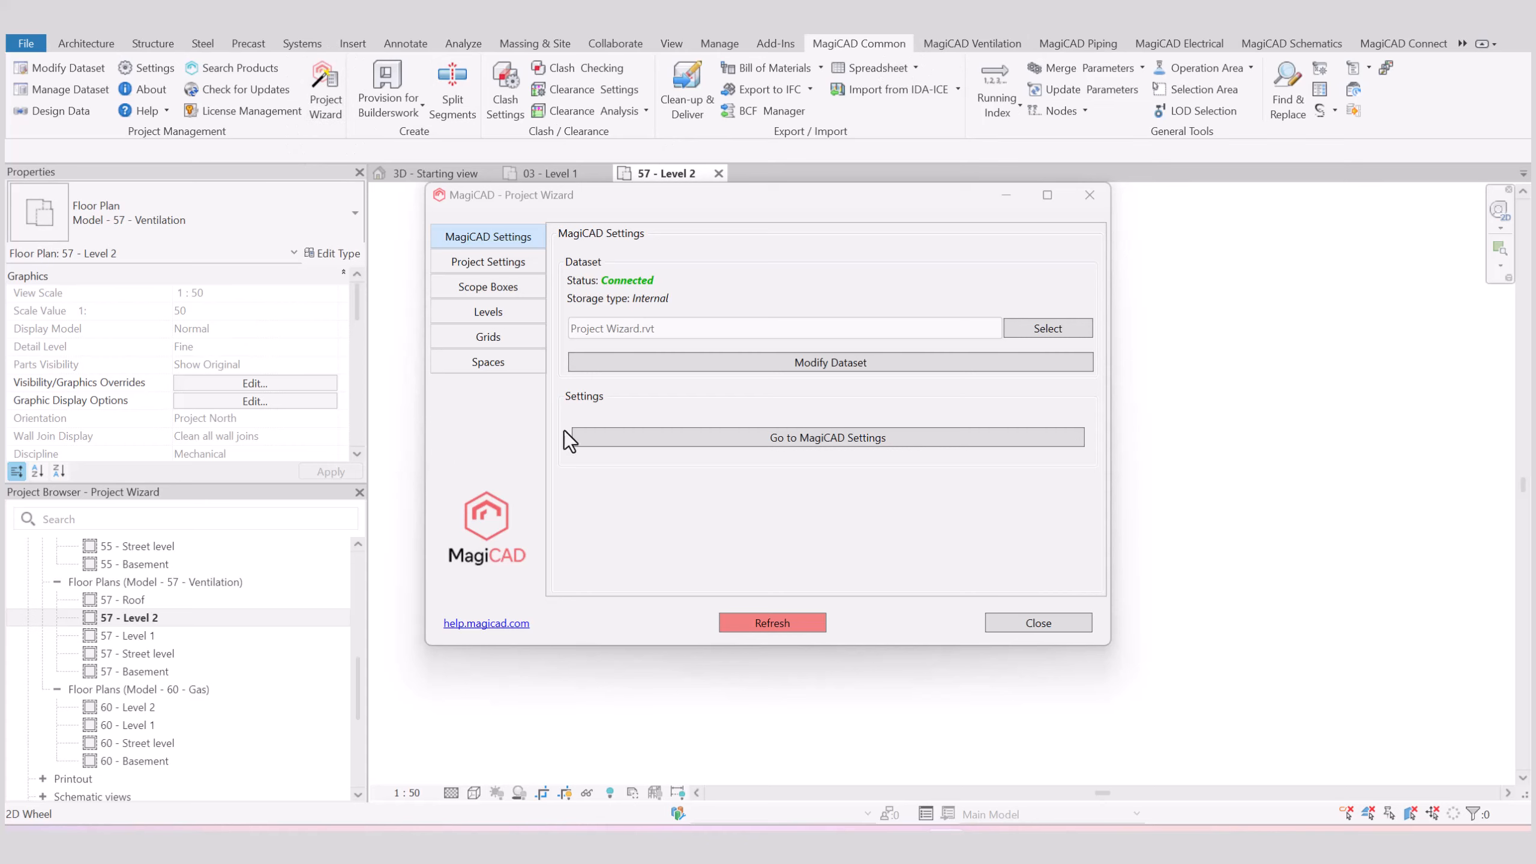
- Start copying spaces from a link in the Project Wizard, with Project Wizard IFC.ifc : 7 as the source
left_click(489, 363)
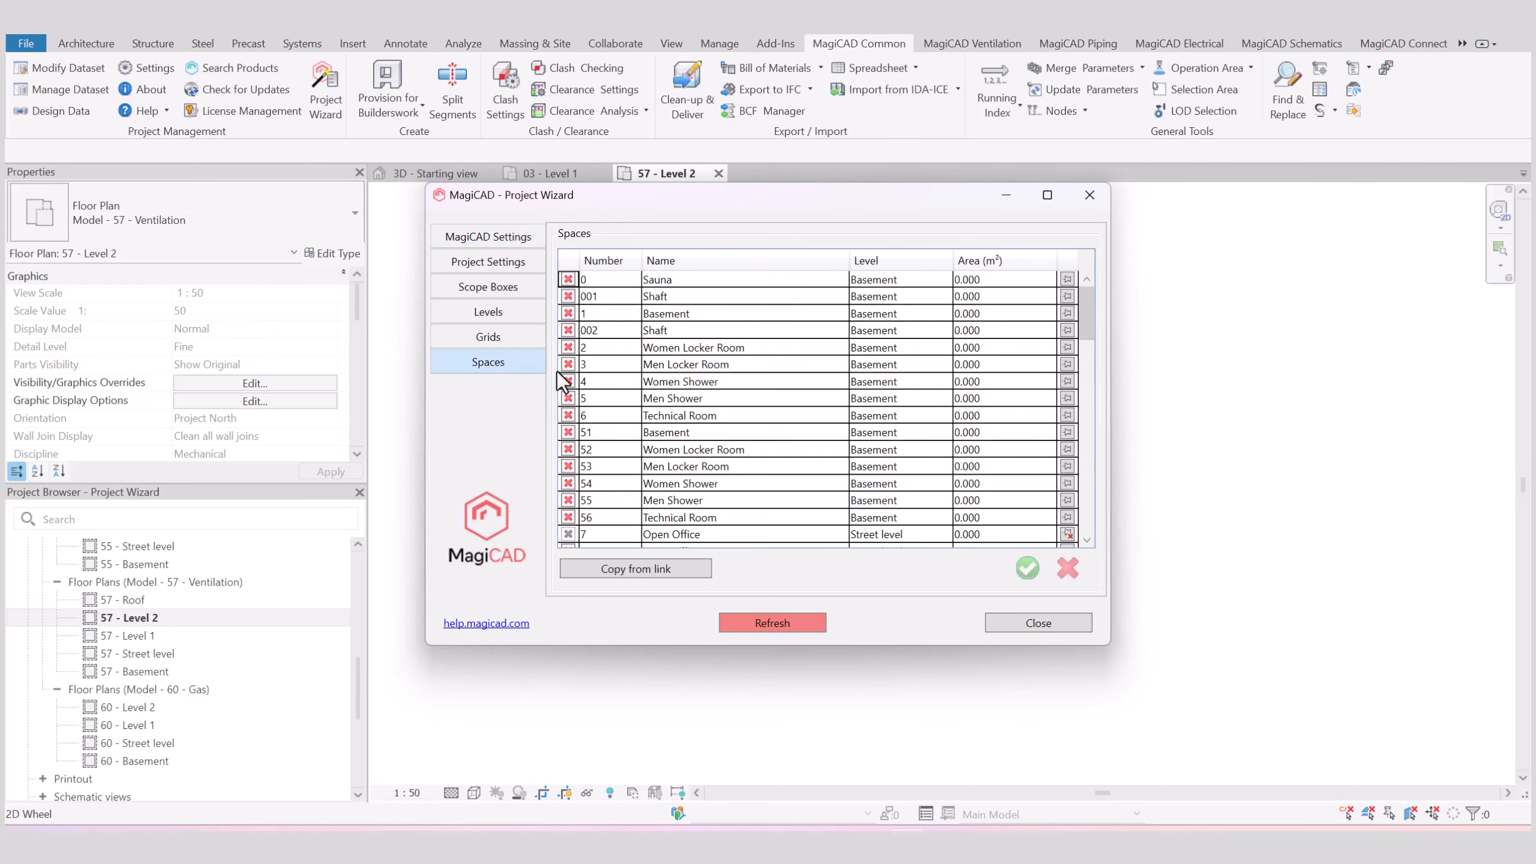
left_click(677, 572)
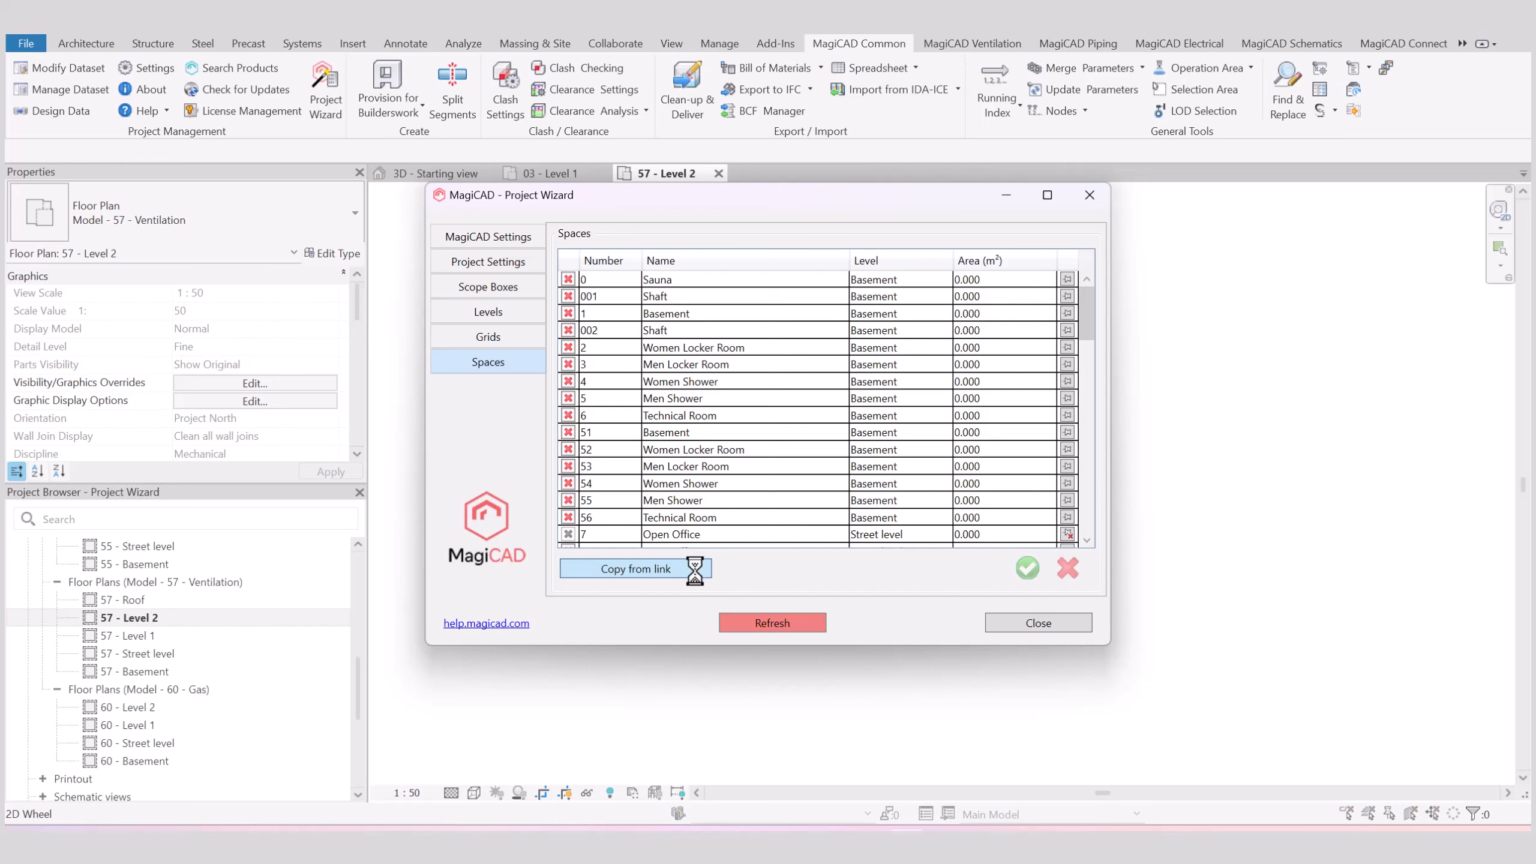
left_click(725, 270)
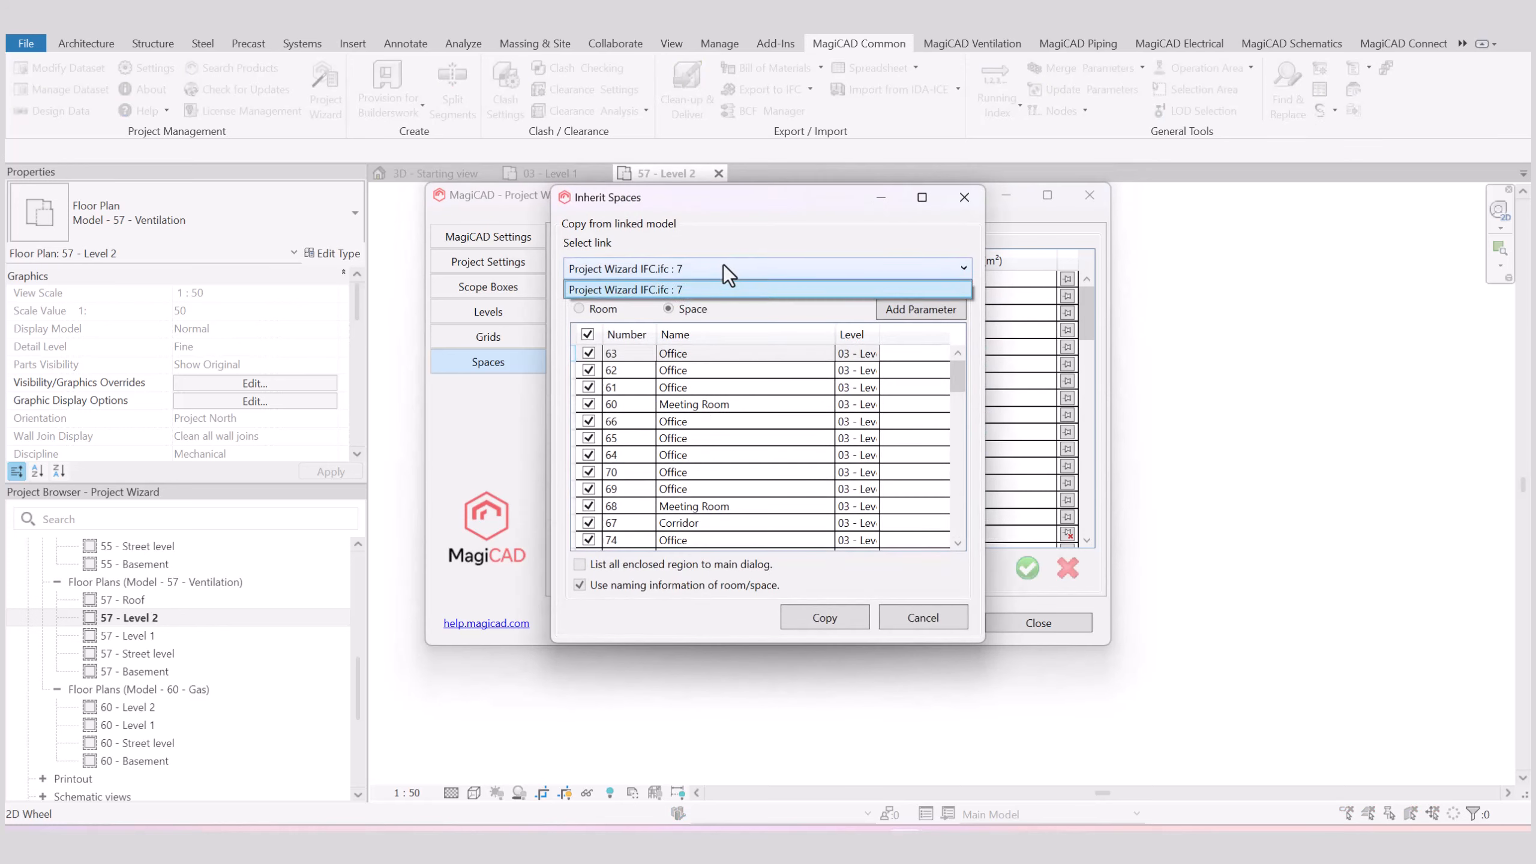
left_click(663, 295)
- Examine the parameters available for the linked spaces and leave without adding one
left_click(936, 314)
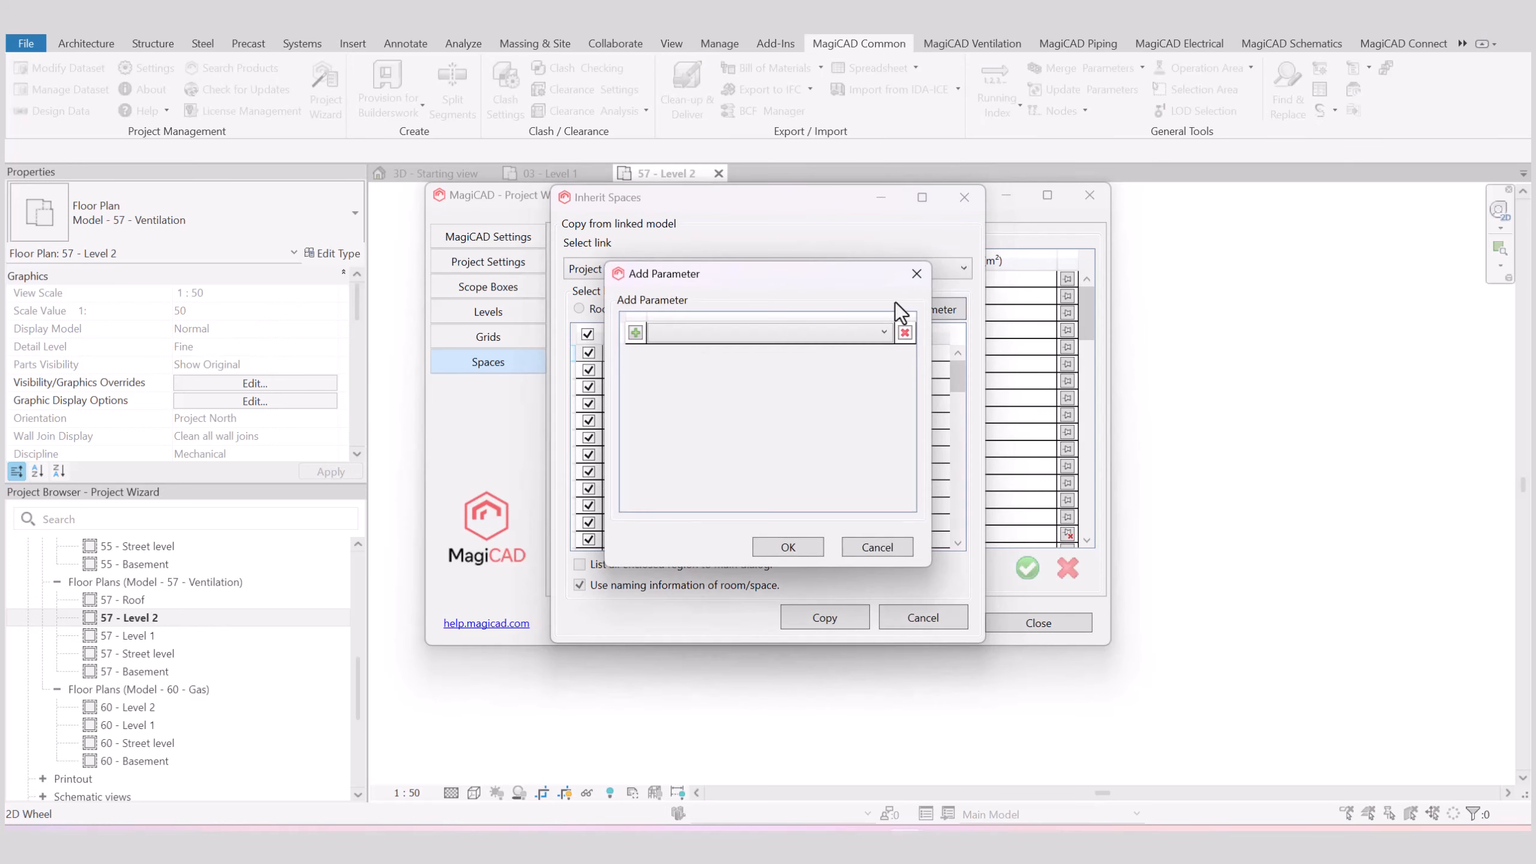
left_click(680, 335)
scroll(737, 418, "down", 5)
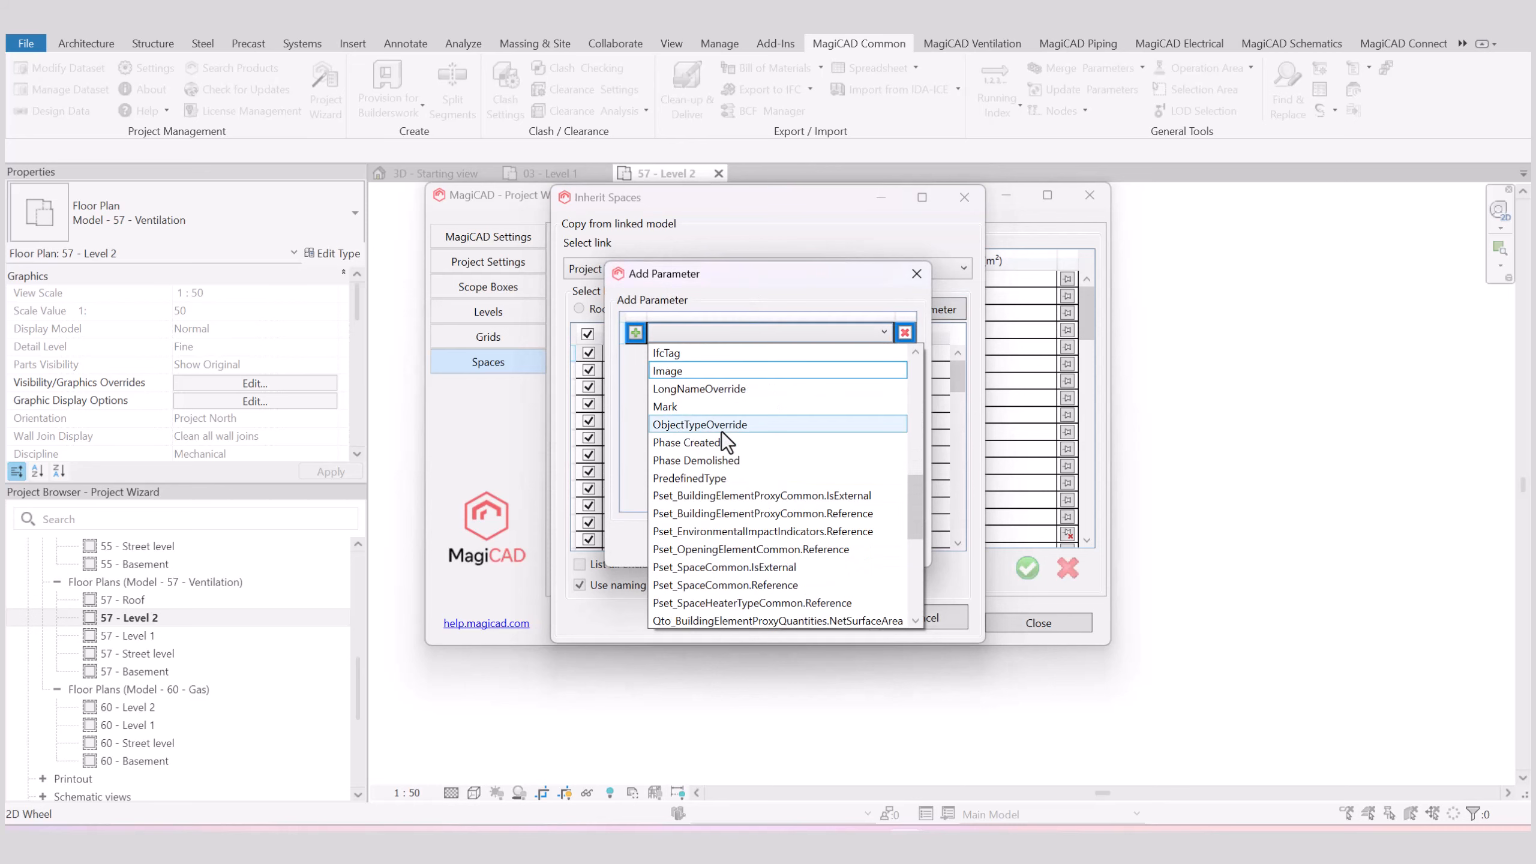
scroll(720, 459, "down", 5)
scroll(777, 508, "up", 10)
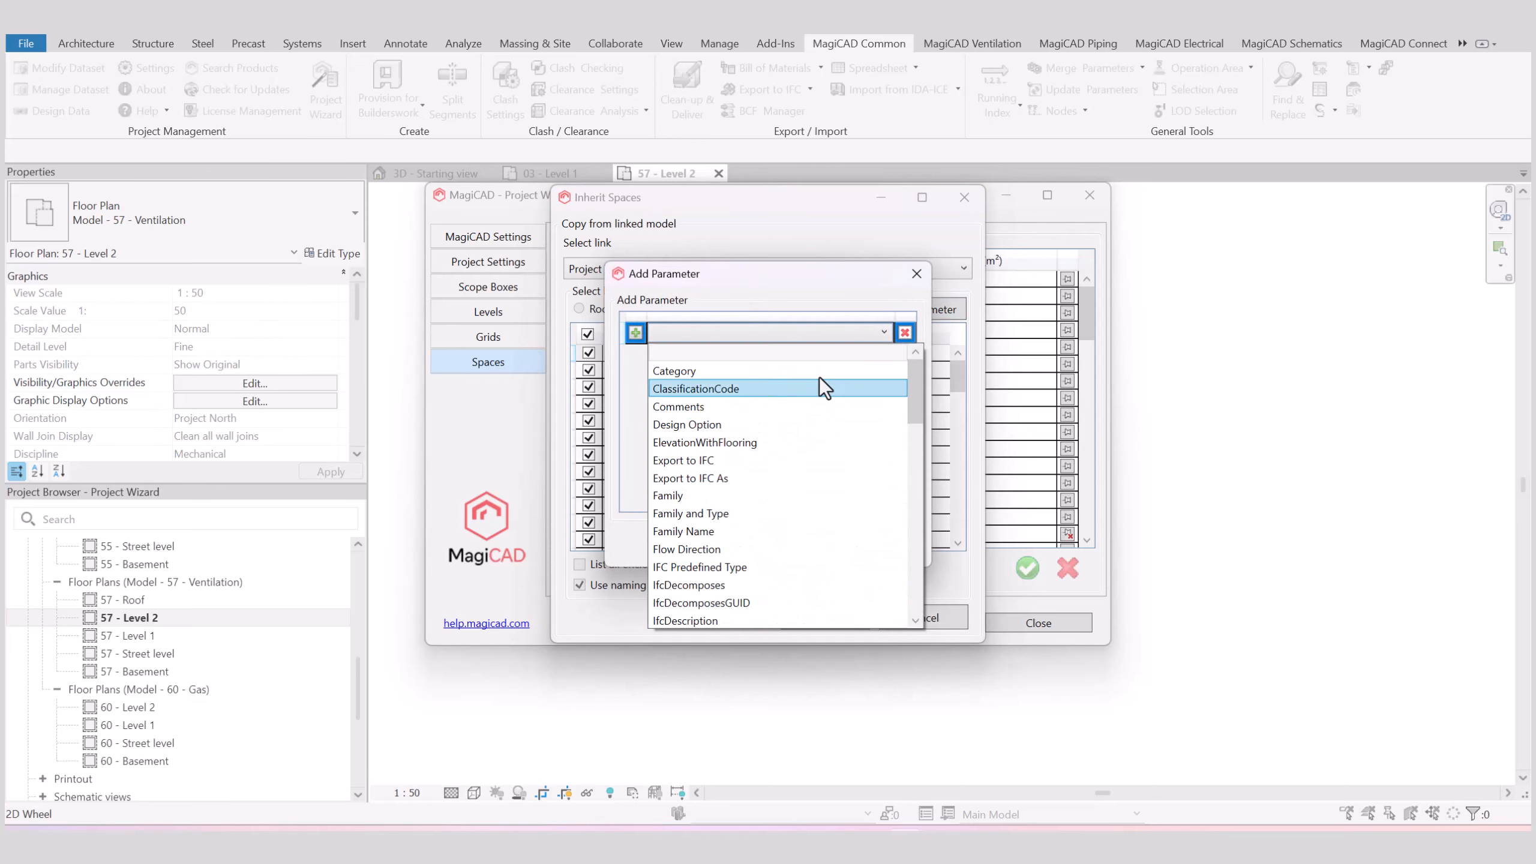
left_click(914, 278)
left_click(893, 550)
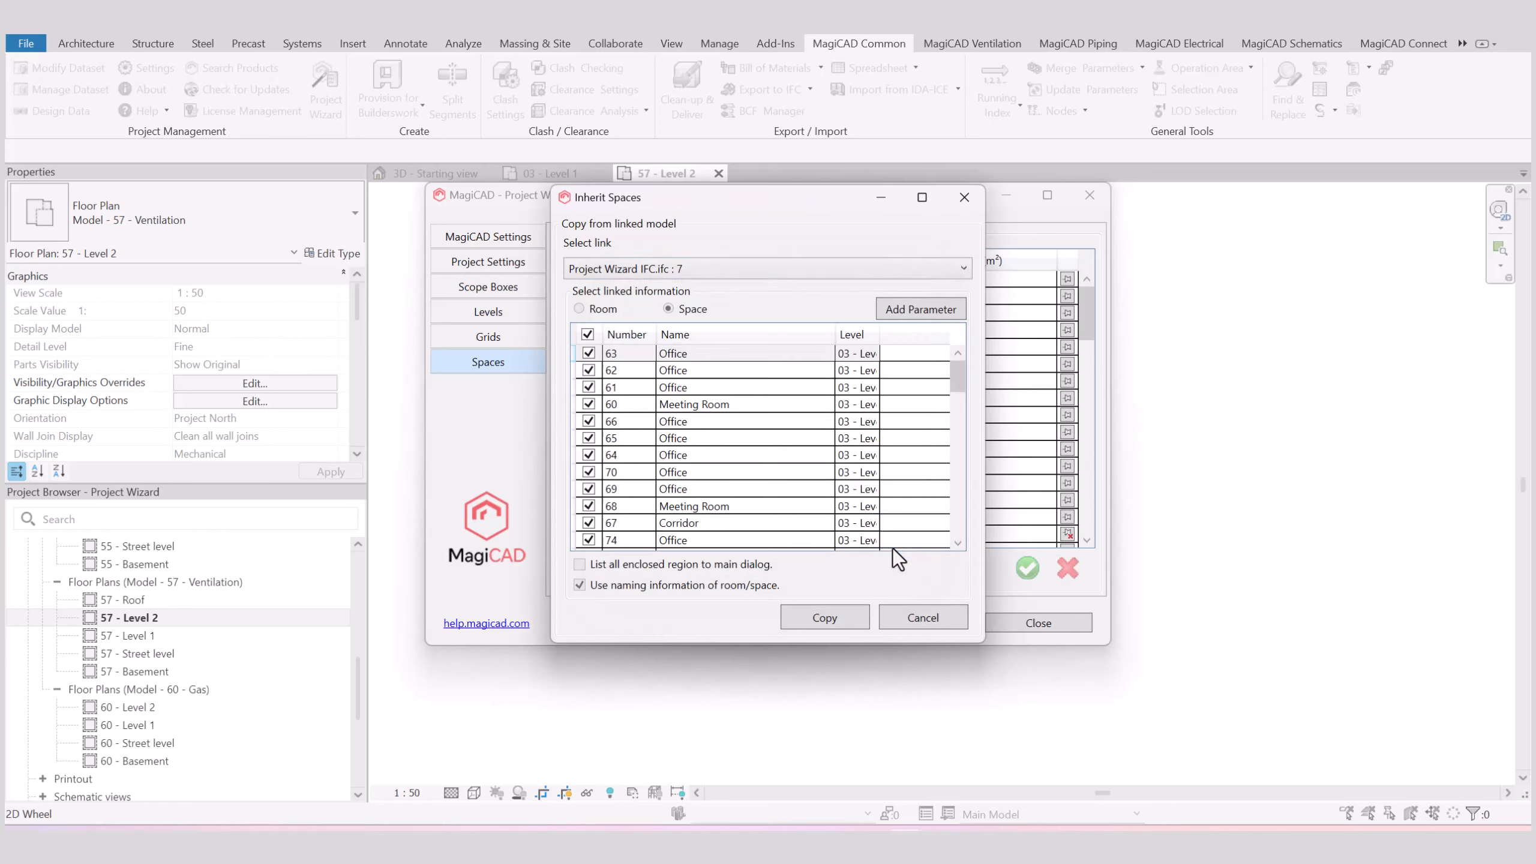
- Copy all listed spaces from the linked IFC model, using the naming information of the room/space
scroll(678, 475, "down", 5)
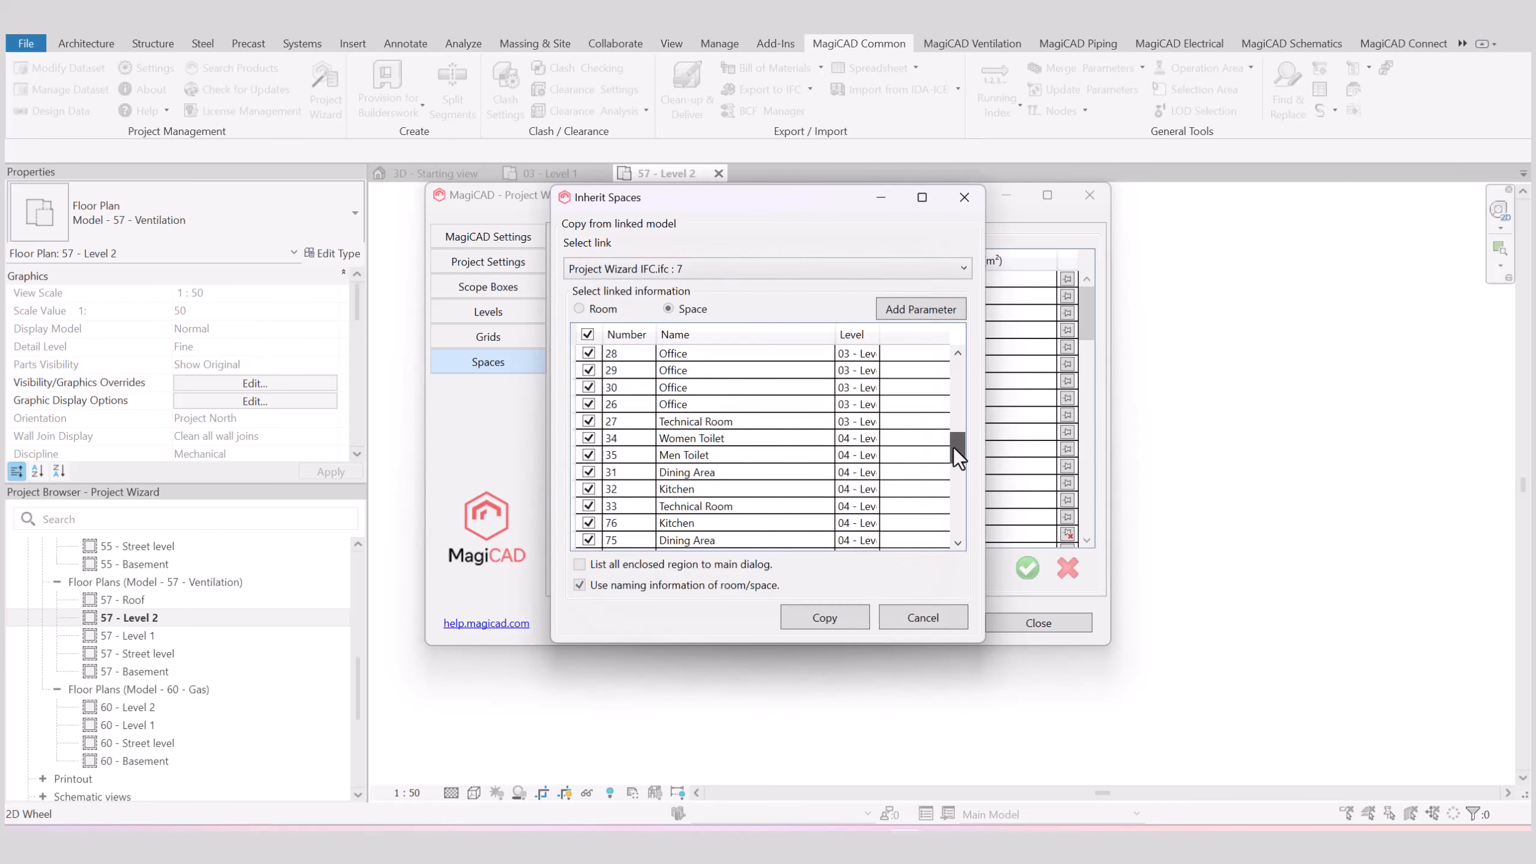
left_click_drag(954, 447, 957, 370)
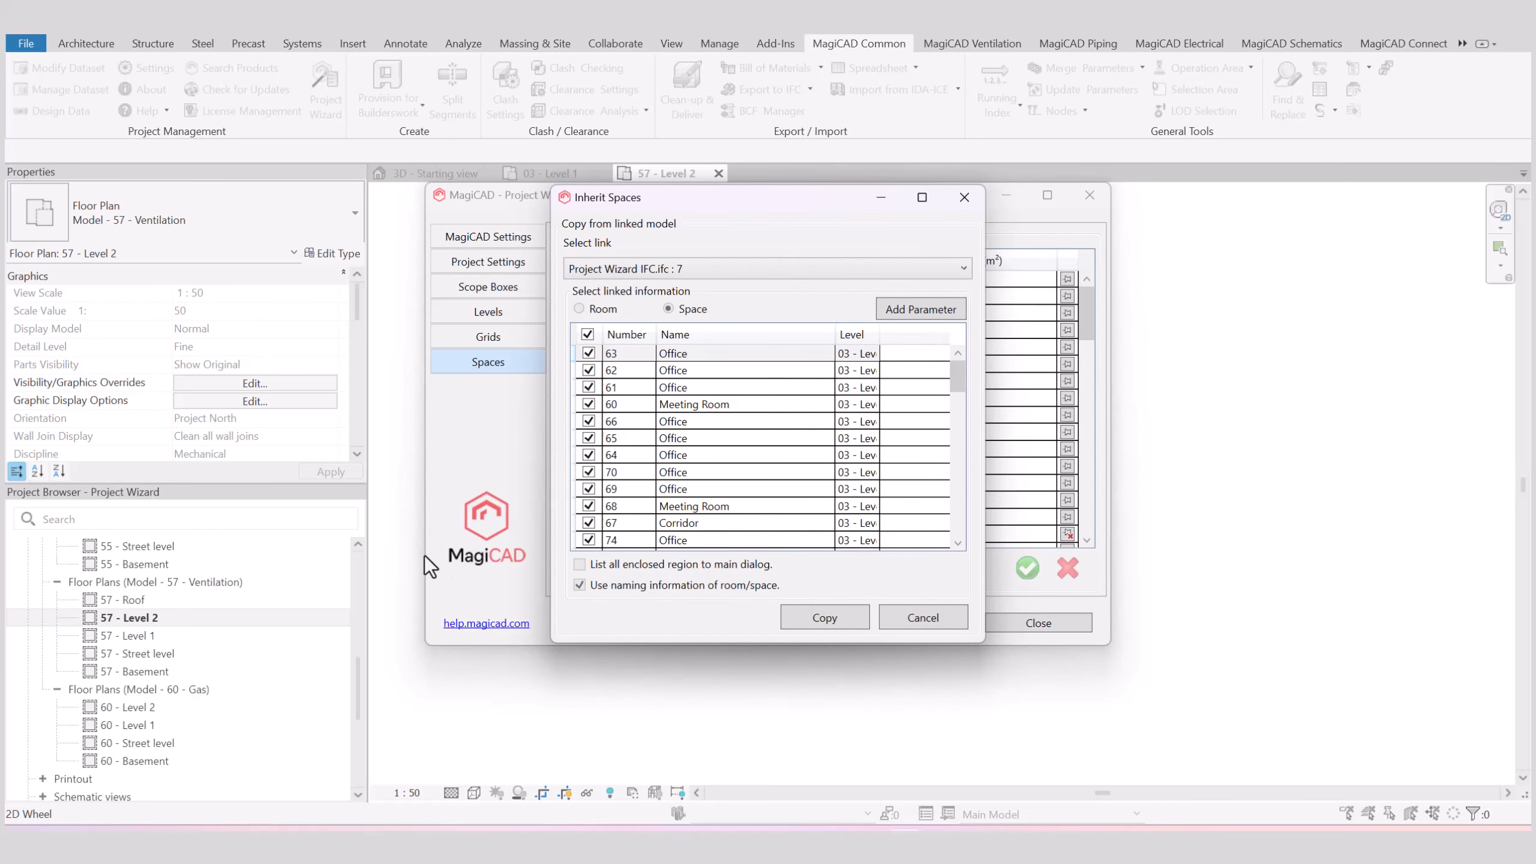
left_click(821, 619)
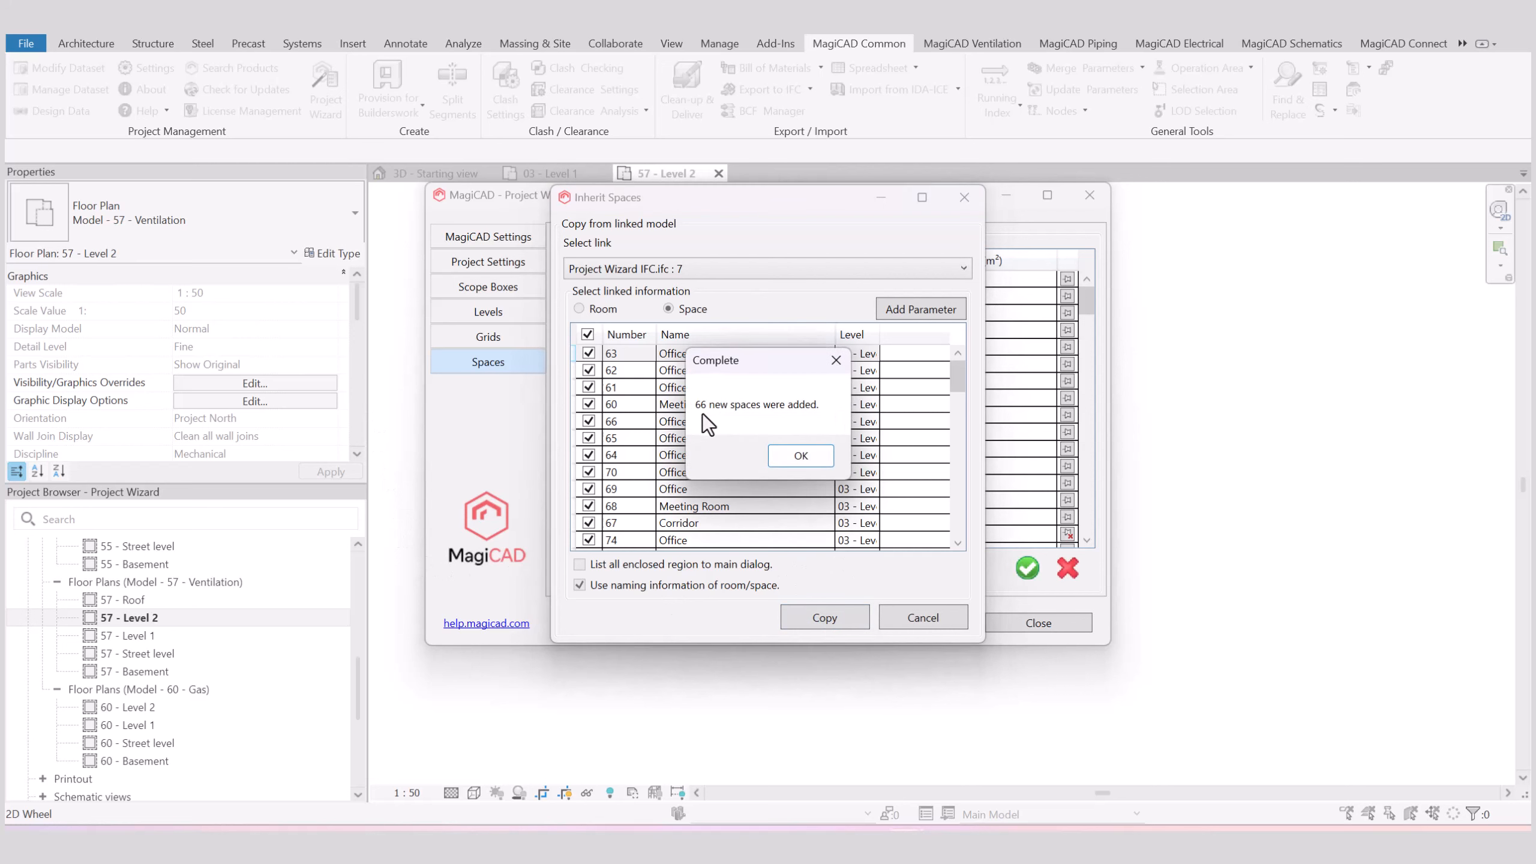
left_click(783, 453)
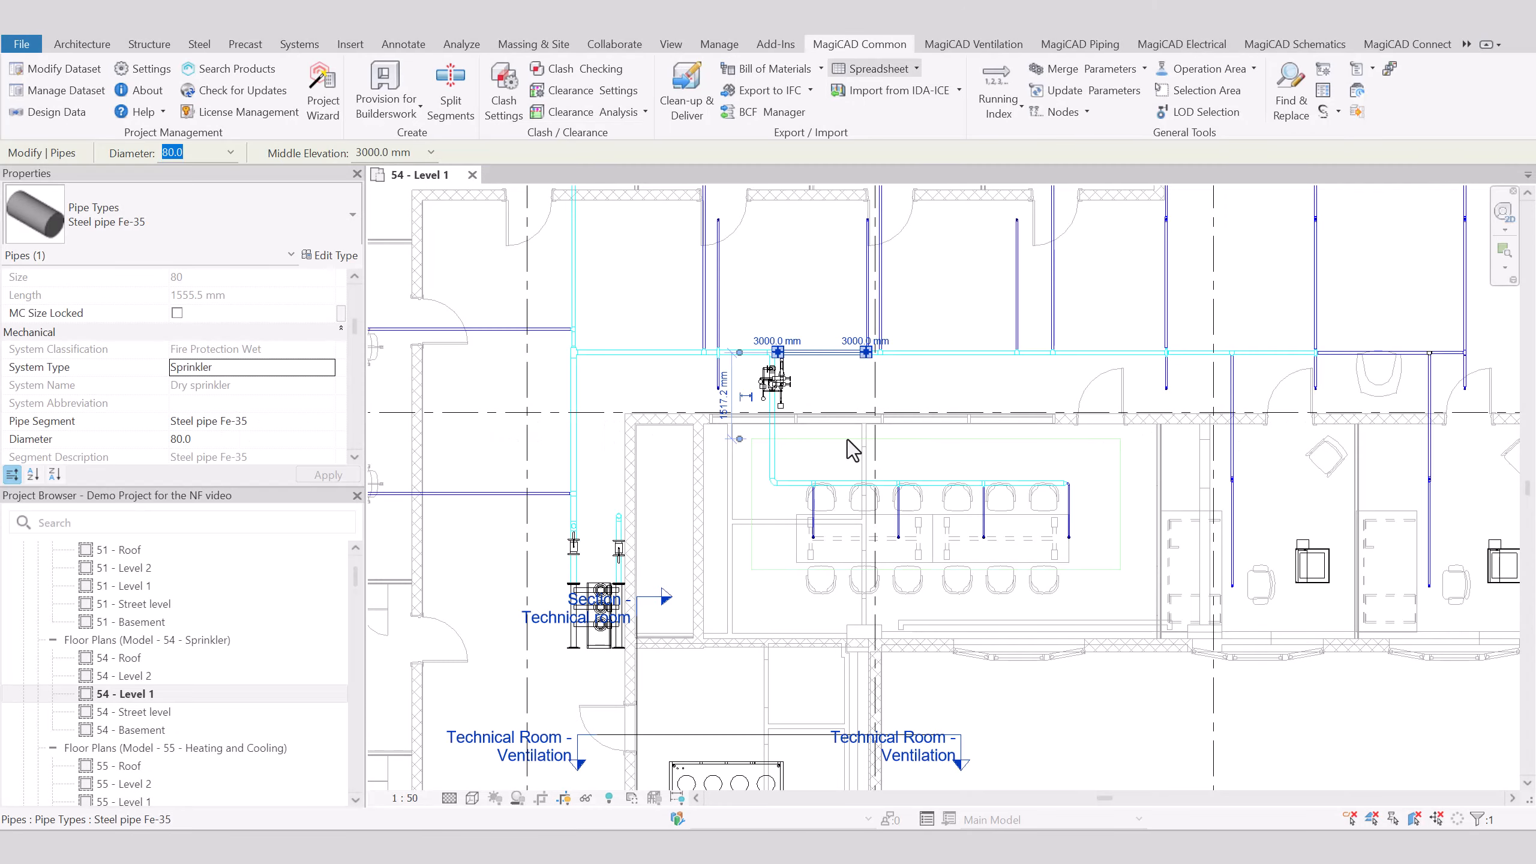
- Turn on real-time clash in the clash settings for the floor plan views 55 - Street level and 60 - Level 2
left_click(502, 112)
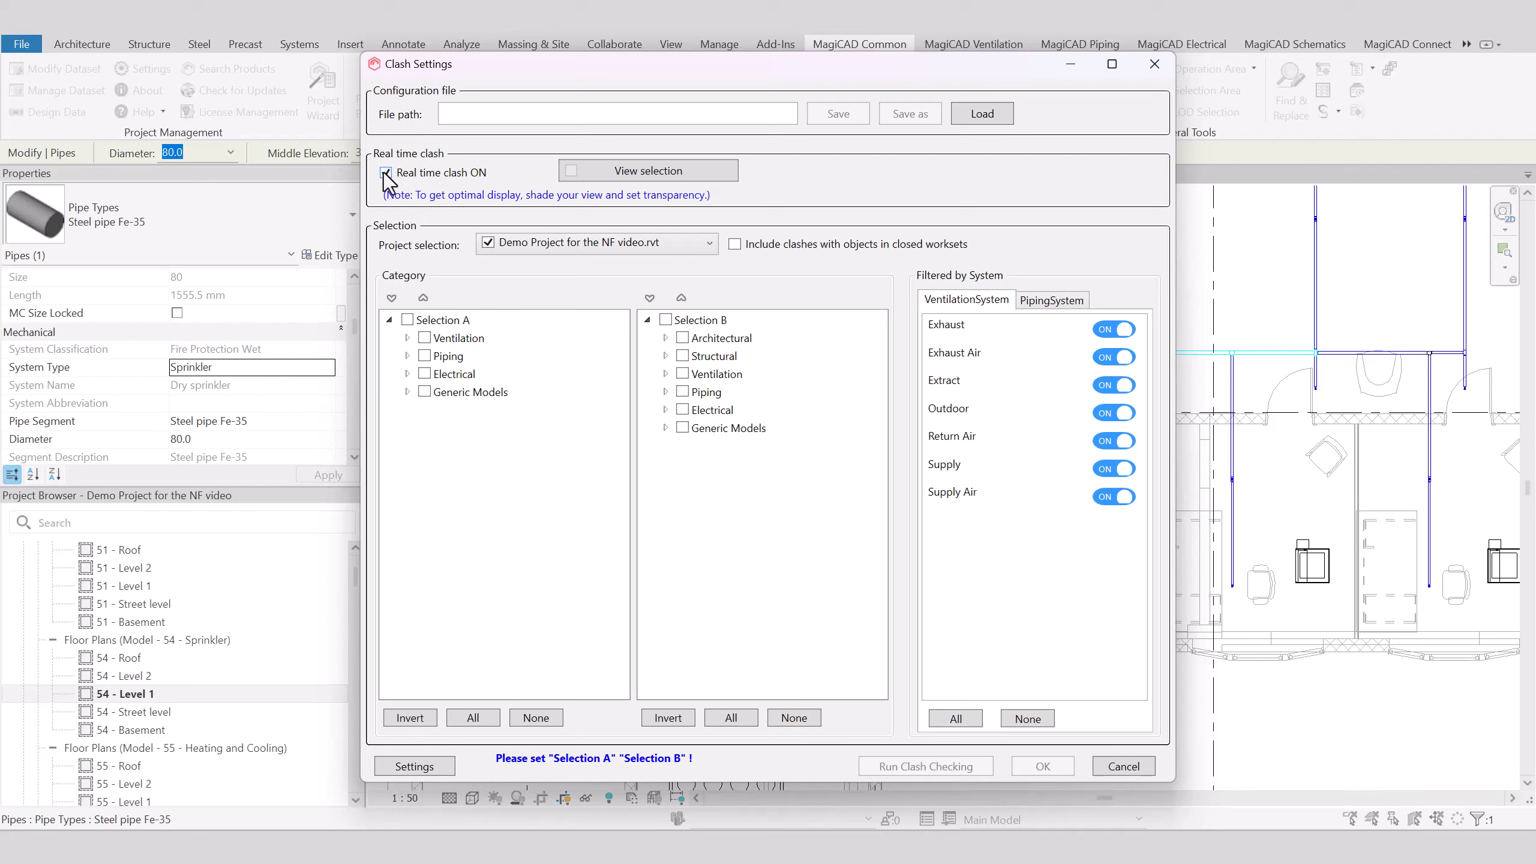
left_click(665, 170)
scroll(522, 334, "down", 12)
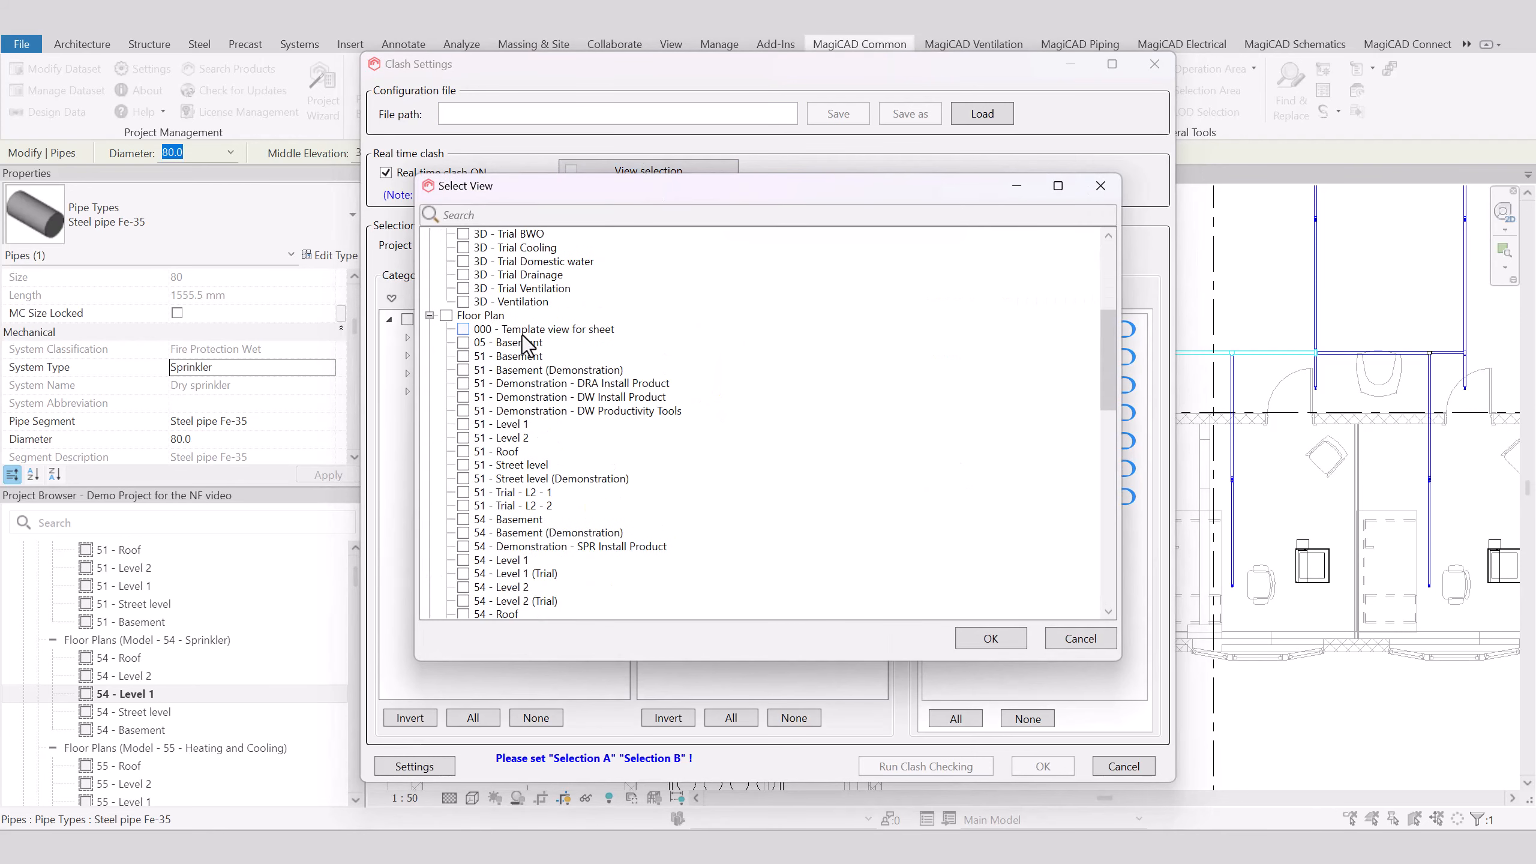
scroll(527, 345, "down", 4)
left_click(463, 288)
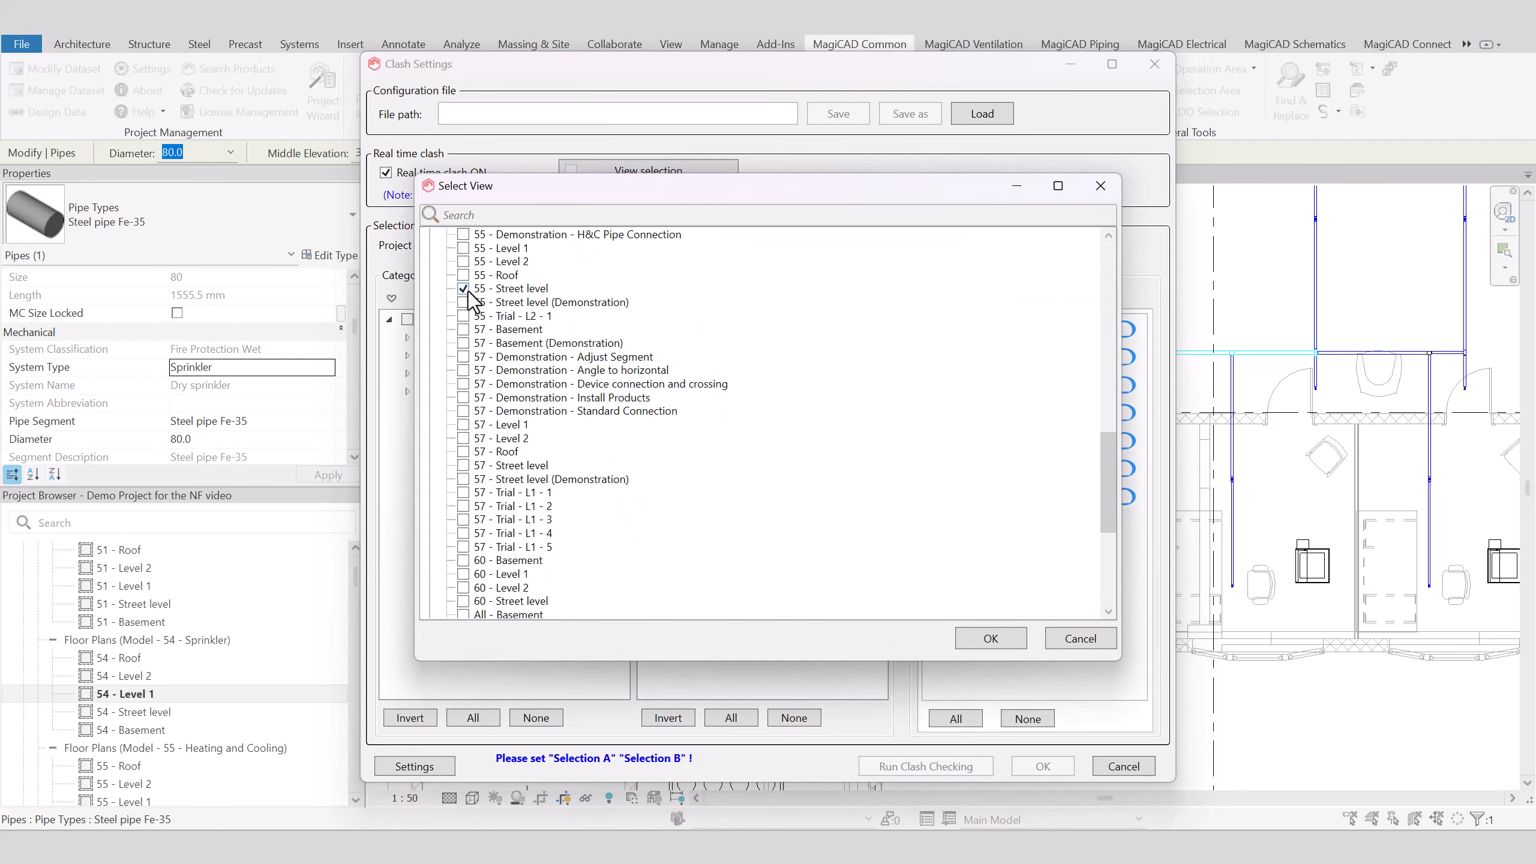
scroll(472, 411, "down", 4)
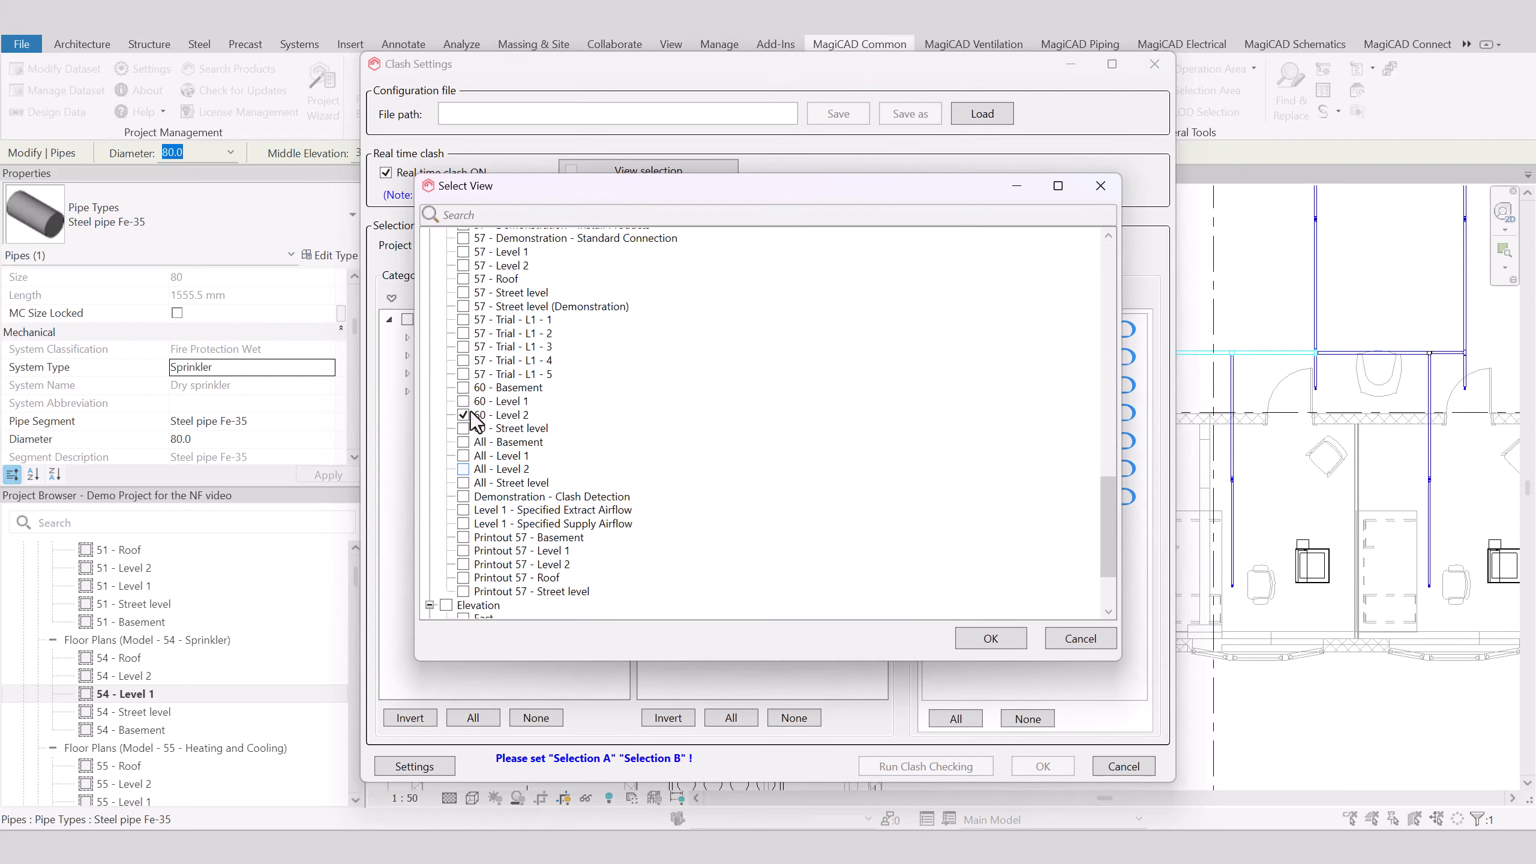
left_click(1015, 645)
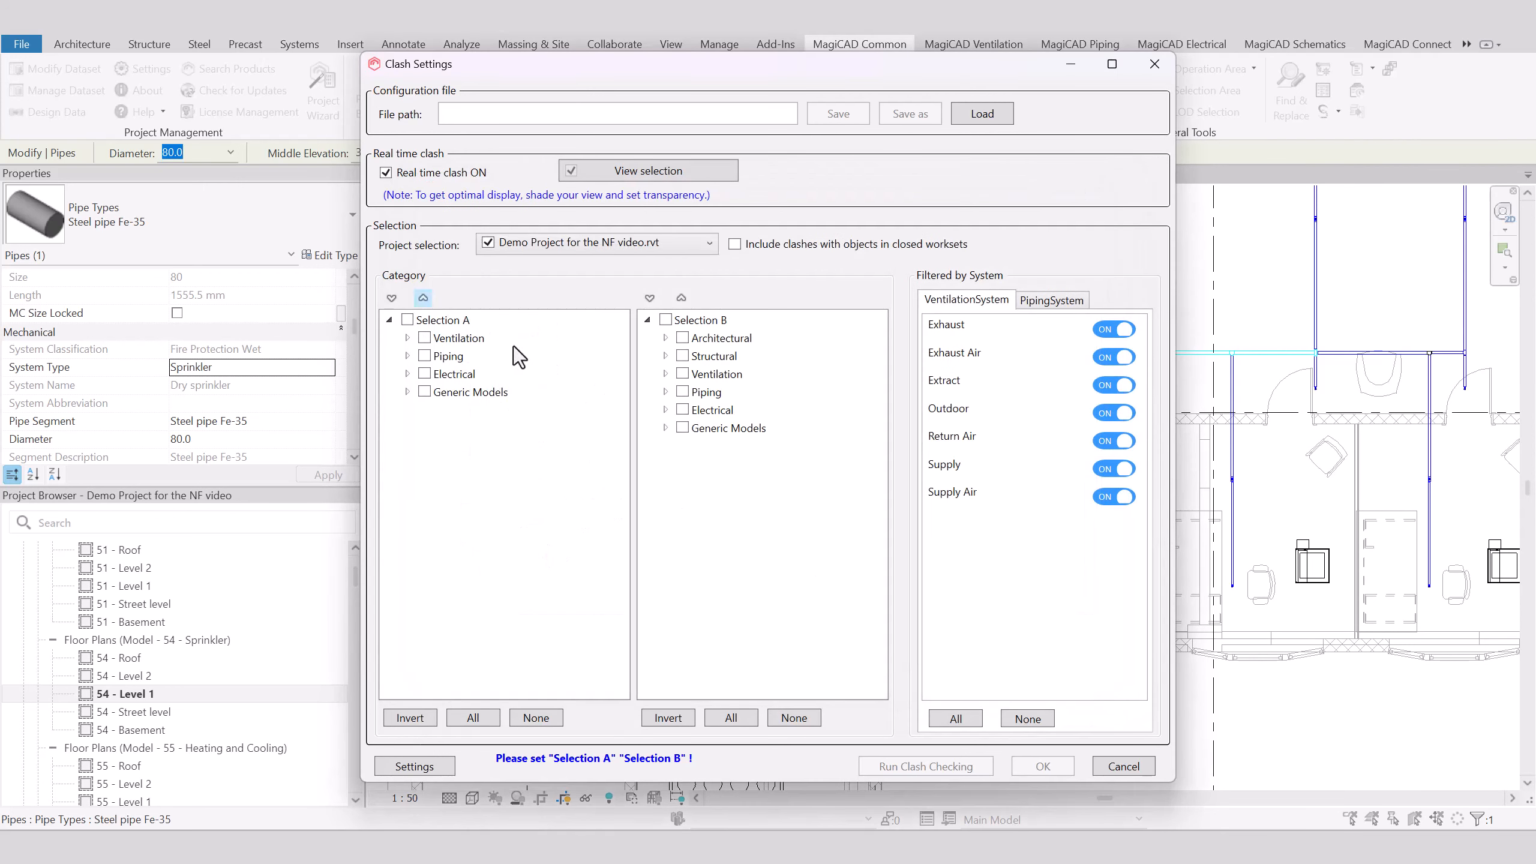
- Set Piping as Selection A and Ventilation as Selection B, and run the clash checking
left_click(424, 356)
left_click(682, 374)
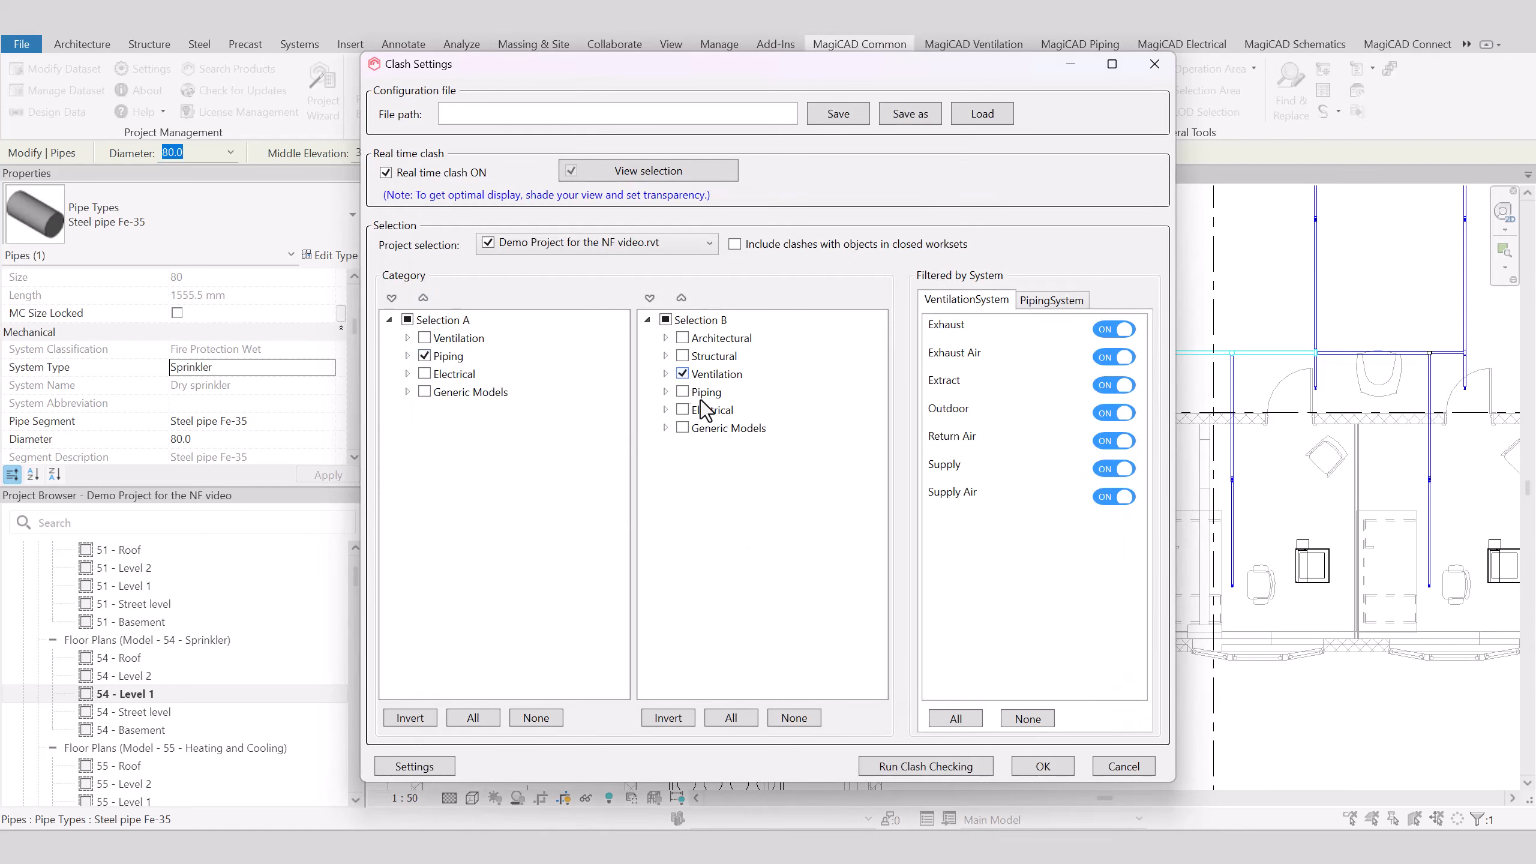
left_click(942, 769)
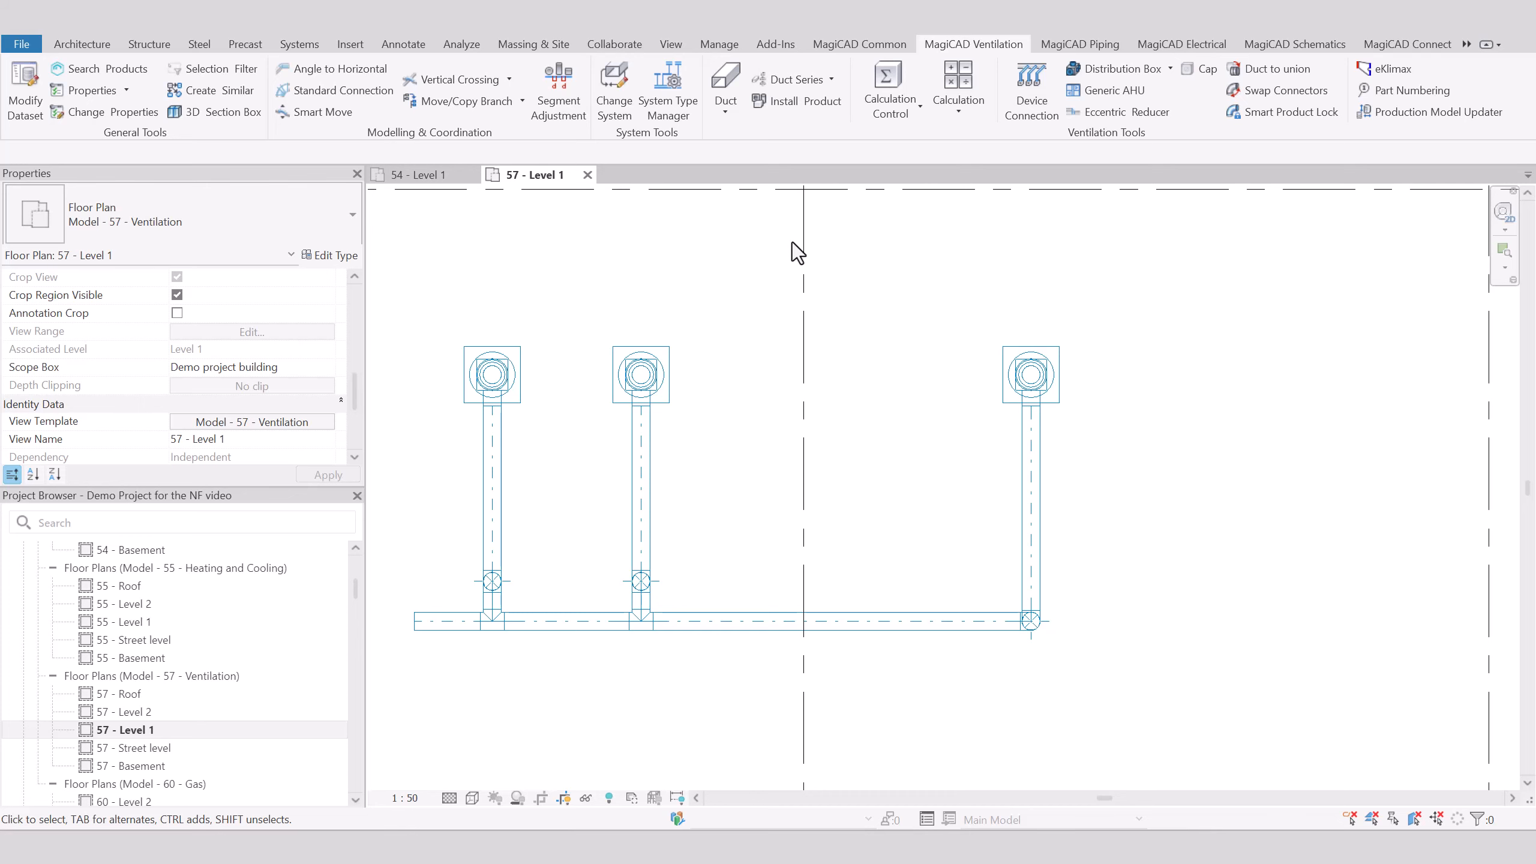
- Install the Hagab IRHA iris damper (FD02) in the horizontal supply duct near its end bend, using smart placement with Size Locked on
left_click(786, 108)
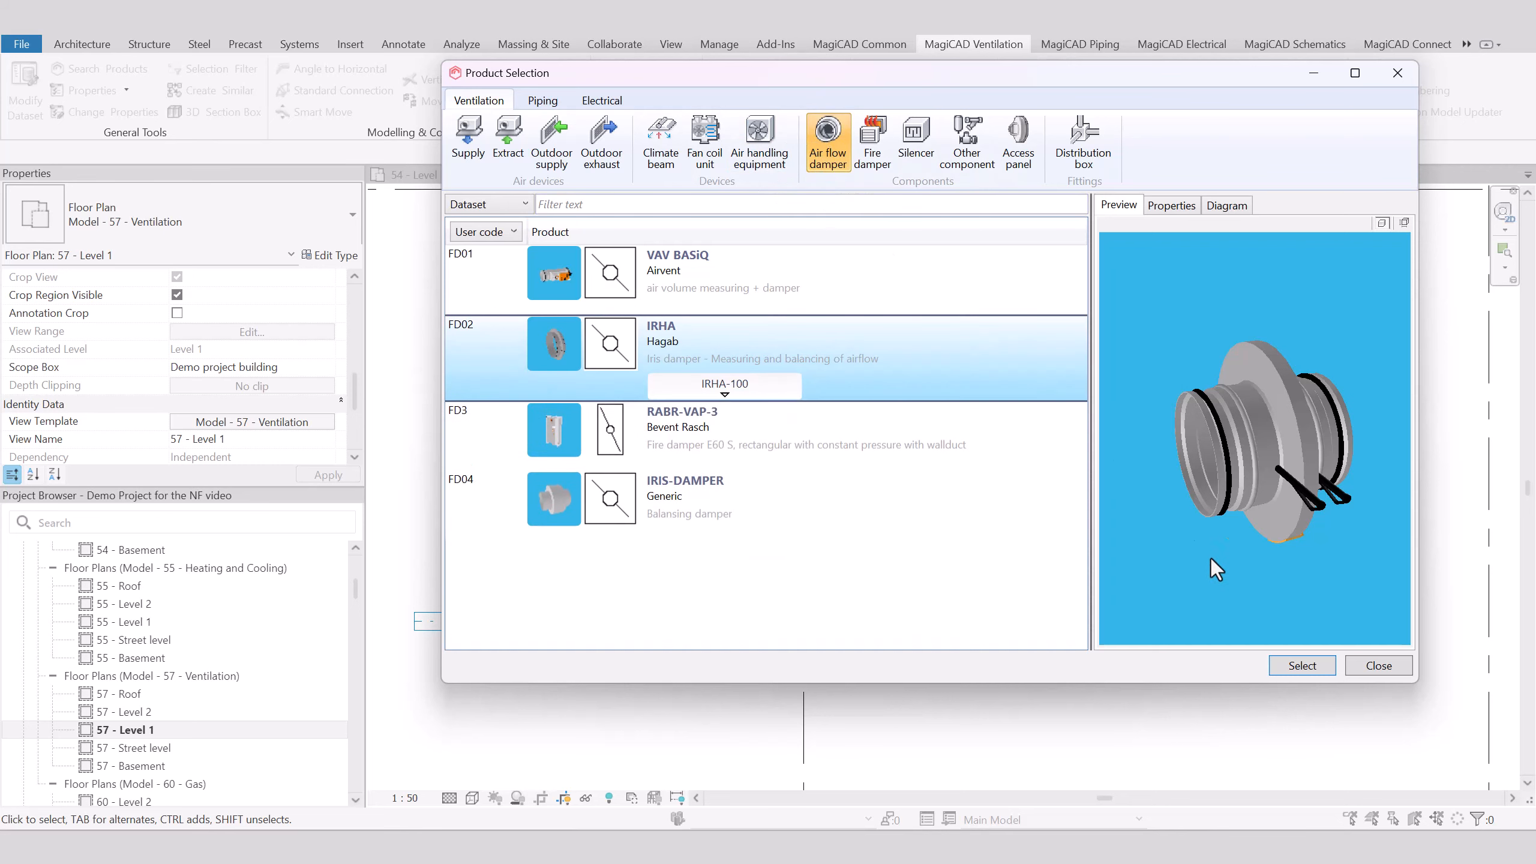
left_click(1302, 665)
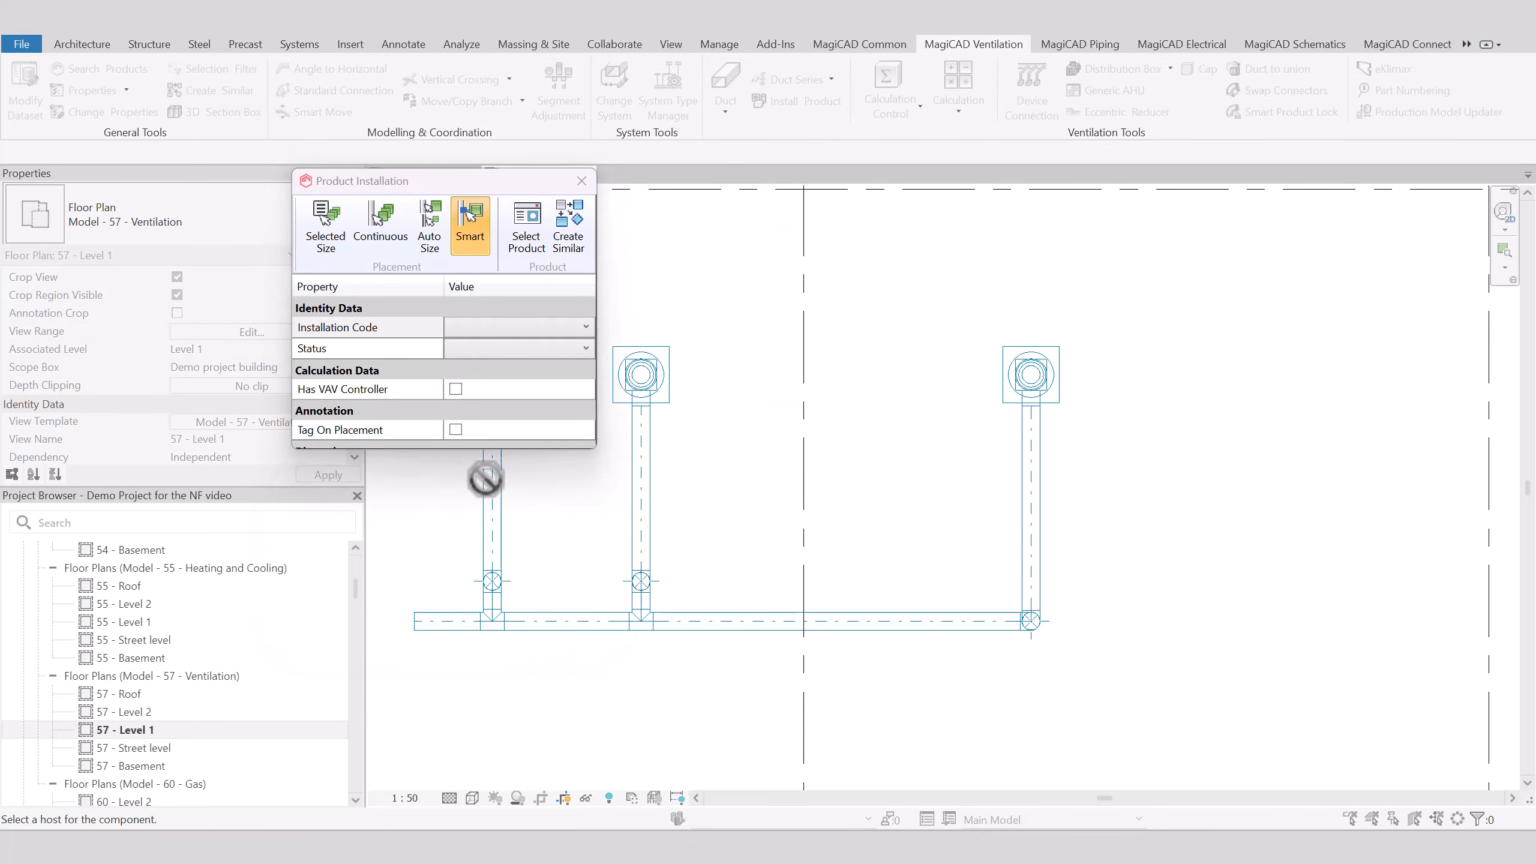
left_click(910, 626)
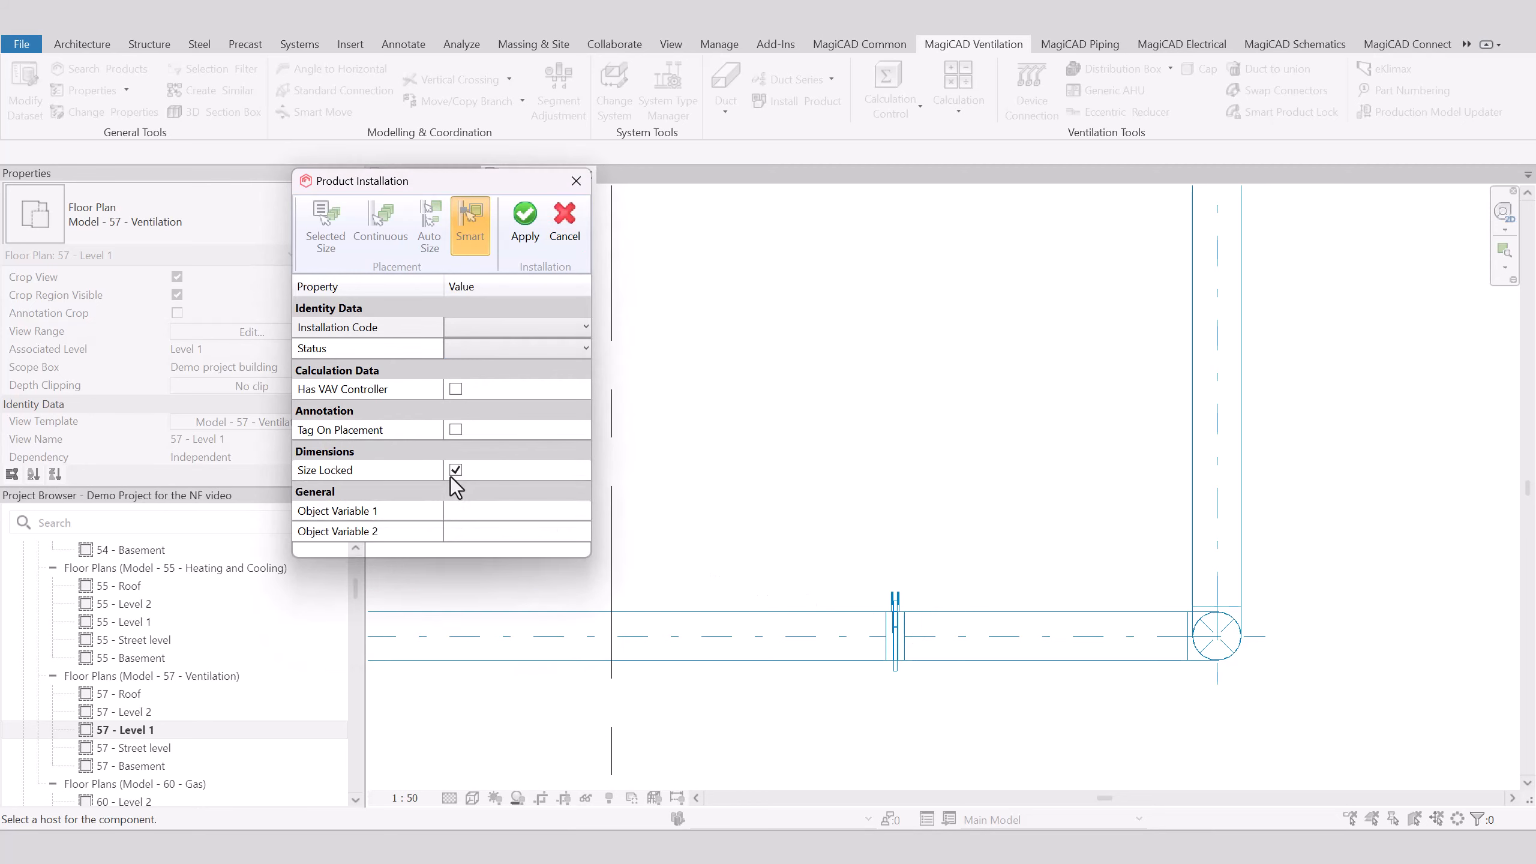
- Install a second IRHA damper in the same supply duct, nearer the middle branch, with Size Locked off
left_click(456, 471)
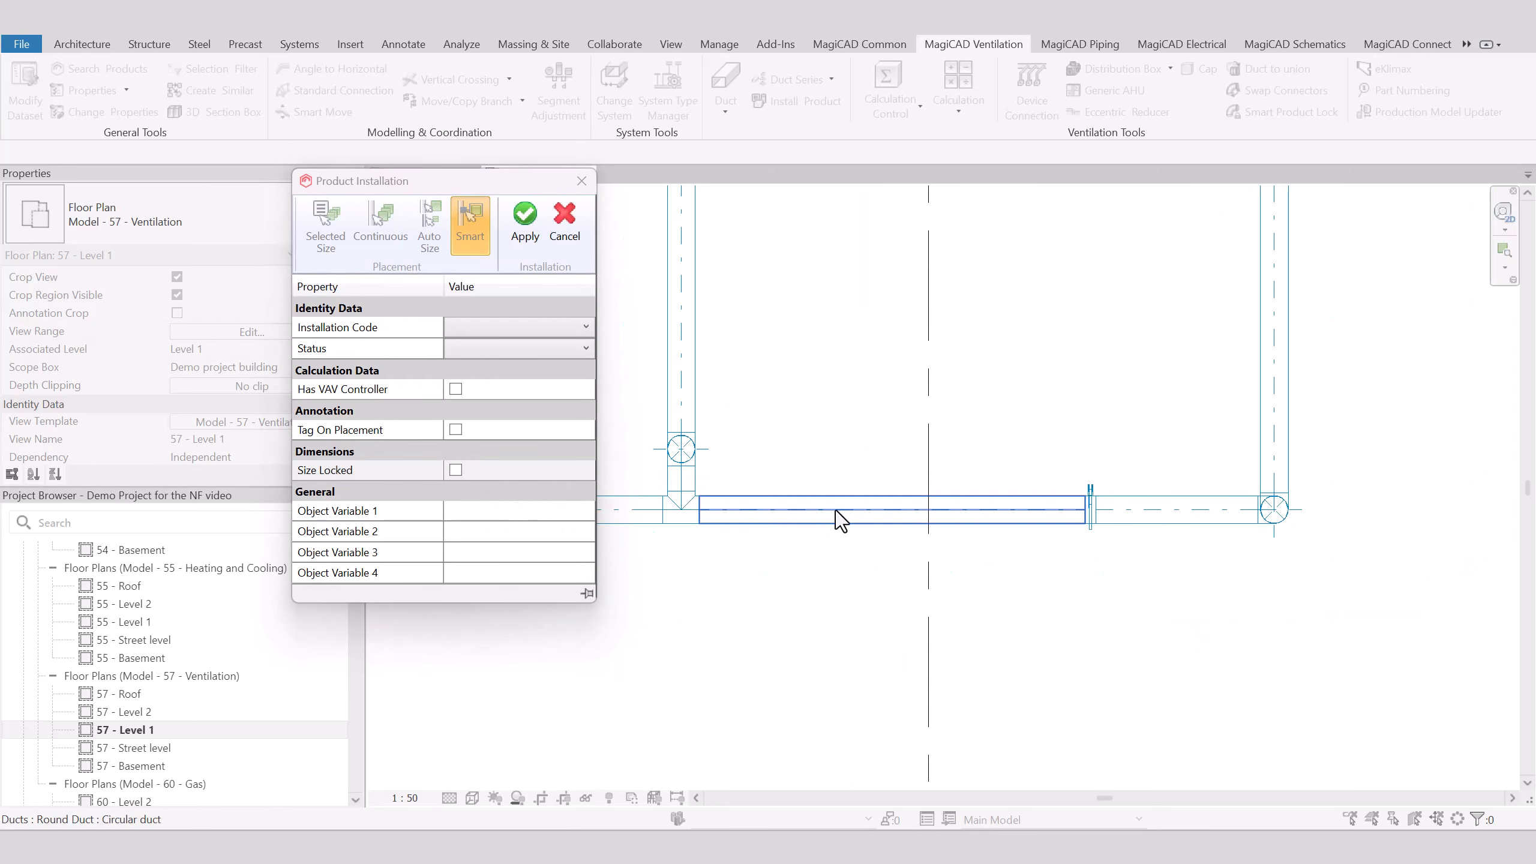
left_click(845, 516)
middle_click_drag(872, 526, 884, 651)
left_click(525, 225)
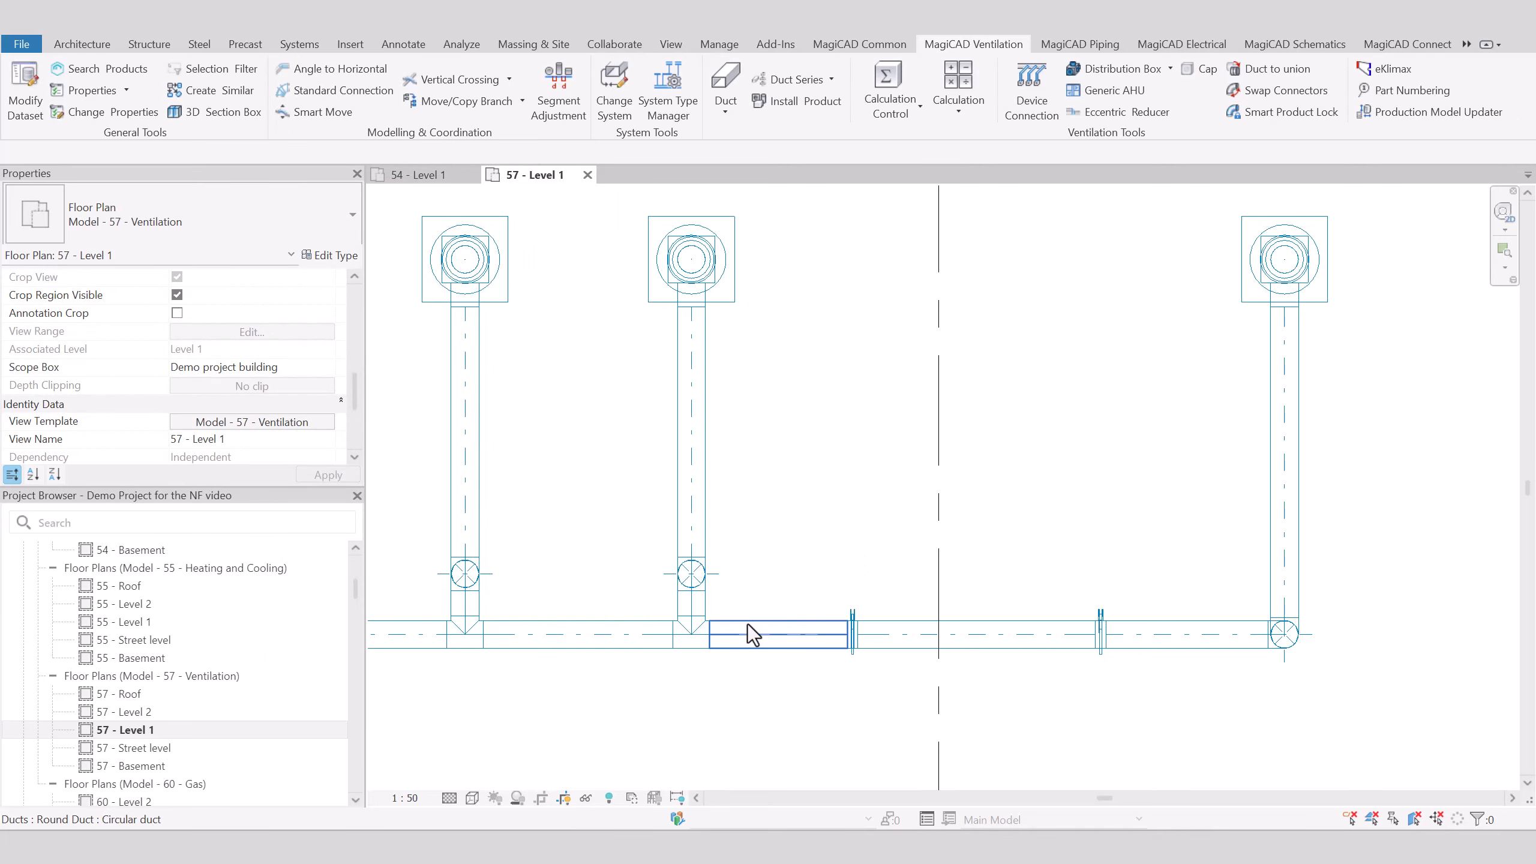
- Set the diameter of the three duct segments around the two dampers to 400
left_click(727, 637)
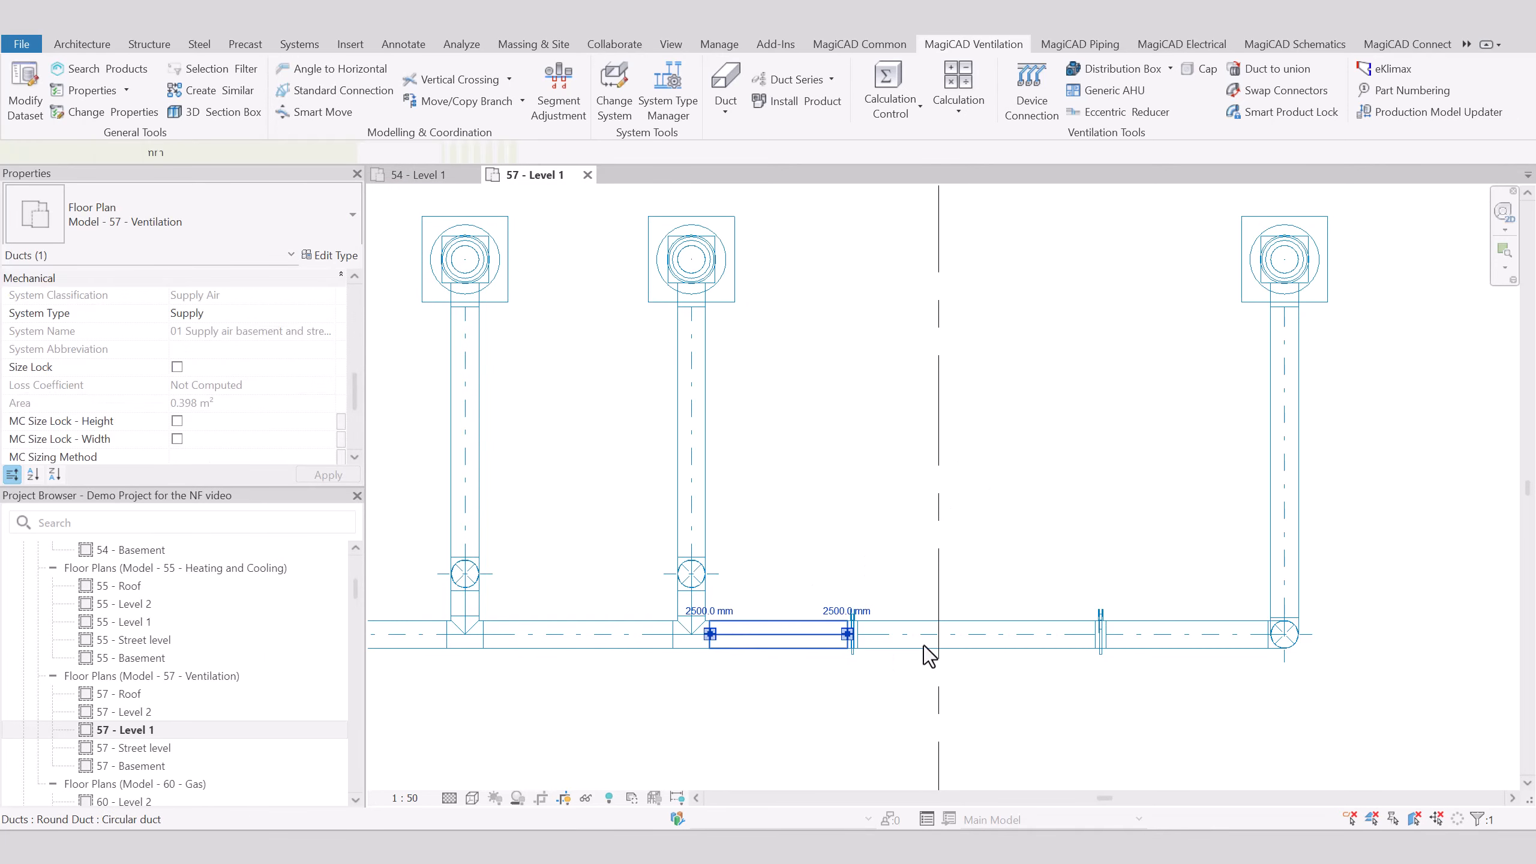
left_click(1185, 636, "ctrl")
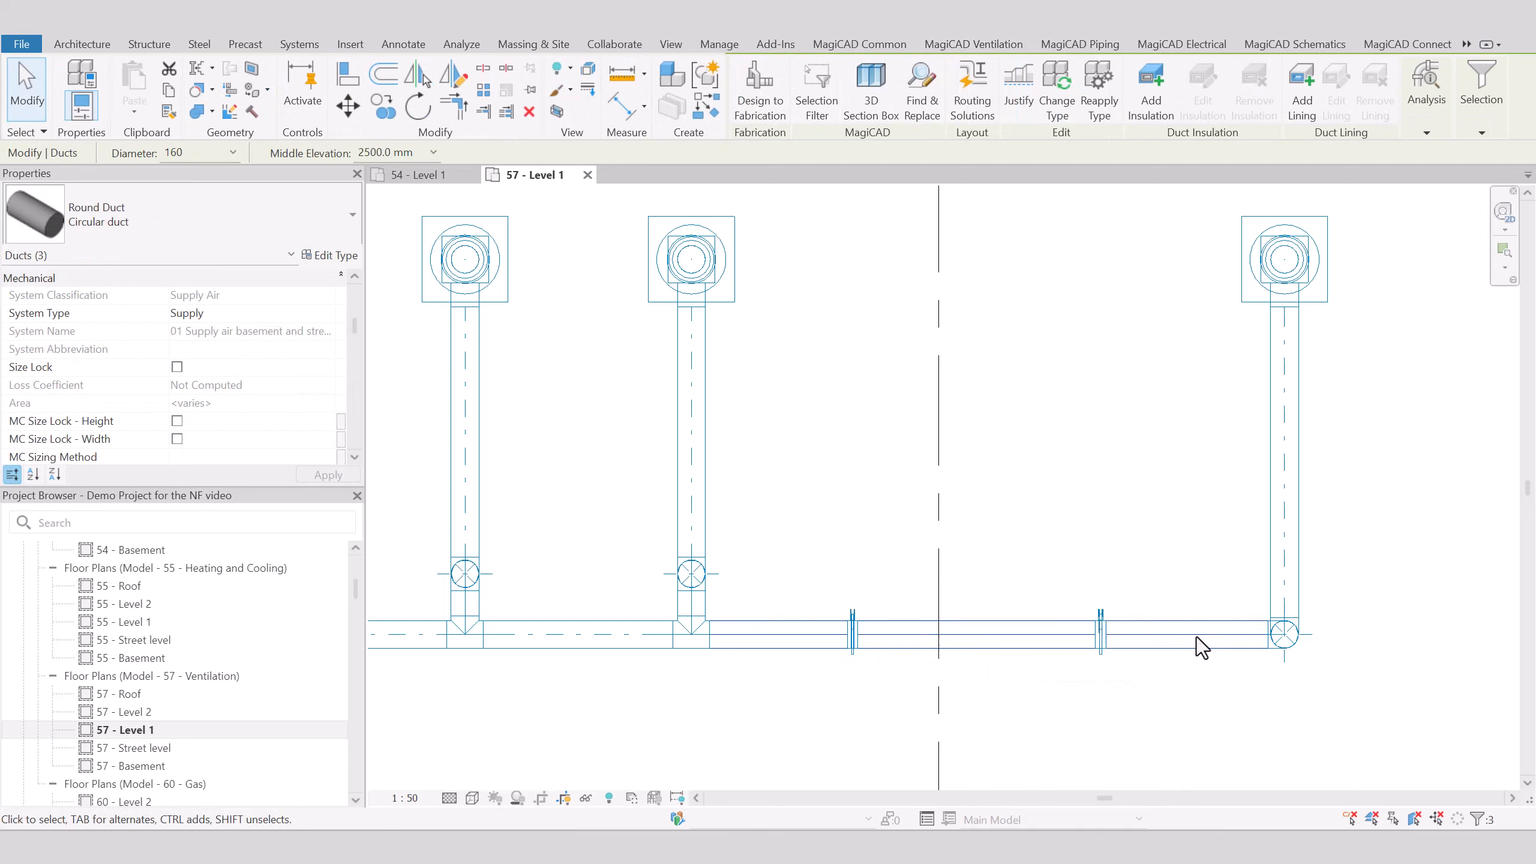
left_click(233, 153)
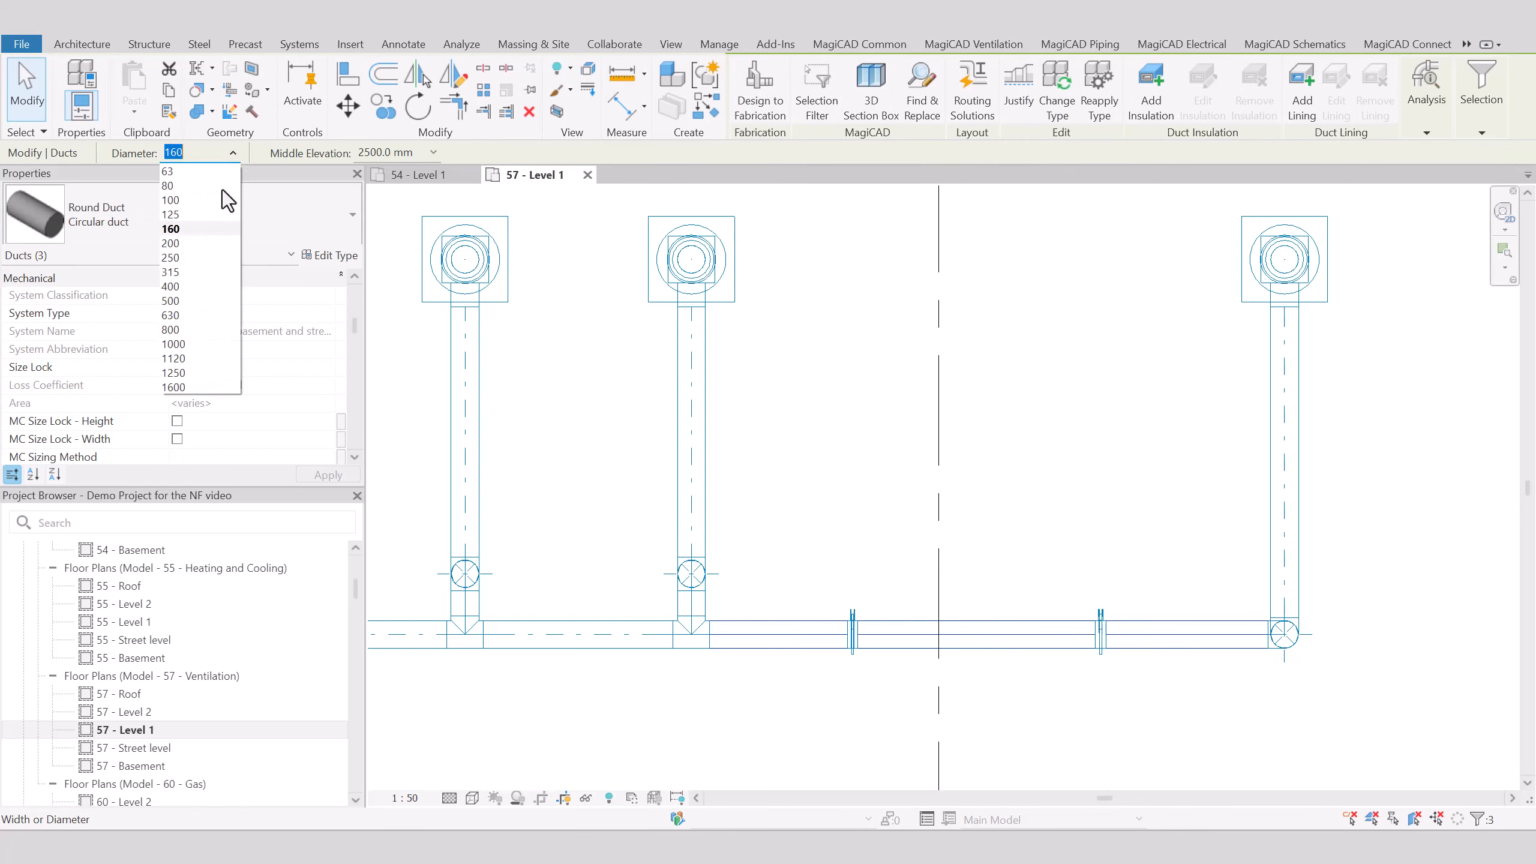
left_click(195, 287)
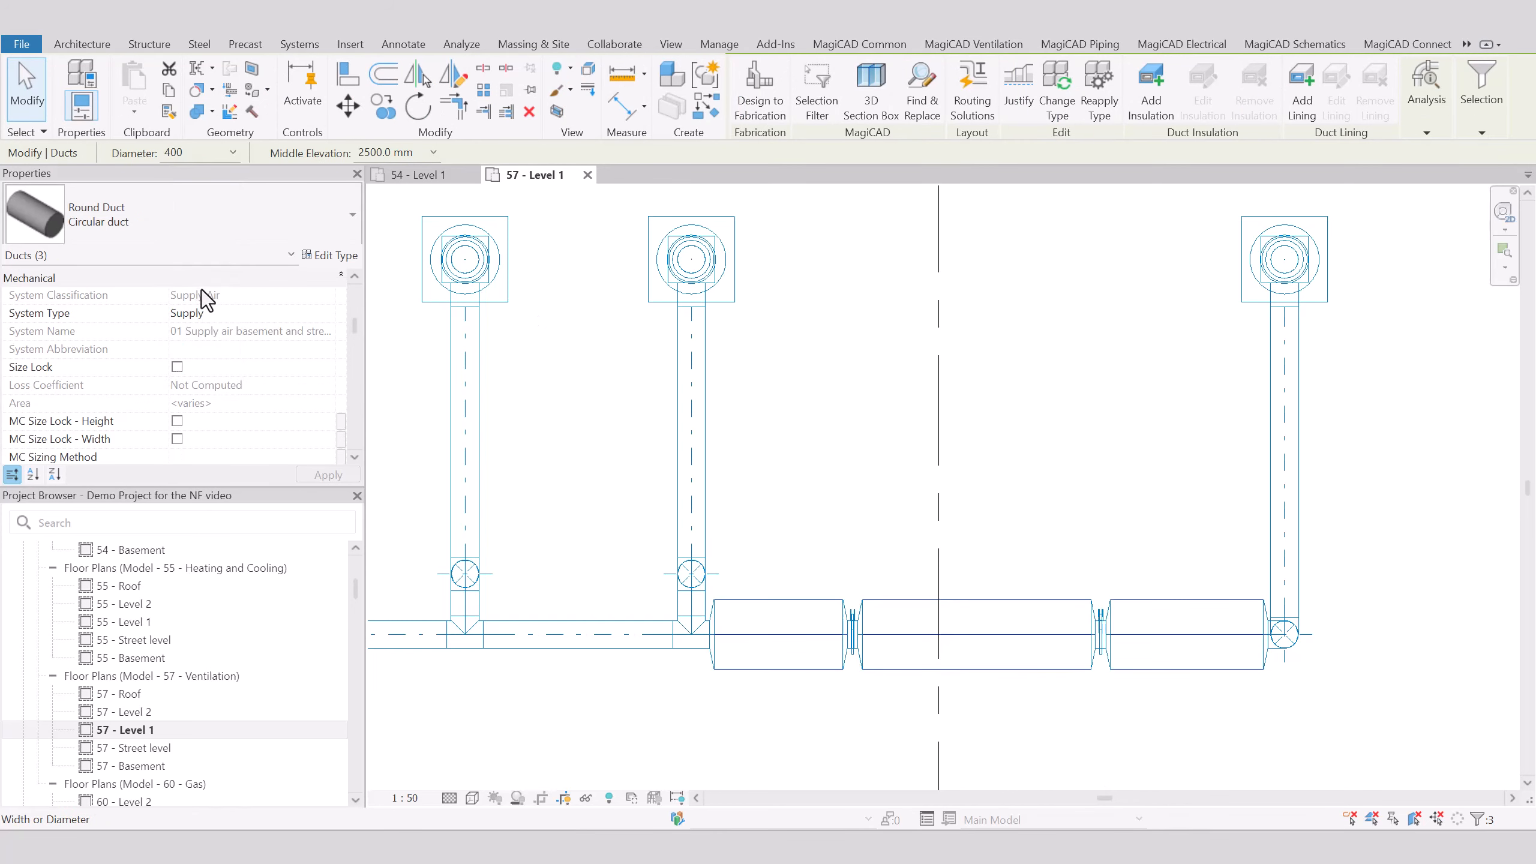
scroll(1109, 642, "down", 2)
key("Escape")
scroll(1109, 641, "up", 2)
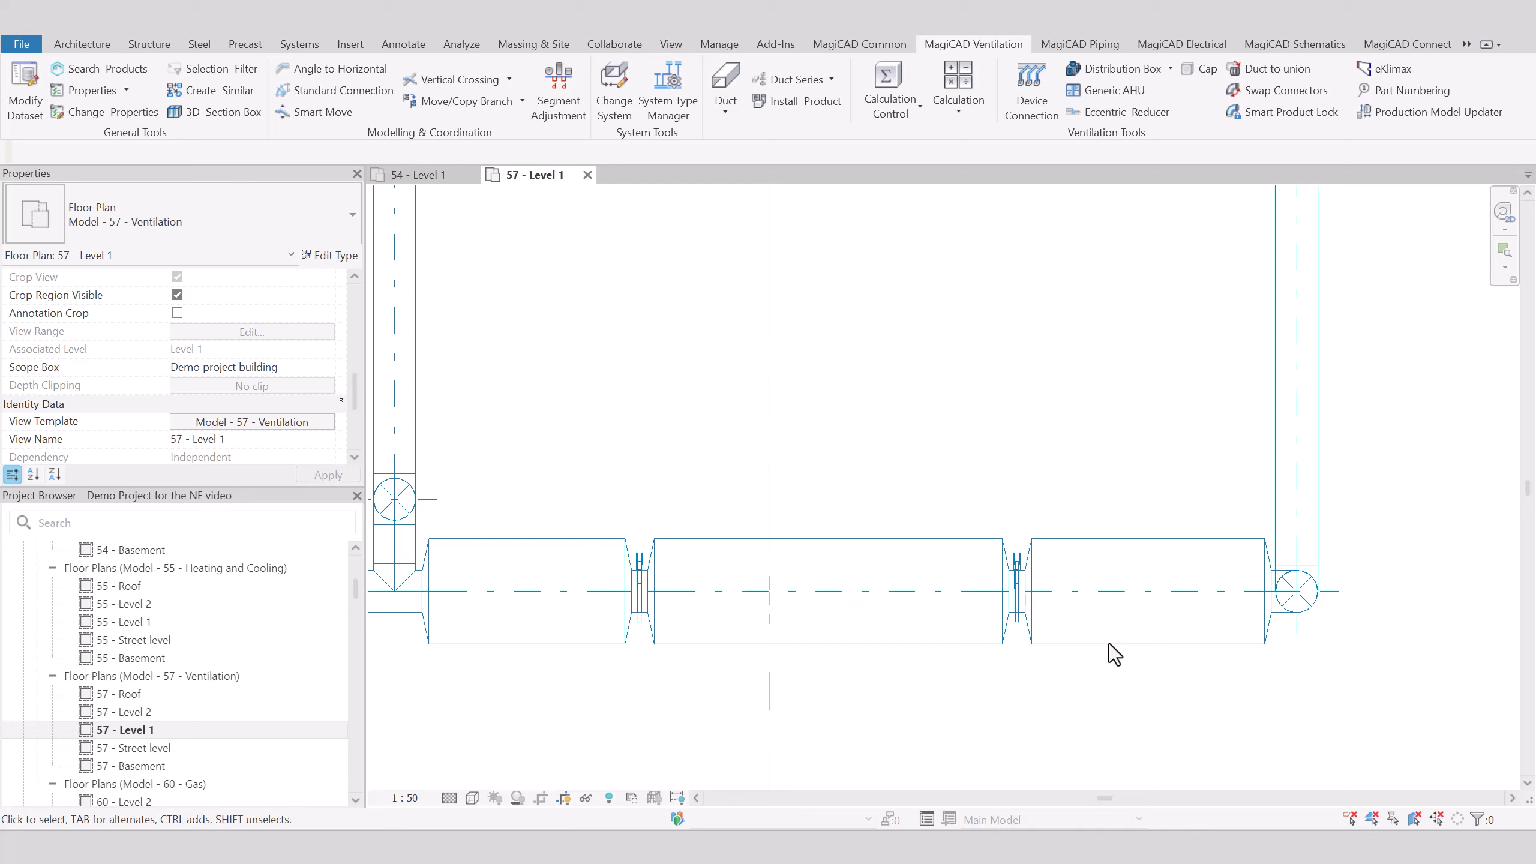
- Run Component Sizing with the Select elements range on the unlocked damper nearer the middle branch
left_click(962, 112)
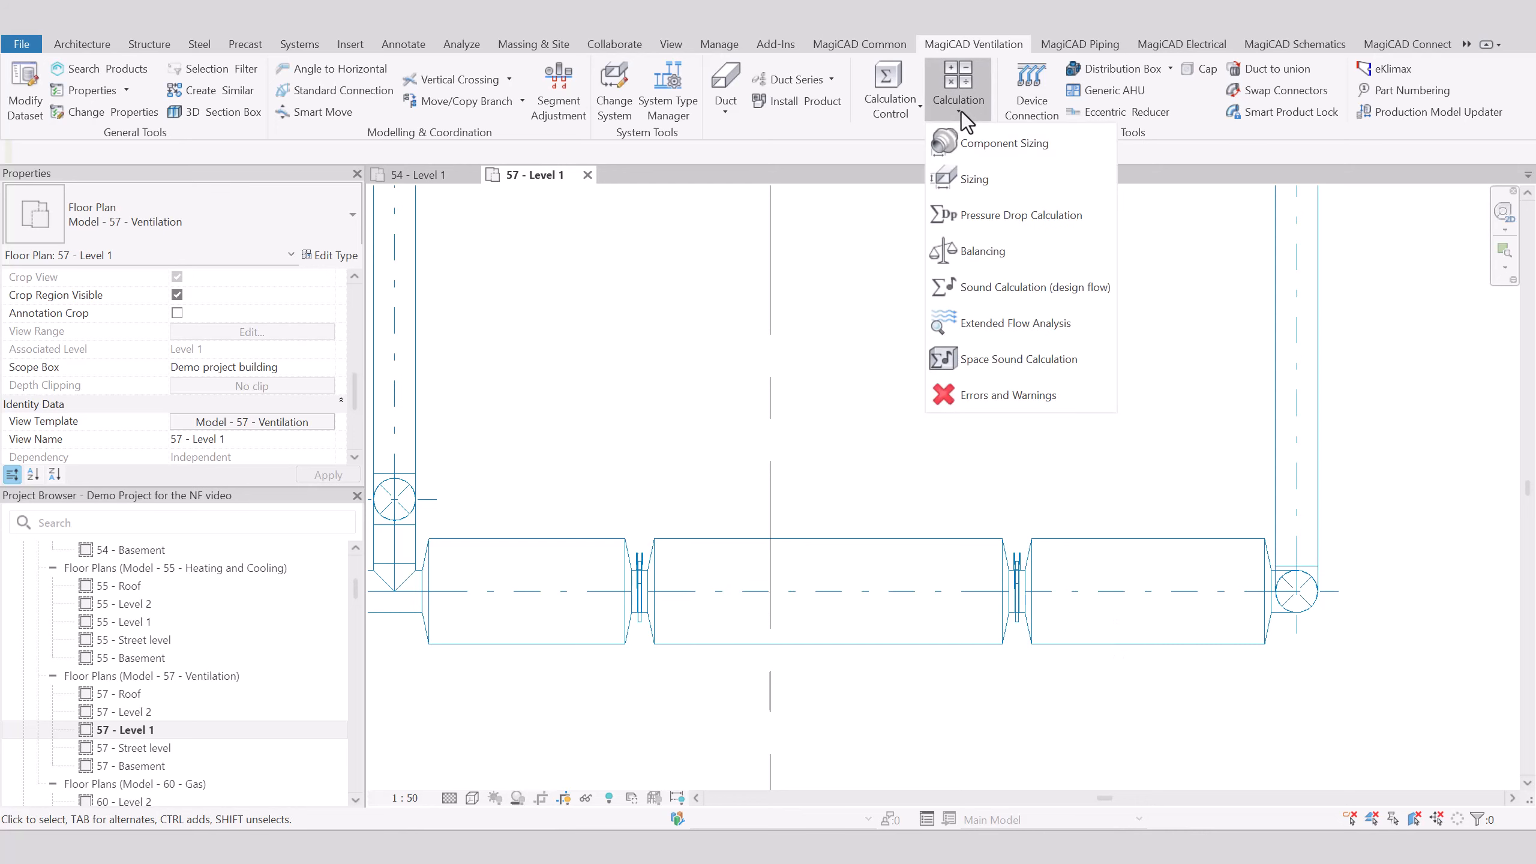
left_click(977, 148)
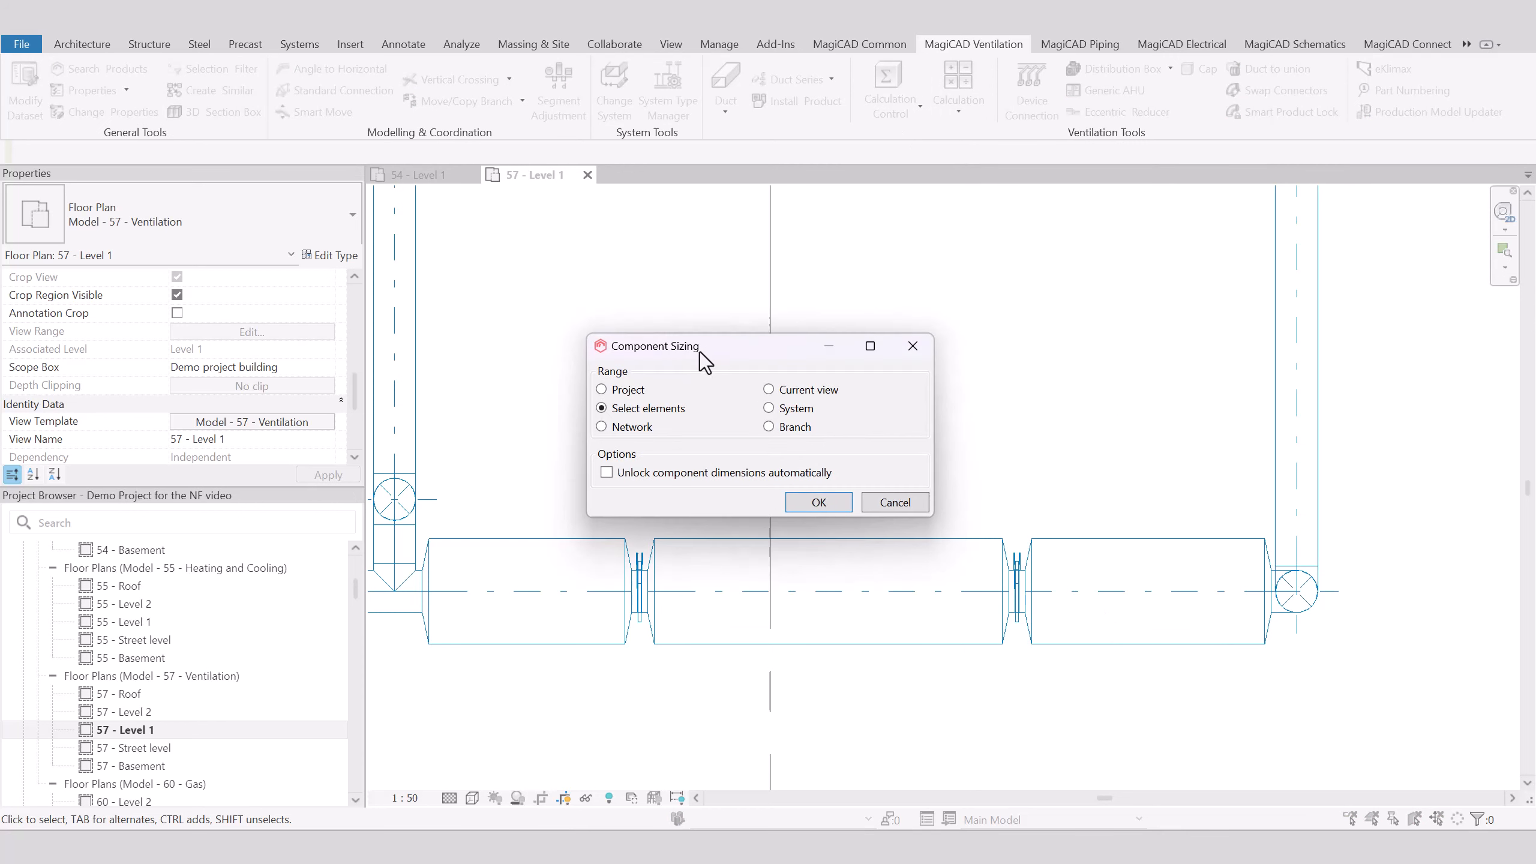
left_click_drag(700, 351, 880, 221)
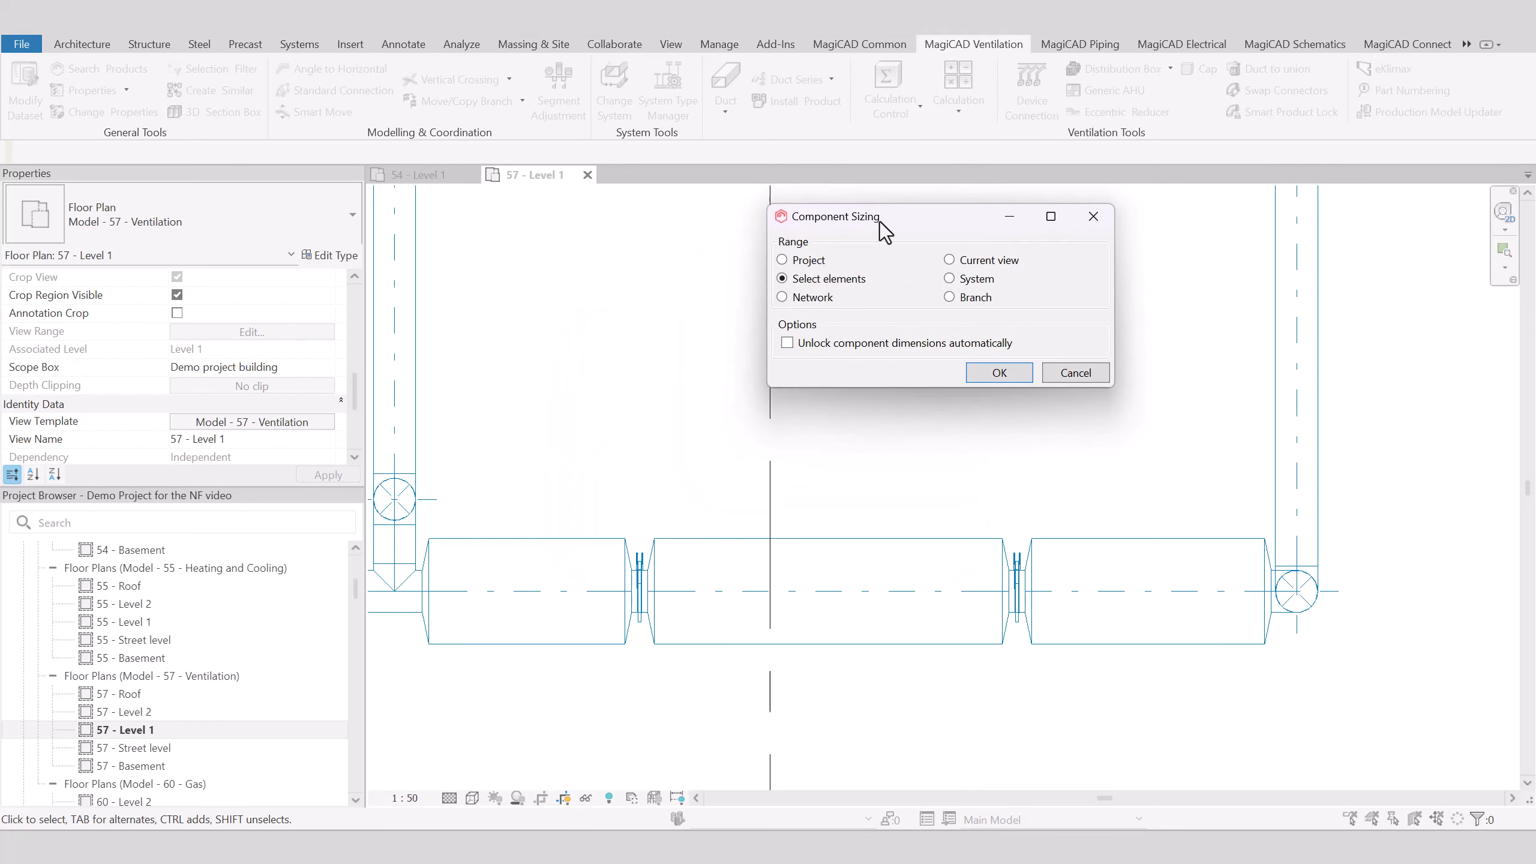
left_click(1011, 374)
scroll(599, 615, "up", 2)
left_click(692, 510)
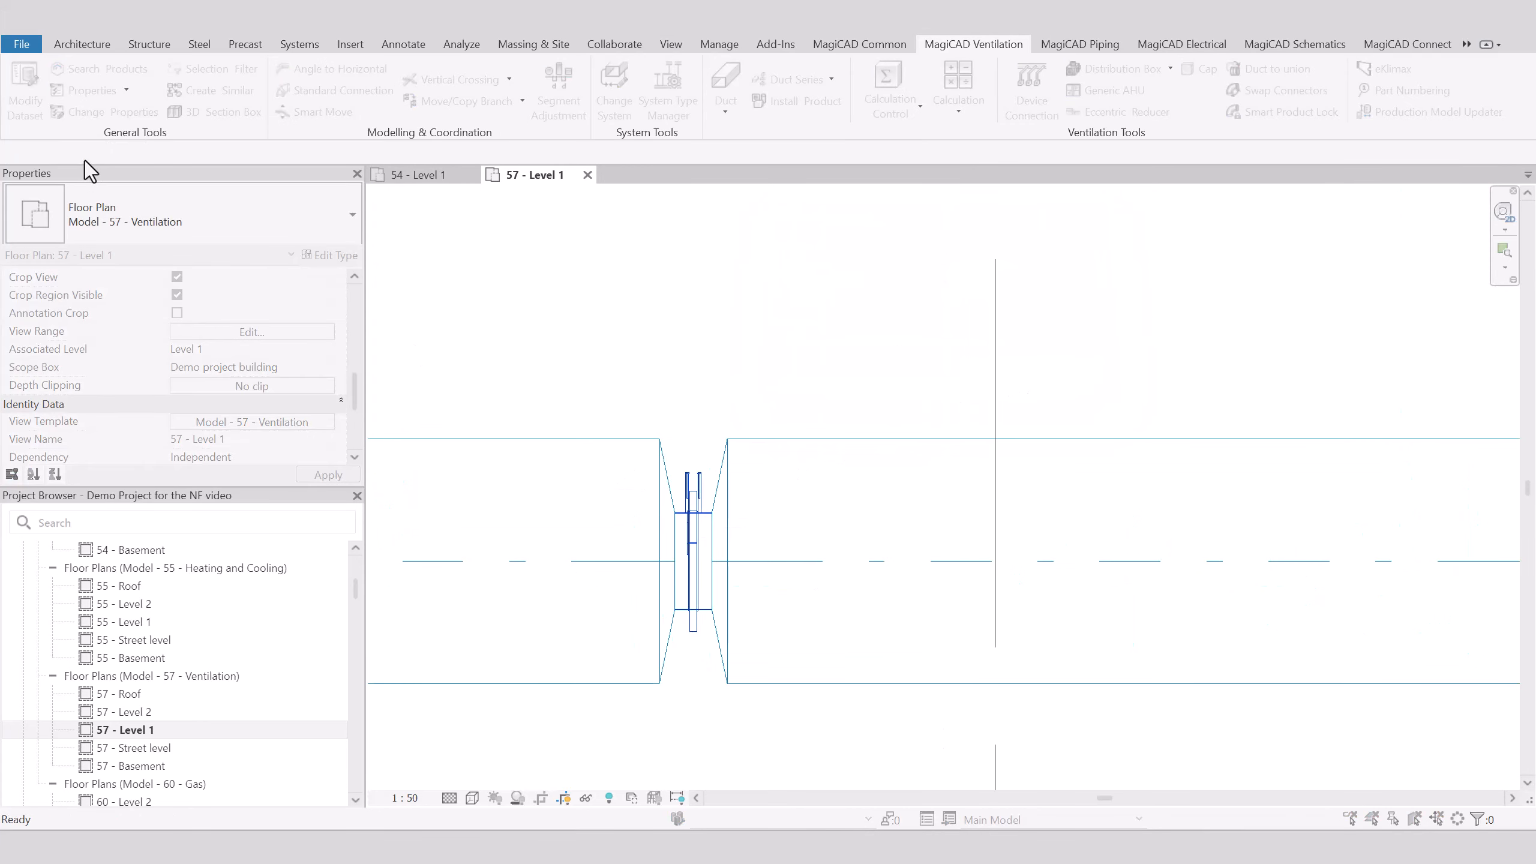
left_click(87, 155)
scroll(820, 597, "down", 3)
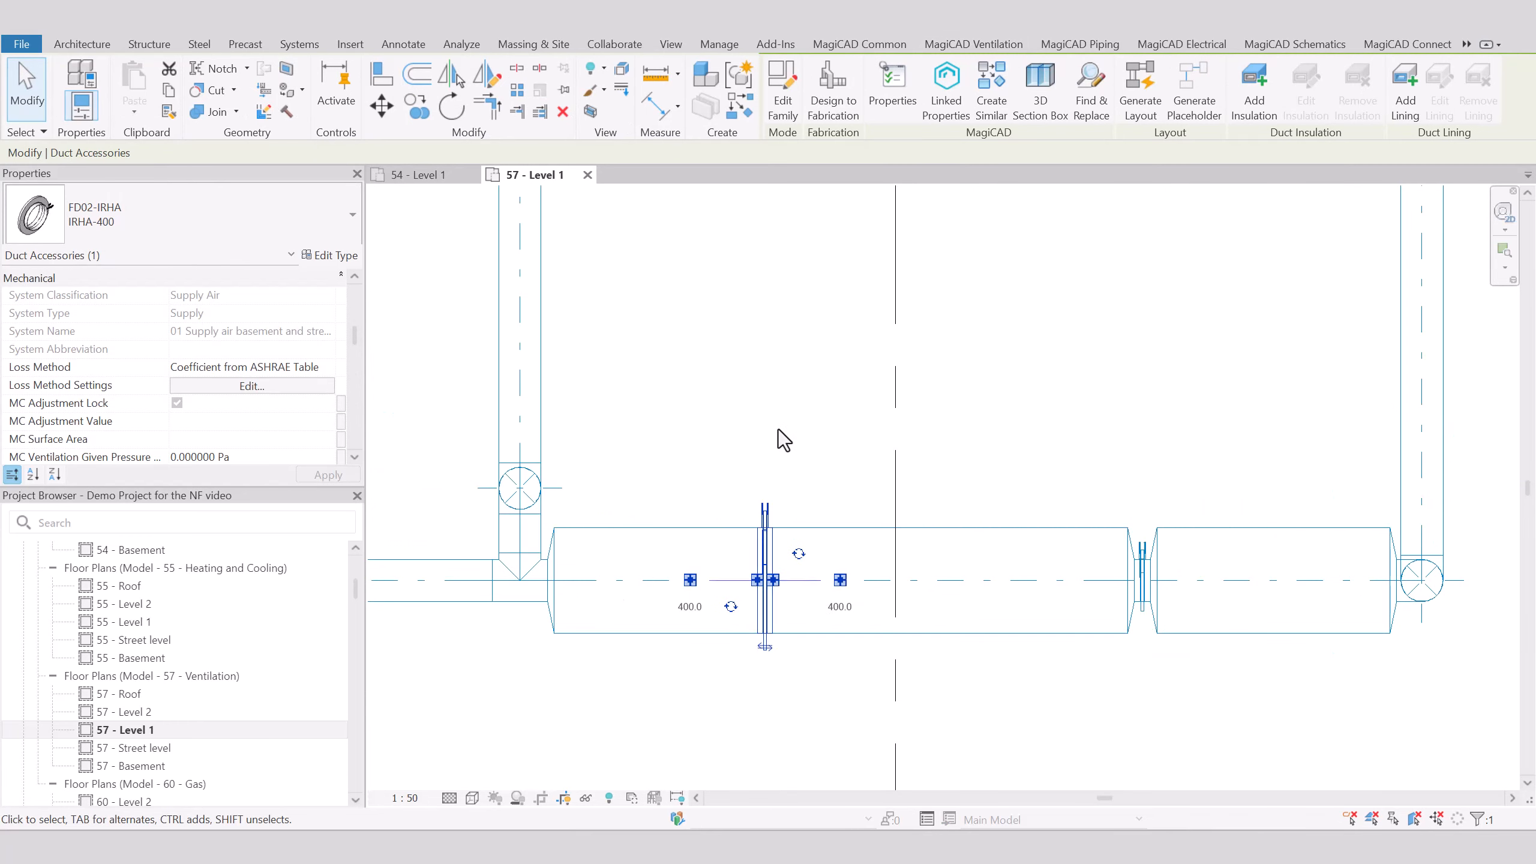
left_click(775, 419)
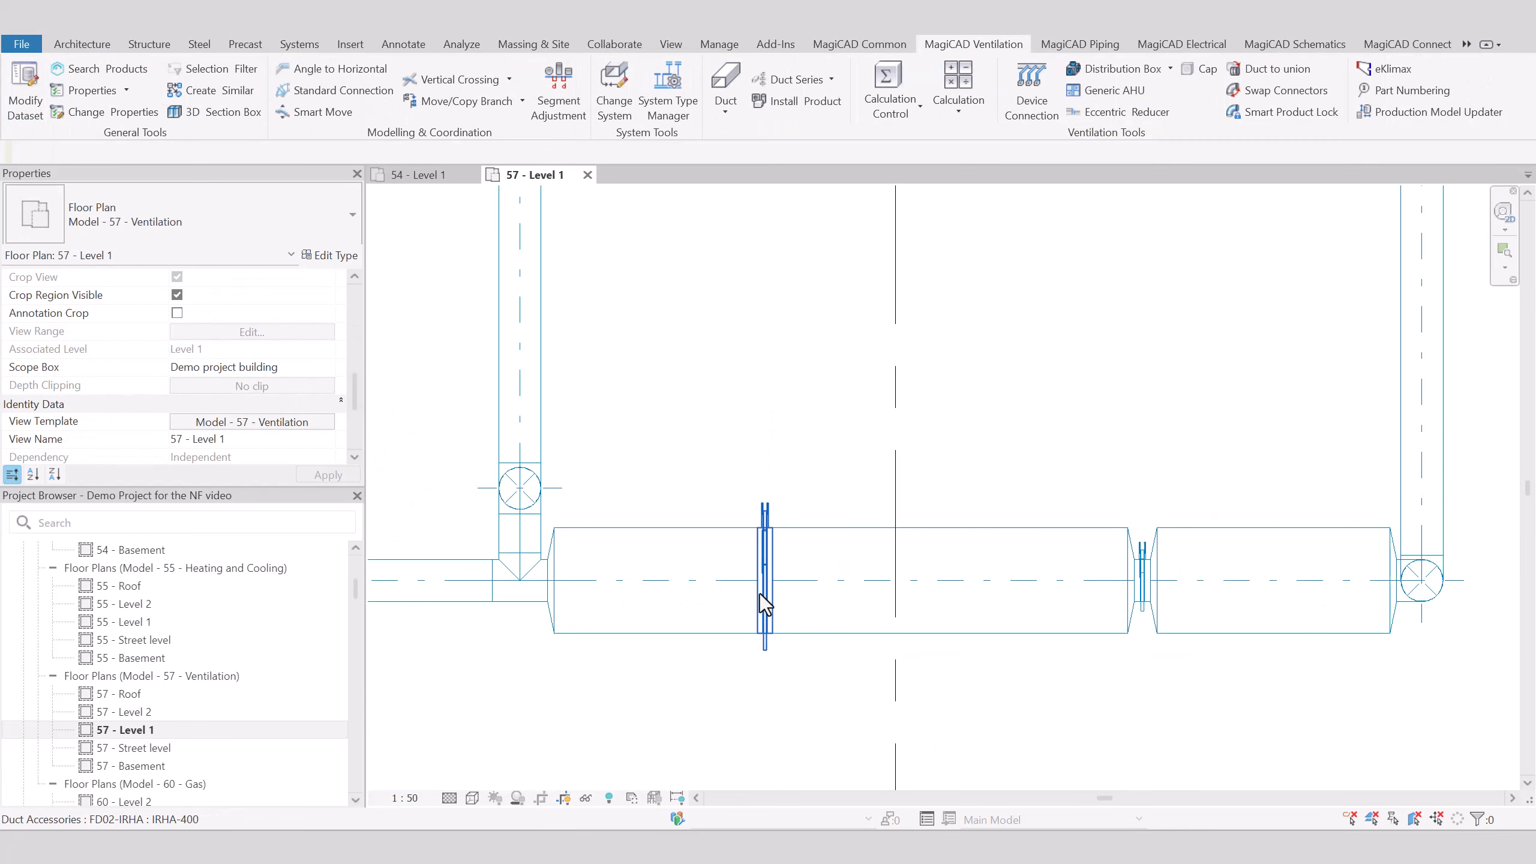
key("ctrl")
- Run Component Sizing on the size-locked damper nearer the end bend, with component dimensions unlocked automatically
scroll(879, 631, "down", 1)
middle_click_drag(879, 631, 651, 615)
left_click(968, 102)
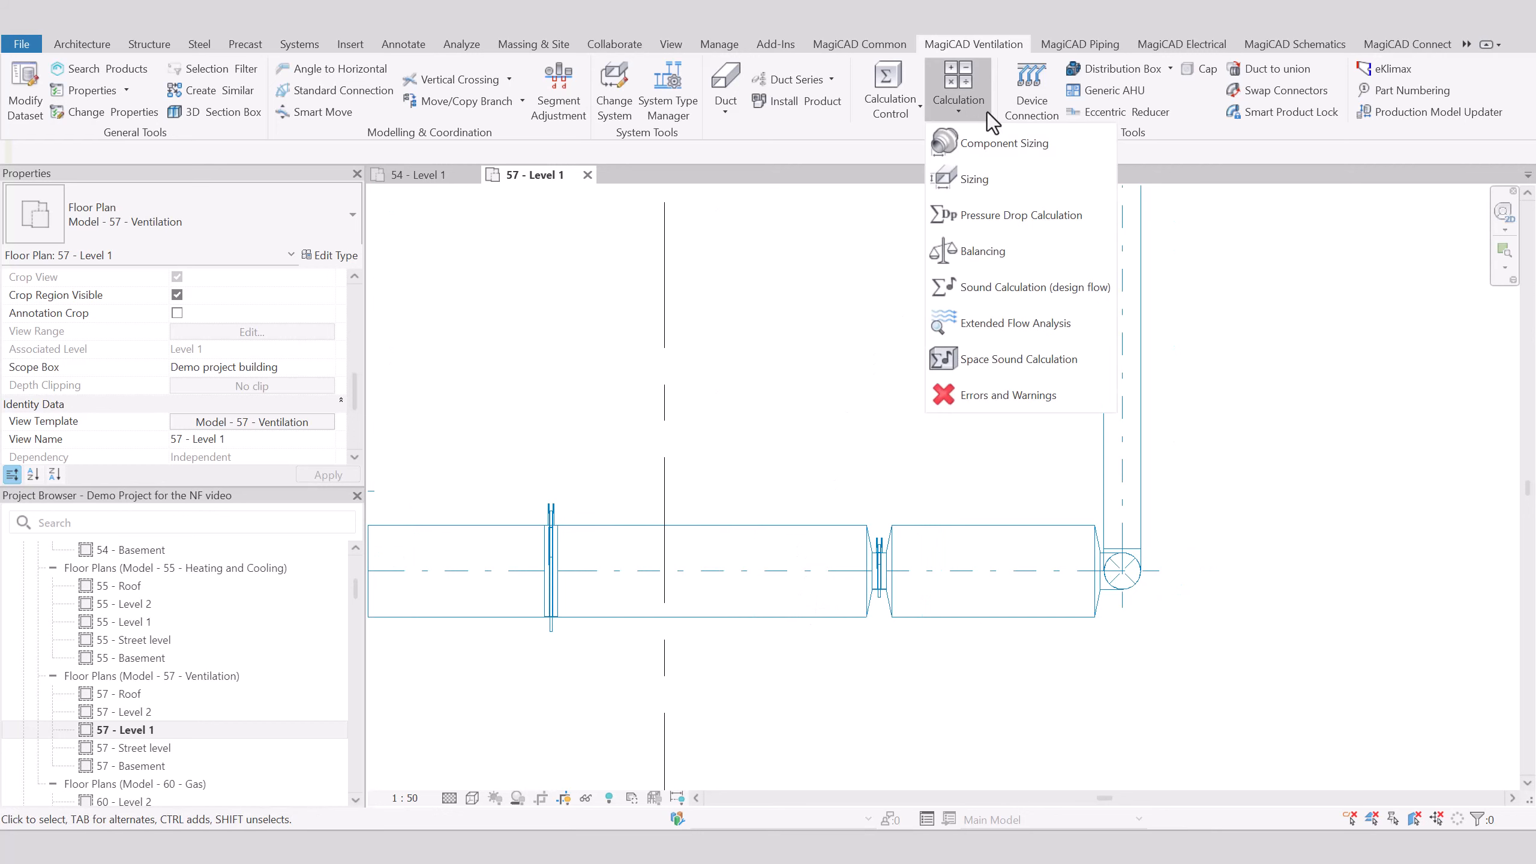
key("ctrl")
left_click(1031, 151)
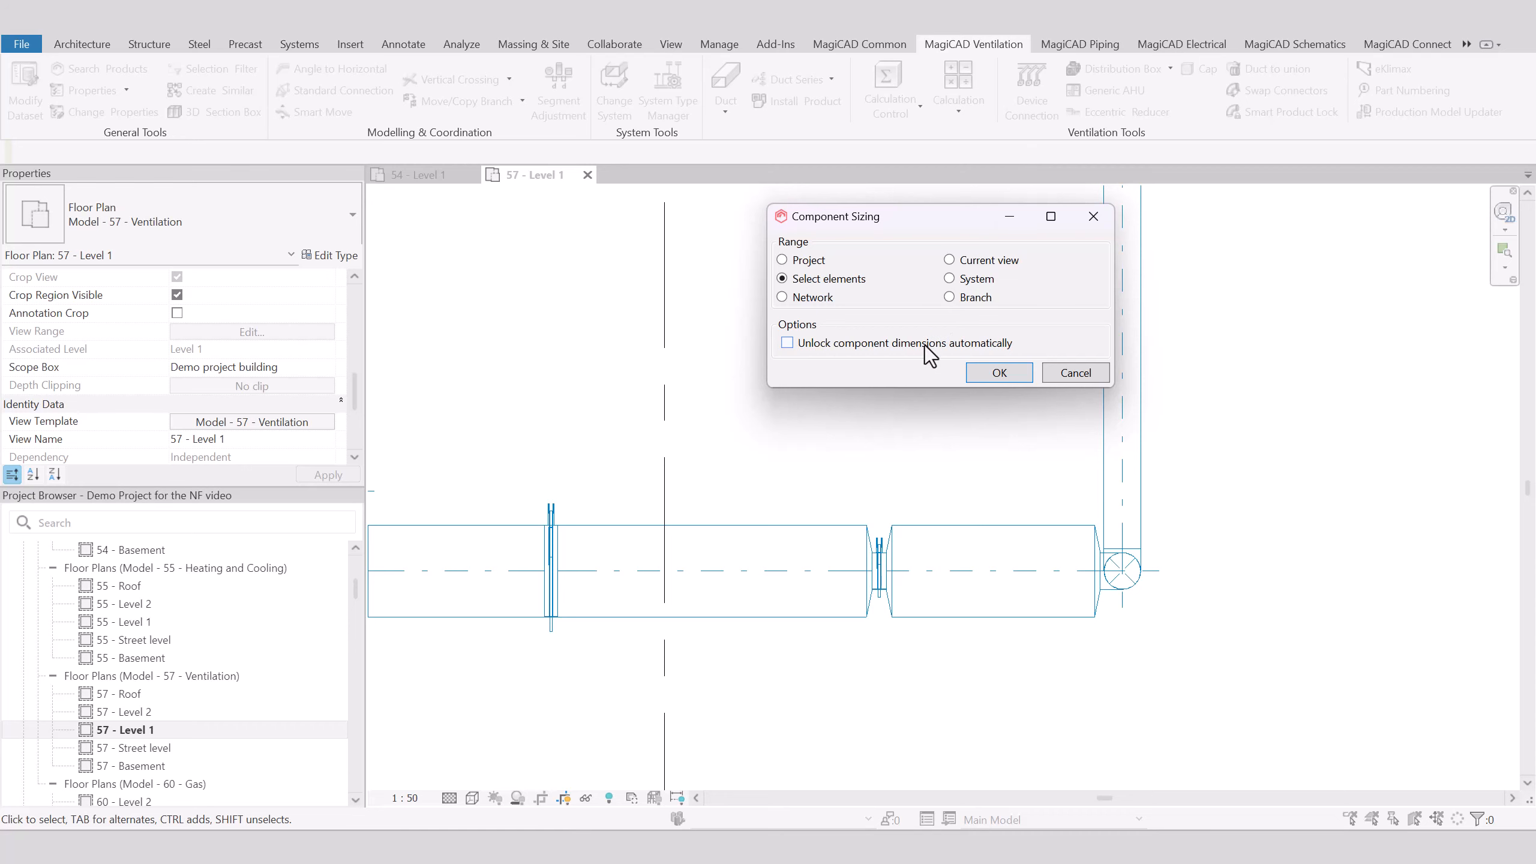
left_click(1028, 380)
scroll(931, 484, "up", 5)
left_click(828, 587)
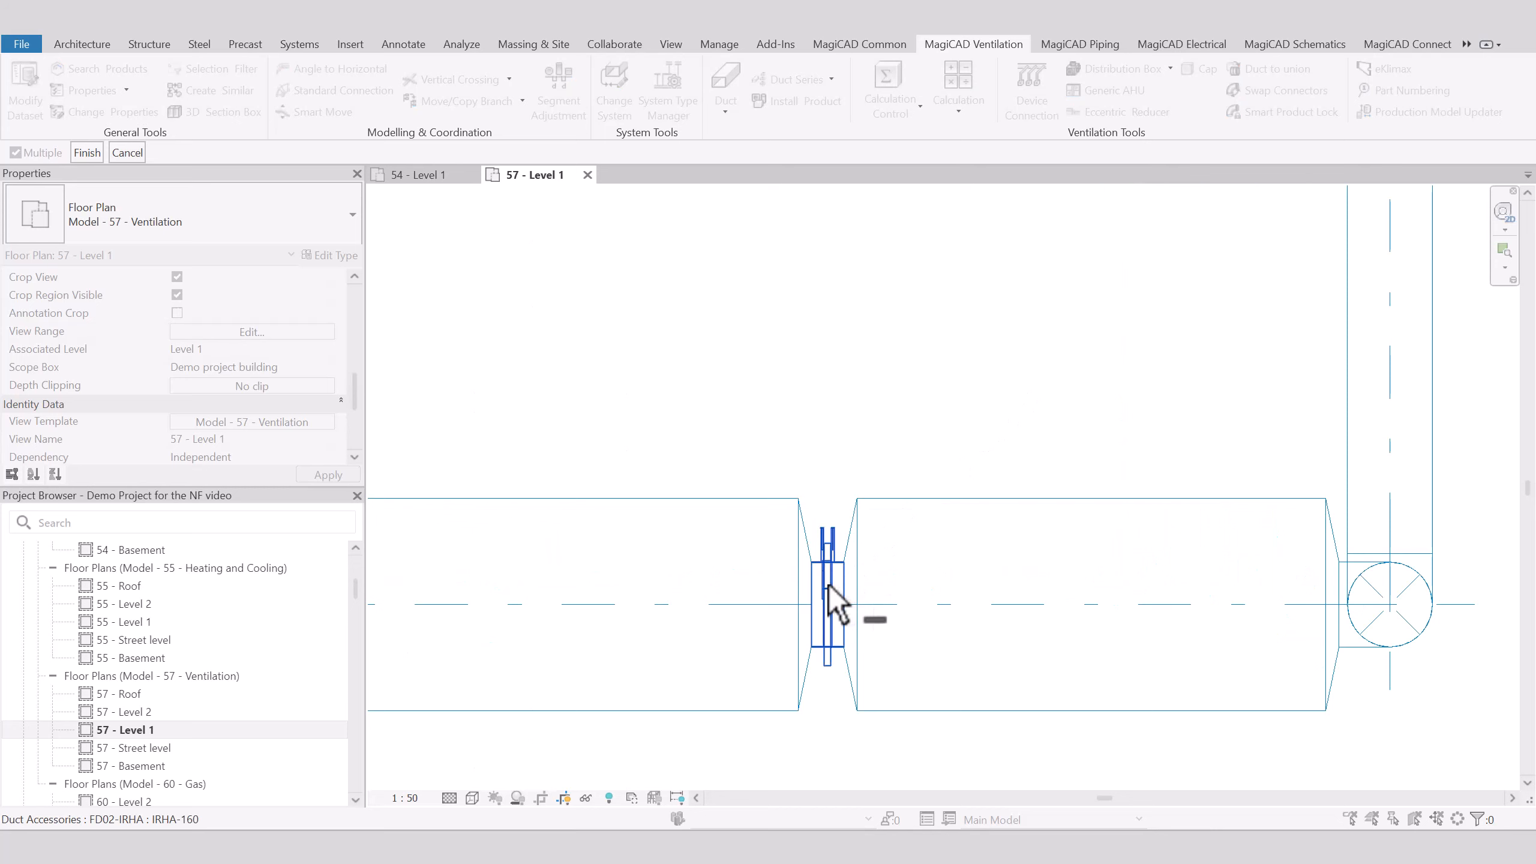
left_click(84, 152)
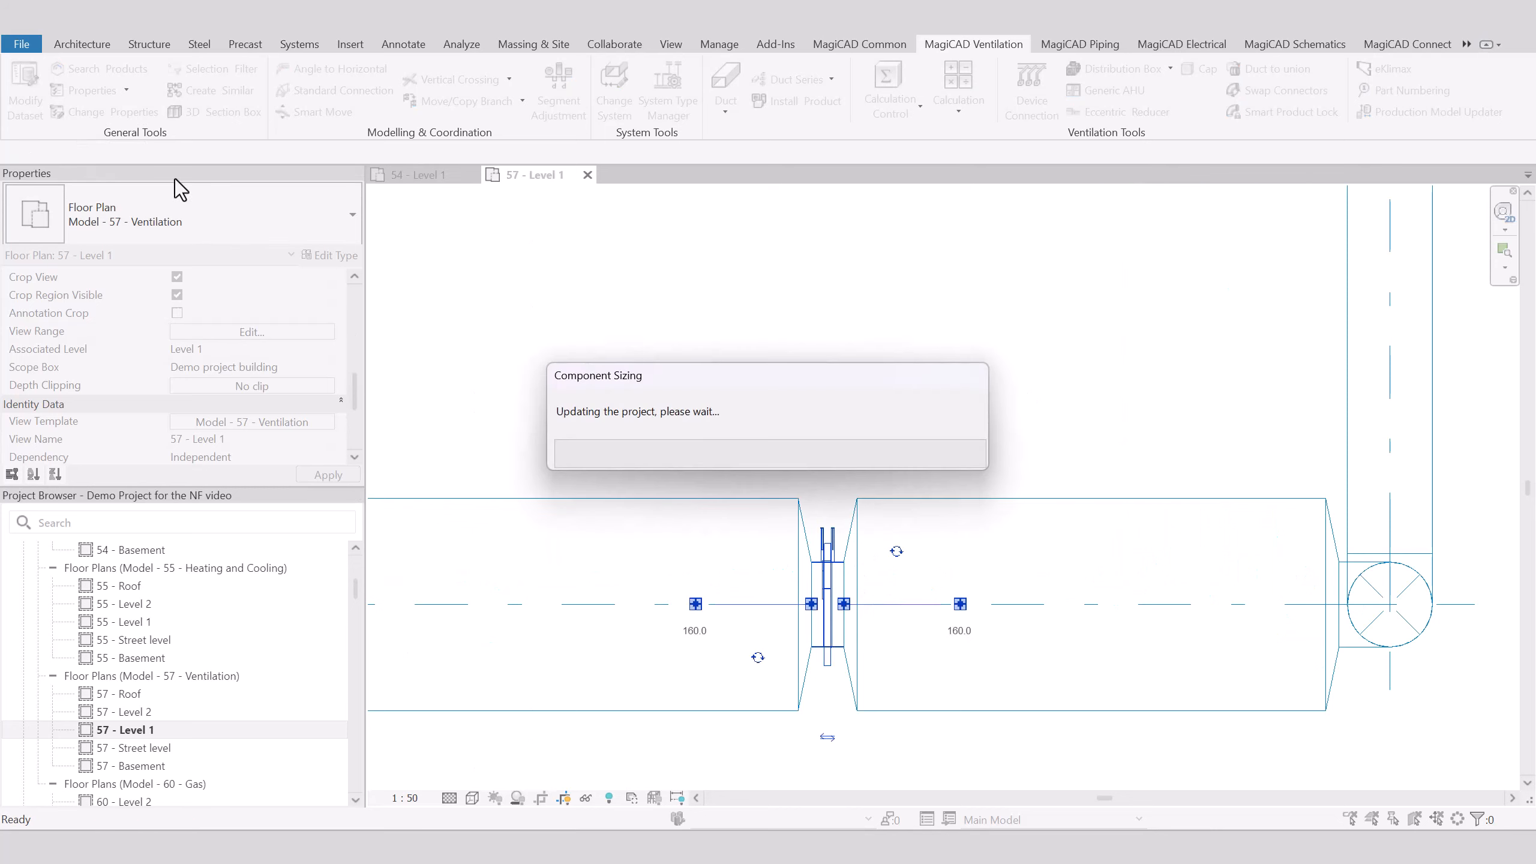
key("Escape")
scroll(972, 411, "down", 3)
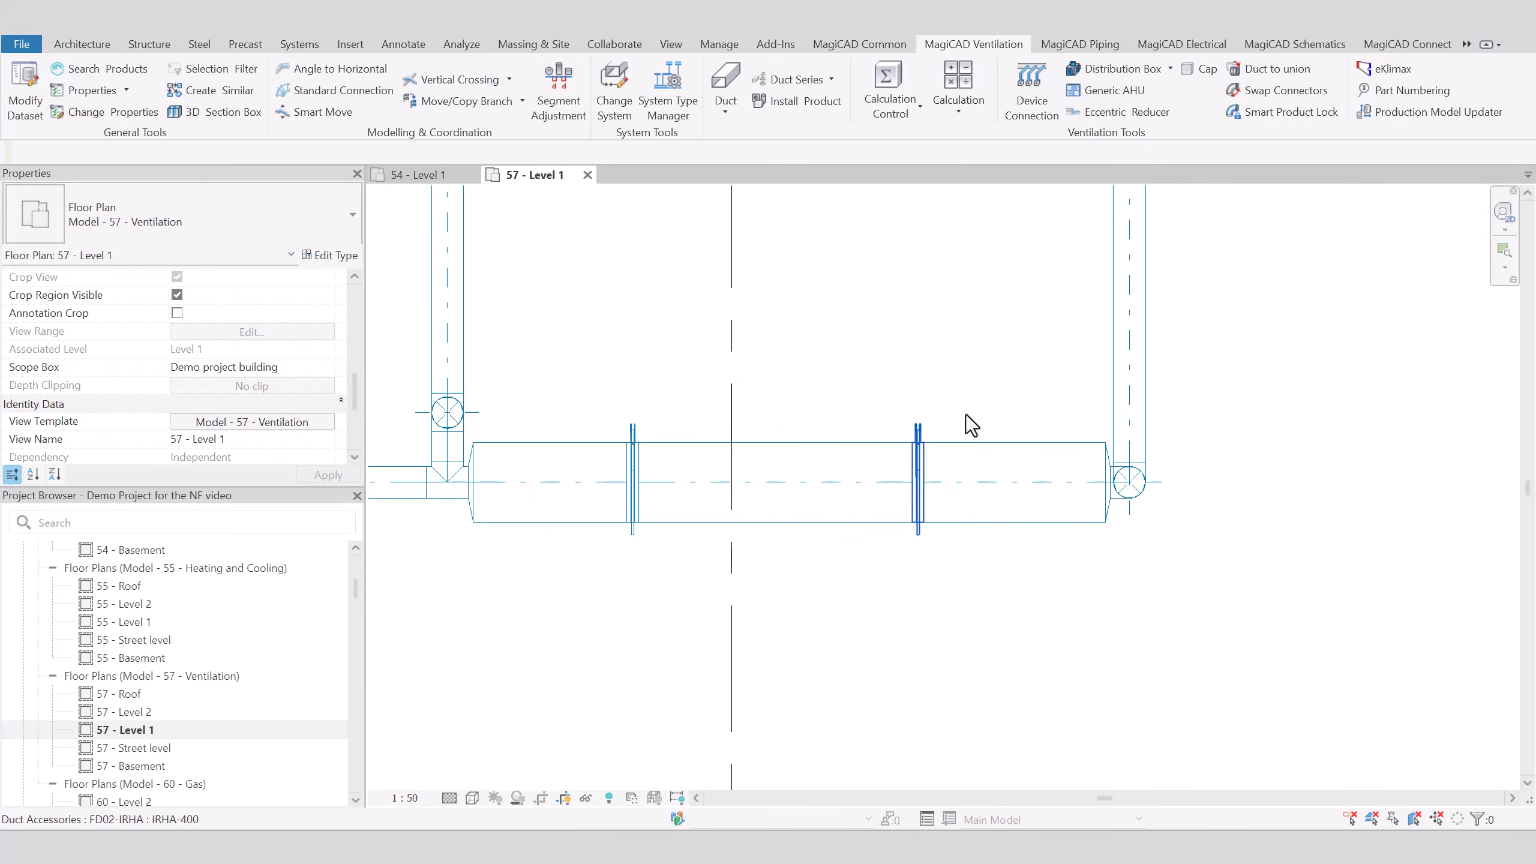
scroll(921, 436, "up", 3)
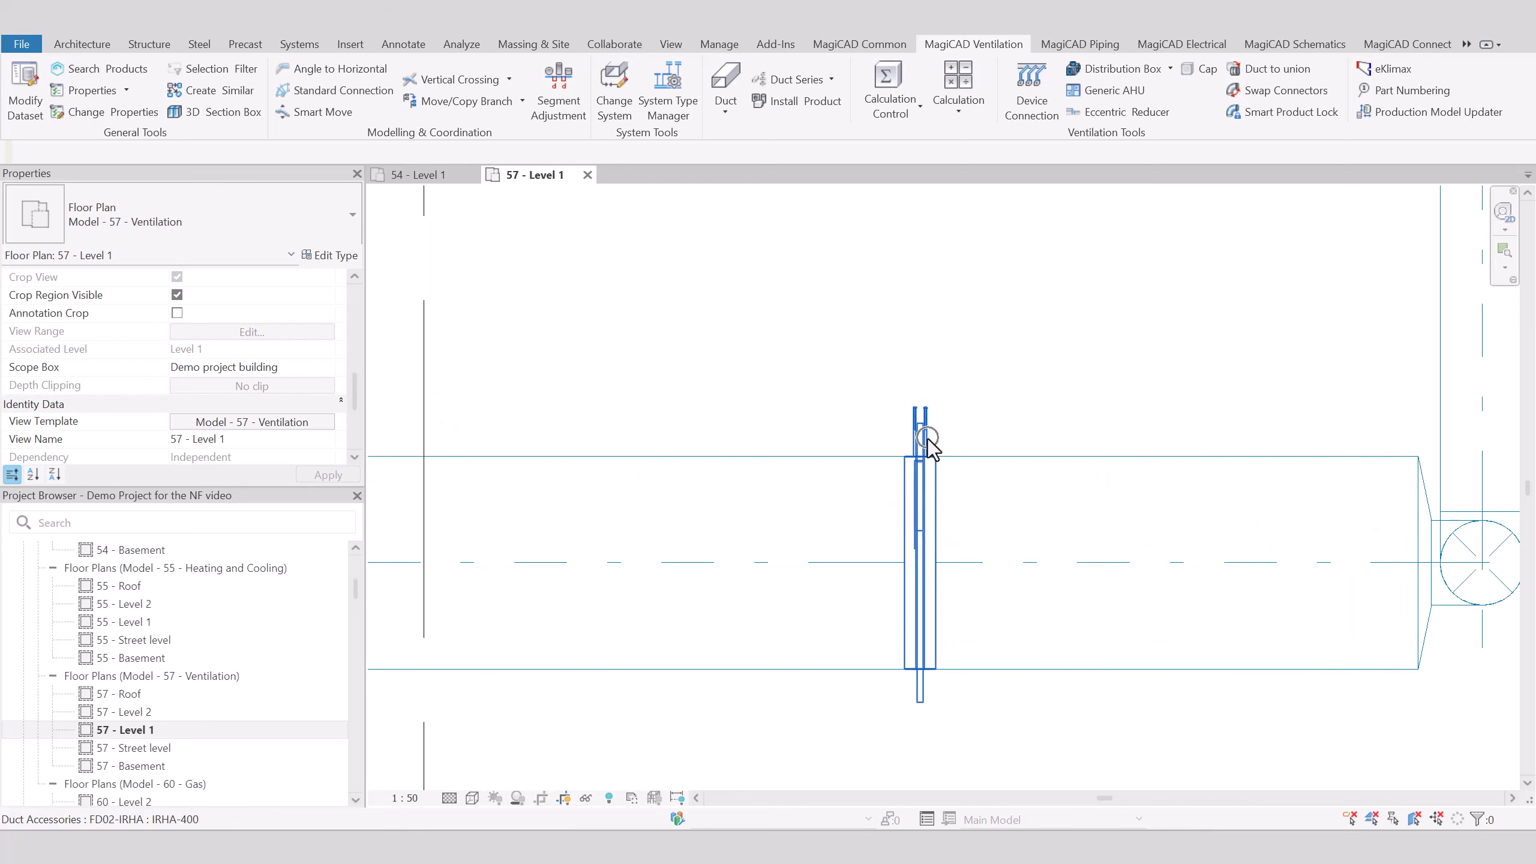
scroll(928, 440, "down", 2)
scroll(927, 439, "up", 3)
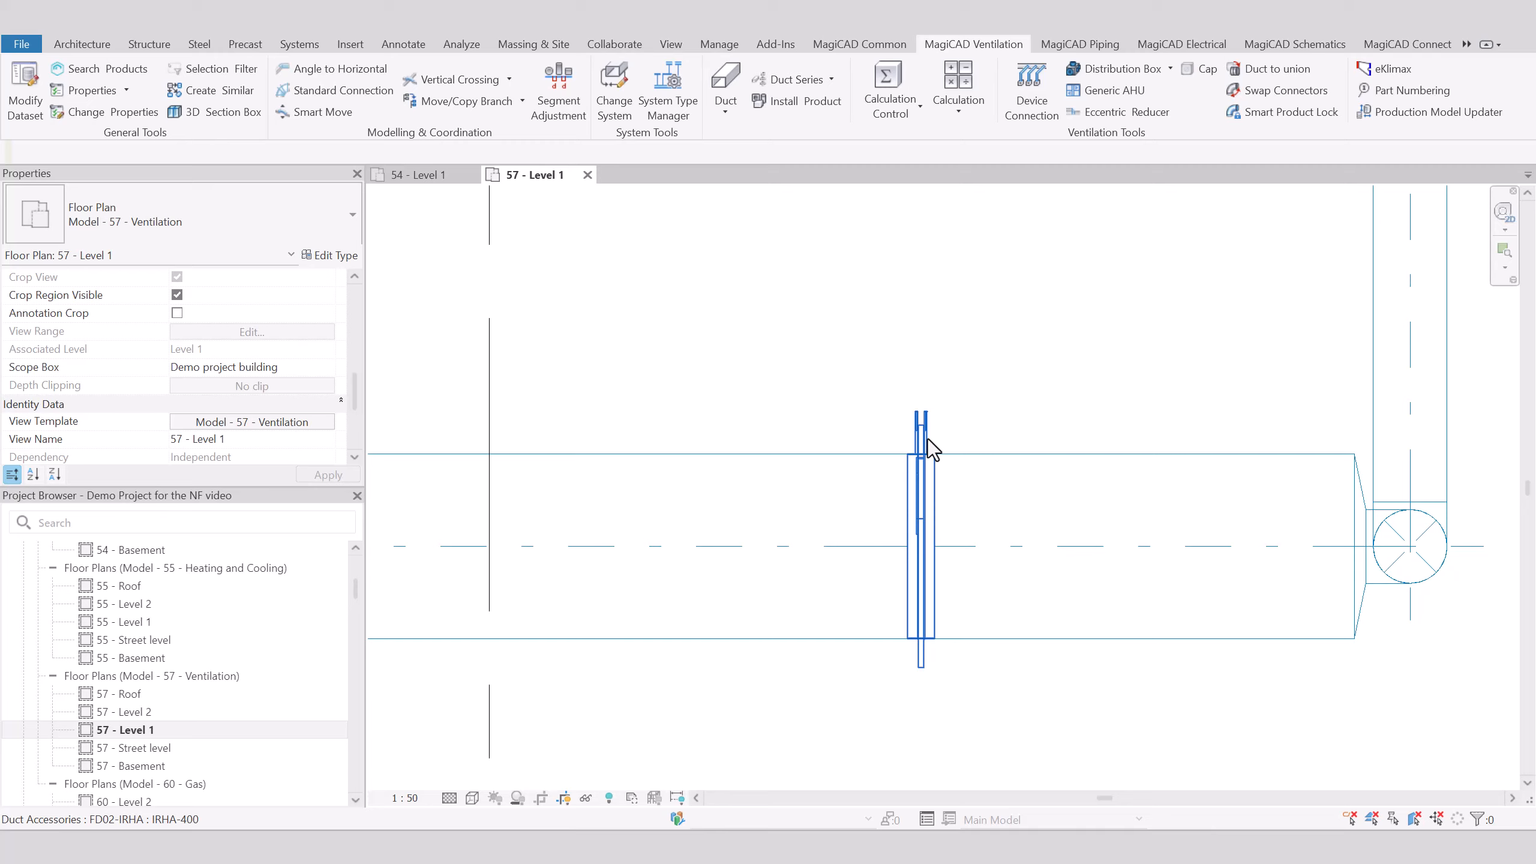
scroll(927, 446, "down", 3)
middle_click_drag(823, 436, 788, 462)
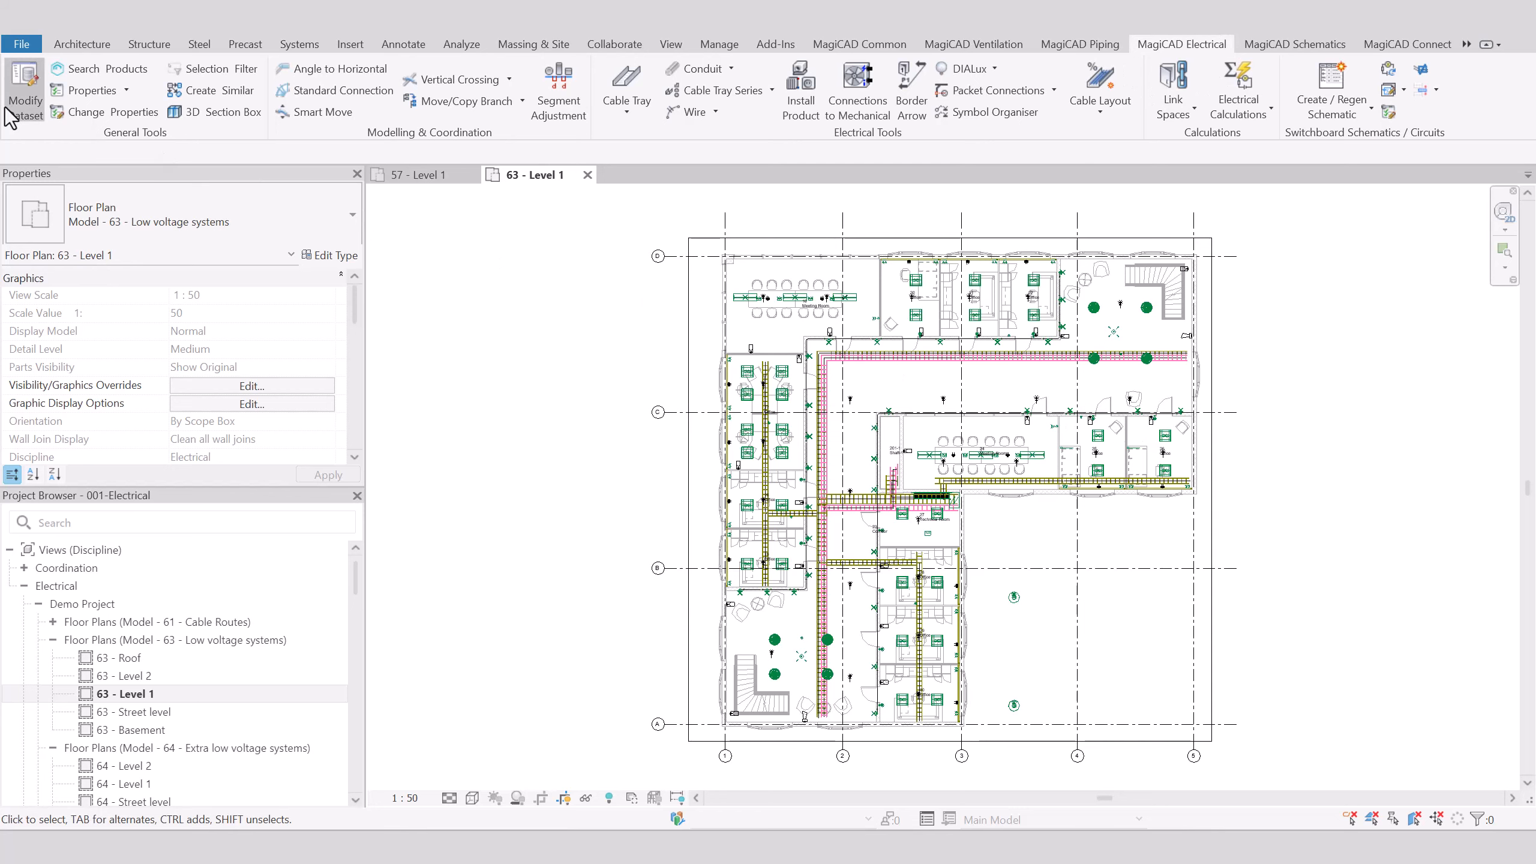
- Open the electrical systems in the dataset and examine the system classification codes available for the H401 Sockets system
left_click(23, 96)
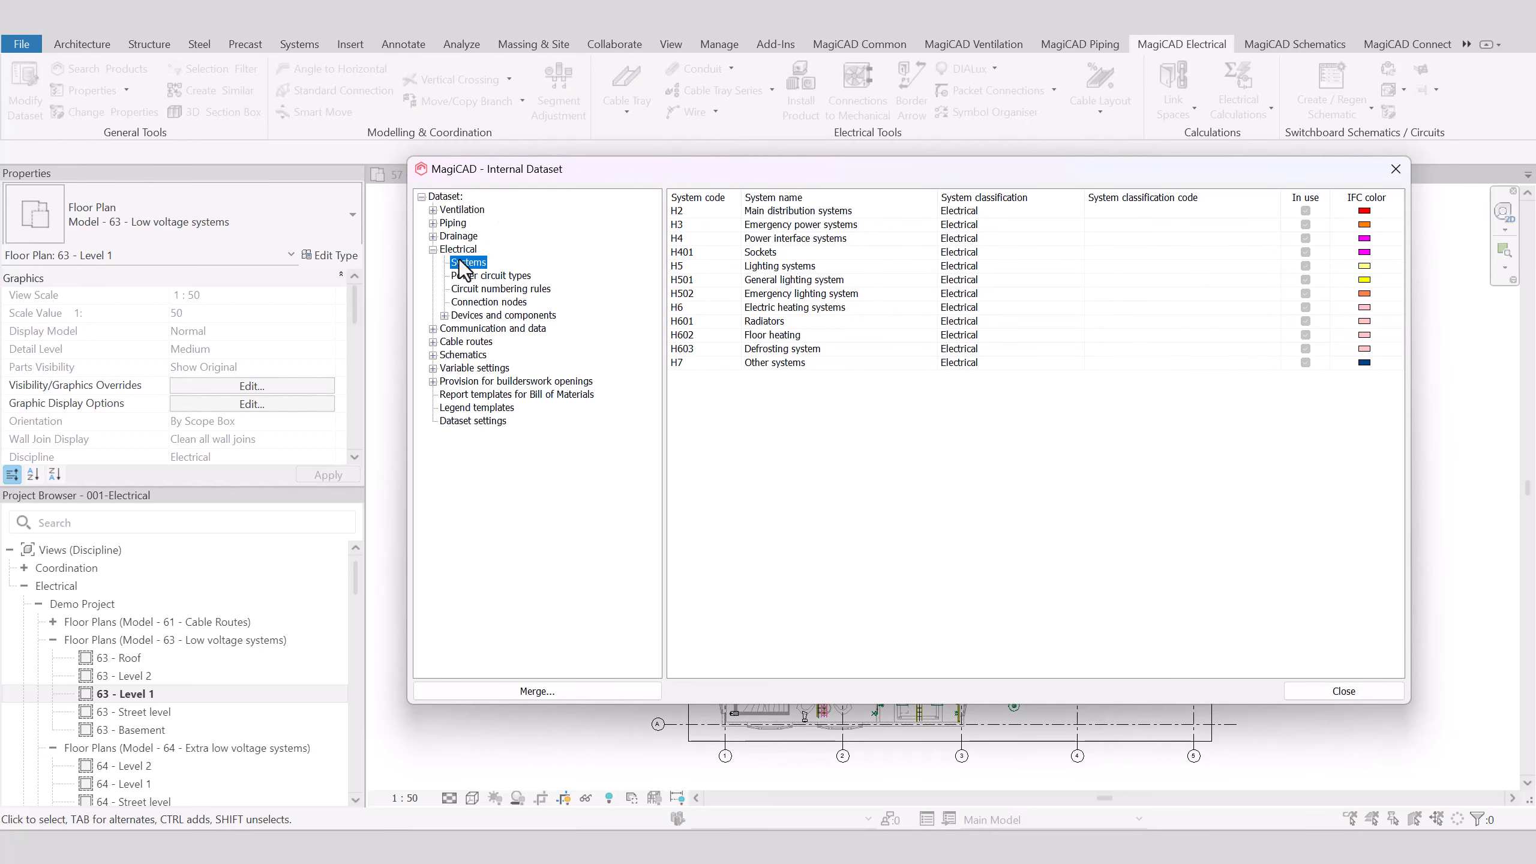
double_click(913, 250)
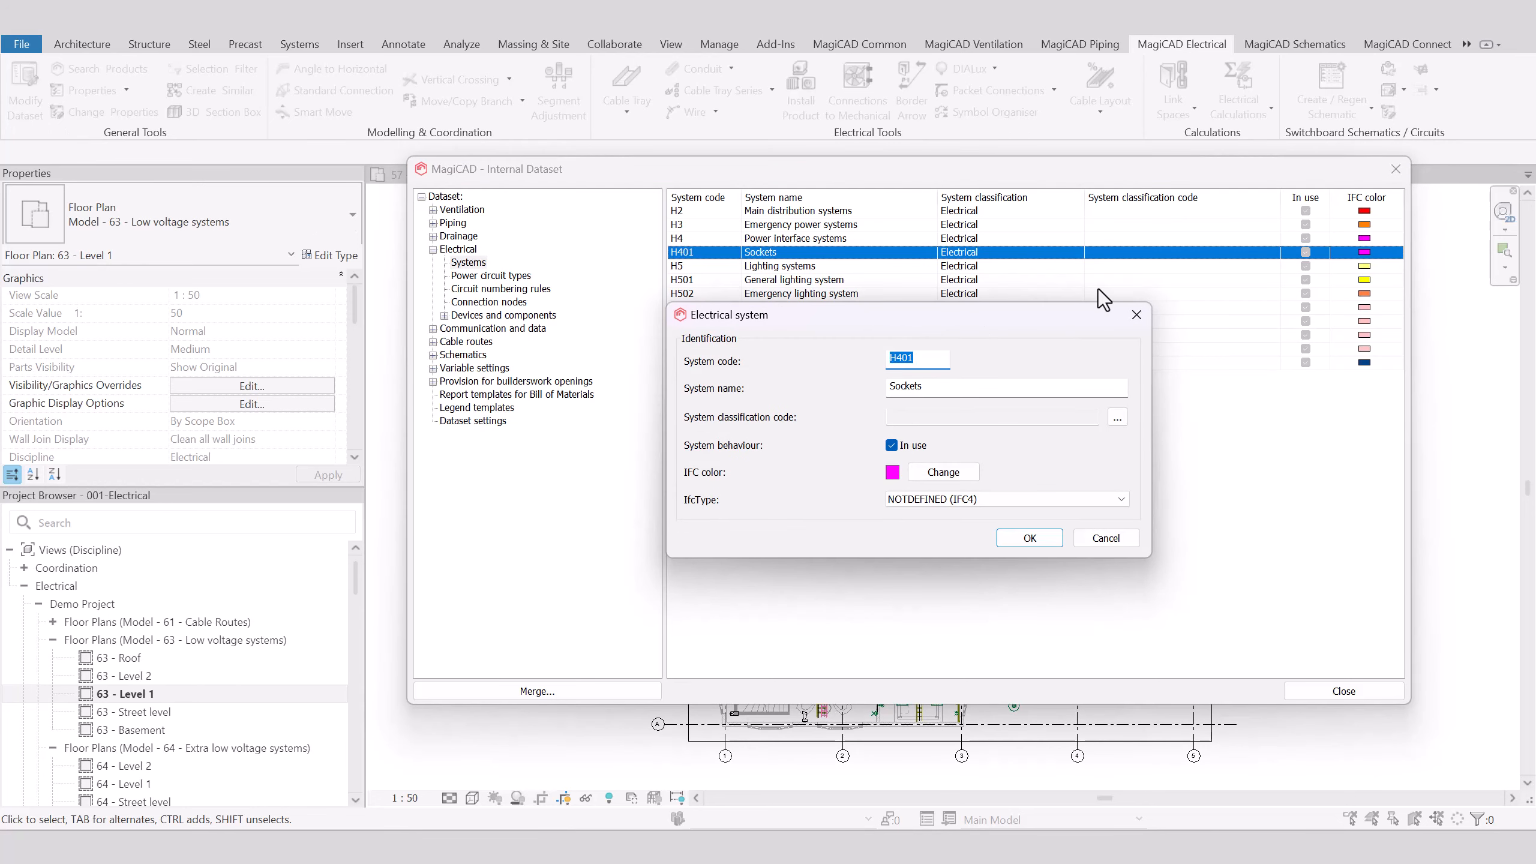
left_click_drag(1007, 315, 1147, 262)
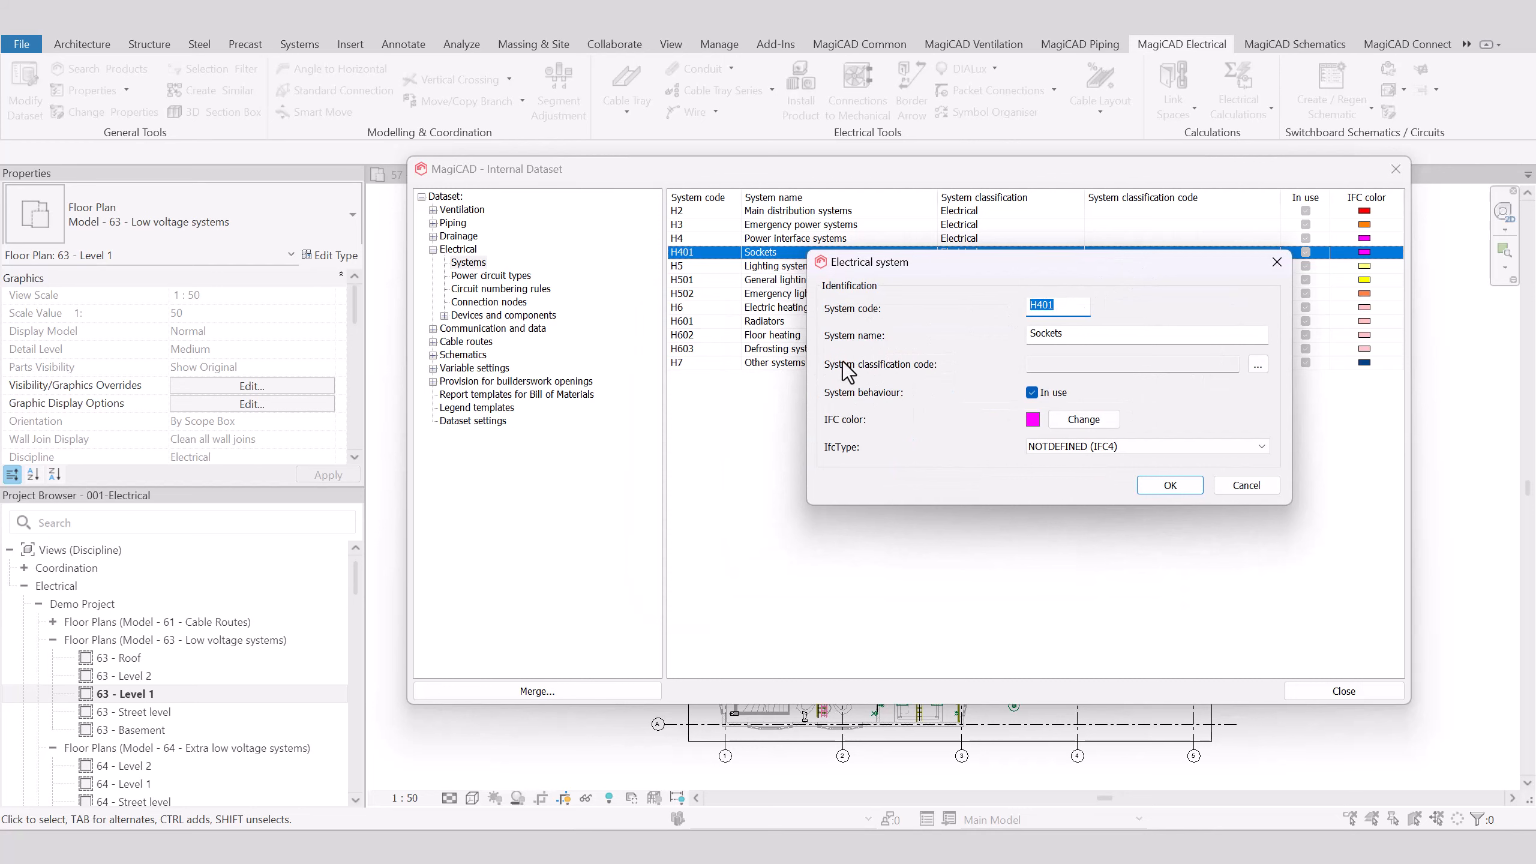
left_click(1250, 367)
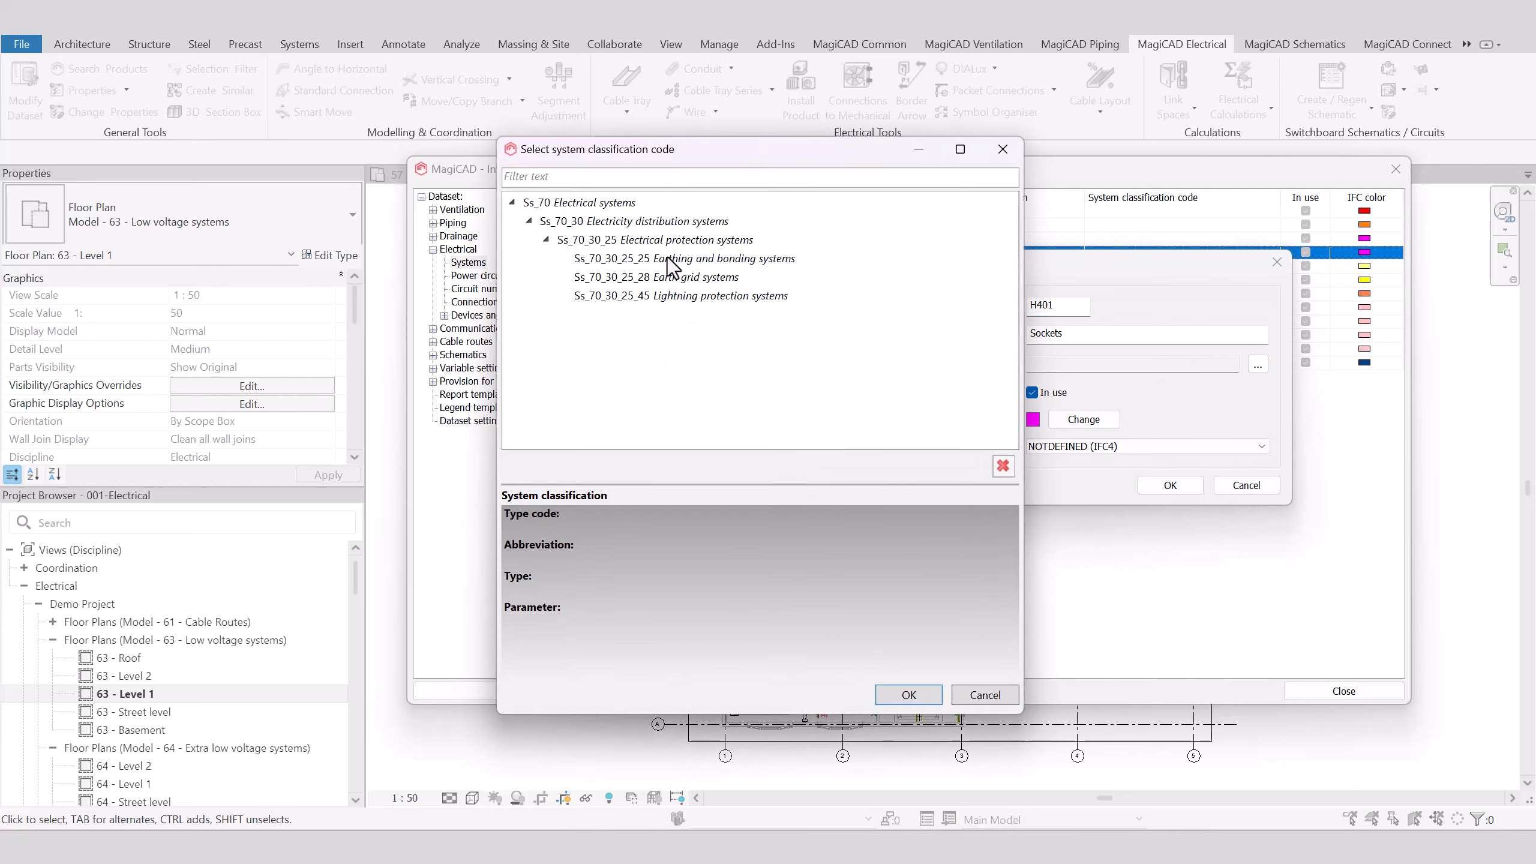
left_click(988, 693)
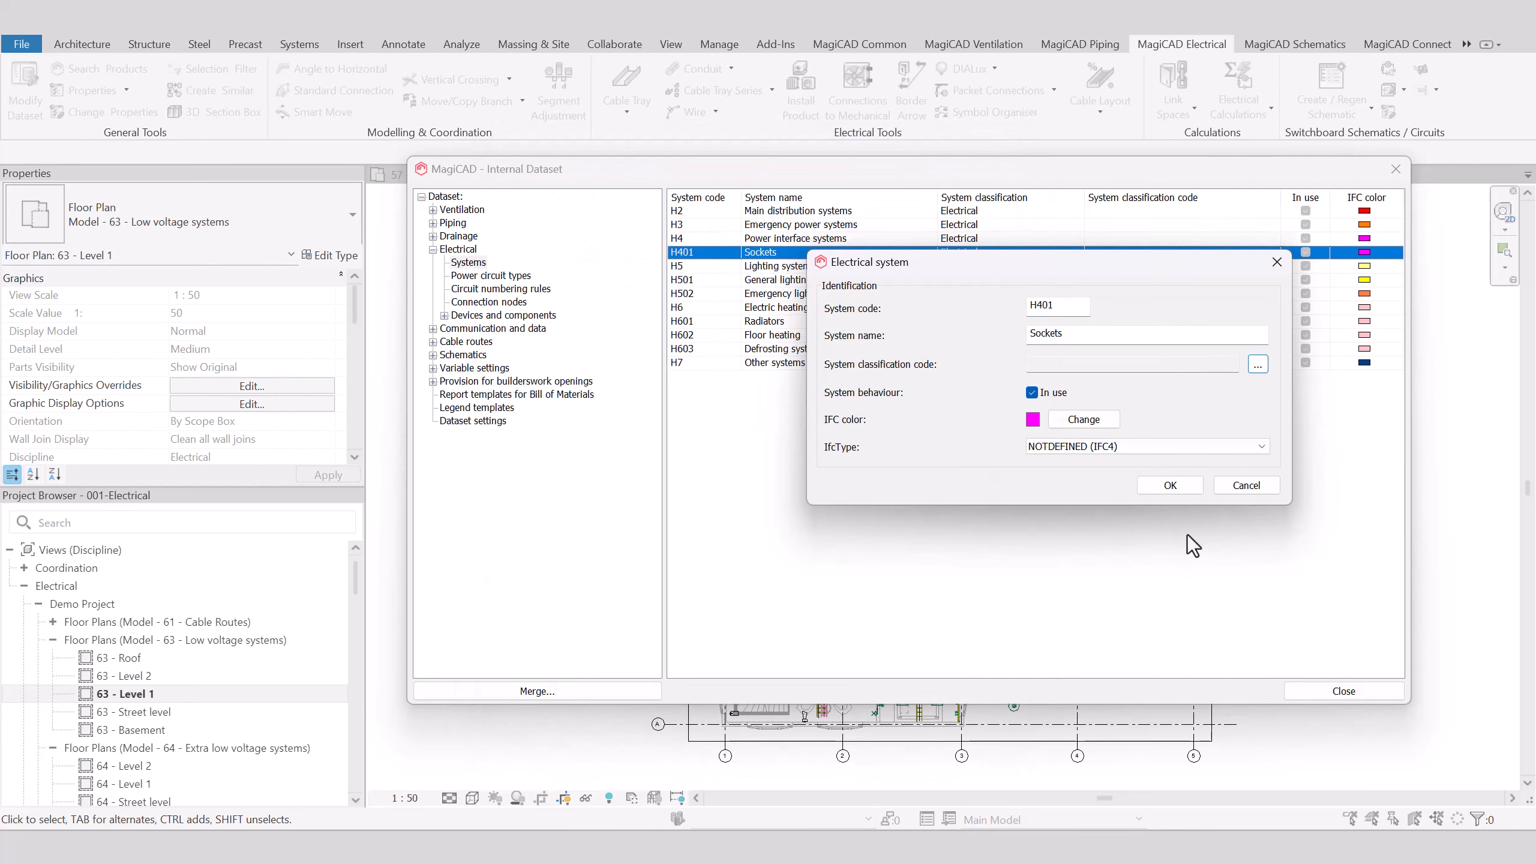
left_click(1245, 486)
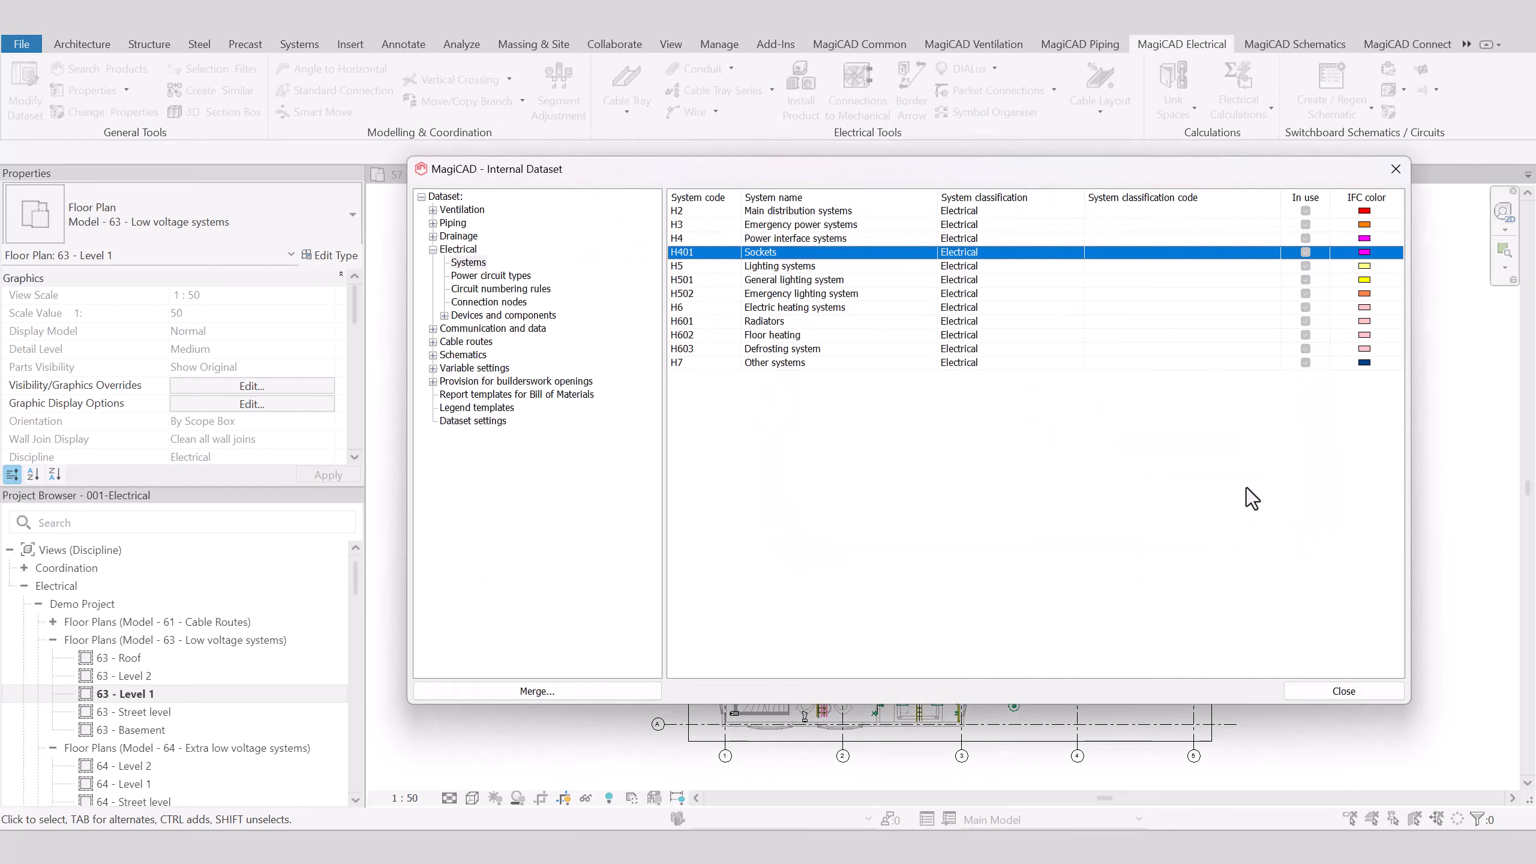
- Examine the system classification code options for the J401 Fire alarm system under Communication and data, and close the dataset
left_click(433, 329)
left_click(481, 341)
double_click(995, 294)
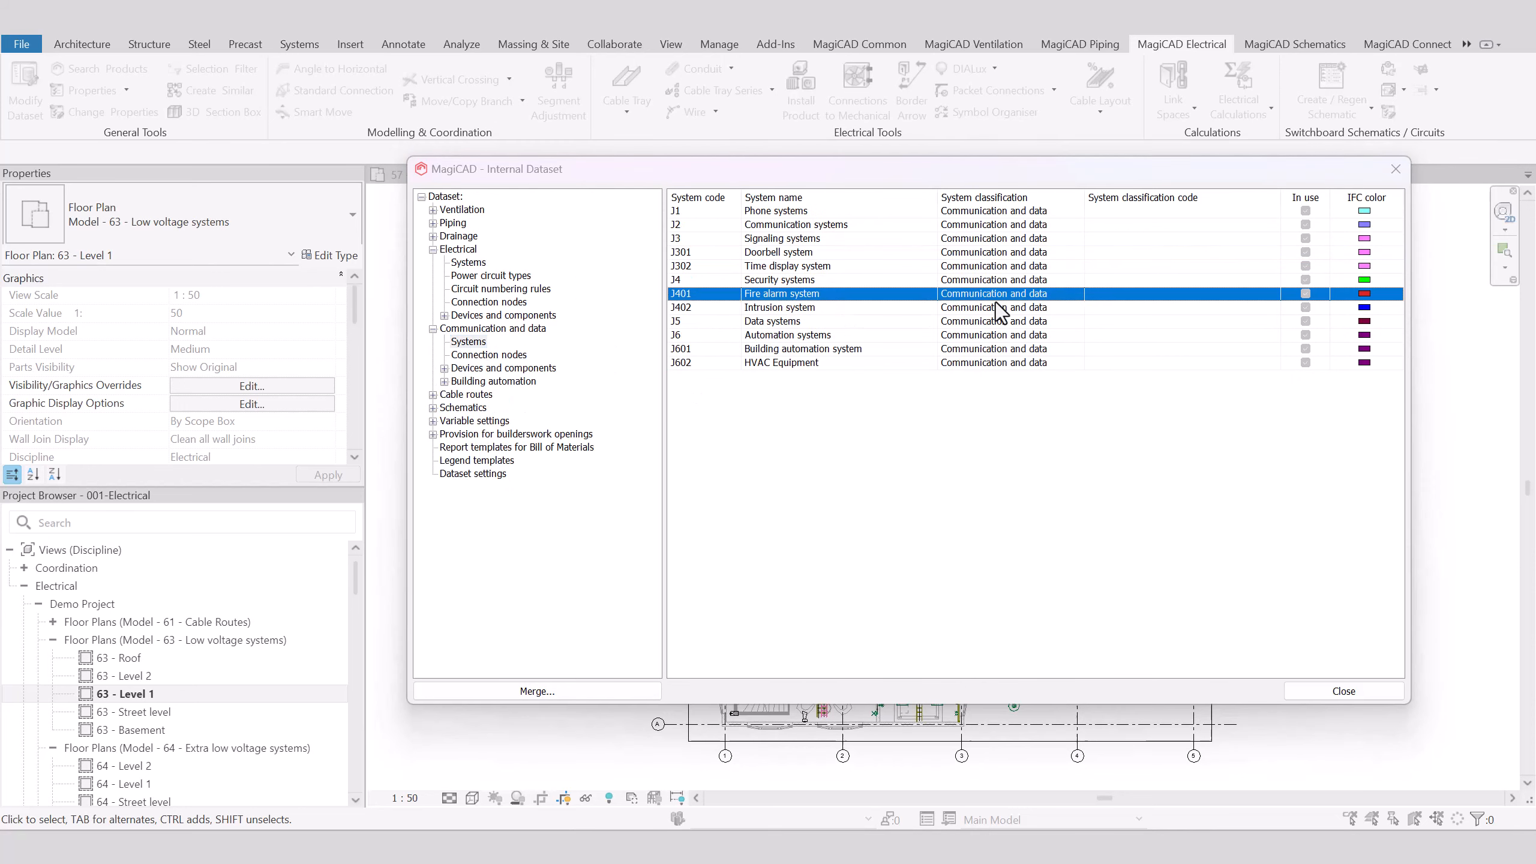
left_click_drag(1025, 279, 1090, 250)
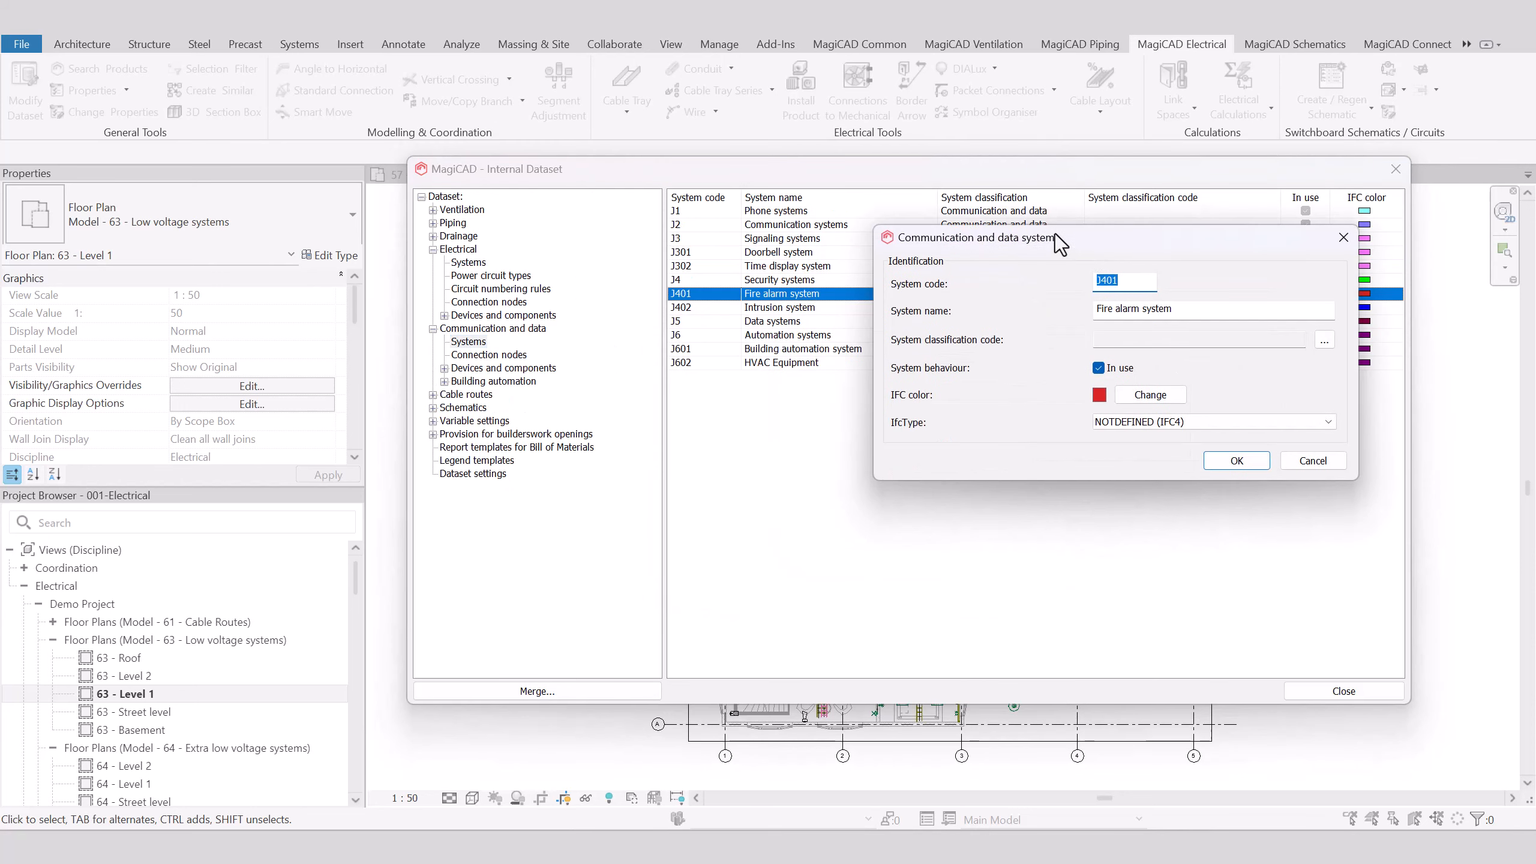
left_click(1324, 340)
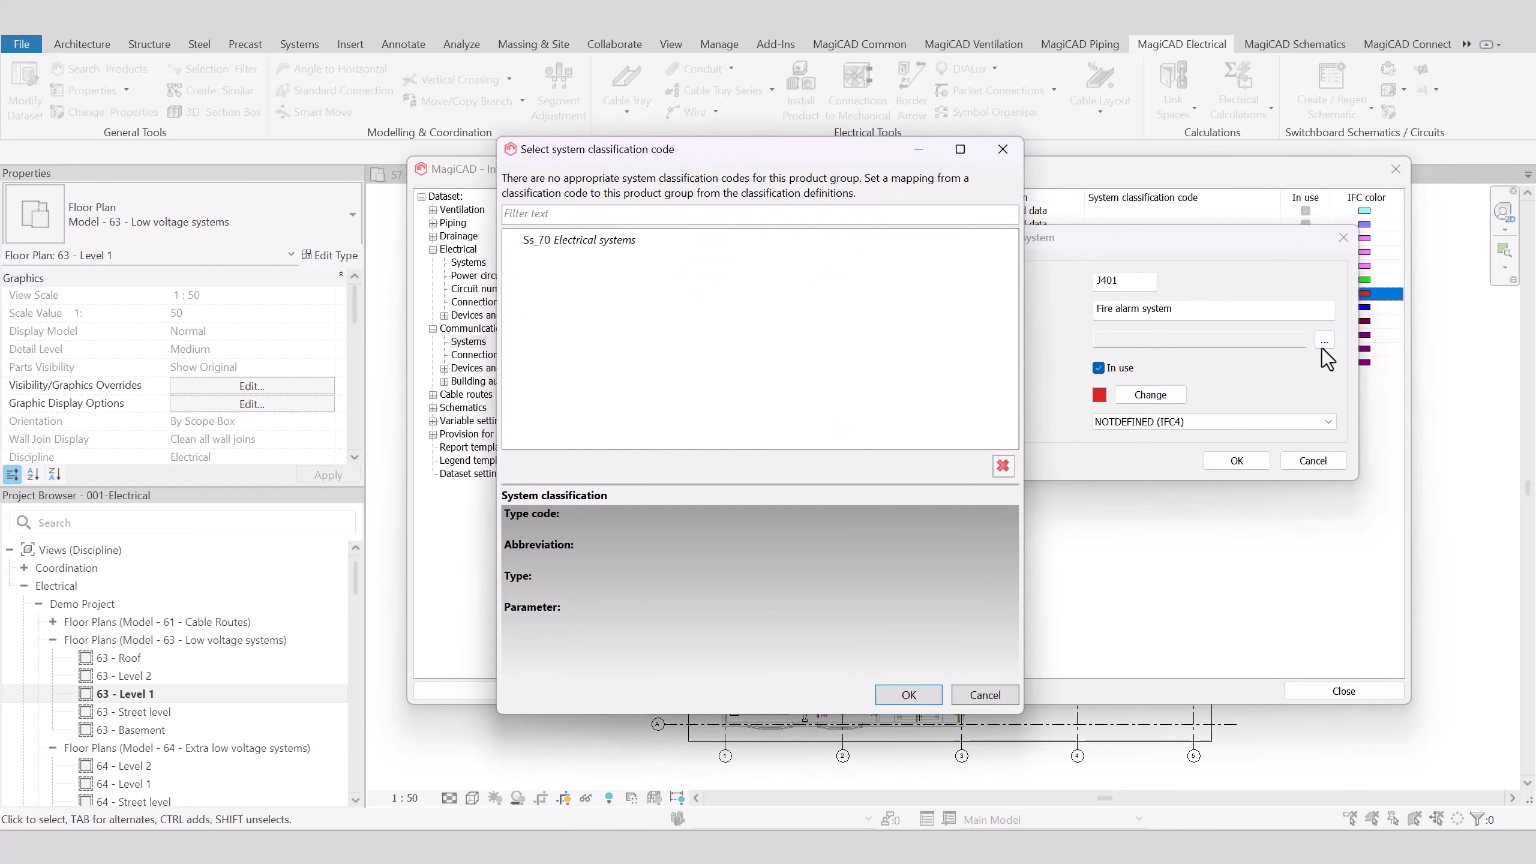
left_click(1000, 697)
left_click(1326, 461)
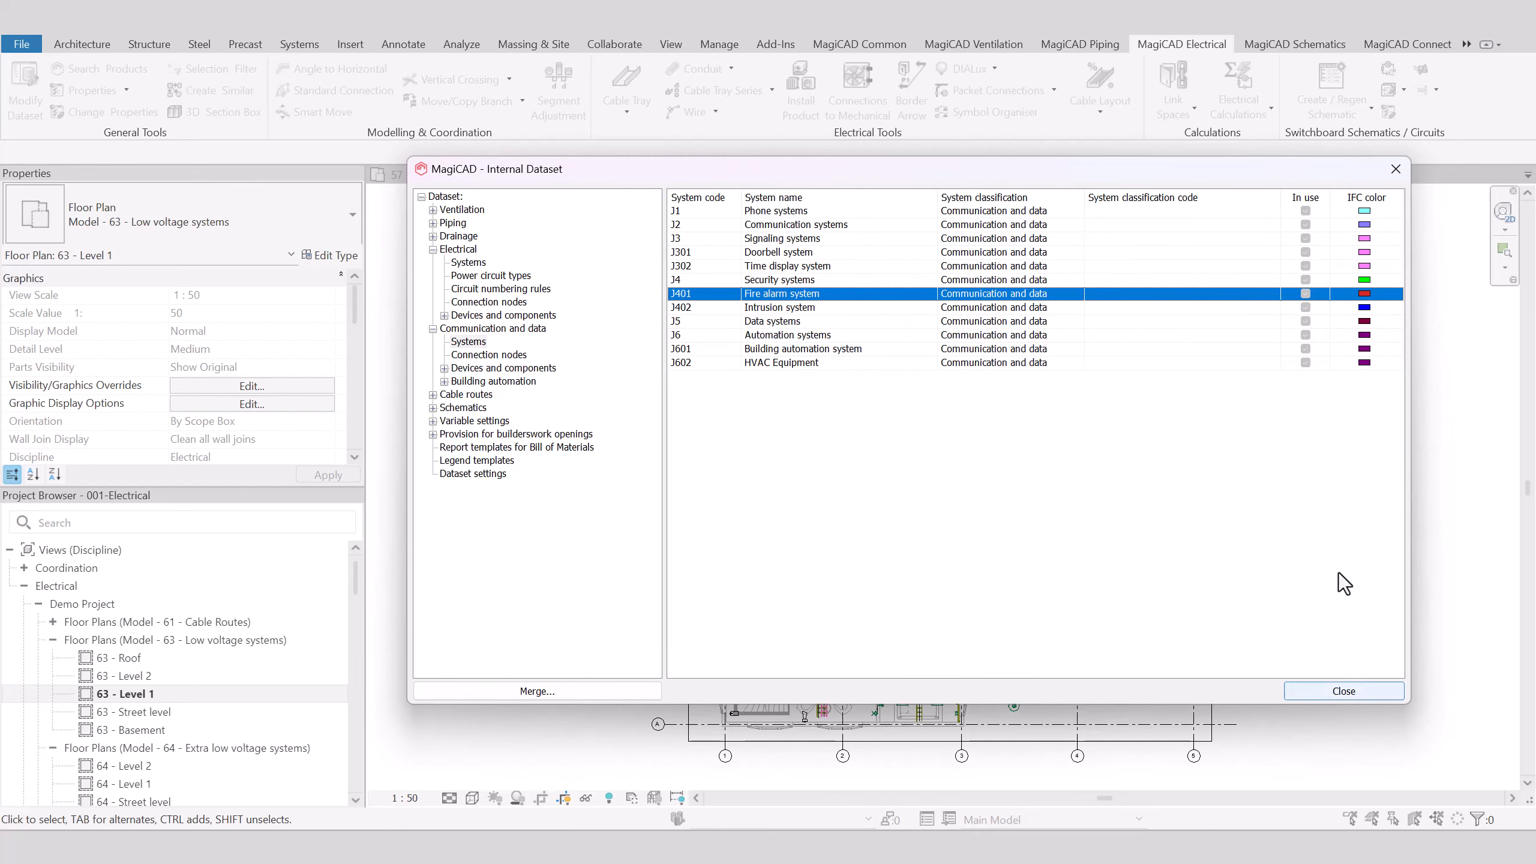
left_click(1343, 691)
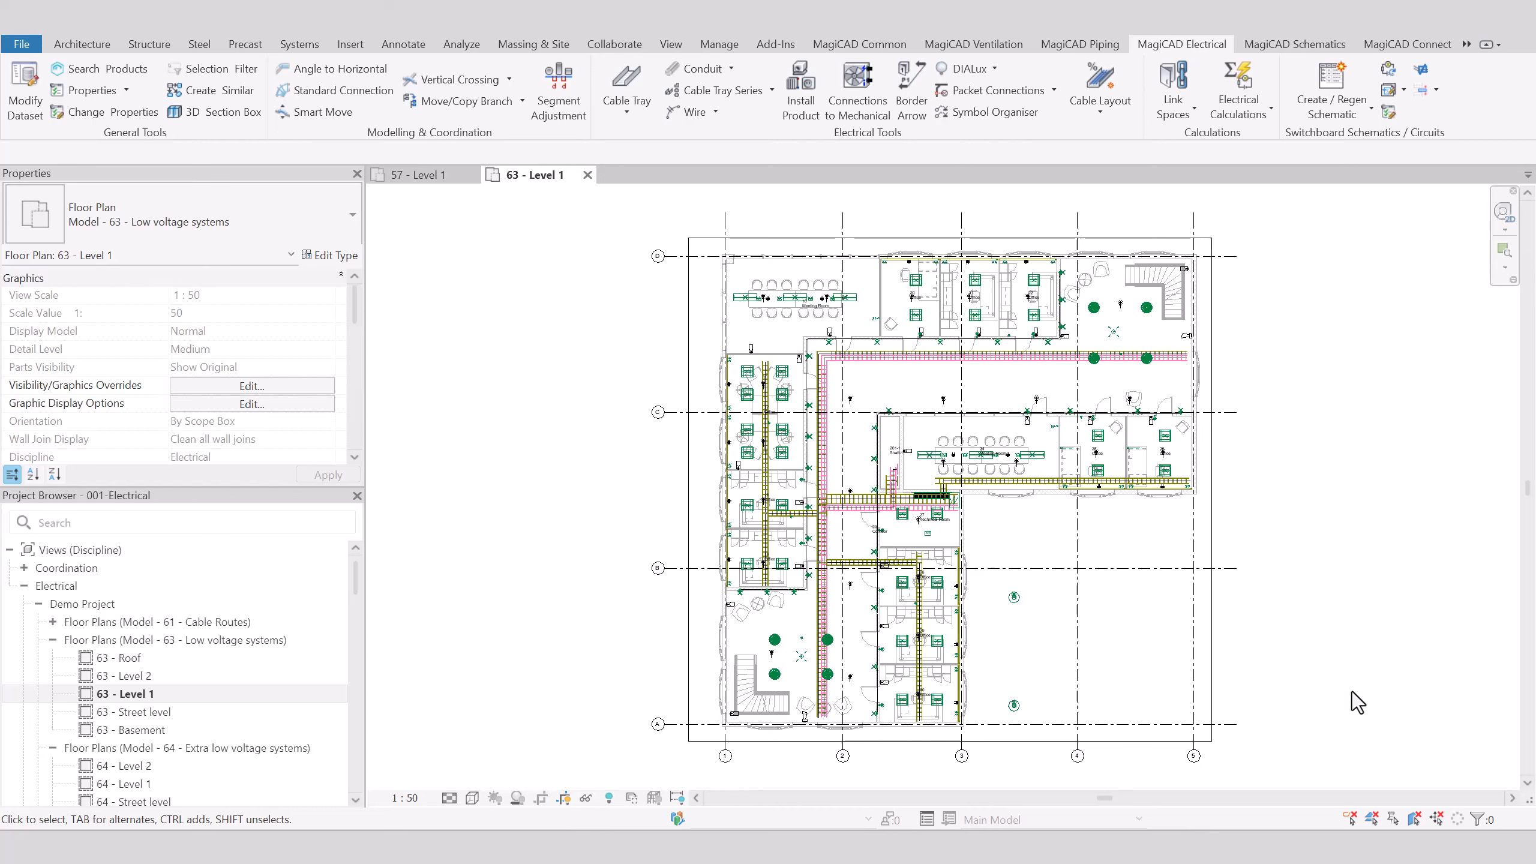
- Open Update Parameters, locate System classification code among the electrical instance parameters, and deselect all parameters
left_click(892, 47)
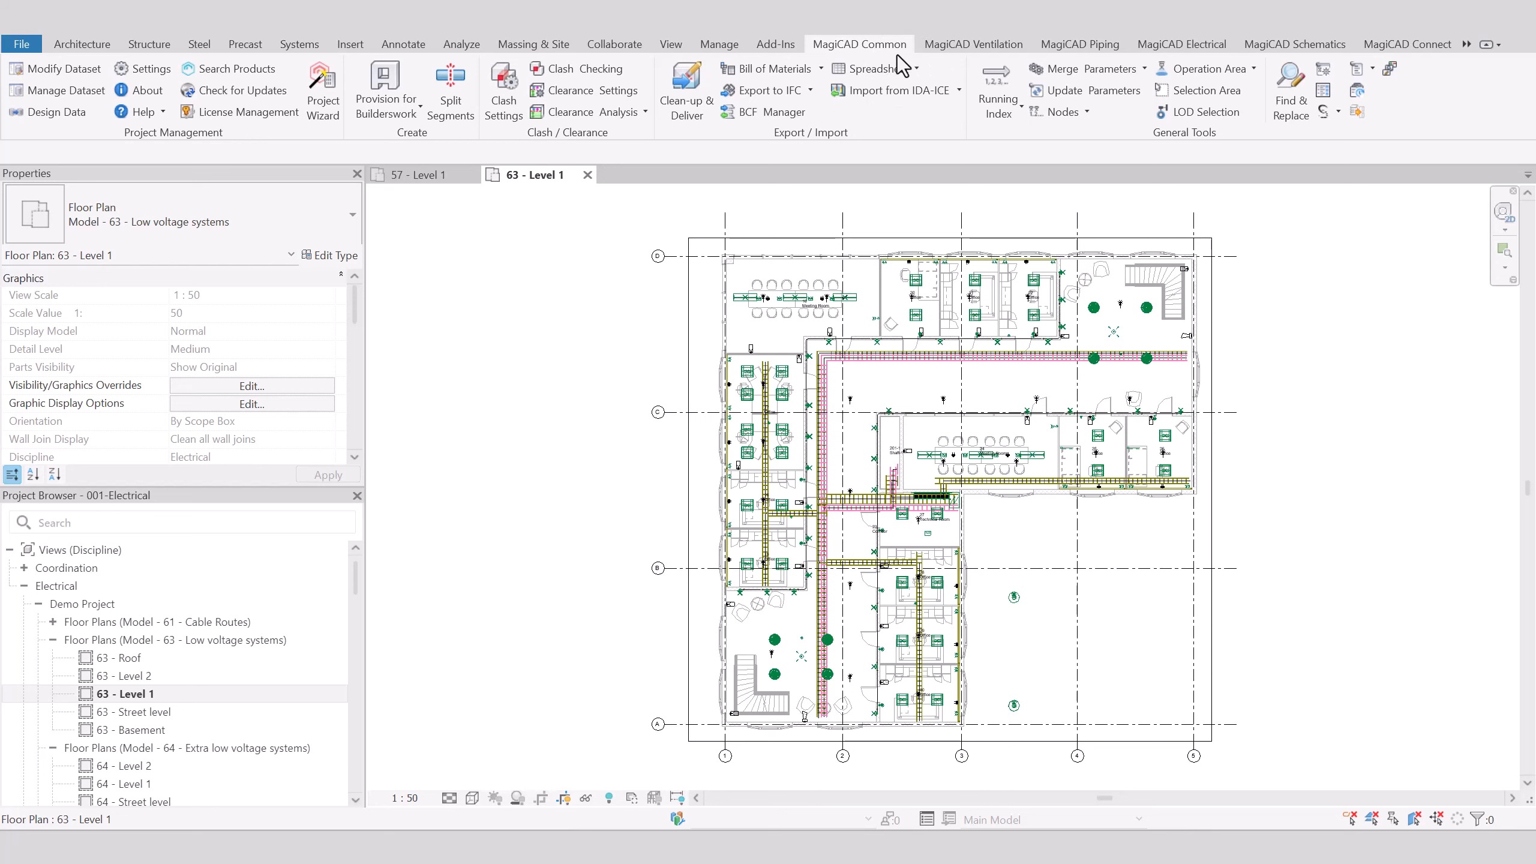
left_click(1086, 92)
left_click(572, 209)
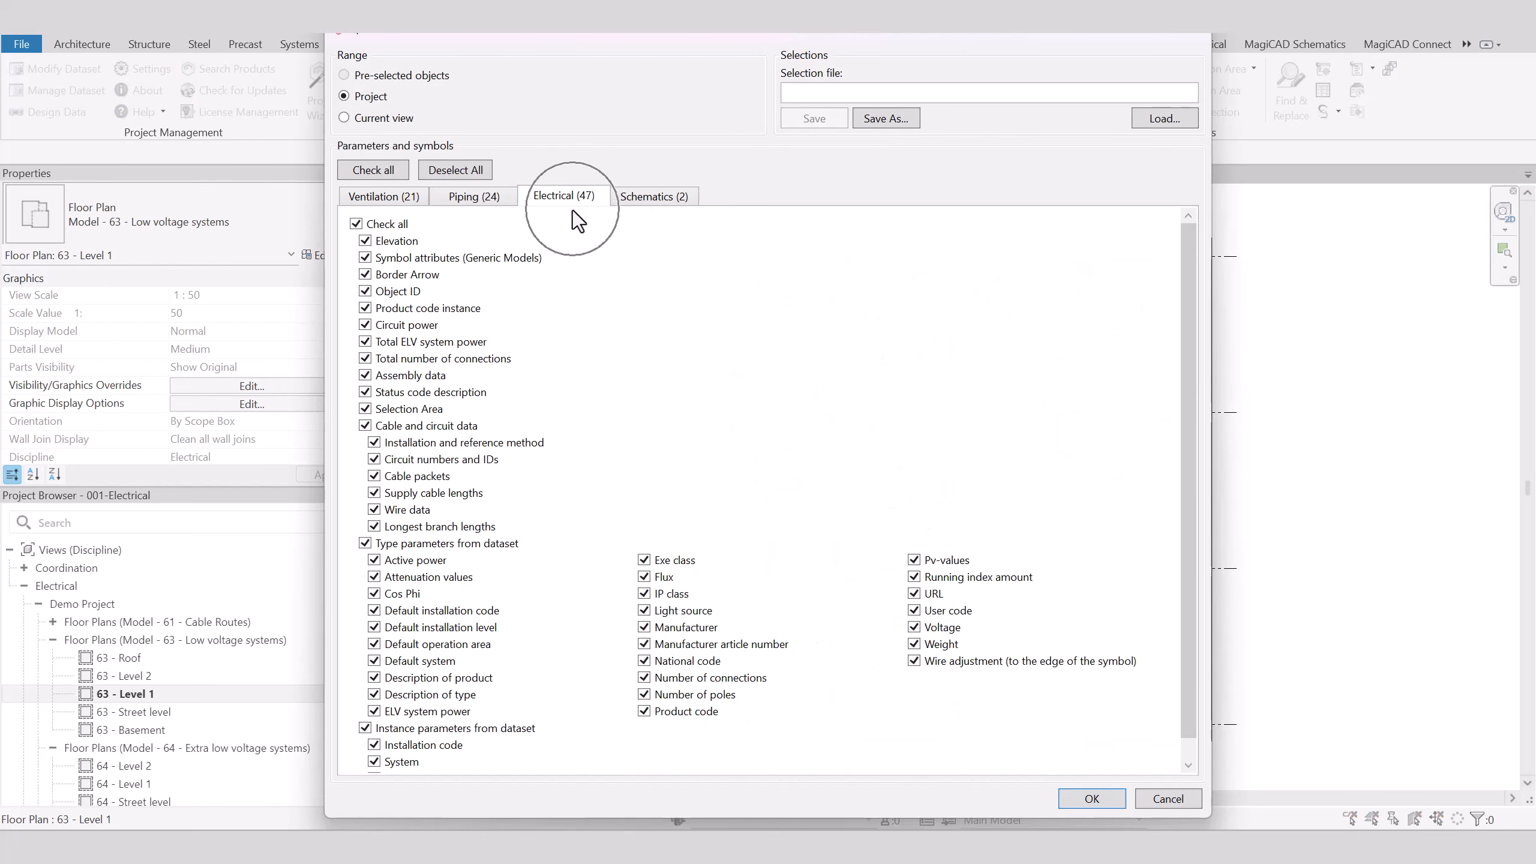
scroll(572, 210, "down", 1)
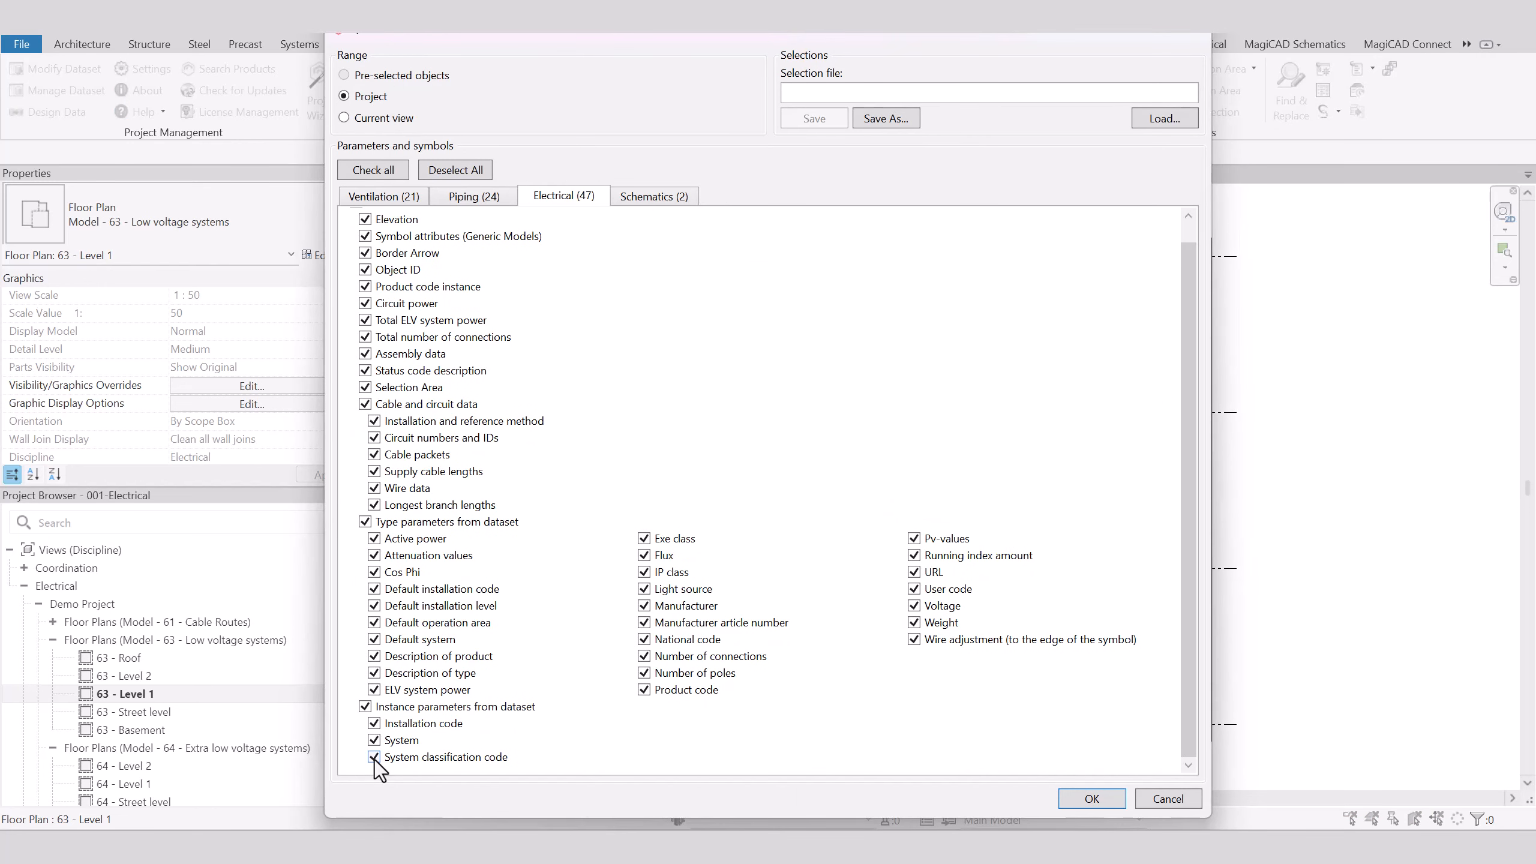
left_click(469, 174)
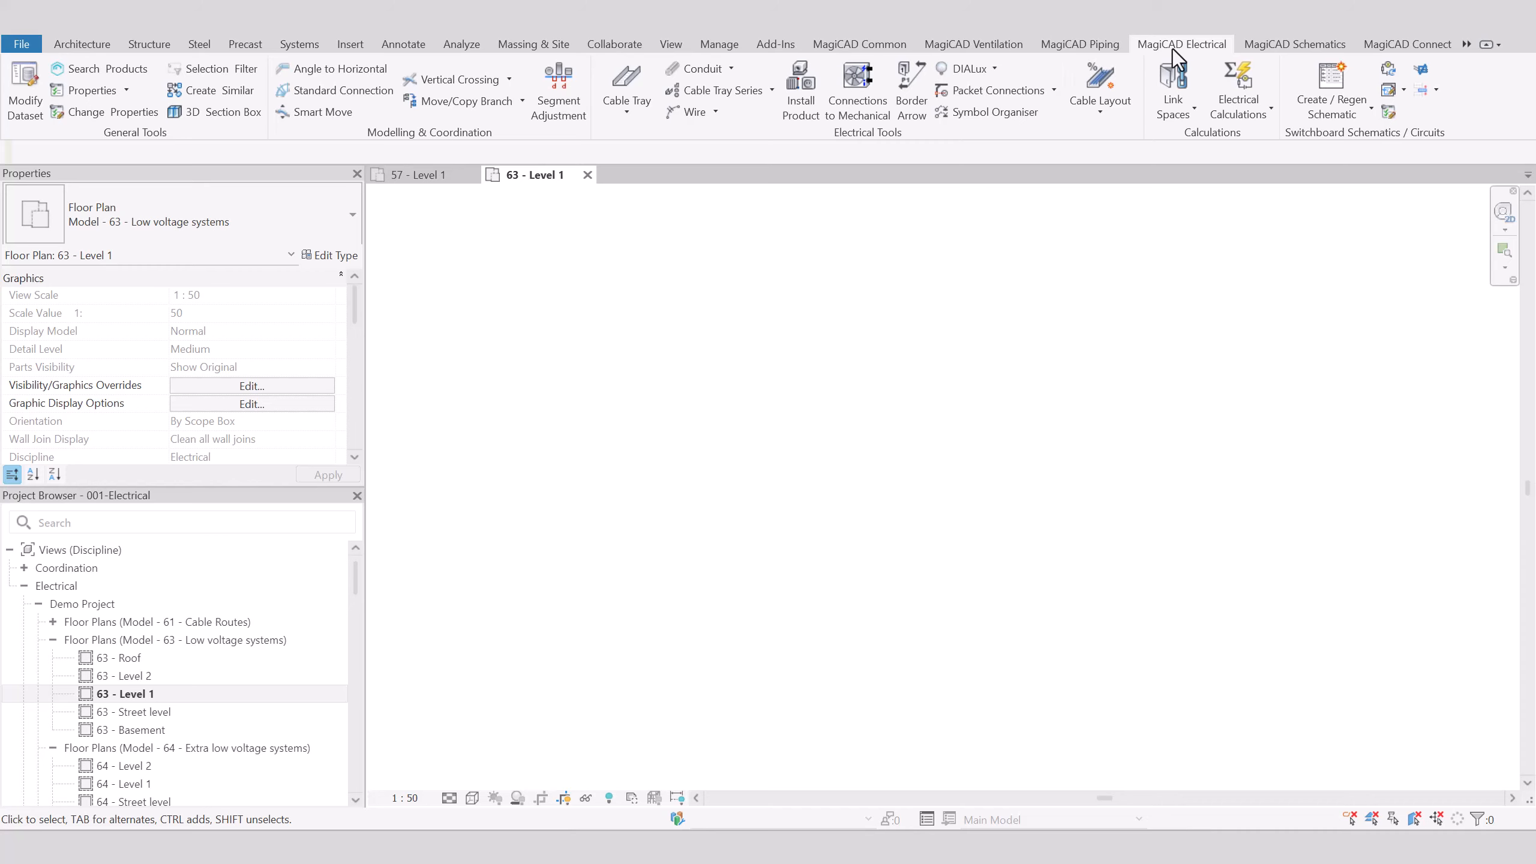
- Start a Busbar cable tray with the H502 Emergency lighting system assigned, 25 mm wide and 25 mm high
left_click(629, 110)
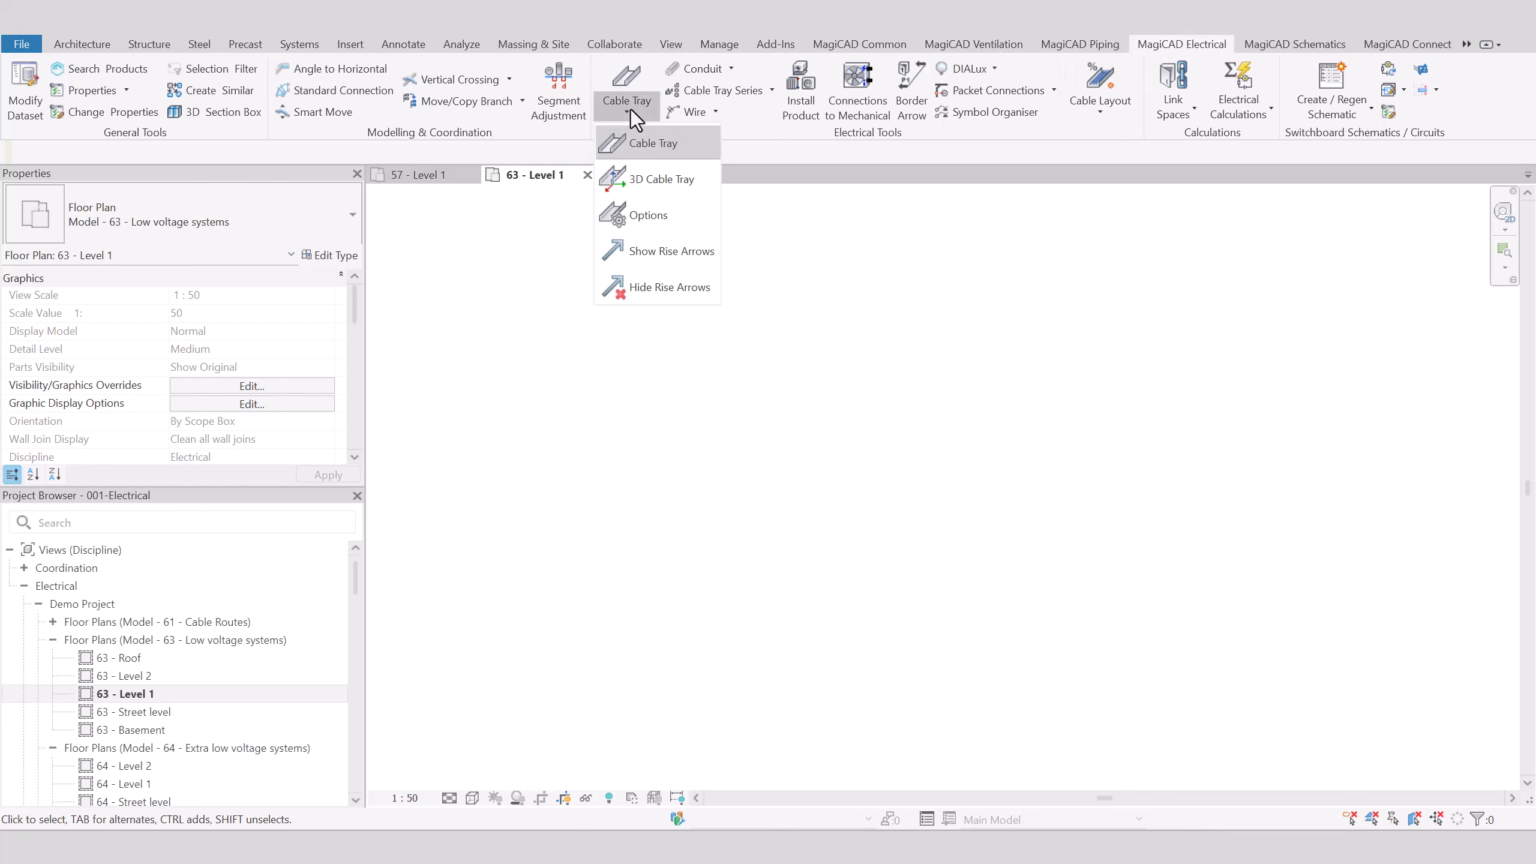
left_click(636, 141)
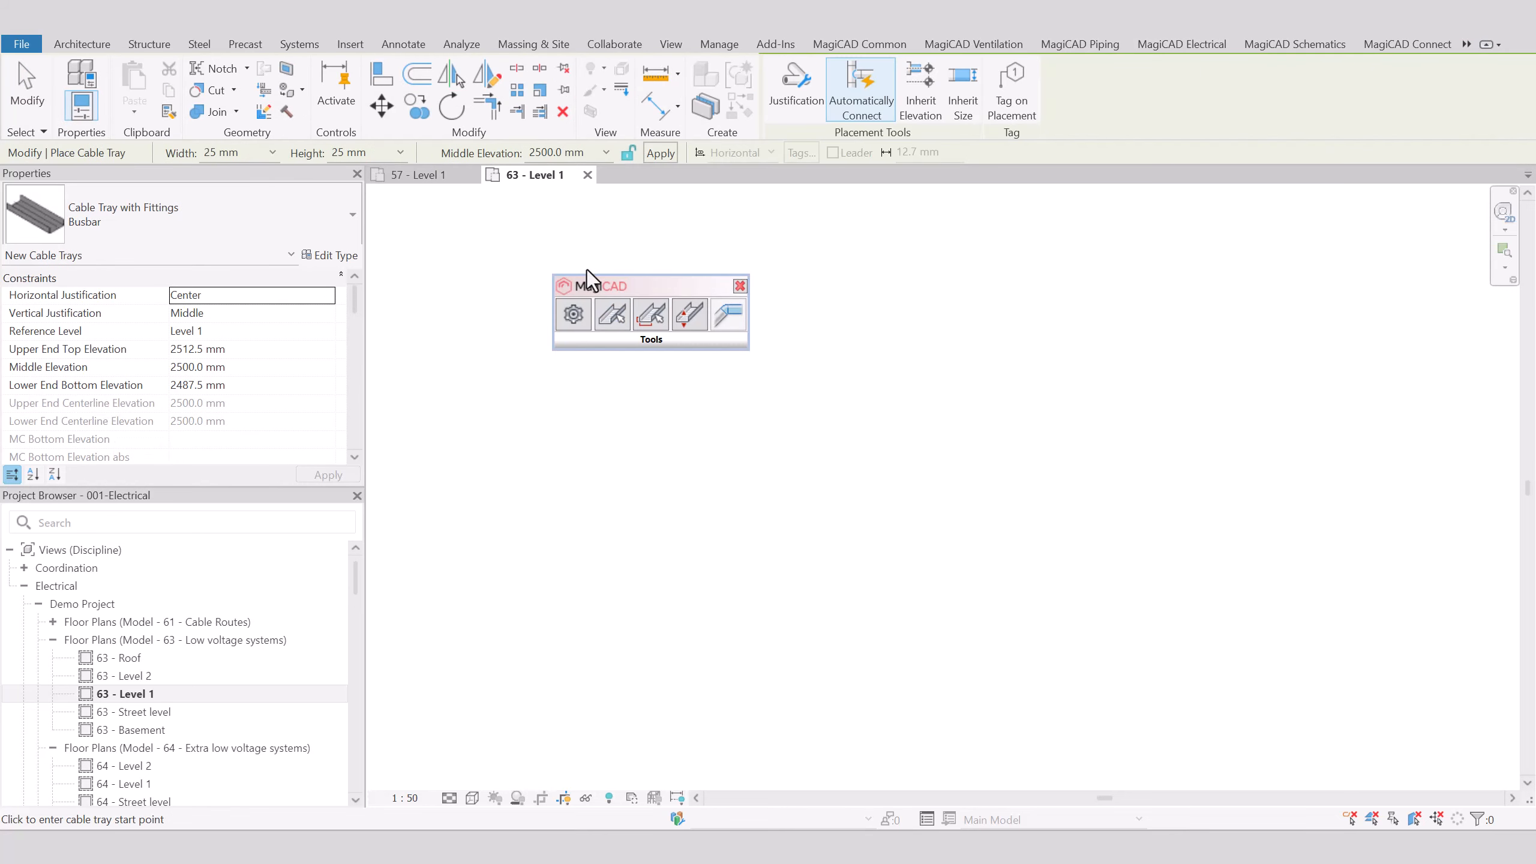
left_click(571, 314)
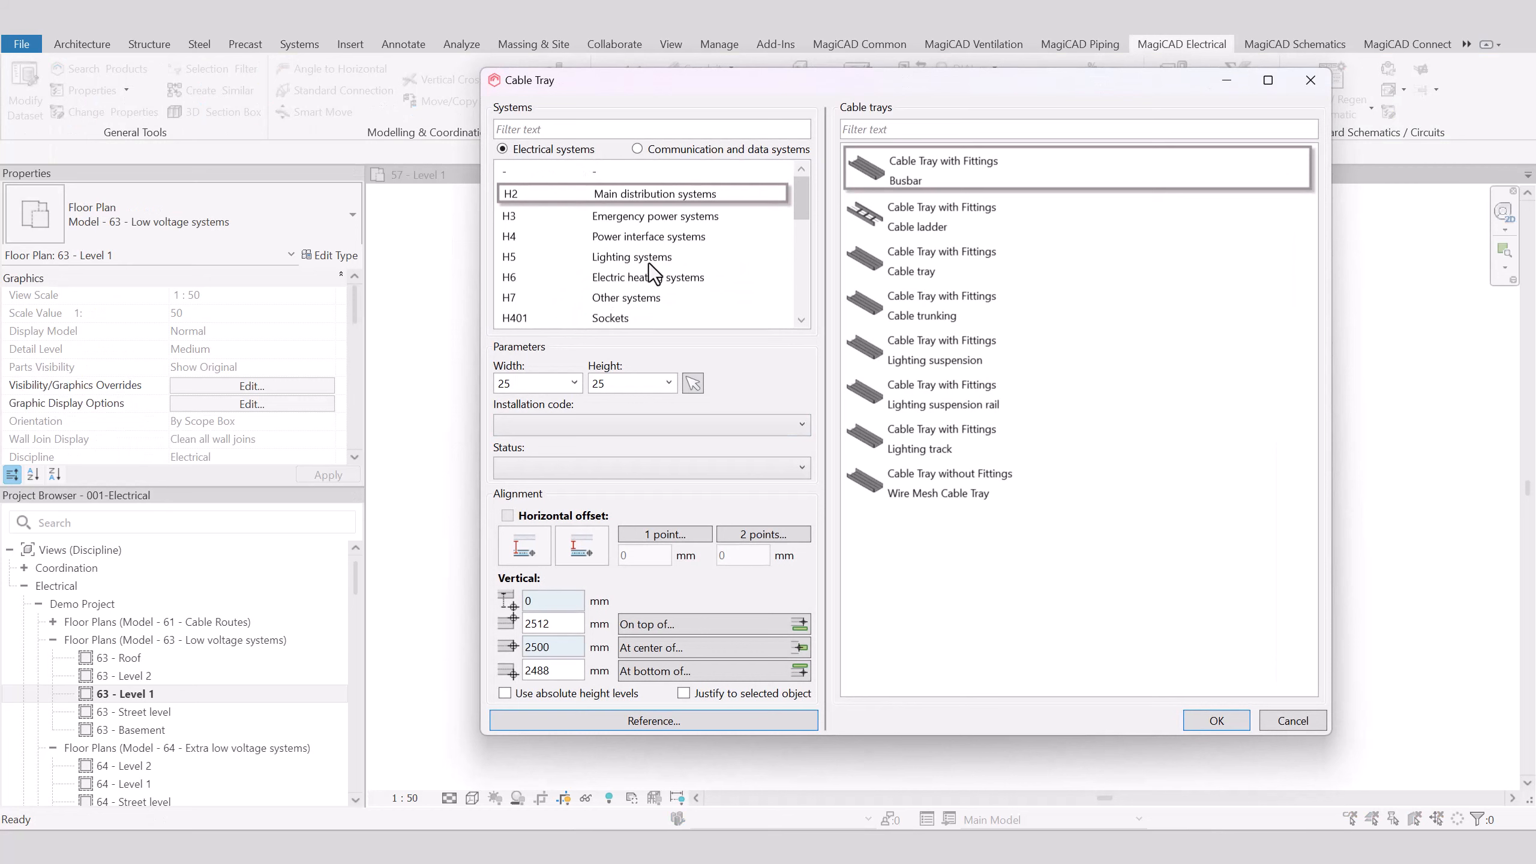
scroll(648, 264, "down", 2)
left_click(666, 219)
left_click(664, 240)
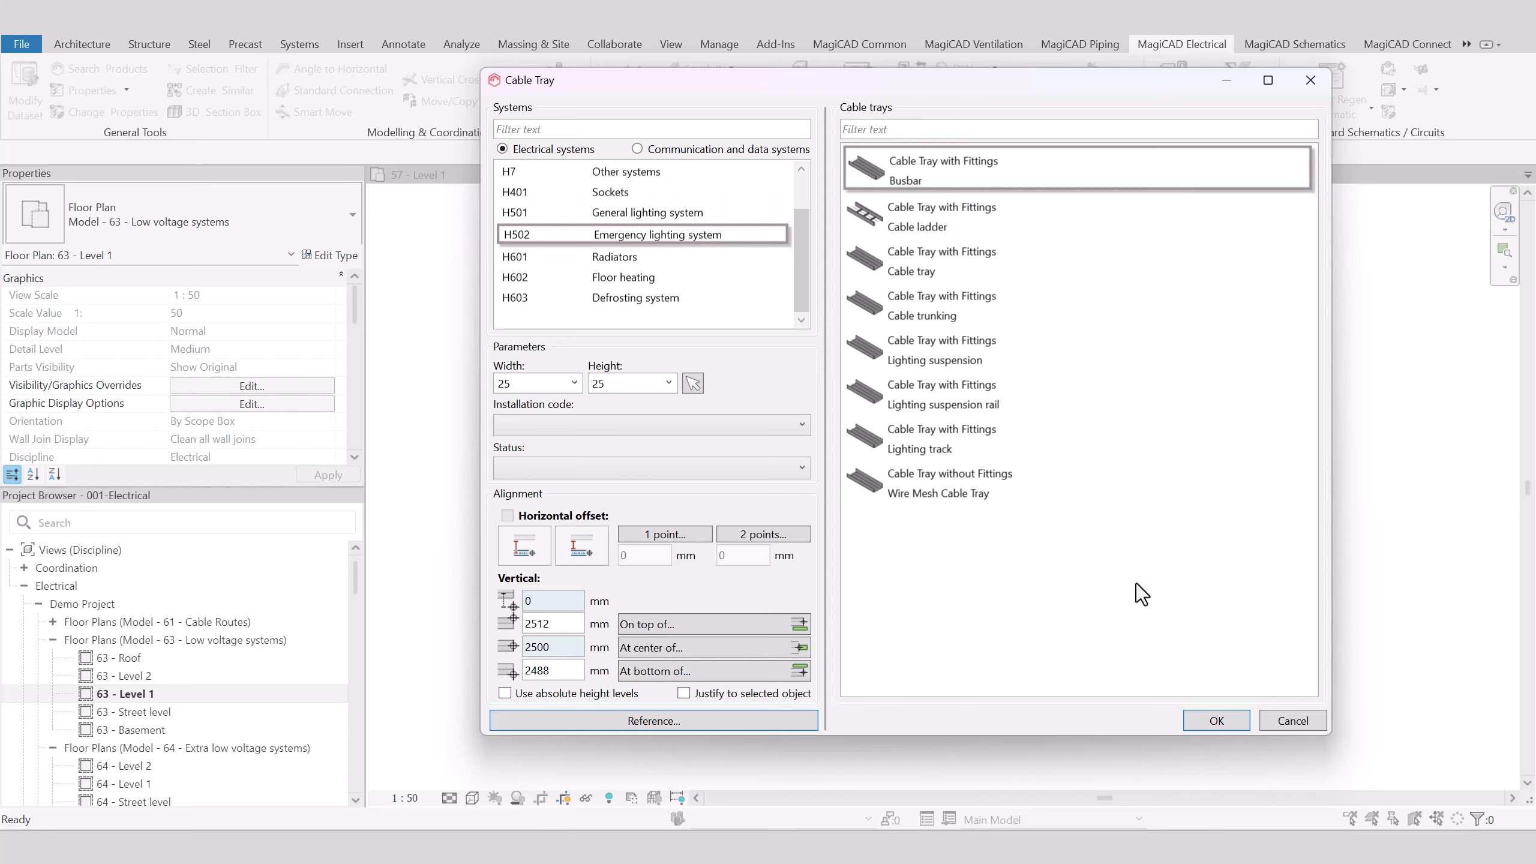
left_click(1207, 720)
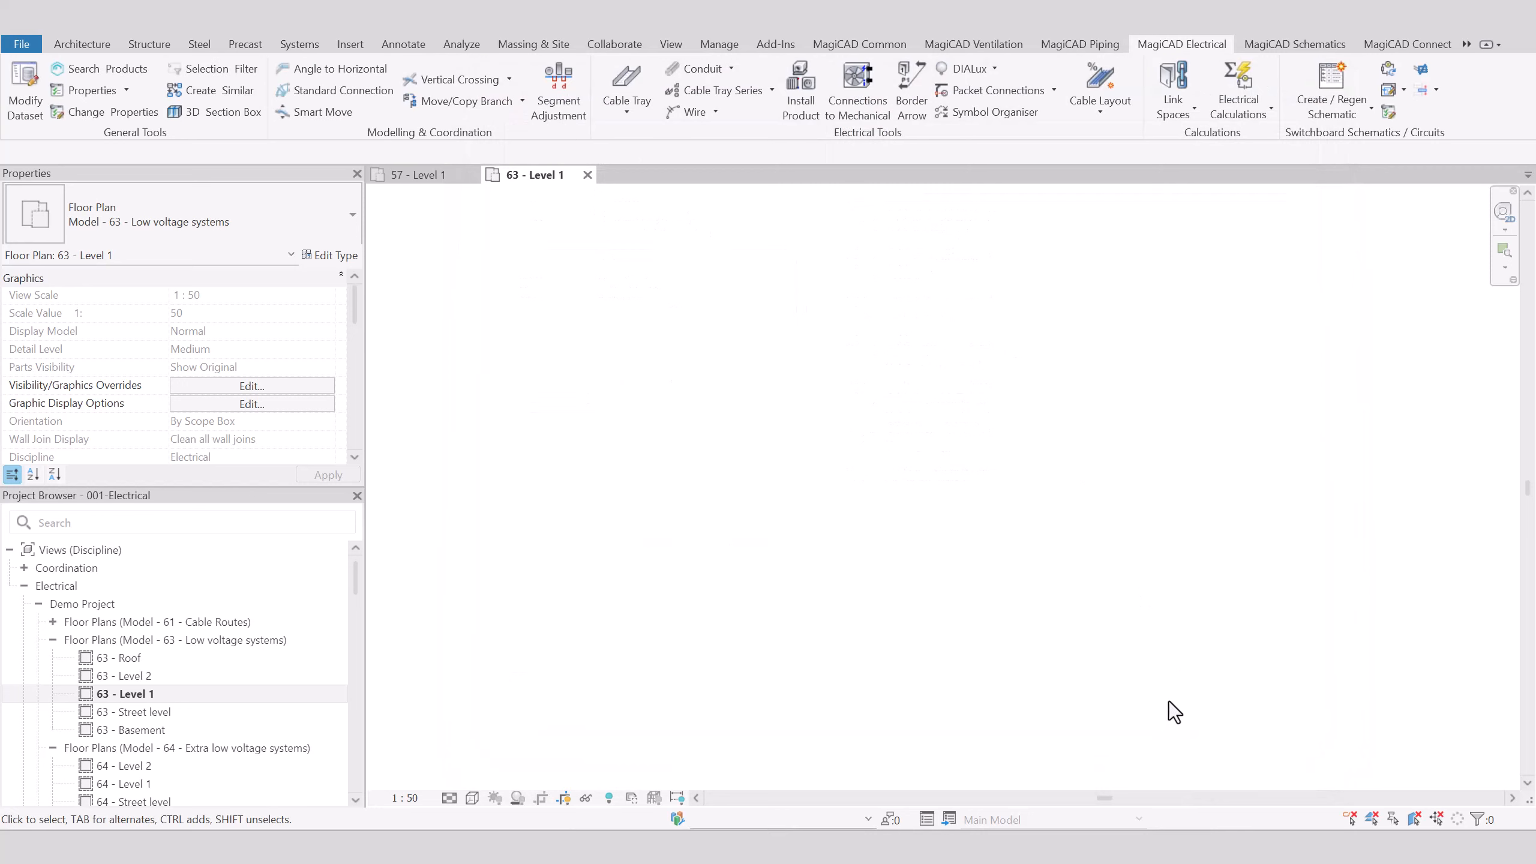
- Draw a short horizontal cable tray in the empty plan area and select it to examine its properties
left_click(582, 404)
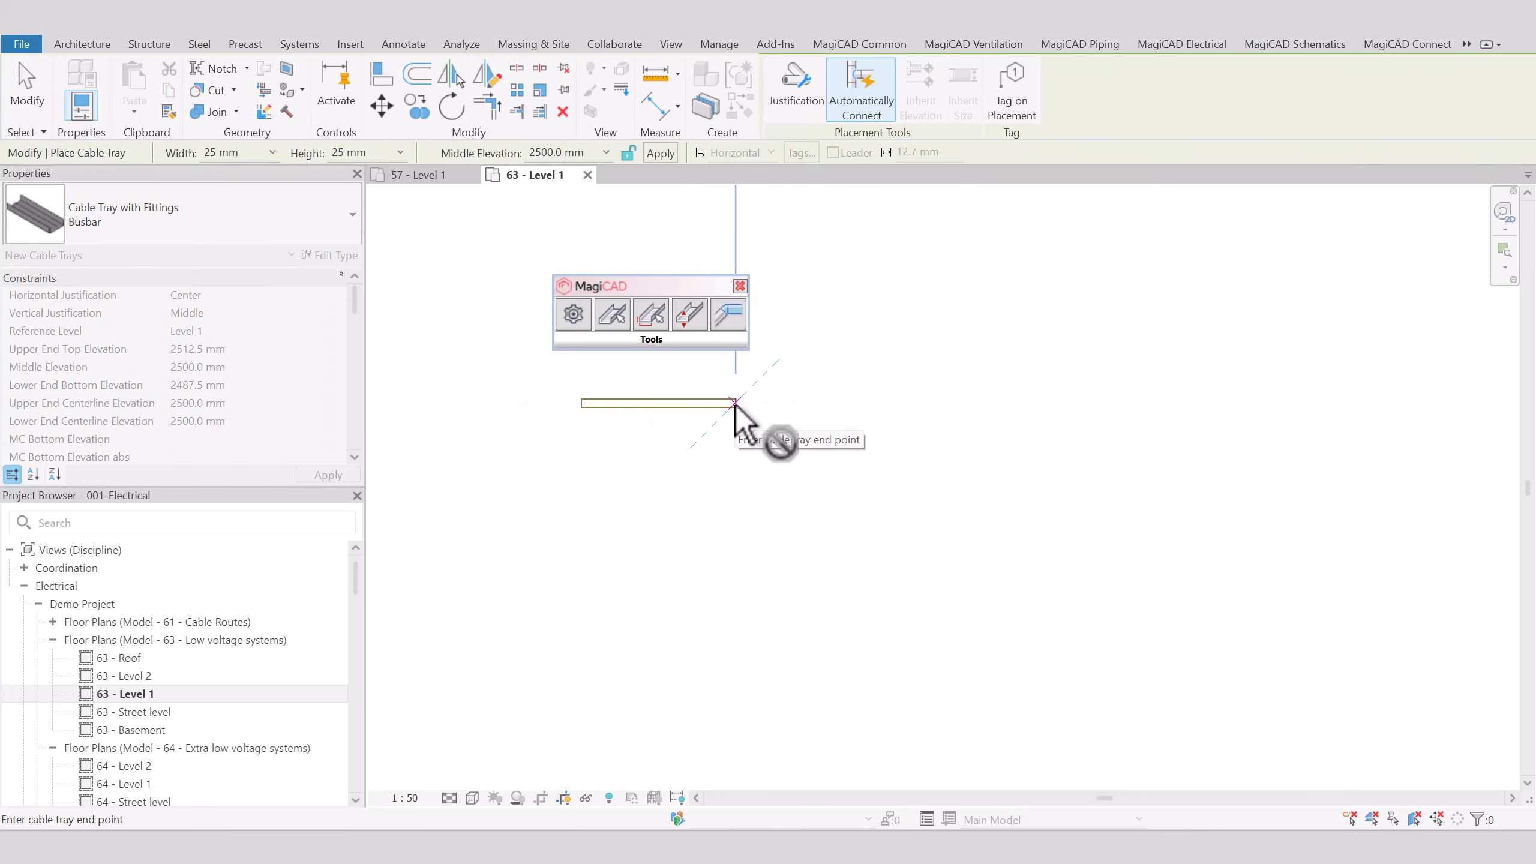
left_click(735, 404)
left_click(741, 286)
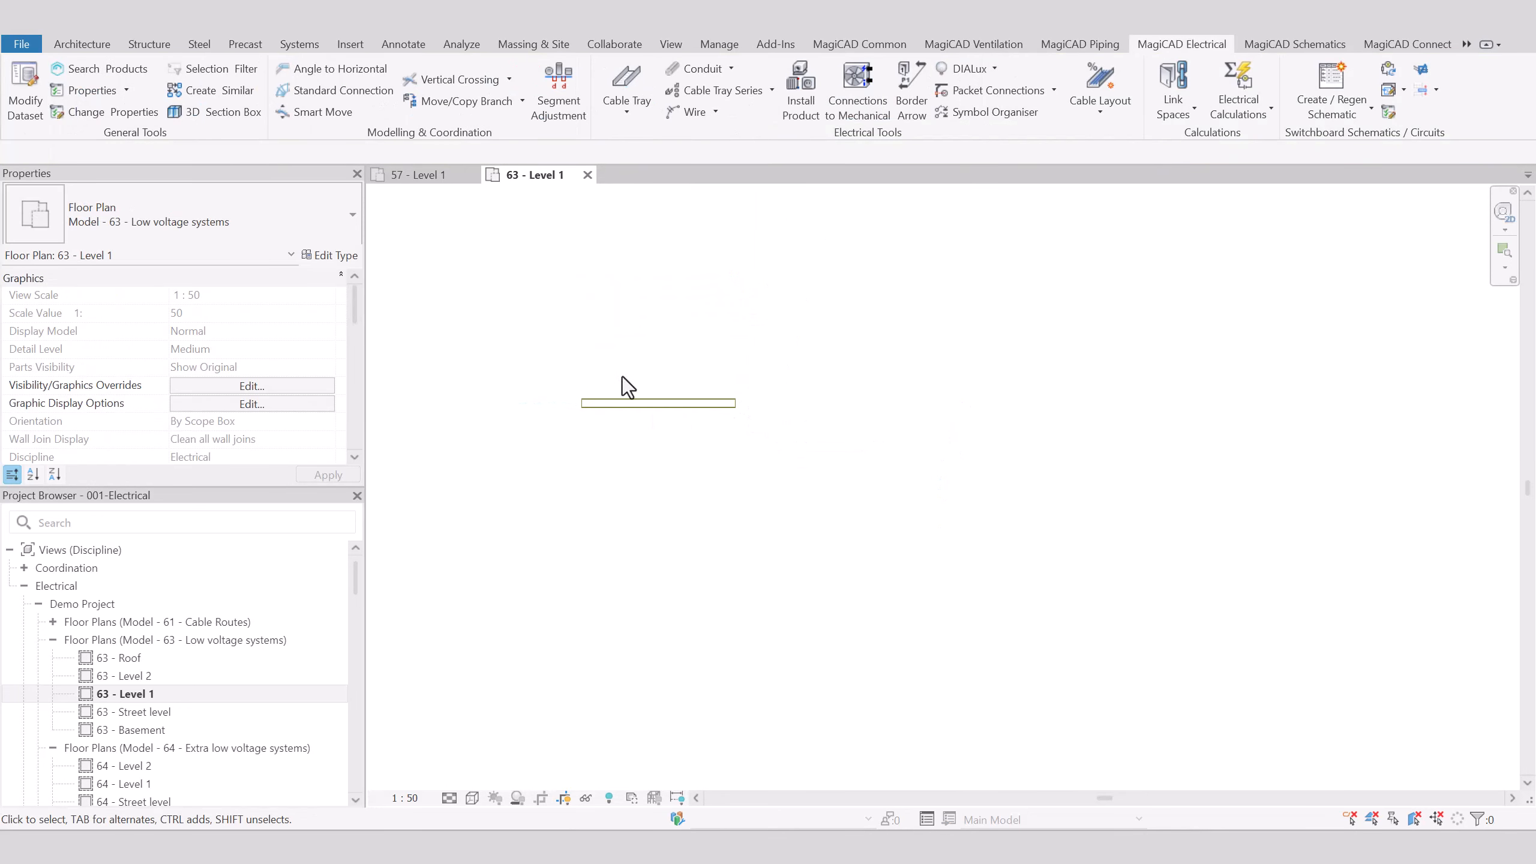
left_click(601, 391)
scroll(289, 357, "down", 10)
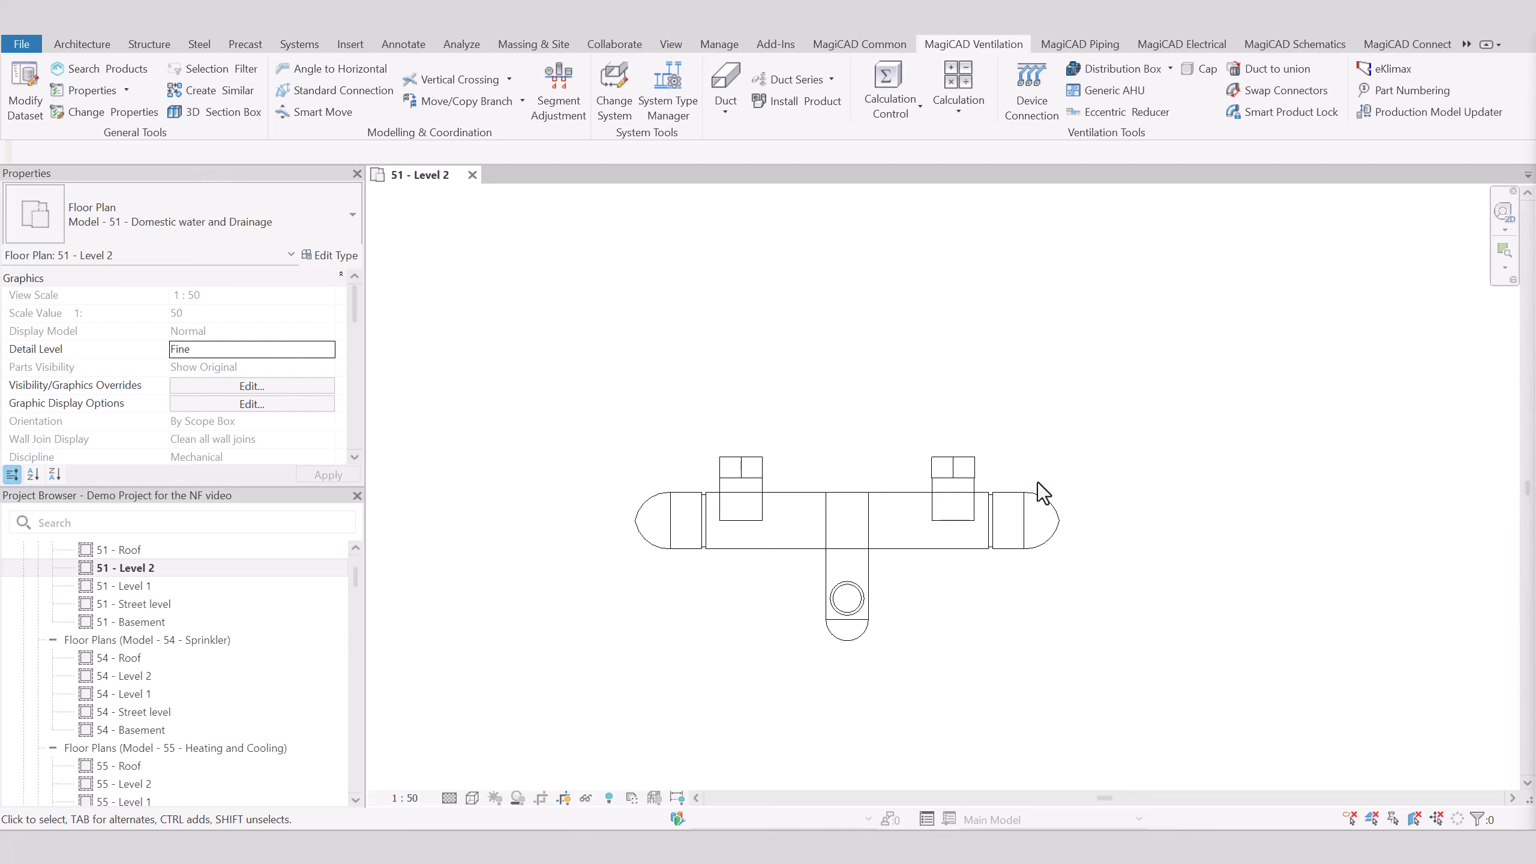
- Draw a 15 mm copper pipe straight up in plan from the shower mixer's right-hand inlet at 200 mm elevation
left_click(922, 549)
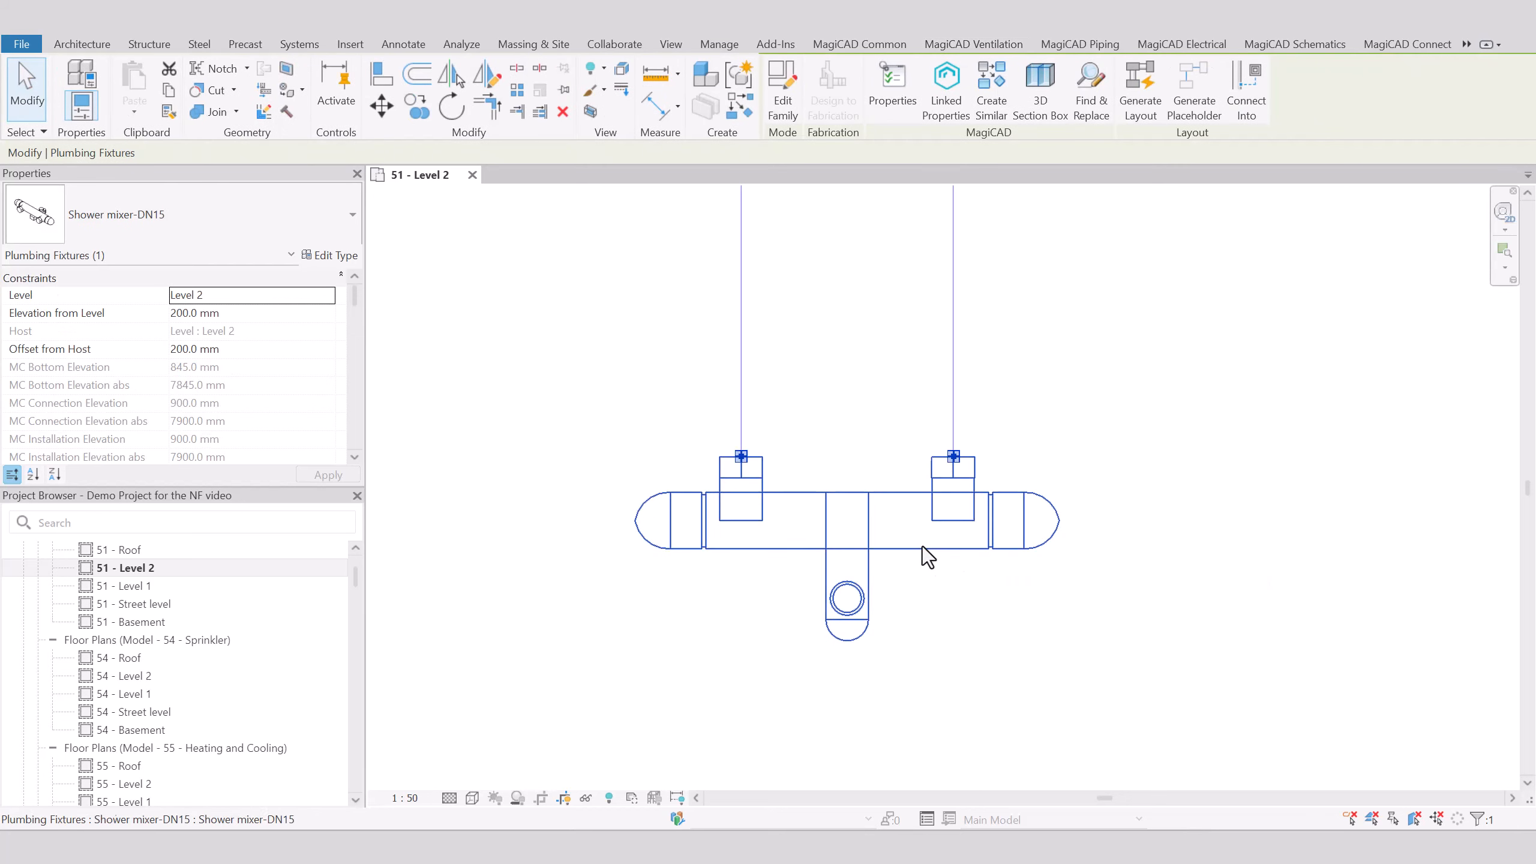
left_click(1161, 441)
scroll(1149, 439, "down", 2)
middle_click_drag(1064, 484, 803, 589)
left_click(763, 563)
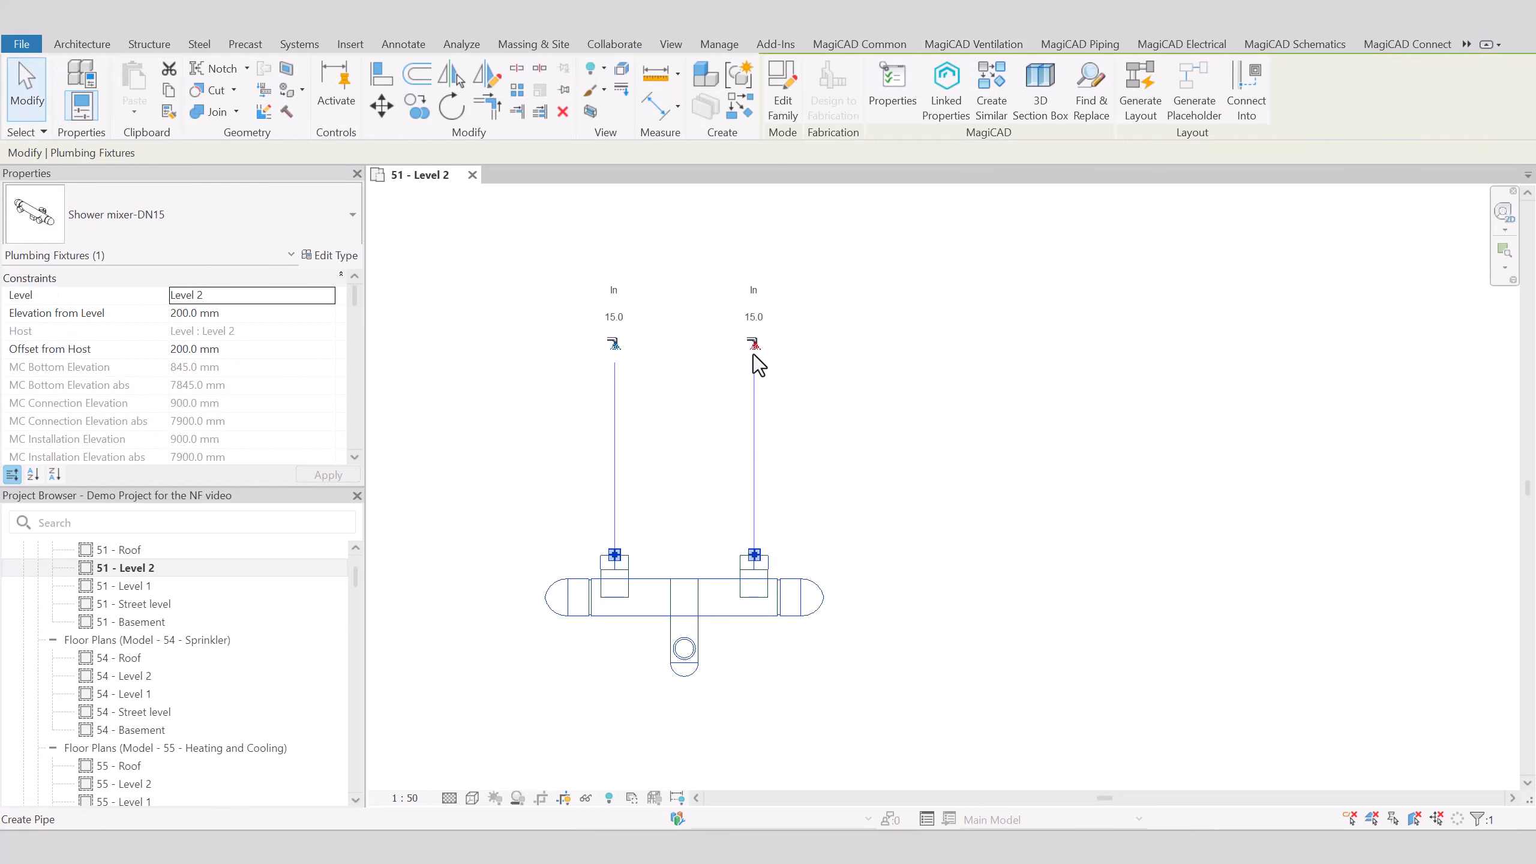
left_click(872, 560)
key("p")
key("i")
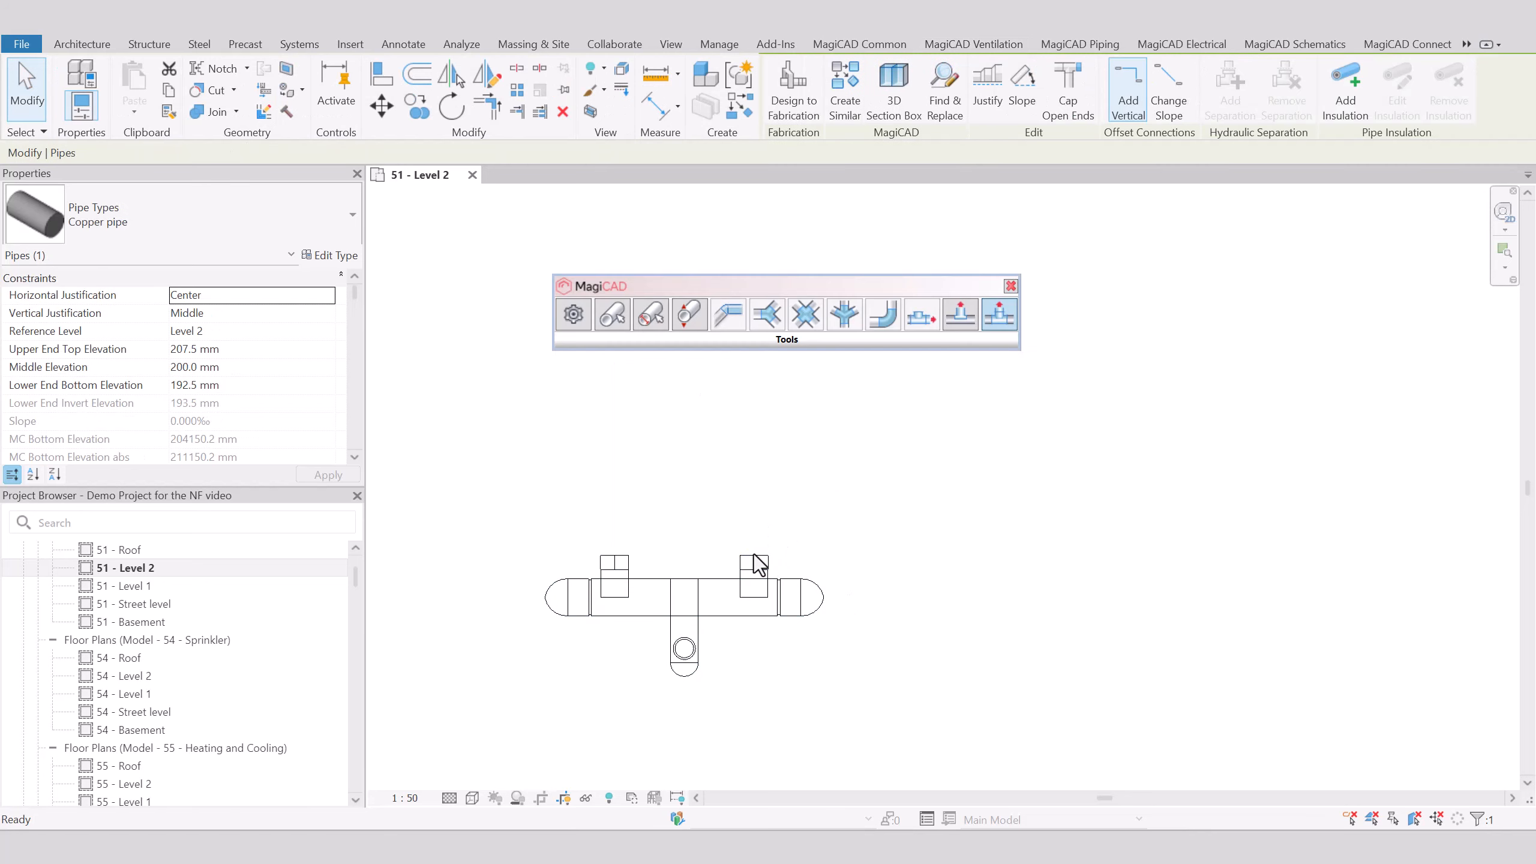
left_click(754, 556)
left_click(759, 421)
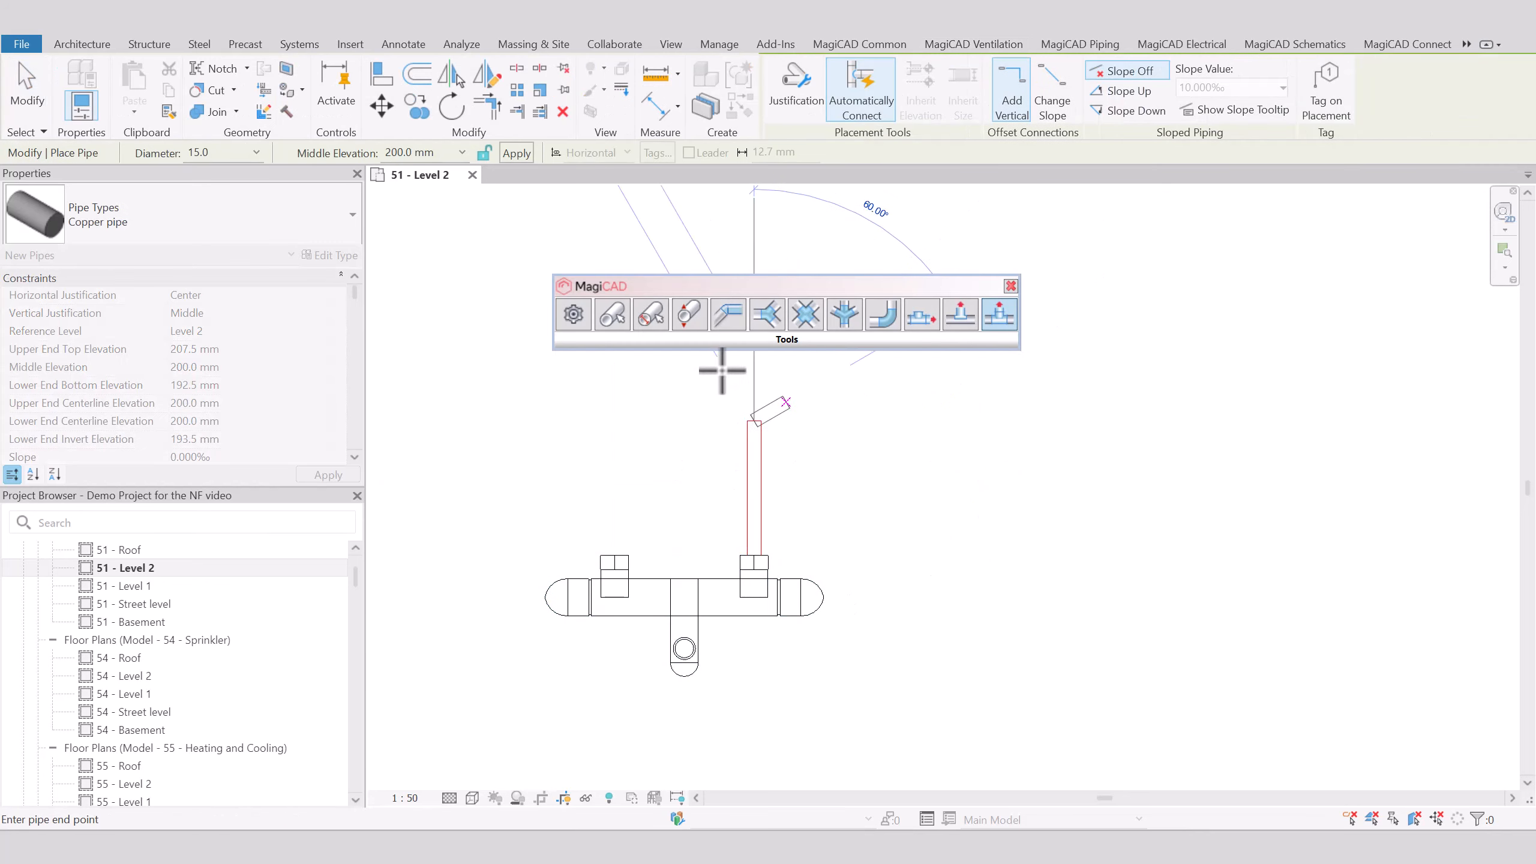
- Add a height level riser at the pipe's end on Level 2, from 200 mm bottom offset to 2000 mm top offset
left_click(687, 320)
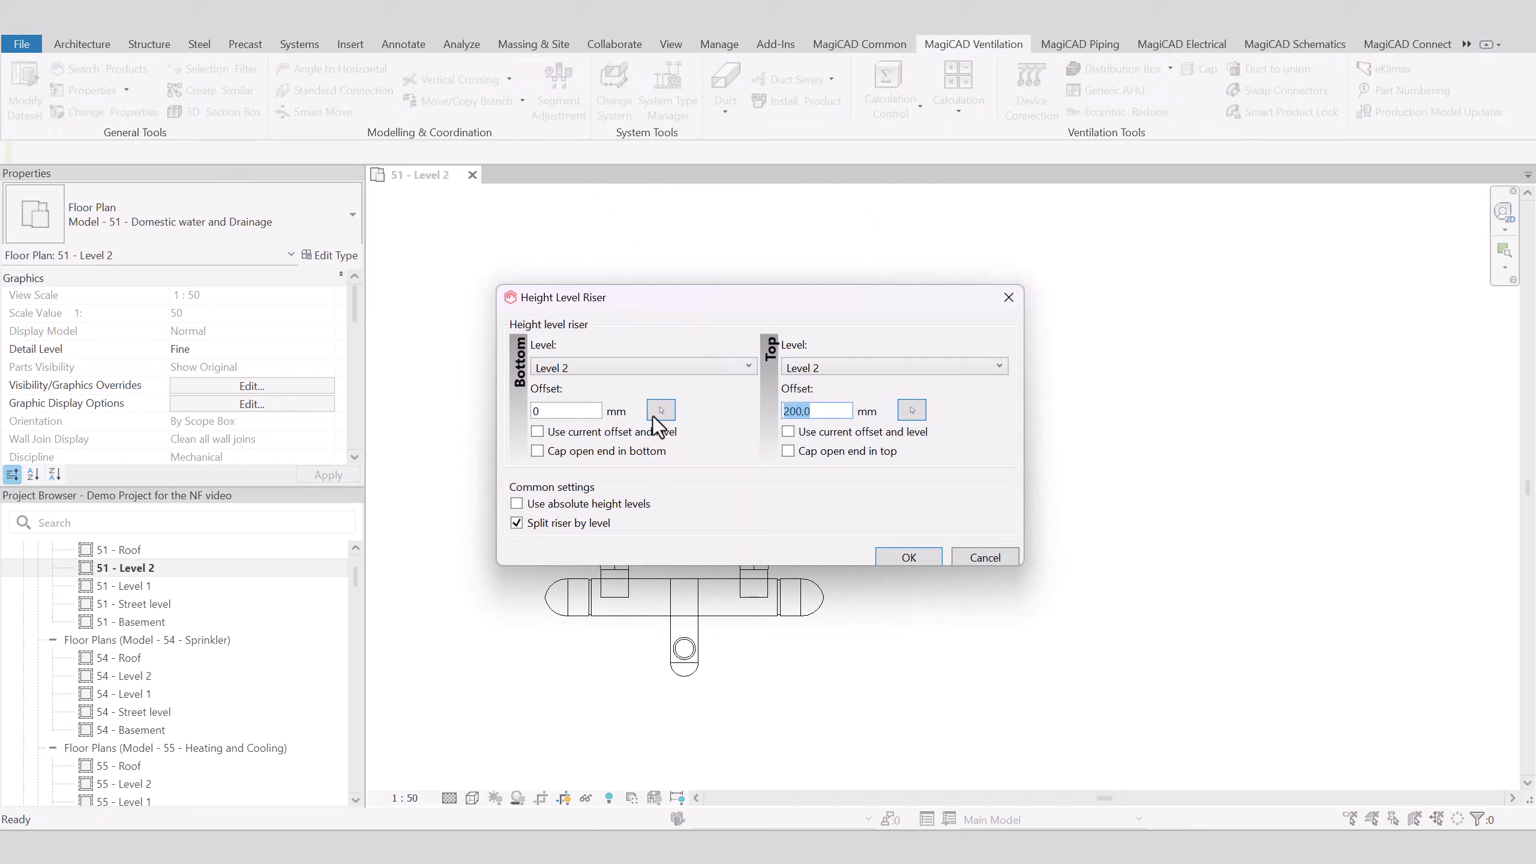
left_click(583, 411)
key("BackSpace")
type("200")
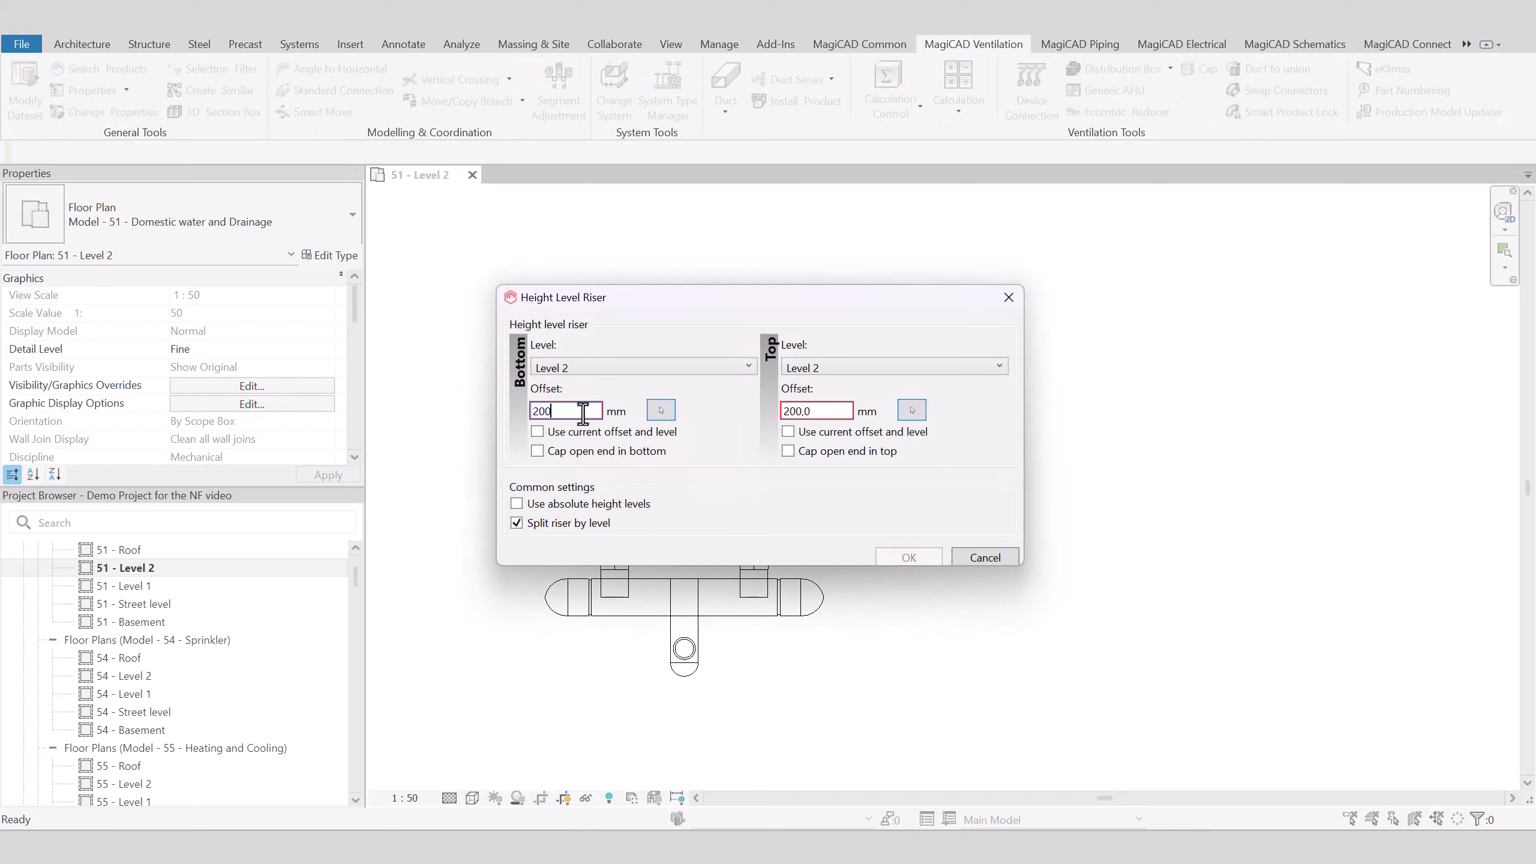
left_click_drag(820, 413, 581, 421)
key("BackSpace")
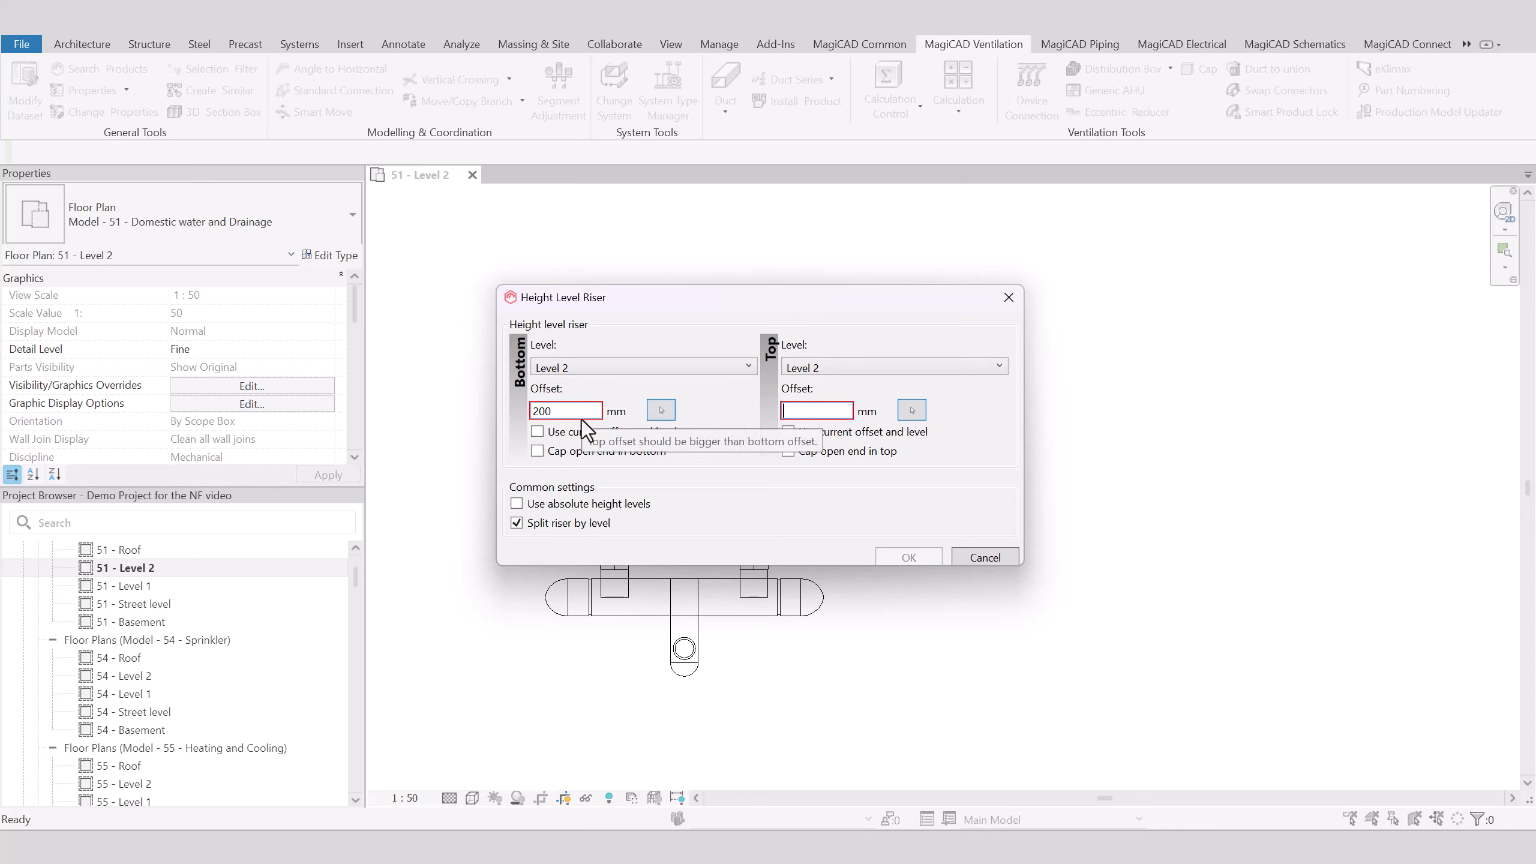
type("2000")
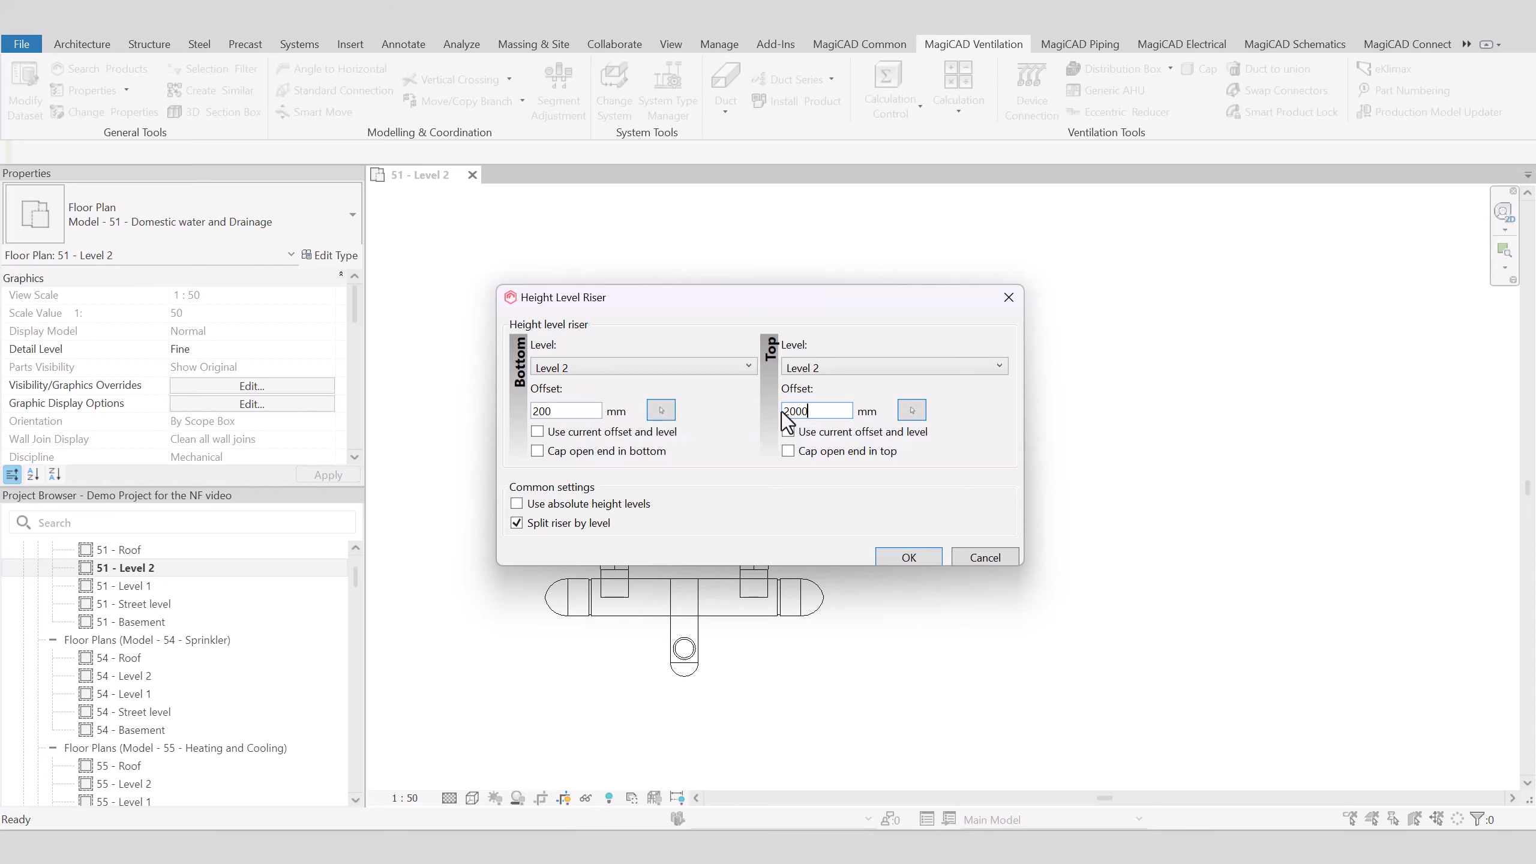
left_click(907, 555)
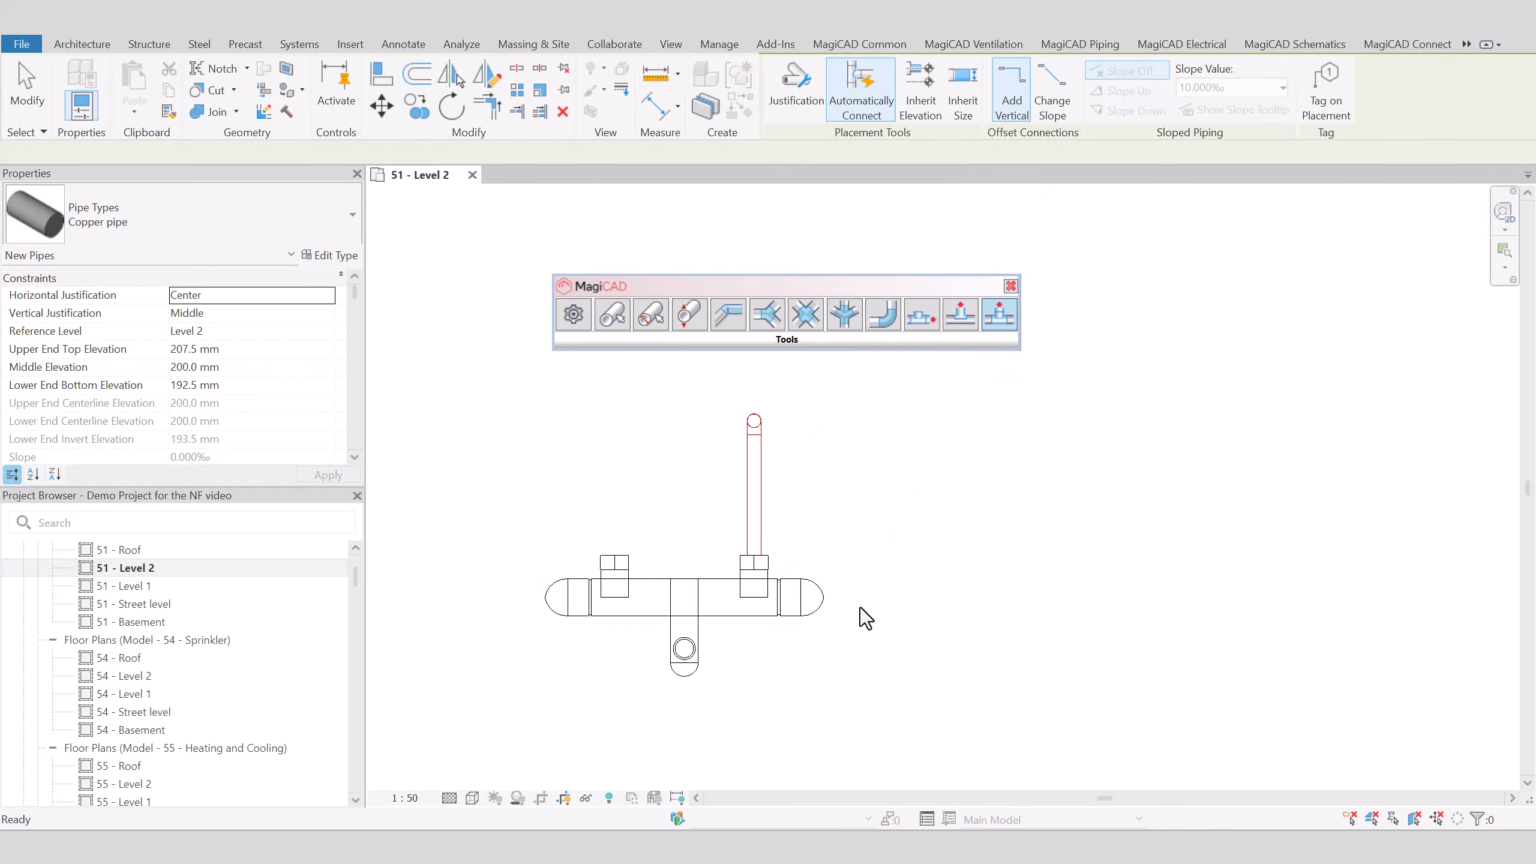
key("Escape")
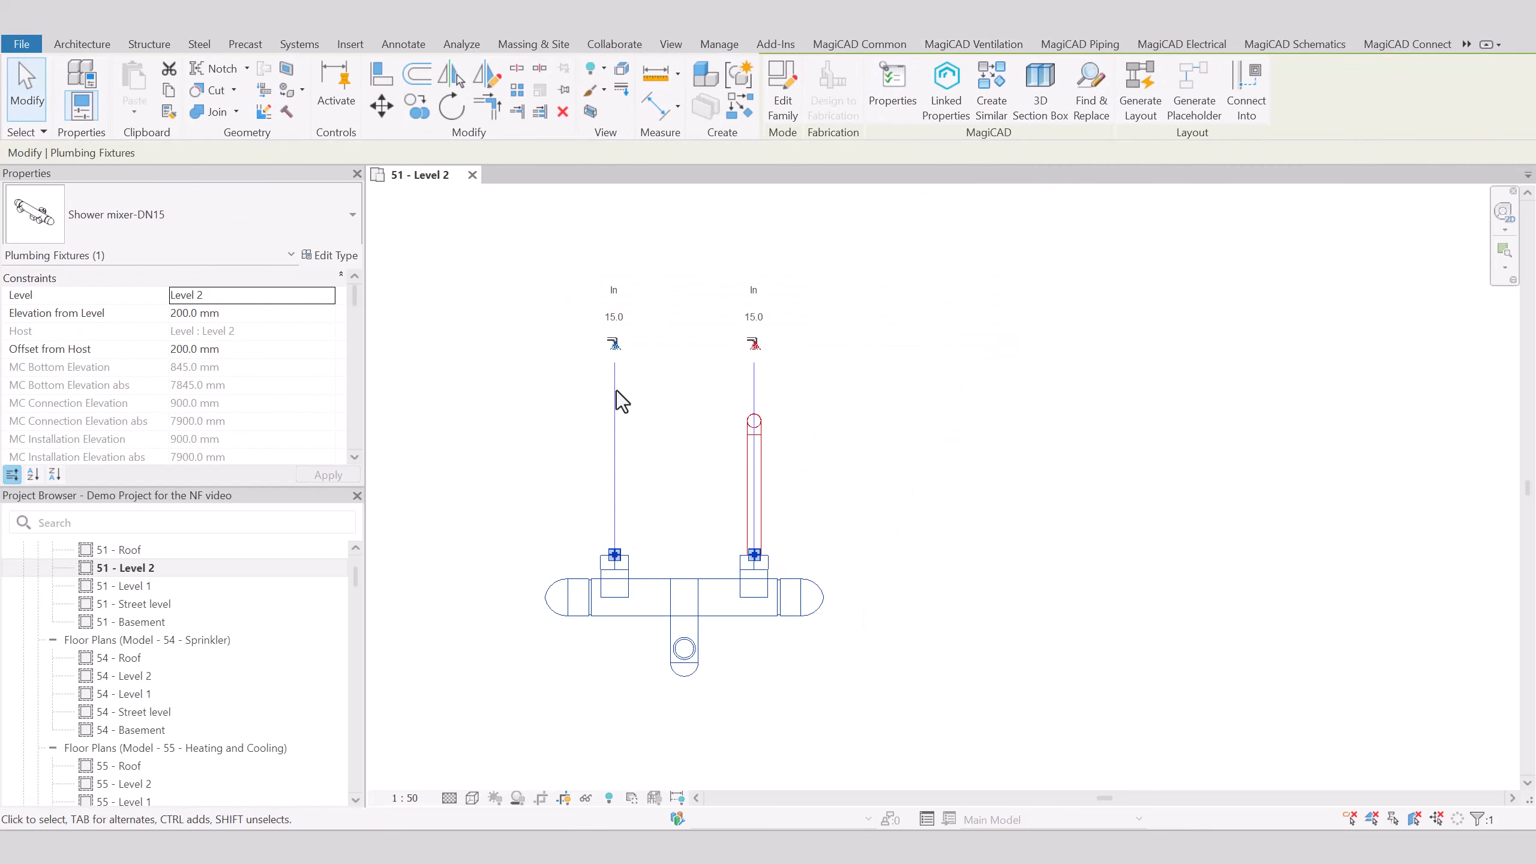
- Draw a 15 mm copper pipe from the mixer's left-hand inlet at 200 mm and add a Level 2 riser from 200 mm to 2000 mm offset
left_click(646, 448)
middle_click_drag(680, 465, 837, 480)
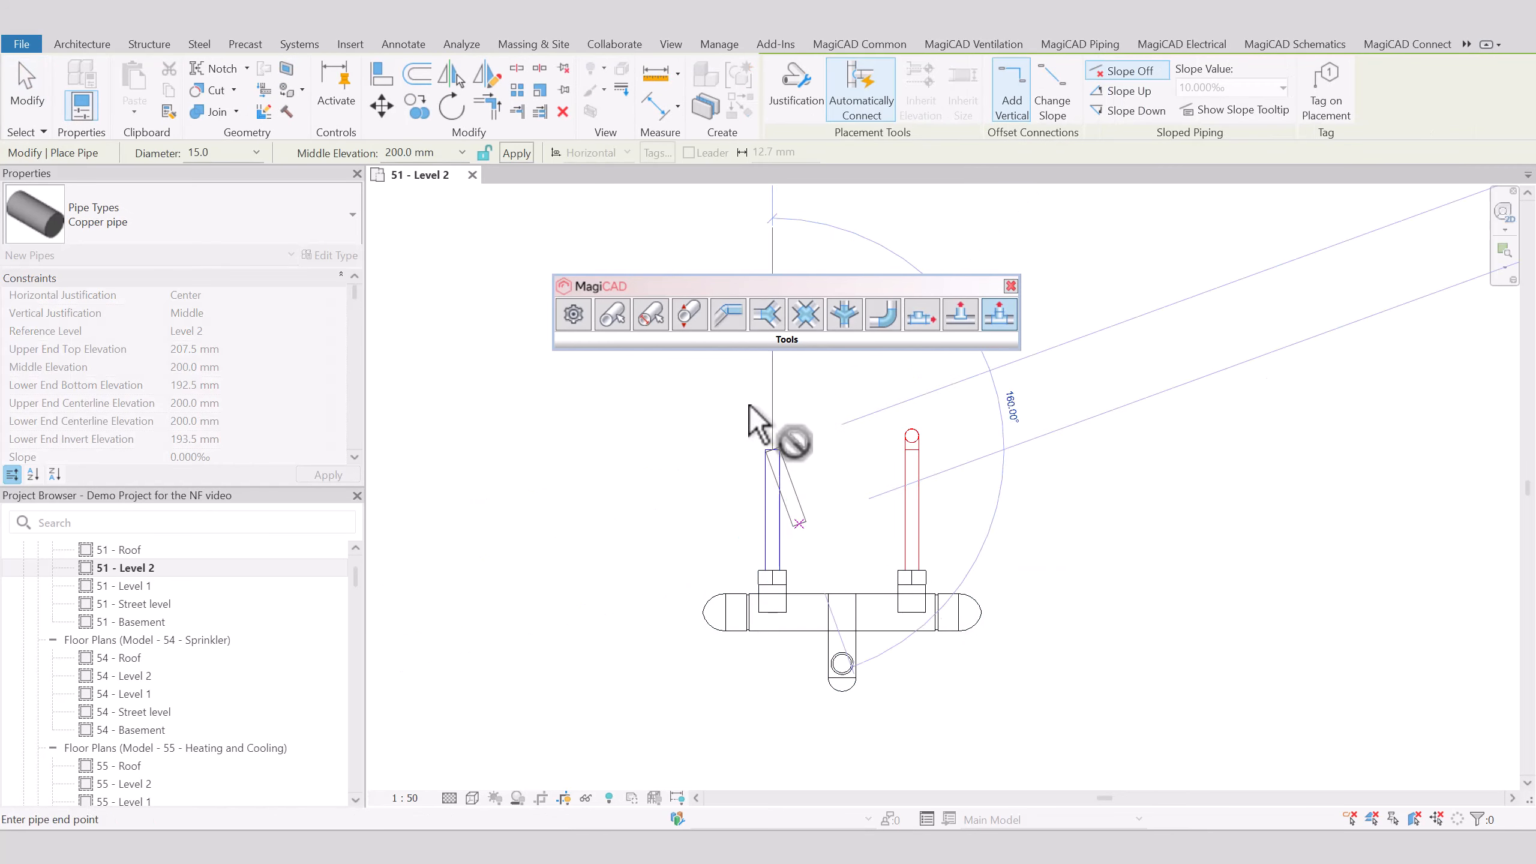
left_click(689, 313)
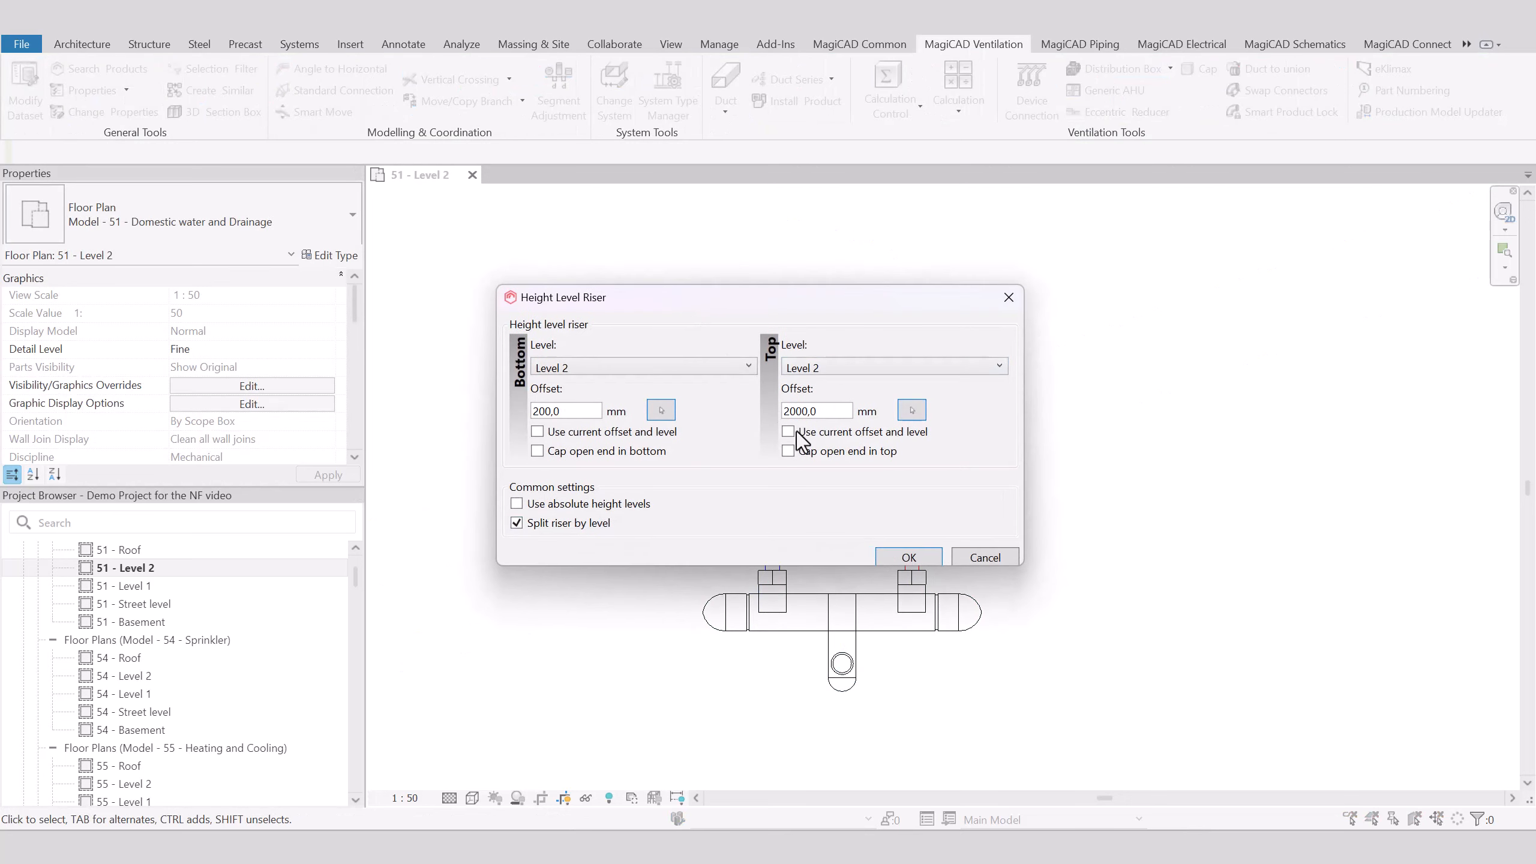
left_click(912, 558)
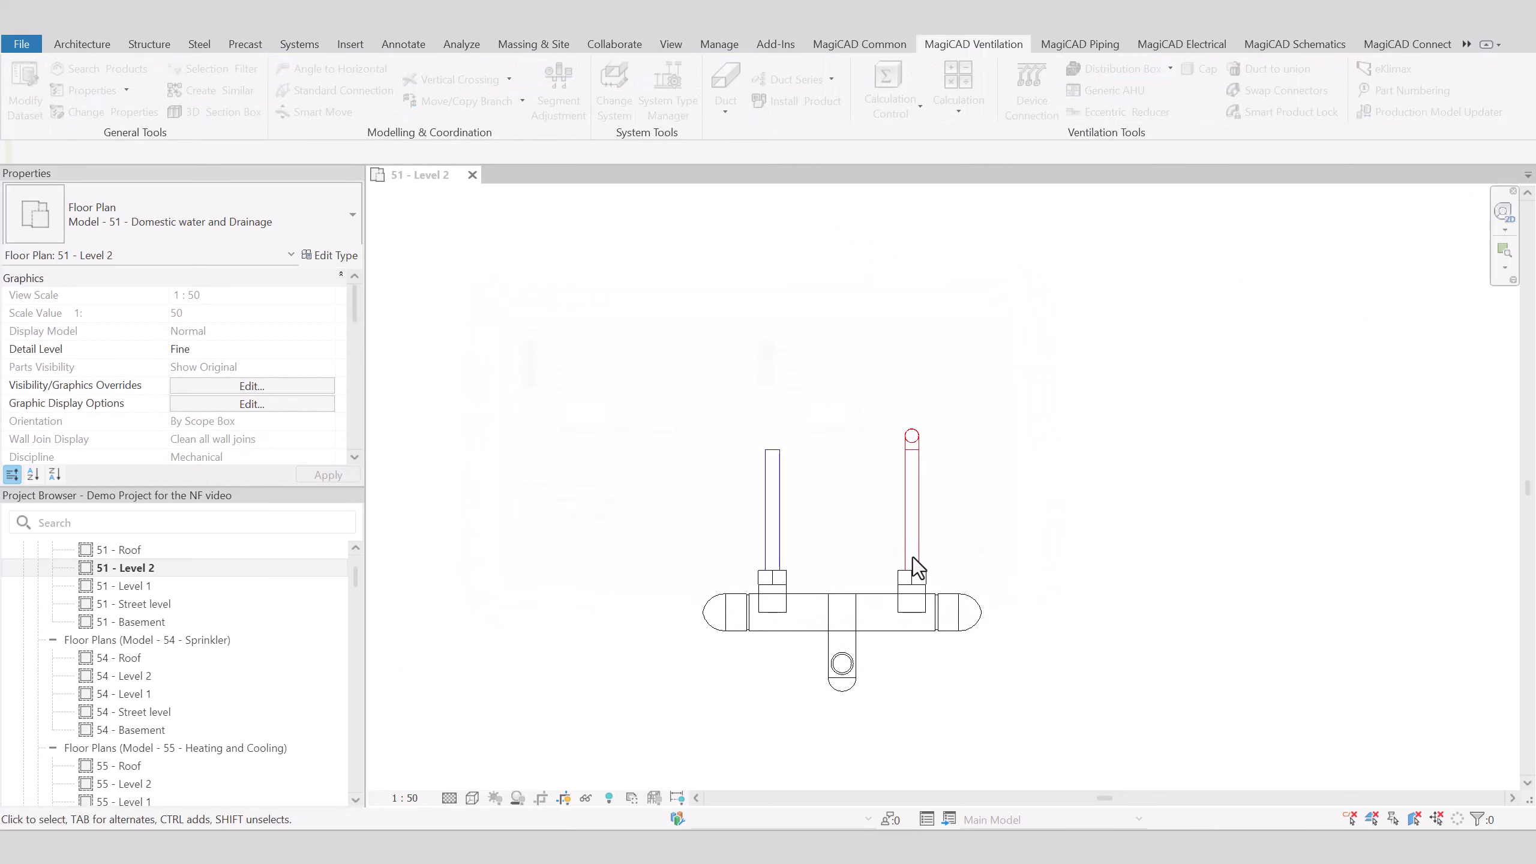
left_click(772, 569)
left_click(1013, 290)
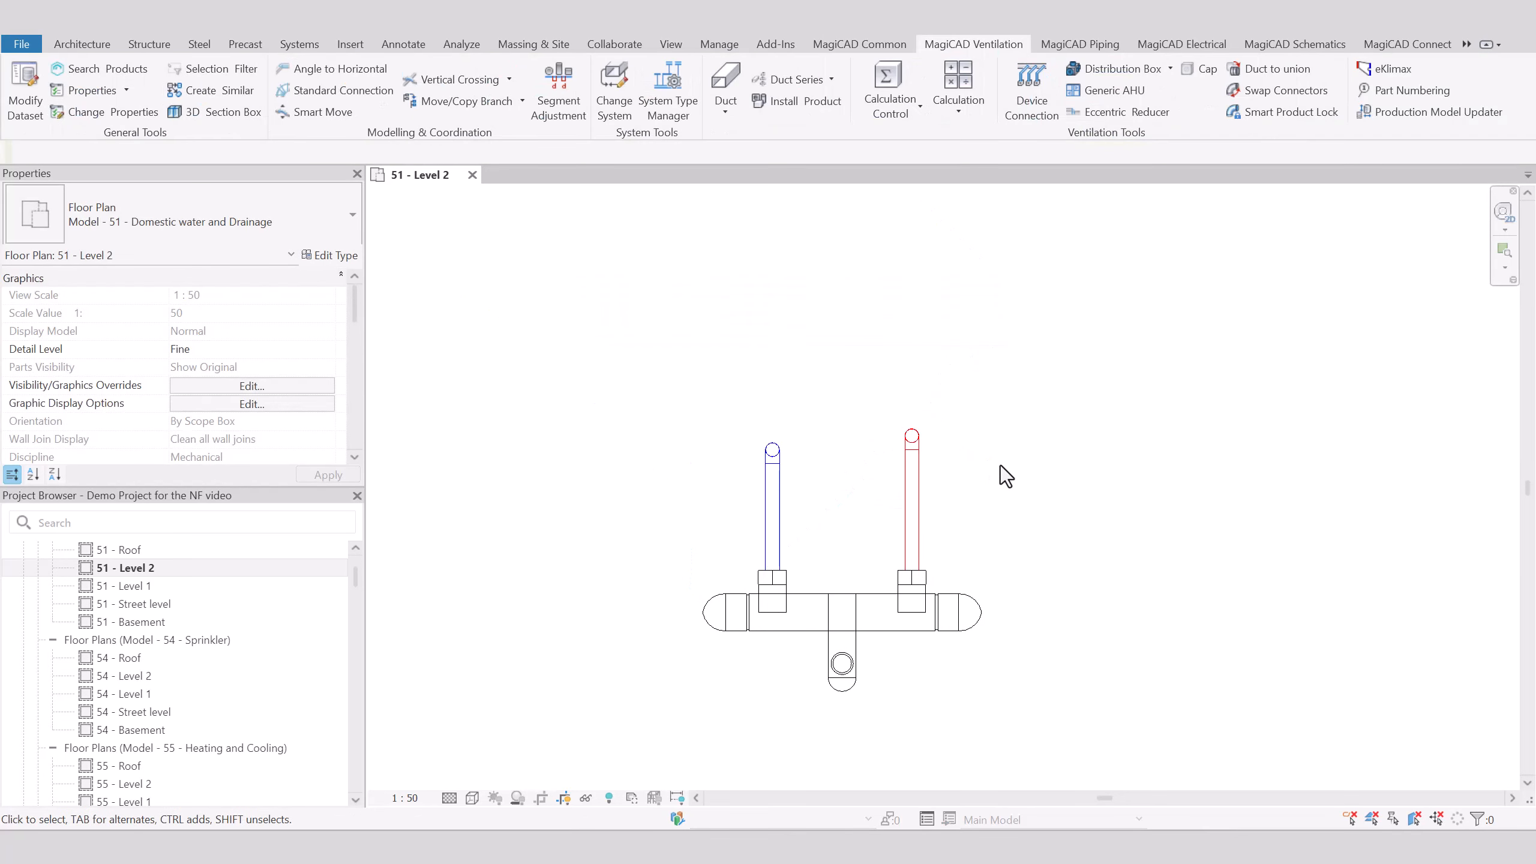
- Create a 3D section box around the mixer and its pipes in the {3D} view with a 100 offset and inspect it from the side
scroll(1000, 469, "down", 3)
middle_click_drag(999, 479, 919, 478)
left_click_drag(991, 635, 513, 362)
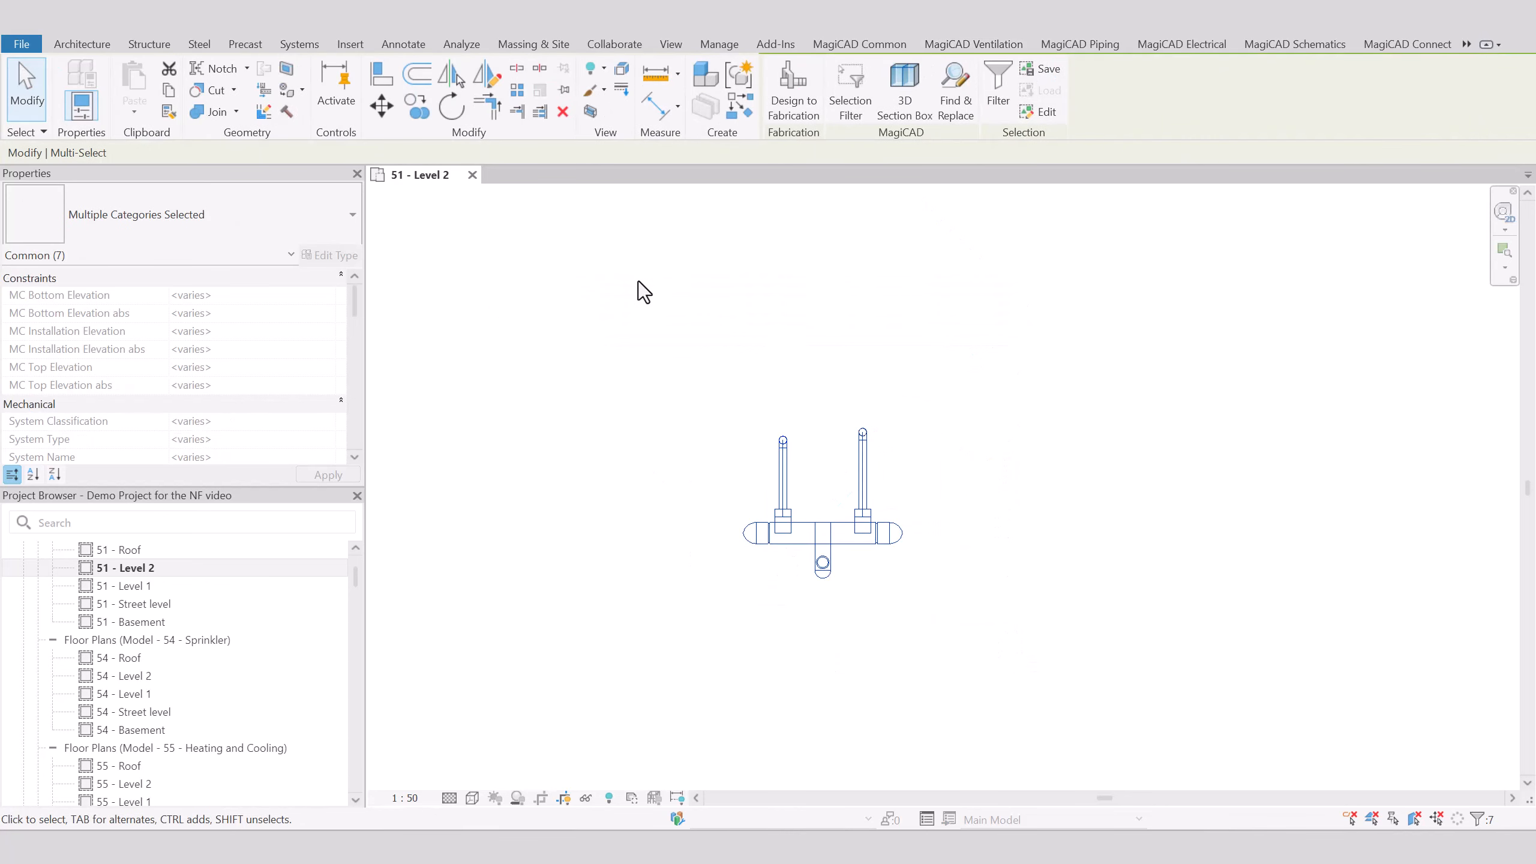
left_click(900, 113)
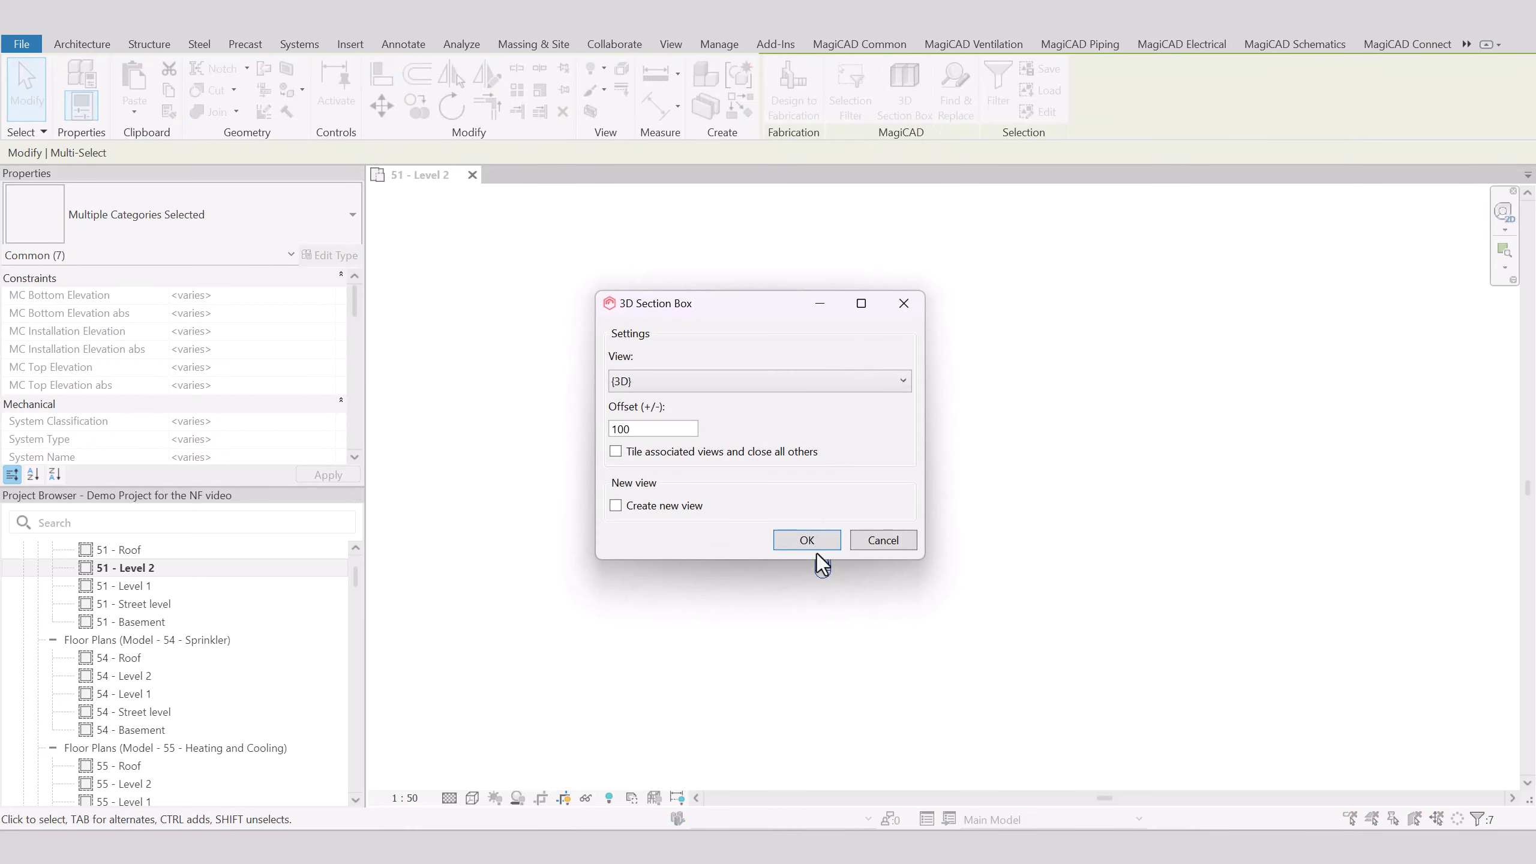
left_click(811, 540)
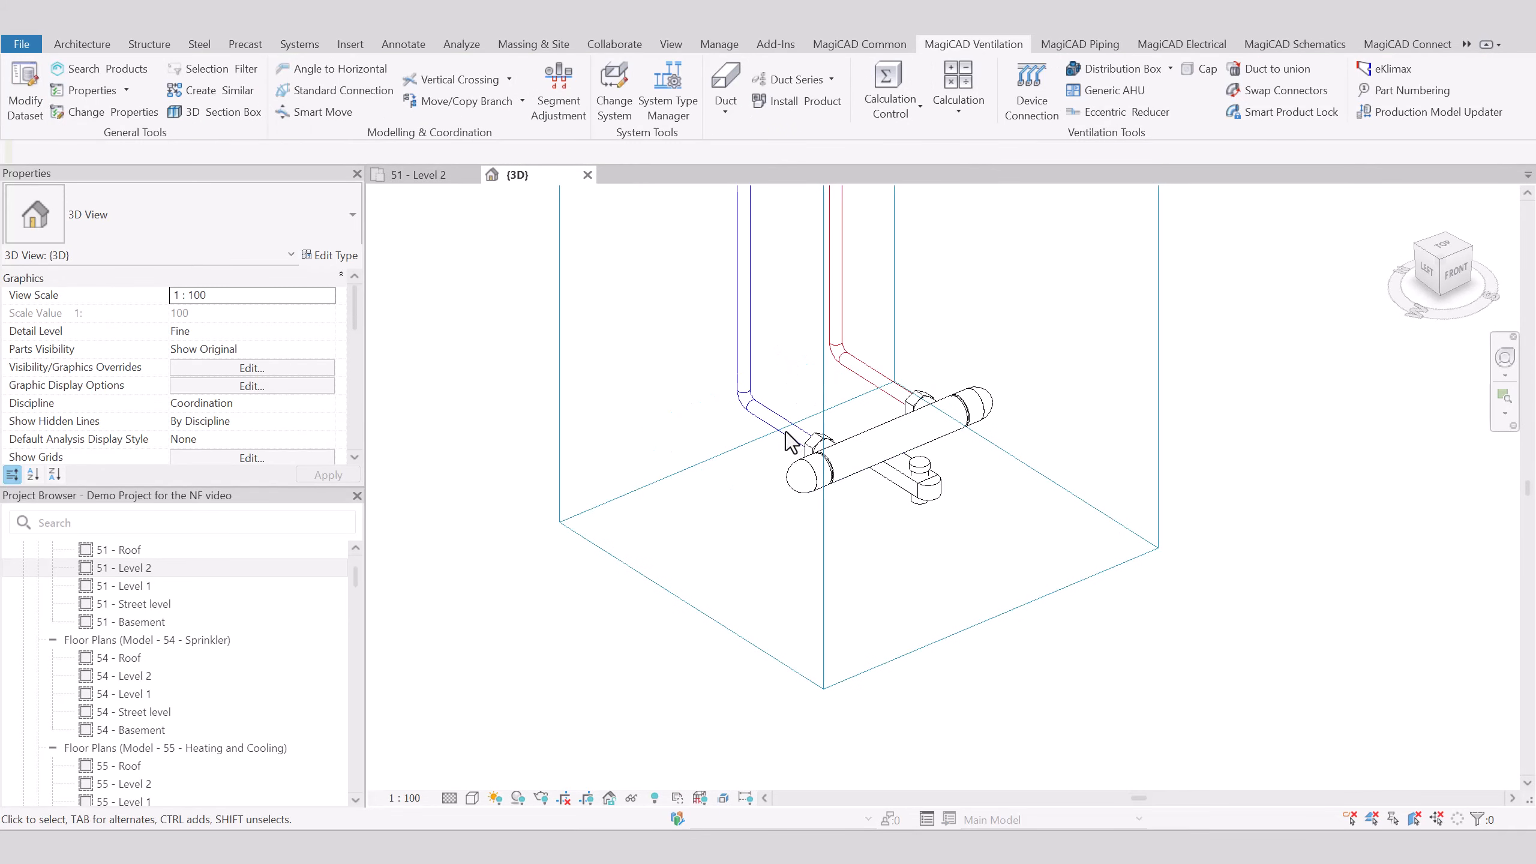
left_click(787, 430)
middle_click_drag(787, 429, 869, 337, "shift")
left_click(848, 285)
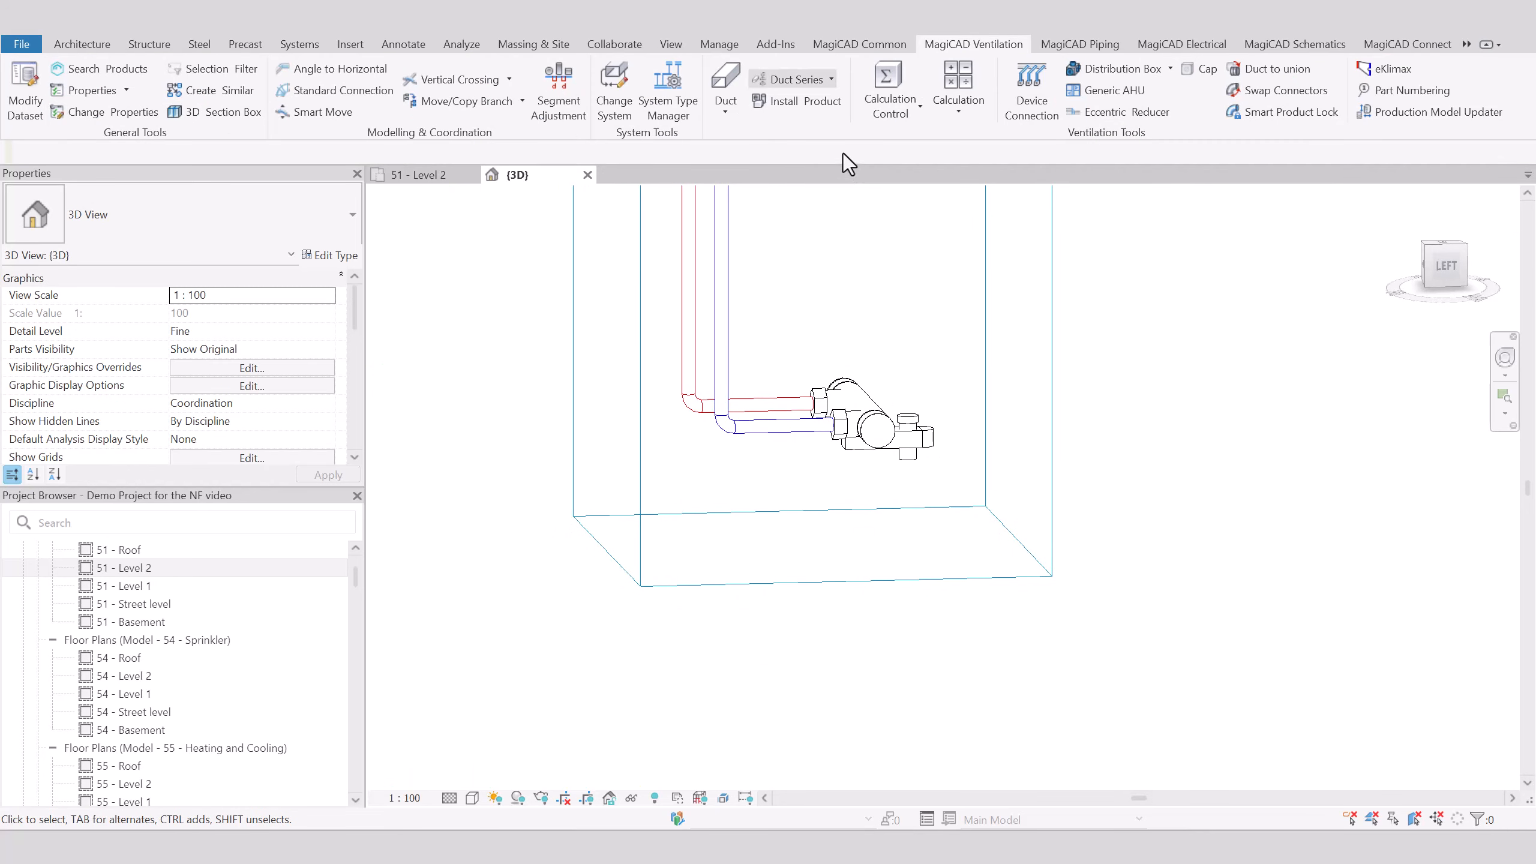
- Choose the 22361 Merika Mekapex wall box from the other piping components as the product to install
left_click(814, 103)
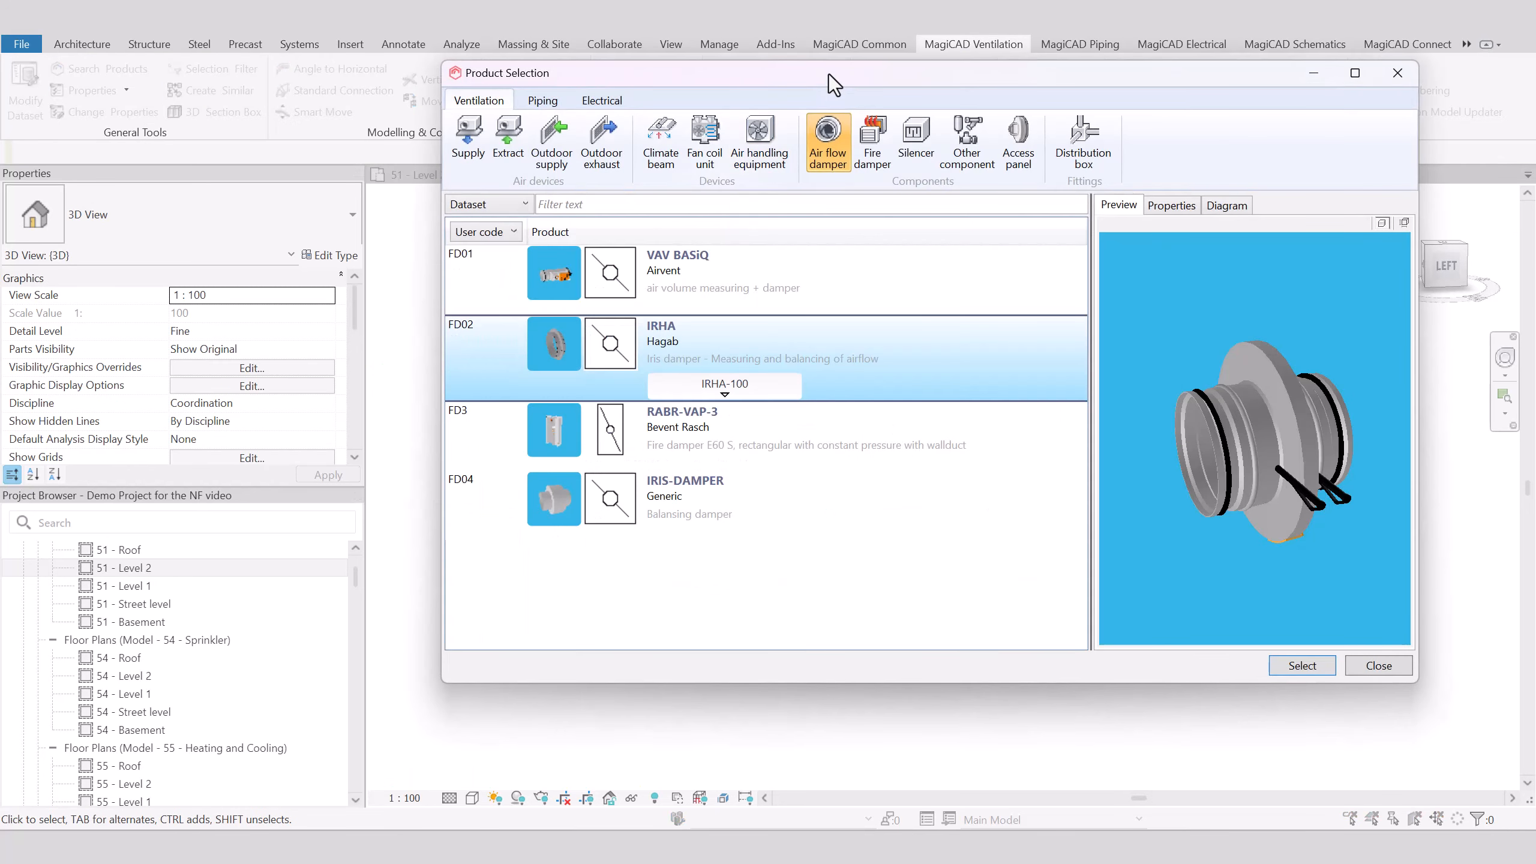
left_click_drag(828, 75, 639, 155)
left_click(355, 182)
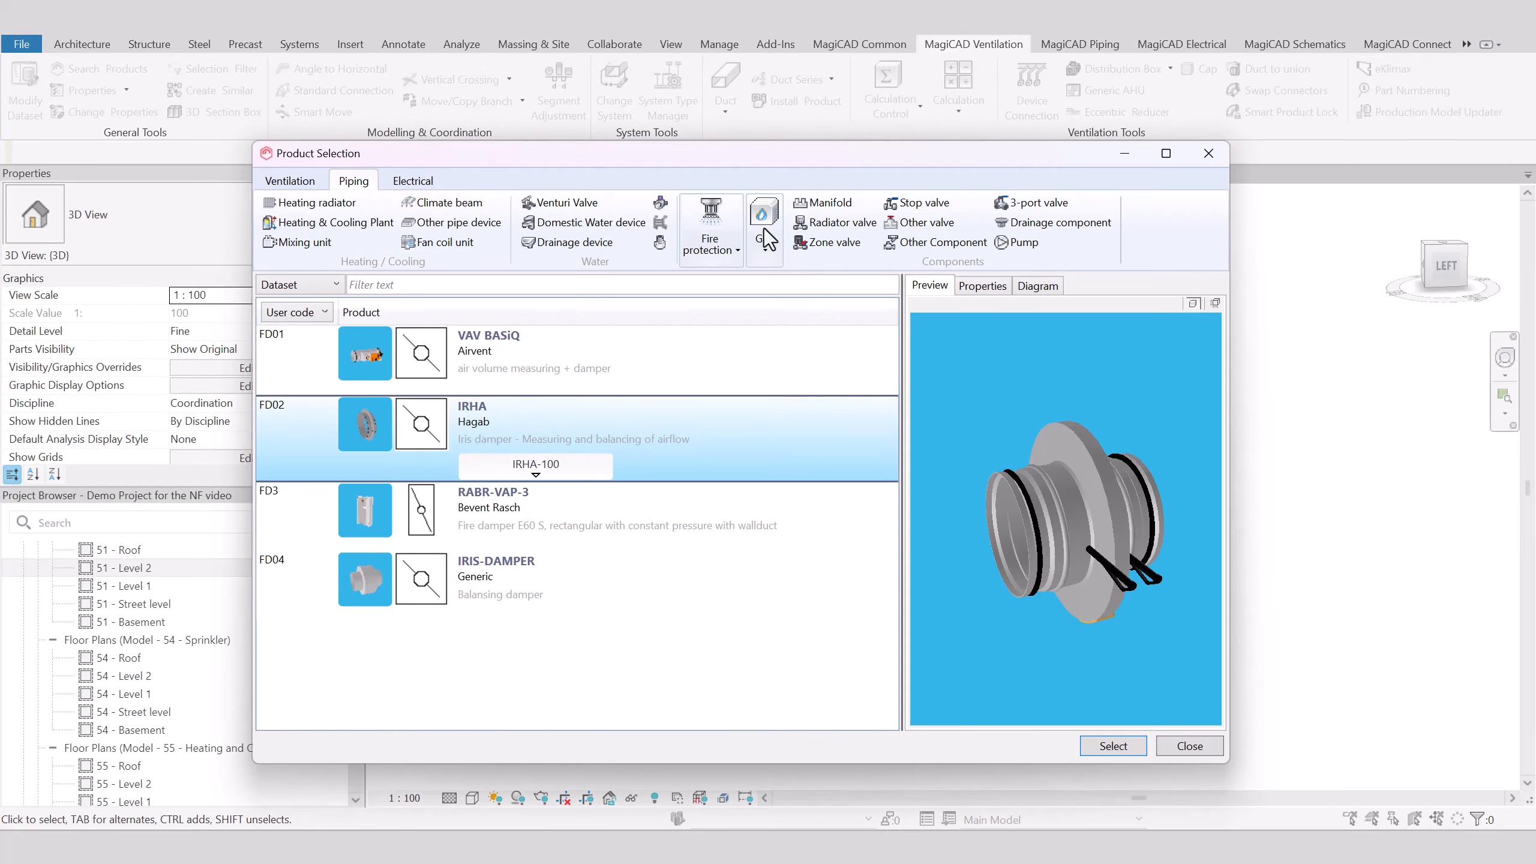
left_click(935, 247)
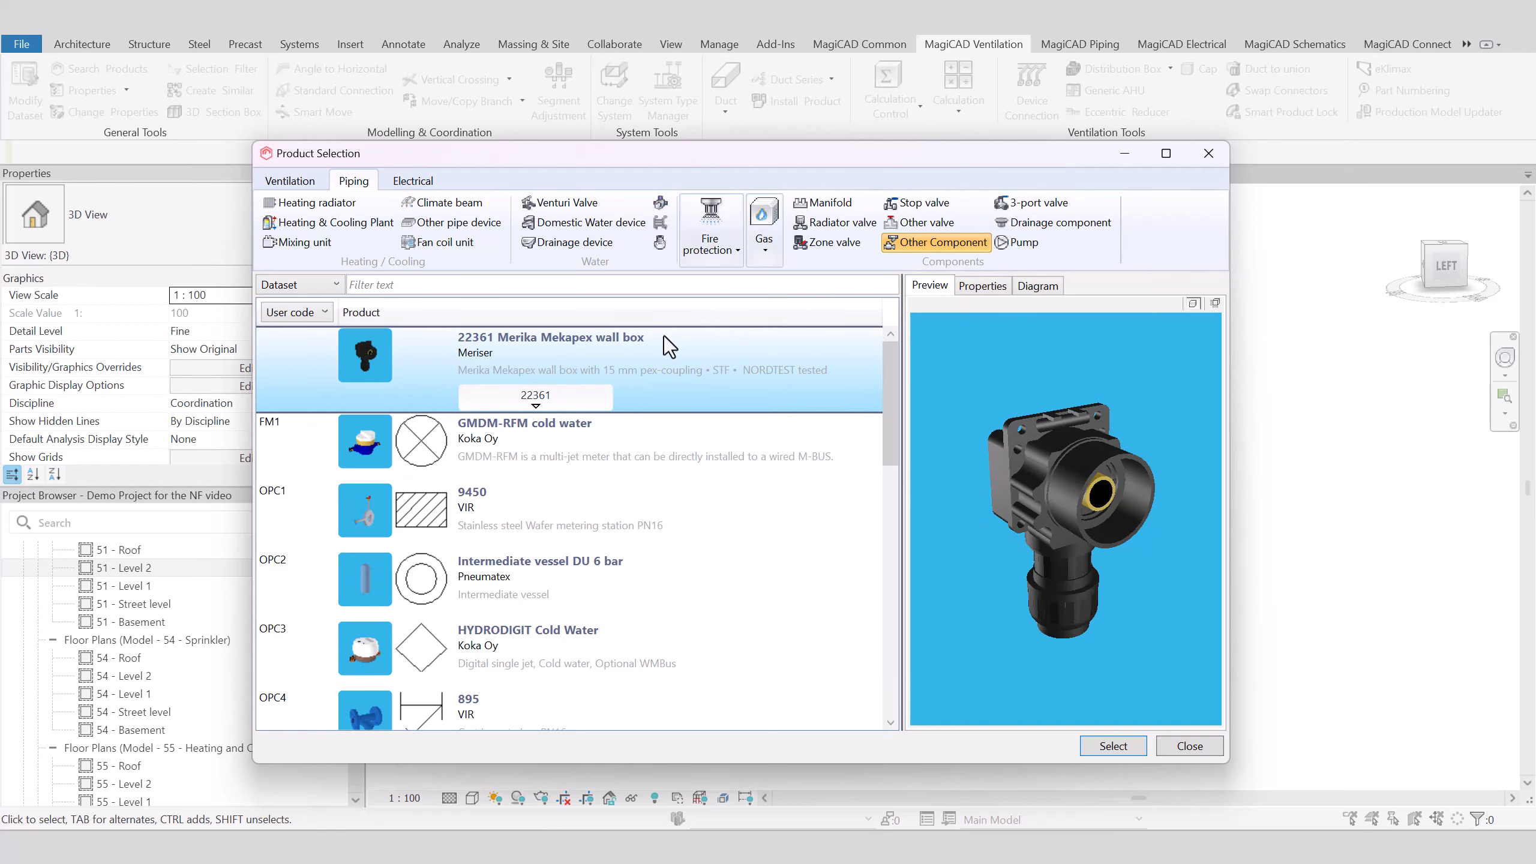
left_click(621, 349)
left_click(1120, 746)
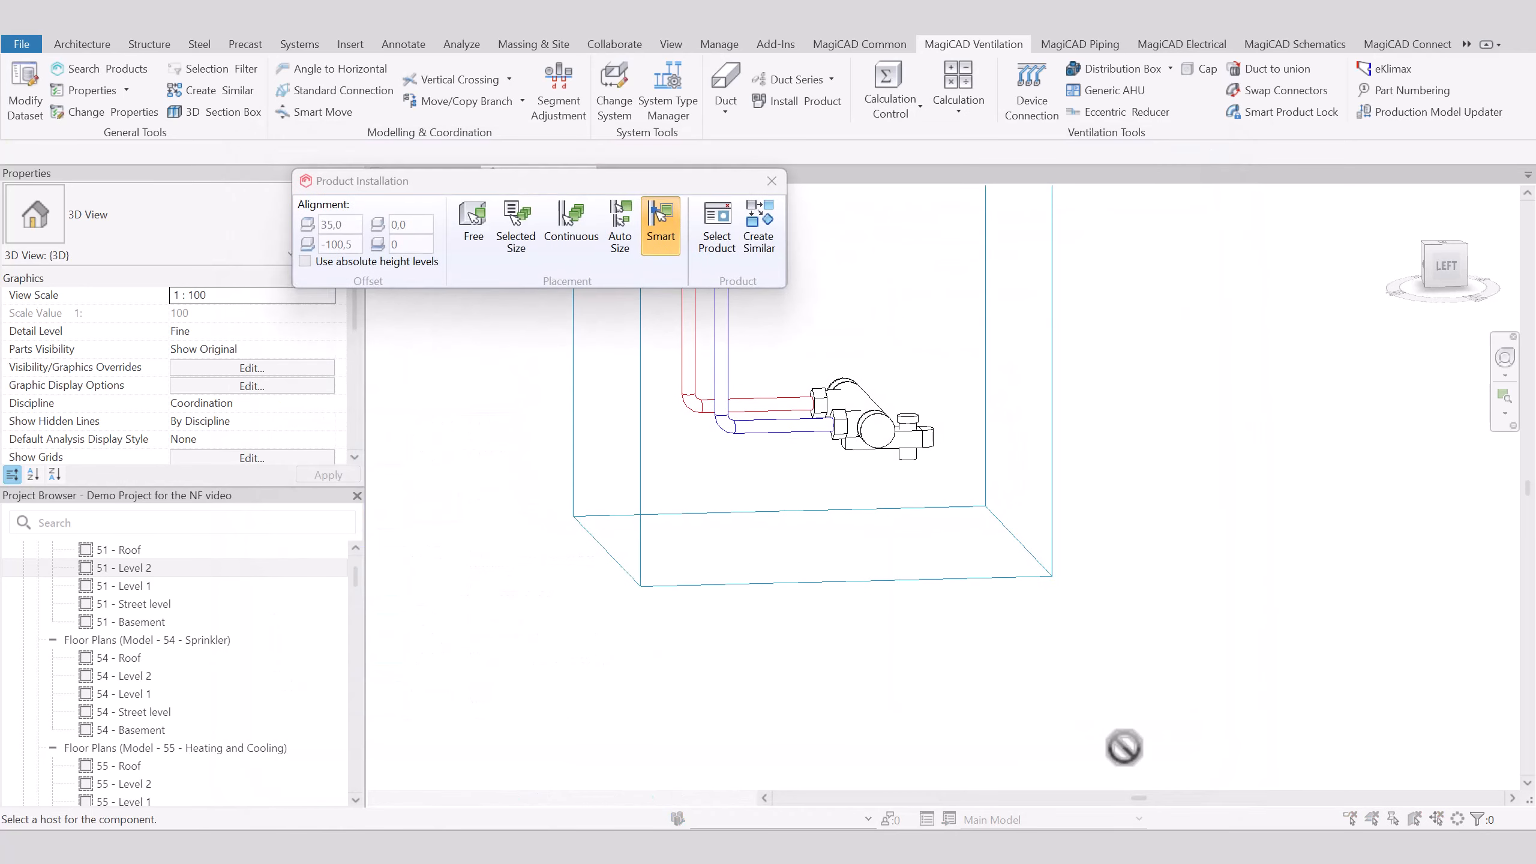
- Install the wall boxes with Smart placement at the bends of both mixer pipes and finish the product installation
middle_click_drag(1038, 641, 1081, 731)
scroll(785, 530, "up", 2)
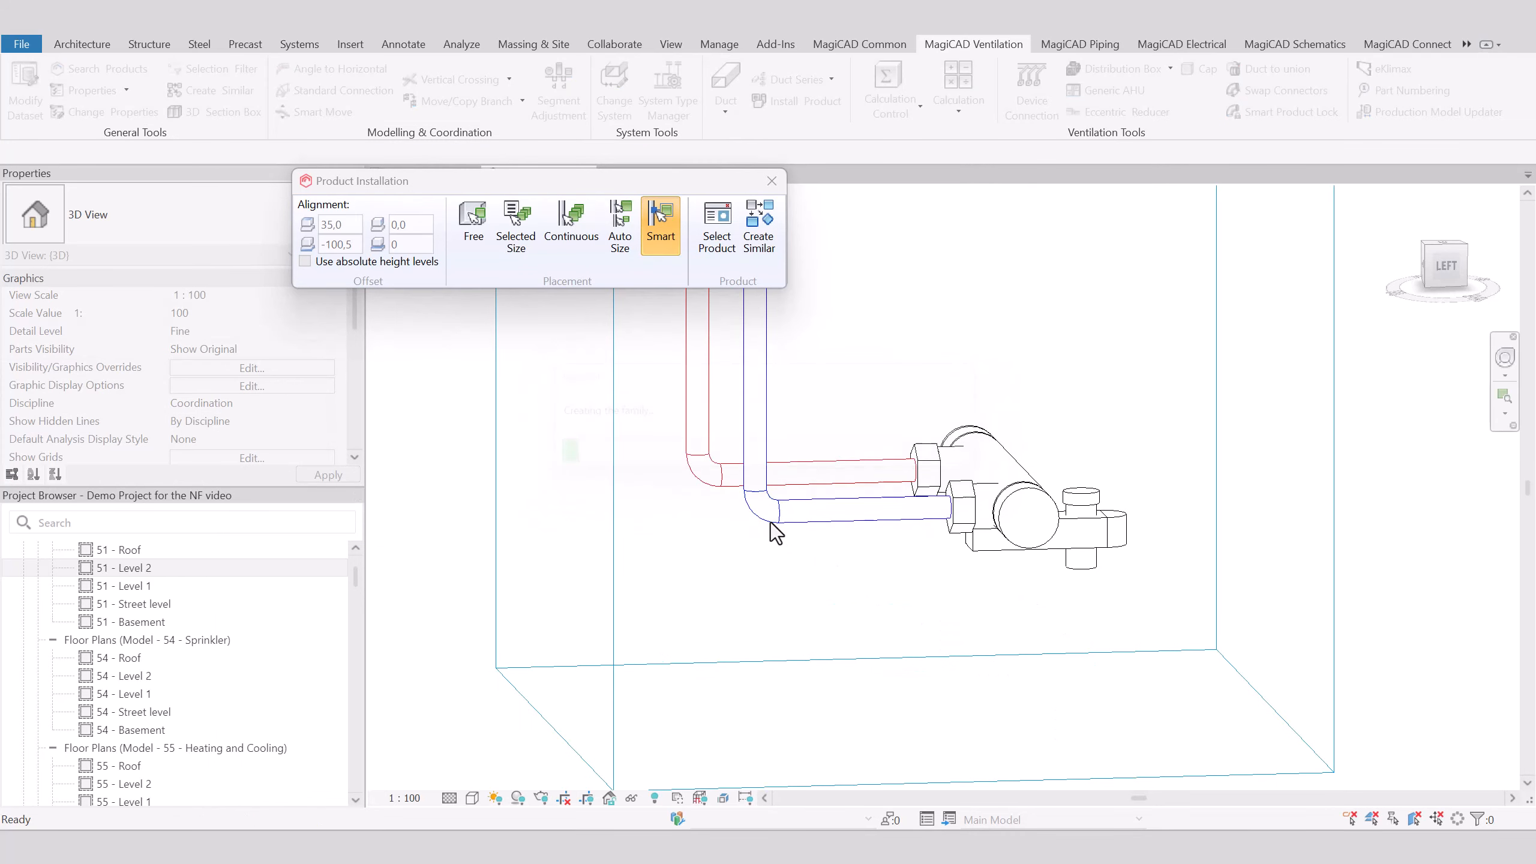
left_click(770, 522)
middle_click_drag(770, 522, 803, 554)
left_click(782, 536)
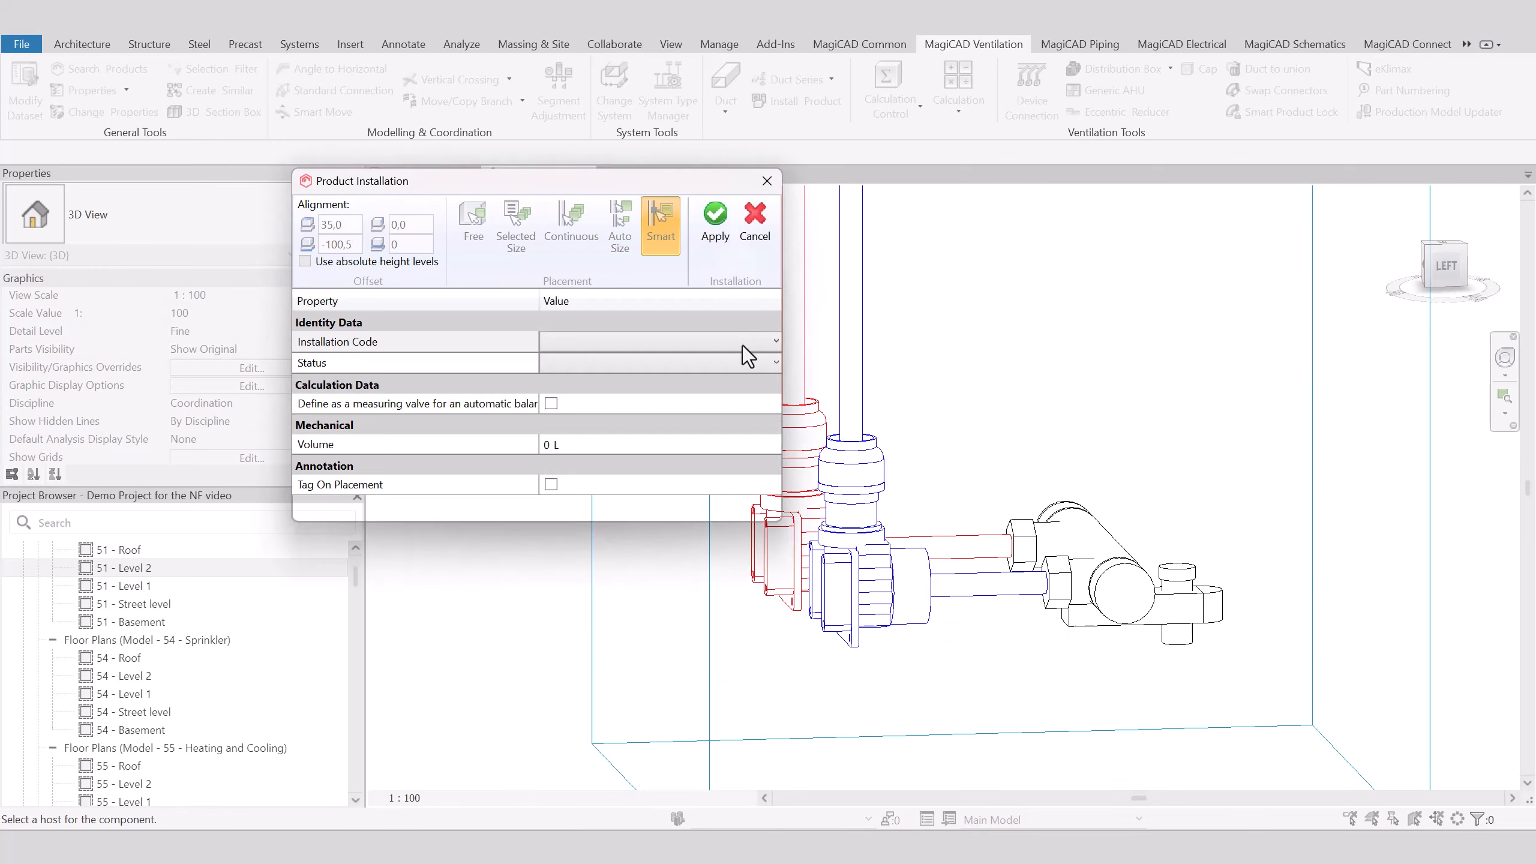
left_click(716, 227)
left_click(772, 182)
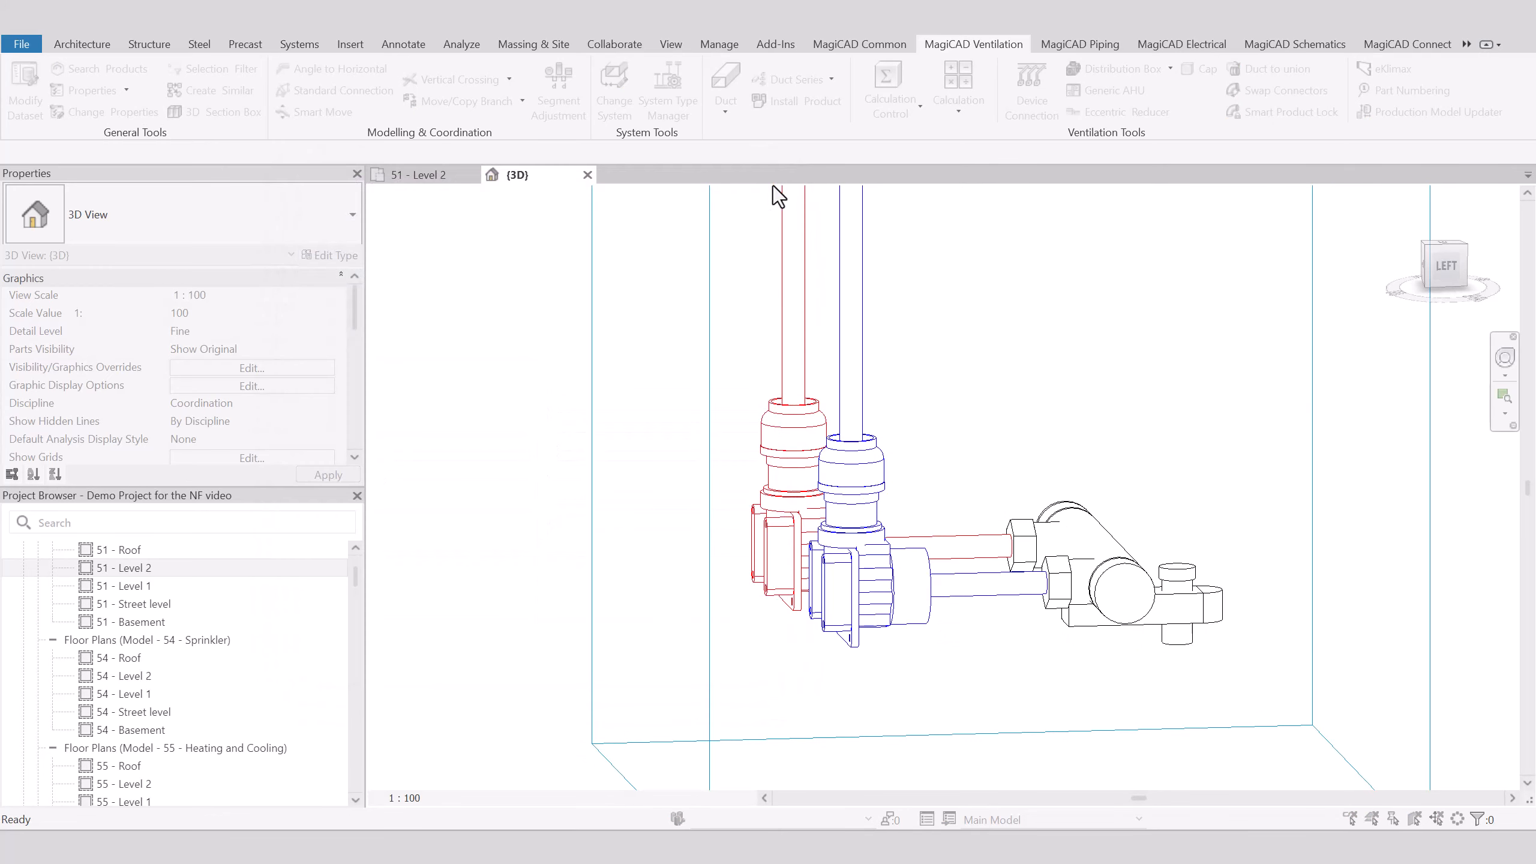
- Align the front faces of both wall boxes with the mixer's inlet connections in the Level 2 plan and return to the 3D view
middle_click_drag(773, 186, 897, 297, "shift")
key("ctrl+Tab")
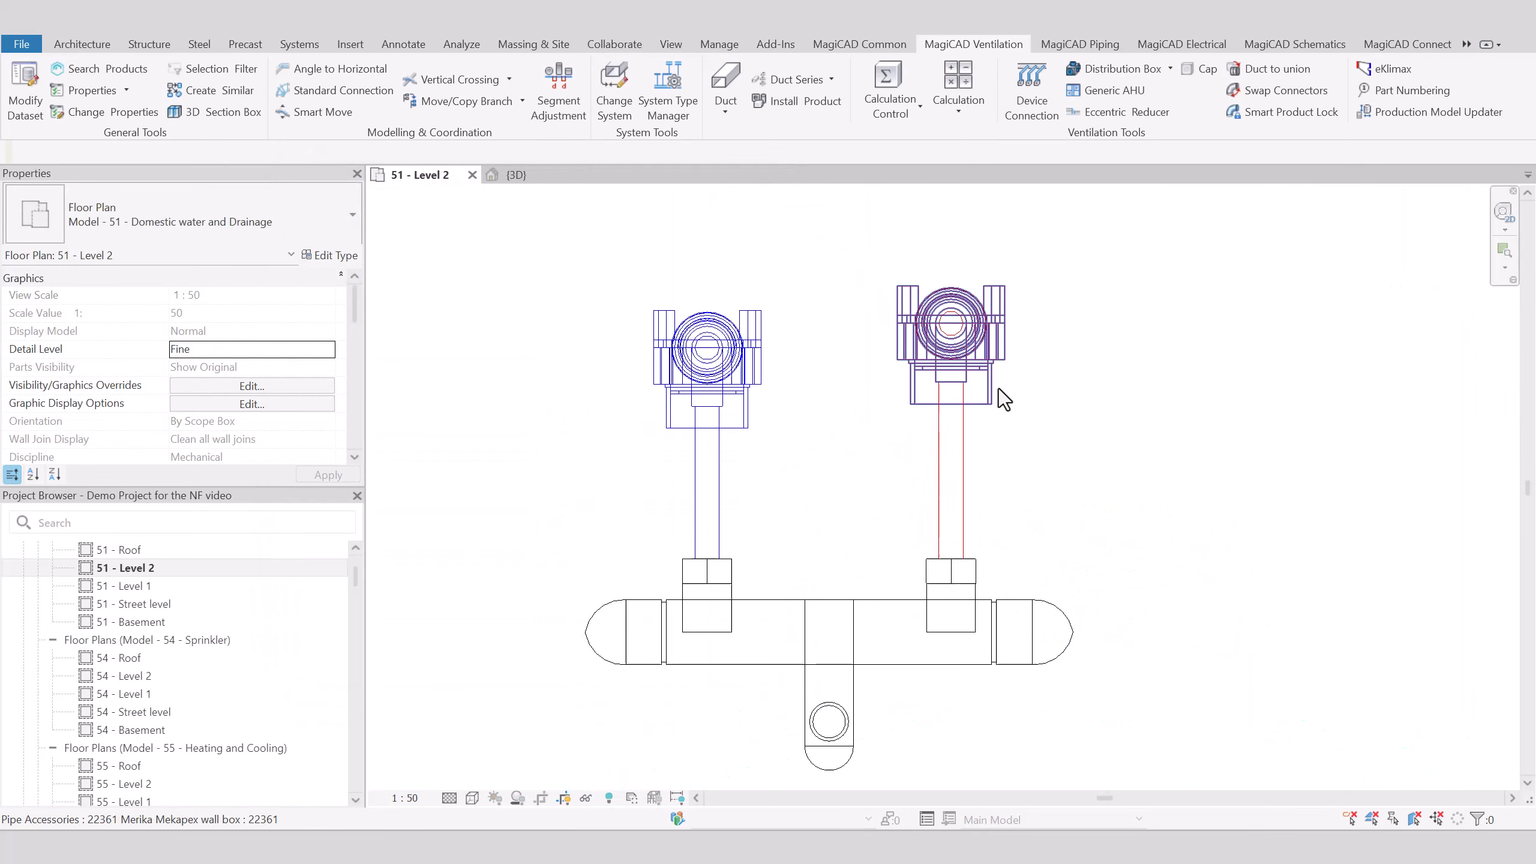
left_click(998, 389)
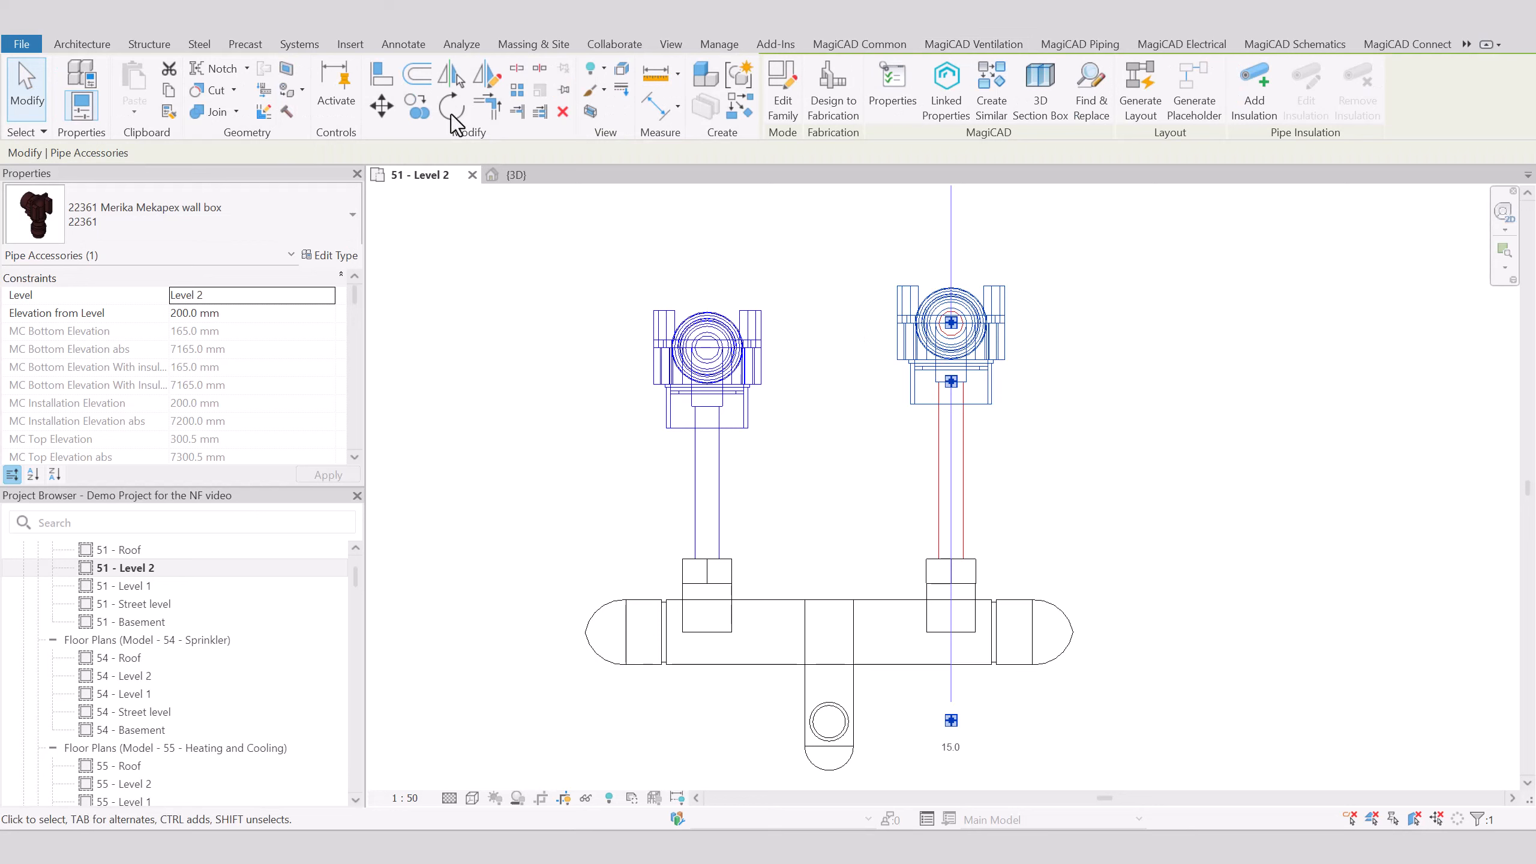
left_click(382, 74)
left_click(962, 559)
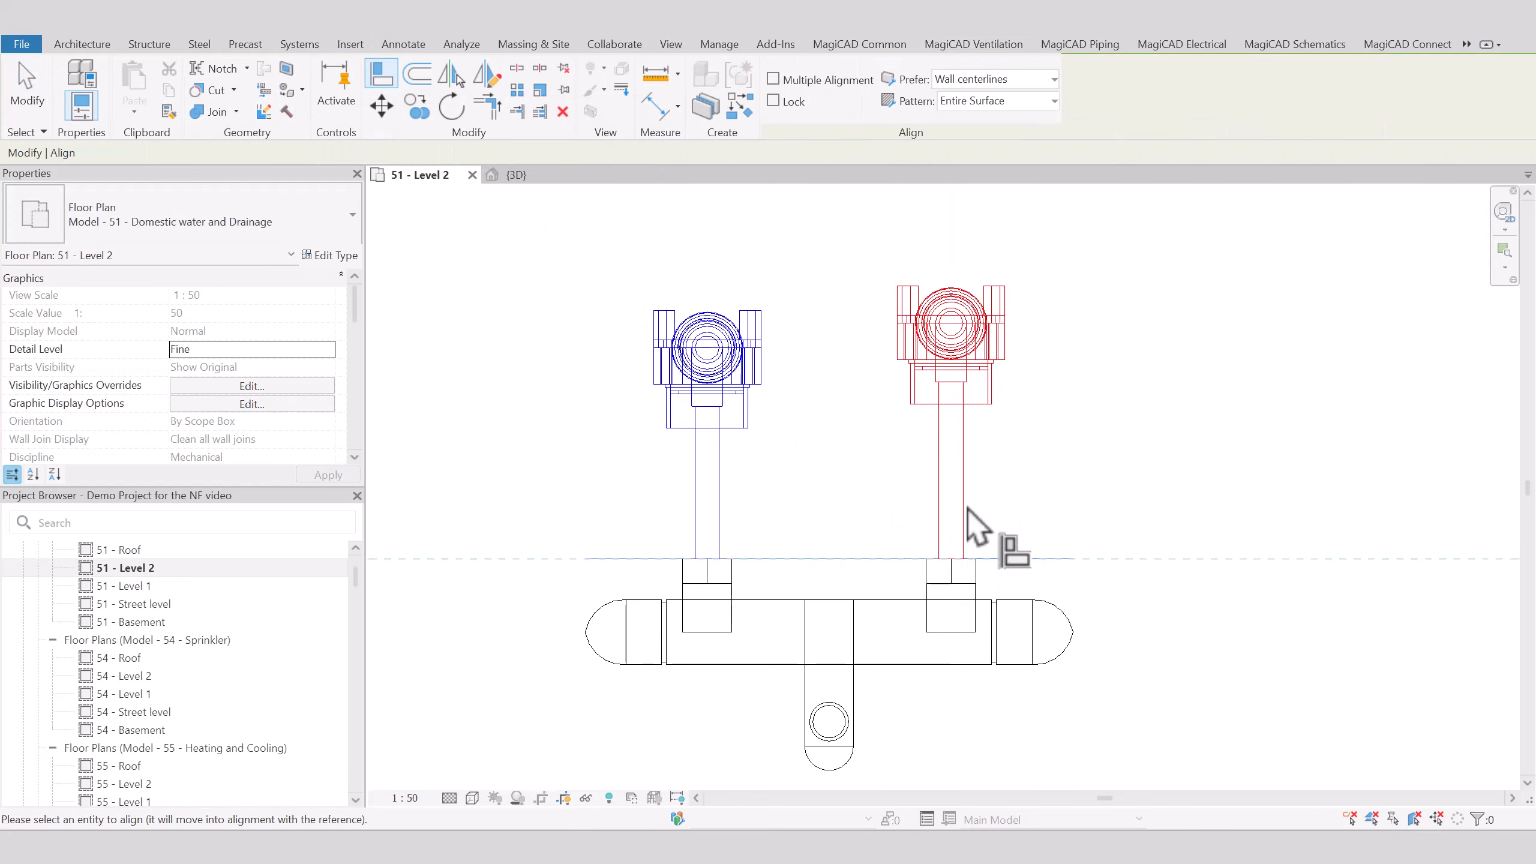
left_click(983, 423)
left_click(731, 559)
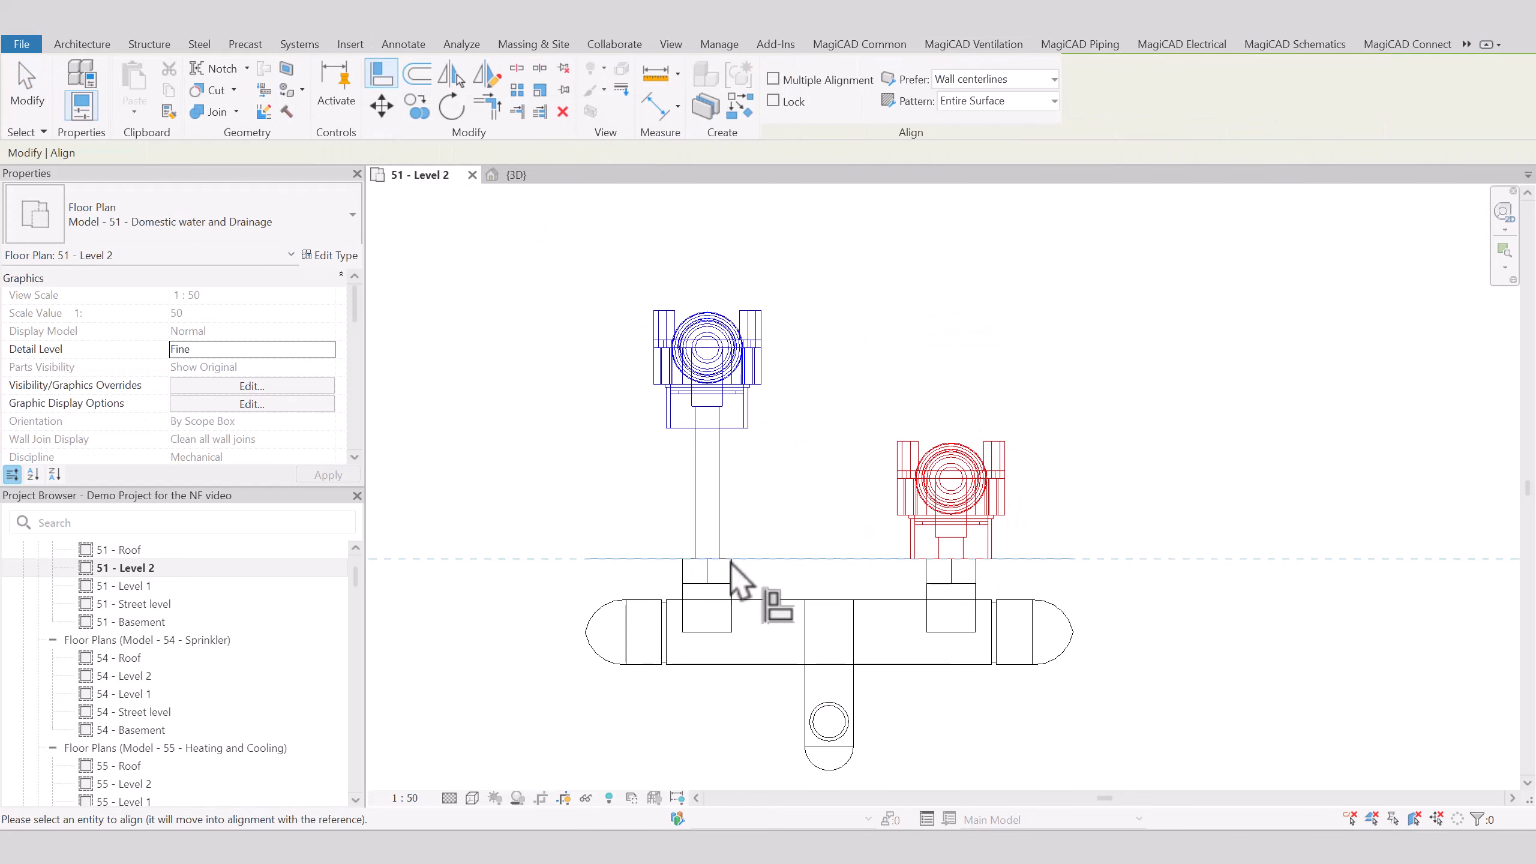
left_click(737, 427)
left_click(511, 175)
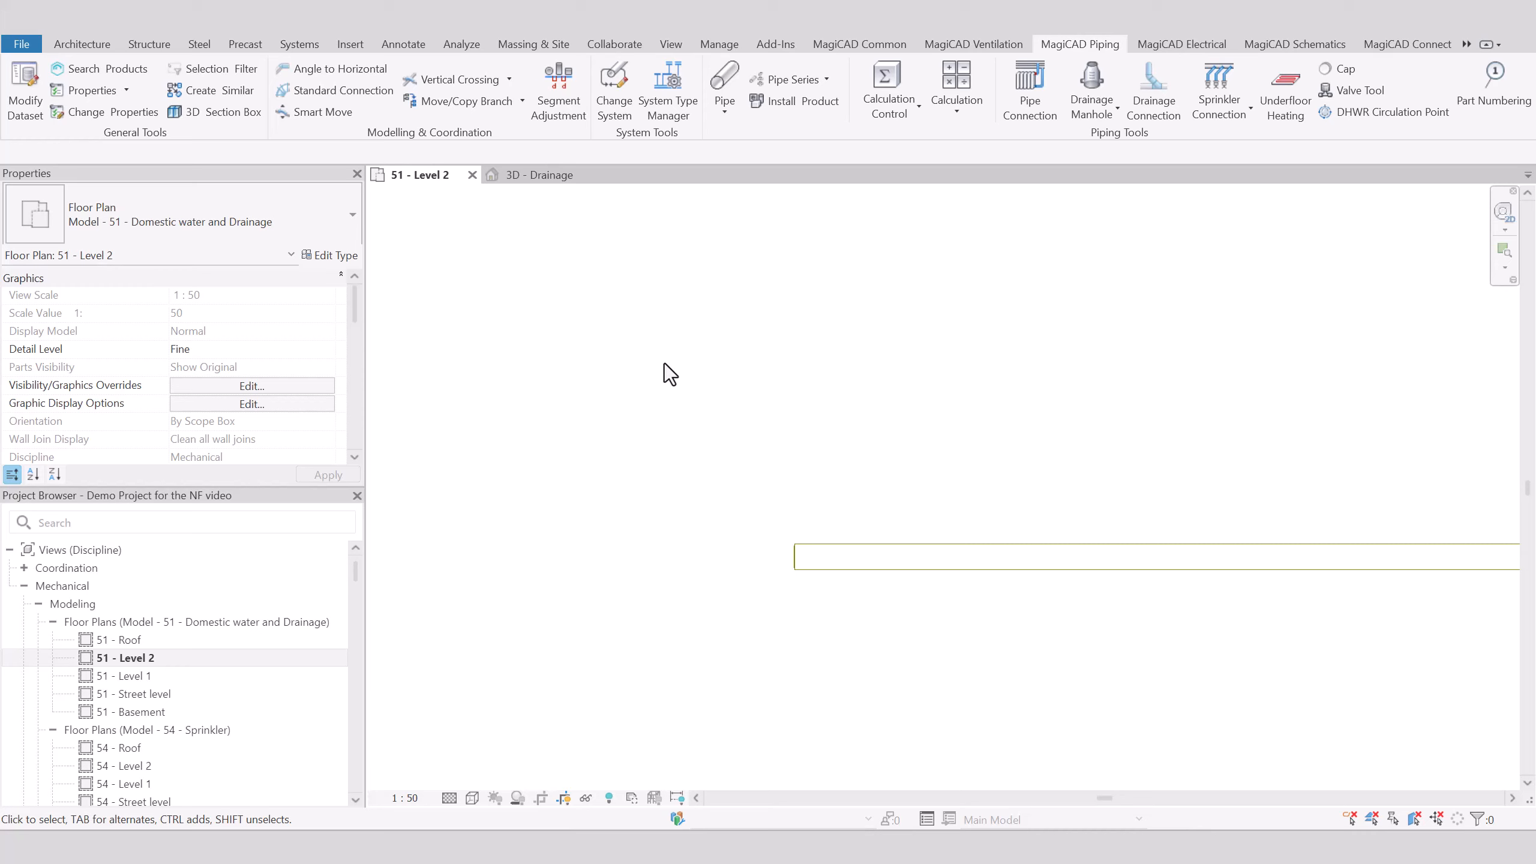
- Examine the 32 mm drainage pipe's slope and end elevations in the Level 2 plan and the 3D - Drainage view
left_click(891, 568)
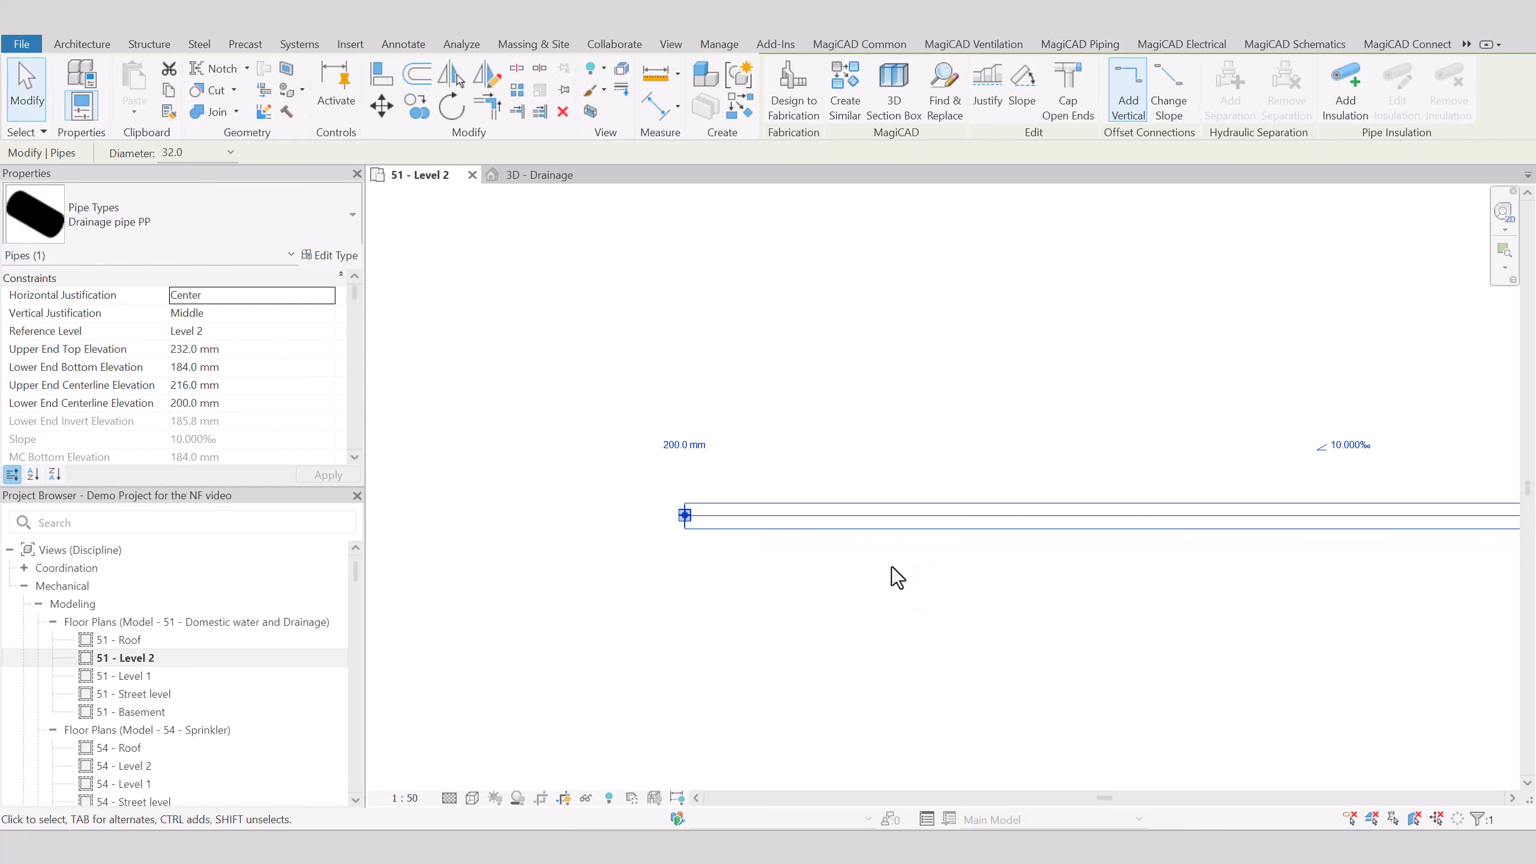
left_click(553, 180)
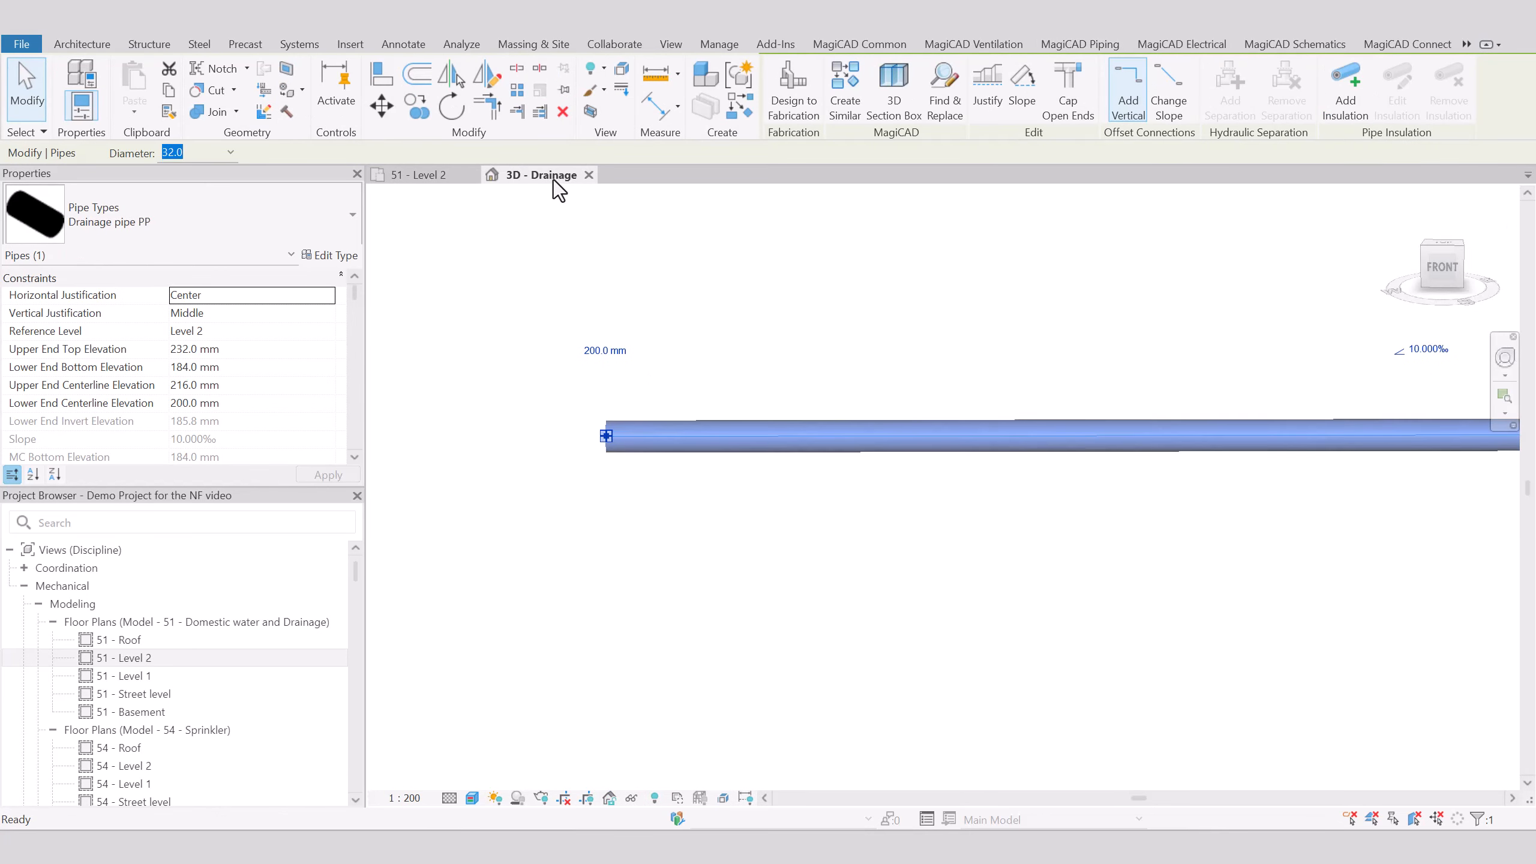
scroll(896, 496, "down", 3)
middle_click_drag(896, 496, 687, 498)
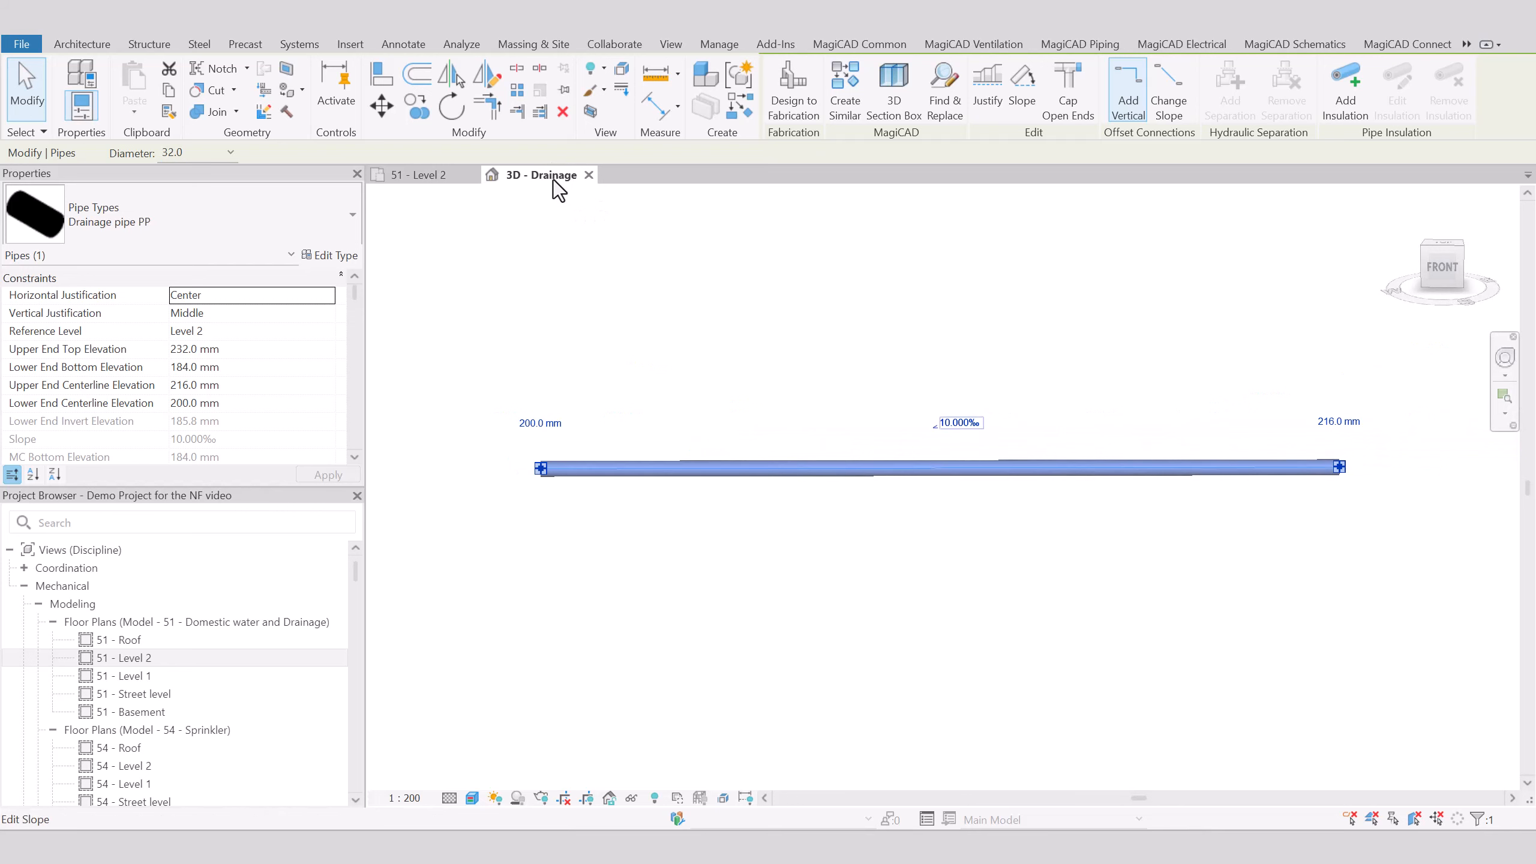
left_click(421, 181)
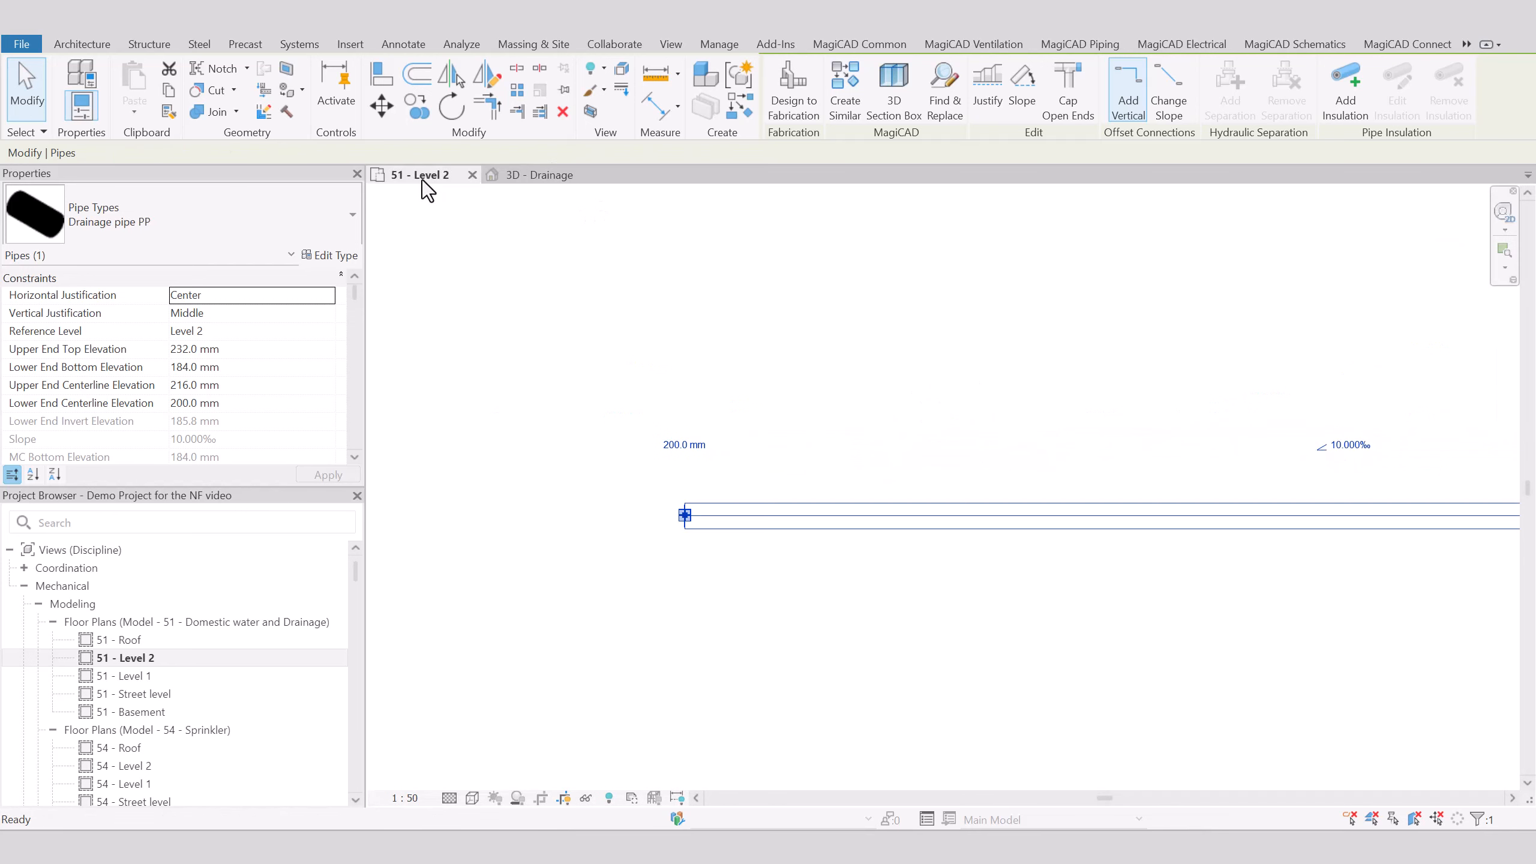
left_click(706, 374)
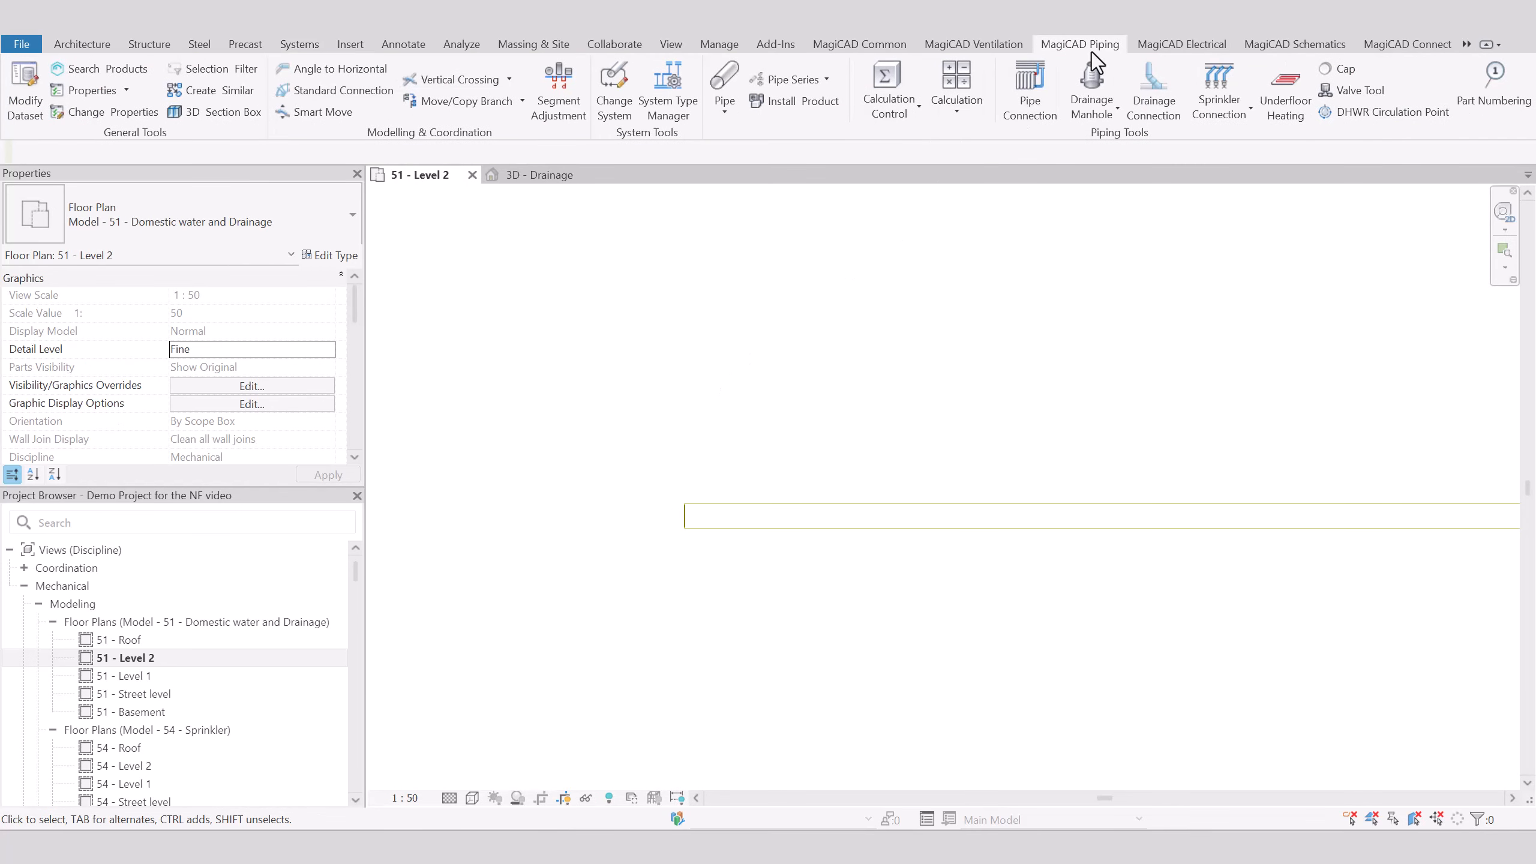
- Add a 45° angle to horizontal at the drainage pipe's lower end, leading down to a centre elevation of 0 mm
left_click(333, 67)
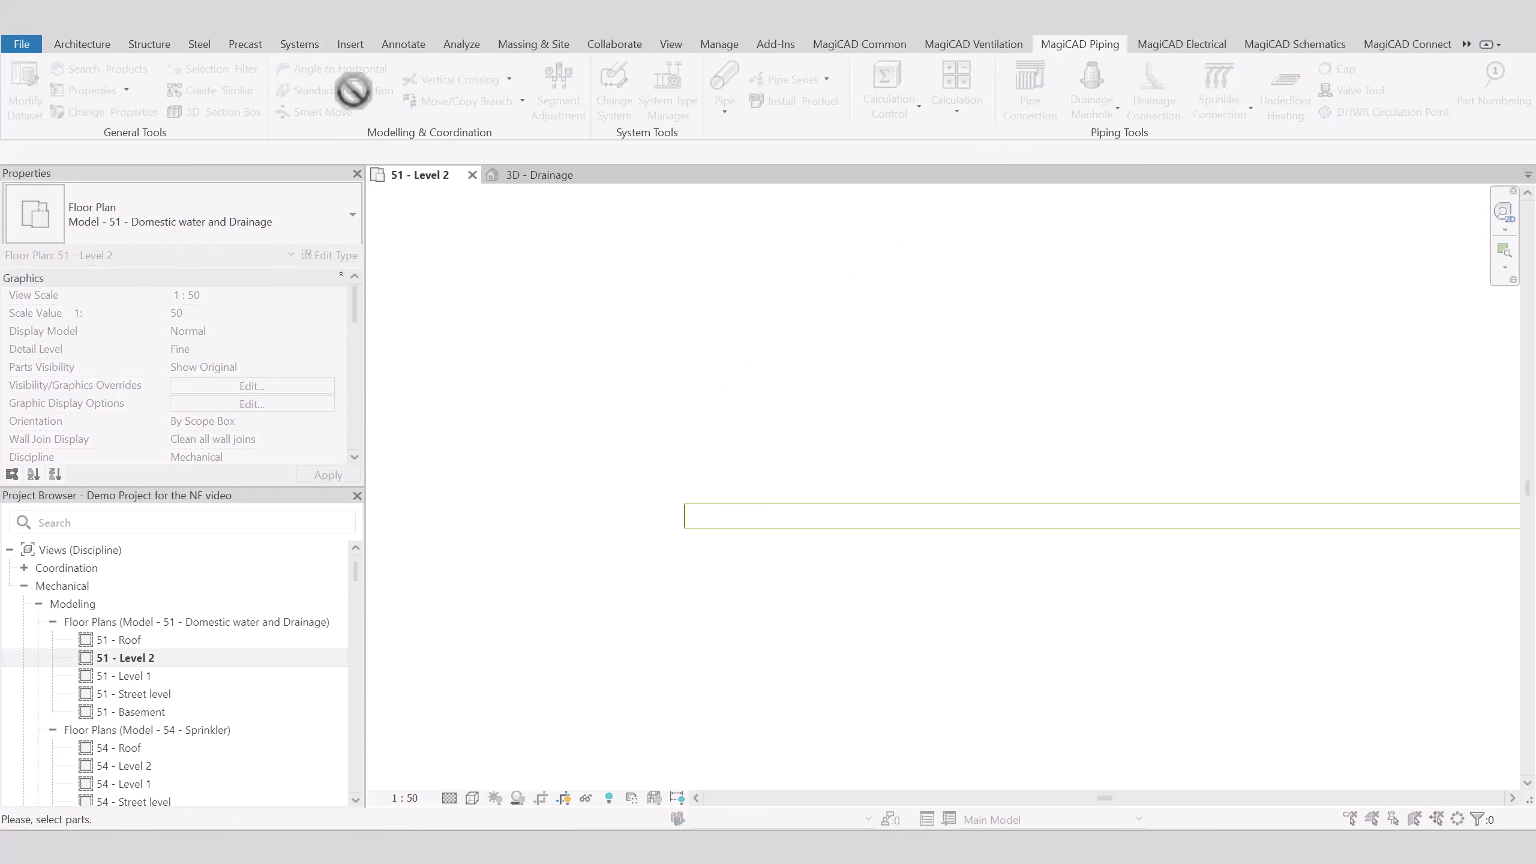
scroll(658, 555, "up", 3)
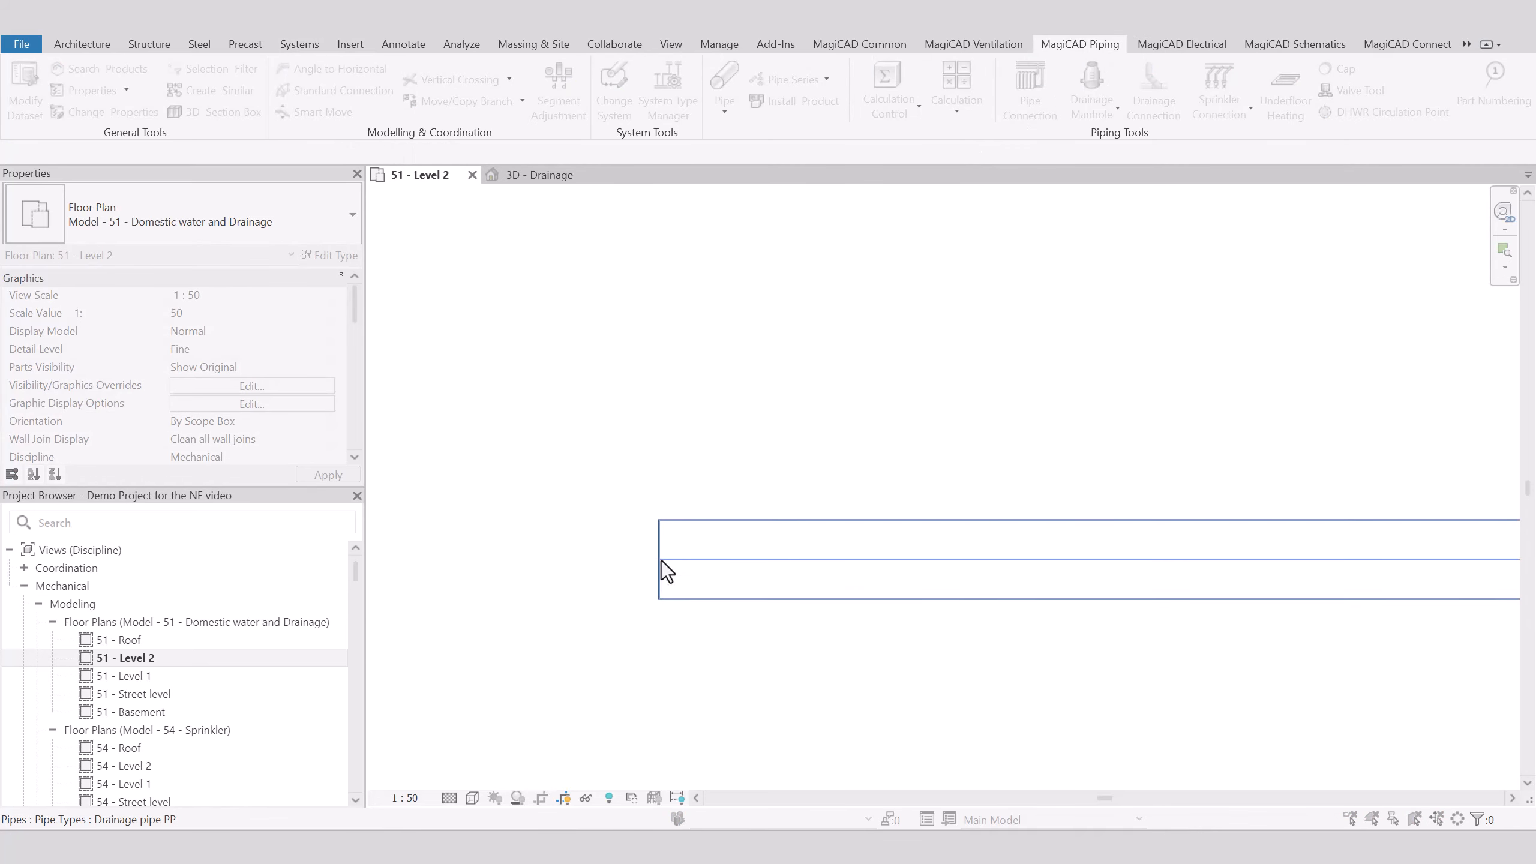
left_click(660, 561)
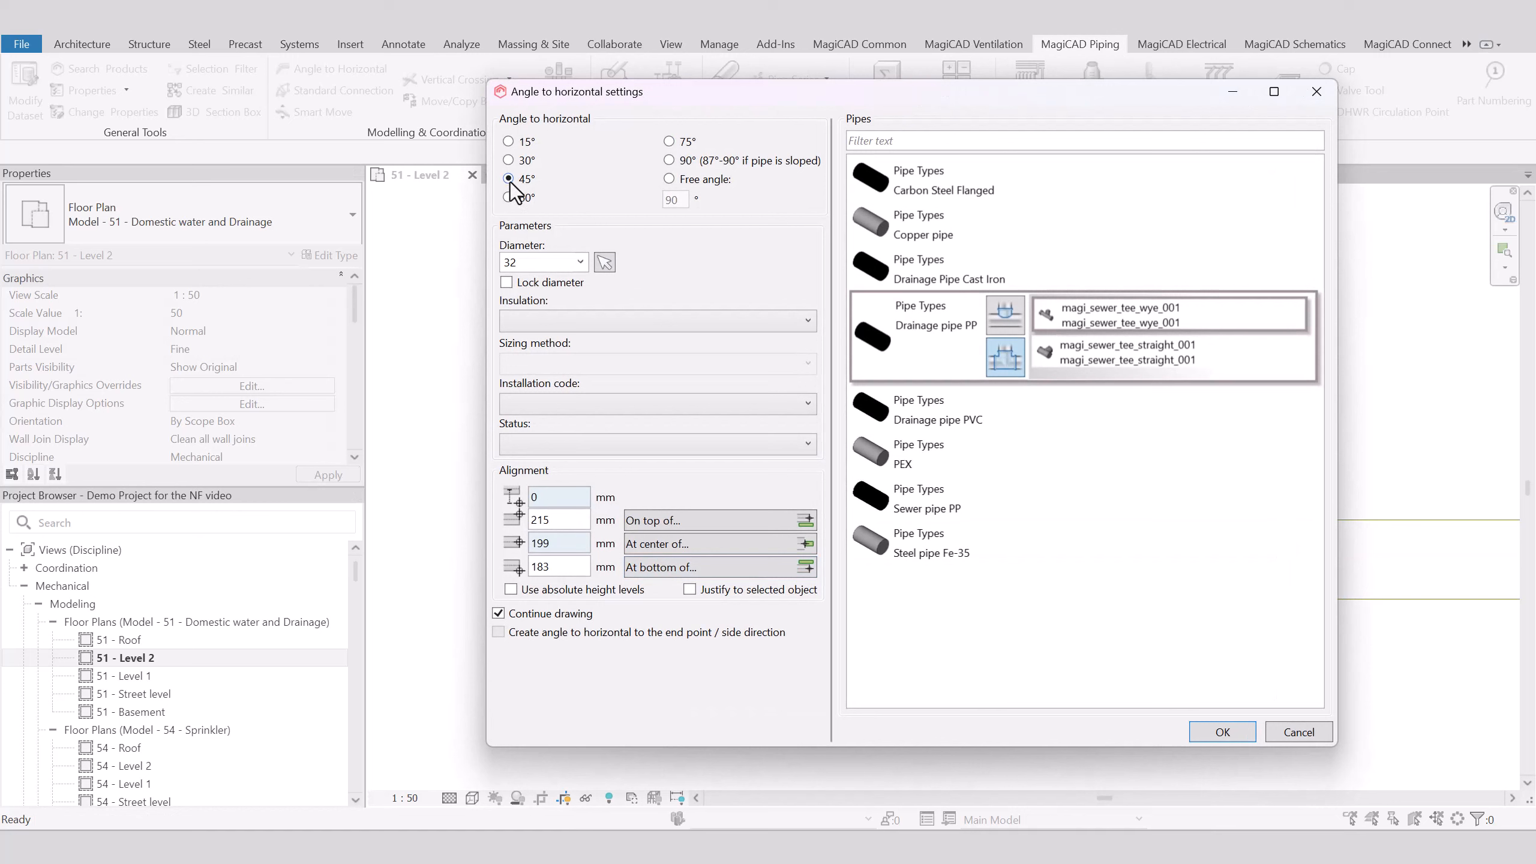
left_click_drag(568, 544, 433, 538)
key("BackSpace")
type("0")
left_click(1223, 732)
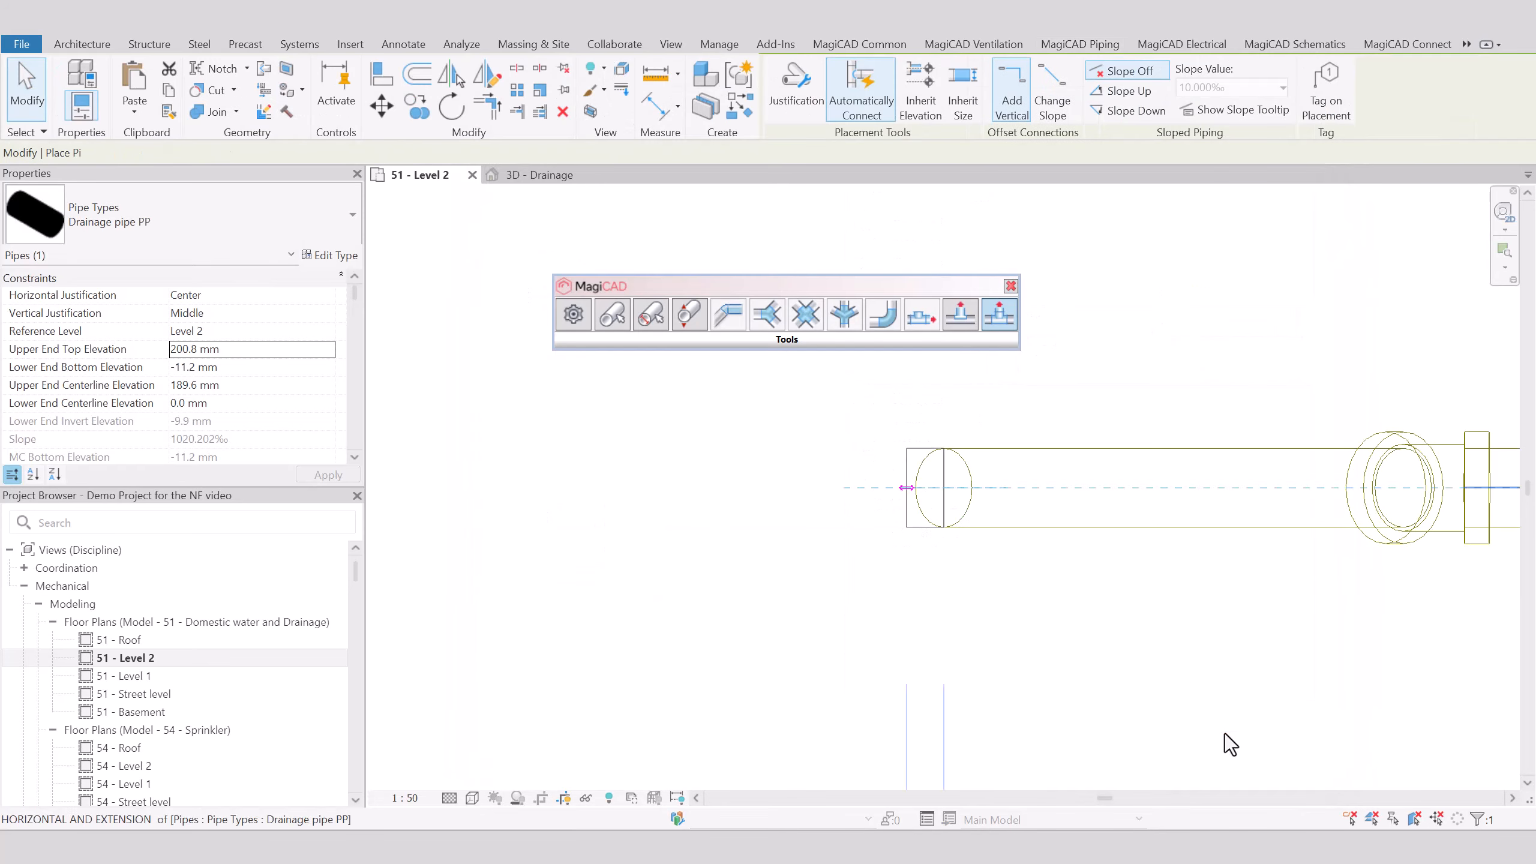
scroll(1031, 556, "down", 1)
middle_click_drag(1032, 556, 747, 581)
middle_click_drag(1256, 763, 1122, 512)
scroll(1122, 511, "up", 1)
key("Escape")
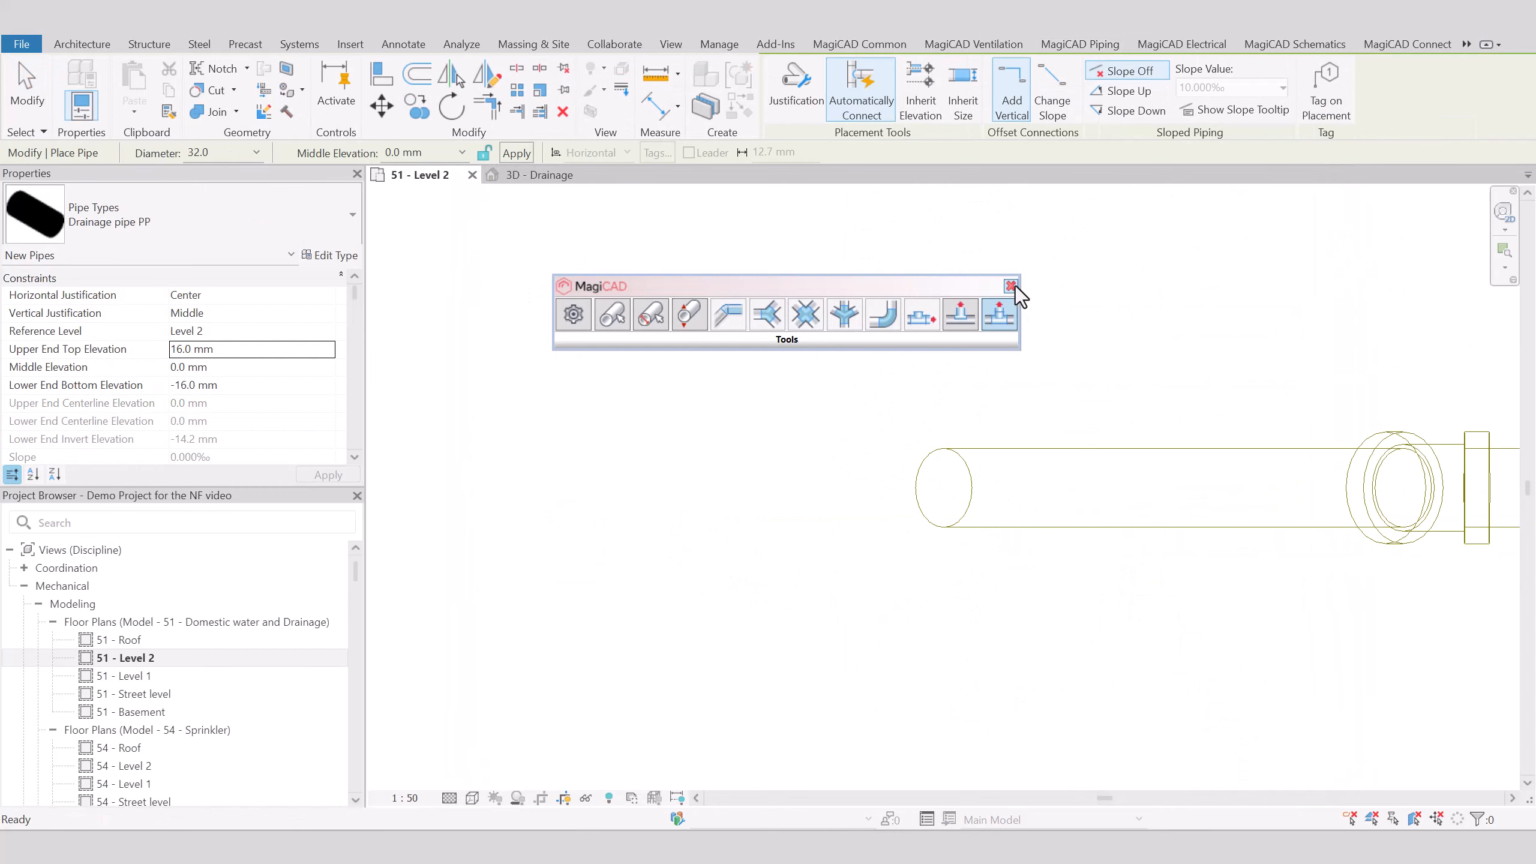
left_click(1014, 287)
middle_click_drag(1063, 263, 854, 272)
- Examine the angled branch's slope and elevations in the 3D - Drainage view and return to the Level 2 plan
left_click(514, 175)
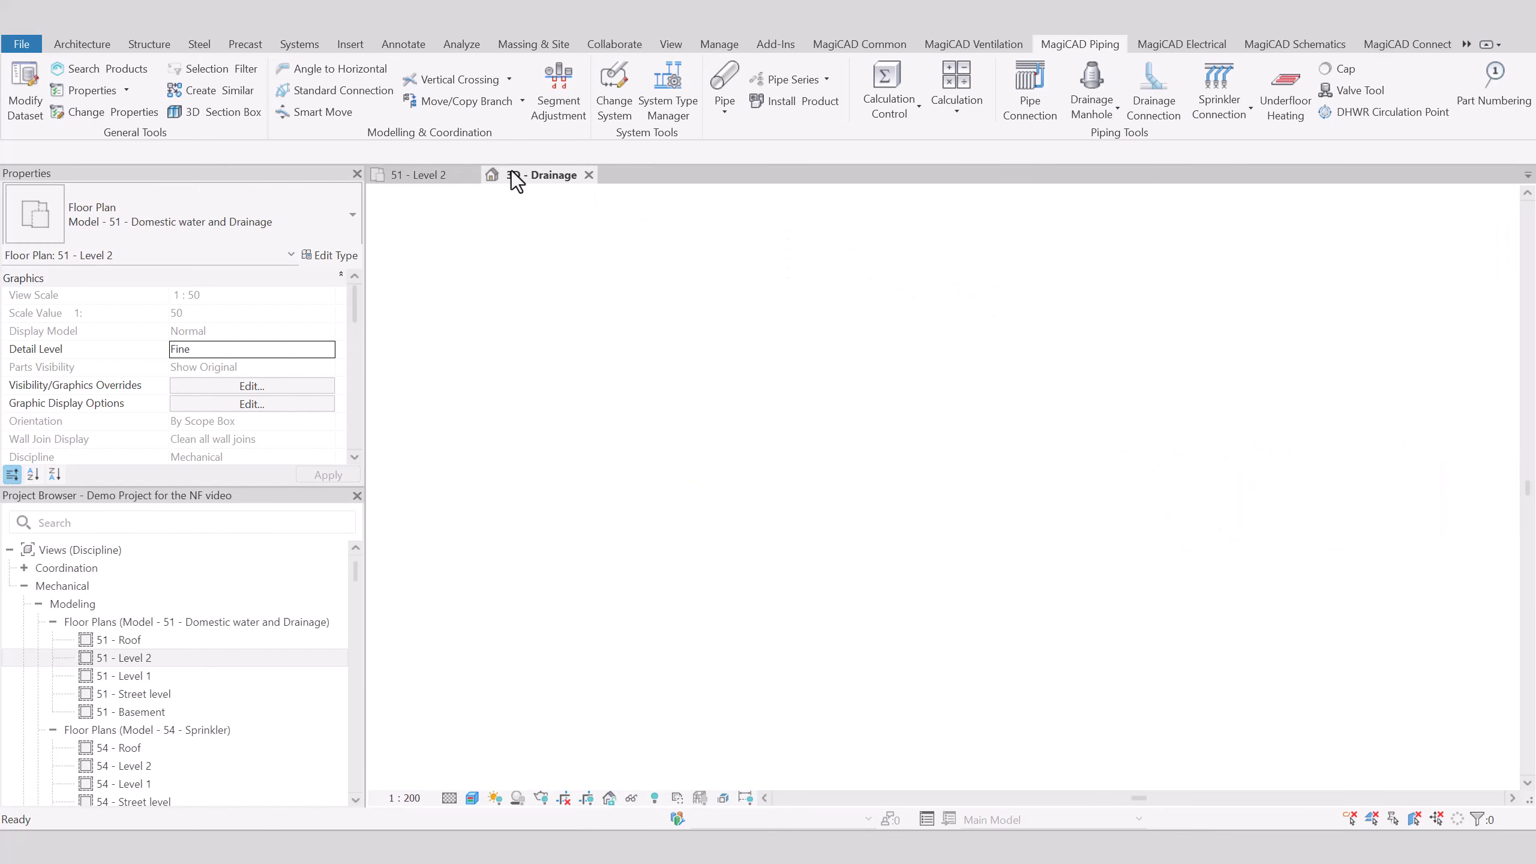
middle_click_drag(522, 514, 639, 523)
left_click(616, 513)
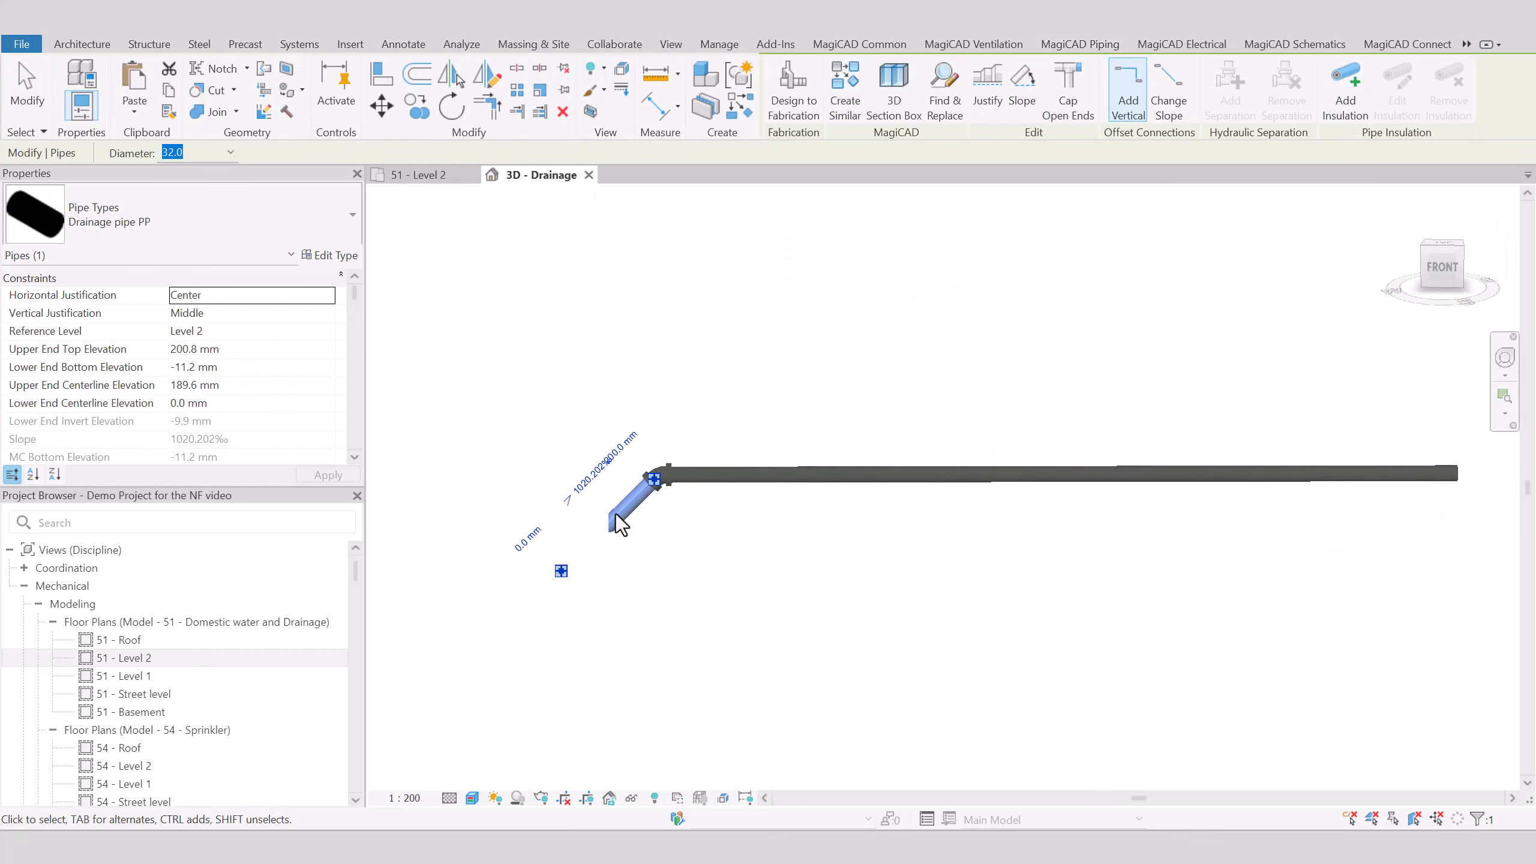
scroll(632, 535, "up", 1)
scroll(639, 536, "down", 2)
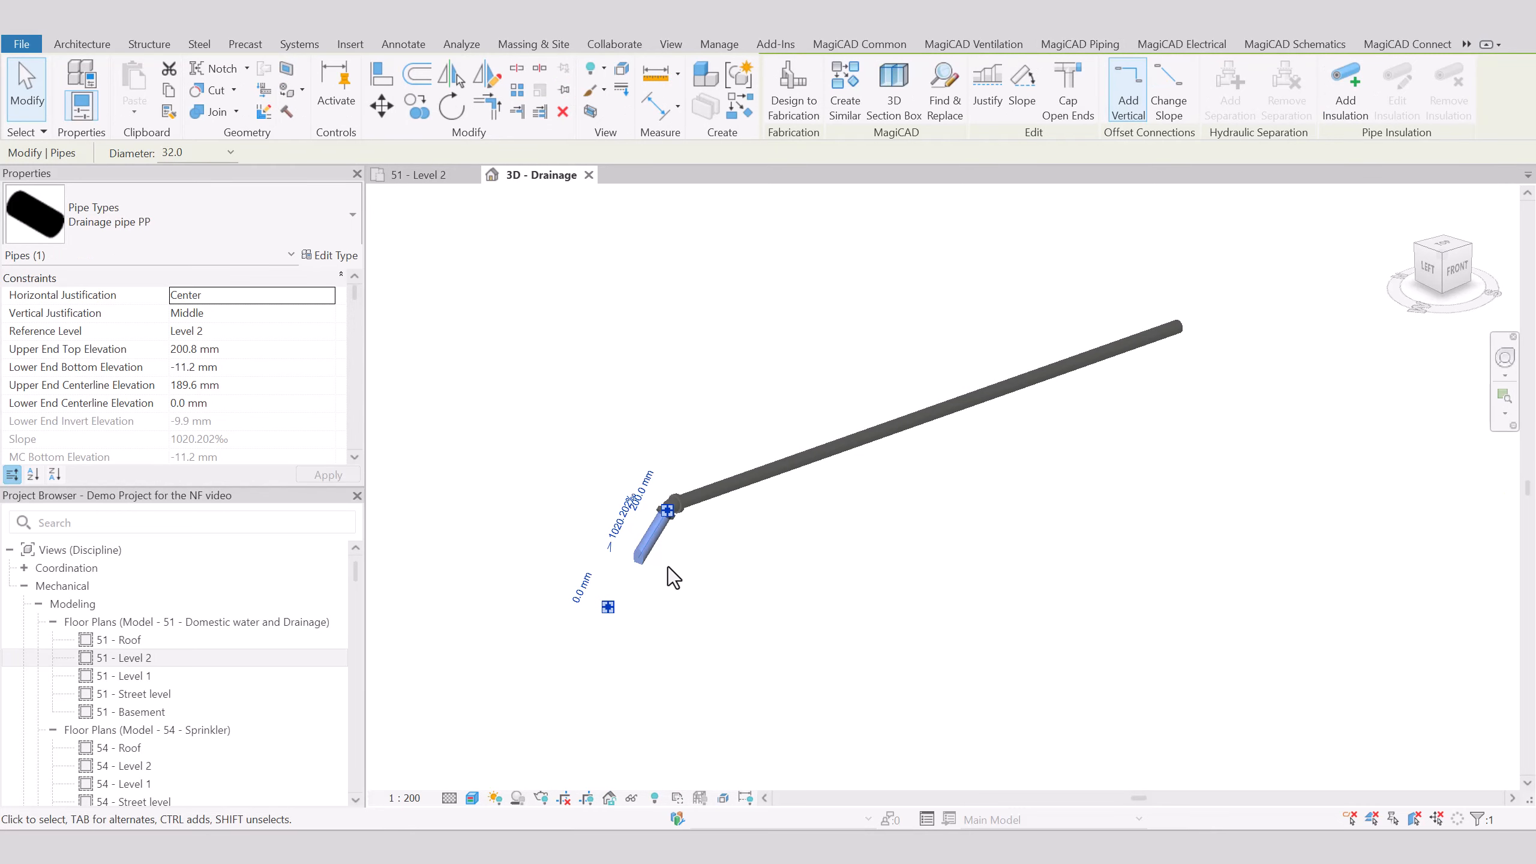
key("Escape")
middle_click_drag(669, 572, 698, 595, "shift")
scroll(668, 567, "up", 2)
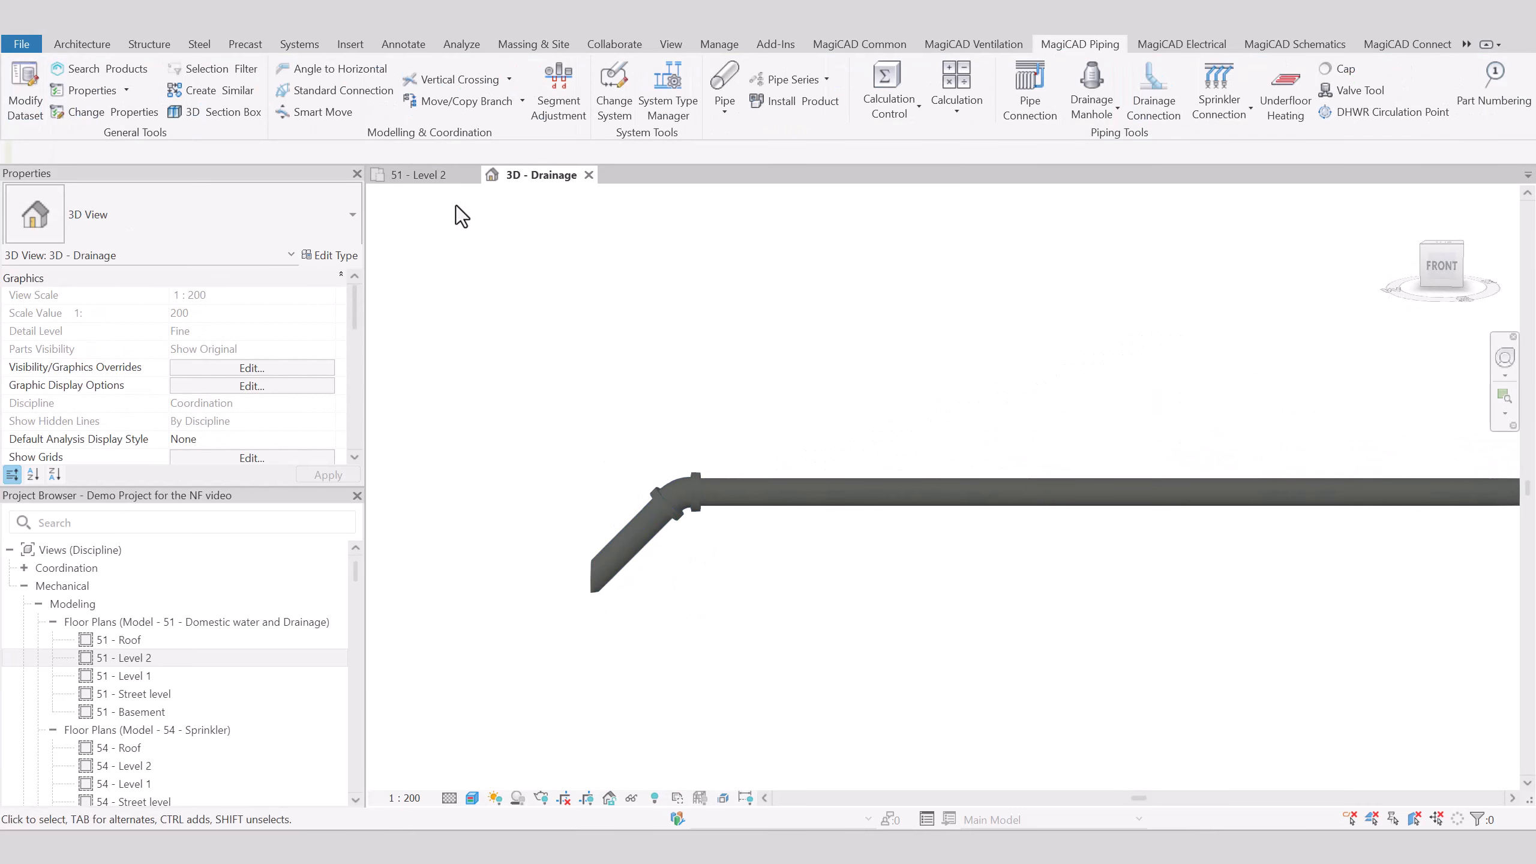
left_click(438, 175)
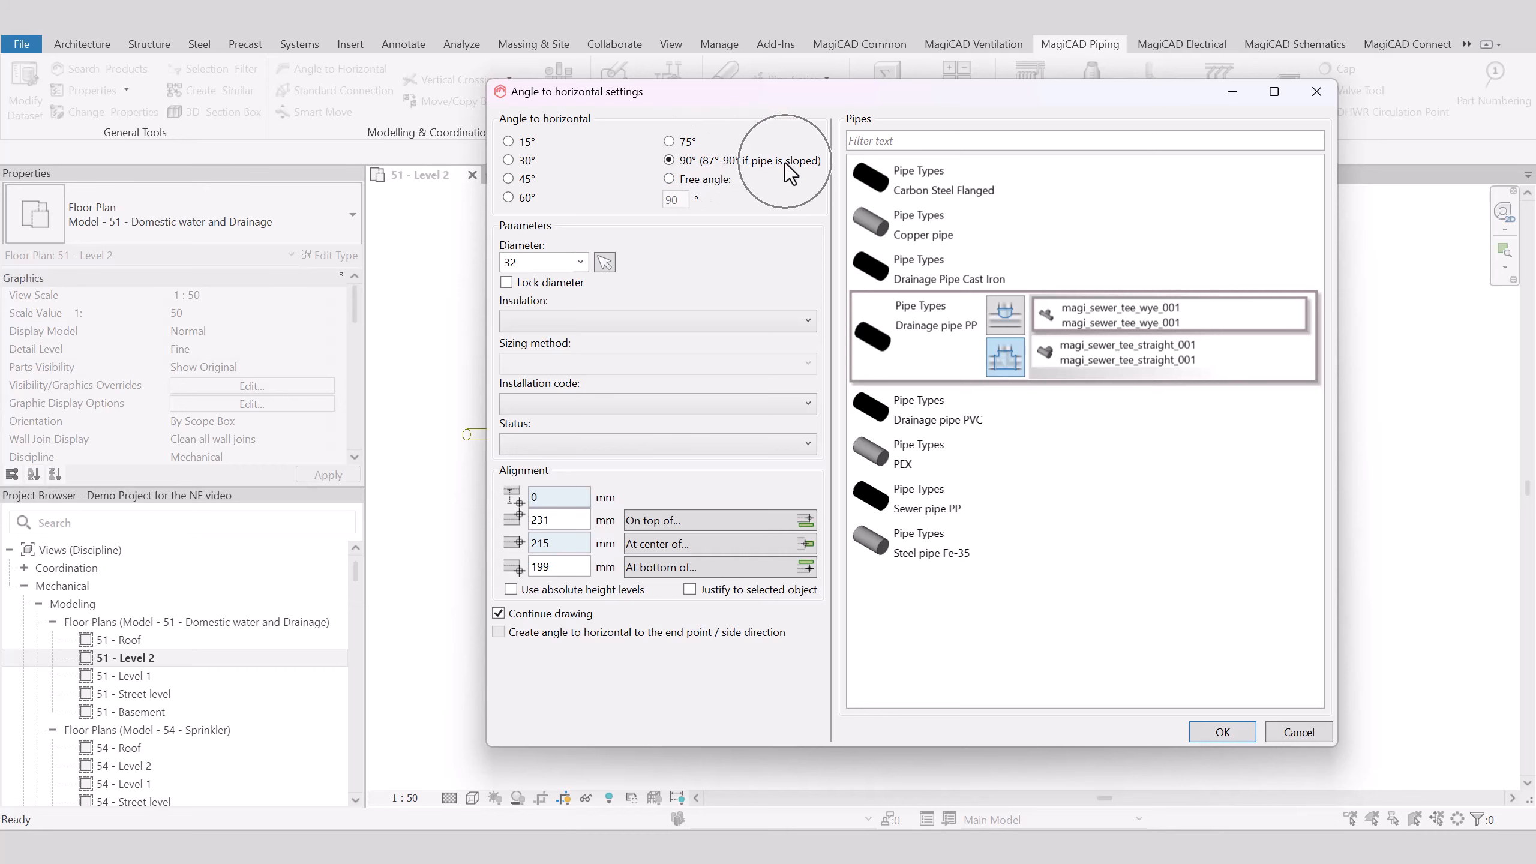
- Add a 90° angle to horizontal at the drainage pipe's upper end, rising to a centre elevation of 500 mm, and switch to the 3D - Drainage view
left_click_drag(575, 543, 444, 545)
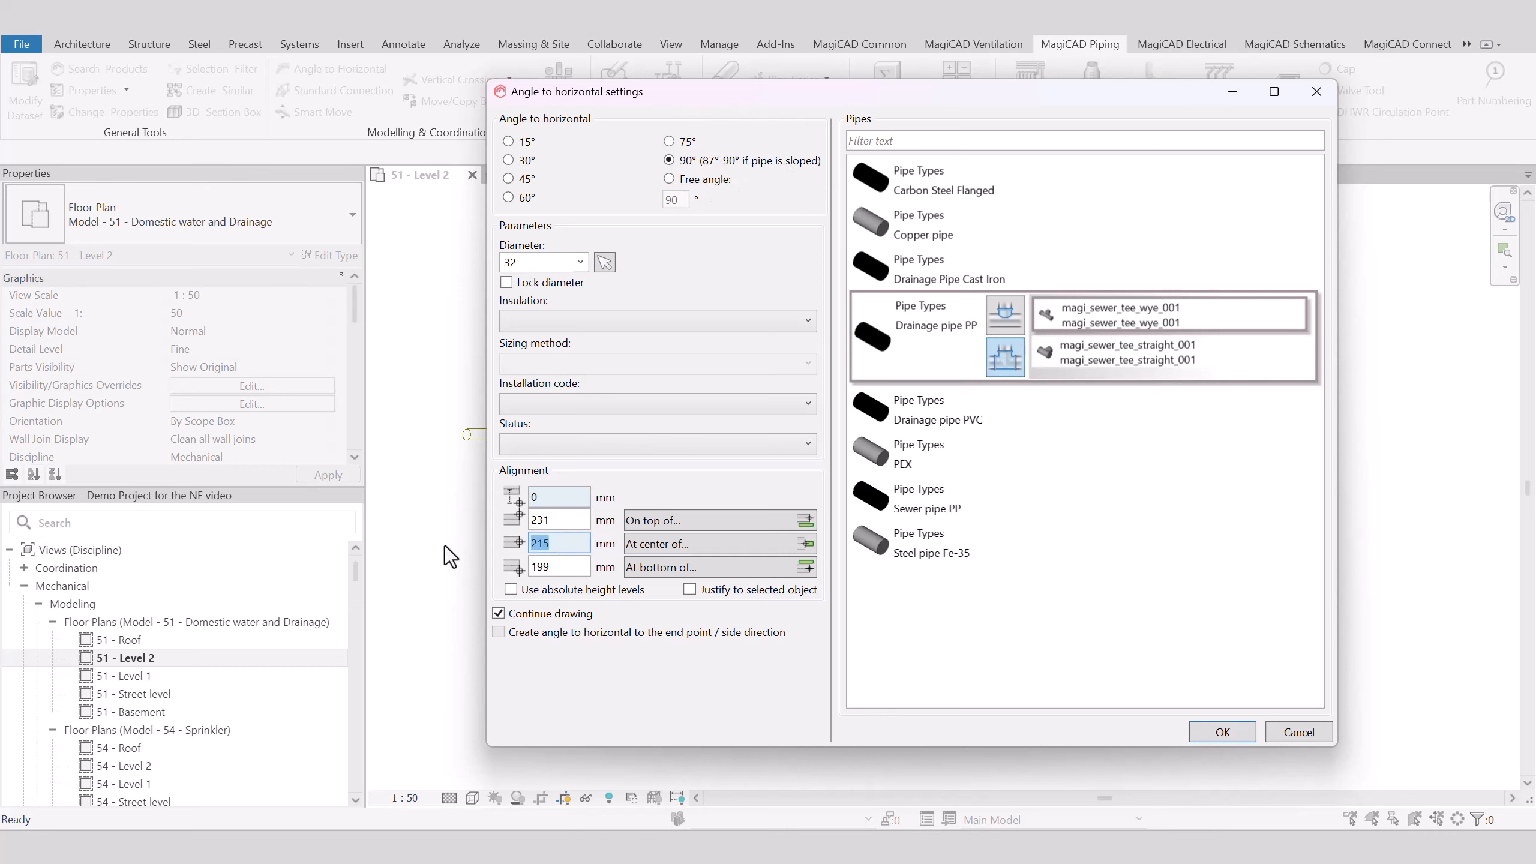
key("BackSpace")
type("500")
left_click(1221, 731)
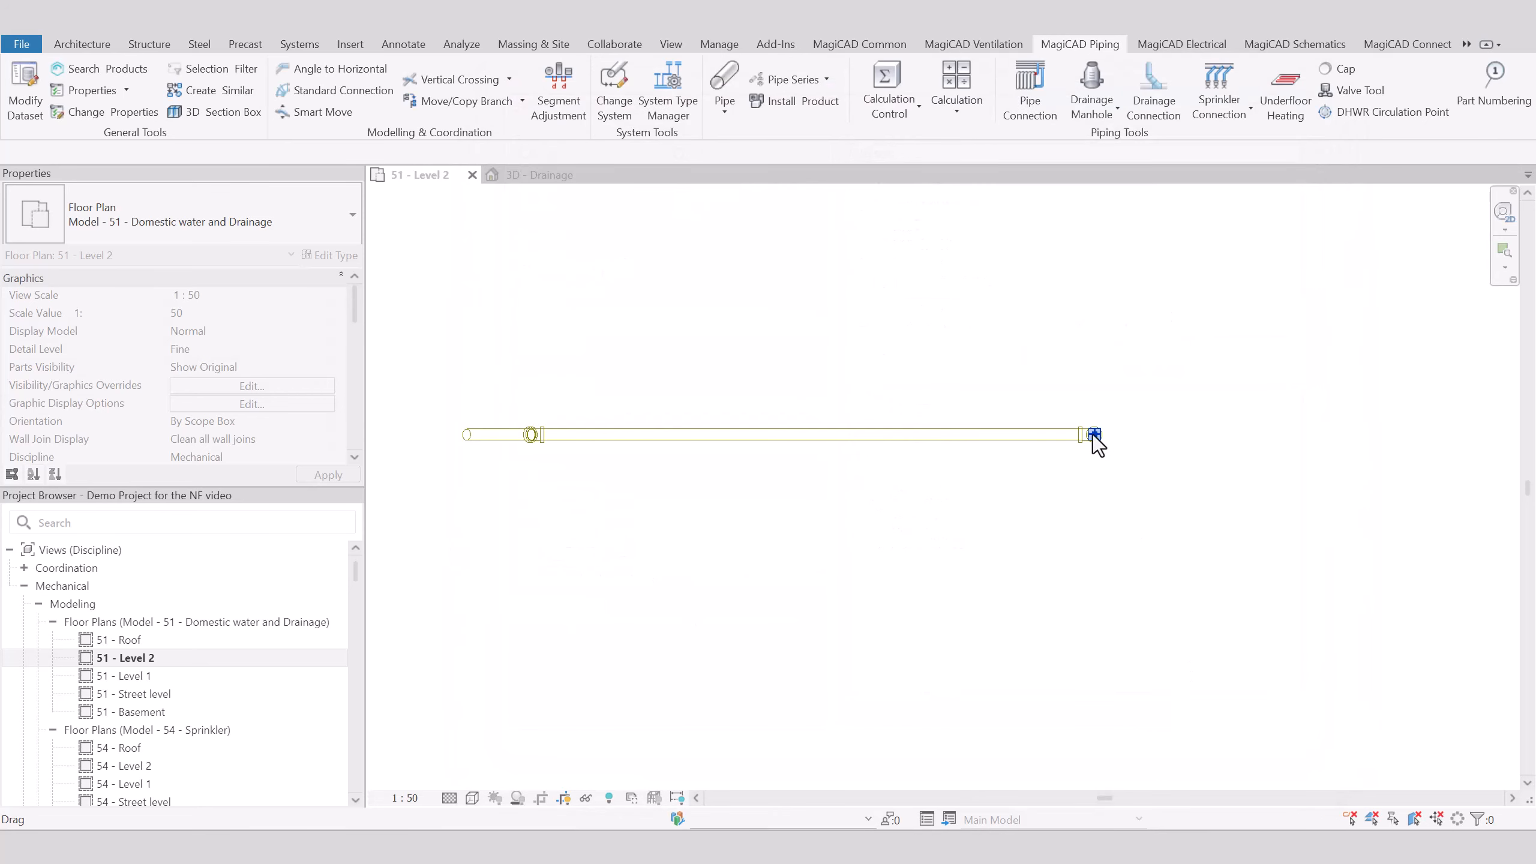
left_click(1095, 436)
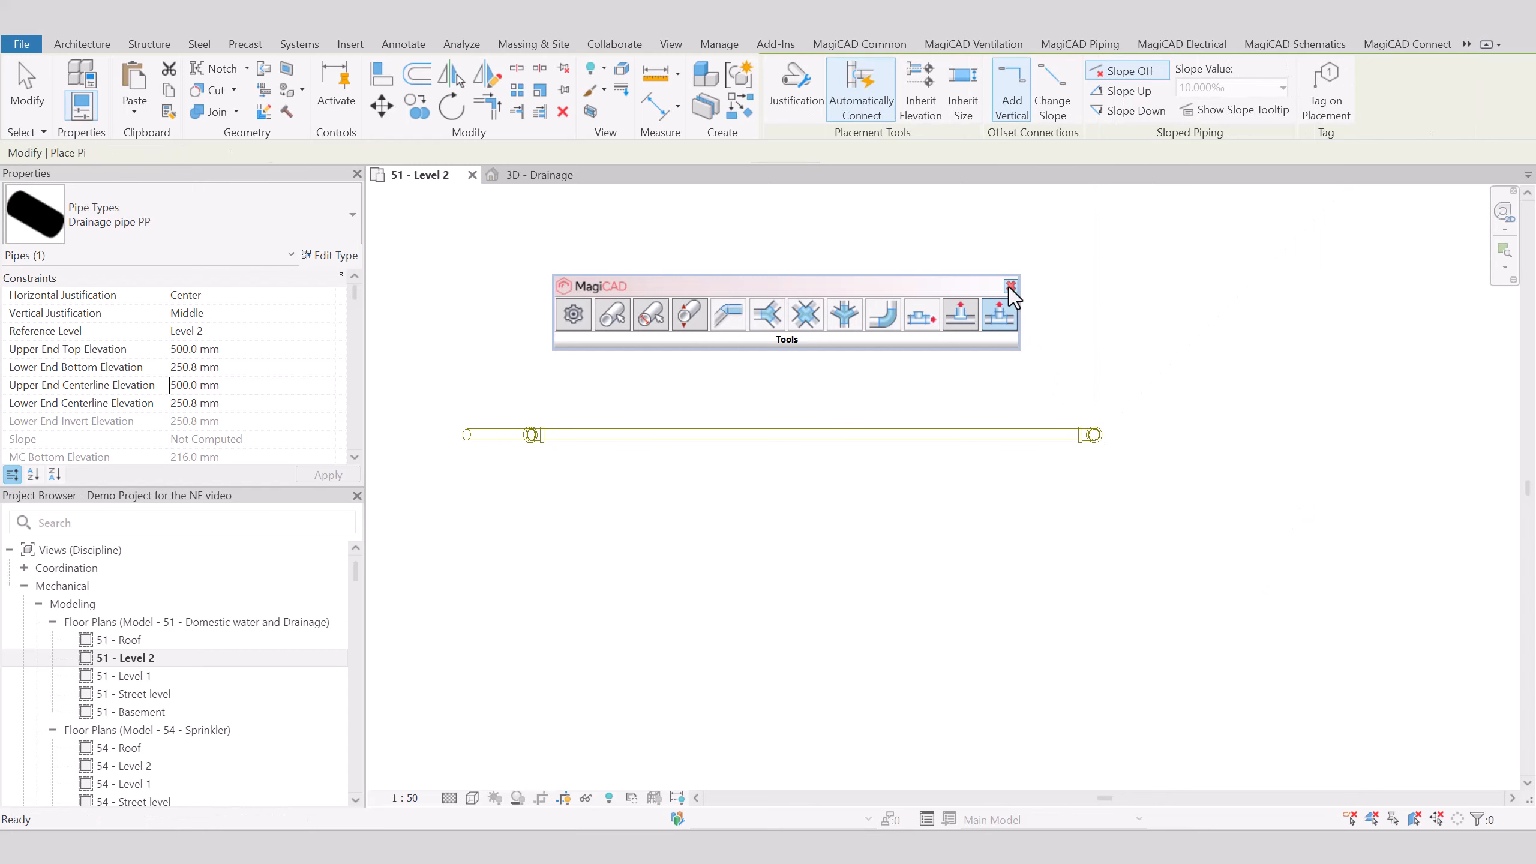
left_click(1010, 286)
left_click(532, 175)
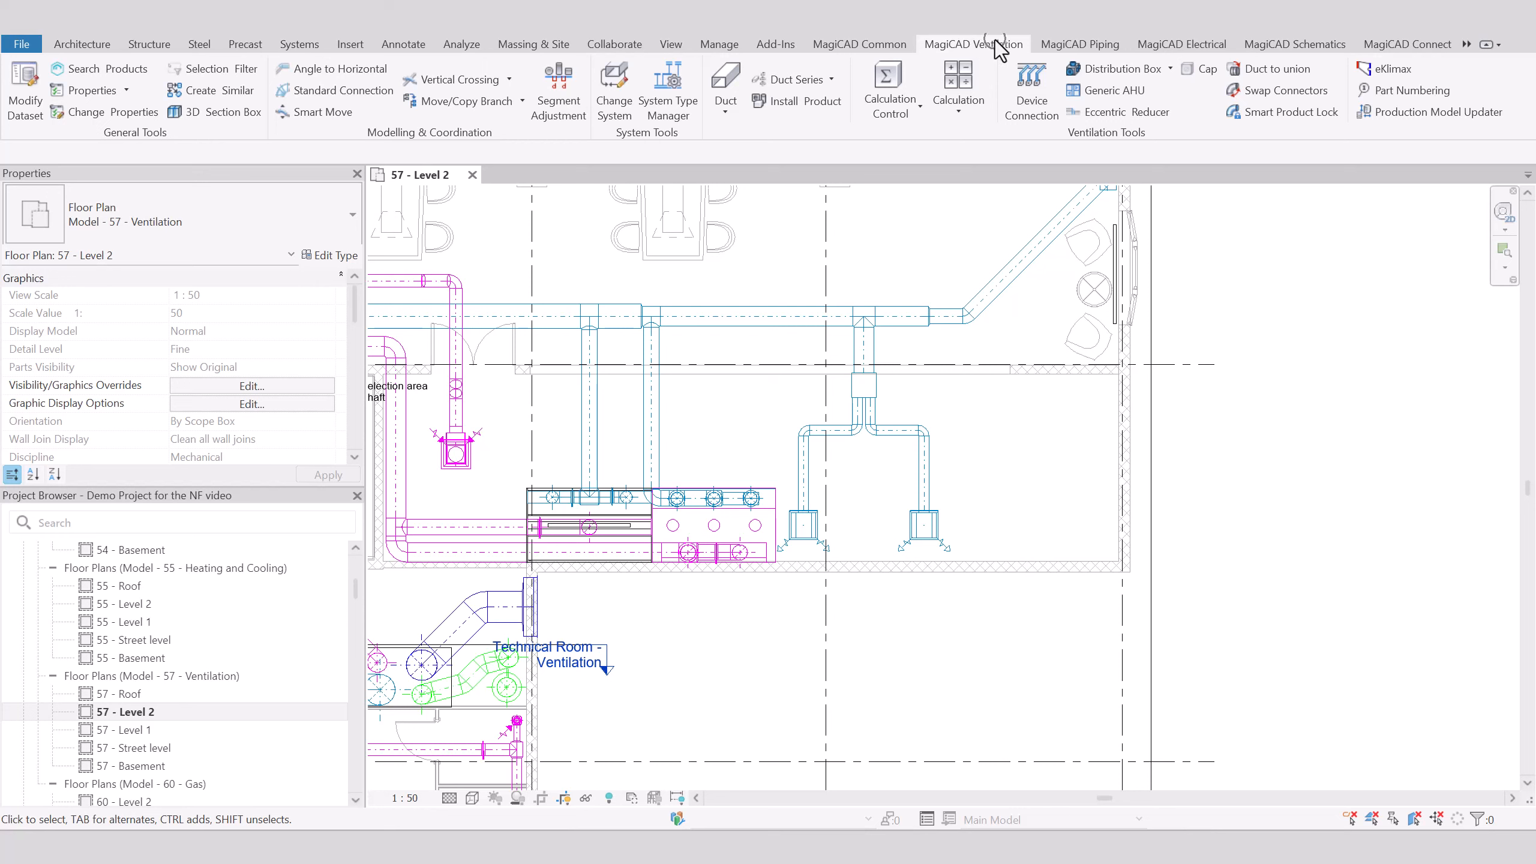
- Start a design-flow sound calculation for the whole network, ignoring sound attenuation in the distribution boxes
left_click(963, 109)
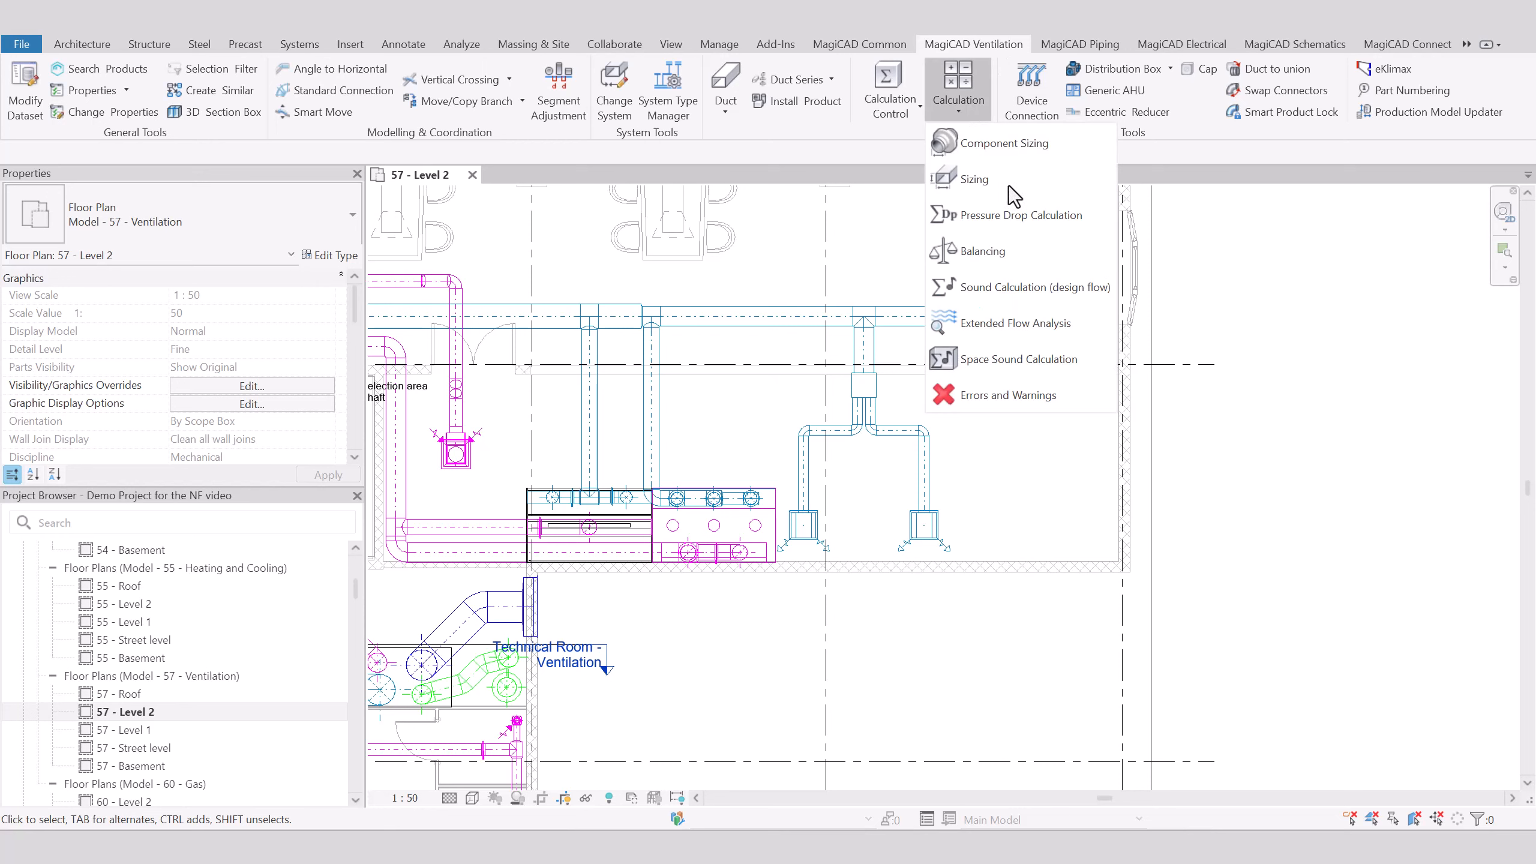
left_click(1083, 290)
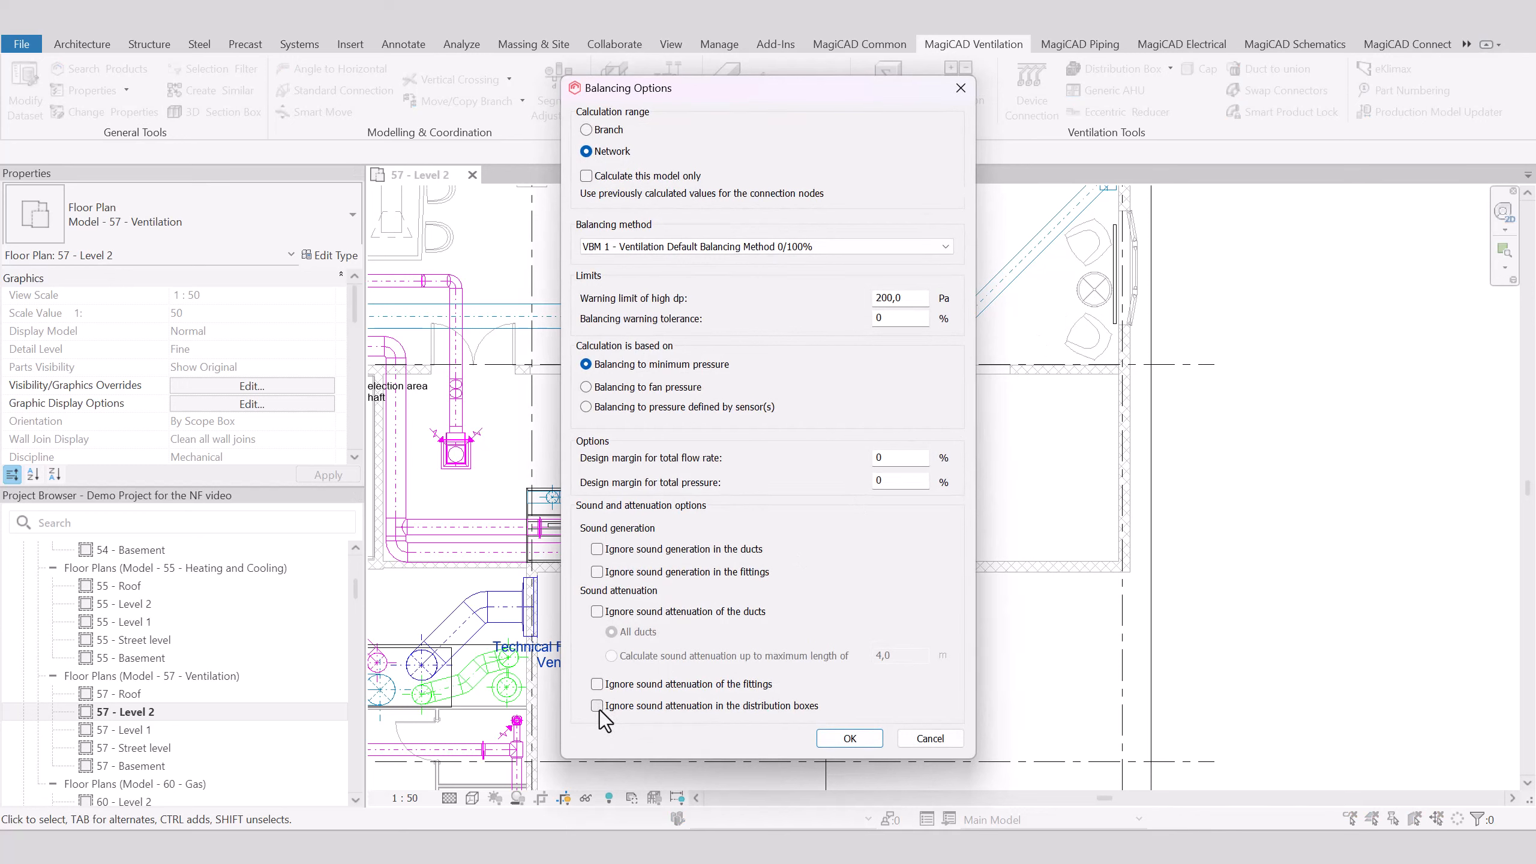
left_click(599, 707)
left_click(849, 739)
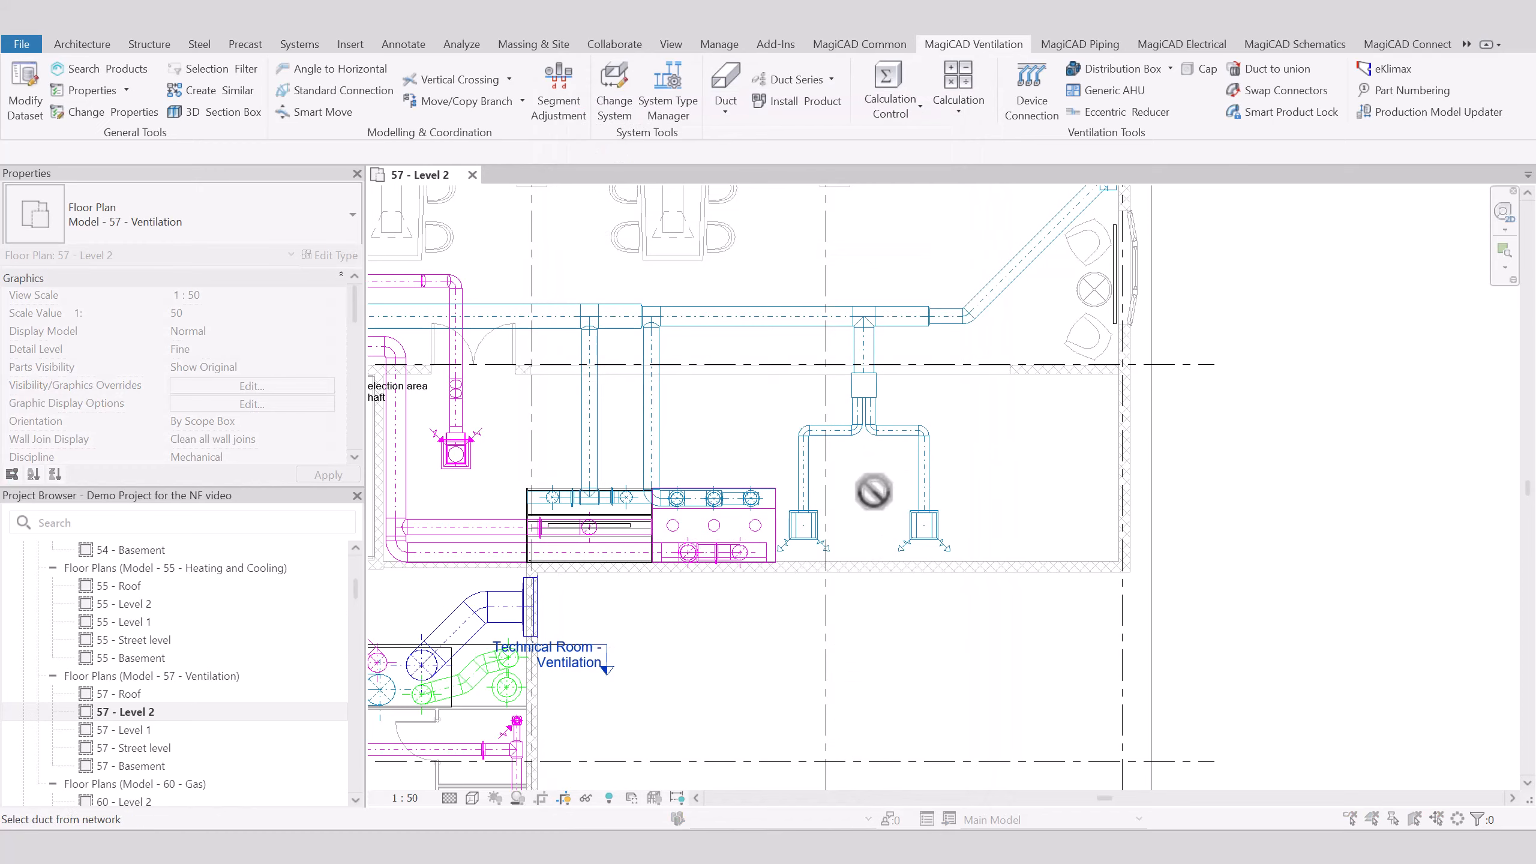
- Run the sound calculation from the supply duct below the distribution box and examine the octave-band attenuation results in its report
scroll(887, 367, "up", 3)
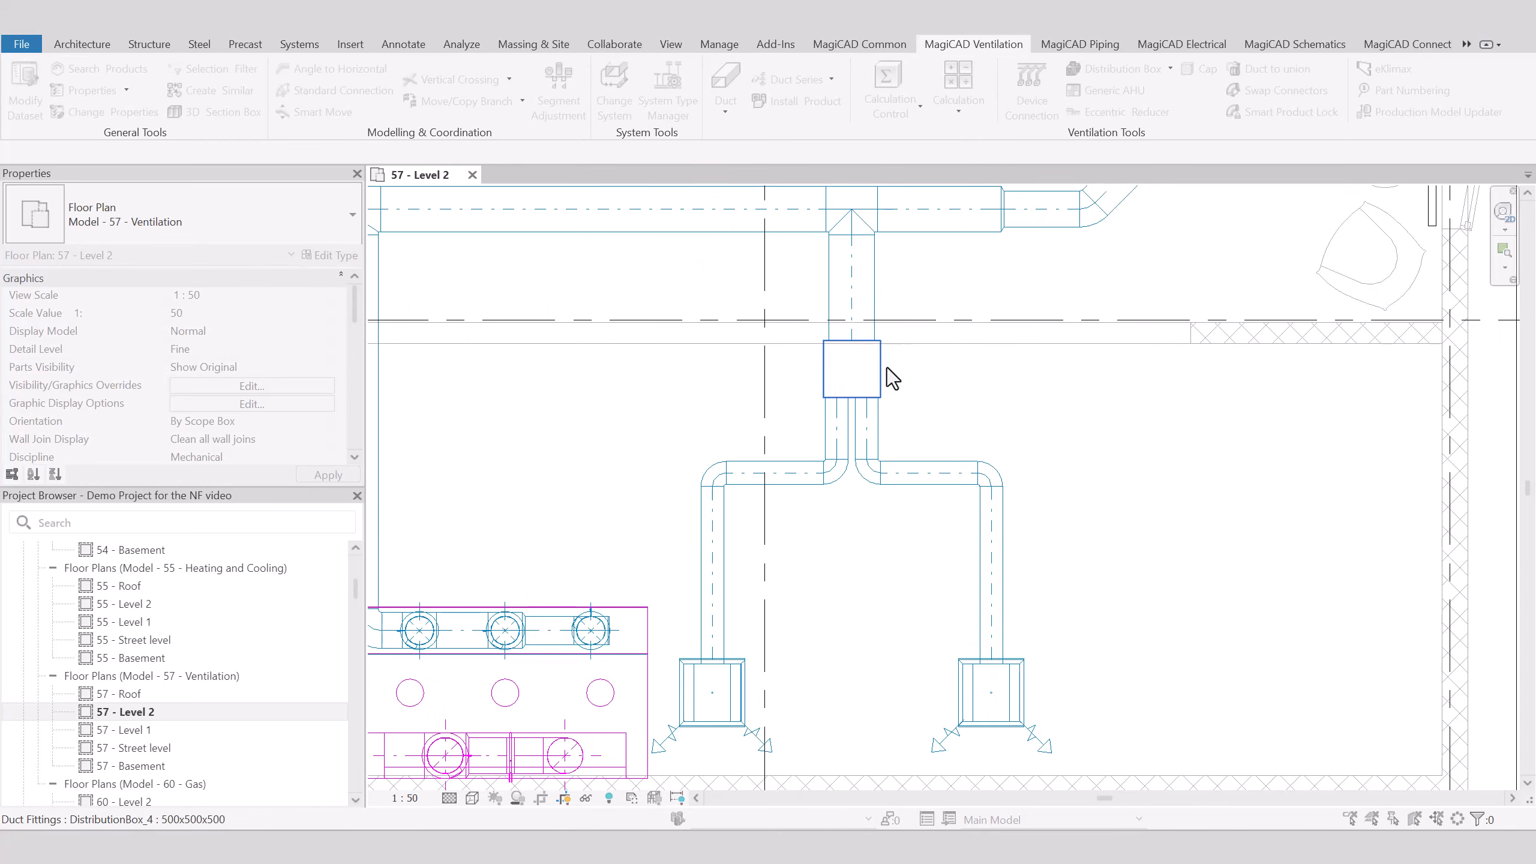
left_click(903, 486)
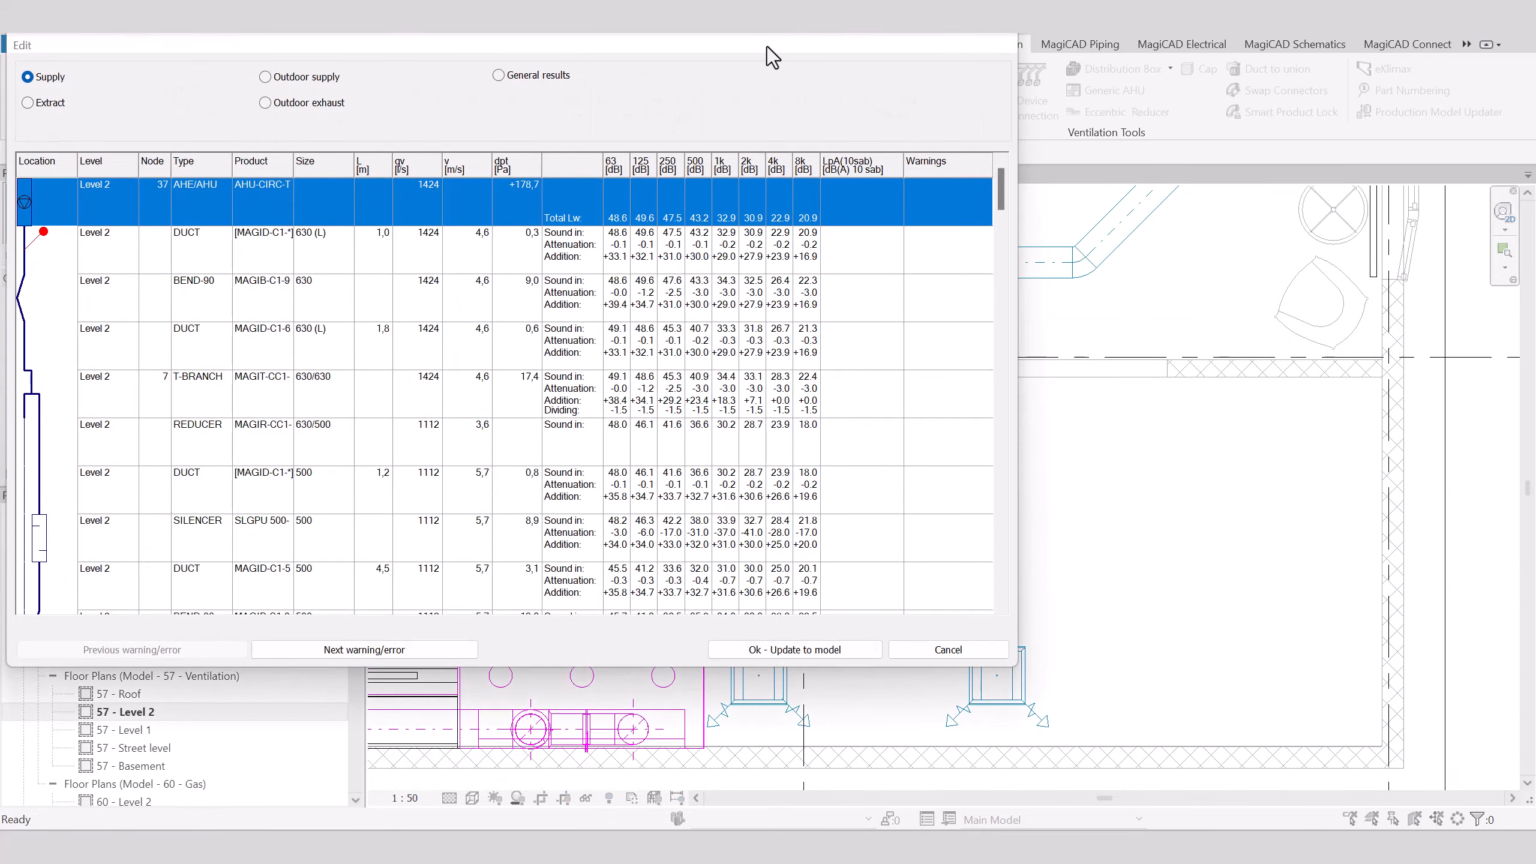
left_click_drag(838, 38, 1021, 124)
left_click(905, 406)
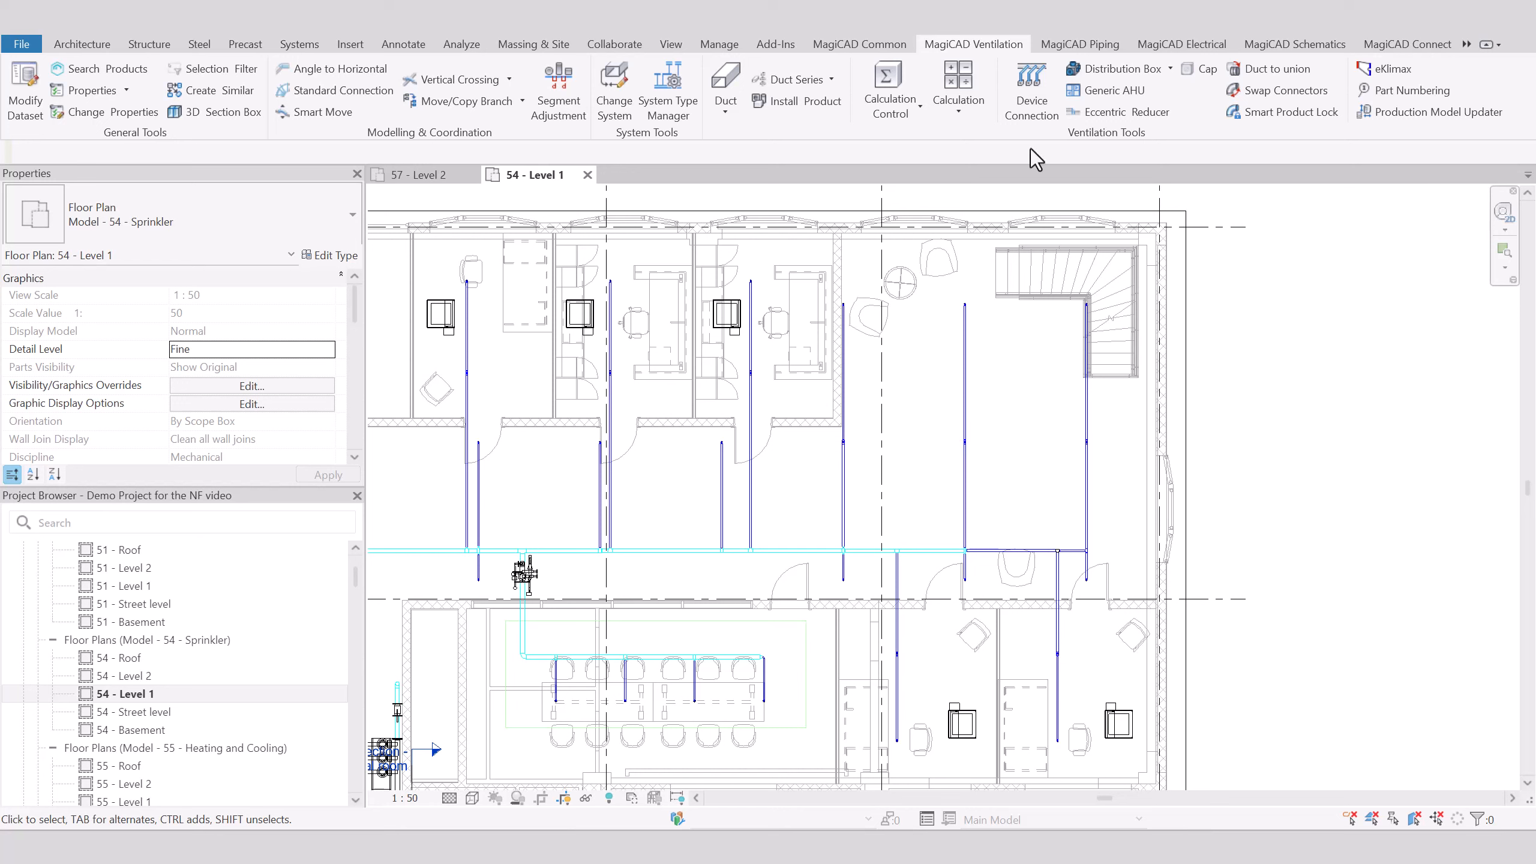
- Start a sprinkler calculation from a branch pipe in the sprinkler Level 1 plan, balancing to minimum pressure with the water pressure diagram shown
left_click(1080, 43)
left_click(970, 100)
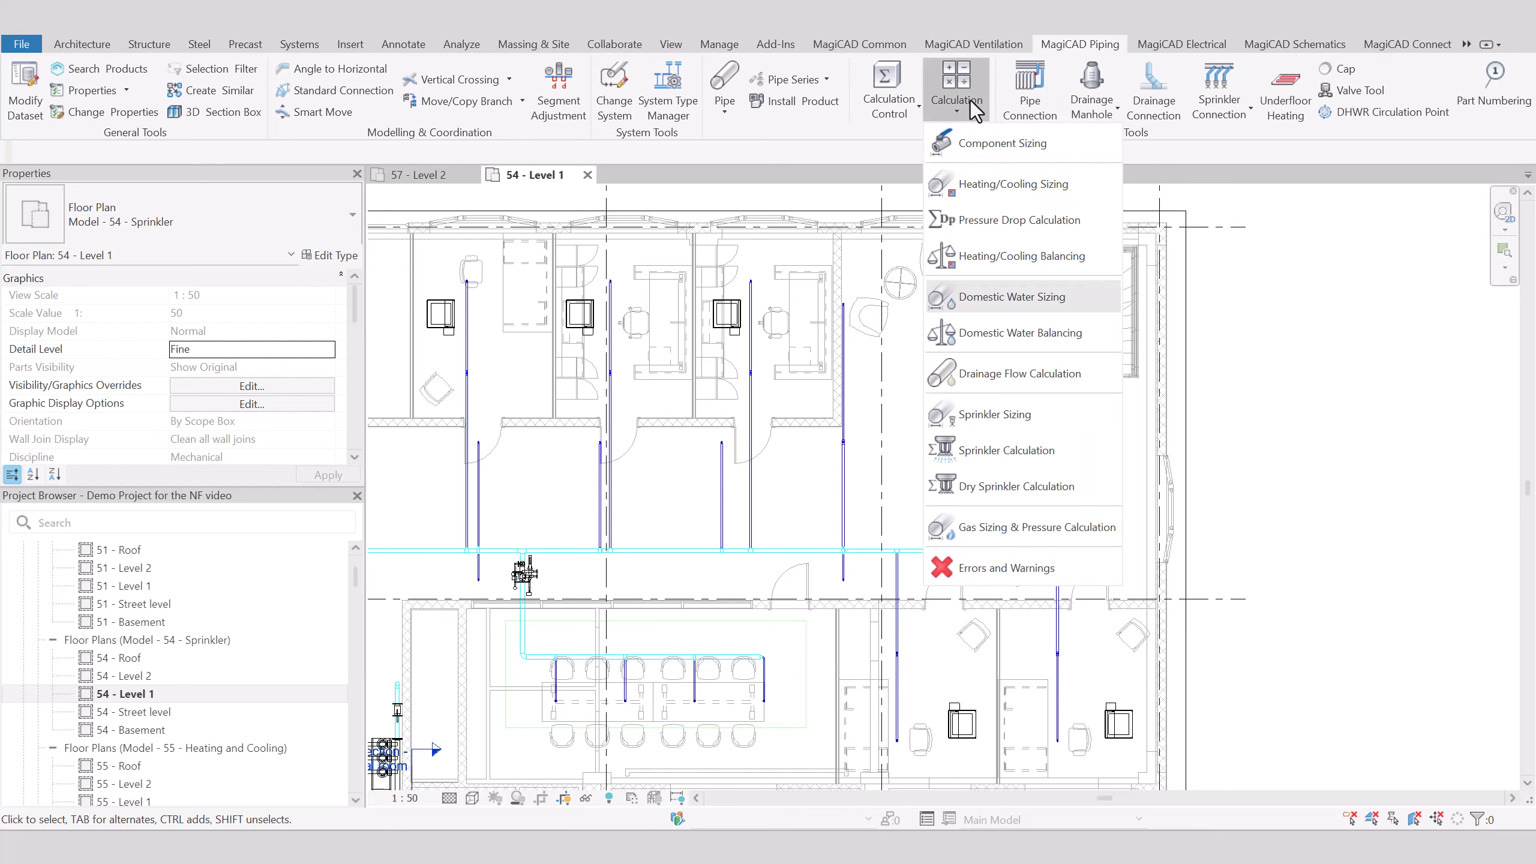
left_click(1057, 466)
left_click(842, 485)
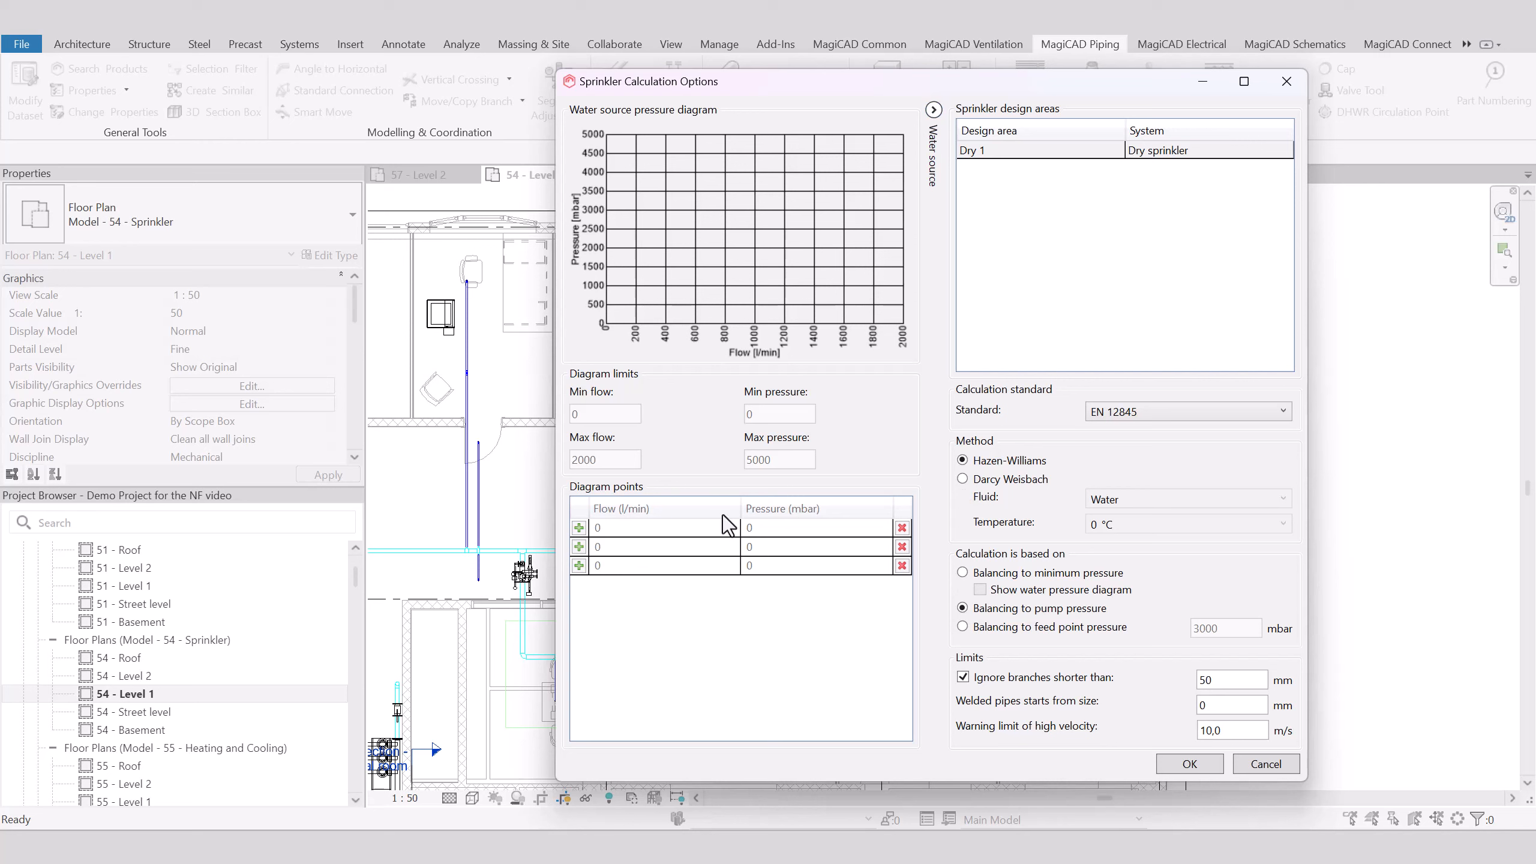
key("ctrl")
key("ctrl")
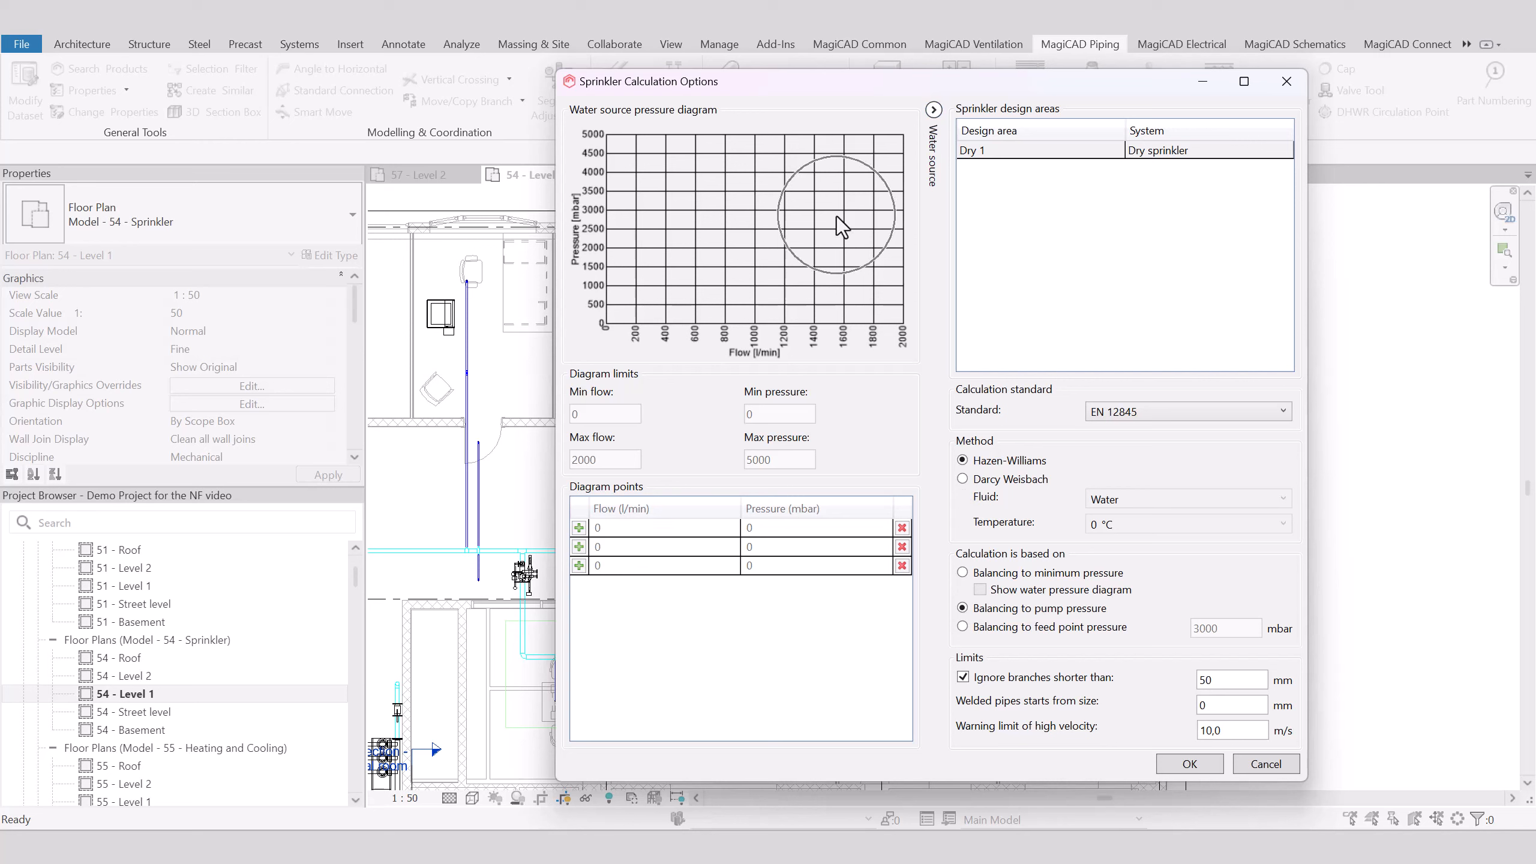
left_click(963, 572)
left_click(980, 589)
- Define the first water source diagram point with a flow of 0,1 l/min and a pressure of 4500 mbar
left_click(660, 528)
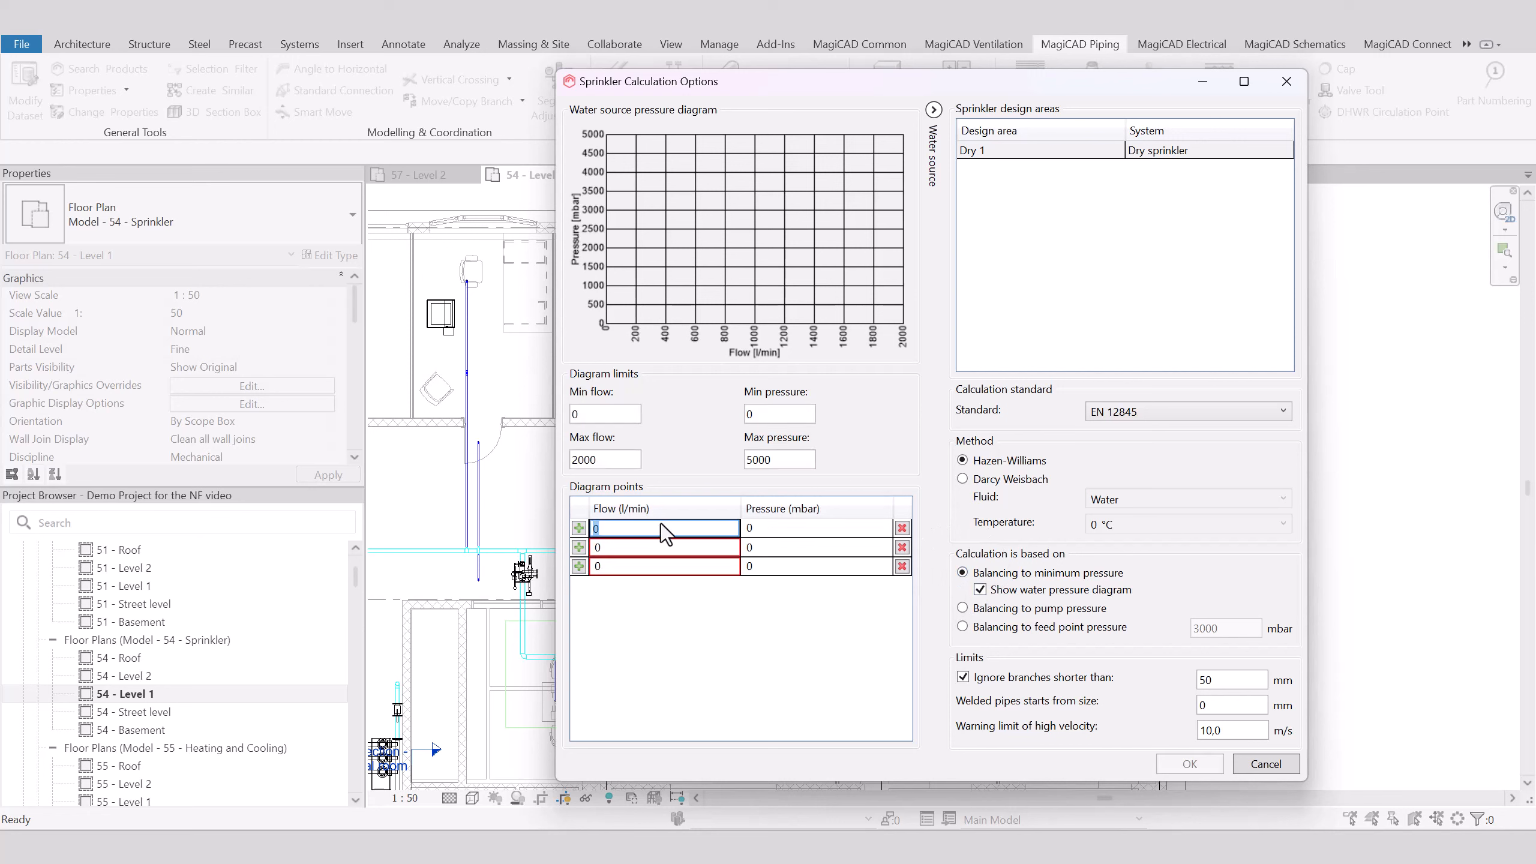
type("0,21")
key("BackSpace")
key("BackSpace")
type("1")
left_click(787, 530)
type("4500")
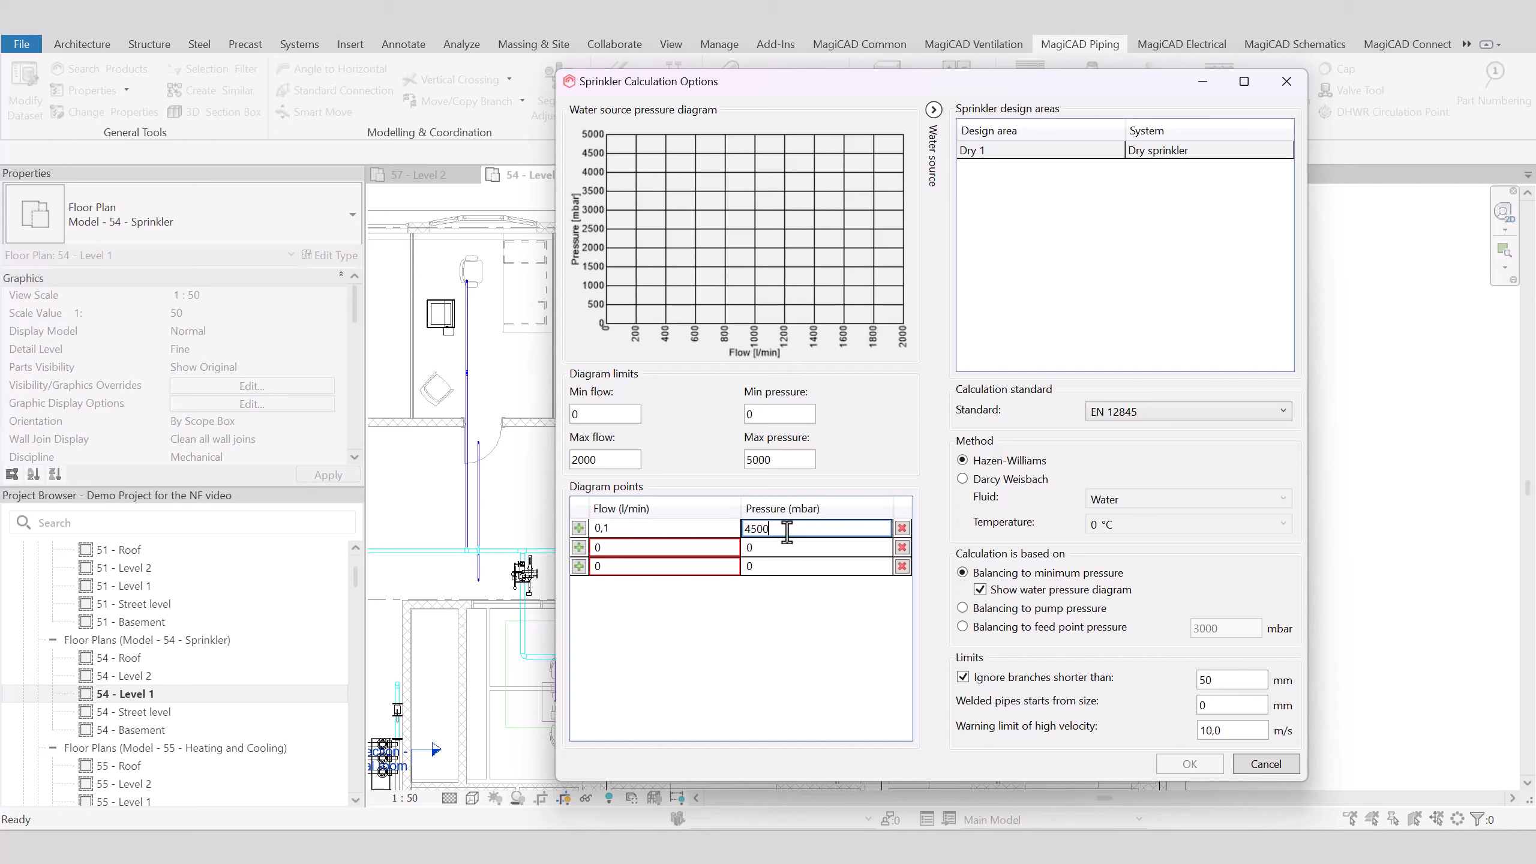
- Define the remaining water source diagram points as 400 l/min at 4400 mbar and 1000 l/min at 3500 mbar
left_click(607, 548)
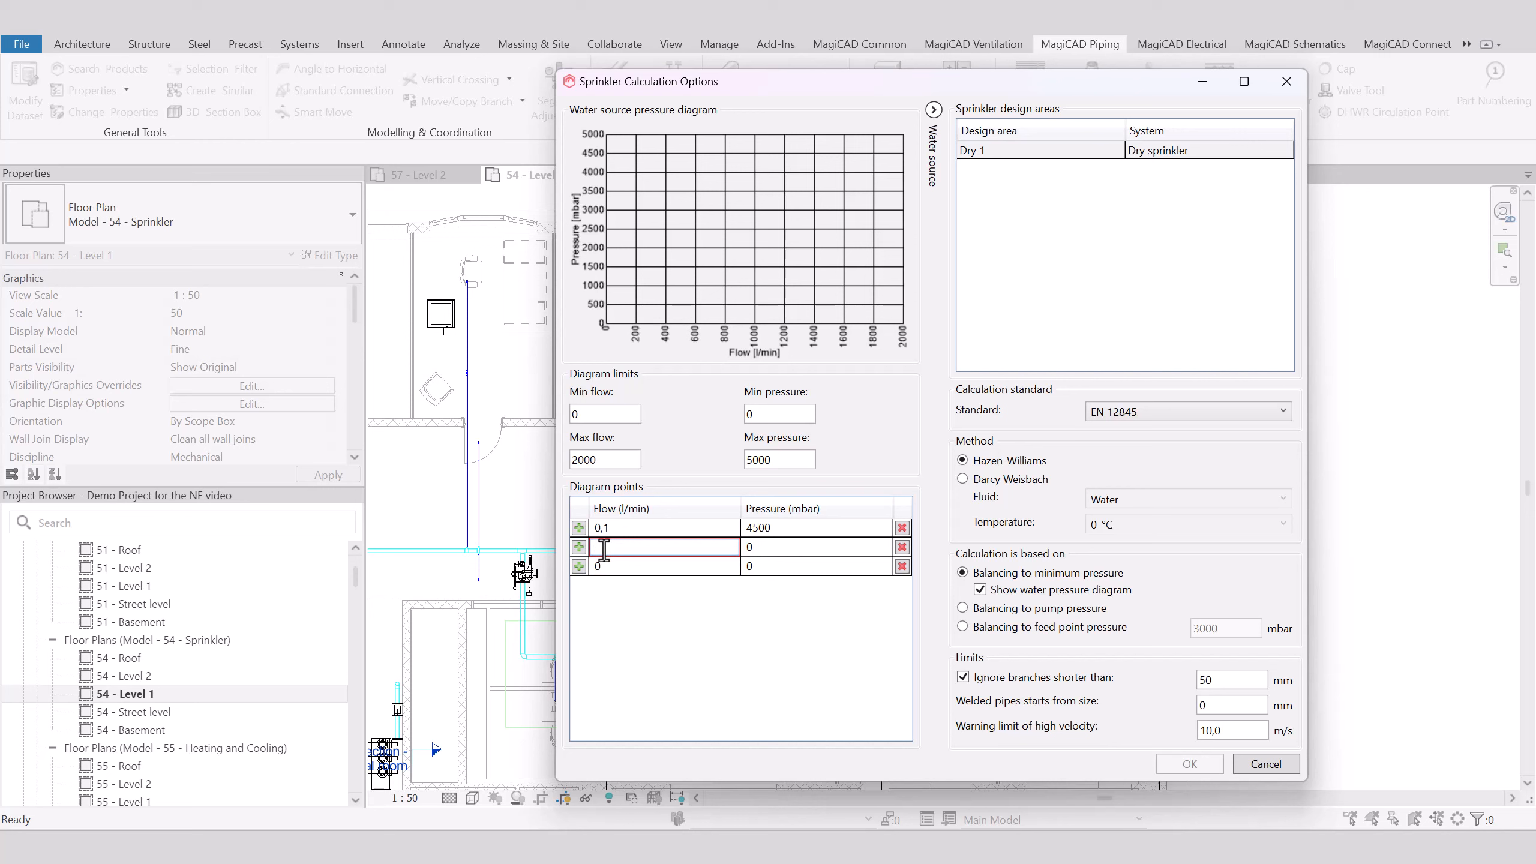
type("400")
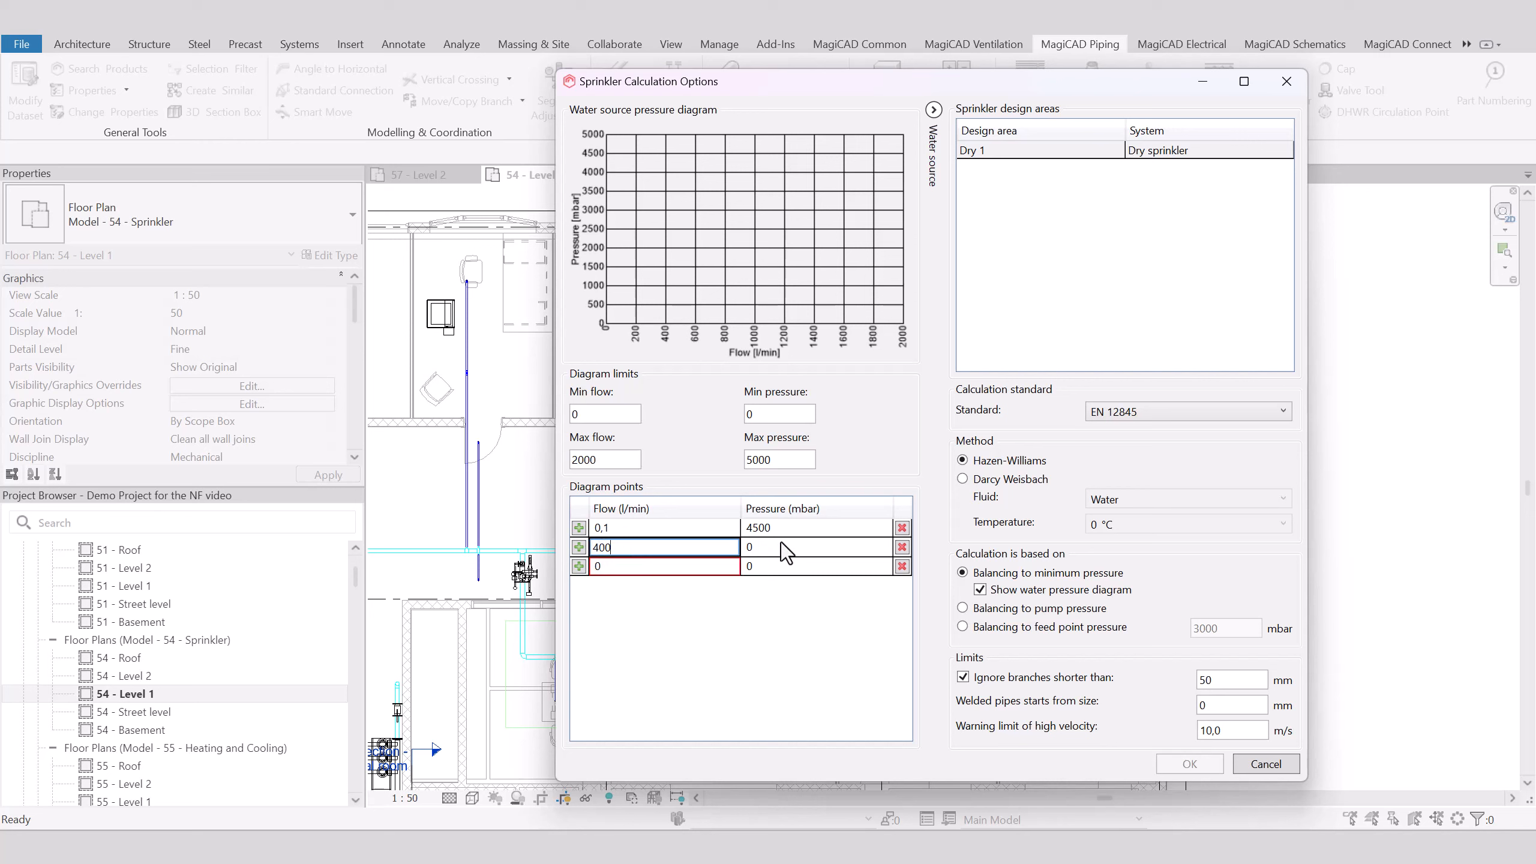
left_click(781, 544)
type("4400")
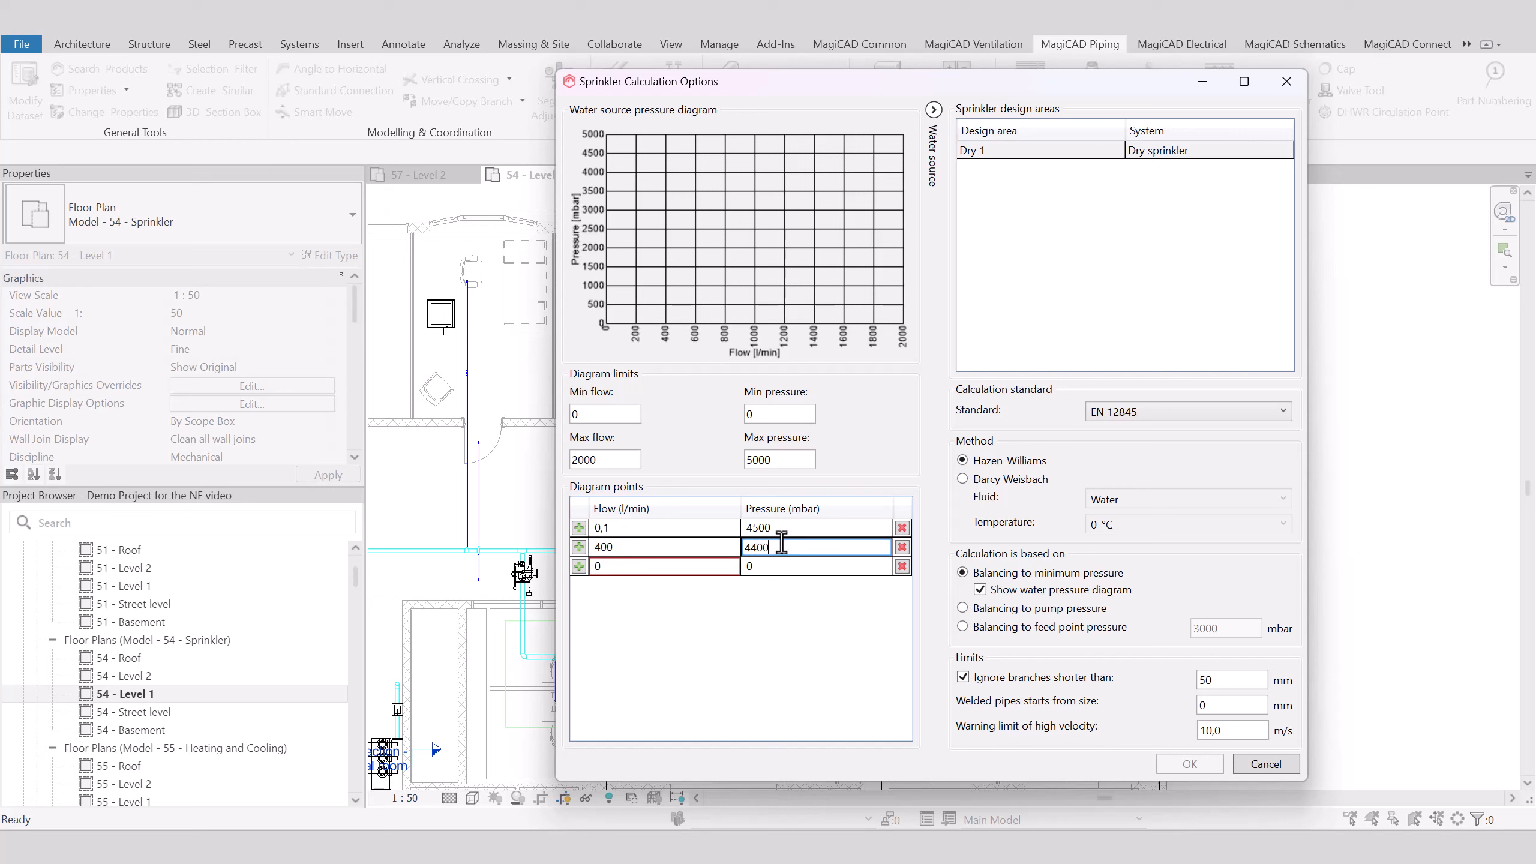
left_click(653, 567)
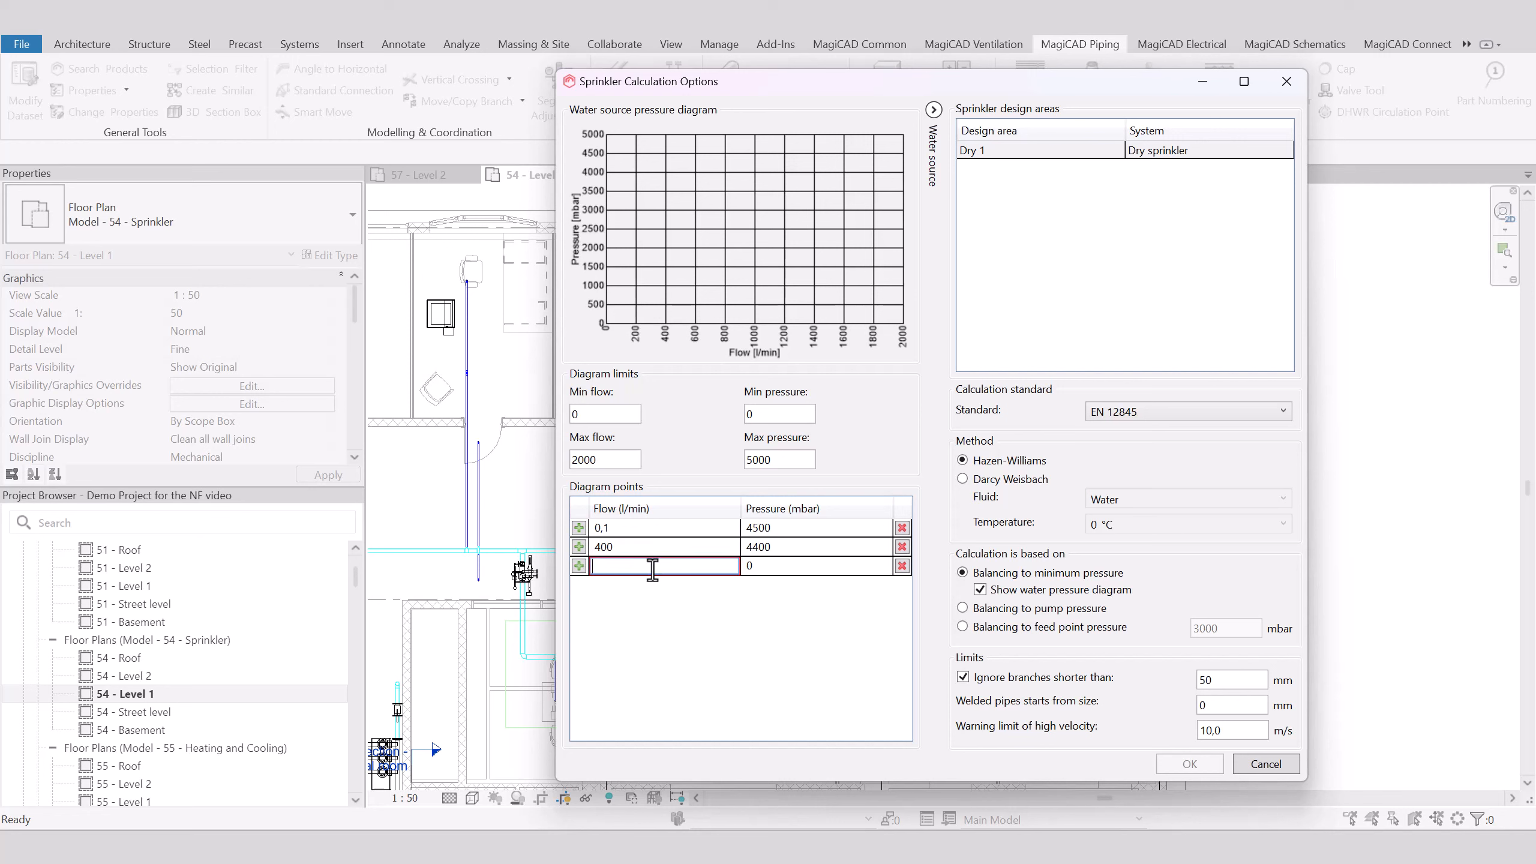
type("1000")
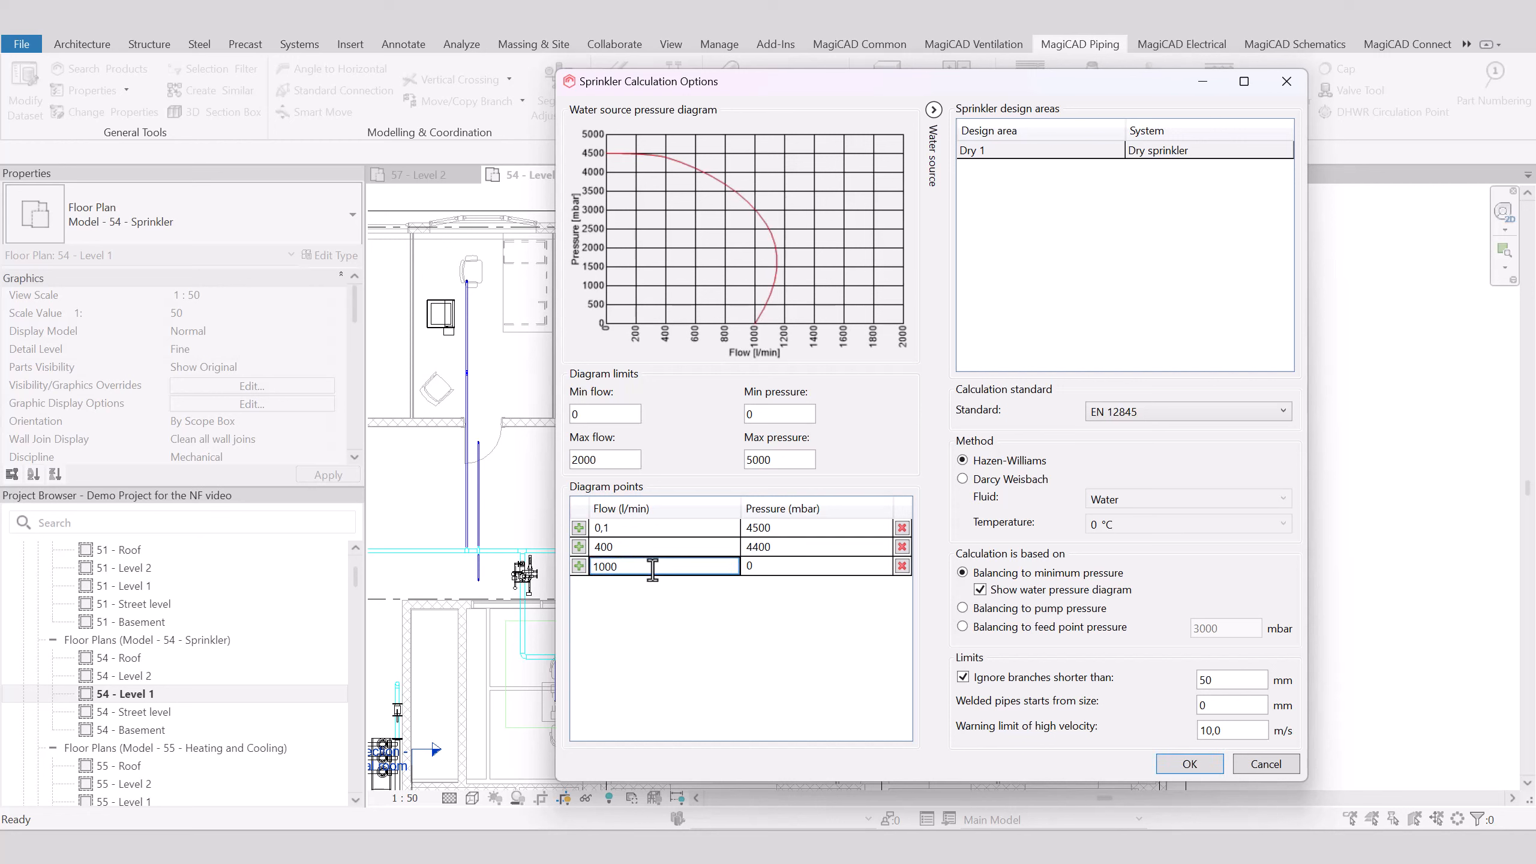
left_click(787, 568)
type("3500")
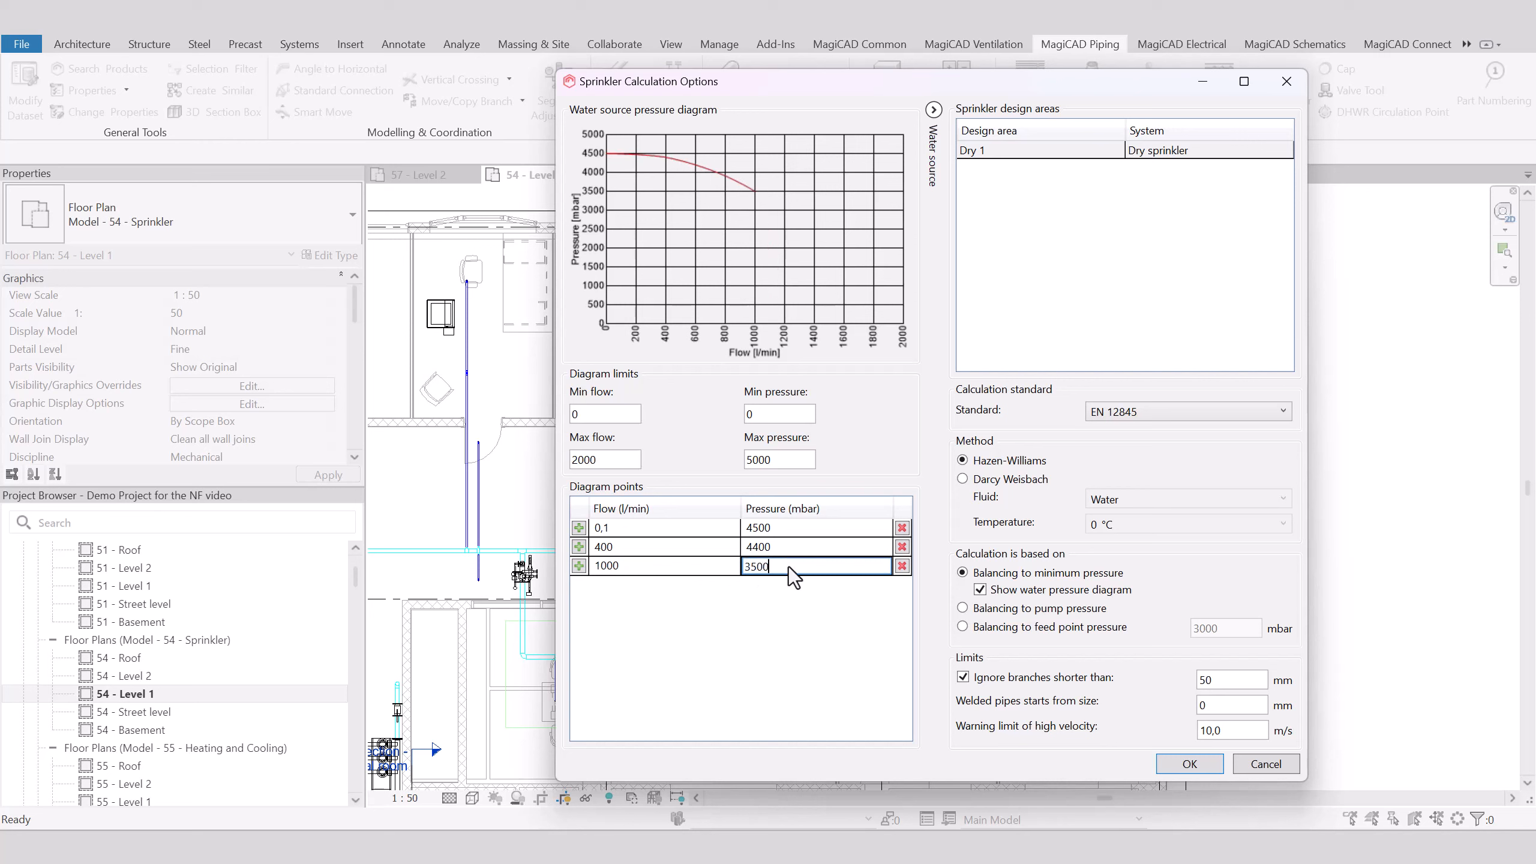
- Run the sprinkler calculation with the entered water source points, and start it again from the same branch pipe
left_click(1185, 764)
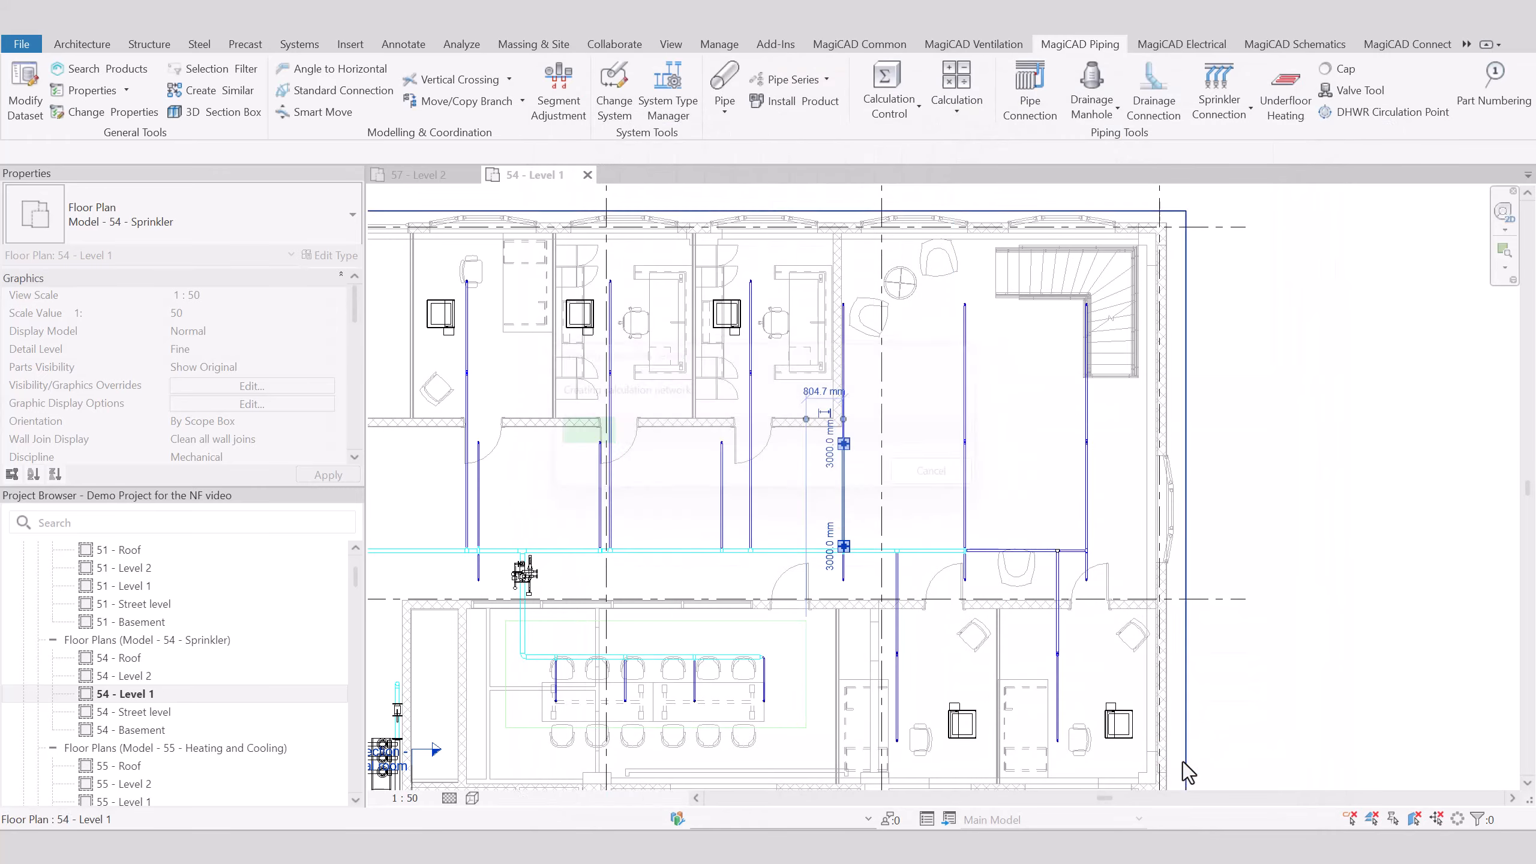
left_click(1361, 723)
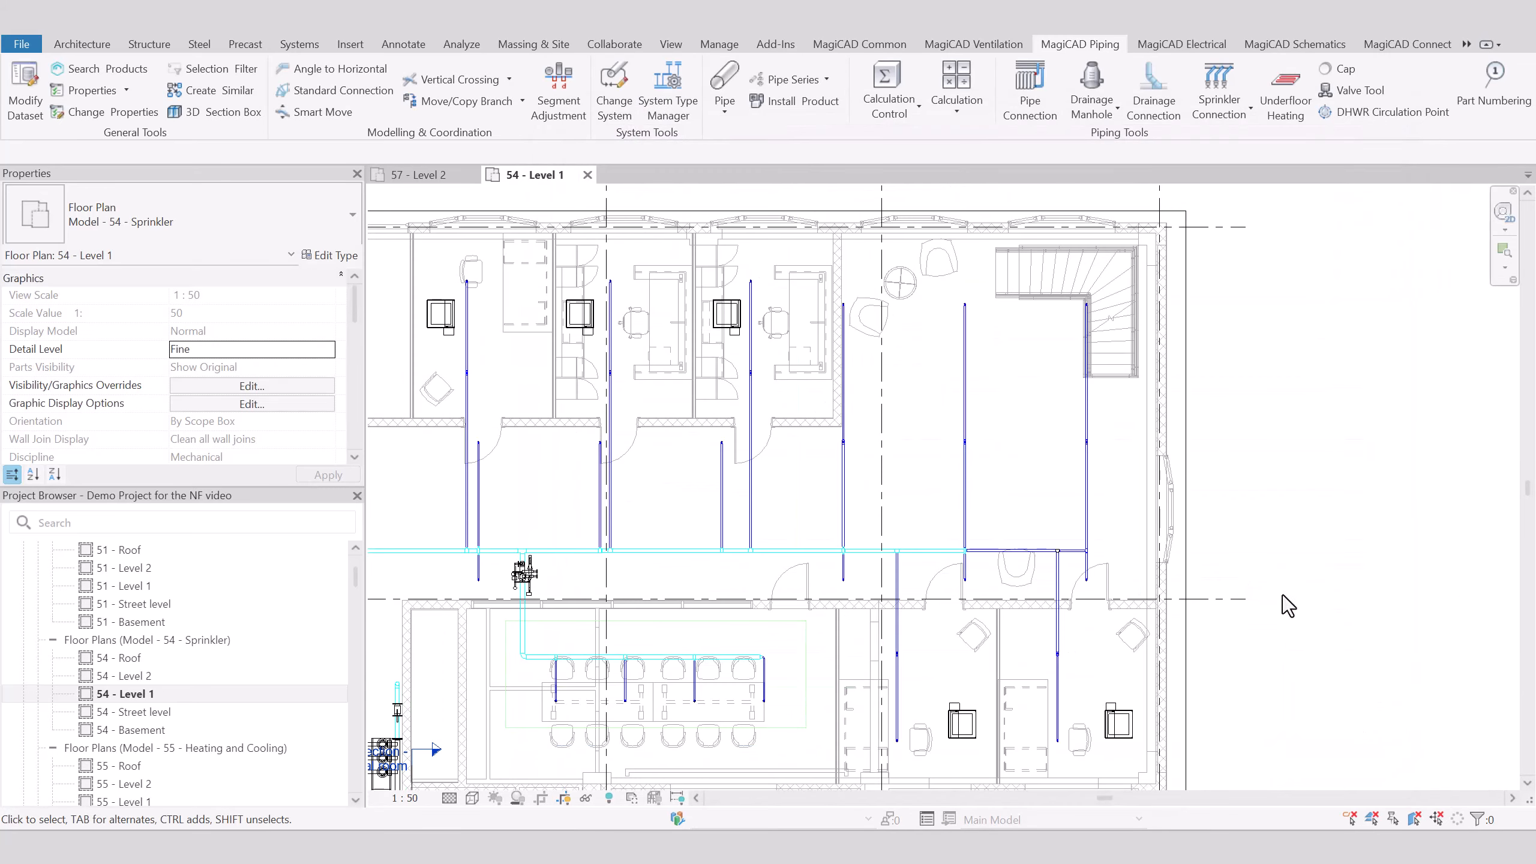
left_click(977, 117)
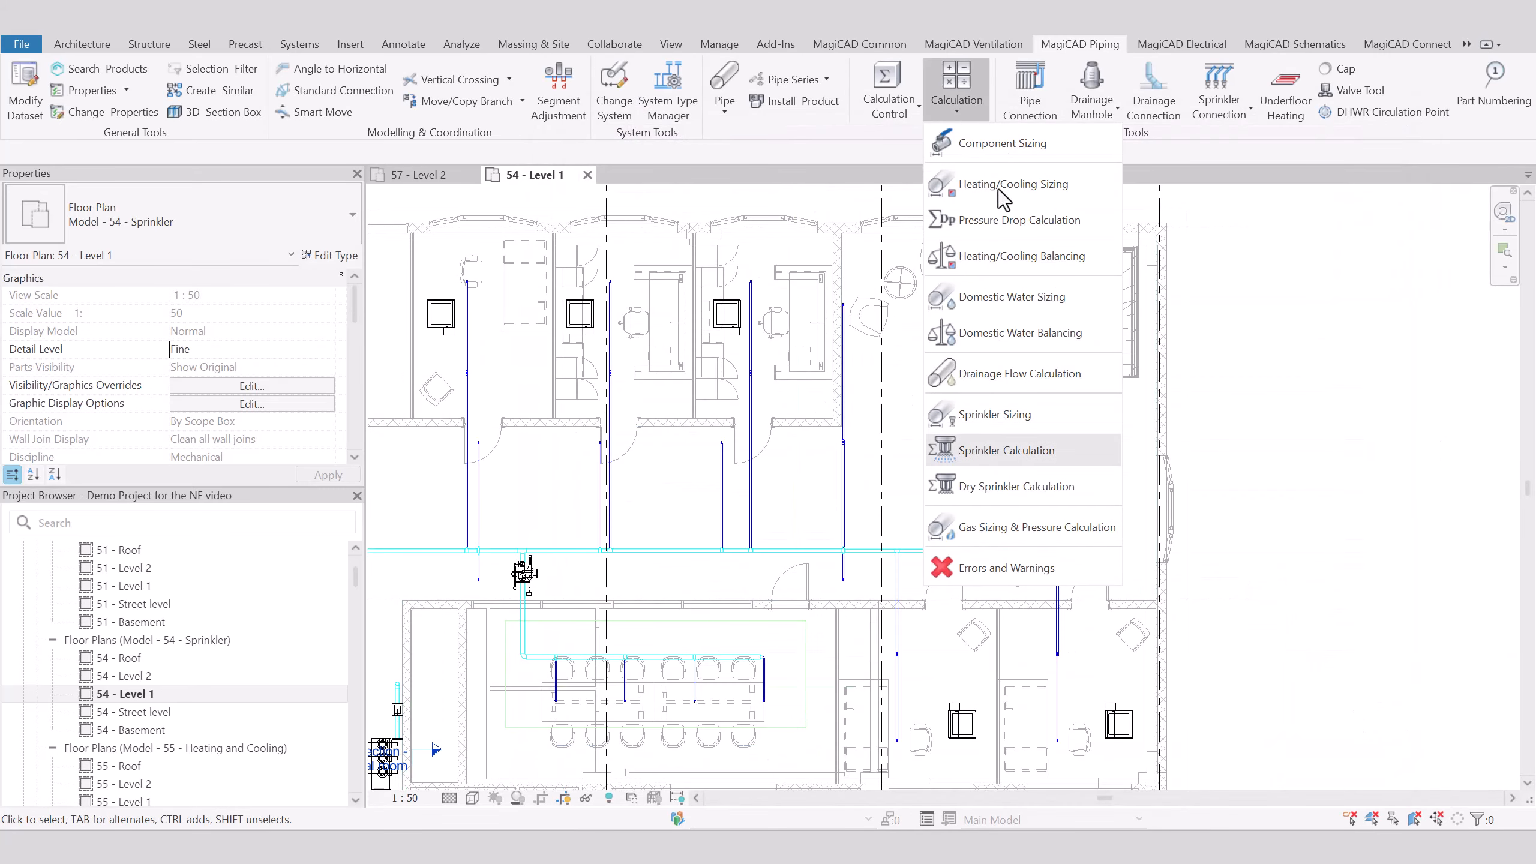
left_click(1052, 449)
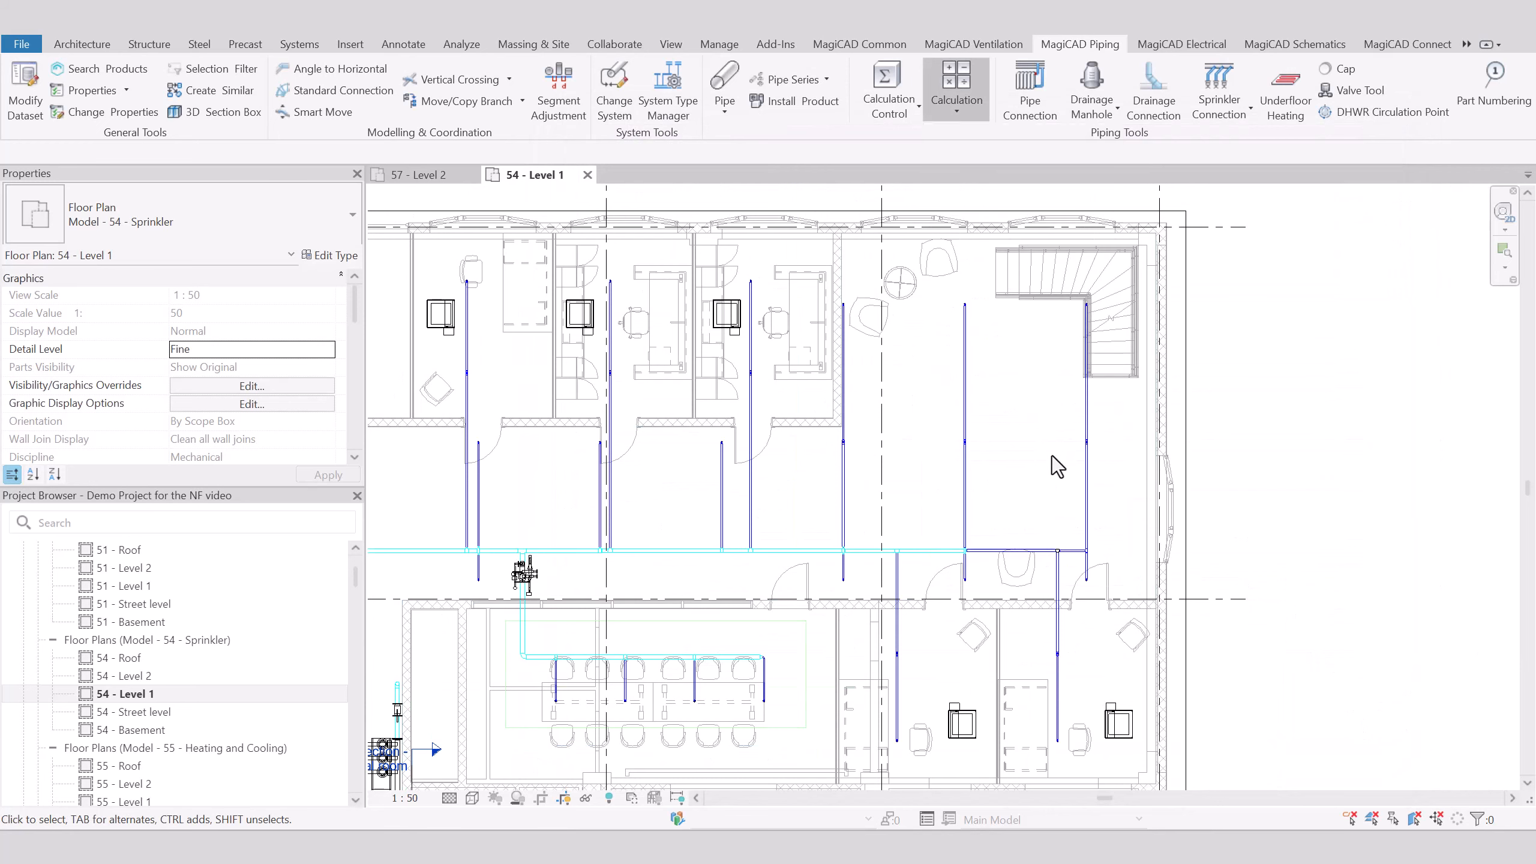
left_click(849, 495)
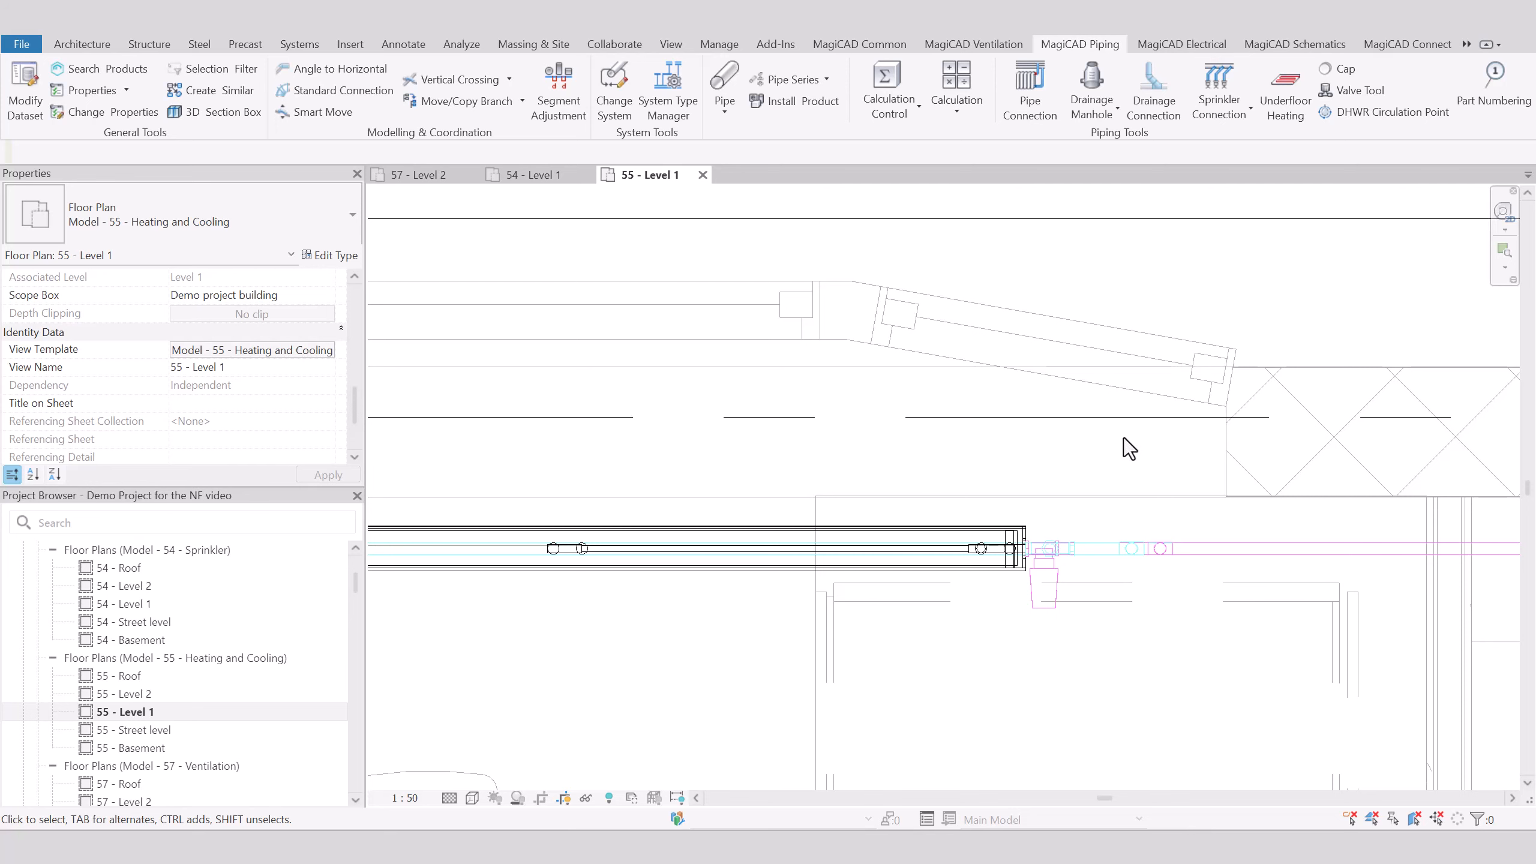
- Examine the adjustment, flow and pressure drop properties of the radiator valve in the heating and cooling Level 1 plan
left_click(1039, 601)
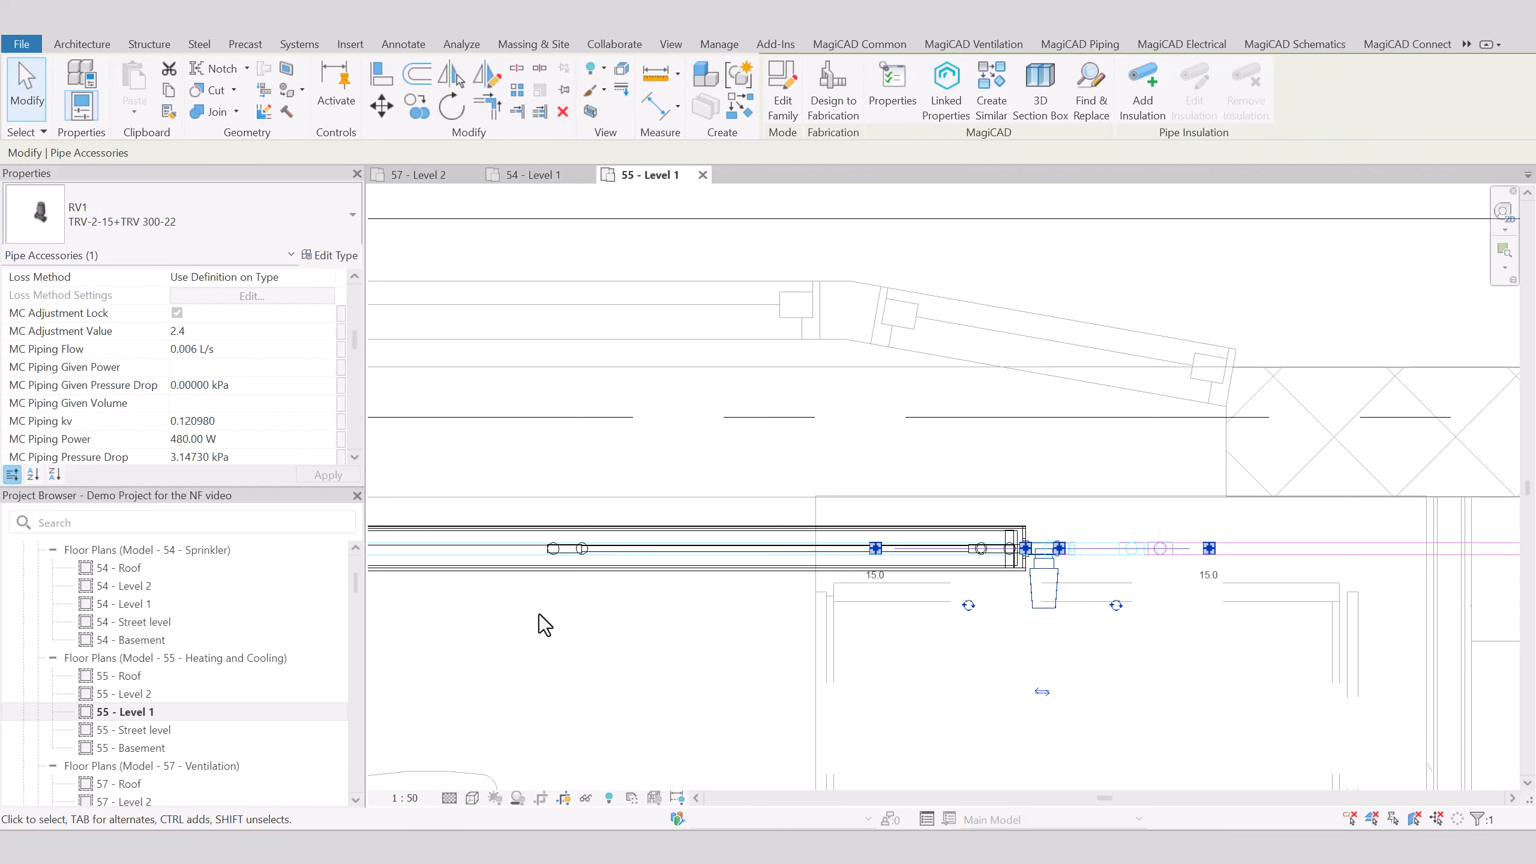
left_click(663, 679)
scroll(664, 679, "down", 2)
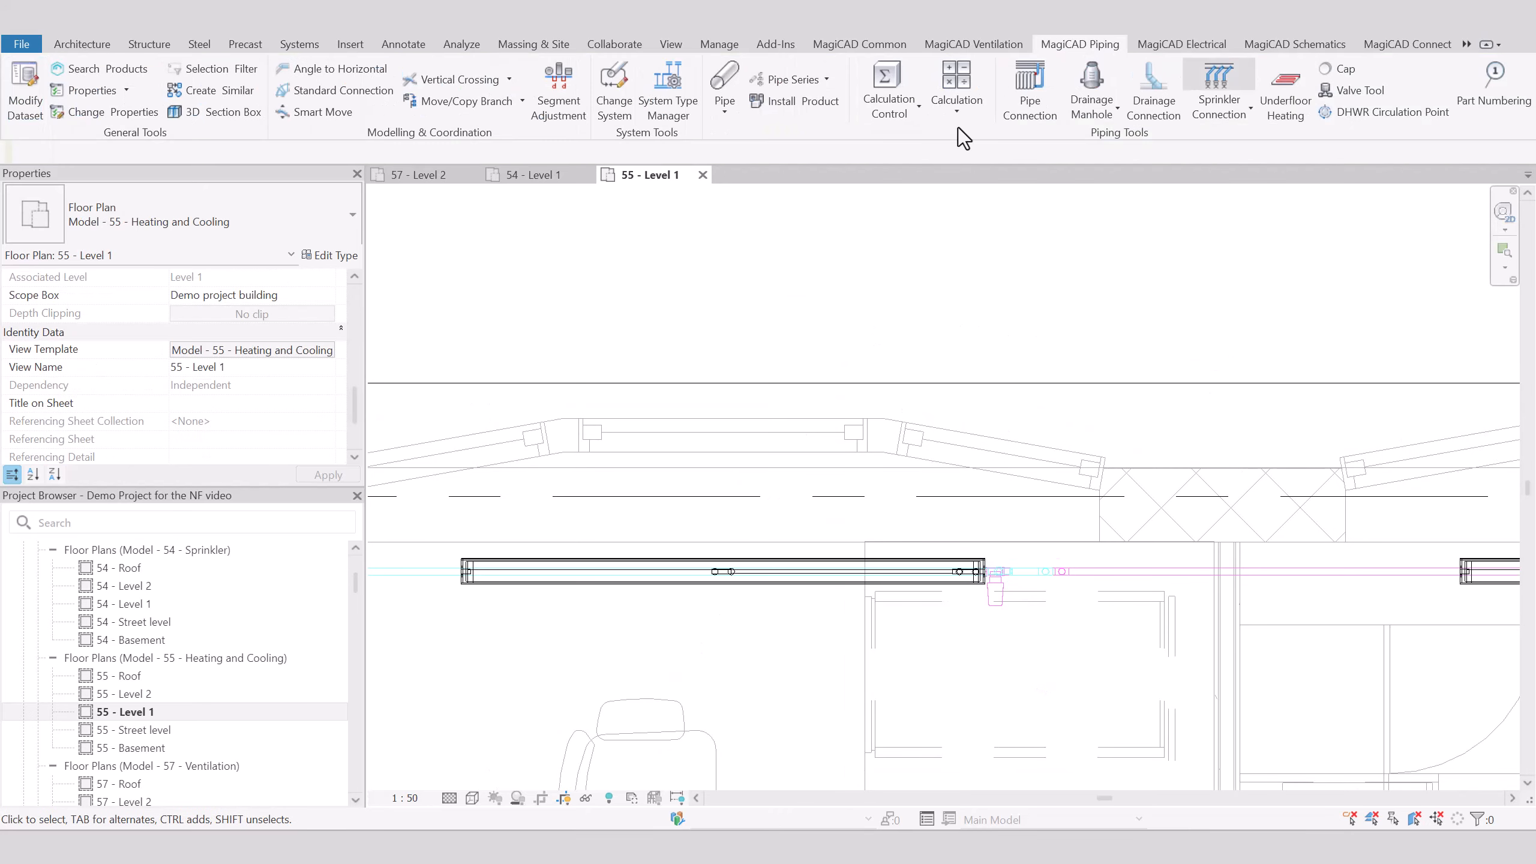
- Run Heating/Cooling Balancing from the radiator pipe, review the supply report and update the results to the model
left_click(956, 103)
left_click(1033, 258)
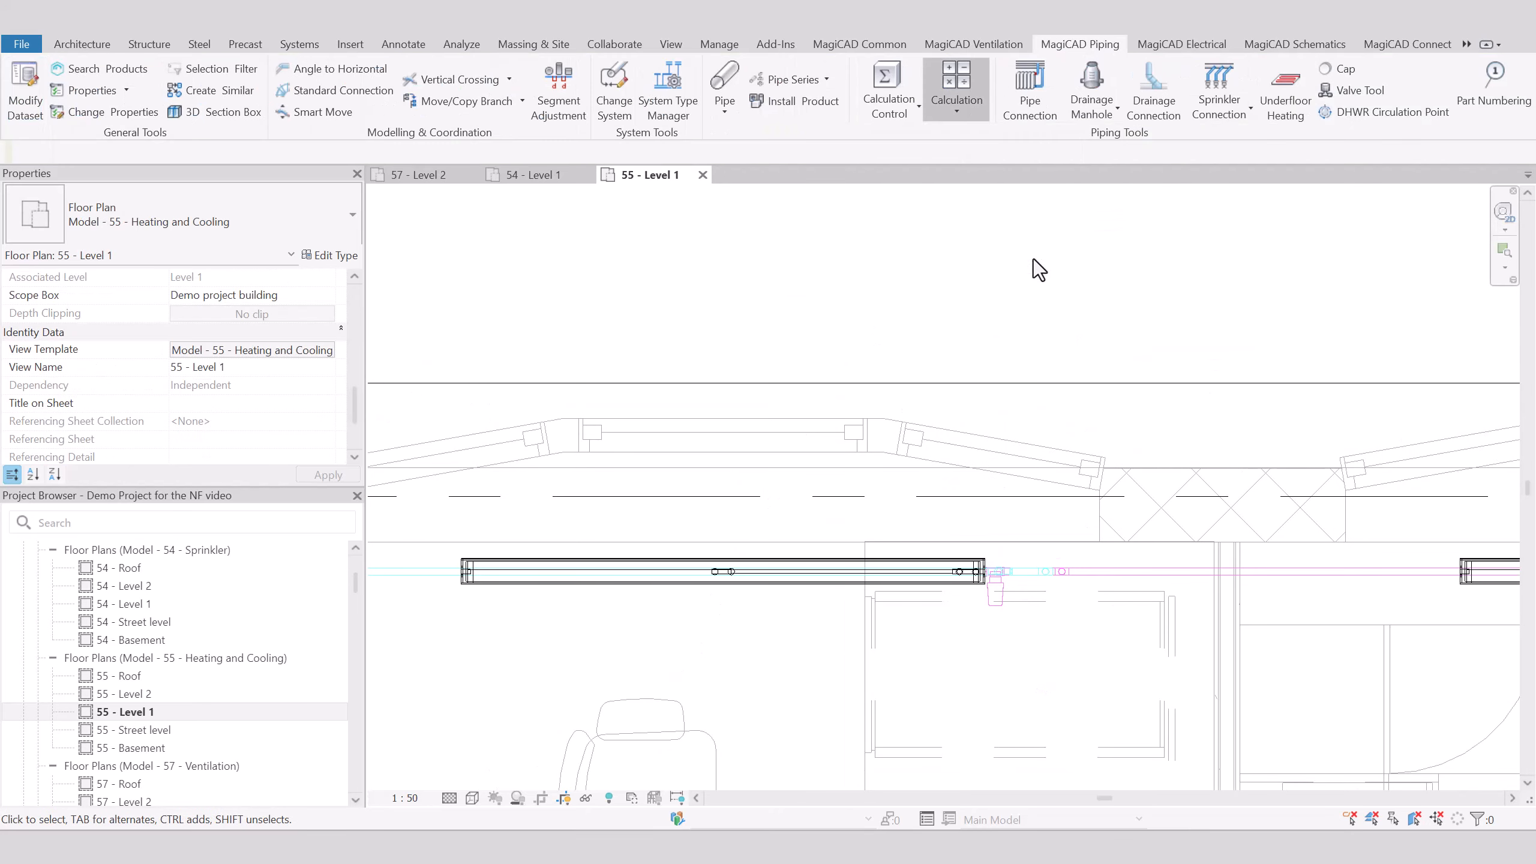
left_click(859, 640)
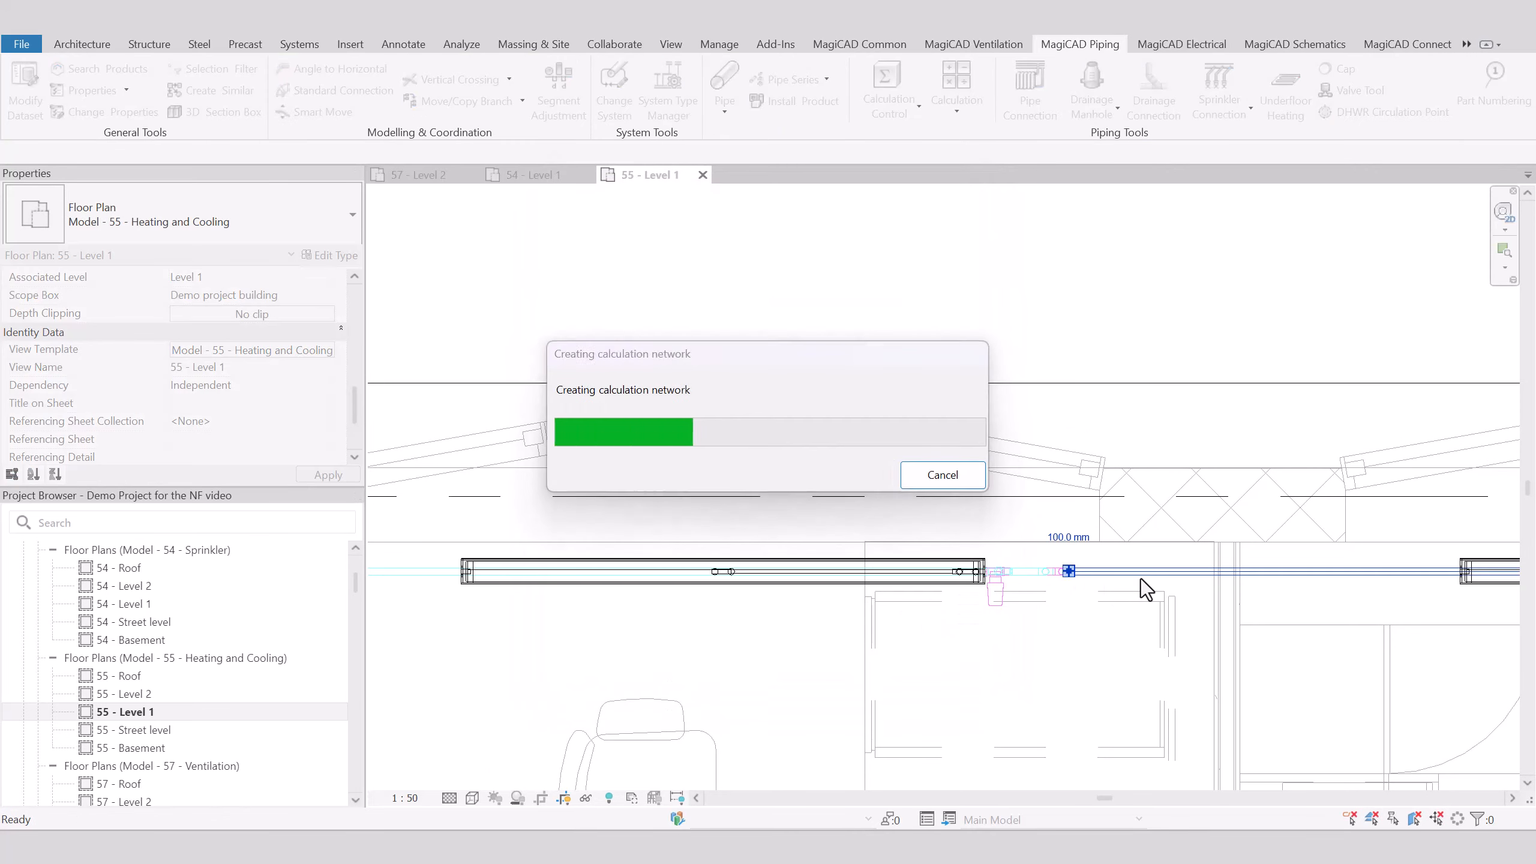
left_click_drag(408, 25, 795, 133)
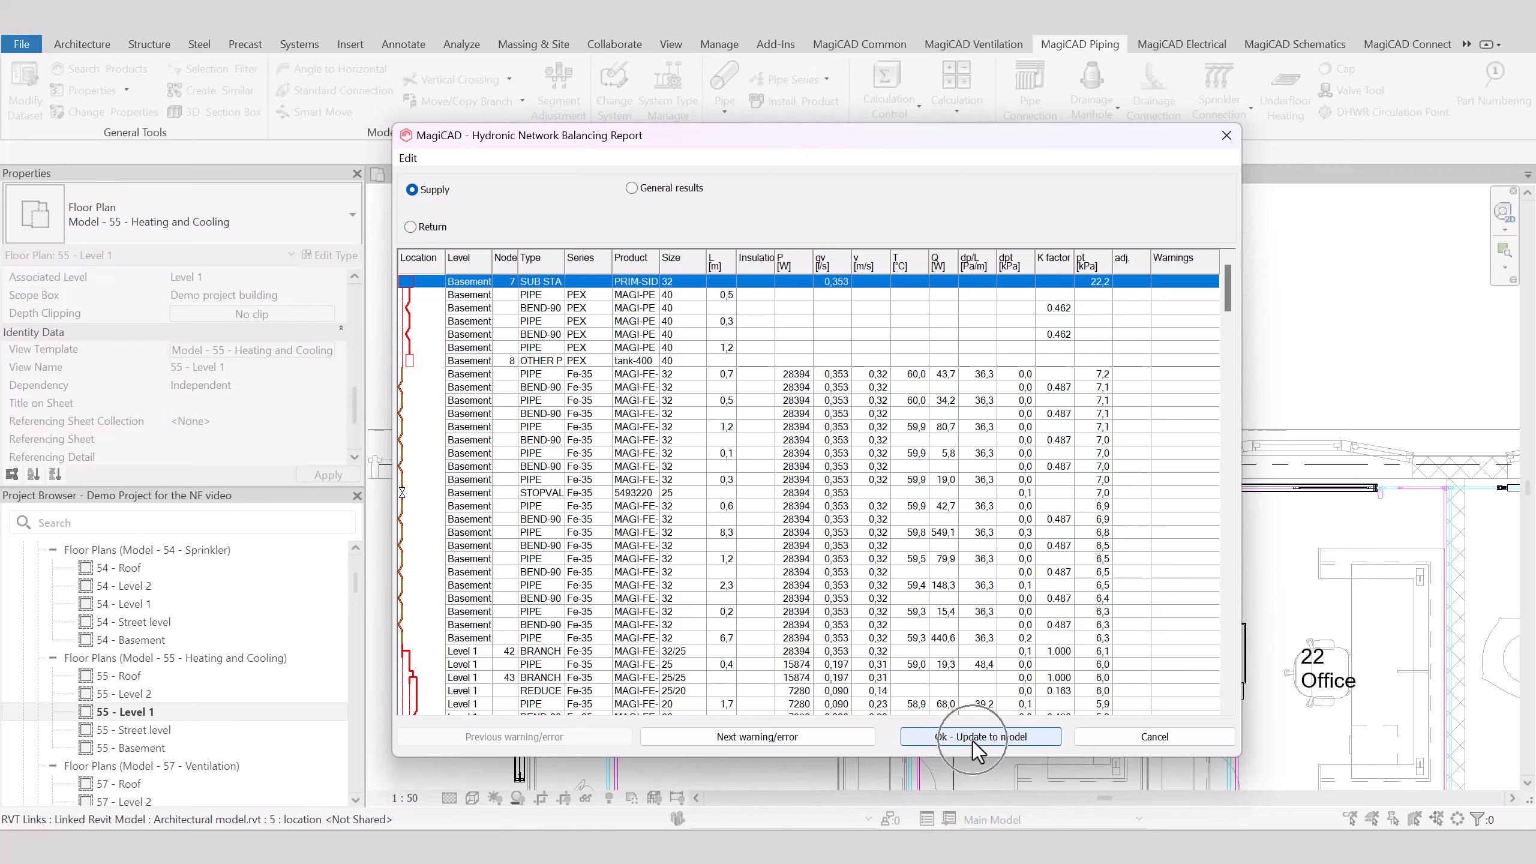
scroll(886, 451, "down", 10)
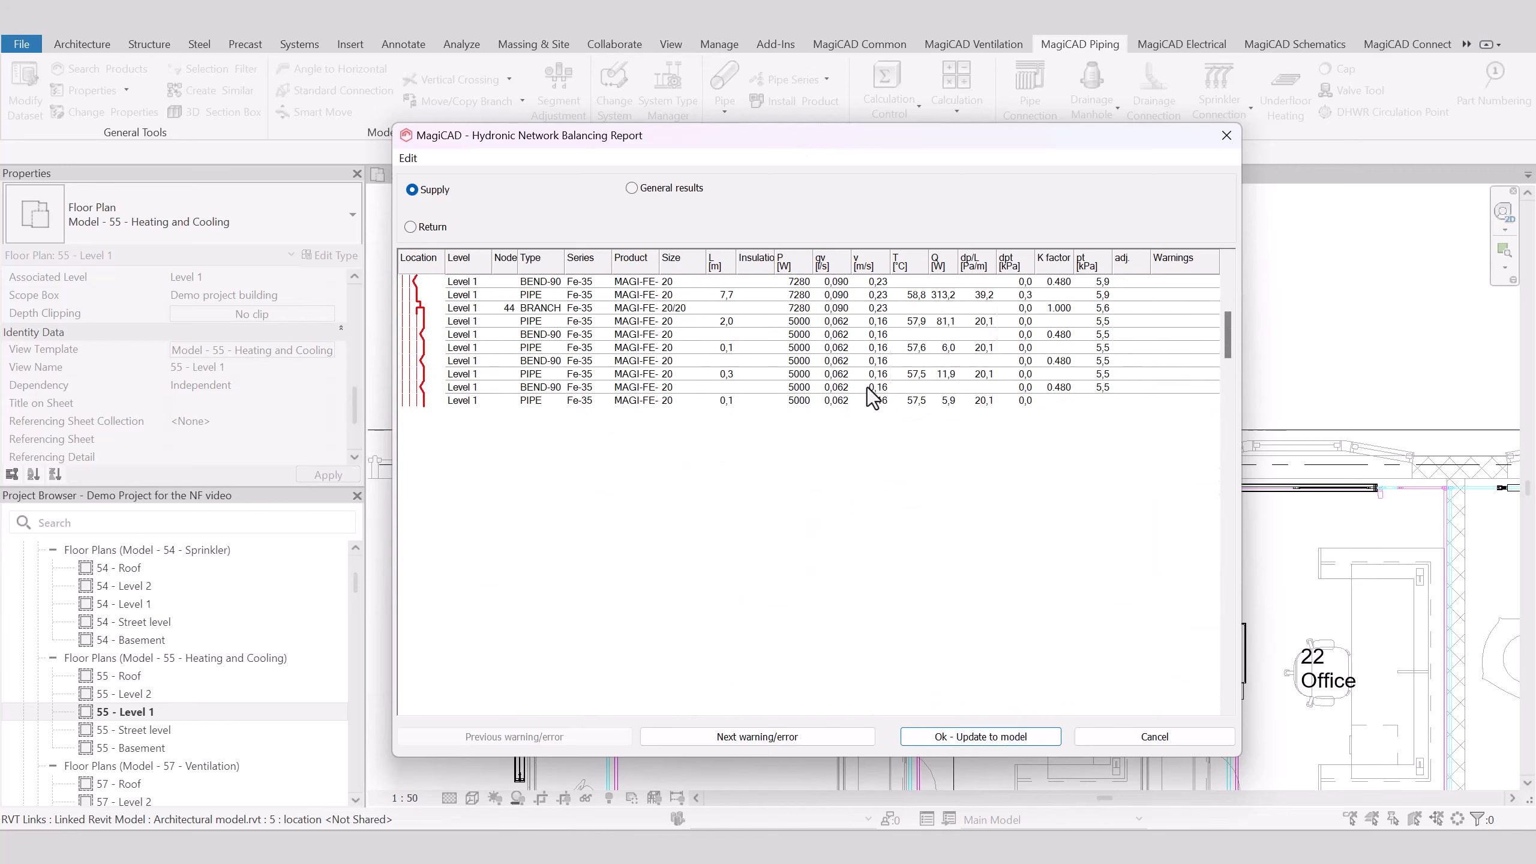
scroll(867, 387, "up", 10)
left_click(1001, 737)
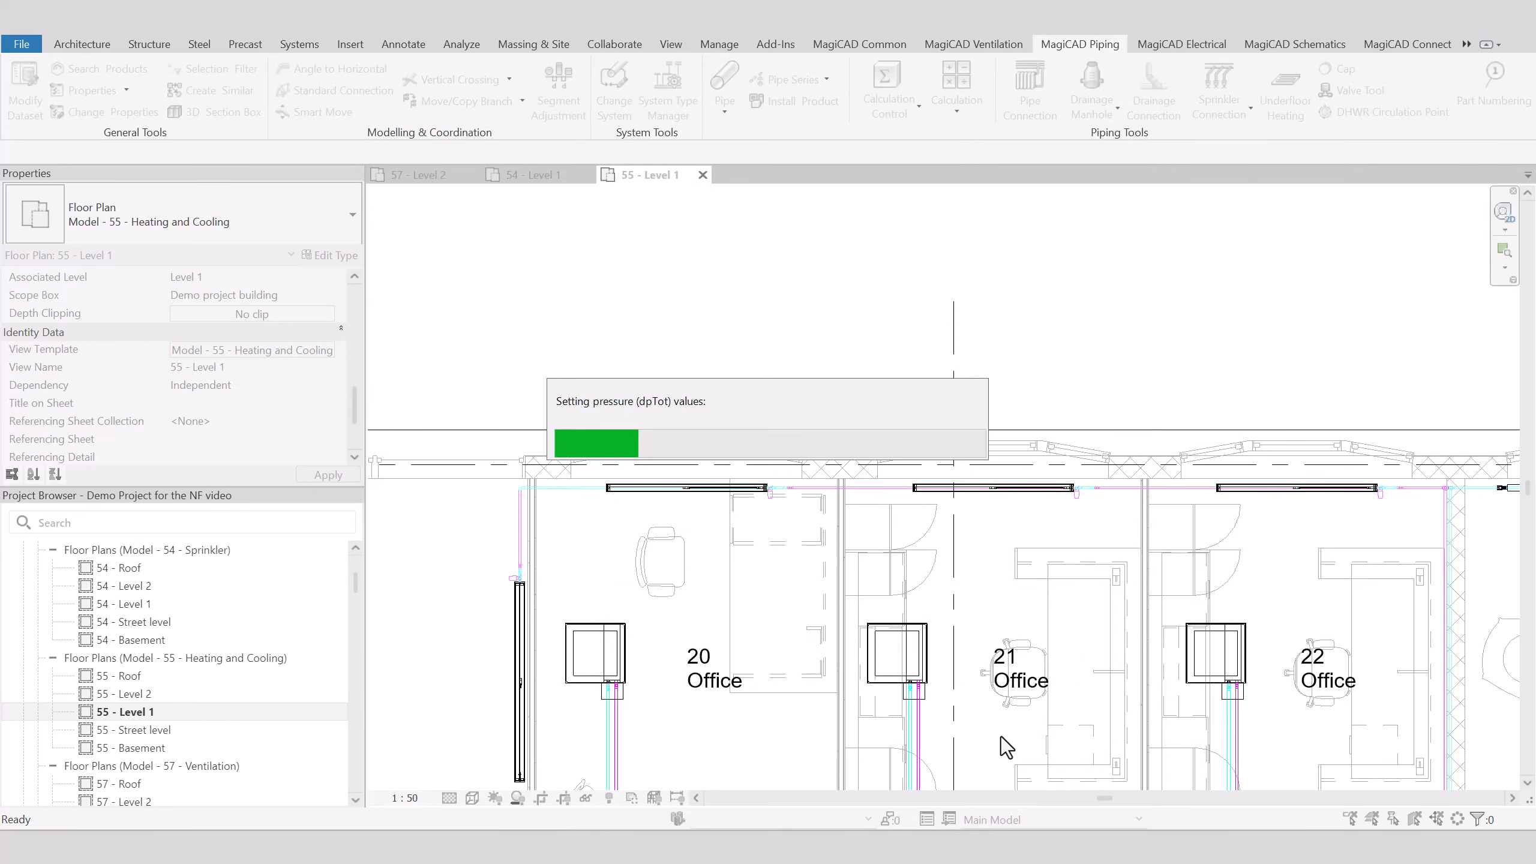
- Examine the balanced flow and pressure properties of the Planar 8 21 radiator in office 20 of the heating and cooling Level 1 plan
scroll(1001, 737, "up", 2)
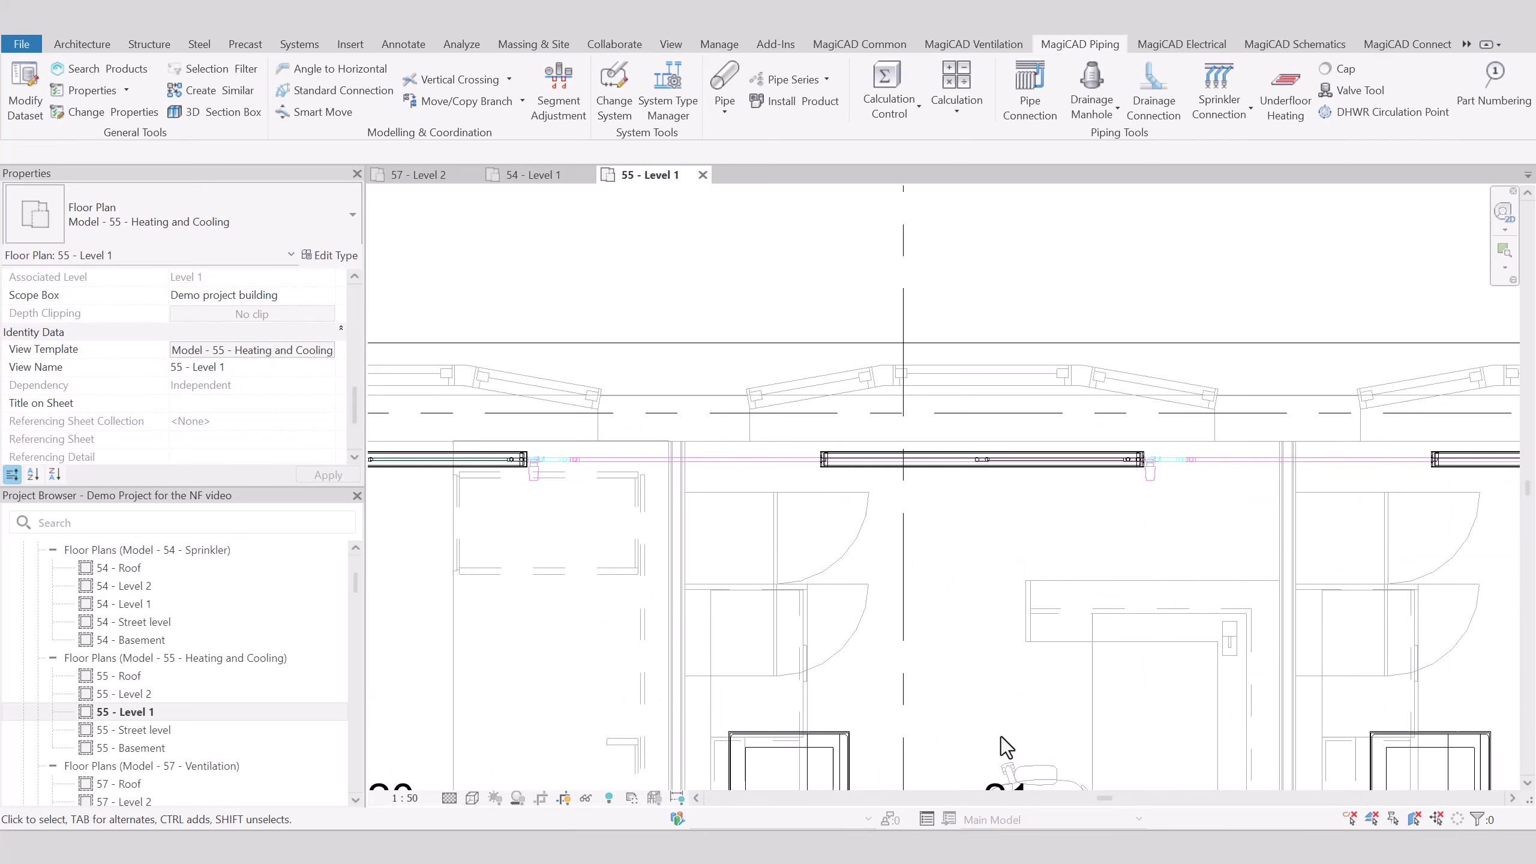
middle_click_drag(698, 719, 1064, 700)
scroll(649, 472, "up", 4)
left_click(635, 413)
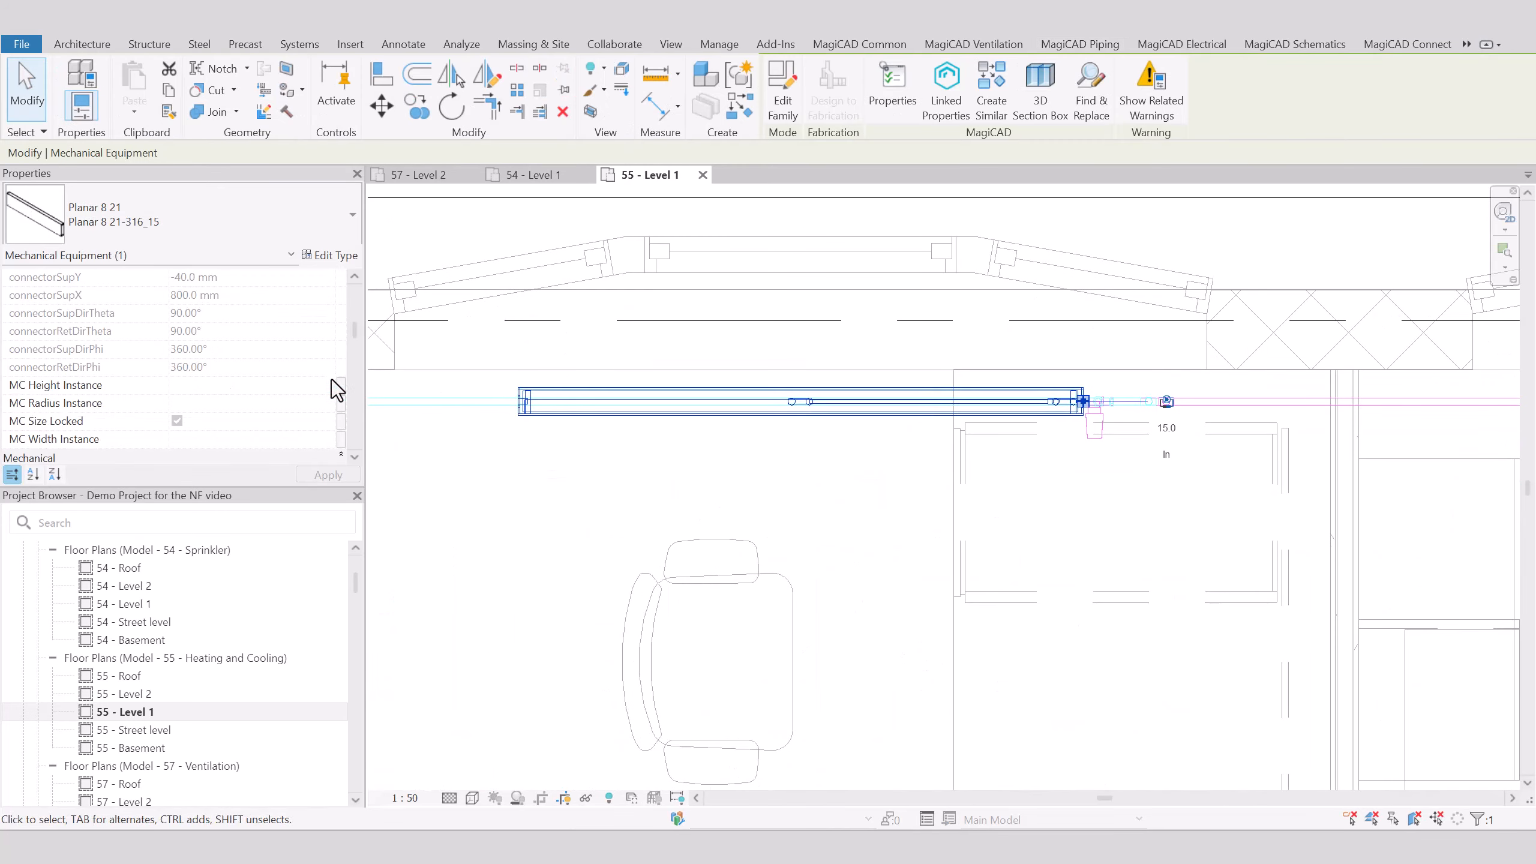
scroll(197, 372, "down", 2)
scroll(197, 372, "down", 2)
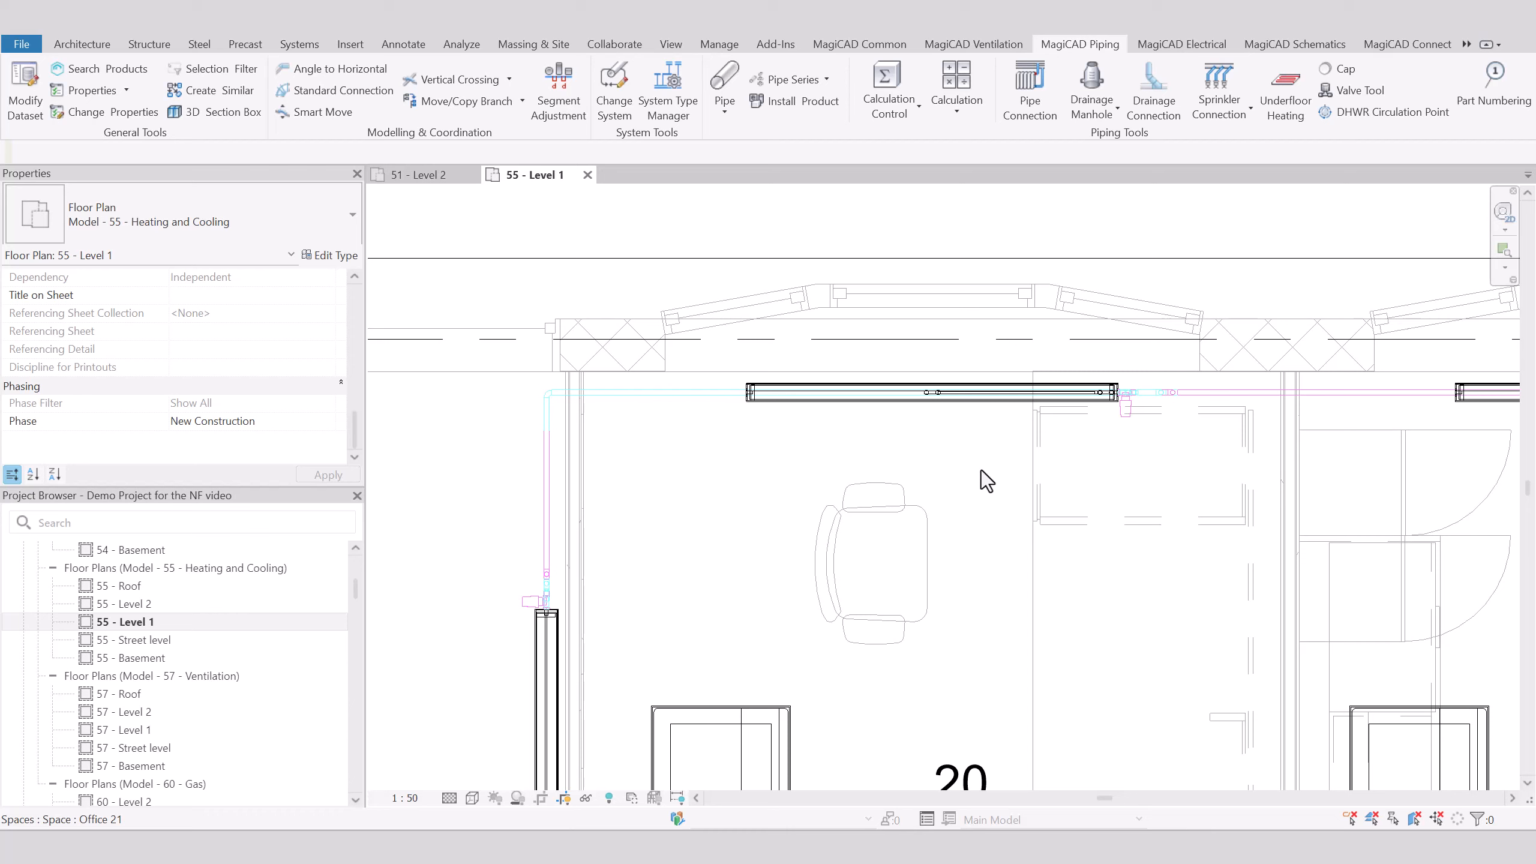
- Run Heating/Cooling Balancing on the Level 1 radiator network and read through its supply report
left_click(957, 121)
left_click(1036, 269)
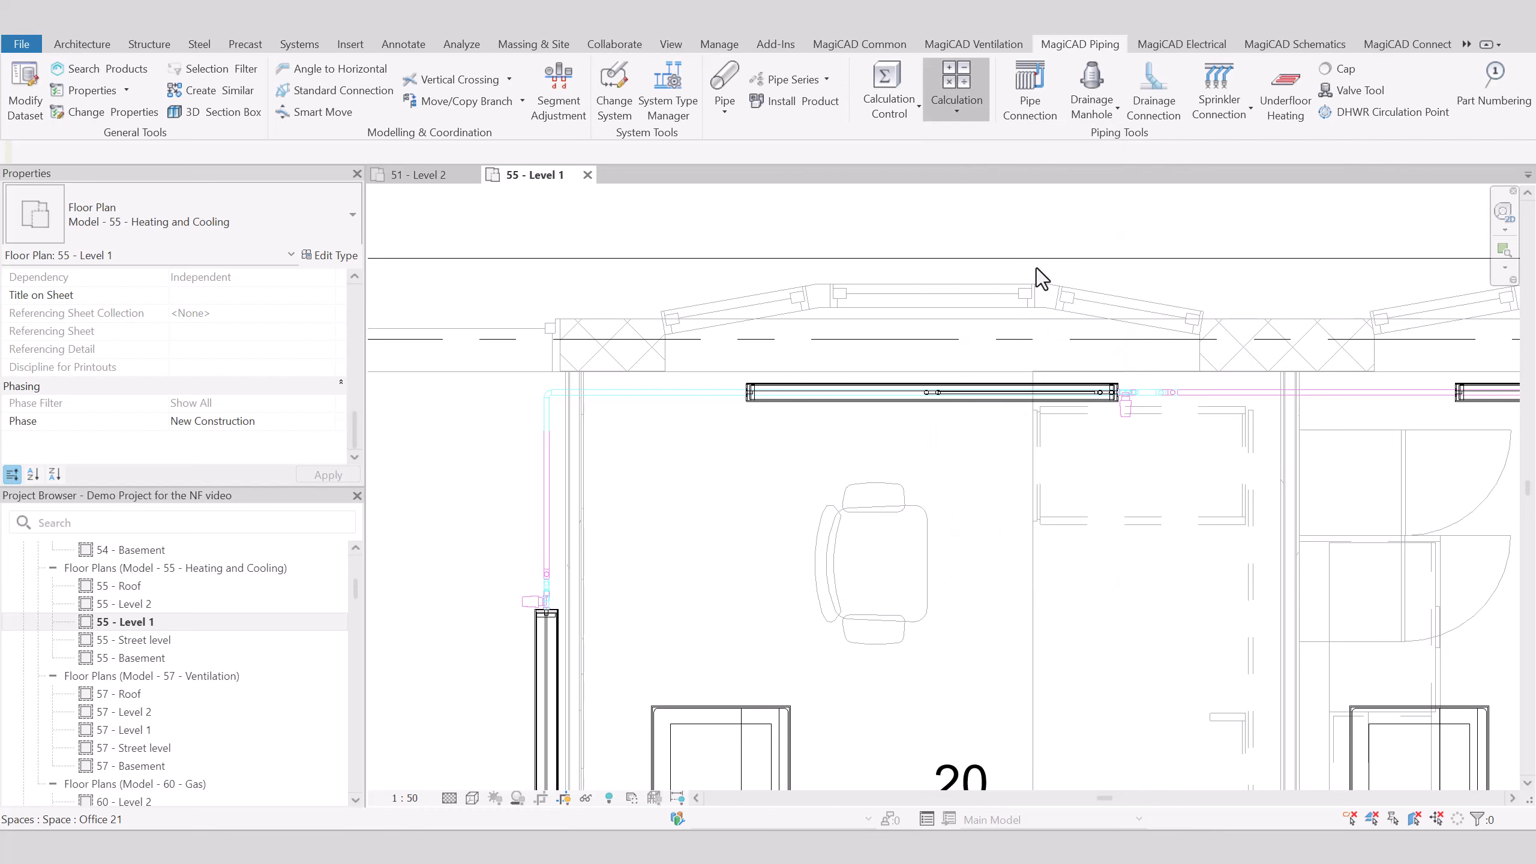
left_click(854, 641)
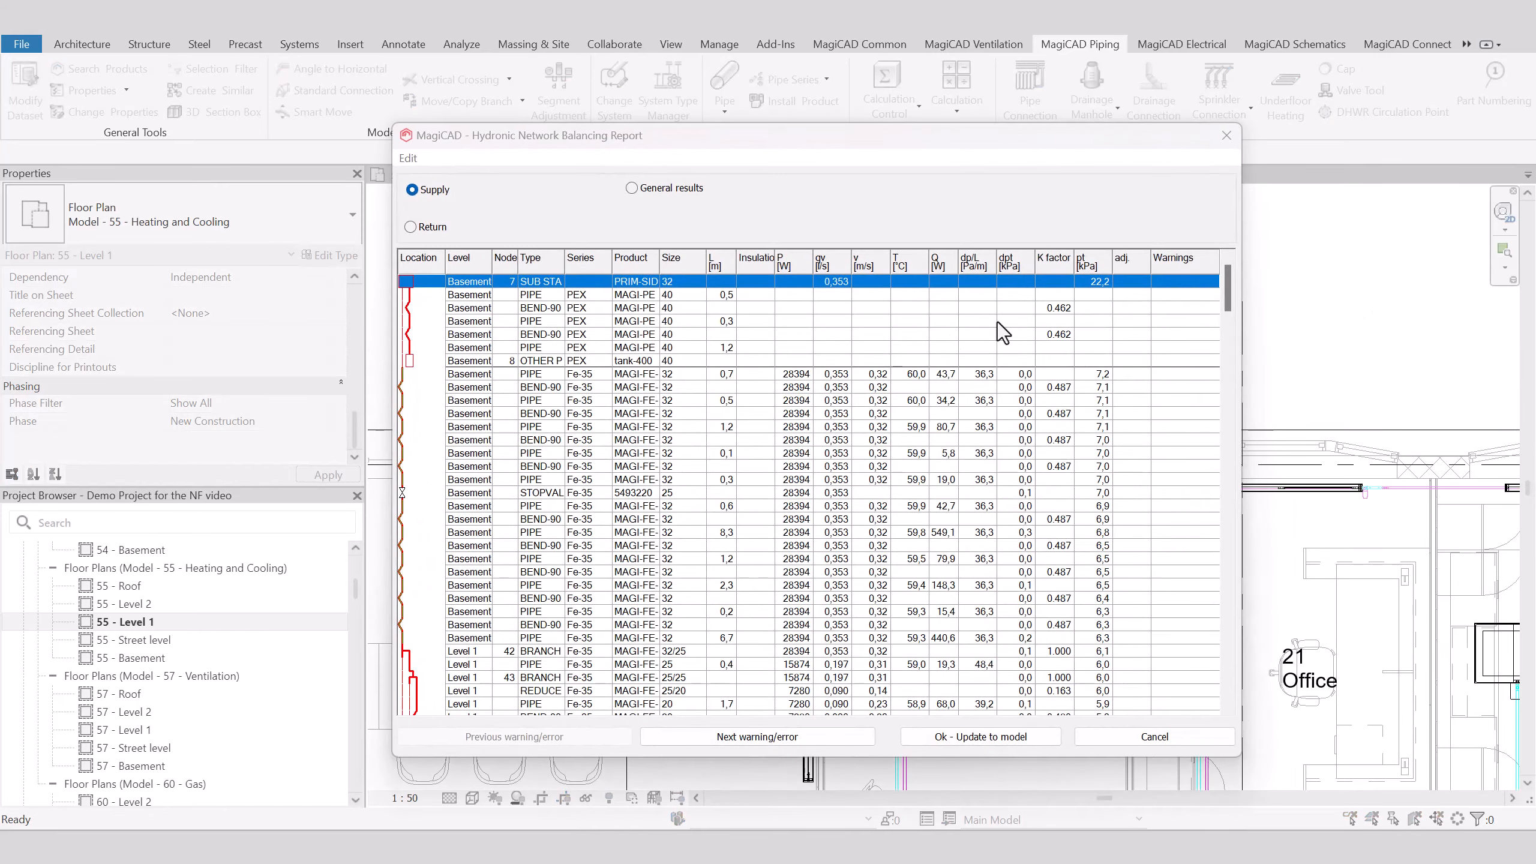
scroll(934, 418, "down", 8)
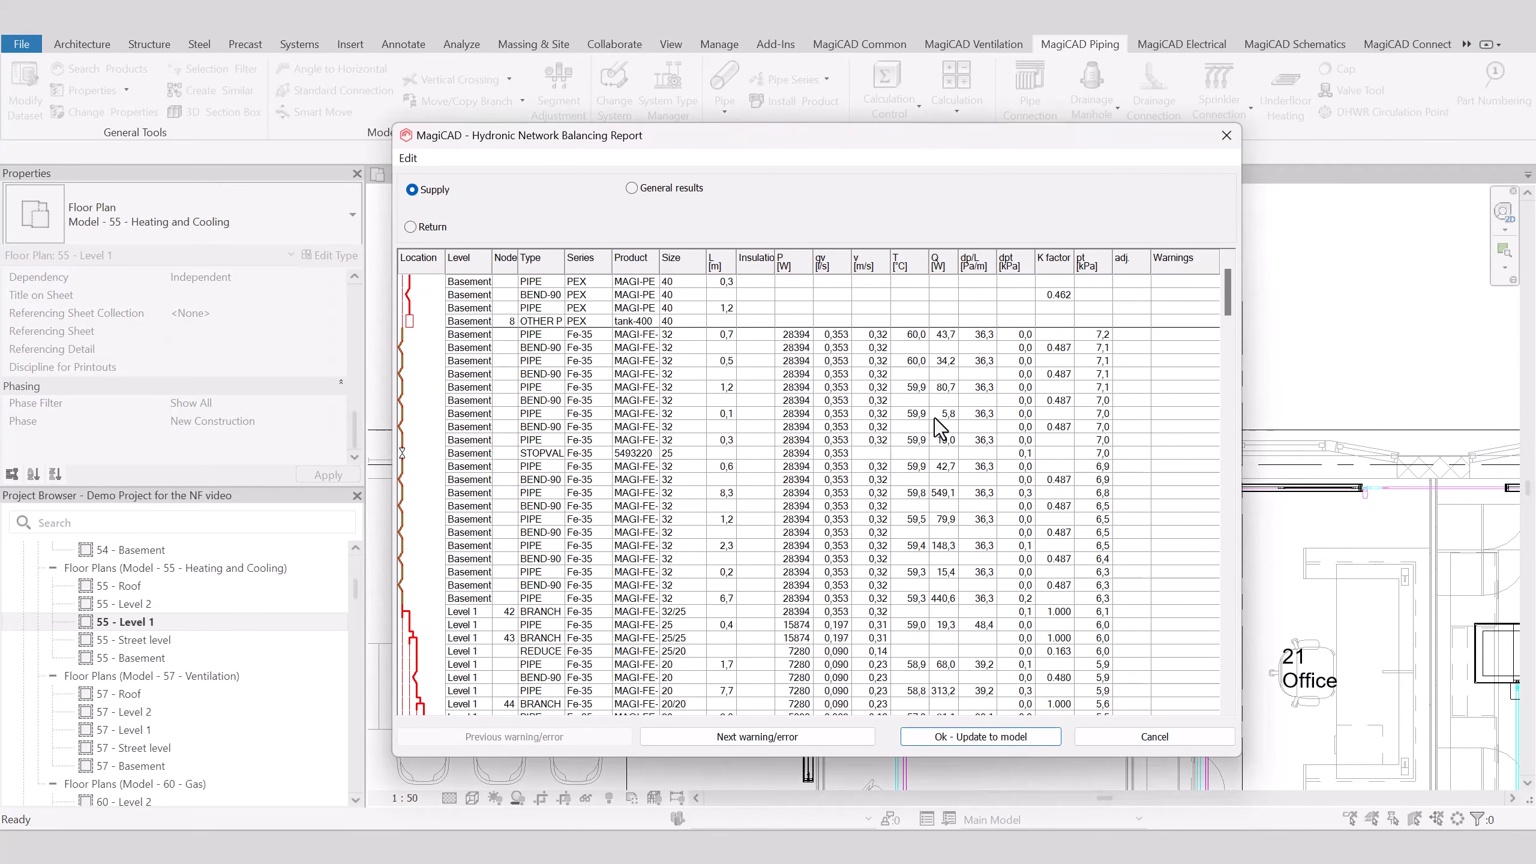
scroll(927, 431, "down", 8)
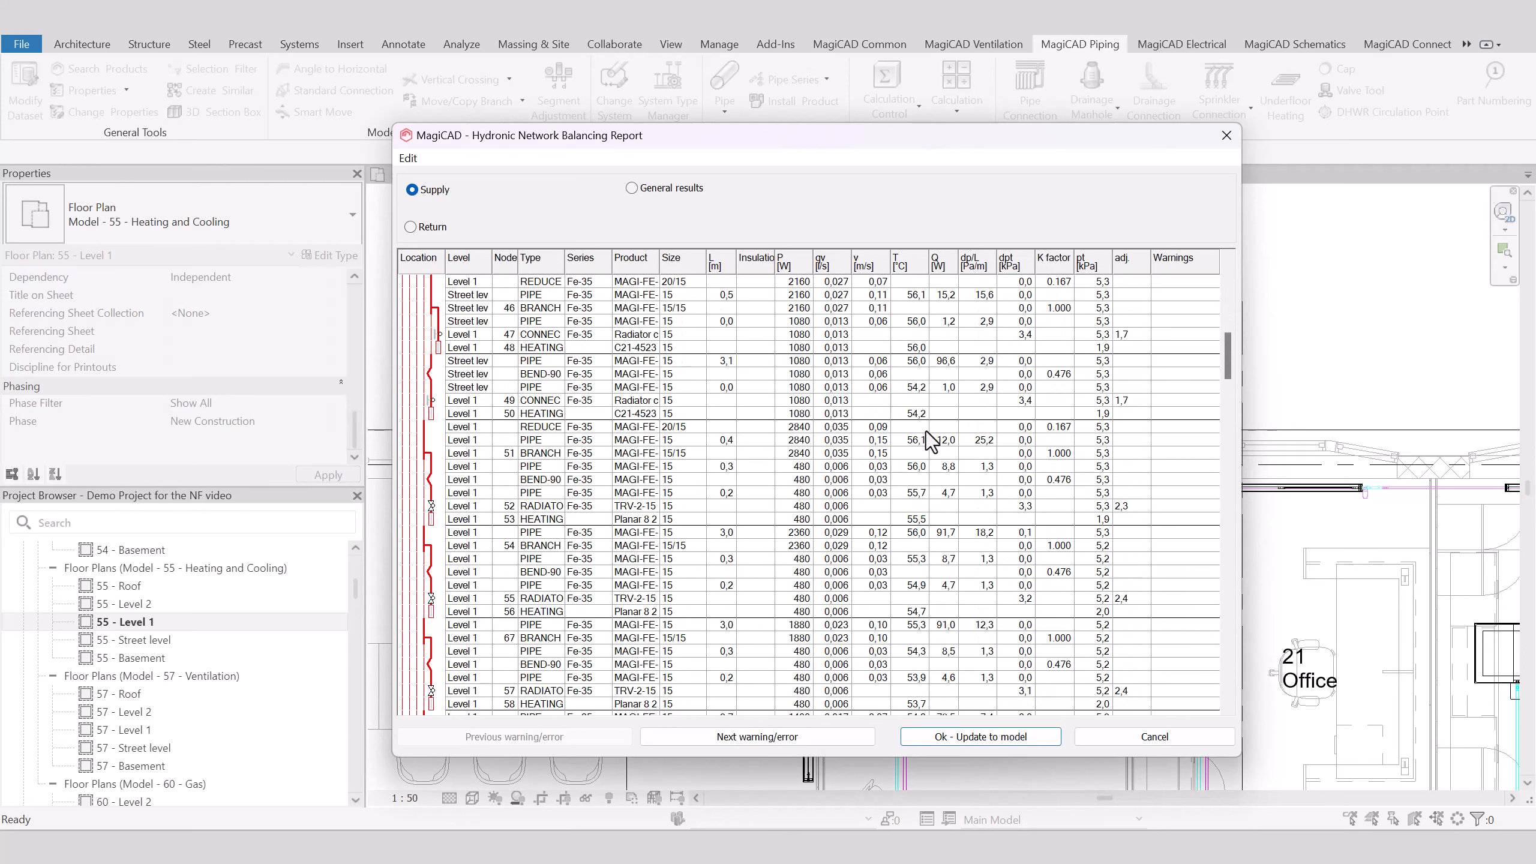
- Compare the return and supply sides of the hydronic balancing report and update the results to the model
left_click(410, 228)
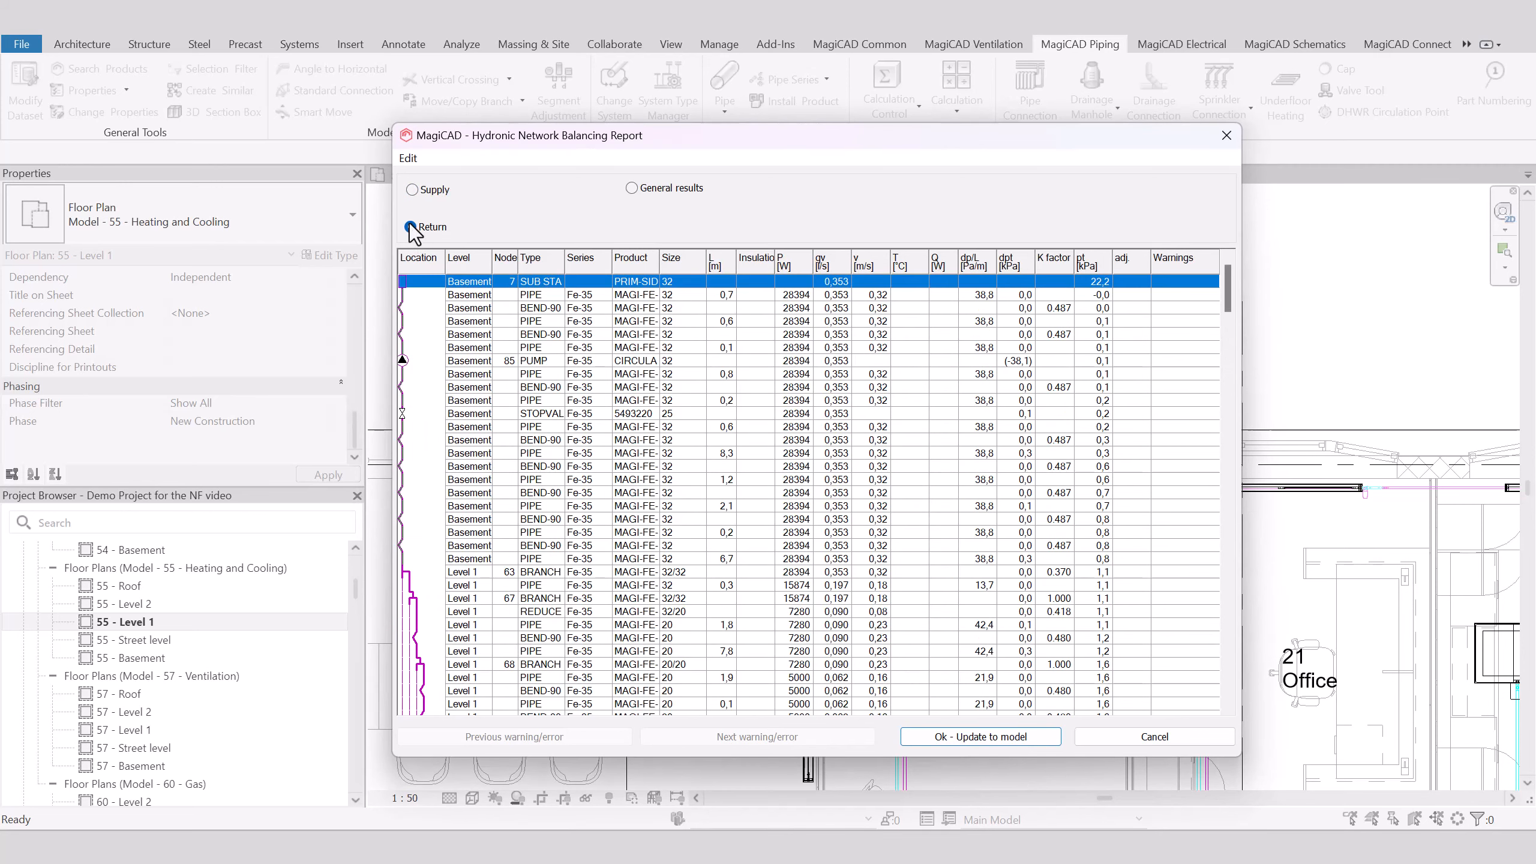
left_click(411, 191)
scroll(900, 421, "down", 5)
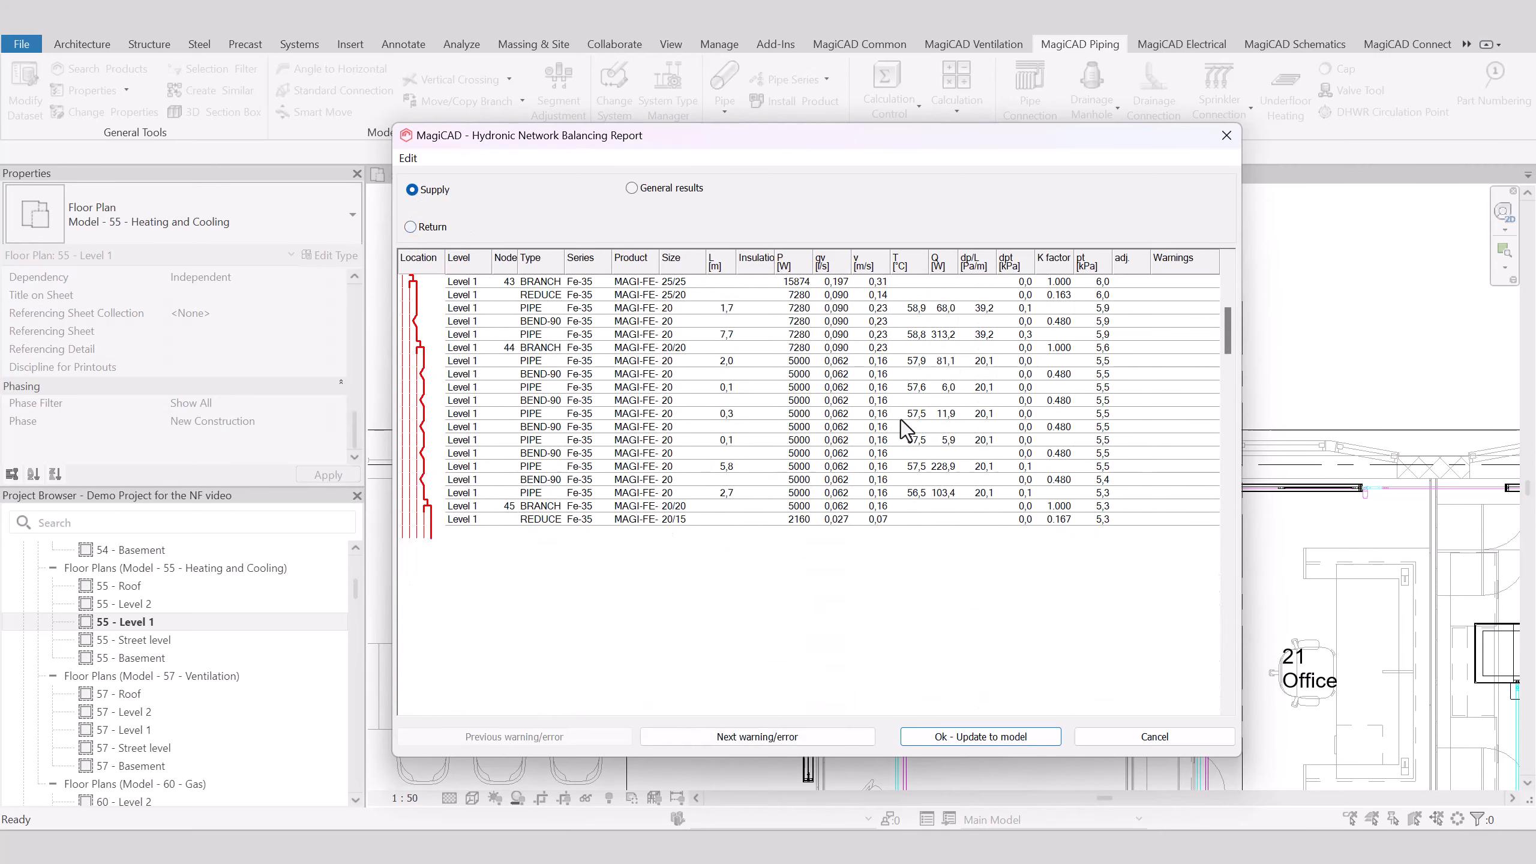
scroll(900, 421, "down", 5)
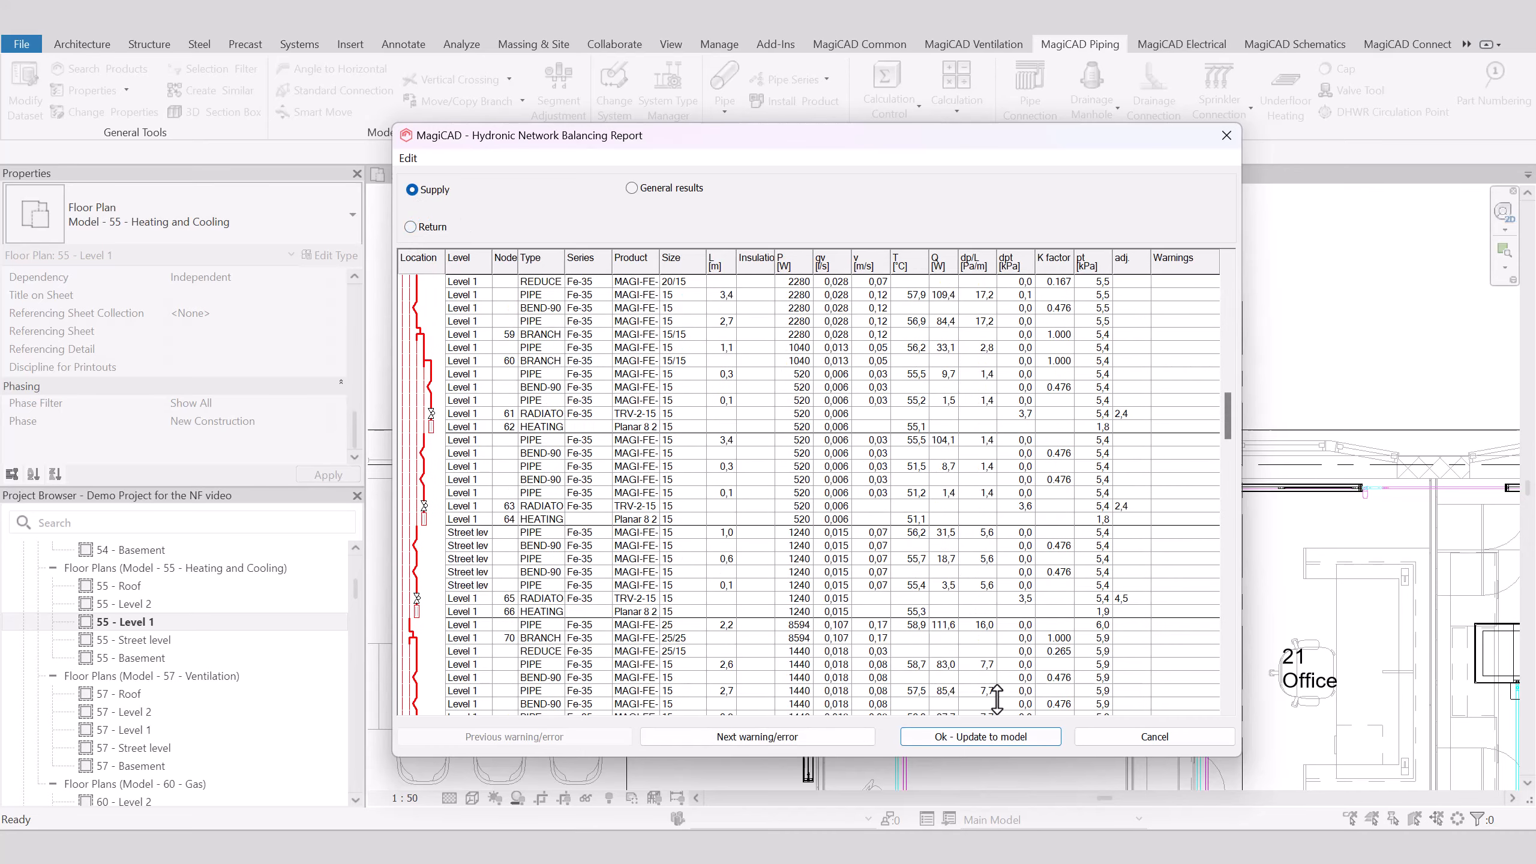
left_click(1013, 742)
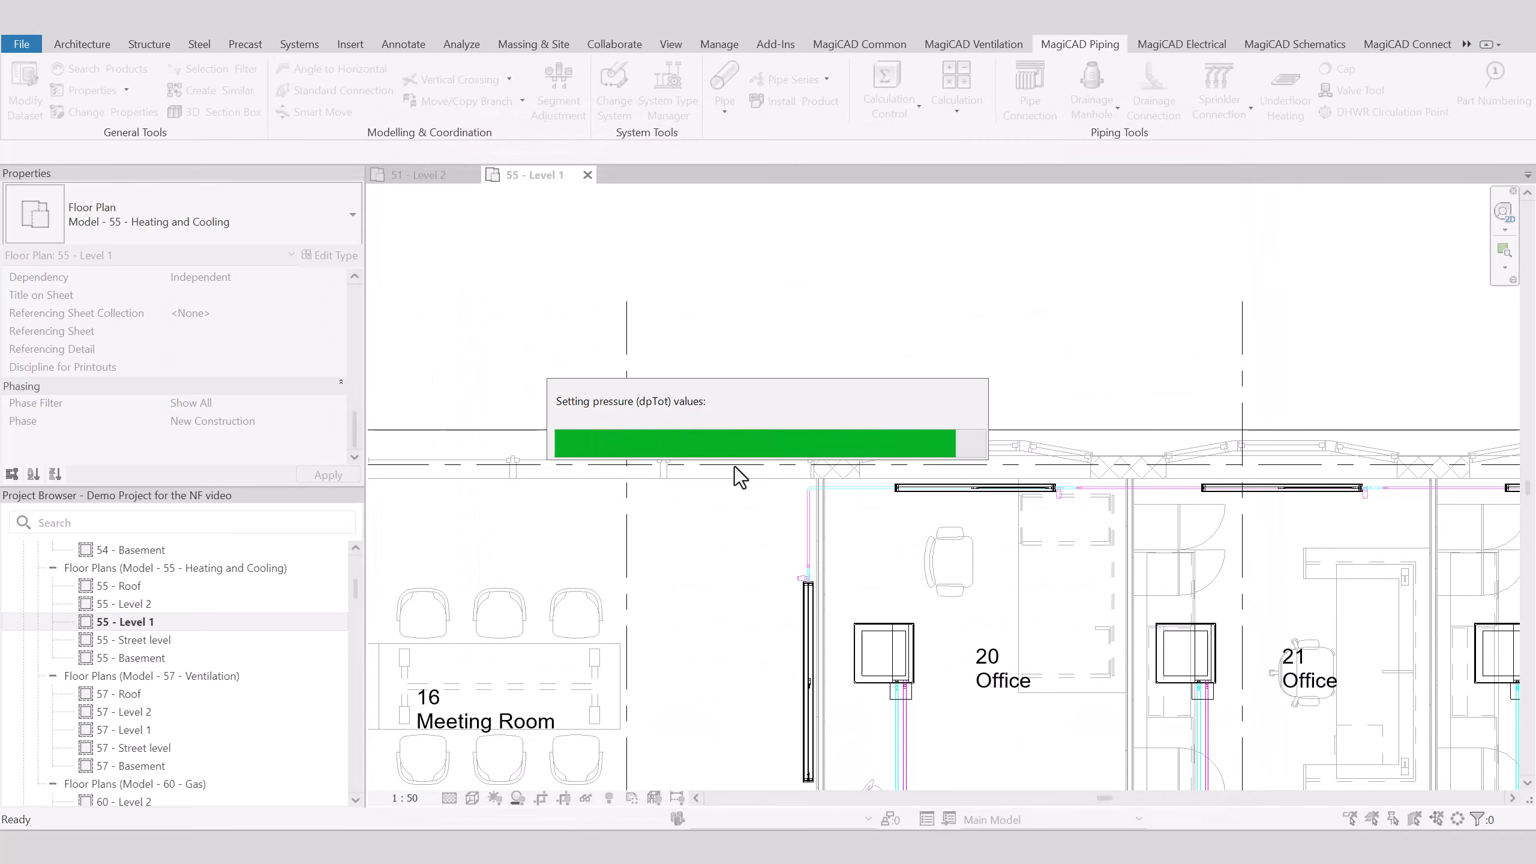
- Examine the system, flow and pressure drop properties of the heating supply pipe behind the radiator in office 20
scroll(854, 487, "up", 4)
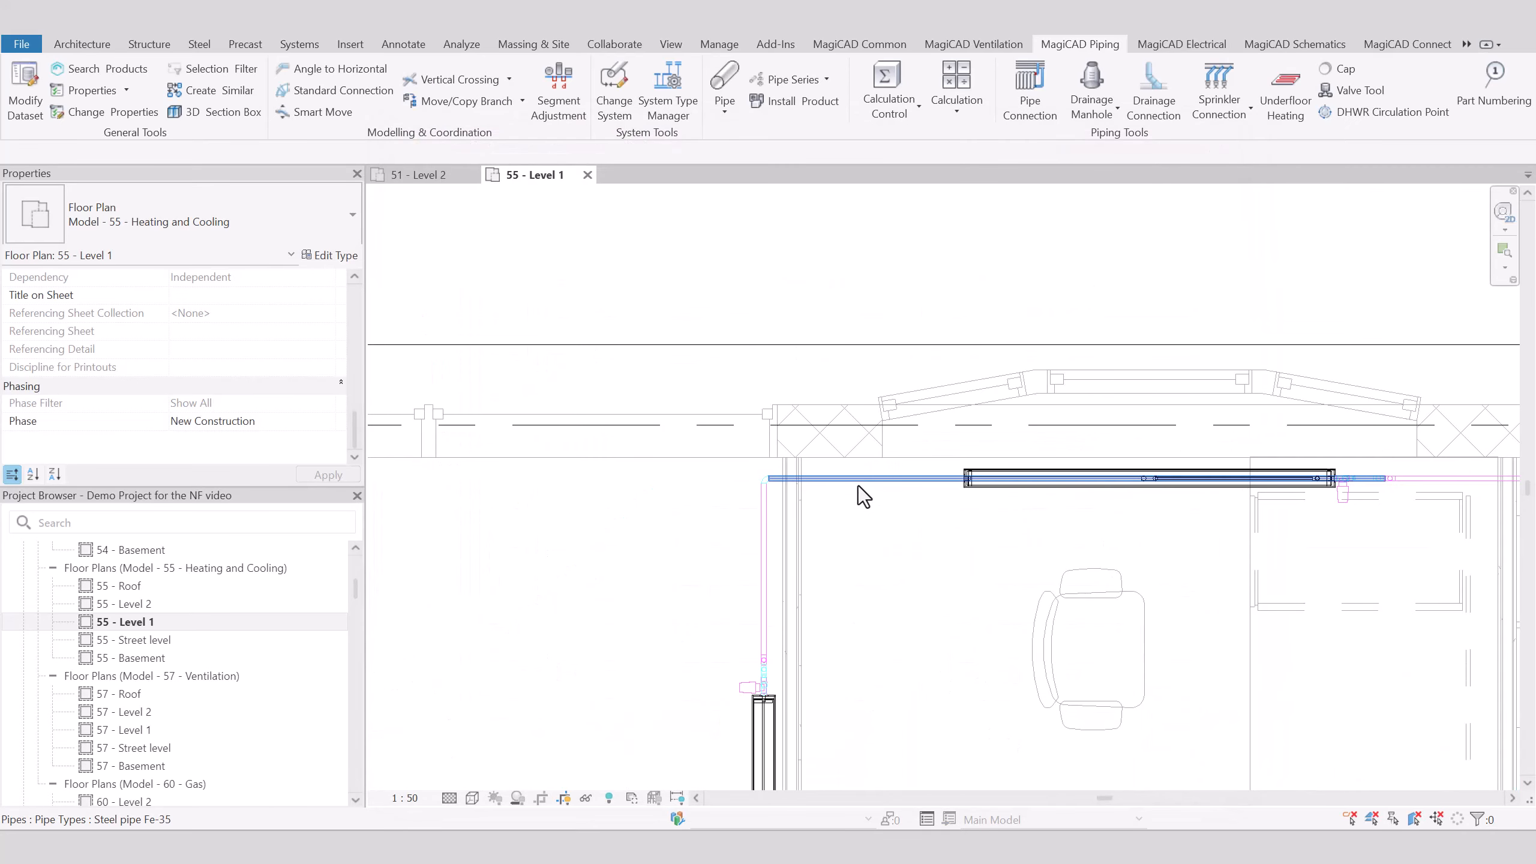
left_click(858, 485)
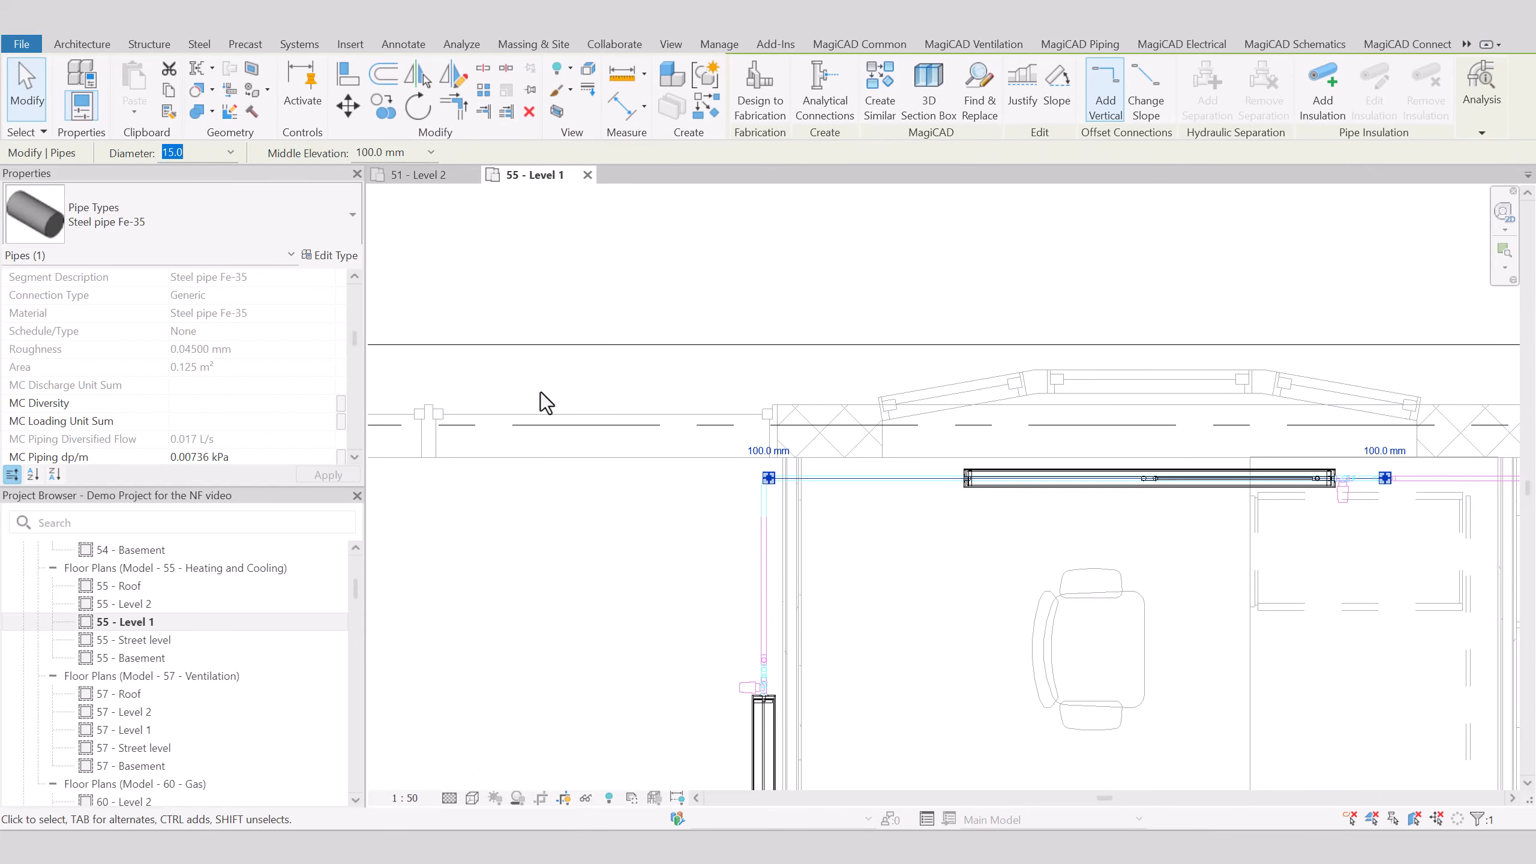
scroll(257, 304, "up", 3)
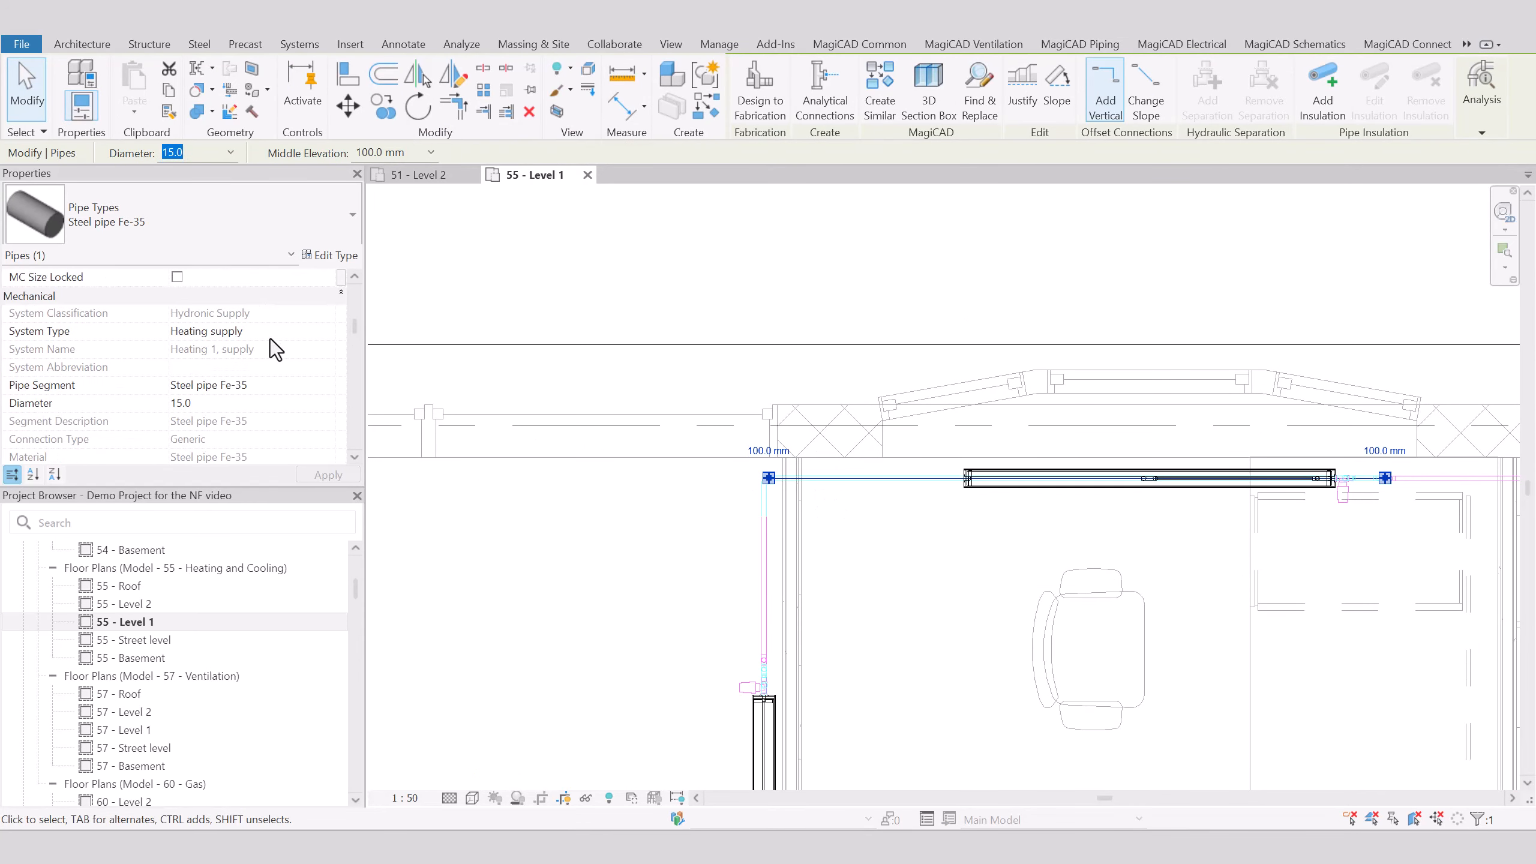
scroll(270, 339, "down", 8)
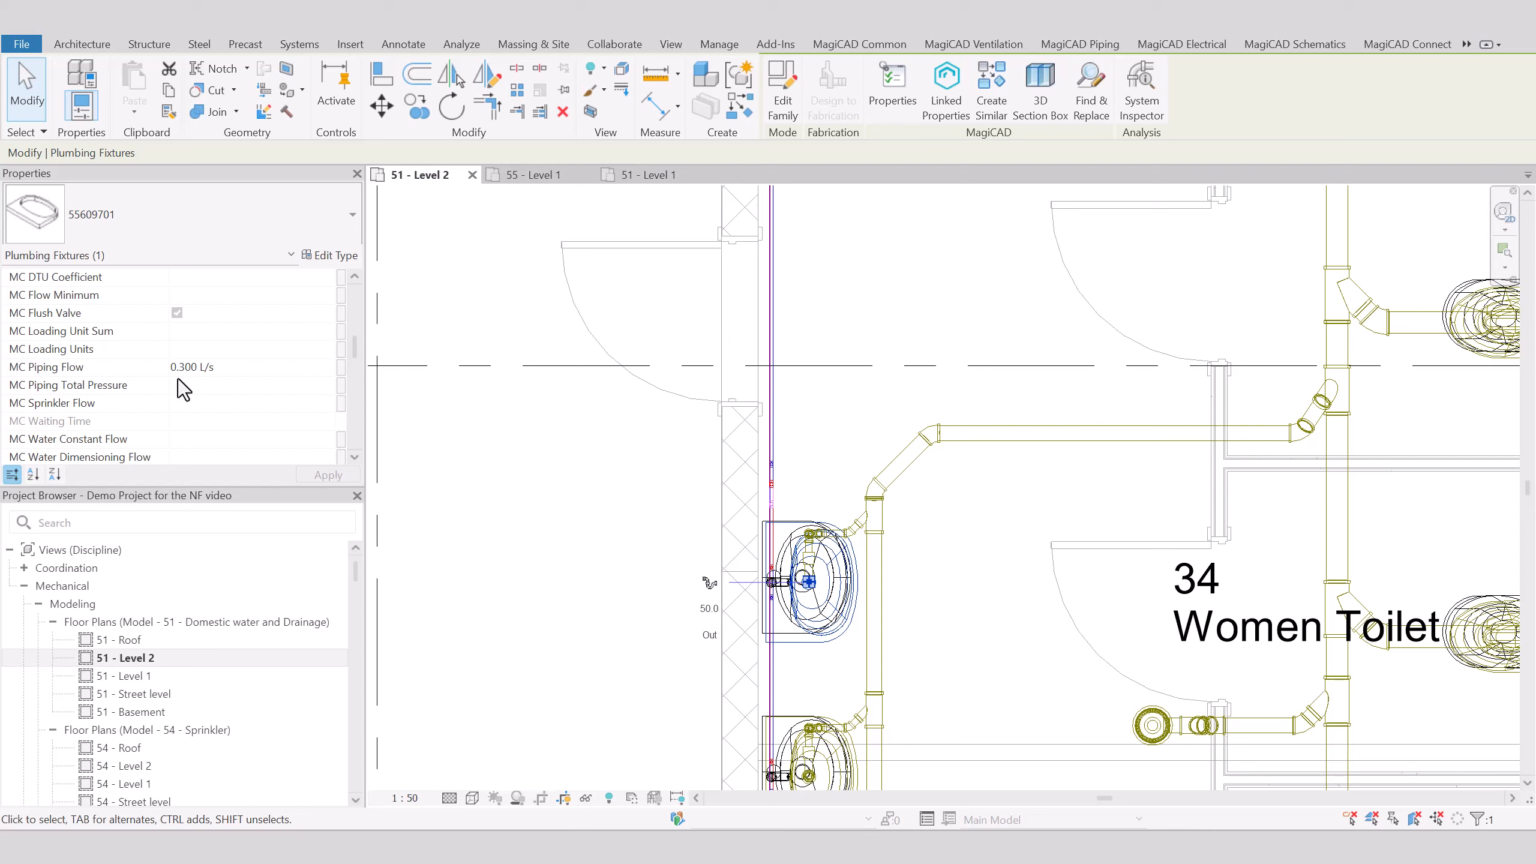
- Check the MC Piping Flow property of the upper washbasin beside the Women Toilet in the domestic water Level 2 plan
left_click(215, 374)
scroll(950, 516, "down", 1)
middle_click_drag(944, 517, 830, 541)
left_click(865, 545)
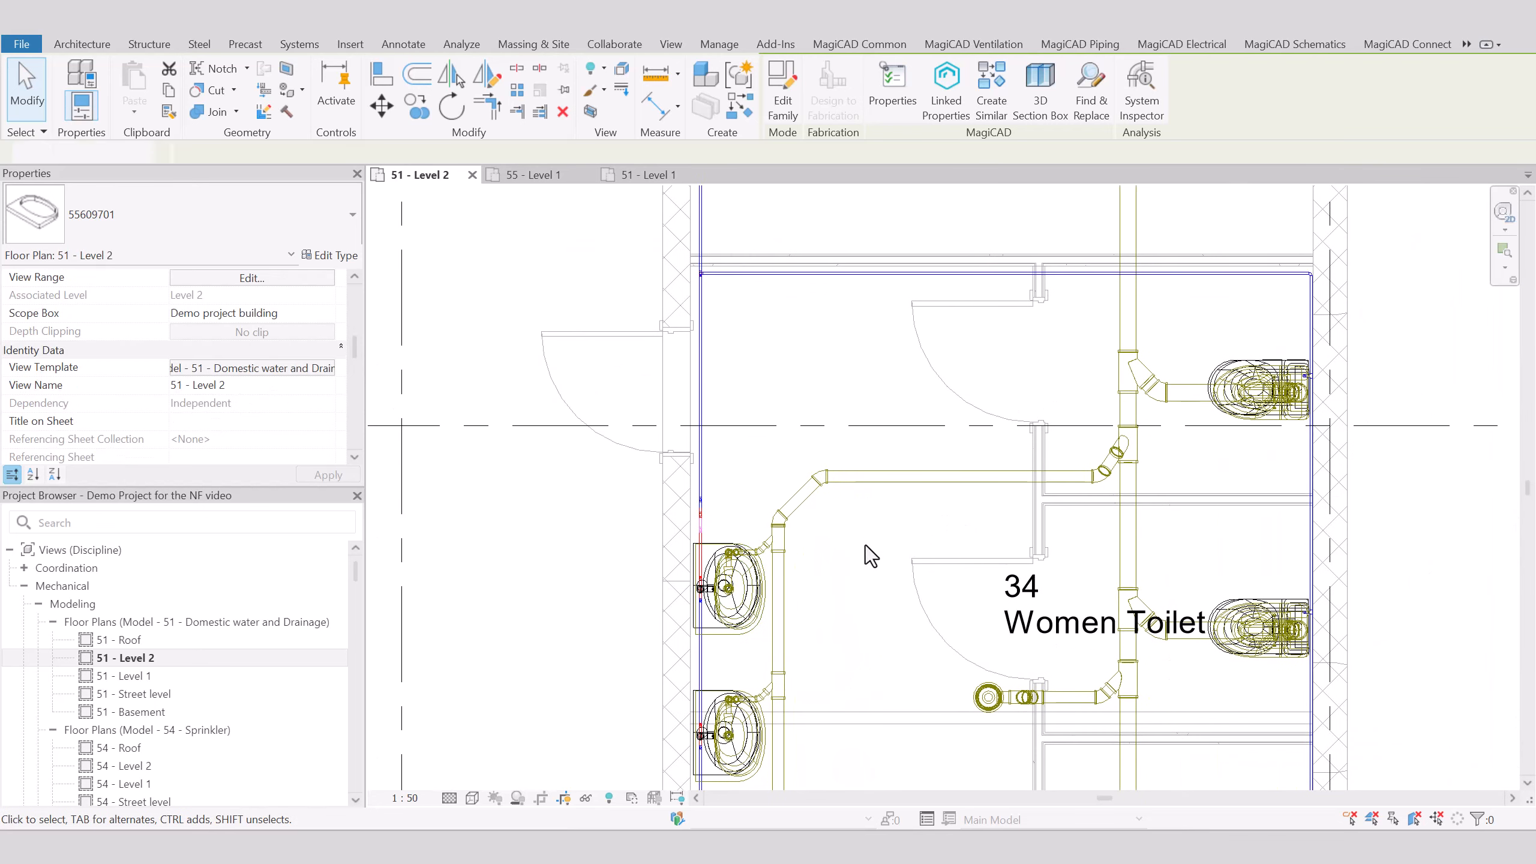
- Run a Drainage Flow Calculation for the network with intermittent appliance use (0,5), and update the results to the model
left_click(980, 107)
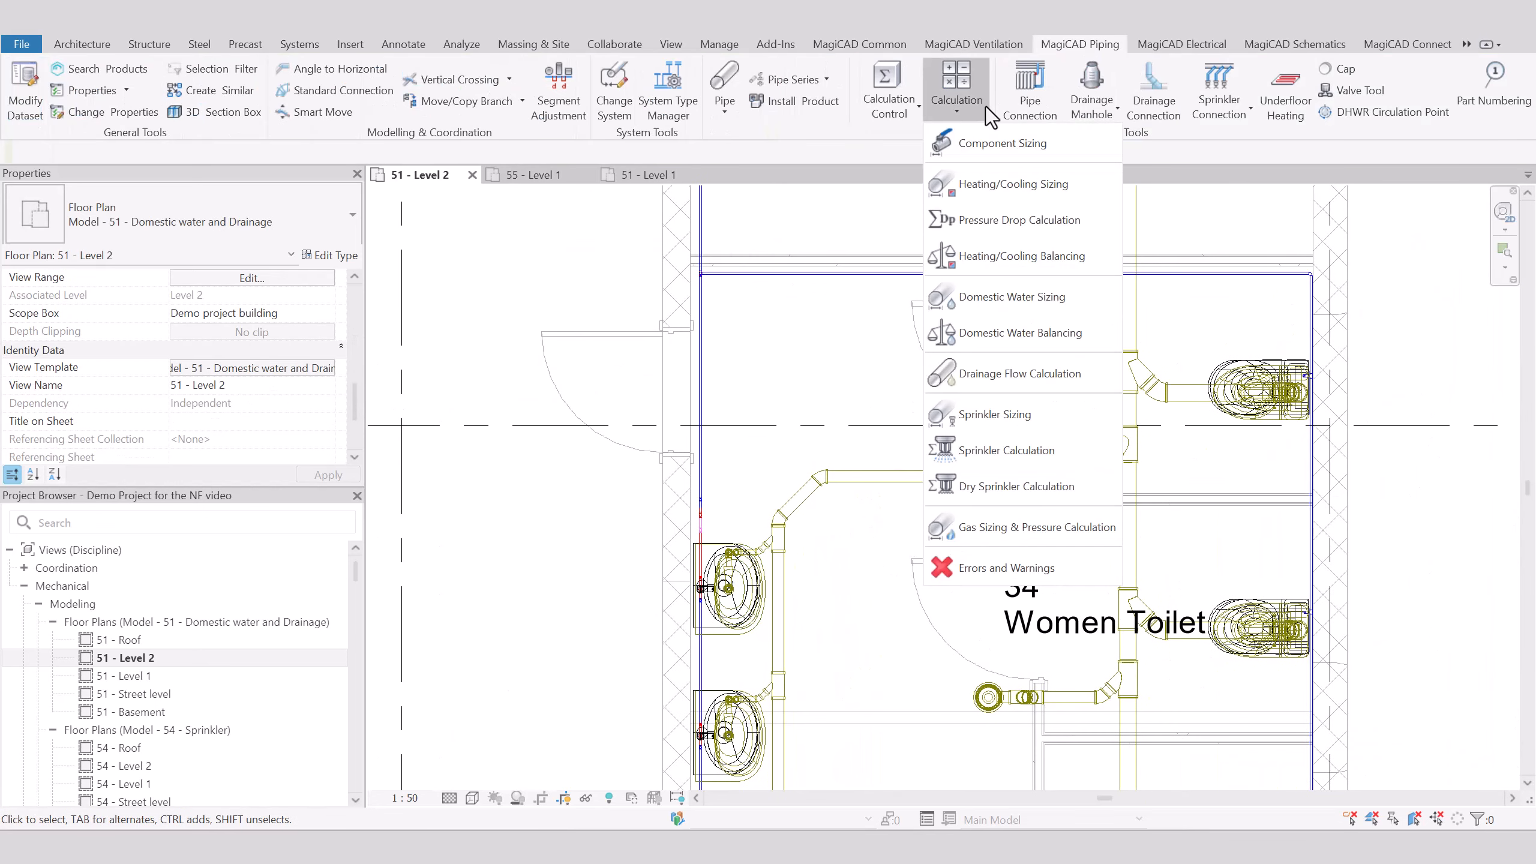
left_click(1014, 378)
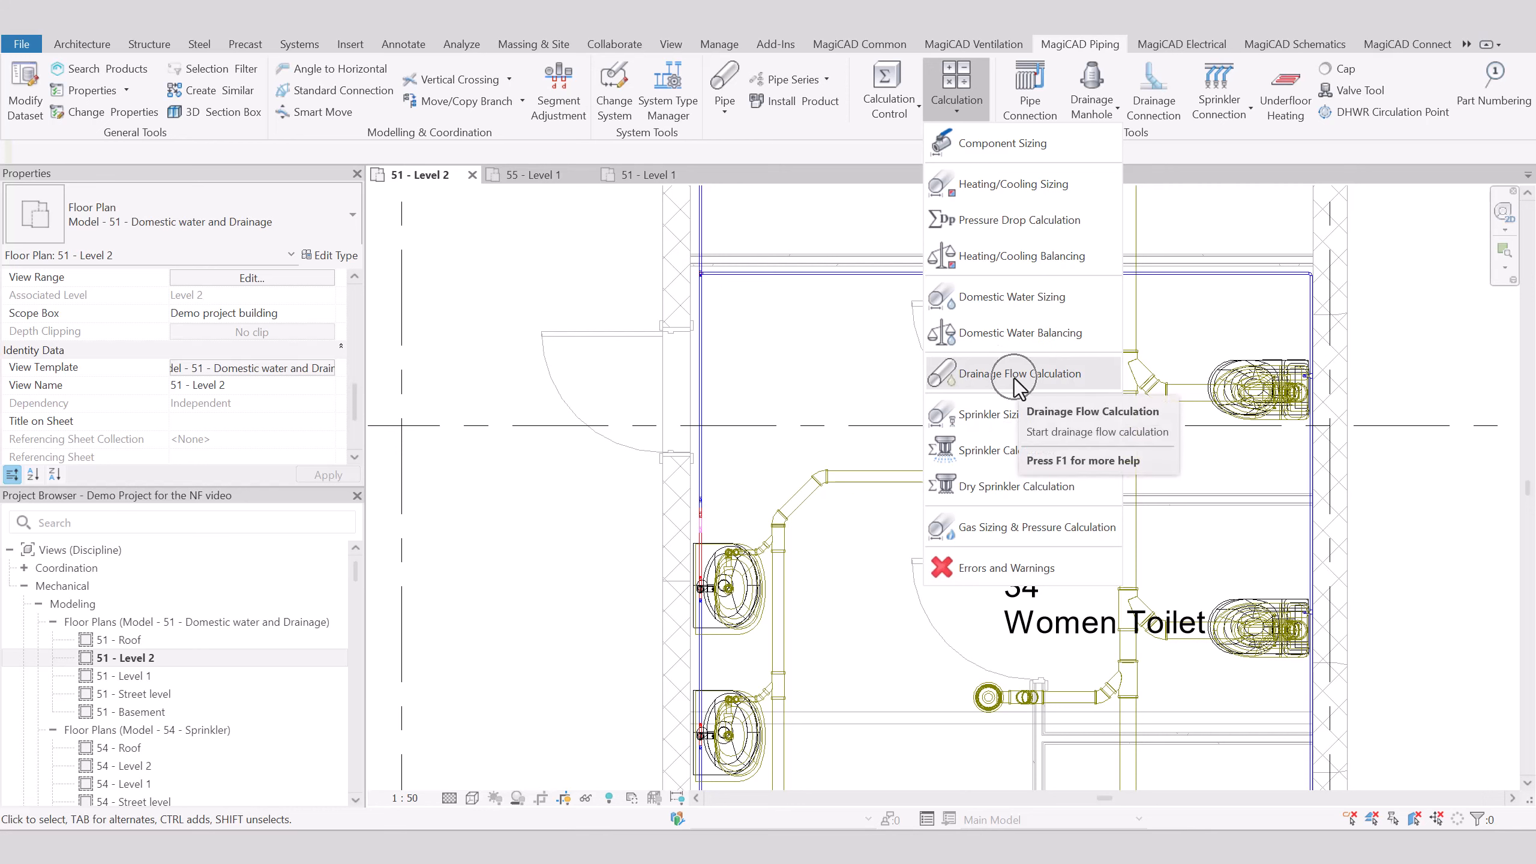
left_click(1087, 48)
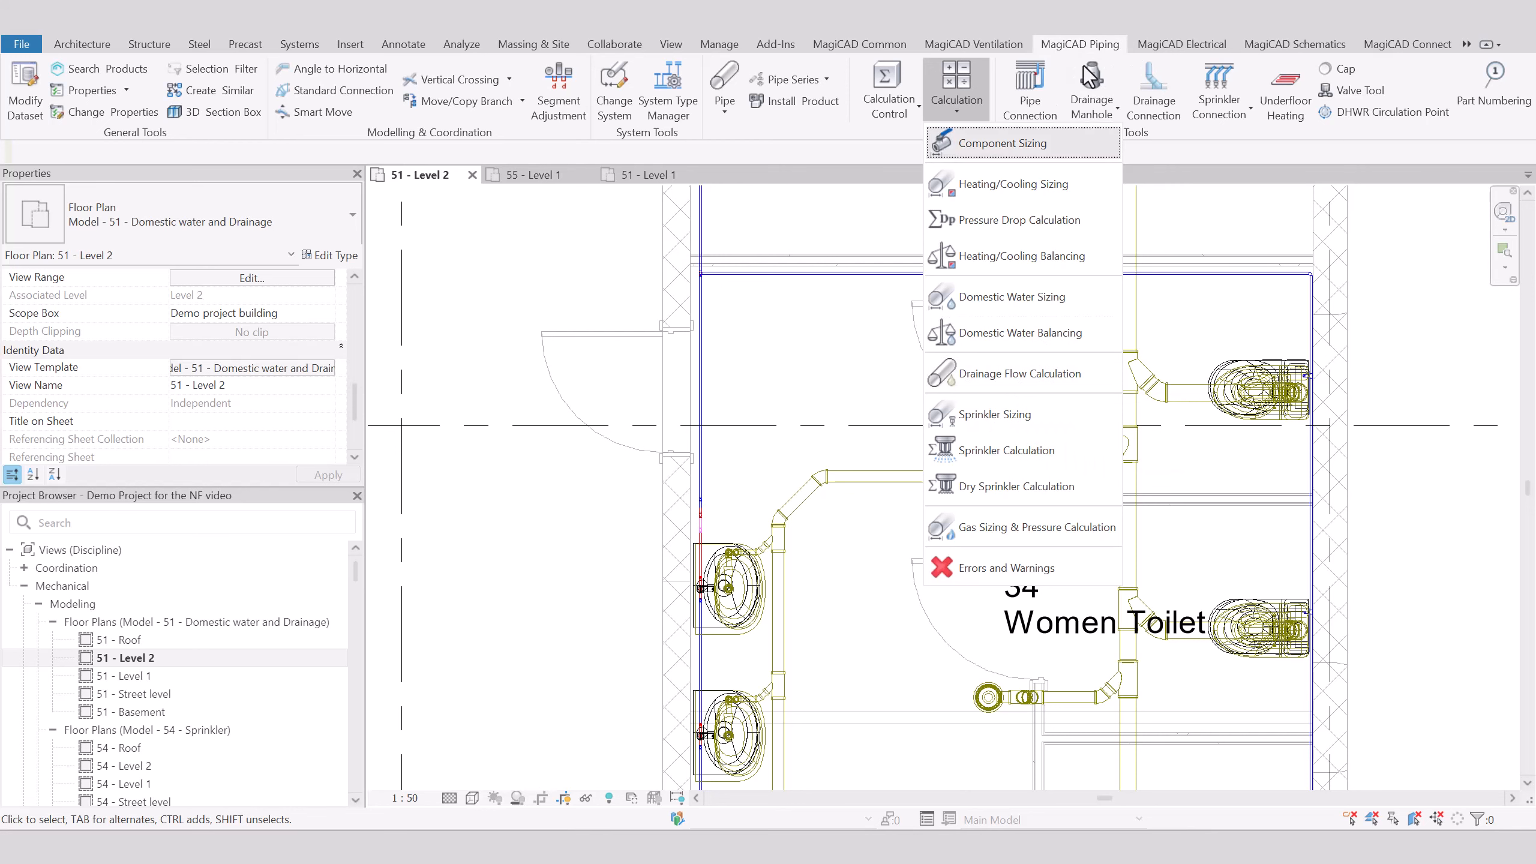
left_click(1043, 374)
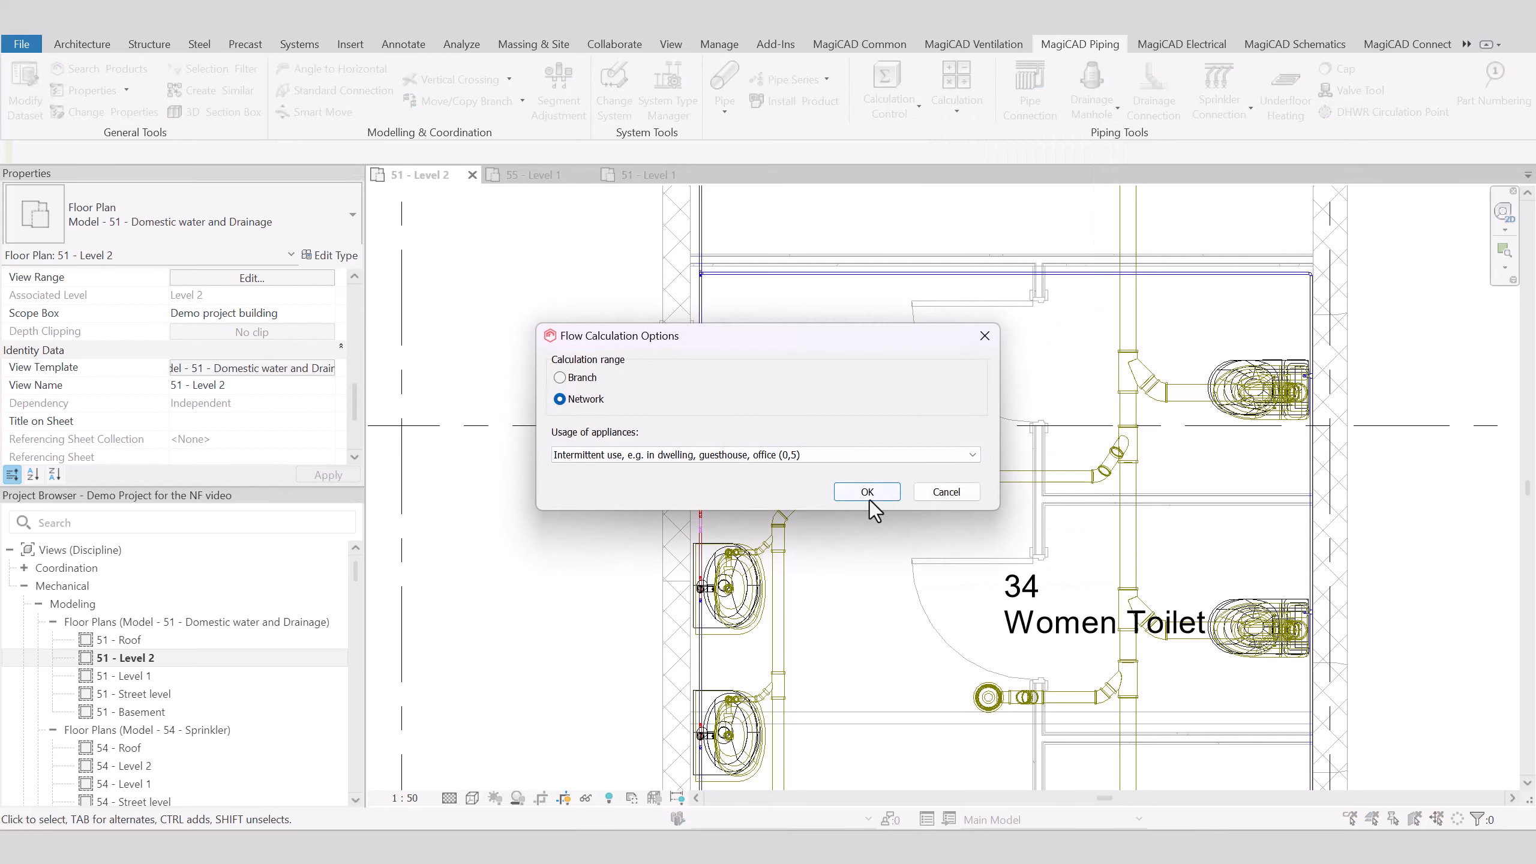
left_click(869, 499)
left_click(883, 478)
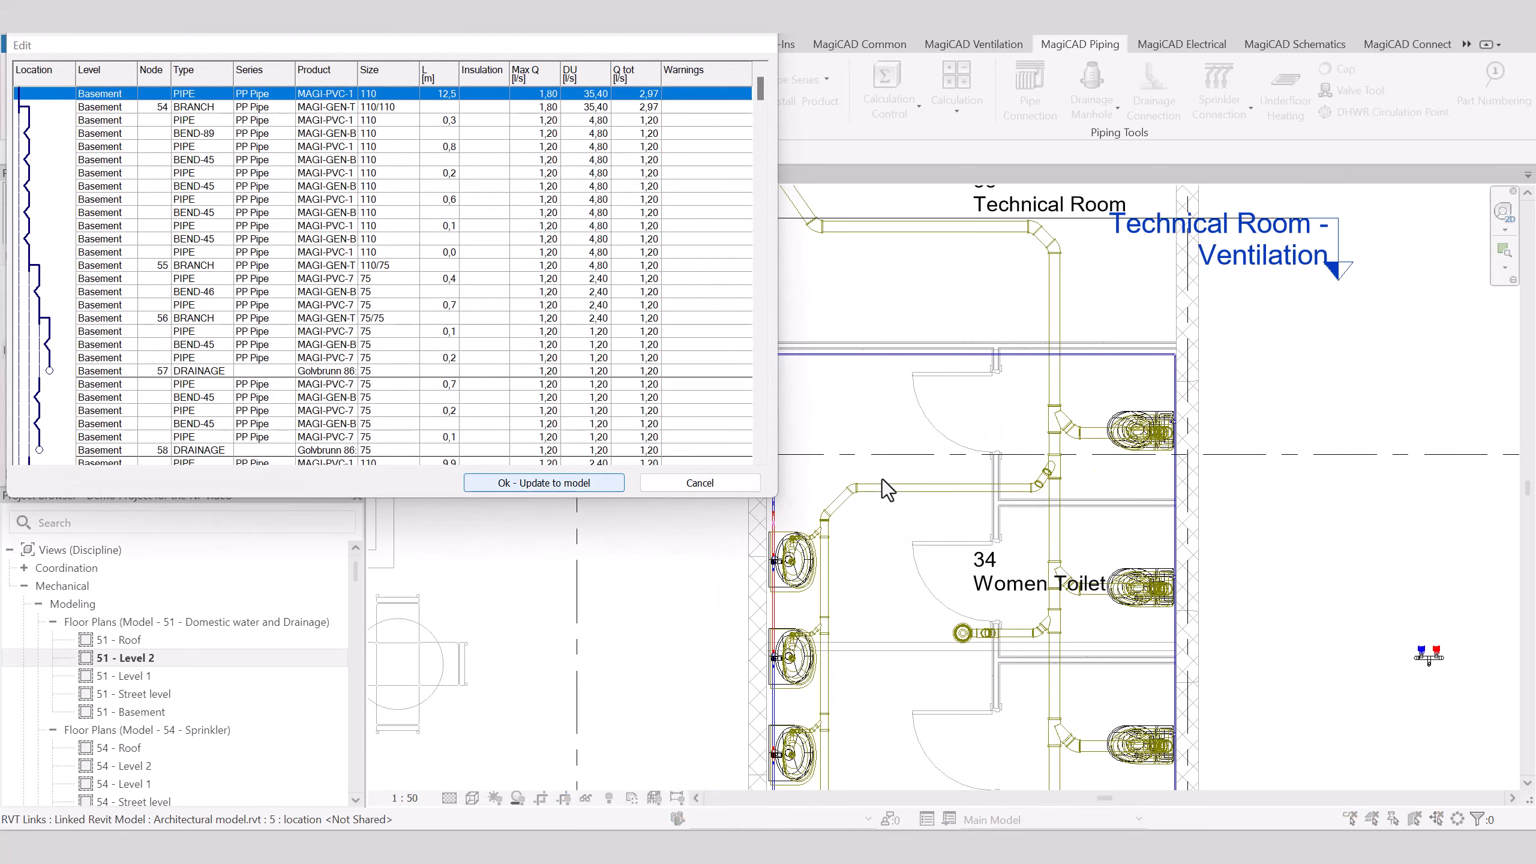
left_click(546, 484)
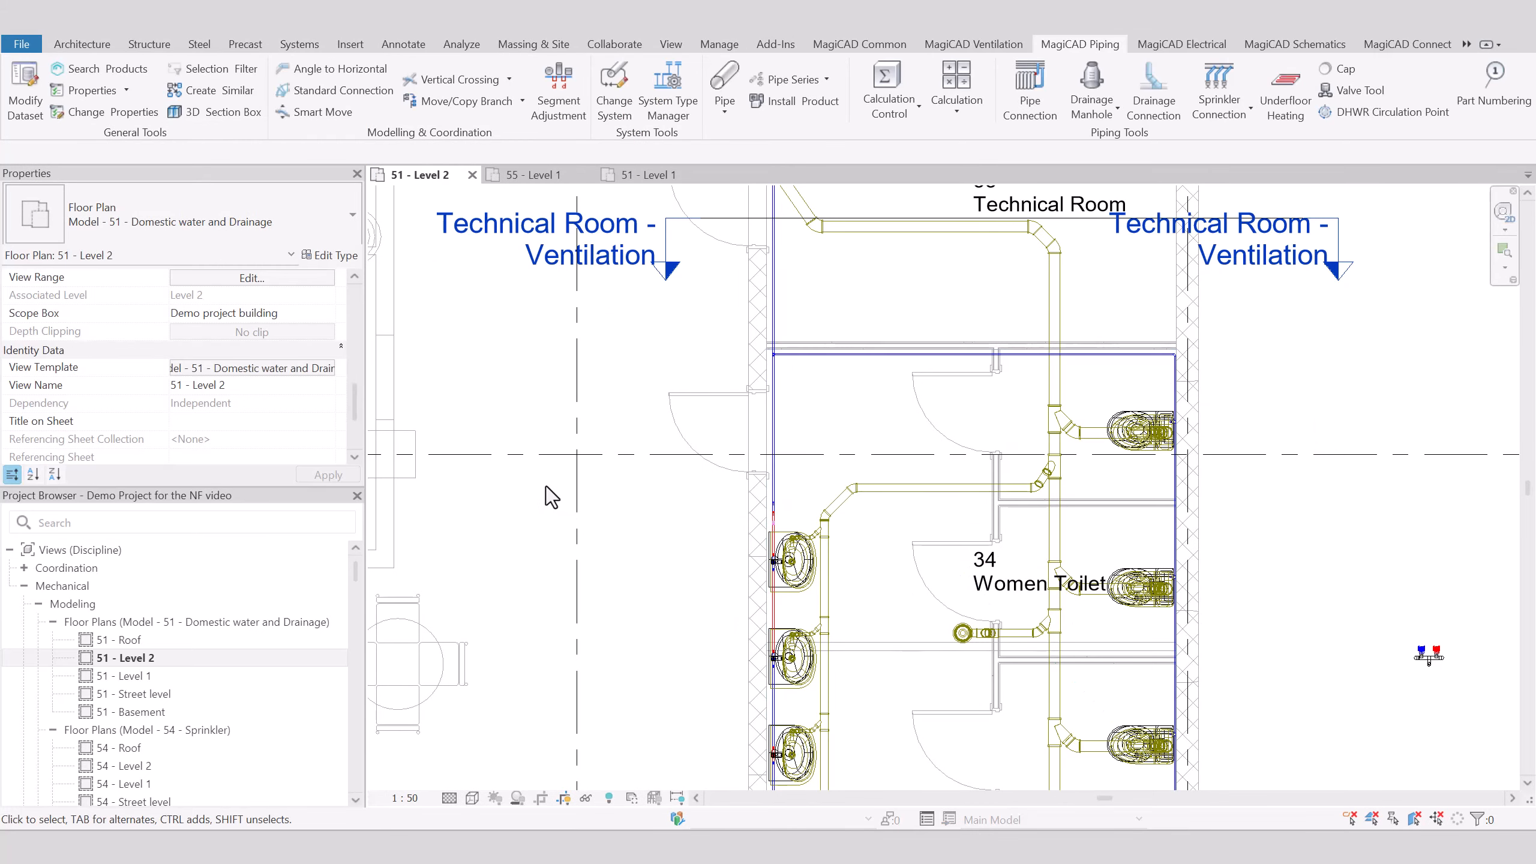
- Inspect the piping flow and maximum drainage flow properties of the horizontal PP drainage pipe above the washbasins
scroll(725, 451, "up", 5)
scroll(857, 425, "up", 3)
left_click(857, 425)
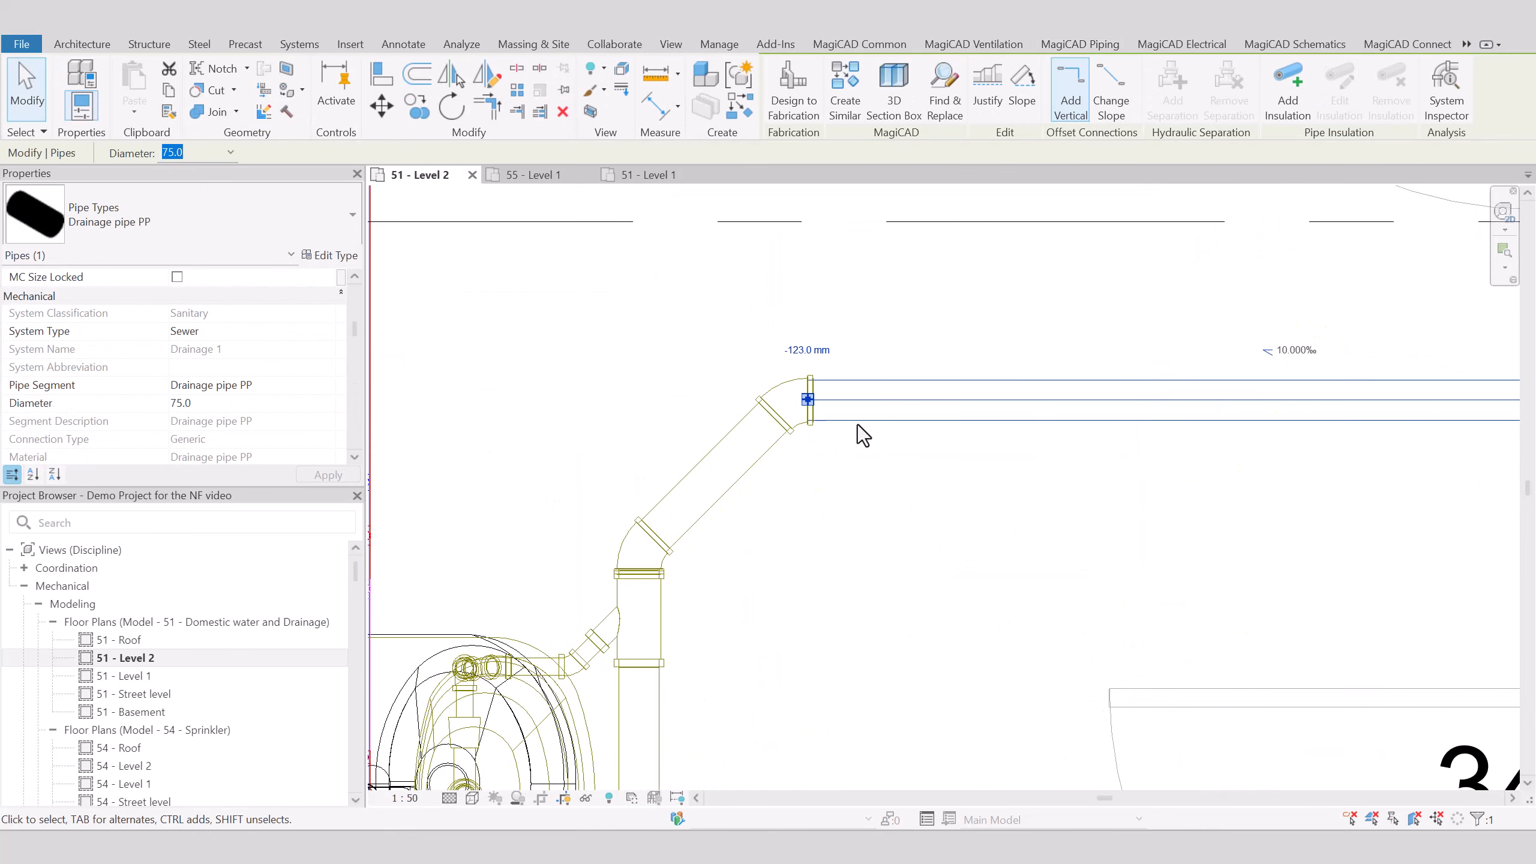
scroll(228, 357, "down", 10)
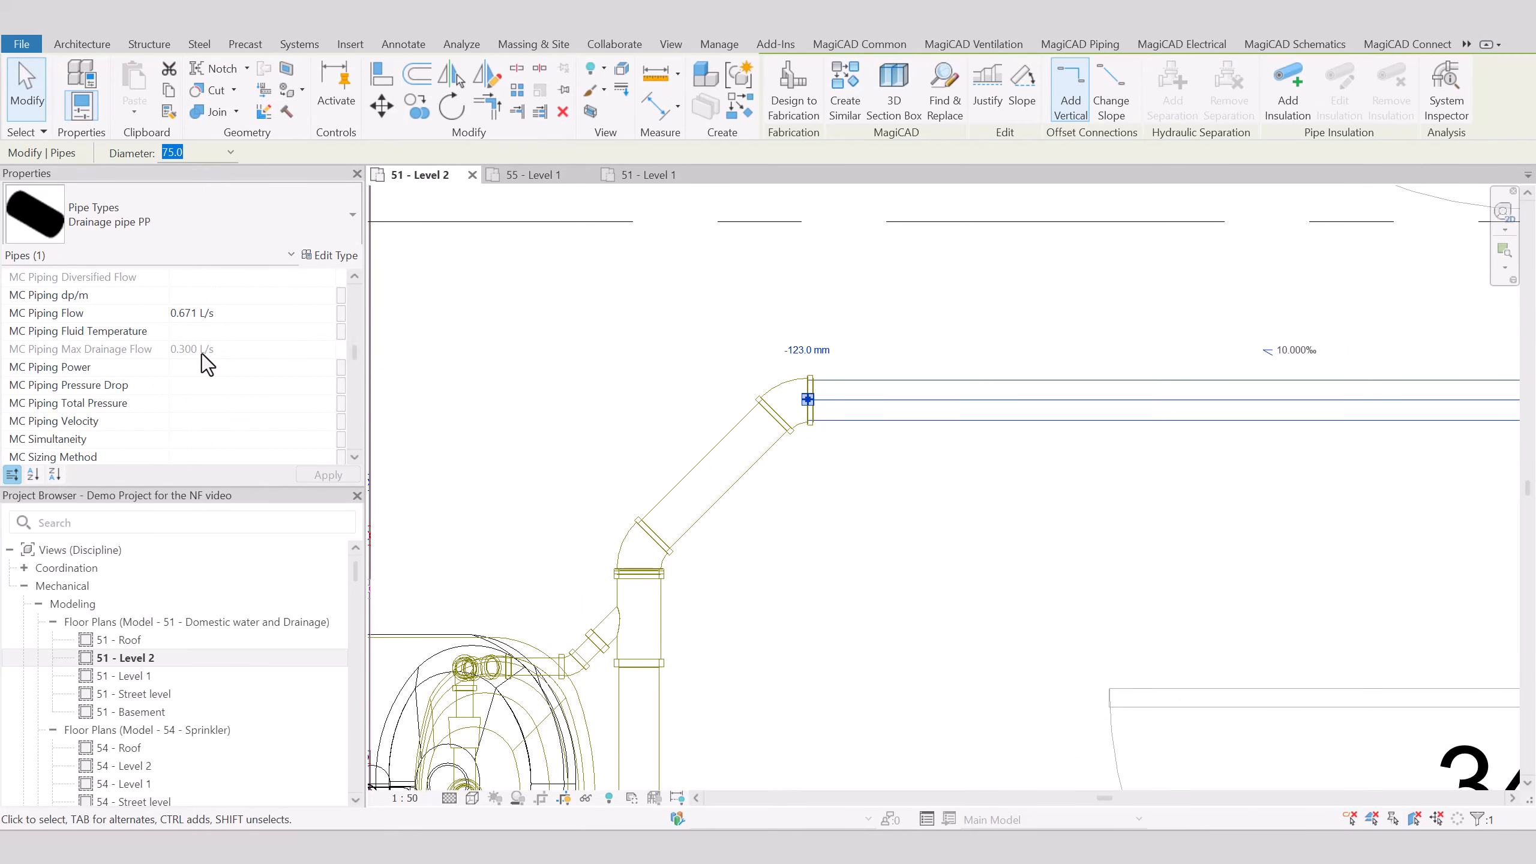
left_click(201, 352)
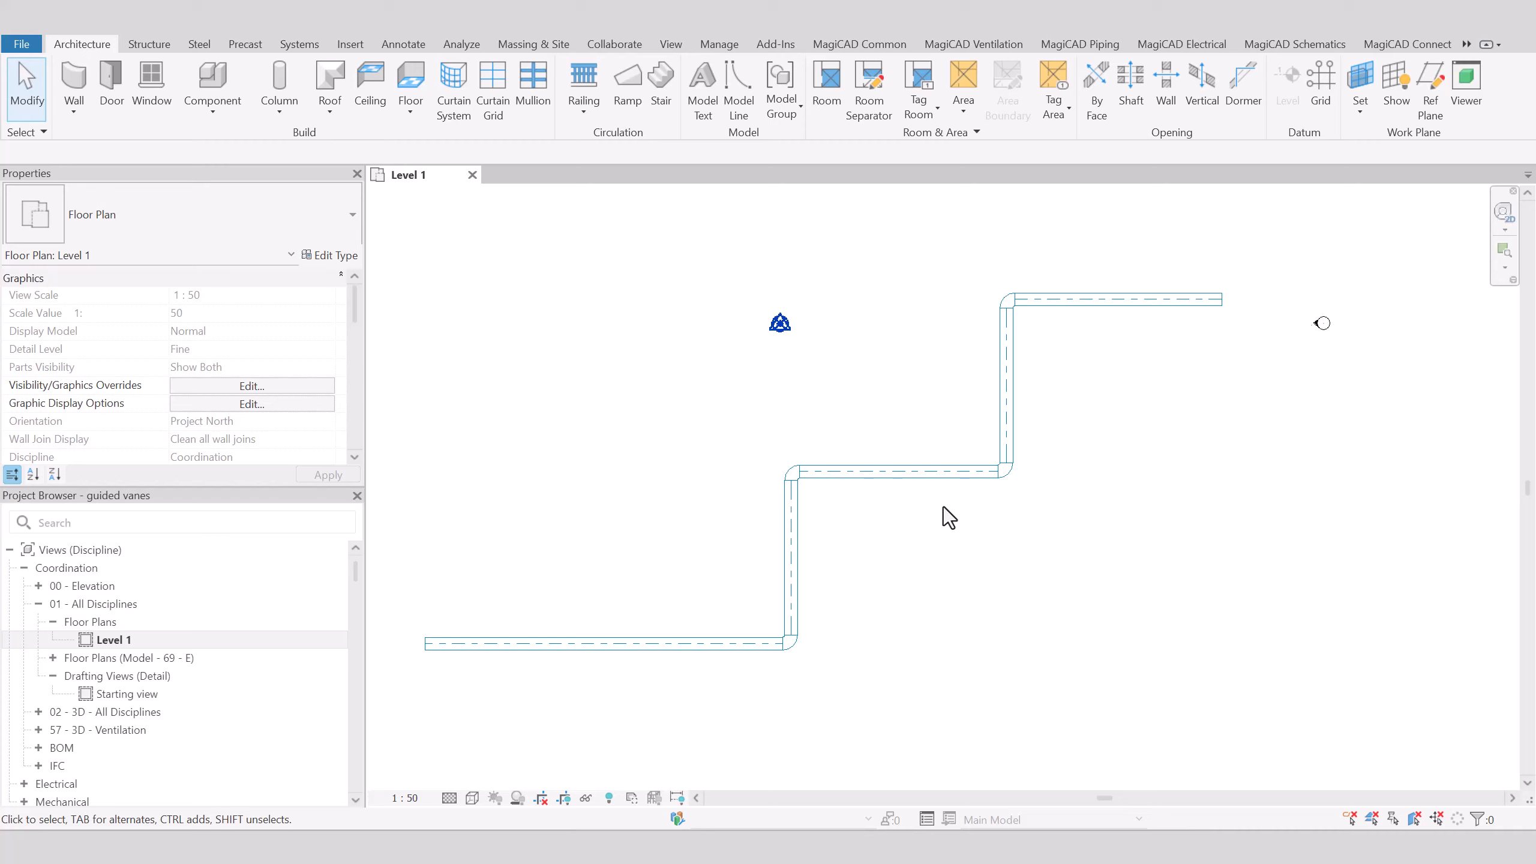
- Check the guide vane type of the lowest duct bend and the other MAGIB-R bend types available for it
left_click(791, 642)
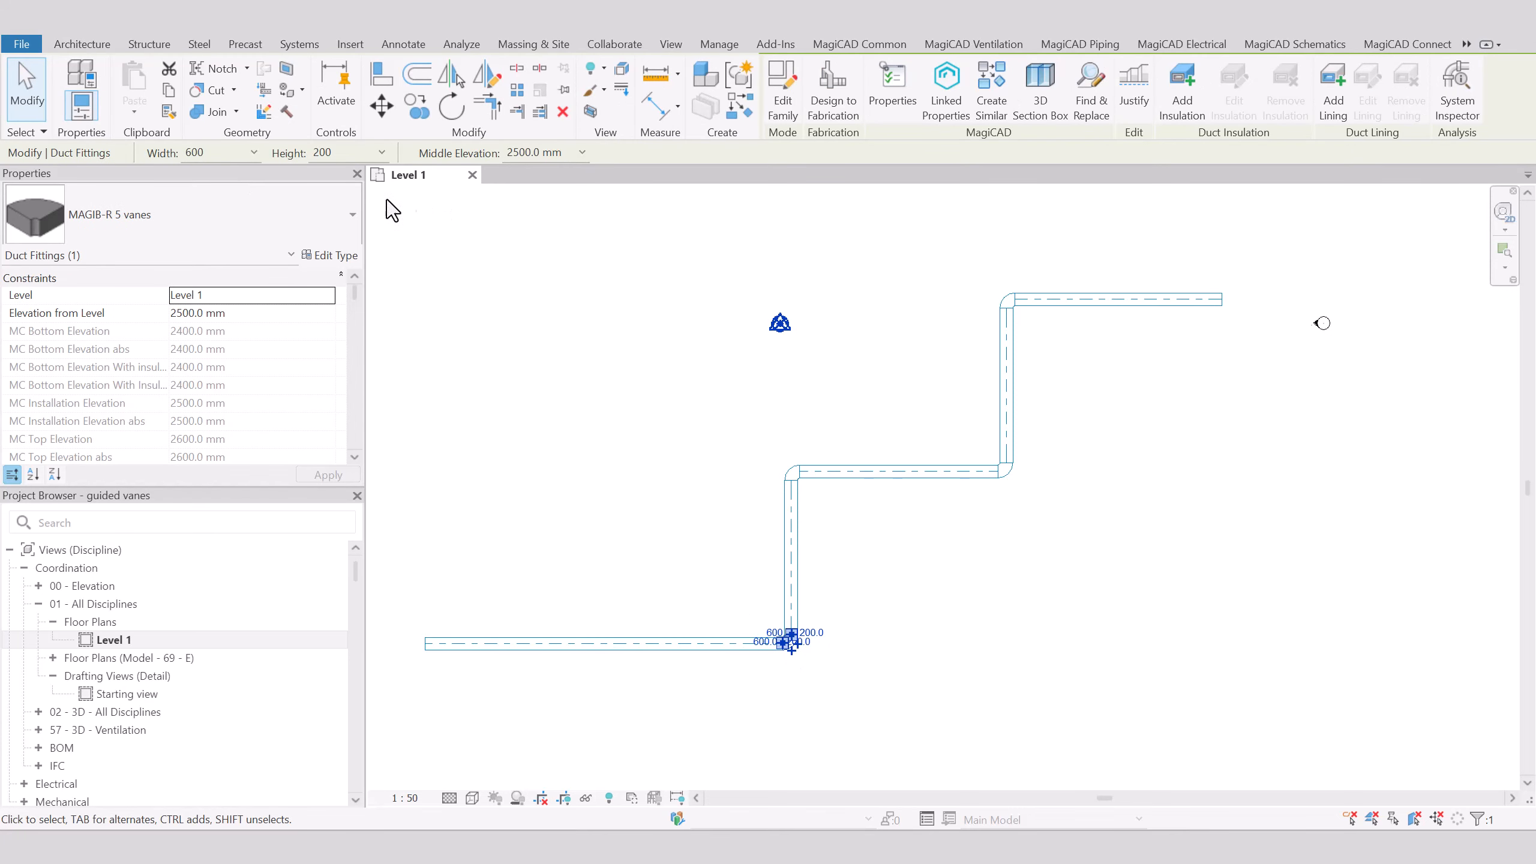
left_click(210, 223)
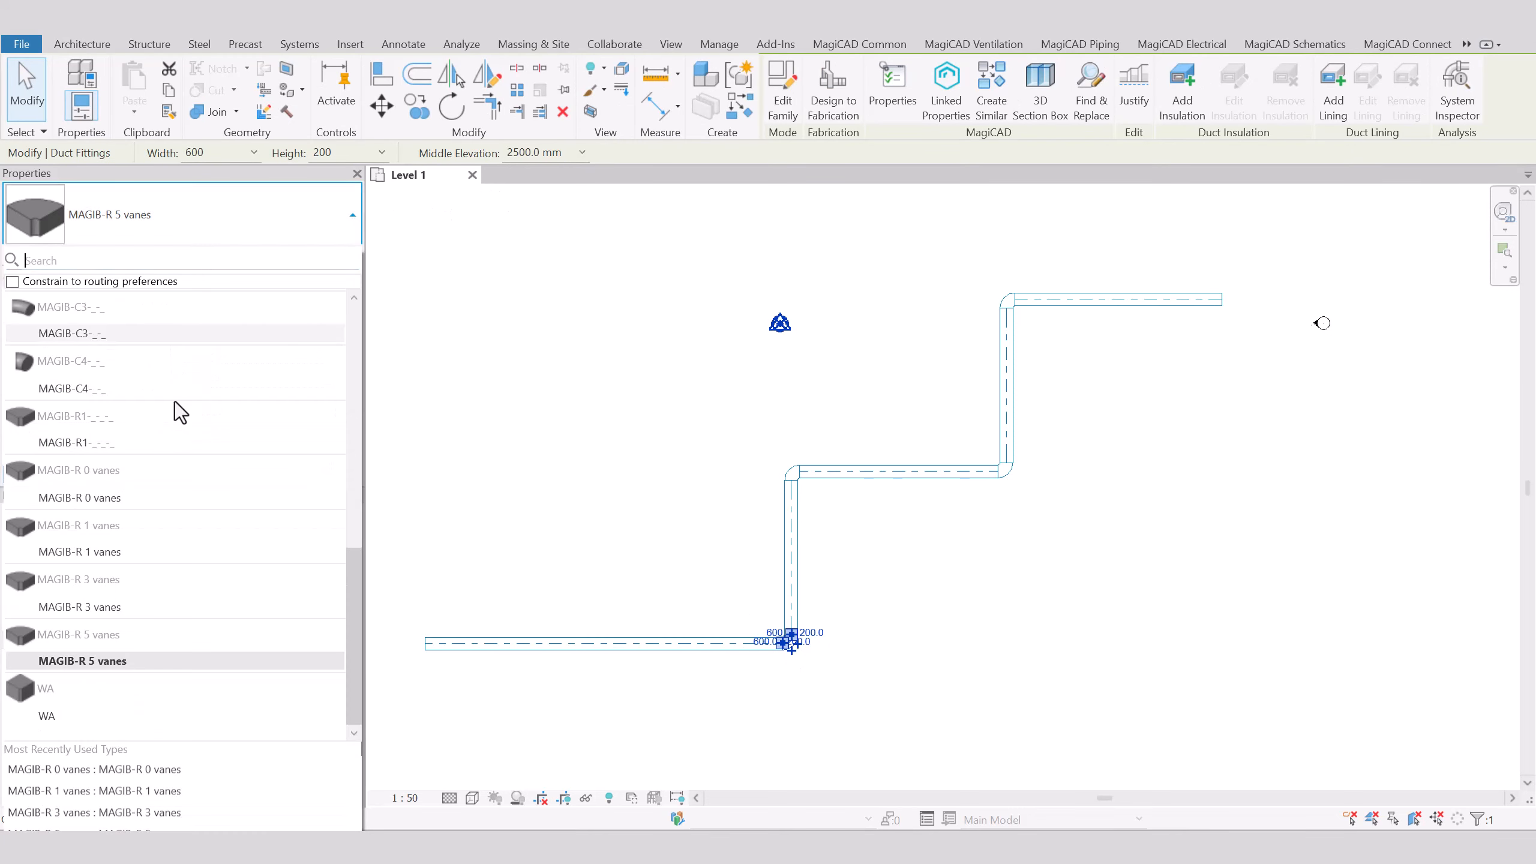
left_click(123, 660)
left_click(936, 661)
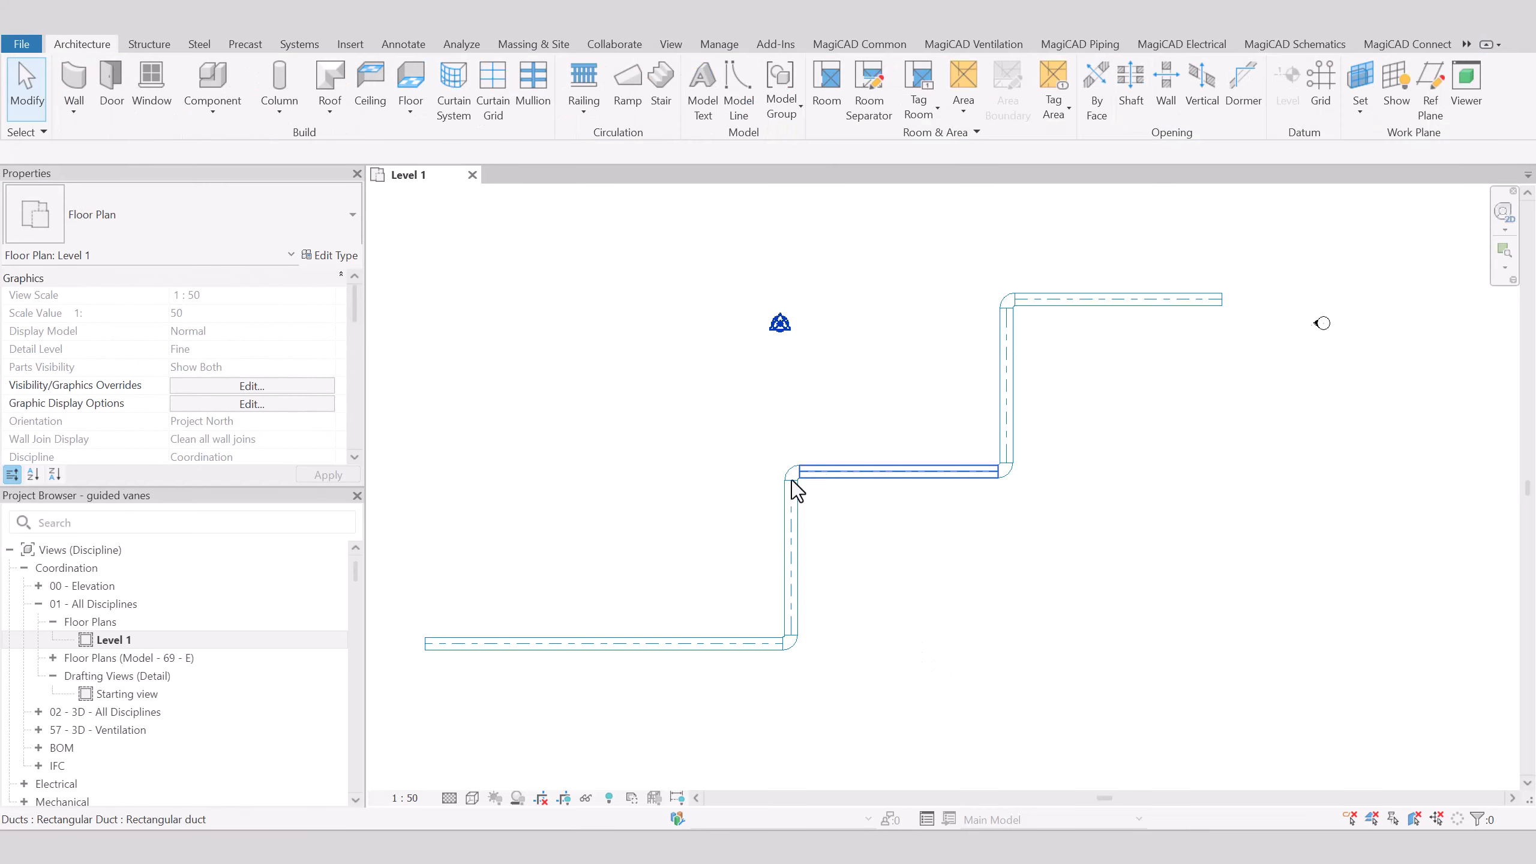
- Inspect the guide vane types of the remaining three bends along the stepped rectangular duct
left_click(789, 478)
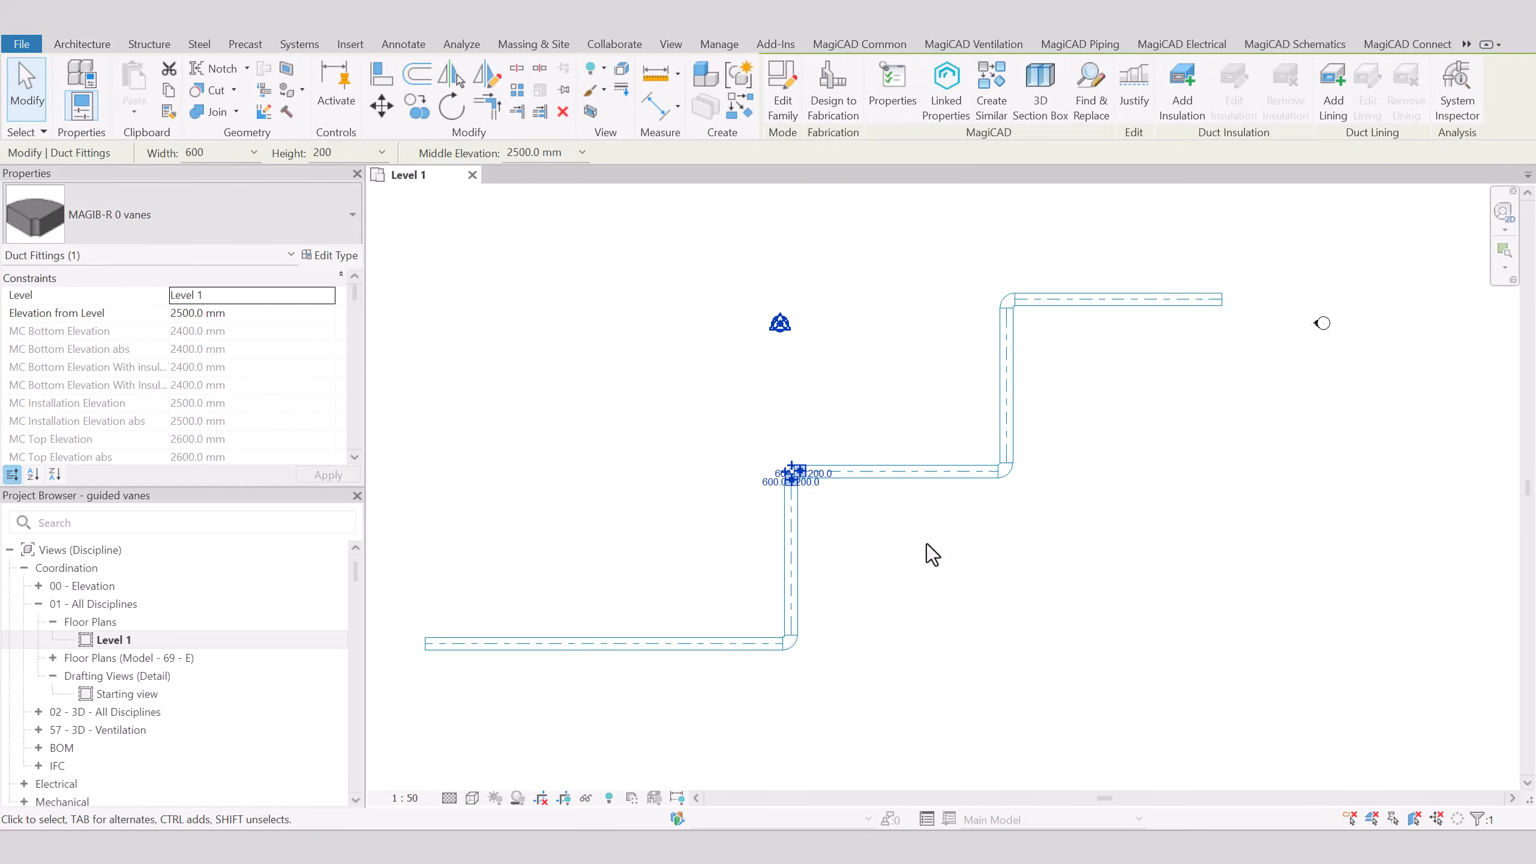
left_click(1139, 646)
left_click(1013, 473)
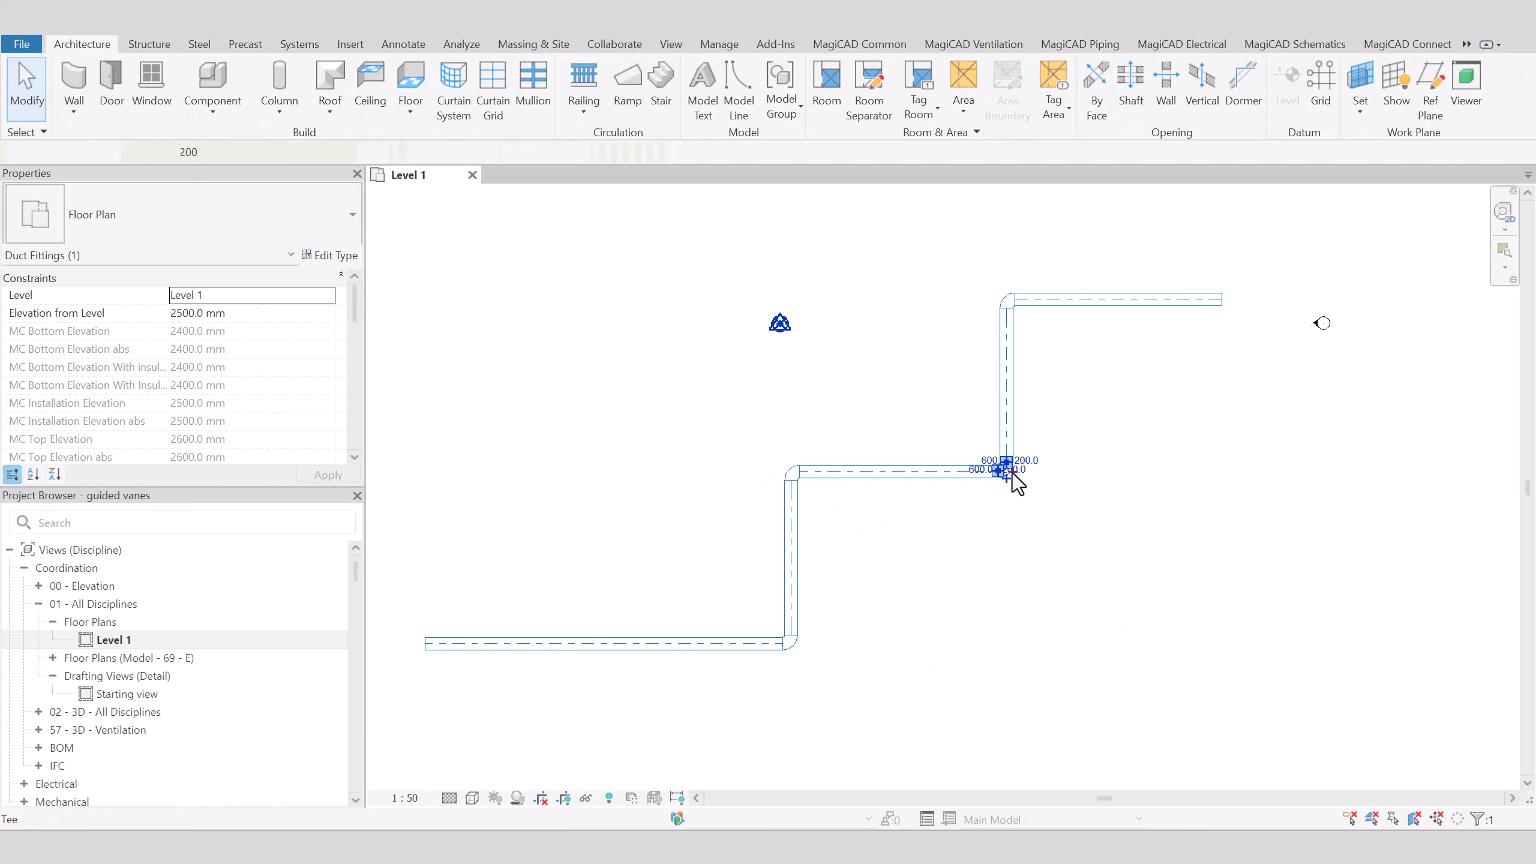
left_click(1169, 463)
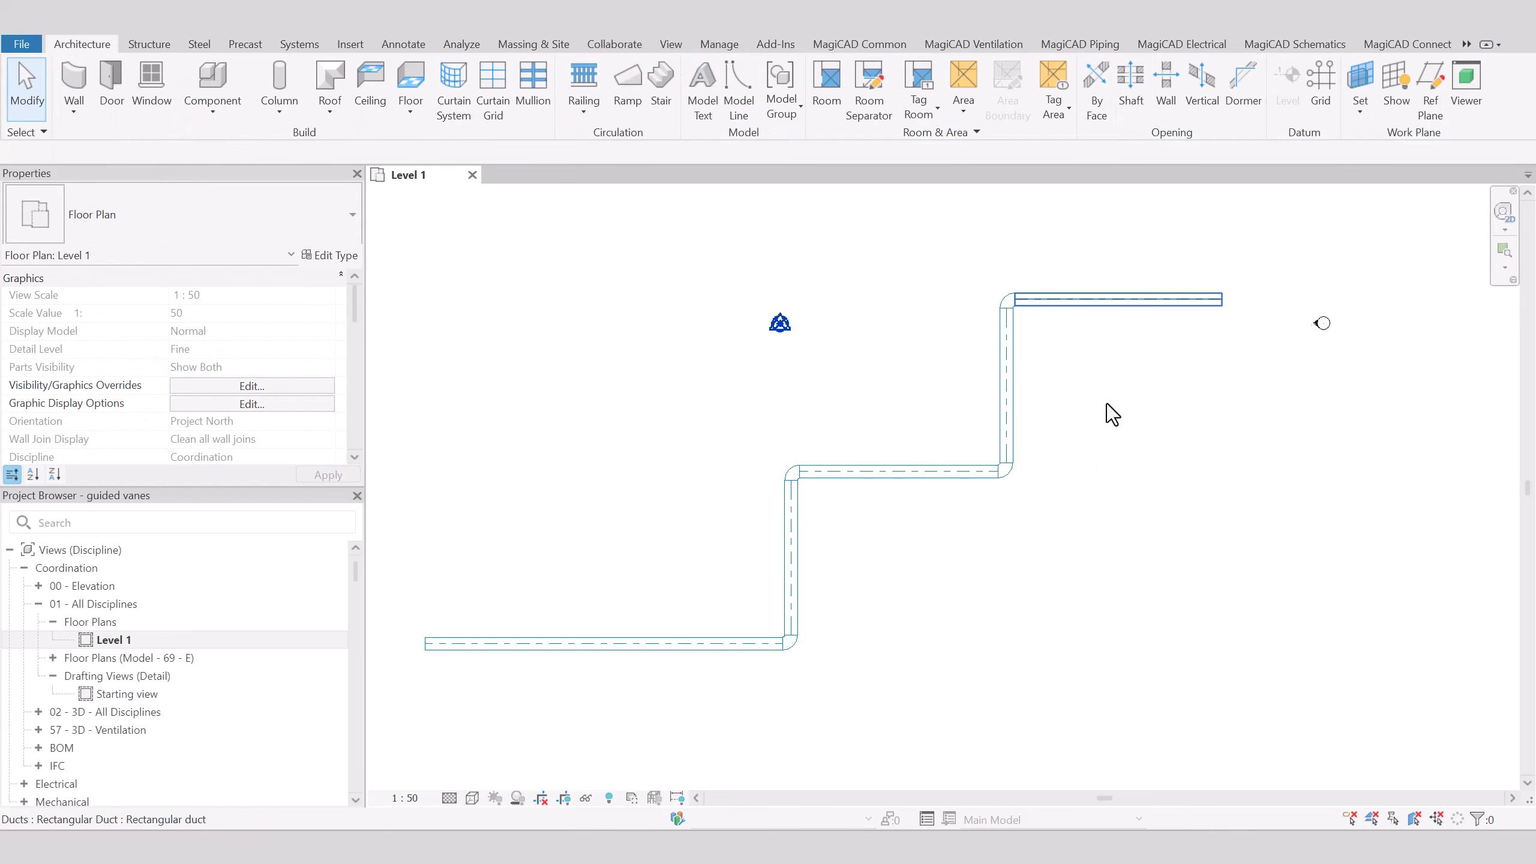
left_click(1002, 302)
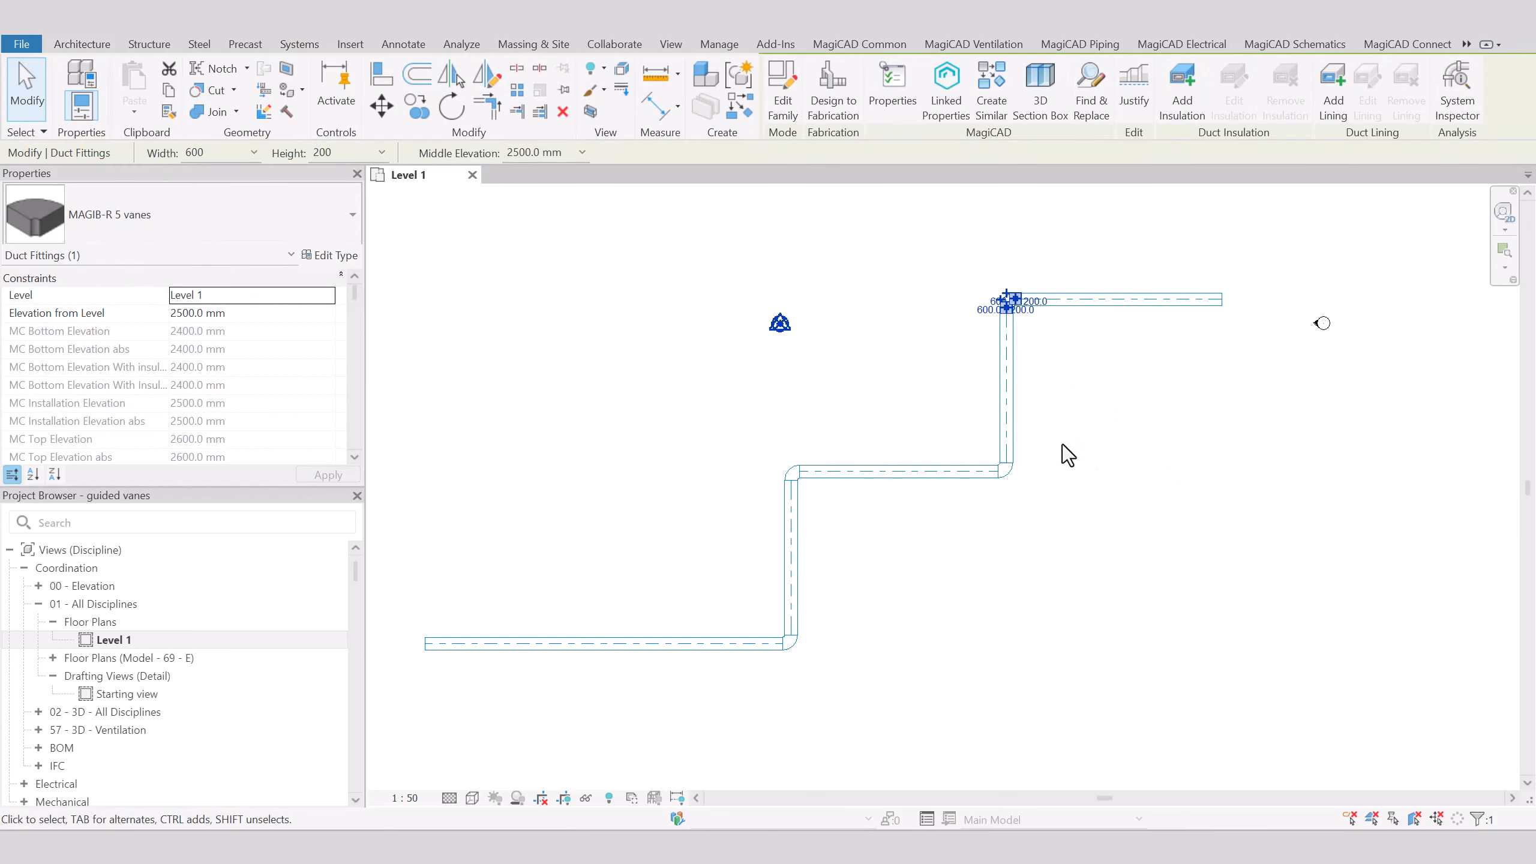
left_click(1114, 565)
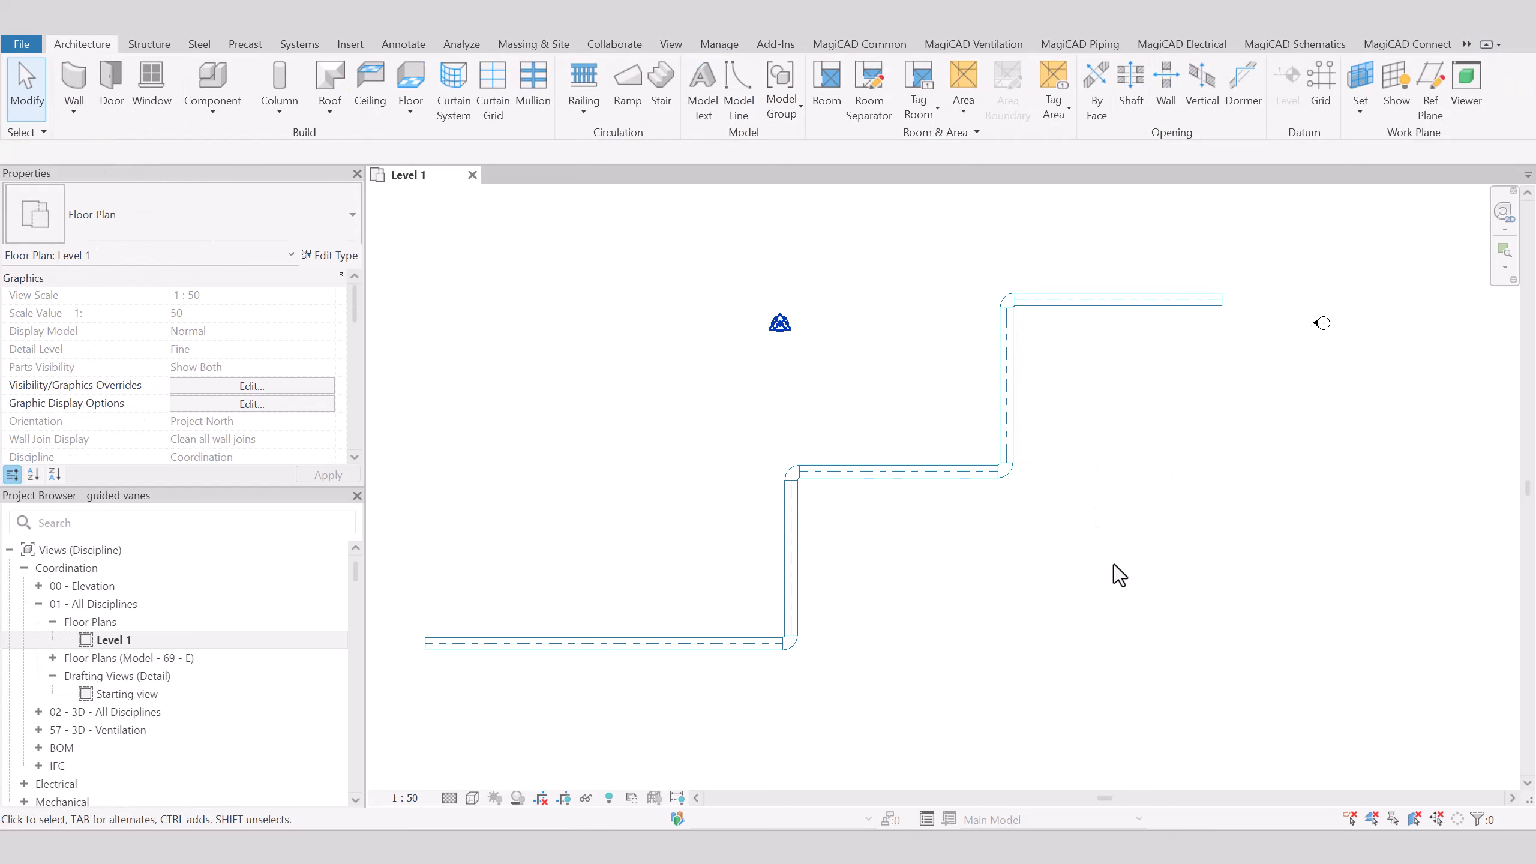
- Run a ventilation Pressure Drop Calculation for the network using the VBM 1 - Ventilation Default Balancing Method 0/100%
left_click(994, 48)
left_click(980, 97)
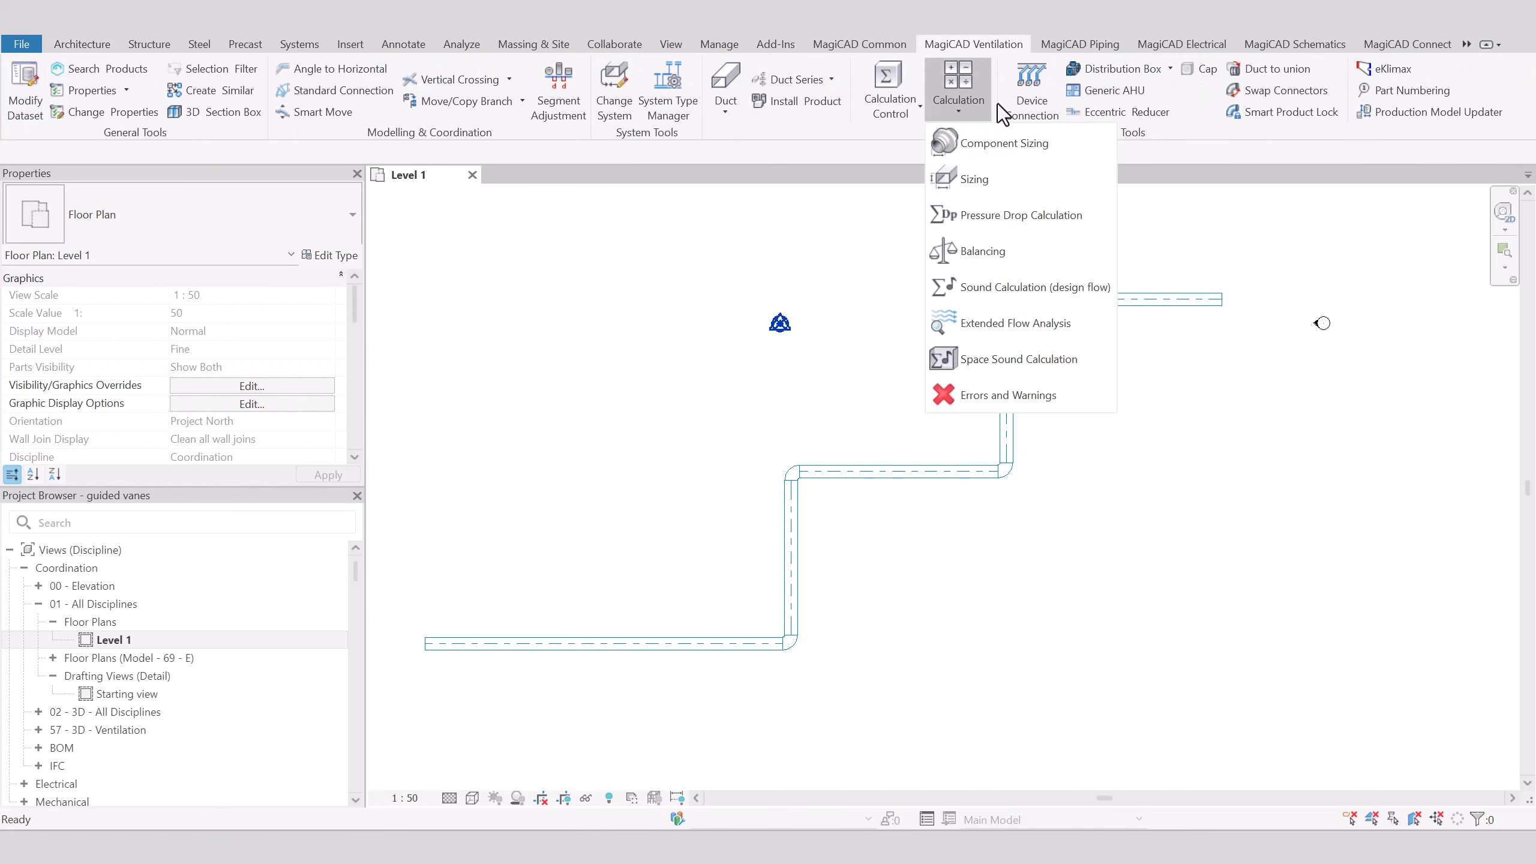
left_click(1008, 215)
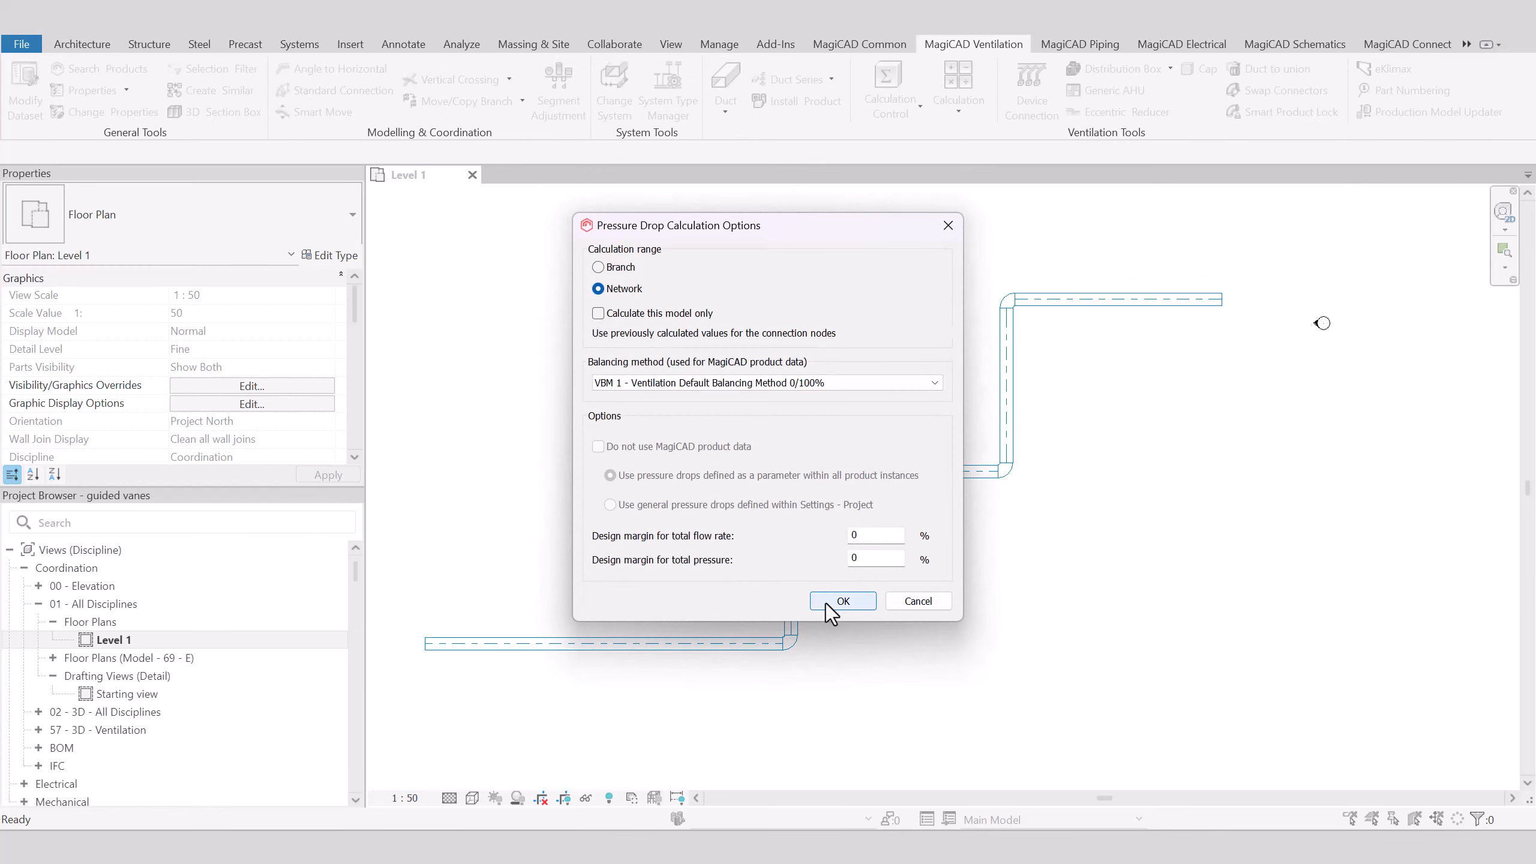
left_click(826, 603)
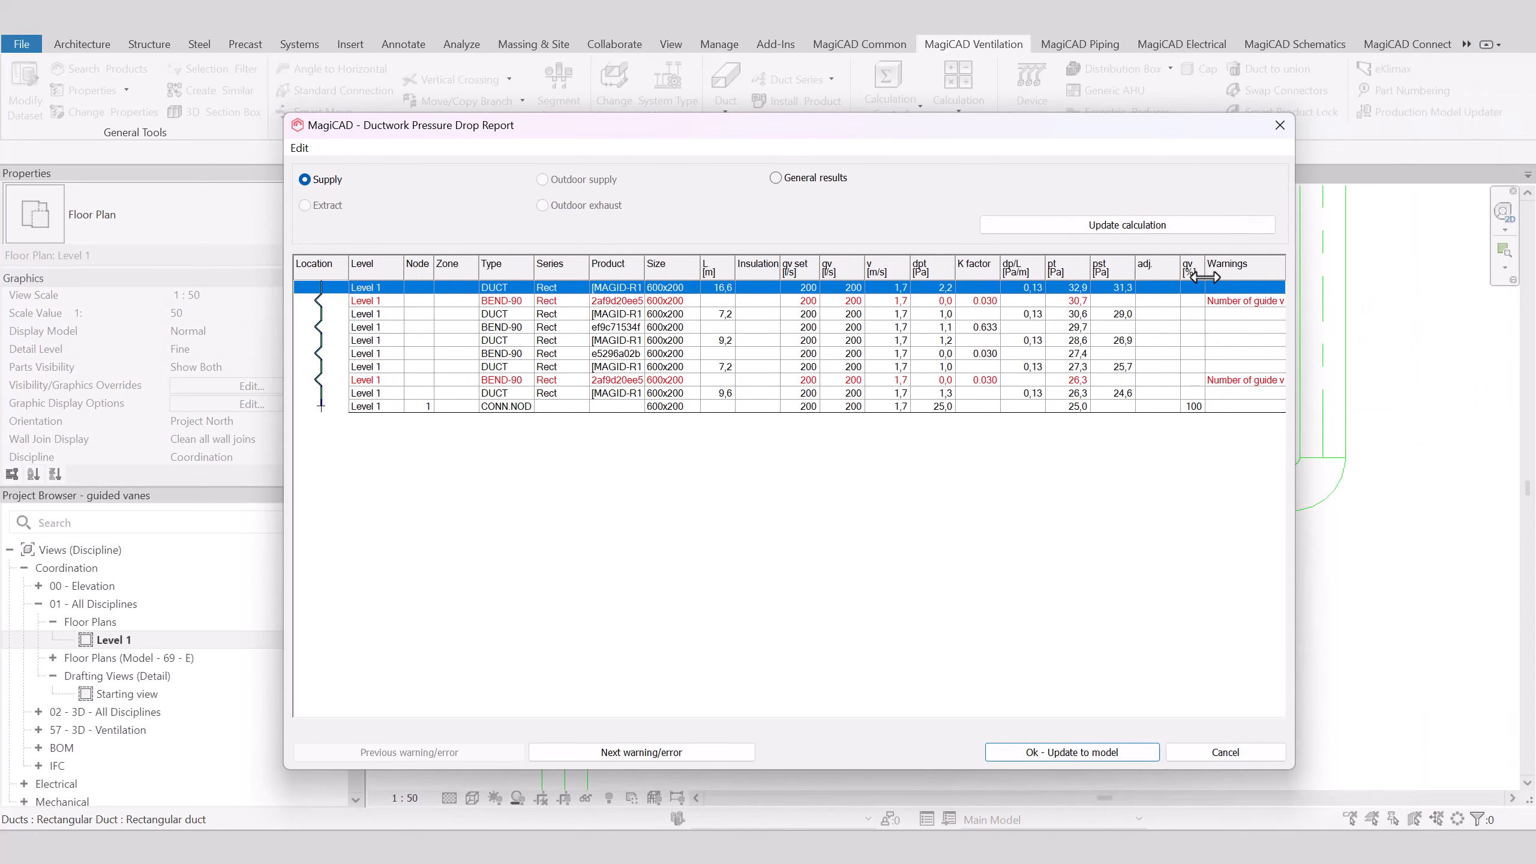
- Show the warnings for the first flagged BEND-90 row in the Ductwork Pressure Drop Report and read the guide vane message
left_click_drag(1205, 277, 1197, 277)
left_click(1232, 300)
right_click(1231, 300)
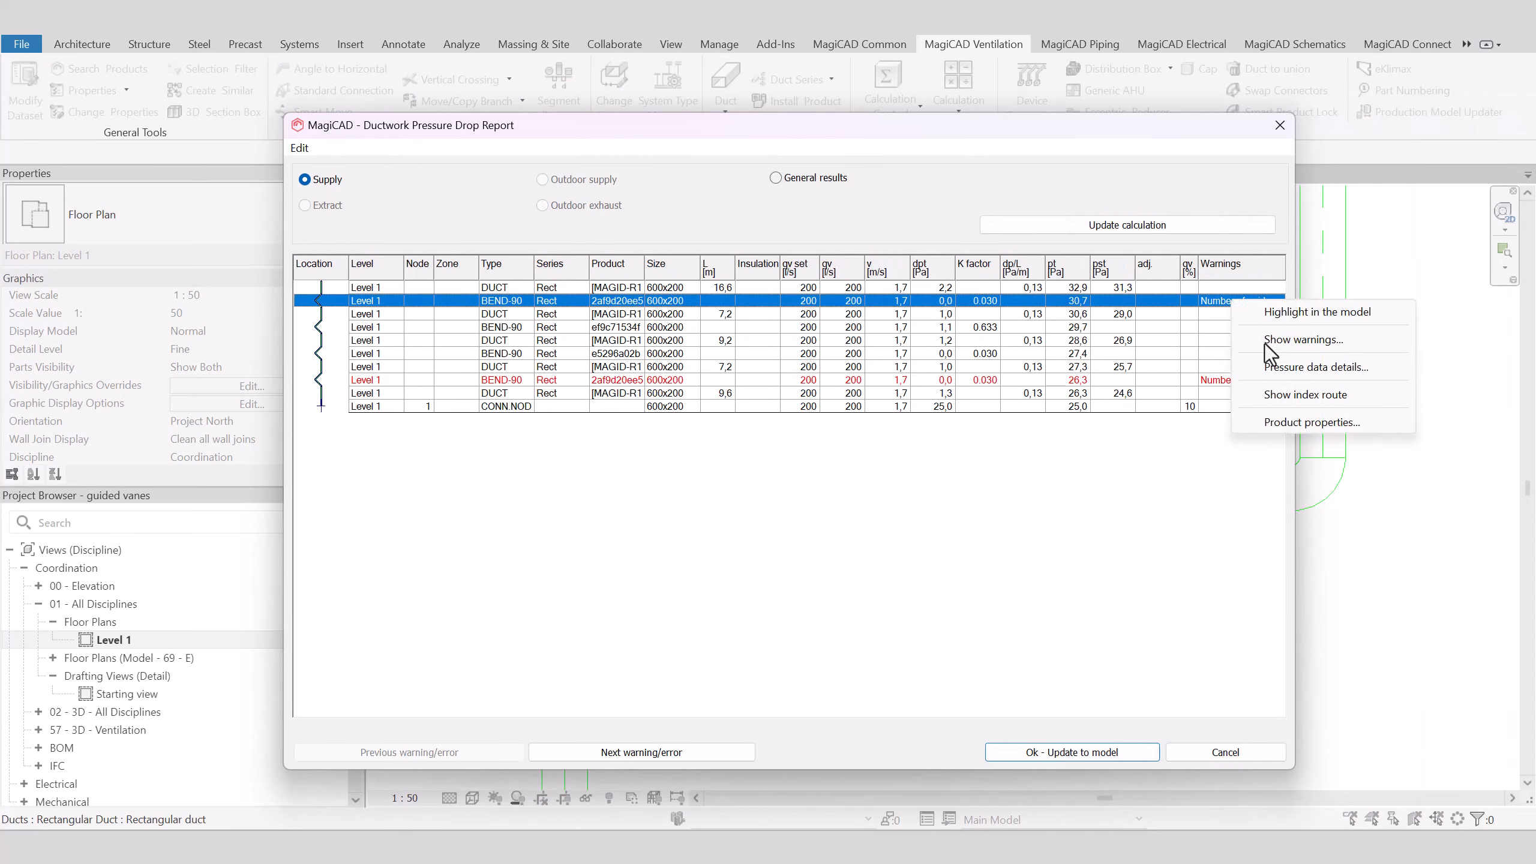
left_click(1307, 339)
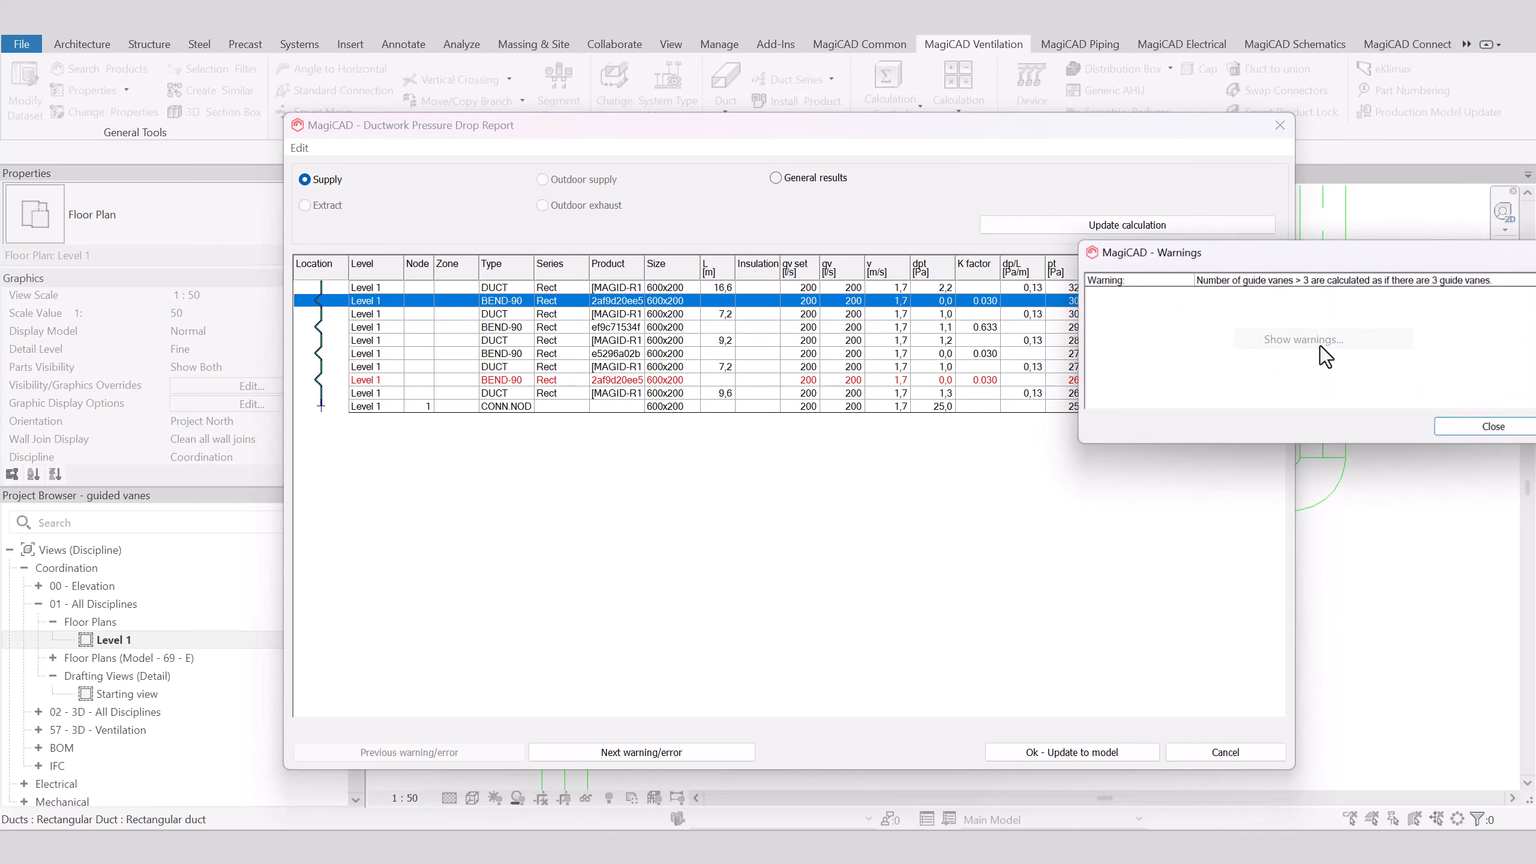
left_click_drag(1286, 255, 792, 356)
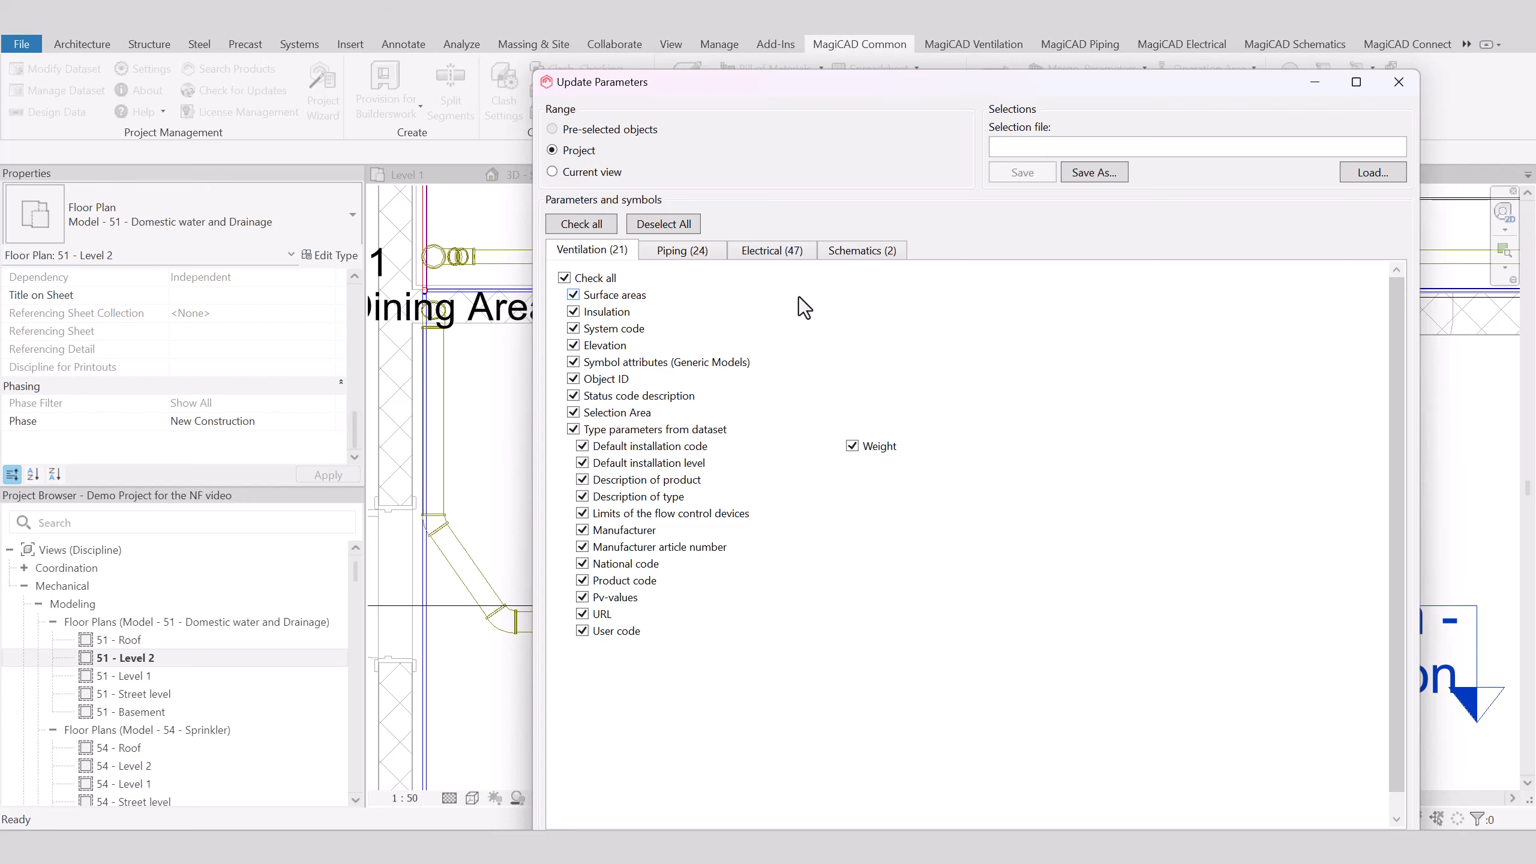
- Review the piping parameters available for updating at project range in Update Parameters
left_click(676, 248)
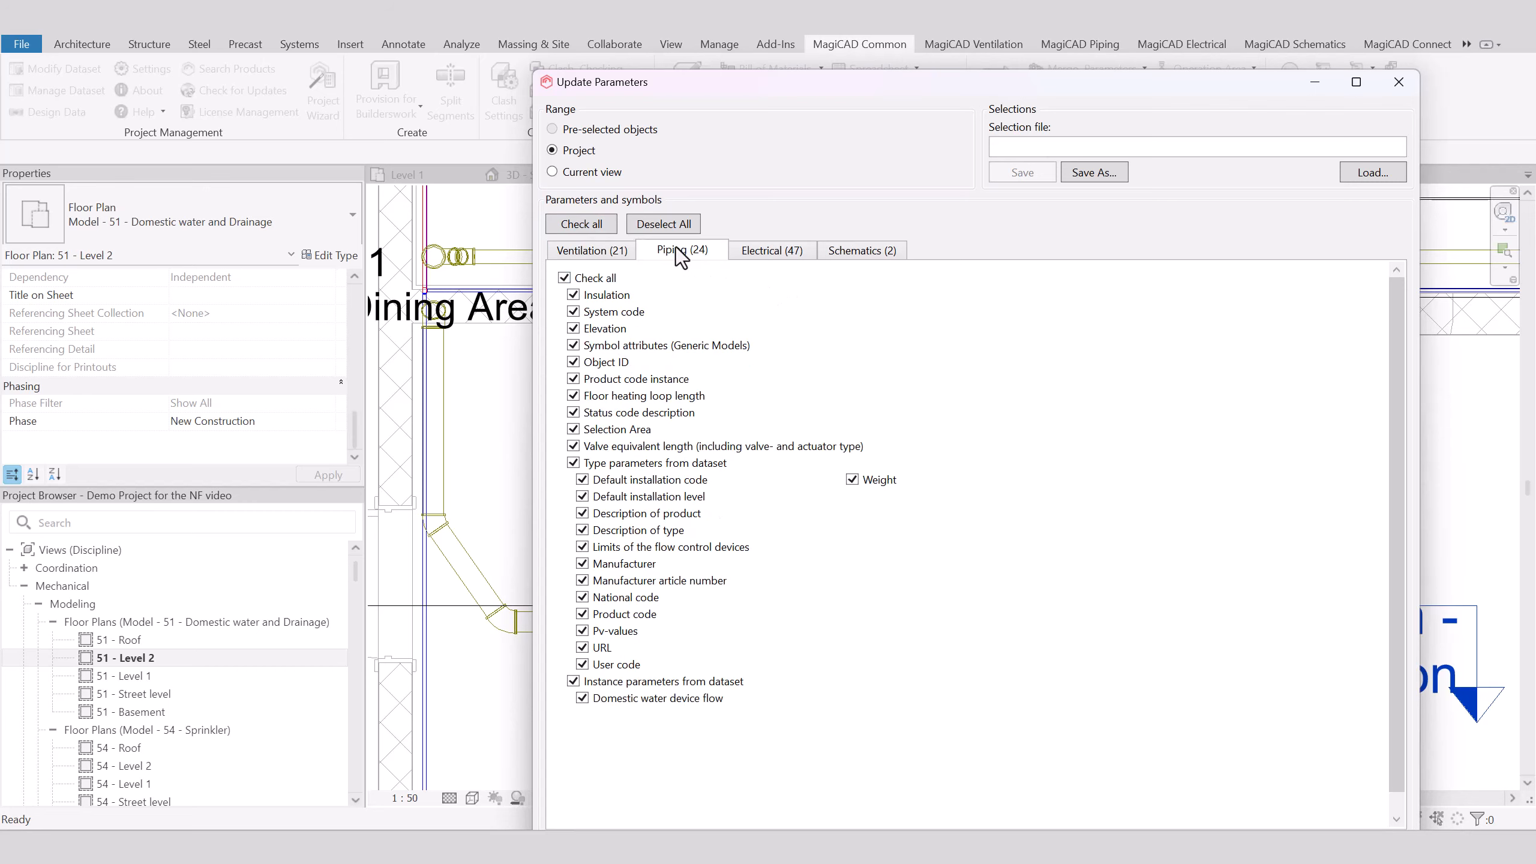
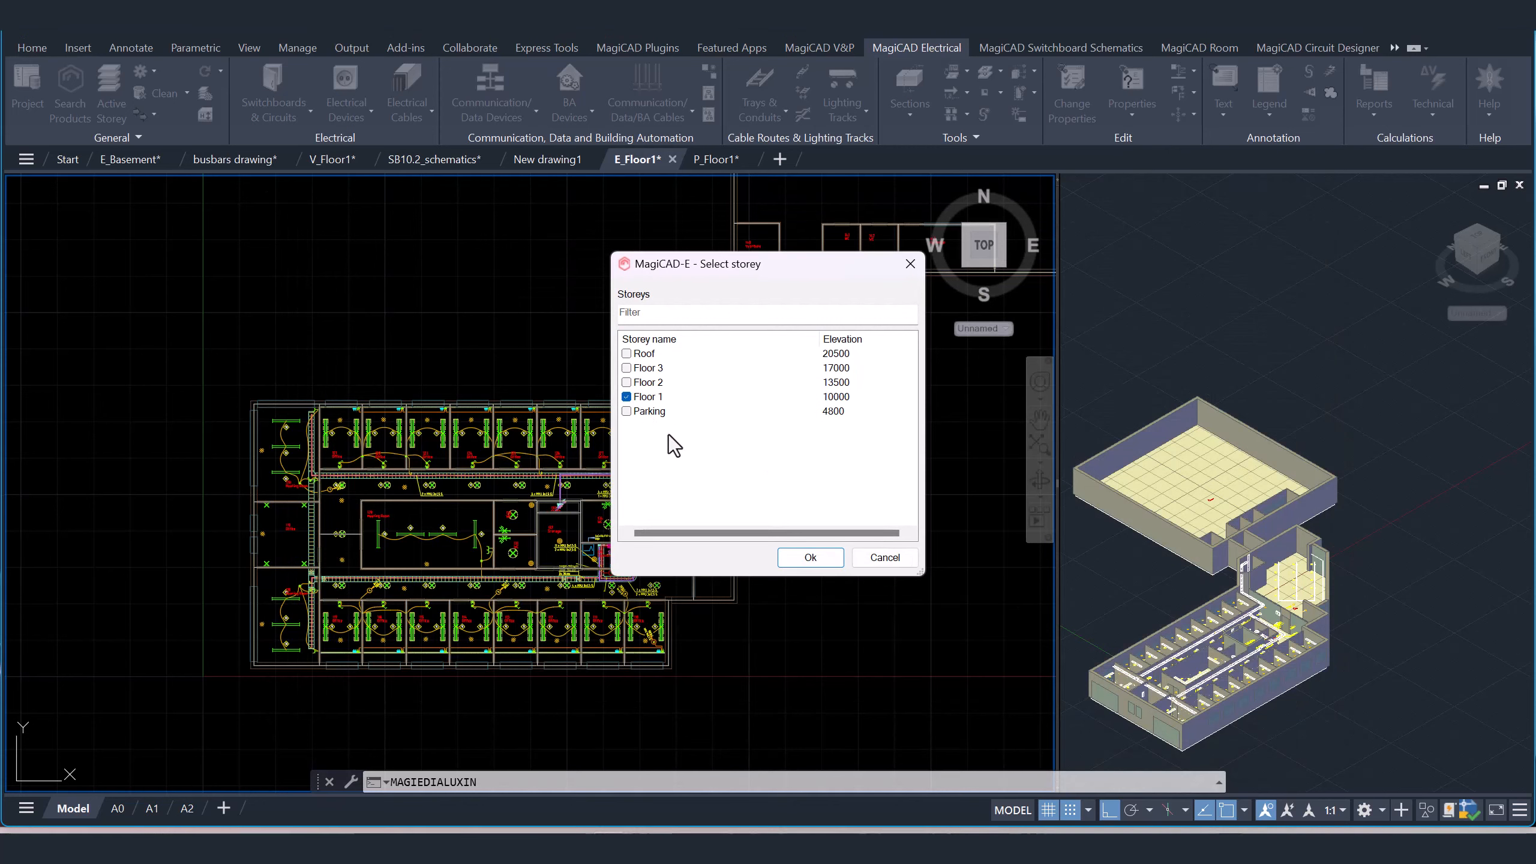
- In AutoCAD with MagiCAD Electrical, accept Floor 1 as the DIALux import storey and use the PM Power to mechanical system
left_click(797, 559)
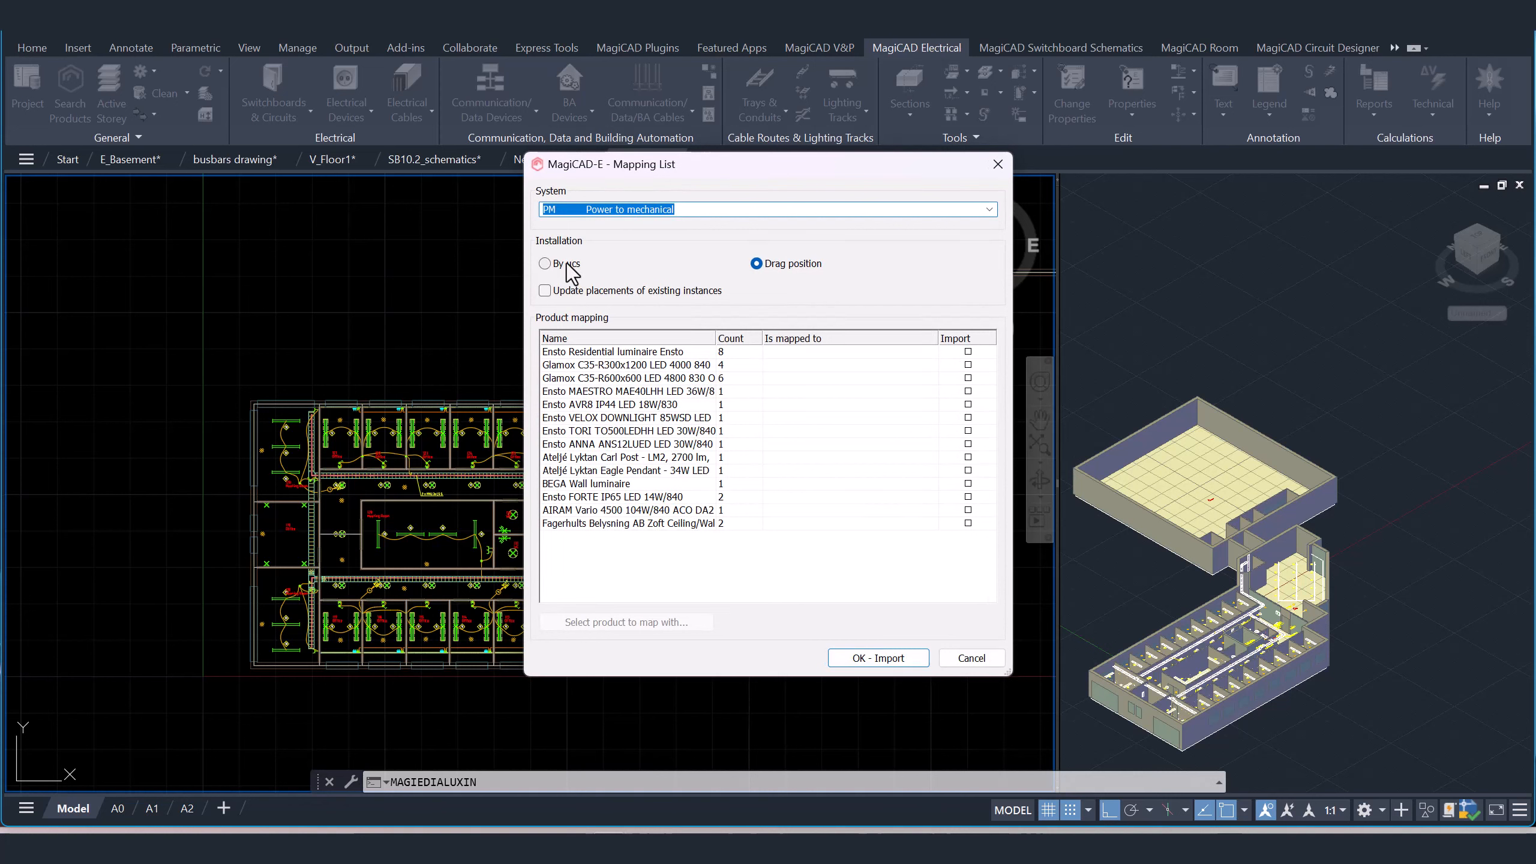
left_click(900, 211)
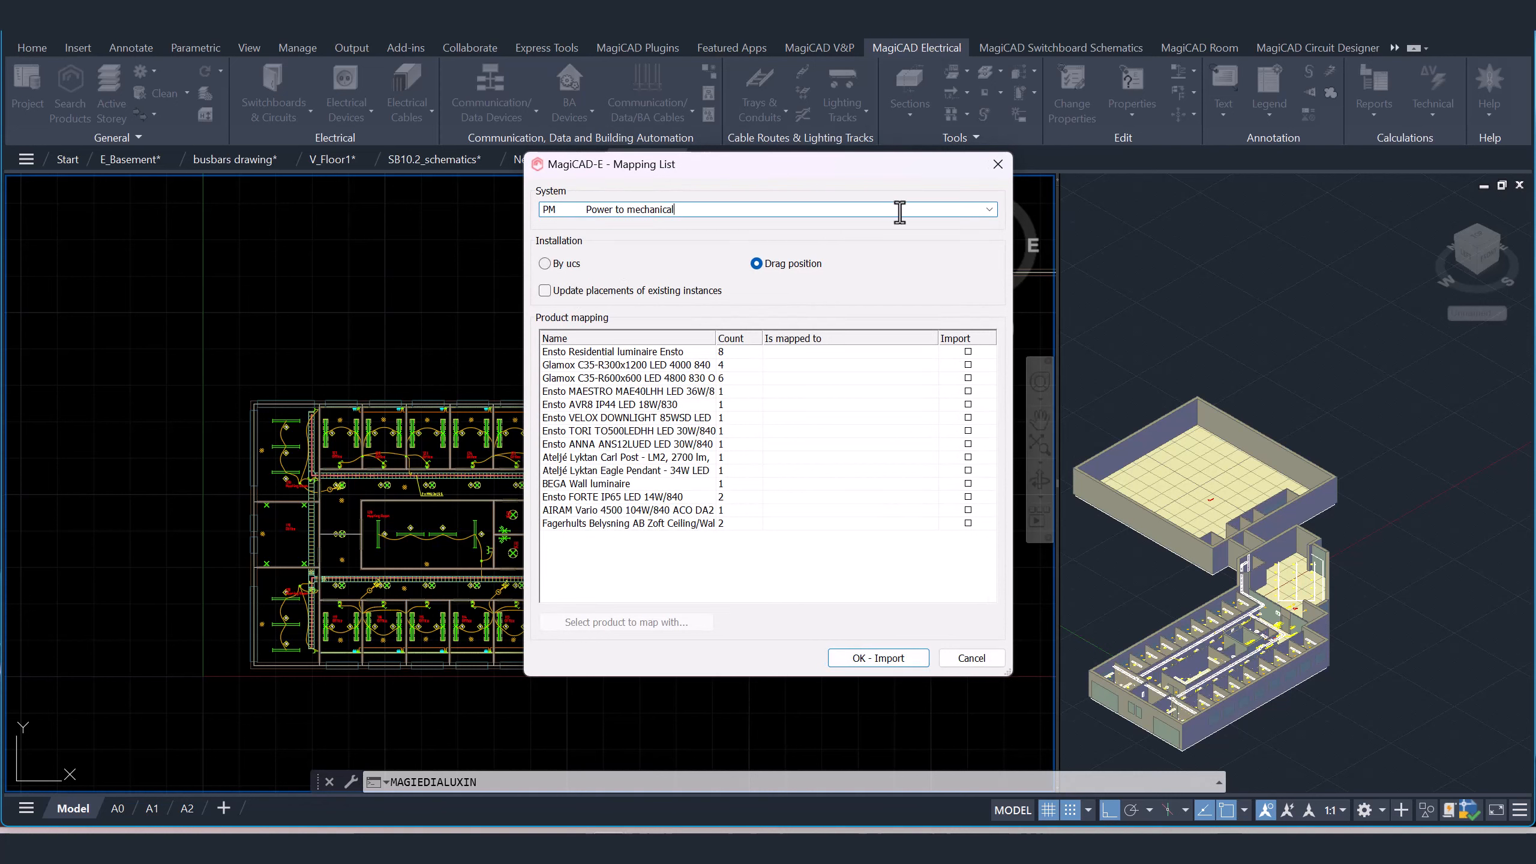
left_click(988, 210)
- Map the Ensto Residential luminaire and the Glamox C35-R300x1200 LED luminaire to device 1, 1x36W P
left_click(704, 353)
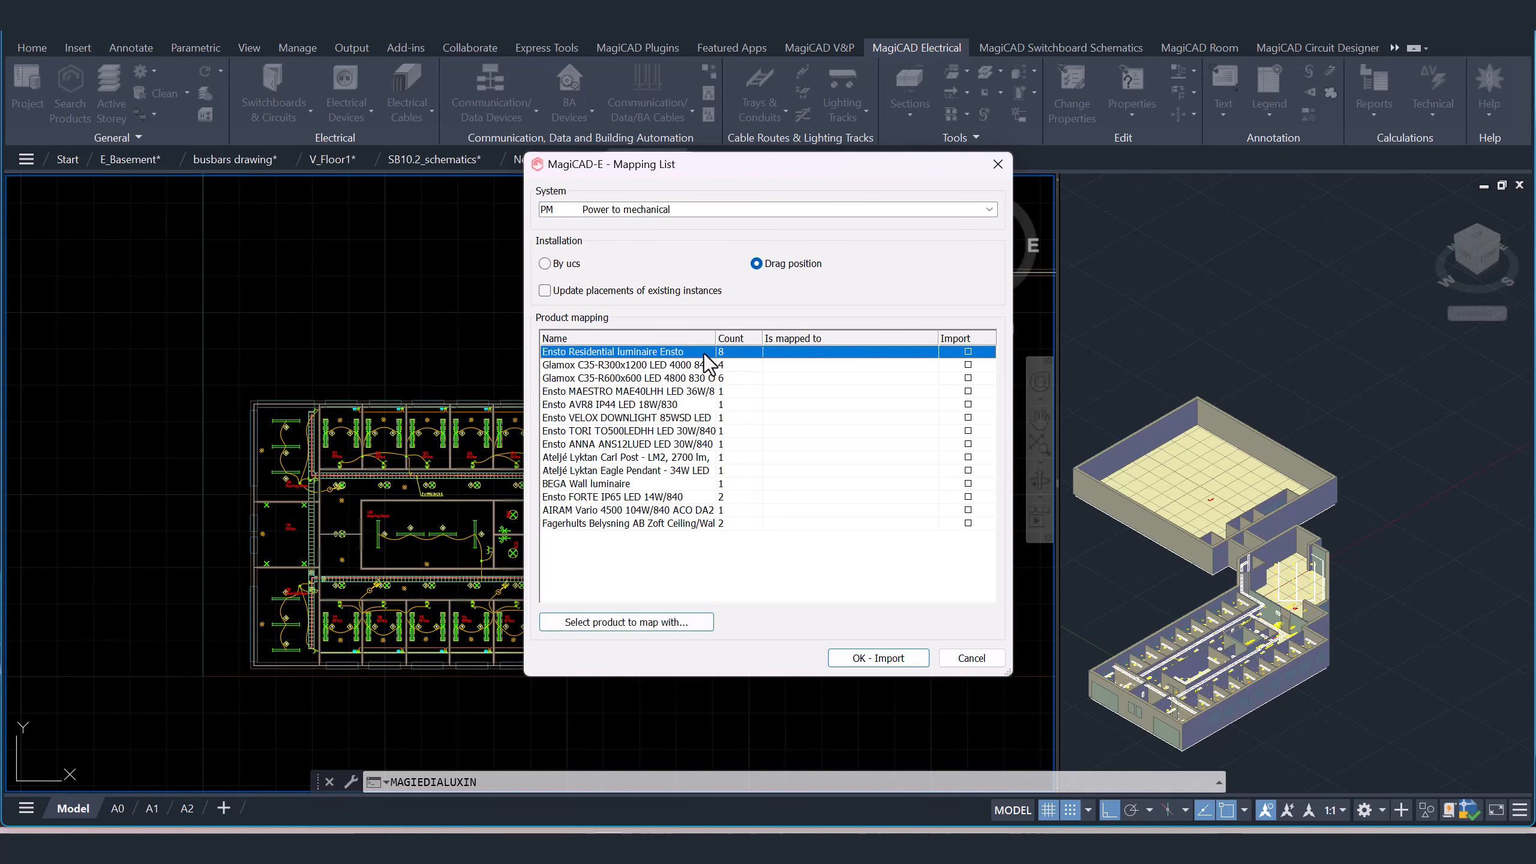
double_click(780, 347)
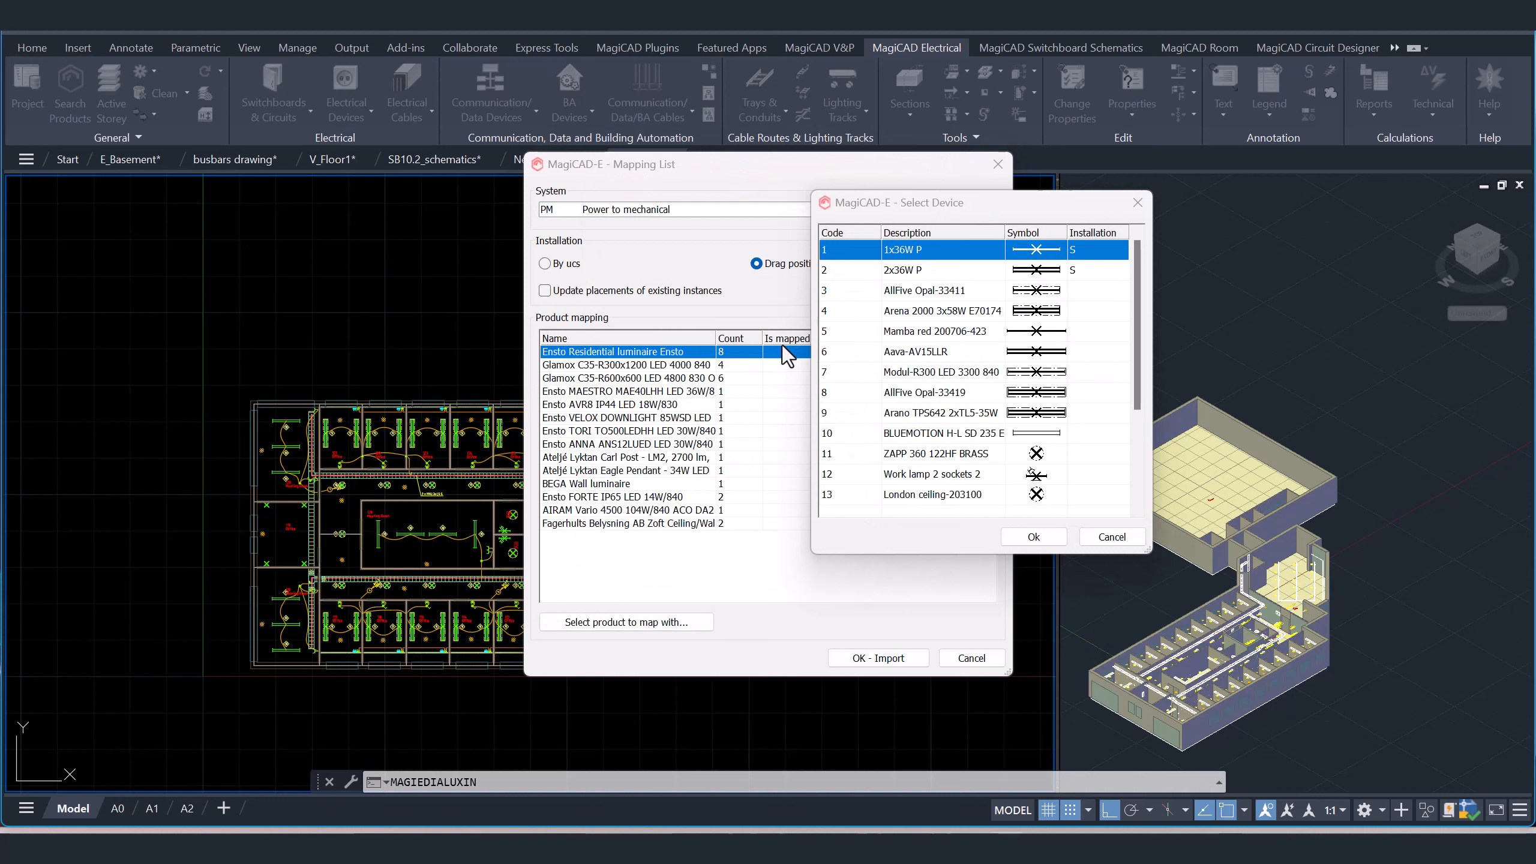
left_click(948, 257)
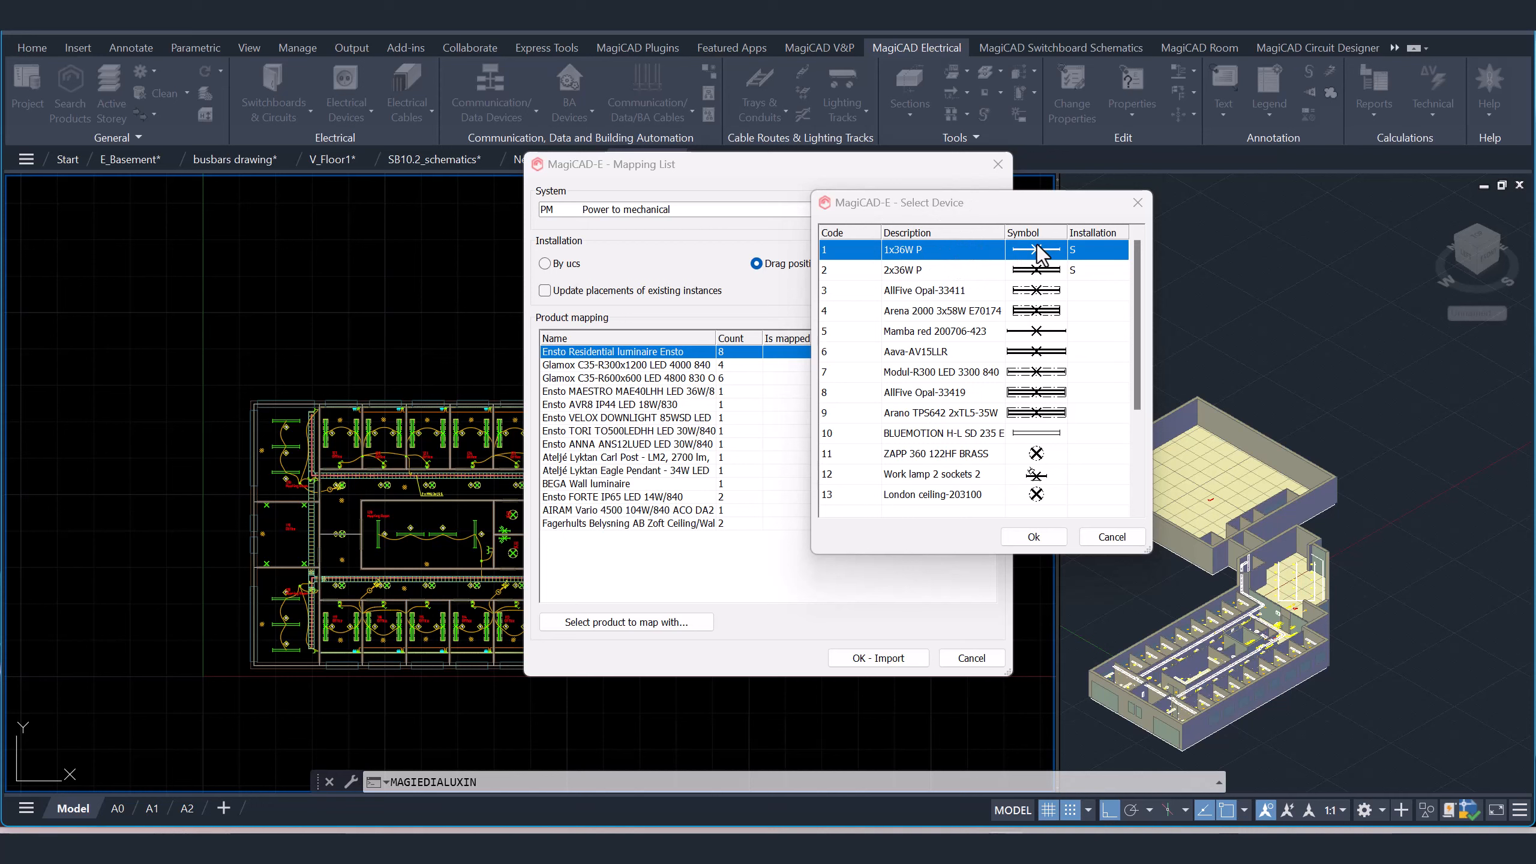
left_click(1034, 536)
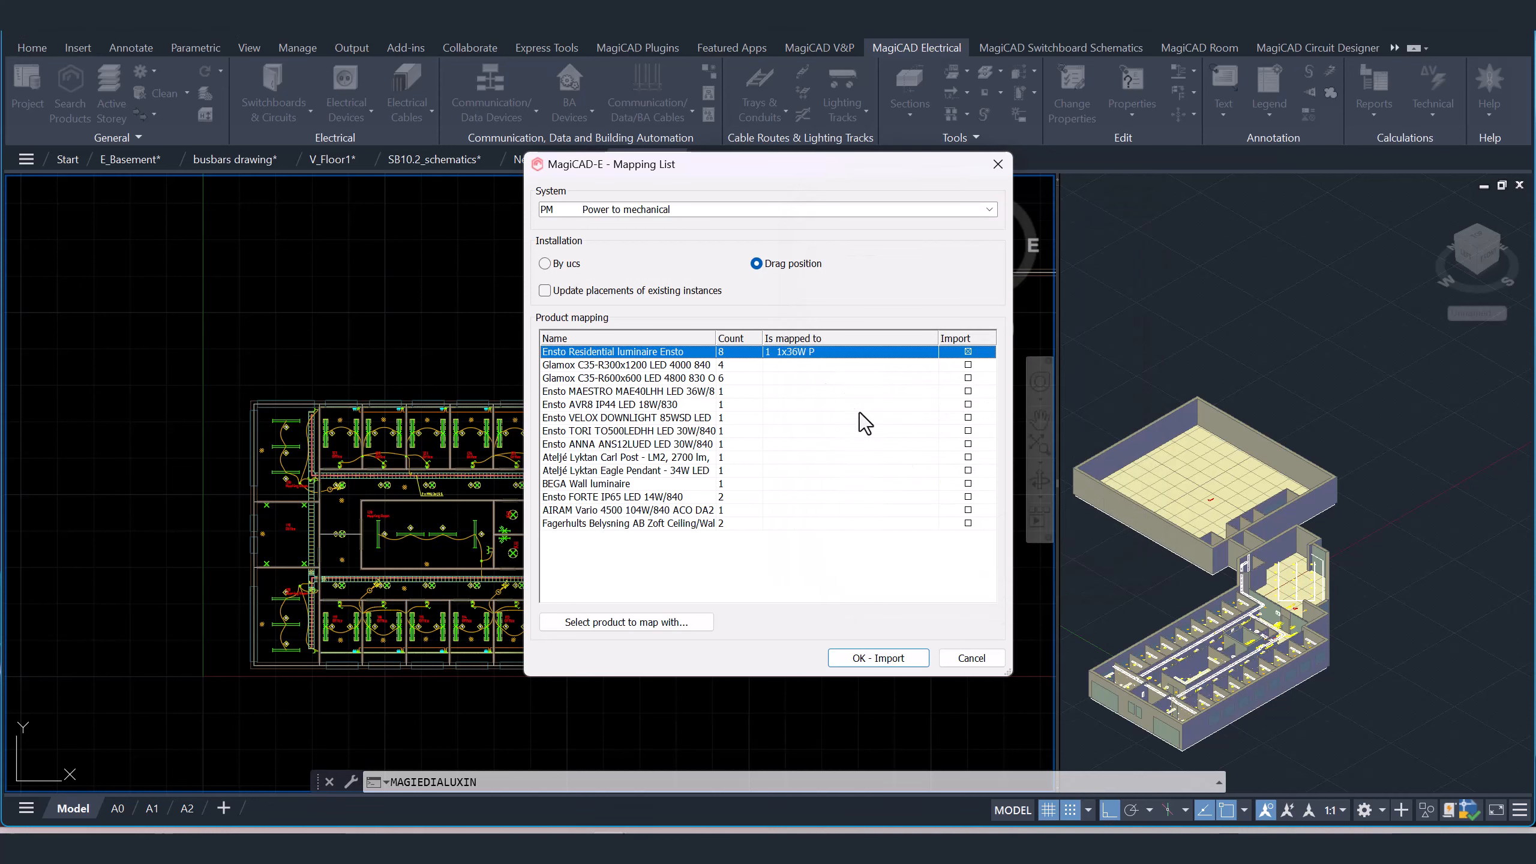
left_click(682, 619)
left_click(977, 258)
left_click(1041, 536)
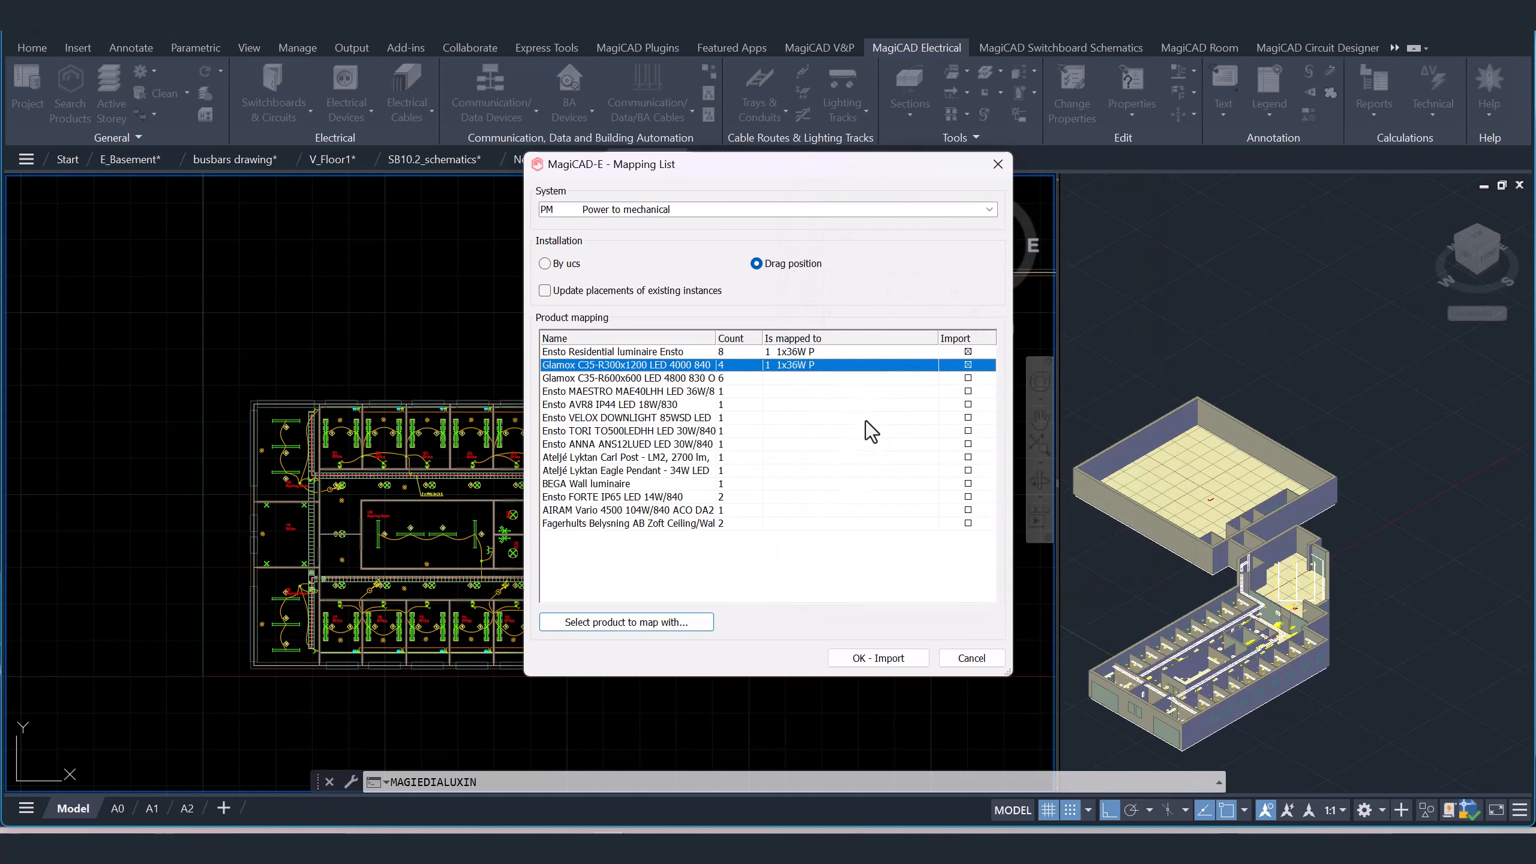
- Map the Glamox C35-R600x600 LED and Ensto MAESTRO MAE40LHH LED luminaires to device 1, 1x36W P
left_click(780, 378)
left_click(690, 618)
left_click(962, 257)
left_click(1041, 536)
left_click(779, 393)
left_click(690, 619)
left_click(1040, 536)
- Select the Ensto AVR8 IP44 LED 18W/830 luminaire for product mapping
left_click(736, 404)
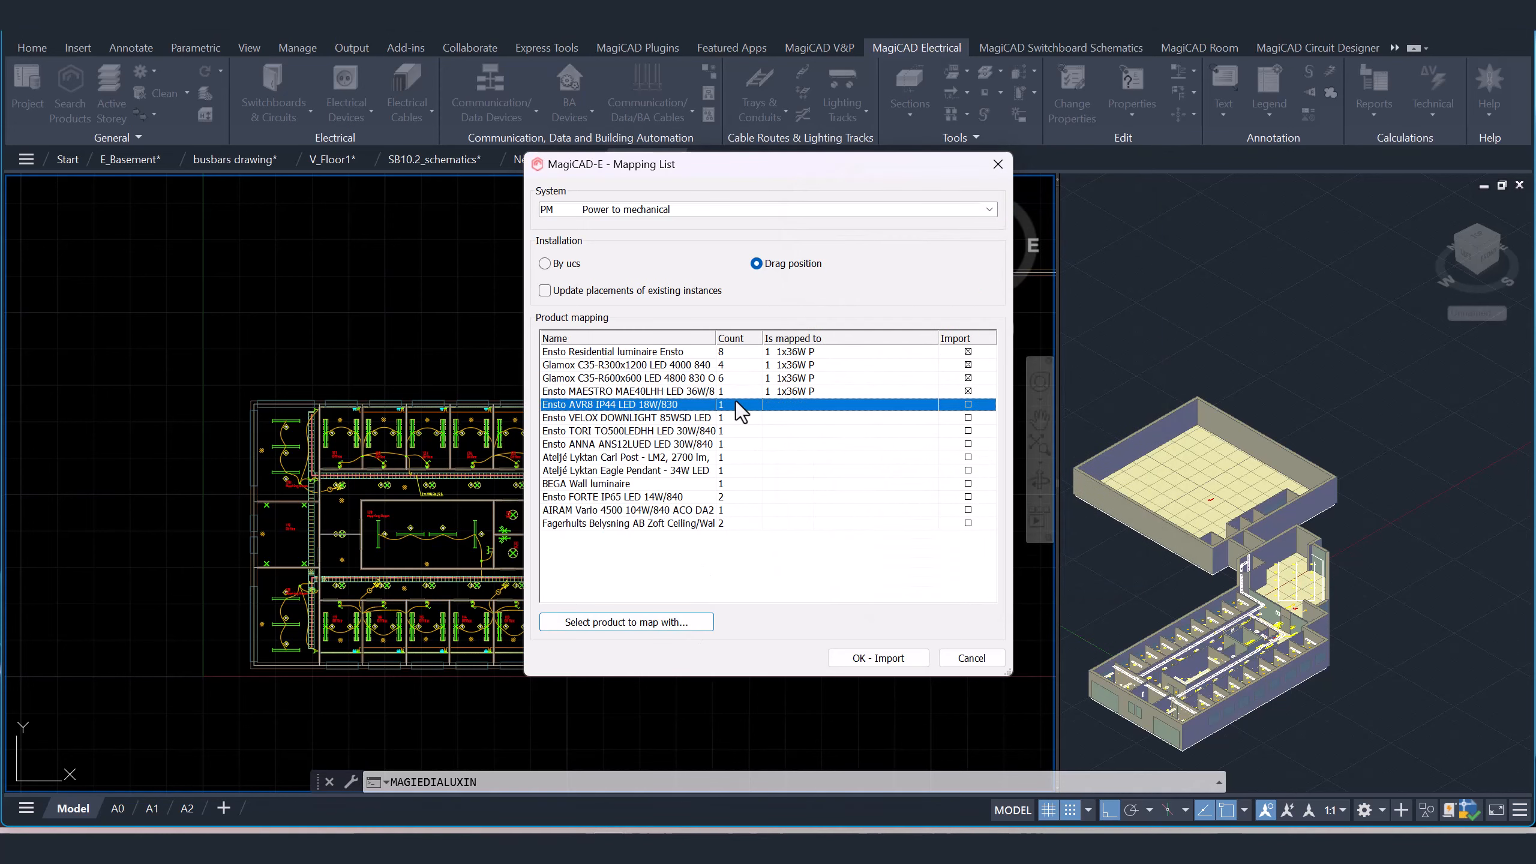
- Map the Ensto AVR8, VELOX, TORI and ANNA luminaires to the 1x36W P device
left_click(684, 618)
left_click(1035, 253)
left_click(1035, 537)
left_click(750, 418)
left_click(683, 618)
left_click(1035, 253)
left_click(1028, 536)
left_click(751, 431)
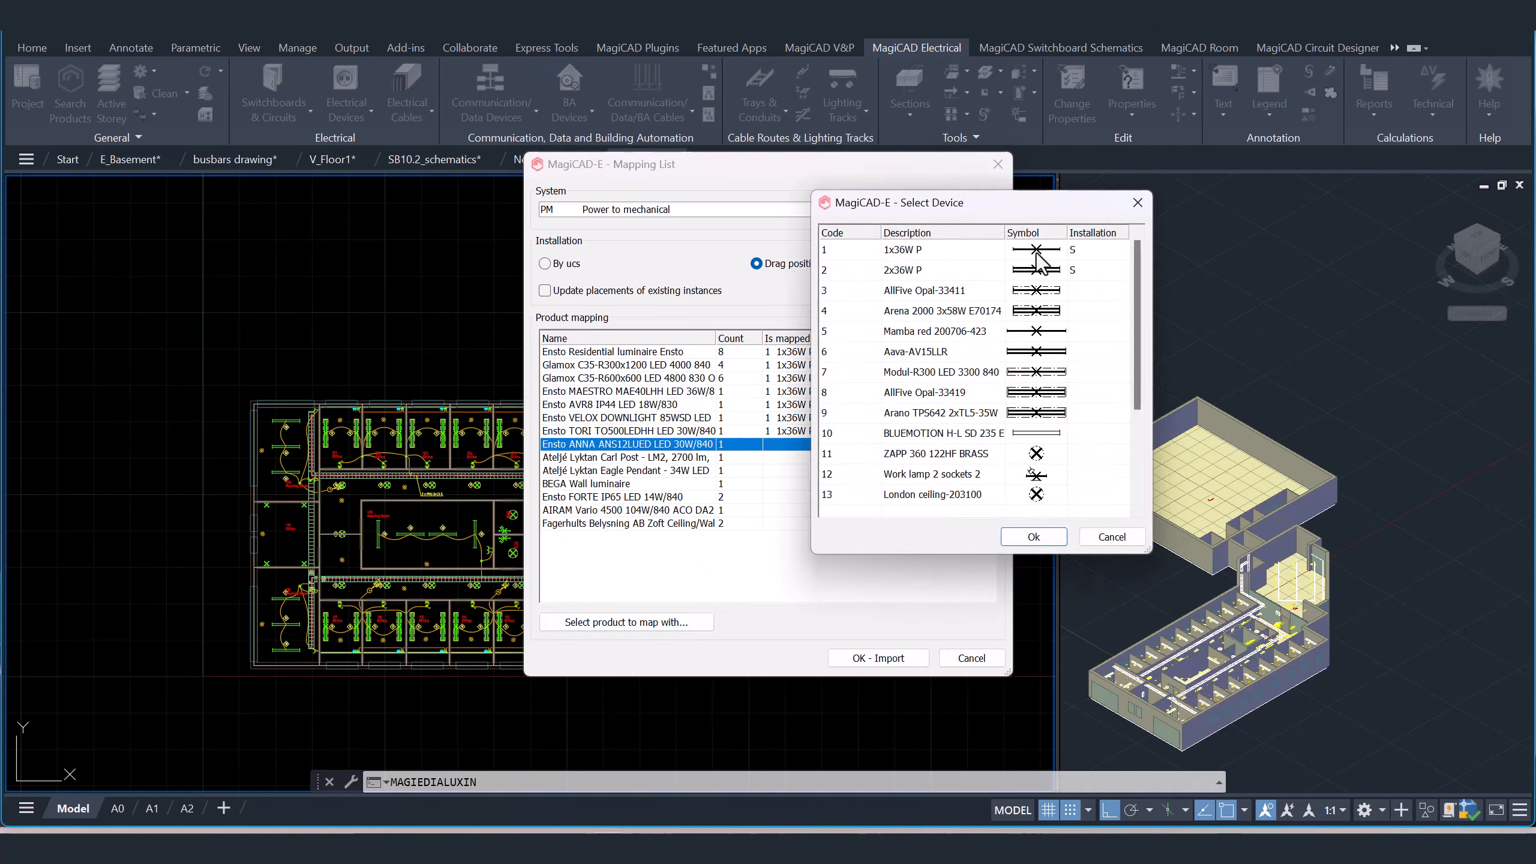
double_click(1036, 253)
- Map the Ateljé Lyktan Carl Post and Eagle Pendant luminaires to the 1x36W P device
left_click(750, 457)
left_click(687, 623)
double_click(996, 249)
left_click(750, 470)
left_click(687, 624)
double_click(1004, 250)
- Map the BEGA Wall luminaire and the Ensto FORTE IP65 luminaire to the 1x36W P device
left_click(780, 484)
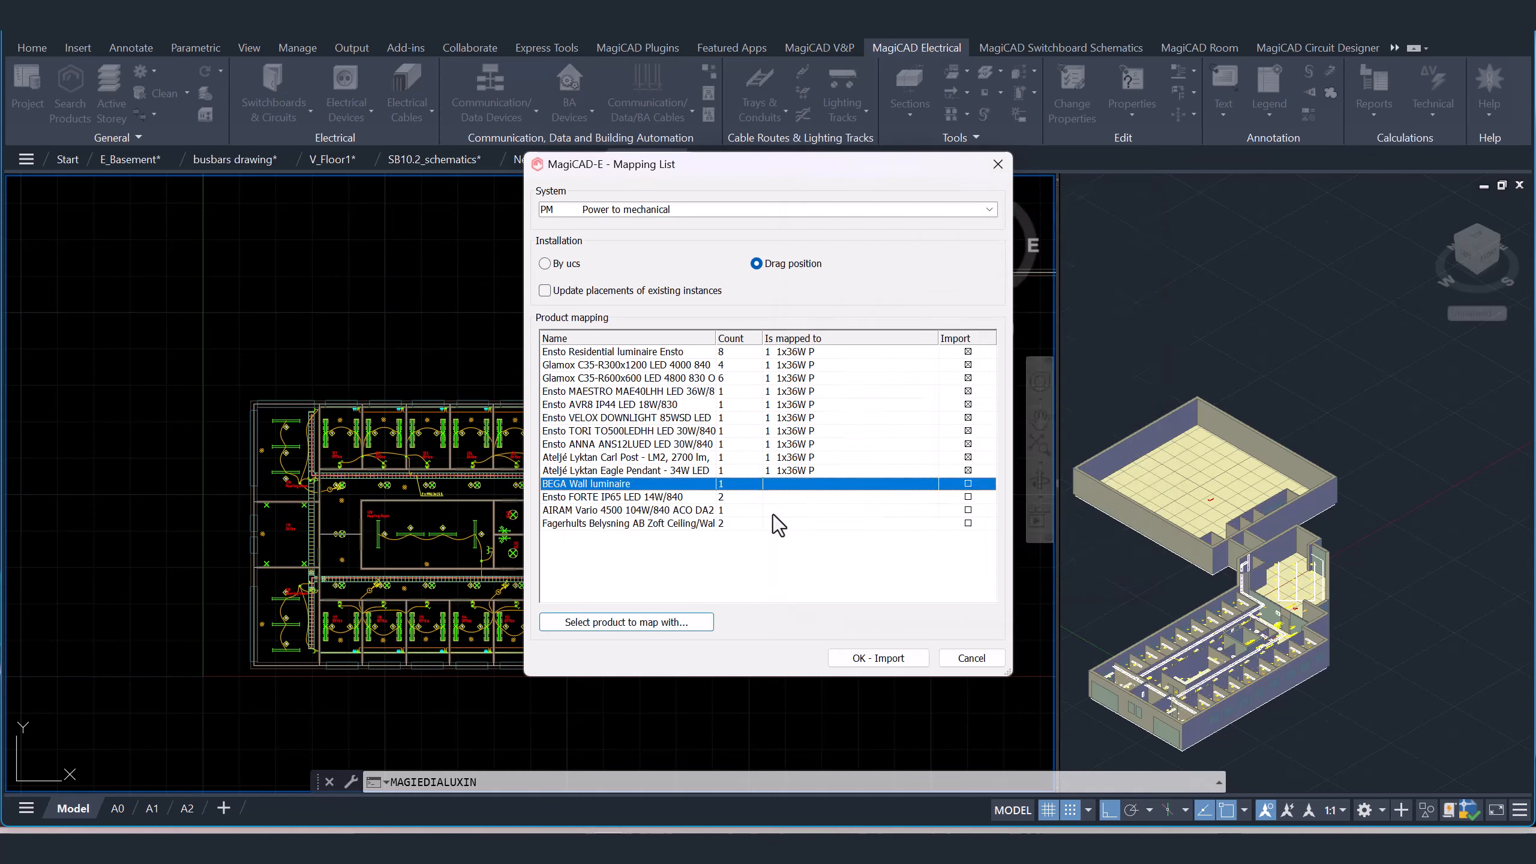
left_click(688, 623)
double_click(1003, 249)
left_click(780, 497)
left_click(690, 624)
double_click(1004, 249)
- Map the AIRAM Vario 4500 and Fagerhults Belysning Zoft Ceiling/Wall luminaires to the 1x36W P device
left_click(799, 510)
left_click(688, 624)
left_click(768, 524)
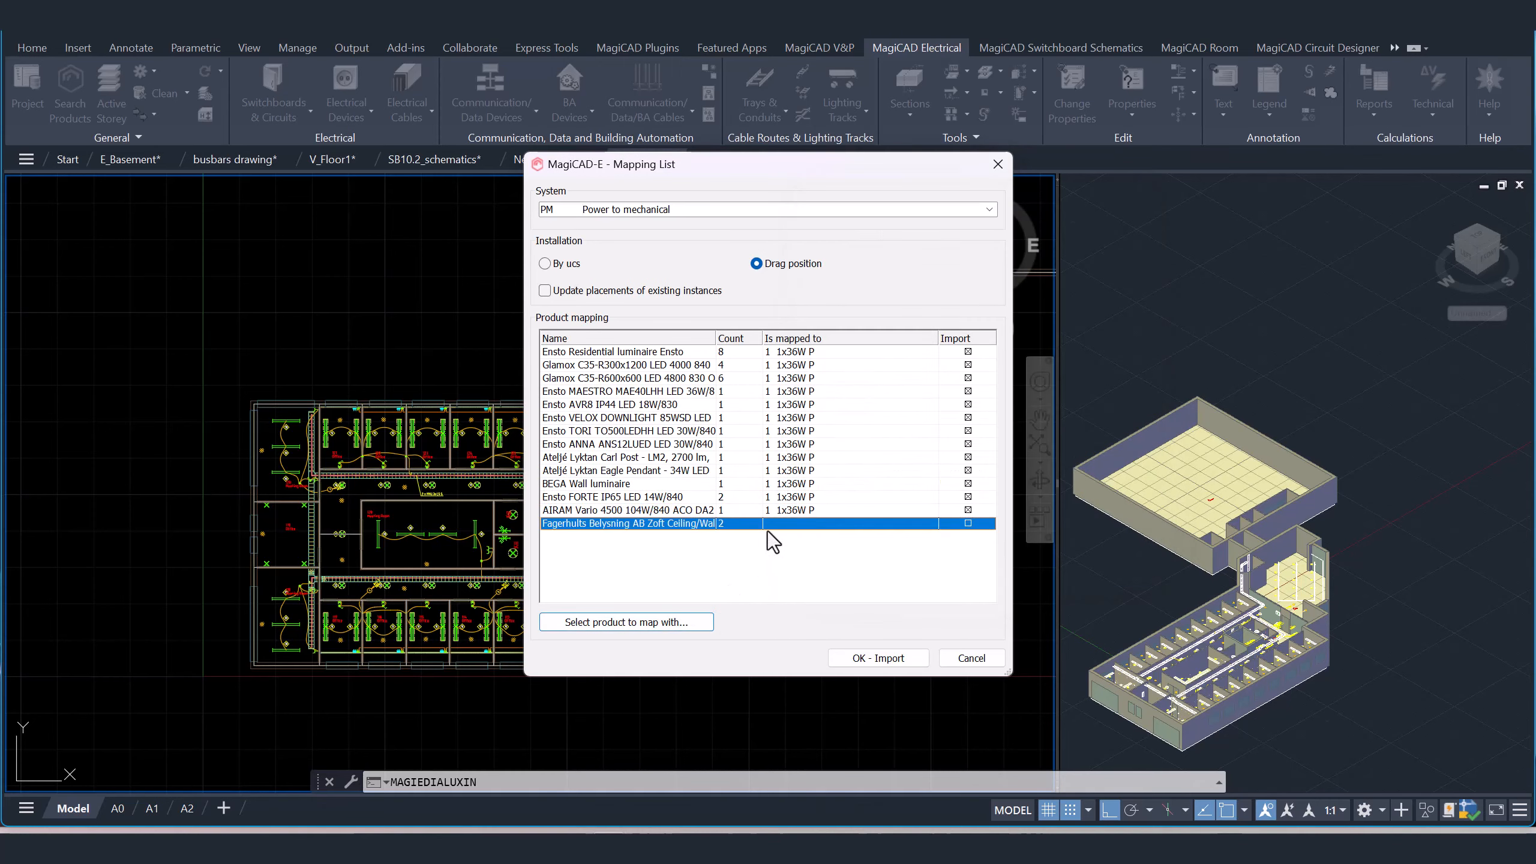
left_click(625, 622)
double_click(1004, 250)
- Import the mapped luminaires and place them in the empty area north of the floor plan's office wing
left_click(879, 658)
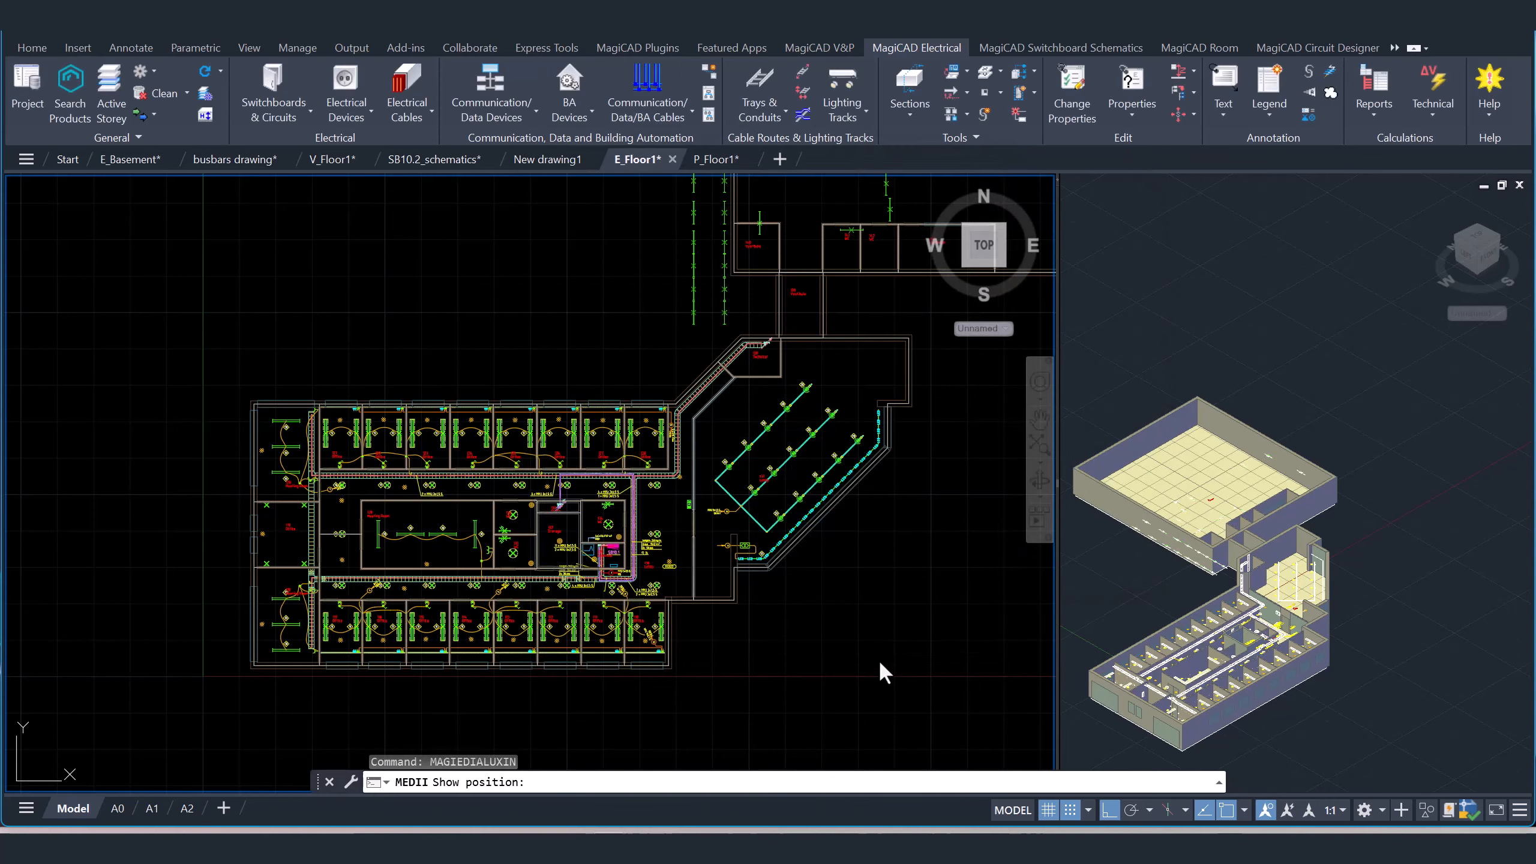
scroll(892, 588, "down", 6)
middle_click_drag(903, 555, 768, 582)
scroll(676, 616, "up", 3)
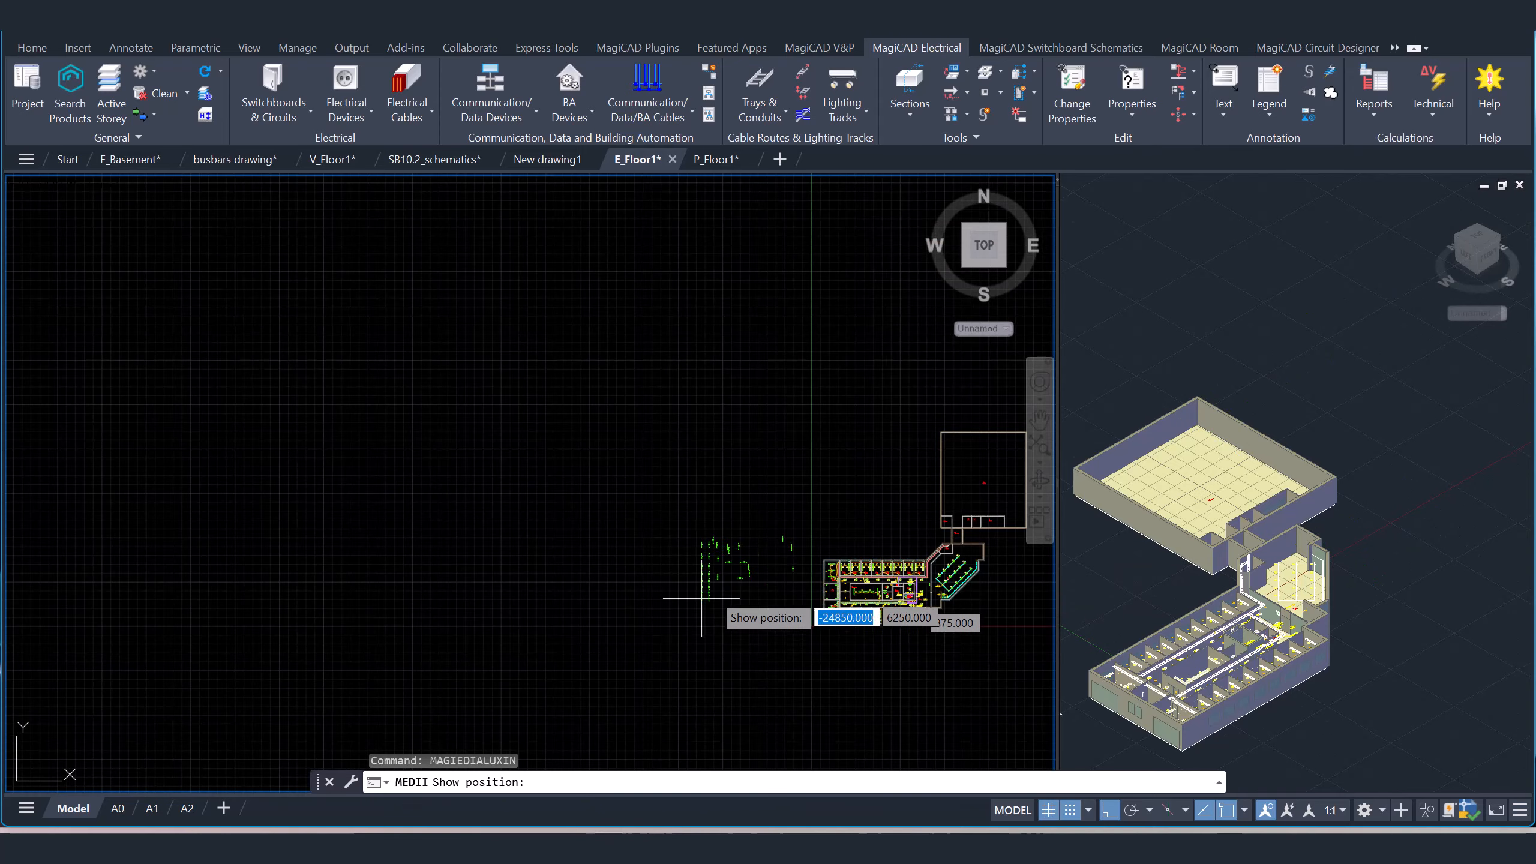
scroll(597, 590, "up", 8)
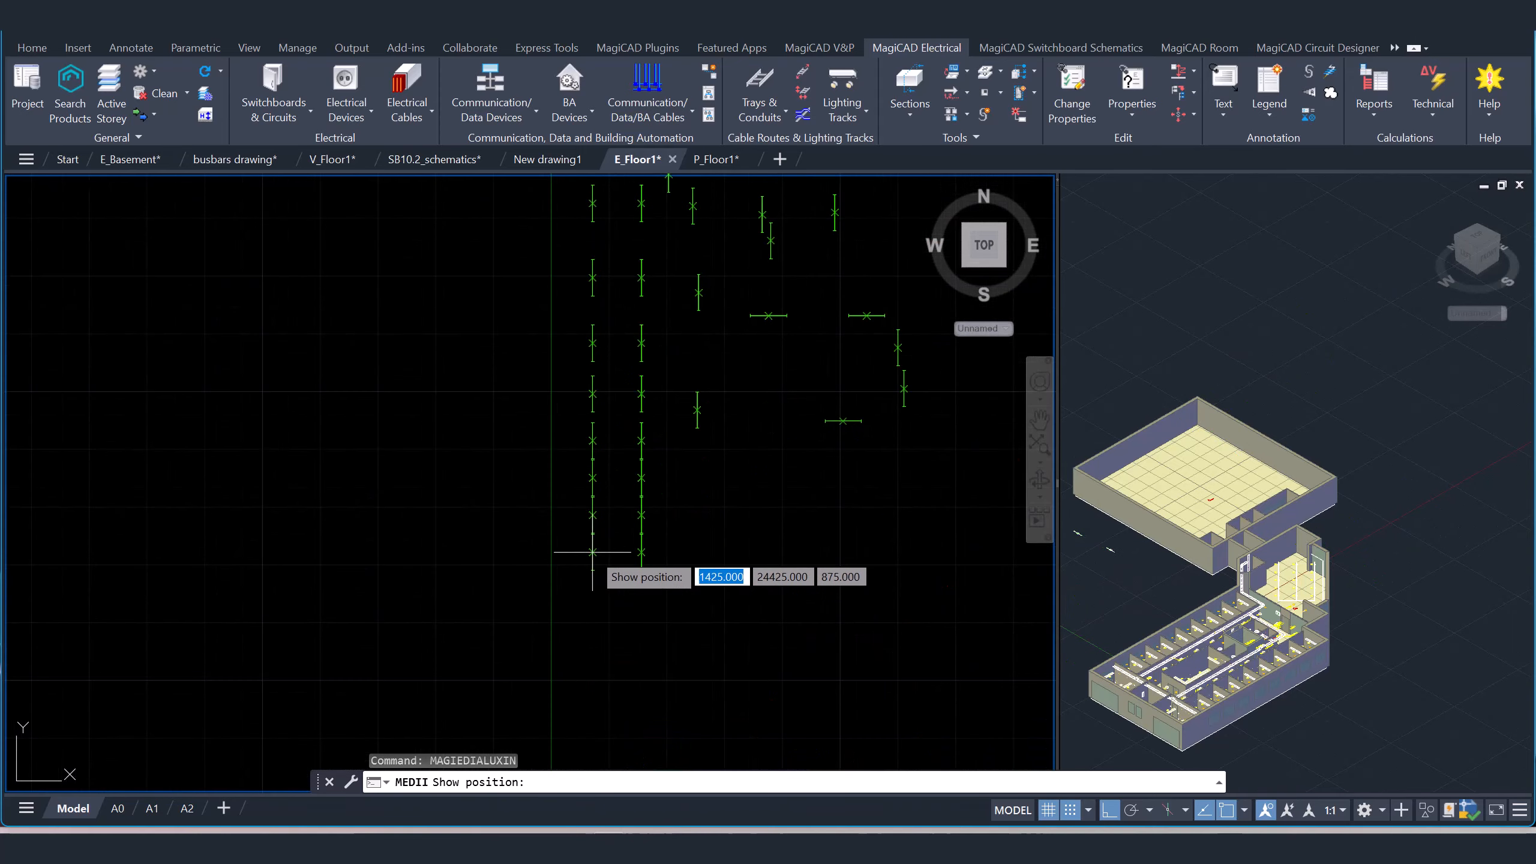
scroll(597, 545, "down", 8)
middle_click_drag(599, 541, 555, 556)
scroll(554, 556, "up", 8)
scroll(532, 532, "down", 4)
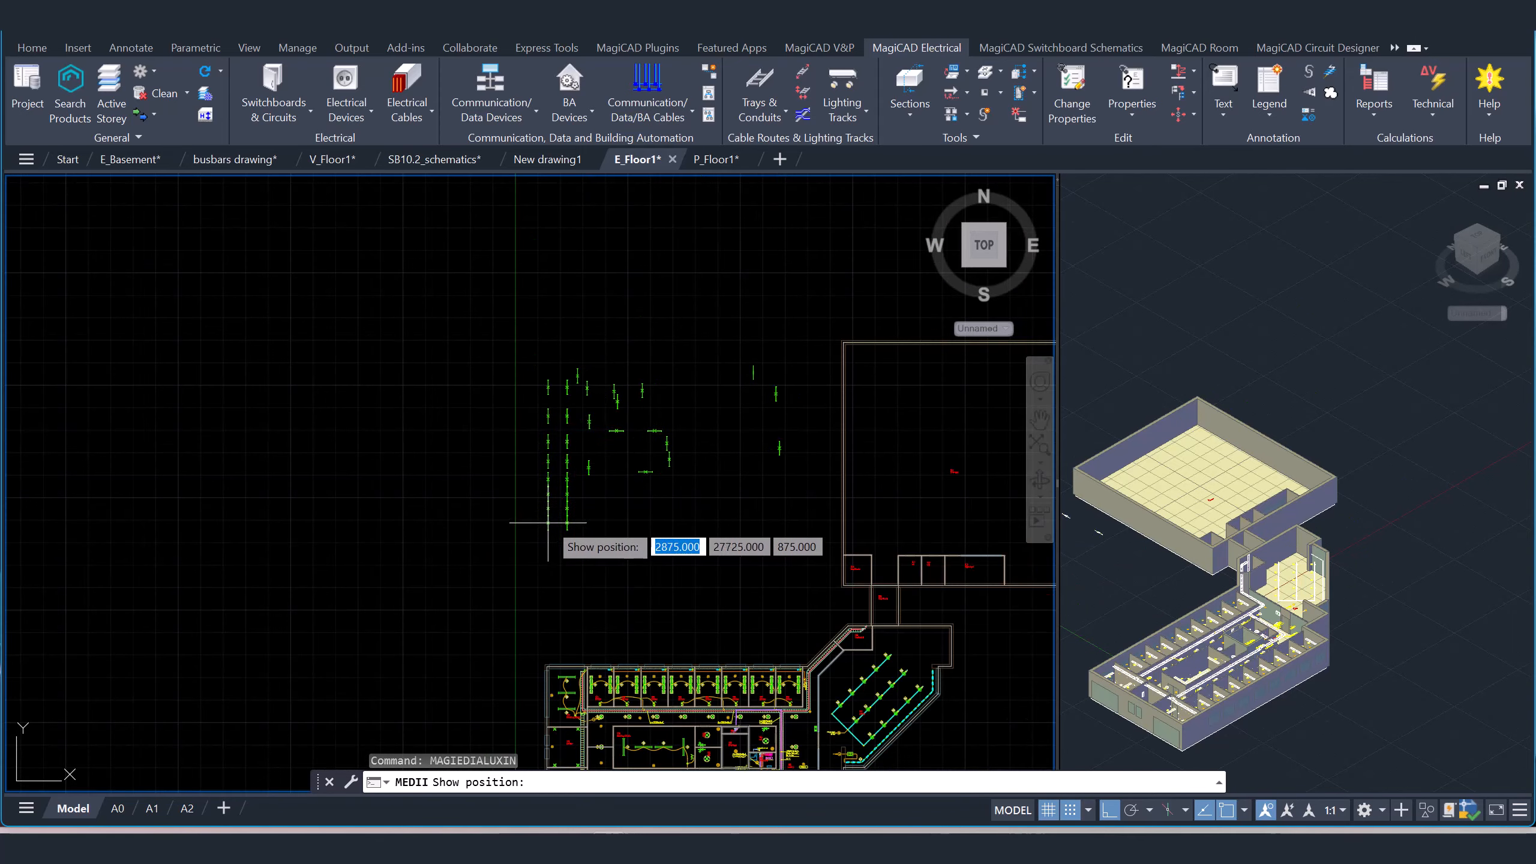
left_click(548, 522)
scroll(668, 495, "up", 5)
scroll(488, 522, "down", 10)
middle_click_drag(488, 522, 480, 564)
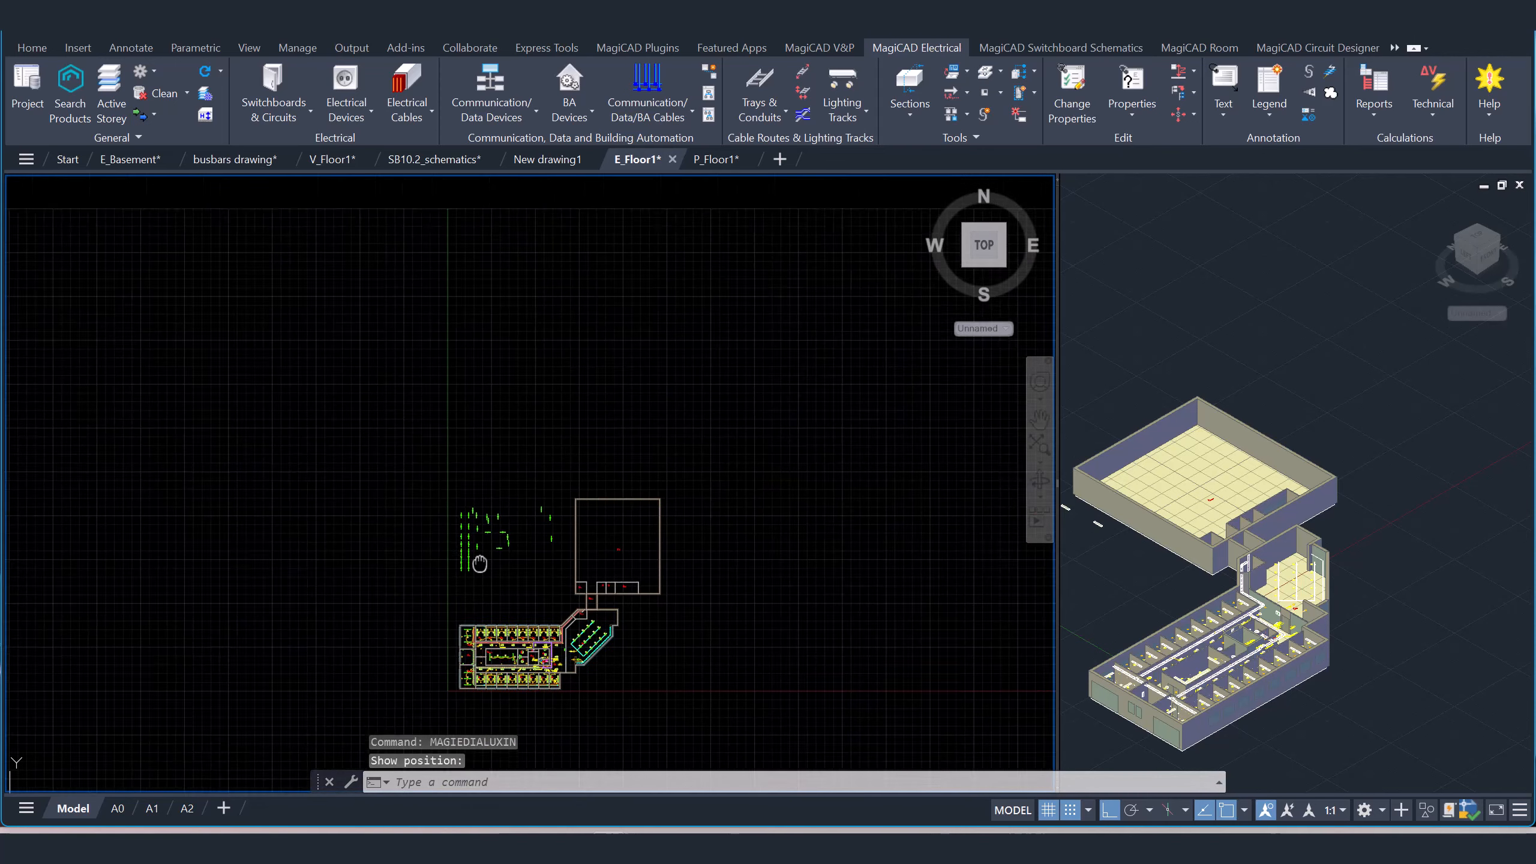
scroll(481, 562, "up", 8)
scroll(490, 556, "down", 4)
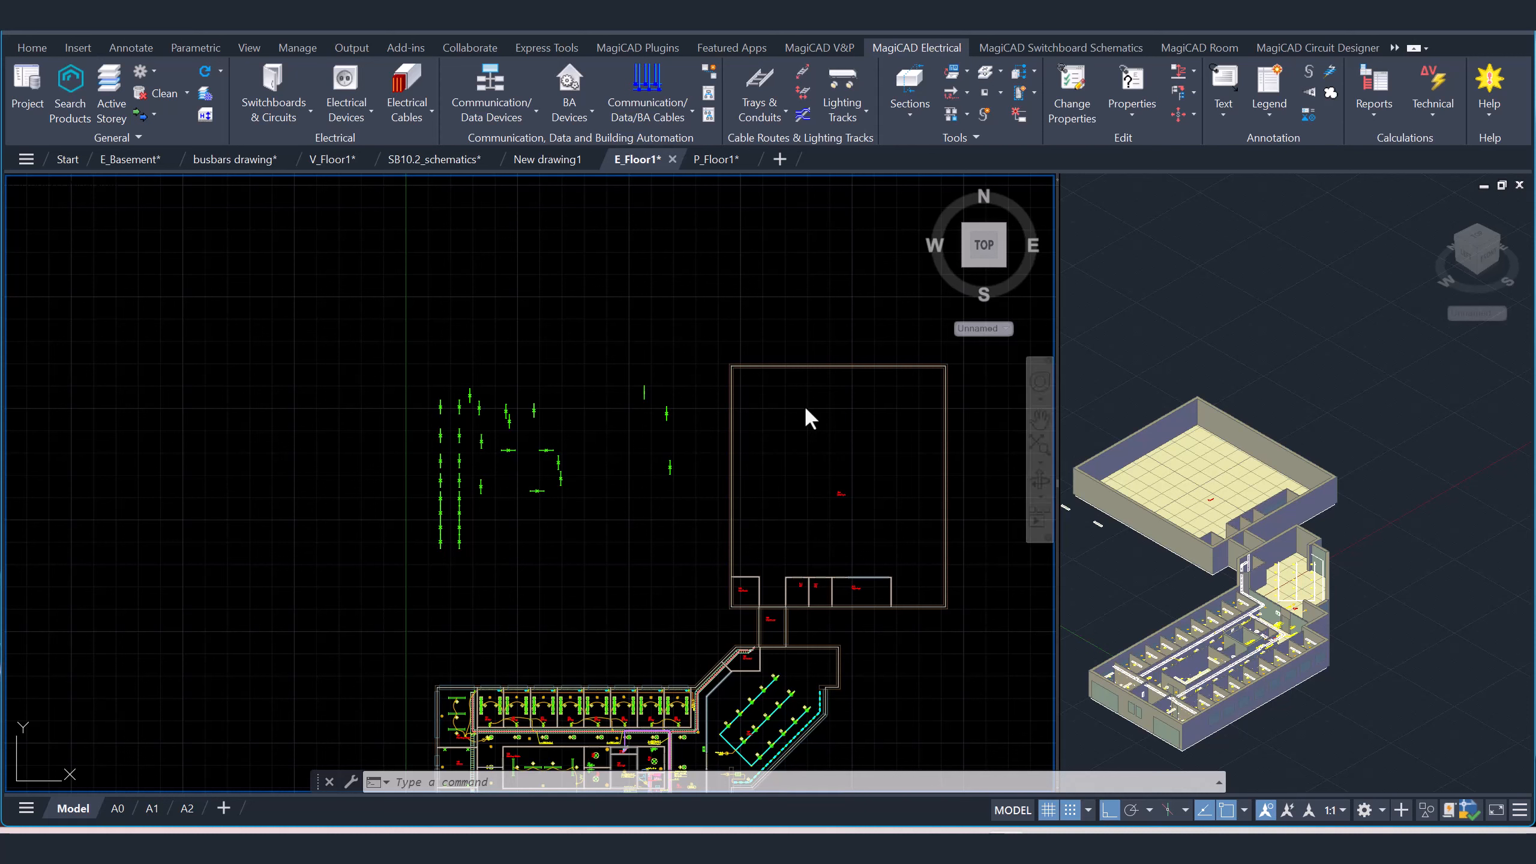
- Load the test IFC file again for Floor 1 and enable updating placements of existing instances in the mapping list
left_click(154, 115)
left_click(200, 145)
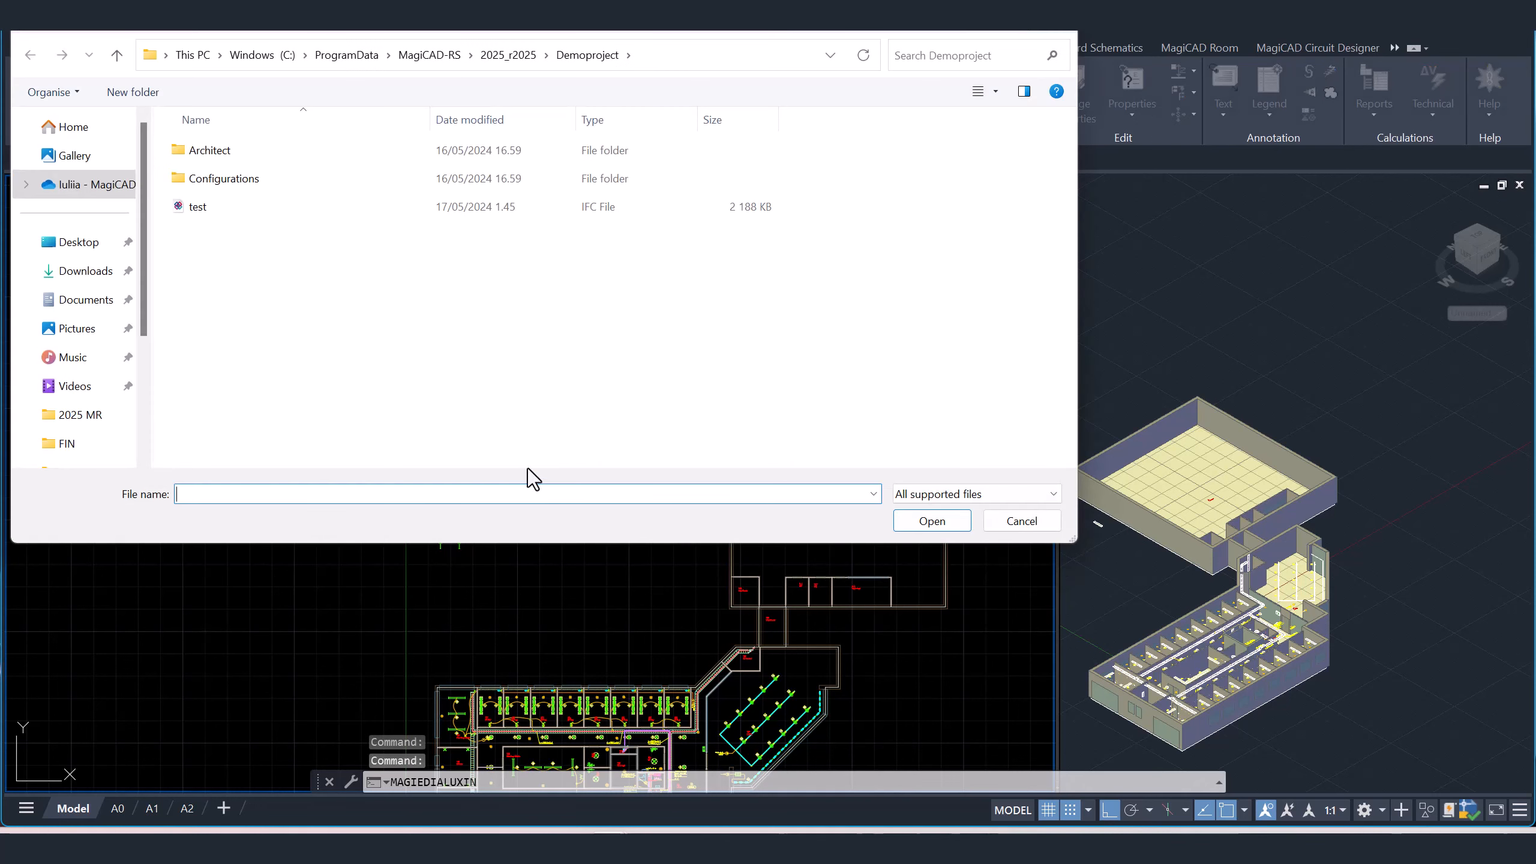
left_click(388, 218)
left_click(928, 524)
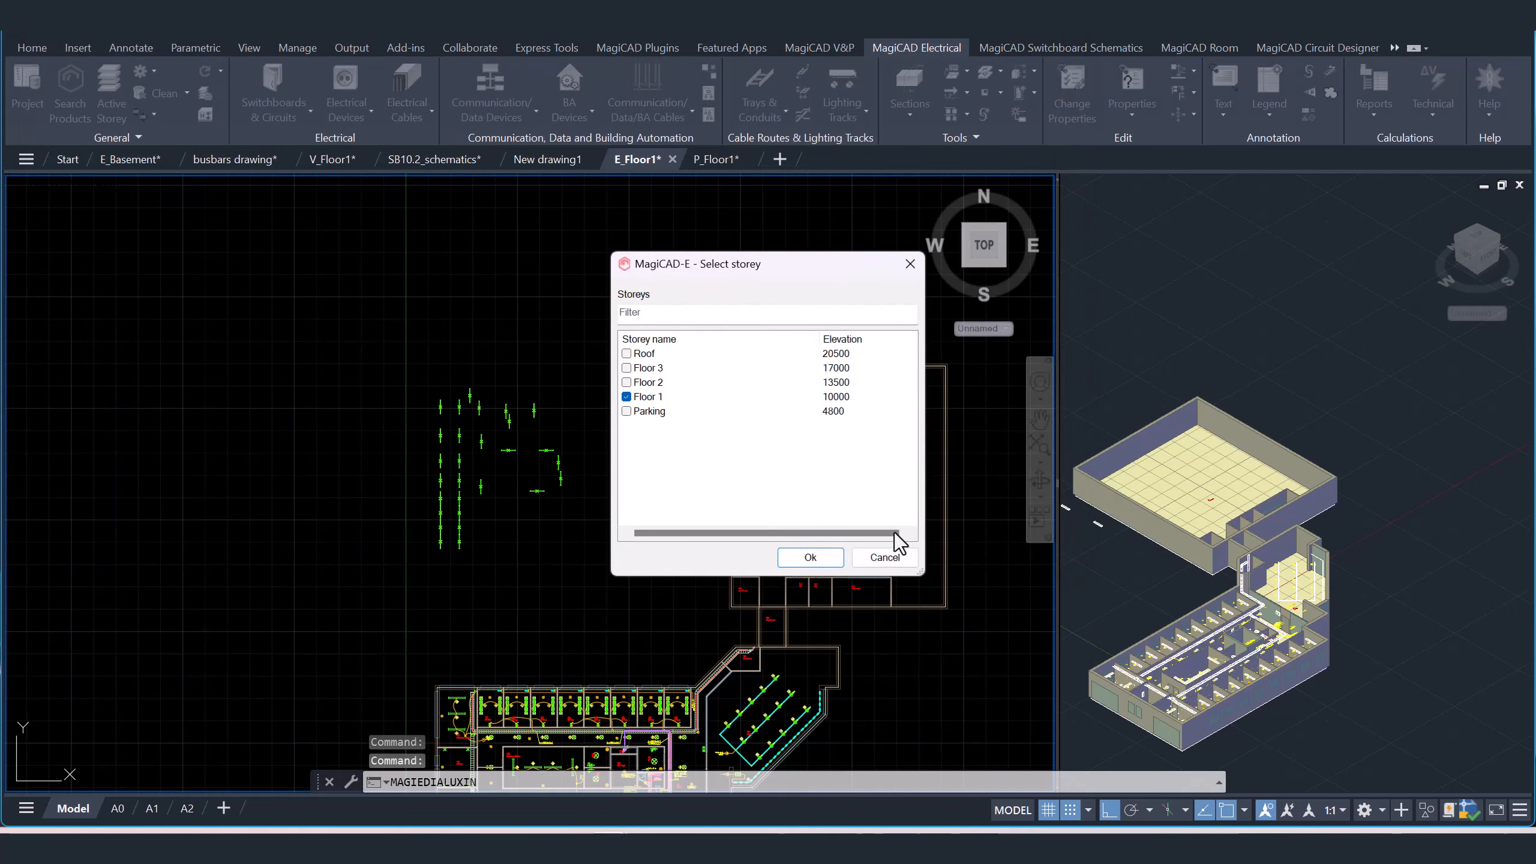
left_click(830, 553)
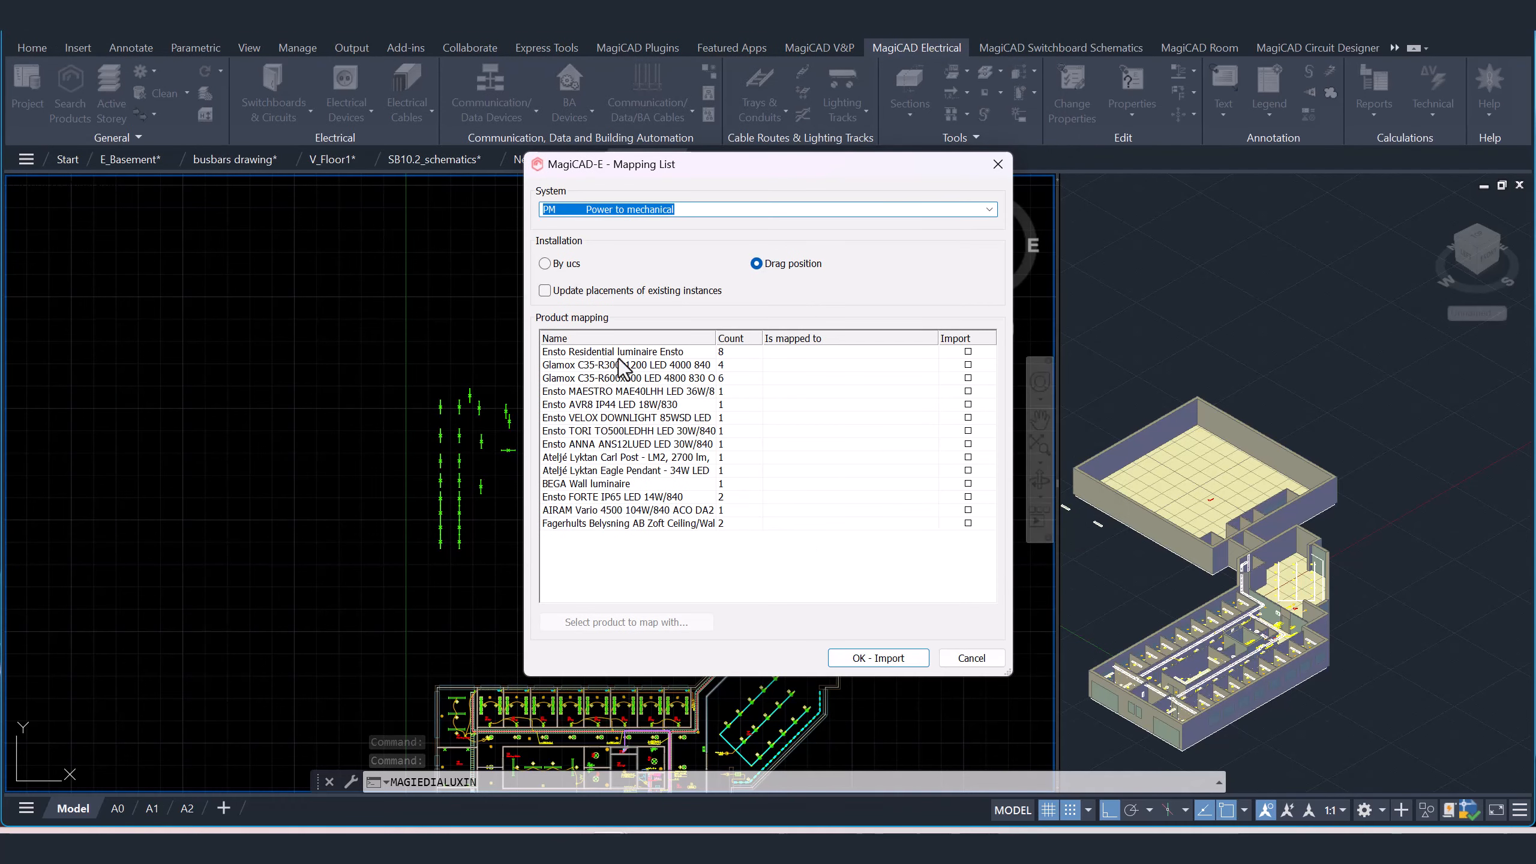
left_click(547, 293)
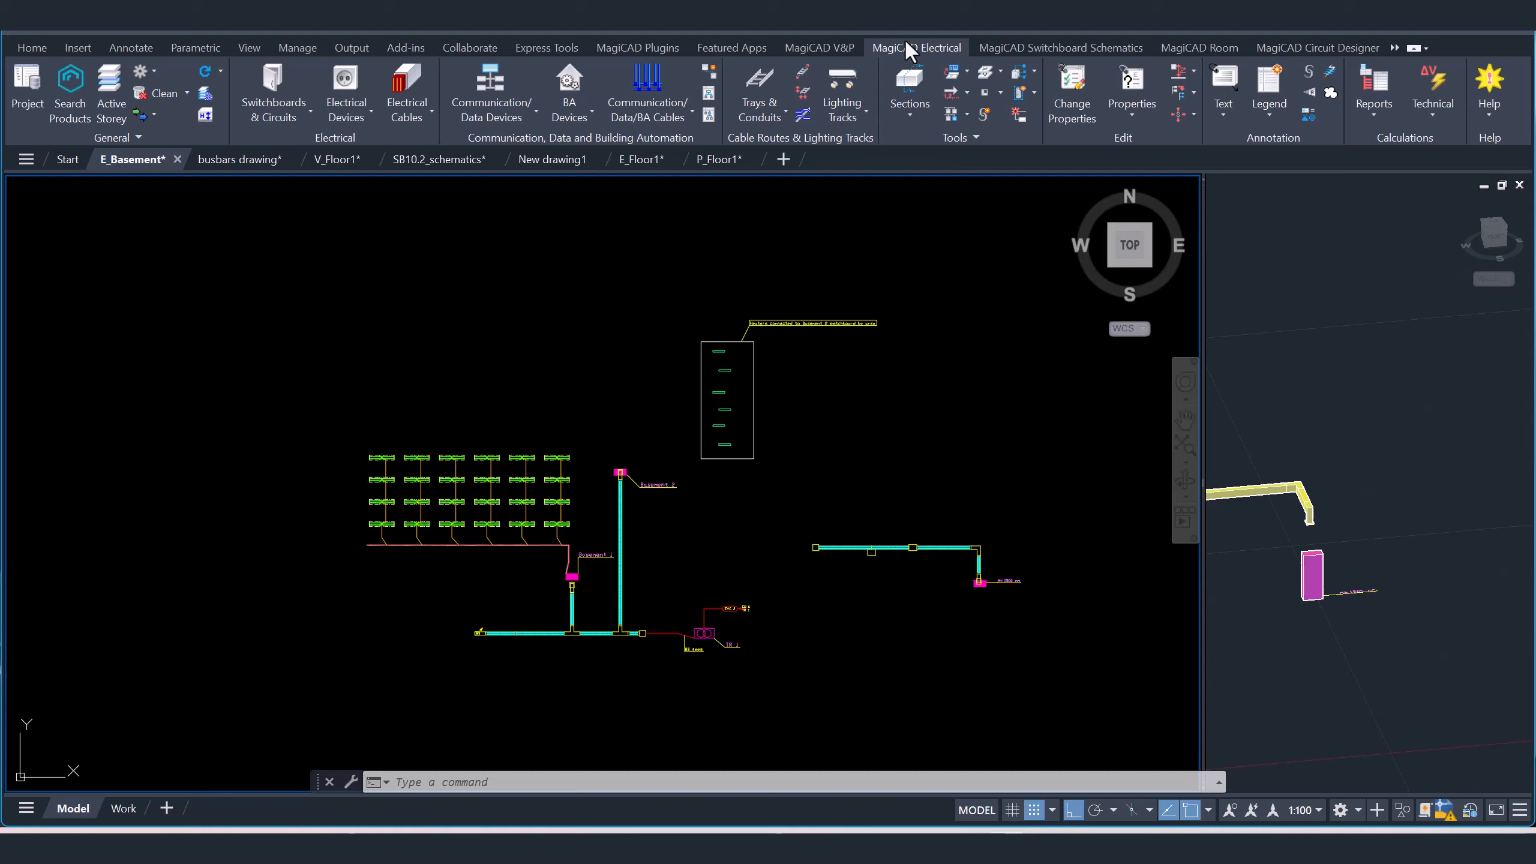
- Calculate the voltage drops of the power distribution network in the current drawing for switchboard TR 1
left_click(1433, 115)
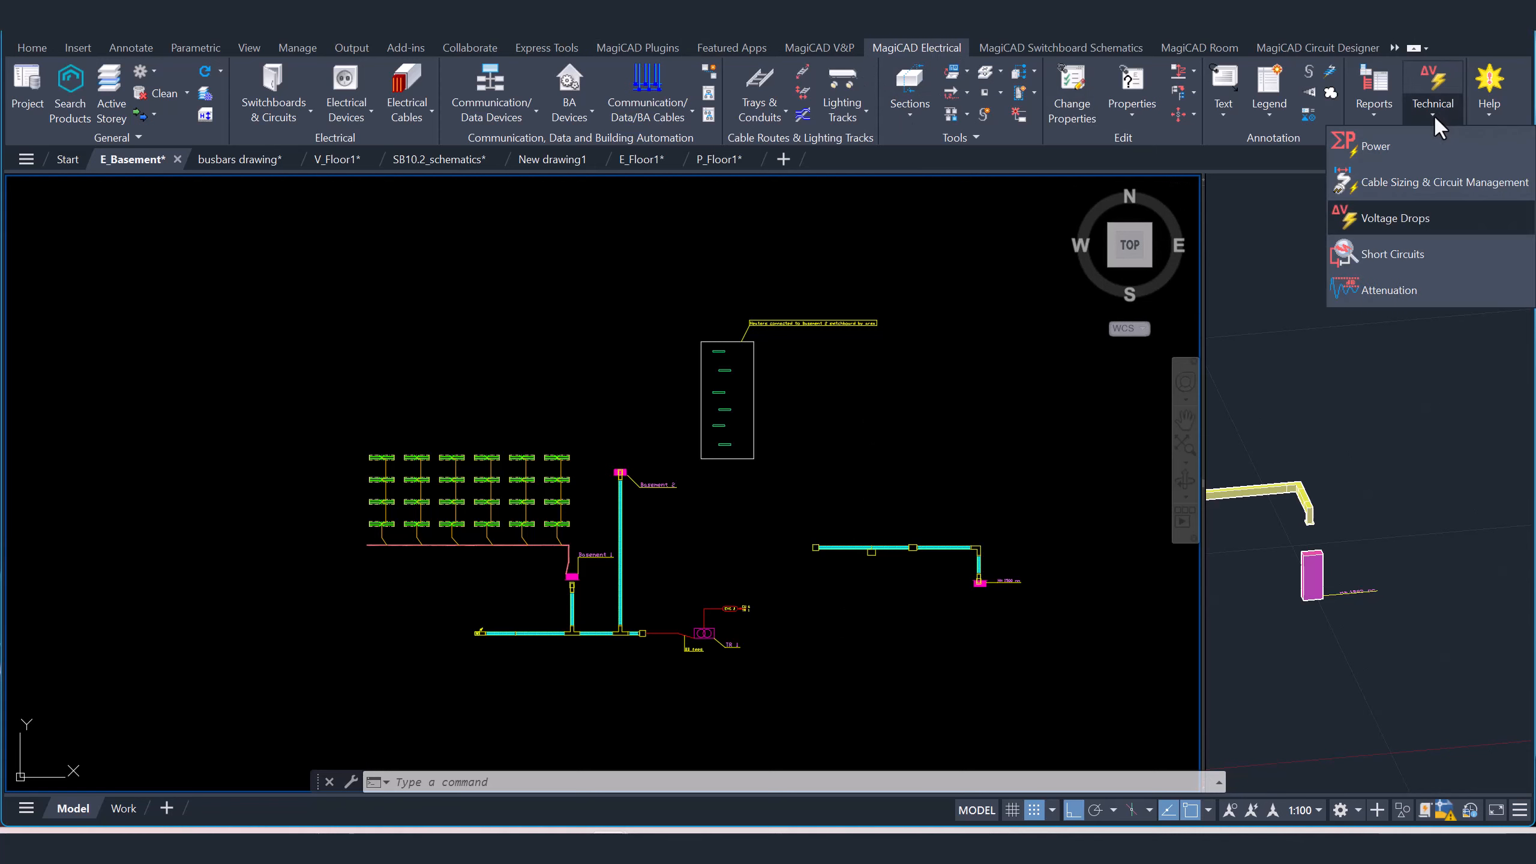
left_click(1405, 217)
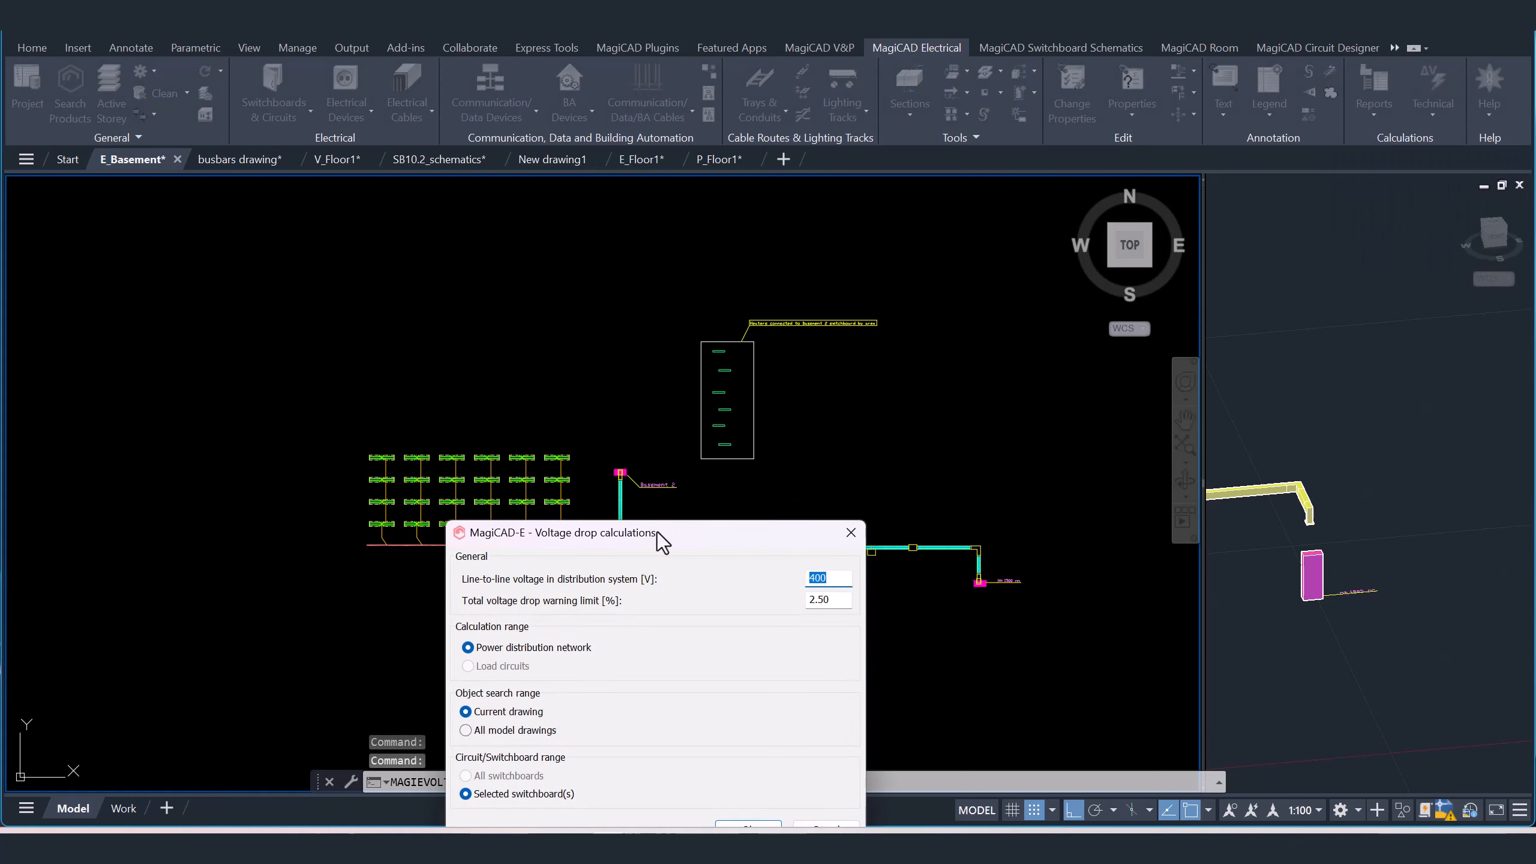
mouse_move(658, 532)
left_mouse_down()
mouse_move(944, 317)
mouse_move(958, 288)
left_mouse_up()
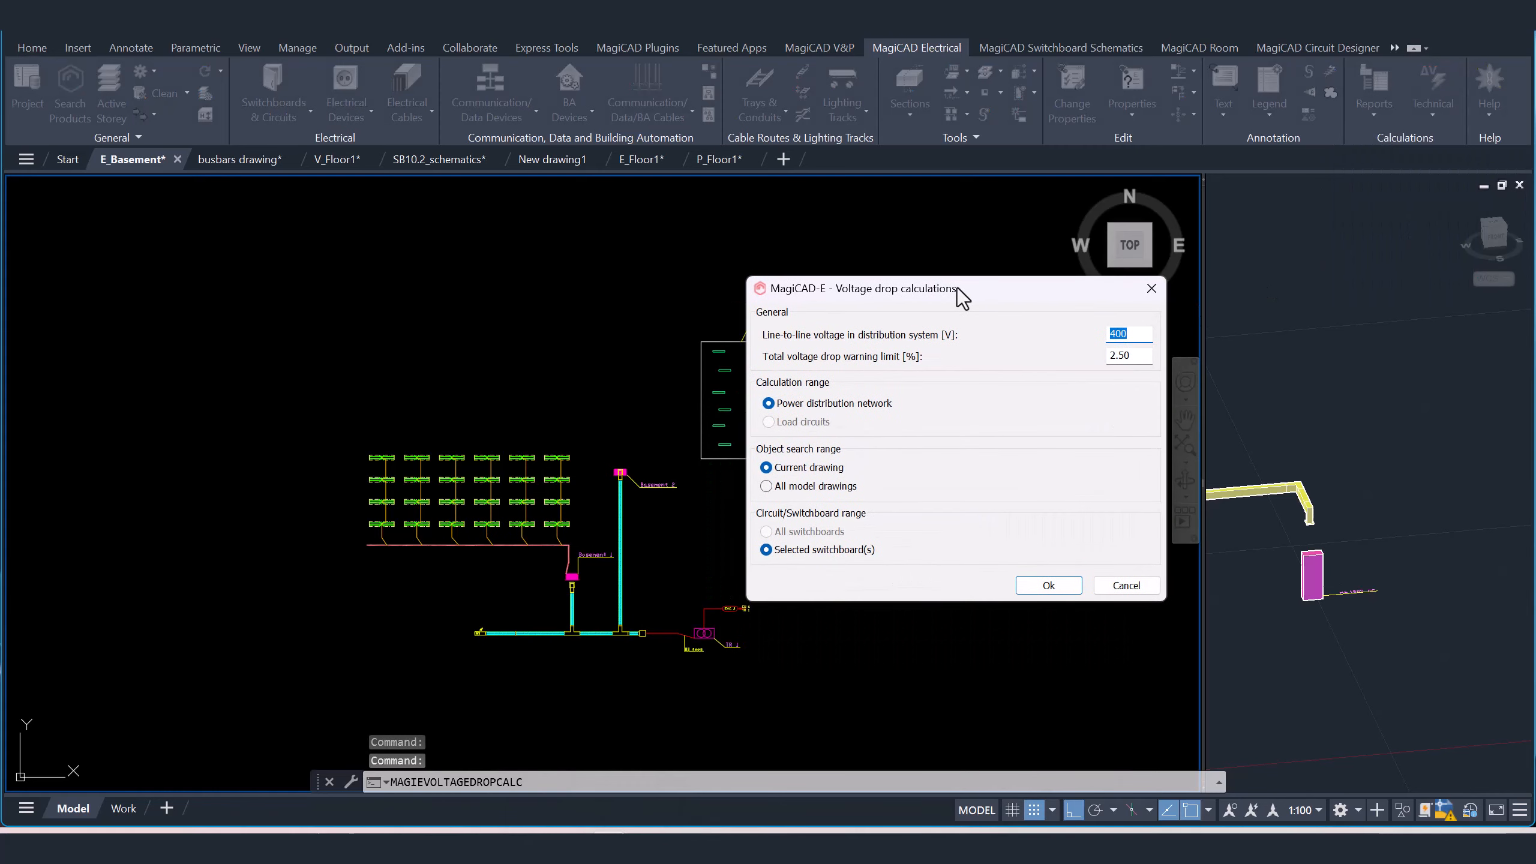
left_click(1044, 585)
scroll(741, 658, "up", 10)
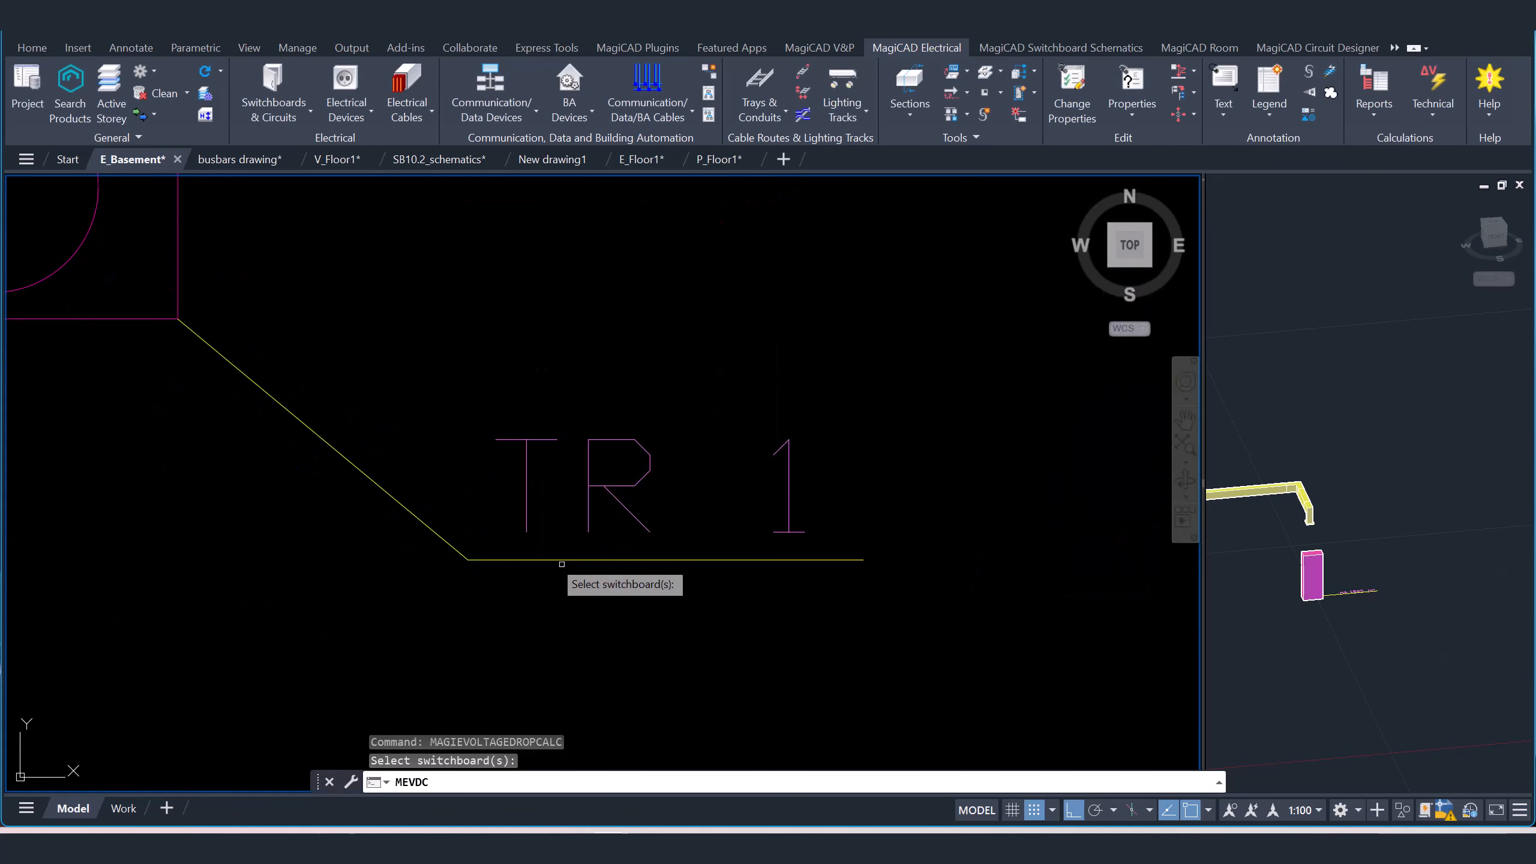
scroll(672, 543, "down", 8)
left_click(725, 469)
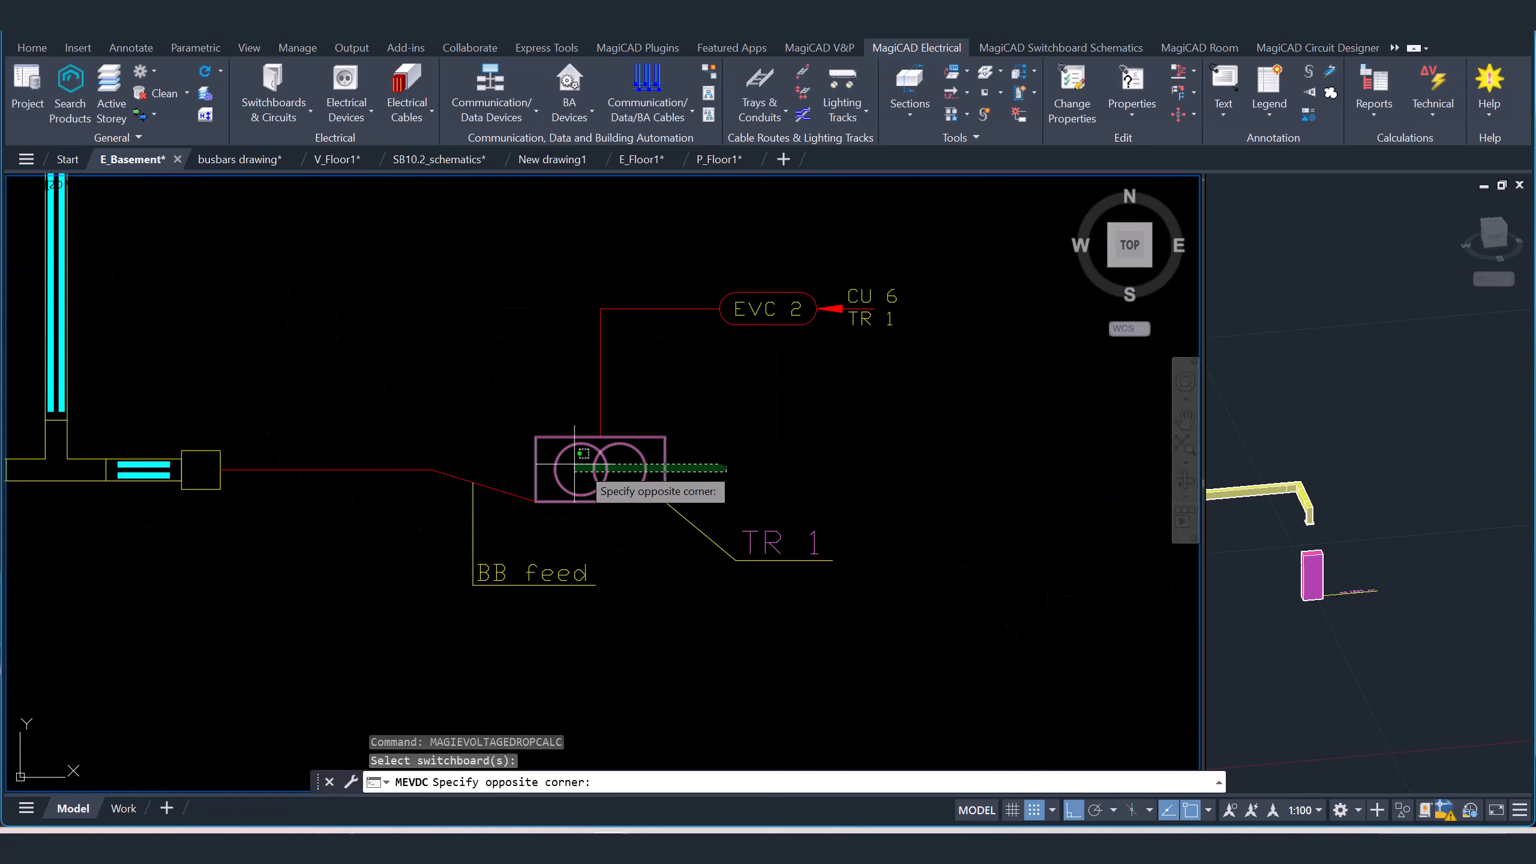
left_click(574, 466)
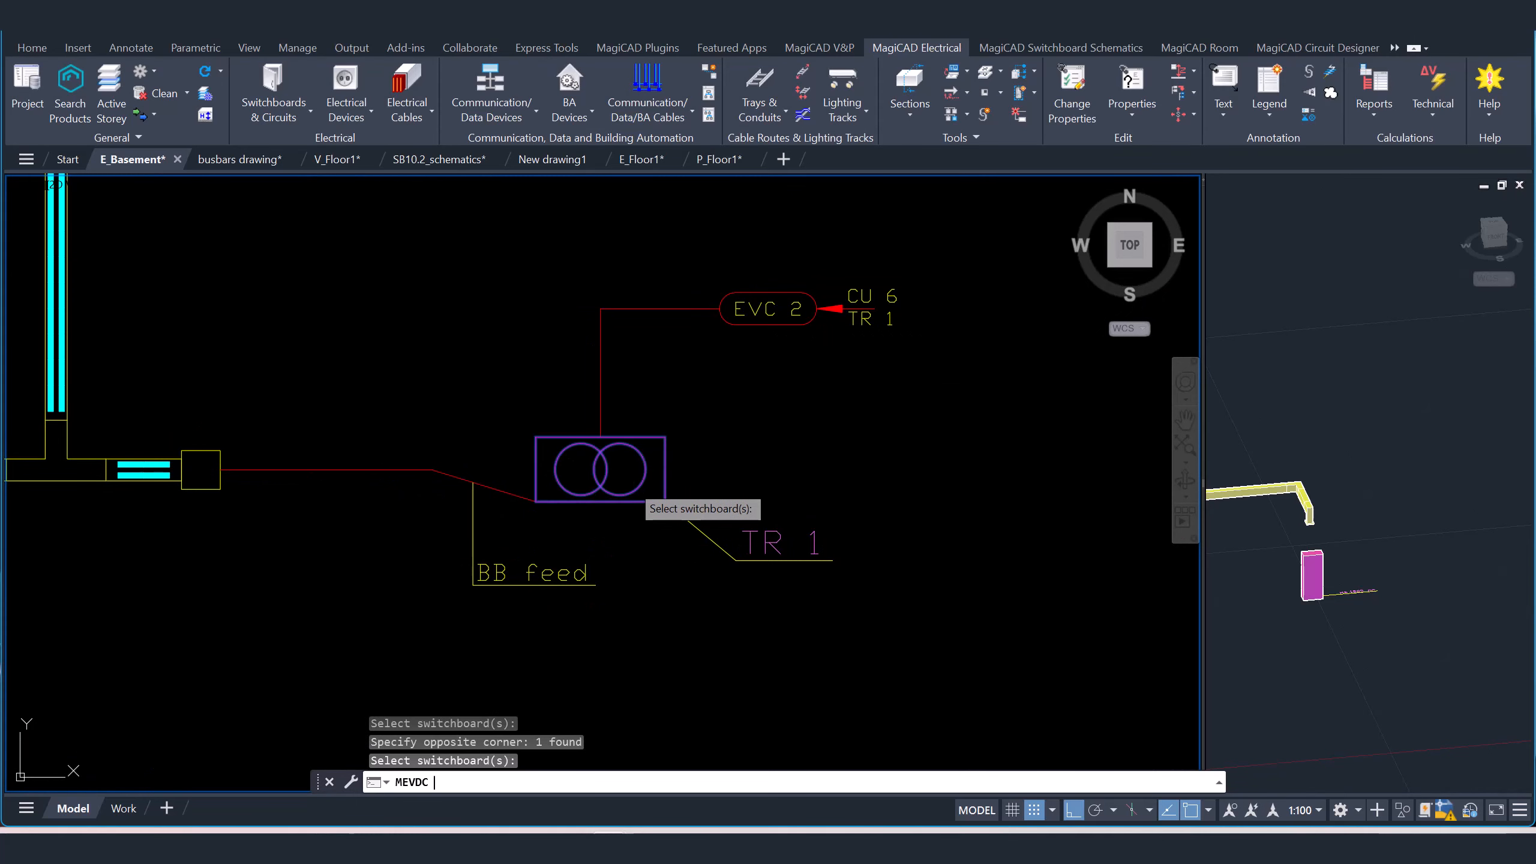
key("Return")
- Review the busbar and switchboard rows of the voltage drop report and update the results to the drawing
left_click_drag(760, 174, 833, 260)
key("ctrl")
key("ctrl")
key("ctrl")
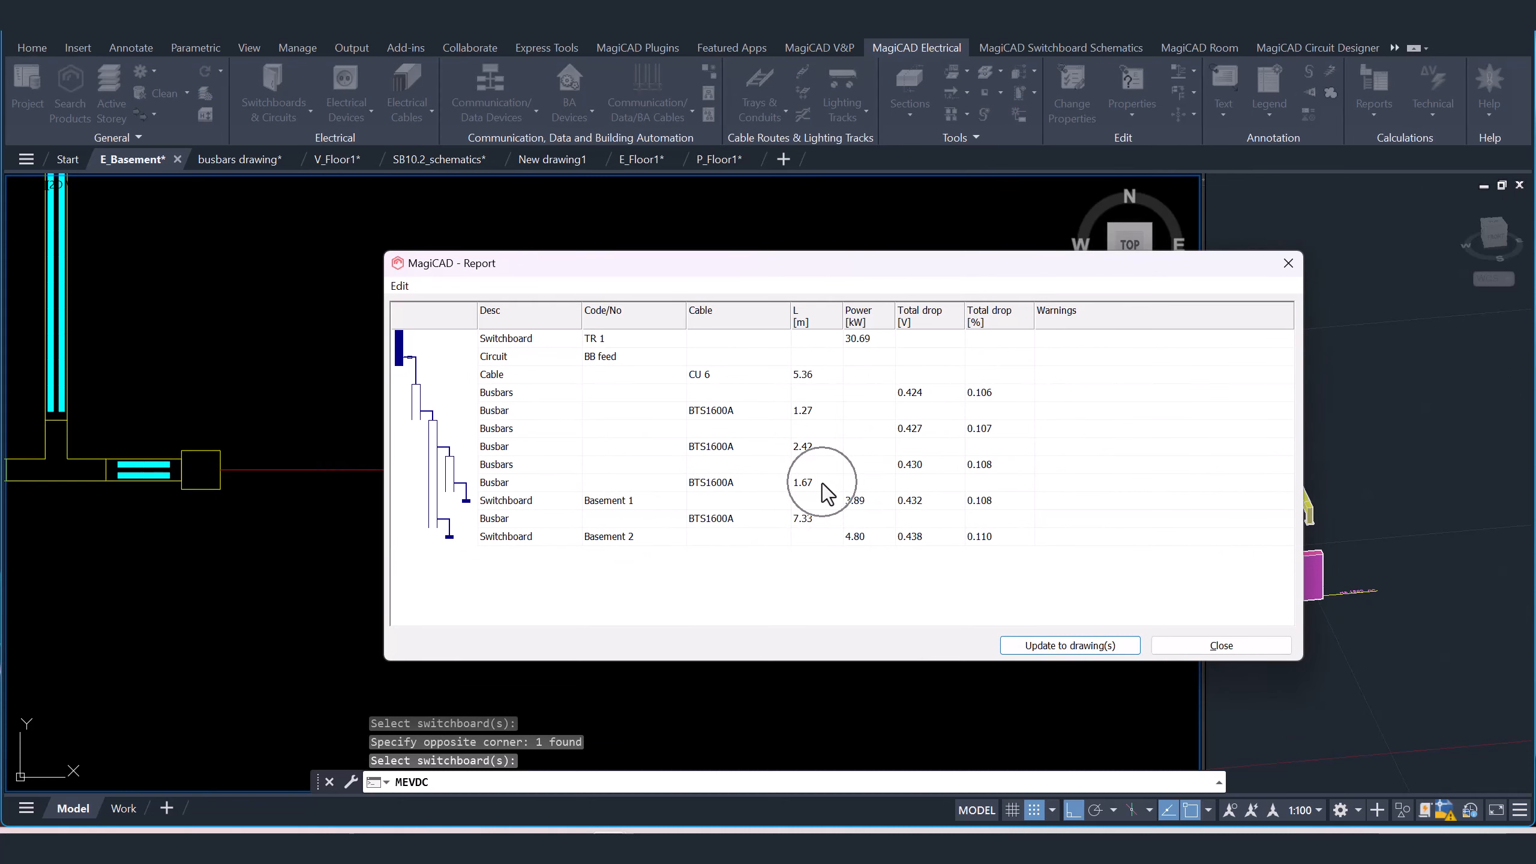
left_click(1040, 647)
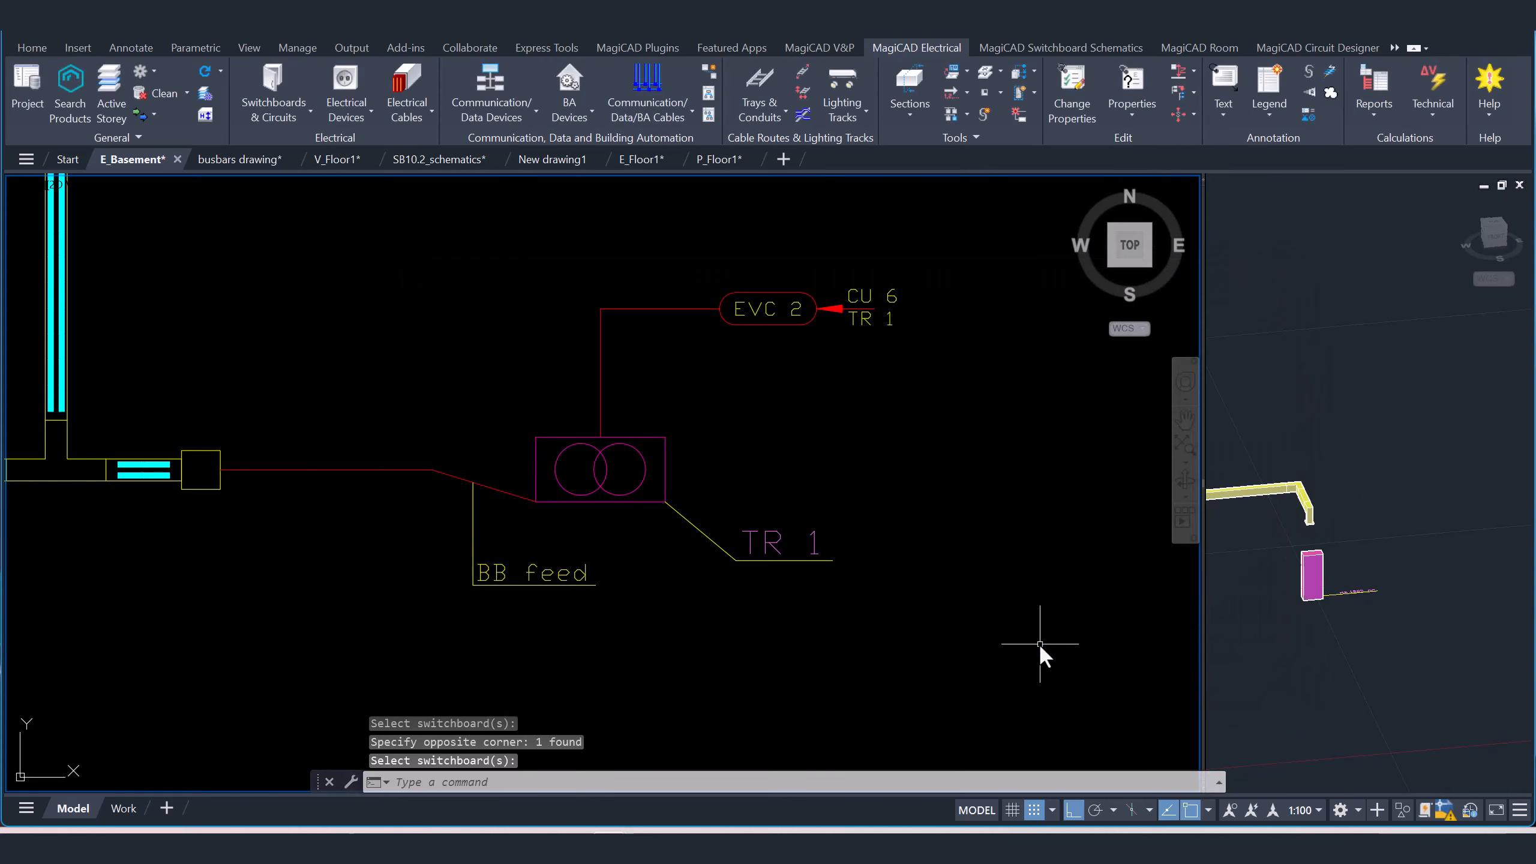
- Run a 1~ short circuit calculation at 230 V for switchboard TR 1, covering the power distribution network and load circuits
left_click(1442, 116)
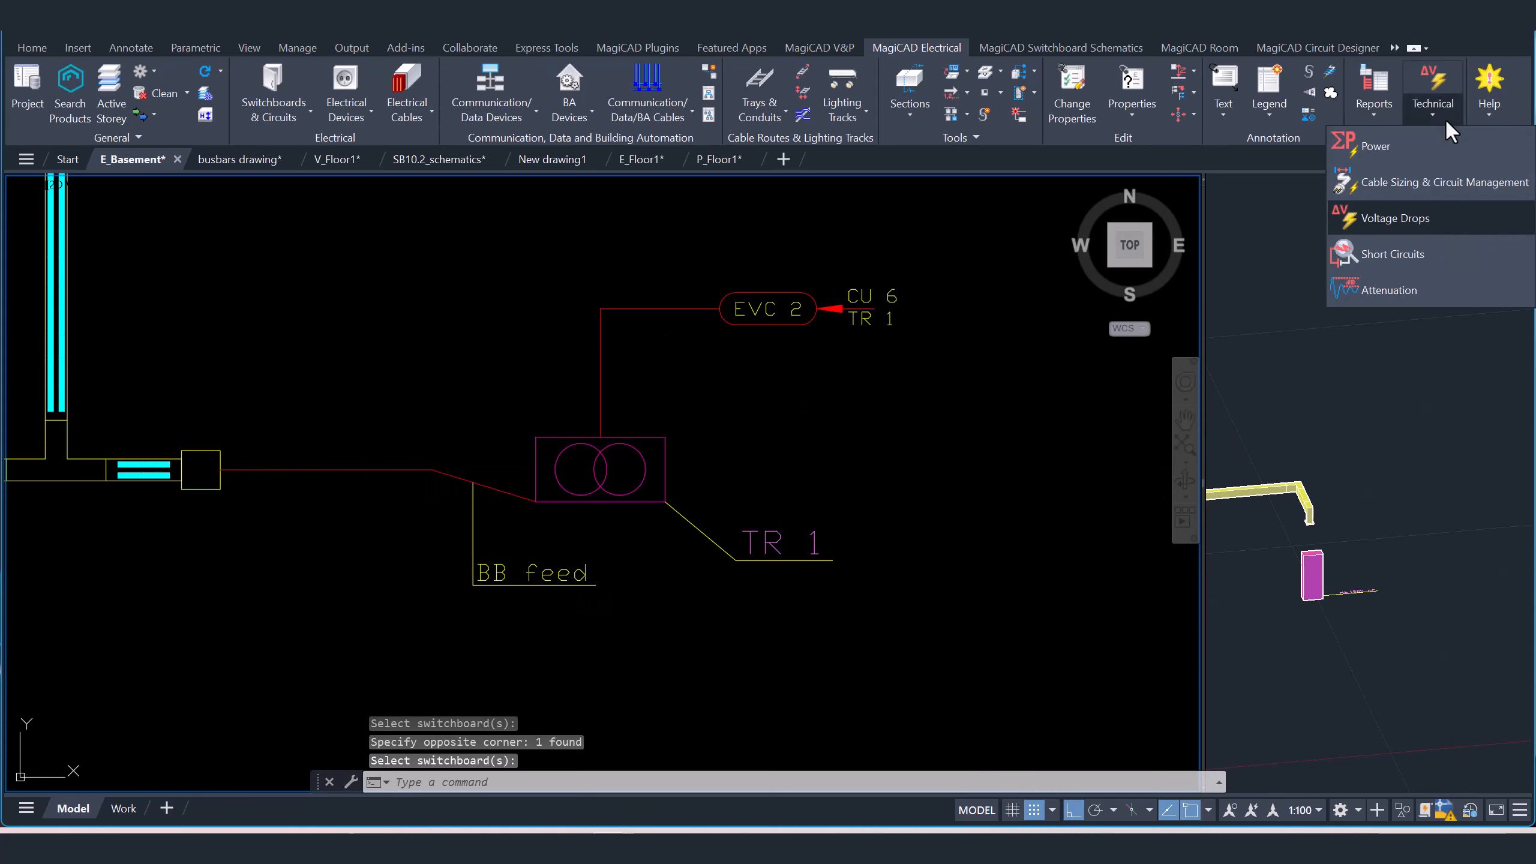
left_click(1389, 262)
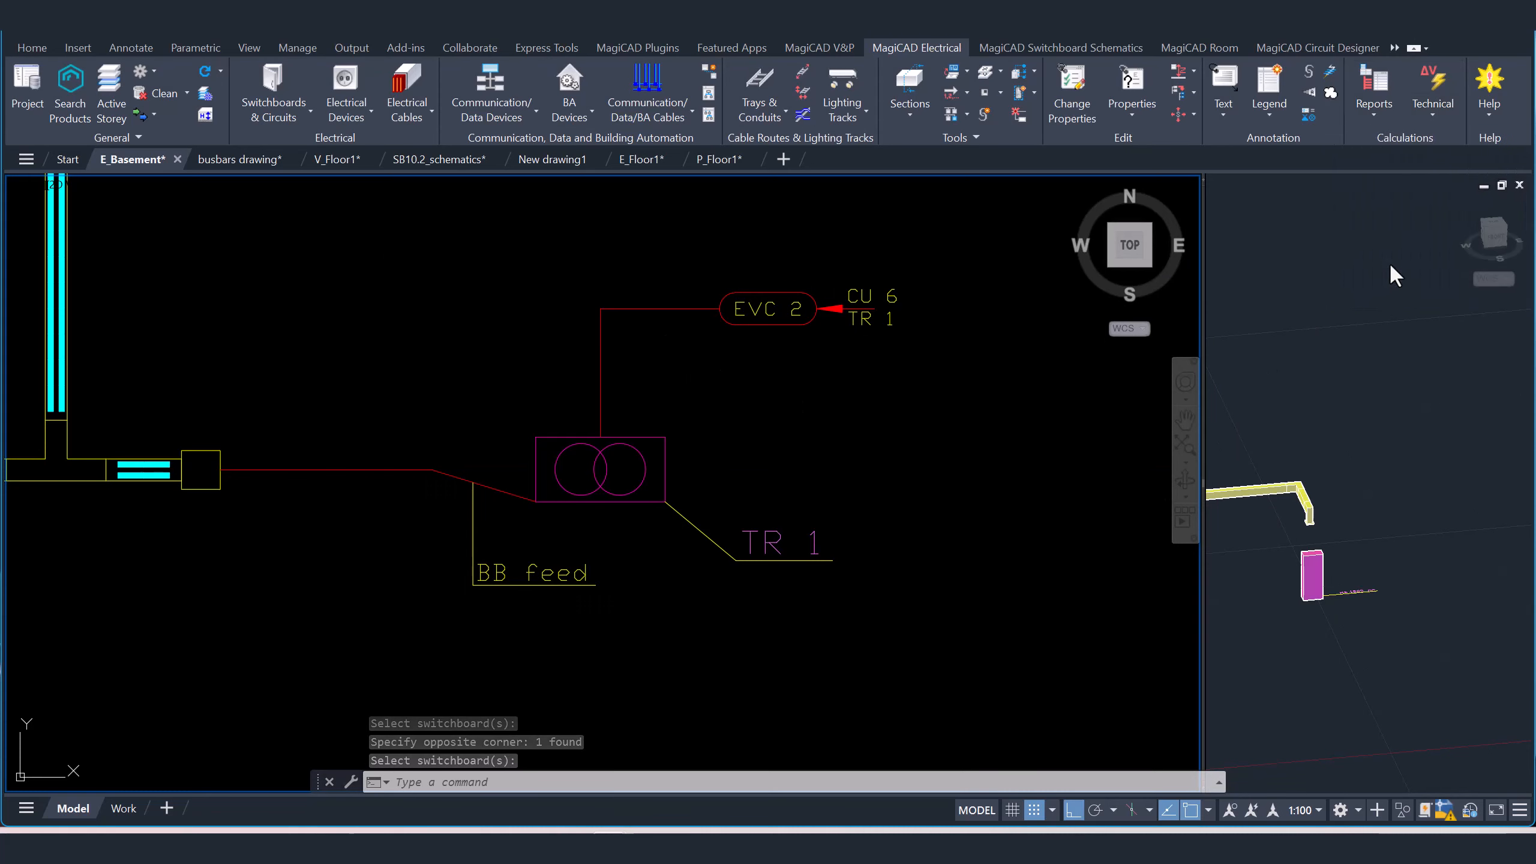
left_click_drag(1254, 204, 888, 229)
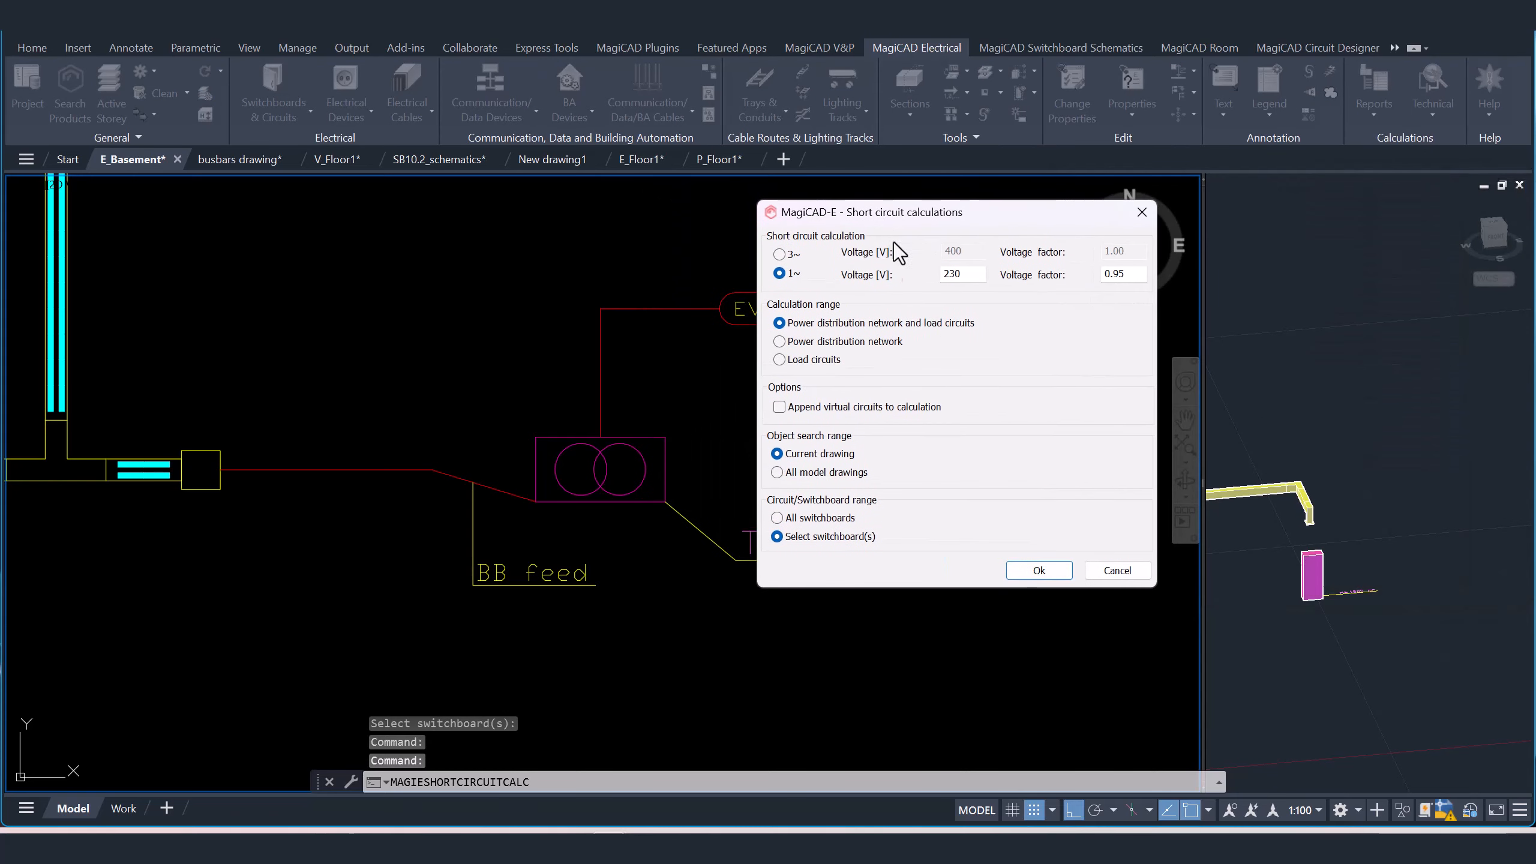
left_click(1046, 573)
left_click(716, 474)
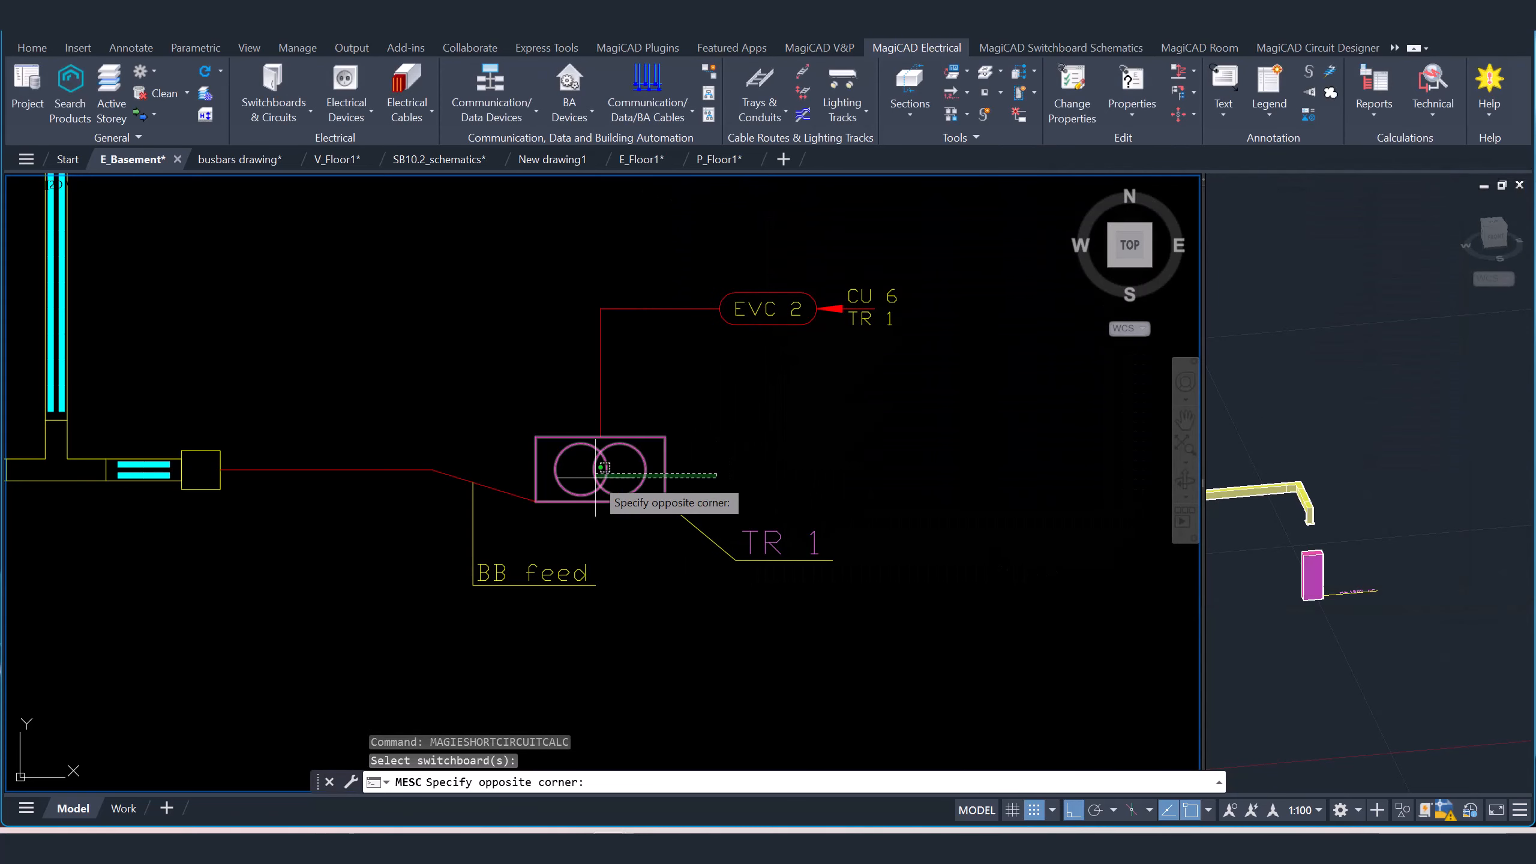
left_click(596, 478)
key("Return")
- Review the short circuit report and update its results to the drawing
scroll(599, 487, "down", 5)
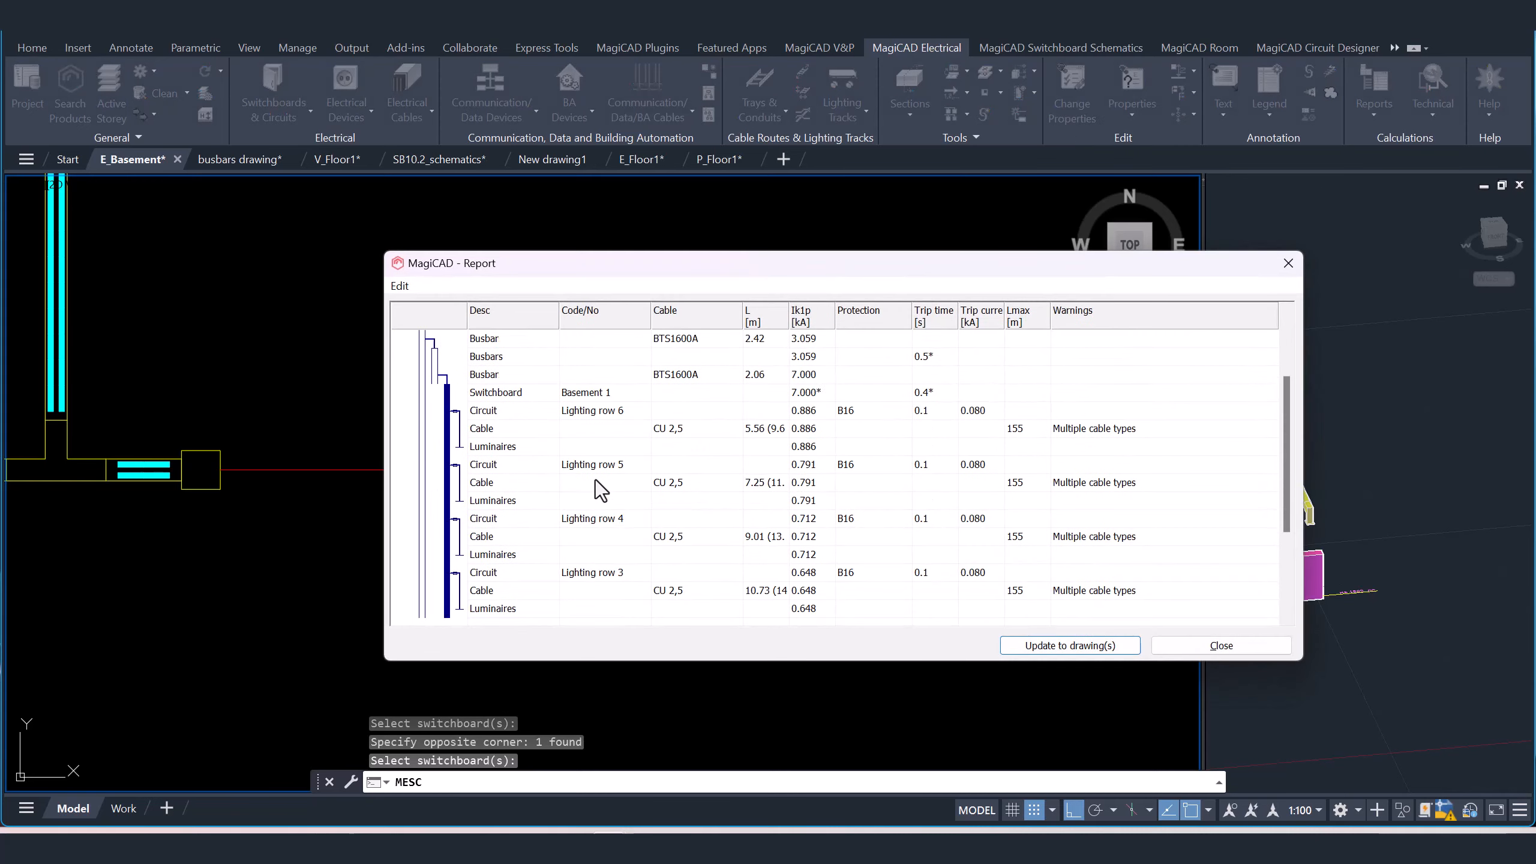
scroll(668, 486, "up", 5)
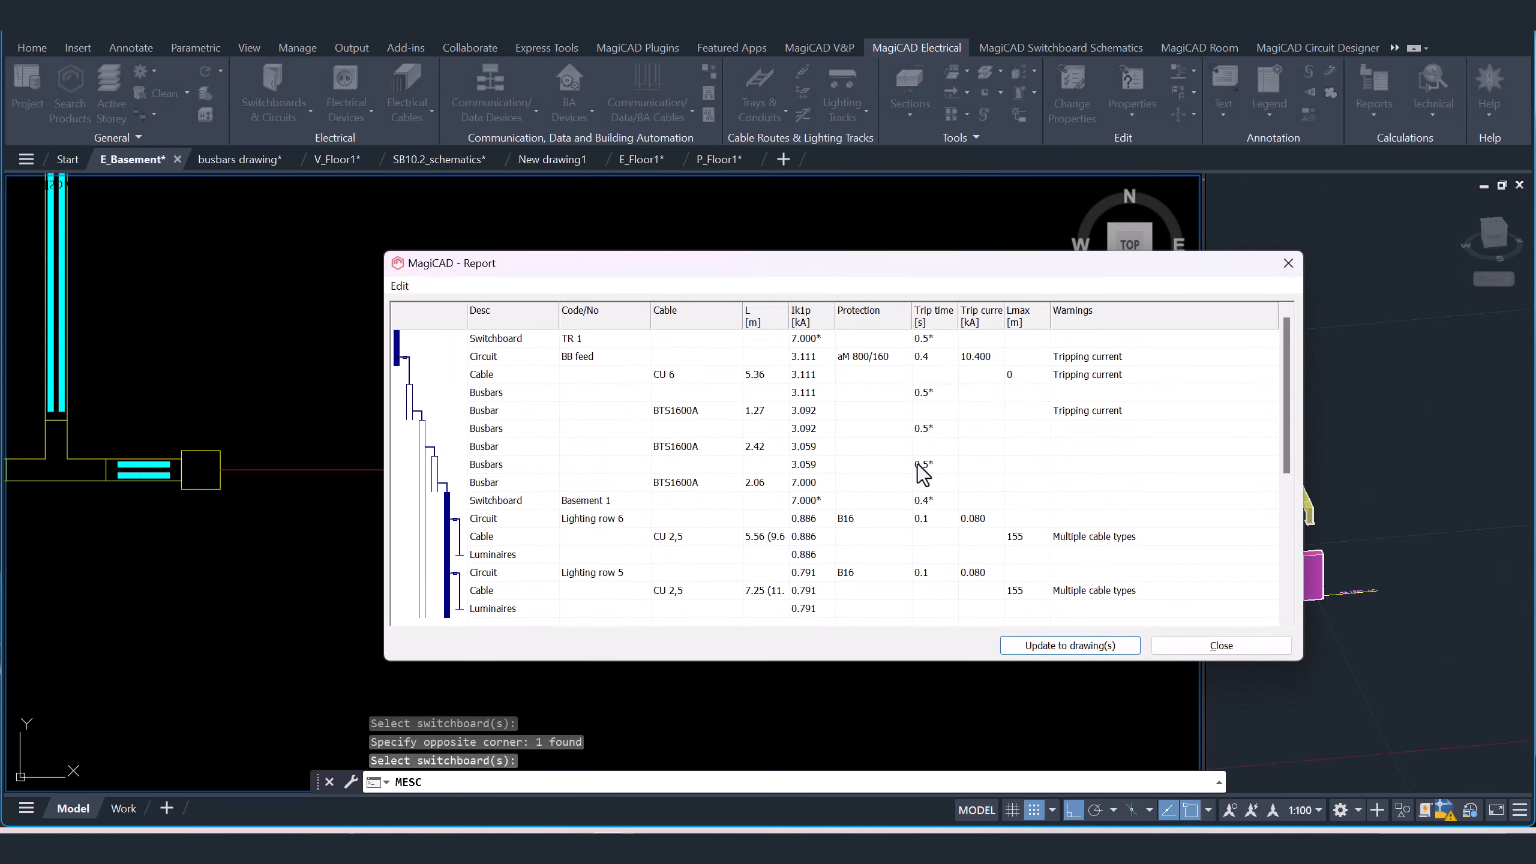
left_click(1029, 645)
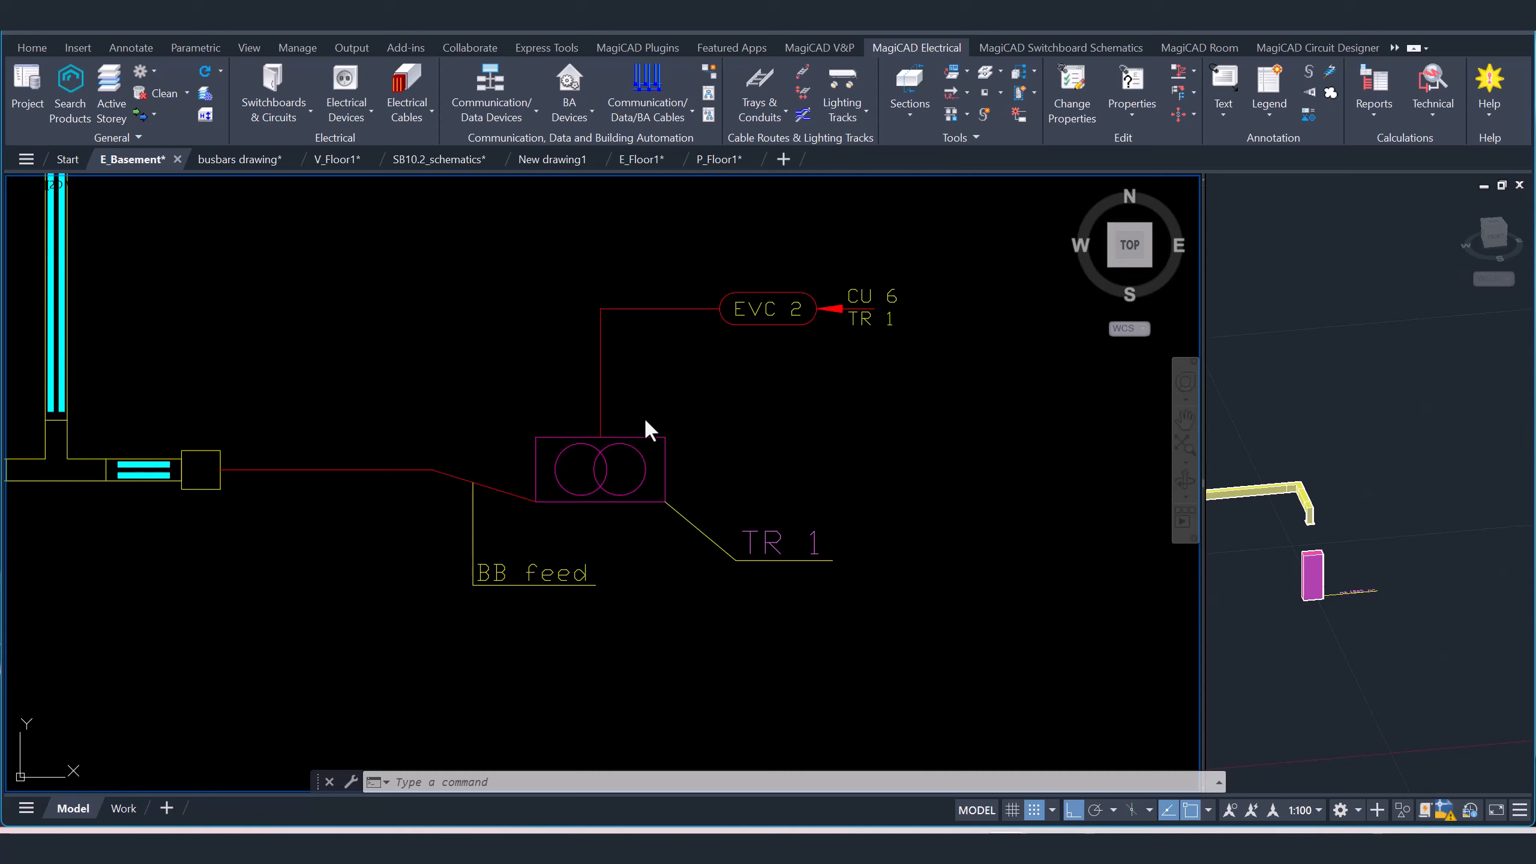
- Examine the properties of the BTS1600A busbar product in the electrical project's busbar list
left_click(26, 92)
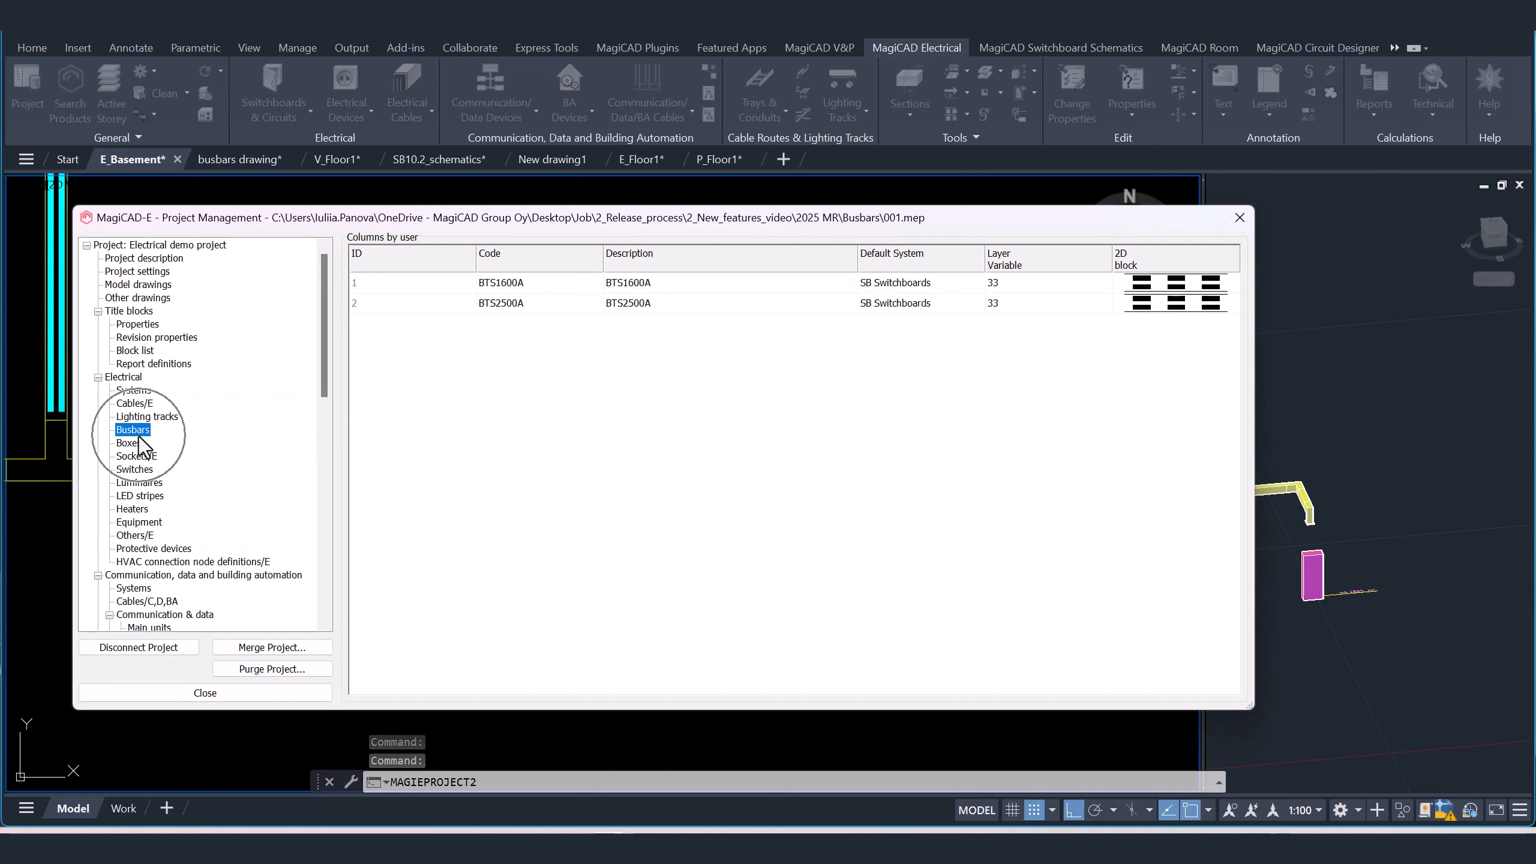
left_click(627, 302)
double_click(641, 284)
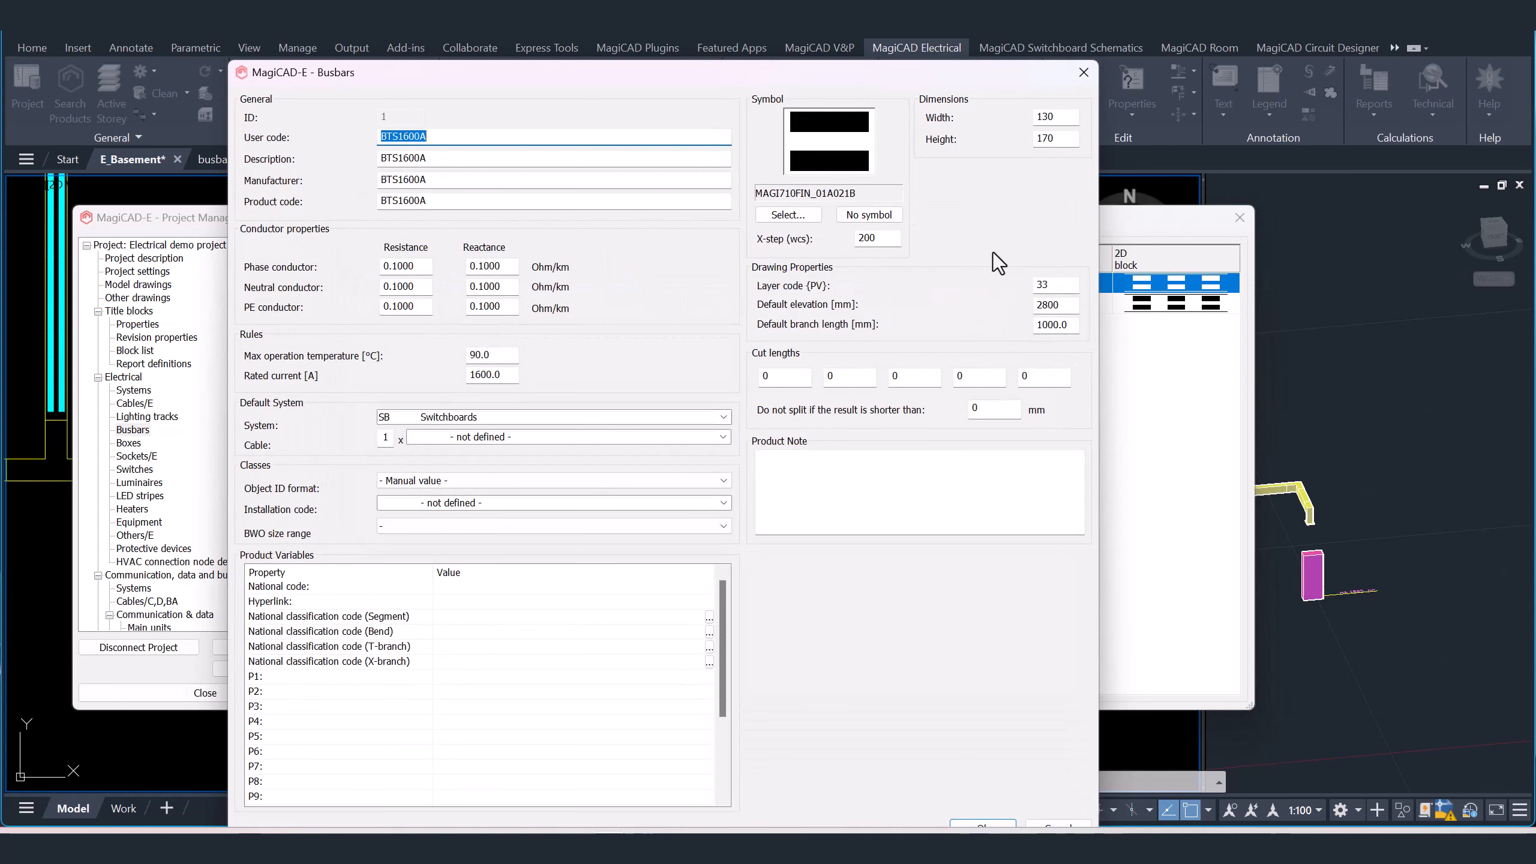
left_click_drag(807, 70, 805, 45)
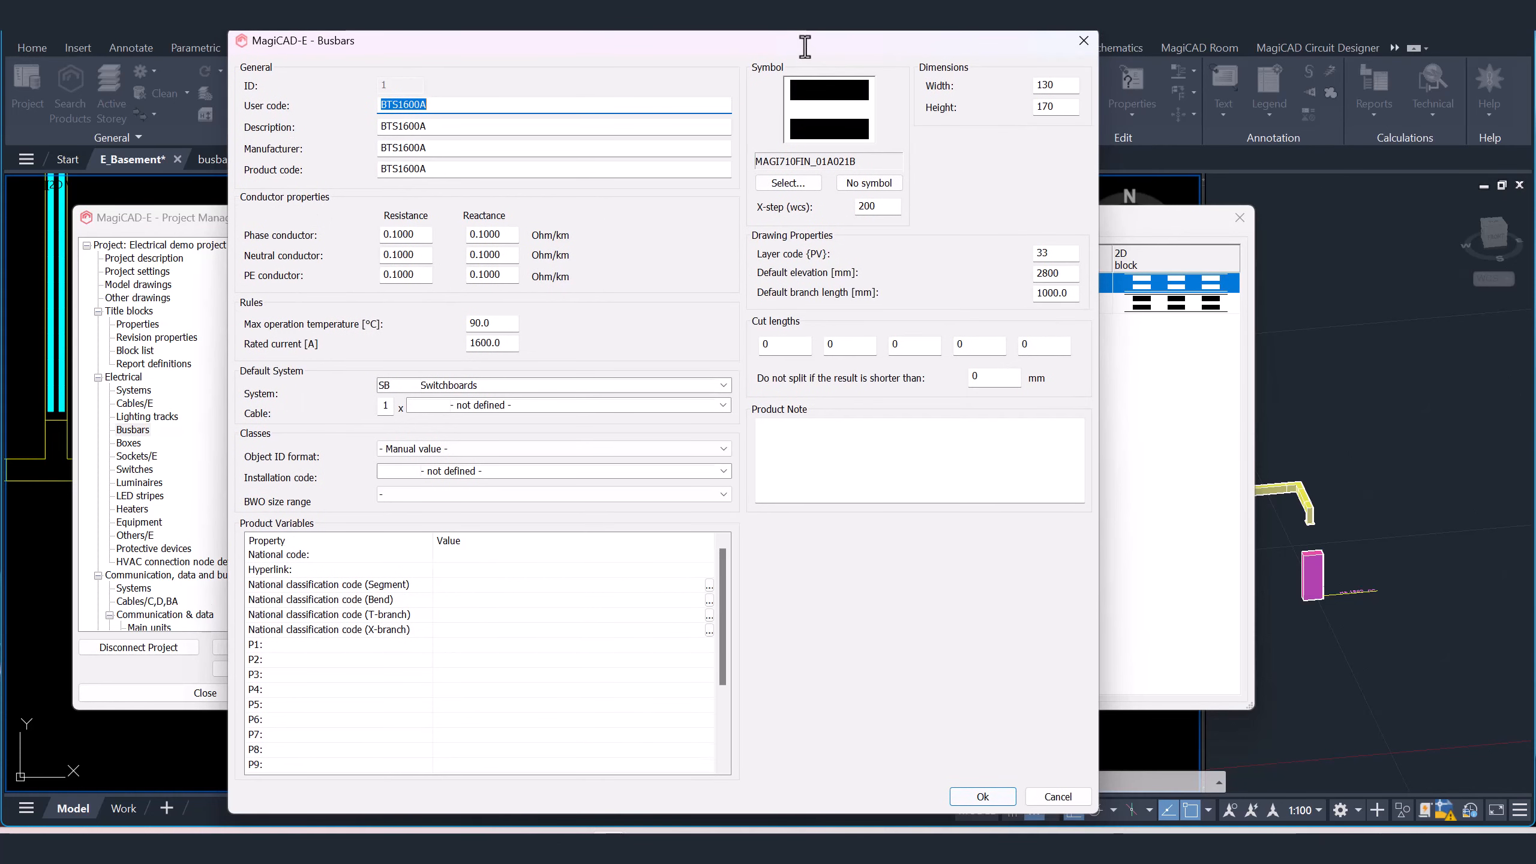
left_click(992, 801)
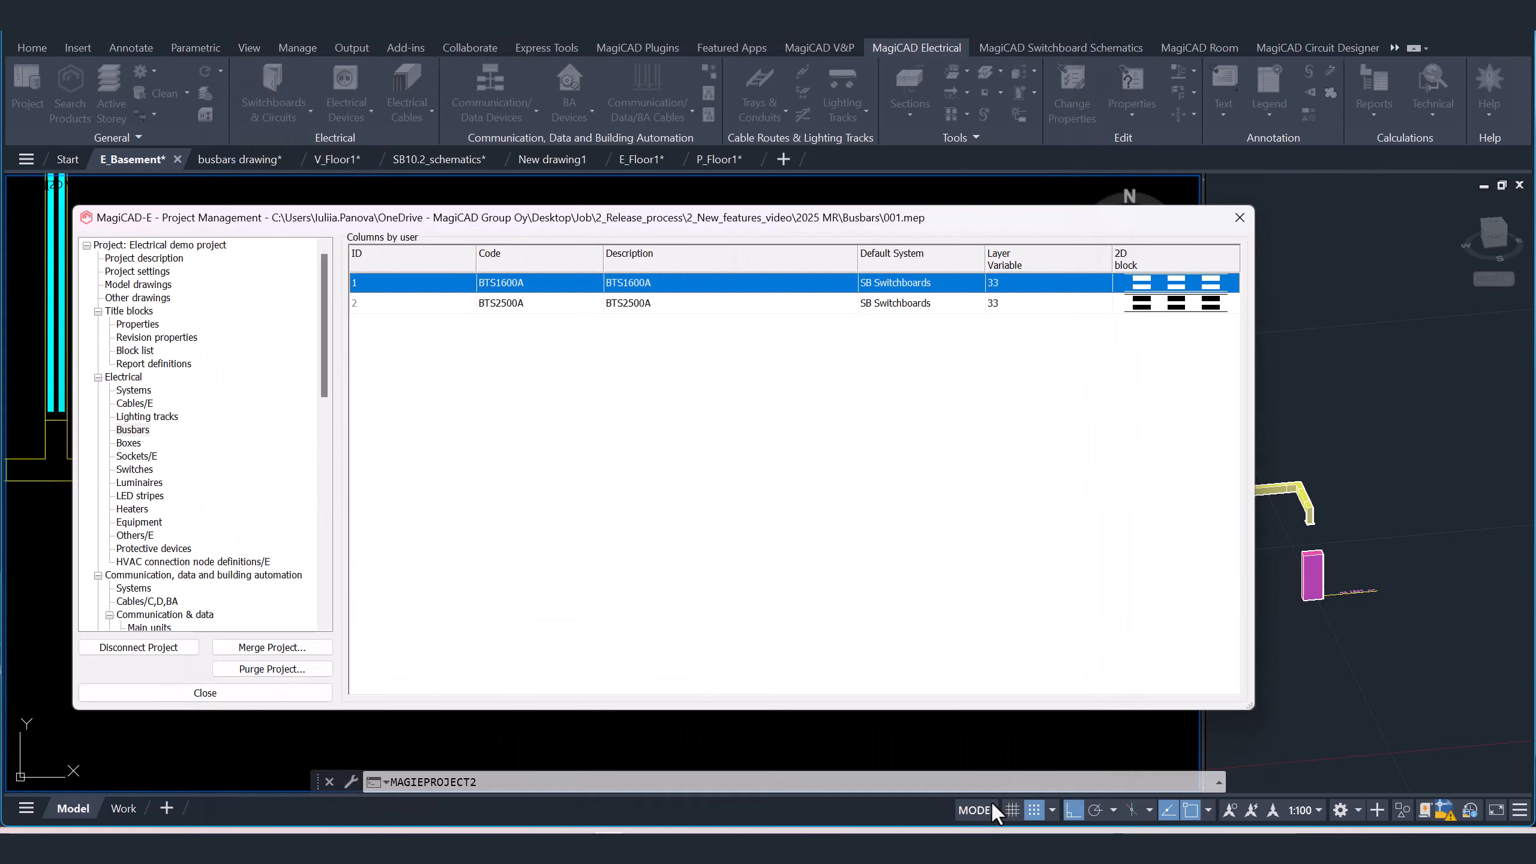
left_click(1231, 222)
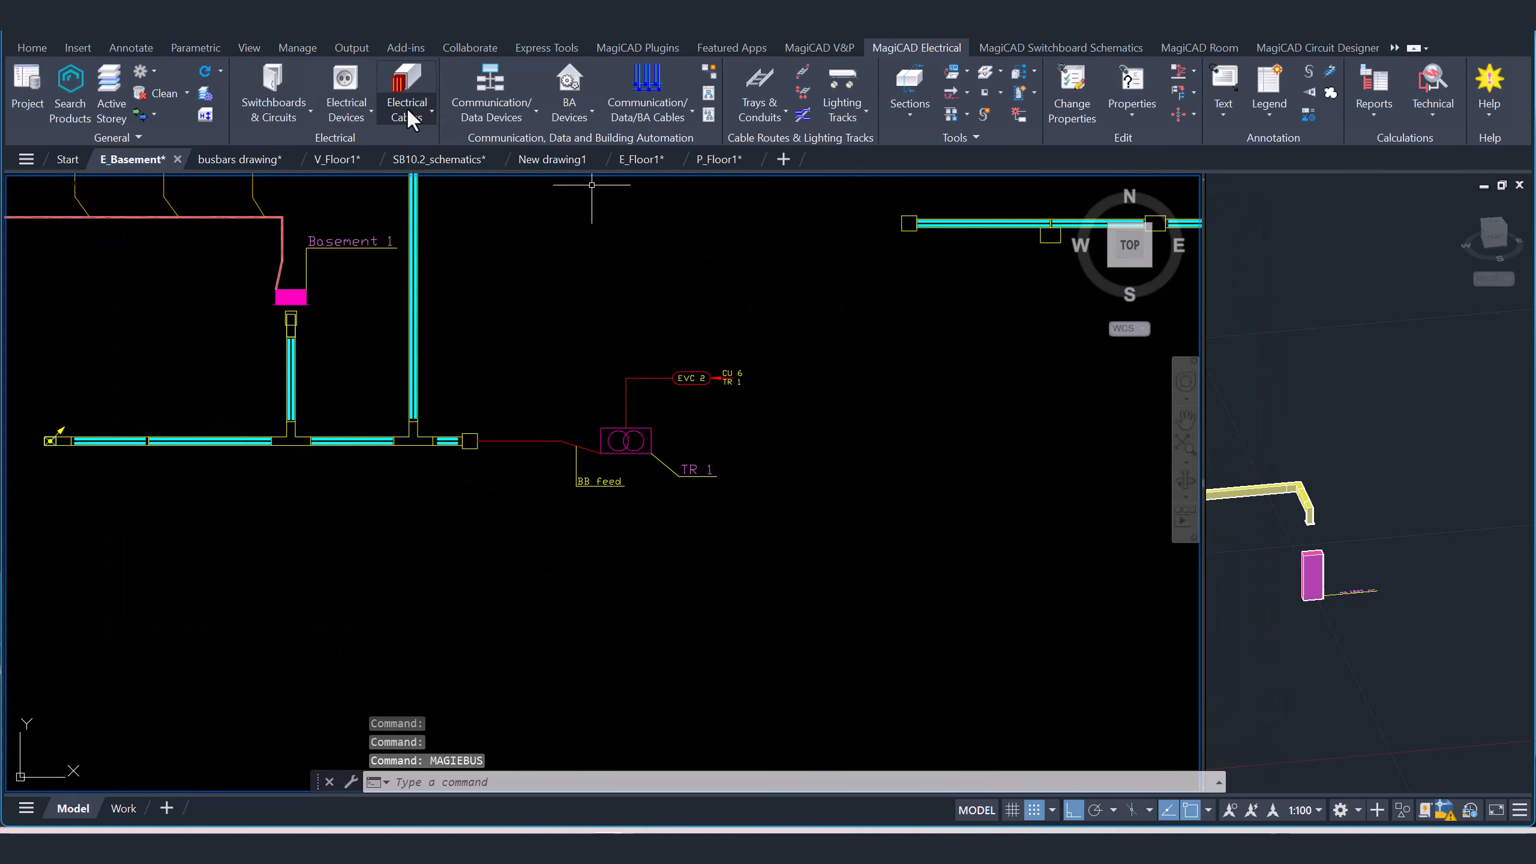
- Draw an L-shaped busbar run with product BTS1600A below the existing busbar network, with a horizontal leg followed by a leg running down
left_click(405, 105)
left_click(461, 321)
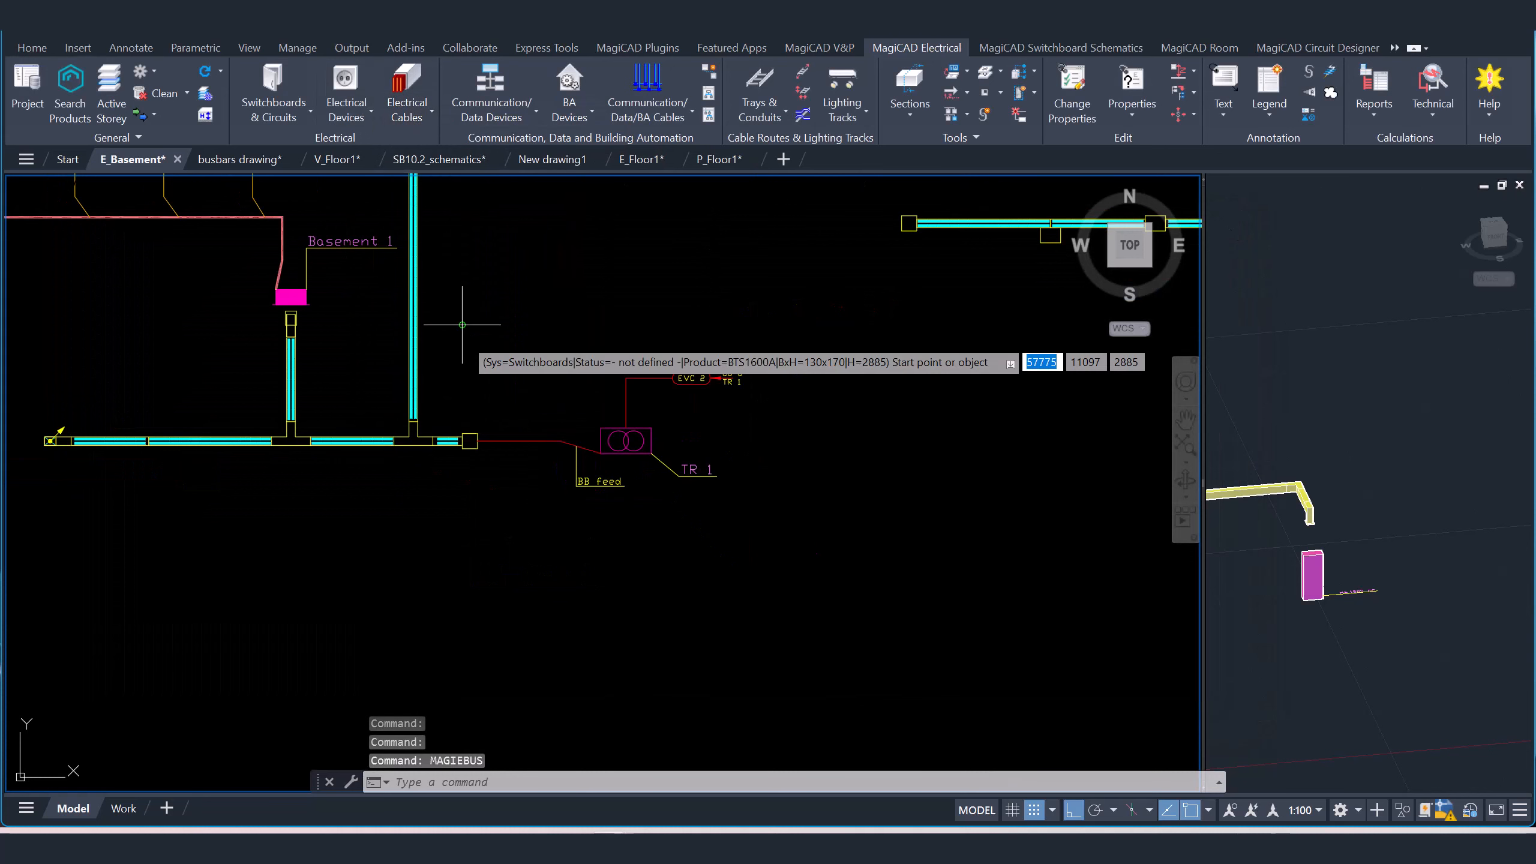
scroll(605, 423, "down", 5)
middle_click_drag(676, 430, 665, 434)
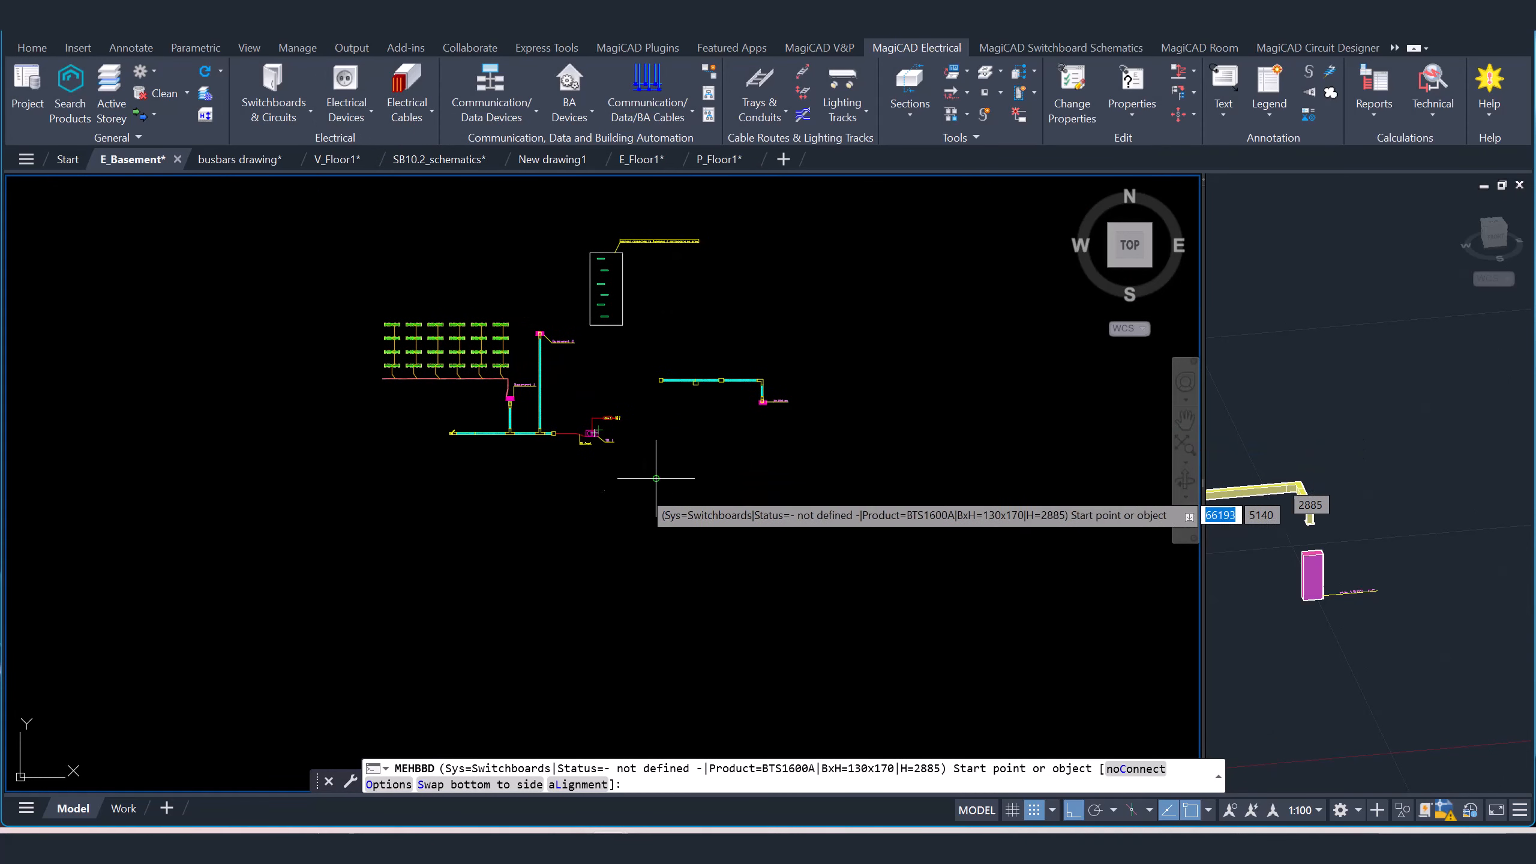
left_click(456, 504)
left_click(509, 613)
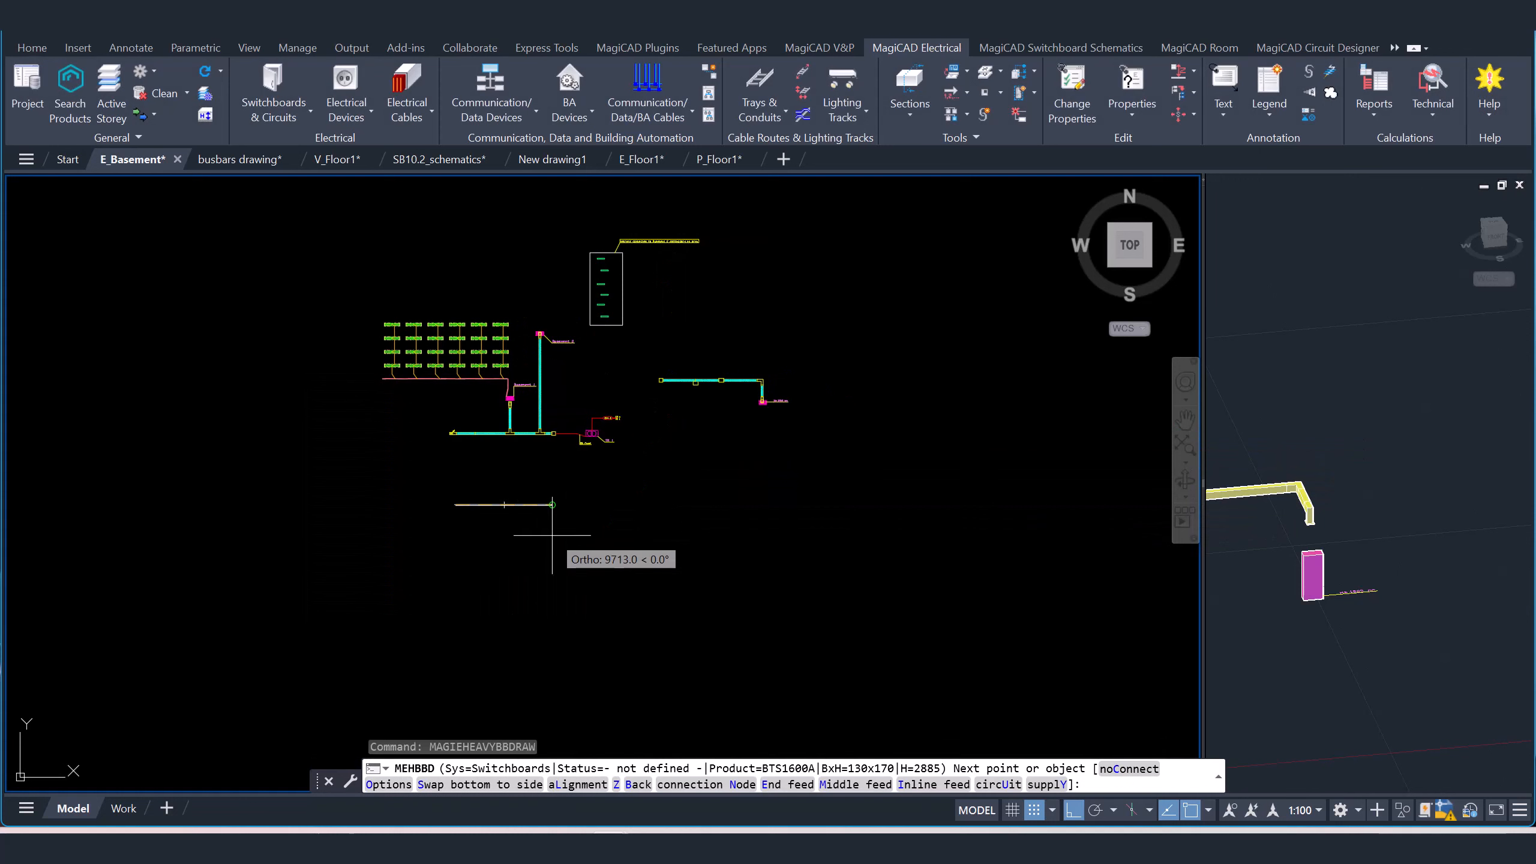
left_click(562, 505)
middle_click_drag(573, 649, 570, 543)
left_click(560, 608)
scroll(617, 507, "up", 5)
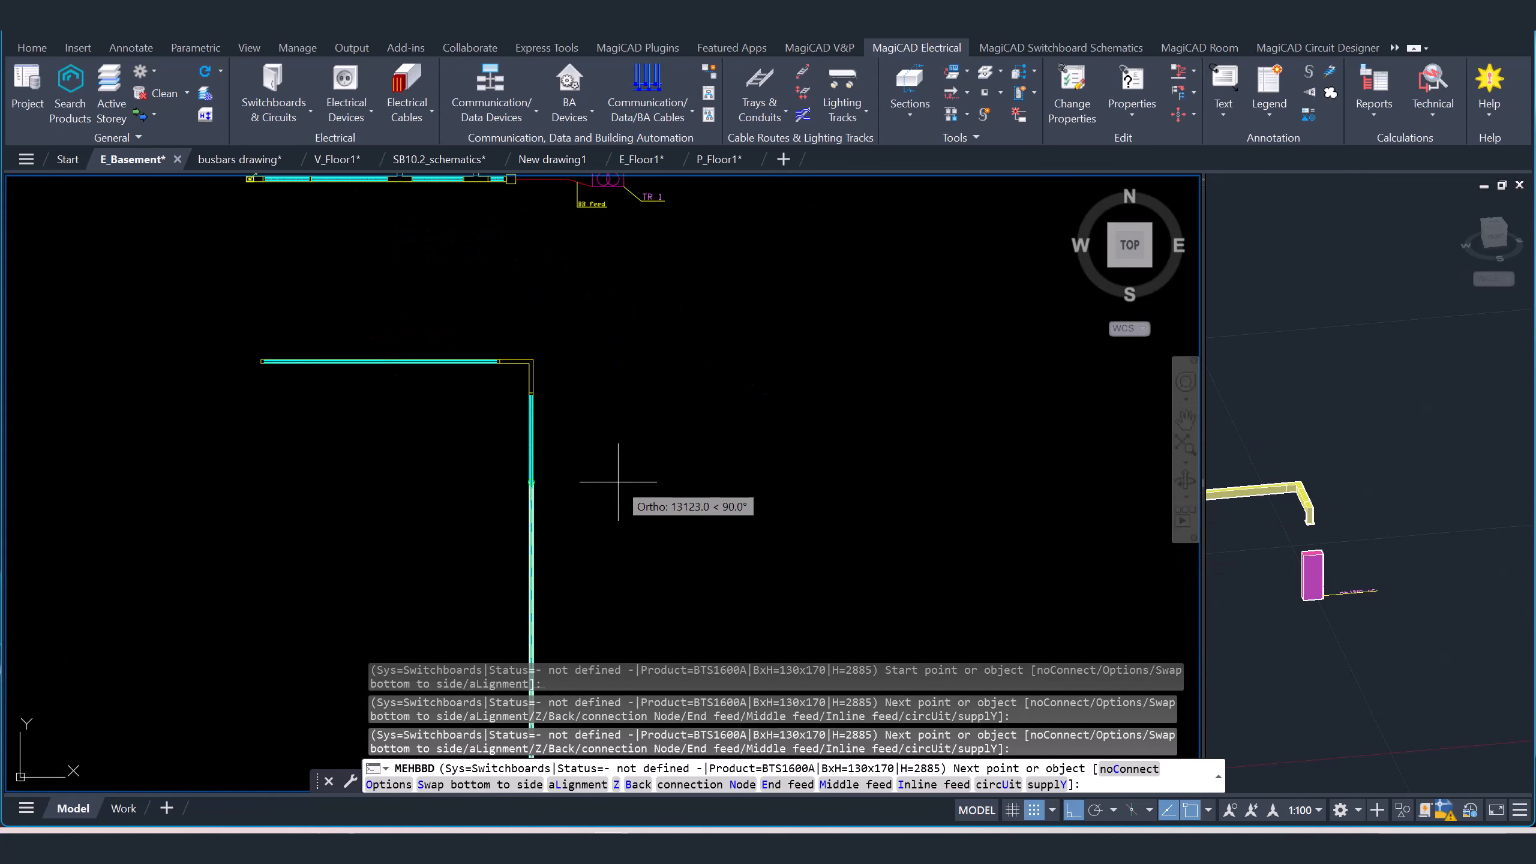
key("Escape")
- Examine the branch lengths of the bend fitting at the corner of the L-shaped busbar run
middle_click_drag(531, 370, 663, 463)
scroll(627, 443, "up", 4)
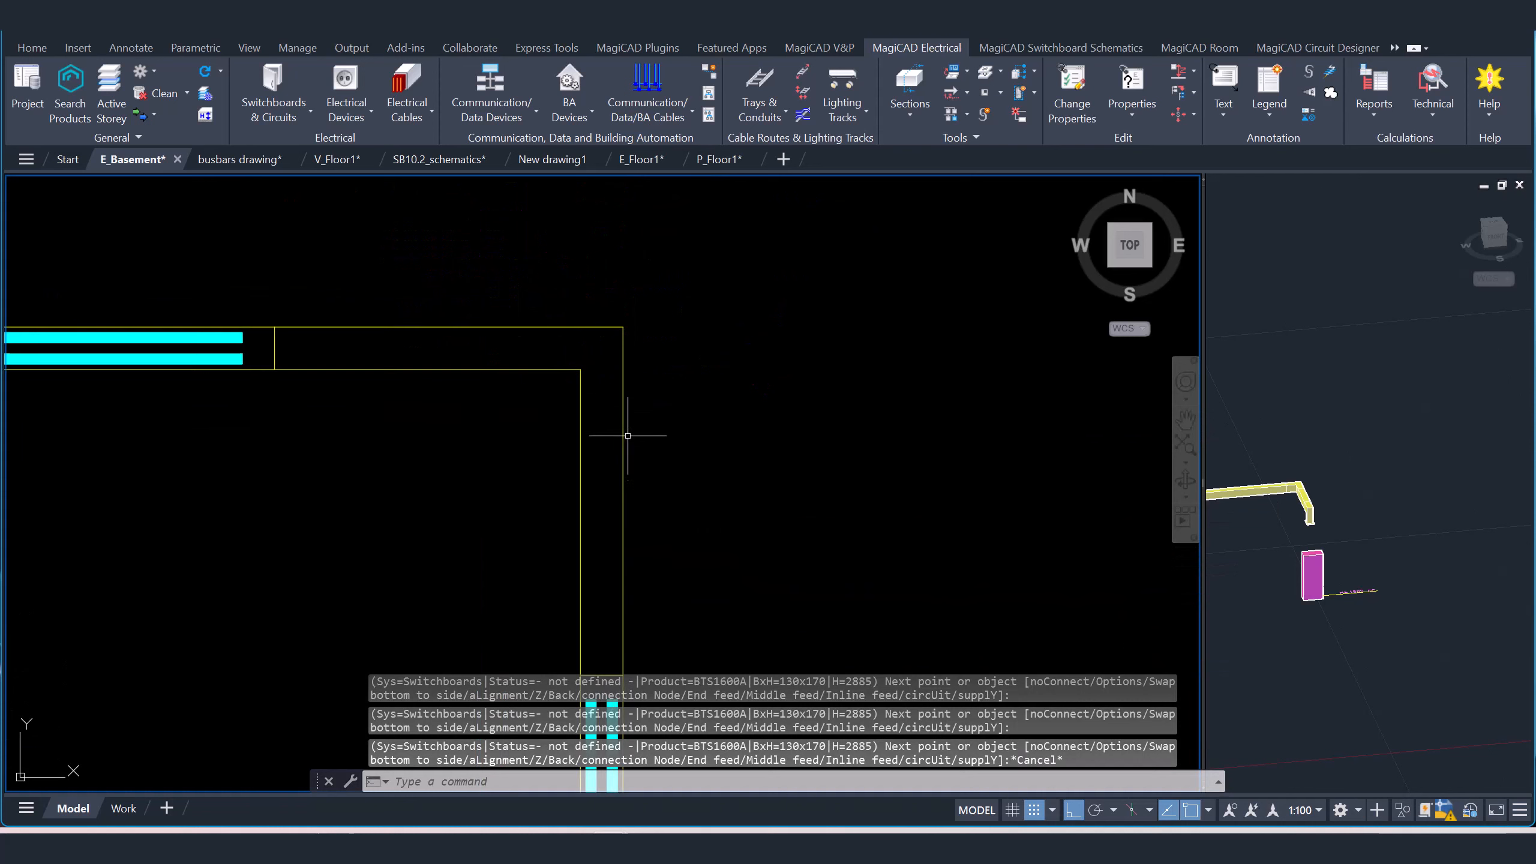
left_click(584, 371)
scroll(585, 371, "down", 2)
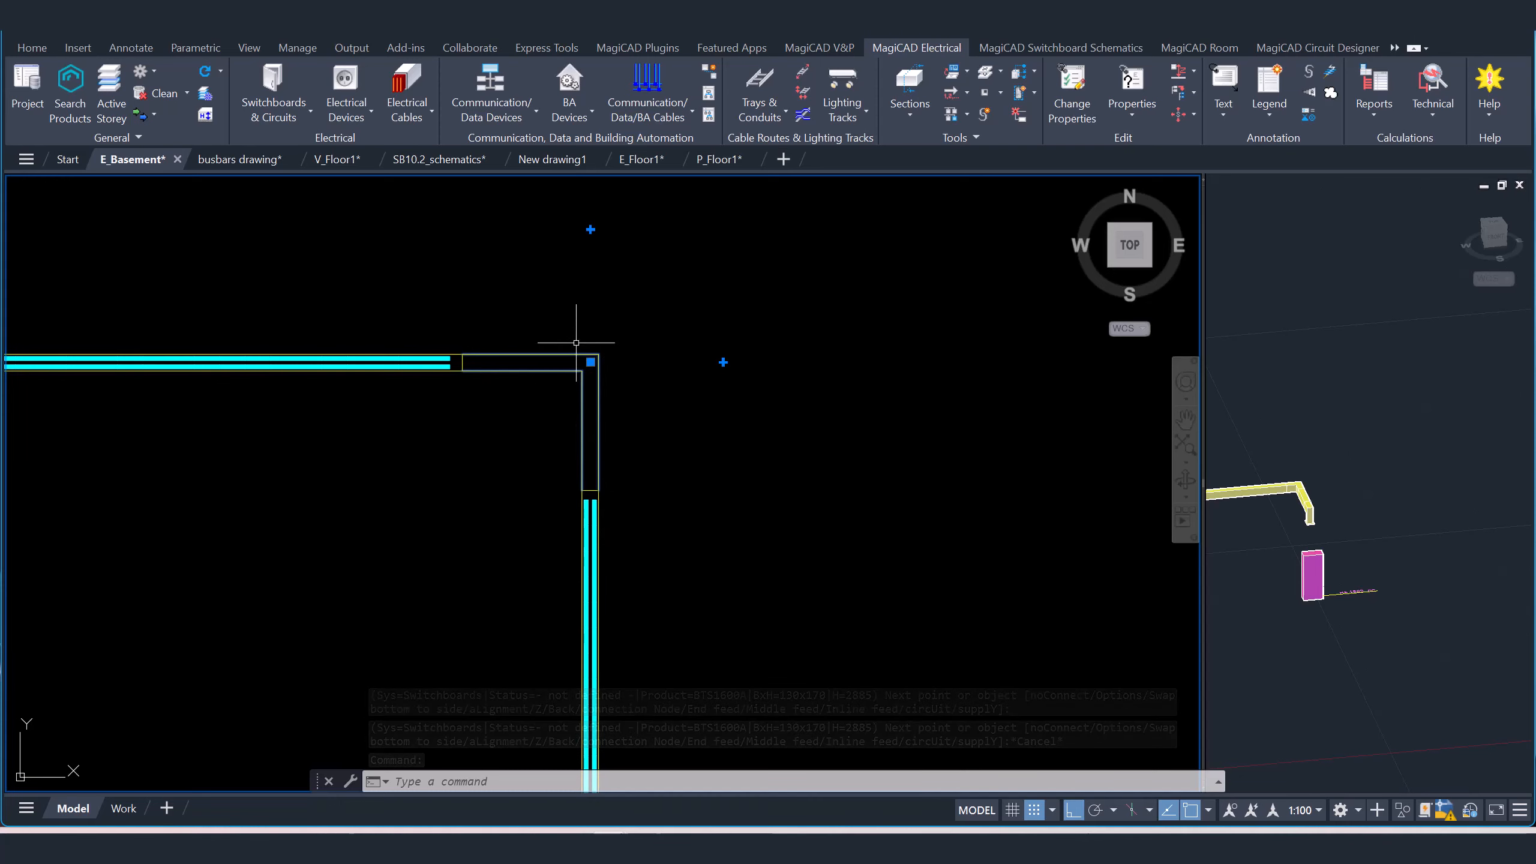
scroll(656, 527, "down", 4)
left_click(659, 524)
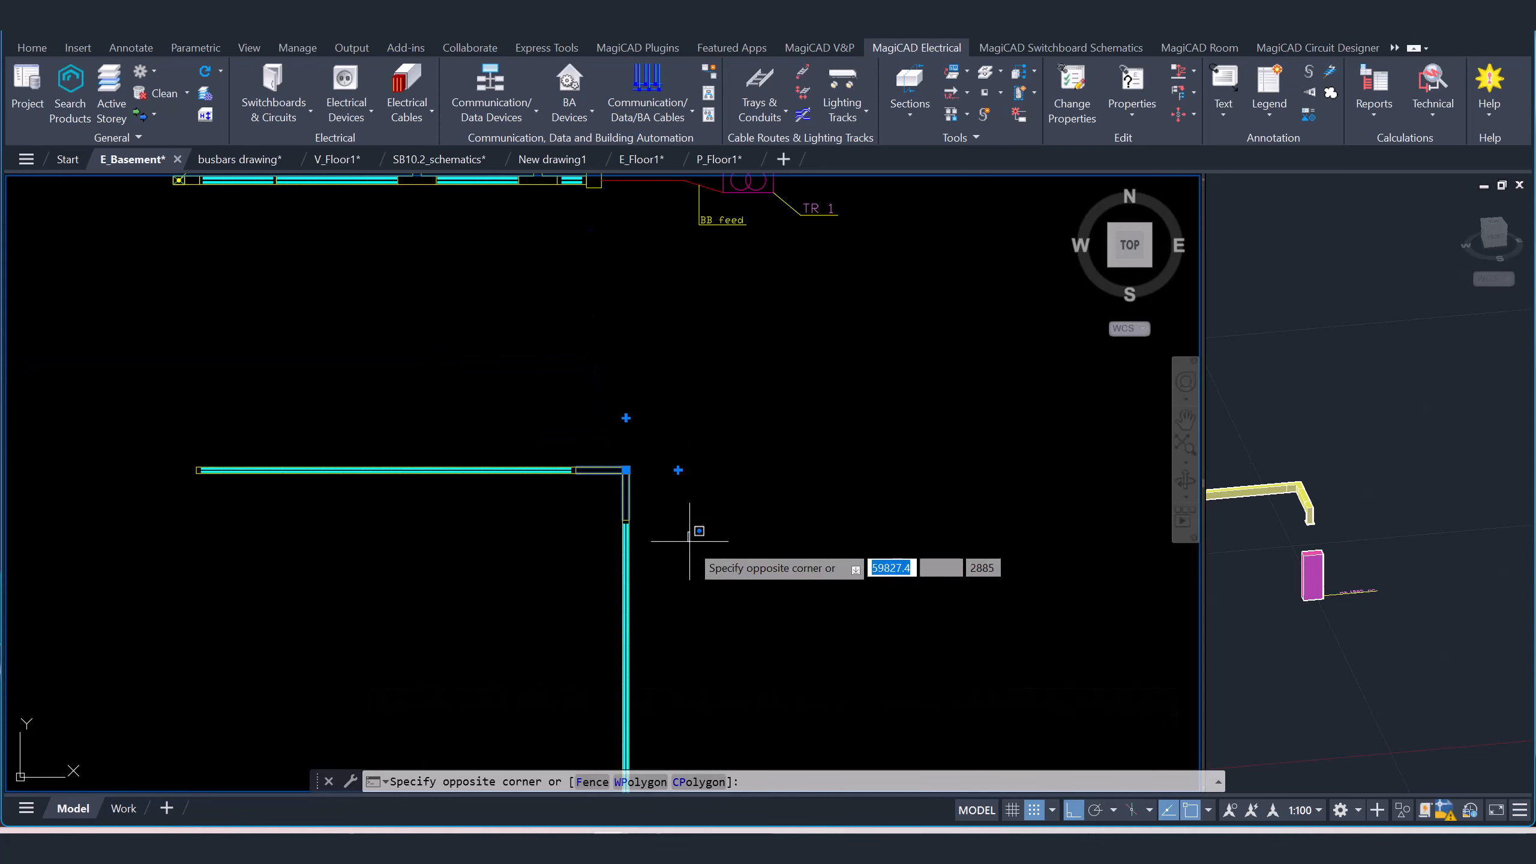
key("Escape")
key("Escape")
scroll(604, 377, "down", 2)
scroll(775, 417, "down", 3)
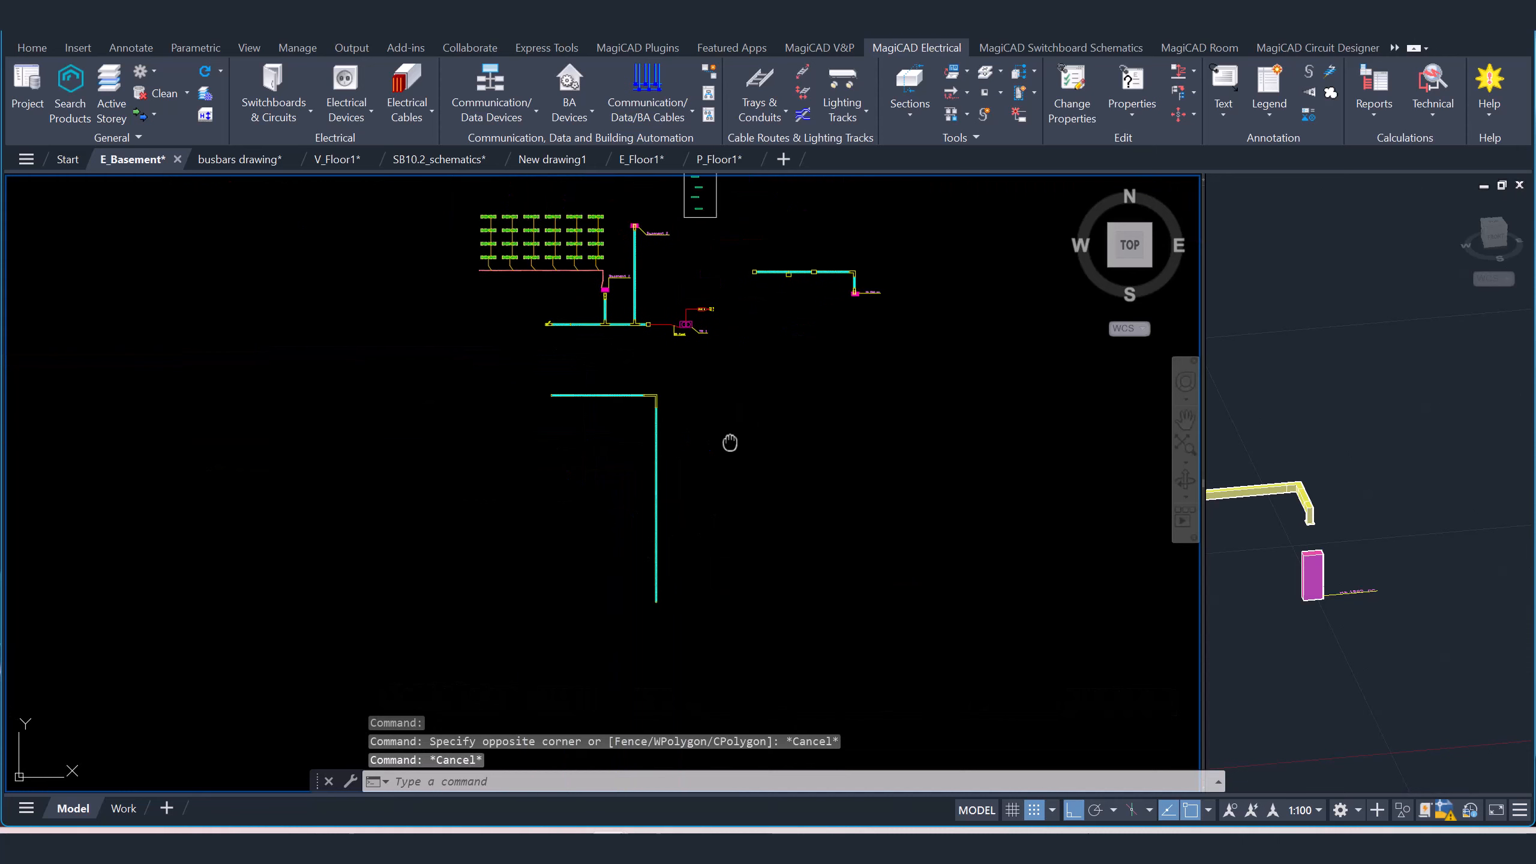
- Set the default branch length of busbar product BTS1600A to 100 mm in the busbar options and keep it as the drawing product
left_click(403, 112)
left_click(460, 319)
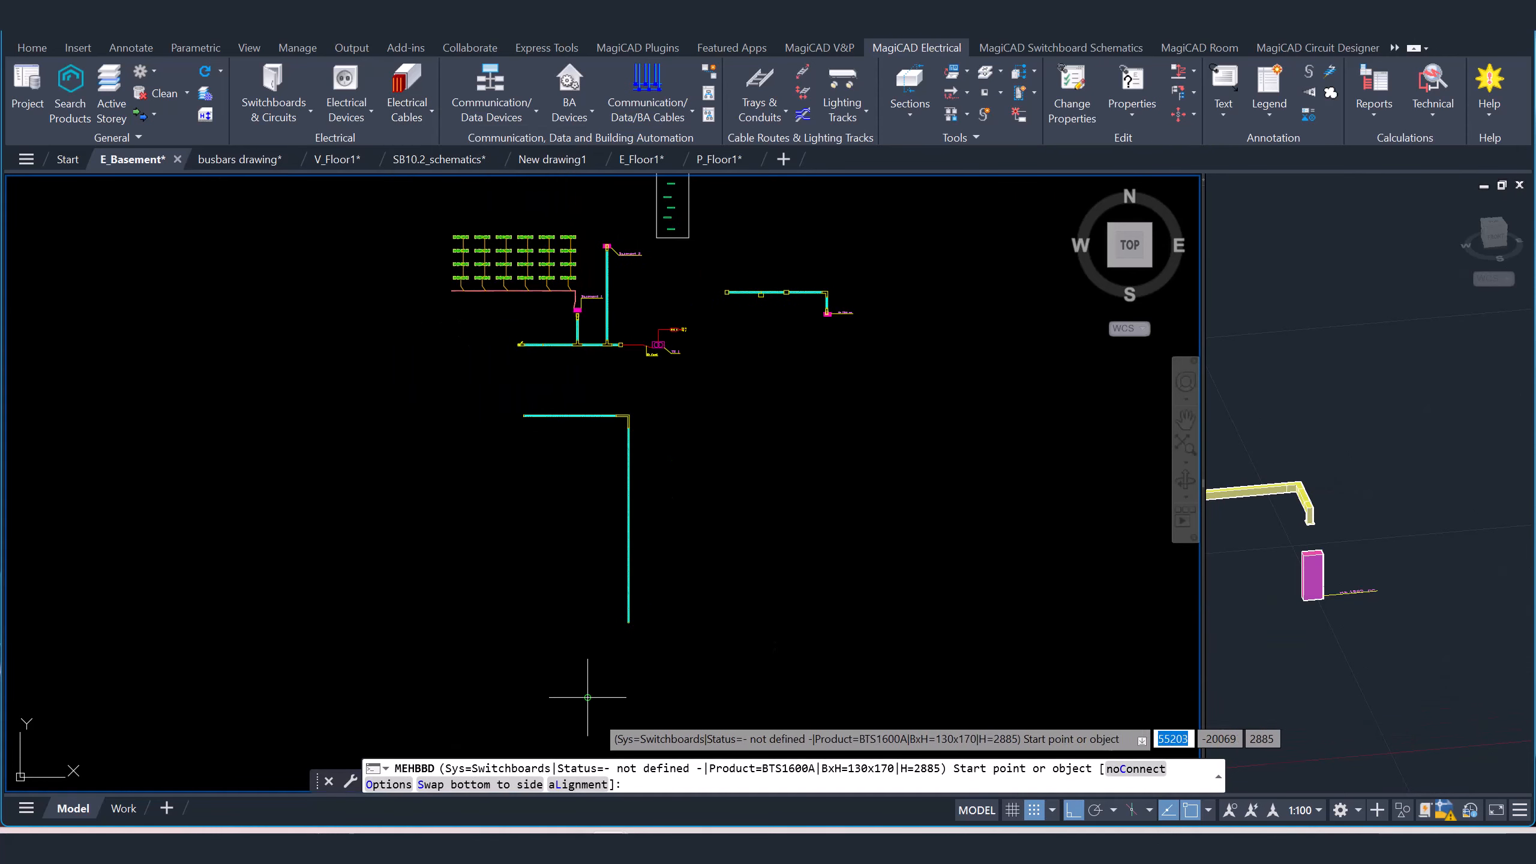
left_click(390, 784)
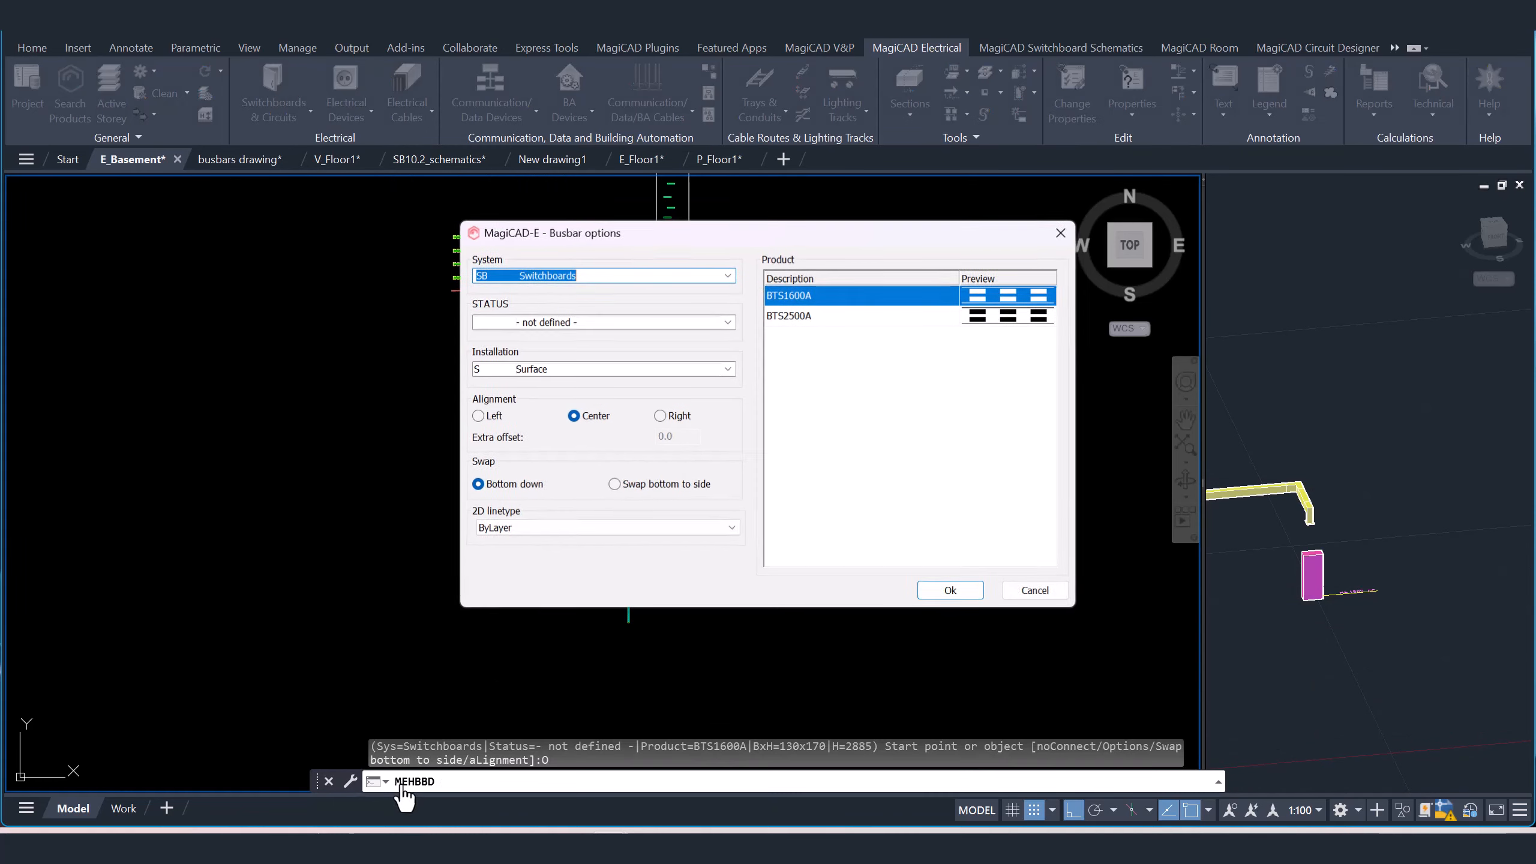
right_click(853, 290)
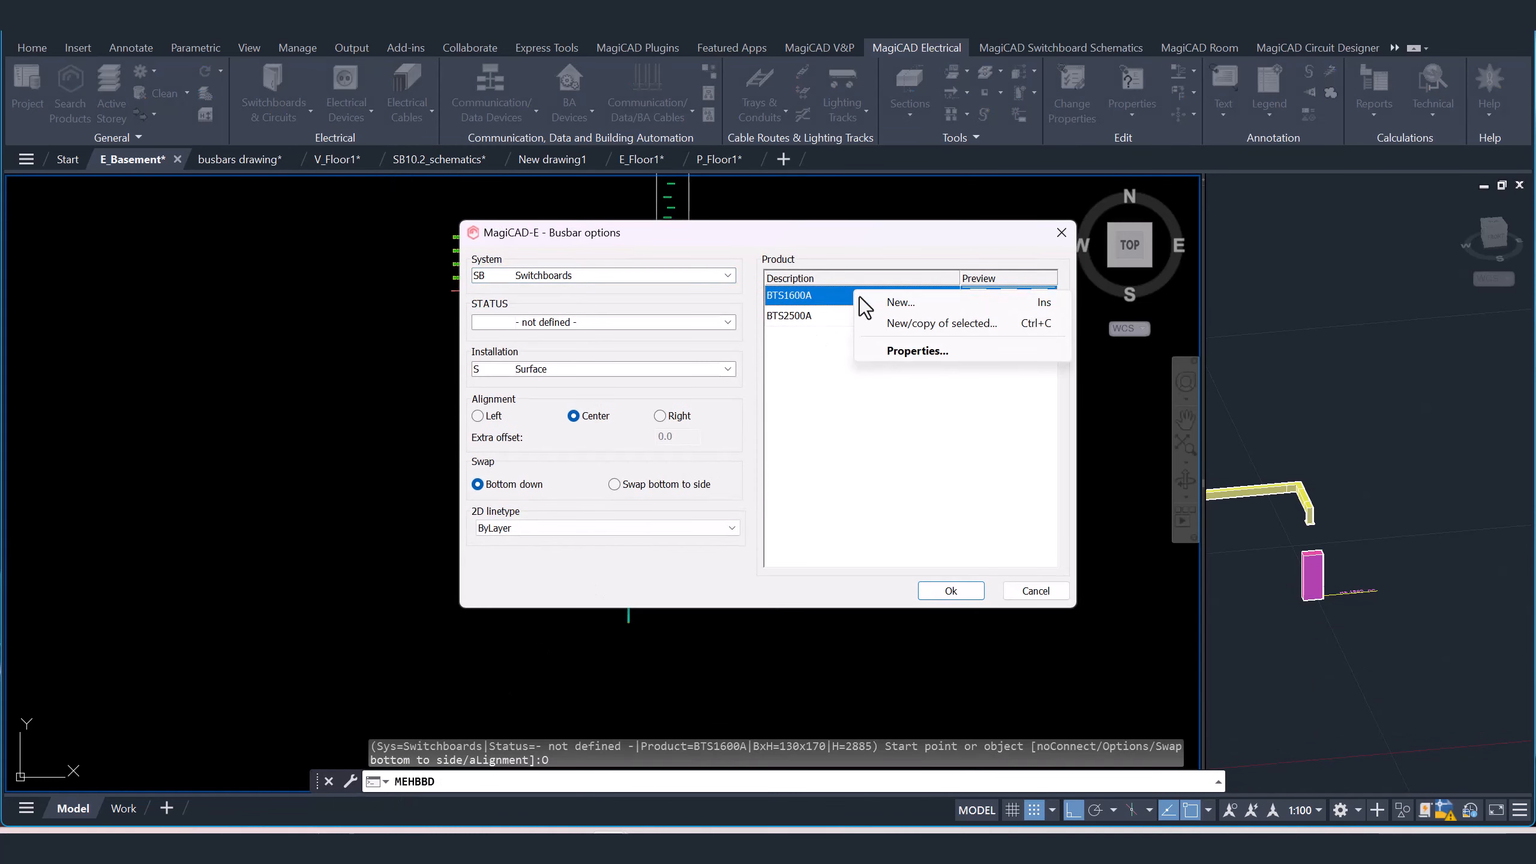
left_click(917, 351)
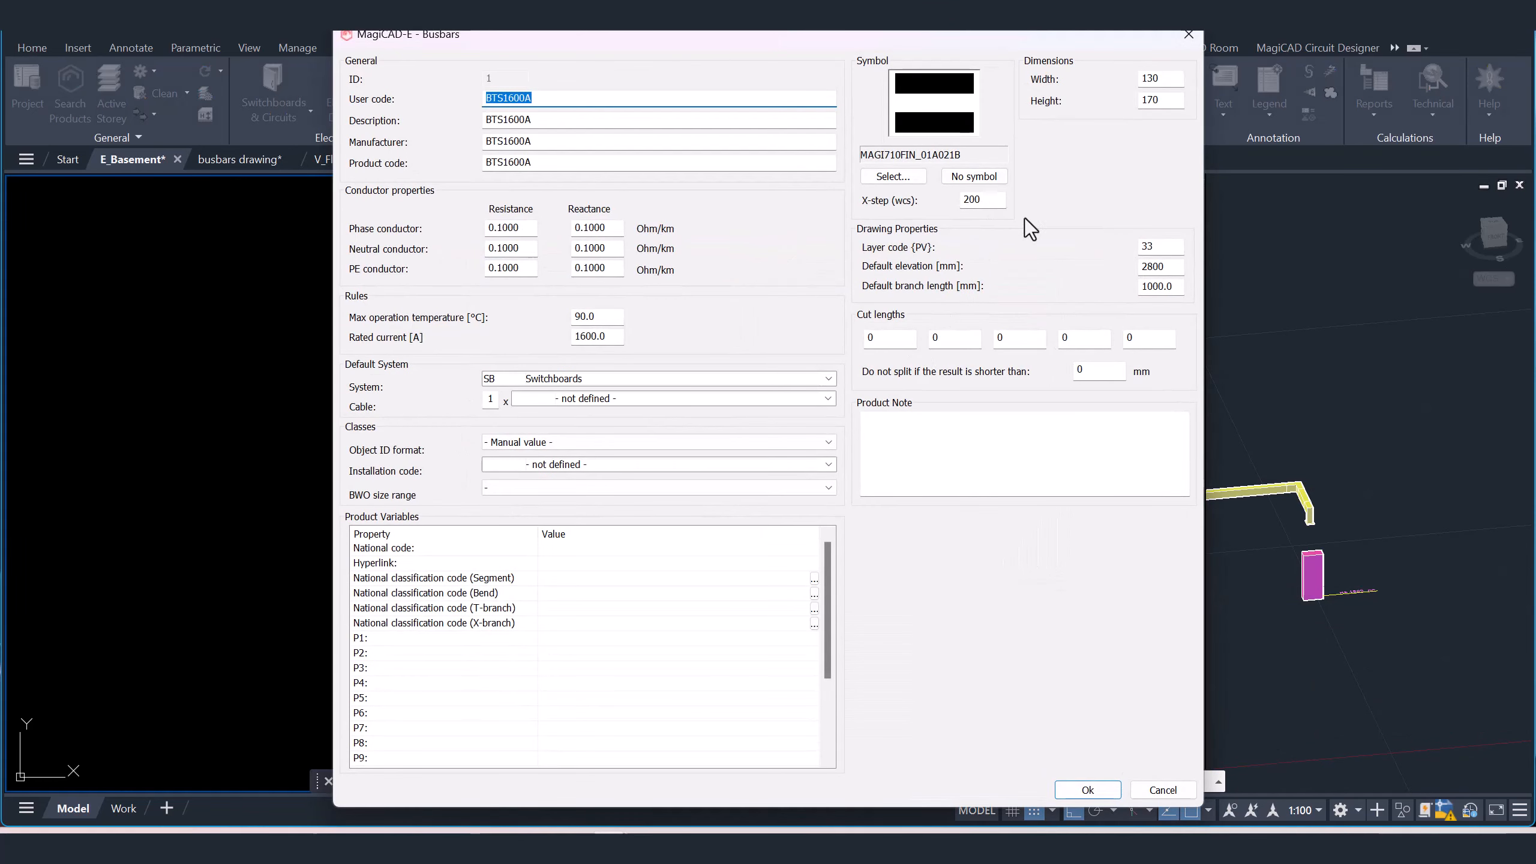
left_click_drag(1176, 285, 1065, 293)
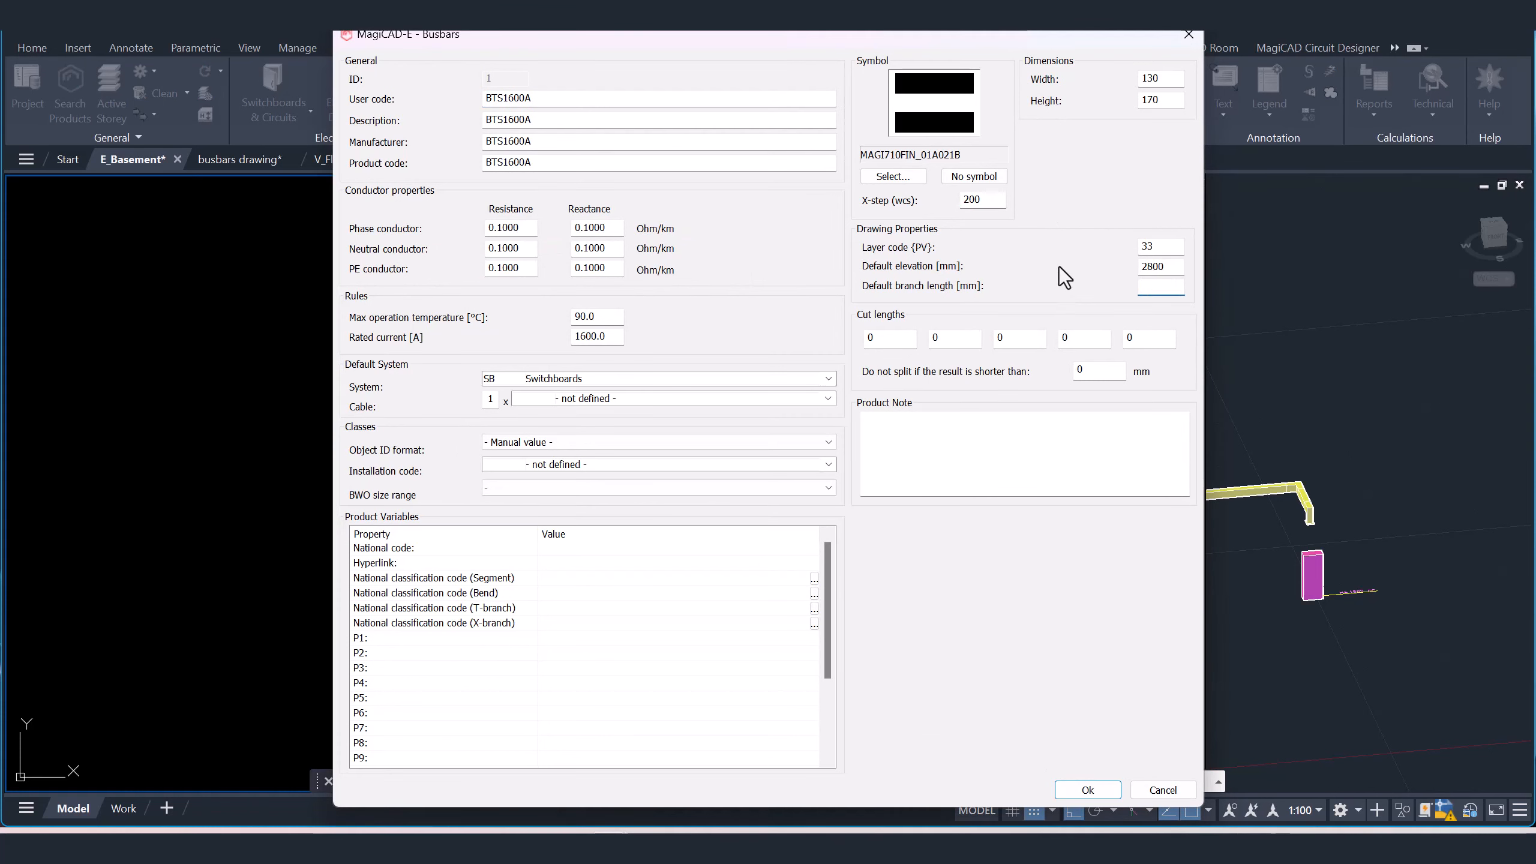
type("100")
left_click(1091, 788)
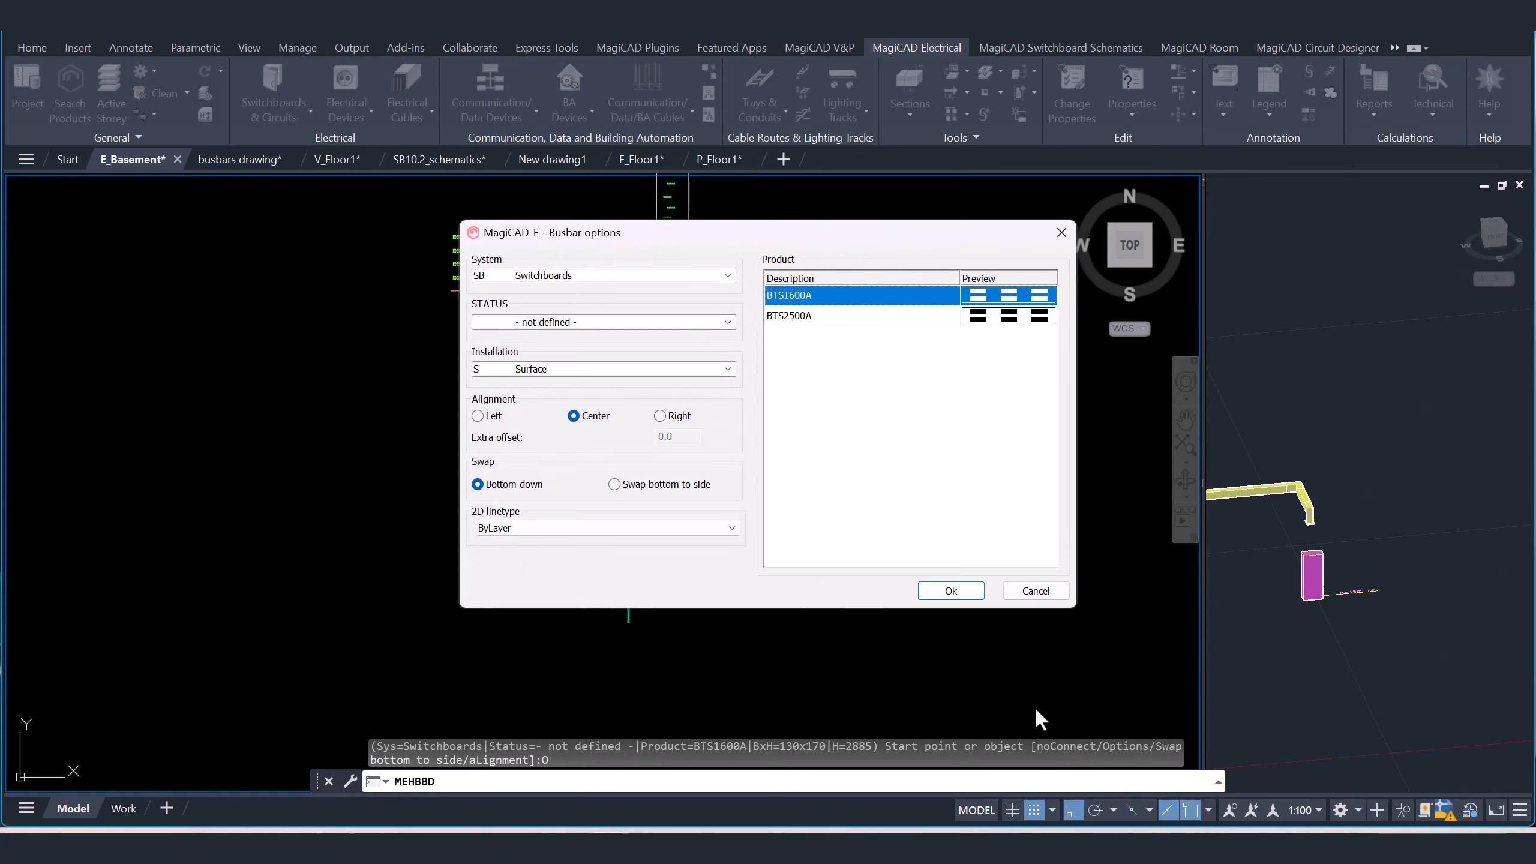
left_click(948, 590)
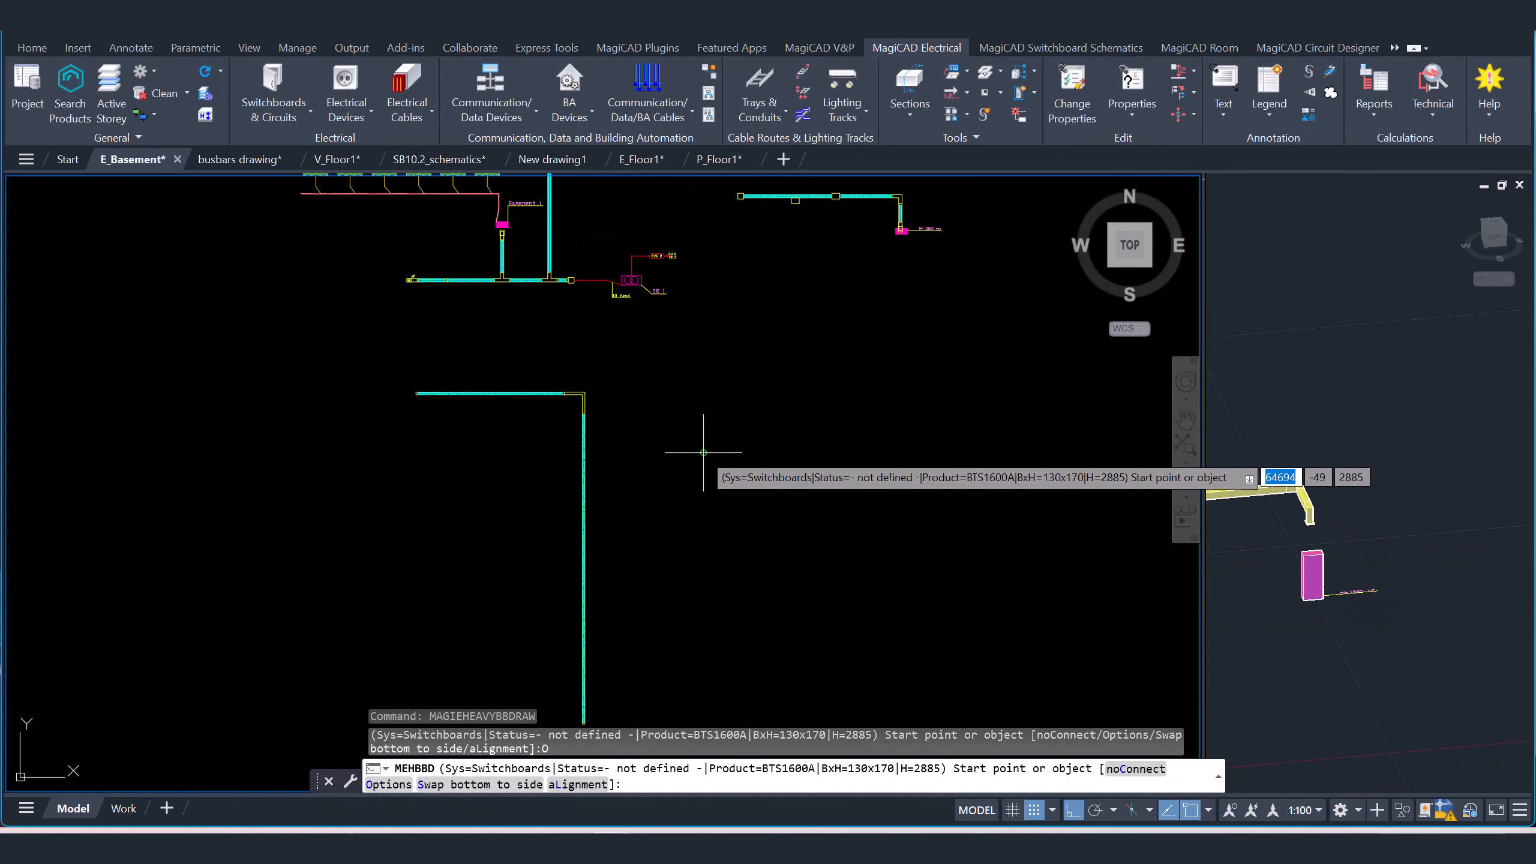
- Draw a stepped BTS1600A busbar run of four alternating horizontal and downward segments beside the L-shaped run
scroll(720, 461, "down", 3)
left_click(615, 403)
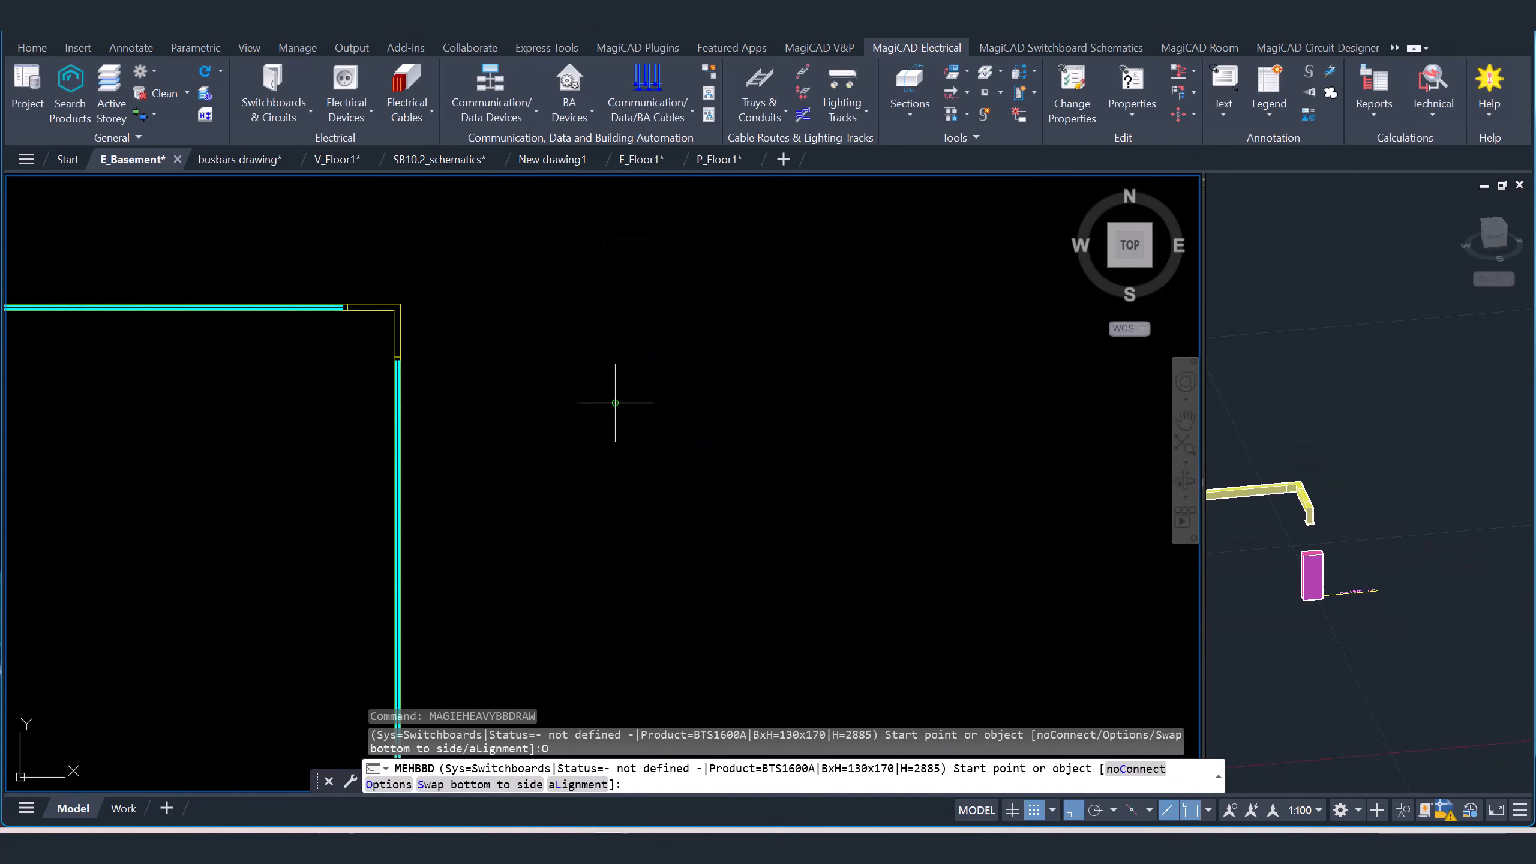
left_click(650, 512)
left_click(615, 403)
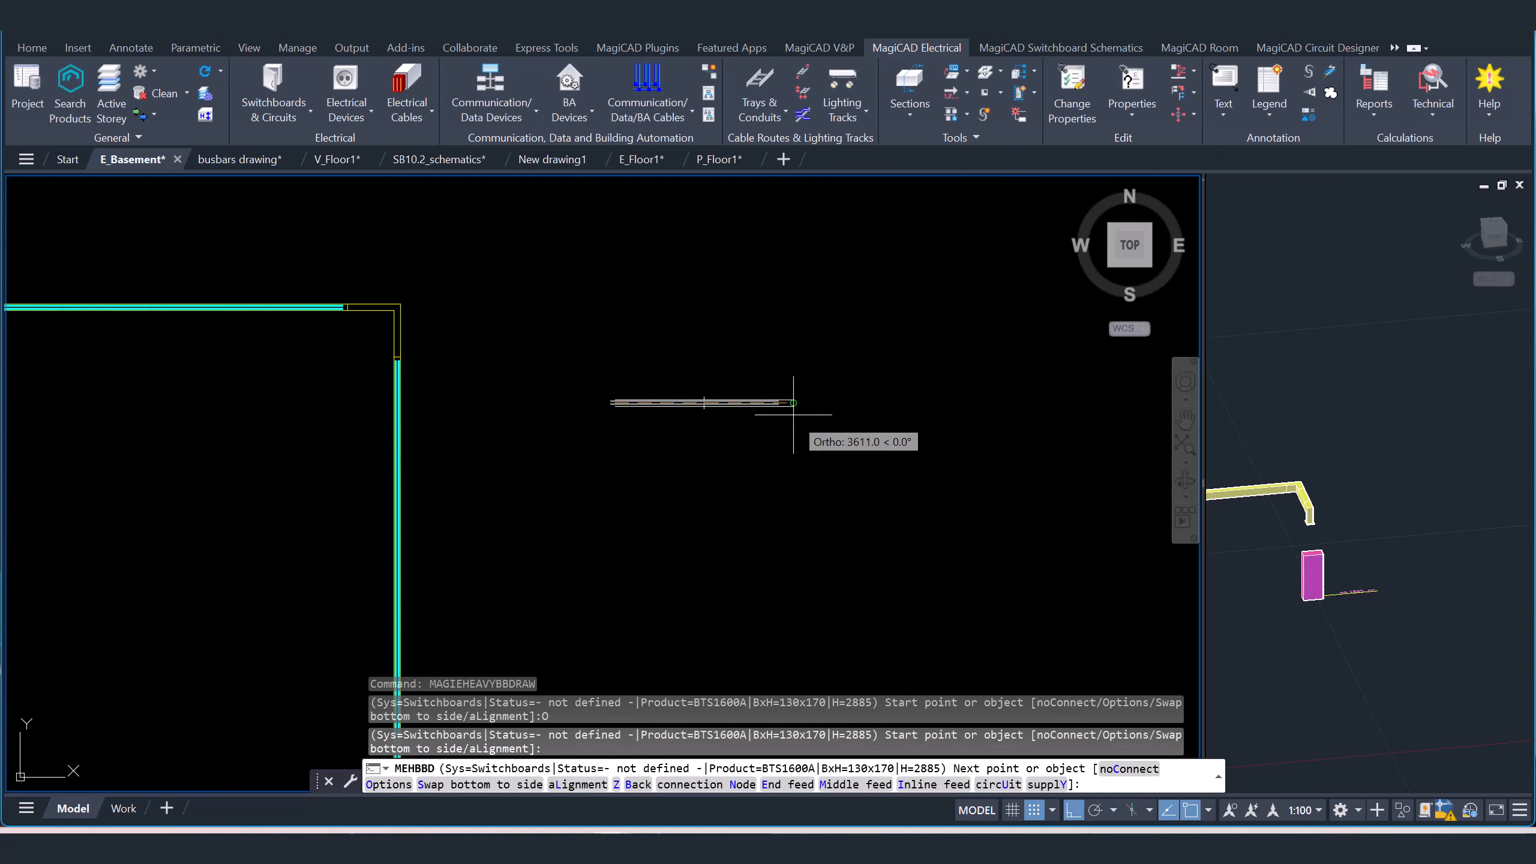
left_click(782, 404)
left_click(728, 602)
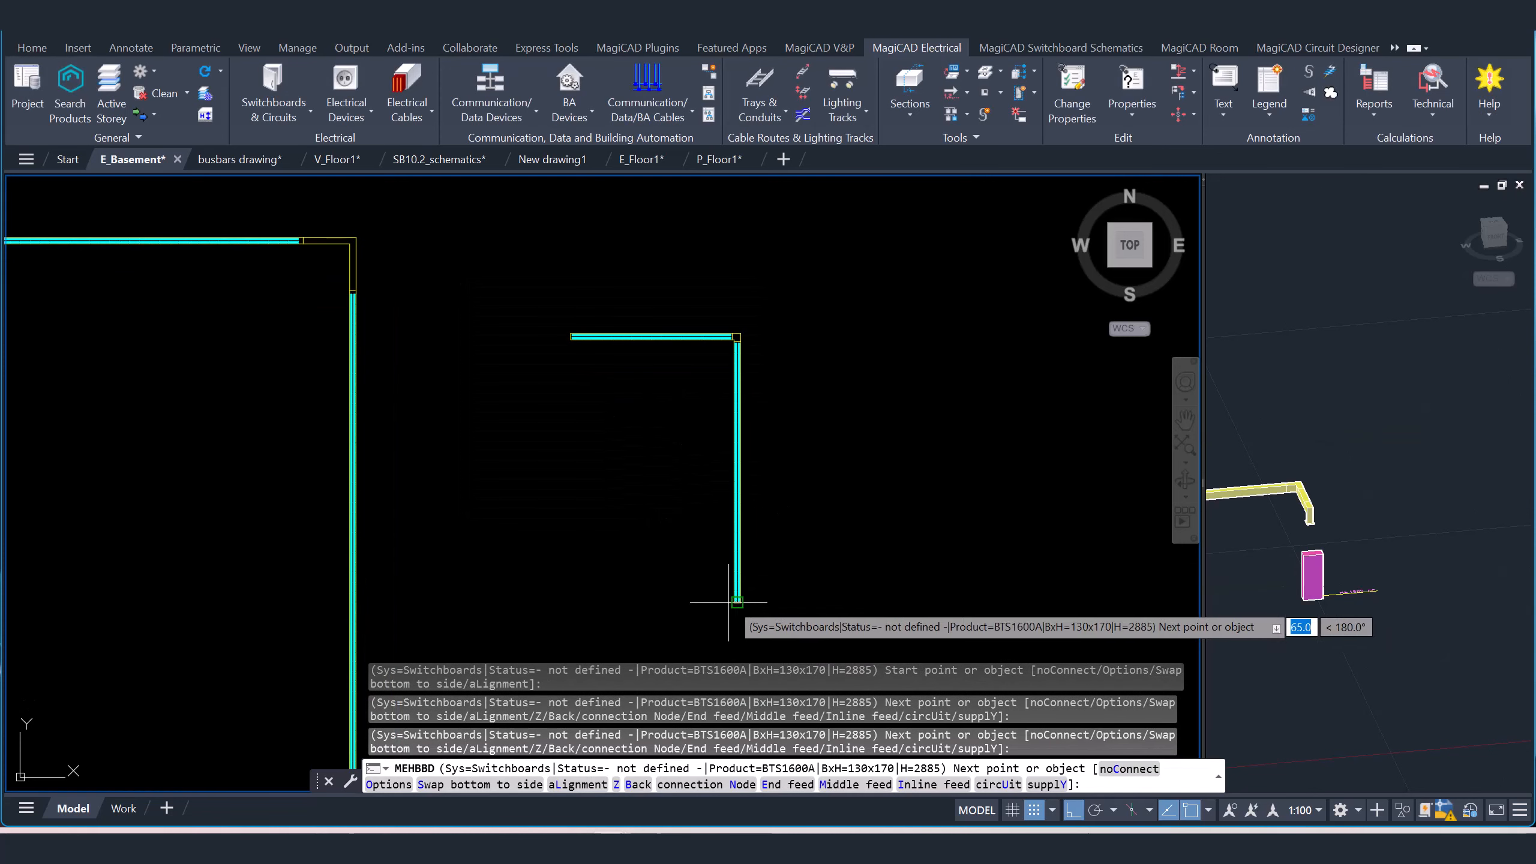
middle_click_drag(869, 562, 727, 481)
left_click(886, 521)
middle_click_drag(910, 561, 767, 377)
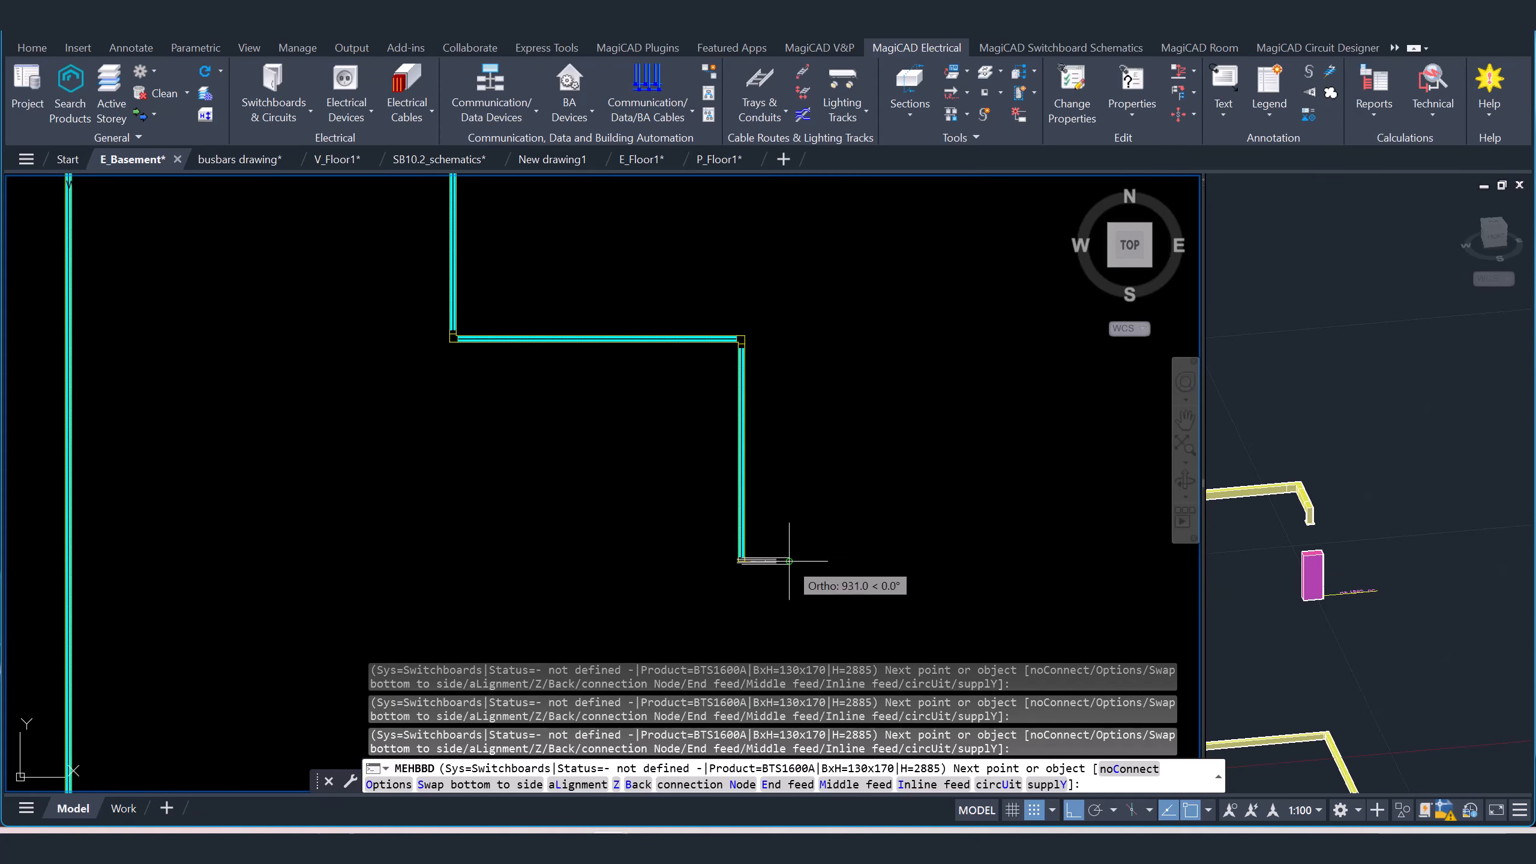
left_click(788, 550)
key("Escape")
- Change the fitting length to 500 mm for the horizontal branch of the stepped run's second outer bend
scroll(736, 336, "up", 6)
middle_click_drag(629, 291, 737, 378)
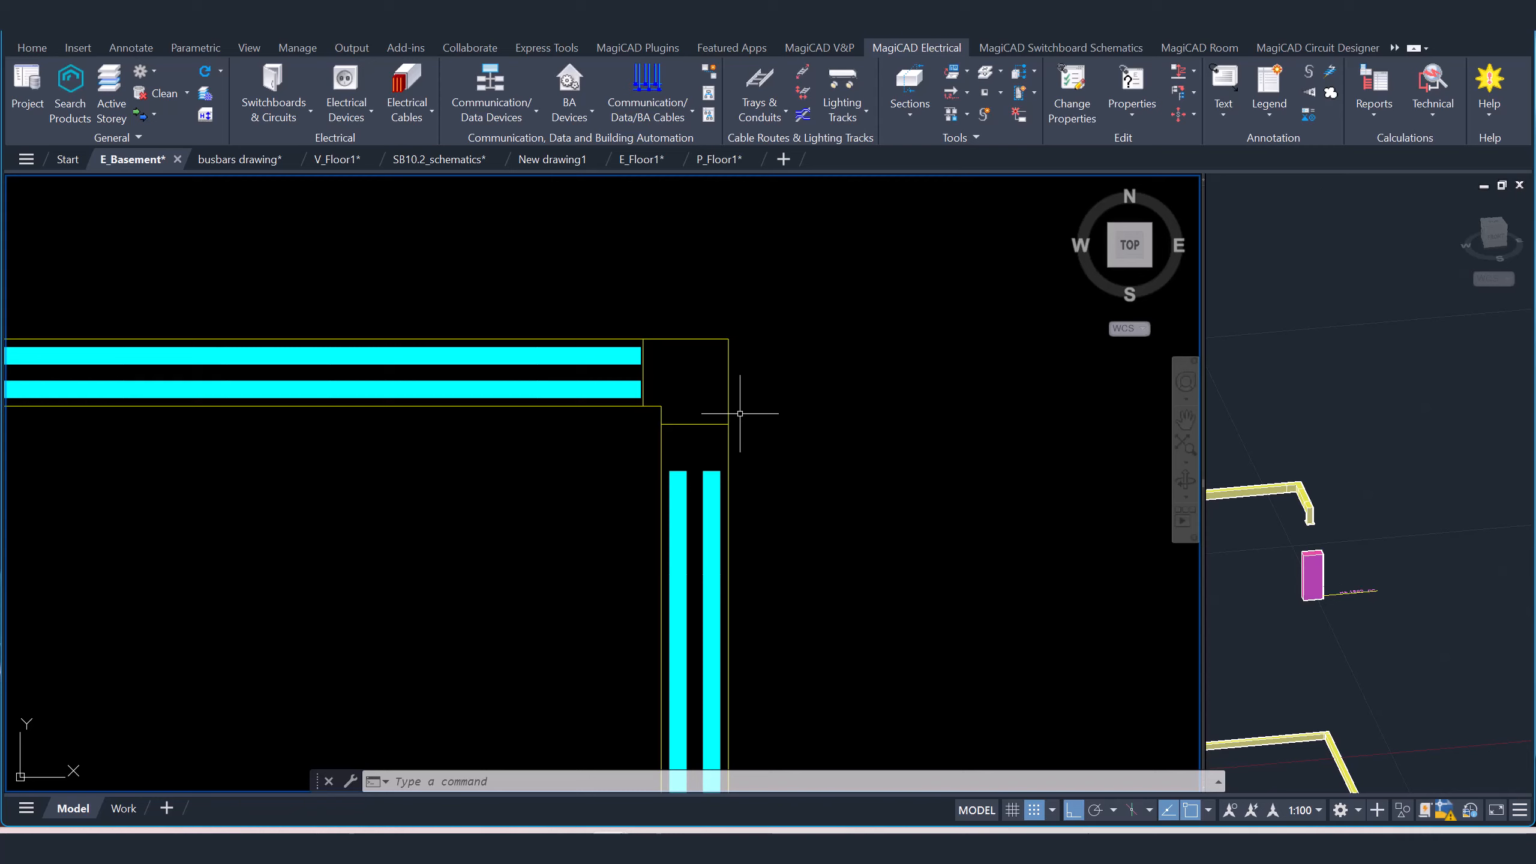
scroll(740, 414, "down", 8)
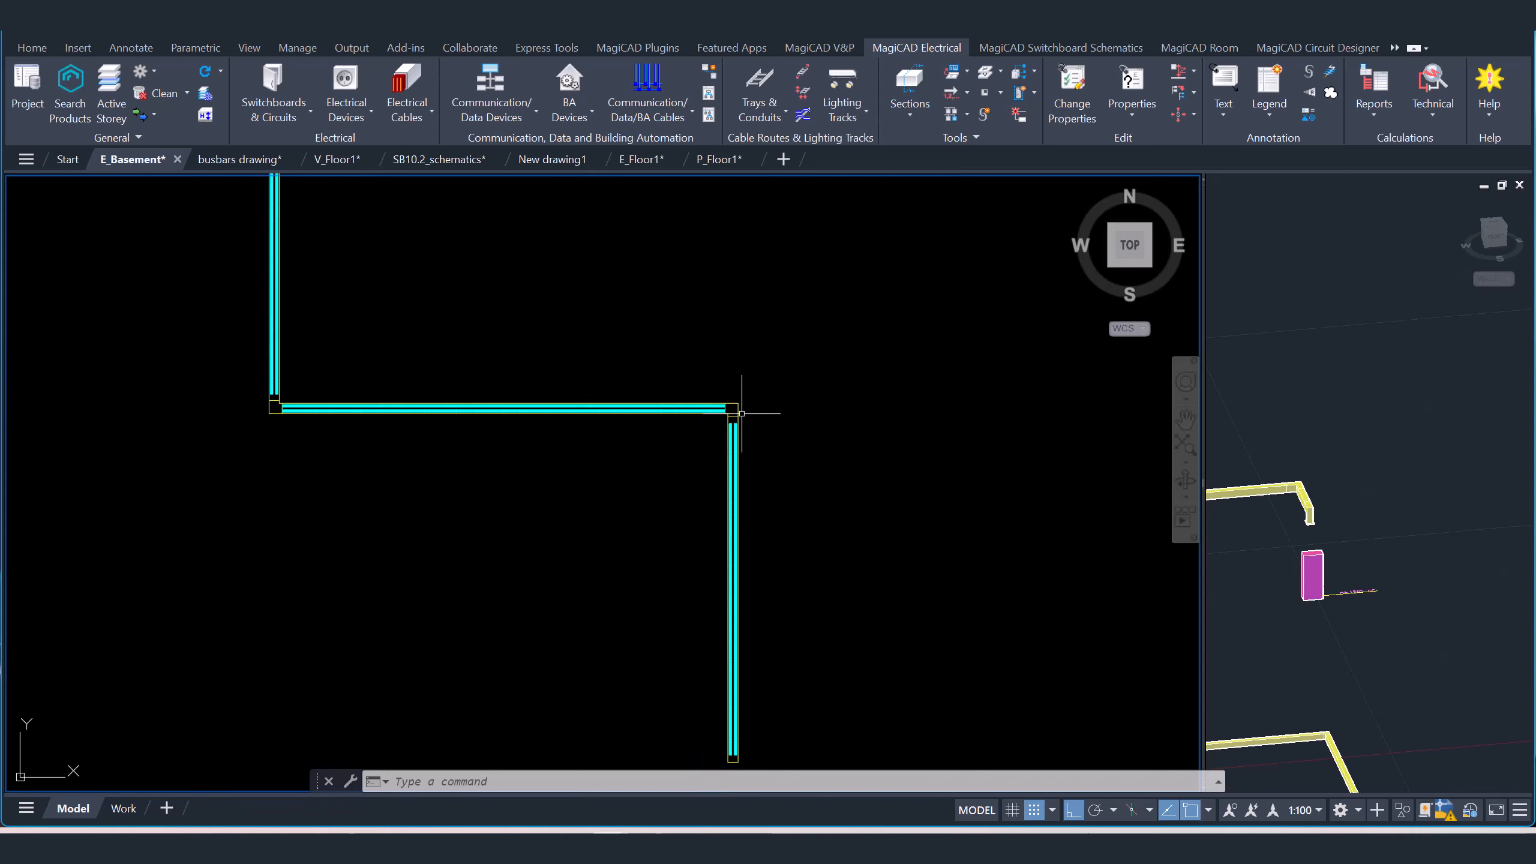
left_click(425, 118)
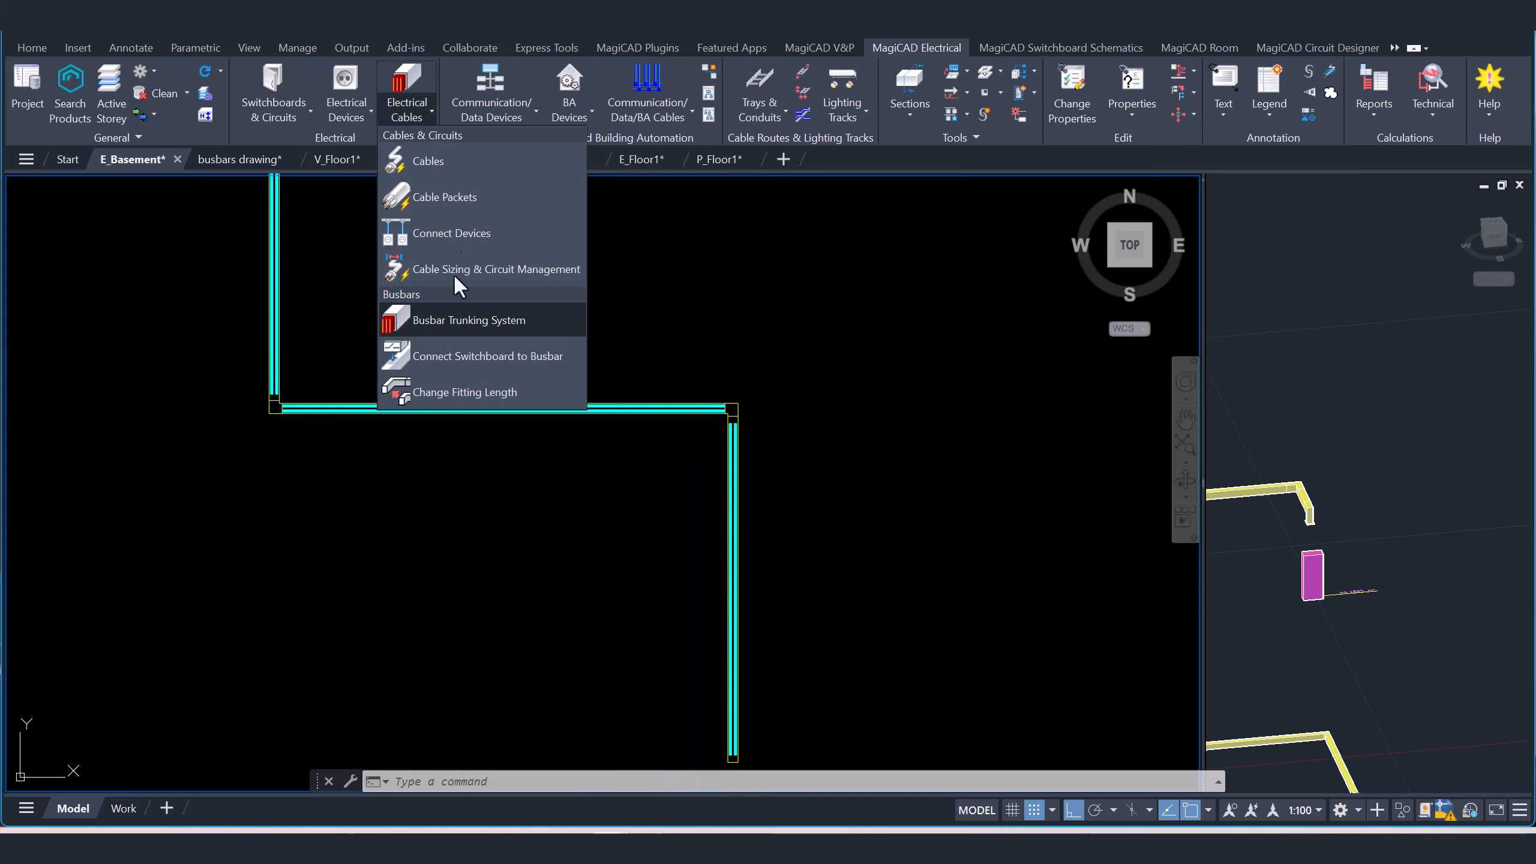
left_click(477, 393)
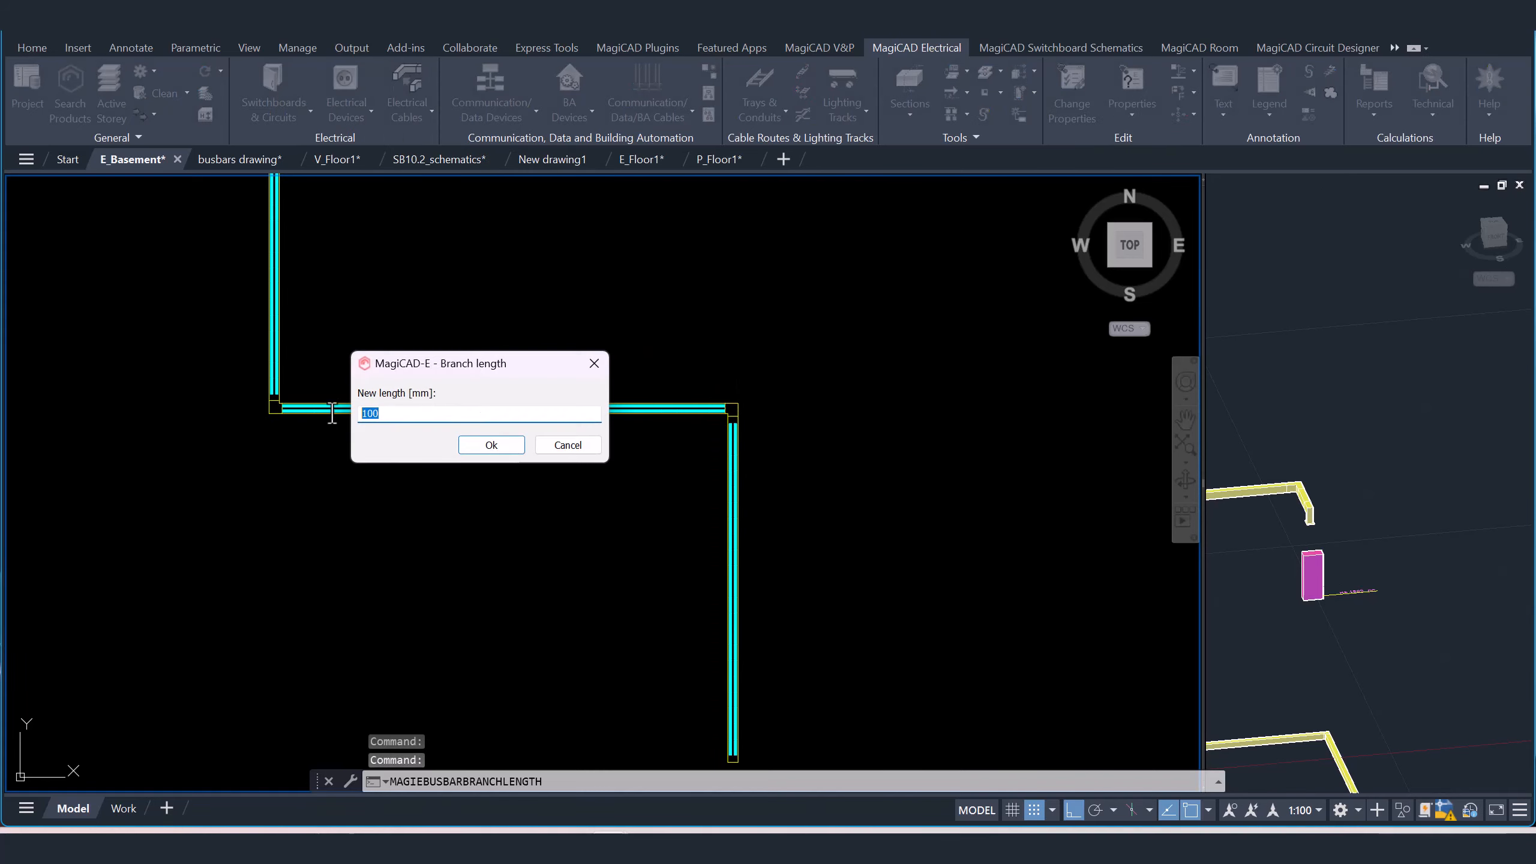
key("BackSpace")
type("500")
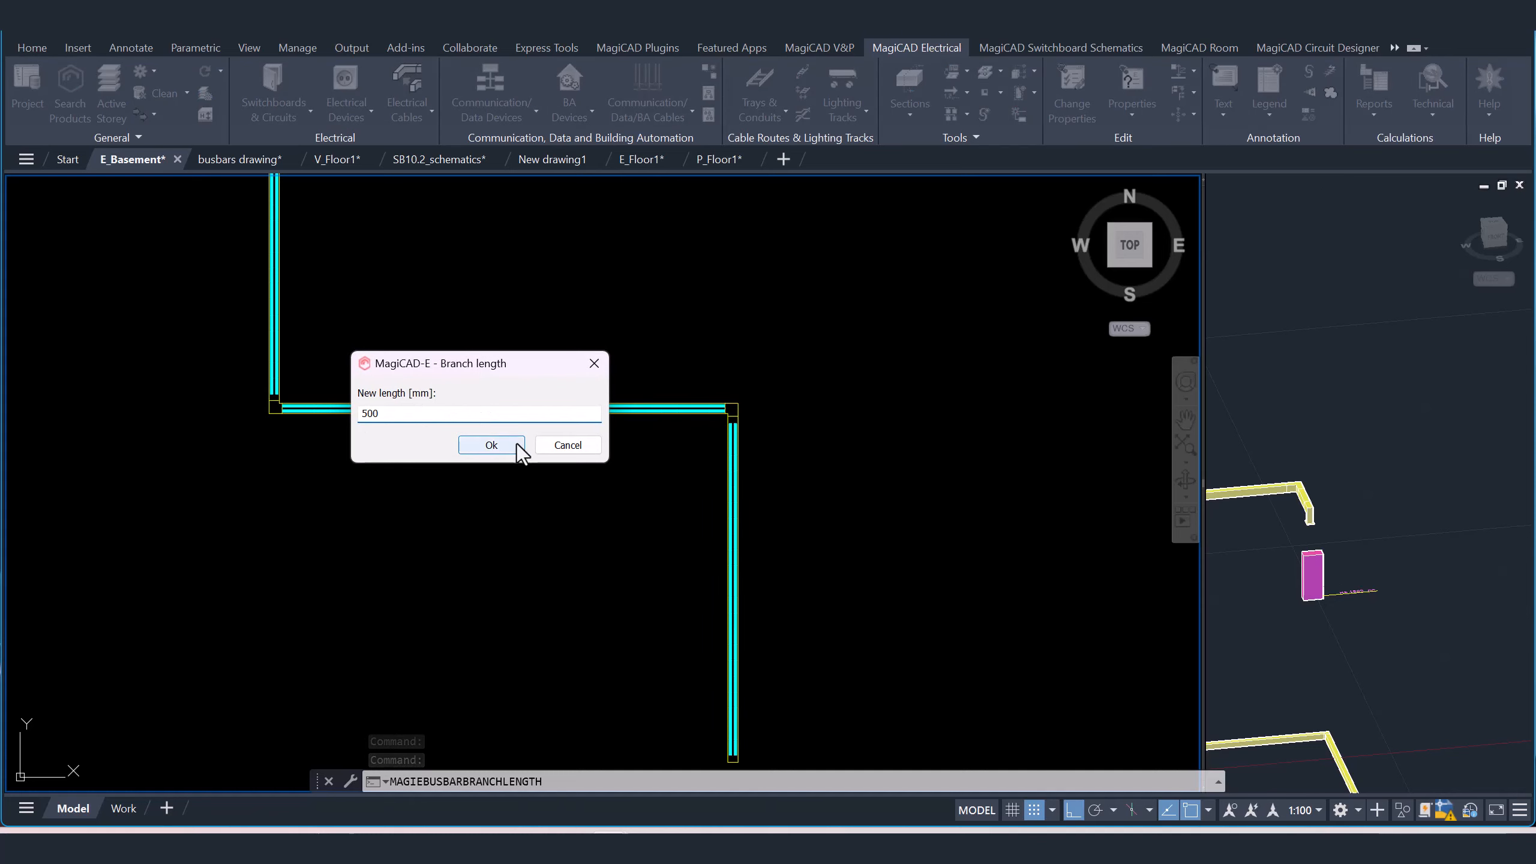
left_click(491, 444)
scroll(719, 411, "up", 12)
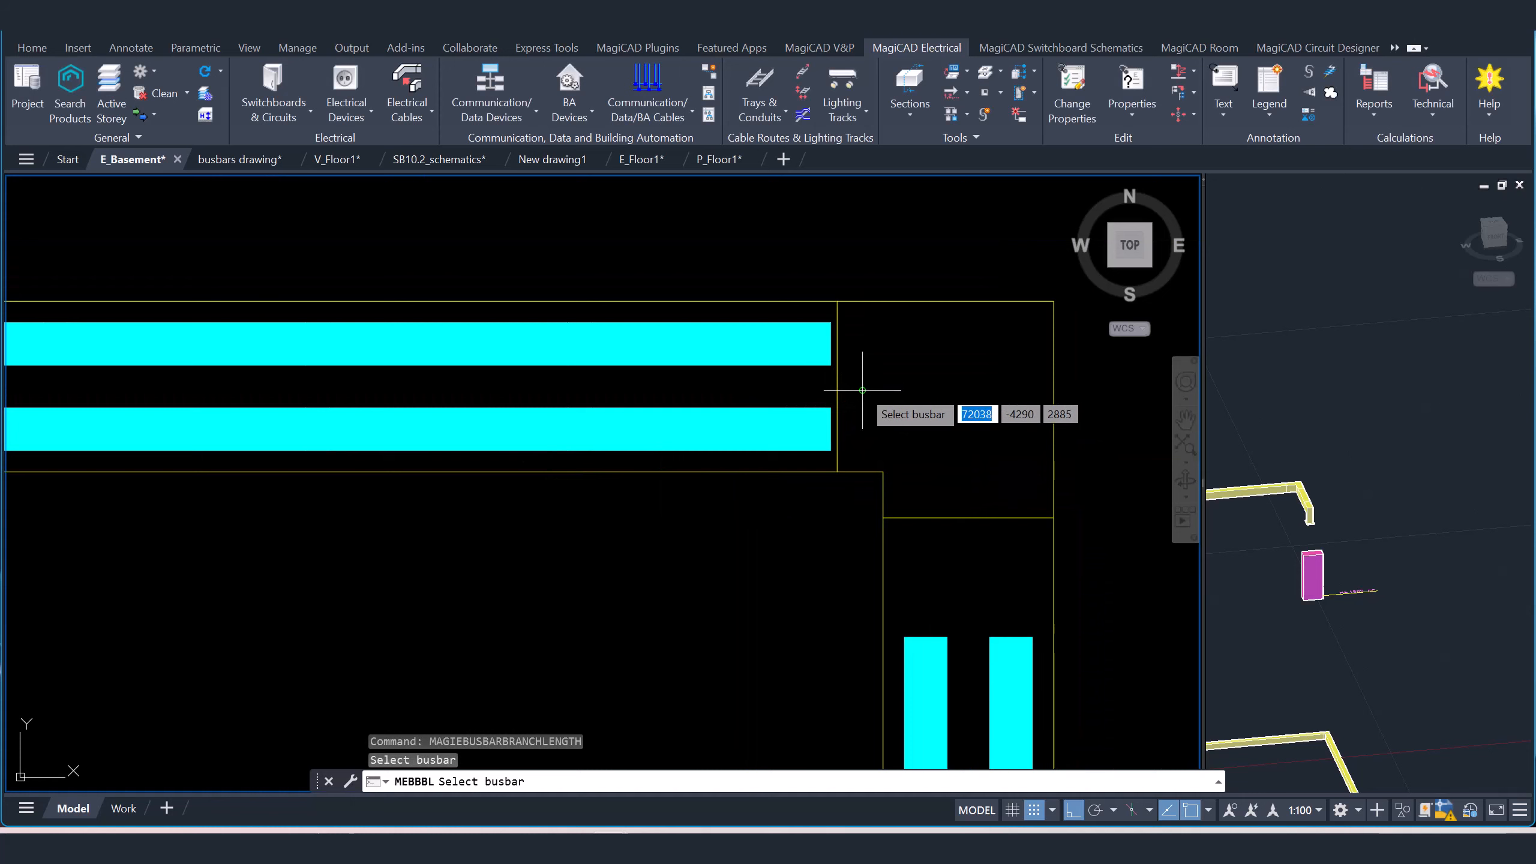
scroll(852, 399, "down", 2)
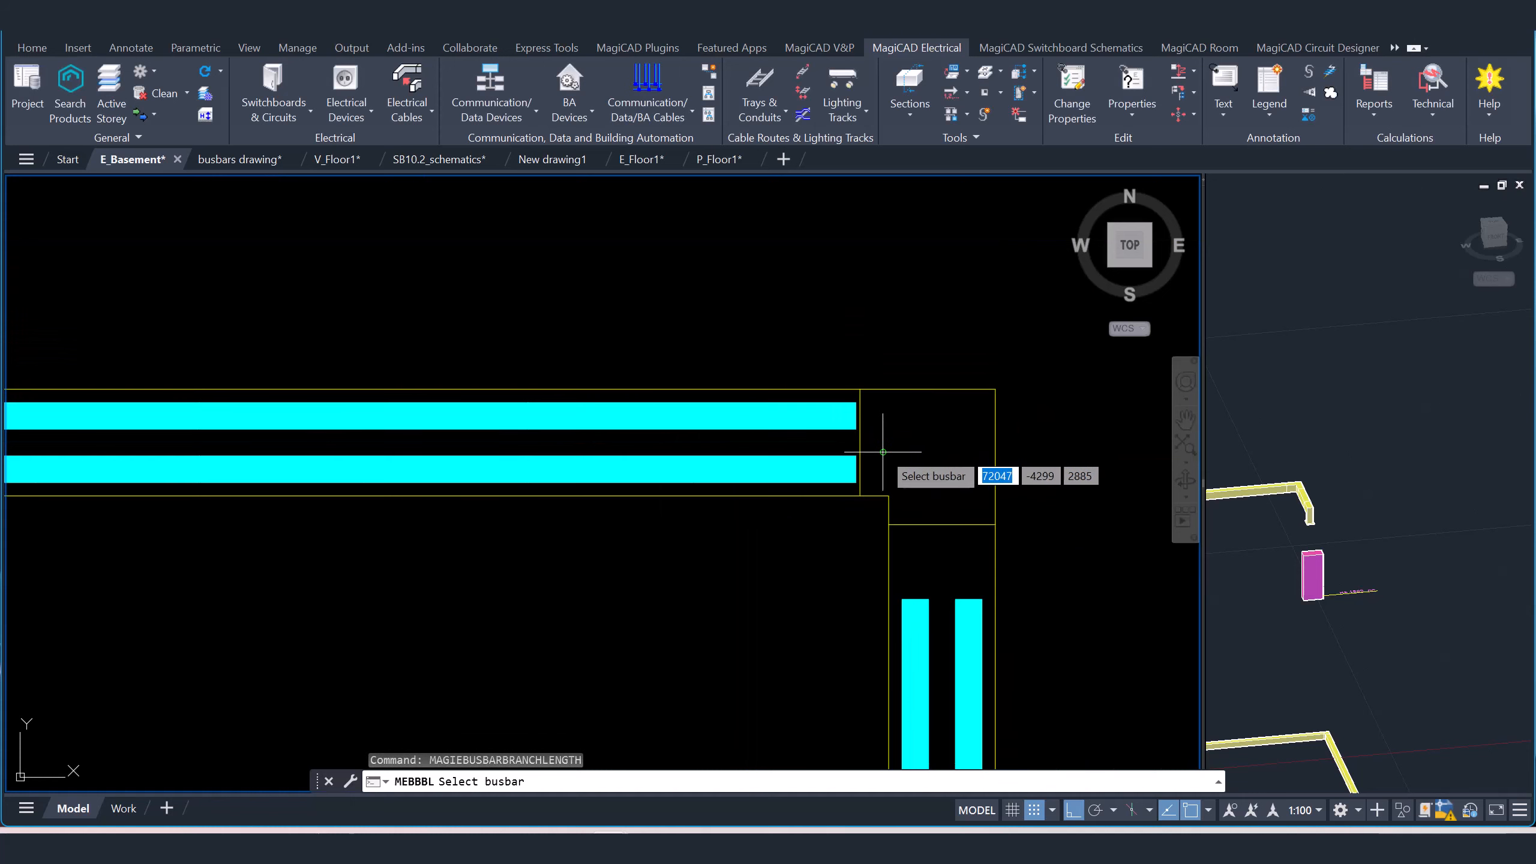
left_click(869, 385)
left_click(988, 521)
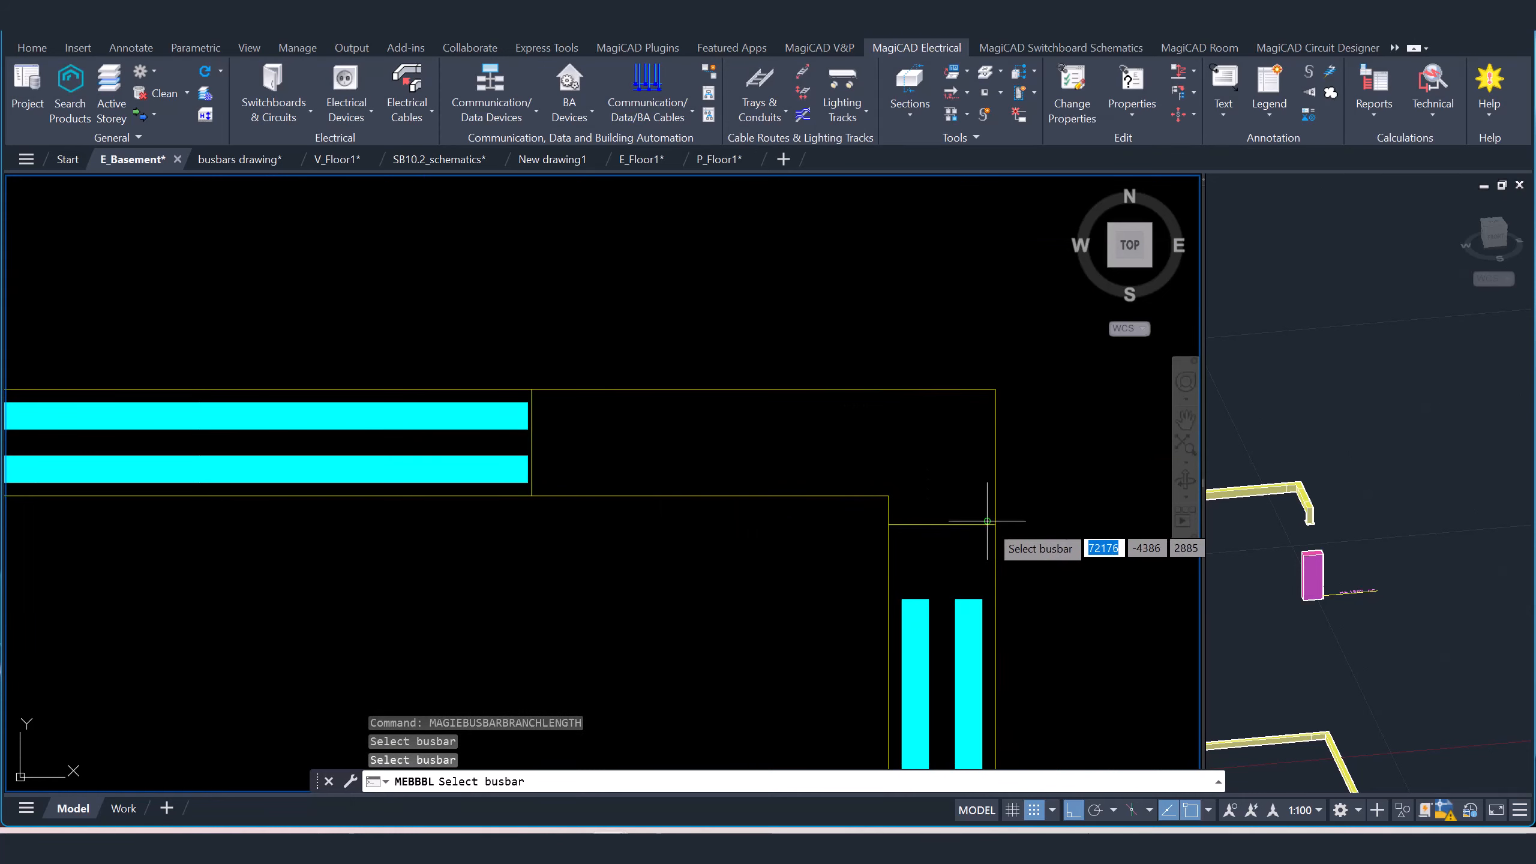
scroll(992, 505, "down", 5)
middle_click_drag(992, 501, 744, 399)
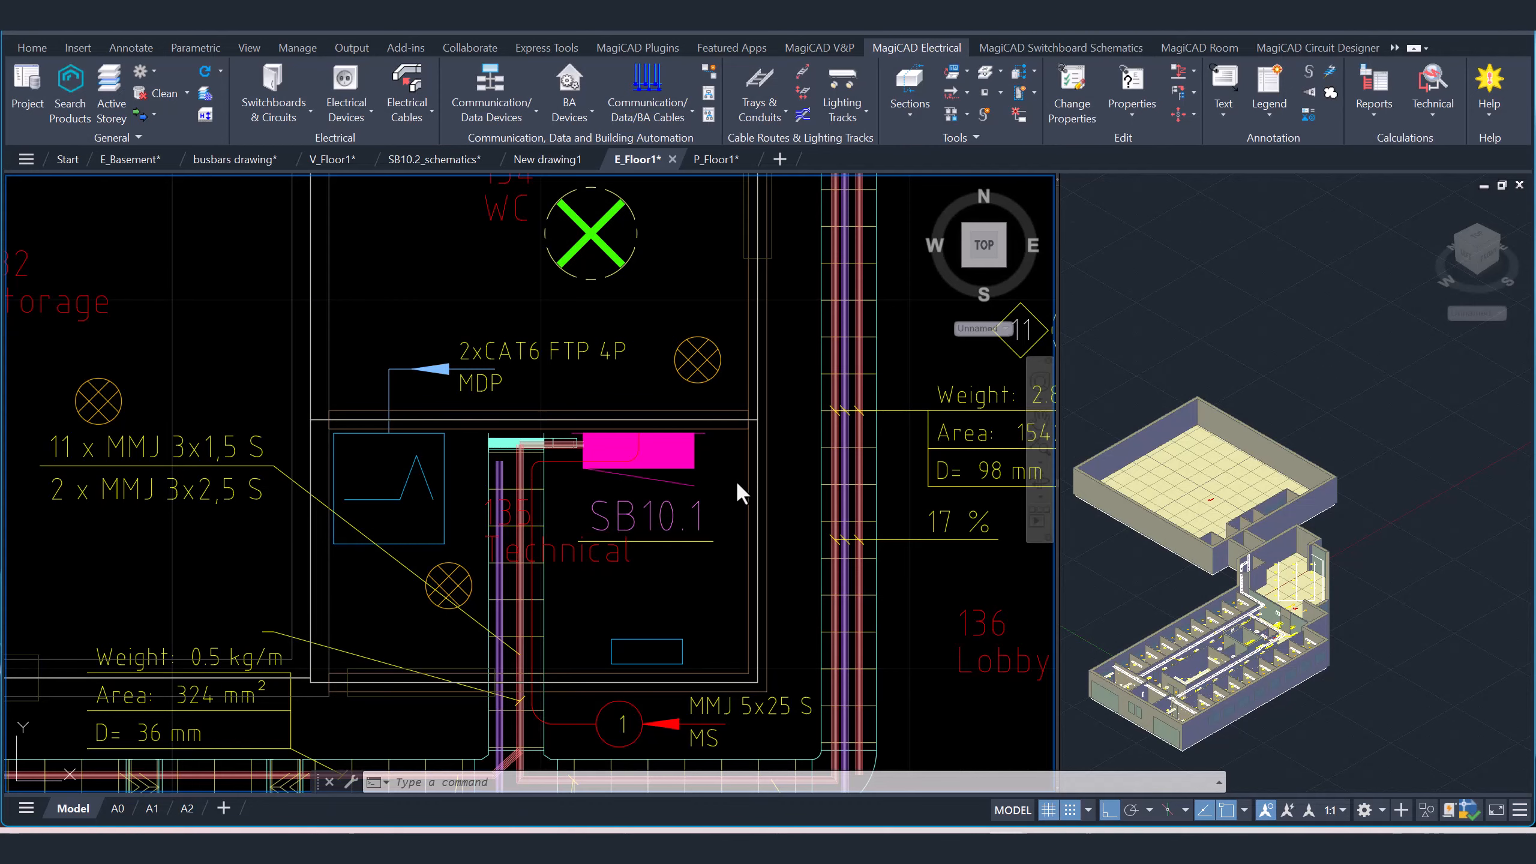
- Add a host named DA to the bus connections settings of the E_Floor1 drawing
left_click(669, 112)
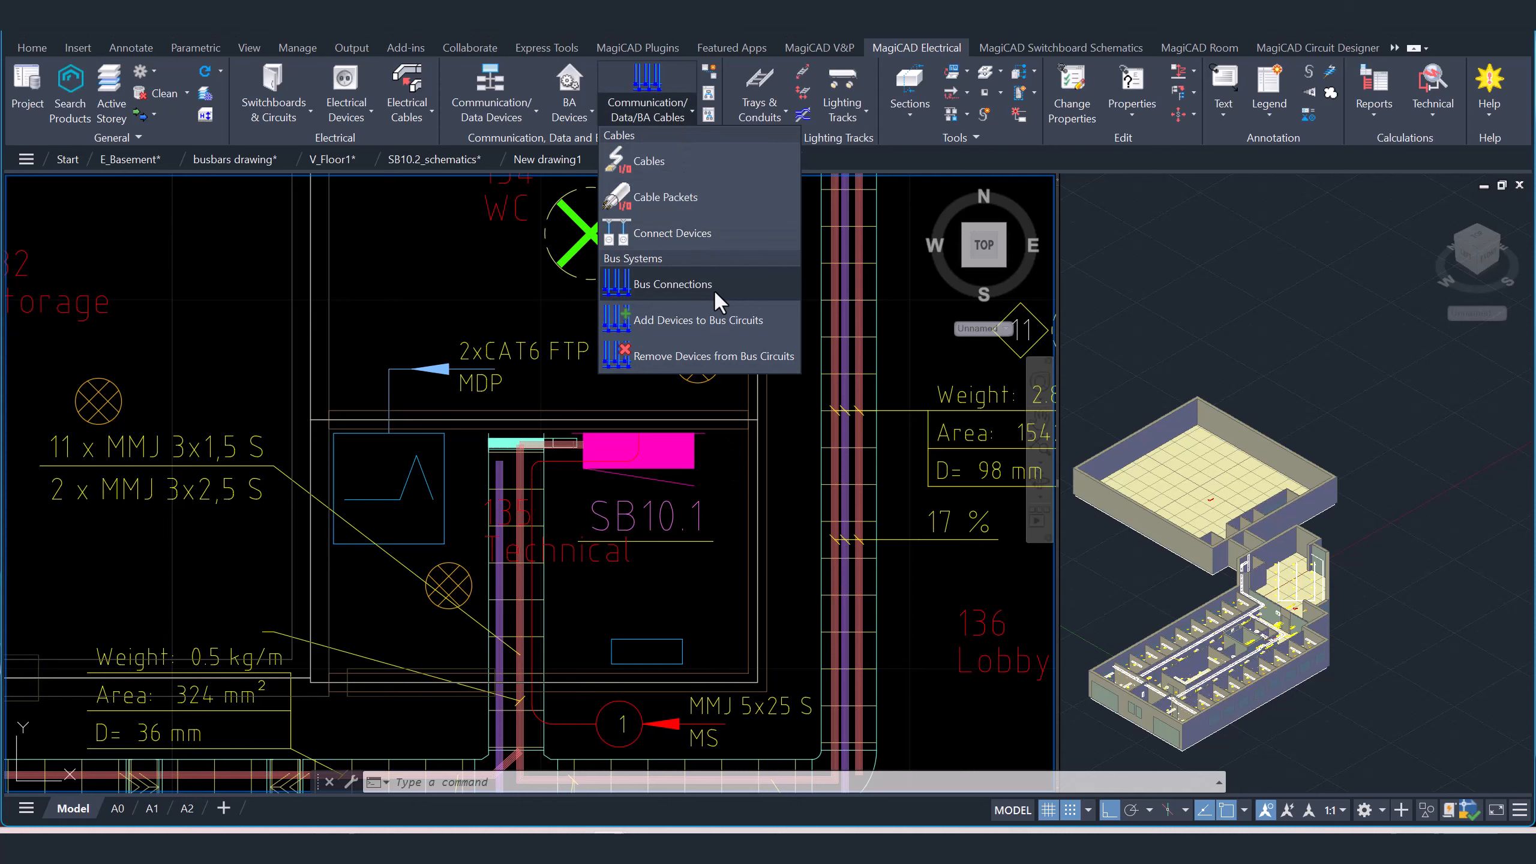
left_click(713, 286)
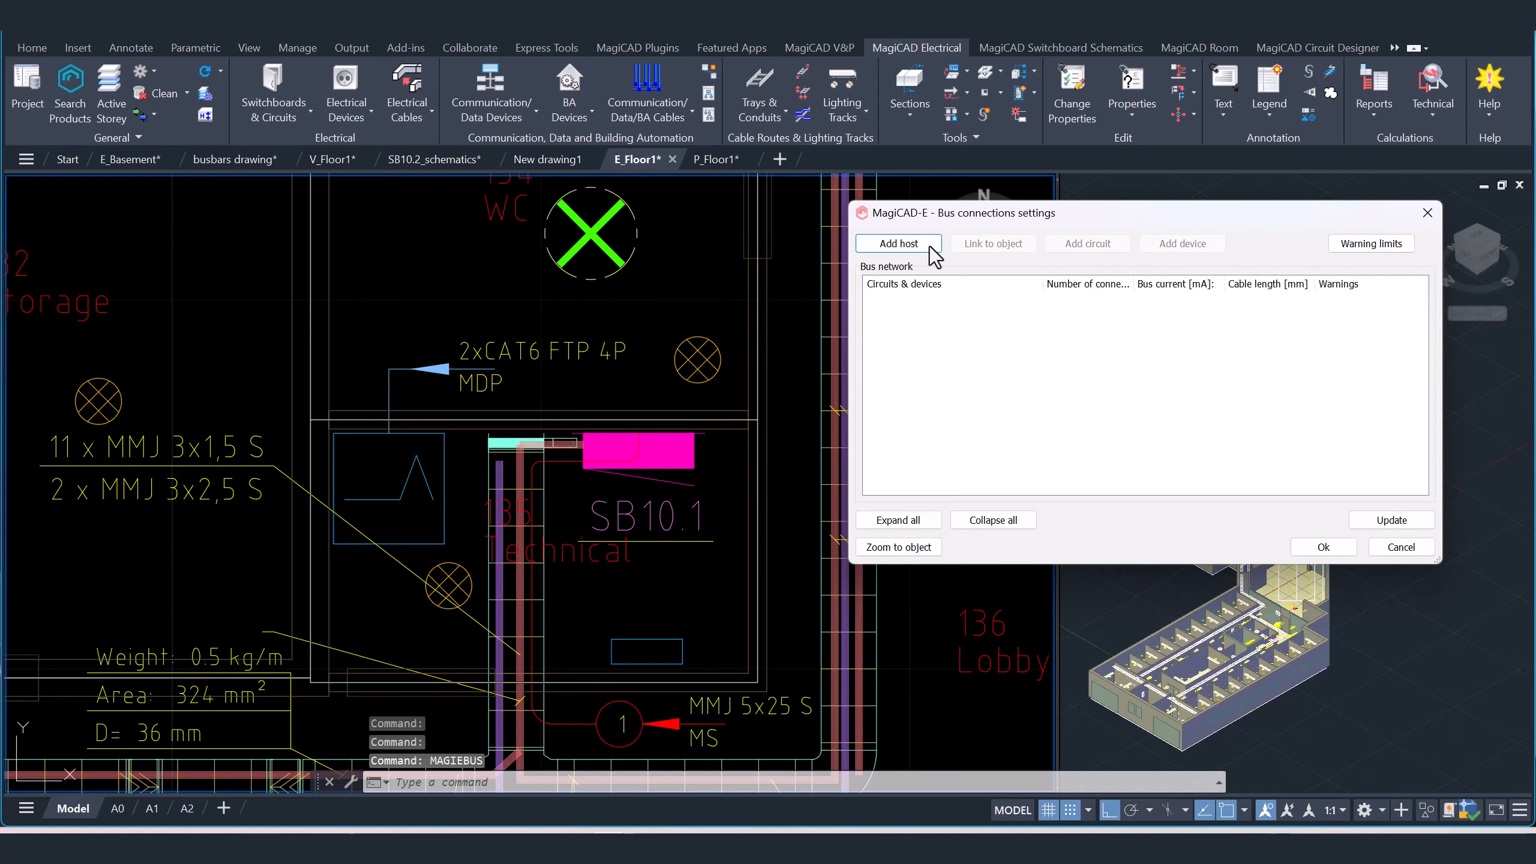
left_click(931, 246)
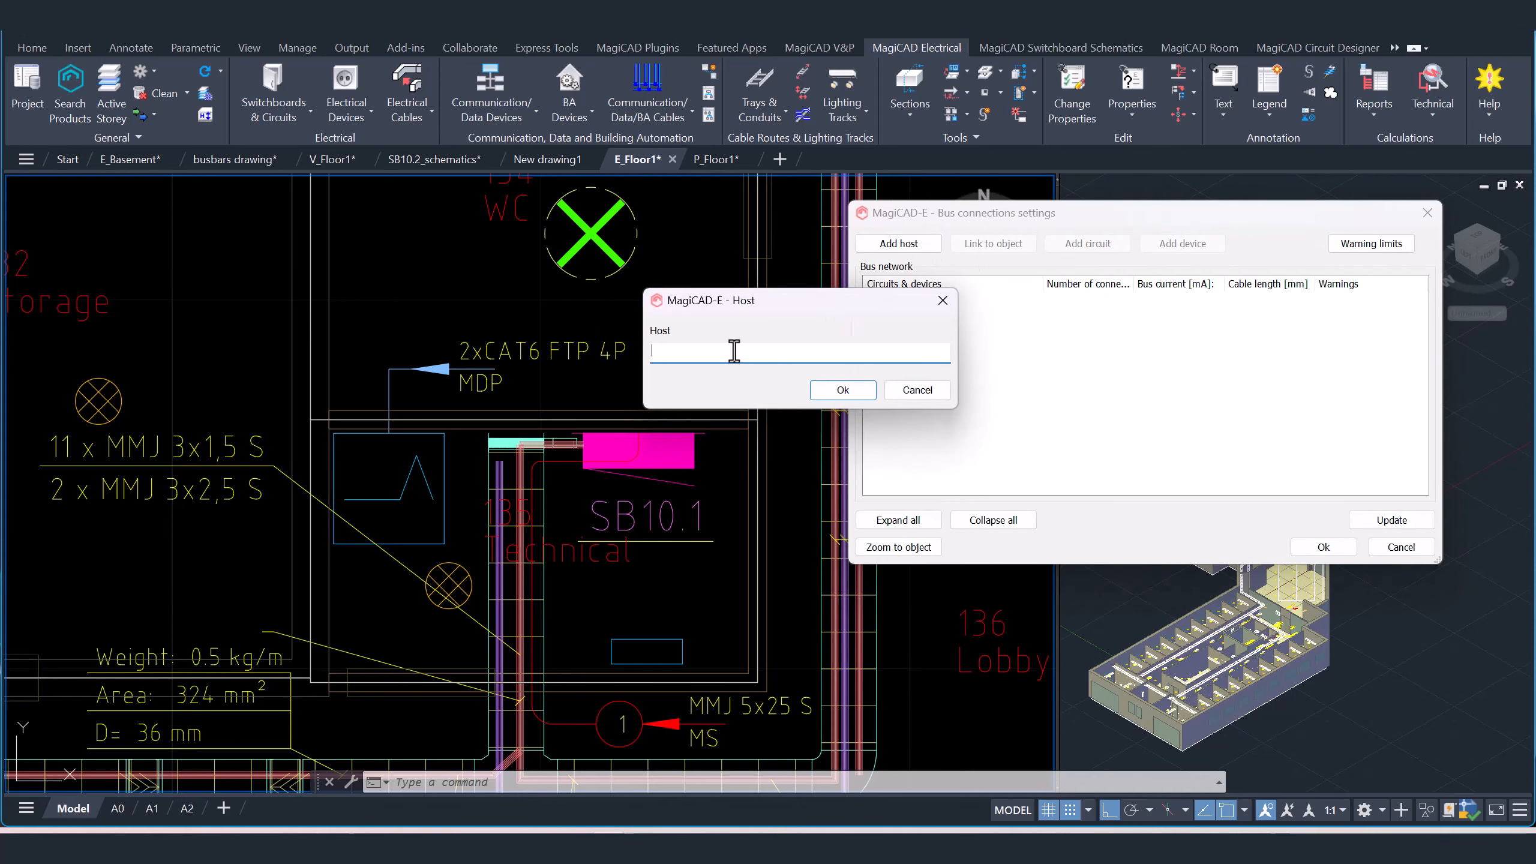
type("DA")
left_click(865, 393)
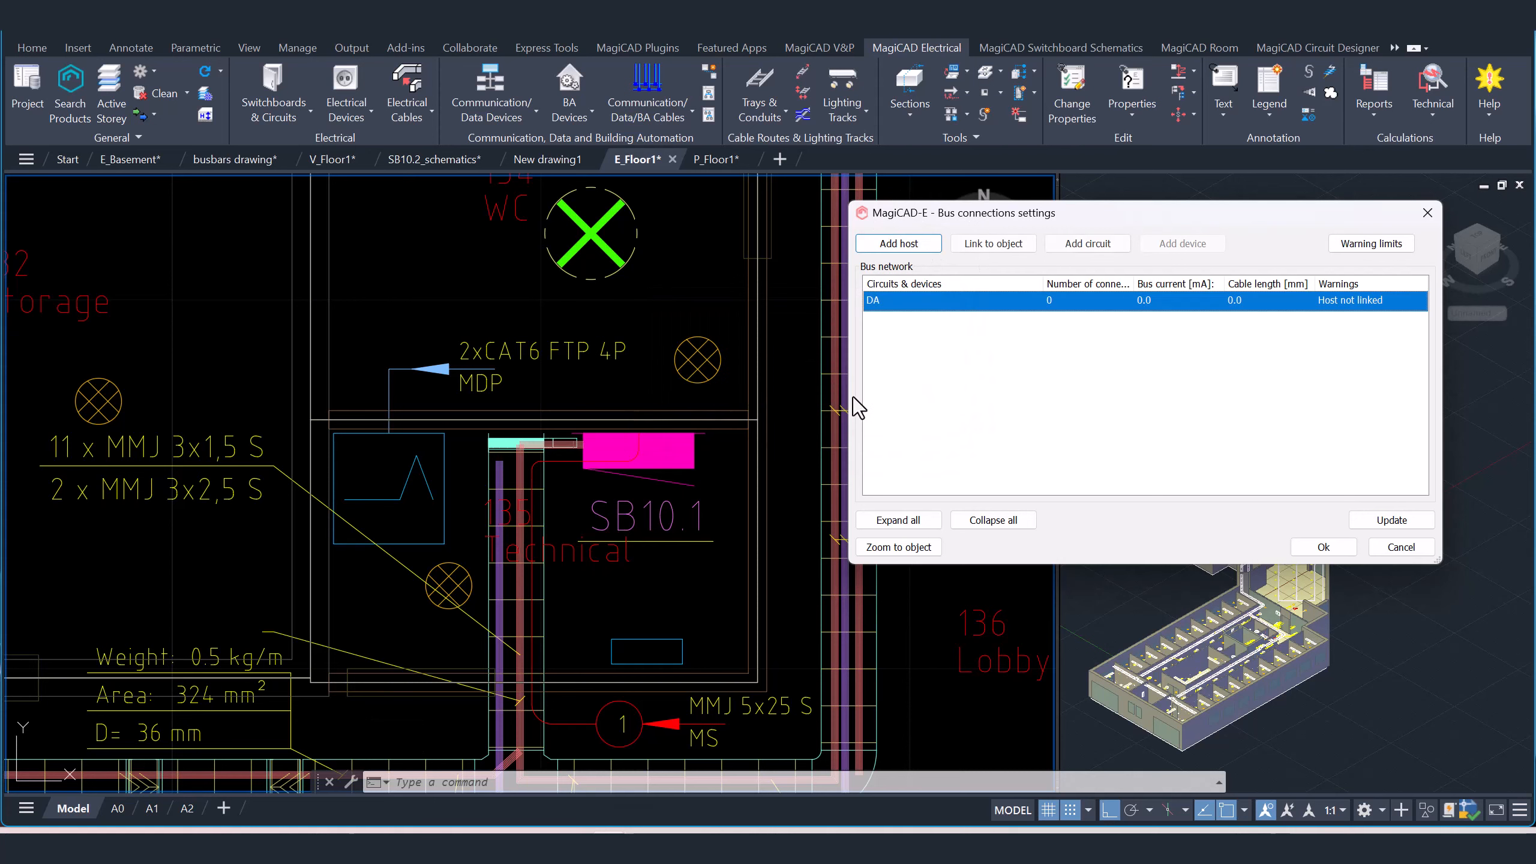
- Try to link the DA host to switchboard SB10.1 by picking the switchboard in the floor plan
left_click(691, 457)
left_click(704, 457)
left_click(664, 448)
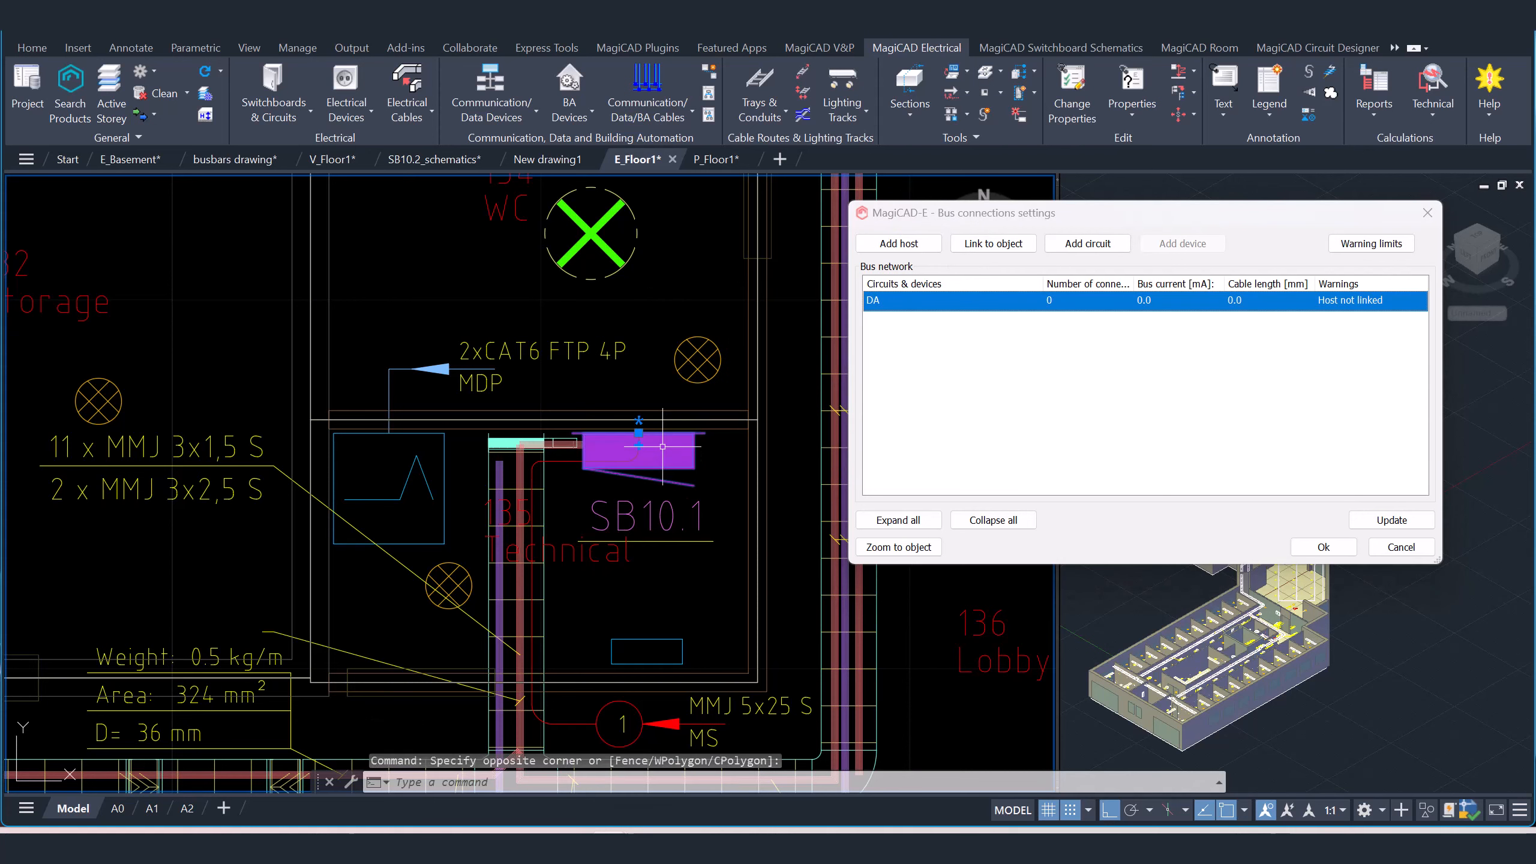
key("Return")
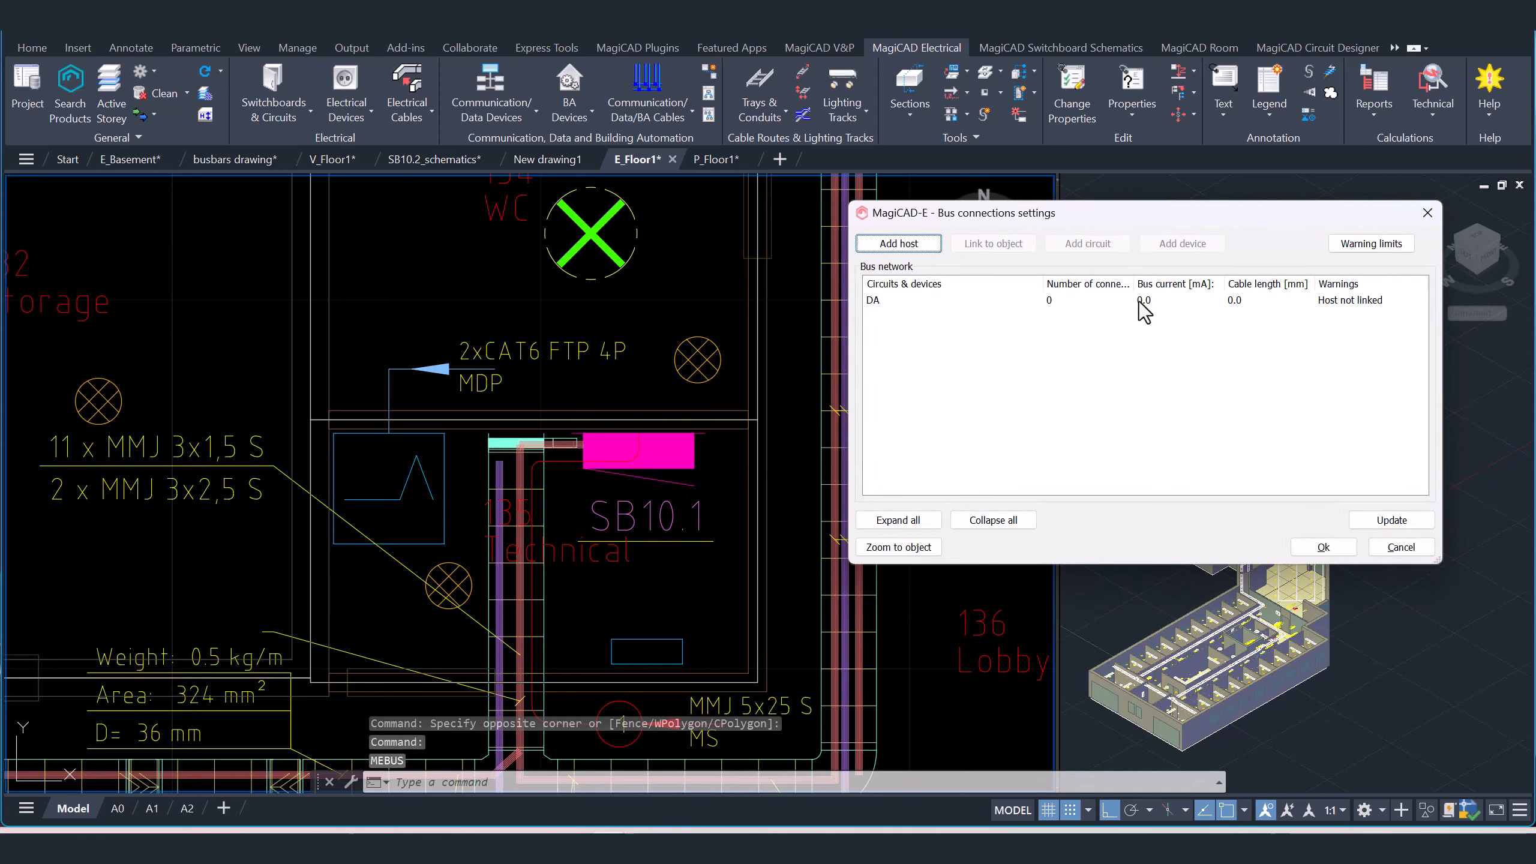
- Add a circuit named 1 to the DA host in the bus network
left_click(1140, 302)
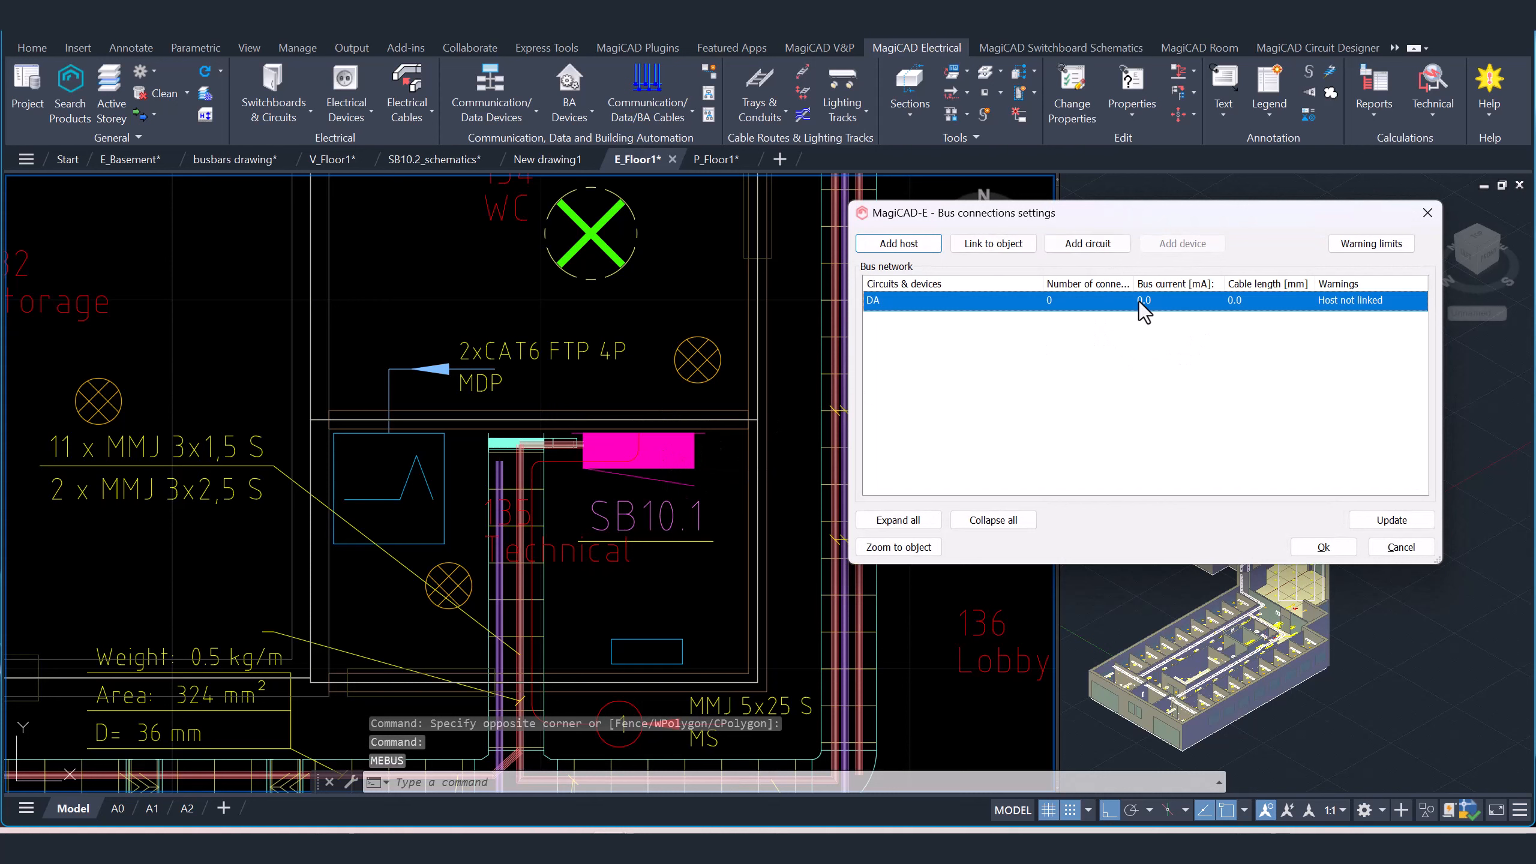
left_click(1095, 248)
type("1")
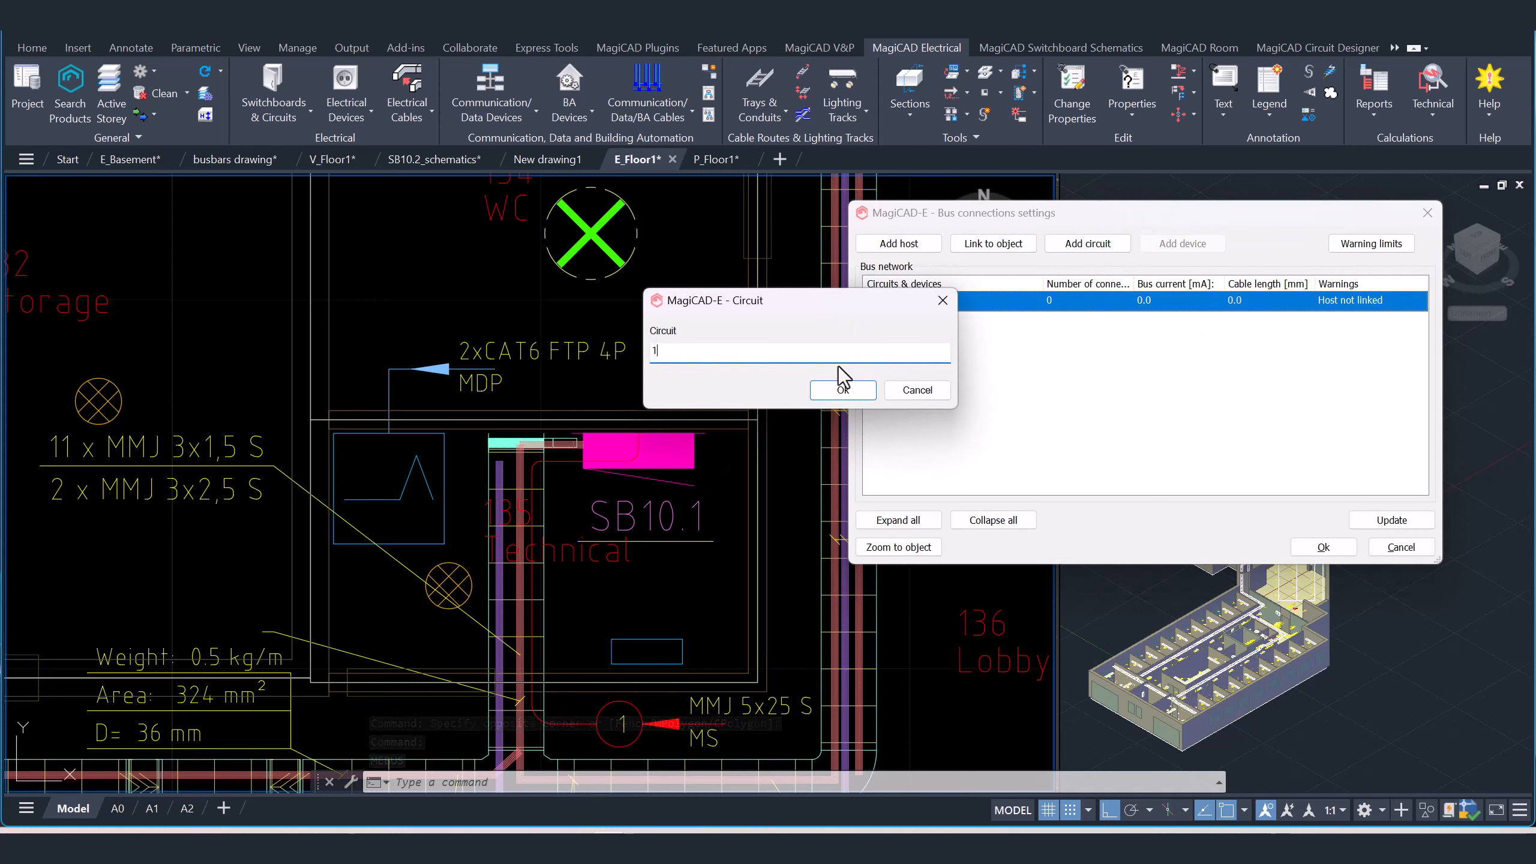
left_click(841, 390)
- Add the electrical devices in offices 127 and 128 to bus circuit 1 using manual selection with a window around both rooms
left_click(956, 321)
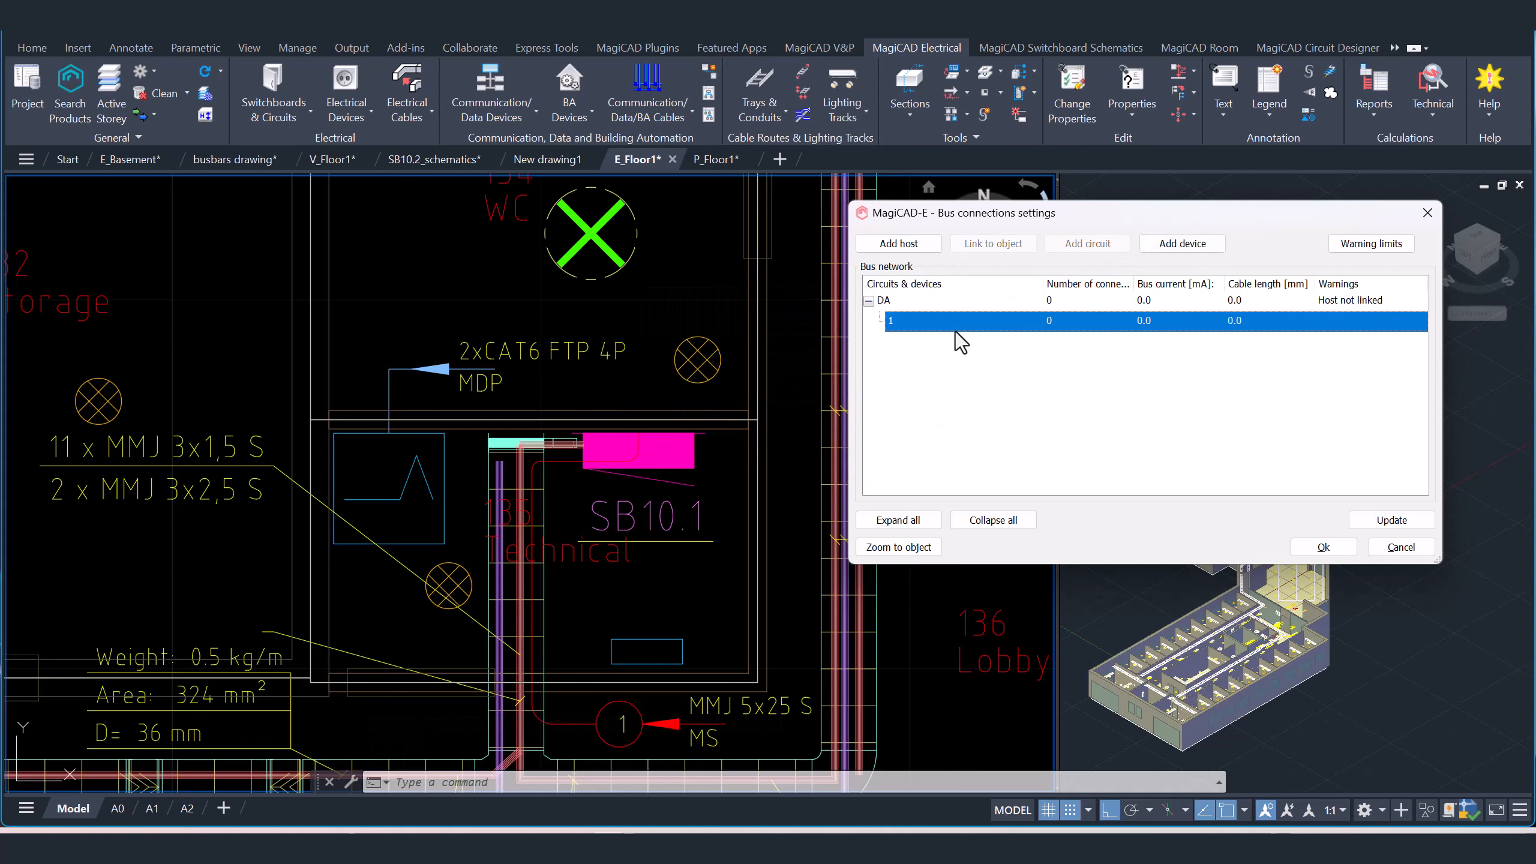
left_click(1184, 244)
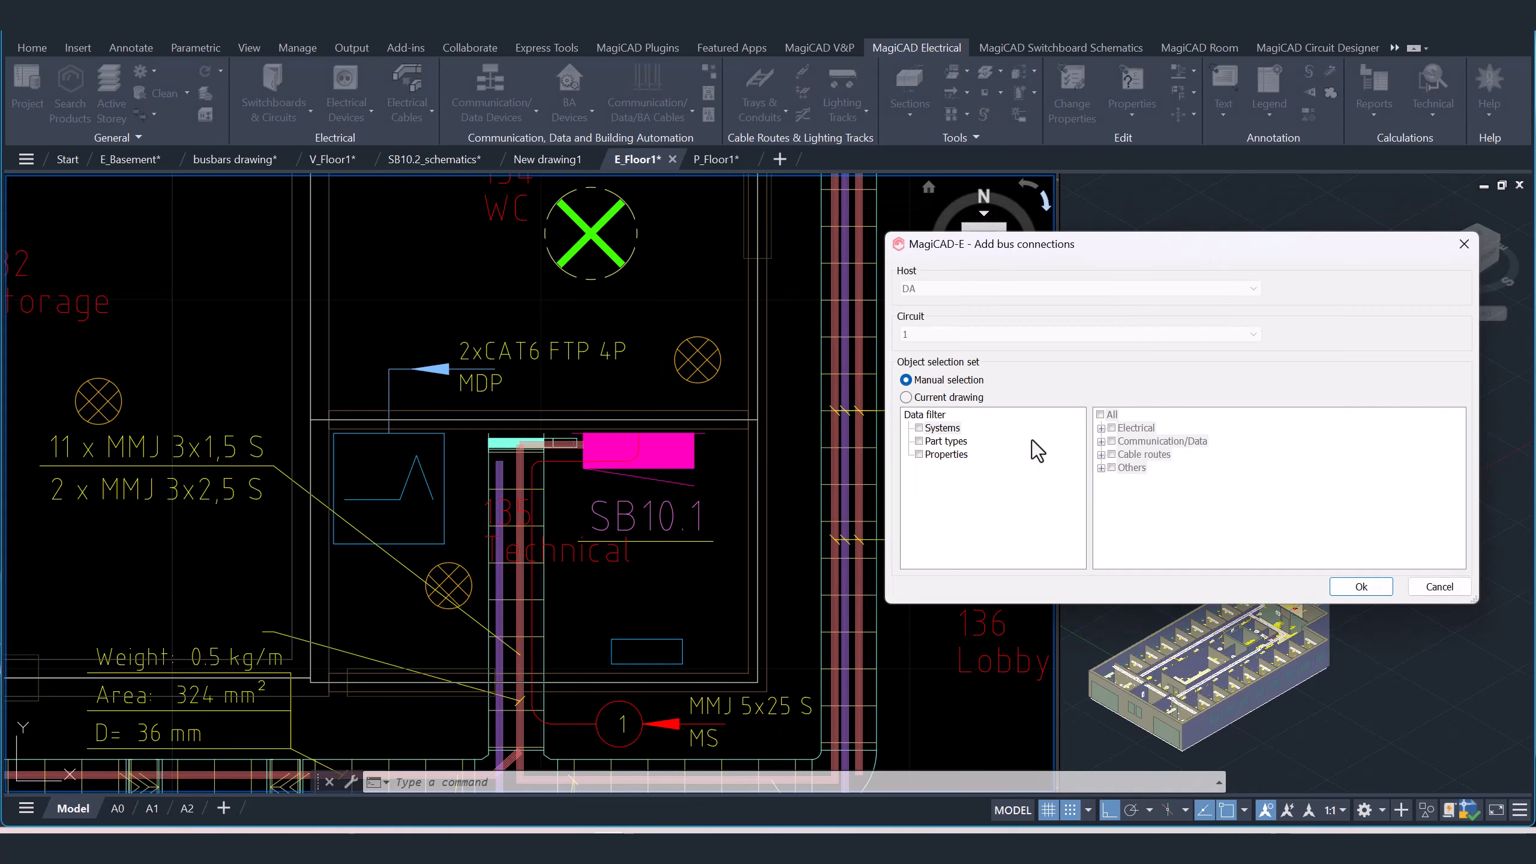
left_click(1361, 587)
middle_click_drag(649, 320, 679, 550)
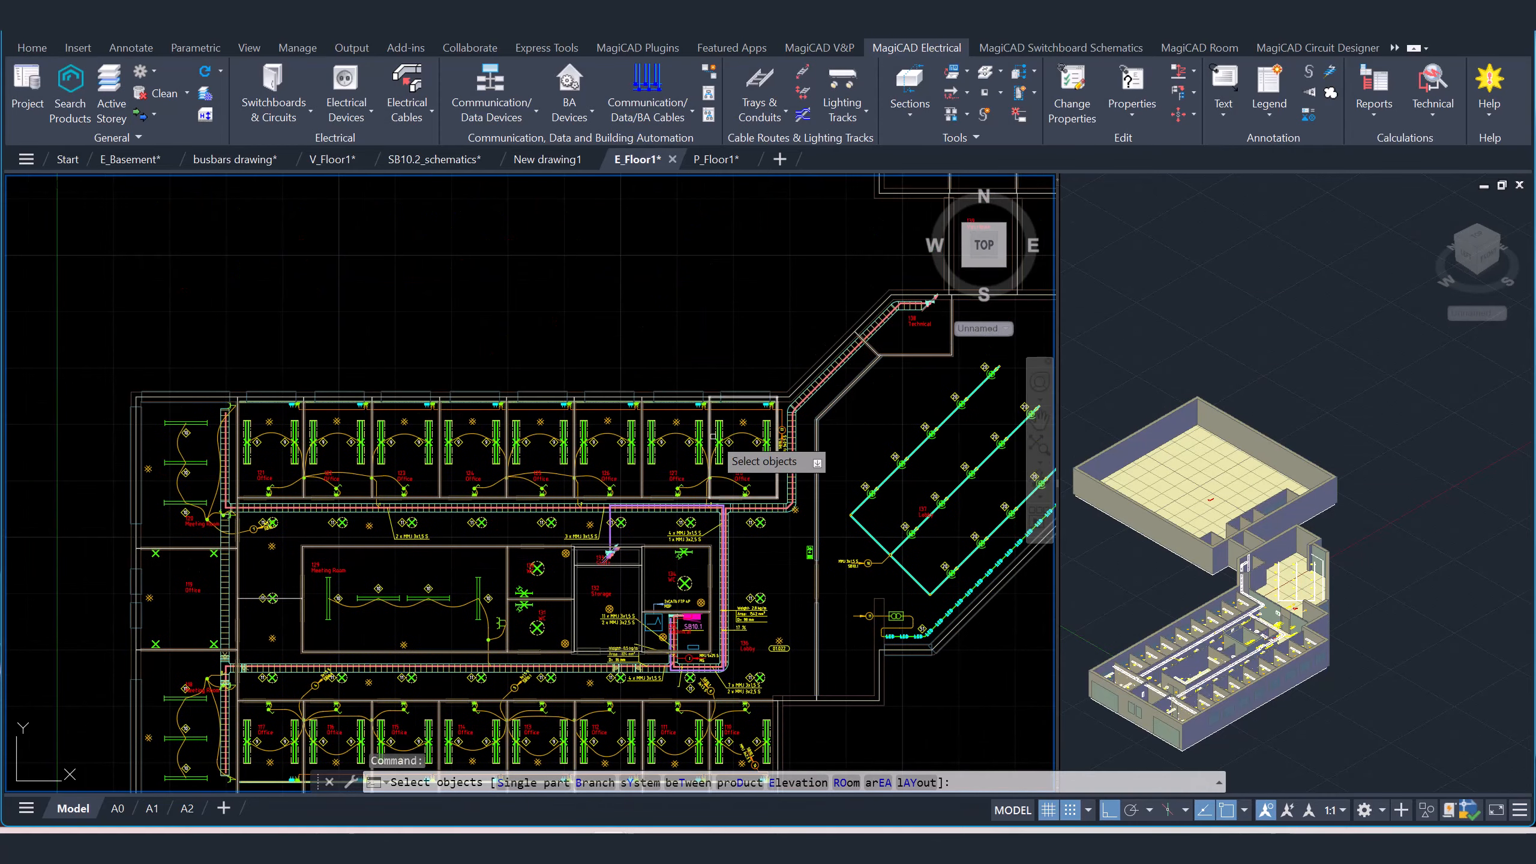
scroll(713, 437, "up", 4)
middle_click_drag(713, 437, 626, 426)
scroll(626, 427, "down", 3)
scroll(635, 425, "up", 2)
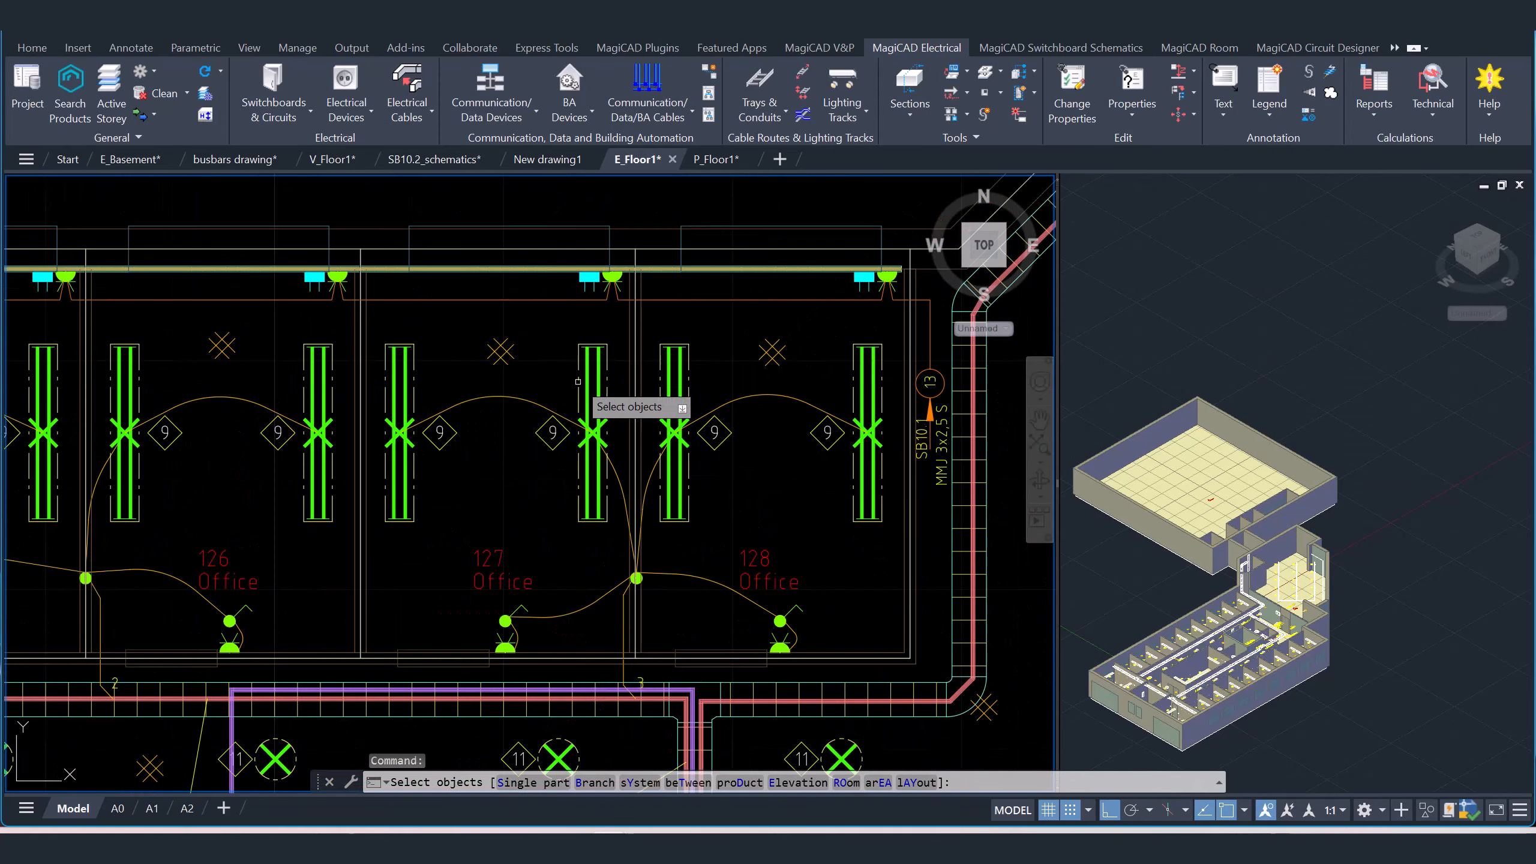
left_click(381, 315)
left_click(912, 653)
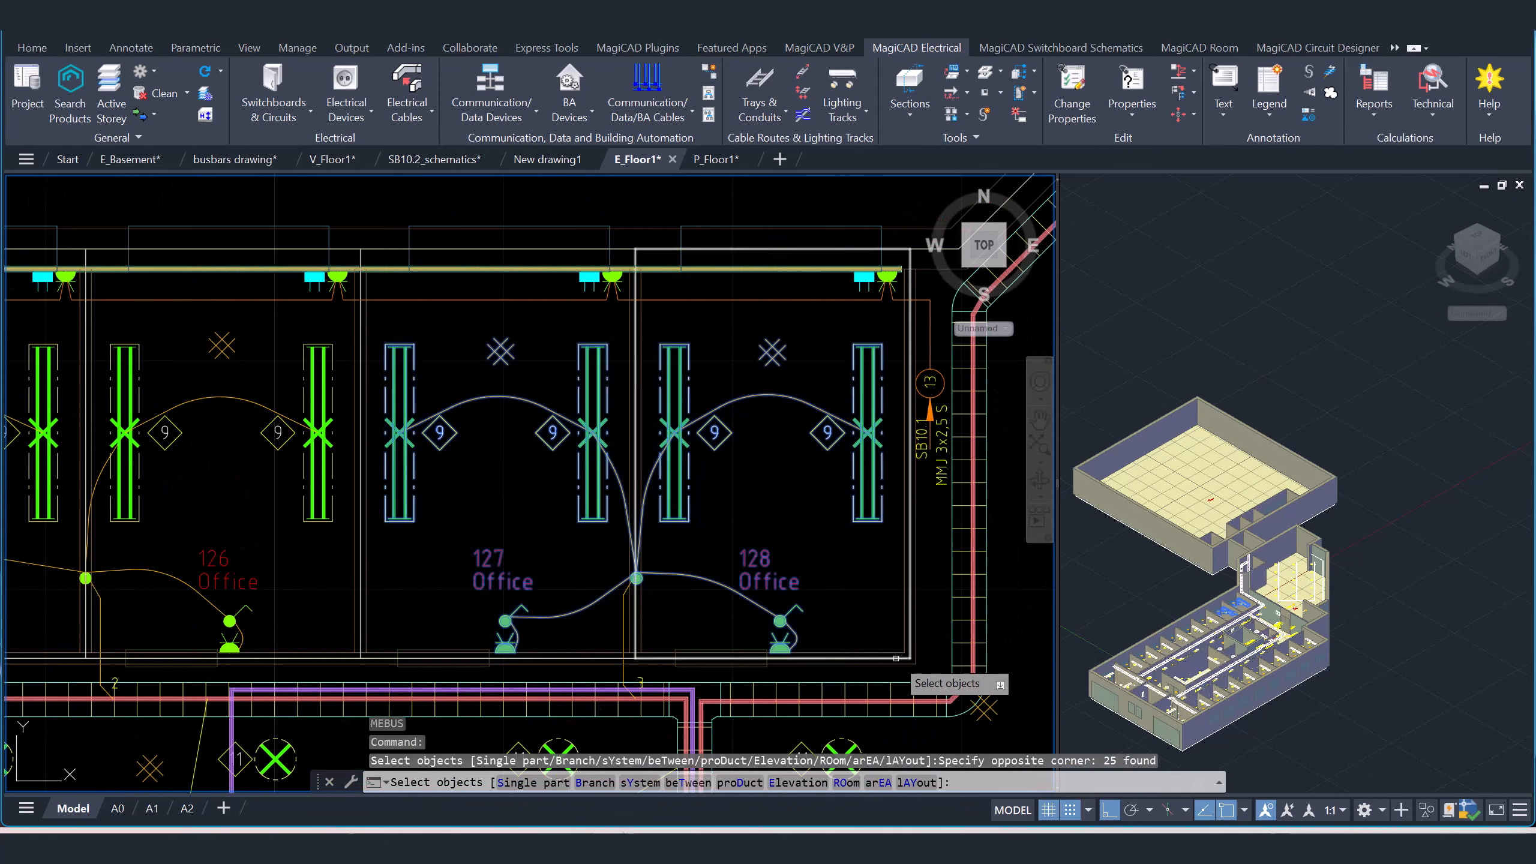
key("Return")
scroll(1045, 467, "down", 2)
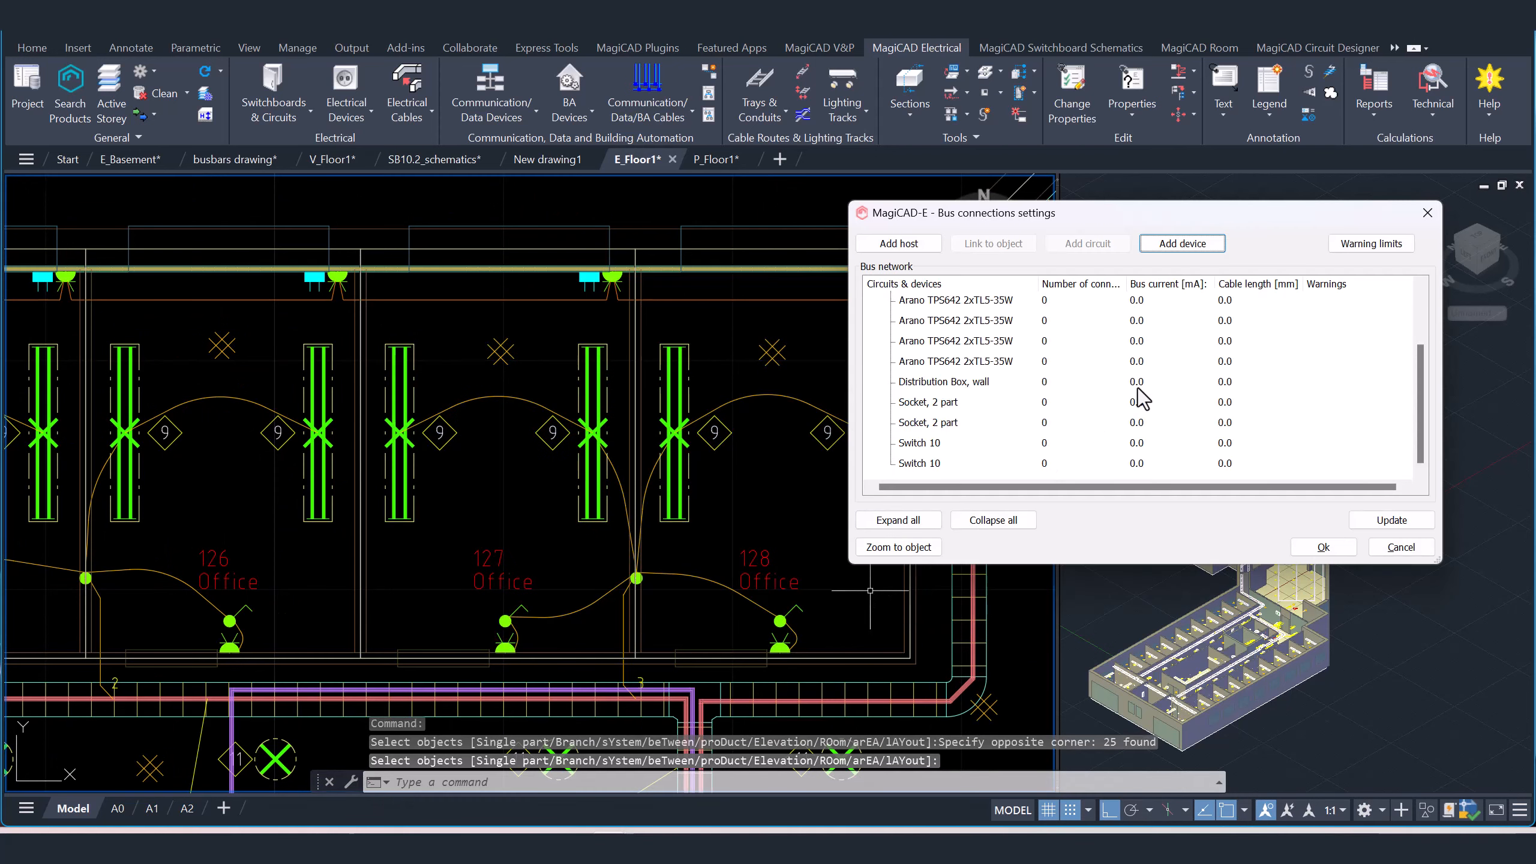
scroll(1143, 399, "up", 2)
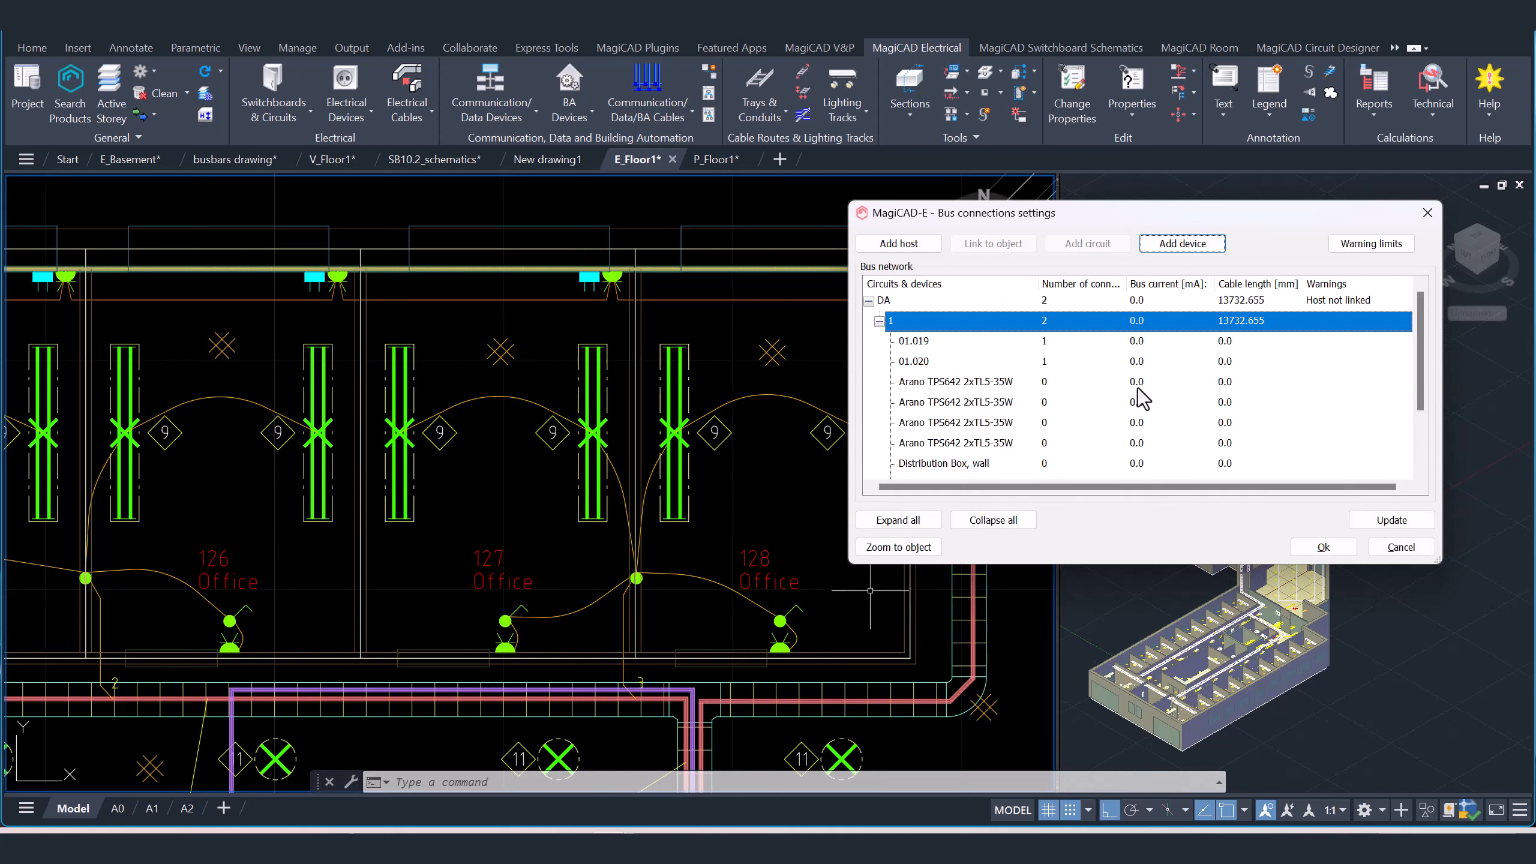
- Zoom to one Arano TPS642 2xTL5-35W luminaire of circuit 1, and to device 01.020 together with all four Arano luminaires
left_click(1039, 402)
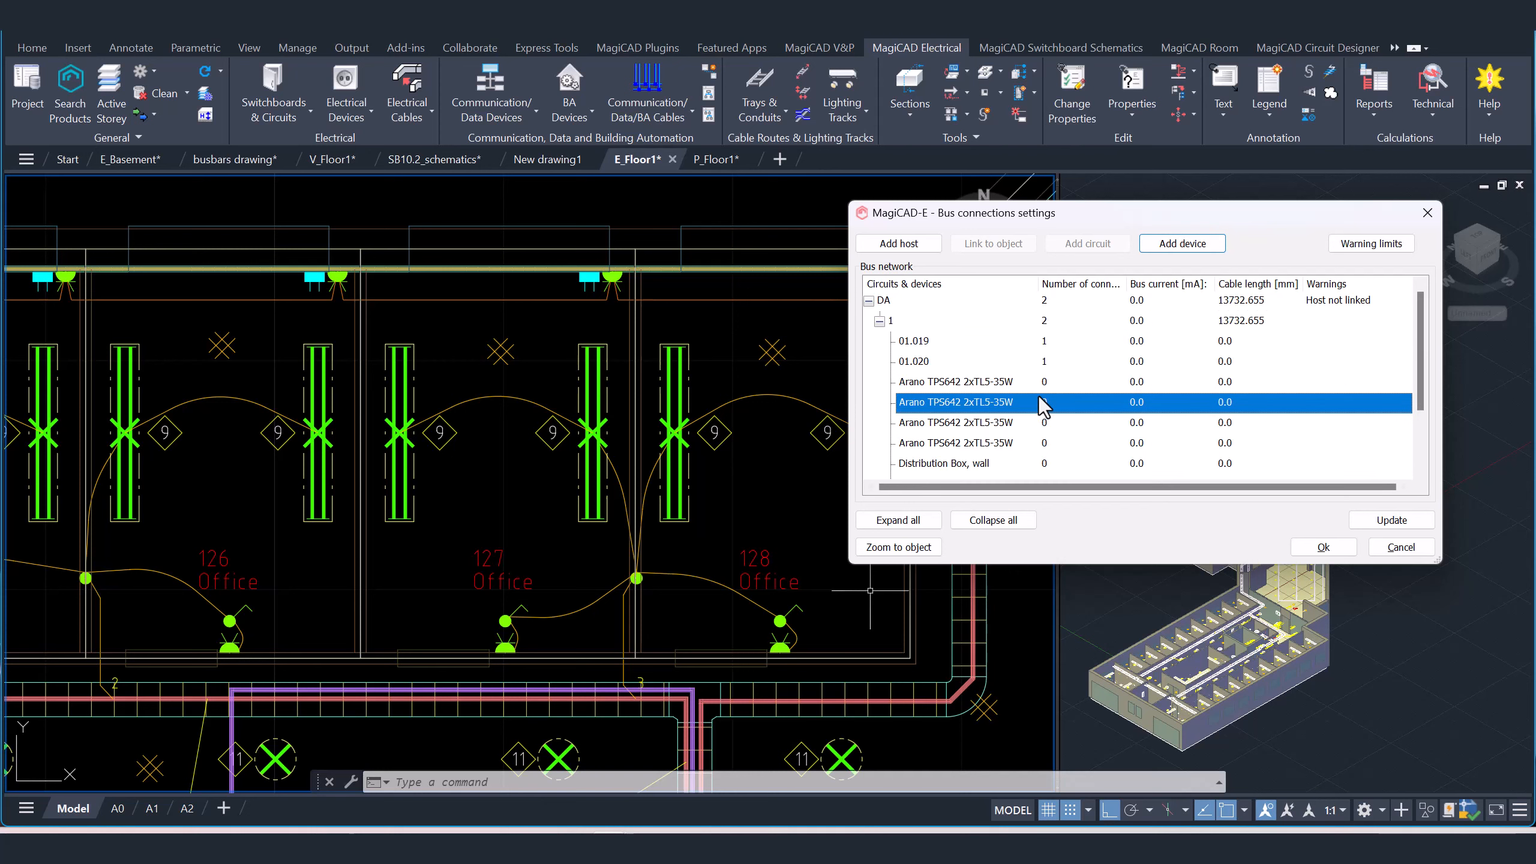
left_click(921, 548)
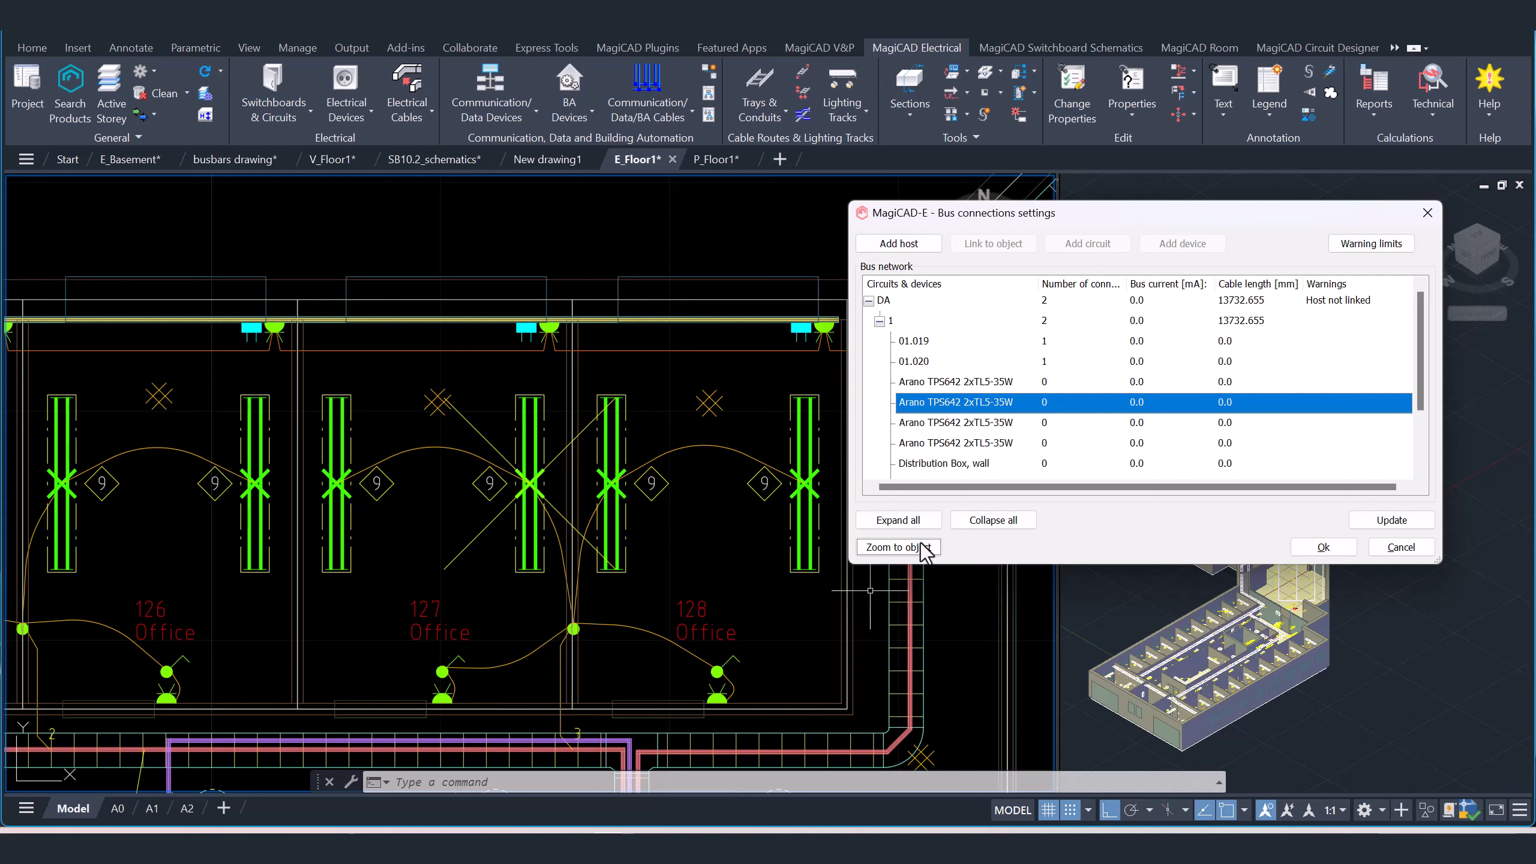
left_click(1063, 442)
left_click(1044, 362, "shift")
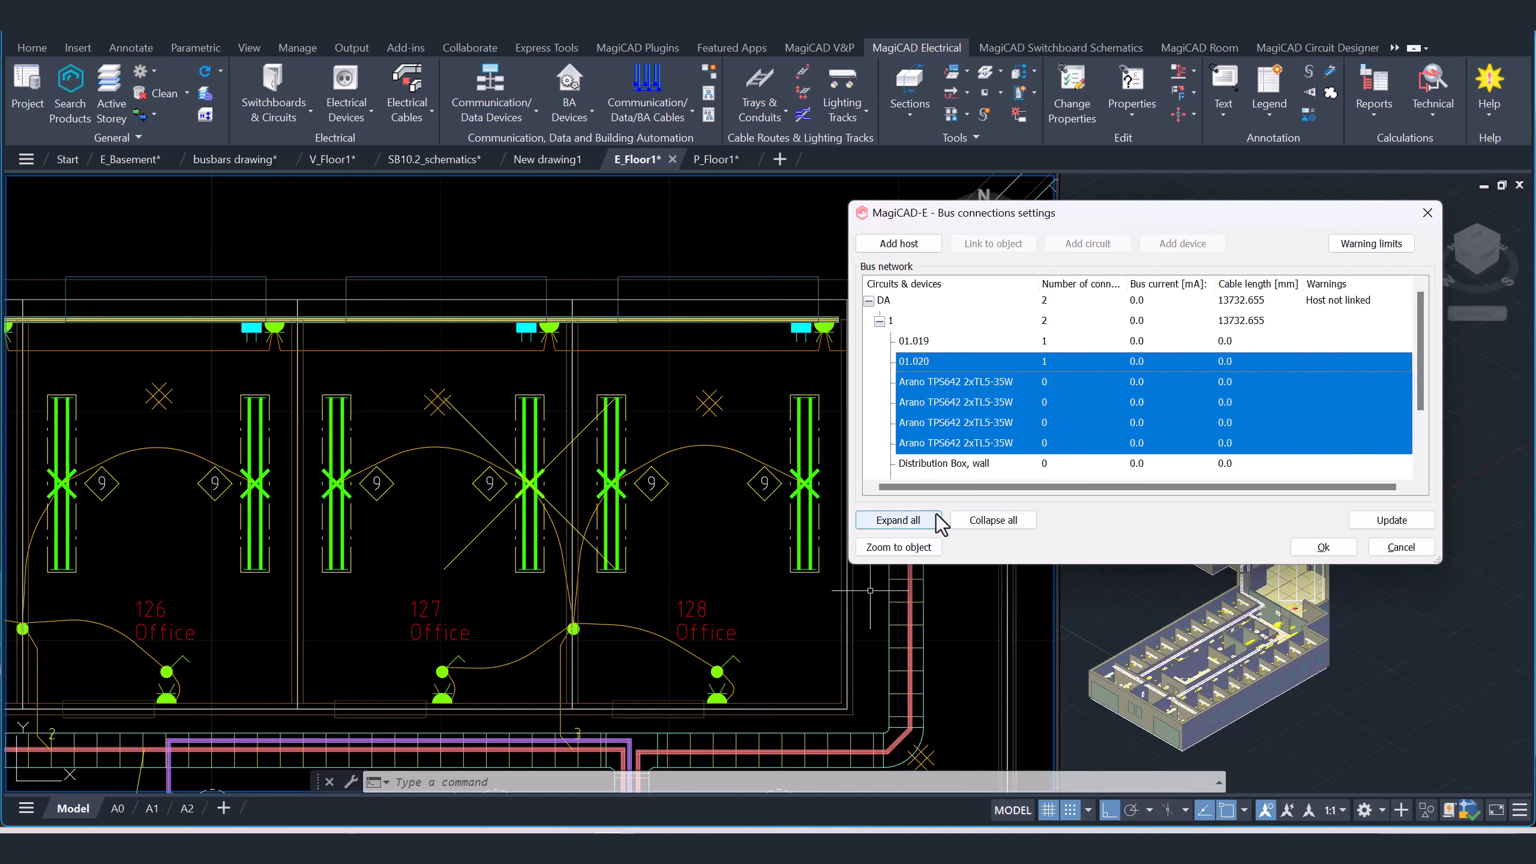
left_click(899, 547)
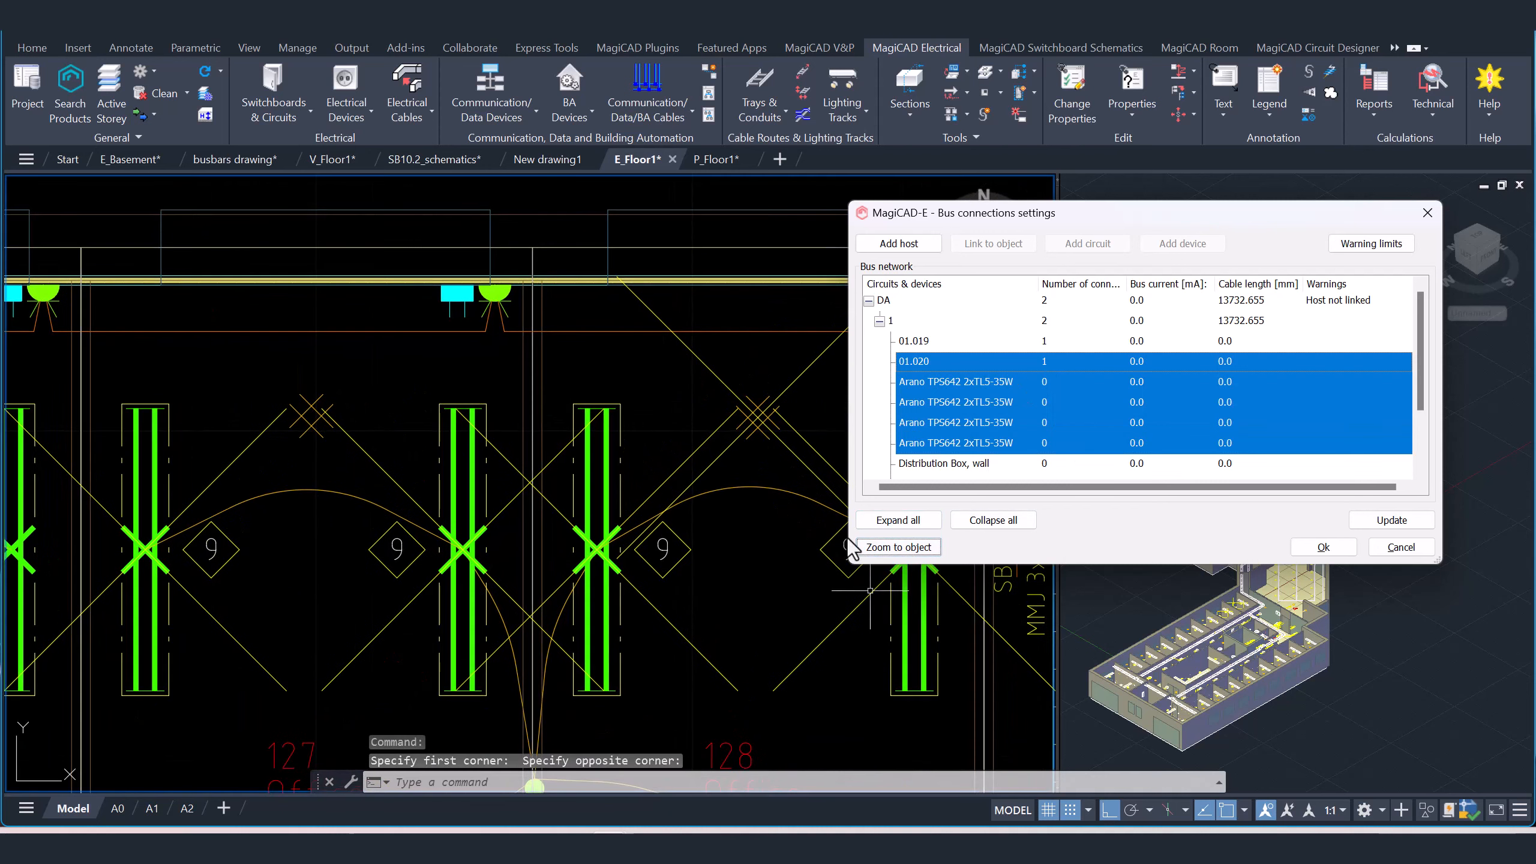
key("ctrl")
- Collapse circuit 1 and add a circuit named 2 to the DA host
left_click(1065, 321)
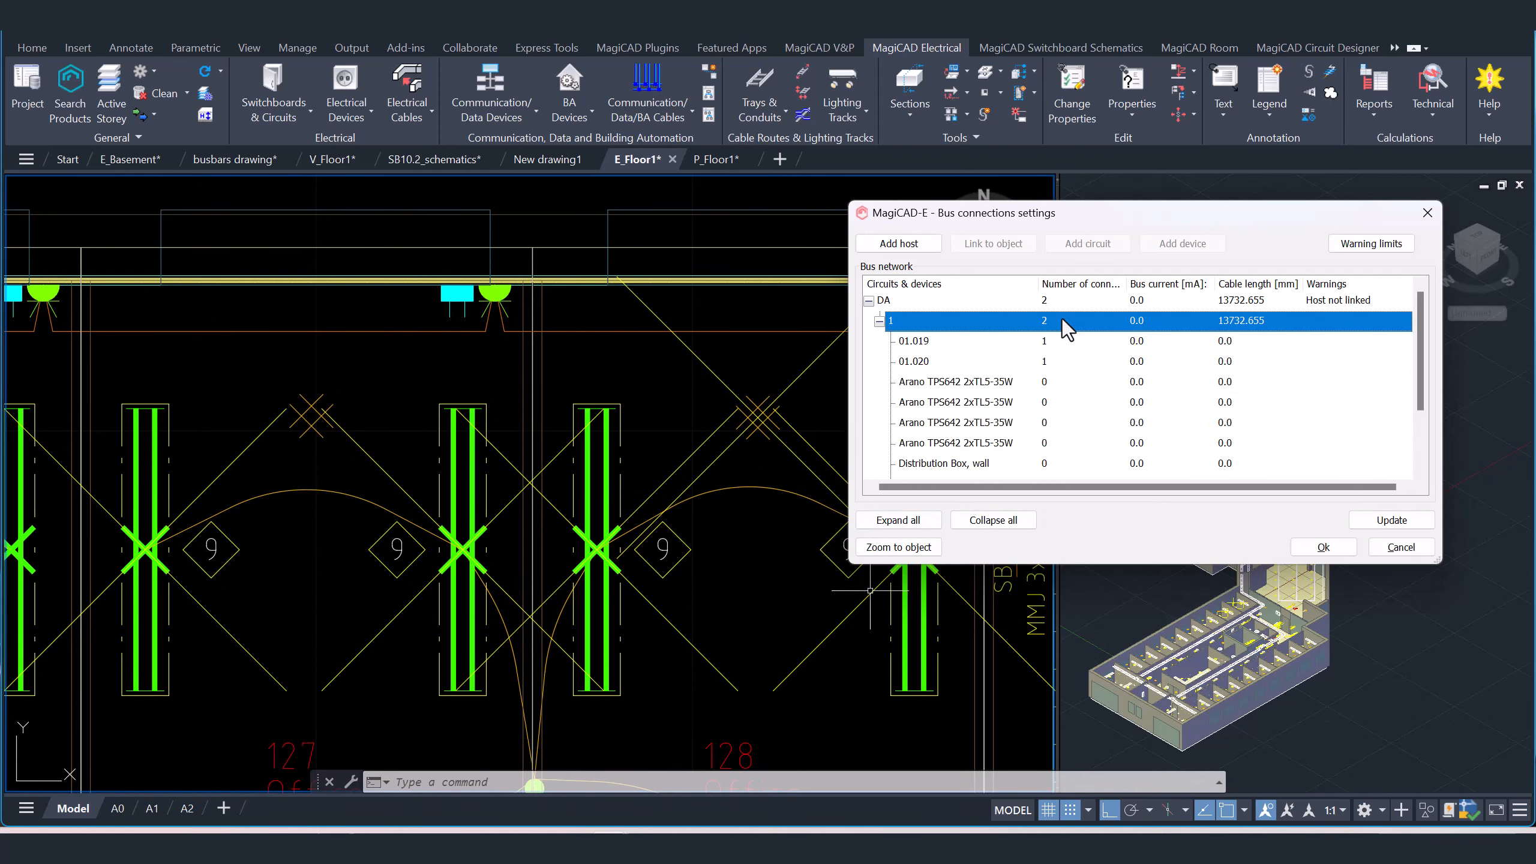
left_click(880, 322)
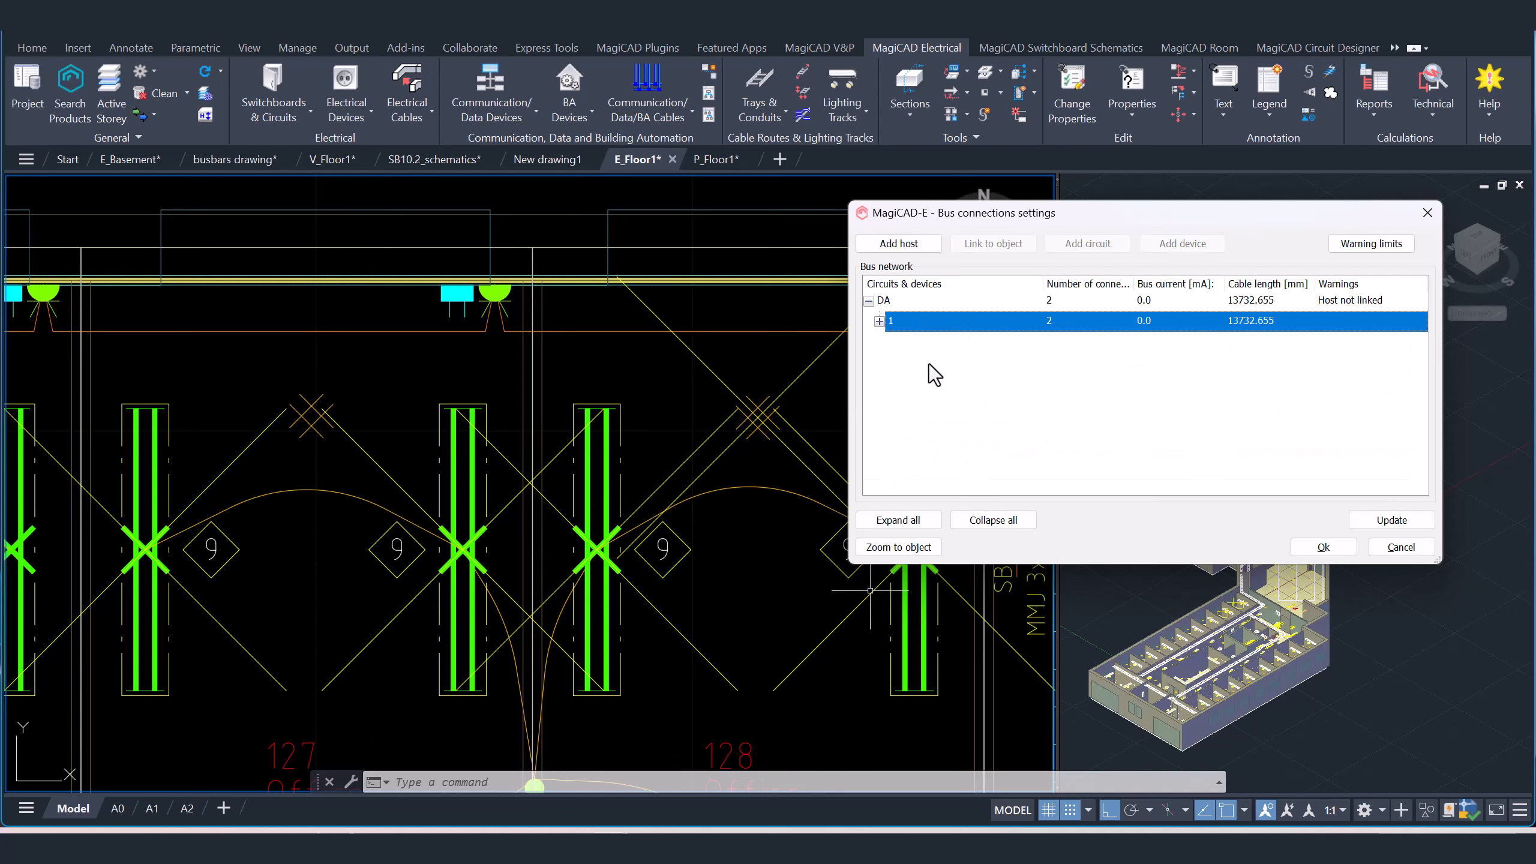
left_click(893, 299)
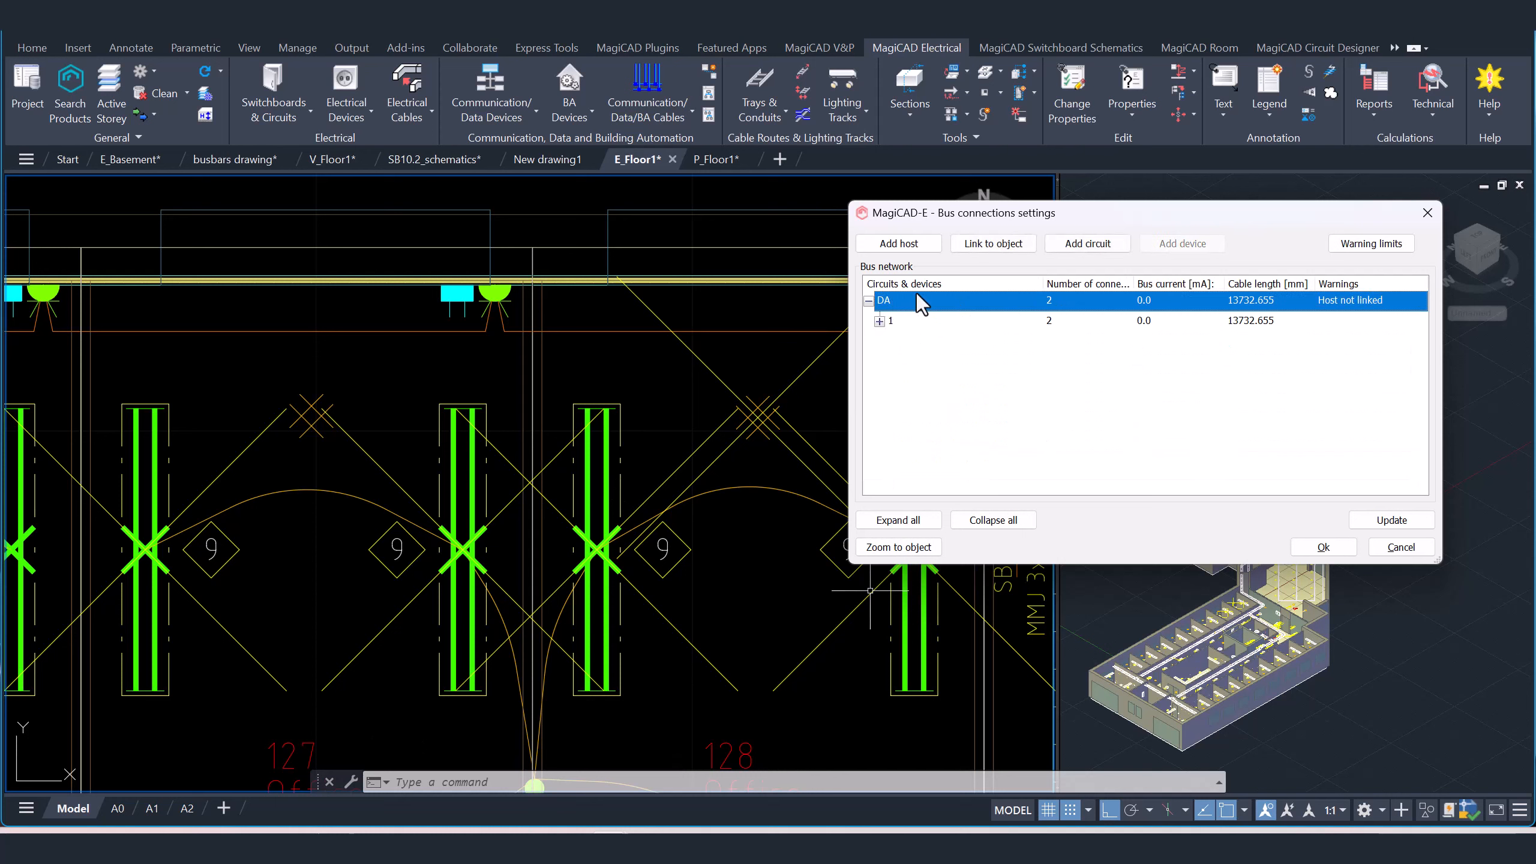
left_click(1092, 250)
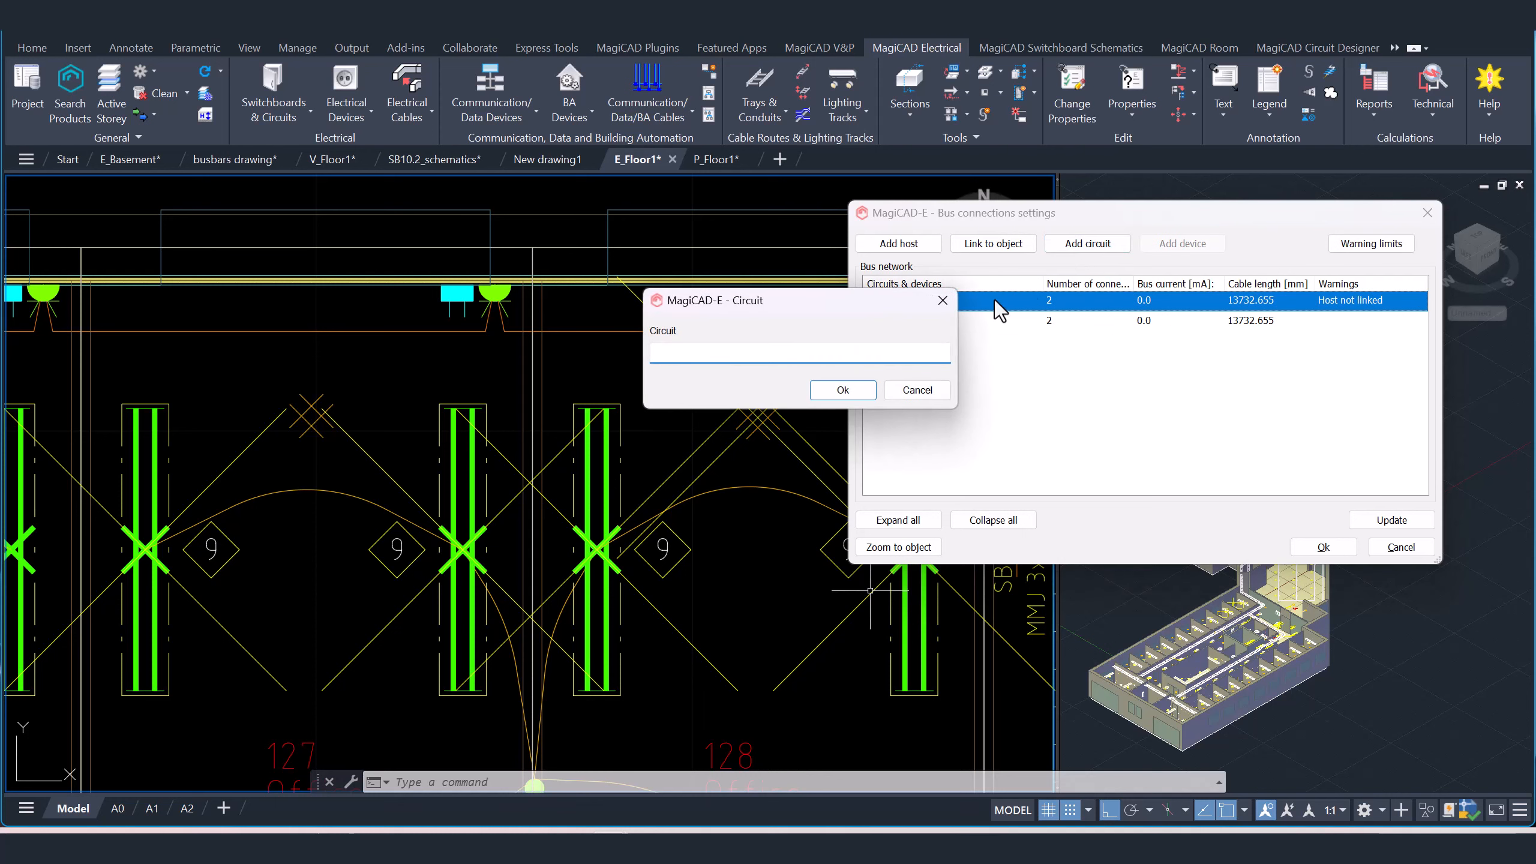
left_click(832, 392)
- Try to manually add office 128's luminaire to circuit 2, skip objects already in the bus system, and accept the bus connections settings
left_click(945, 343)
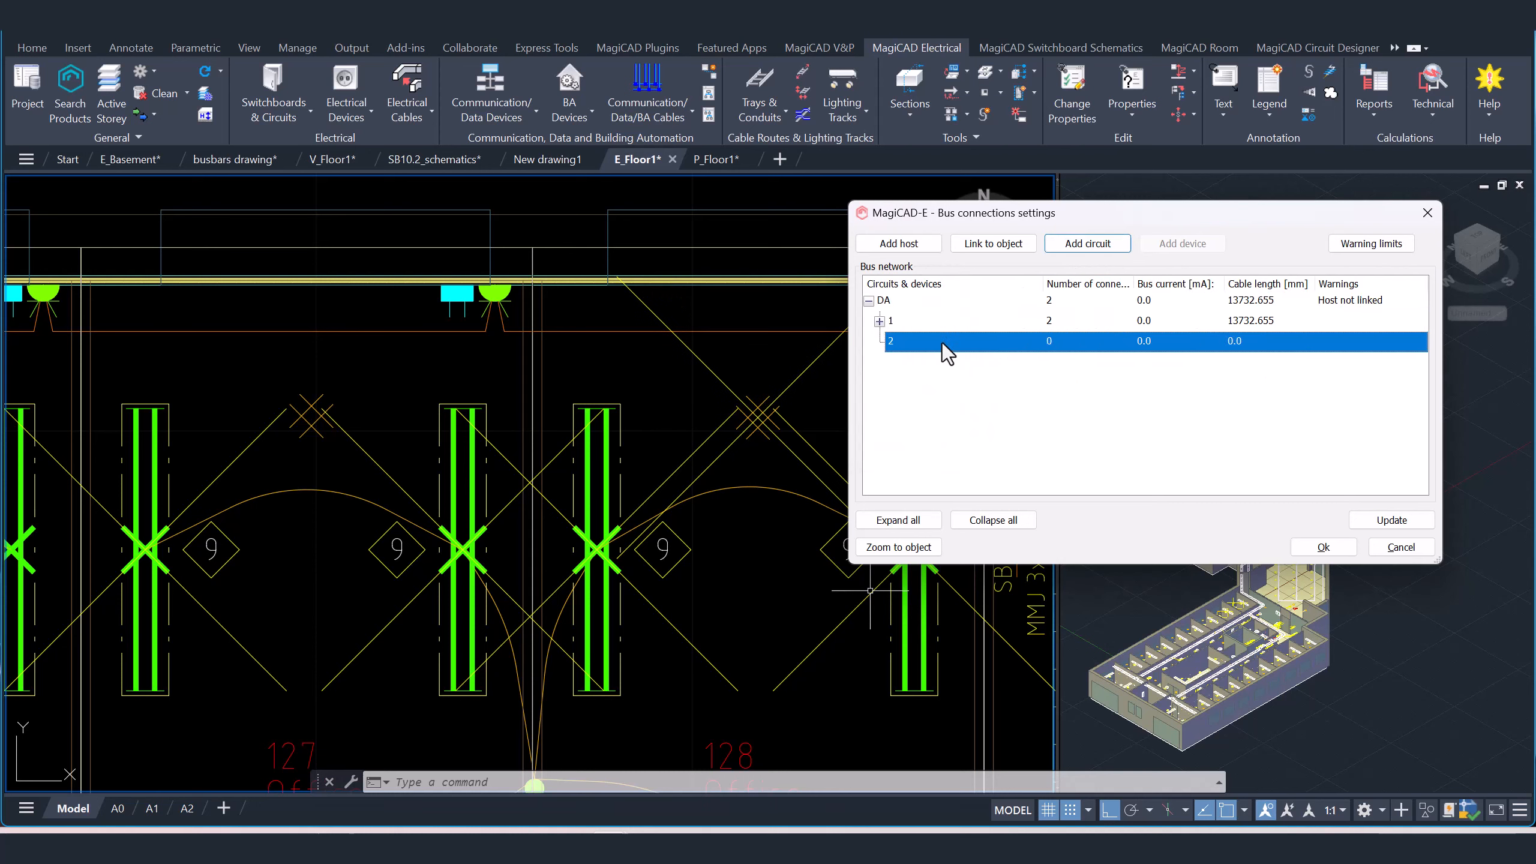
left_click(1181, 244)
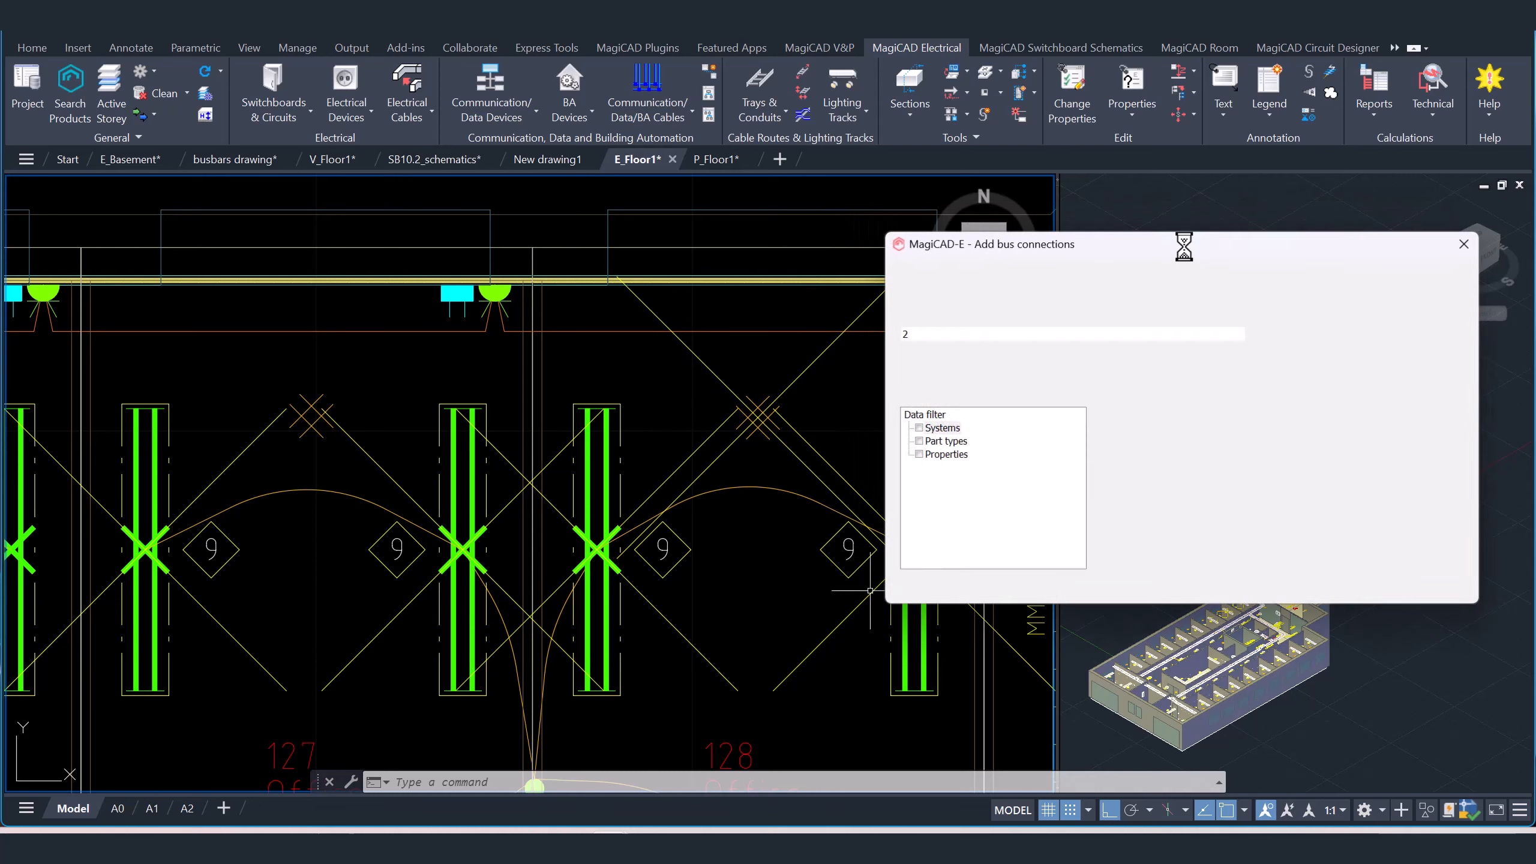
left_click(1361, 586)
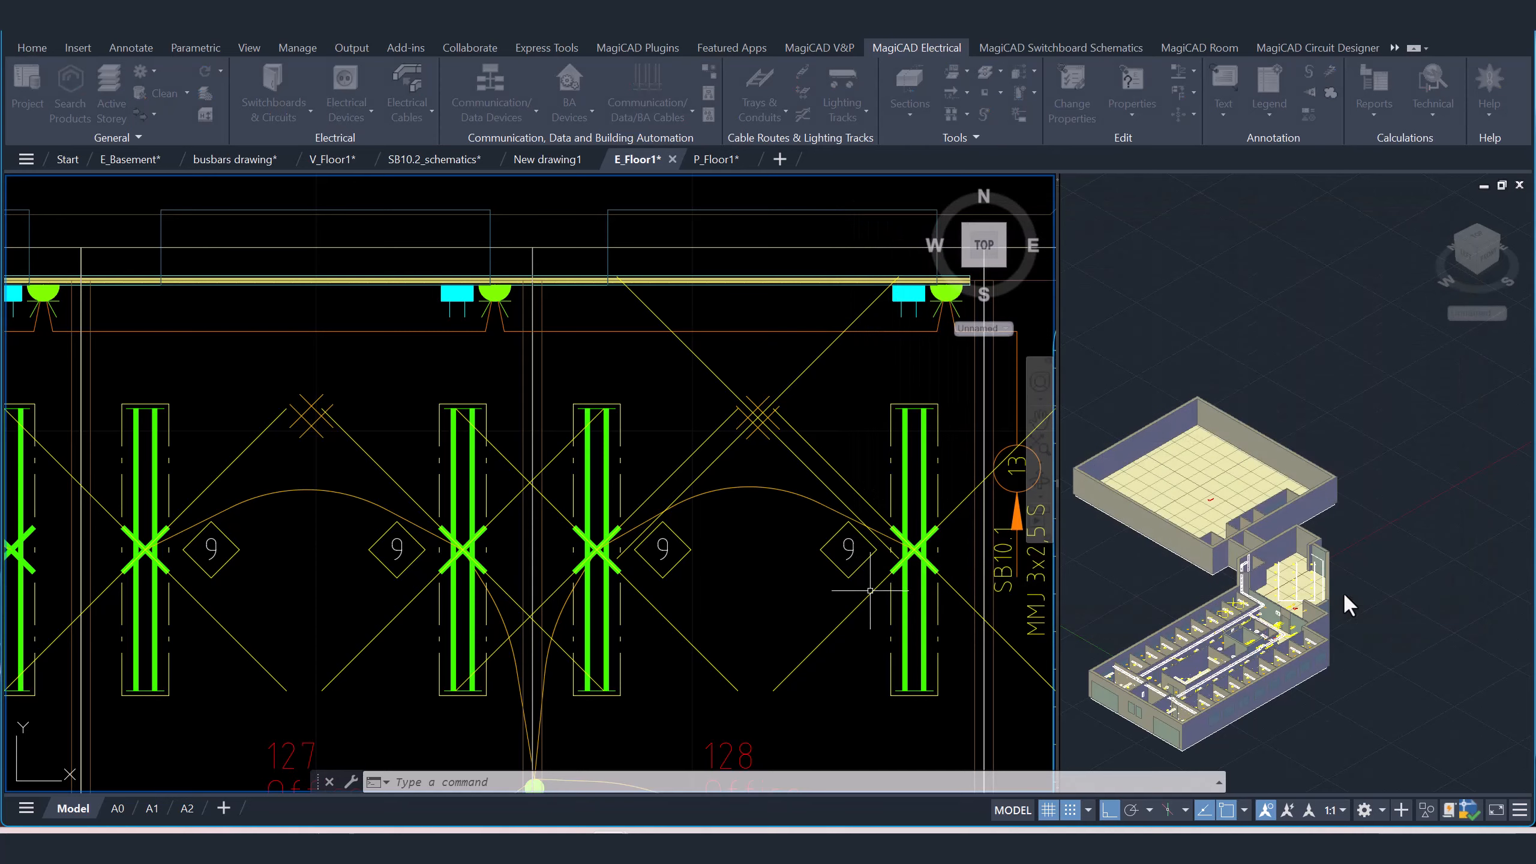
scroll(738, 499, "down", 2)
scroll(732, 545, "down", 2)
scroll(736, 406, "up", 5)
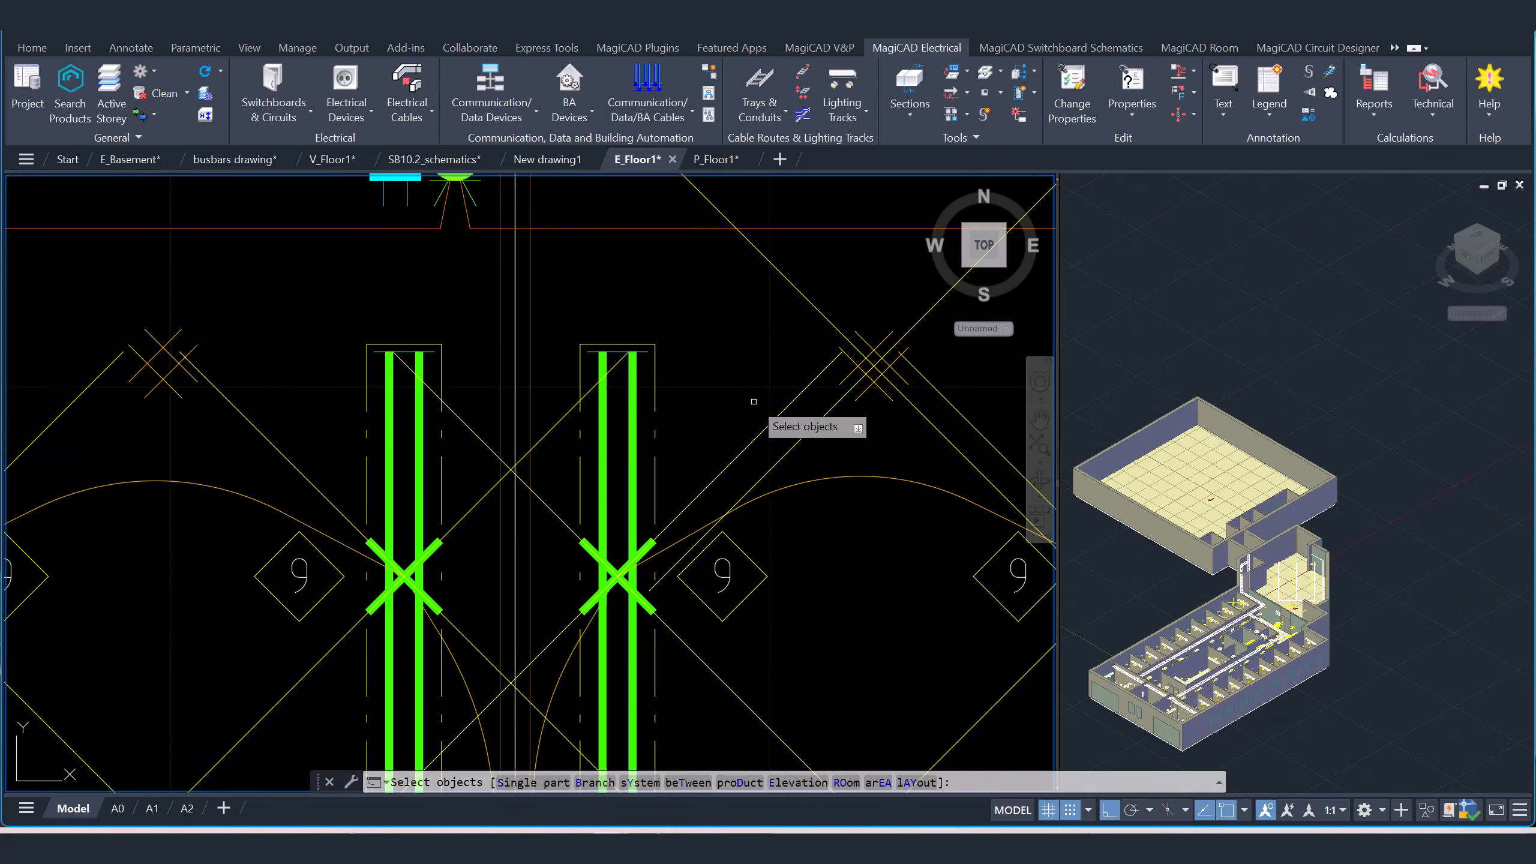
left_click(707, 419)
left_click(642, 439)
key("Return")
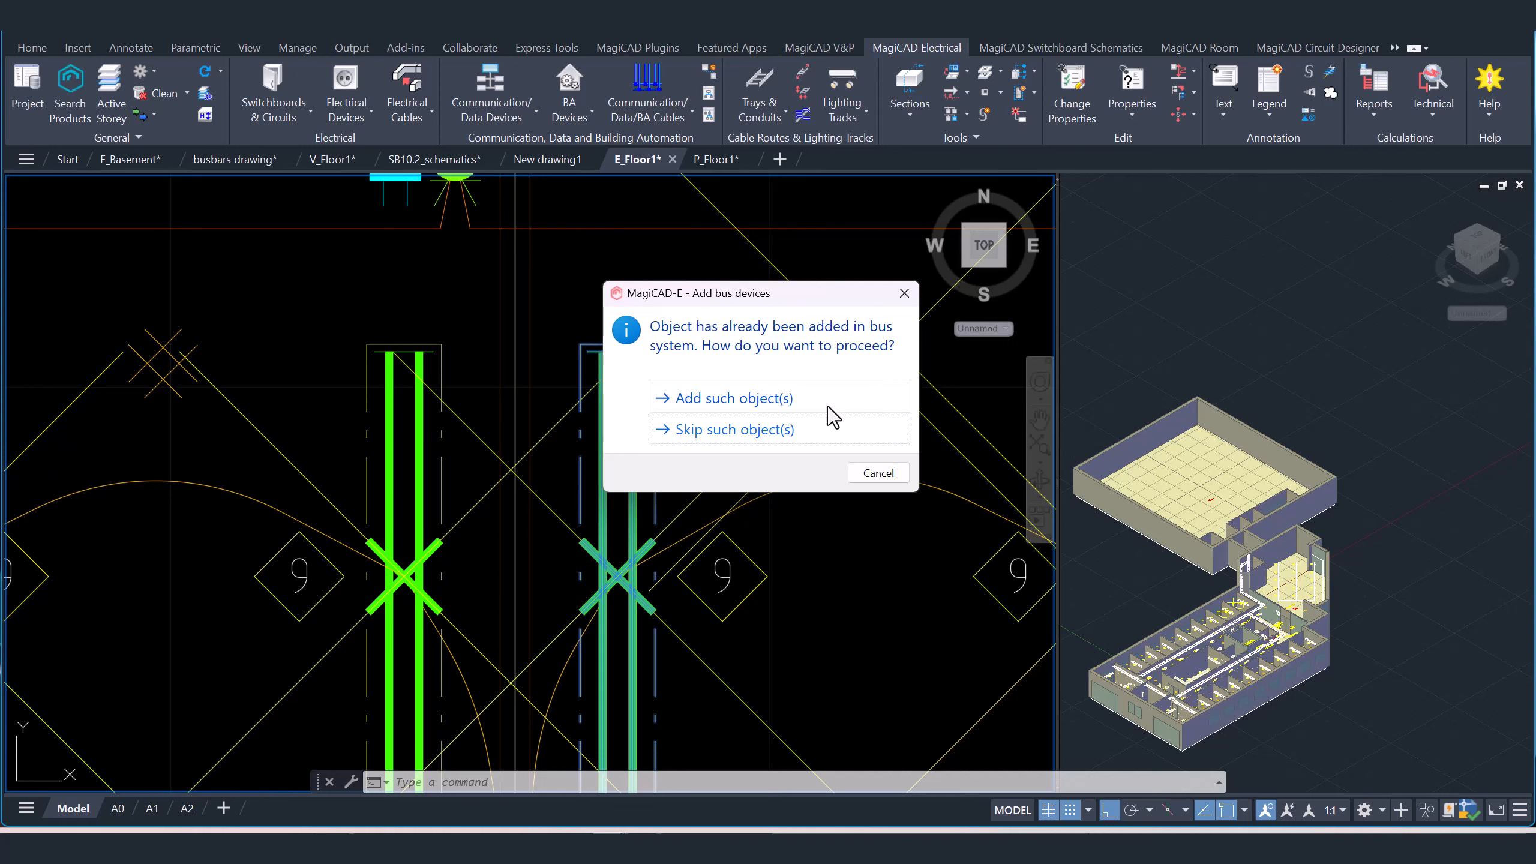
left_click(774, 428)
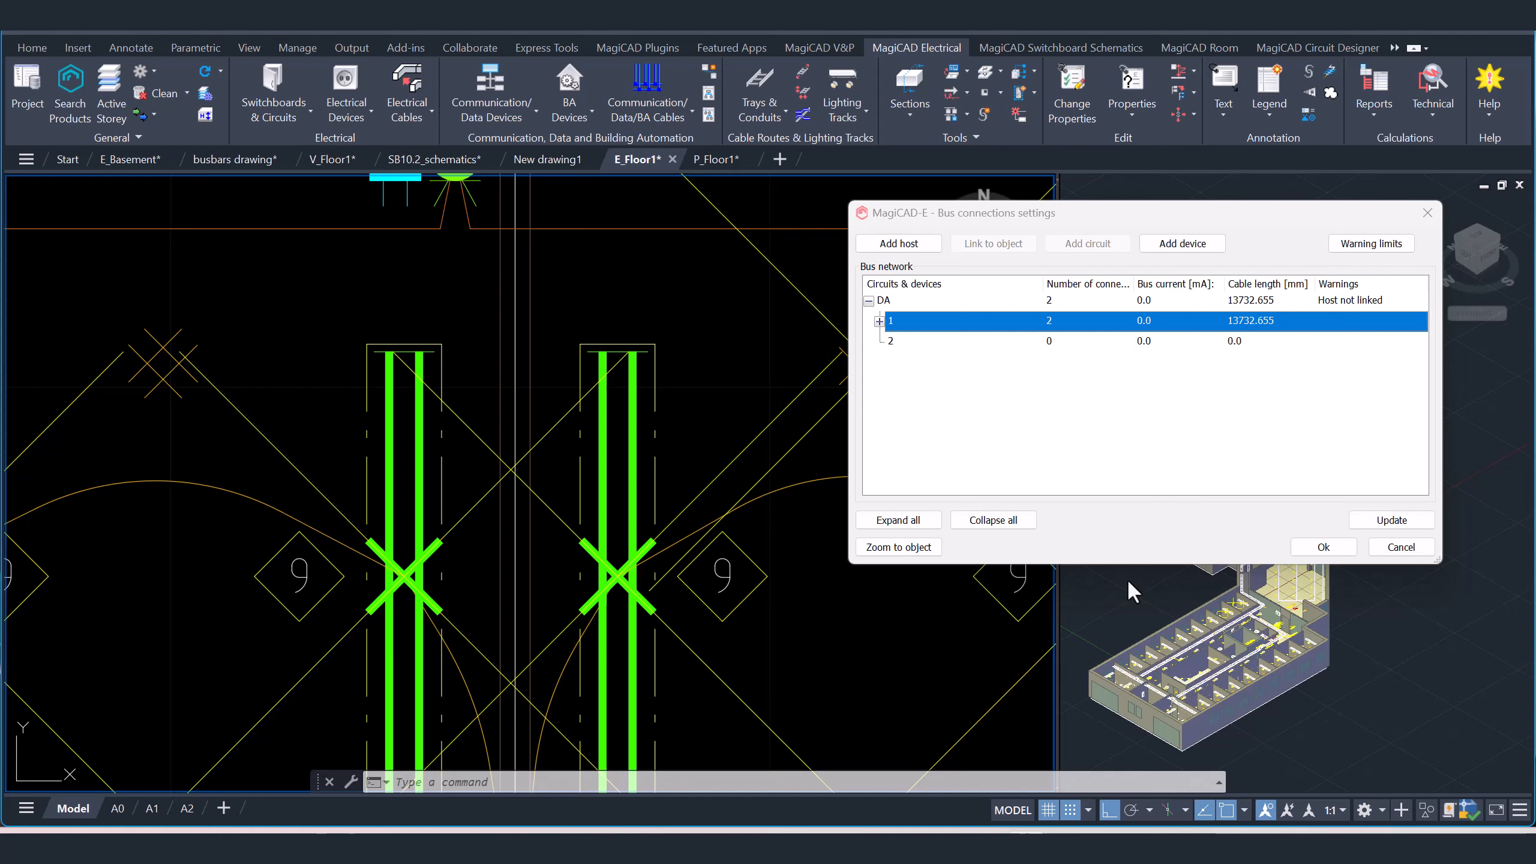
left_click(1323, 547)
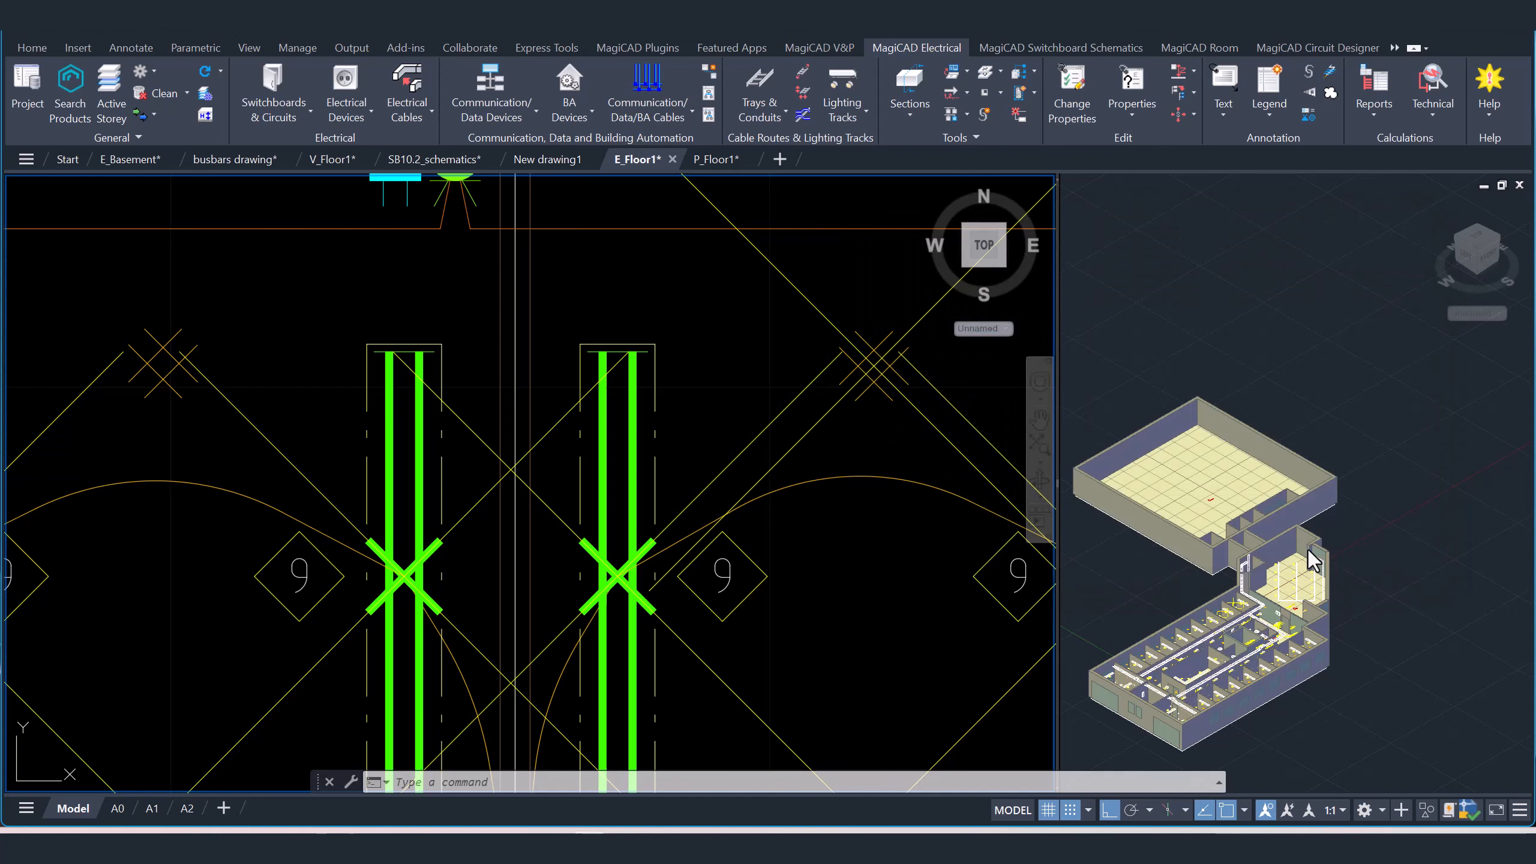
- Open the Cable ID format in the project's Object ID variable set and examine the Bus circuit and Bus host variables
left_click(34, 96)
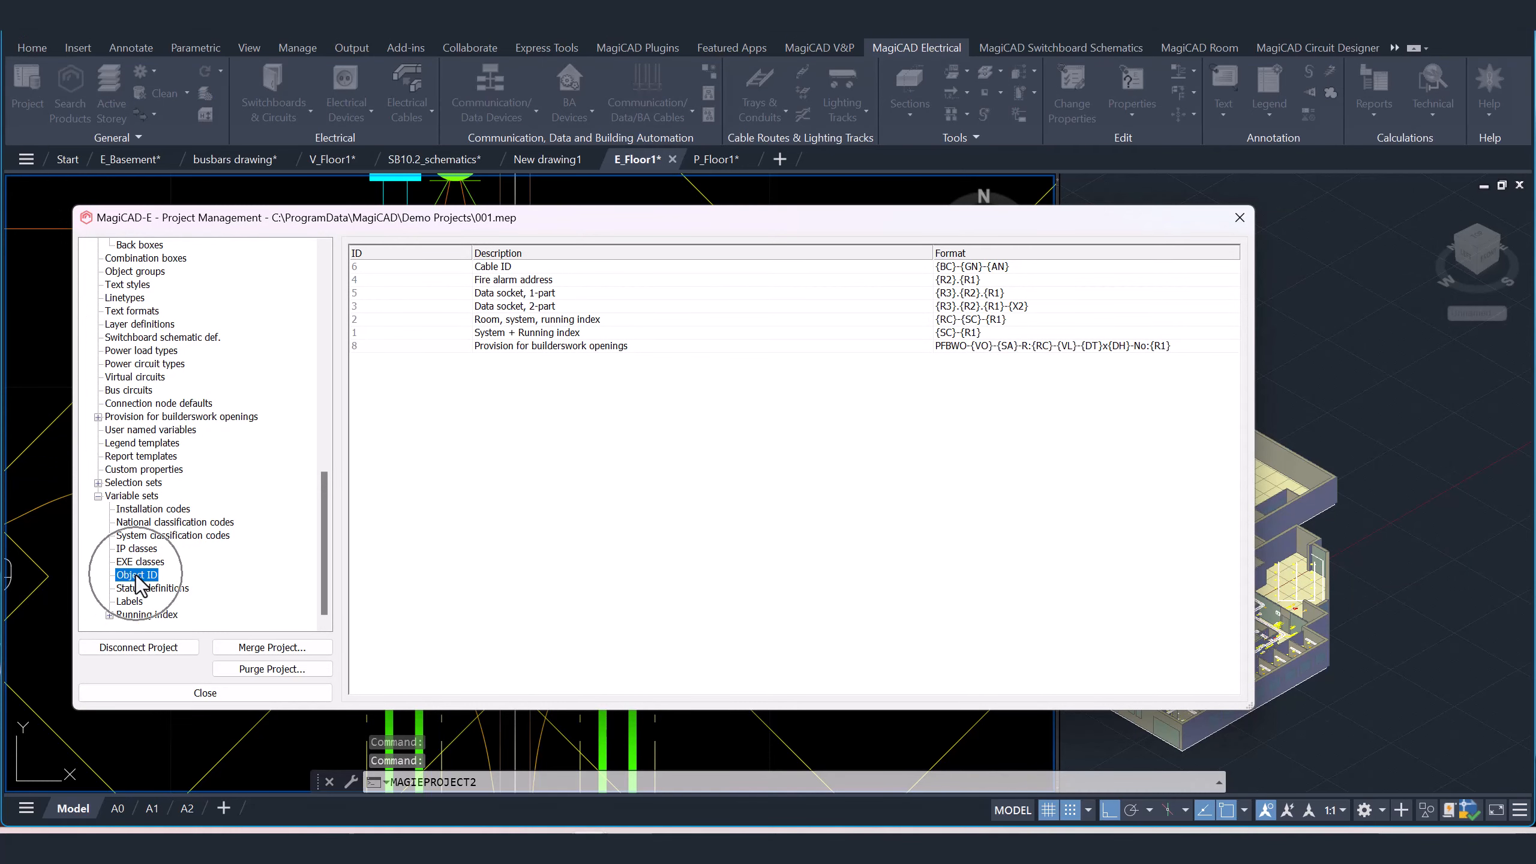
double_click(497, 267)
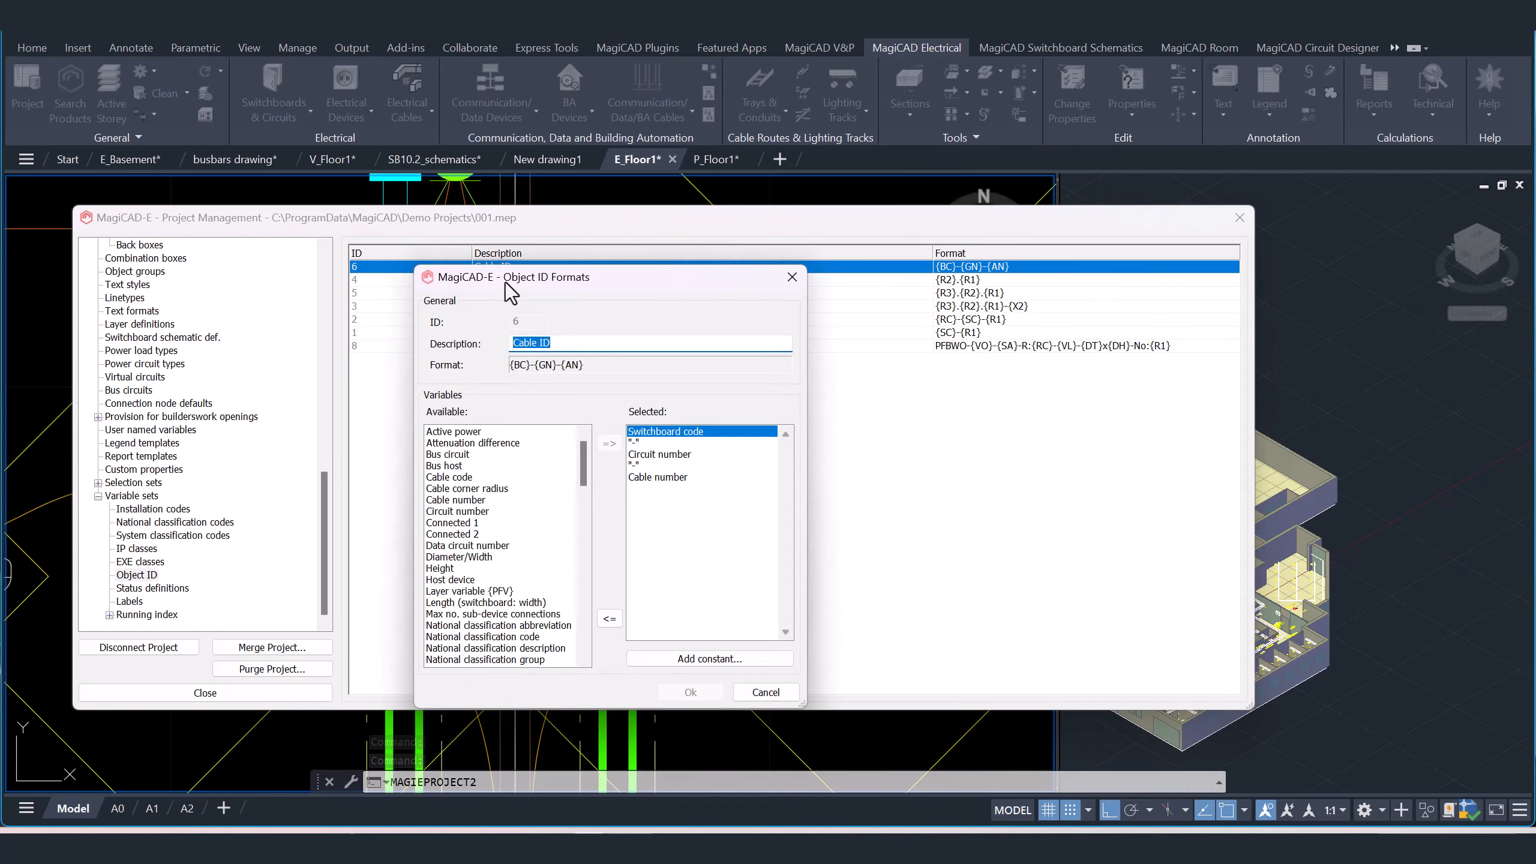
left_click_drag(506, 283, 970, 263)
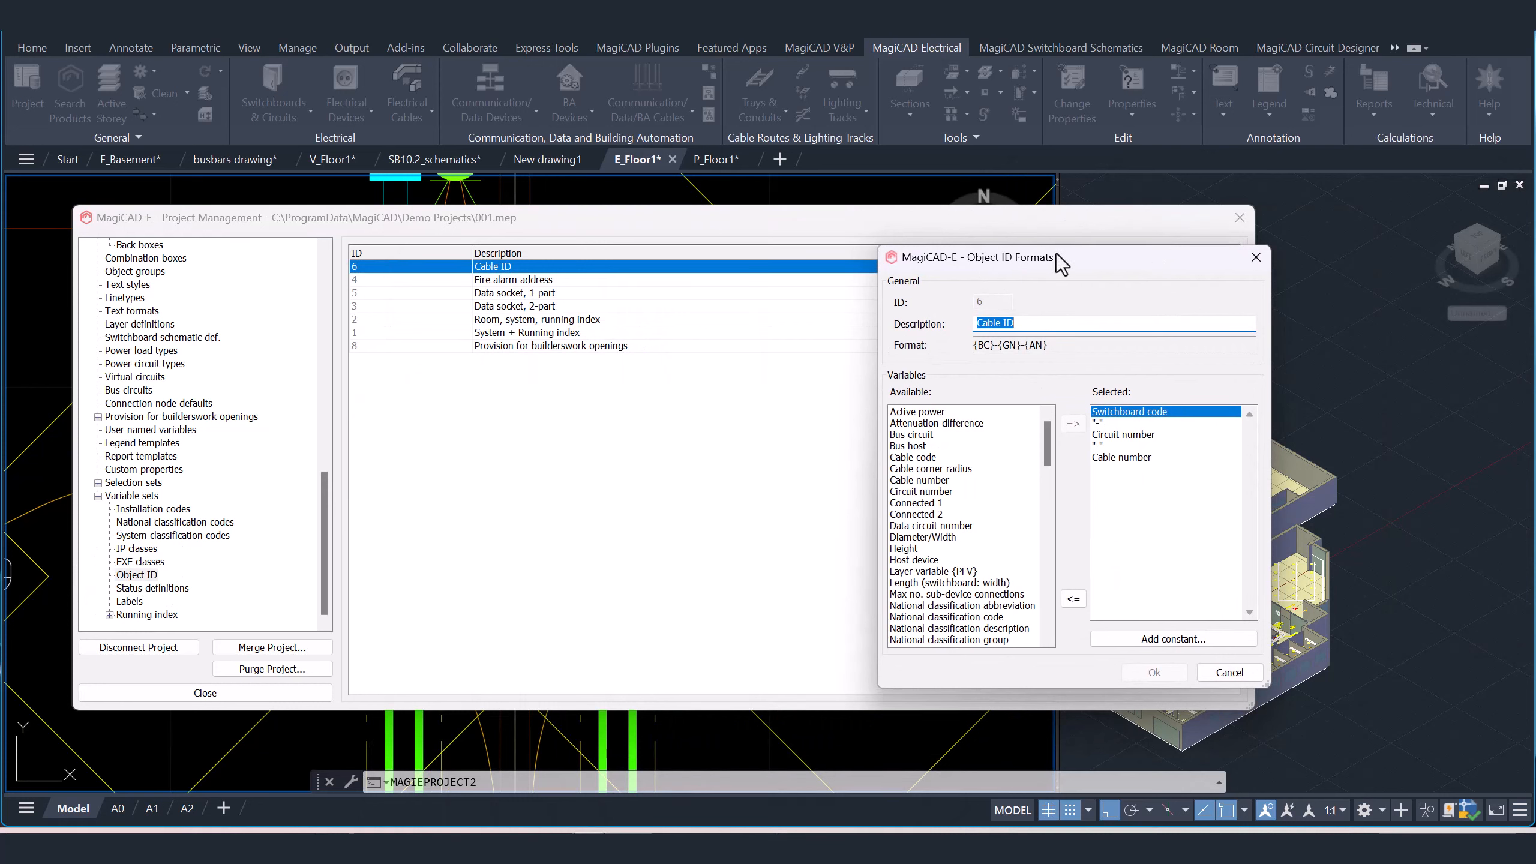
left_click(926, 446)
left_click(927, 436)
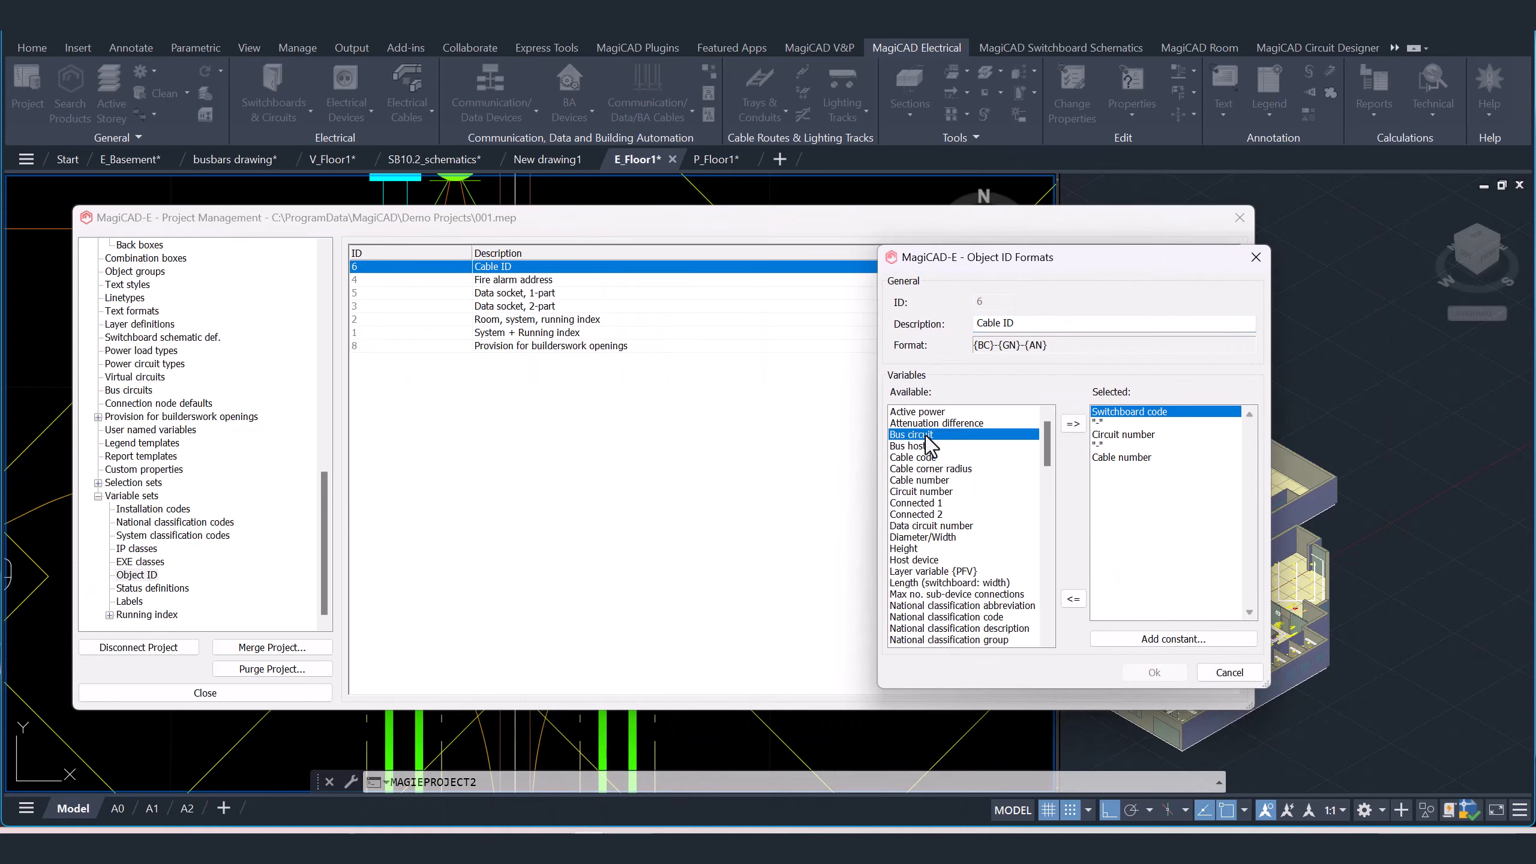
left_click(926, 445)
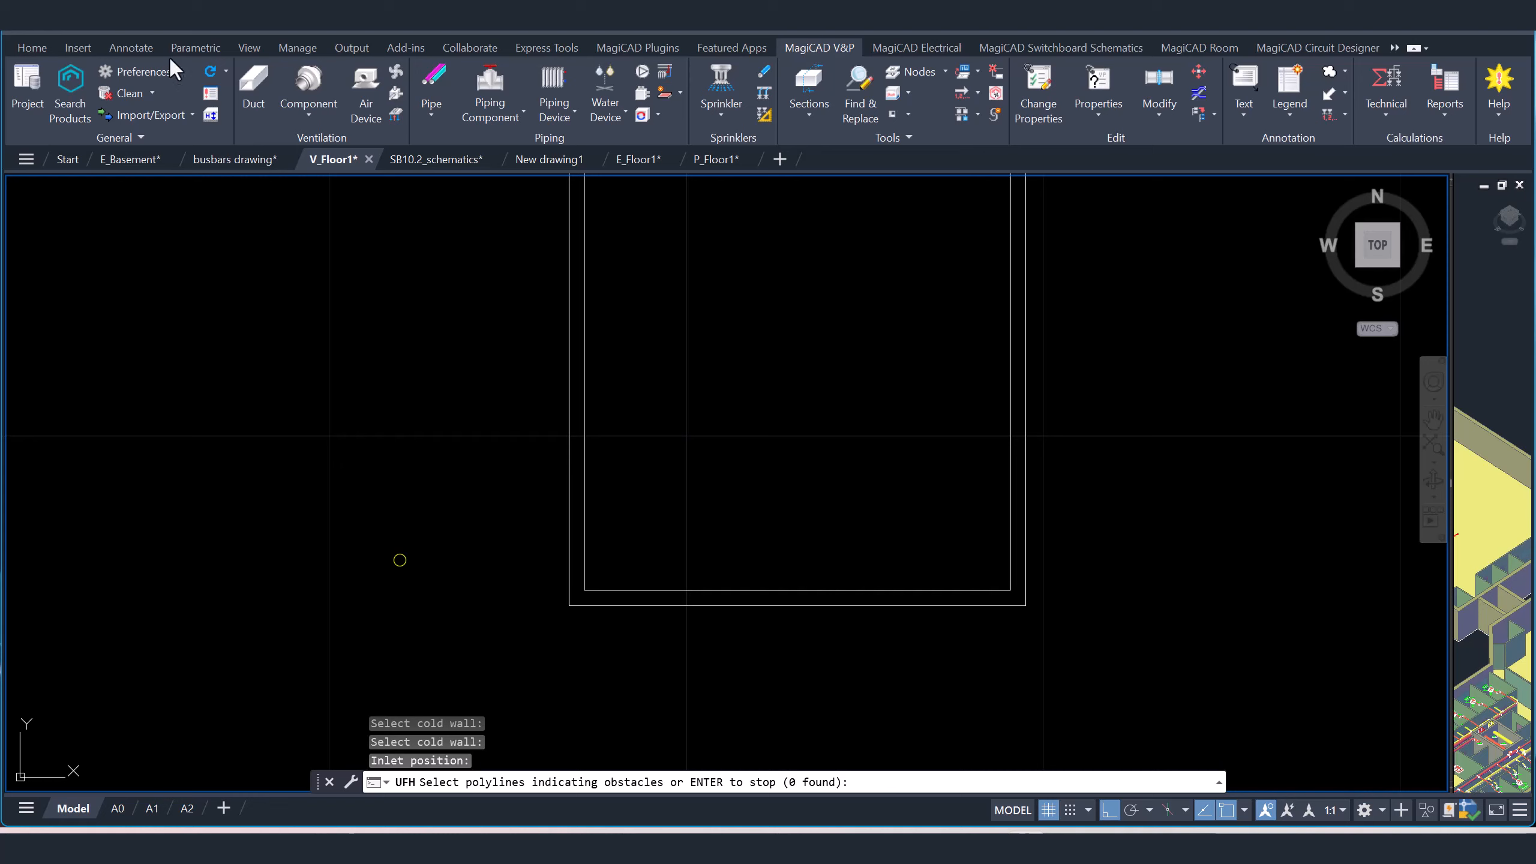
- Start Auto-Routing Underfloor Heating for the L-shaped room and select its upper-left side wall and its top wall as cold walls
key("Escape")
left_click(682, 93)
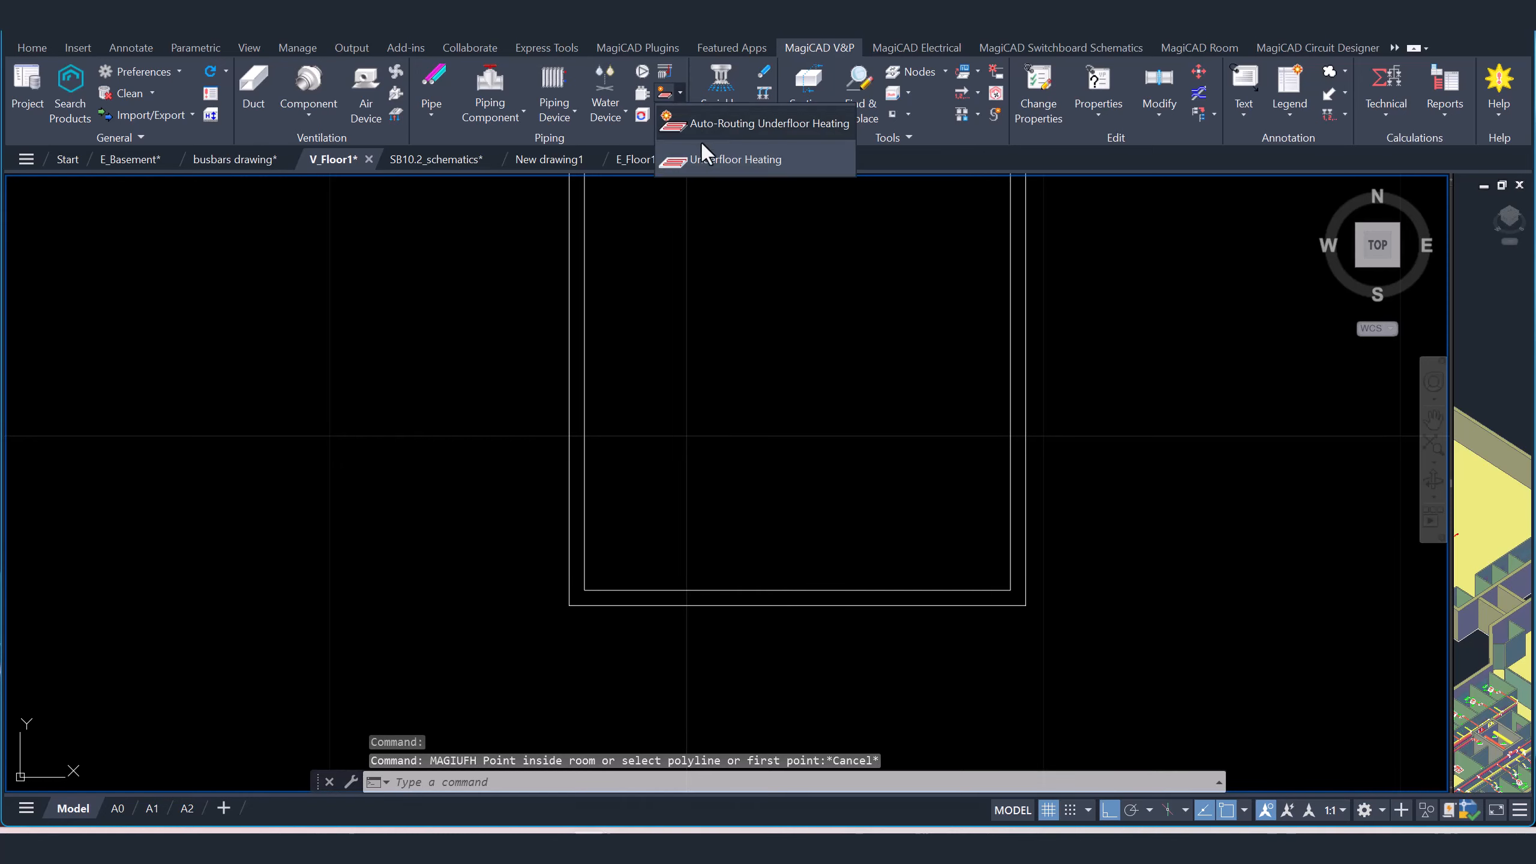
left_click(719, 135)
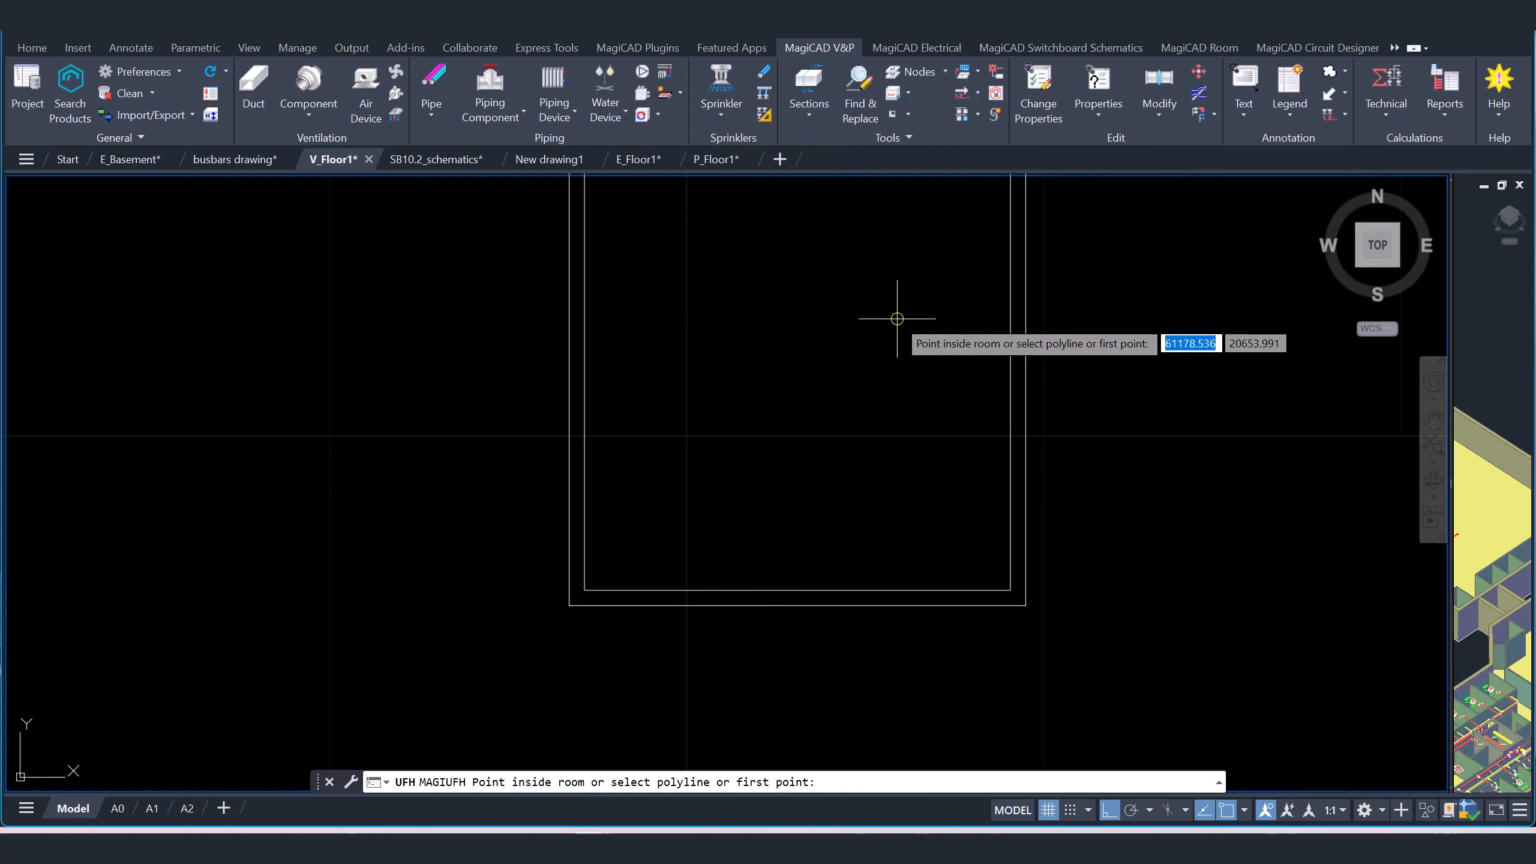
scroll(899, 315, "down", 4)
middle_click_drag(902, 289, 861, 439)
scroll(861, 439, "down", 2)
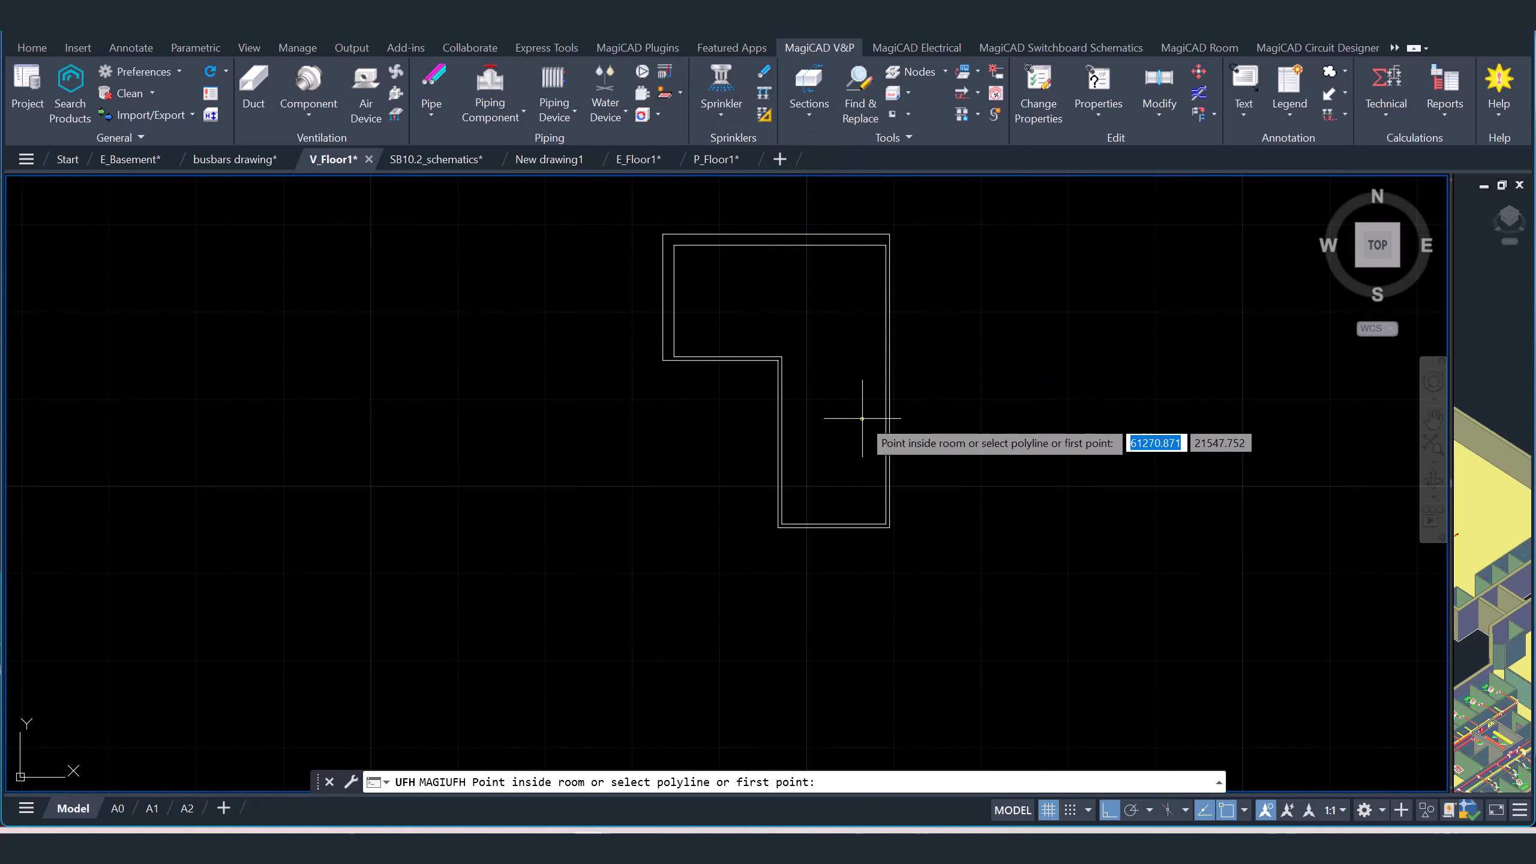
scroll(859, 417, "up", 2)
middle_click_drag(853, 315, 851, 425)
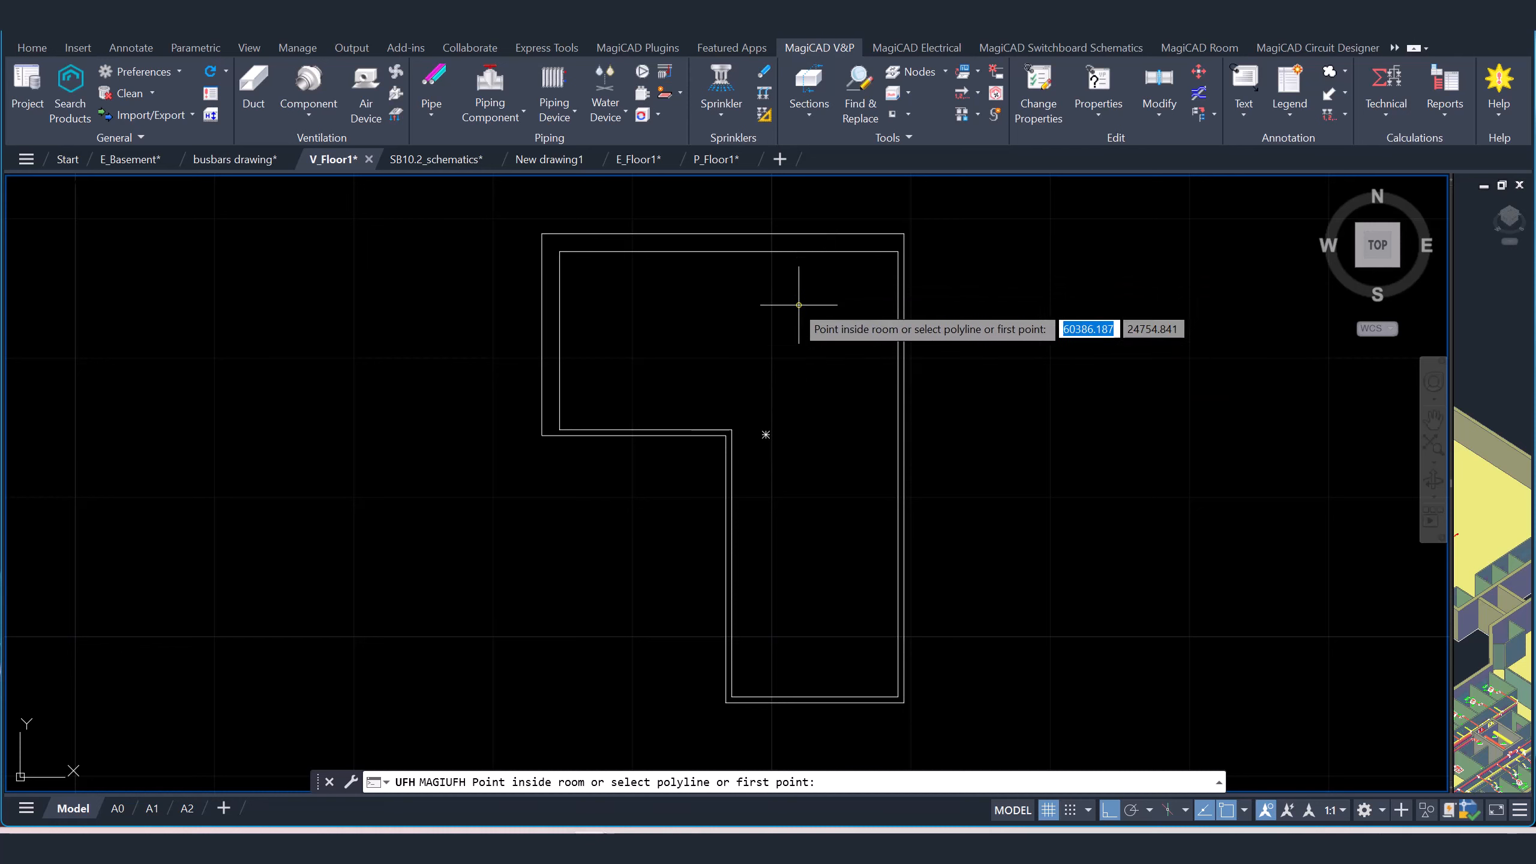
scroll(609, 320, "up", 2)
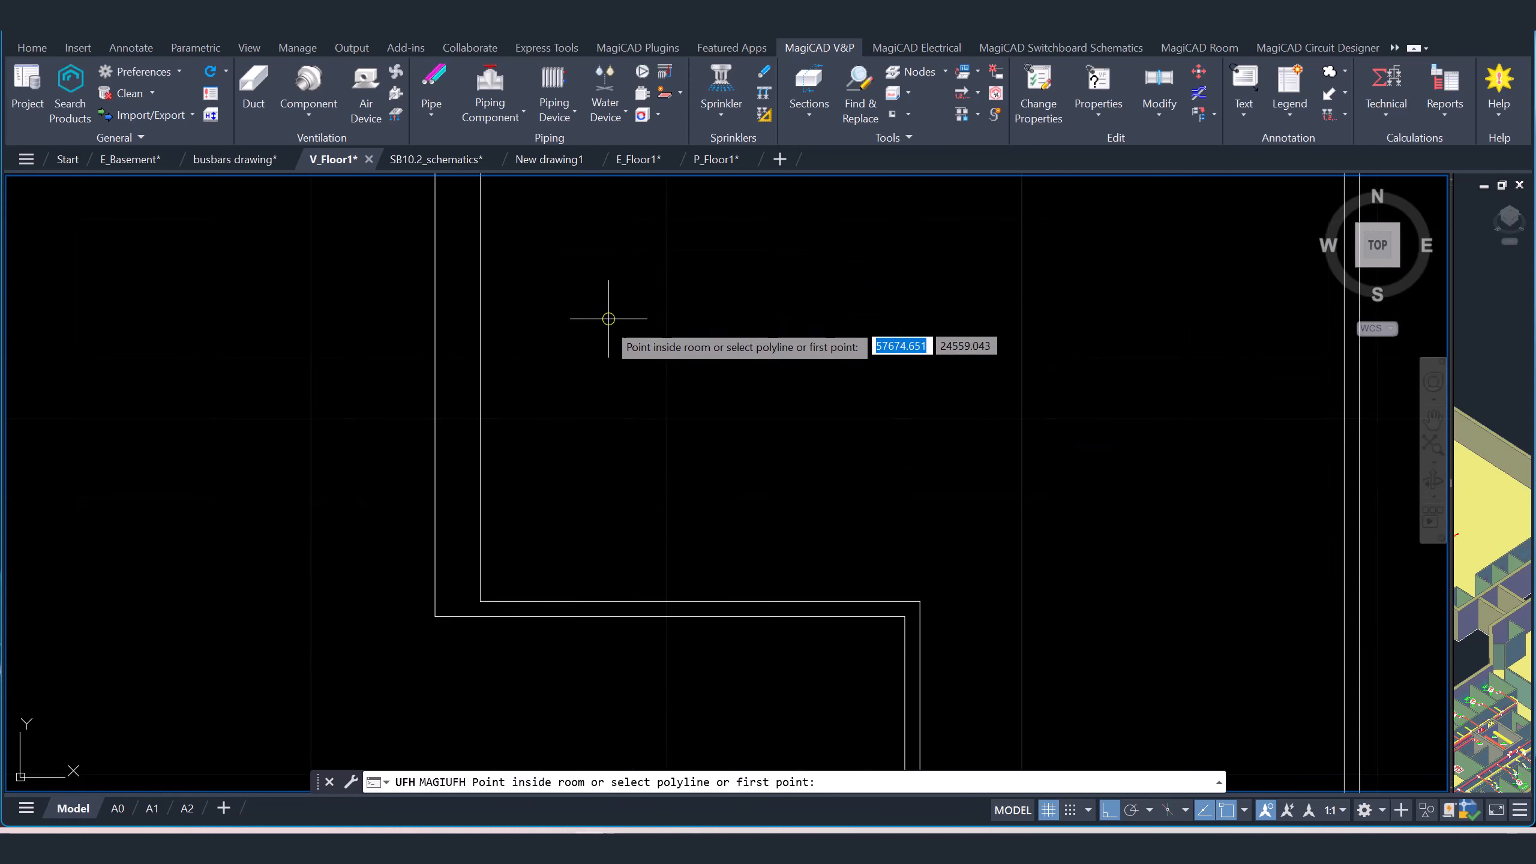
scroll(621, 321, "down", 2)
middle_click_drag(633, 325, 795, 338)
left_click(732, 354)
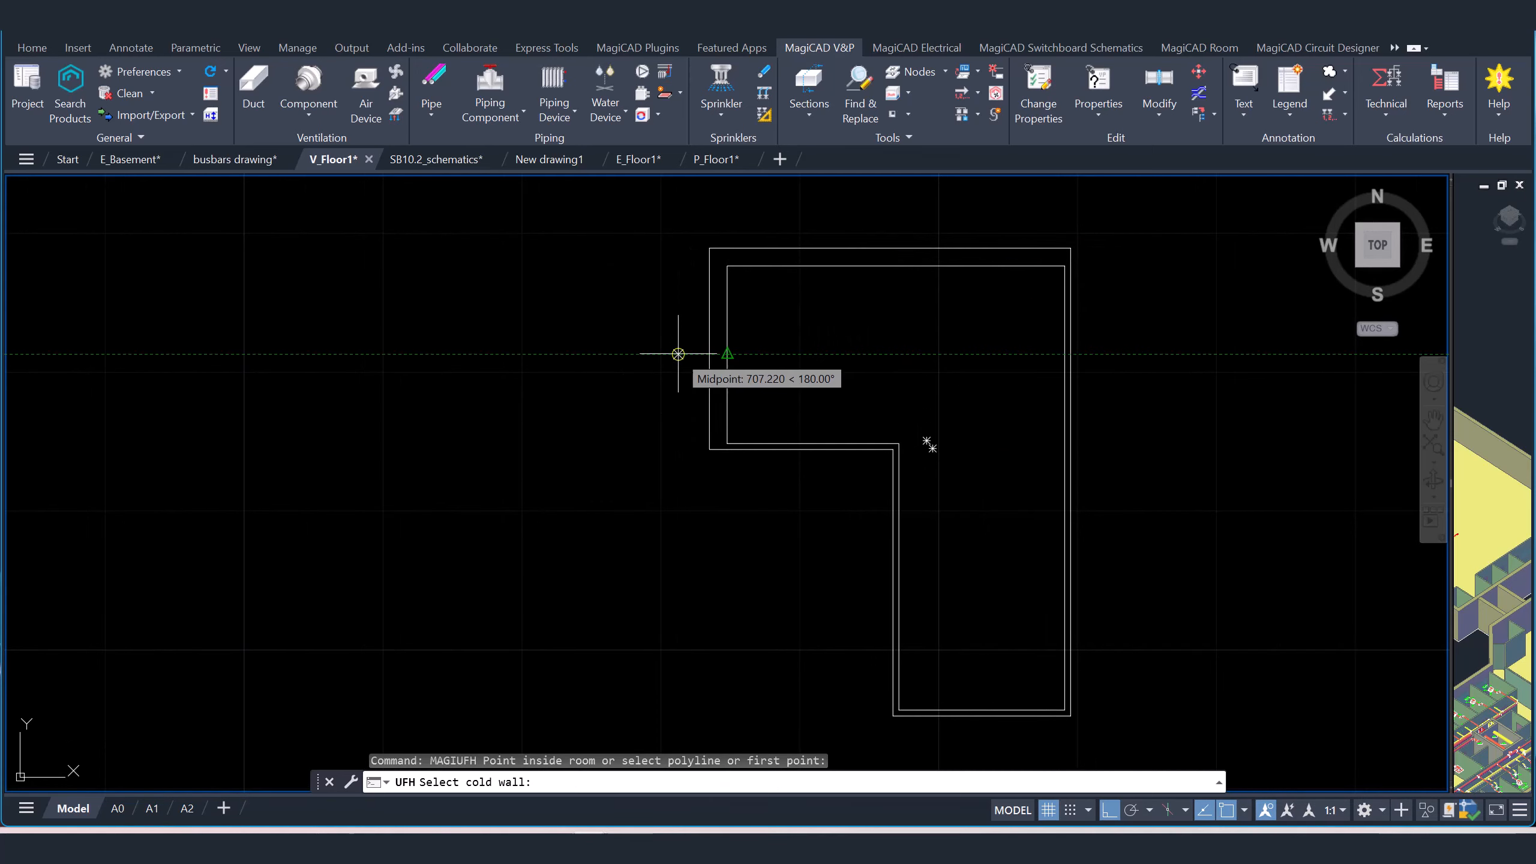
left_click(727, 354)
left_click(886, 266)
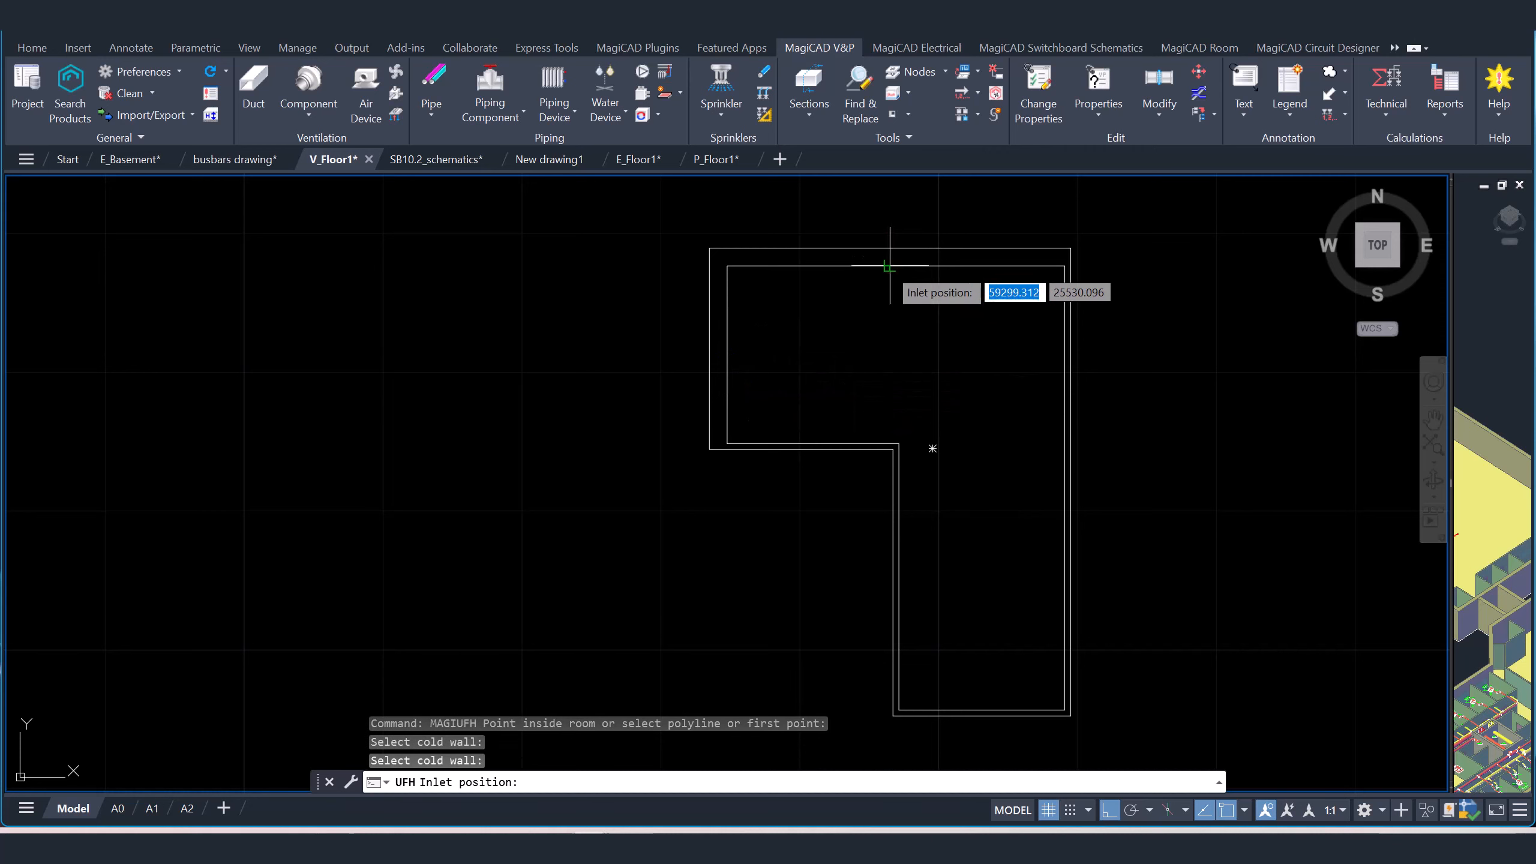
- Place the heating inlet near the lower end of the L-shaped room's long right wall and define no obstacles
middle_click_drag(1029, 556, 1022, 422)
scroll(1022, 464, "up", 2)
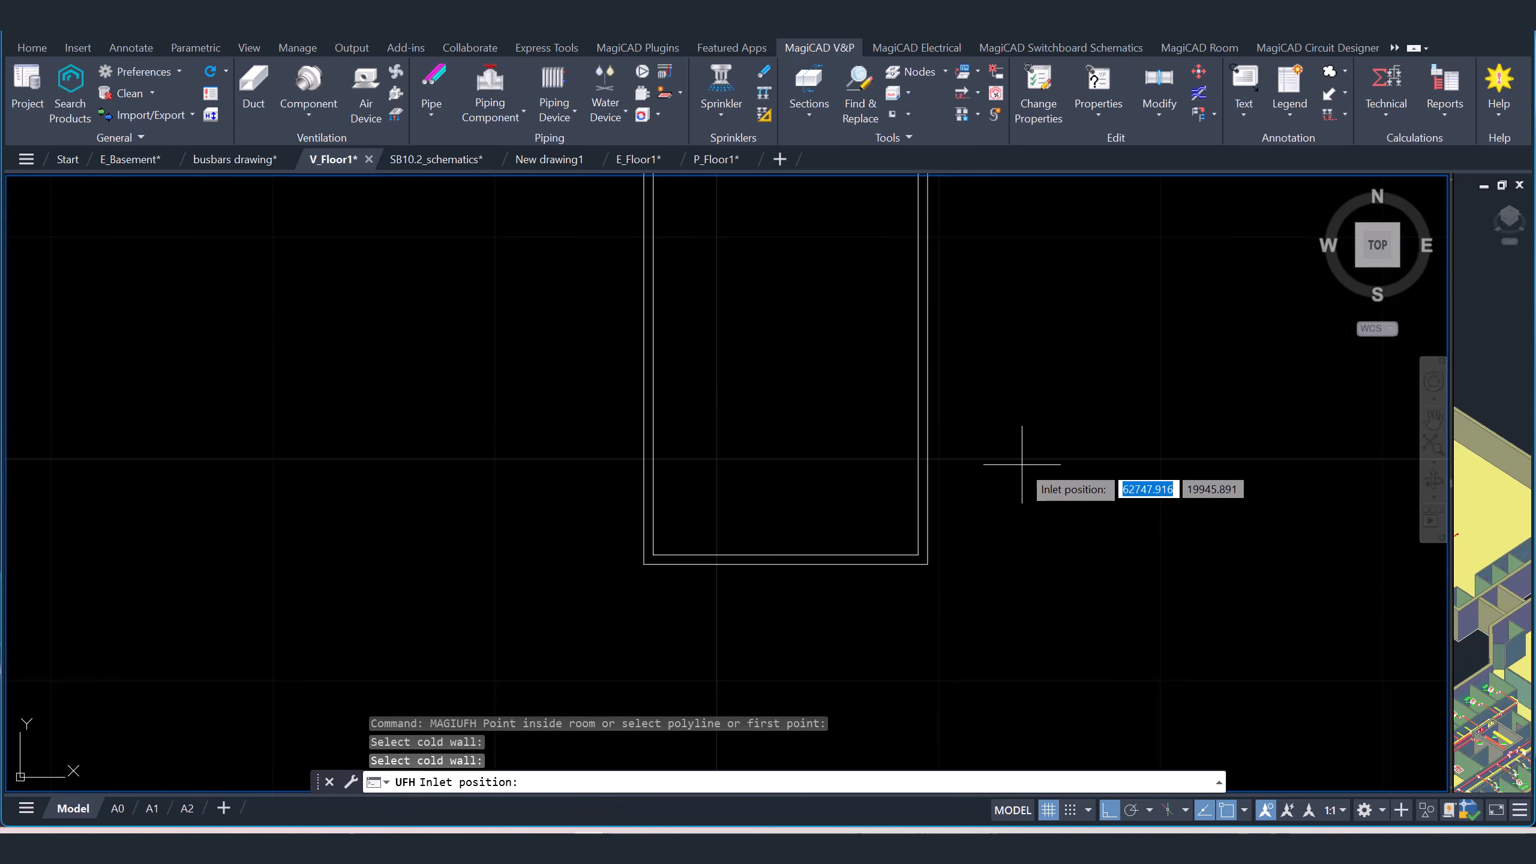
left_click(915, 498)
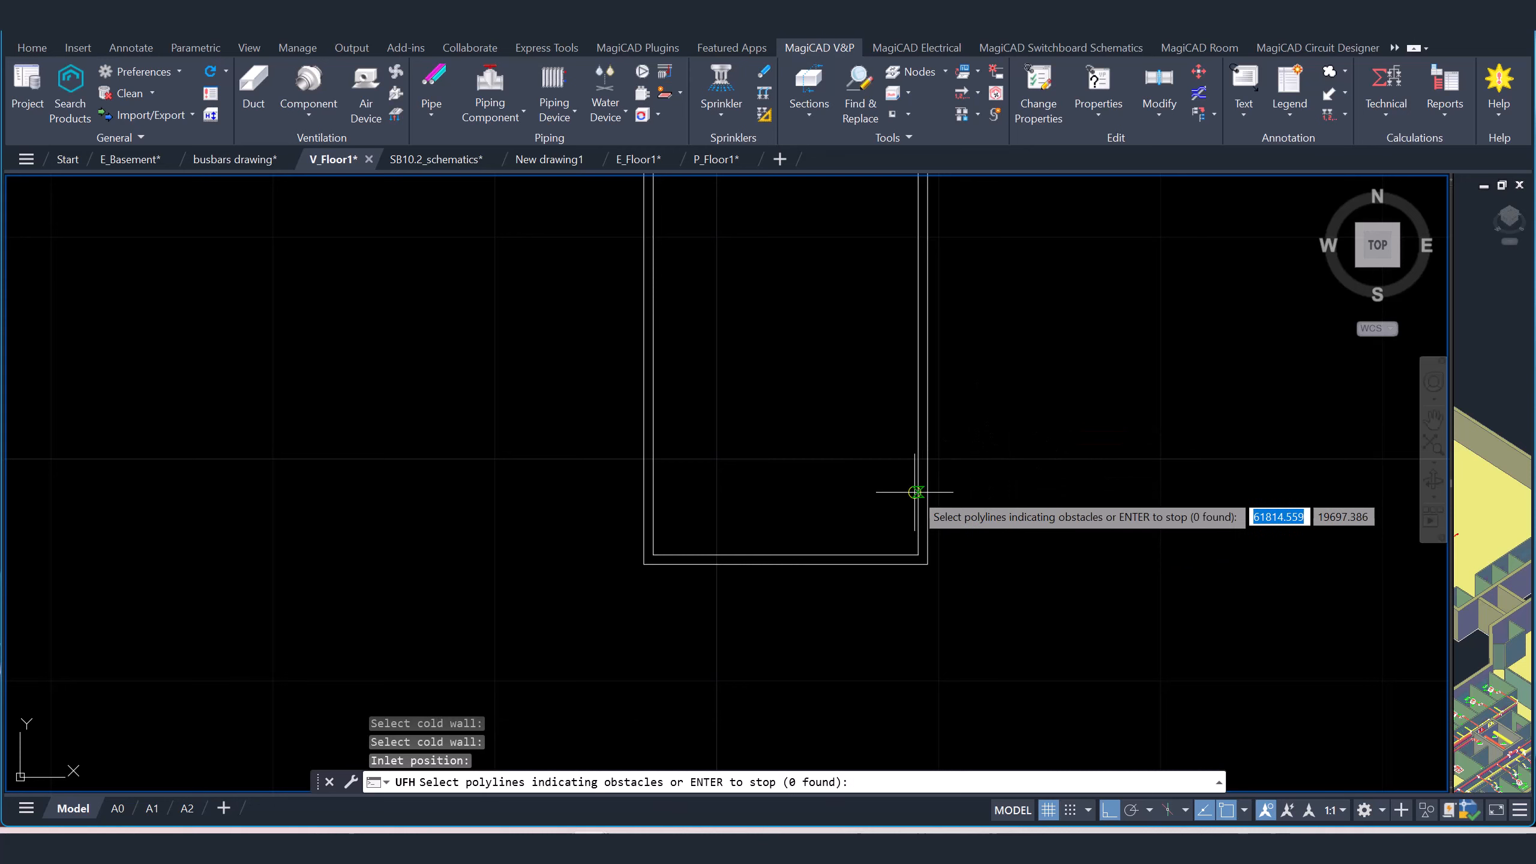
key("Return")
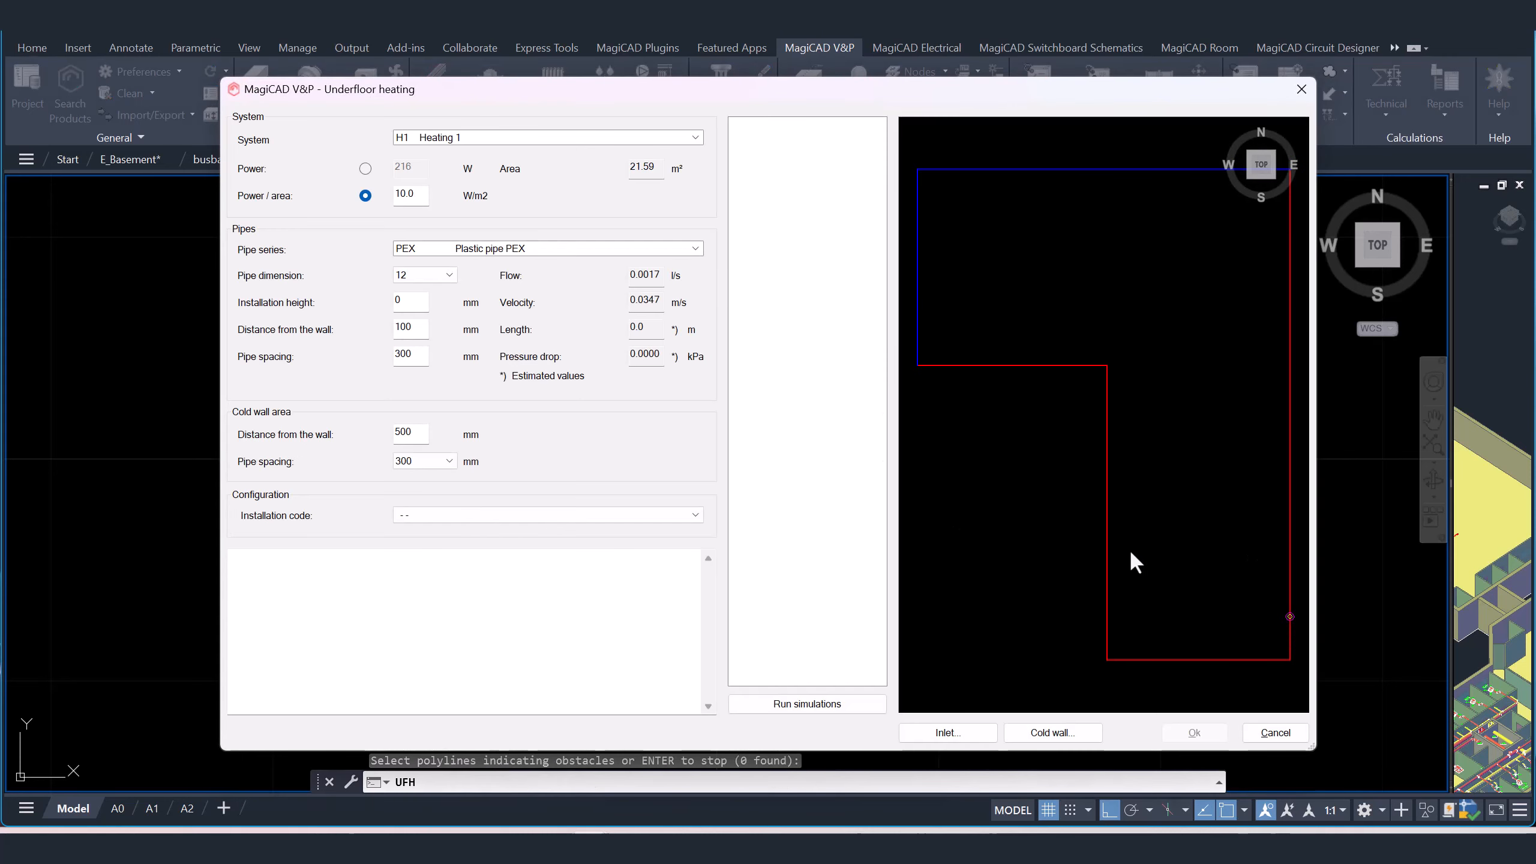
- Run the underfloor heating simulations for the L-shaped room and examine the pipe layout of Option 2
left_click(813, 702)
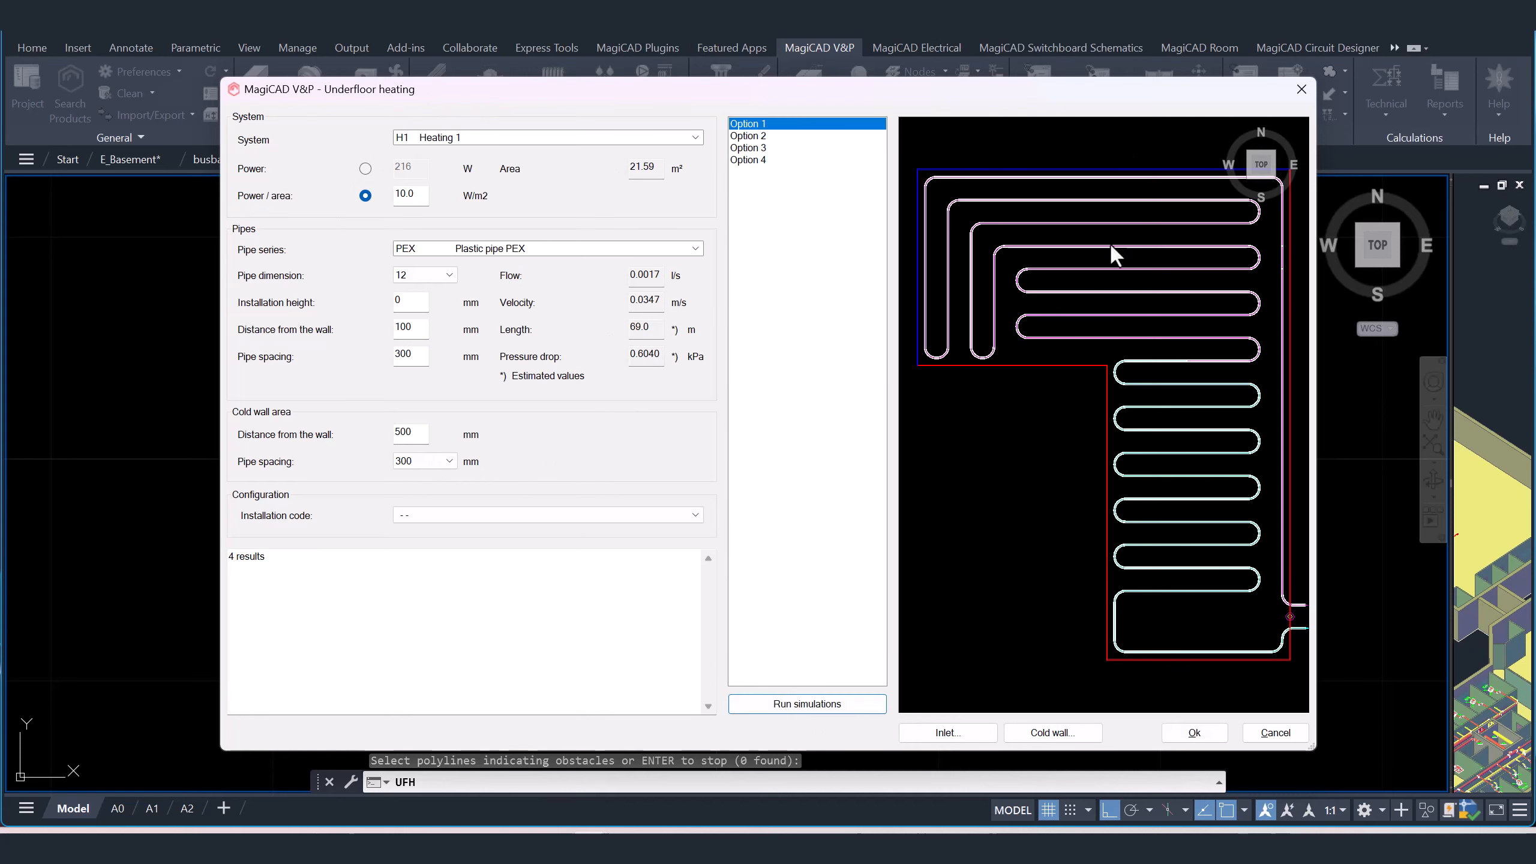
left_click(768, 139)
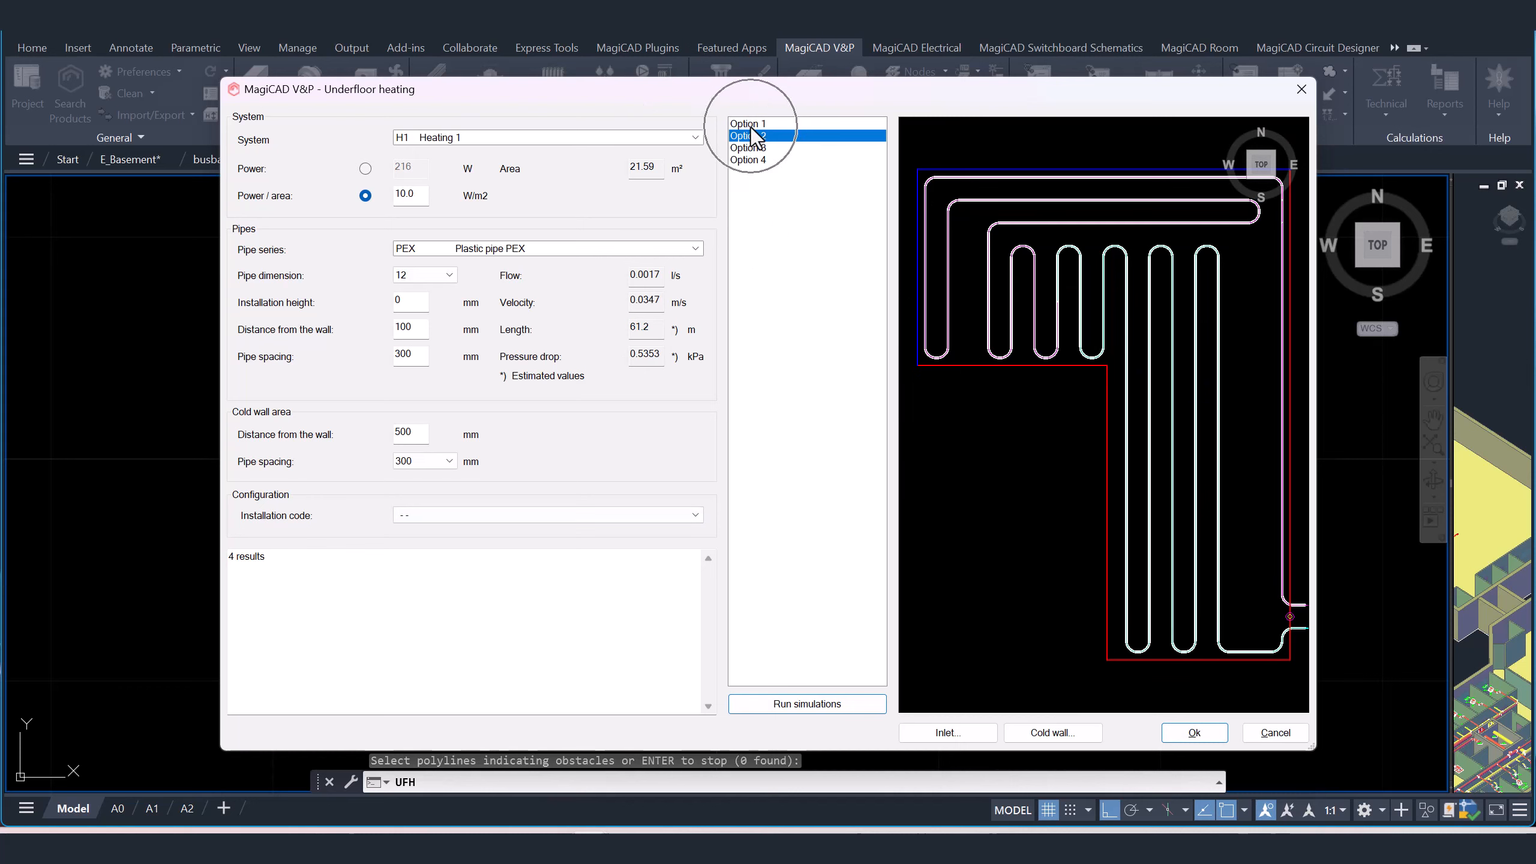
scroll(1166, 351, "down", 6)
middle_click_drag(1188, 363, 1166, 422)
scroll(1164, 422, "up", 7)
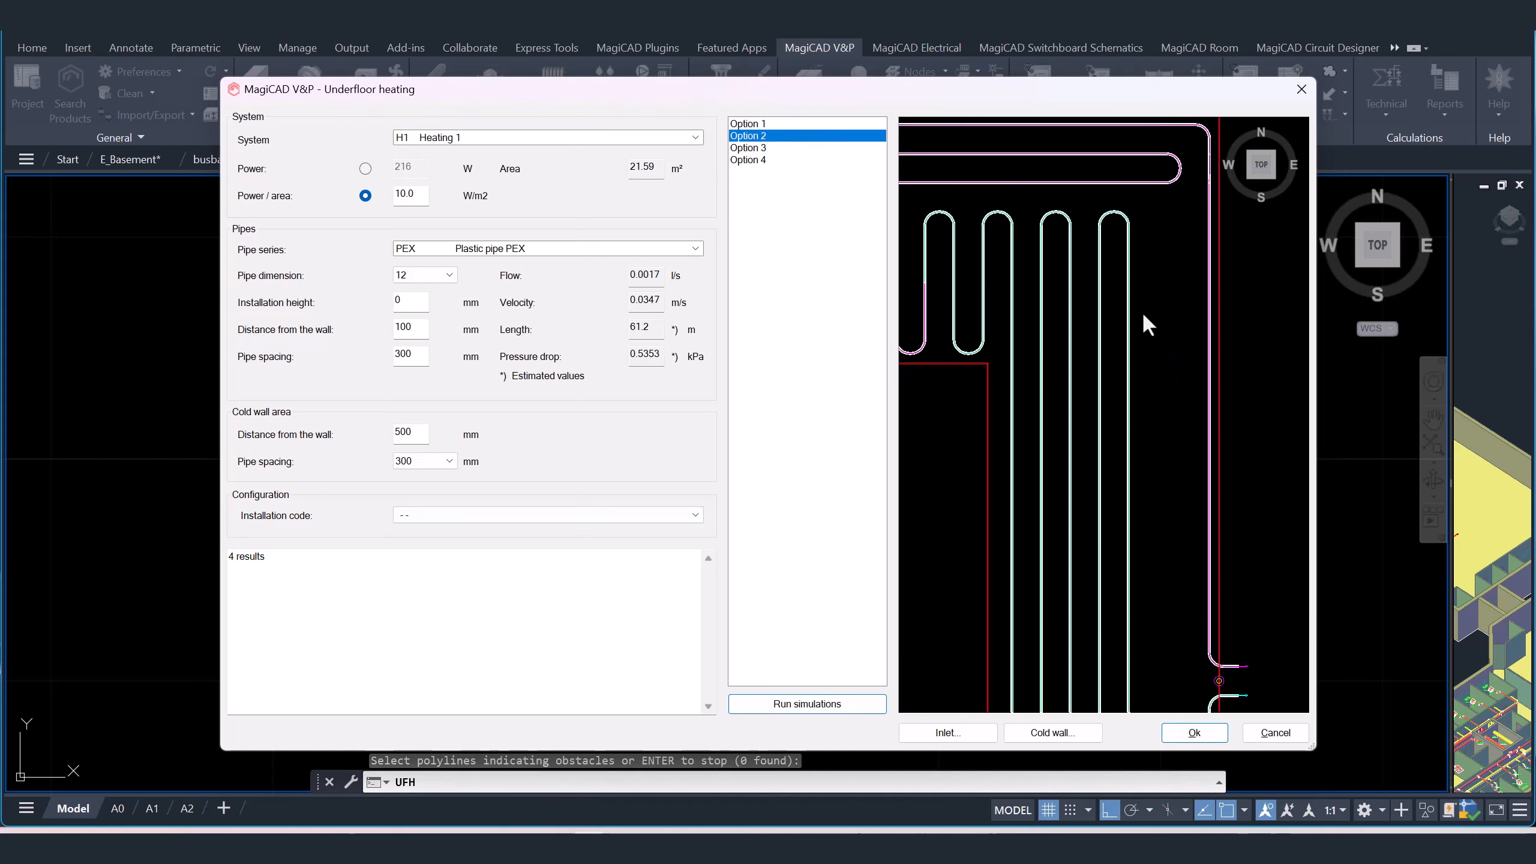
scroll(1129, 348, "down", 6)
middle_click_drag(1129, 350, 1153, 359)
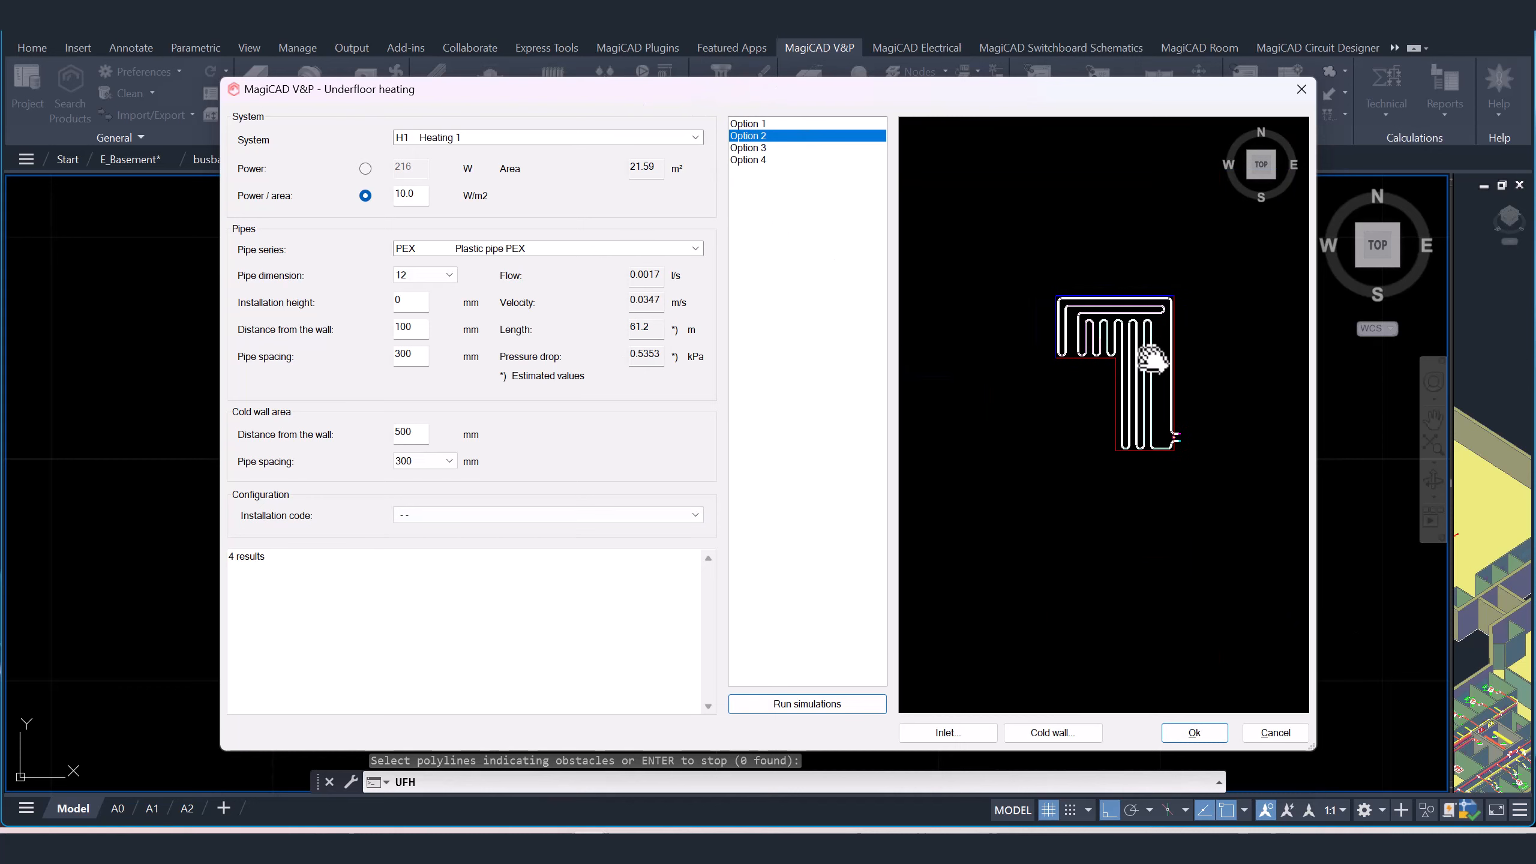
- Select Option 3 as the pipe layout and insert it into the L-shaped room
left_click(773, 147)
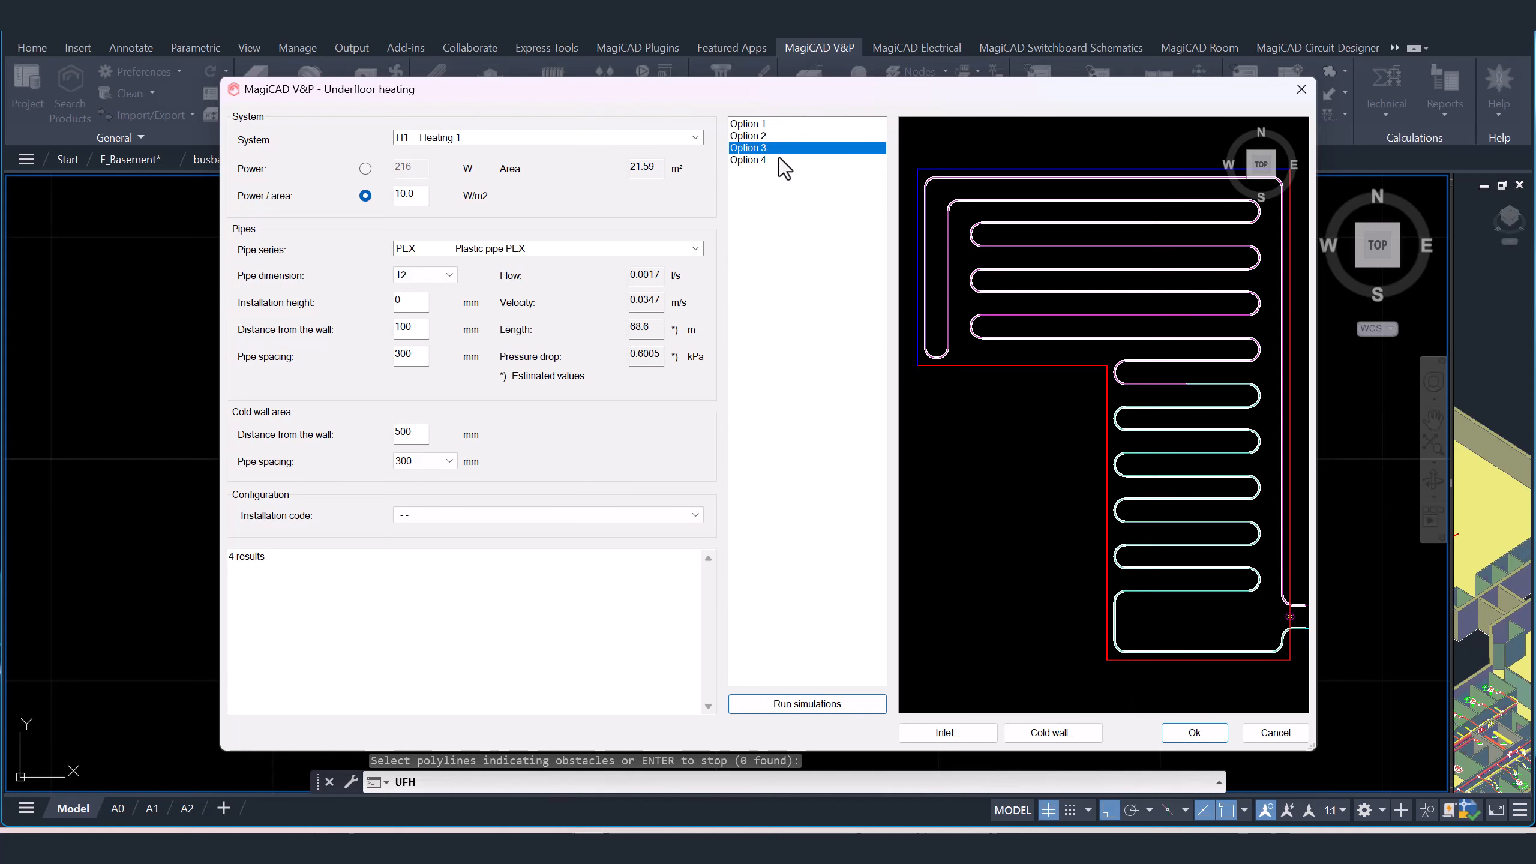
left_click(778, 151)
left_click(1185, 734)
key("Return")
scroll(1080, 607, "down", 5)
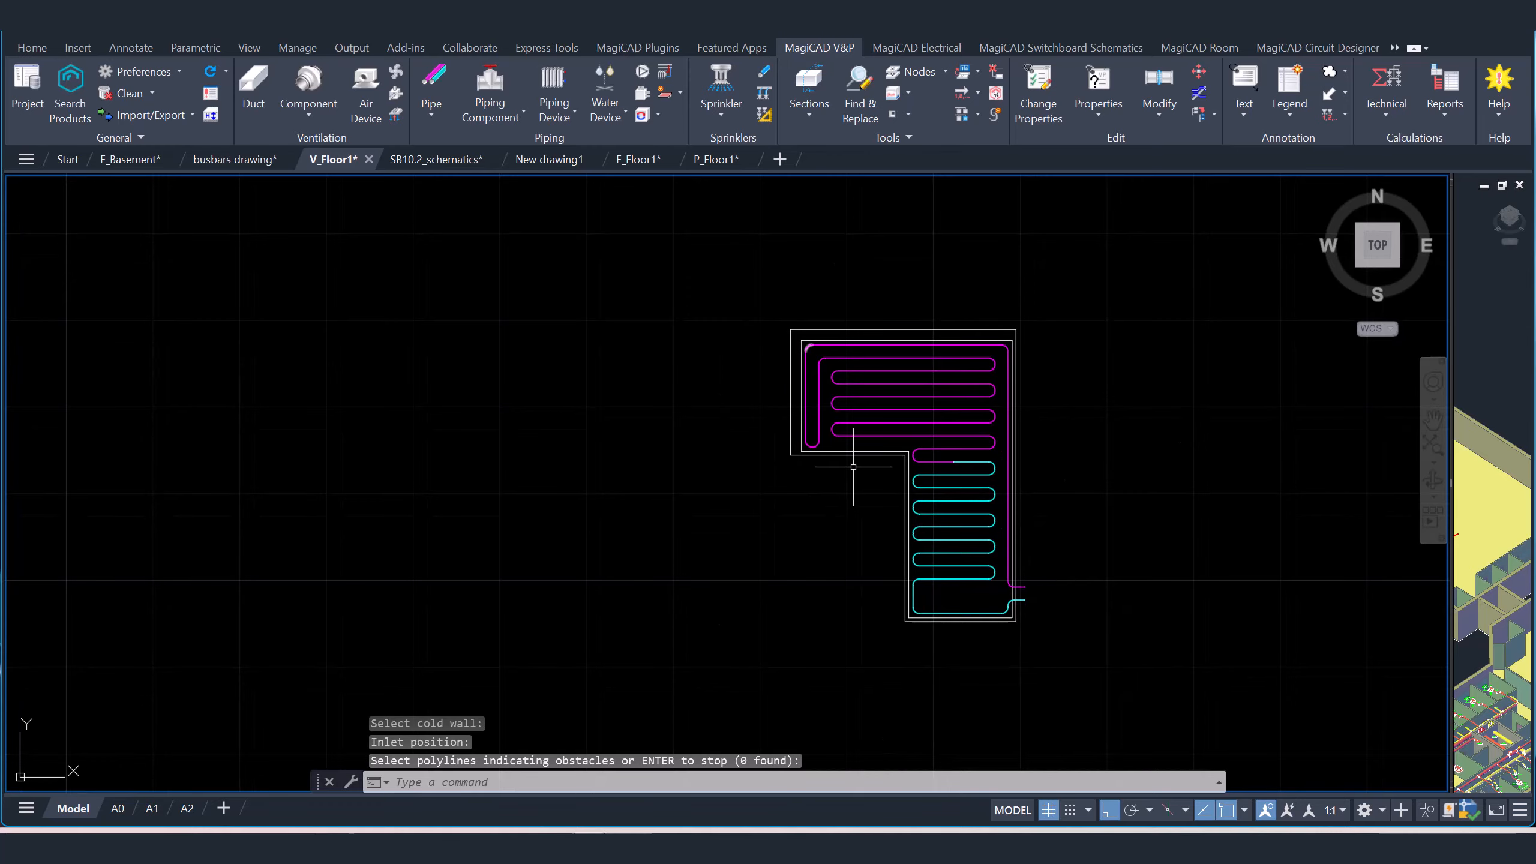
- Start Auto-Routing Underfloor Heating for office 119 in the floor plan by picking a point inside the room
scroll(850, 463, "down", 5)
middle_click_drag(718, 492, 1024, 372)
scroll(1024, 373, "down", 4)
scroll(847, 496, "up", 5)
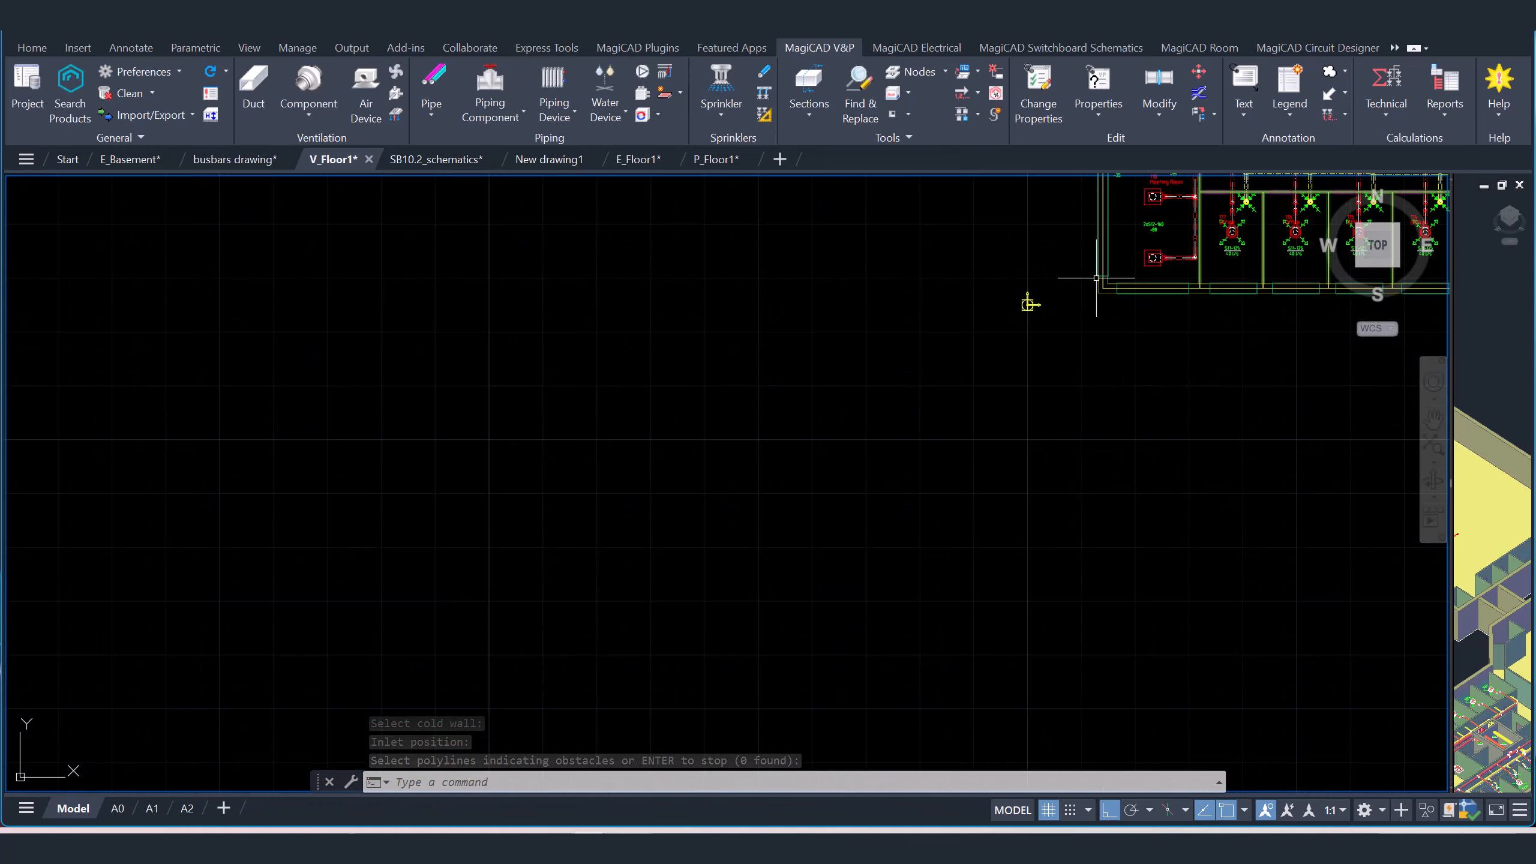
middle_click_drag(1094, 278, 723, 638)
scroll(871, 458, "up", 3)
scroll(723, 461, "down", 4)
middle_click_drag(724, 461, 1021, 469)
scroll(1015, 477, "up", 4)
scroll(1014, 477, "down", 2)
scroll(1021, 469, "up", 2)
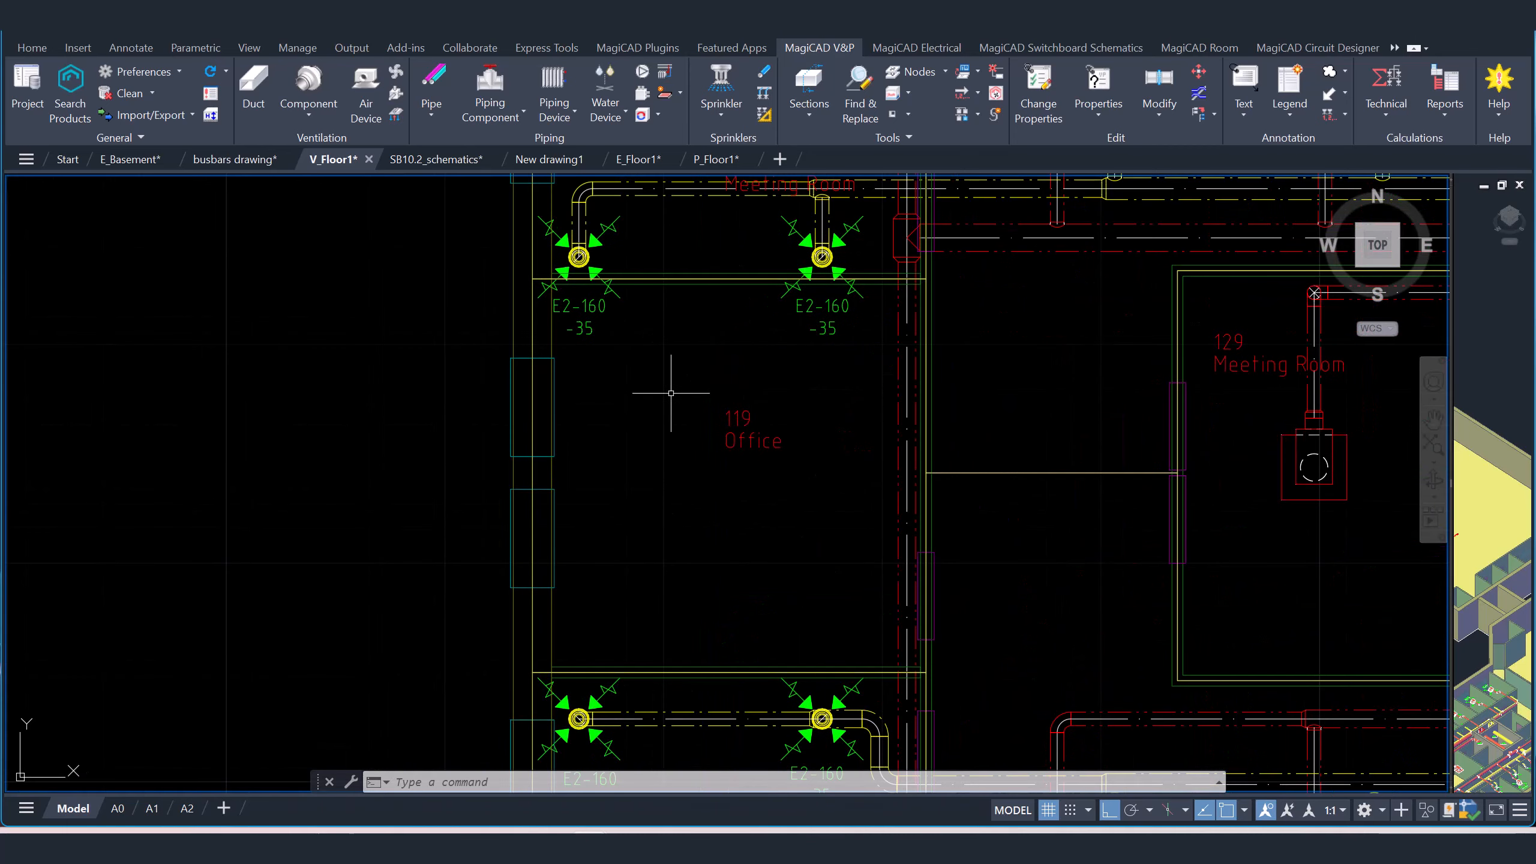
left_click(680, 92)
left_click(701, 123)
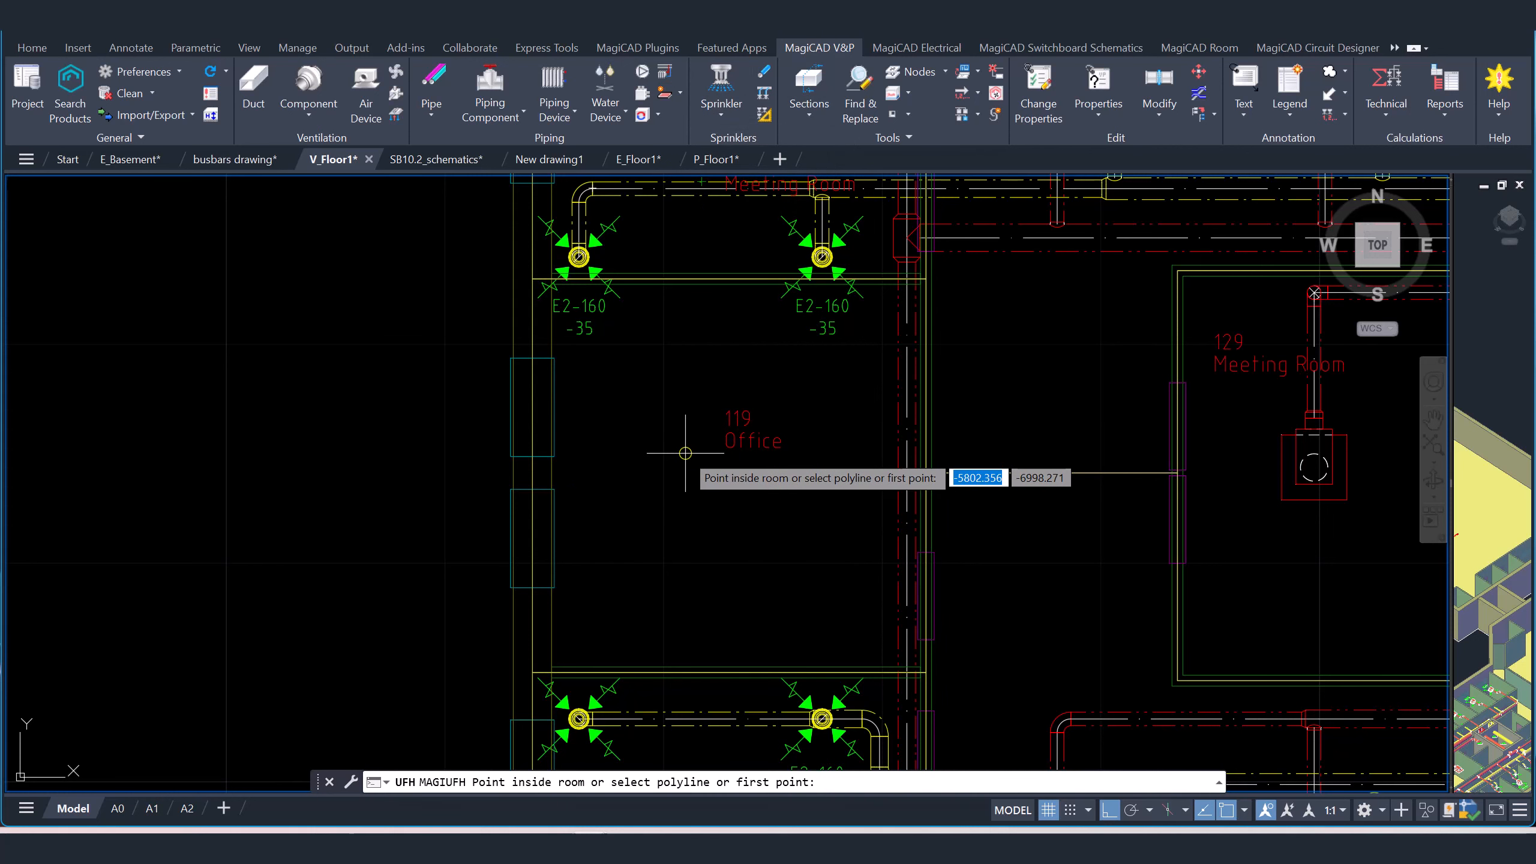
left_click(665, 410)
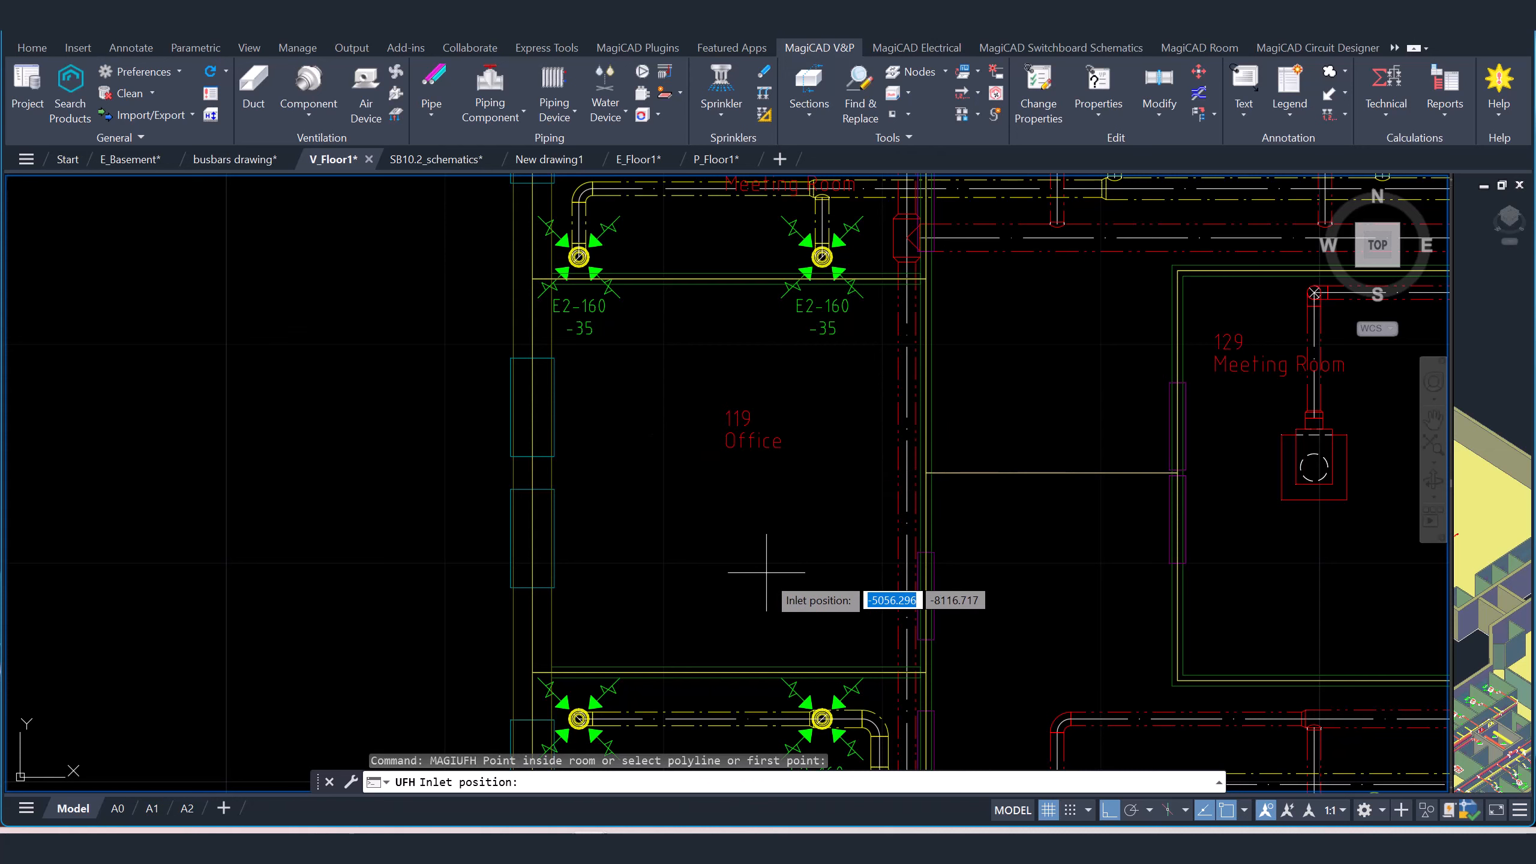
- Place the inlet at the door in office 119's right wall and define no obstacles
middle_click_drag(826, 639, 857, 391)
middle_click_drag(988, 354, 987, 387)
scroll(986, 387, "up", 3)
scroll(985, 399, "up", 2)
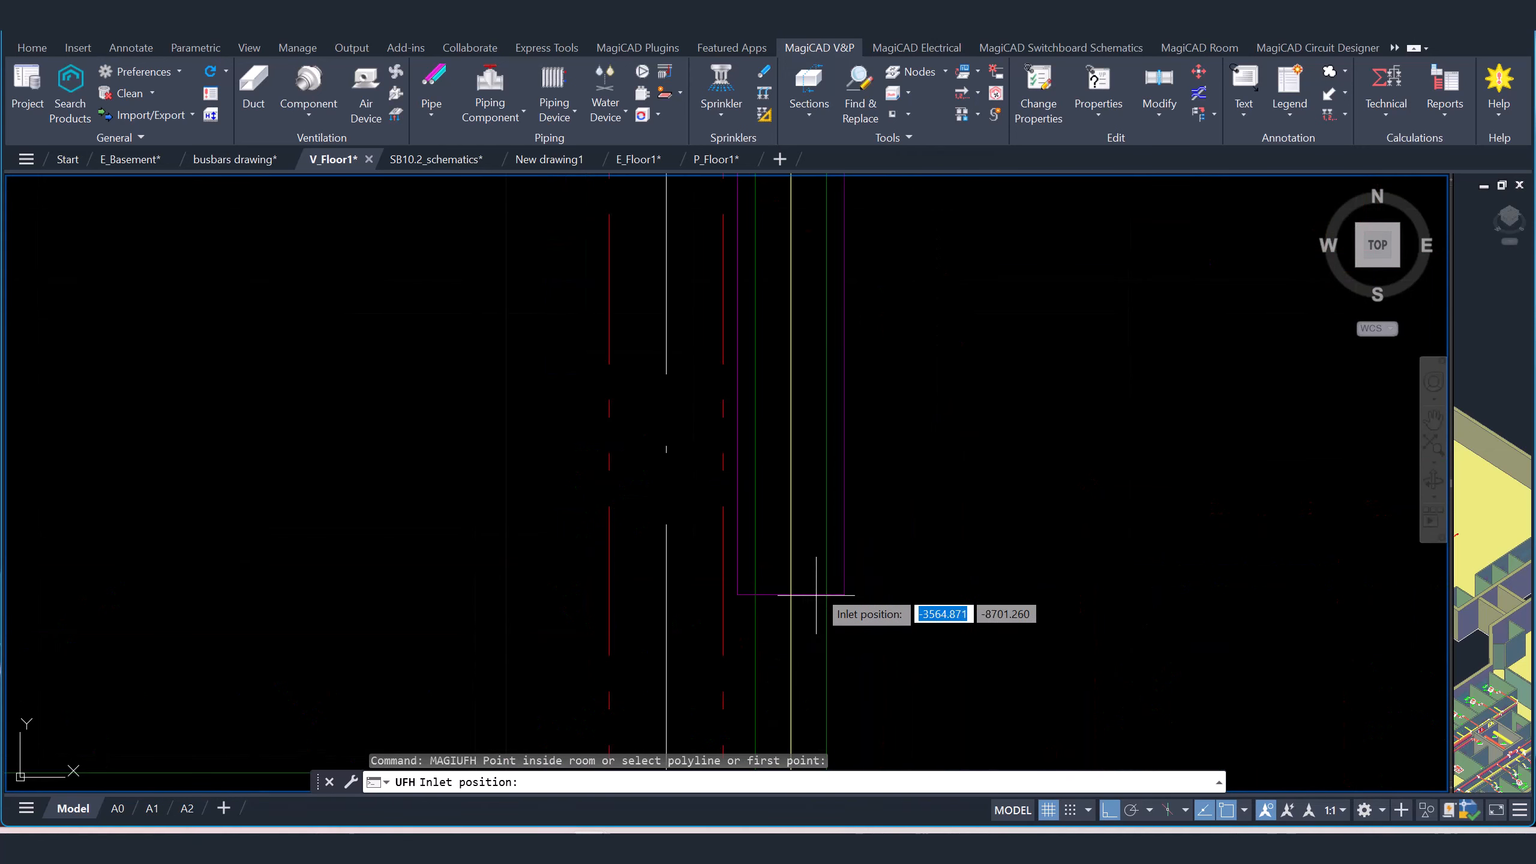
left_click(760, 476)
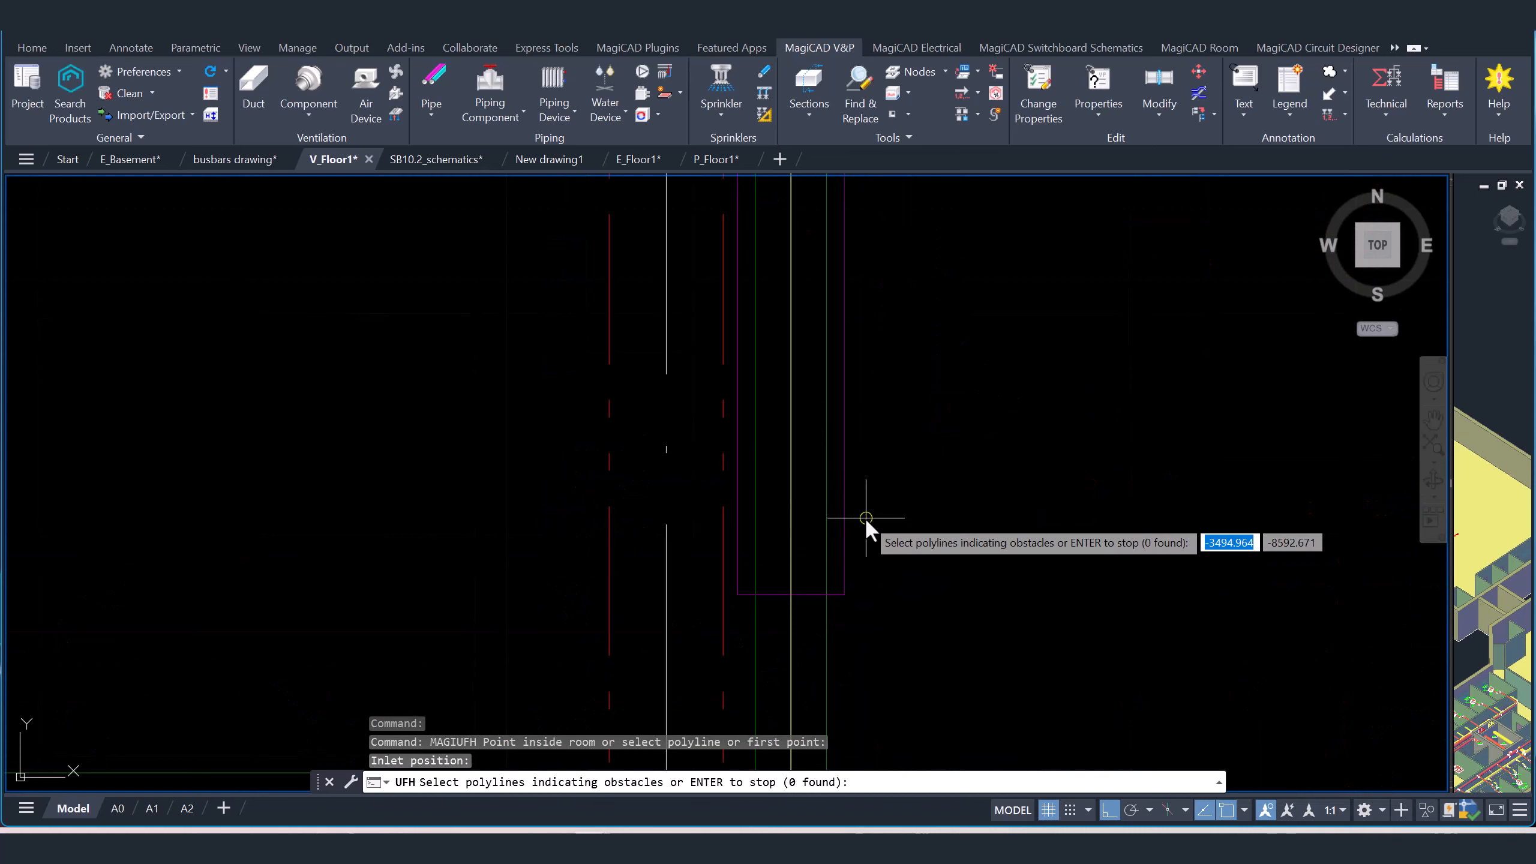
key("Return")
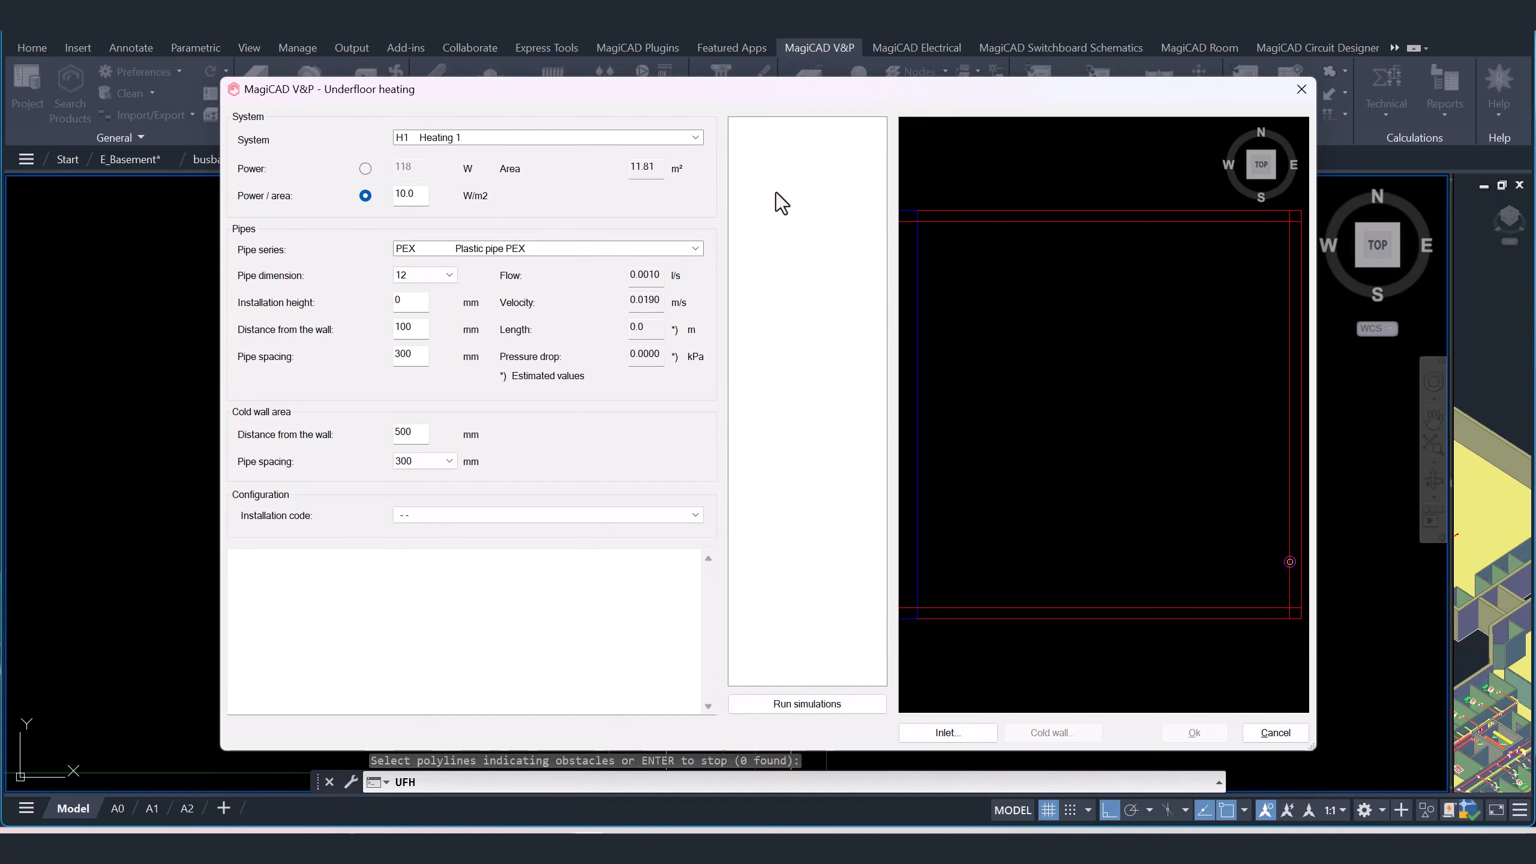
- Run the underfloor heating simulations for office 119, compare Options 3 and 4, and accept Option 4
mouse_move(596, 91)
left_mouse_down()
mouse_move(585, 660)
mouse_move(719, 177)
mouse_move(704, 147)
left_mouse_up()
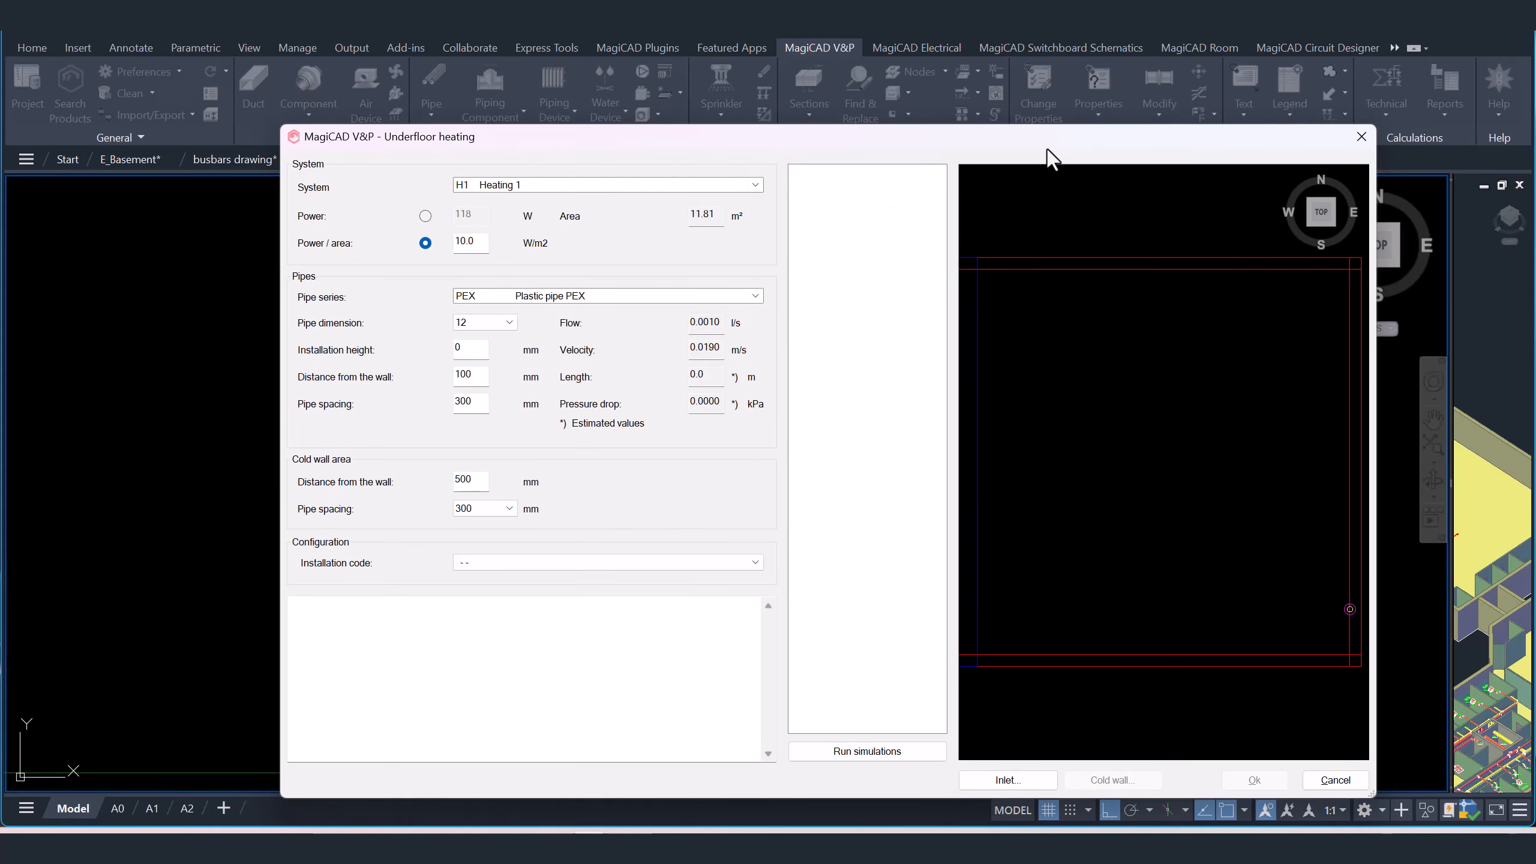
left_click(912, 751)
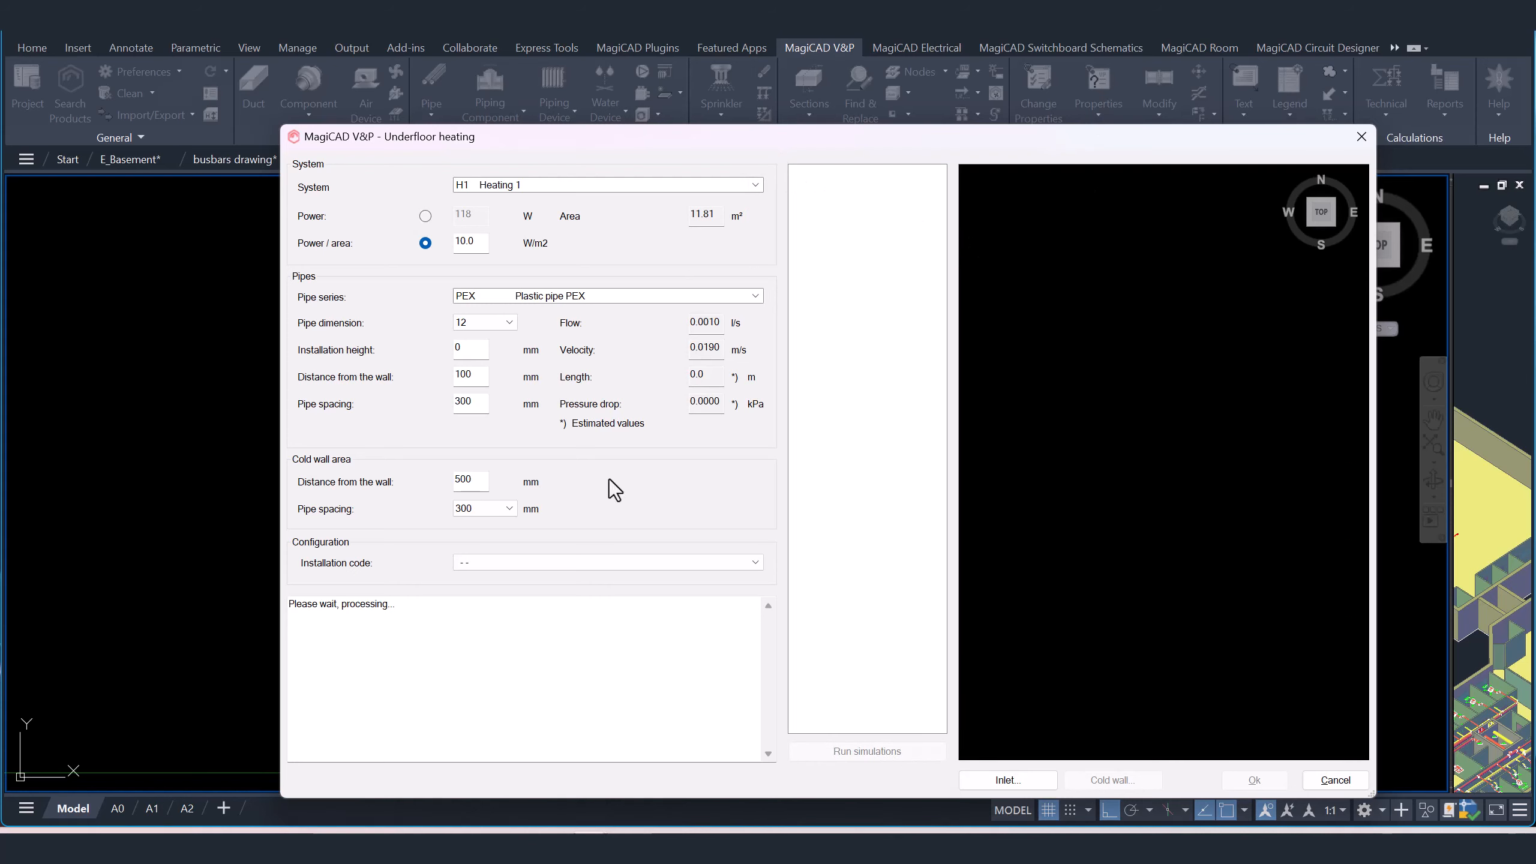
key("ctrl")
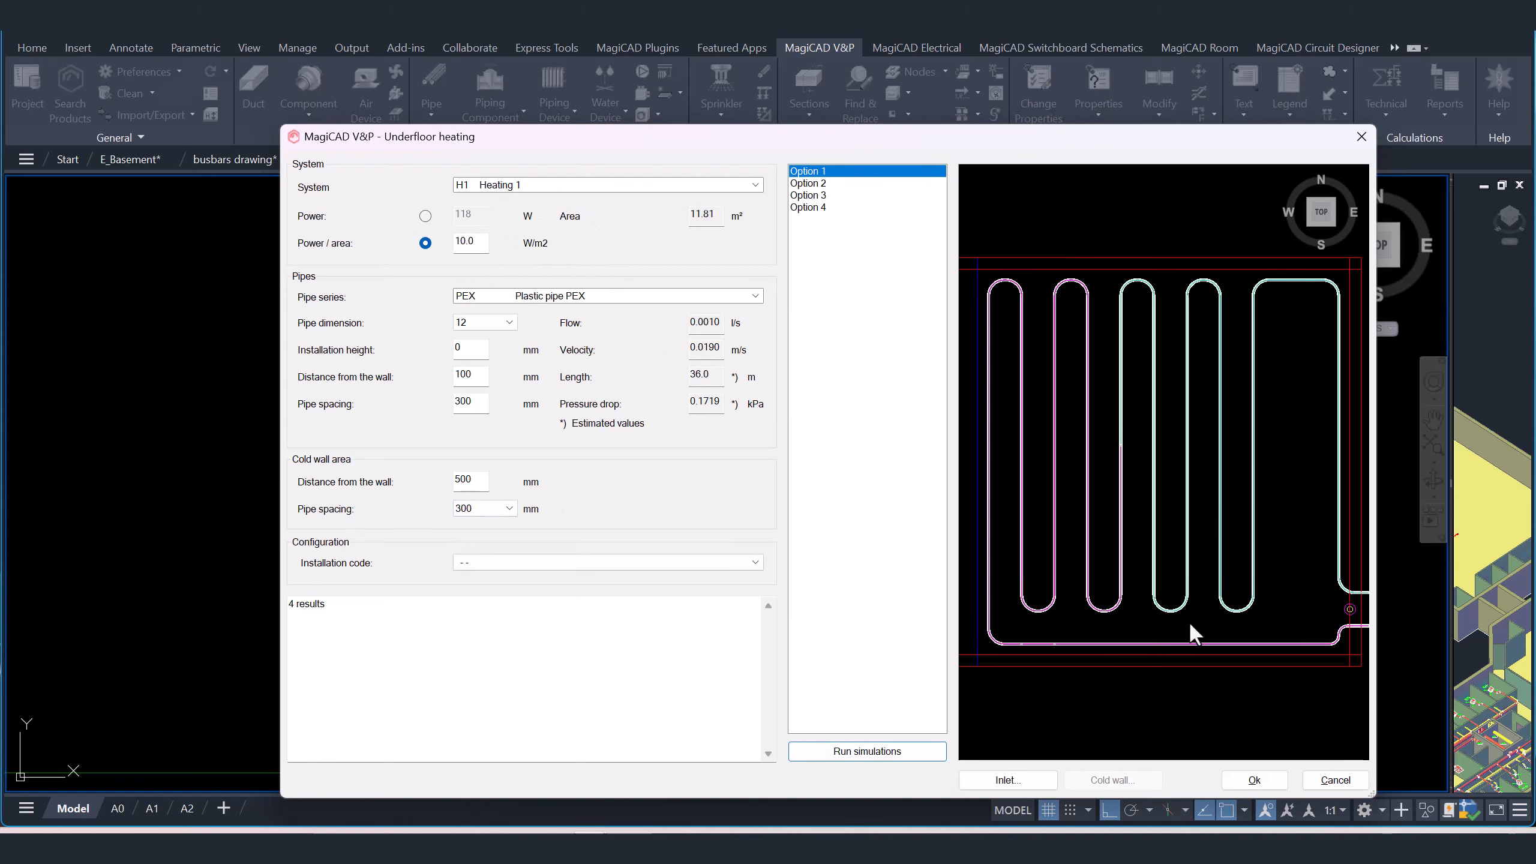
left_click(818, 195)
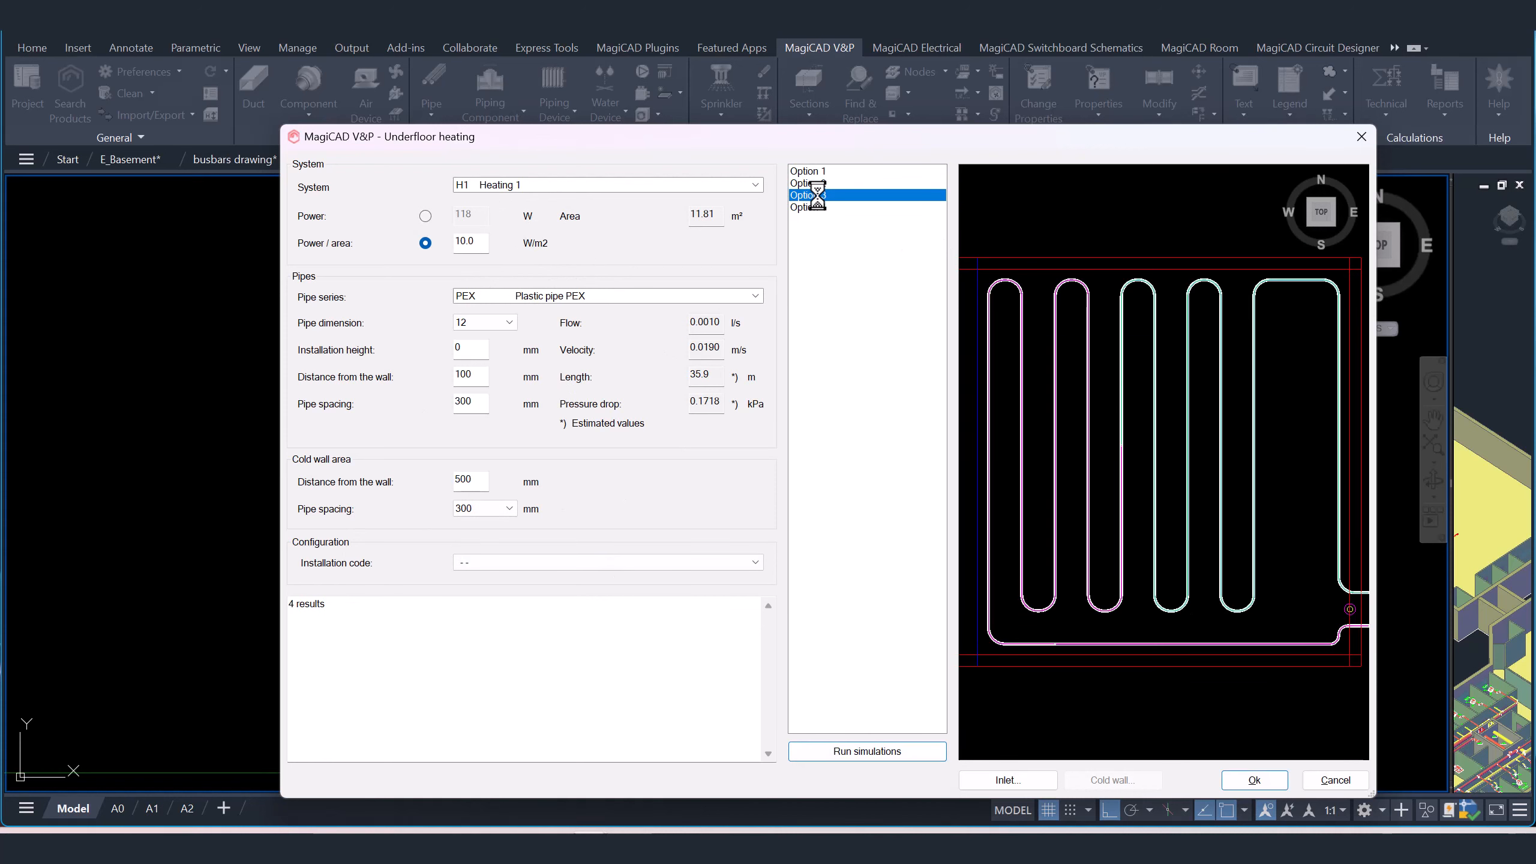
left_click(826, 208)
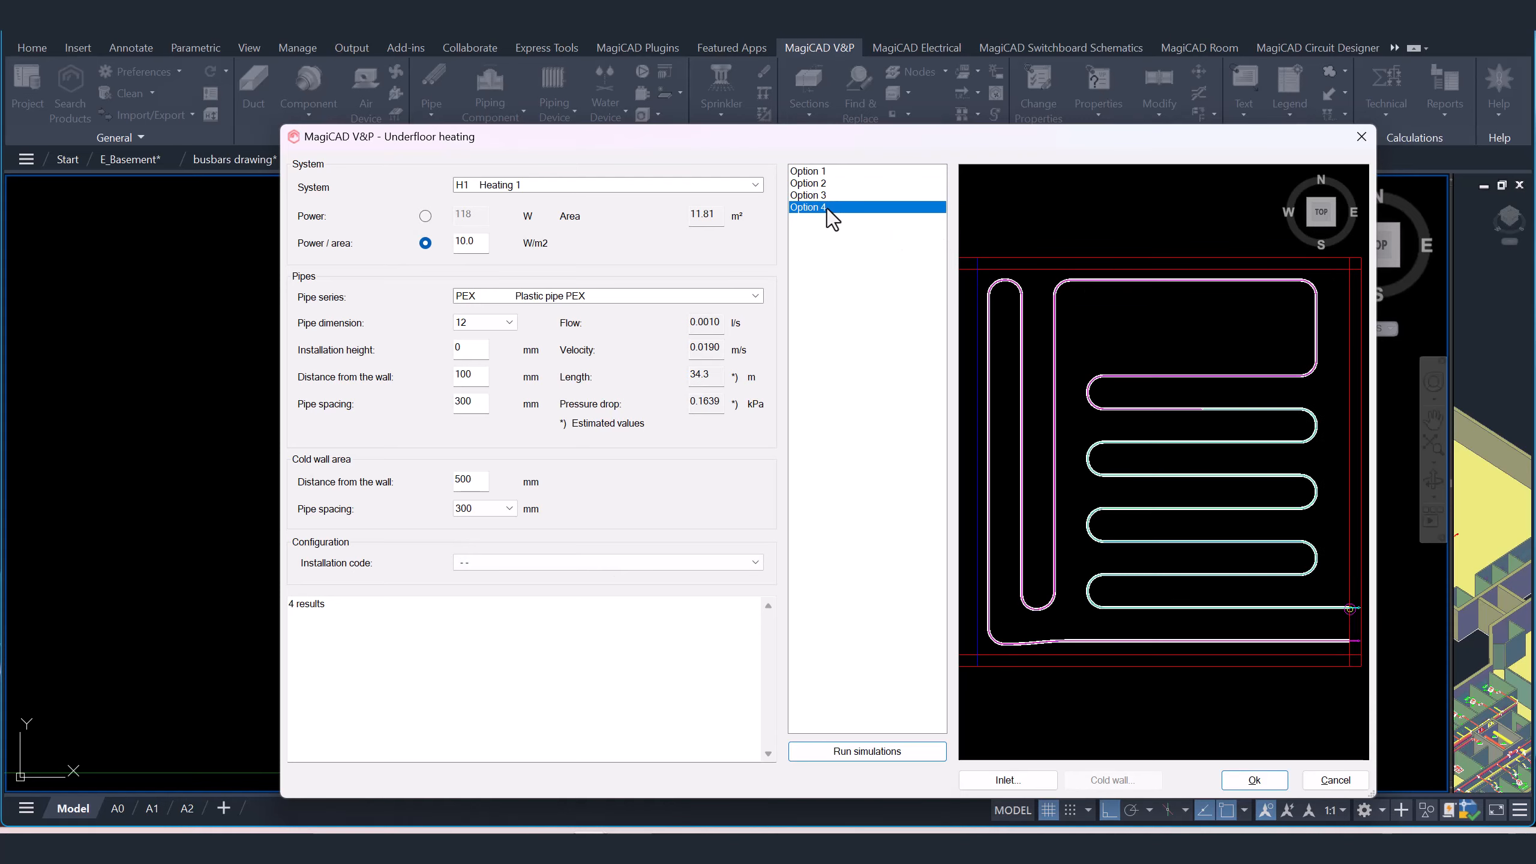
left_click(1252, 780)
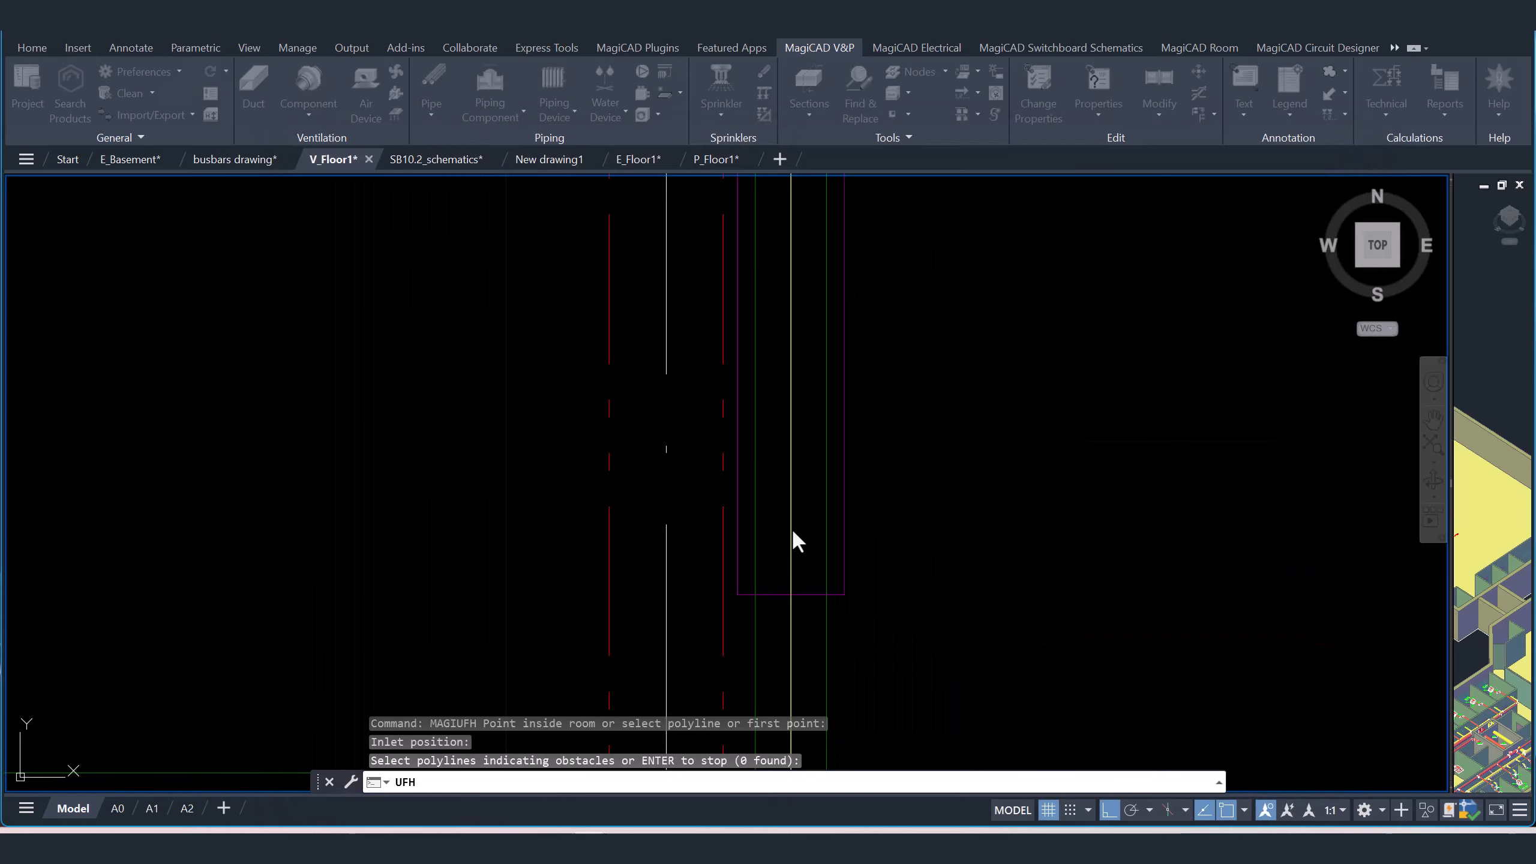
scroll(792, 539, "up", 3)
scroll(738, 566, "down", 5)
scroll(503, 439, "up", 4)
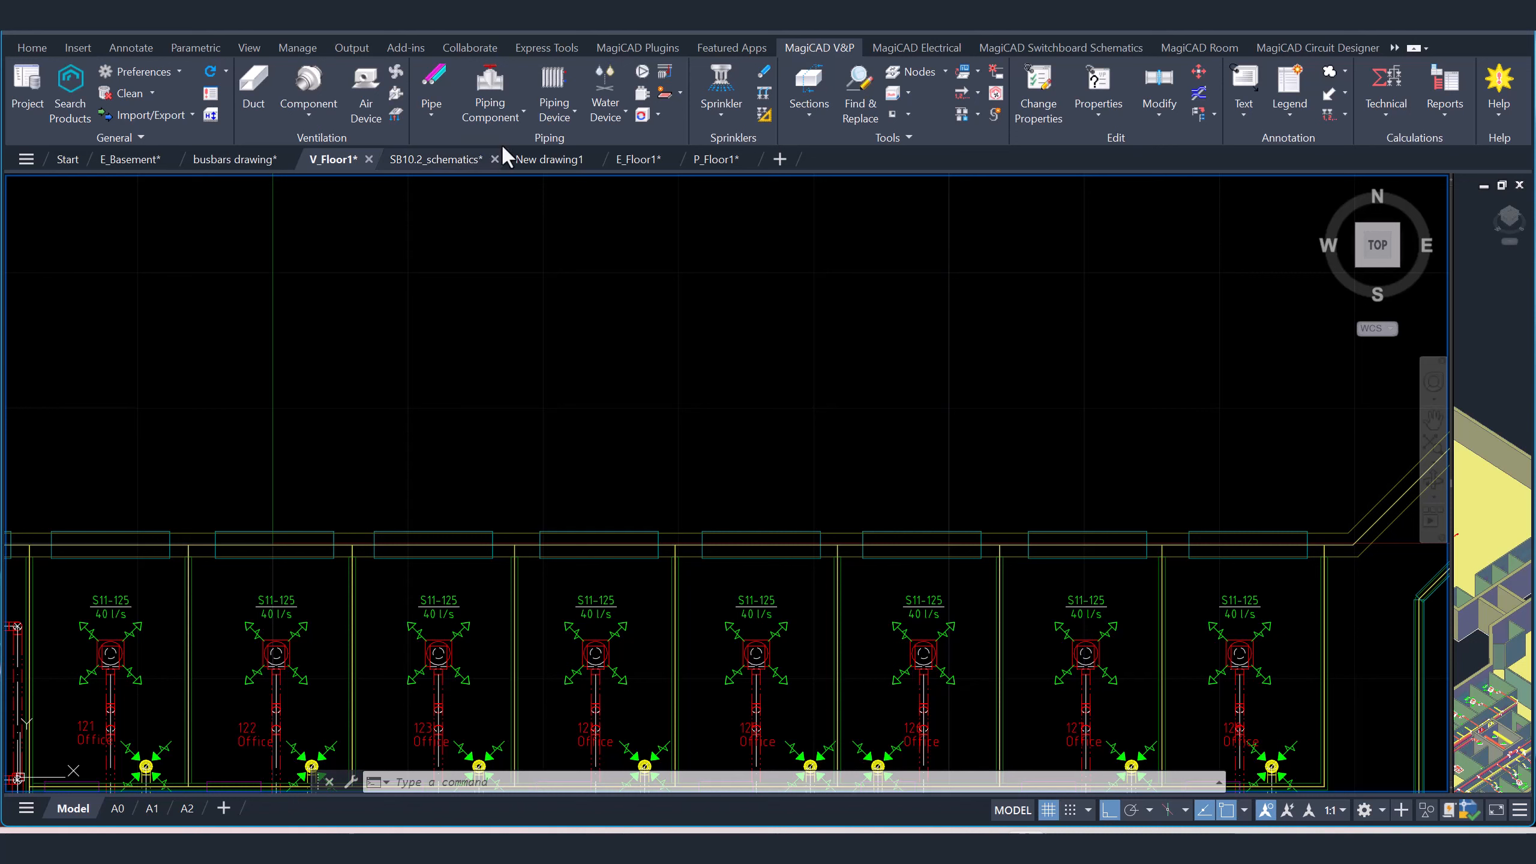
- Start creating a generic manifold and examine the codes available for its National classification code, leaving the list without a new choice
left_click(507, 112)
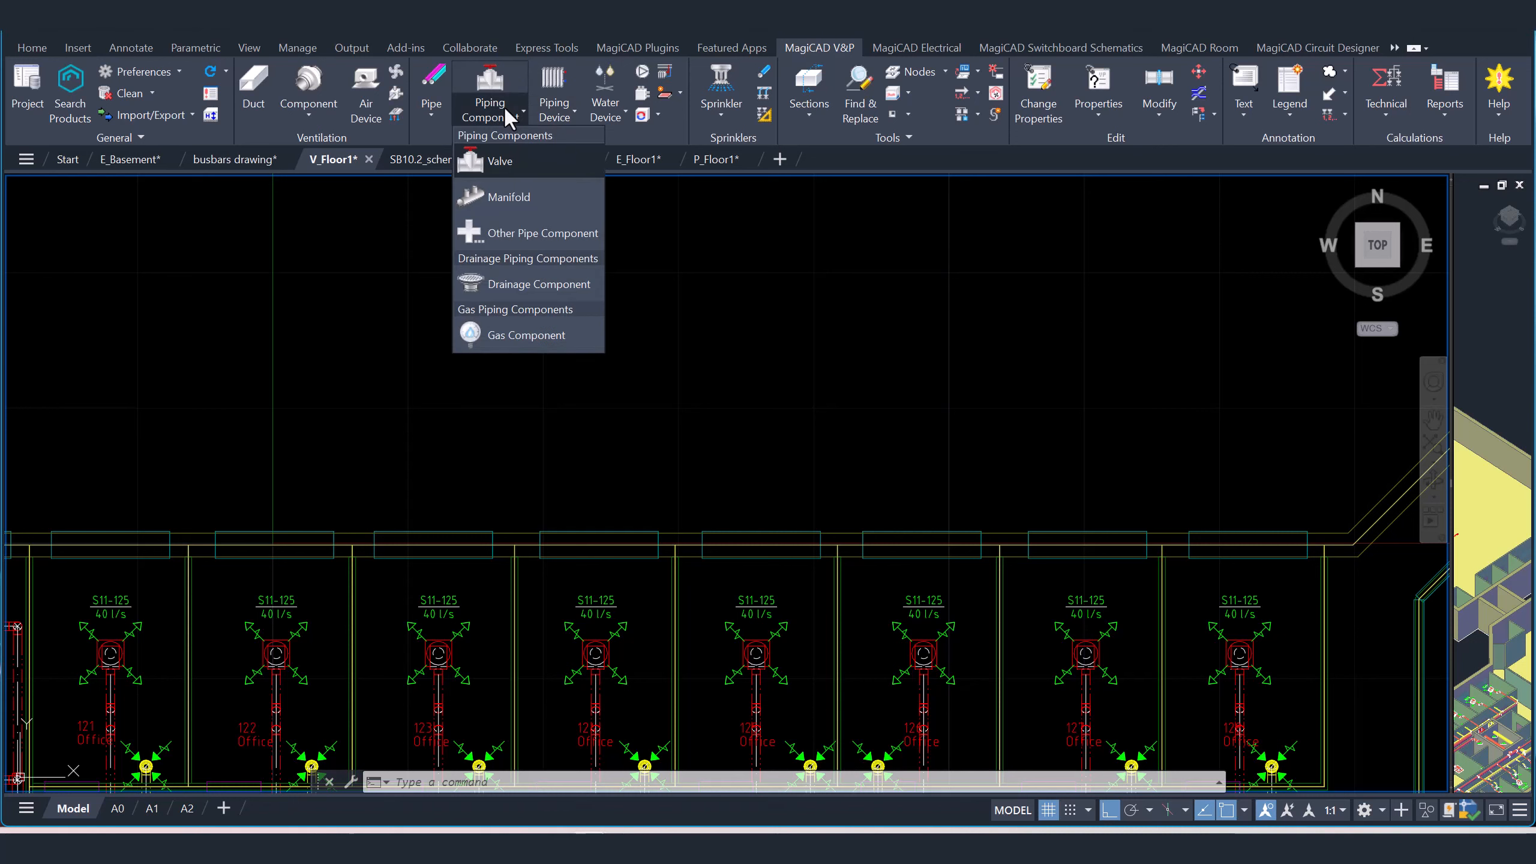
left_click(511, 200)
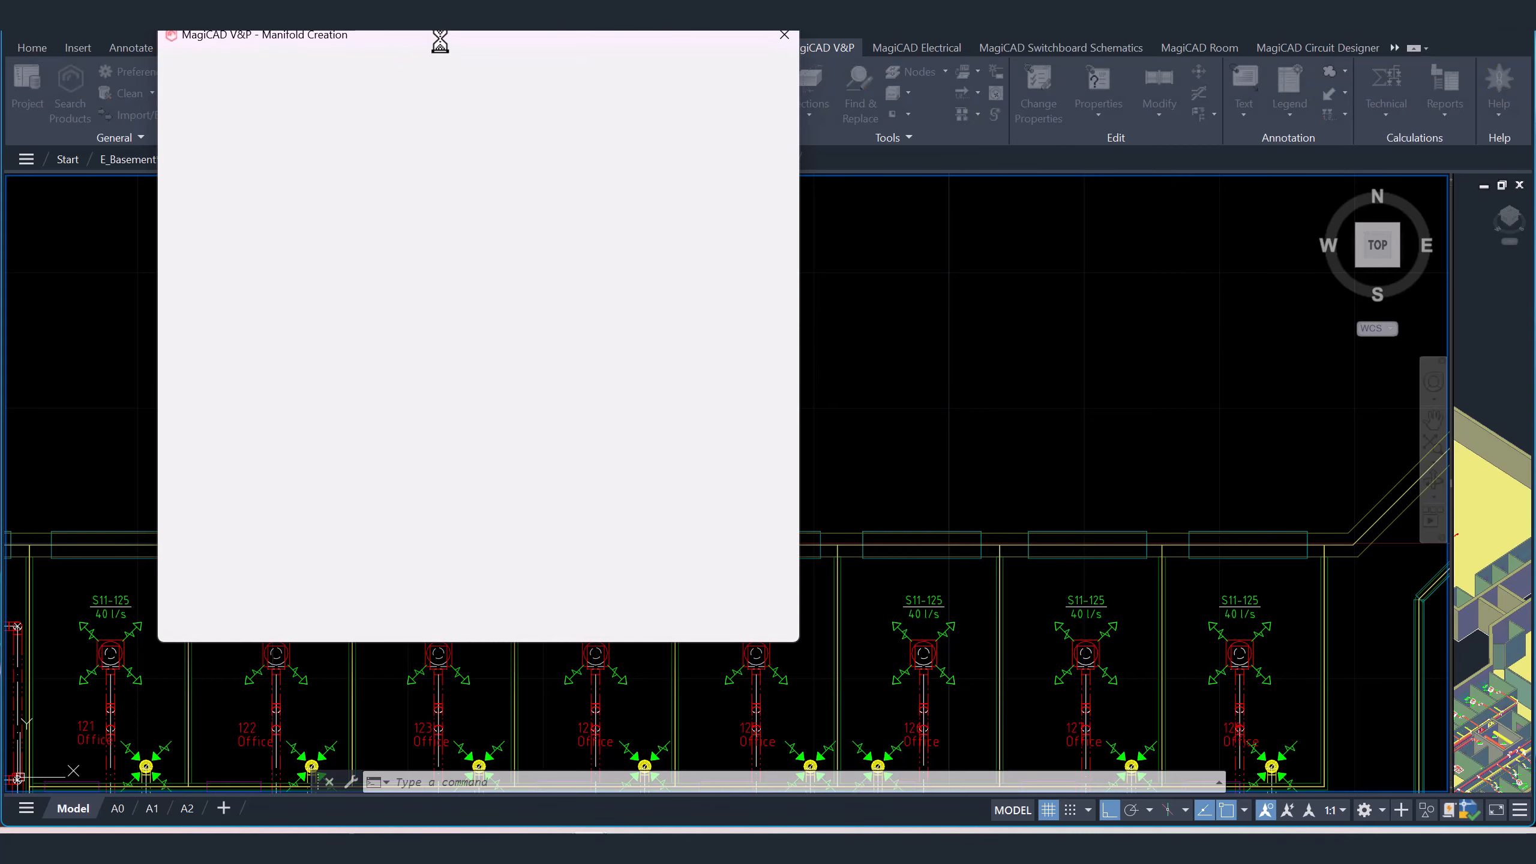
left_click_drag(422, 37, 775, 125)
left_click(823, 649)
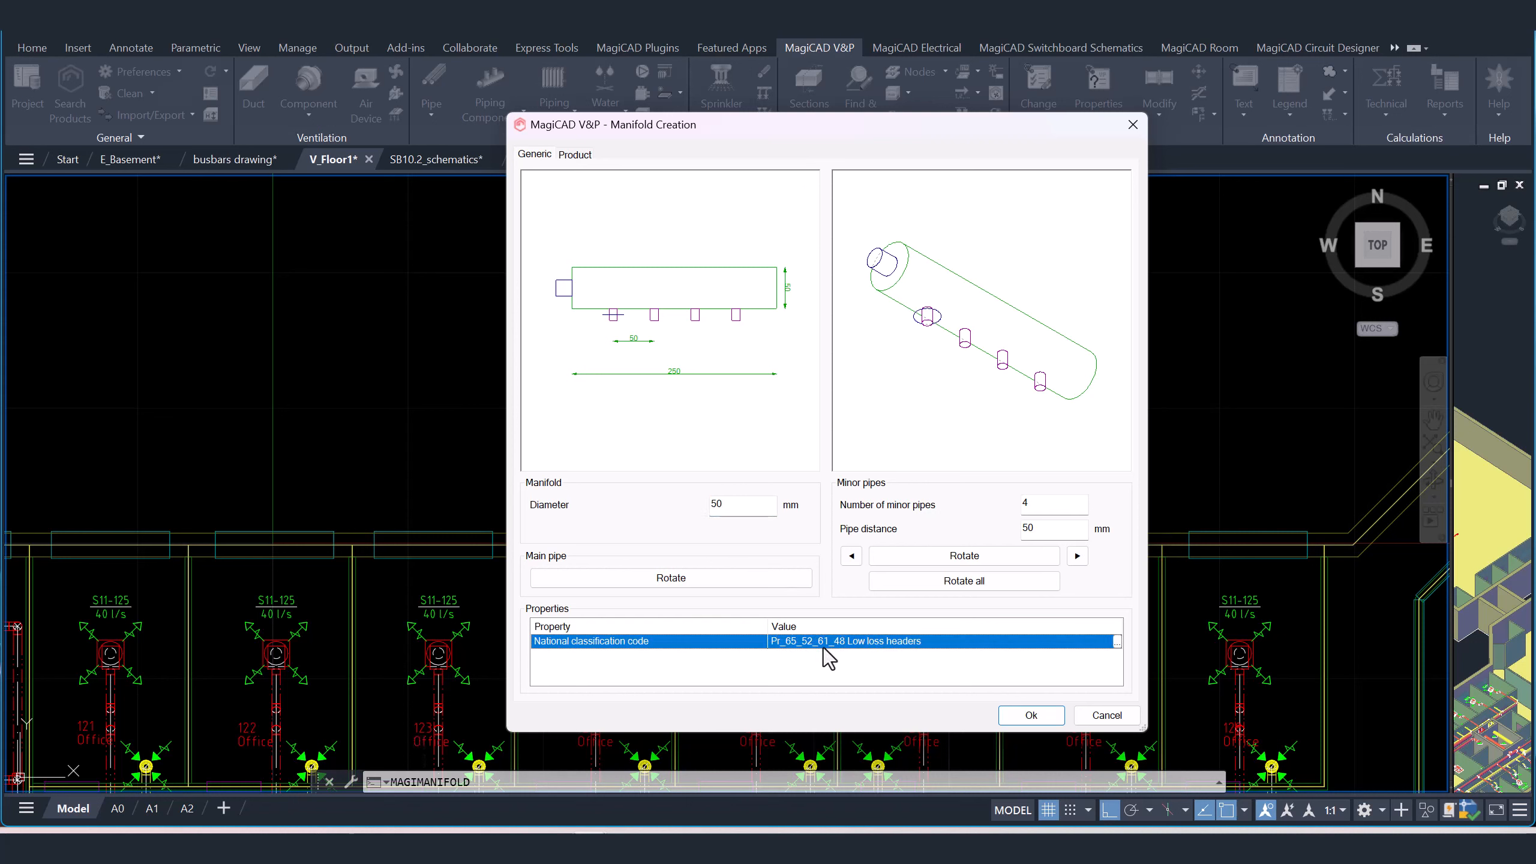
left_click(1117, 642)
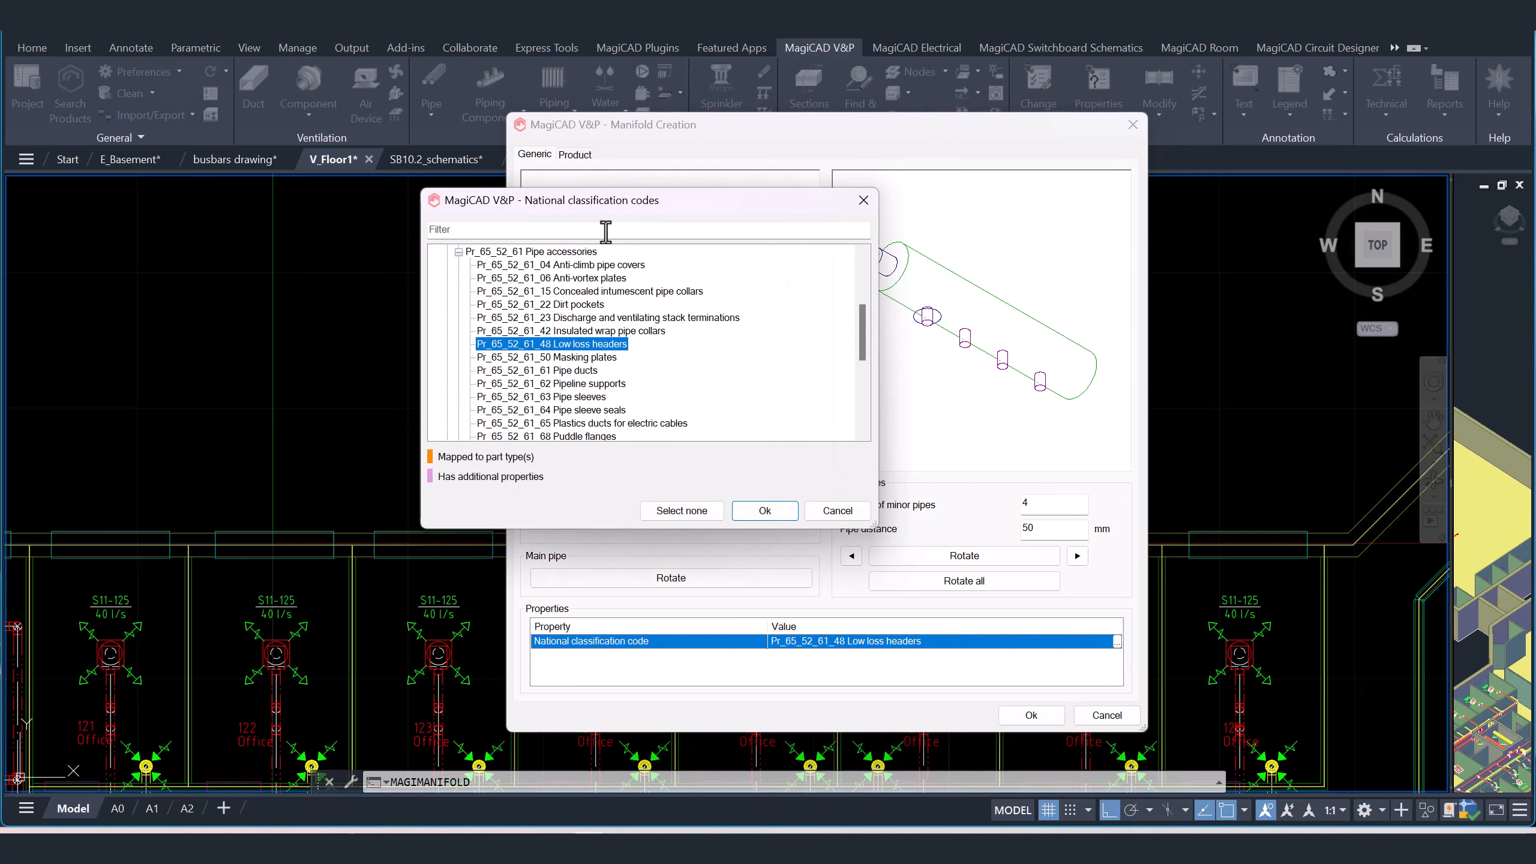
left_click(862, 513)
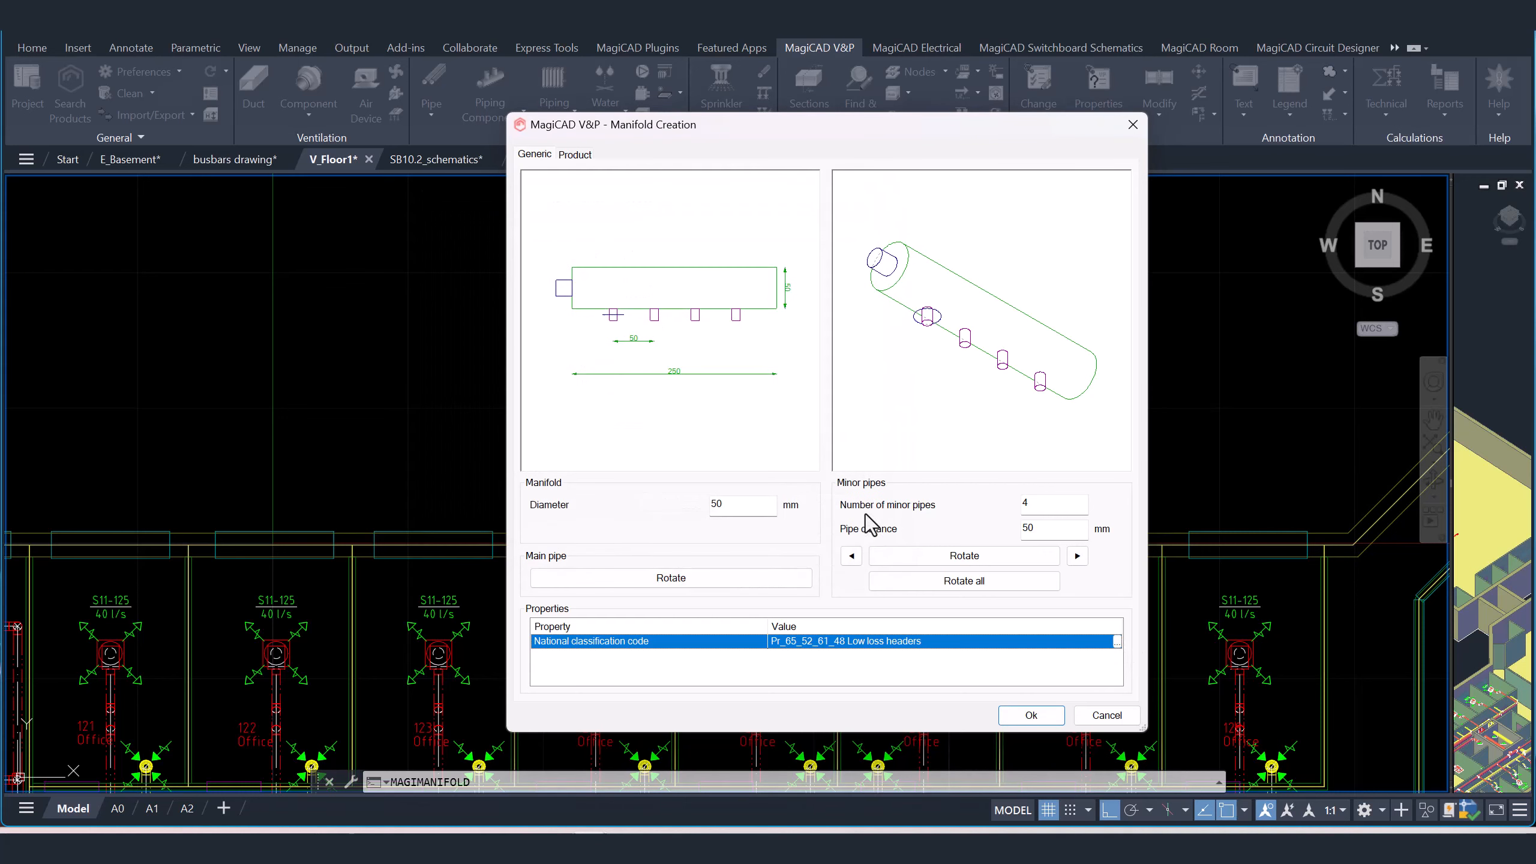
- Install the generic manifold with four minor pipes on supply system H1 Heating 1 at an installation level of 400 mm
left_click(1031, 715)
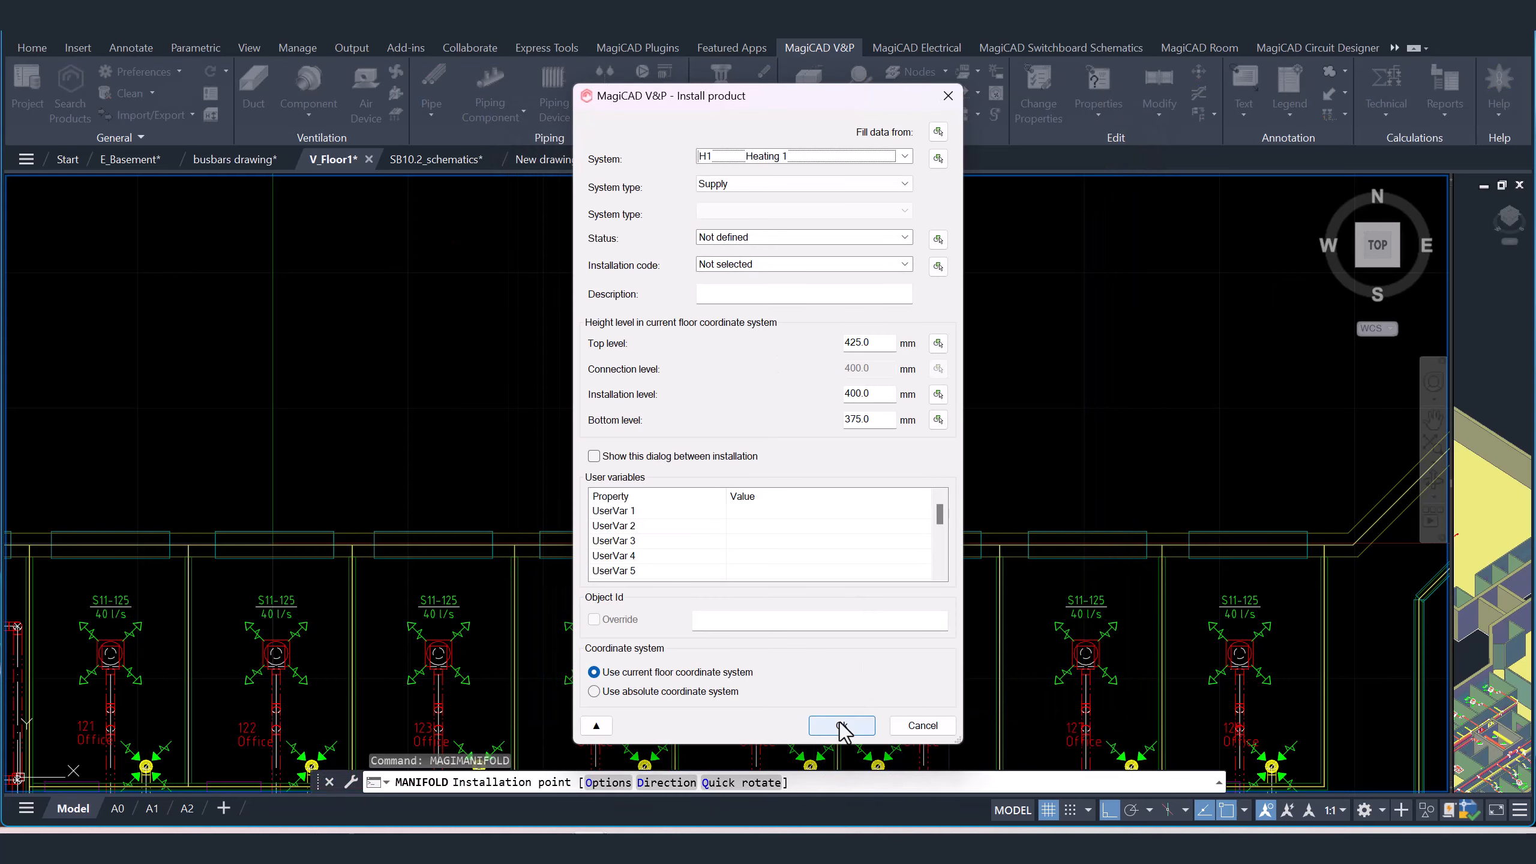
left_click(842, 724)
key("Escape")
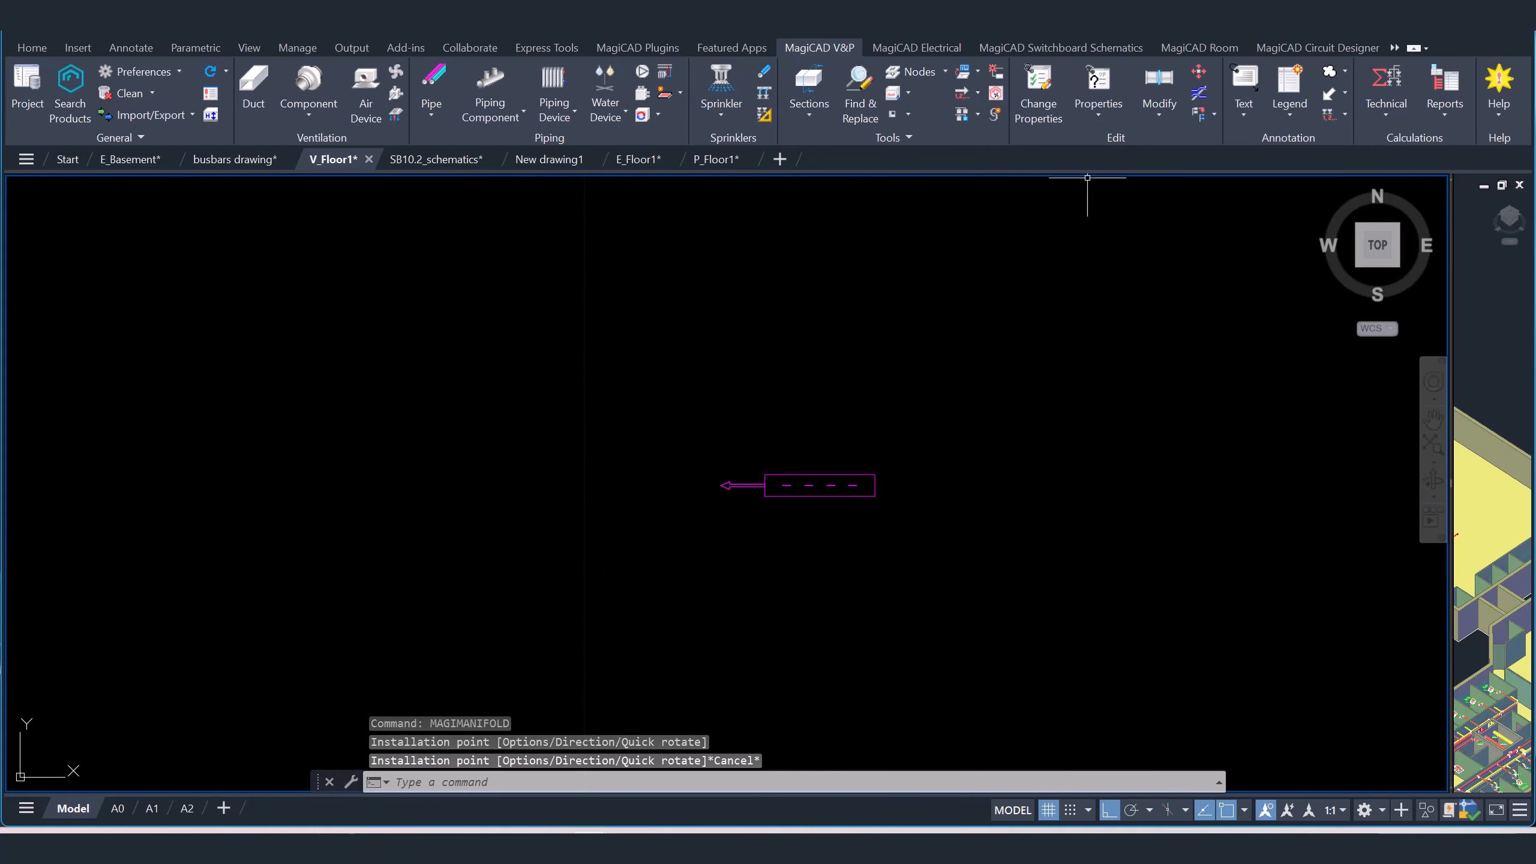
- Inspect the installed manifold's part properties for its national classification code and description, making no changes
left_click(1098, 114)
left_click(1125, 141)
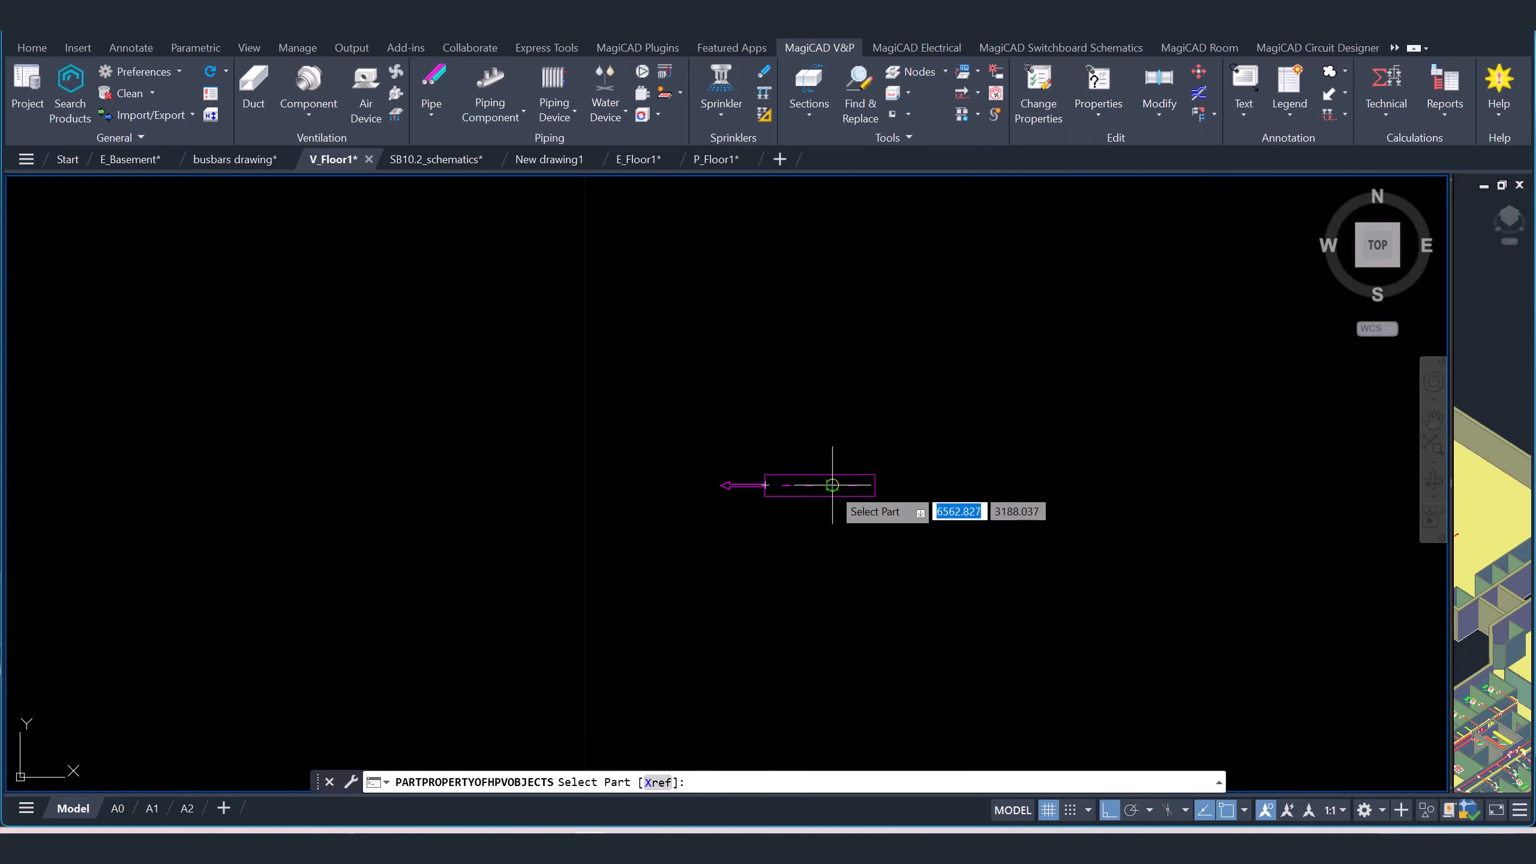
left_click(835, 488)
left_click_drag(658, 186, 998, 194)
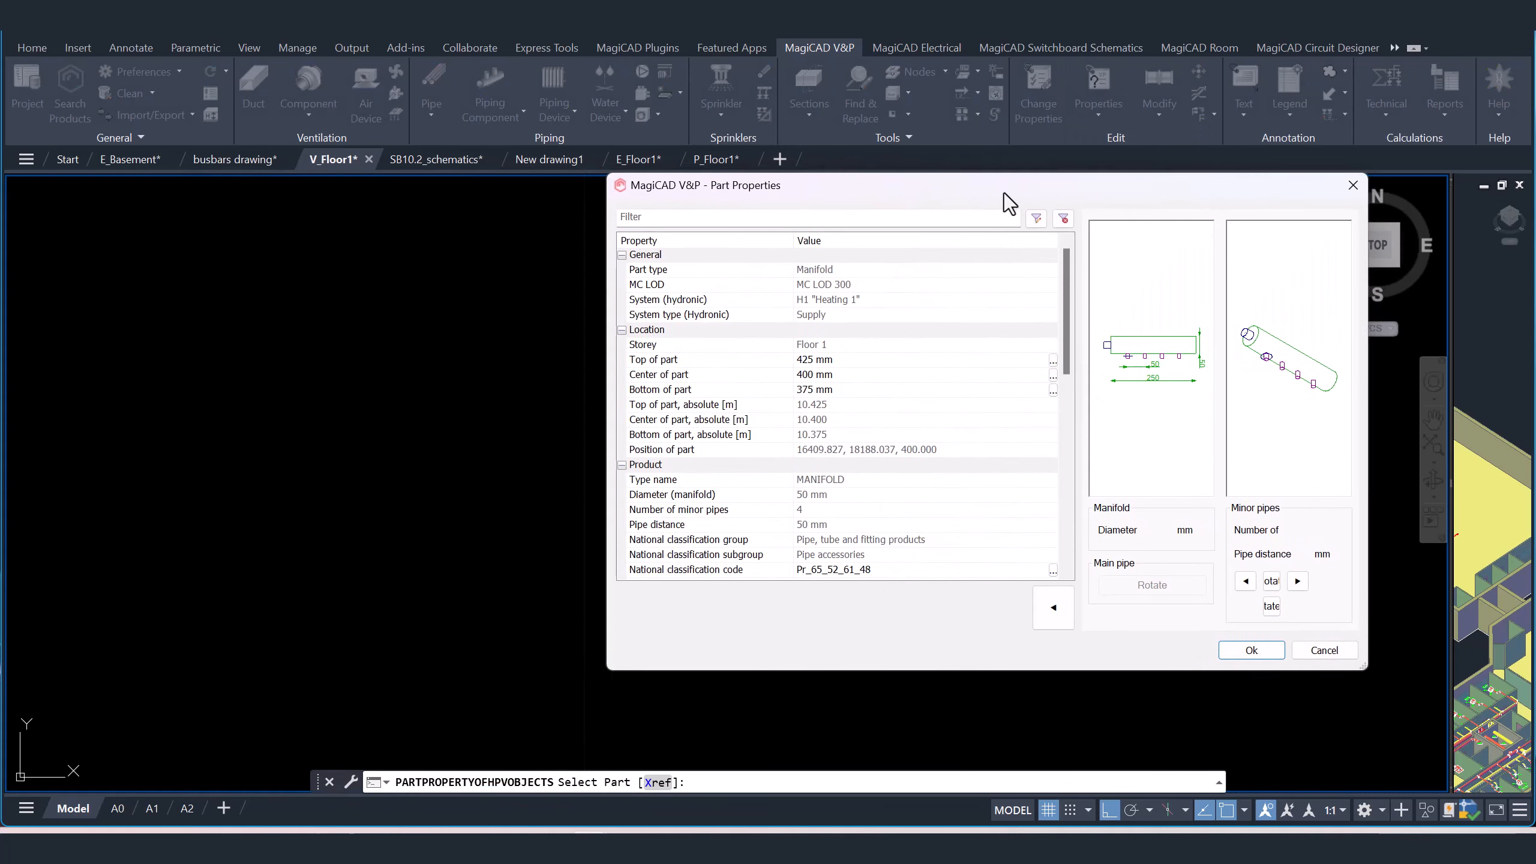
scroll(869, 444, "down", 3)
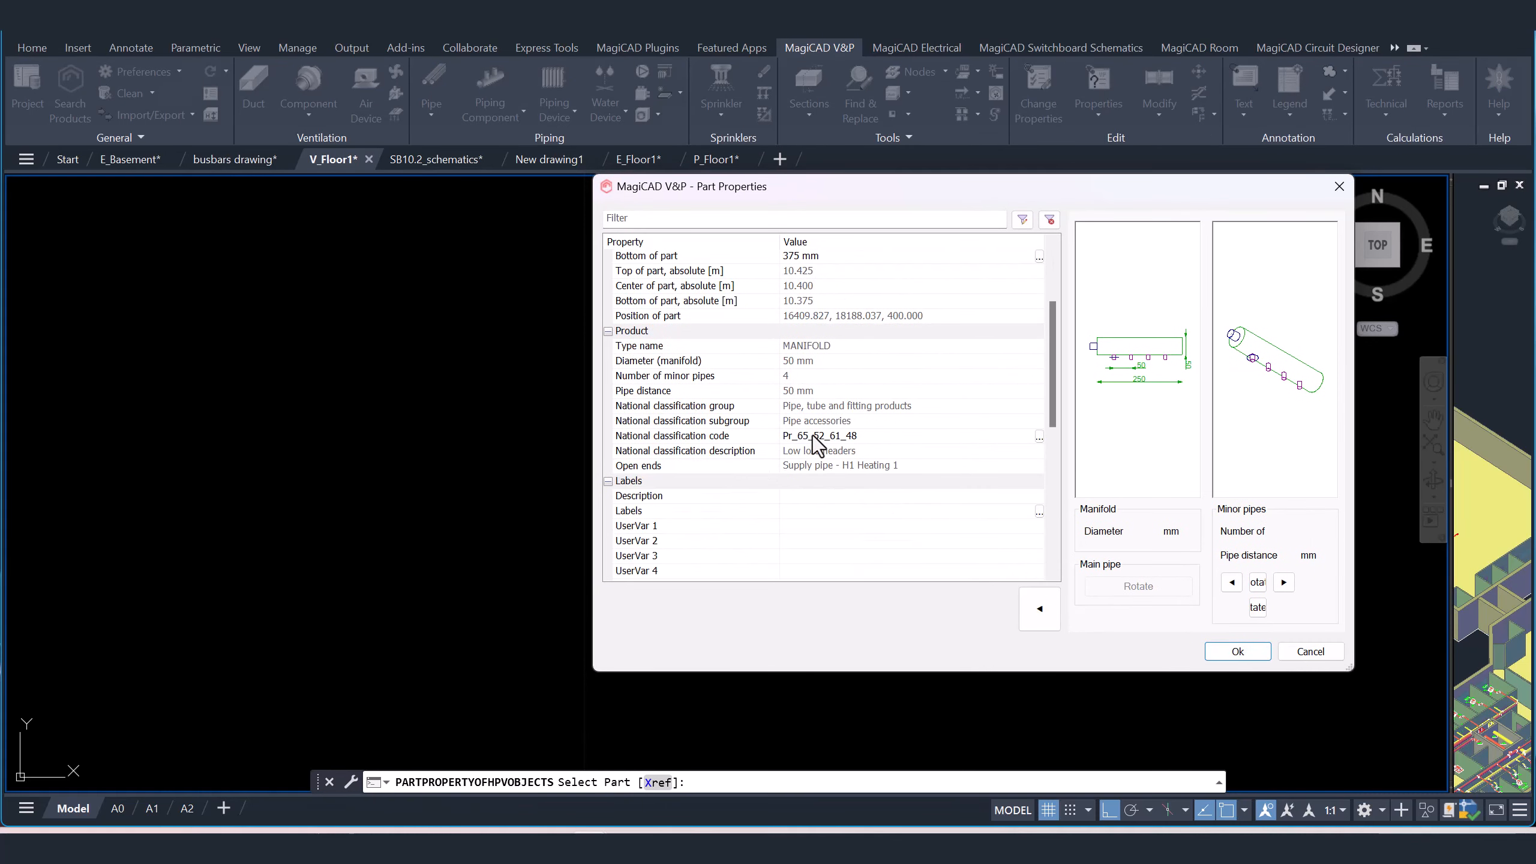
left_click(826, 450)
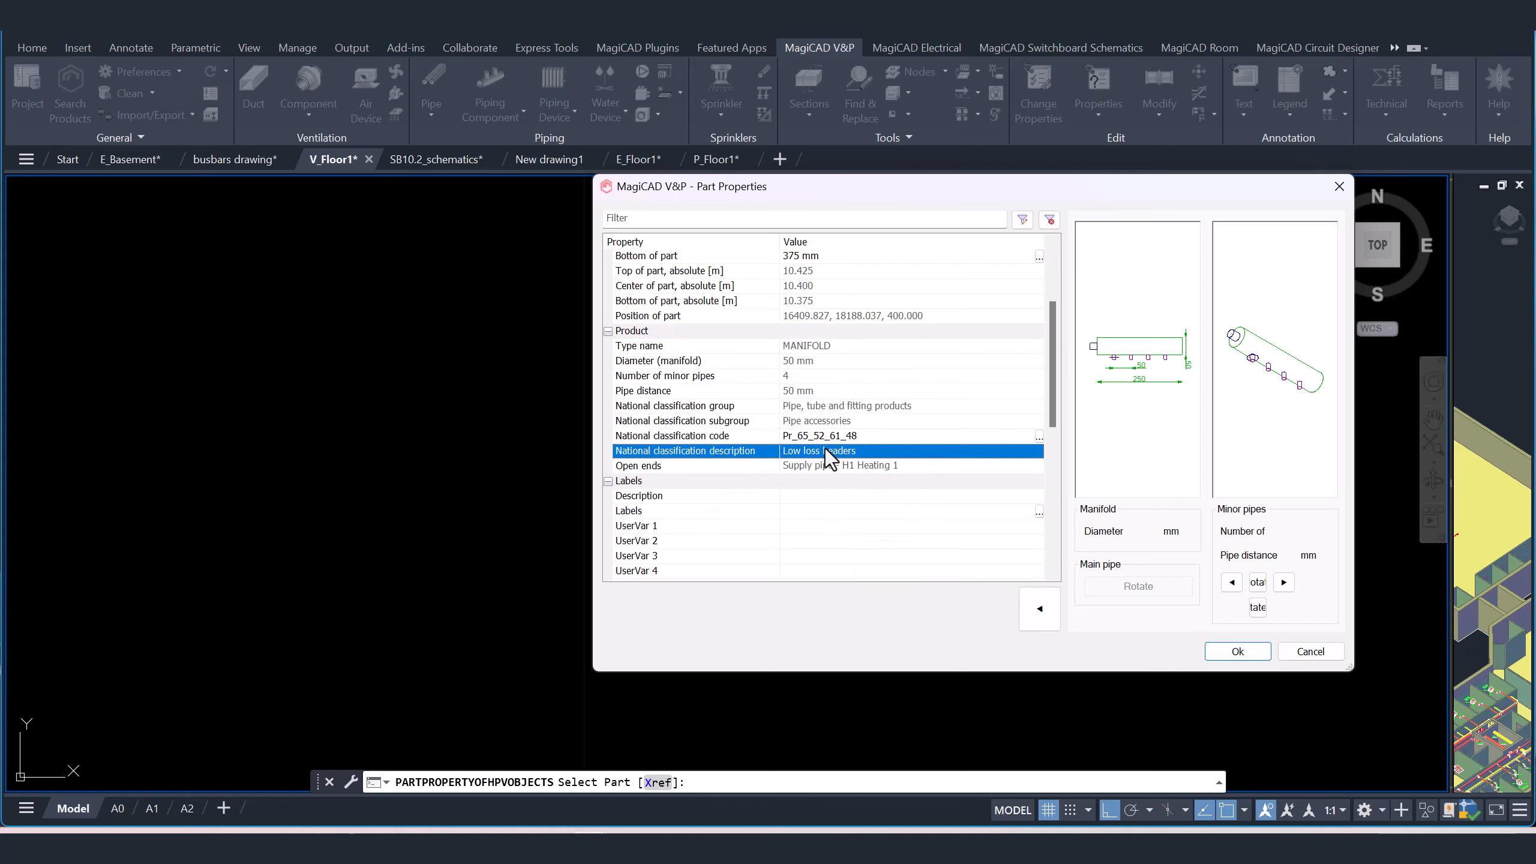
left_click(1334, 655)
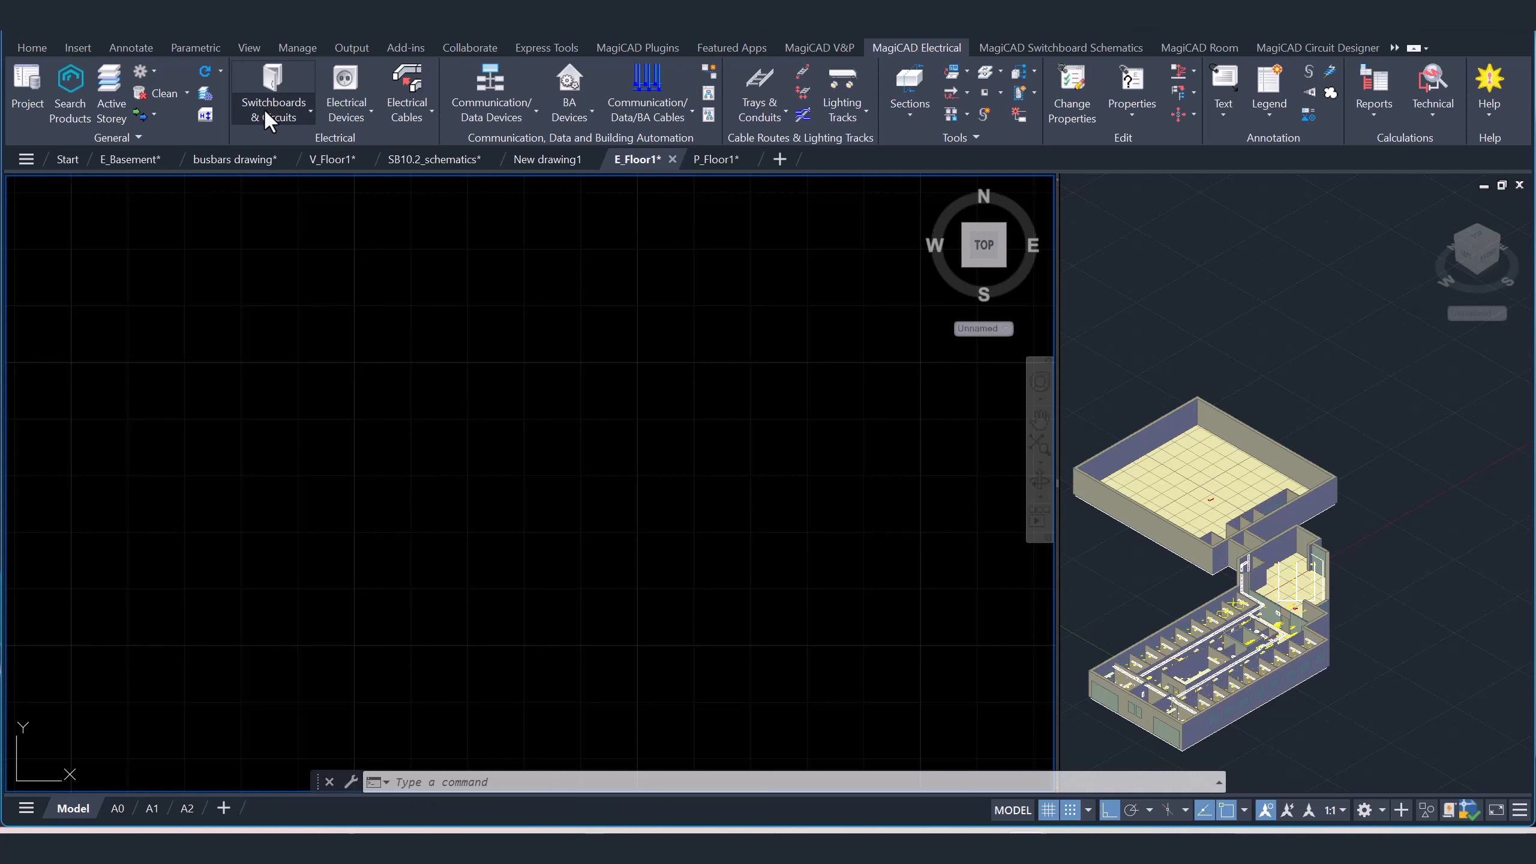
- In the E_Floor1 drawing, examine the national classification codes offered for a new switchboard, leaving without creating it
left_click(305, 121)
left_click(307, 150)
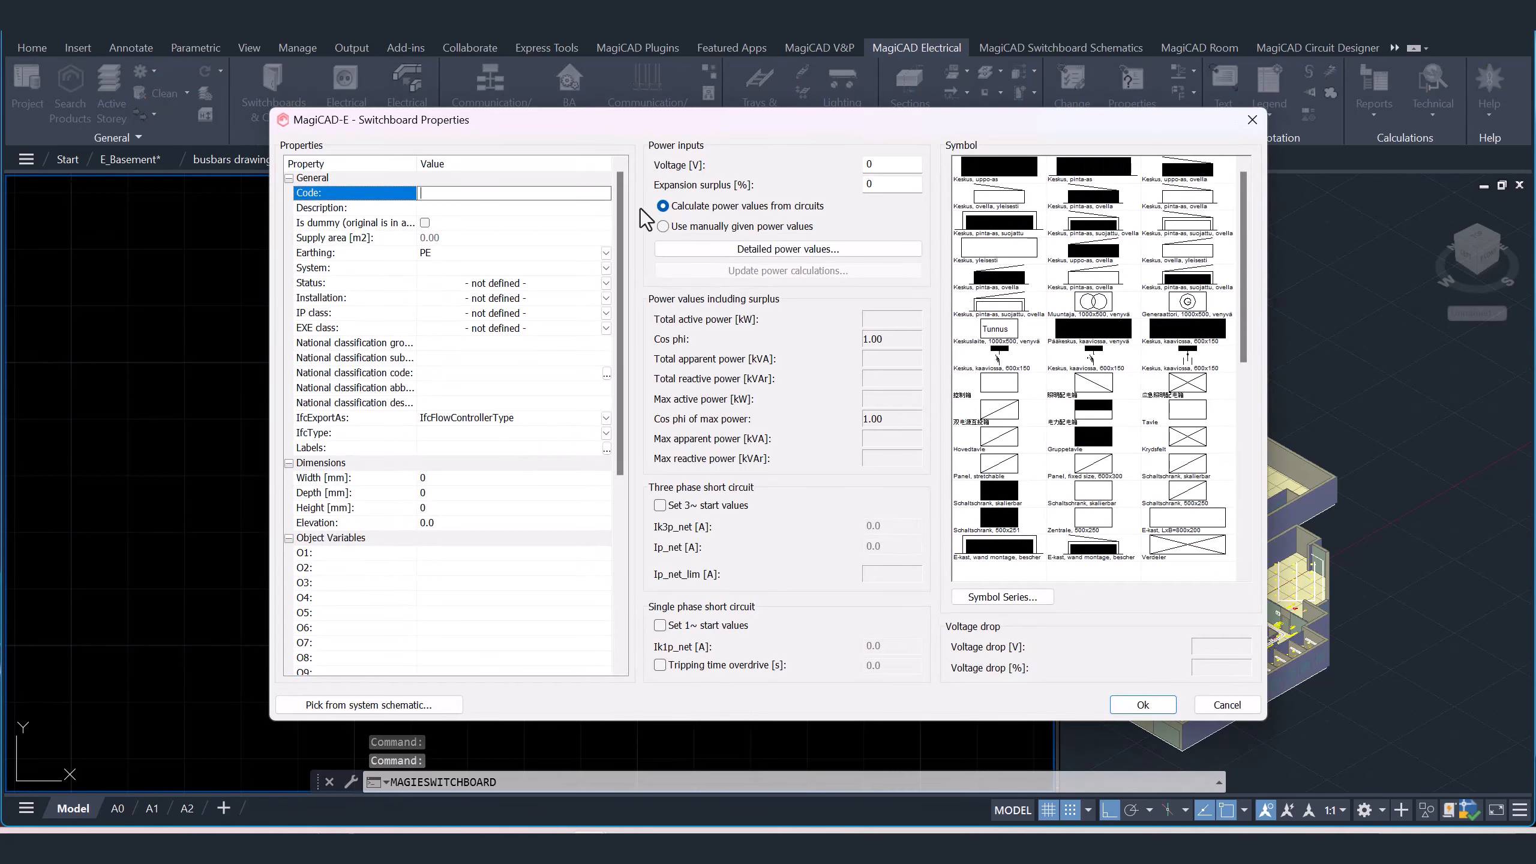
left_click_drag(613, 122, 825, 118)
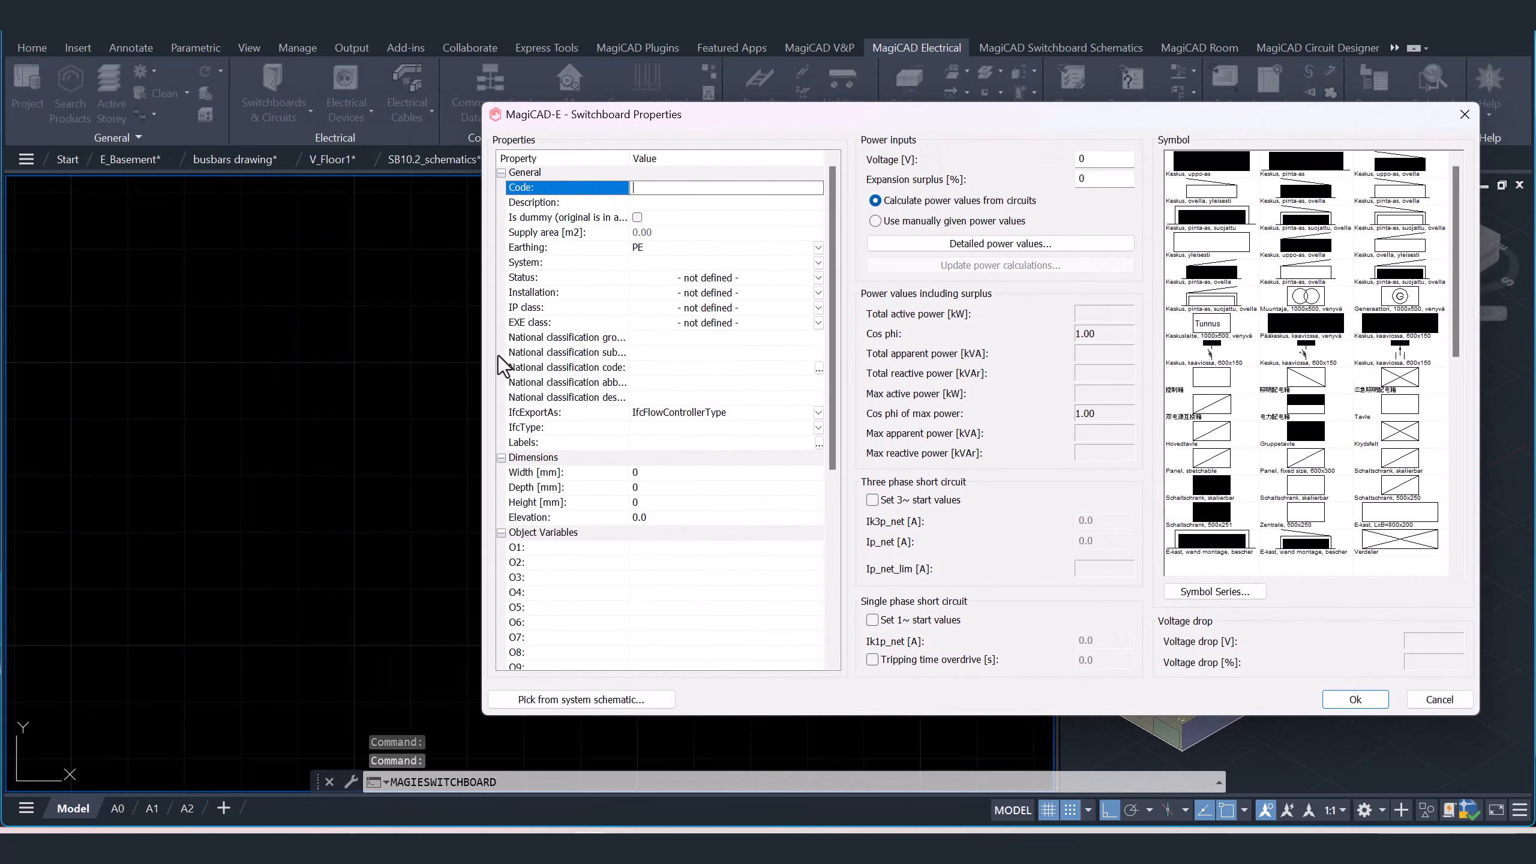
left_click(819, 368)
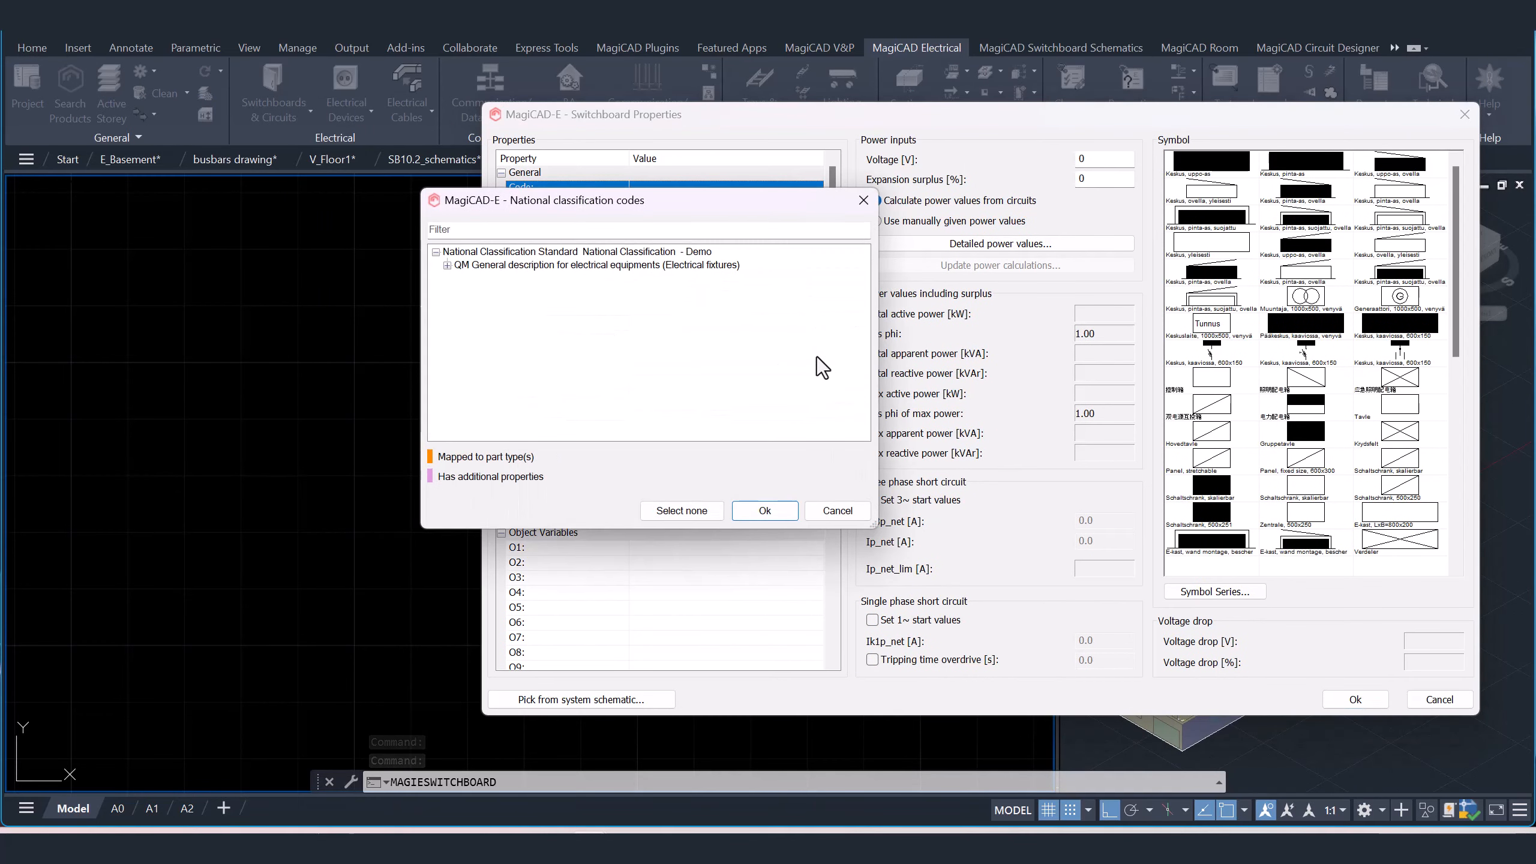
left_click(863, 200)
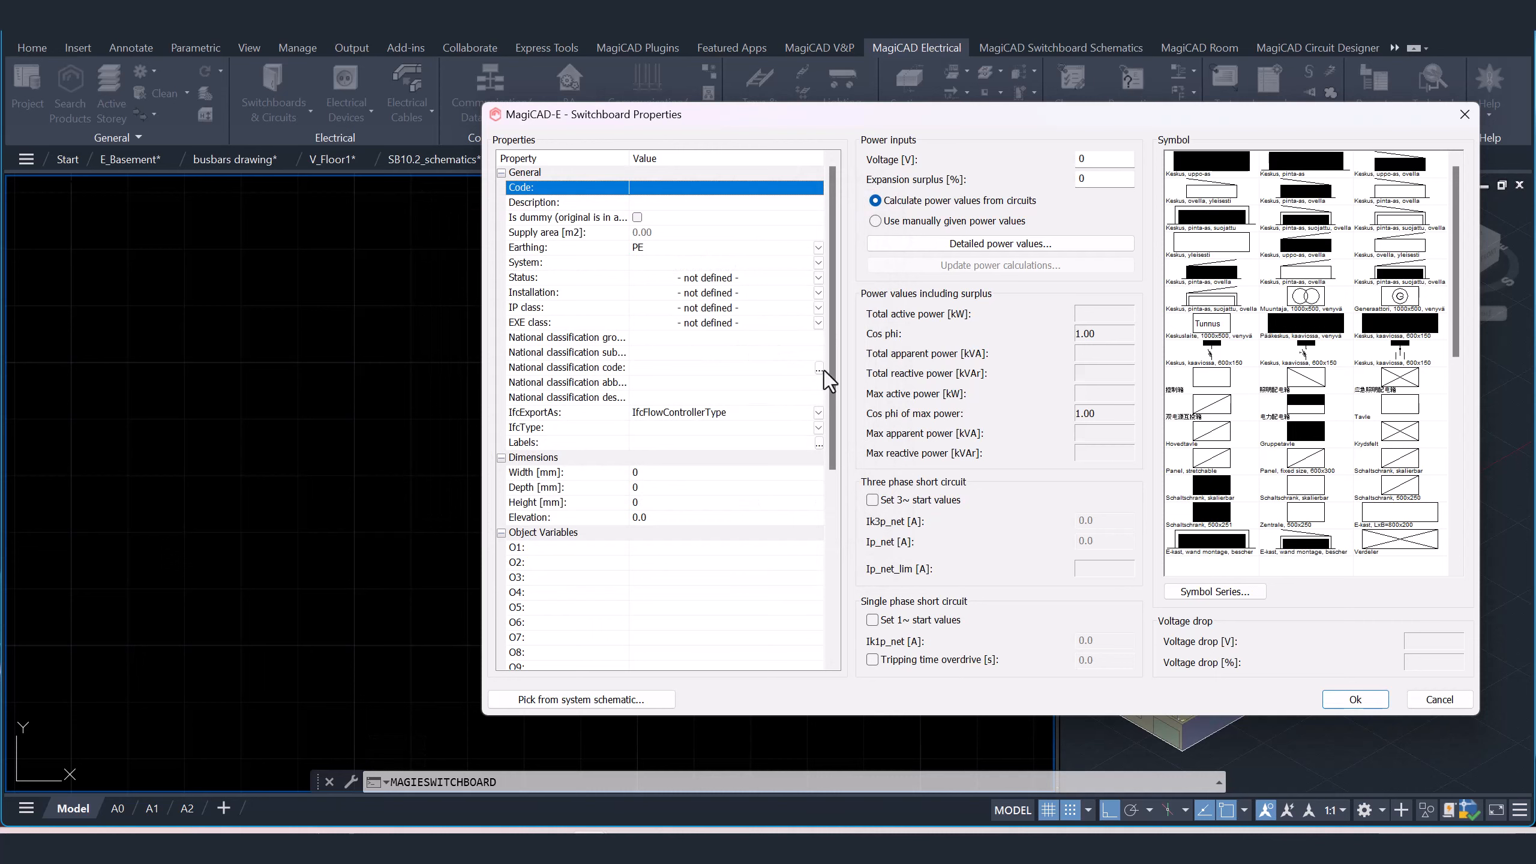
left_click(1459, 702)
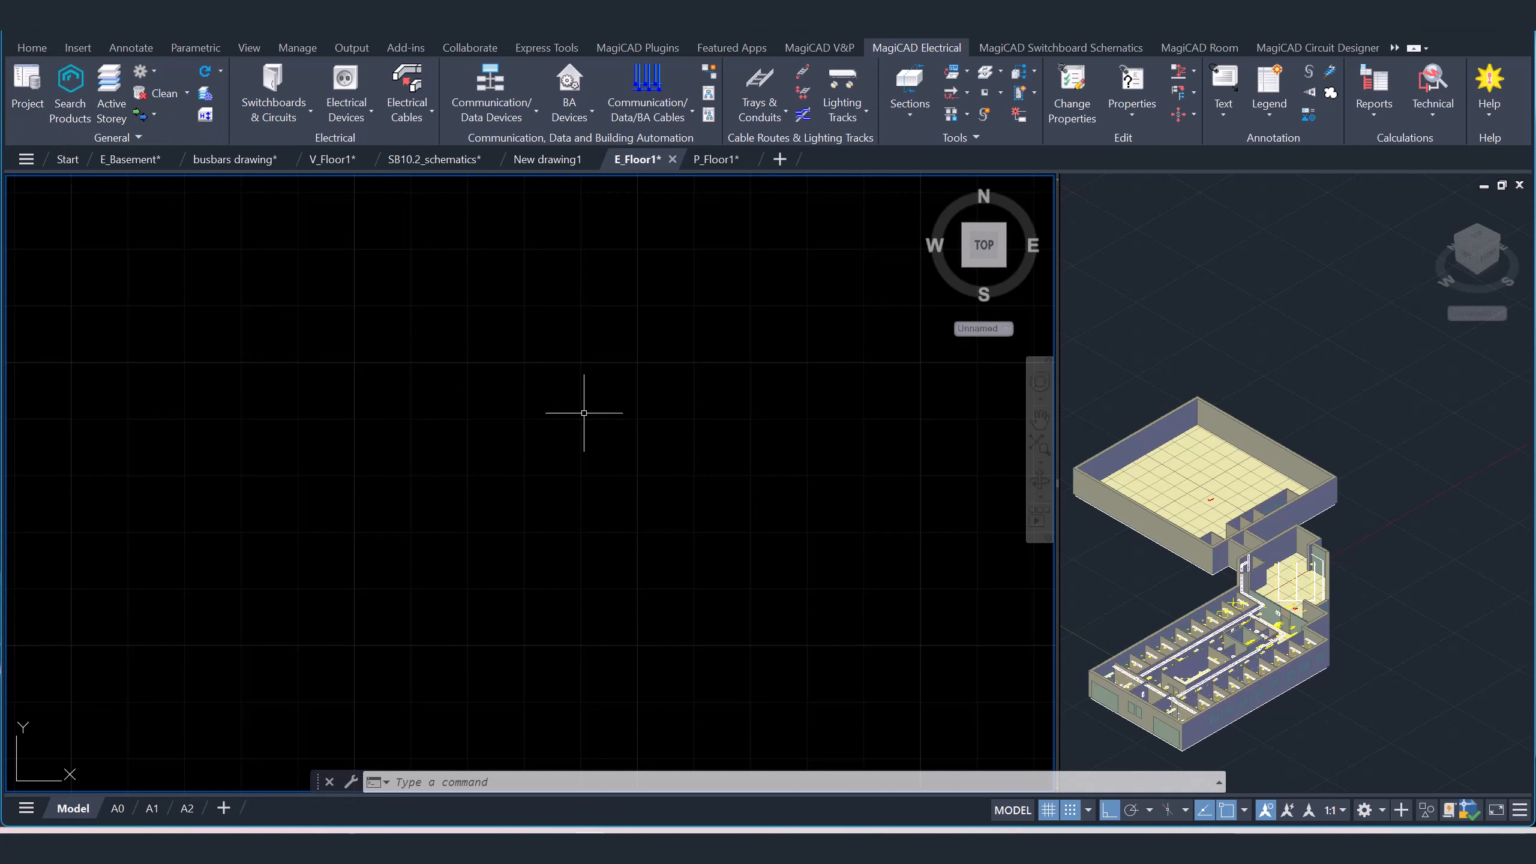
- Examine the National classification code property in the electrical project's settings for provision for builderswork openings, leaving the options unchanged
left_click(33, 84)
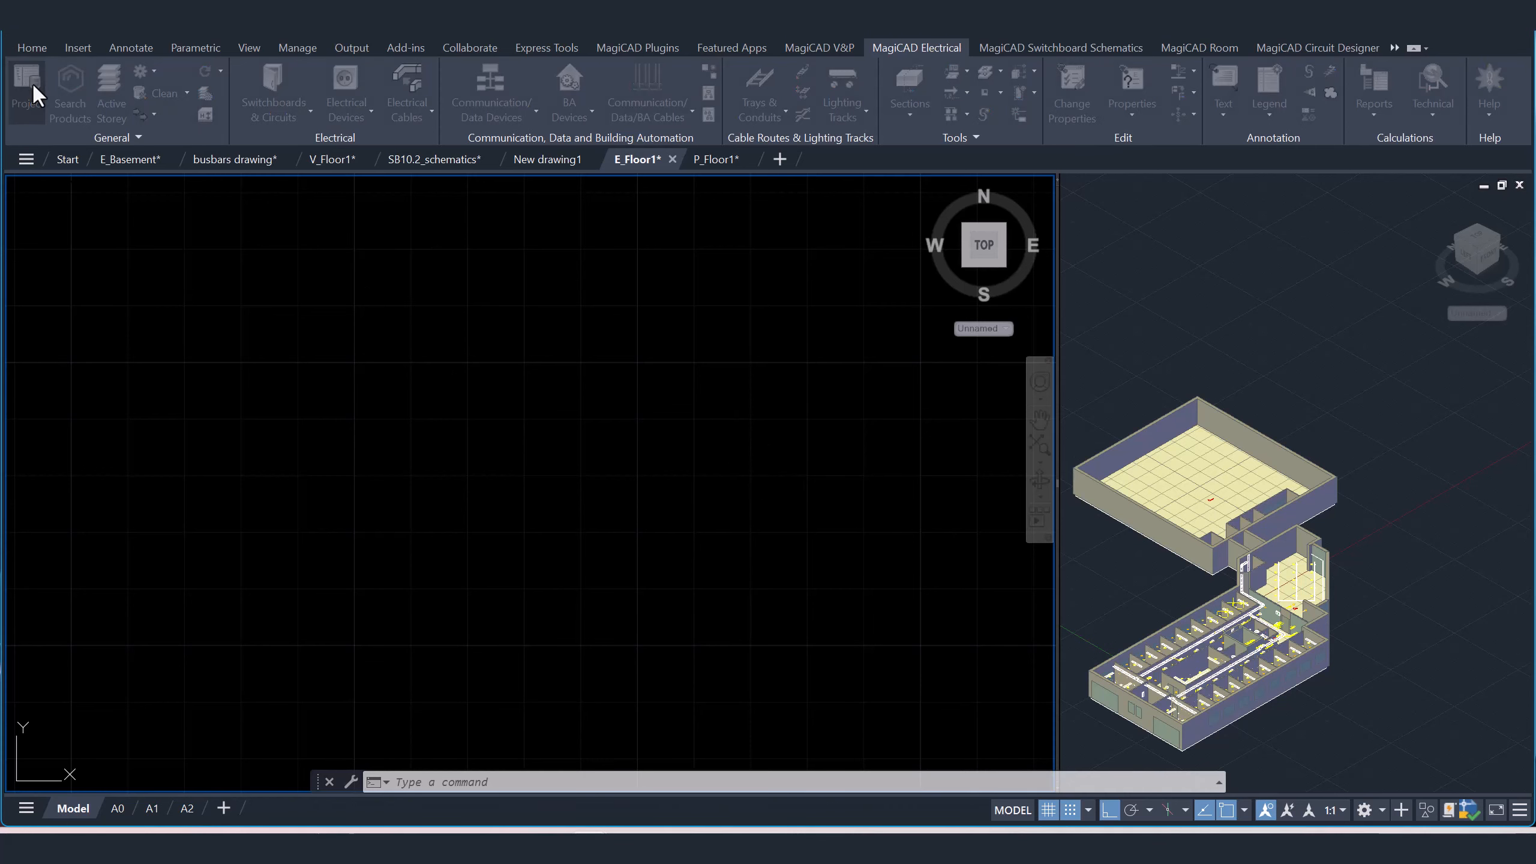
left_click_drag(424, 210, 729, 182)
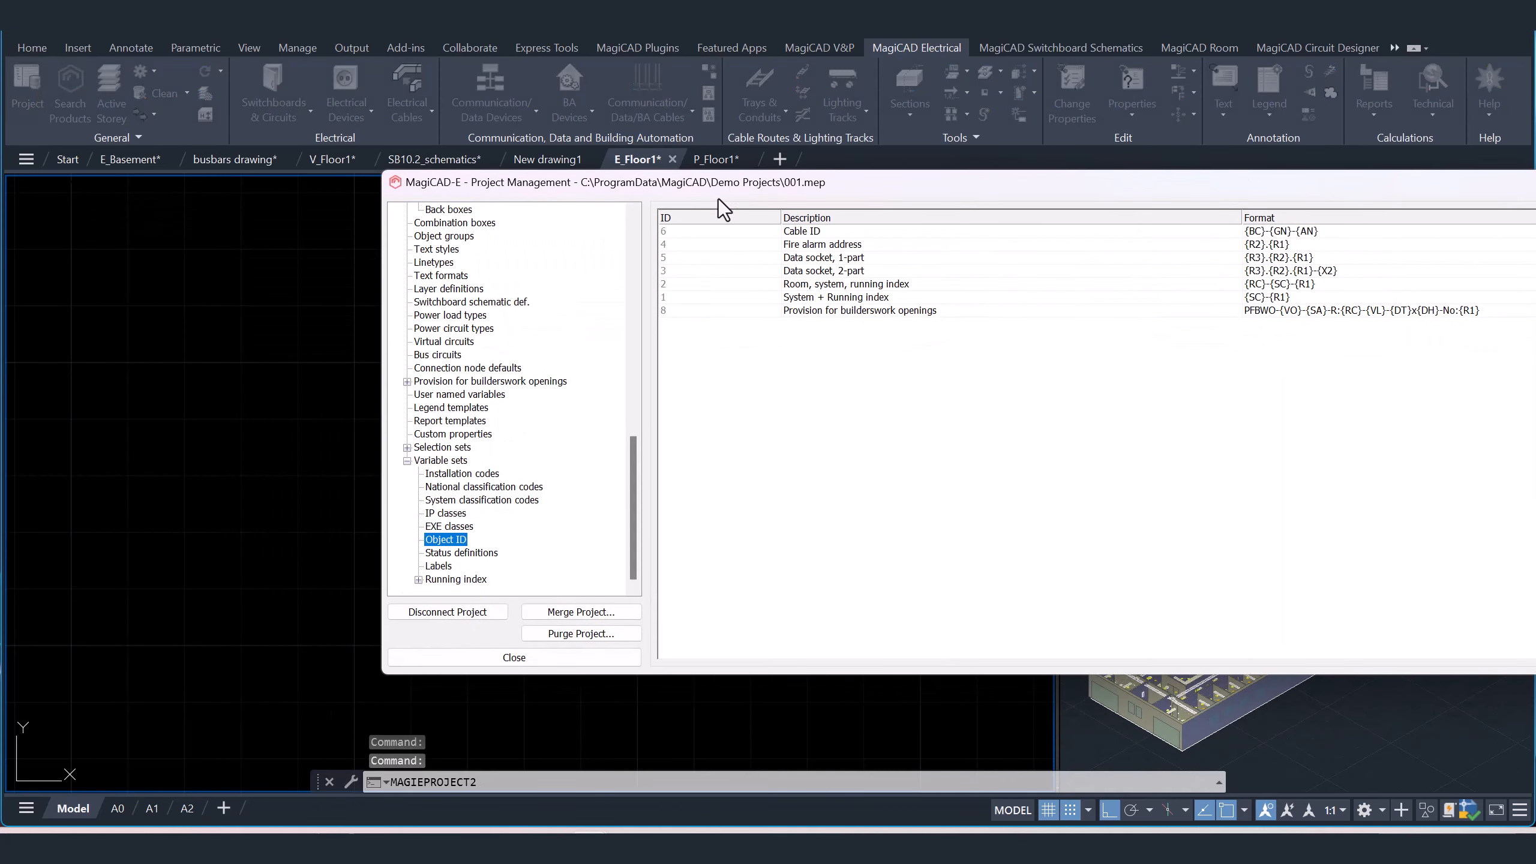
scroll(523, 566, "up", 3)
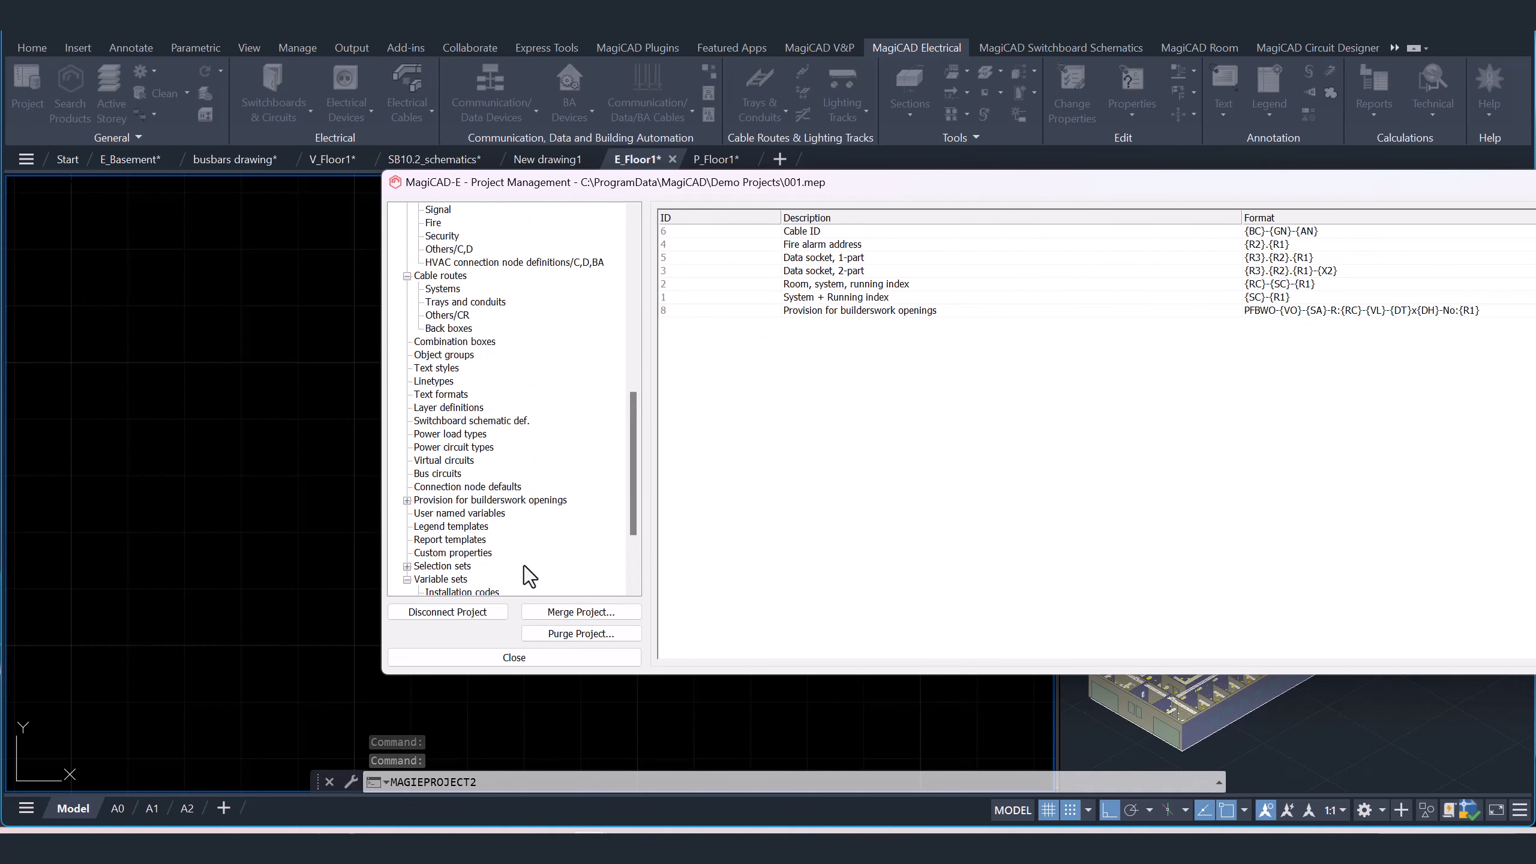
left_click(406, 500)
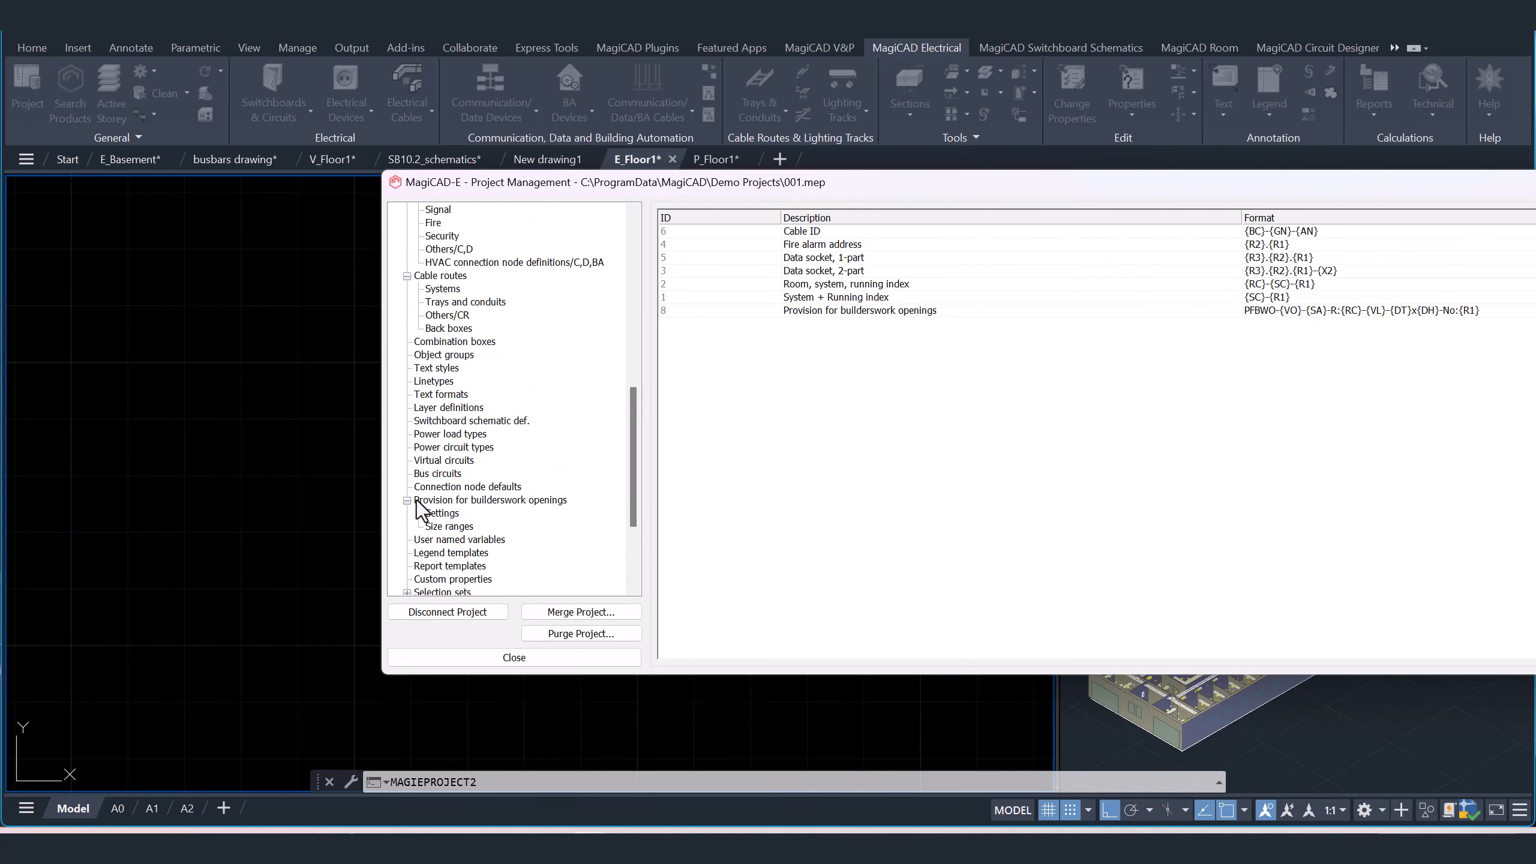
left_click(515, 502)
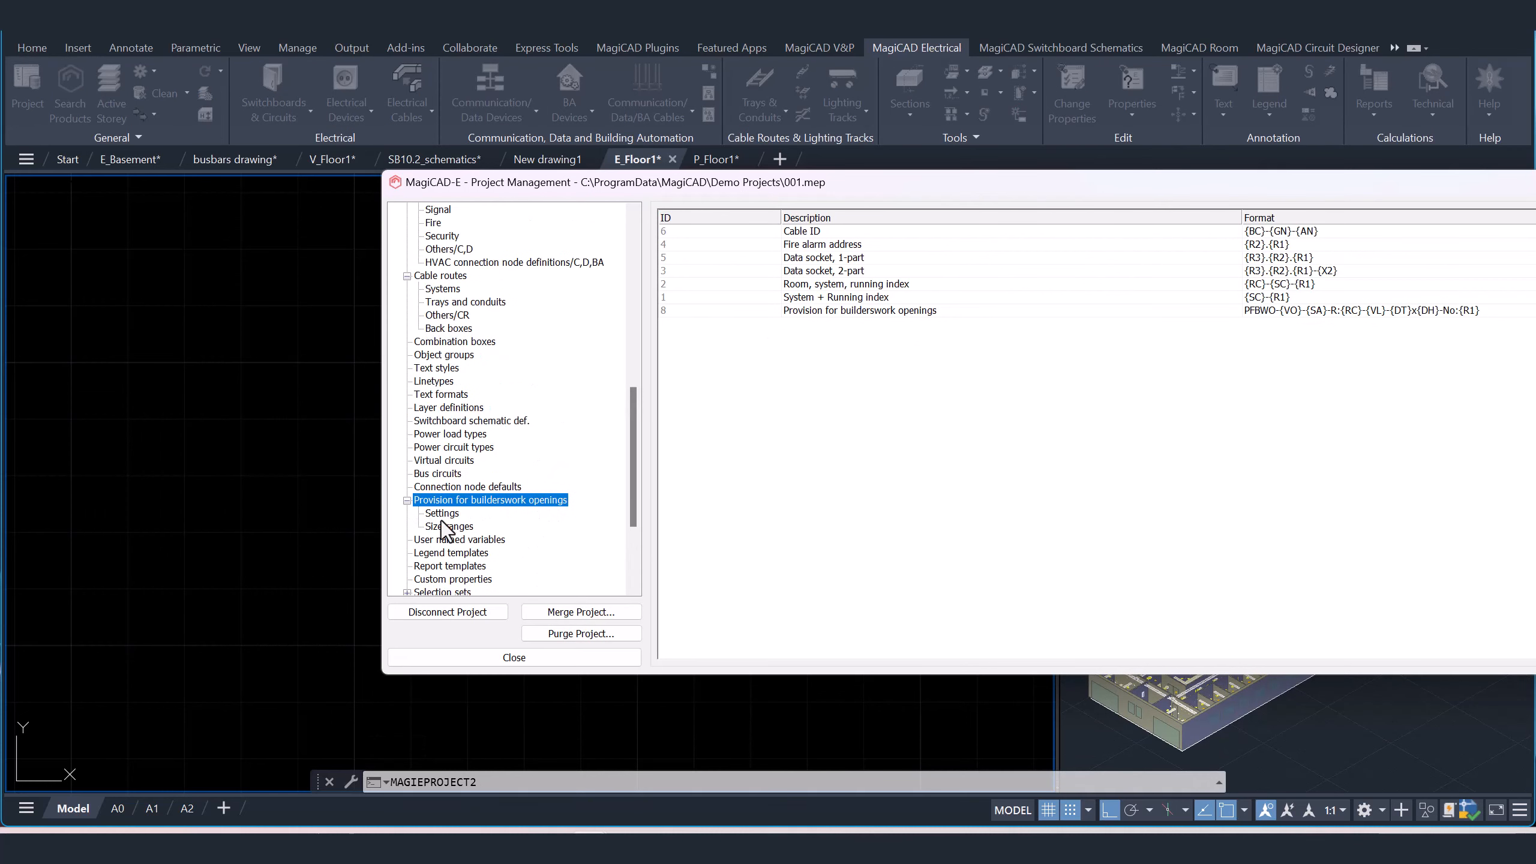
left_click(442, 514)
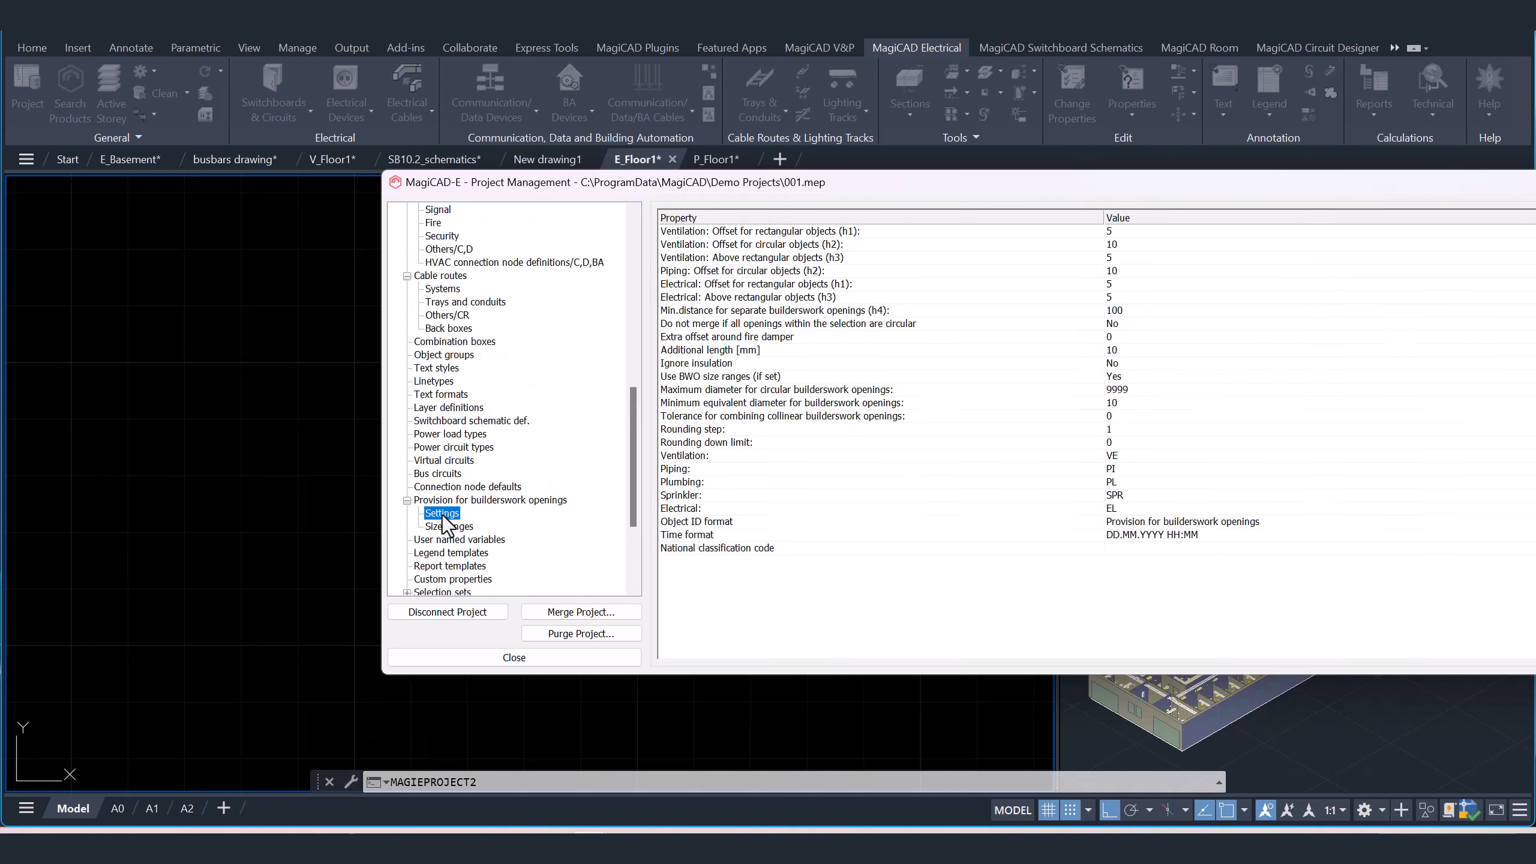
double_click(986, 376)
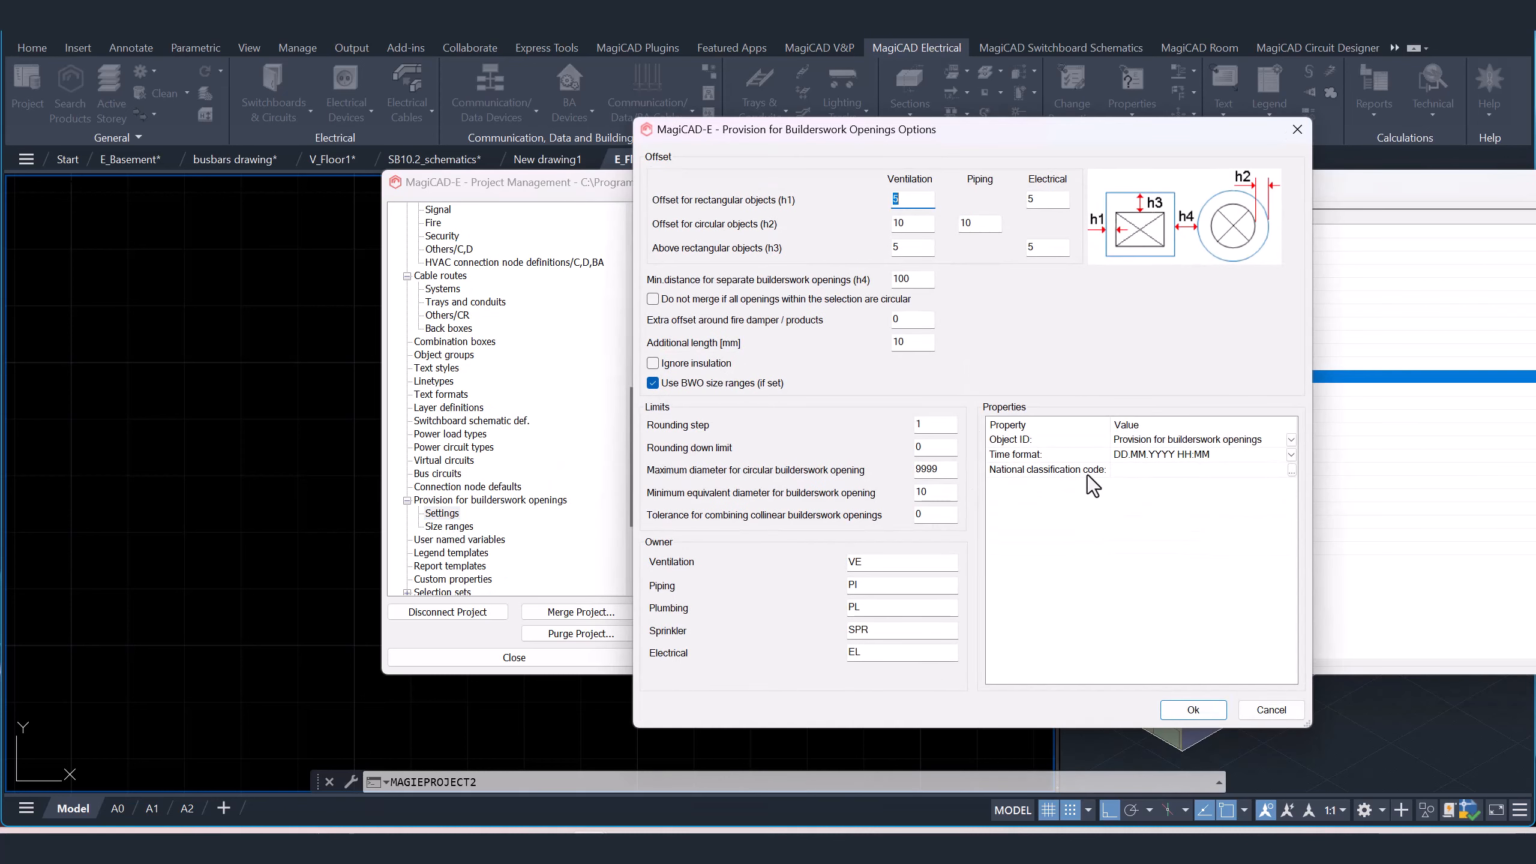
key("ctrl")
key("ctrl")
left_click(1281, 715)
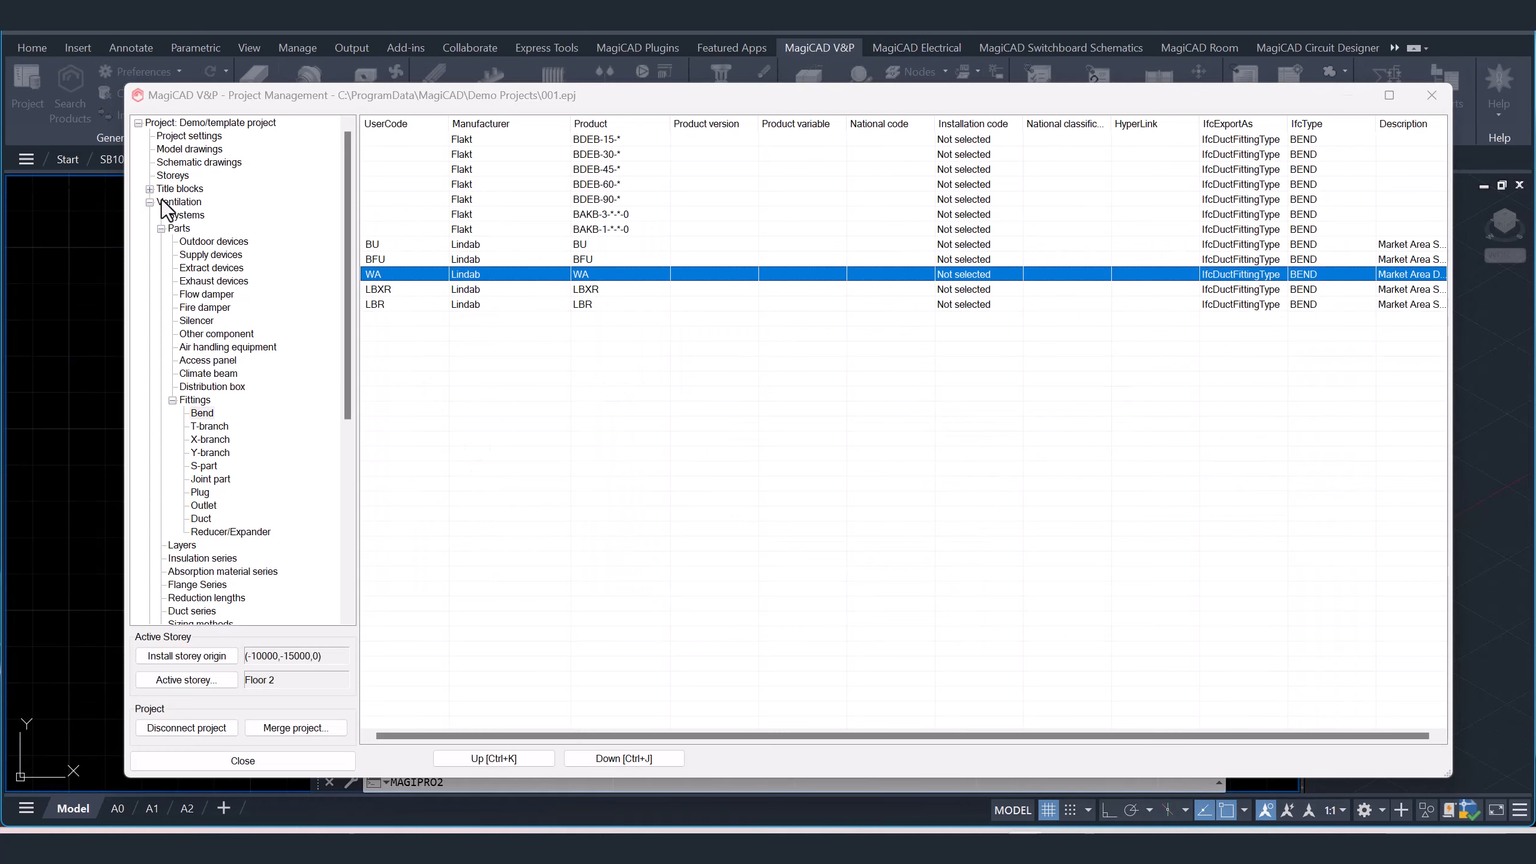
- In the V&P project, review the ventilation fittings and check the National classification code property of the WA bend
key("ctrl")
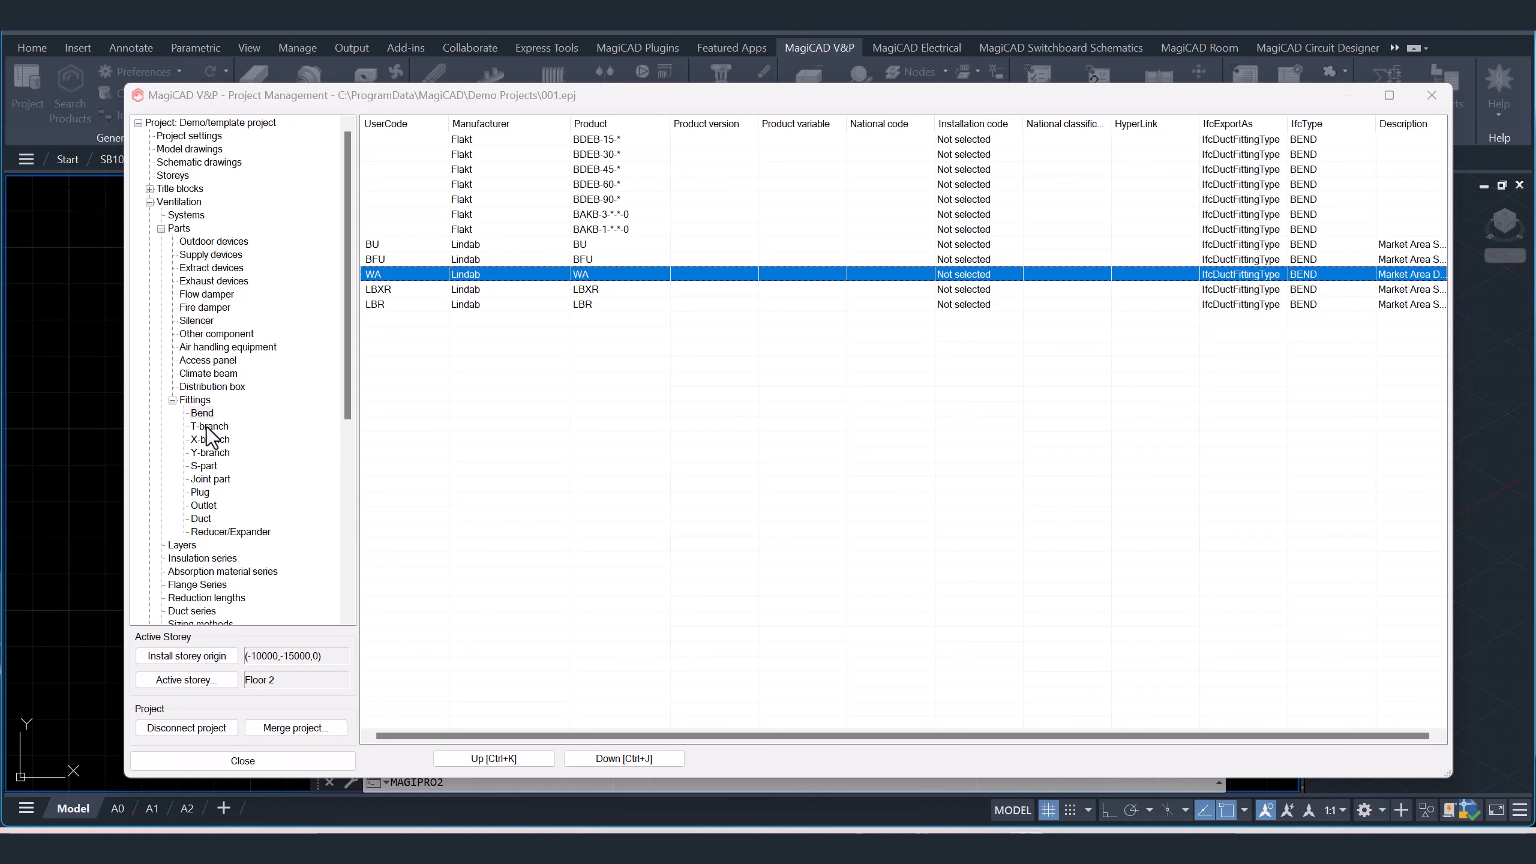
left_click(204, 466)
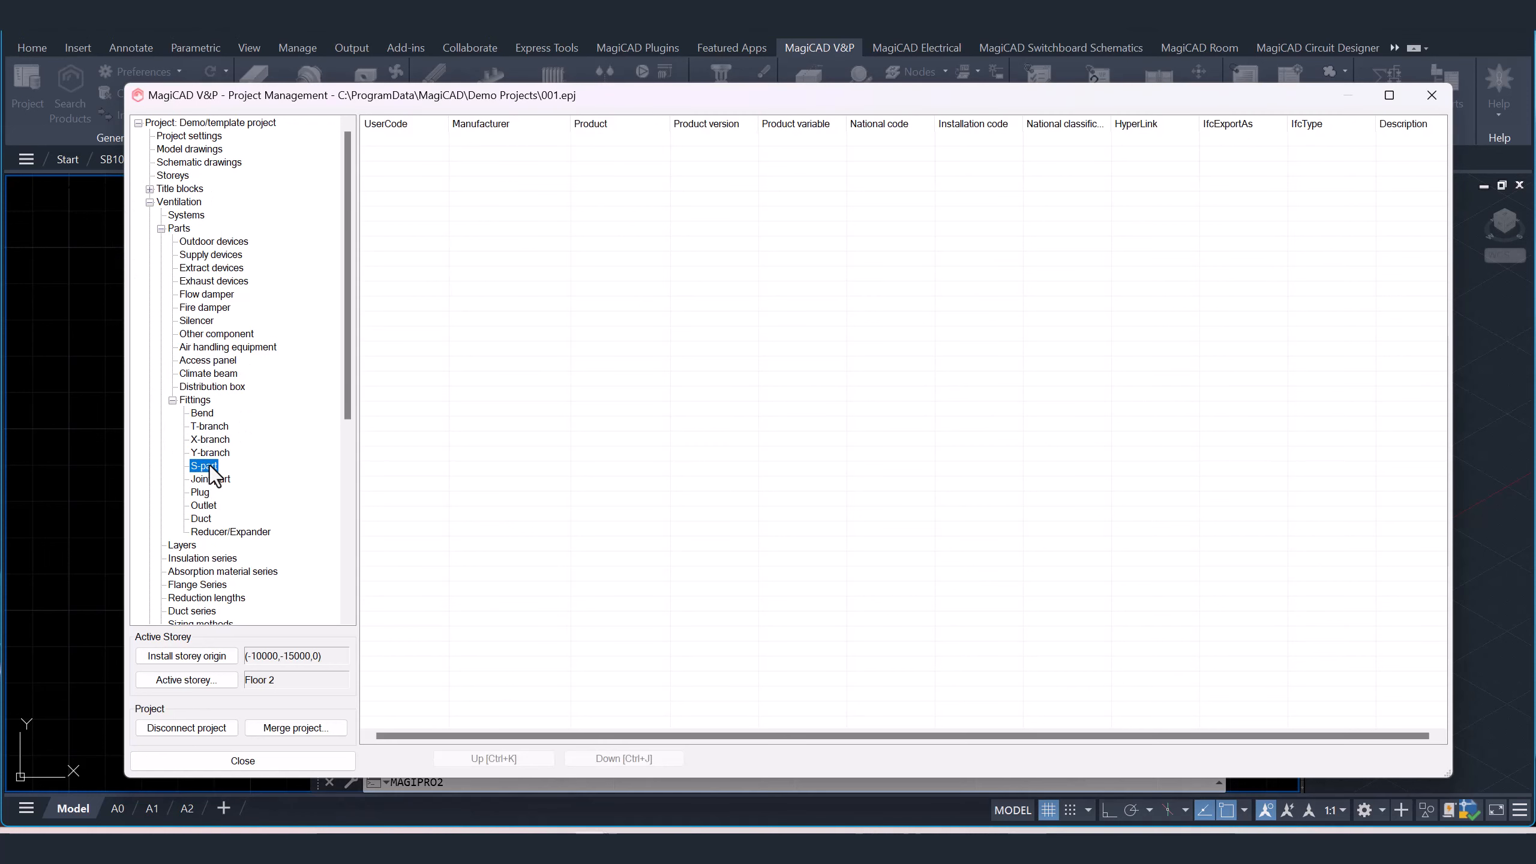
left_click(207, 414)
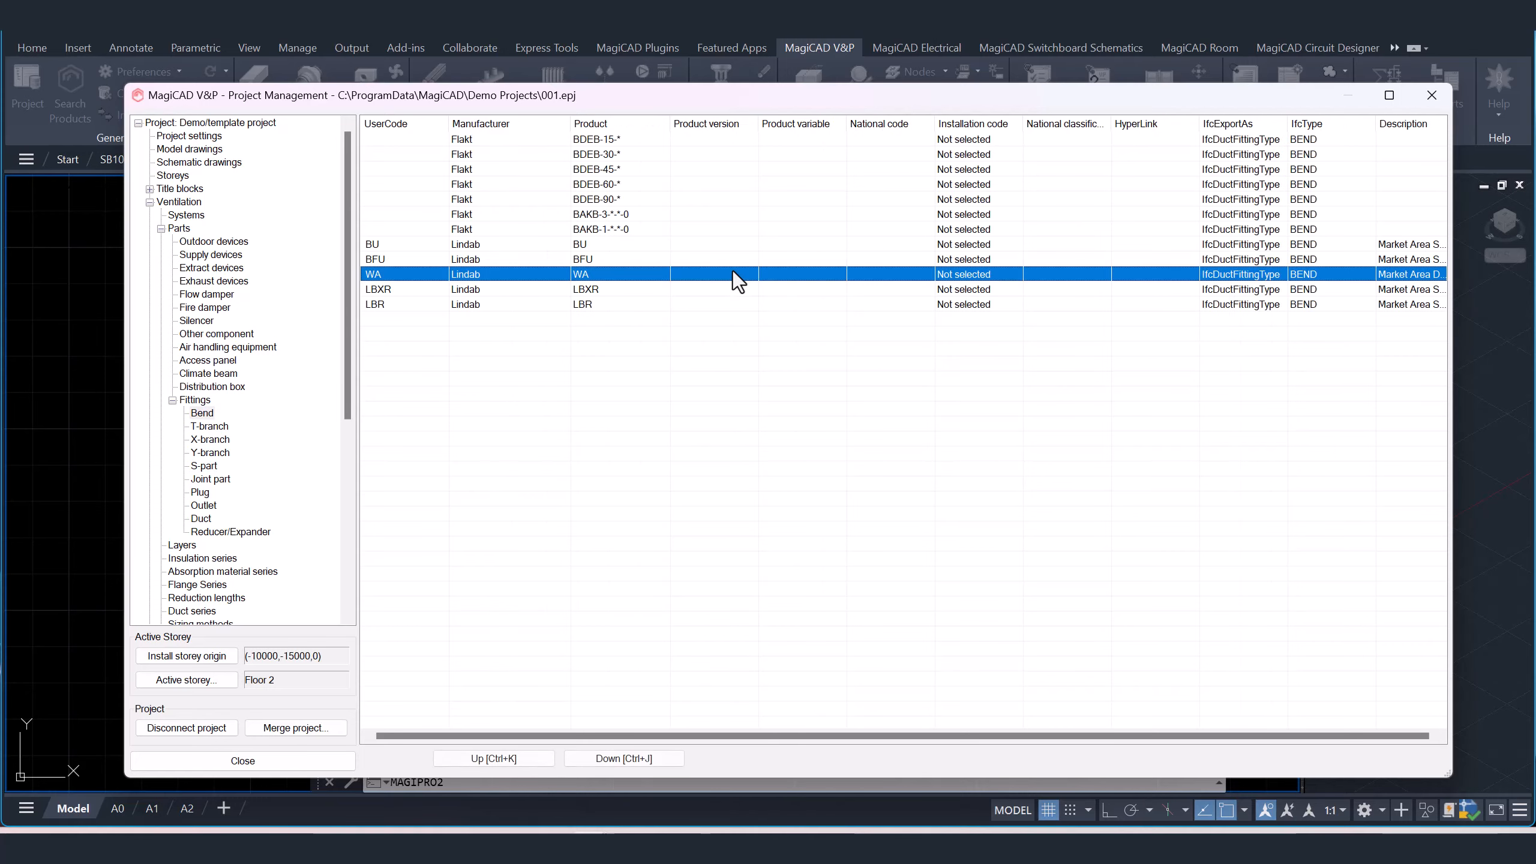
double_click(733, 275)
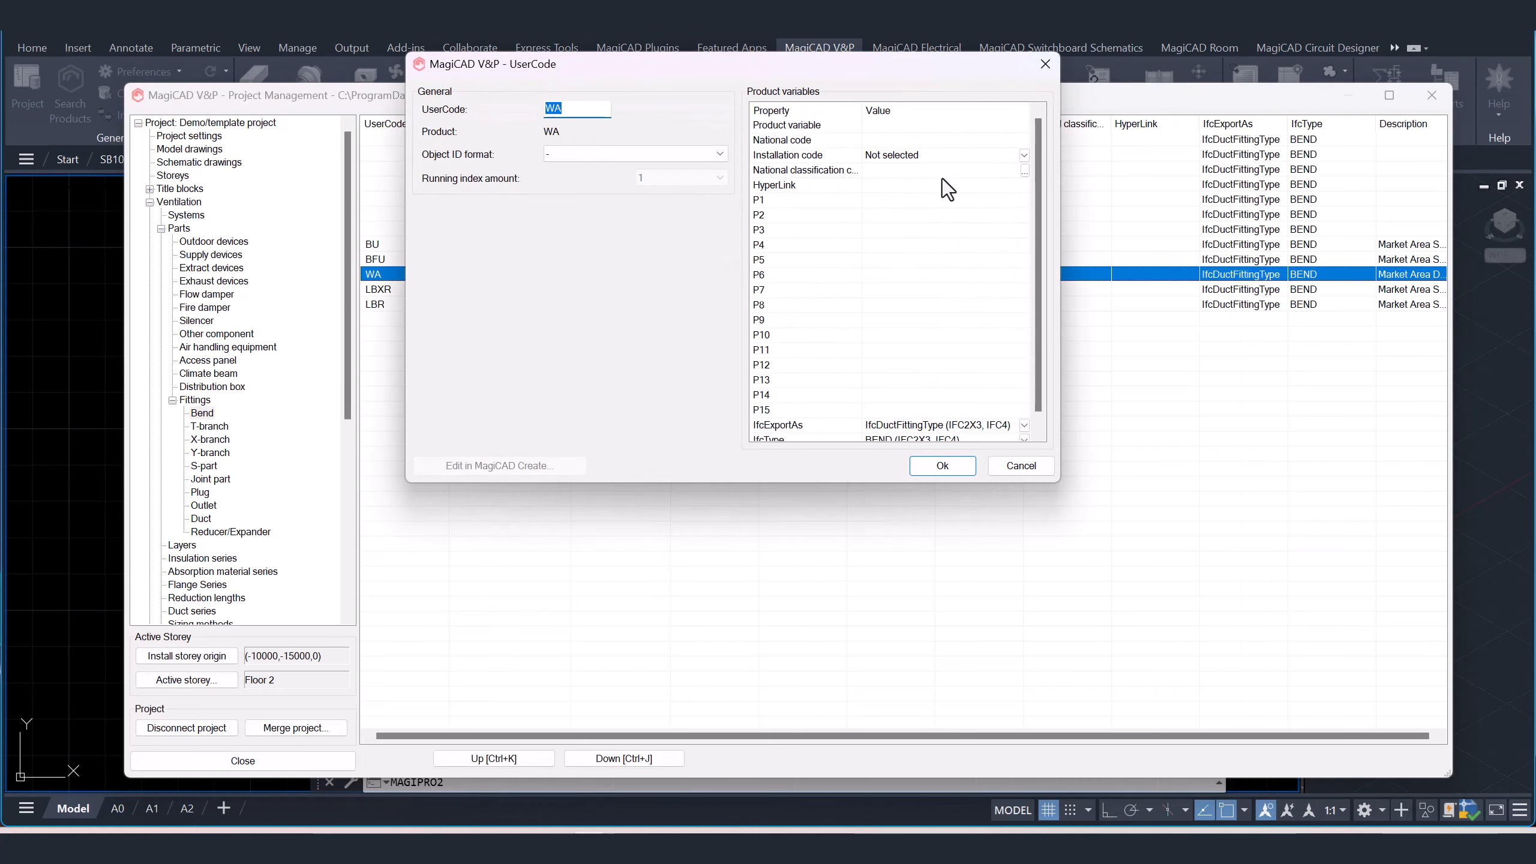
left_click(1009, 174)
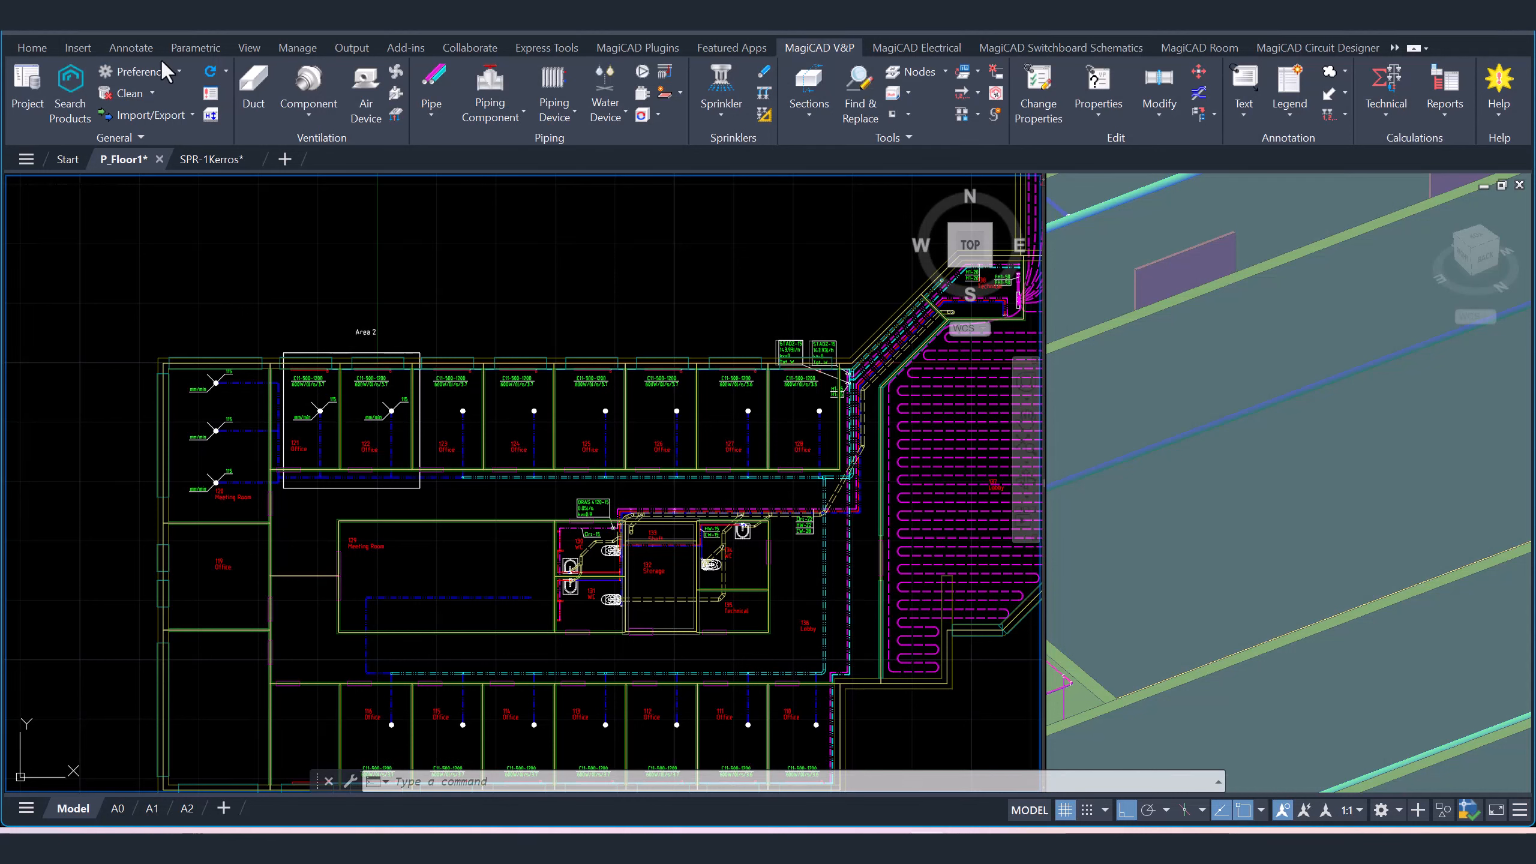
- Start placing a sprinkler in P_Floor1 with product SP-15-K115-68DGR-STD and system SPR1 Sprinkler 1
left_click(719, 99)
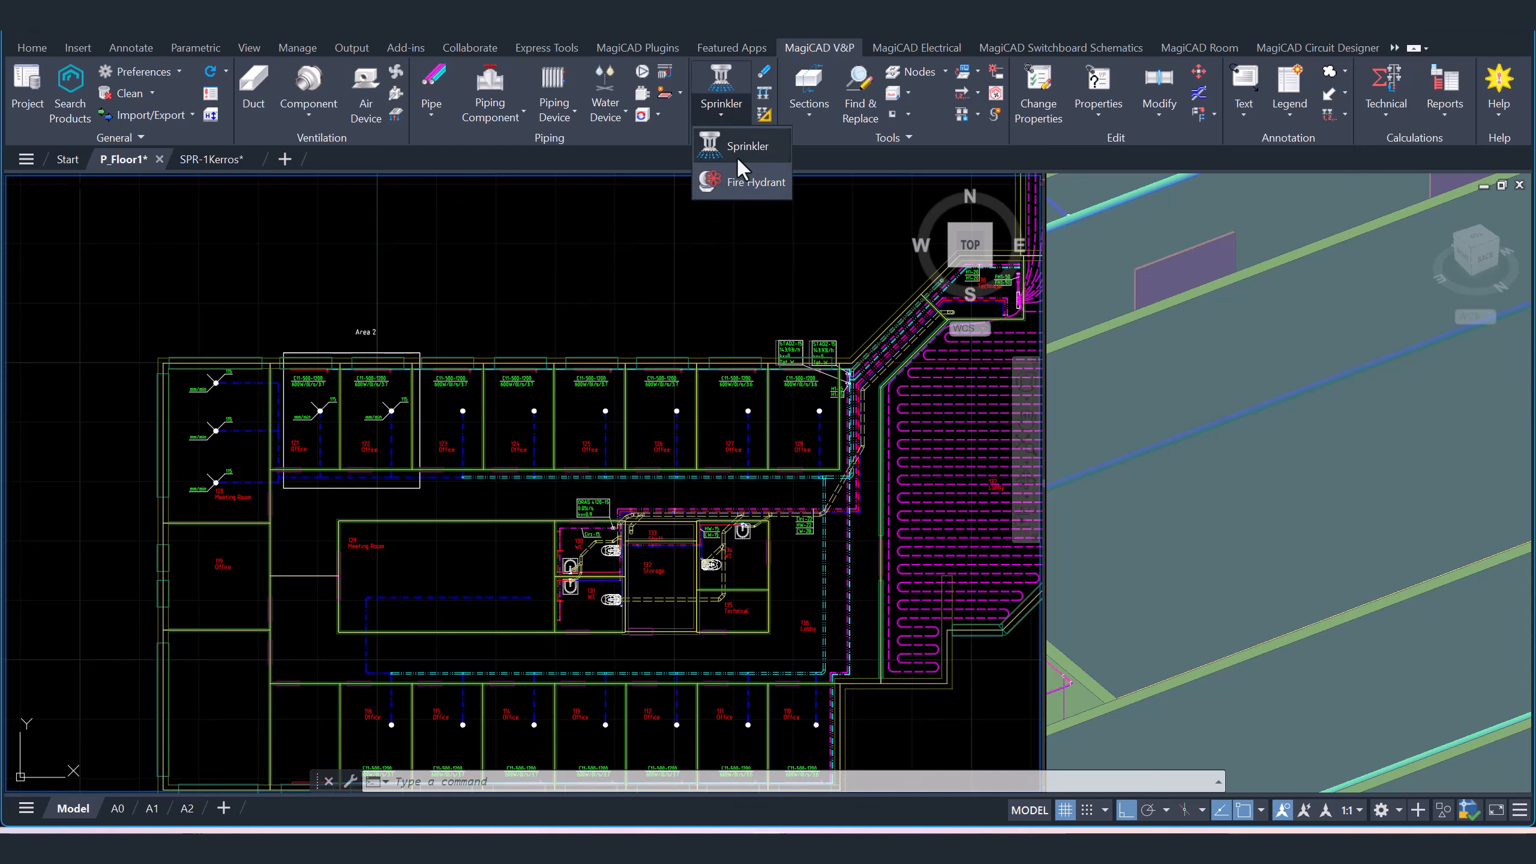
left_click(738, 157)
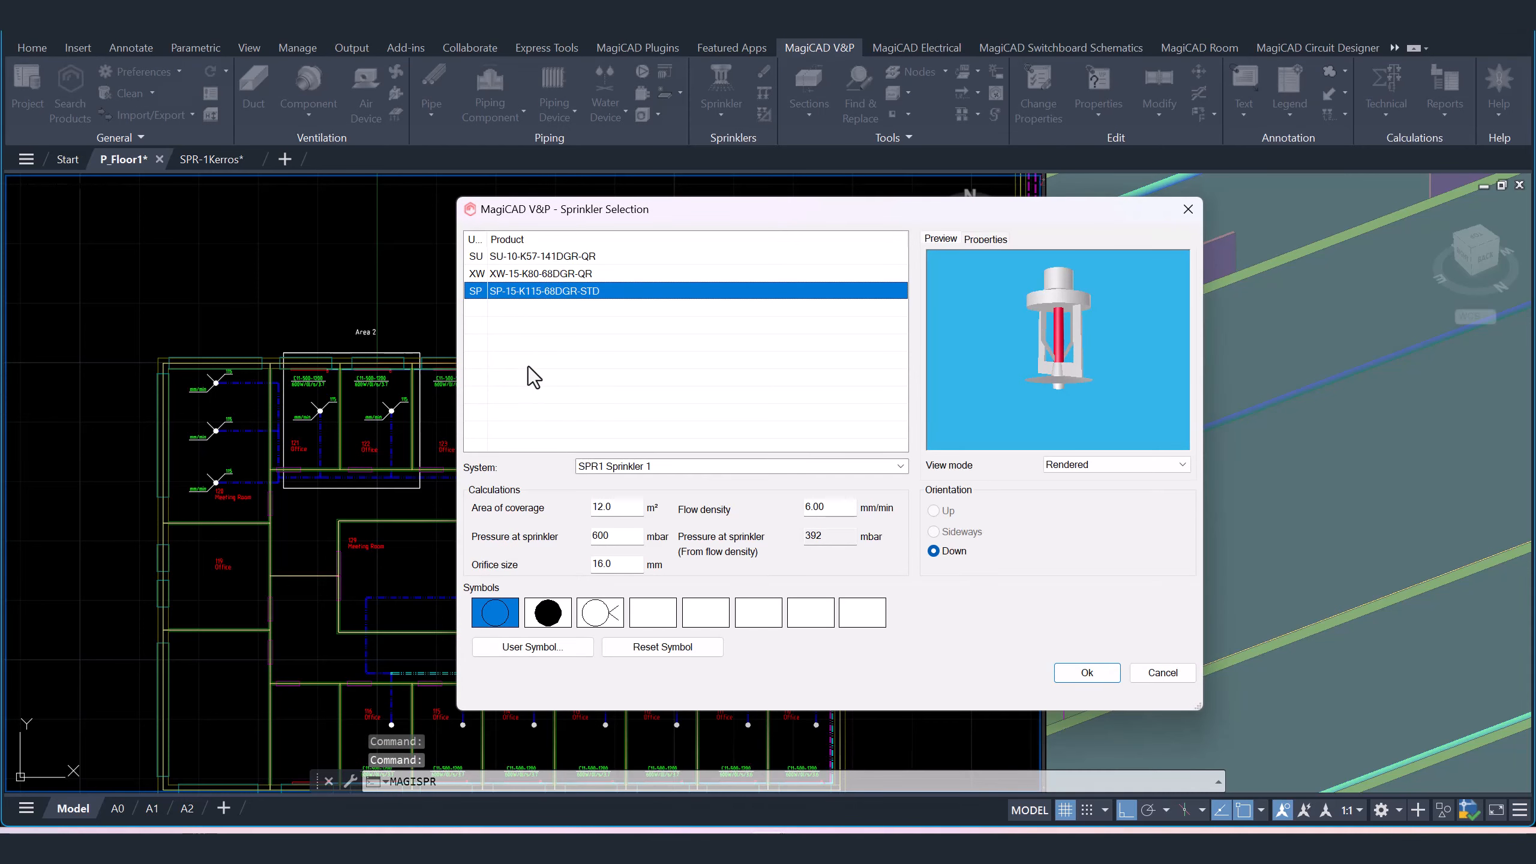
left_click_drag(556, 211, 628, 144)
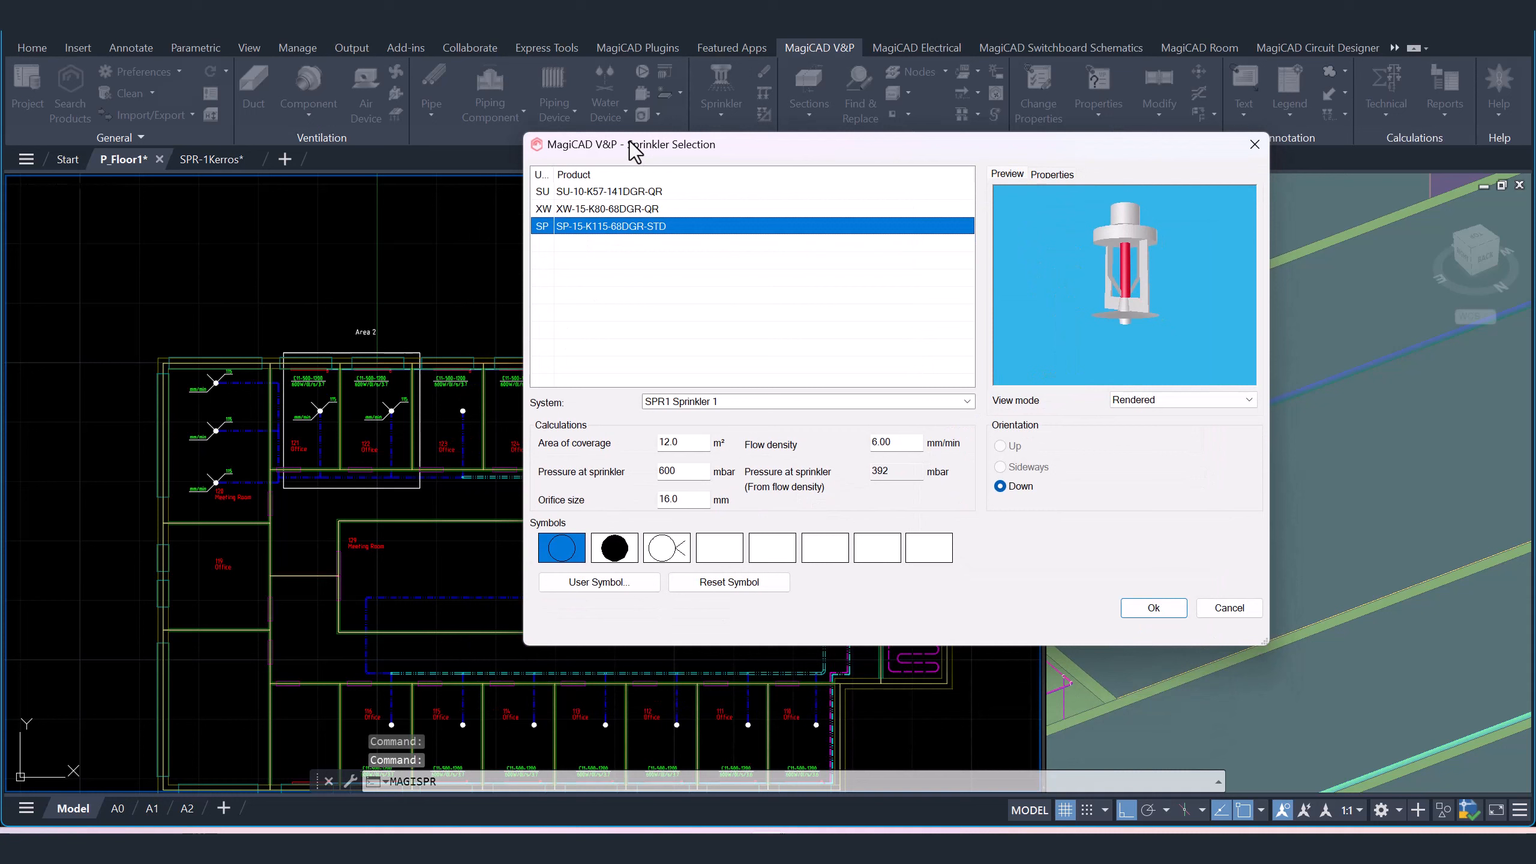
left_click(700, 231)
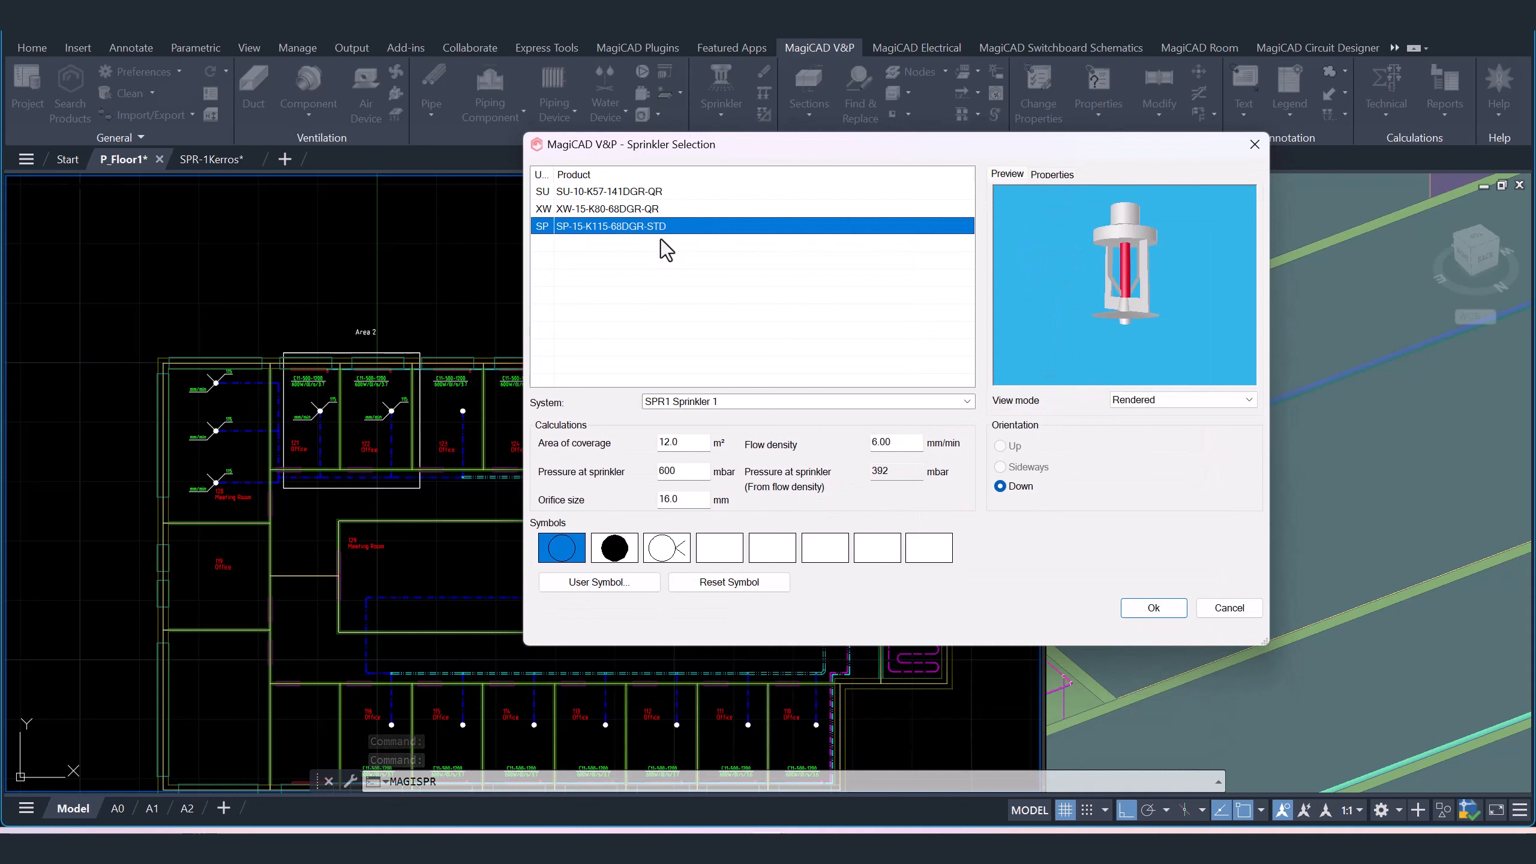
left_click(693, 402)
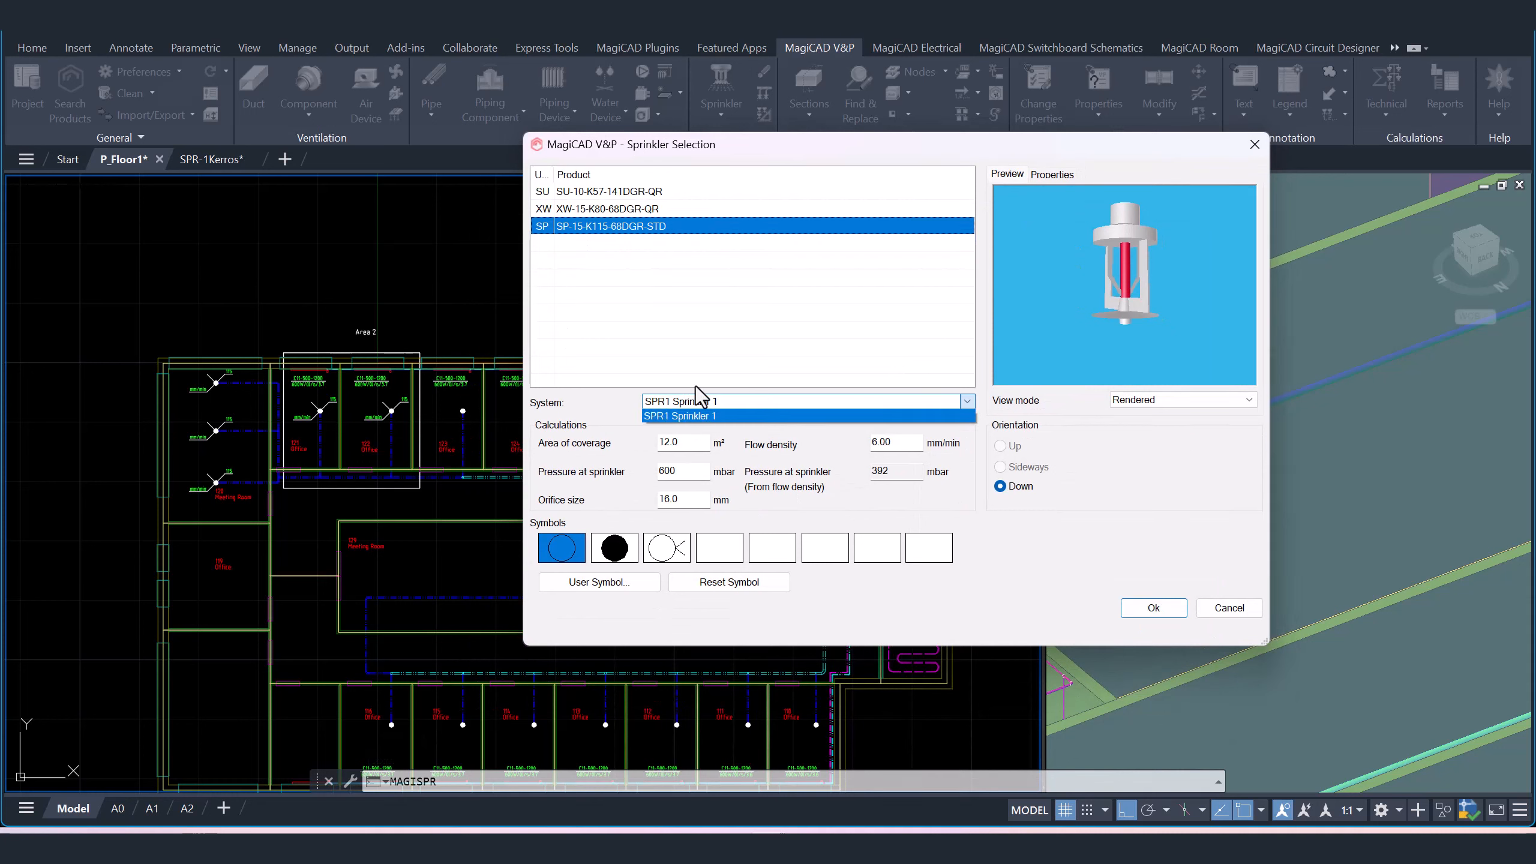
left_click(793, 404)
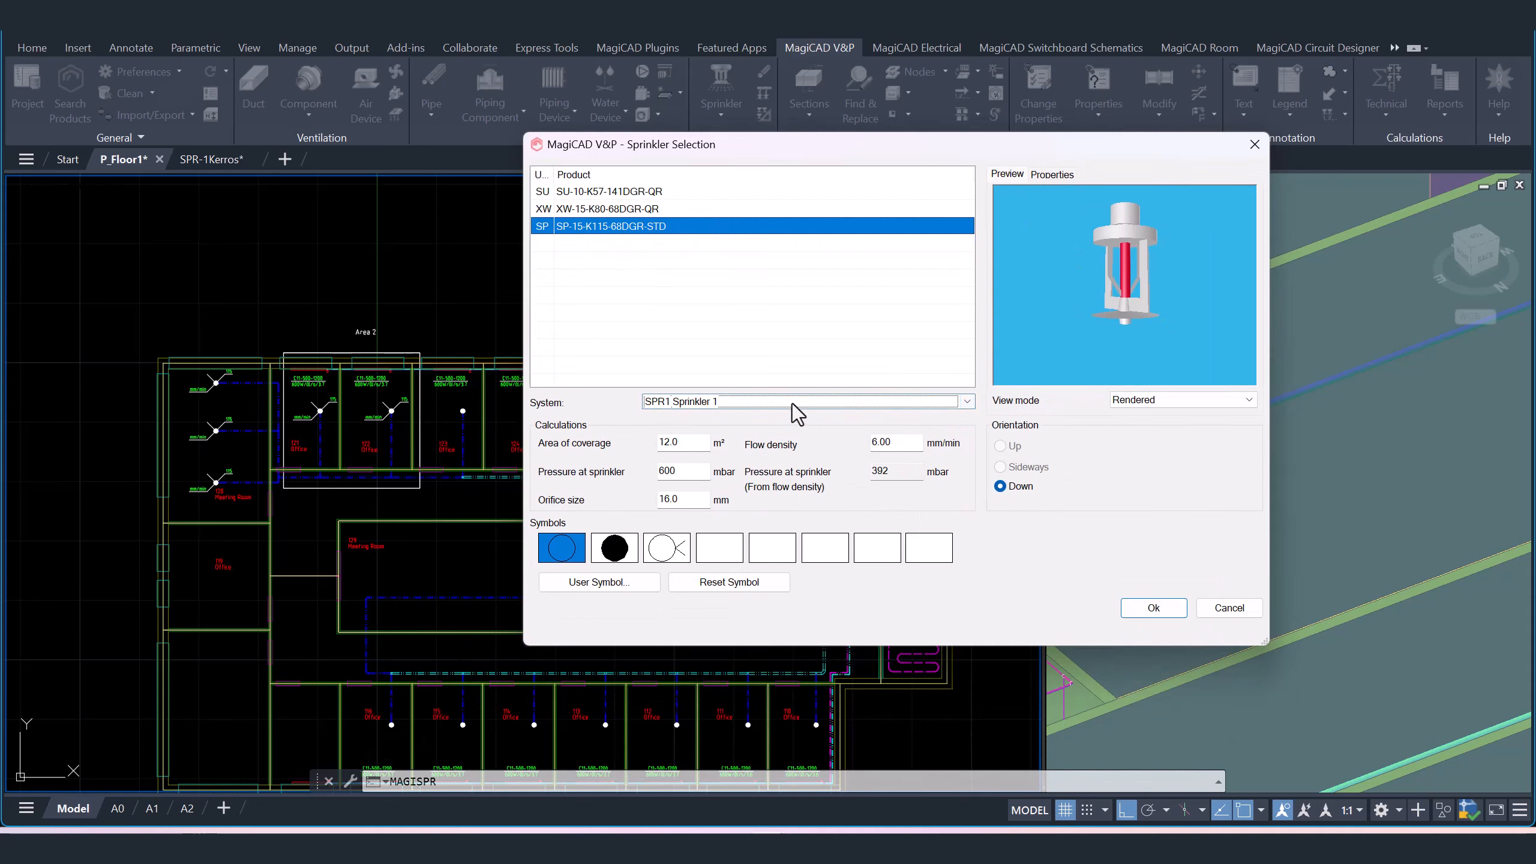
- Accept the sprinkler selection with 12.0 m² coverage, 600 mbar pressure, 16.0 mm orifice size and 6.00 mm/min flow density
left_click(695, 441)
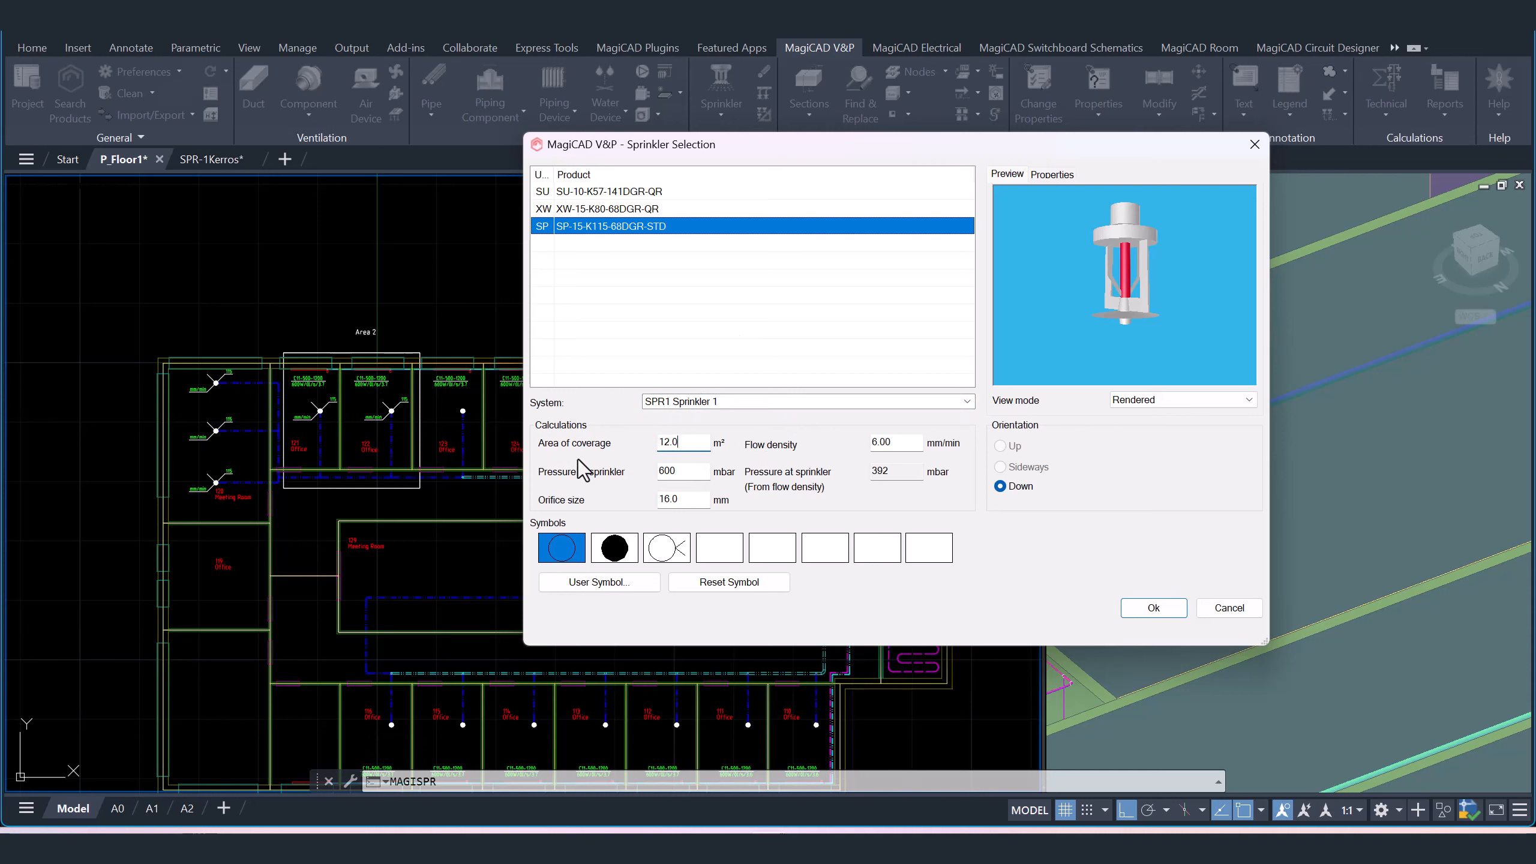
left_click(683, 473)
left_click_drag(696, 501, 649, 504)
left_click(914, 440)
left_click(905, 444)
left_click(1153, 607)
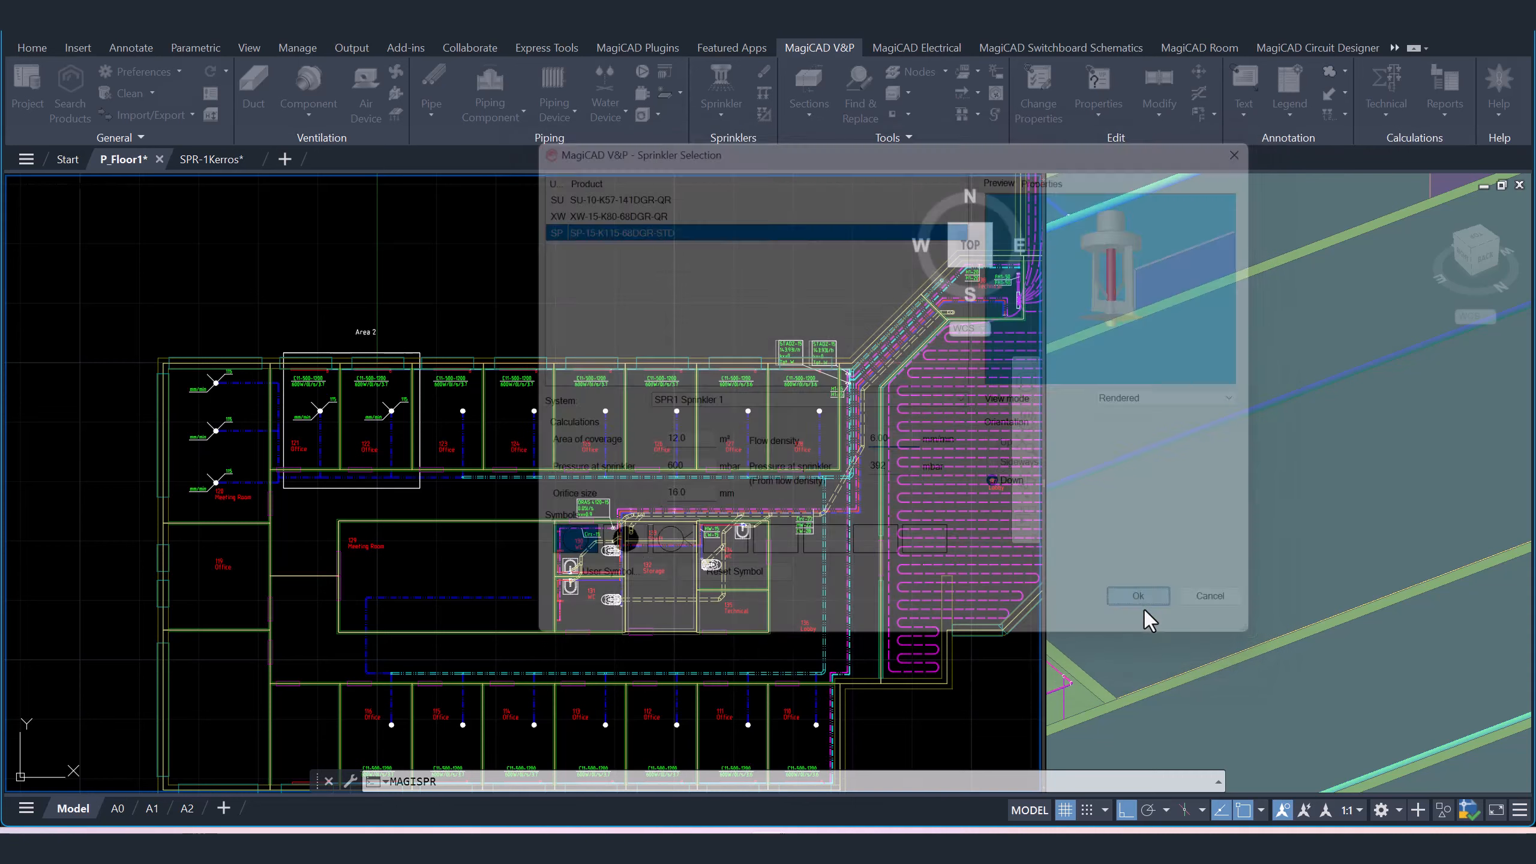
- Place the first sprinkler in Meeting Room 129 at an installation level of 2900.0 mm
scroll(423, 545, "up", 3)
scroll(480, 424, "down", 5)
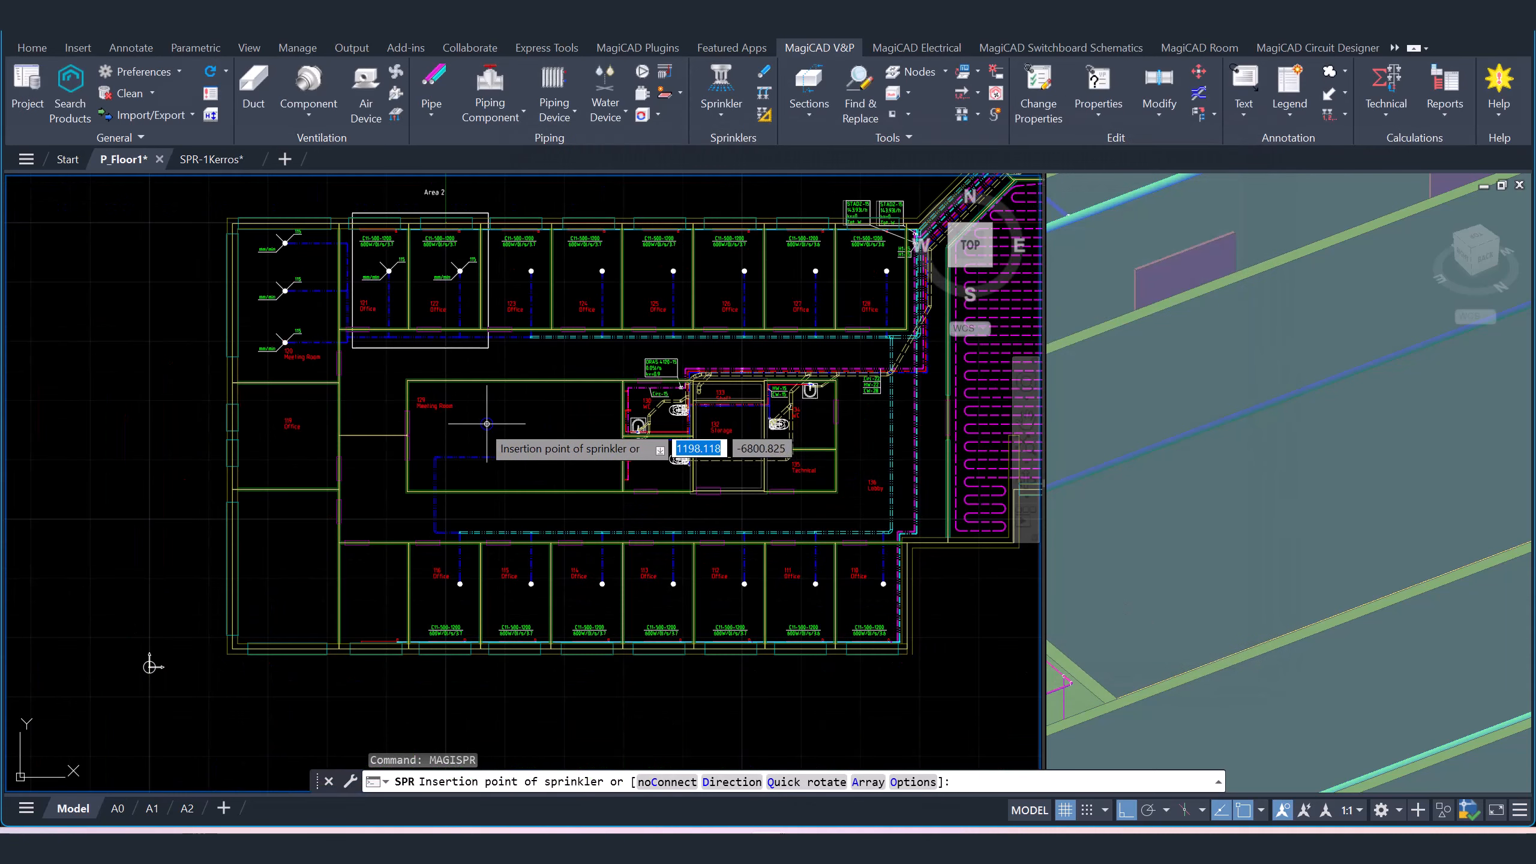
scroll(448, 421, "up", 4)
left_click(471, 412)
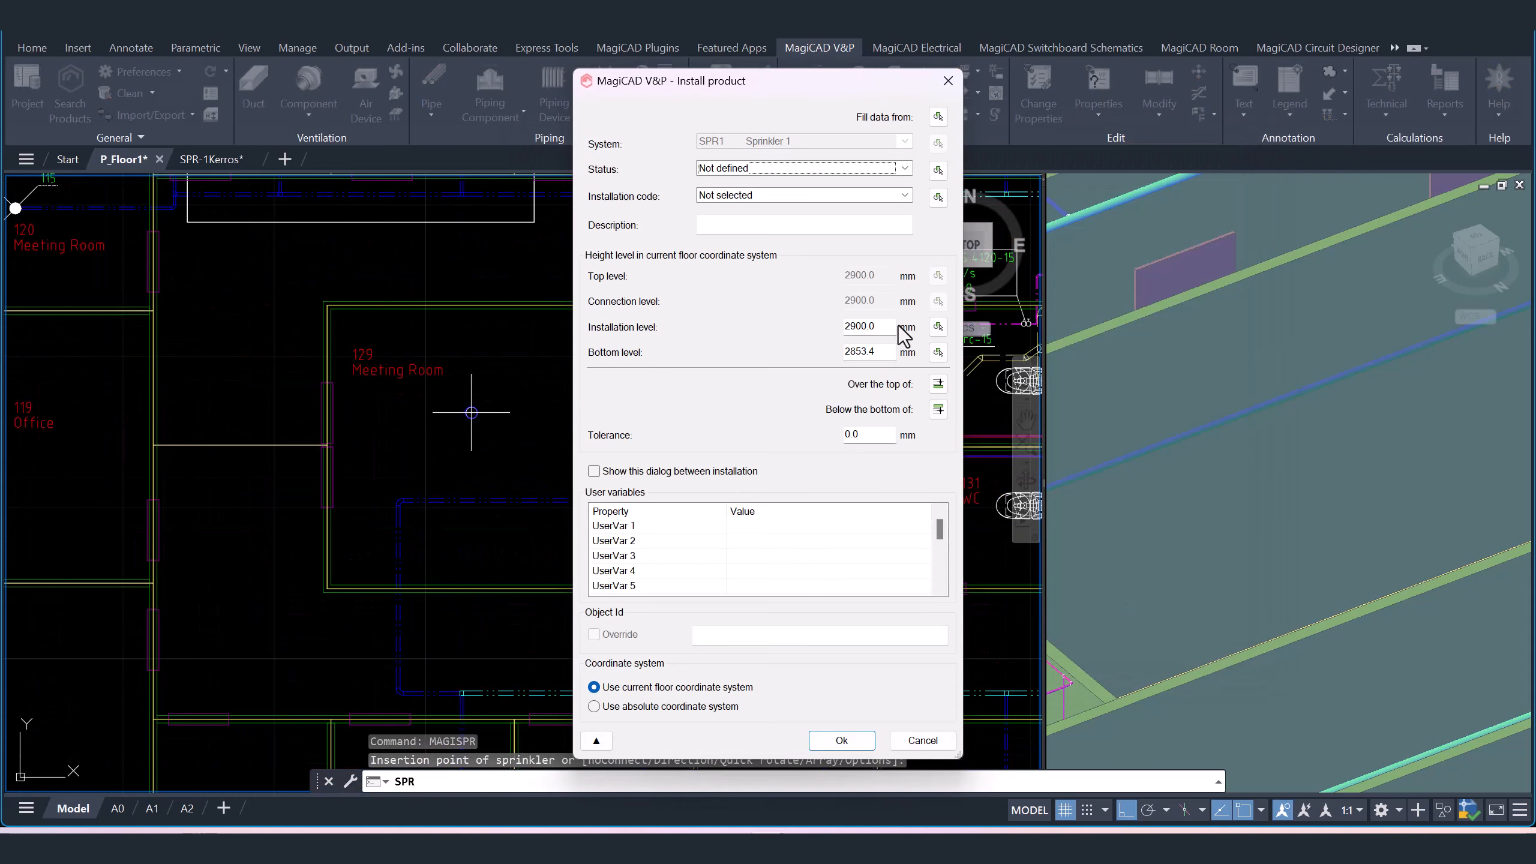
left_click(869, 327)
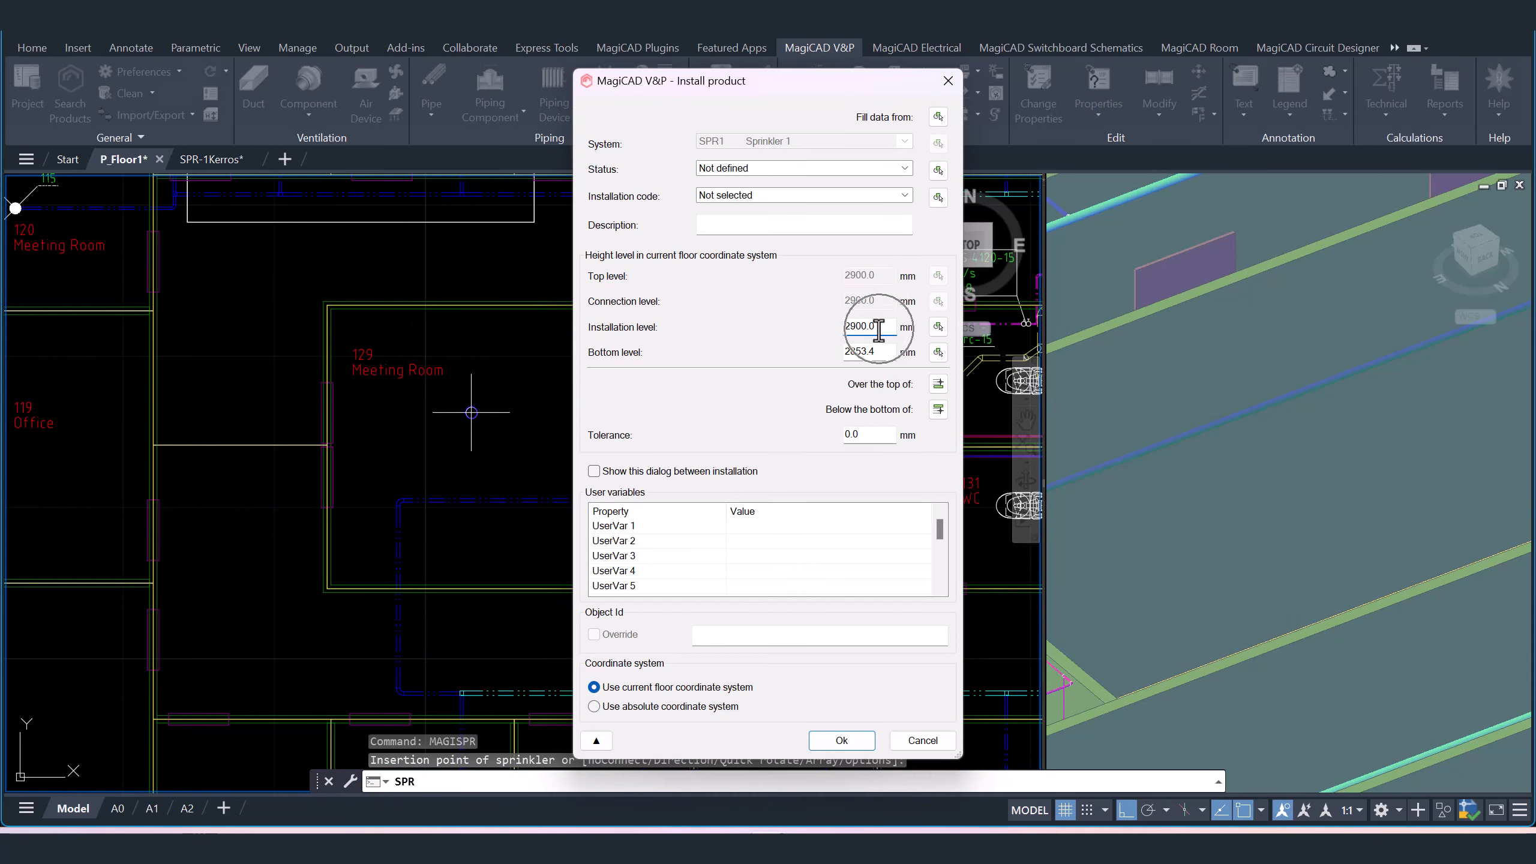
left_click(834, 735)
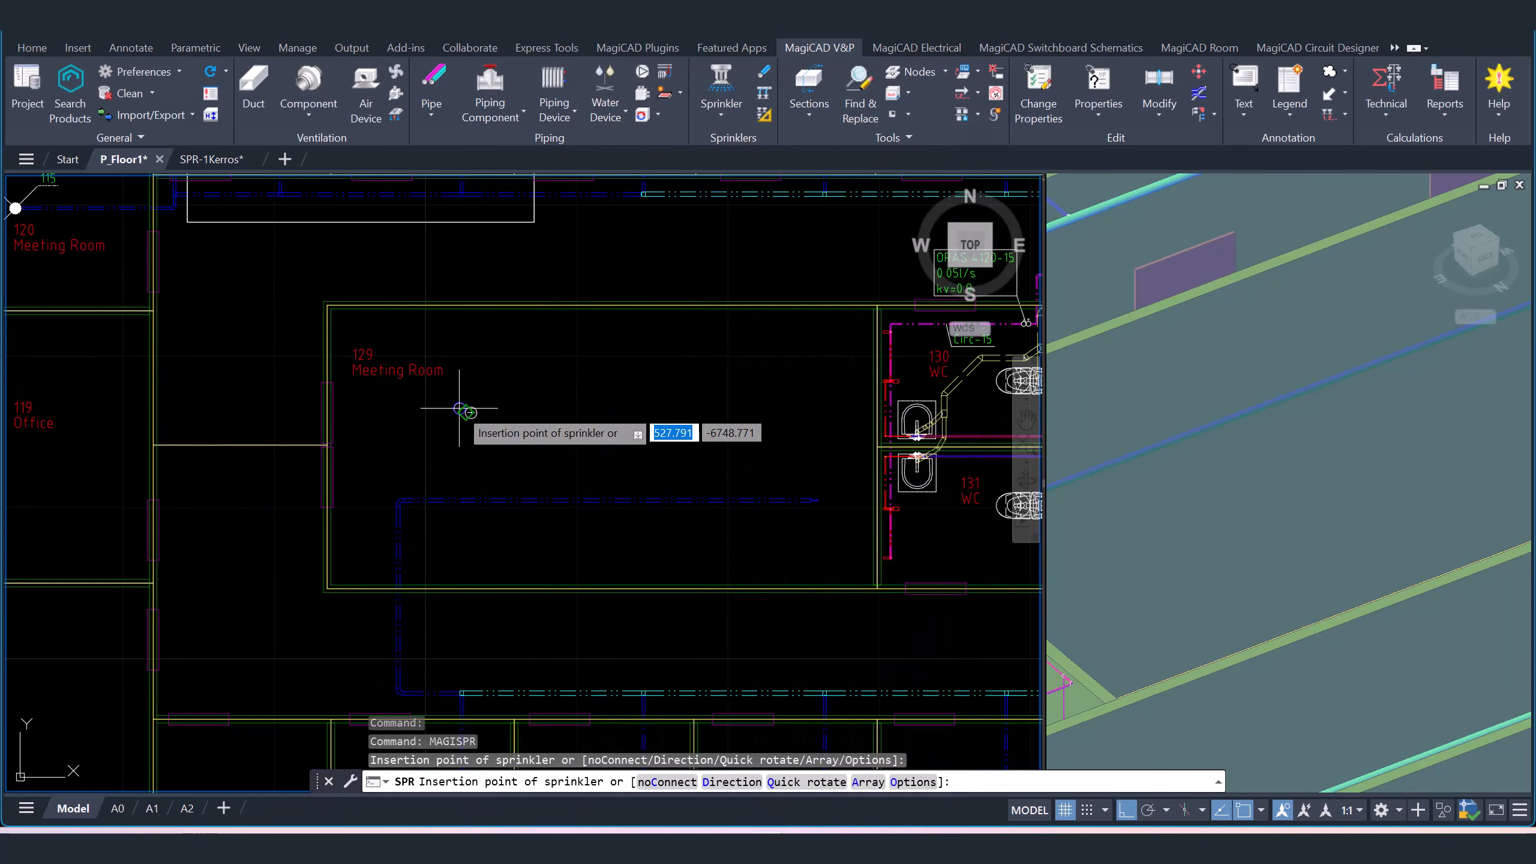
- Place four more sprinklers in a horizontal row with the first one in Meeting Room 129 and end the placement
scroll(466, 413, "up", 3)
left_click(682, 413)
scroll(782, 402, "down", 4)
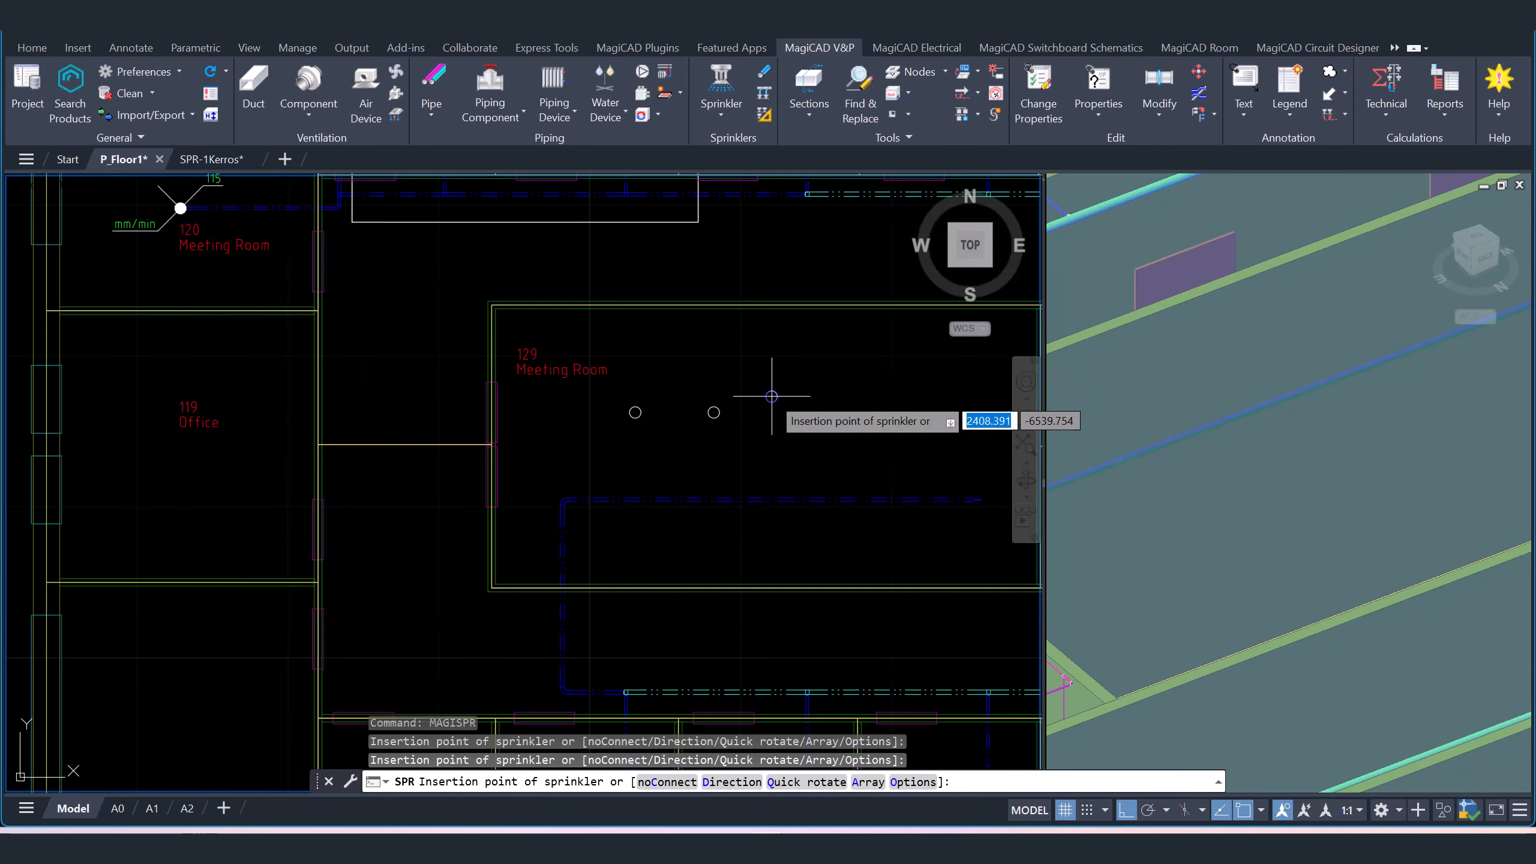
scroll(533, 445, "up", 4)
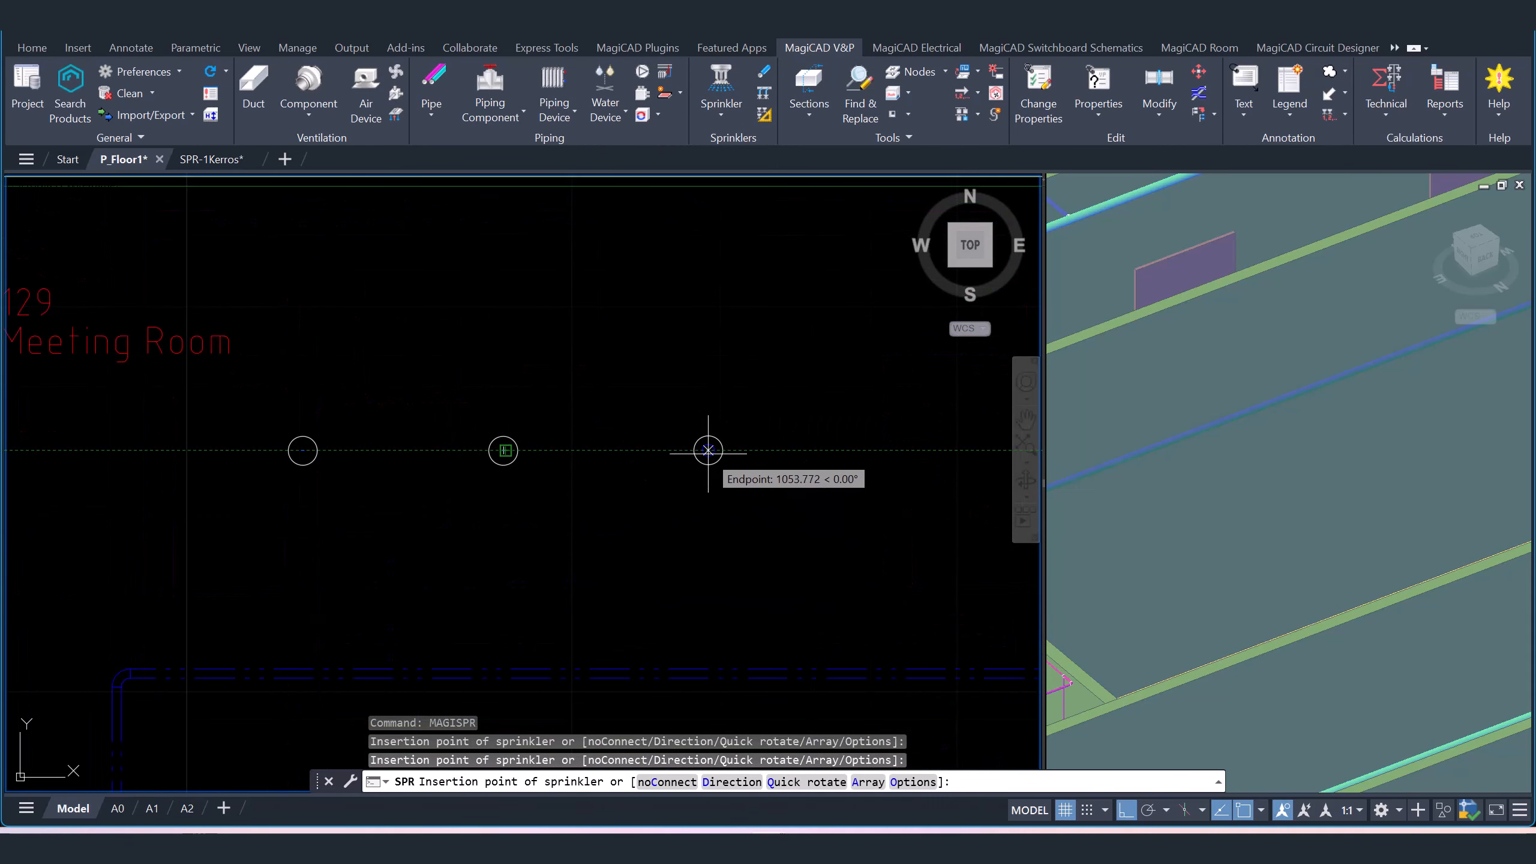
left_click(706, 450)
scroll(476, 452, "down", 3)
left_click(524, 458)
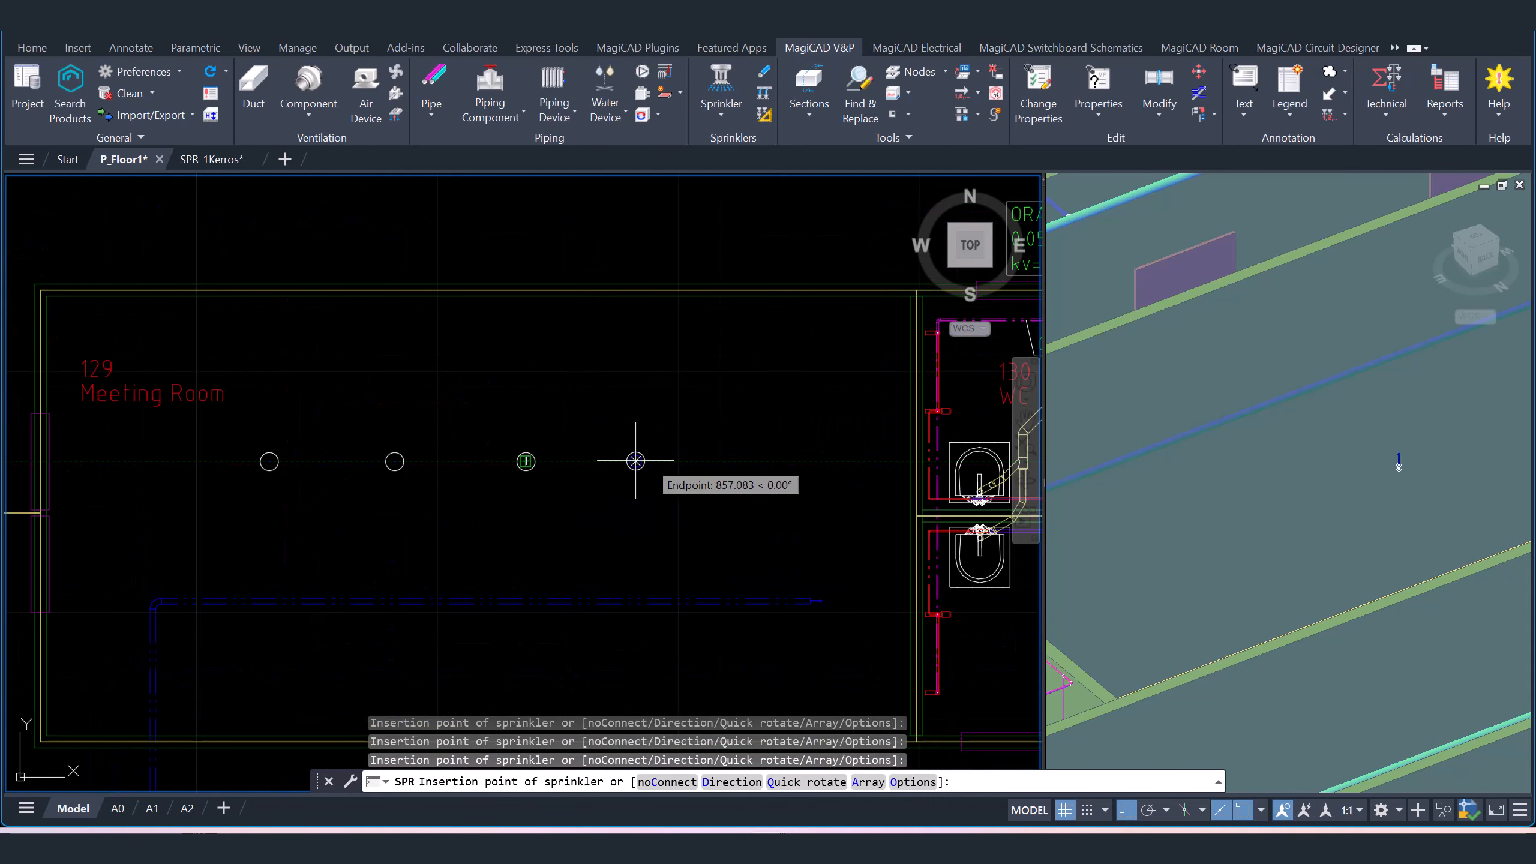
left_click(665, 460)
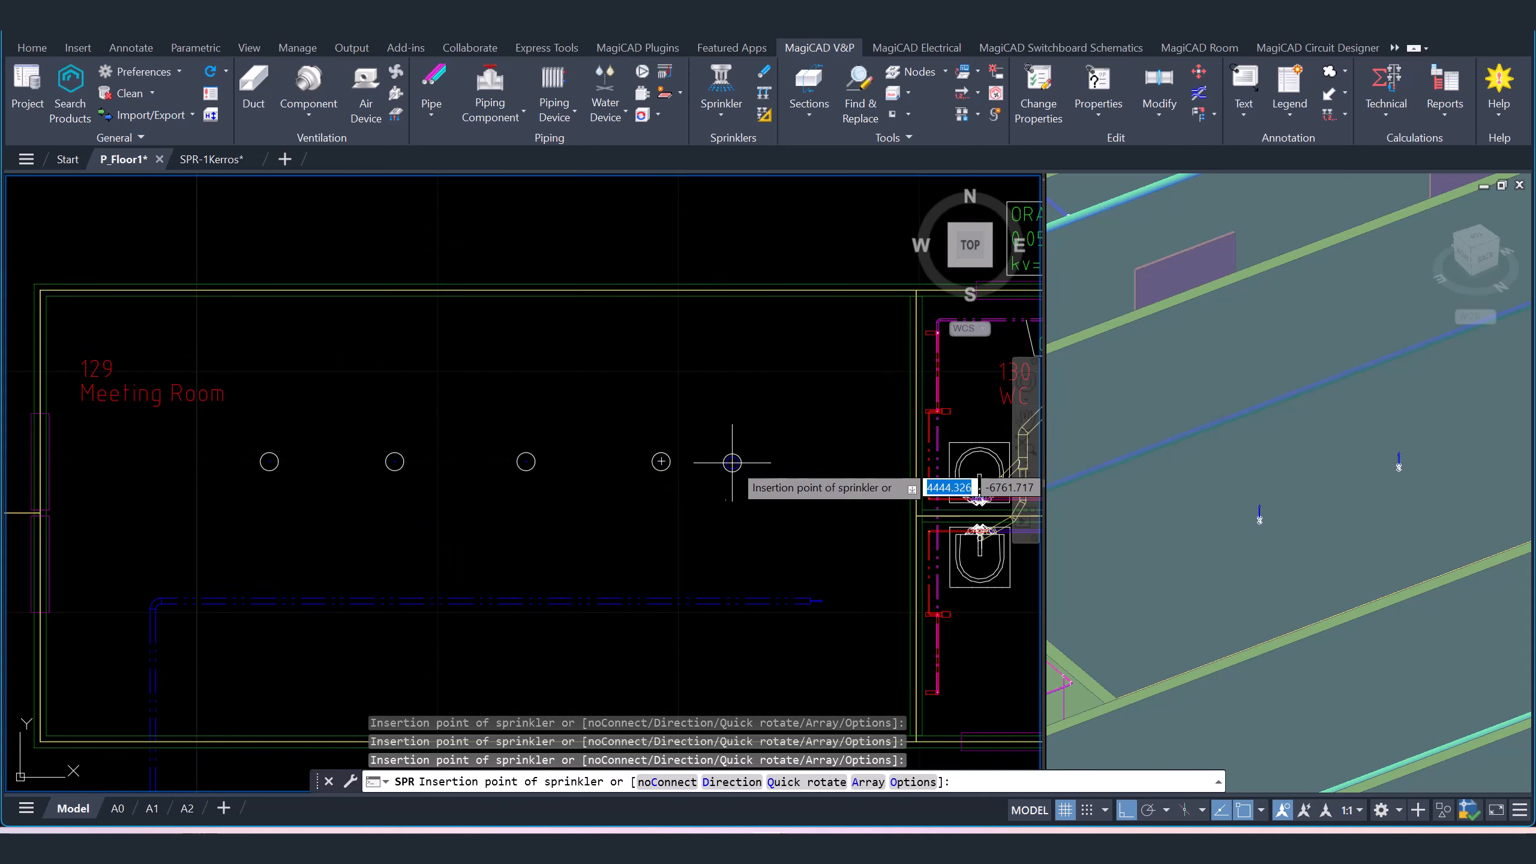
left_click(793, 460)
key("Escape")
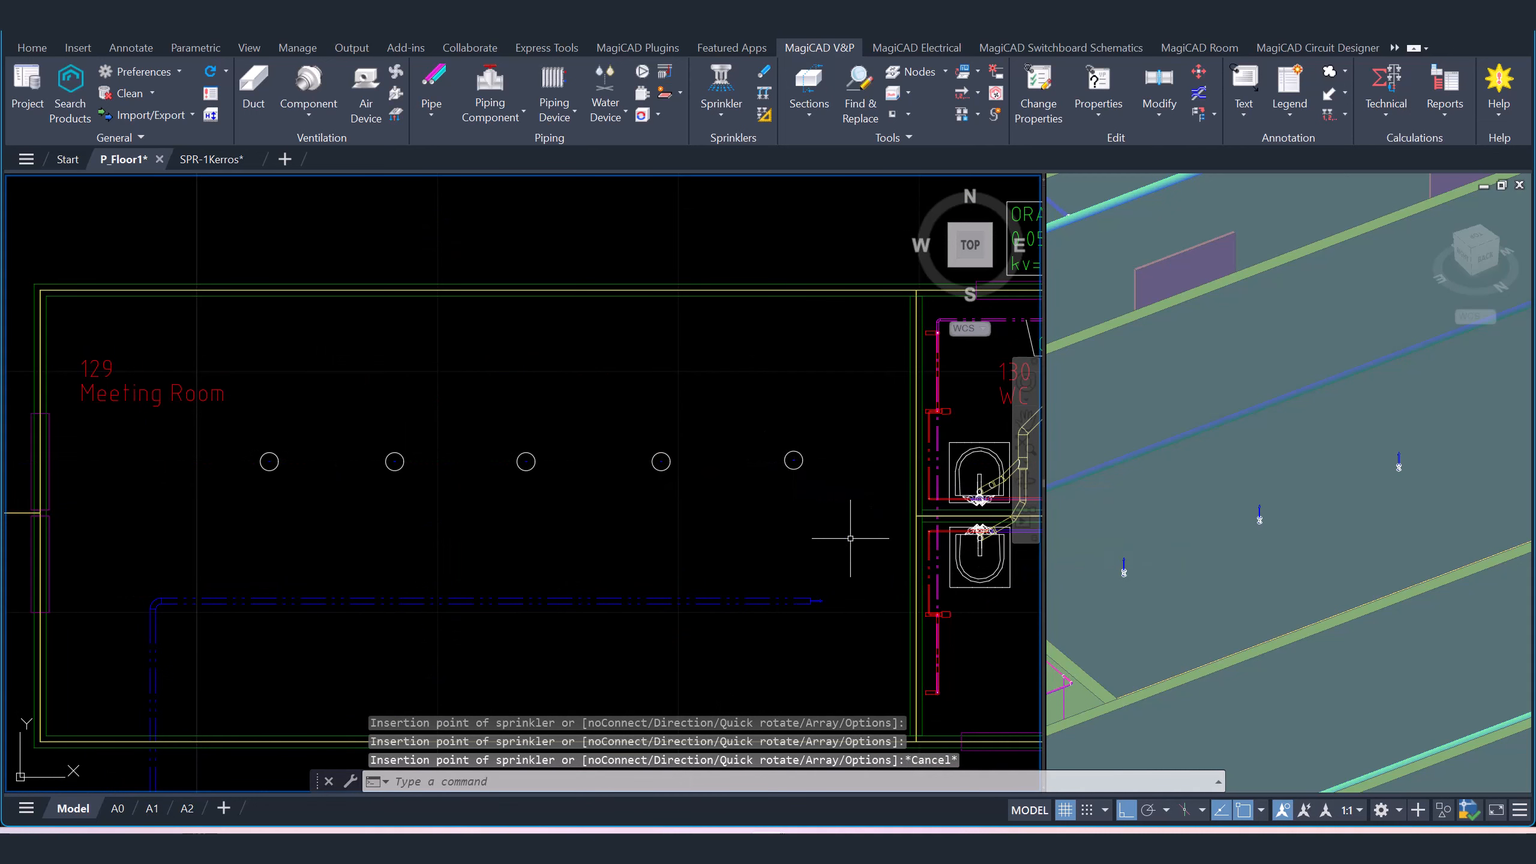
- Start a sprinkler connection of the Inline connection type and select the five sprinklers in Meeting Room 129
scroll(848, 539, "down", 5)
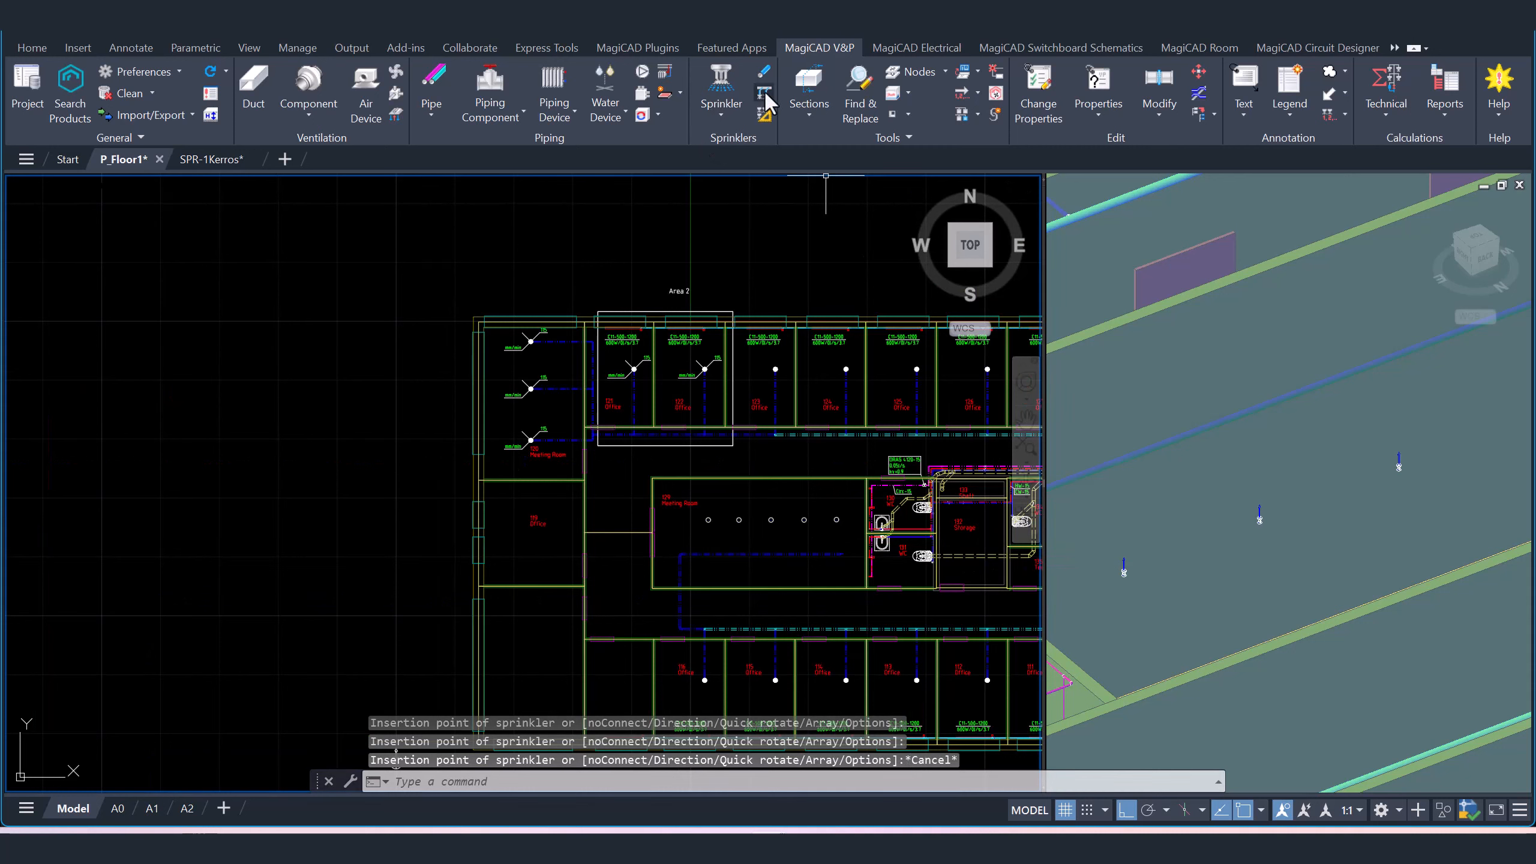
key("Return")
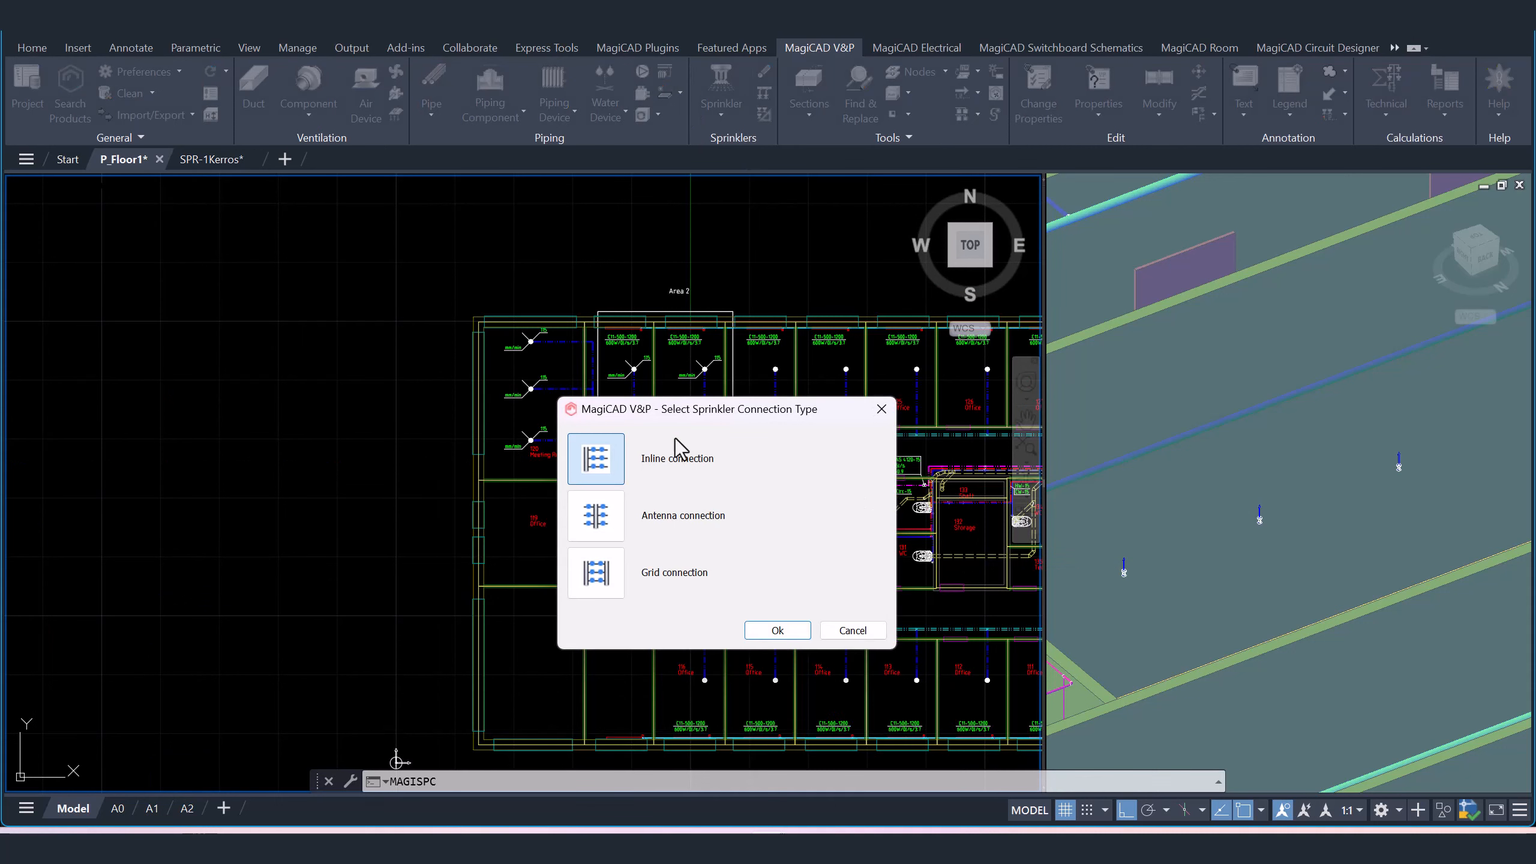
left_click(776, 631)
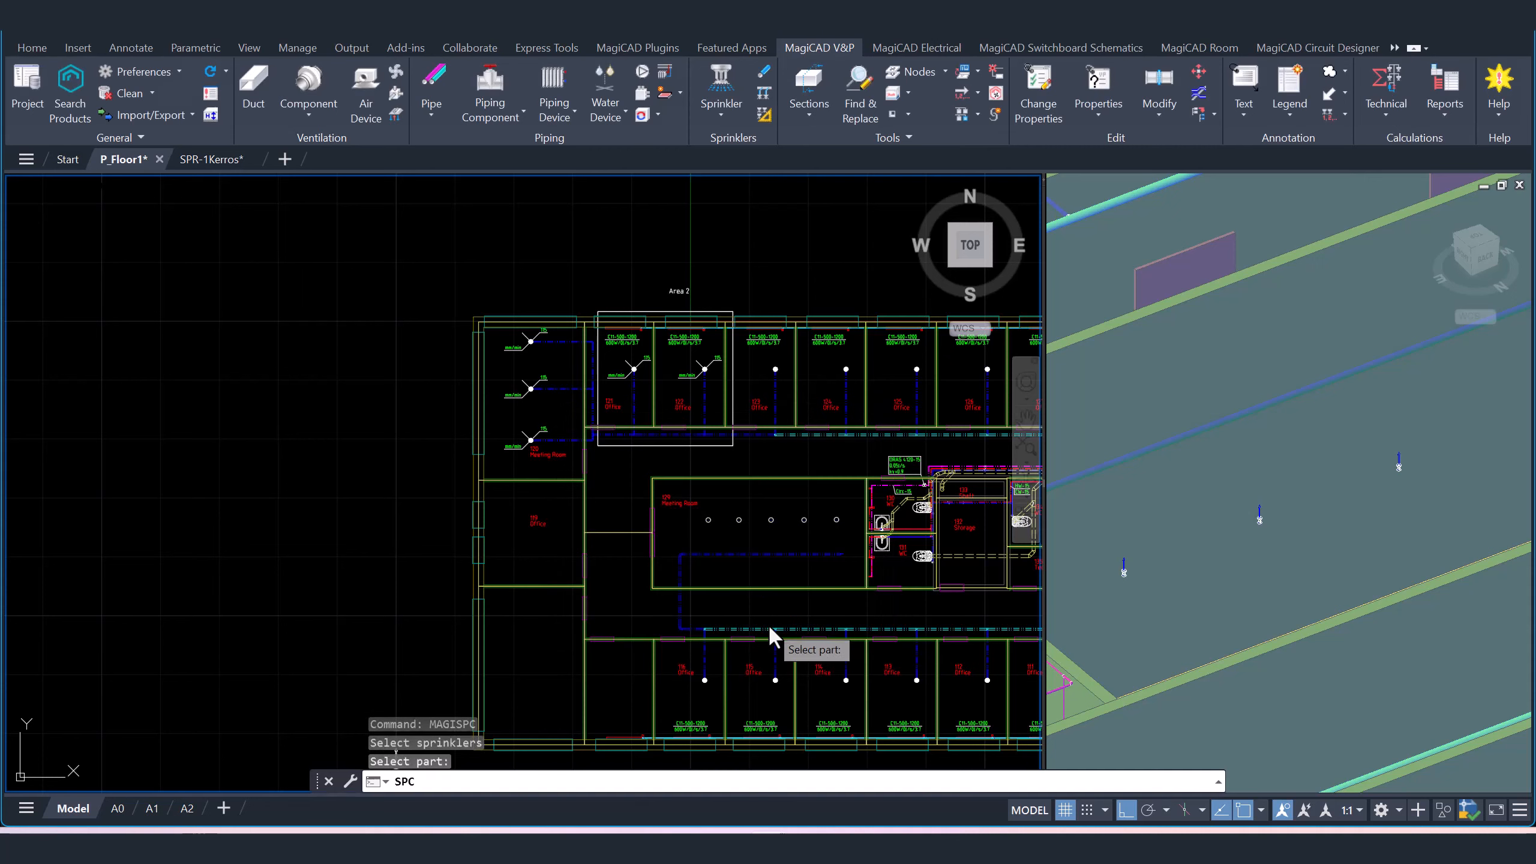
scroll(845, 532, "up", 5)
scroll(829, 515, "up", 2)
middle_click_drag(830, 516, 776, 408)
scroll(776, 409, "down", 2)
left_click(409, 403)
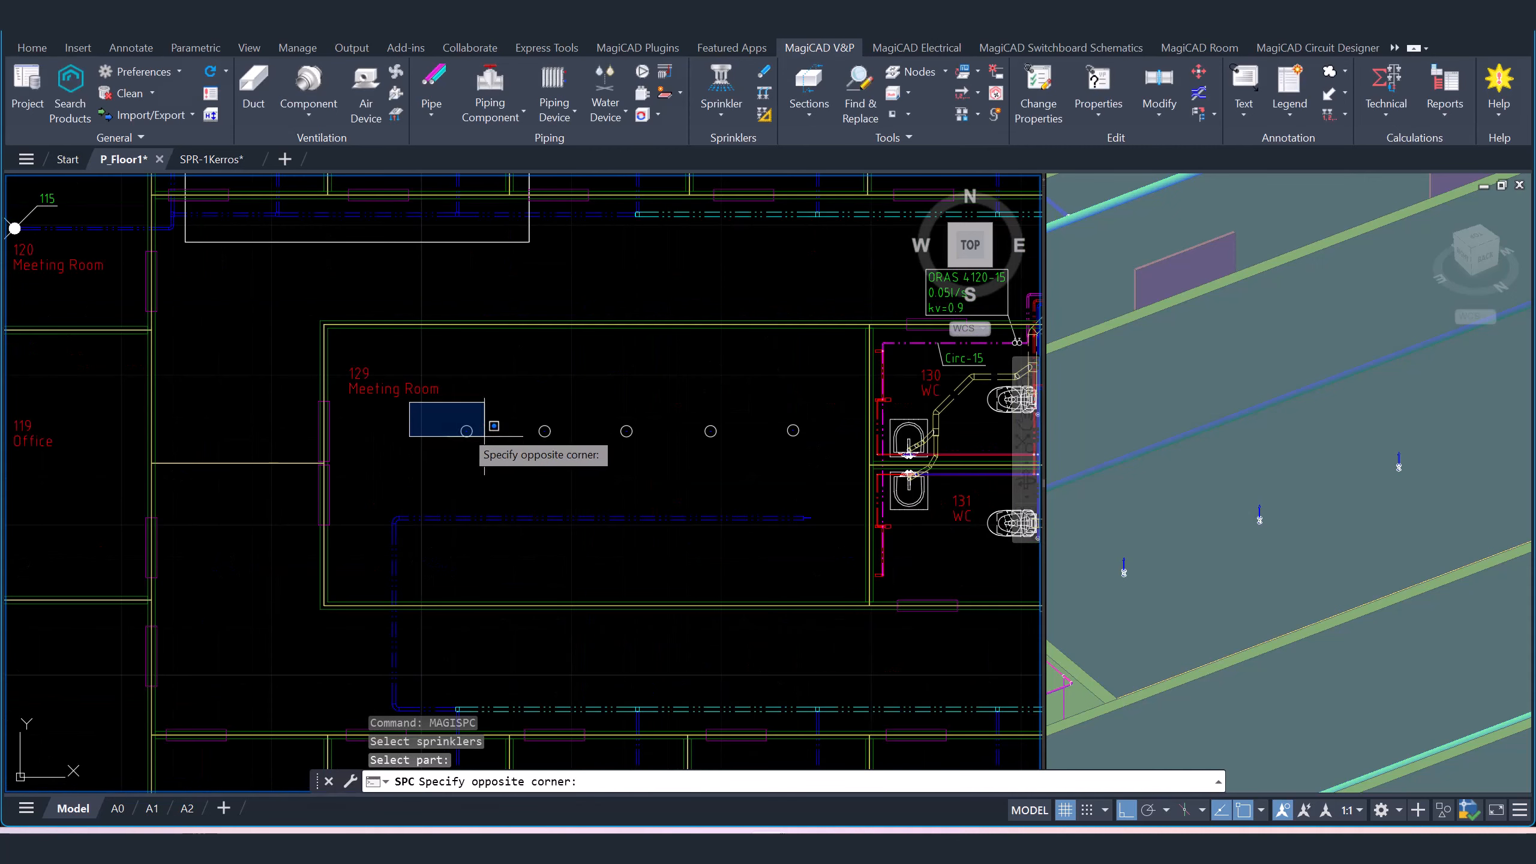
left_click(831, 476)
key("Return")
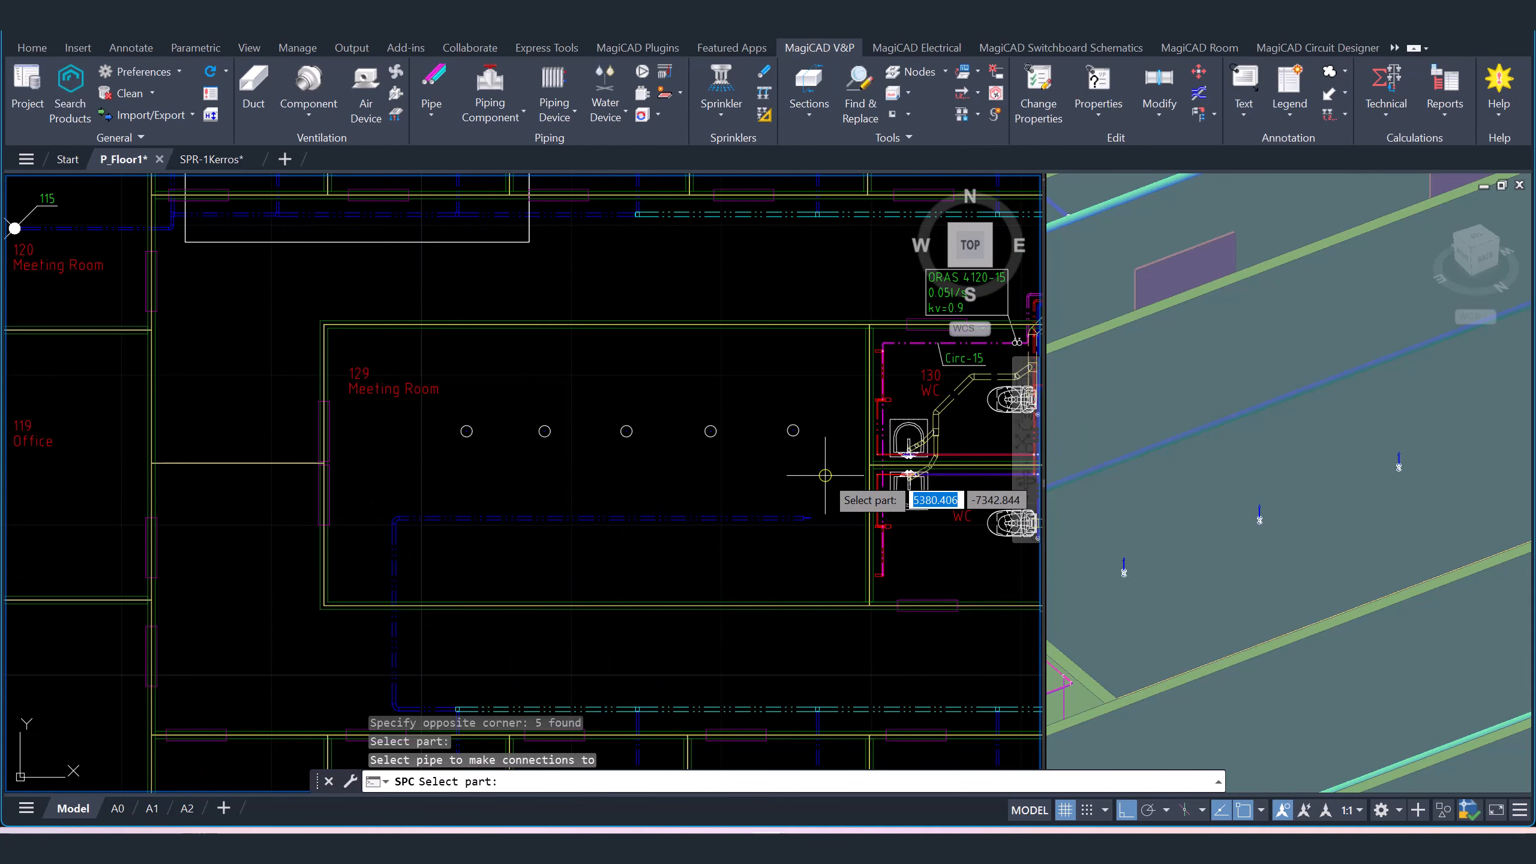
- Connect the sprinklers to the horizontal pipe below them by Shortest path, using Steel pipe Fe-35 with DN-size 20
left_click(696, 518)
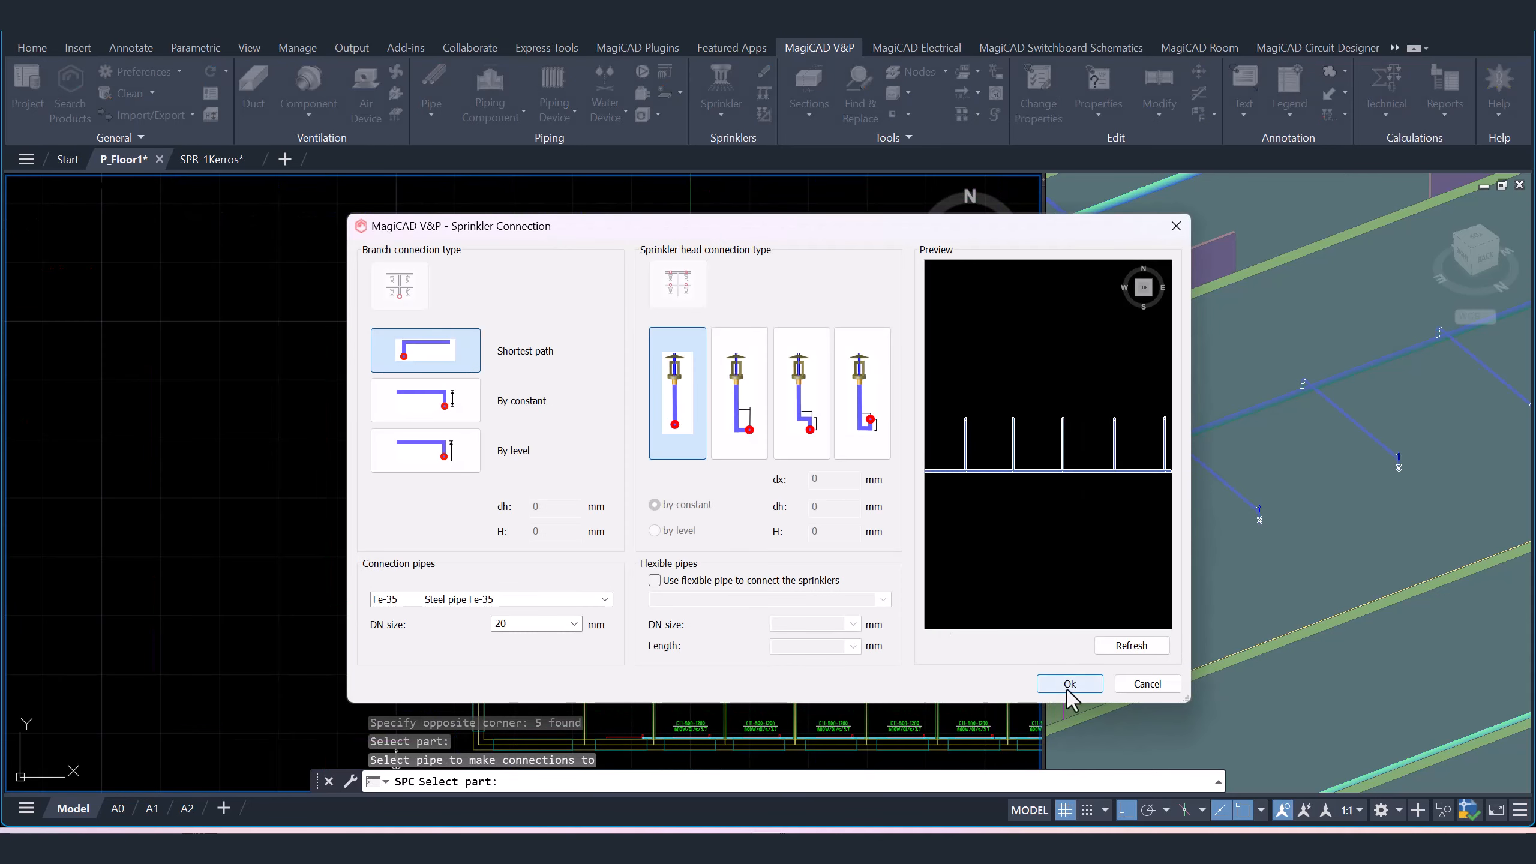
left_click(1067, 686)
key("Return")
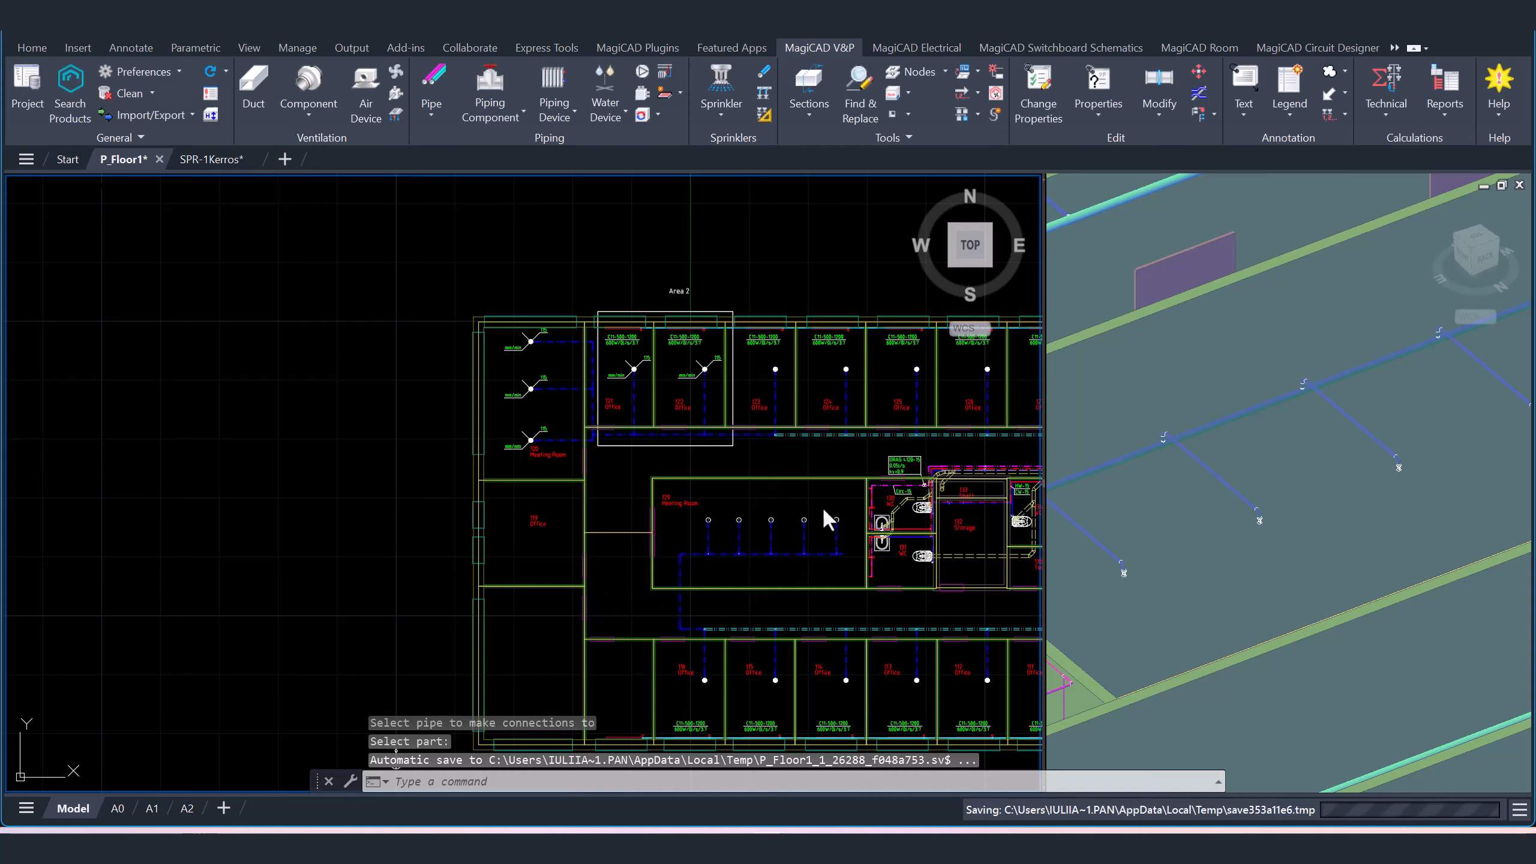
- Delete the leftover pipe end beyond the last sprinkler branch in Meeting Room 129
scroll(788, 527, "up", 4)
scroll(847, 558, "up", 3)
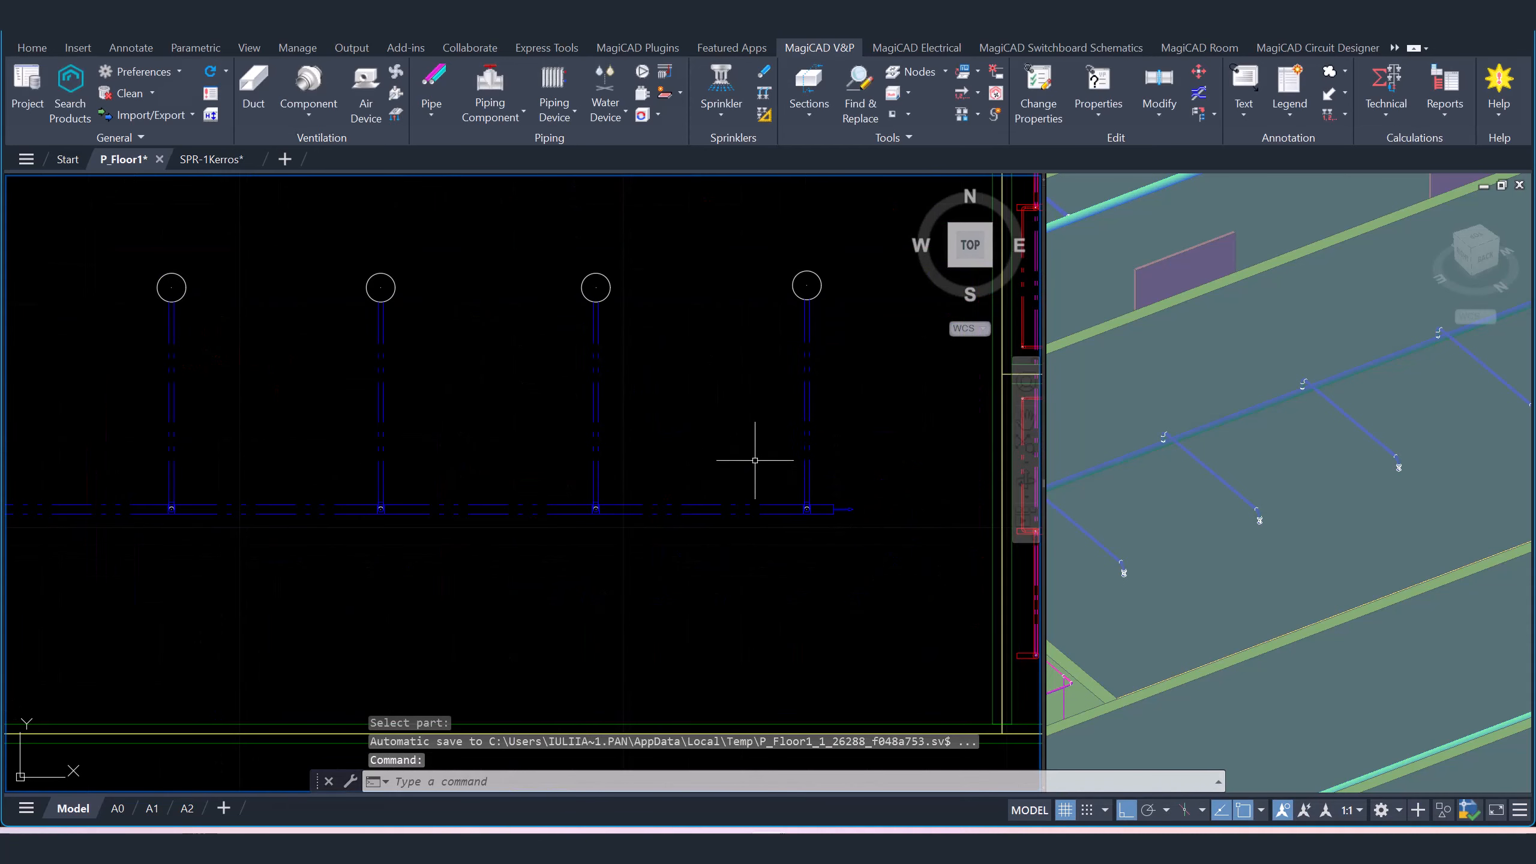
left_click(857, 515)
left_click(825, 476)
key("Delete")
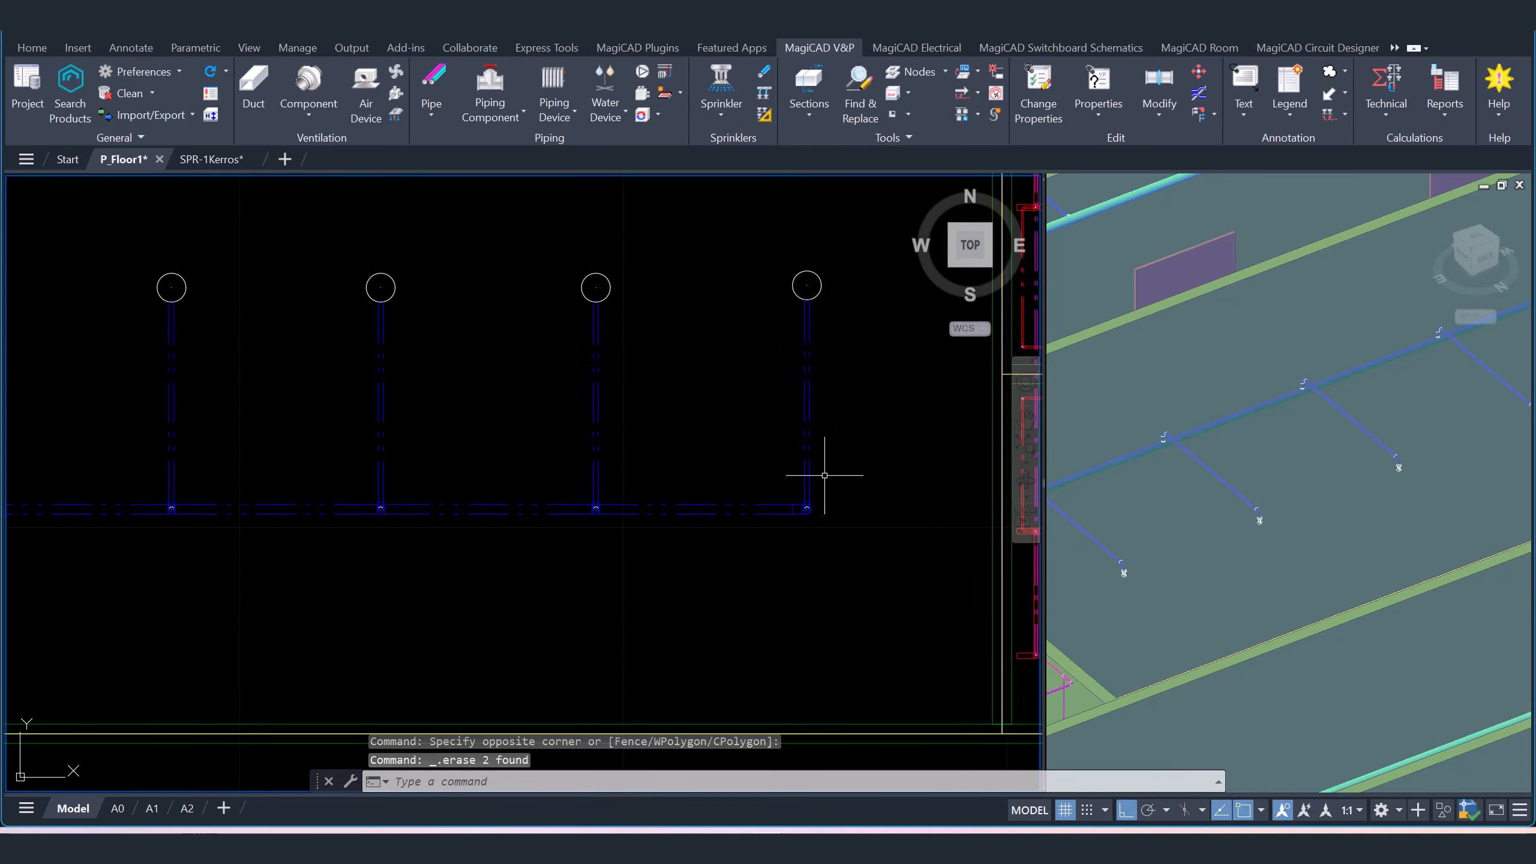
- Examine the other valves in the valve selection and their dry valve properties, leaving without placing one
scroll(811, 474, "down", 6)
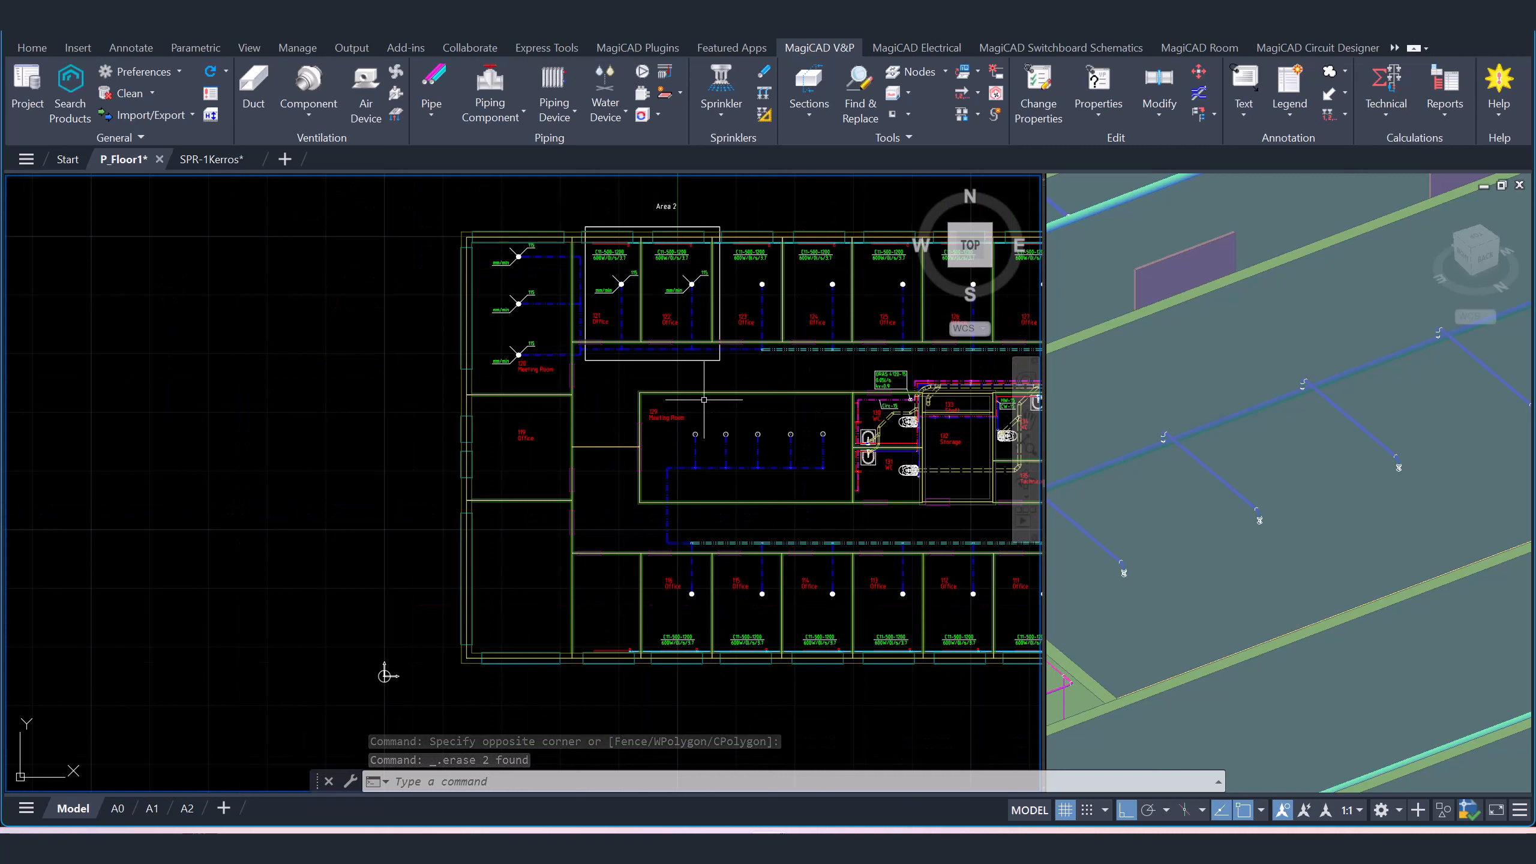
left_click(513, 116)
left_click(488, 158)
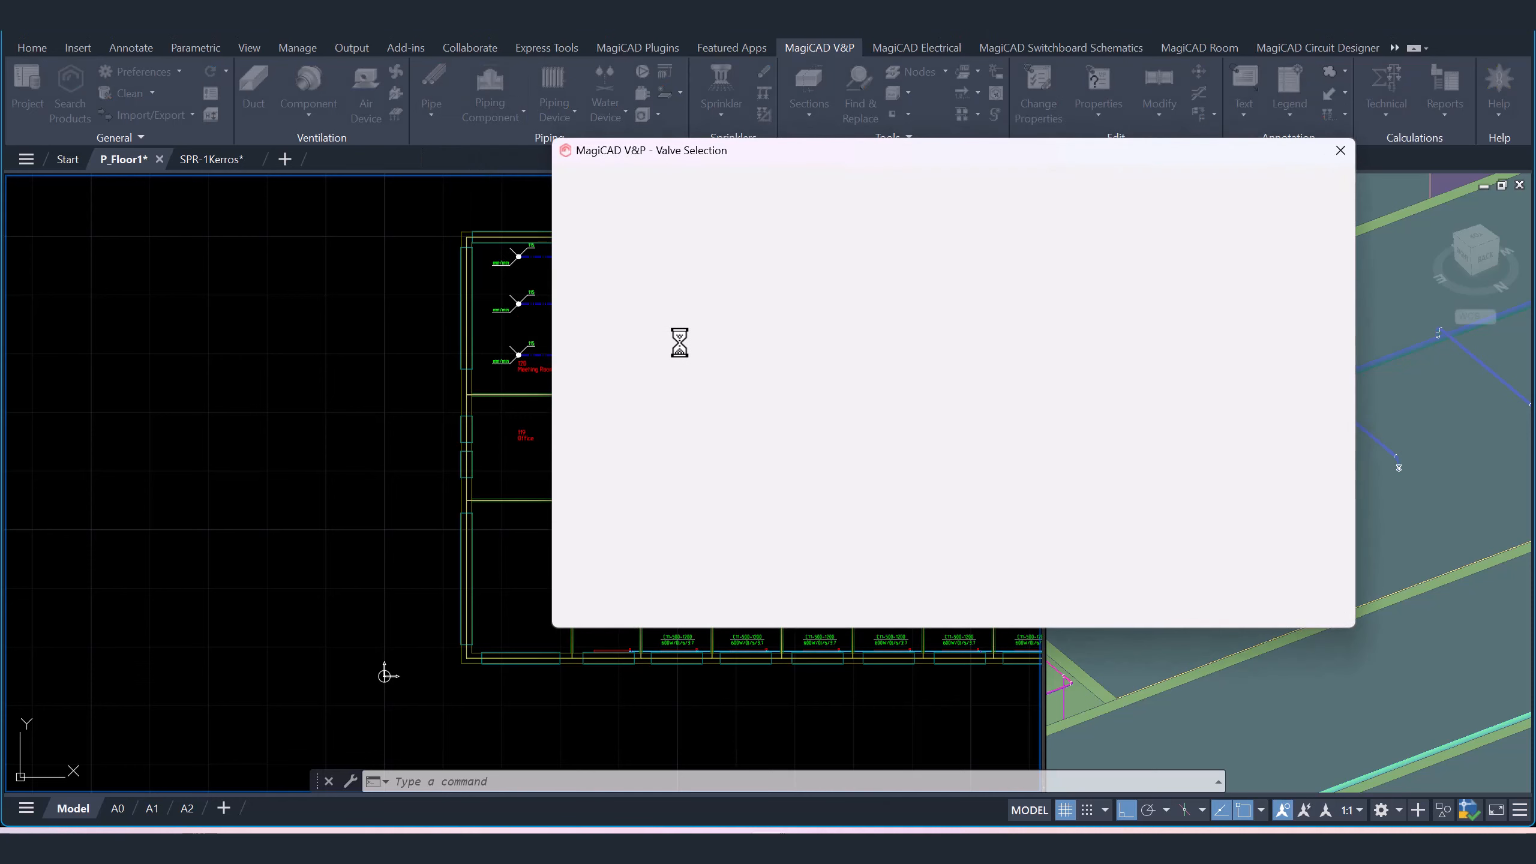
left_click(678, 260)
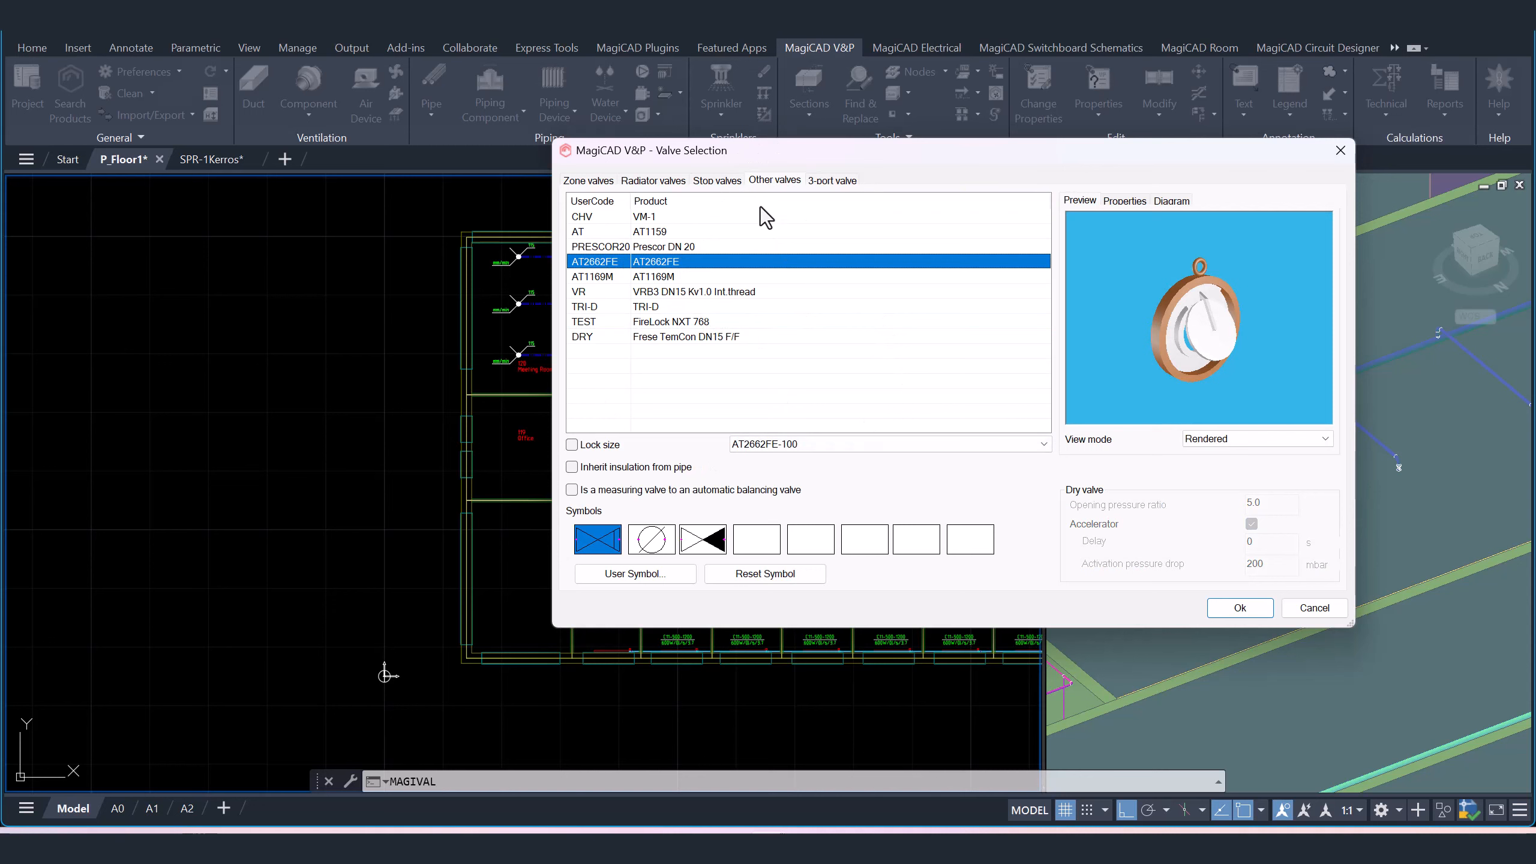
left_click(781, 183)
left_click(1099, 500)
left_click(1303, 609)
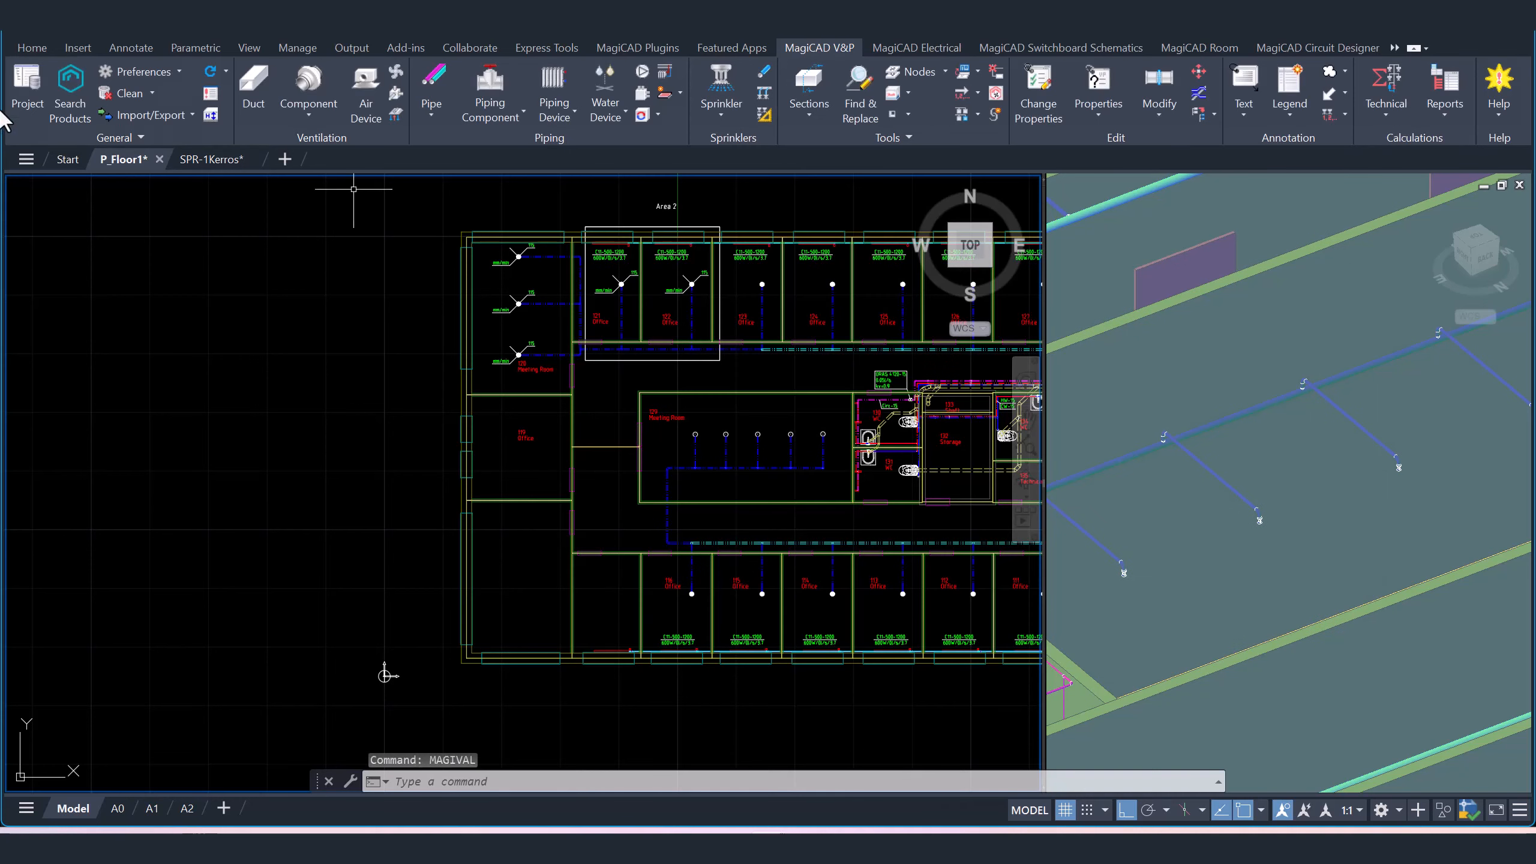
- In the project's Other valve list, set the valve type of TEST, FireLock NXT 768, to Dry valve
left_click(20, 104)
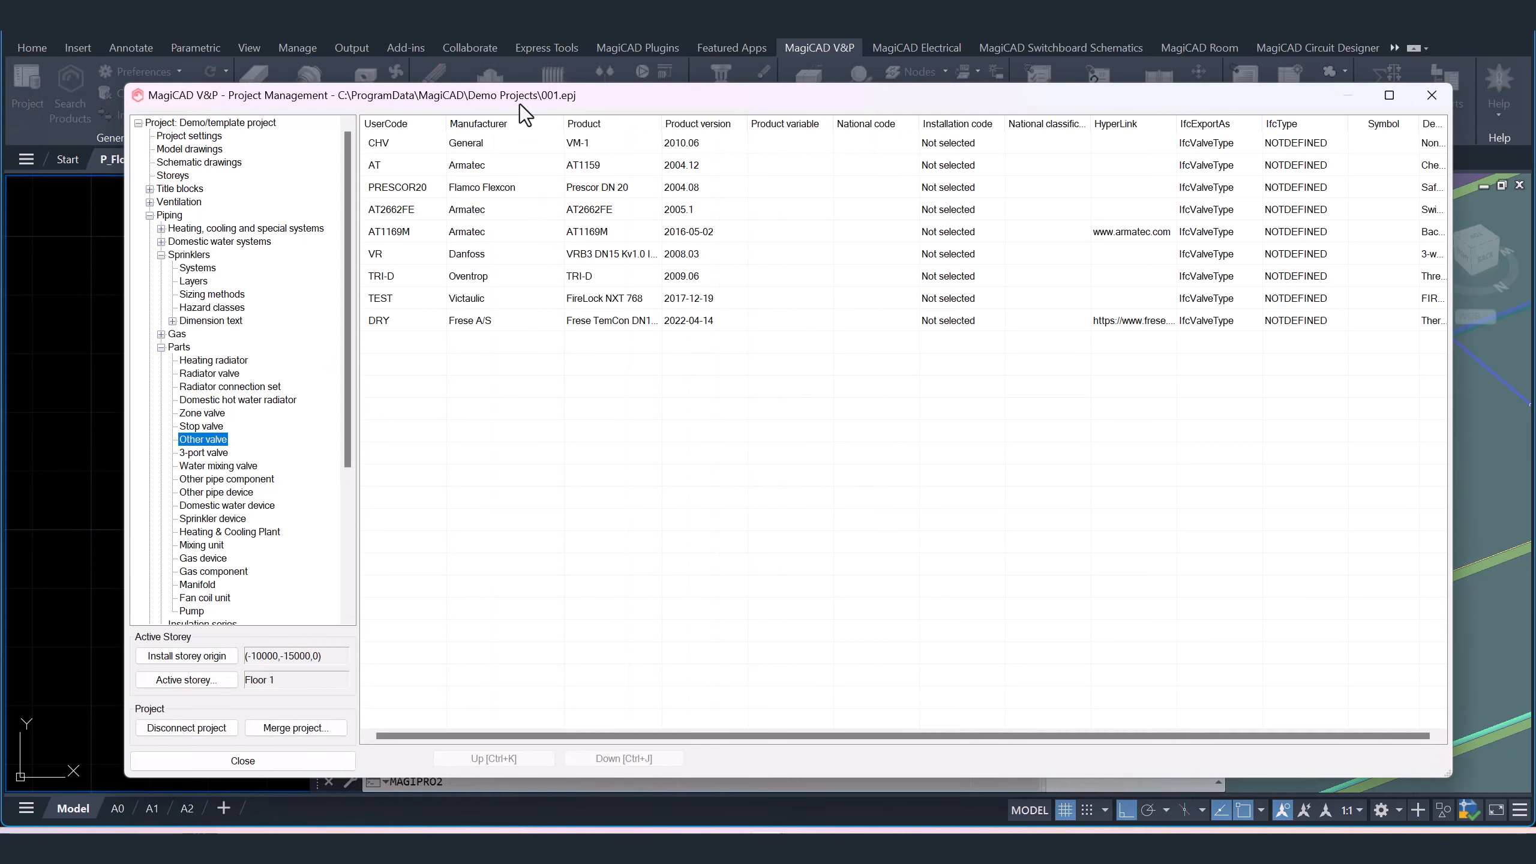
left_click_drag(520, 104, 630, 92)
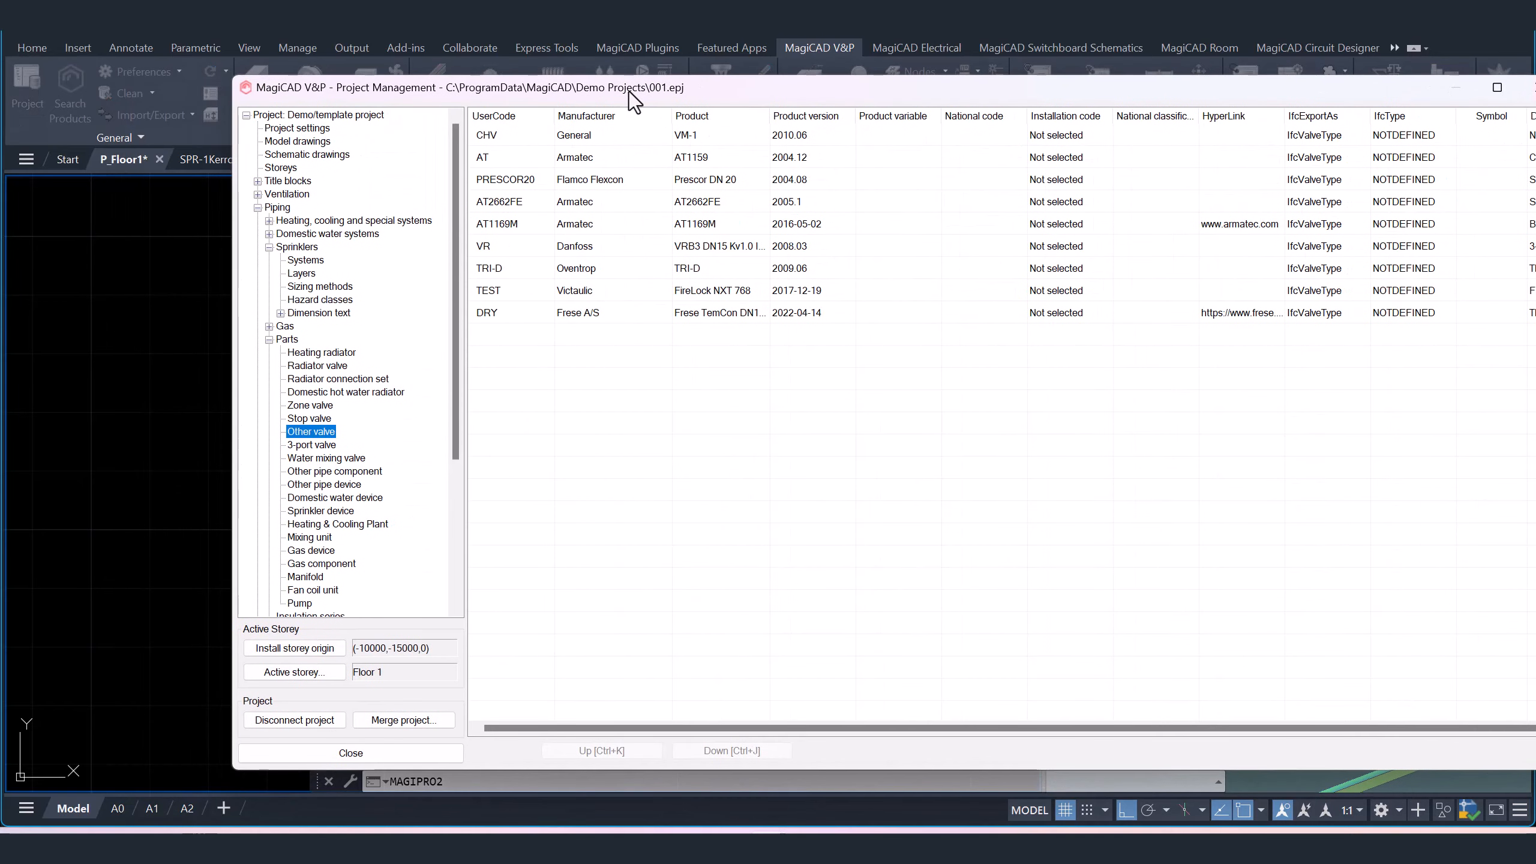
double_click(667, 290)
left_click_drag(580, 92, 866, 120)
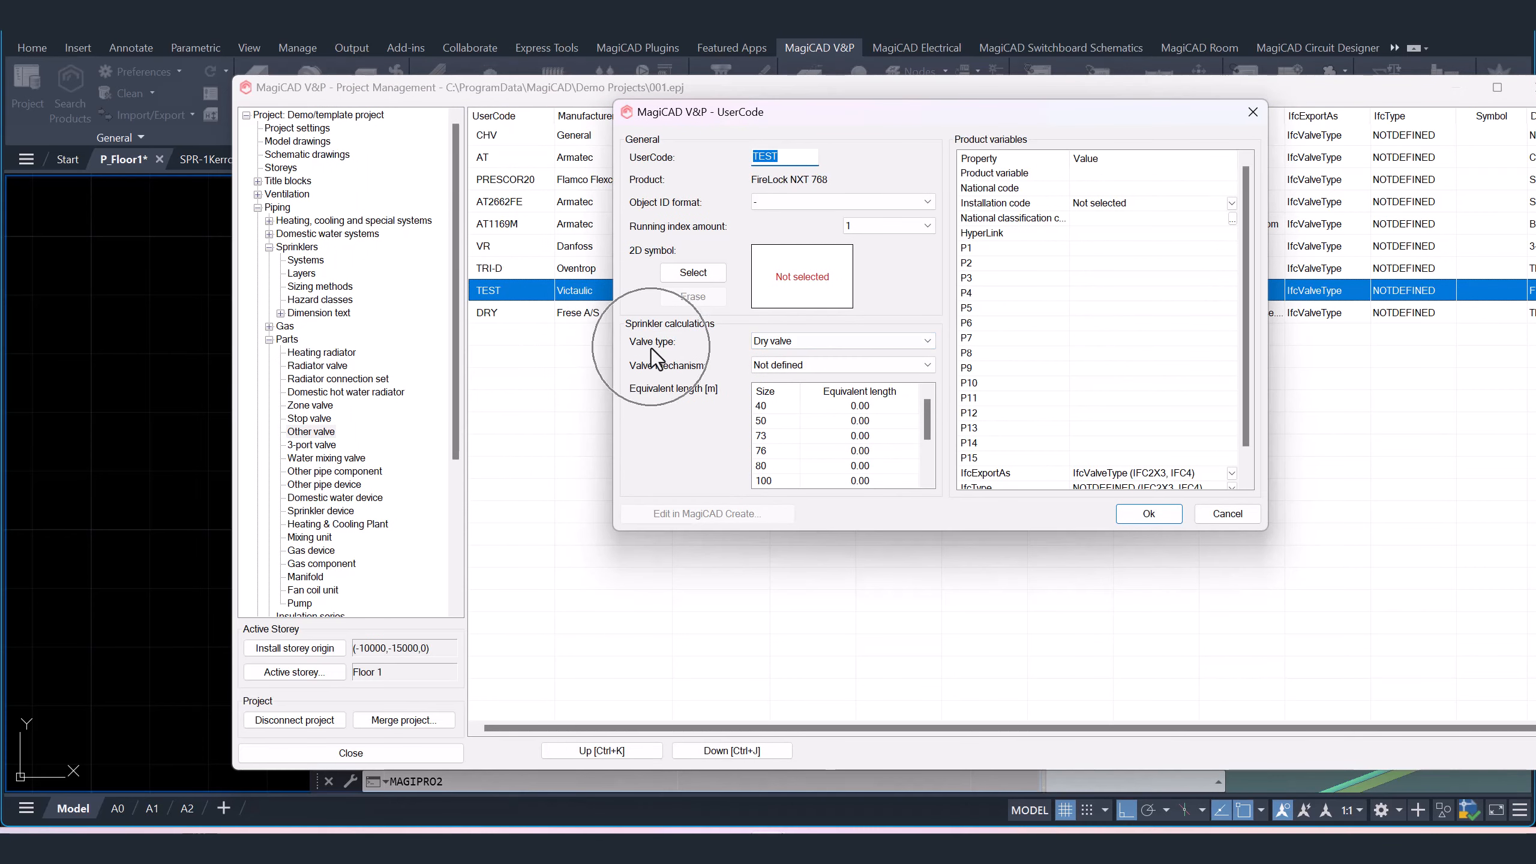
left_click(779, 342)
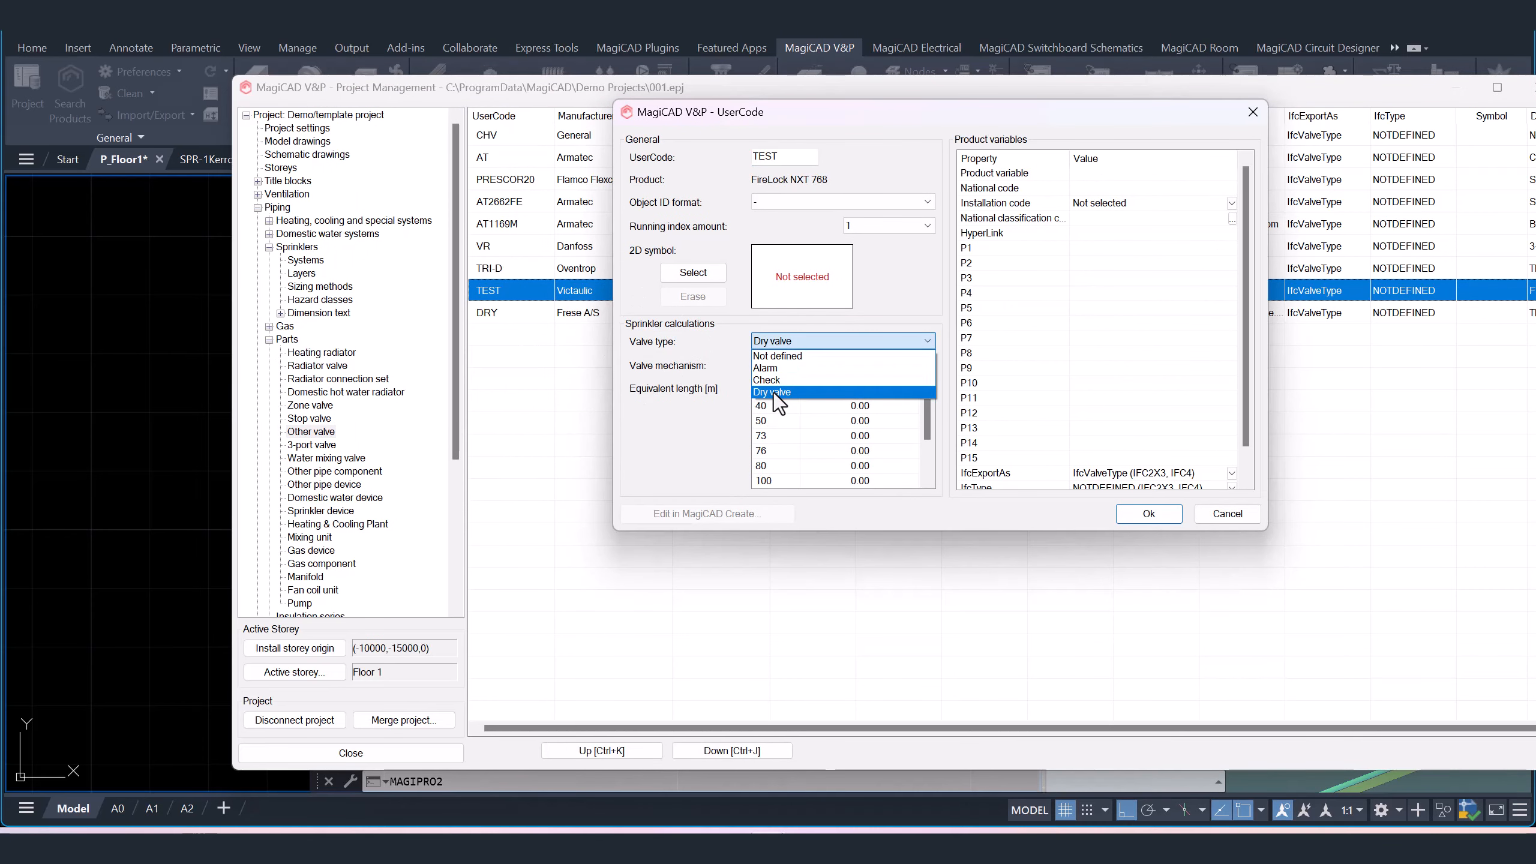
left_click(775, 393)
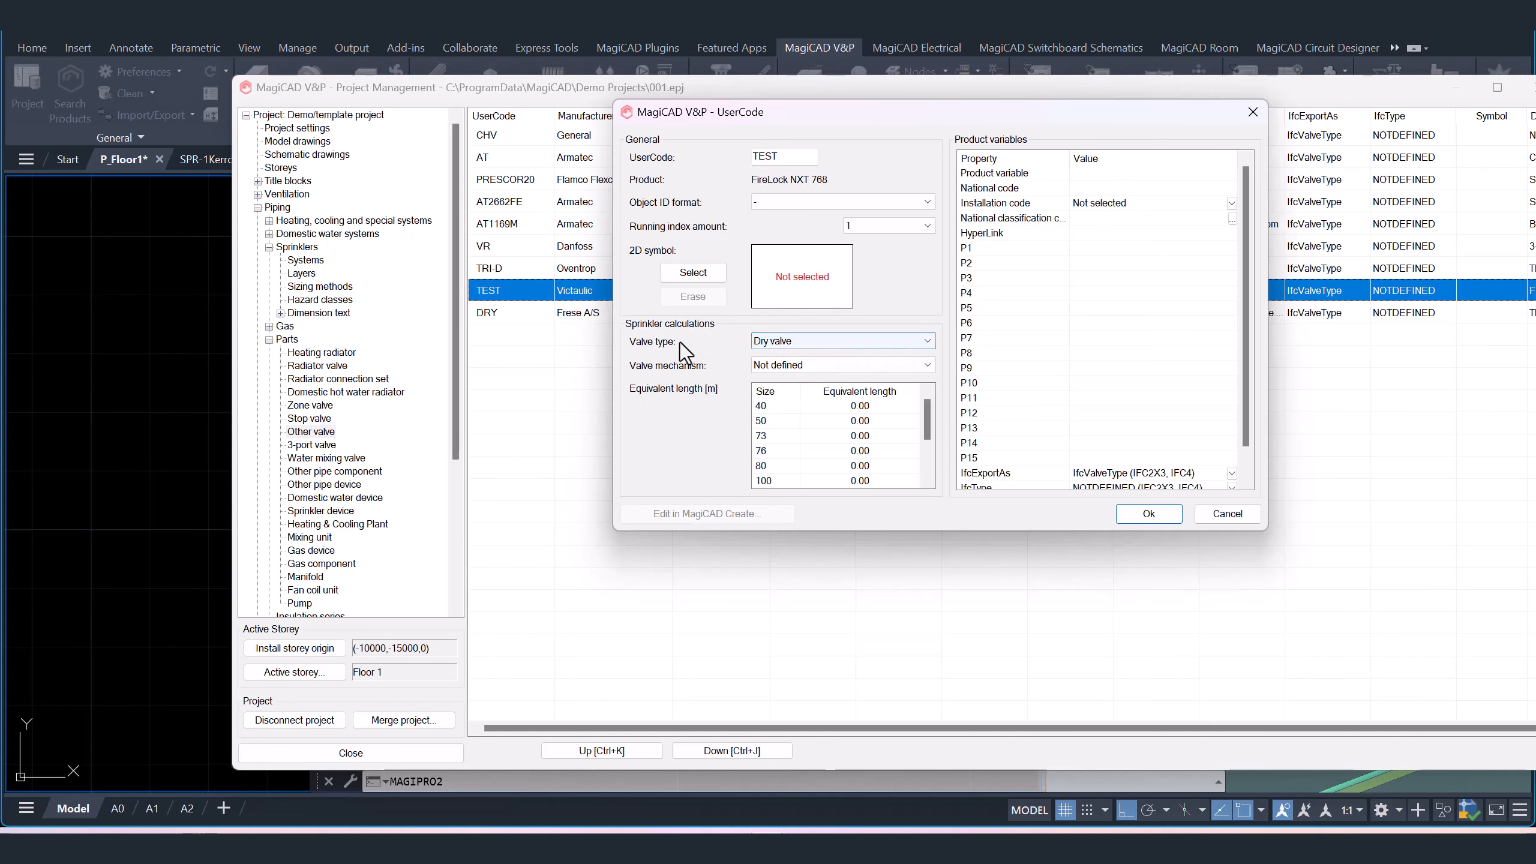
left_click(1149, 513)
left_click_drag(1080, 91, 811, 91)
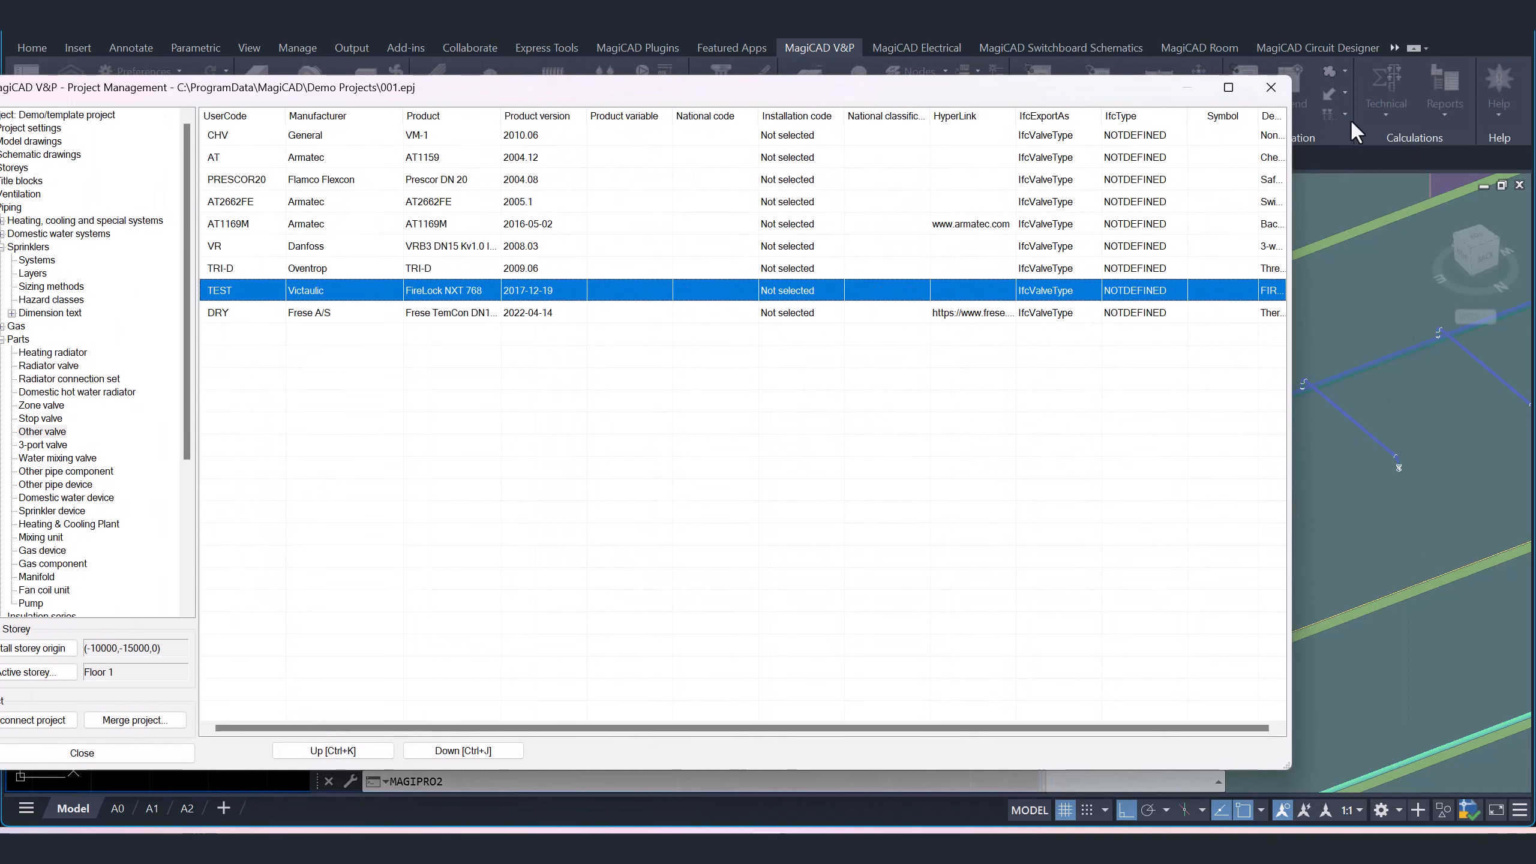
left_click(1282, 94)
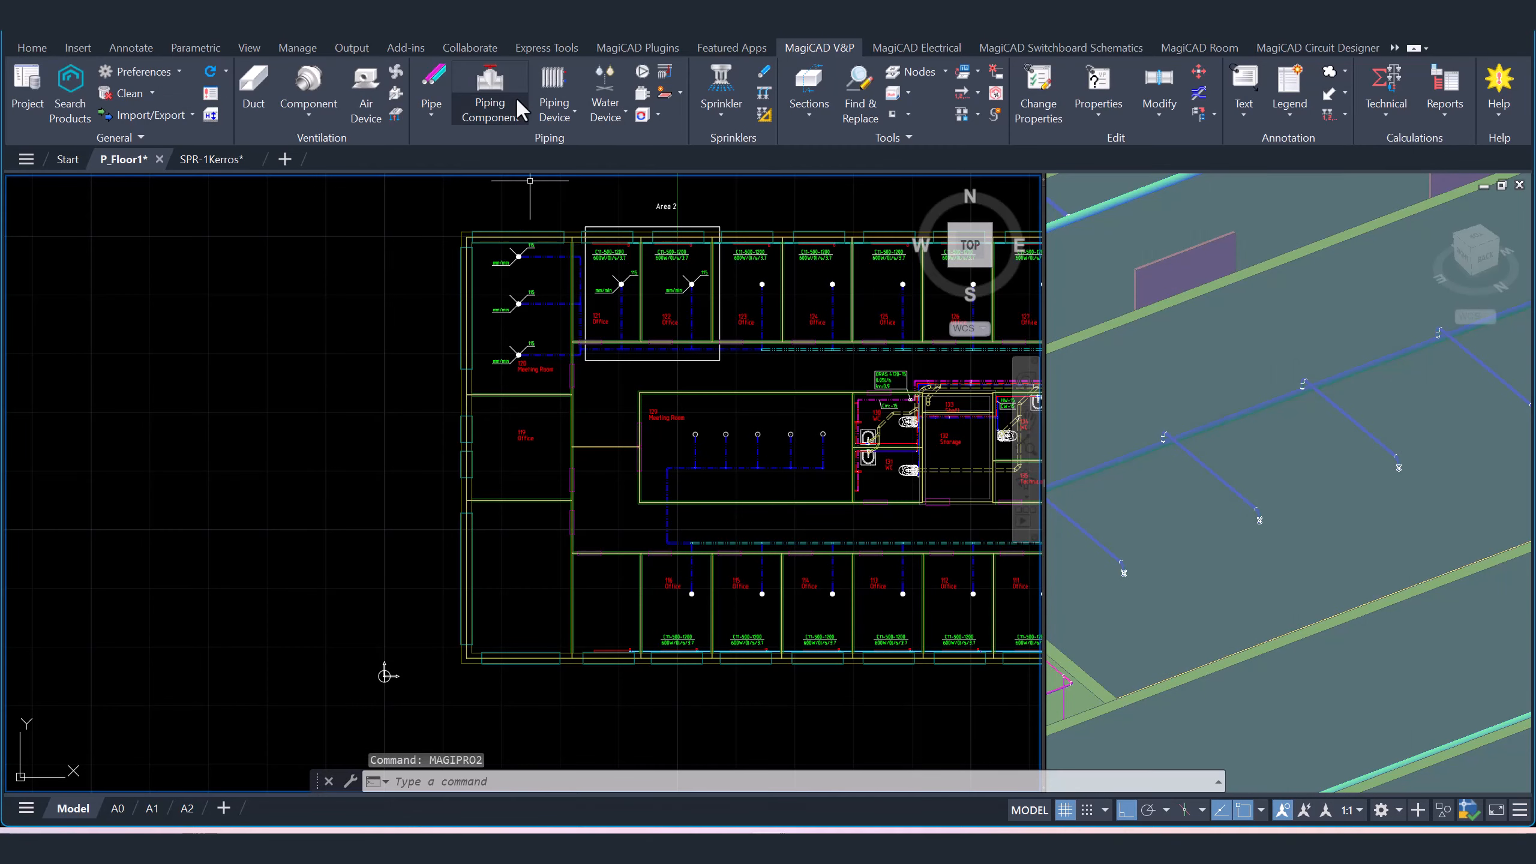
- Start placing valve FireLock NXT 768-40 with opening pressure ratio 5.0, accelerator on, delay 0 s and activation pressure drop 200 mbar
left_click(515, 113)
left_click(530, 167)
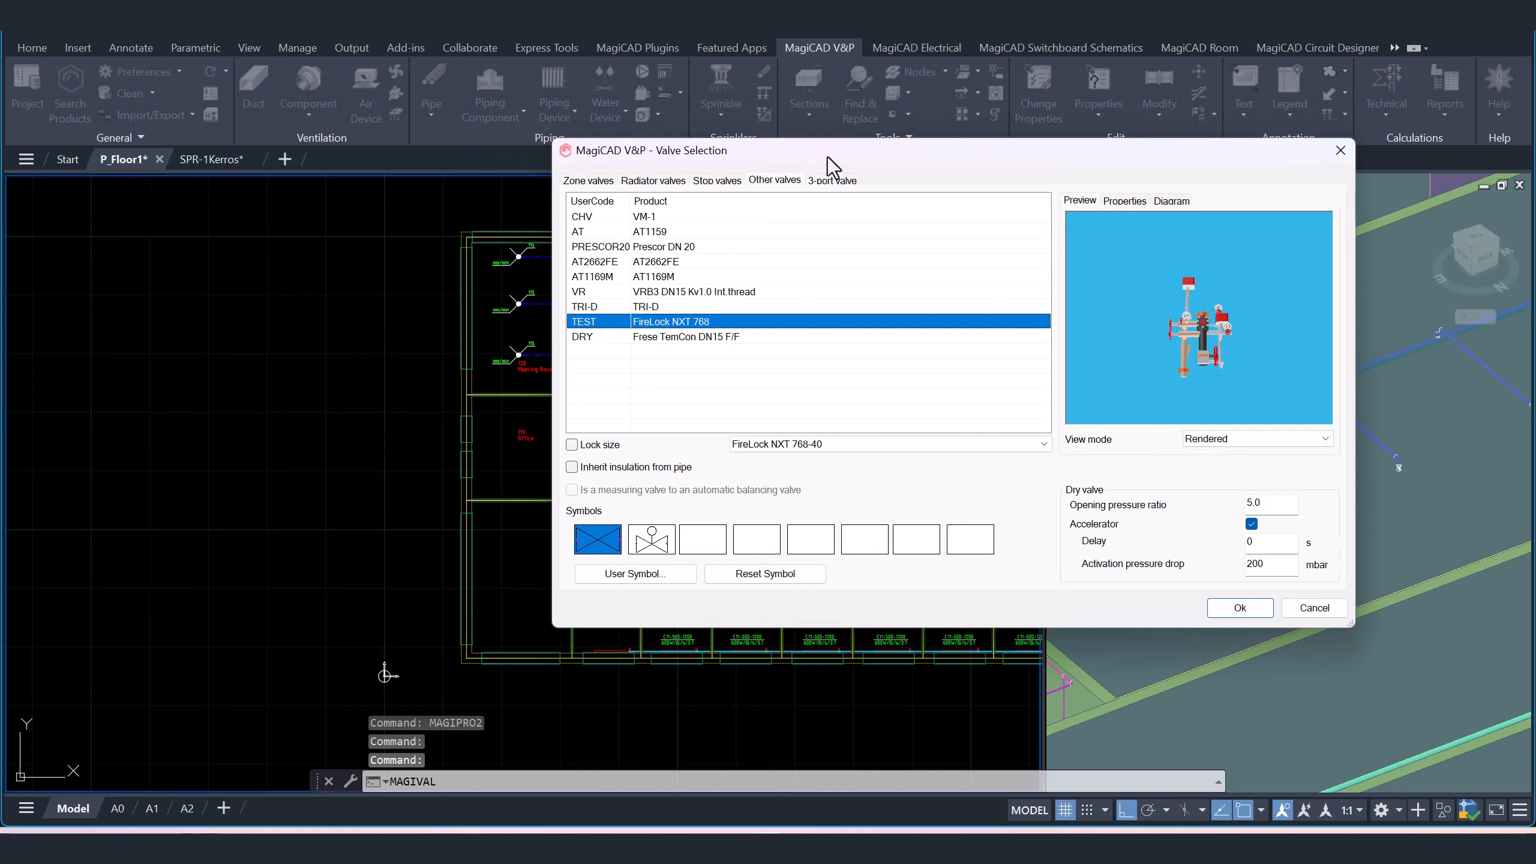
scroll(1246, 350, "up", 3)
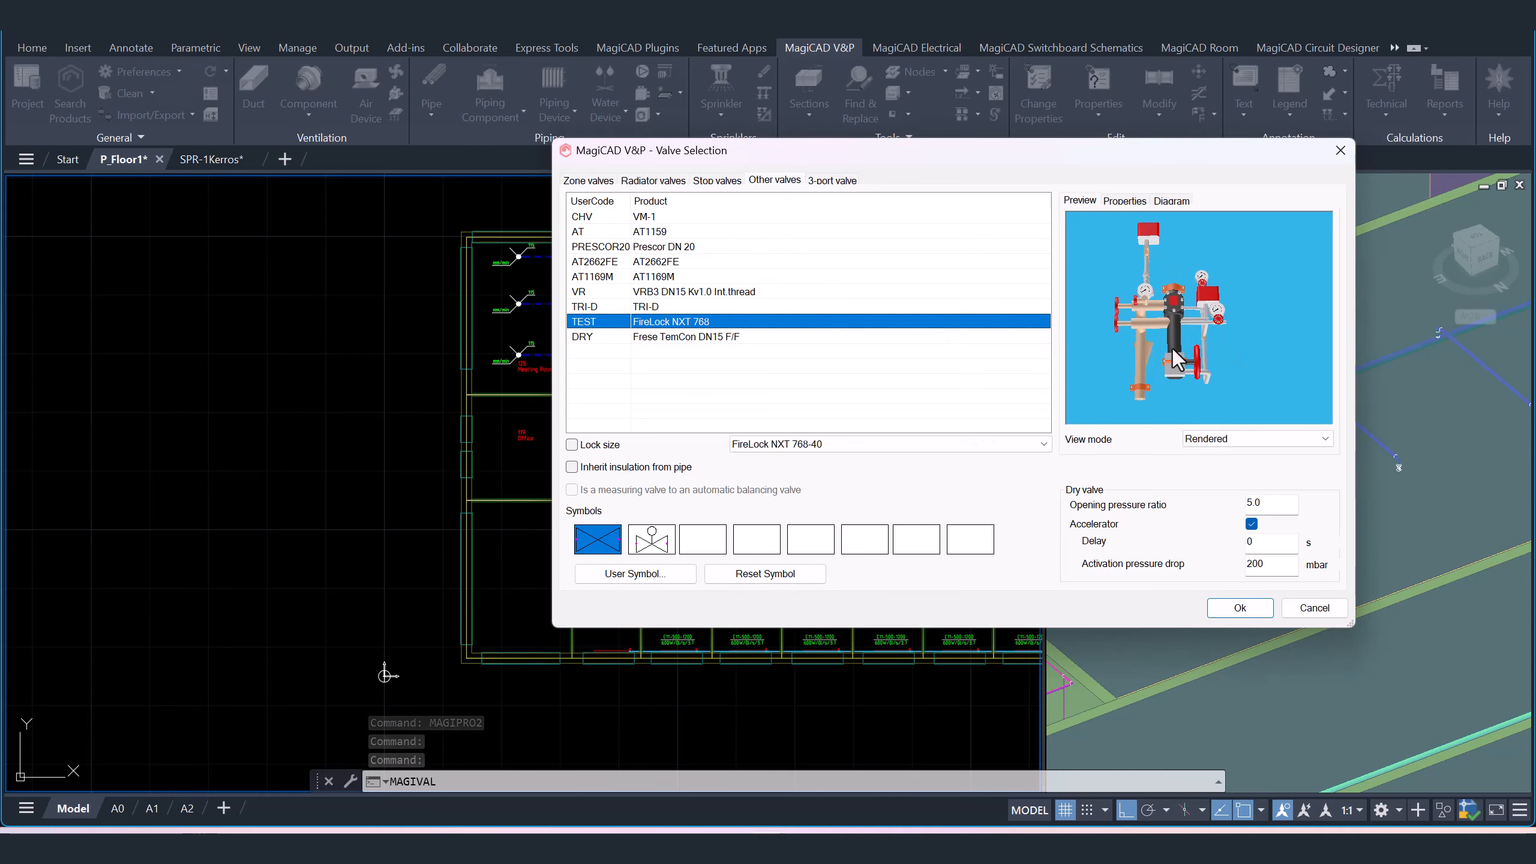
middle_click_drag(1172, 349, 1222, 363)
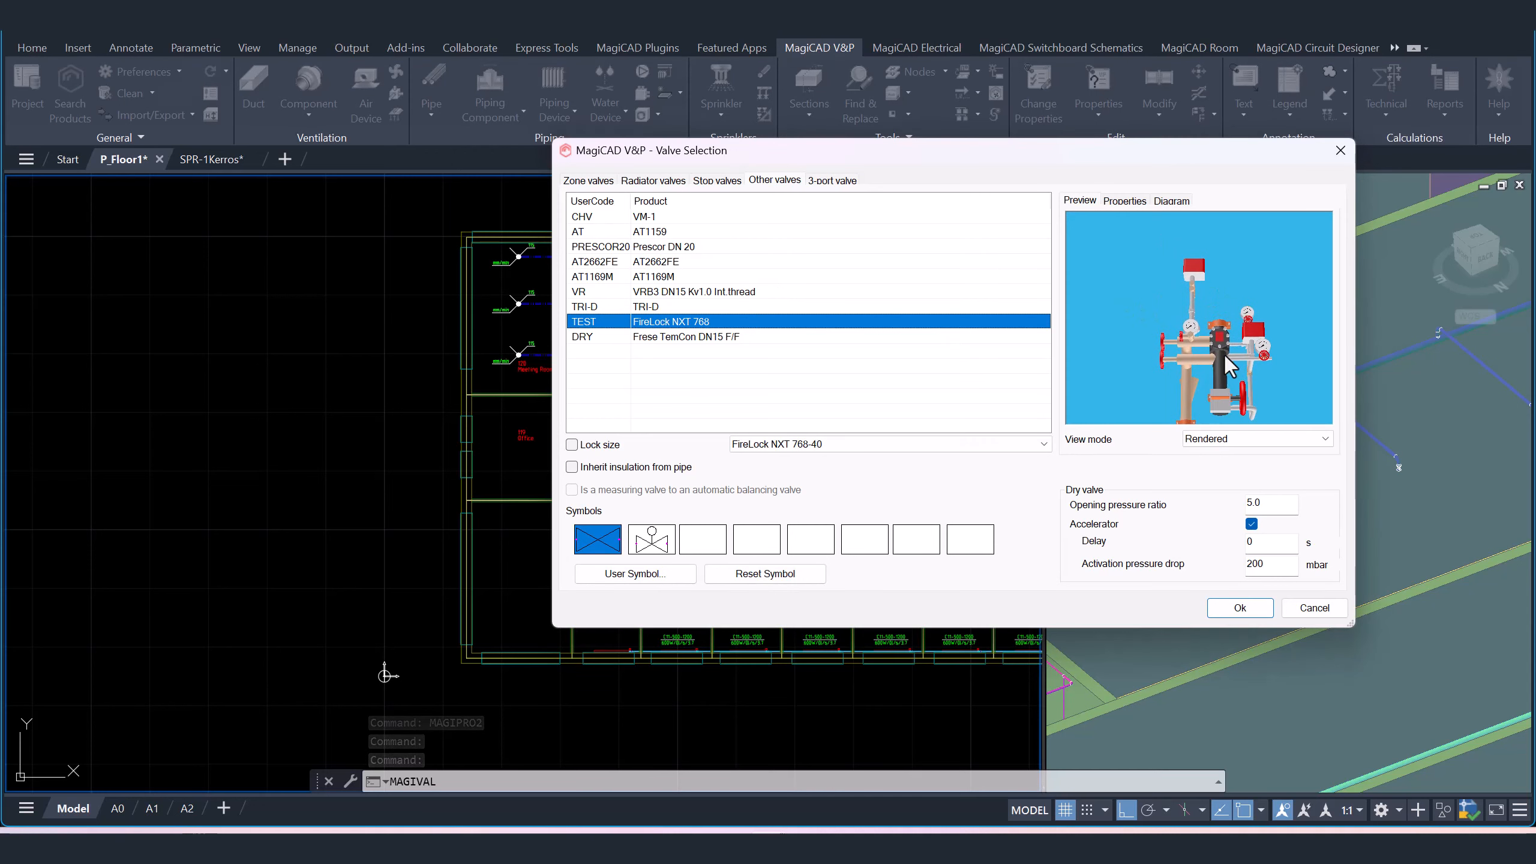
left_click(1243, 608)
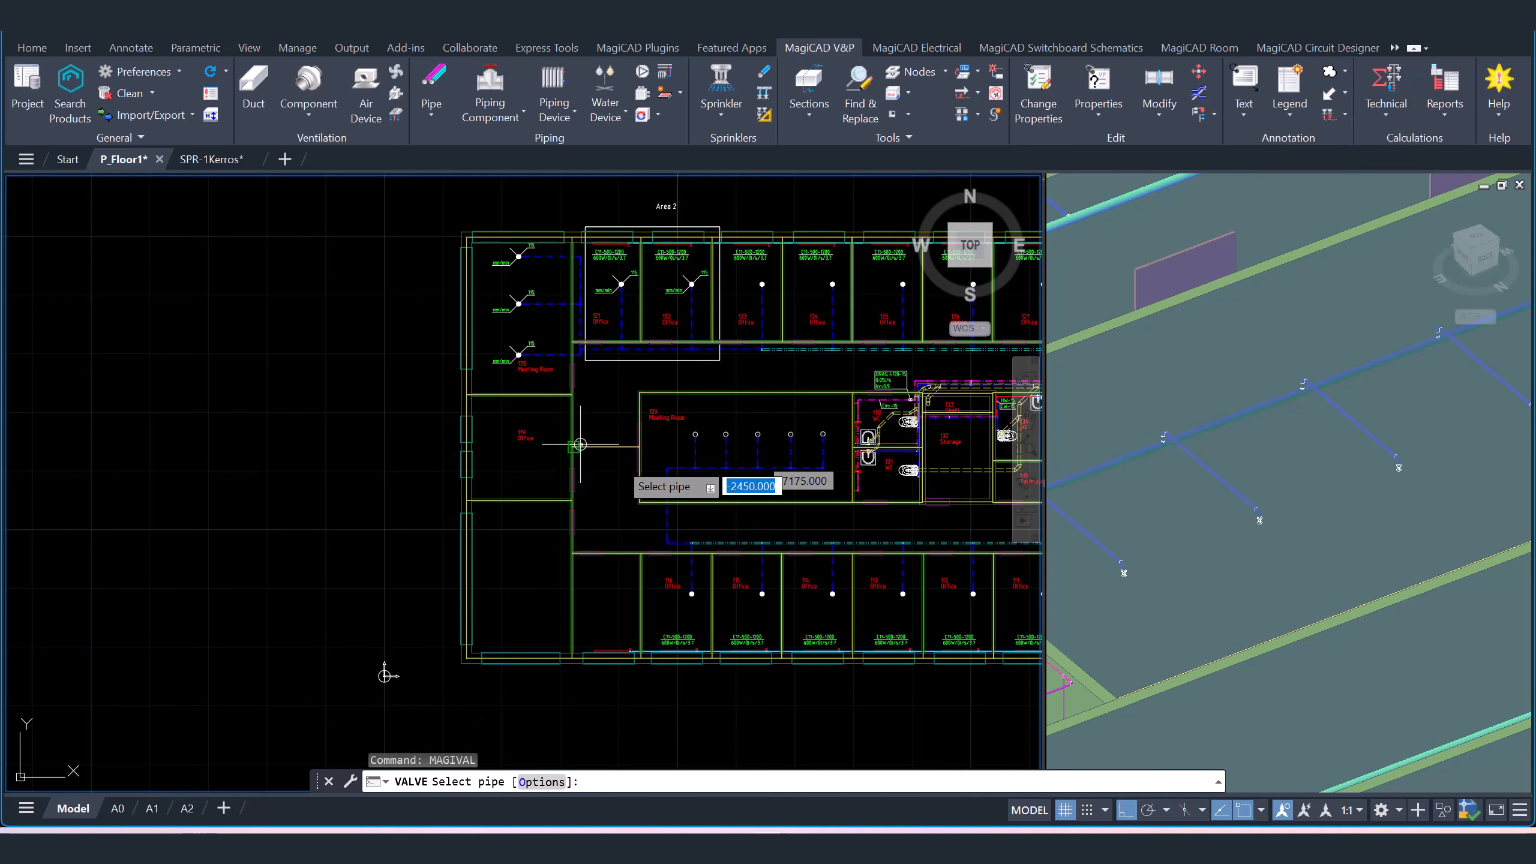
- Place the dry valve on the vertical sprinkler pipe in the corridor below Meeting Room 129 and set its direction
scroll(638, 475, "up", 5)
middle_click_drag(813, 576, 610, 387)
scroll(655, 374, "down", 3)
middle_click_drag(727, 487, 649, 543)
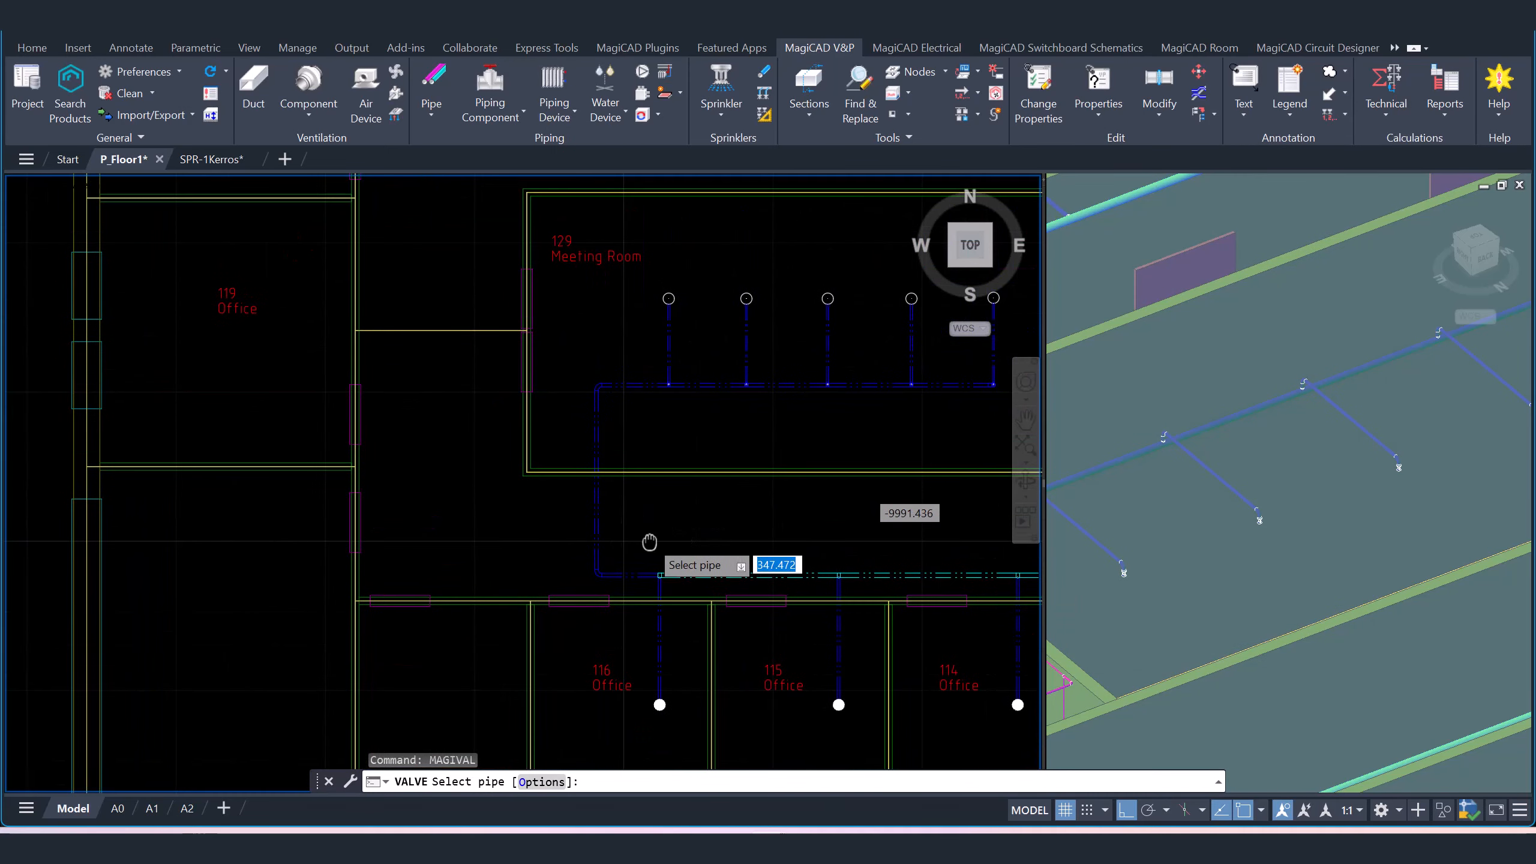
scroll(602, 523, "up", 6)
left_click(582, 528)
left_click(586, 511)
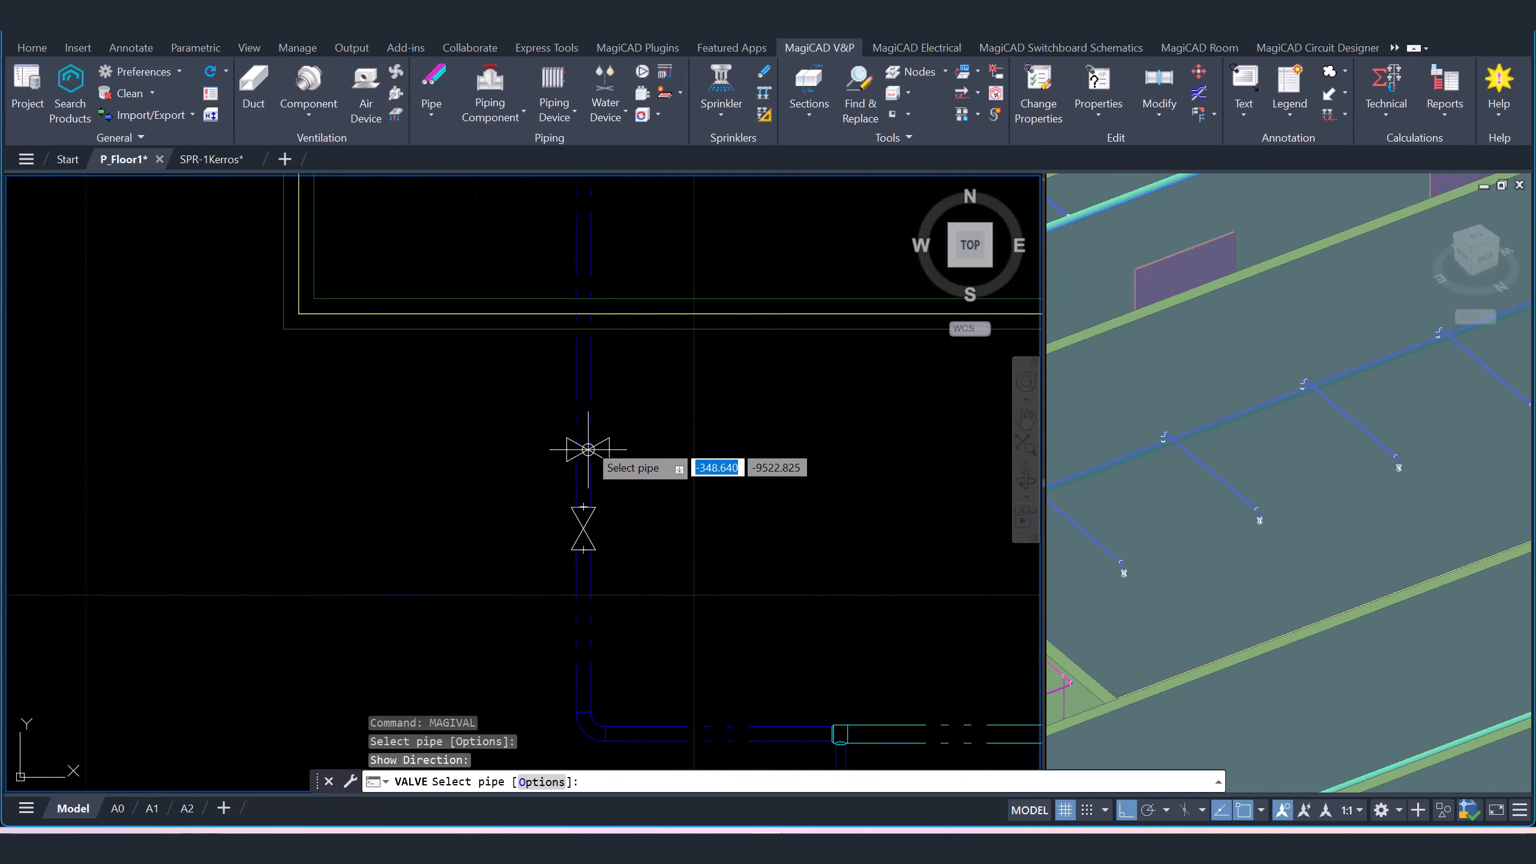
key("Escape")
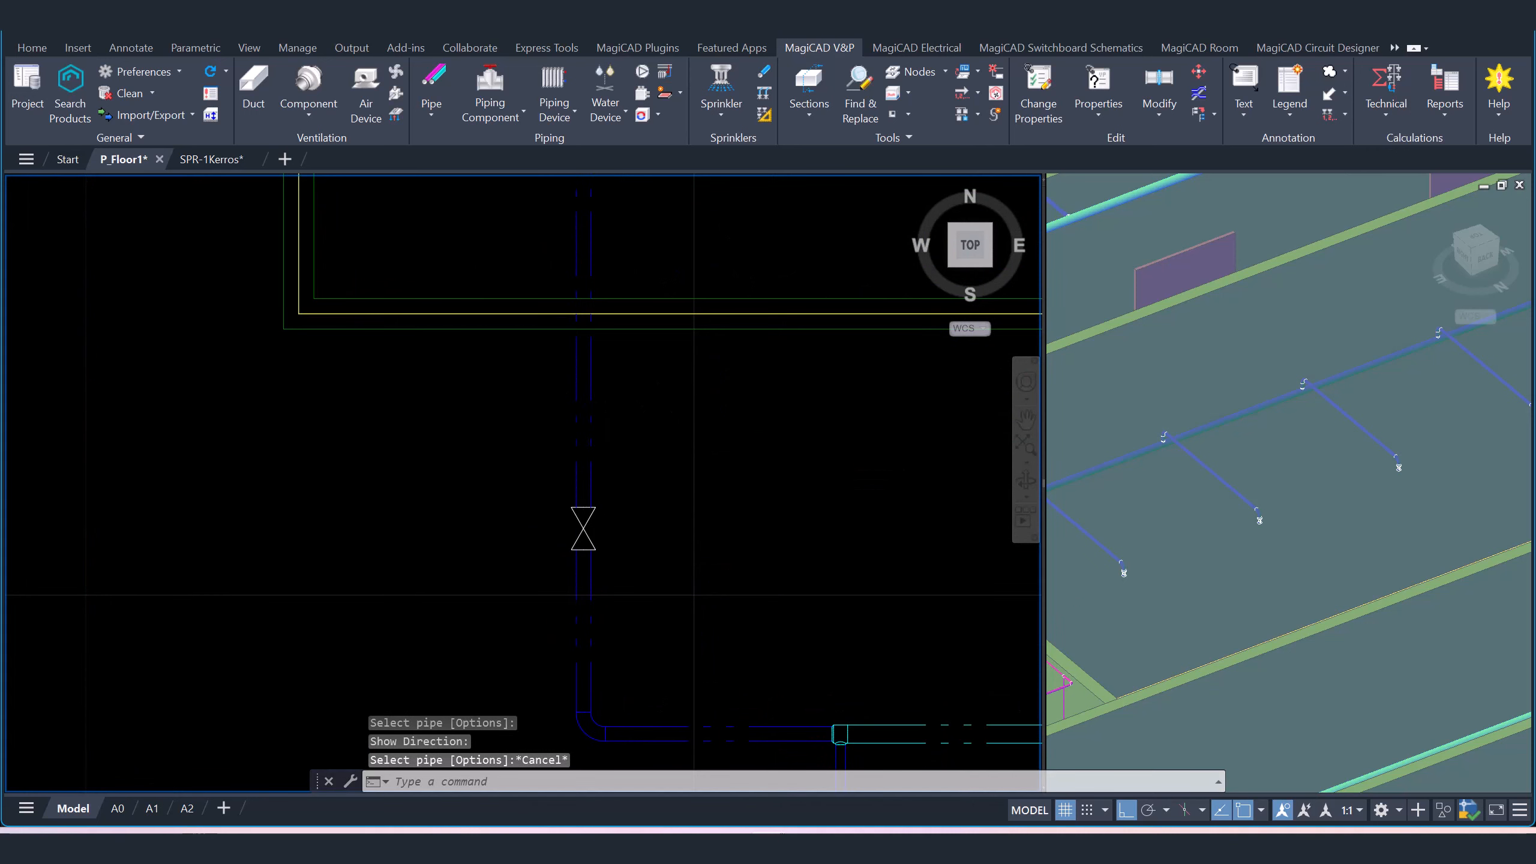
scroll(740, 456, "down", 8)
middle_click_drag(744, 457, 561, 473)
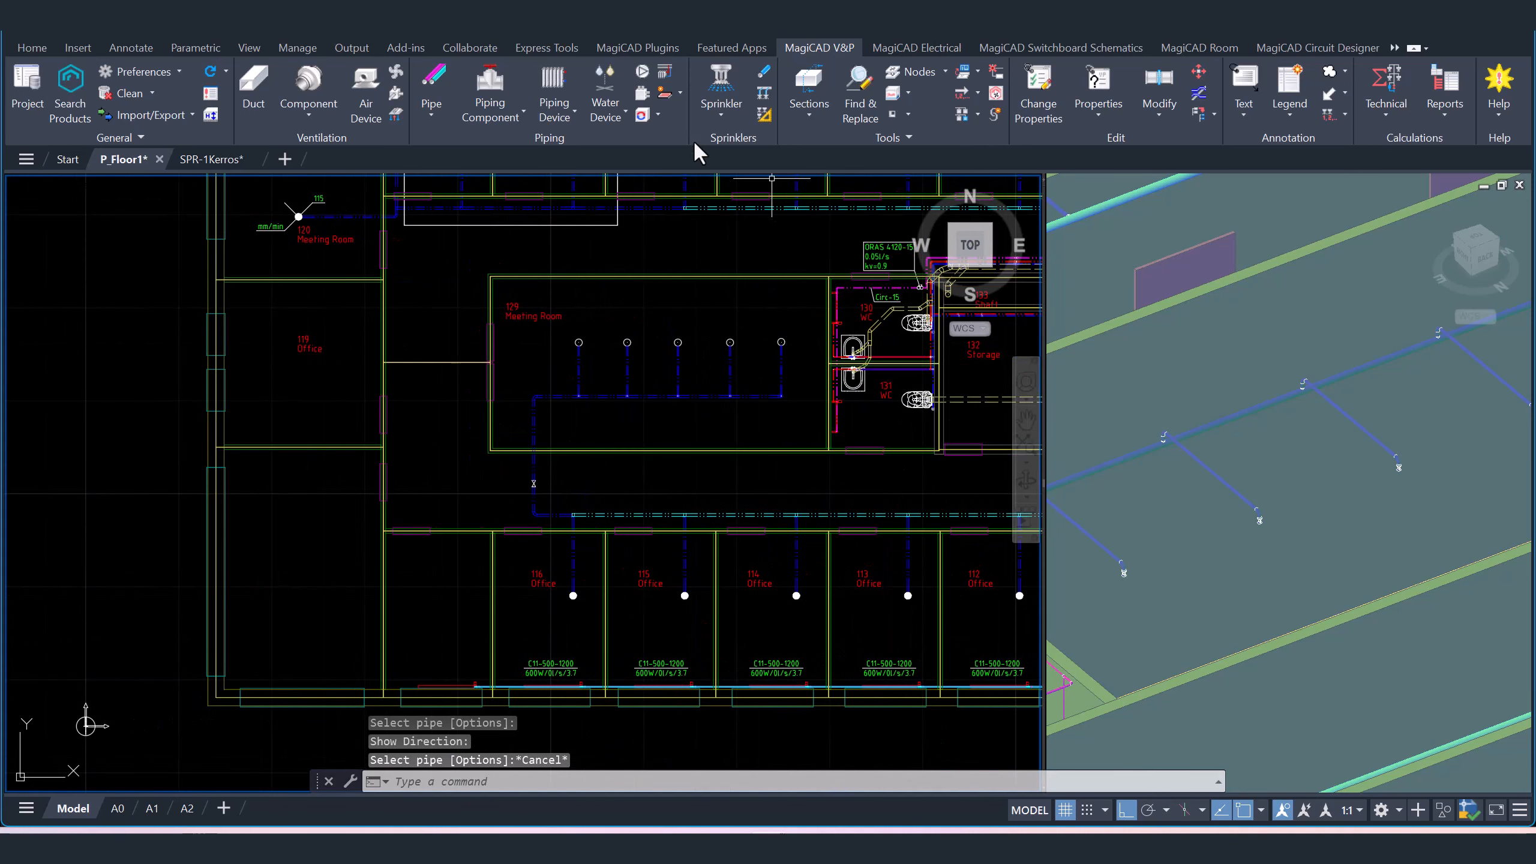
left_click(764, 92)
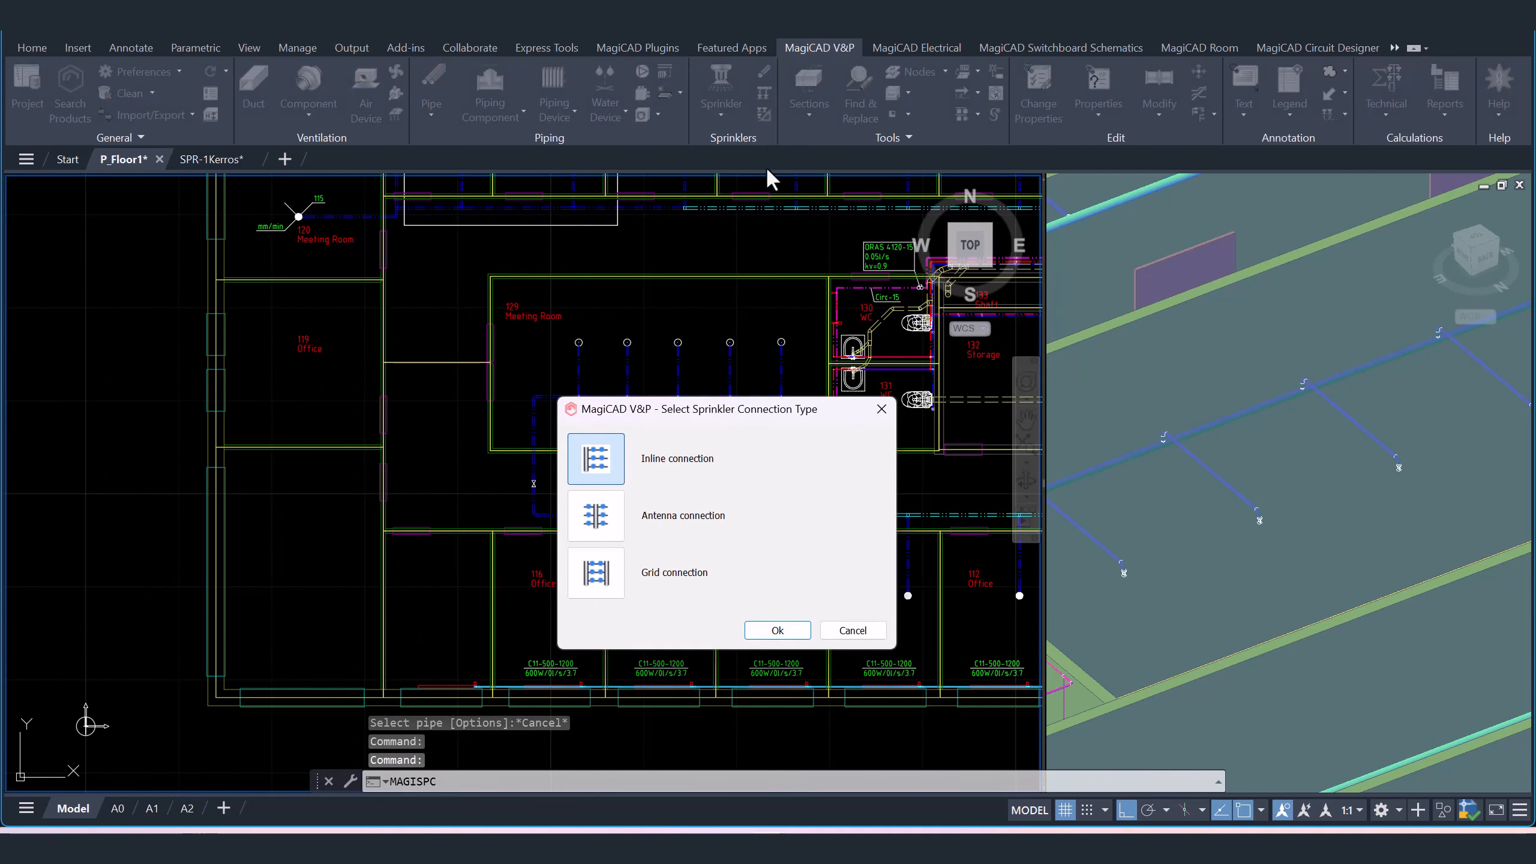
left_click(881, 410)
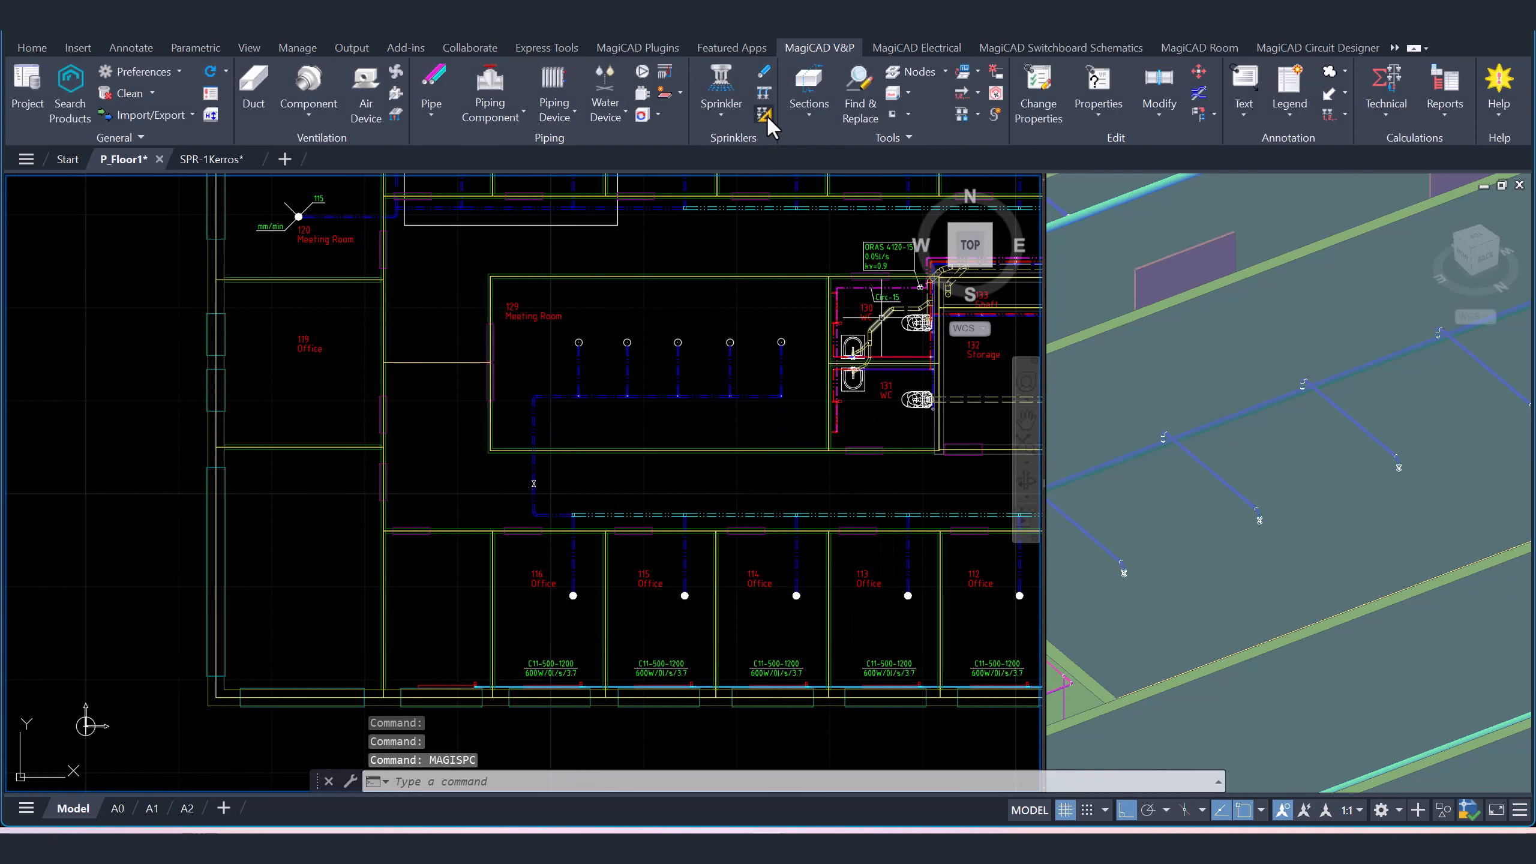
- Start a sprinkler design area named Dry for system SPR1 Sprinkler 1, hazard class OH2, with lower z 0.0 and upper z 3000.0
left_click(765, 115)
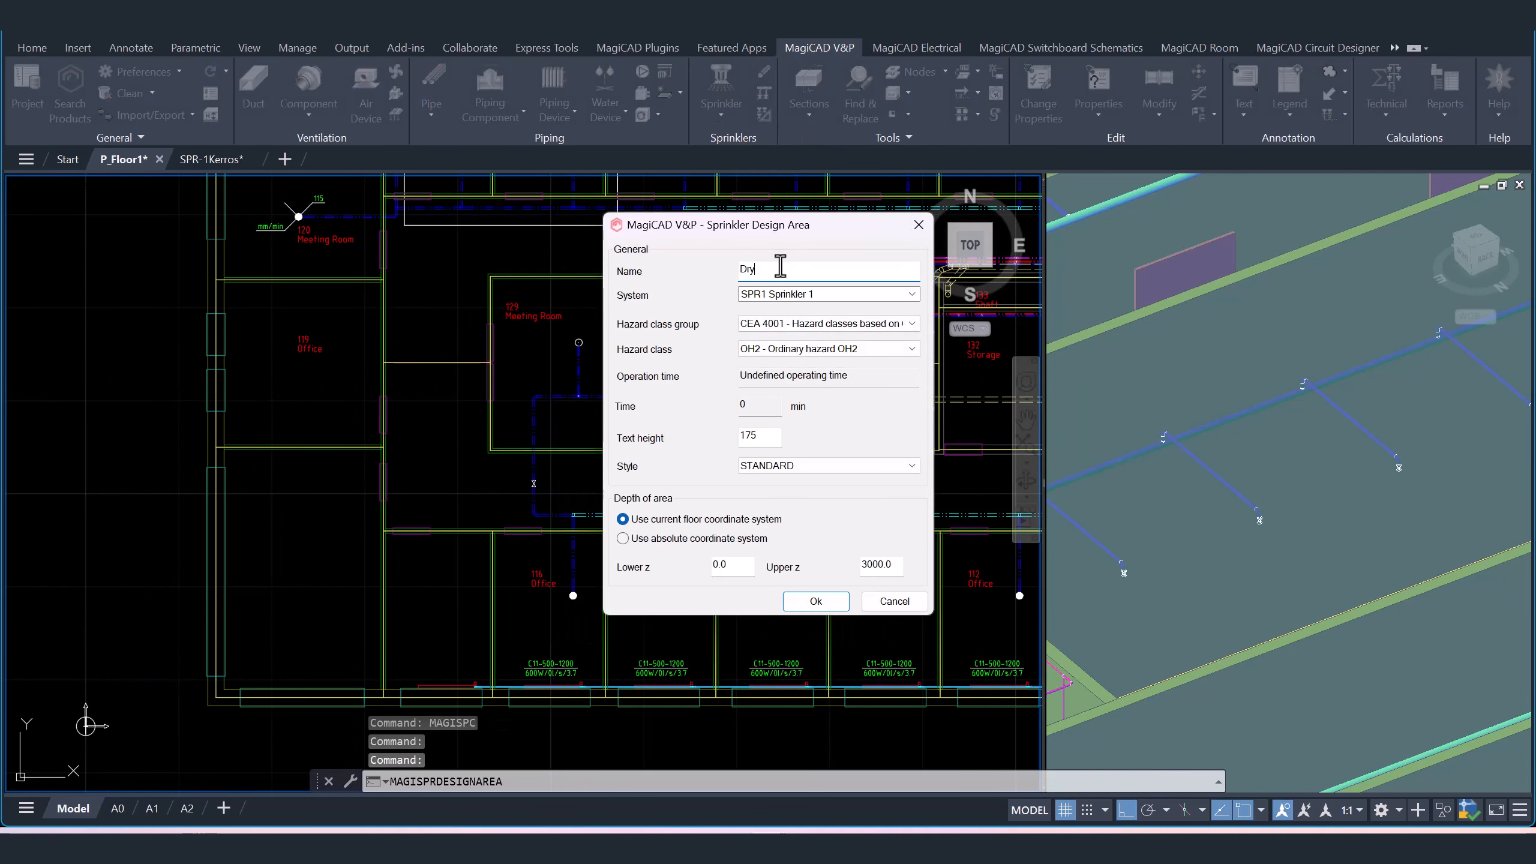
left_click_drag(781, 273, 668, 274)
left_click(794, 269)
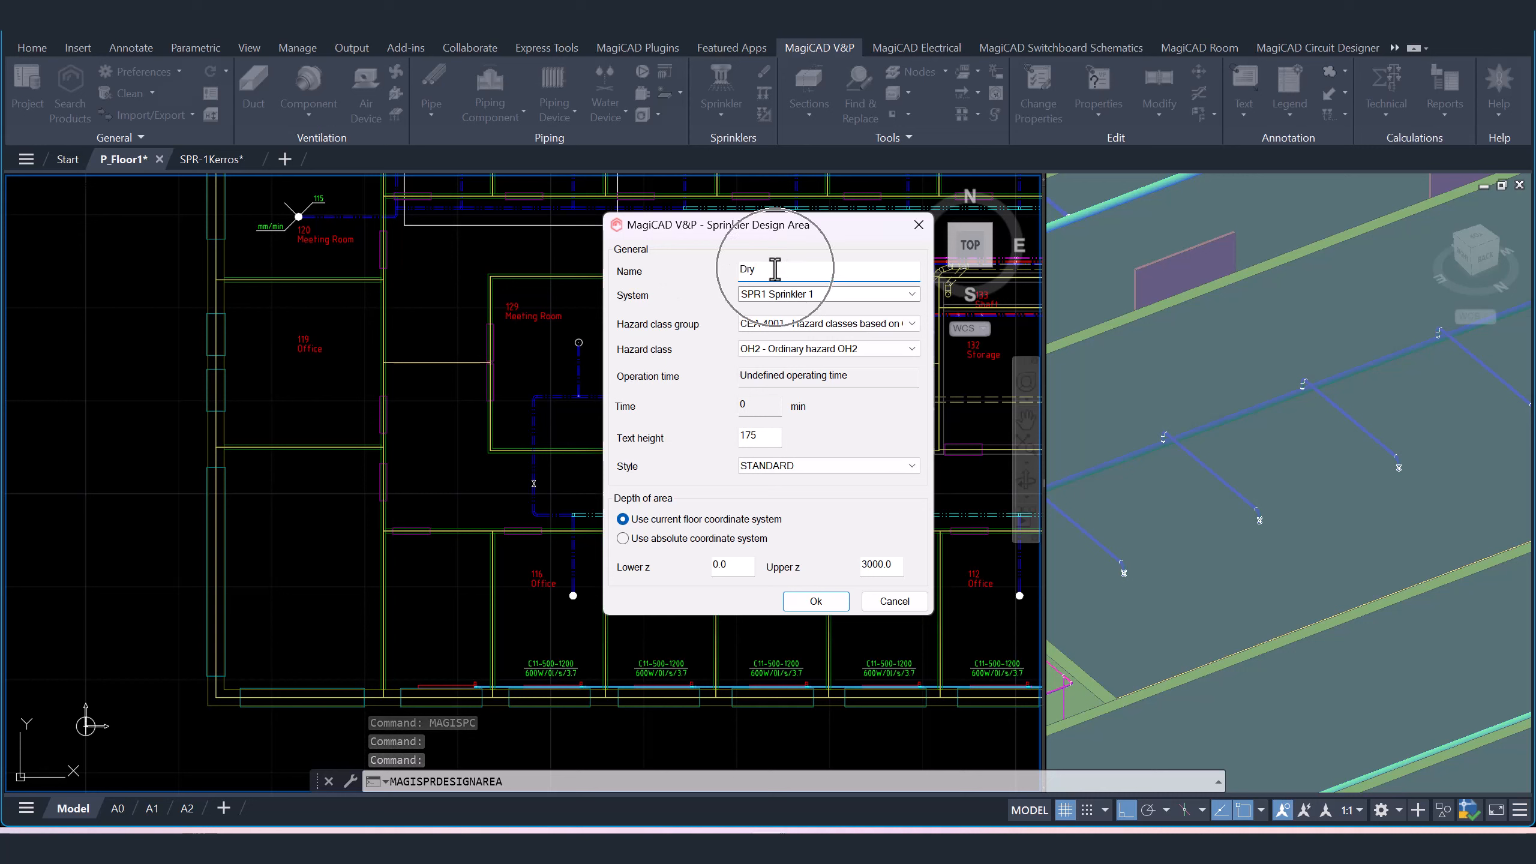
left_click(855, 294)
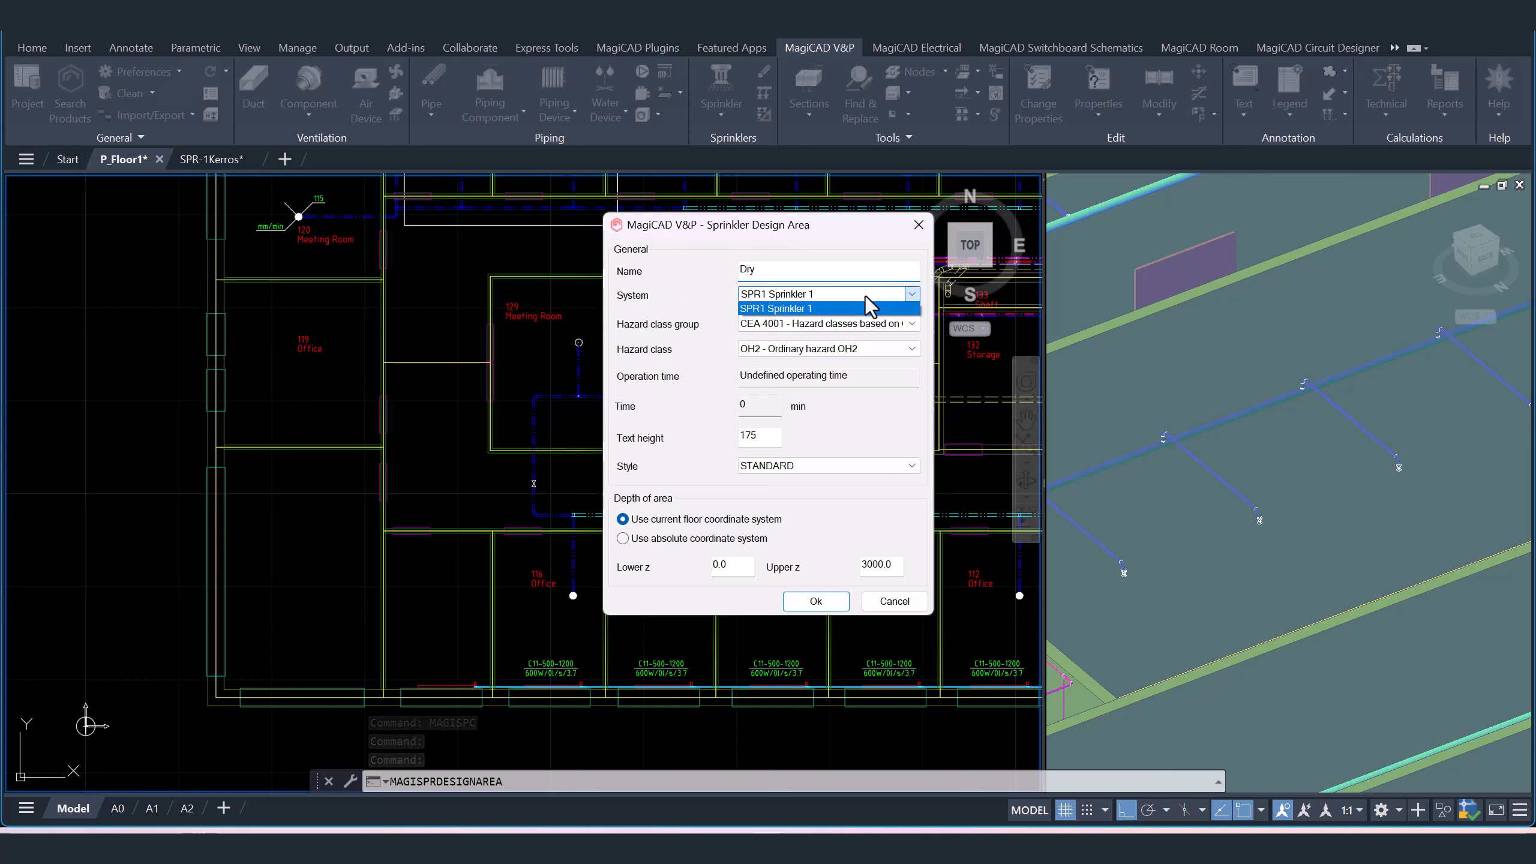
left_click(832, 302)
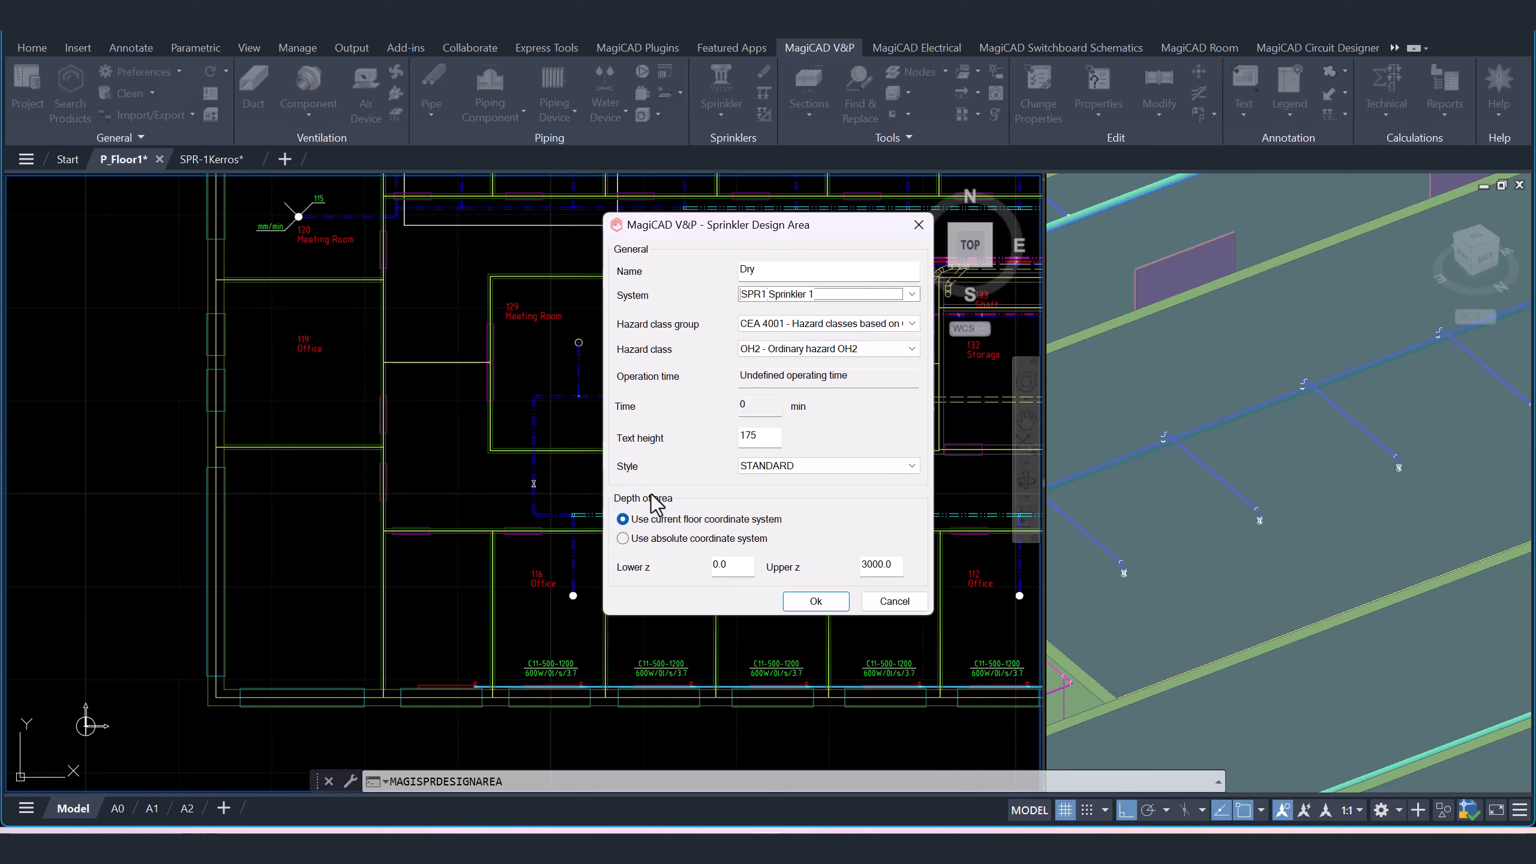
left_click(744, 565)
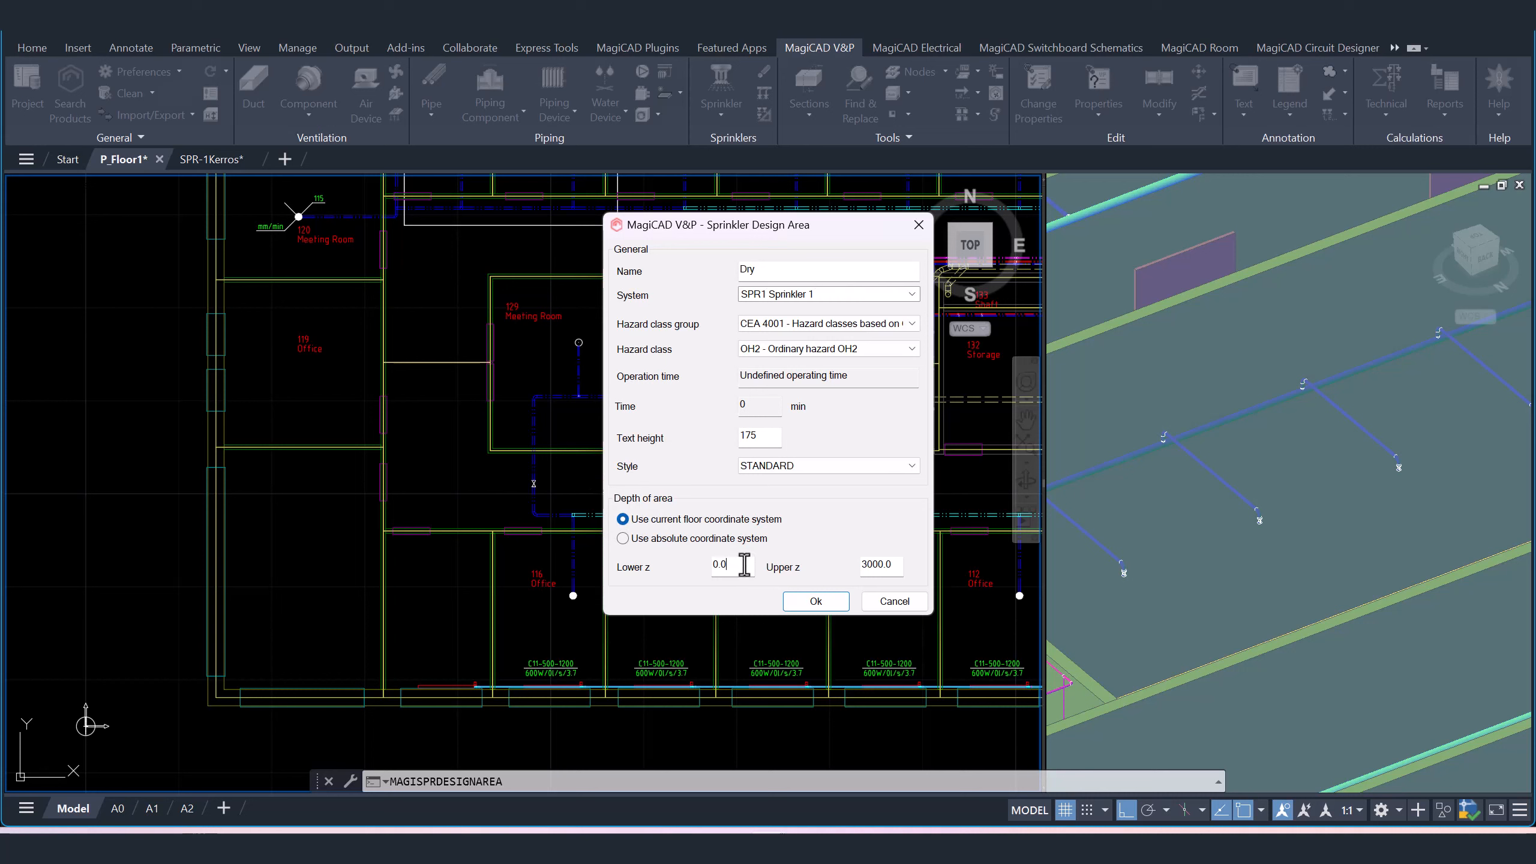
left_click(897, 566)
left_click(816, 601)
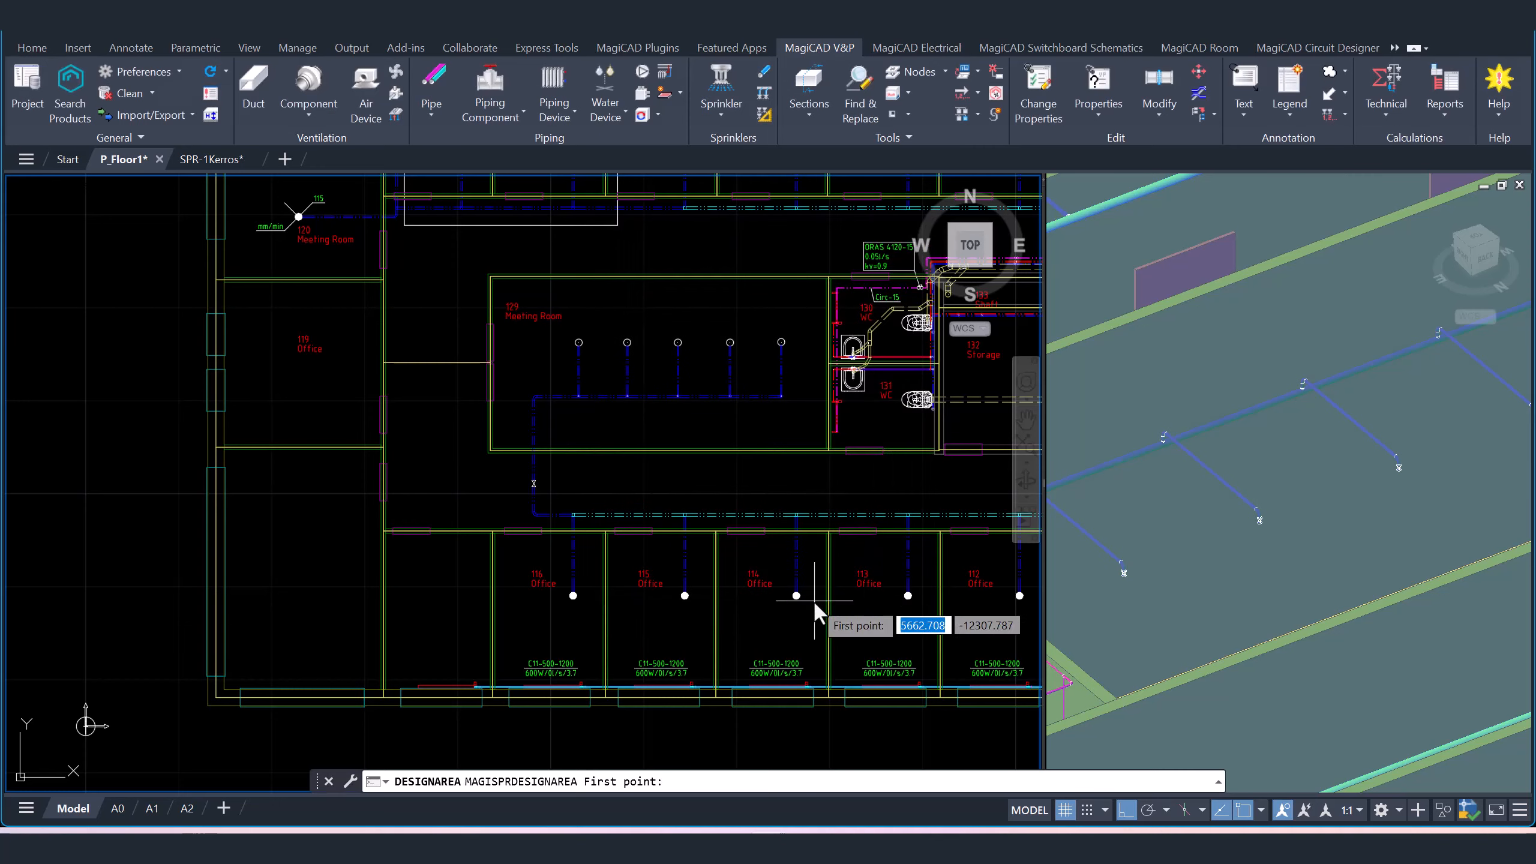
- Draw a closed rectangular design area boundary around the five sprinklers and their branch pipes in Meeting Room 129
scroll(574, 363, "up", 6)
left_click(516, 316)
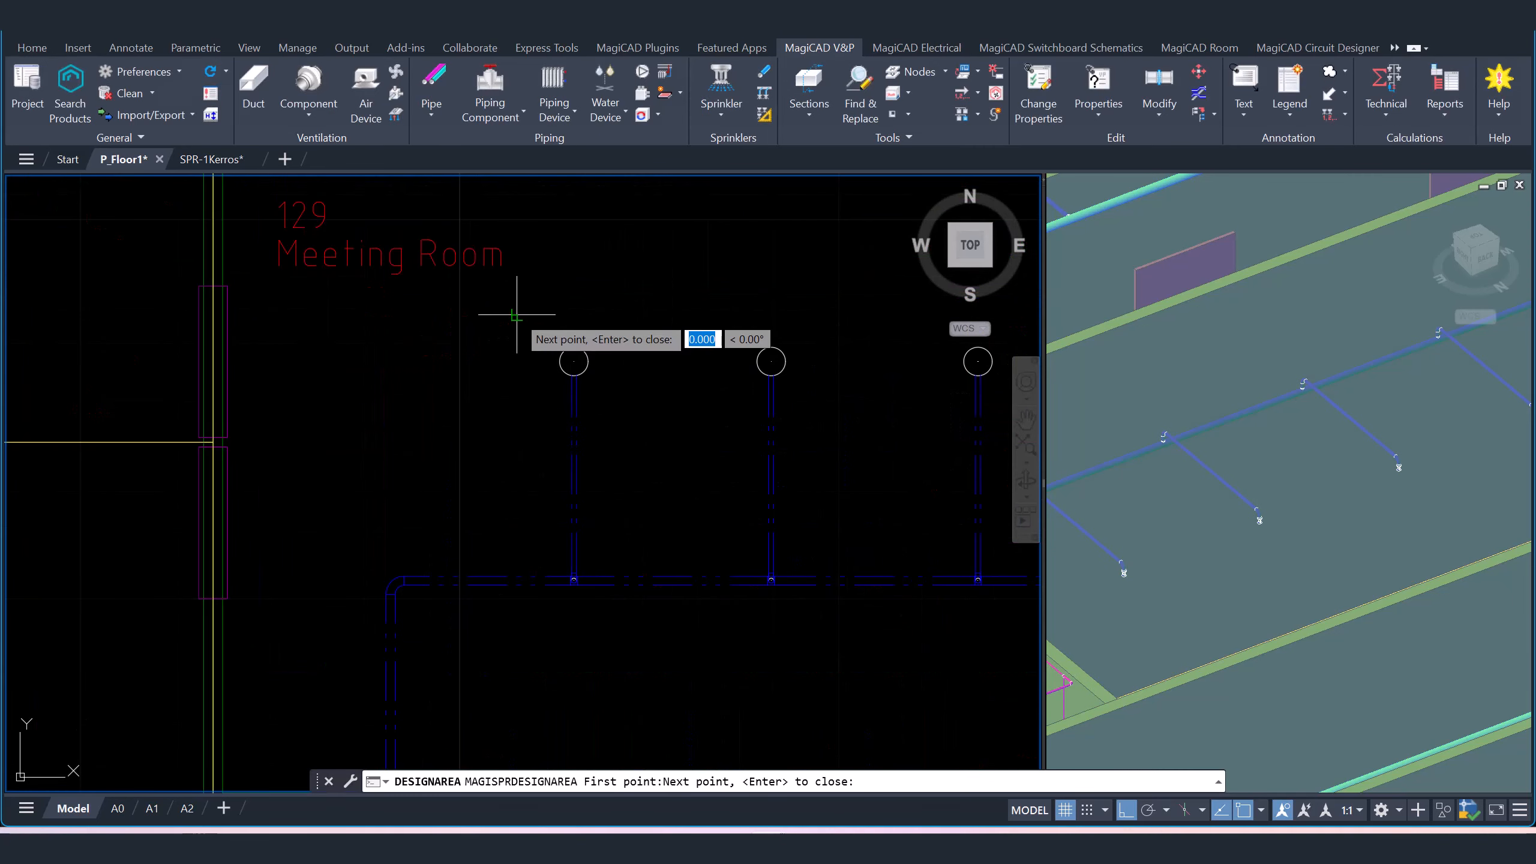
left_click(518, 662)
middle_click_drag(789, 669, 547, 638)
scroll(546, 638, "down", 6)
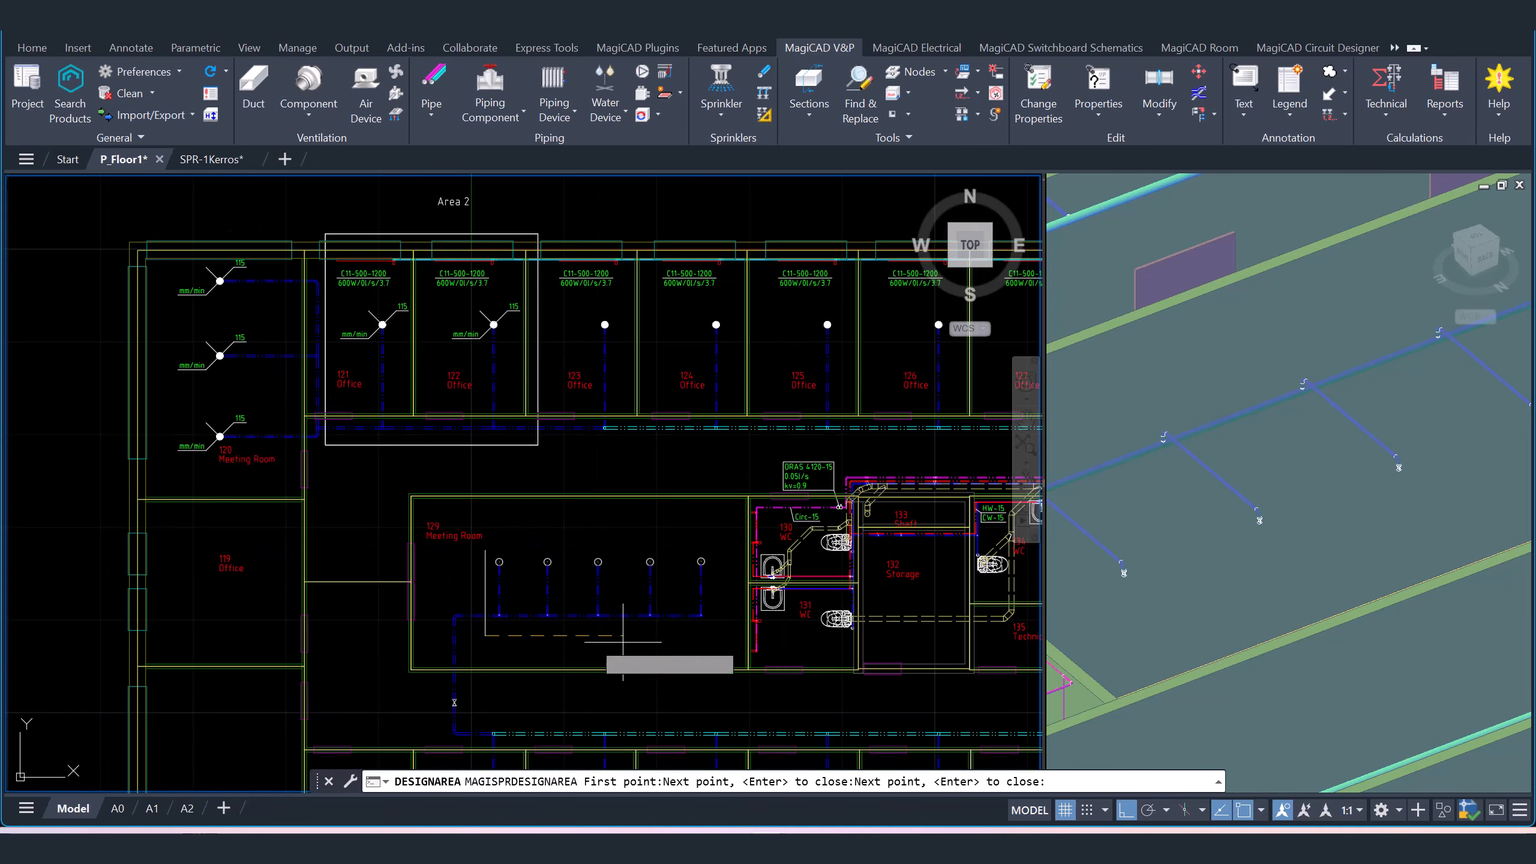
scroll(725, 635, "up", 2)
left_click(748, 635)
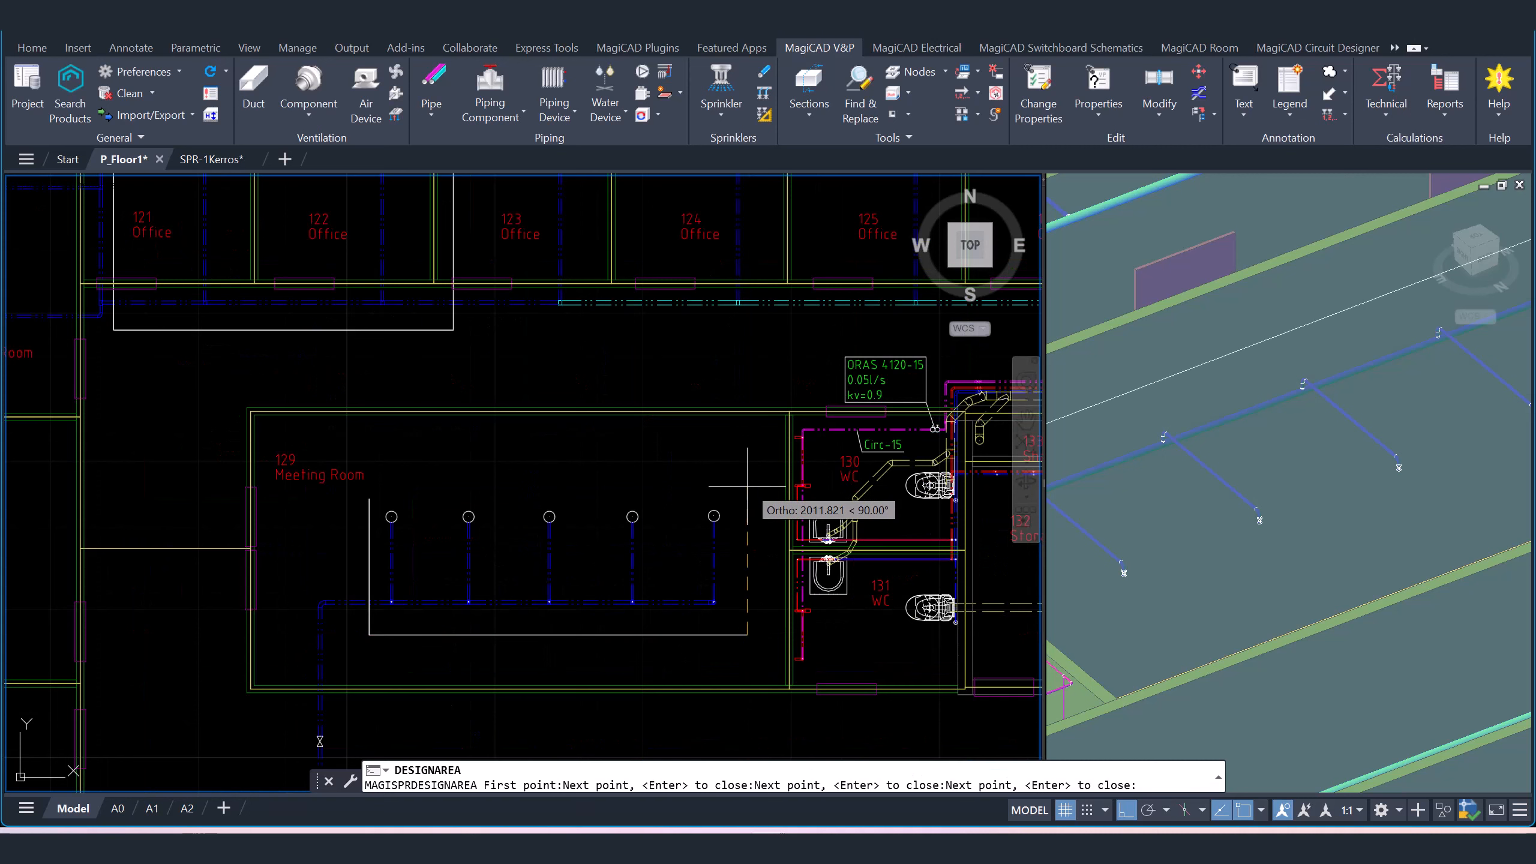
left_click(749, 489)
scroll(369, 498, "up", 6)
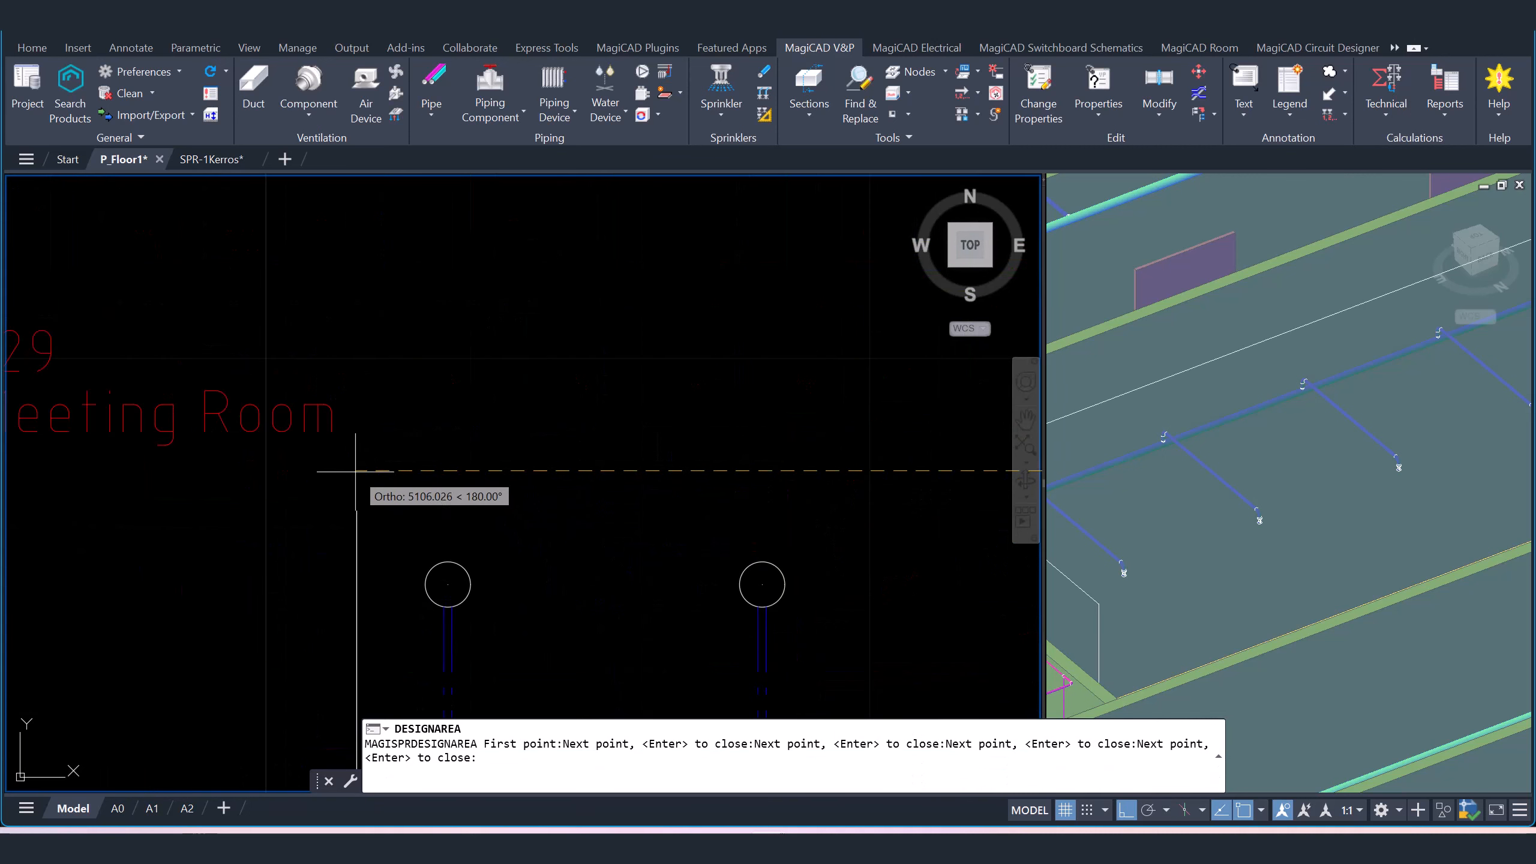
left_click(369, 490)
left_click(370, 499)
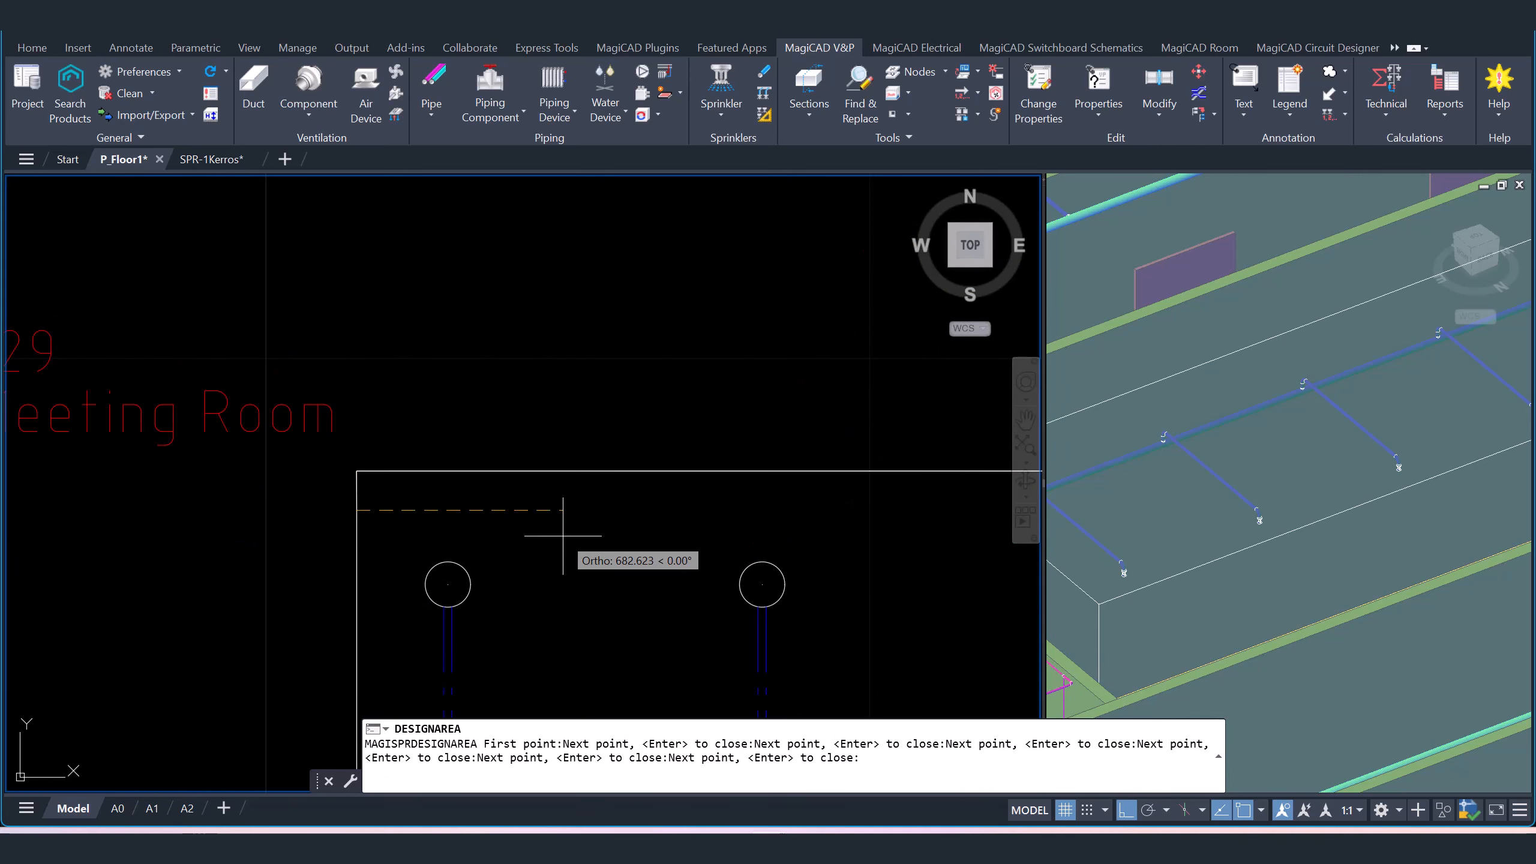
key("Return")
scroll(561, 533, "down", 8)
scroll(548, 477, "up", 4)
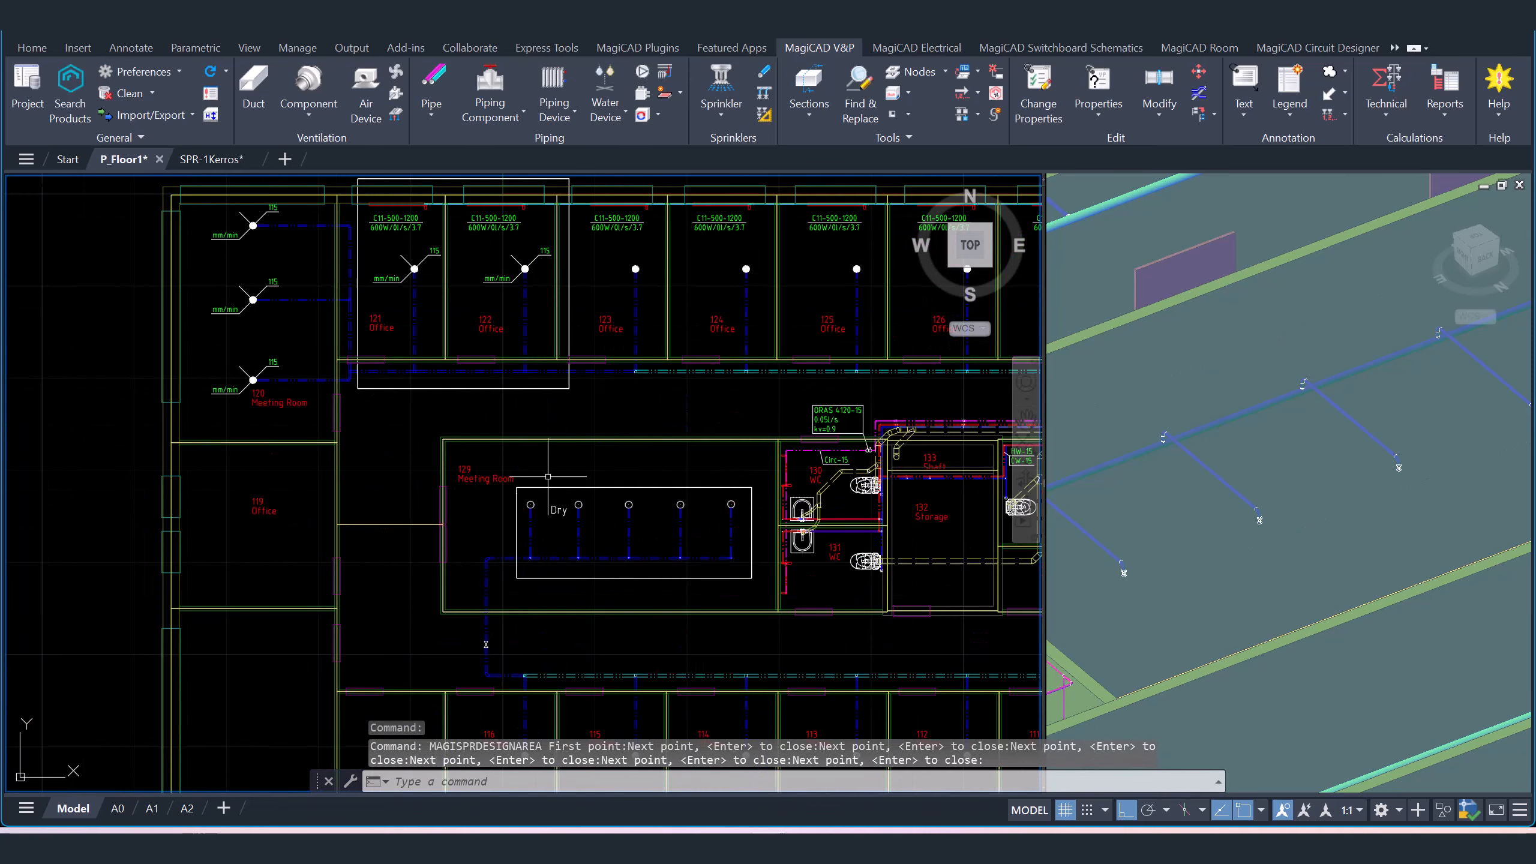
middle_click_drag(705, 538, 644, 500)
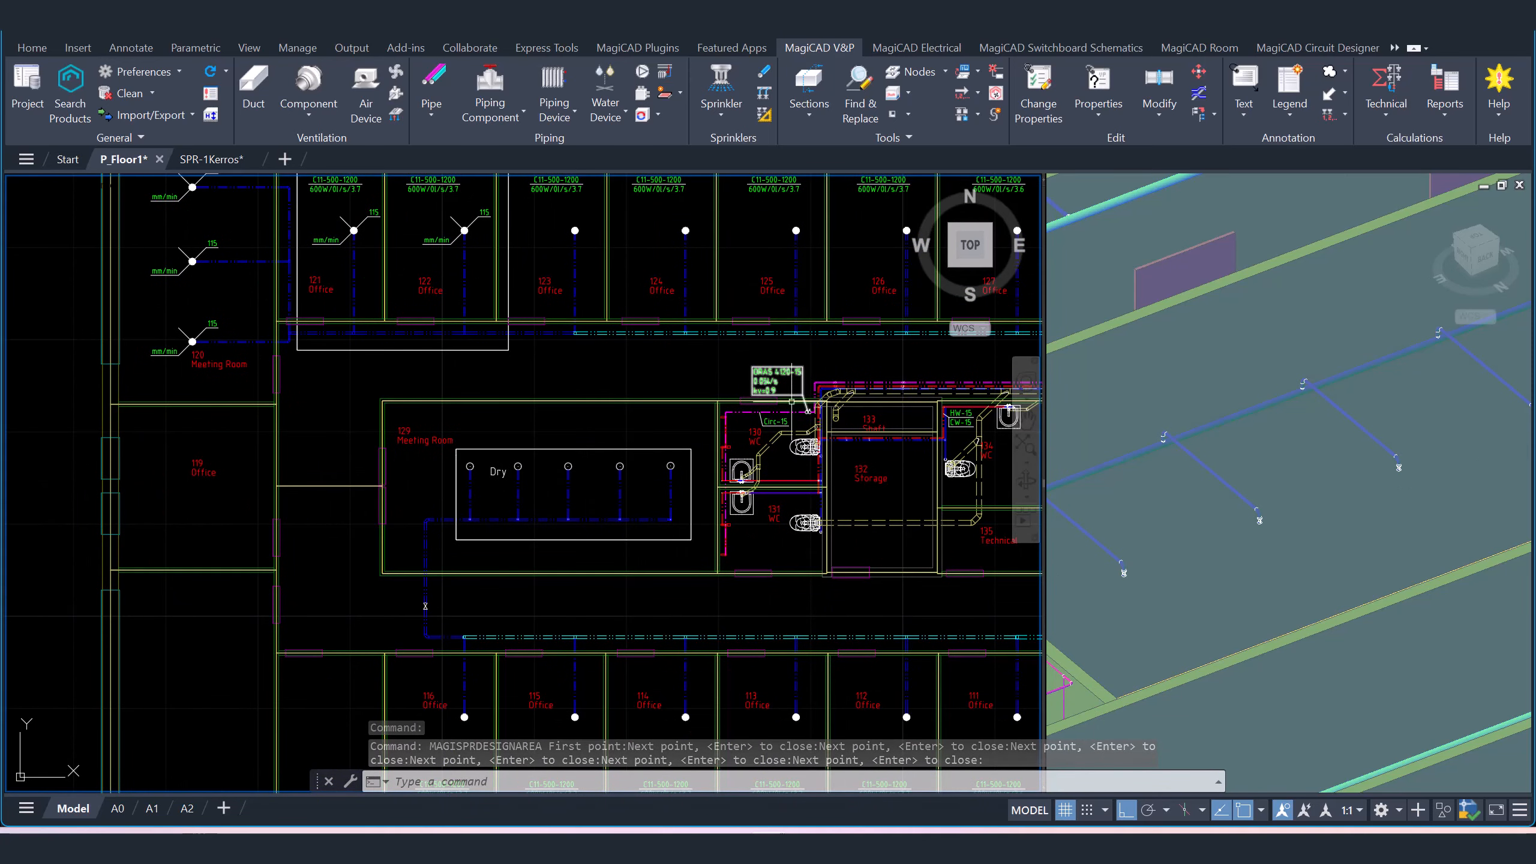
scroll(792, 393, "down", 2)
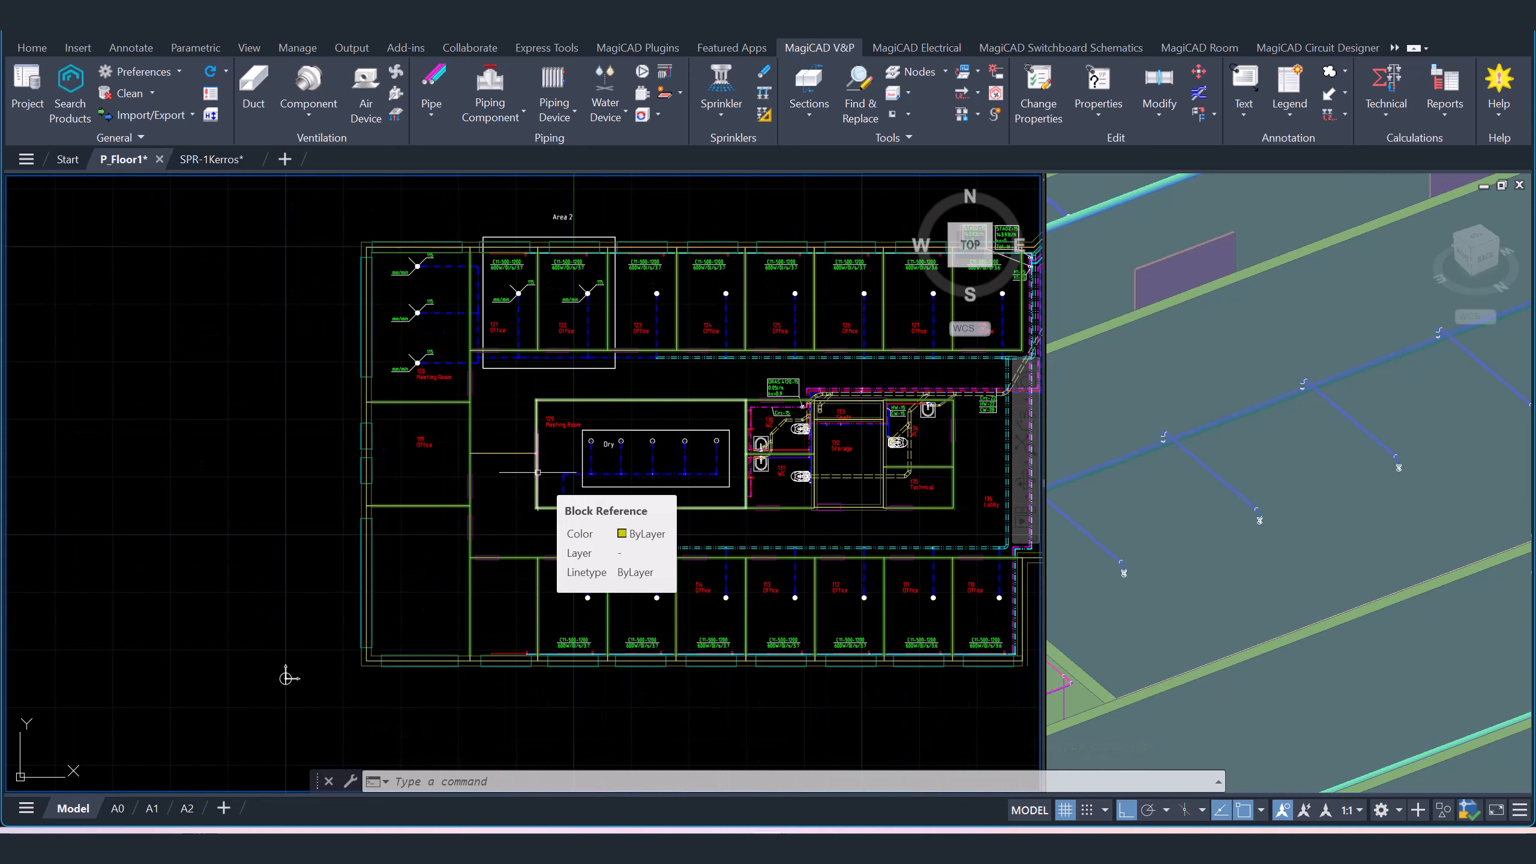
scroll(616, 438, "down", 1)
scroll(750, 436, "up", 2)
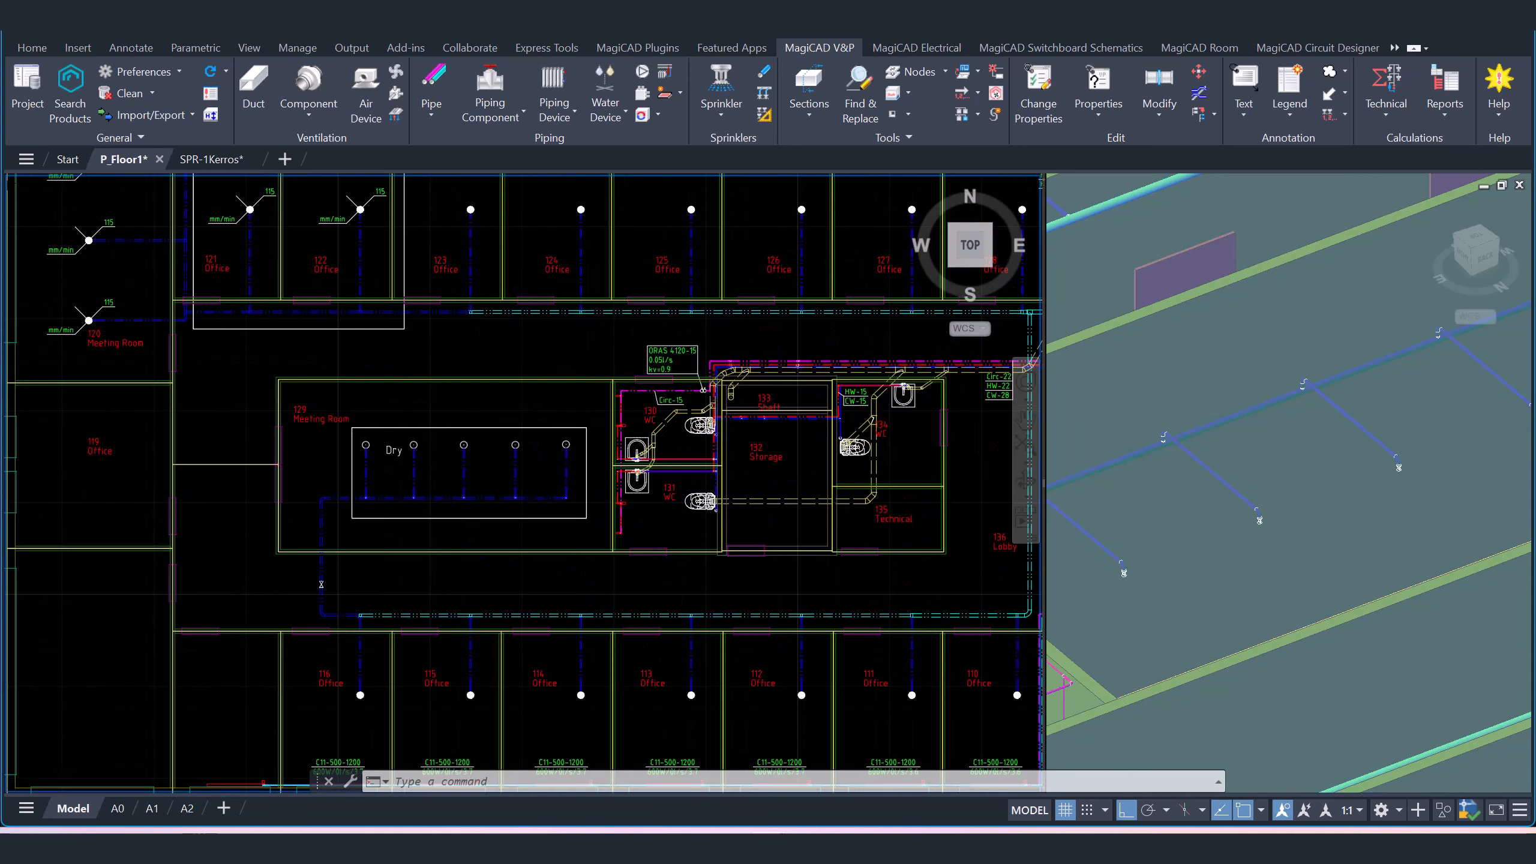
scroll(414, 478, "down", 1)
middle_click_drag(416, 530, 476, 621)
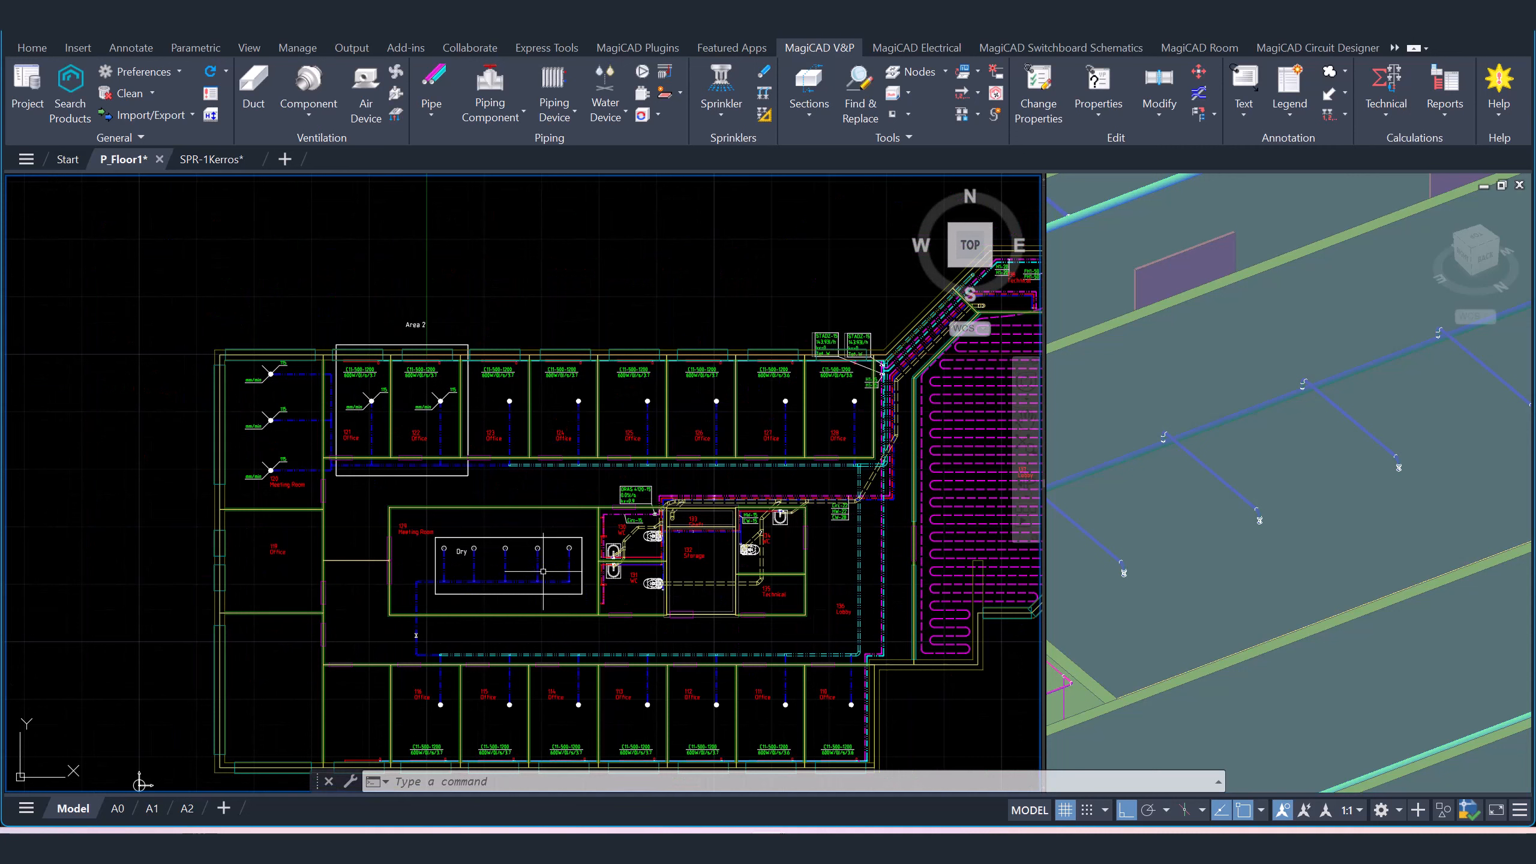
- Start a dry sprinkler network calculation for system SPR1 Sprinkler 1, using CEA 4001 equivalent fitting lengths and ignoring connection branches shorter than 50 mm
left_click(1397, 109)
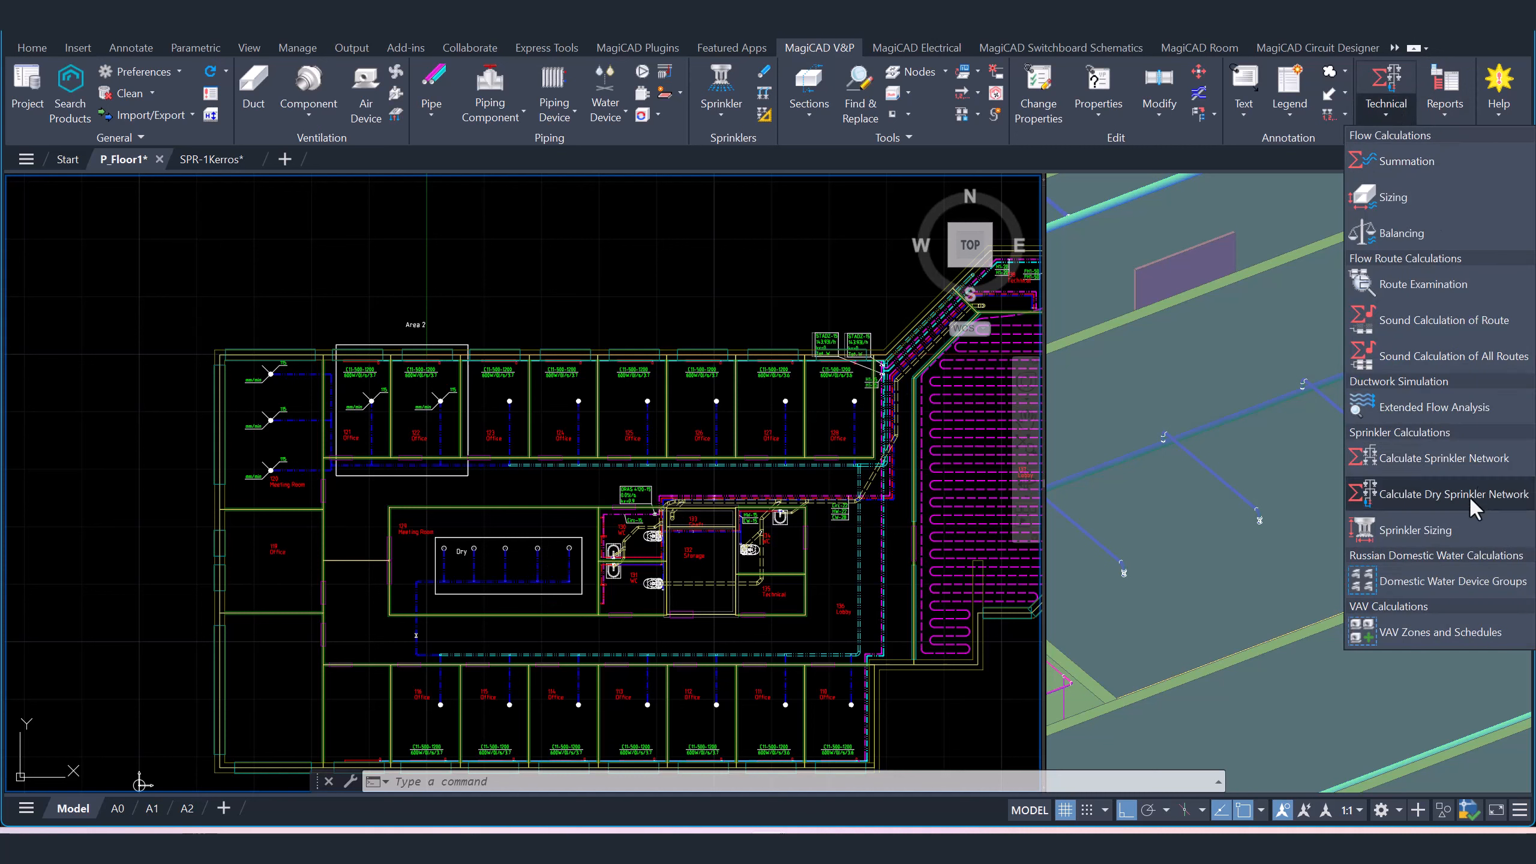
left_click(1424, 507)
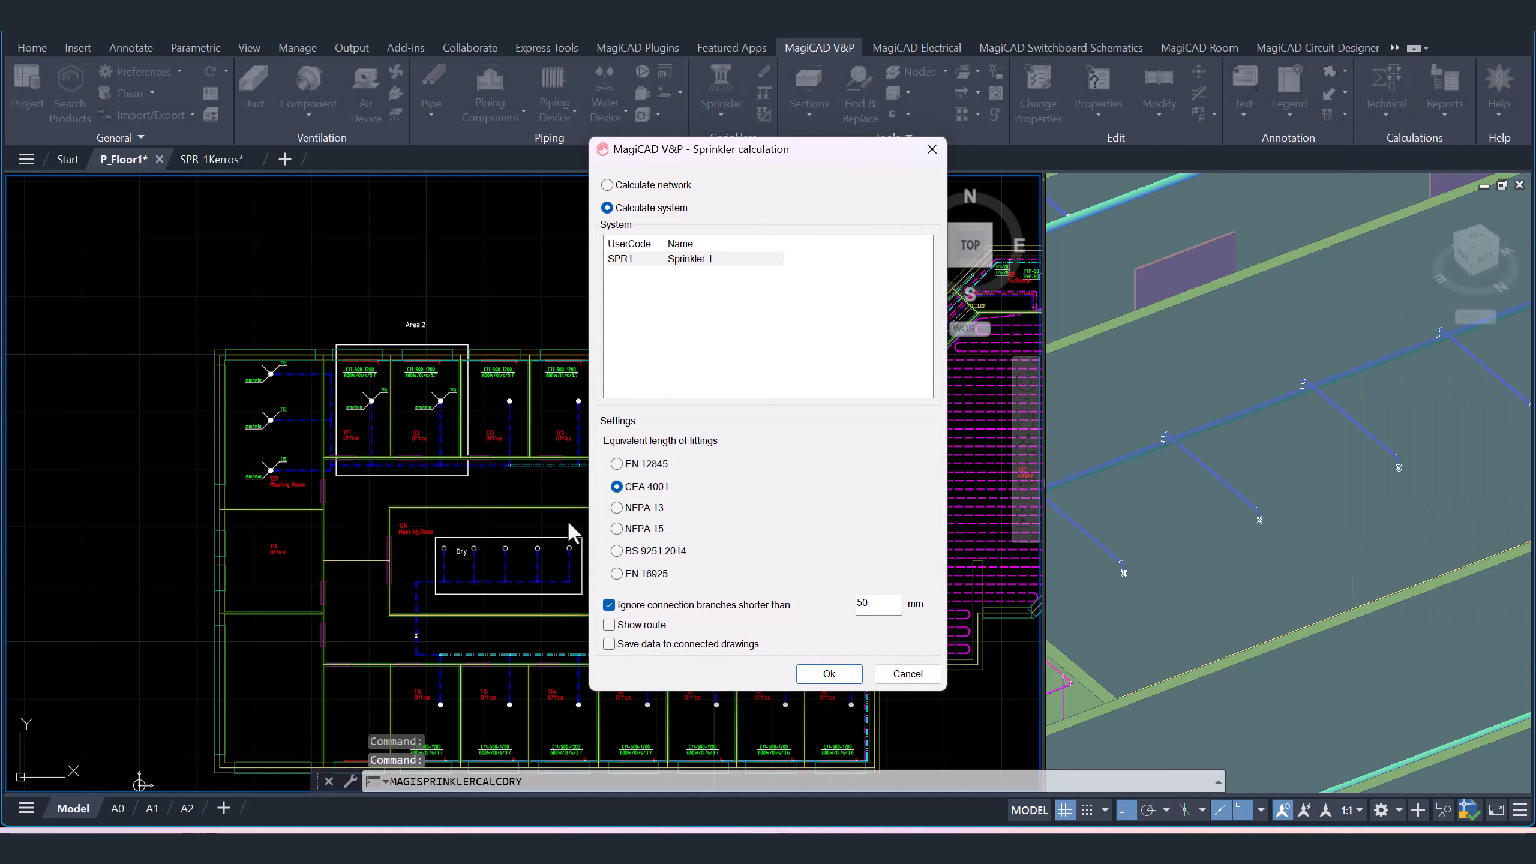
left_click(677, 260)
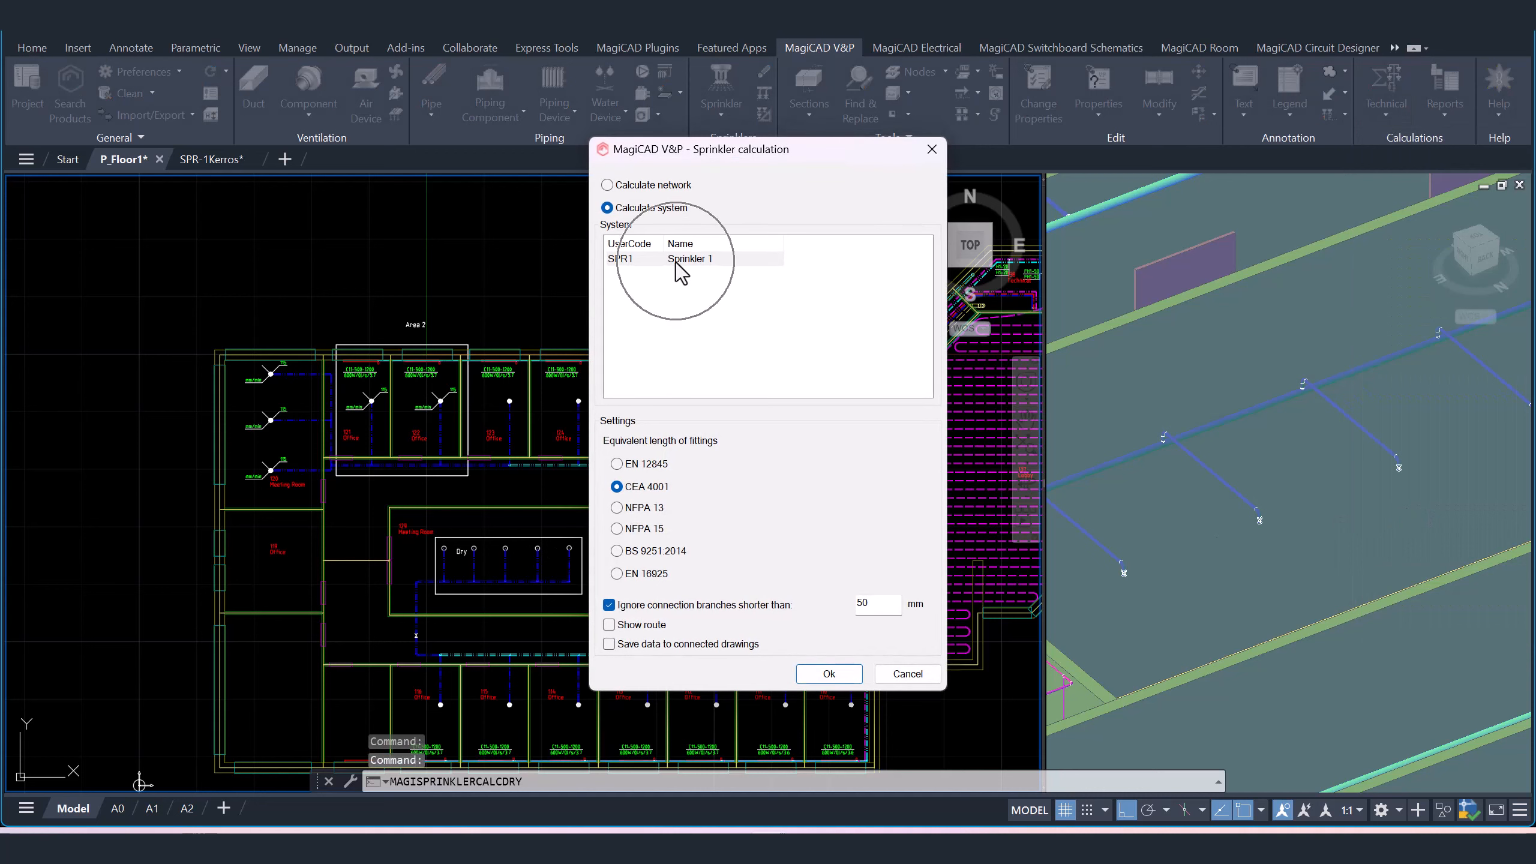
left_click(617, 487)
left_click(825, 674)
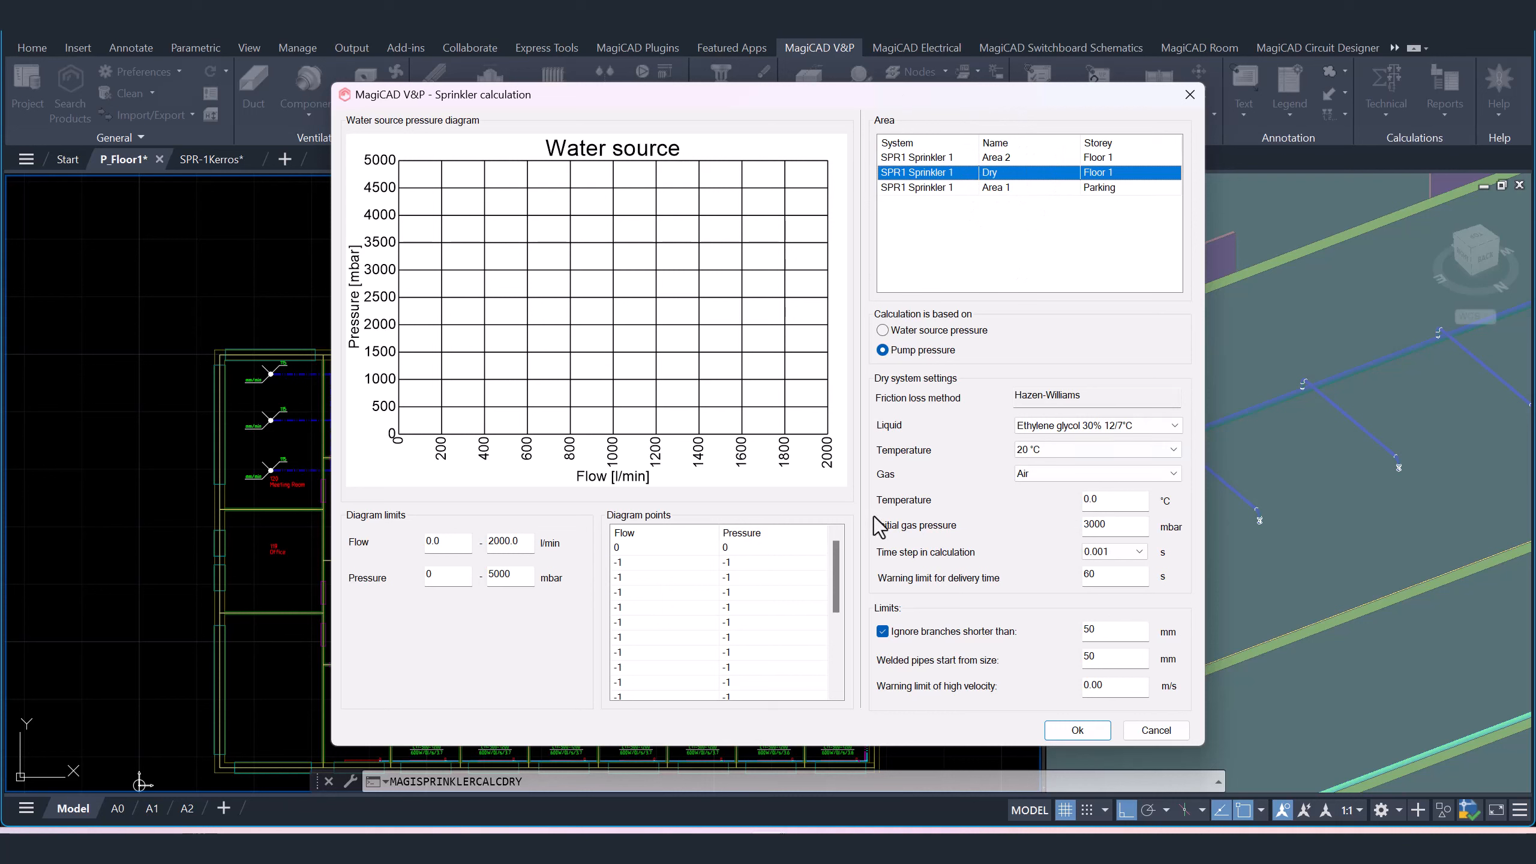
- Calculate the Dry area with air as gas at 0.0 °C, initial pressure 3000 mbar, time step 0.001 s and delivery warning limit 60 s
left_click(1020, 475)
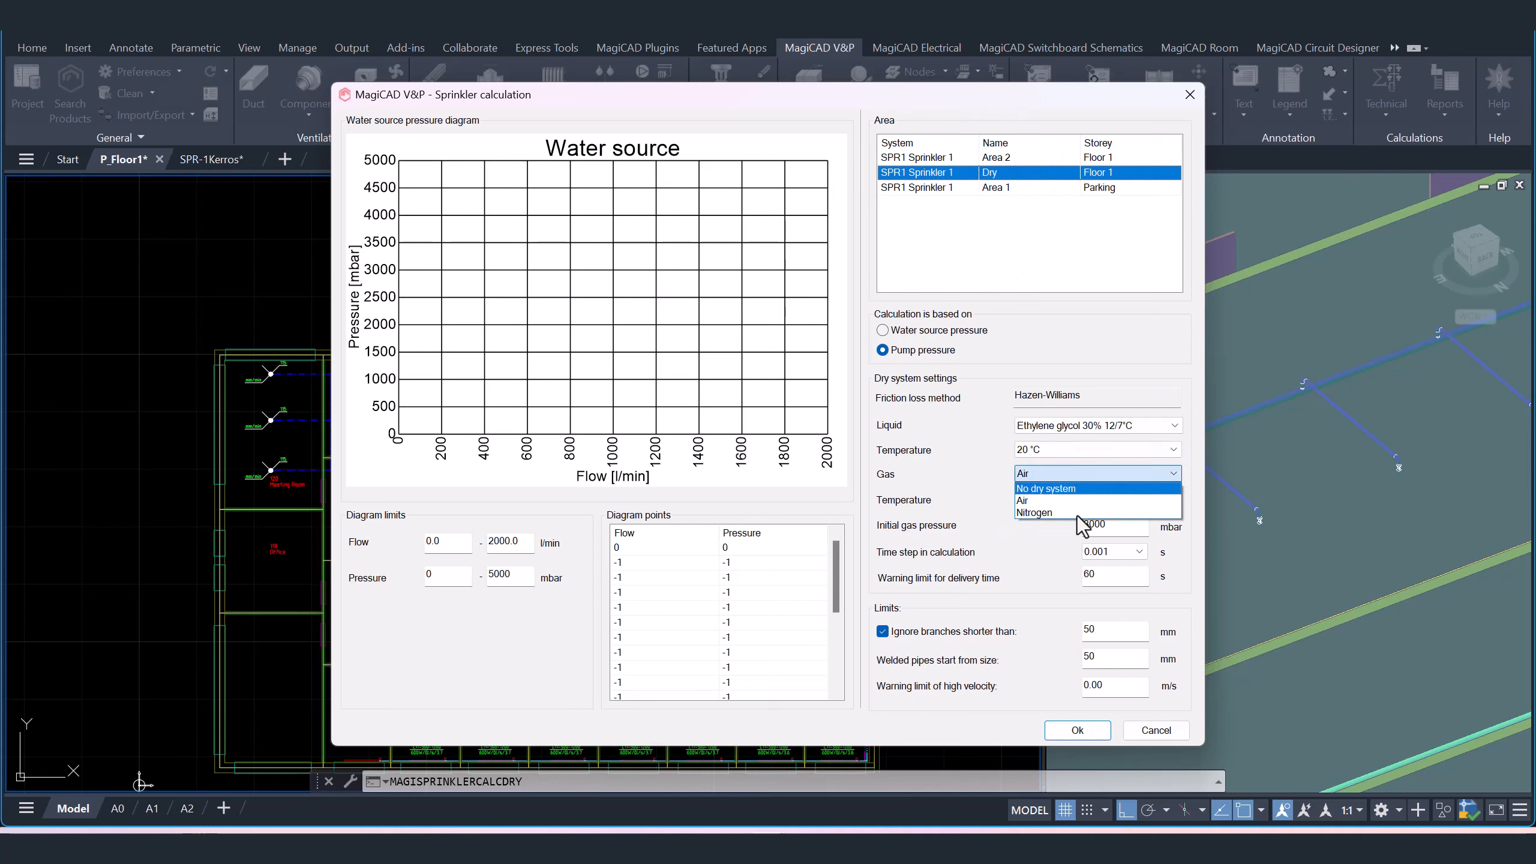
left_click(1047, 500)
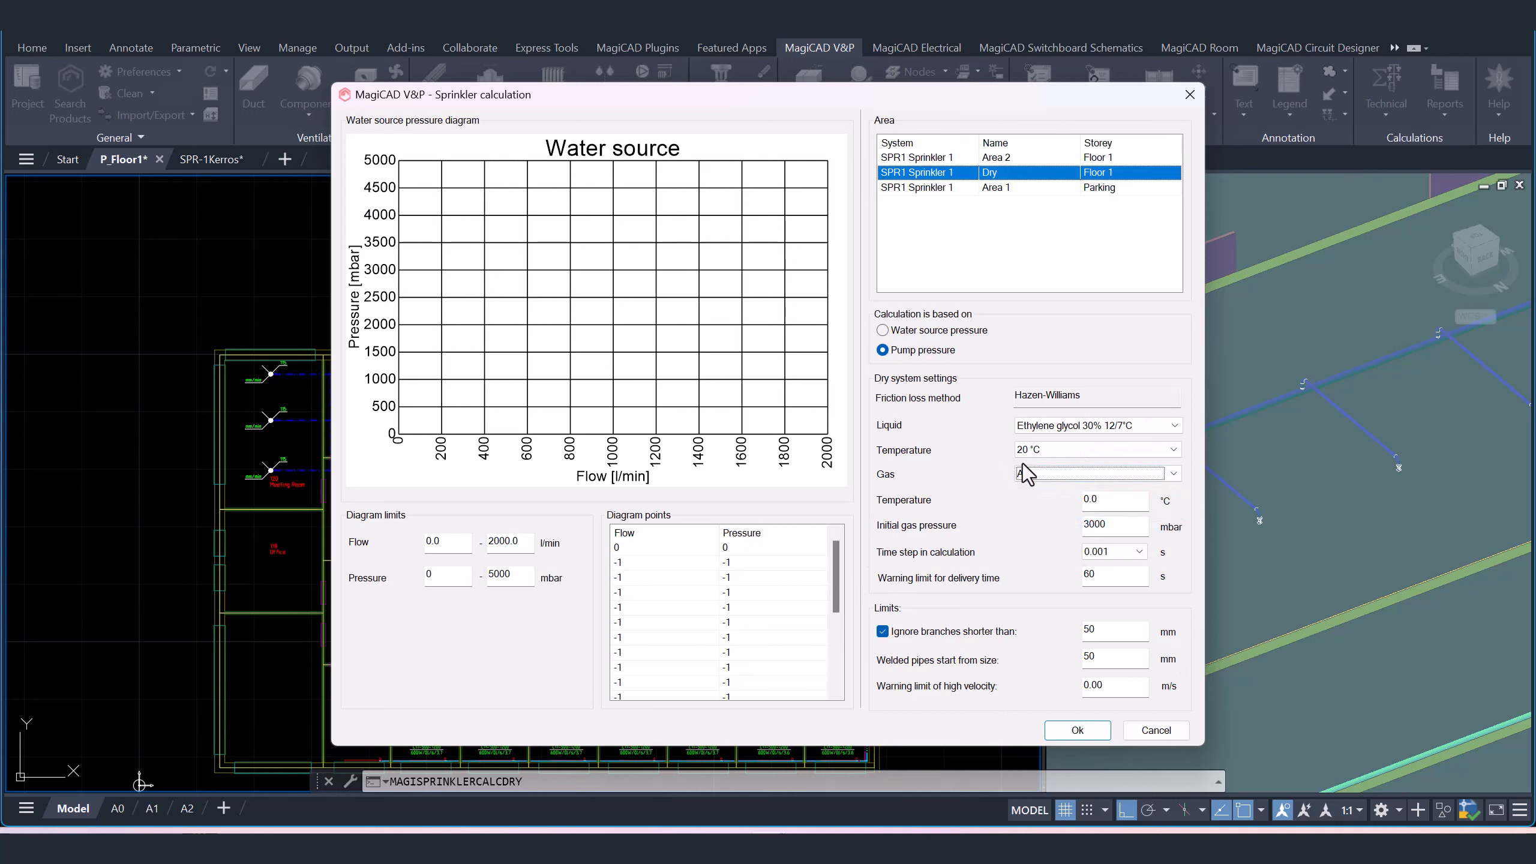
left_click(1095, 501)
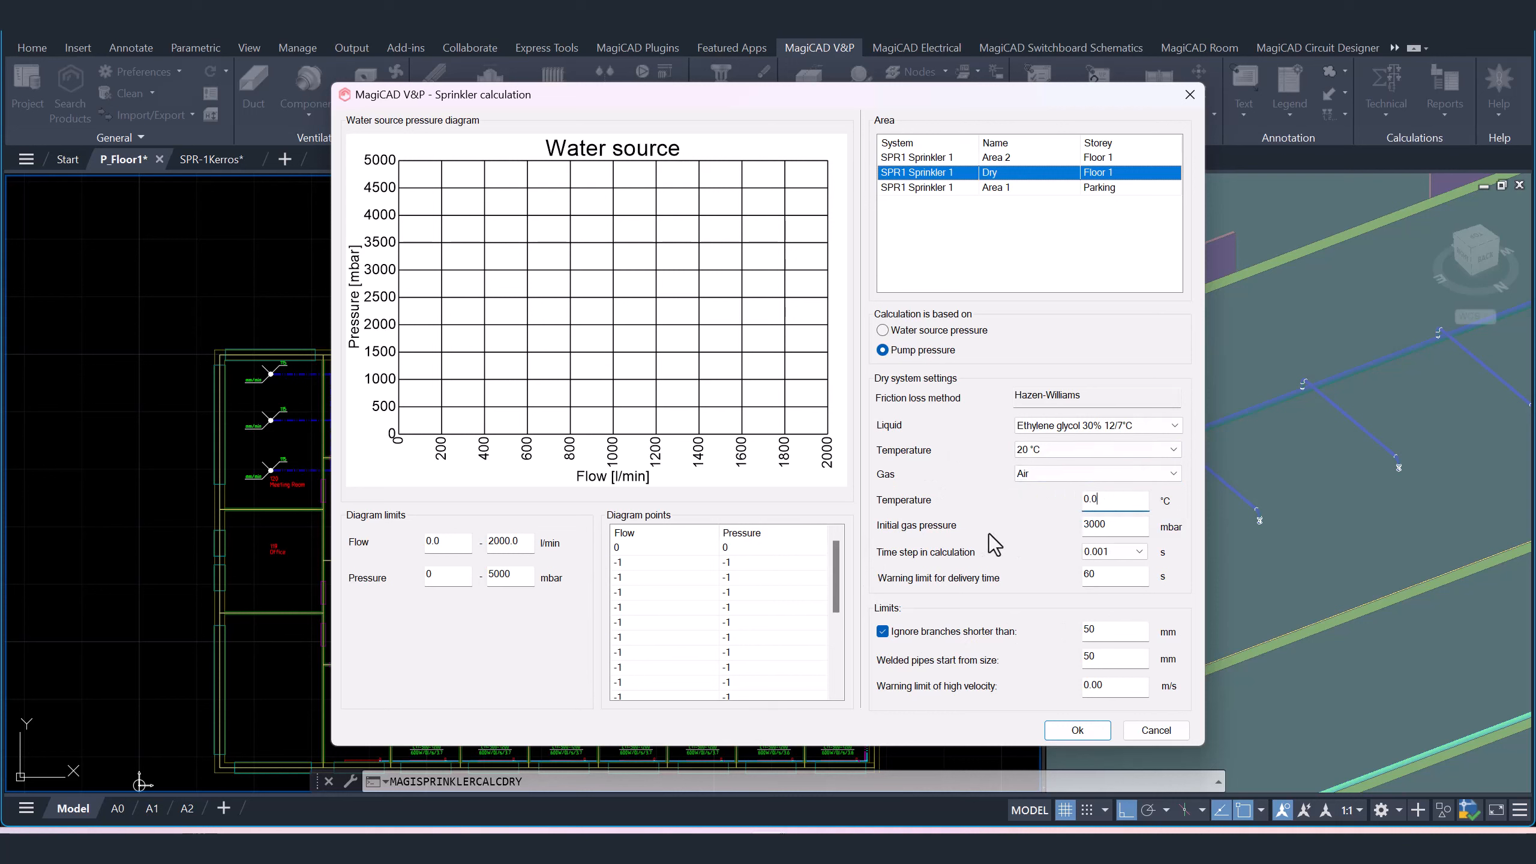
left_click(1113, 550)
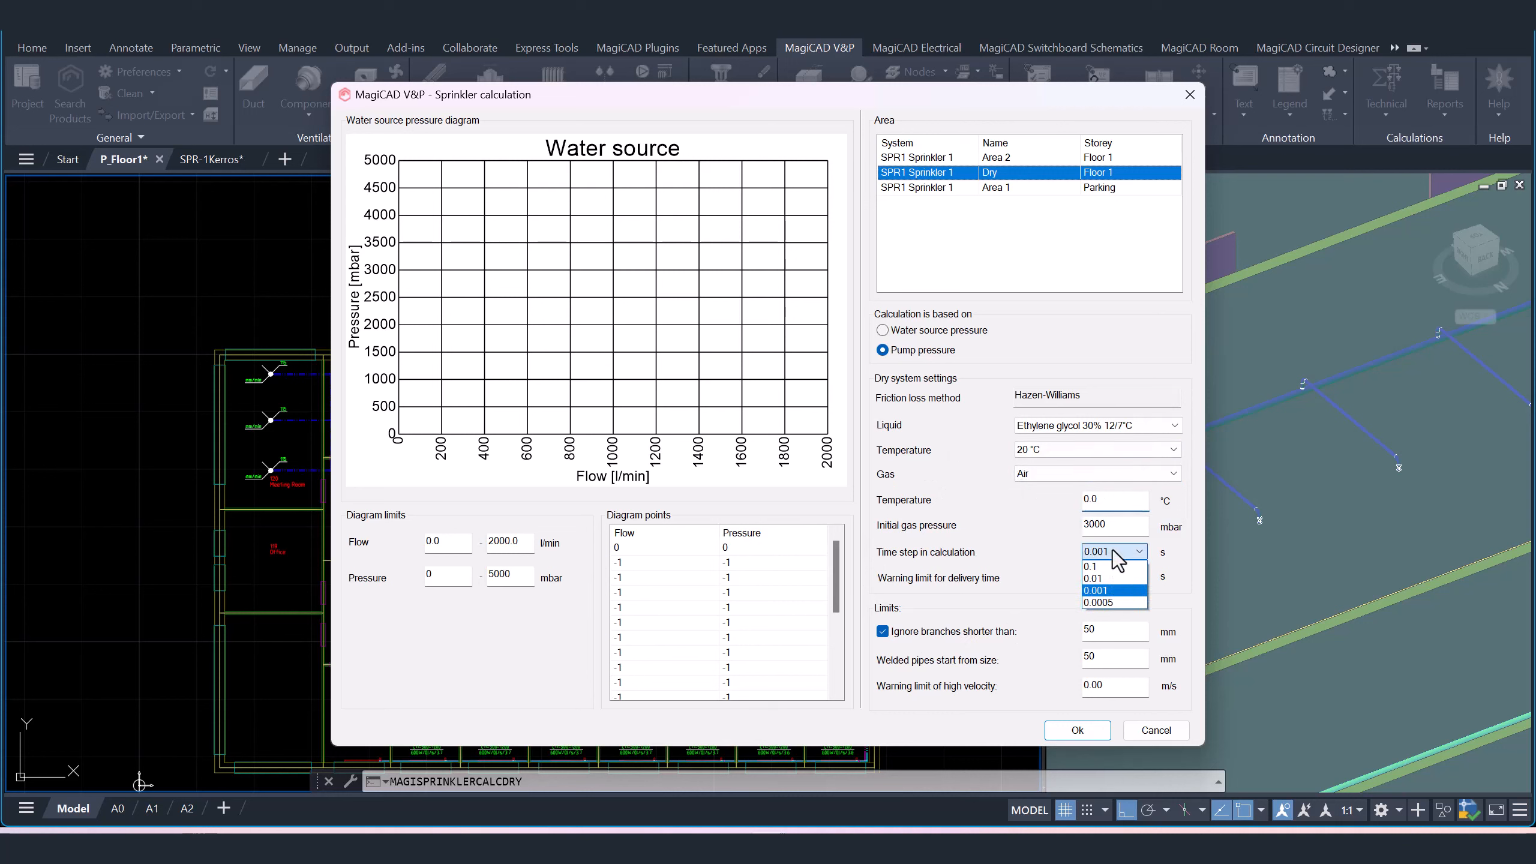
left_click(1112, 550)
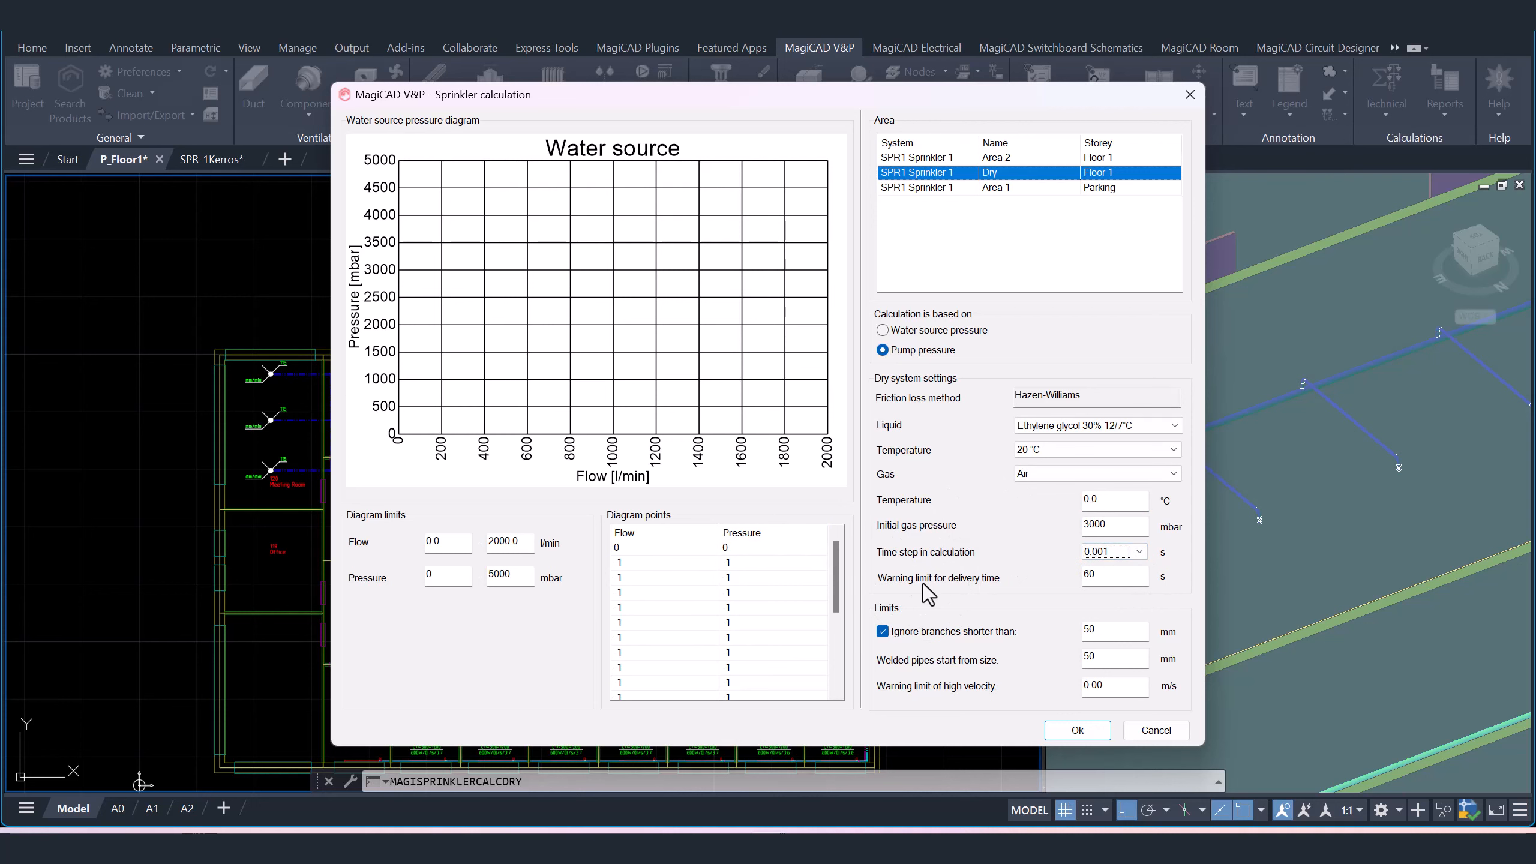
left_click(1097, 732)
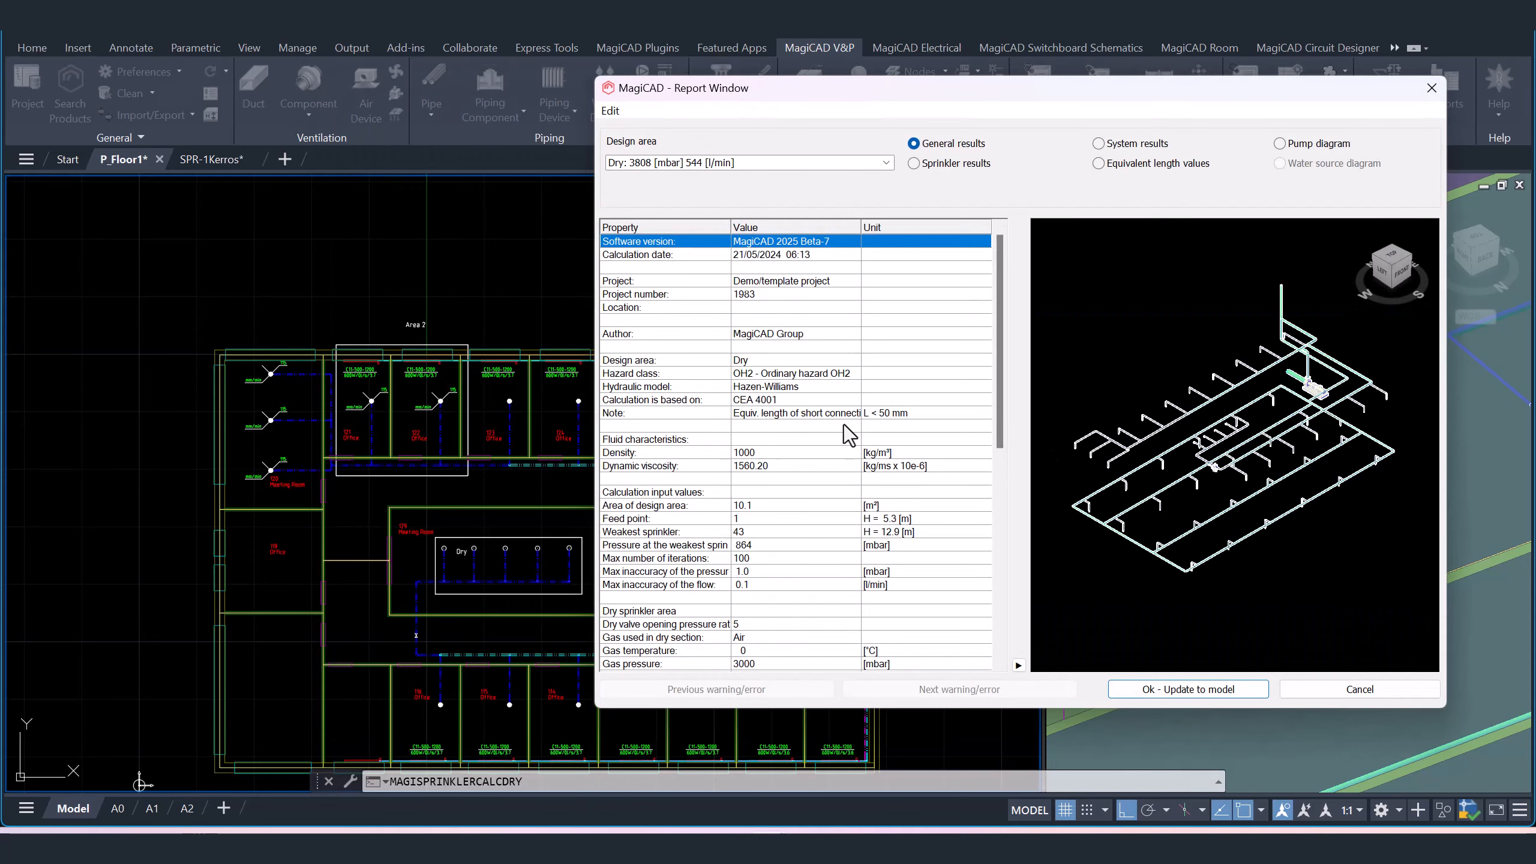
- Review the Dry area's general, sprinkler, system, equivalent length and pump diagram results and update the model with the calculation
scroll(849, 435, "down", 3)
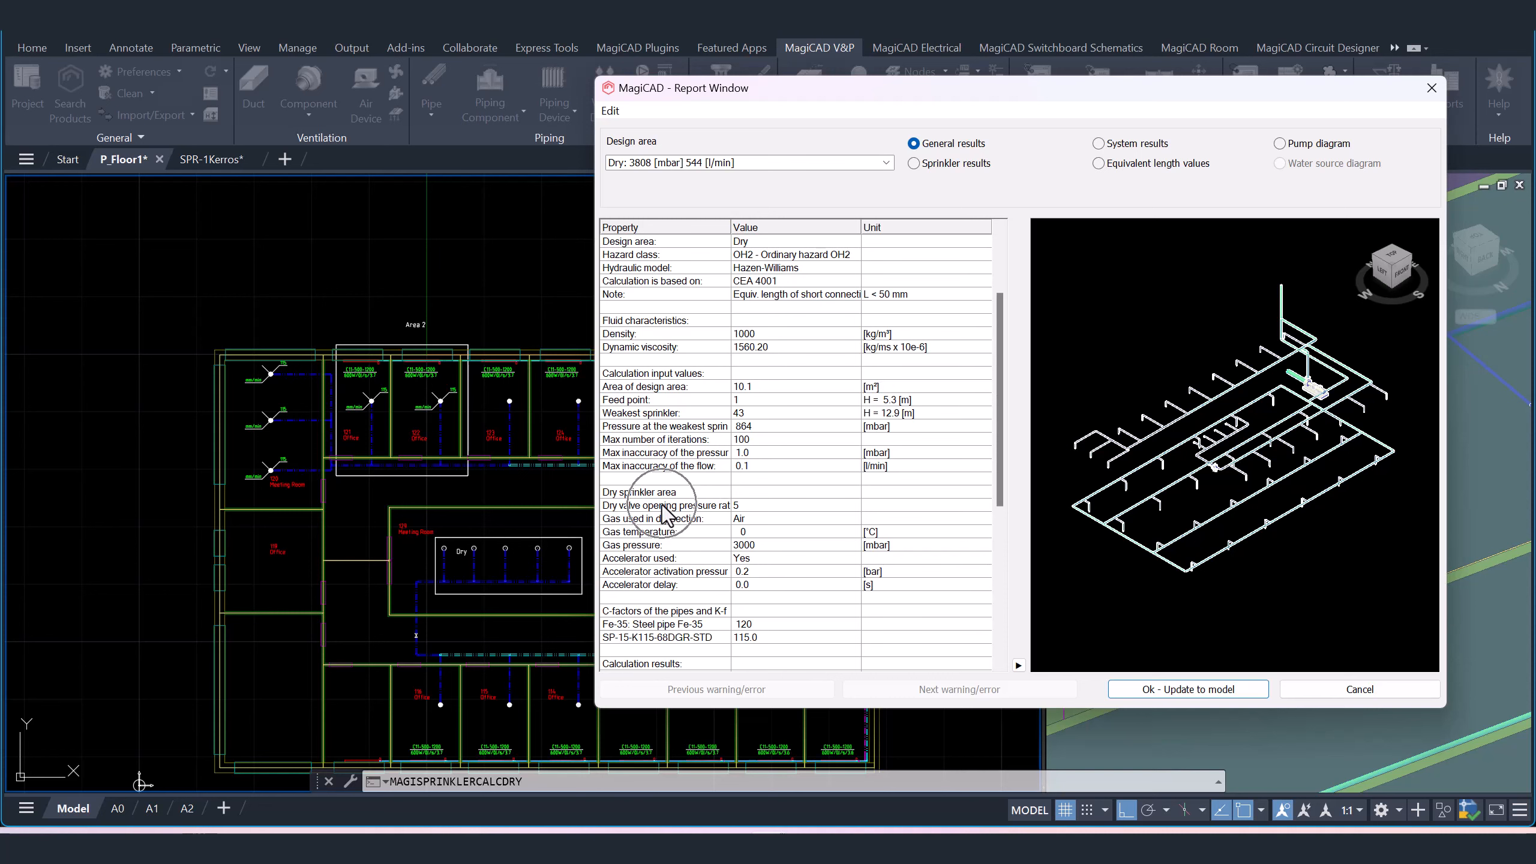
scroll(664, 512, "down", 8)
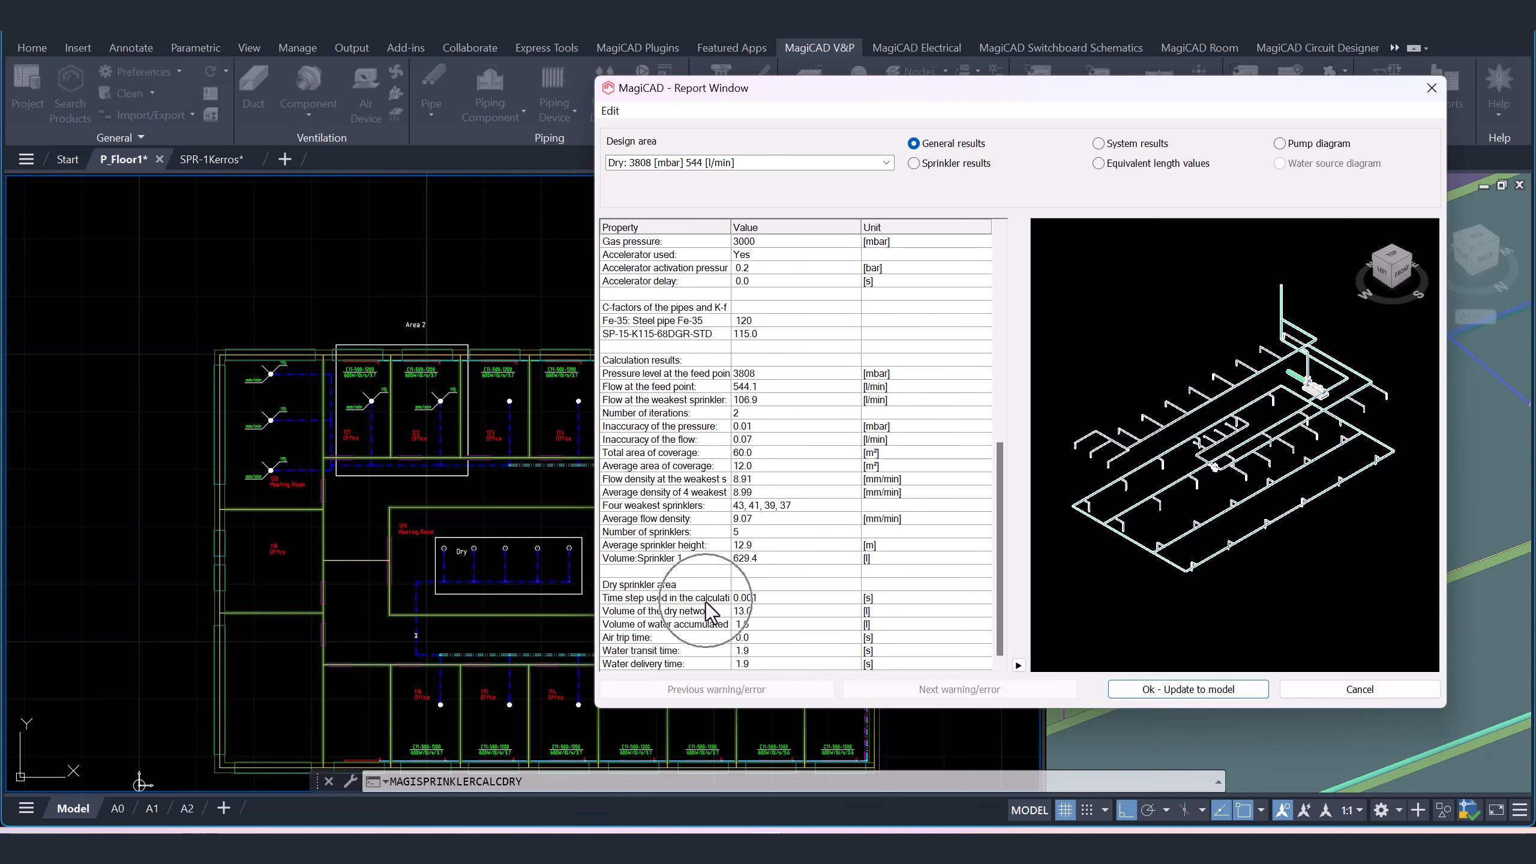
left_click(914, 163)
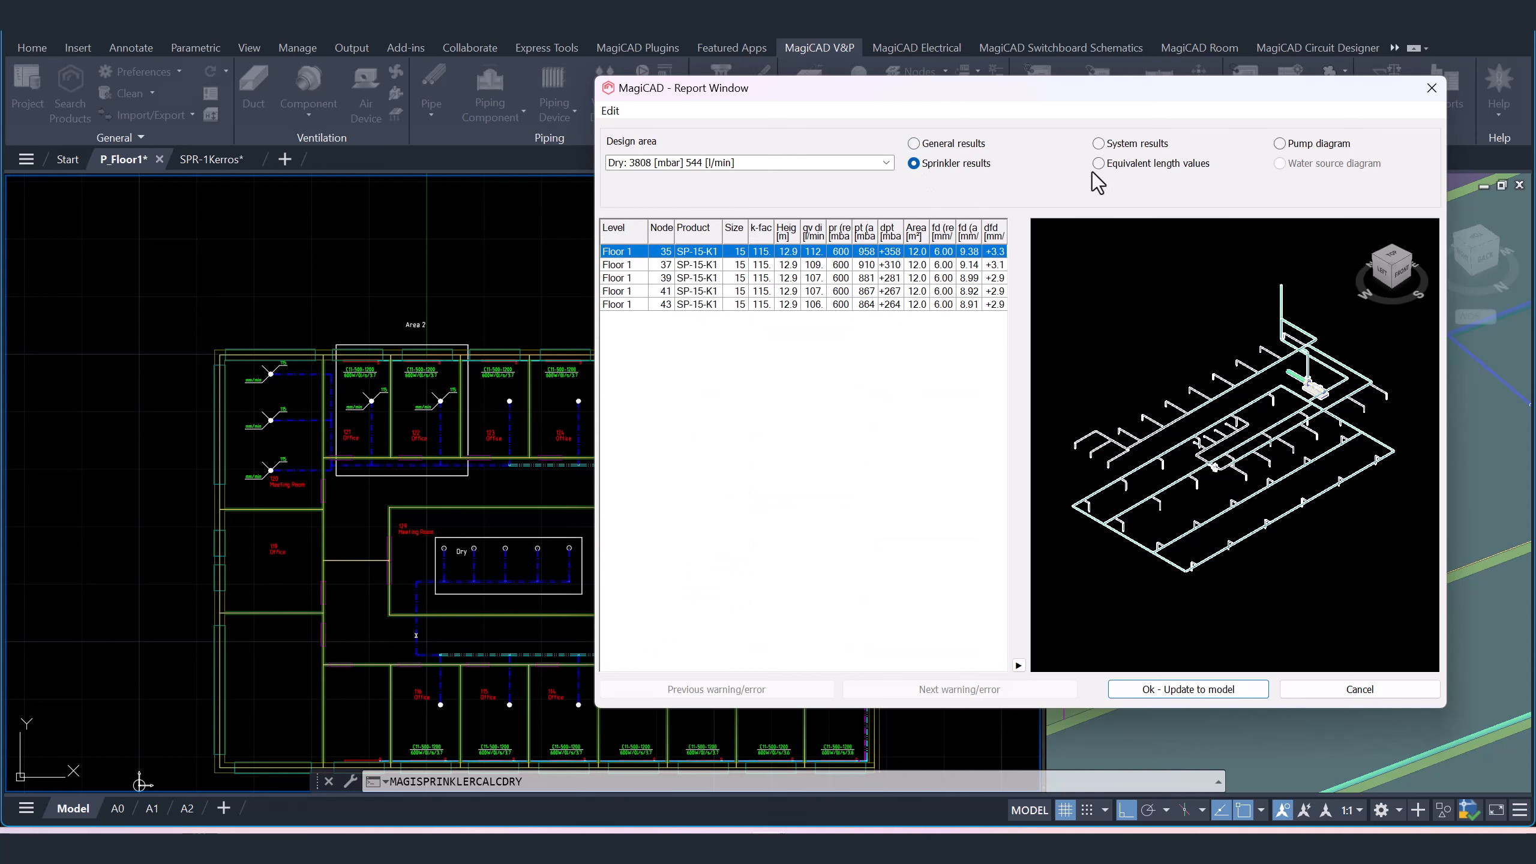
left_click(1098, 143)
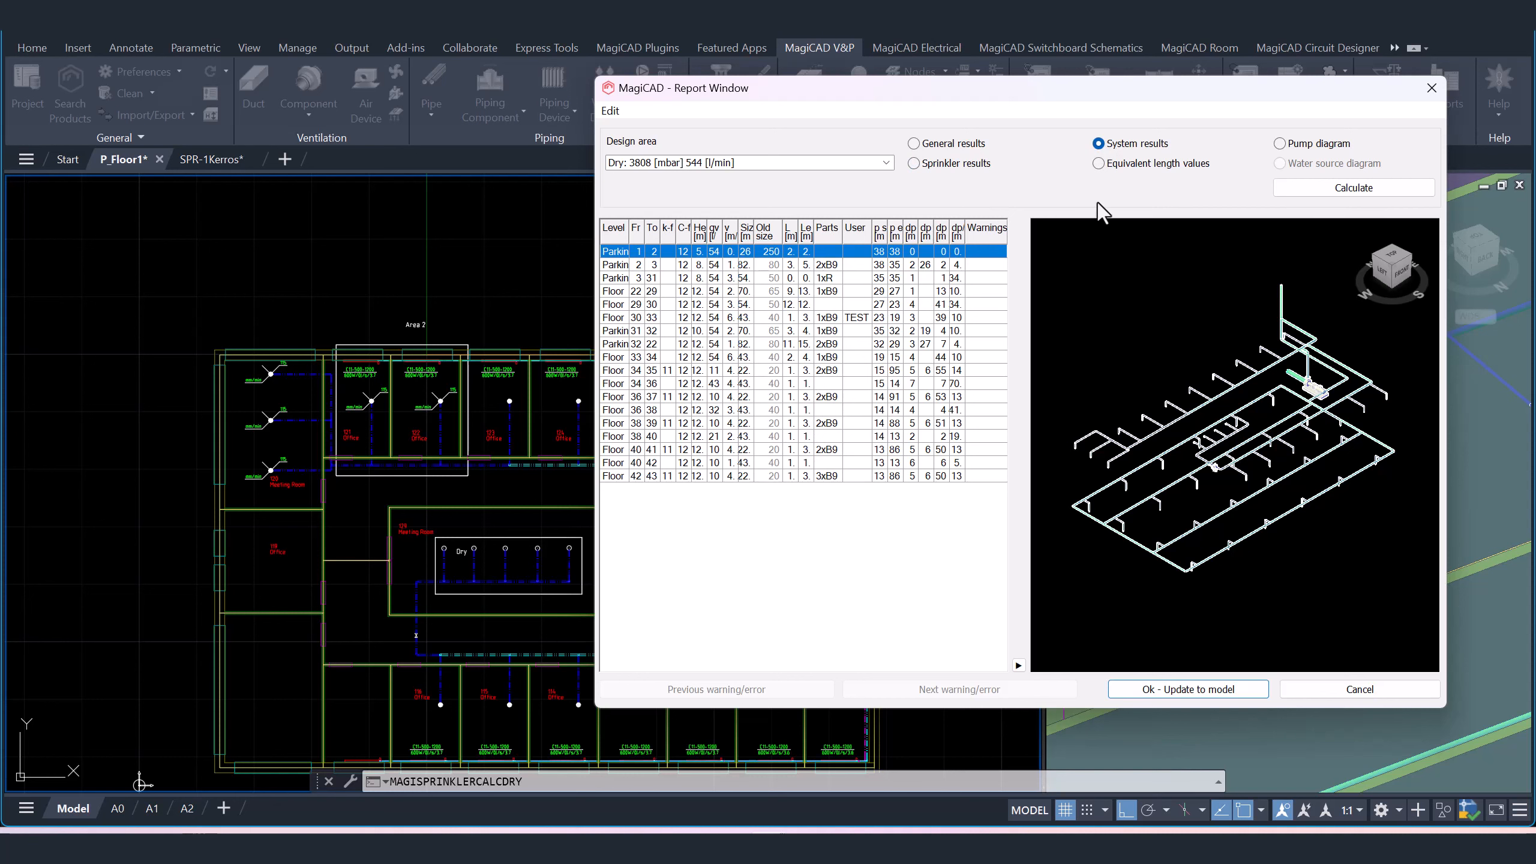
left_click(1098, 164)
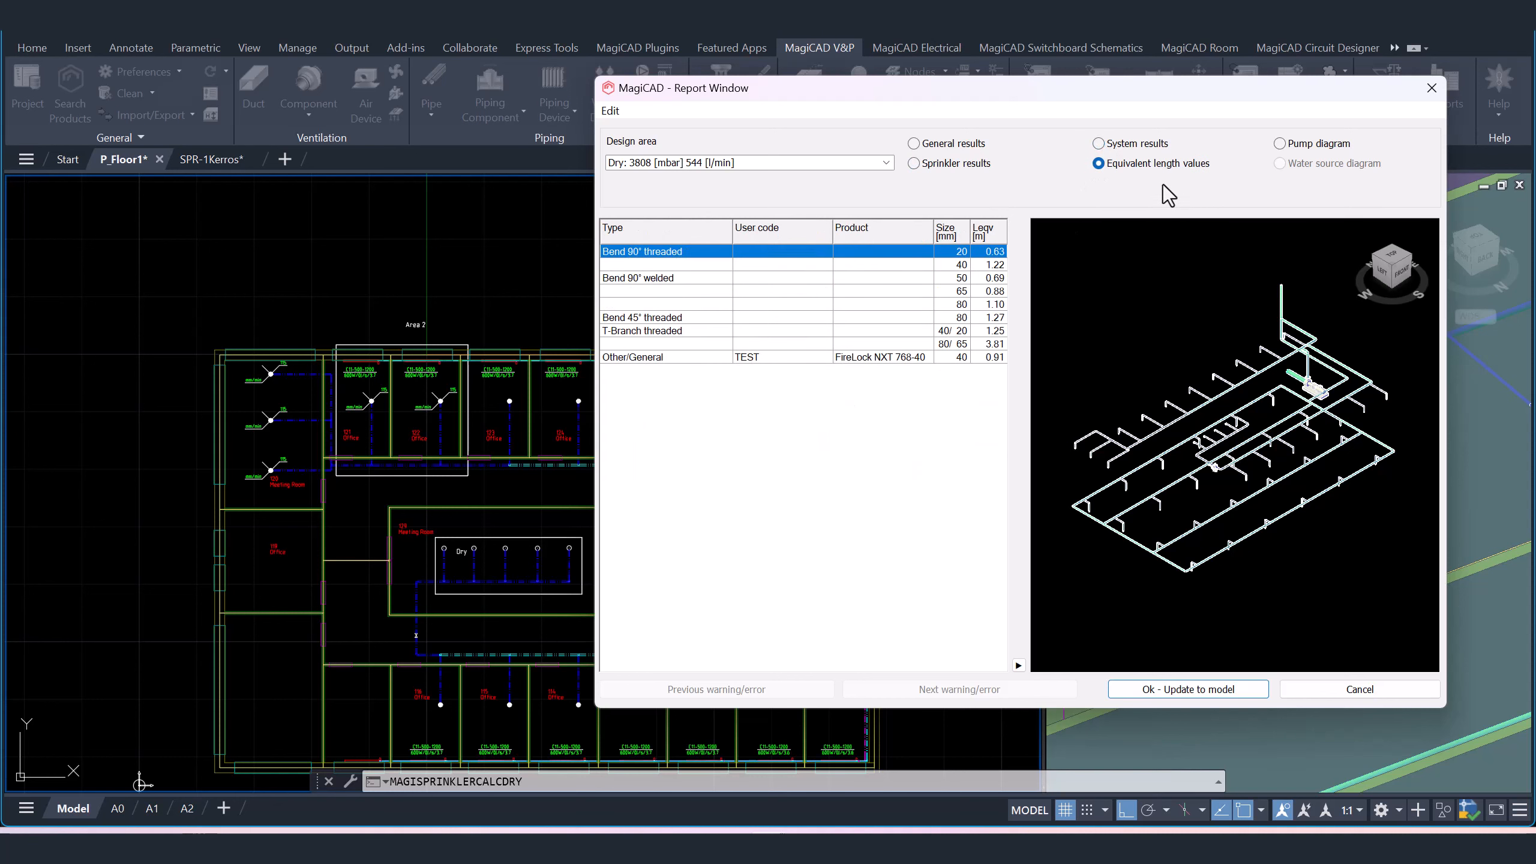
left_click(1280, 143)
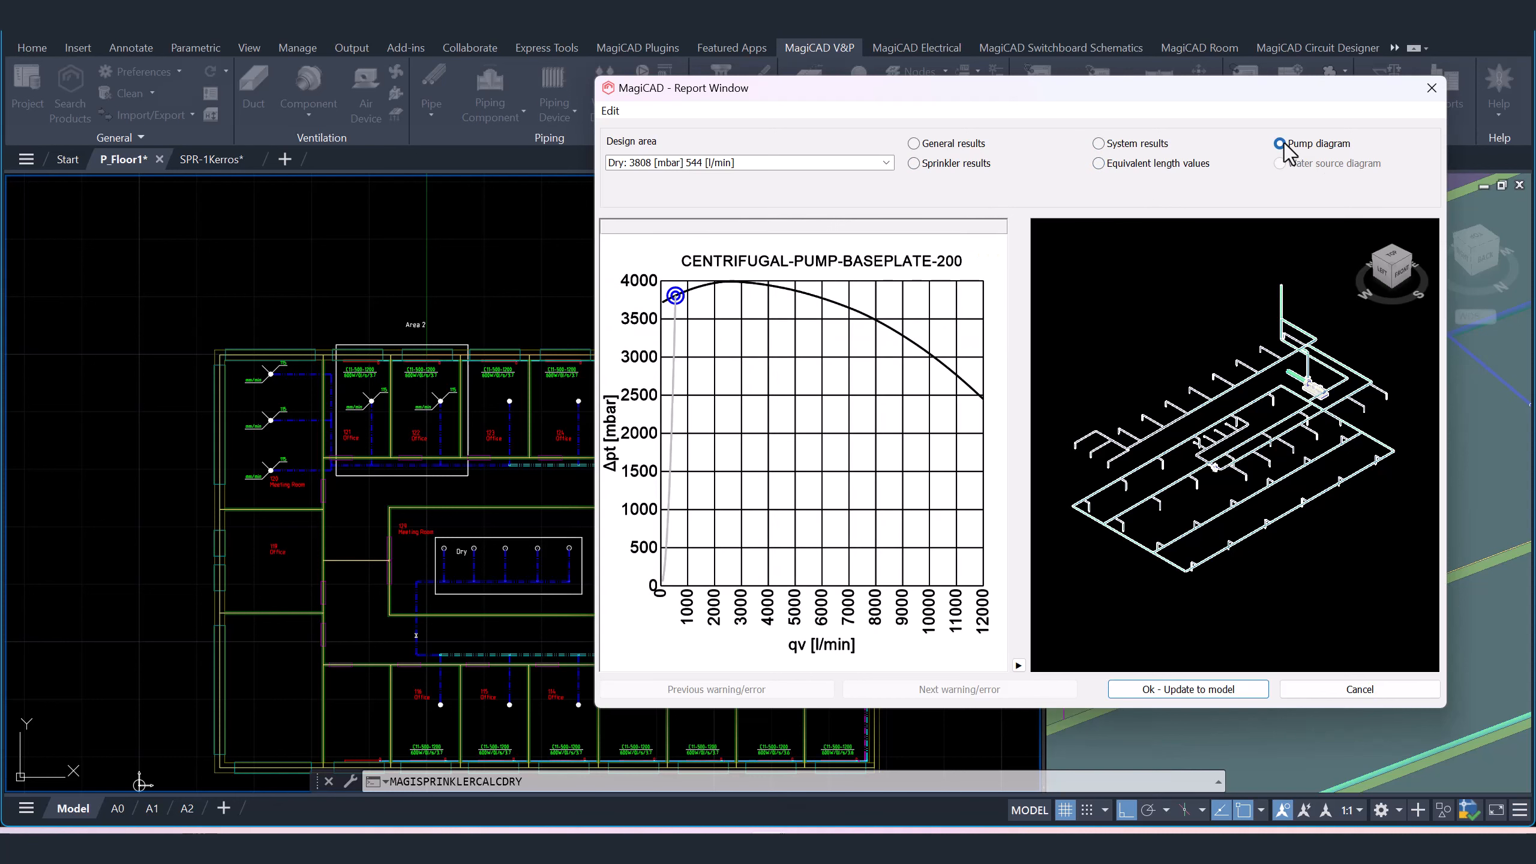
left_click(1174, 692)
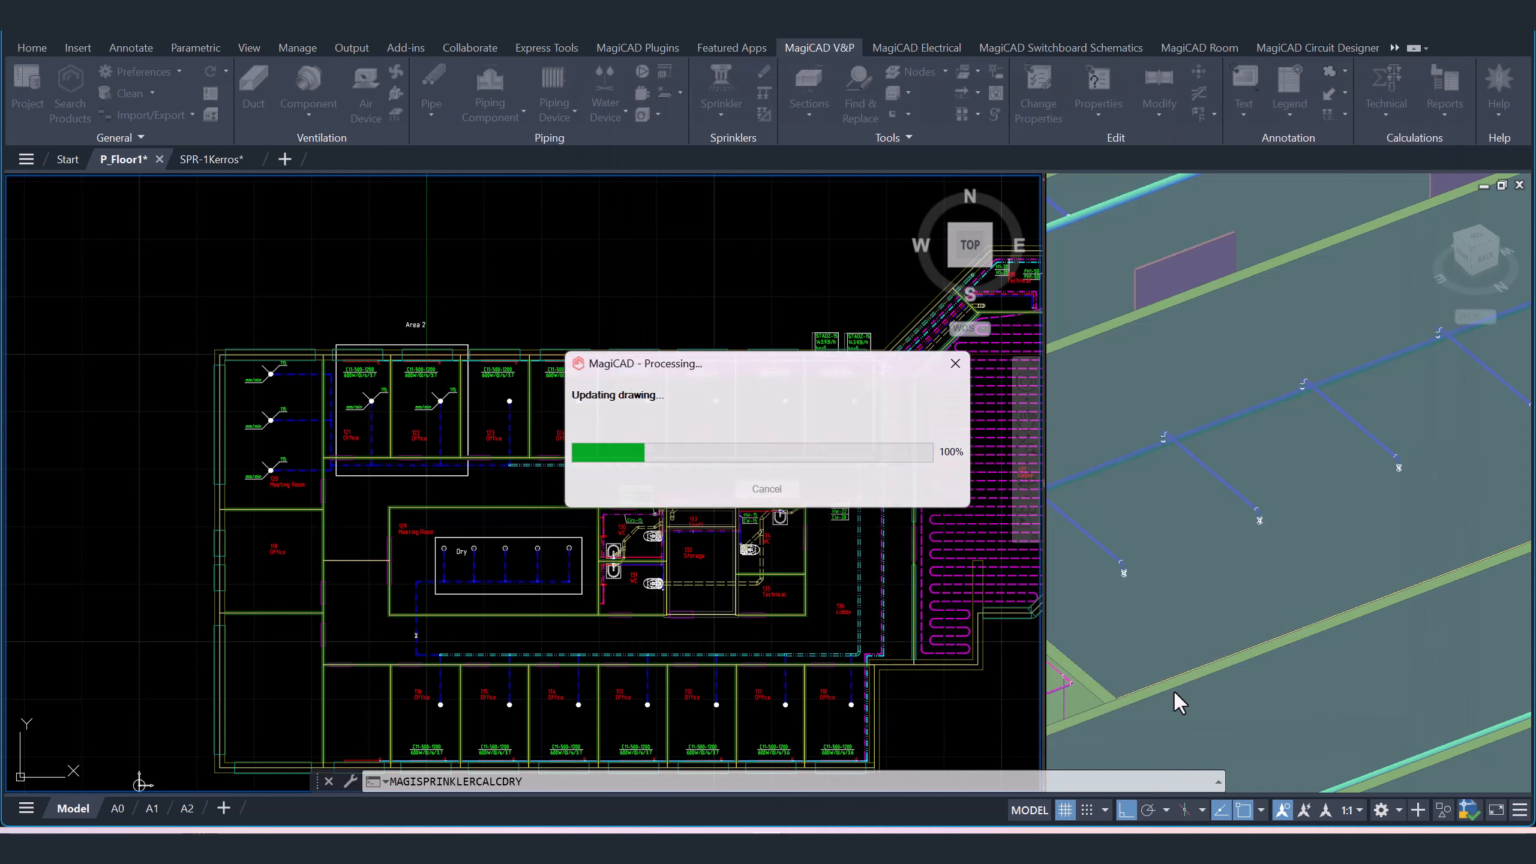
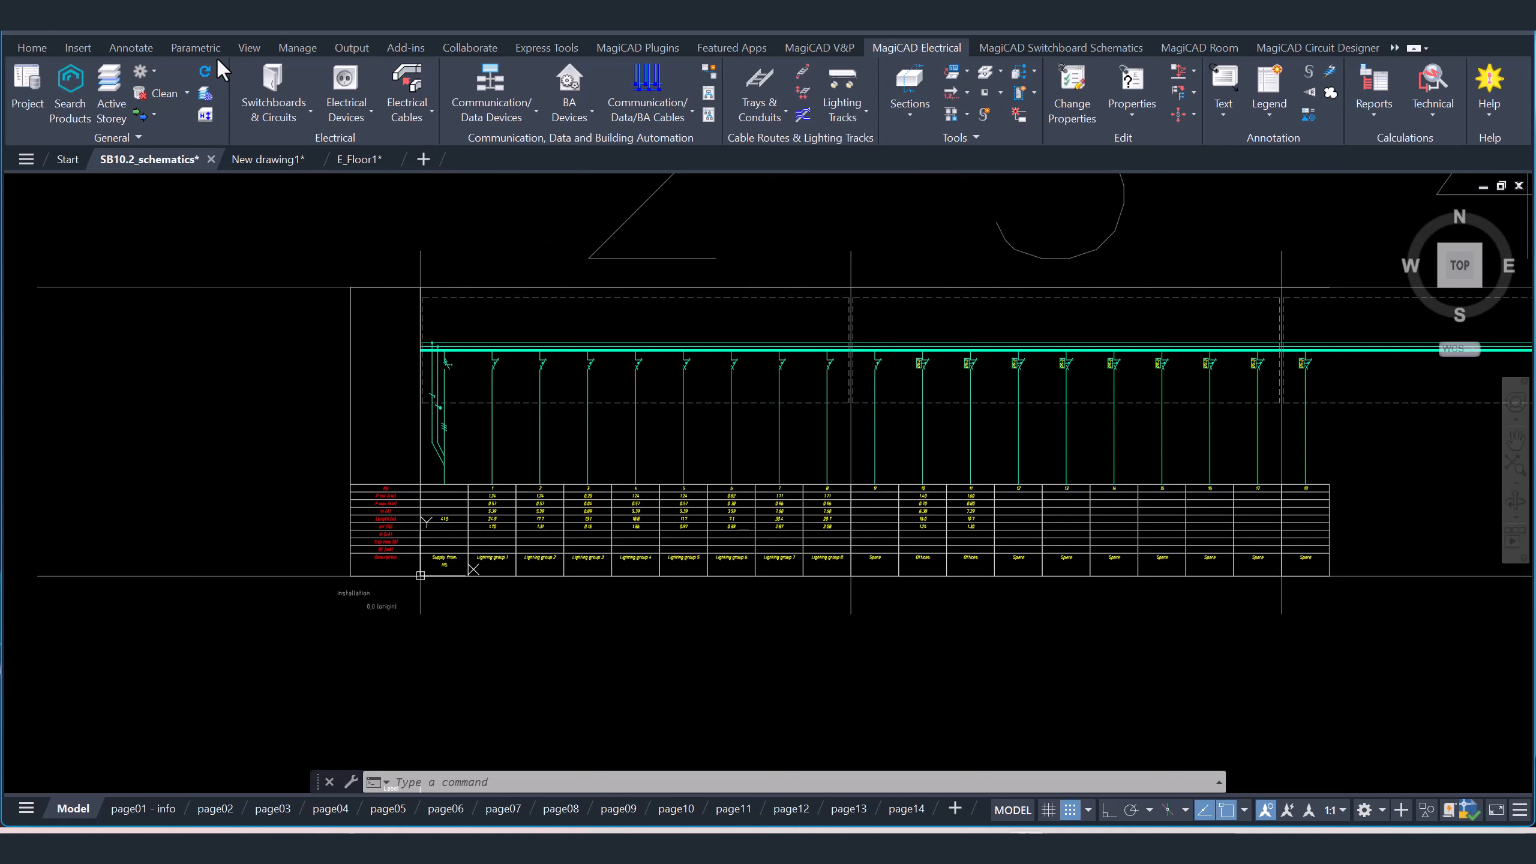
- Open the circuit data of Lighting group 1 for editing in the SB10.2_schematics switchboard schematic
scroll(544, 466, "up", 6)
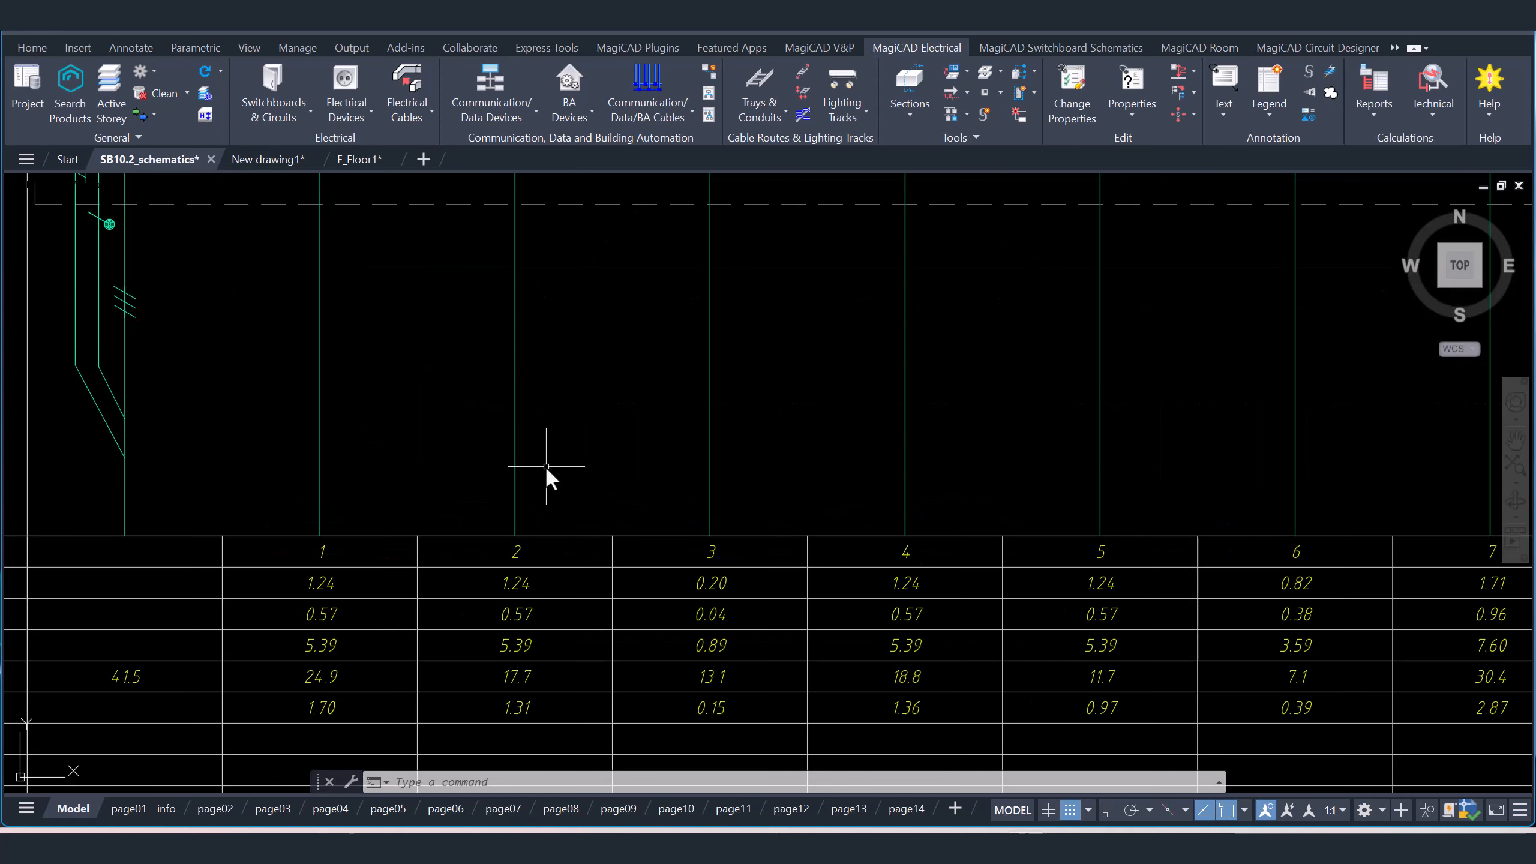
scroll(545, 465, "down", 4)
middle_click_drag(545, 466, 701, 465)
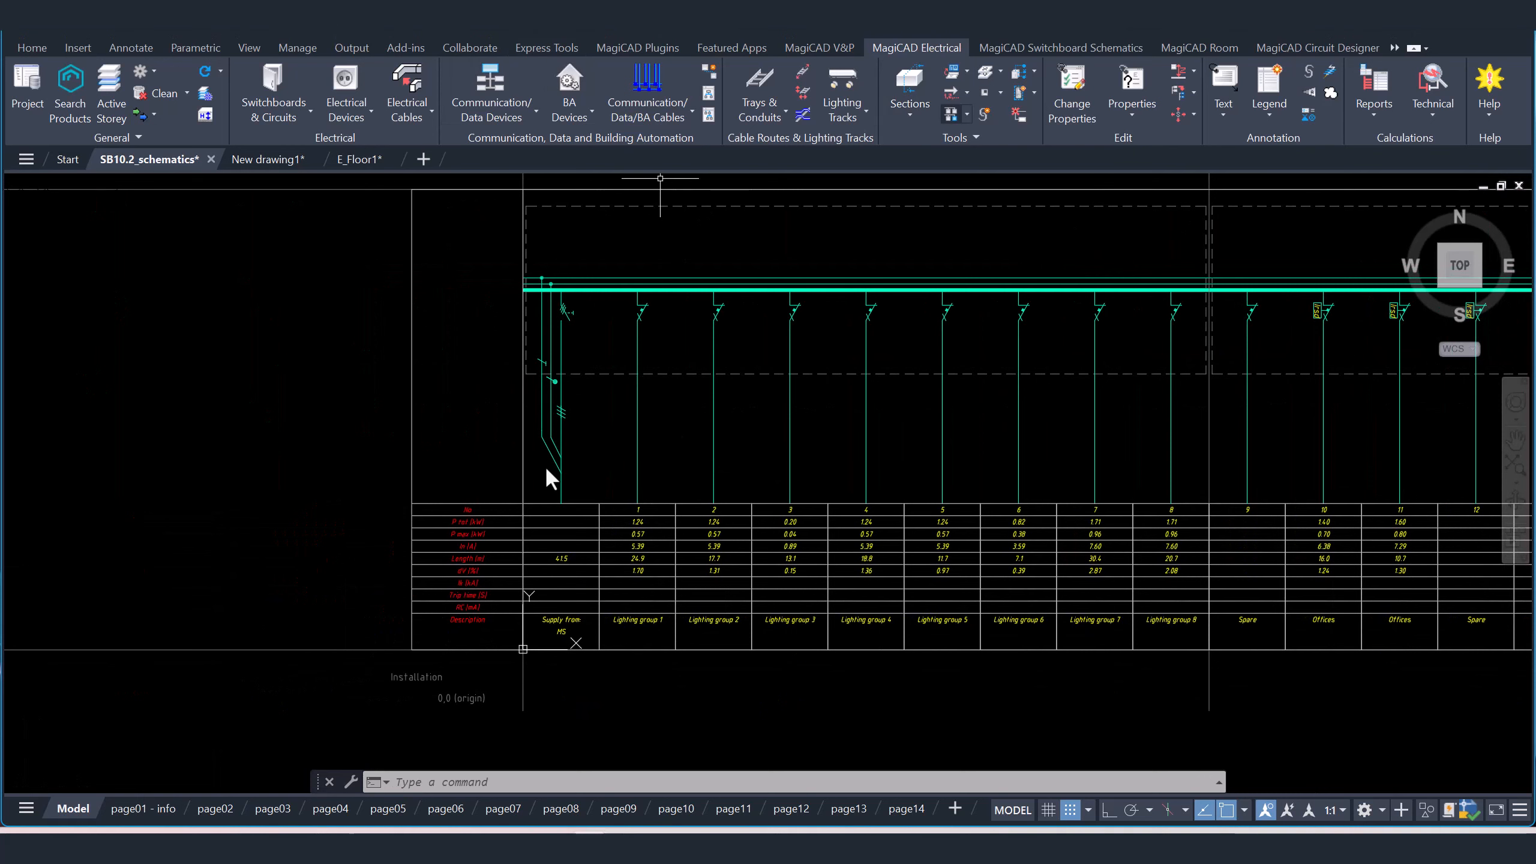
left_click(1062, 49)
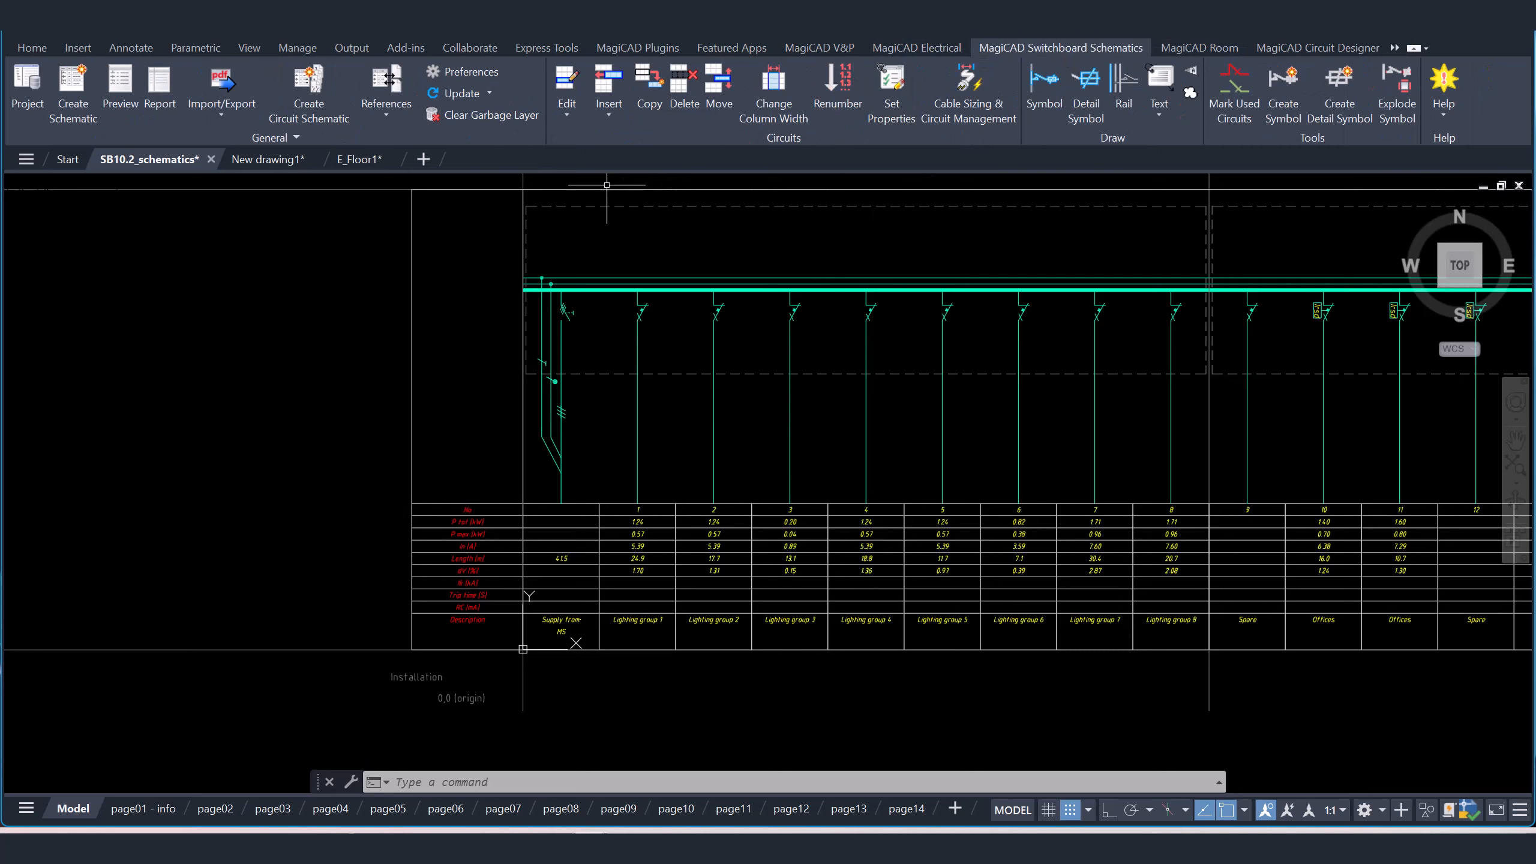
left_click(575, 107)
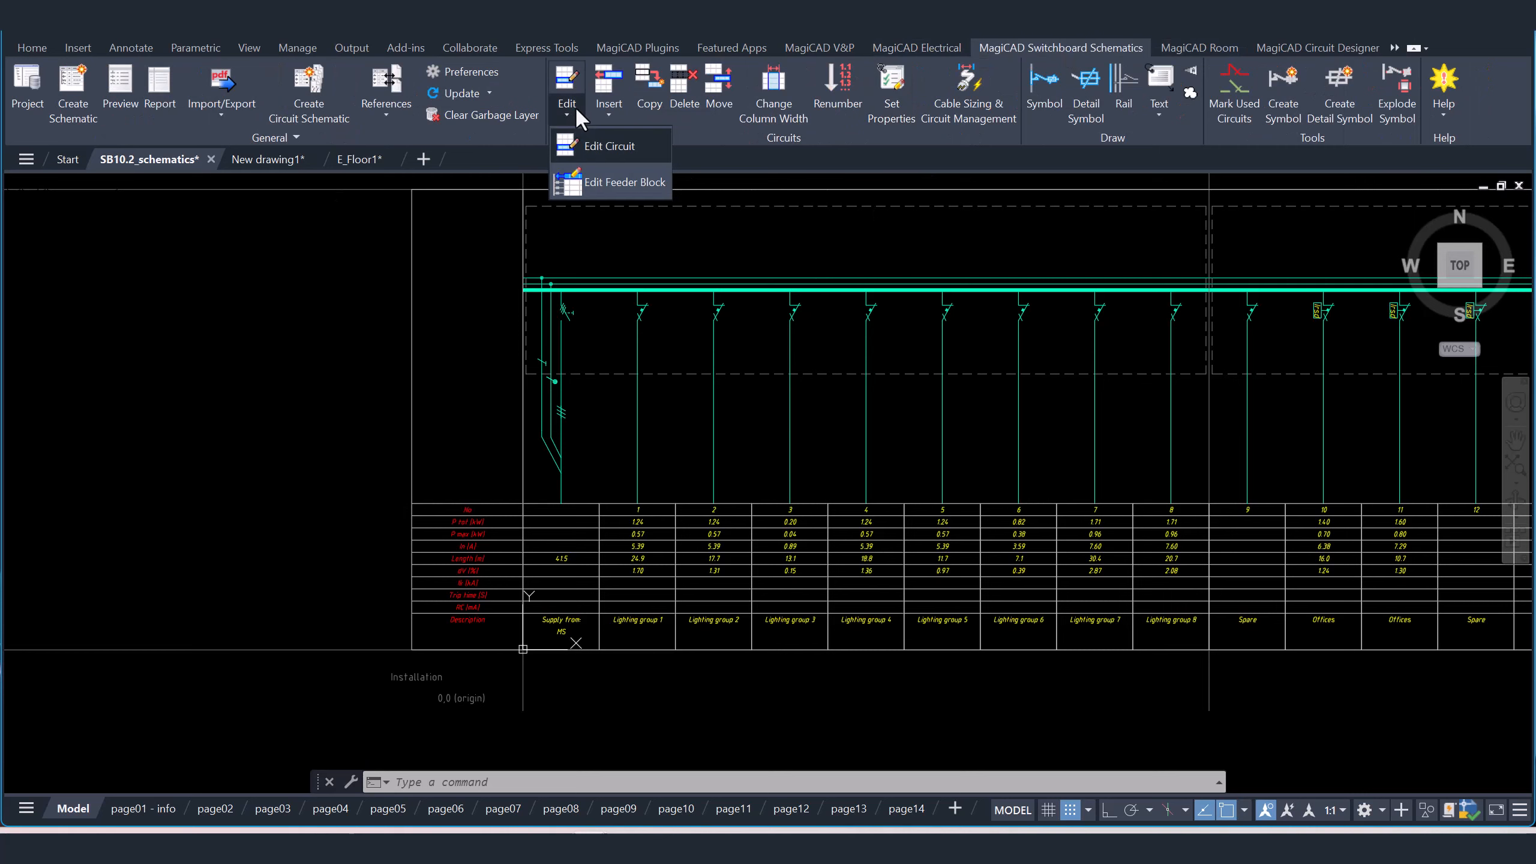
left_click(615, 147)
scroll(645, 550, "up", 5)
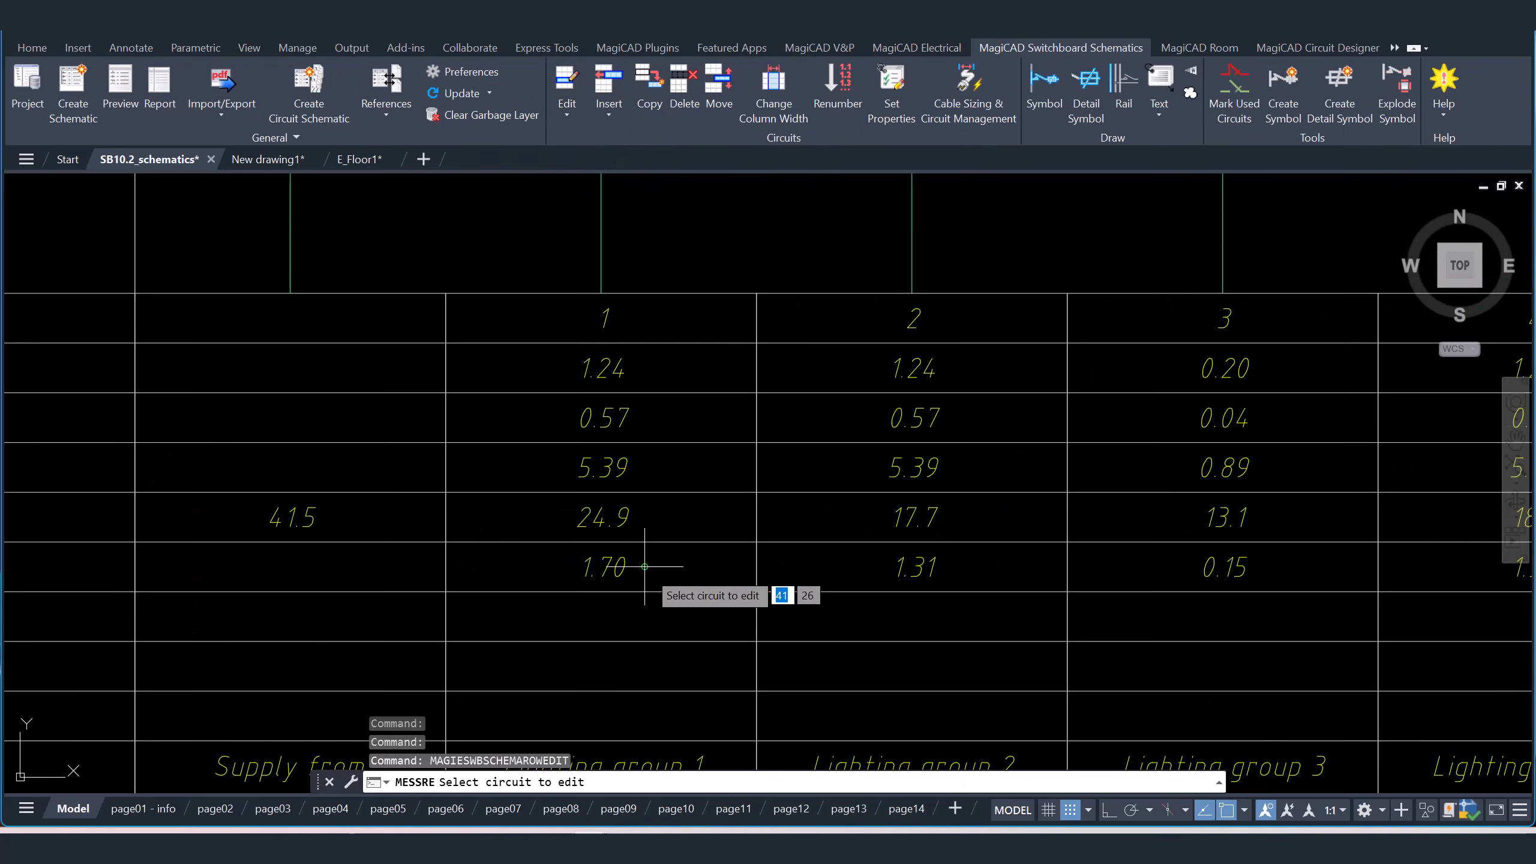
scroll(646, 550, "down", 2)
middle_click_drag(646, 549, 719, 450)
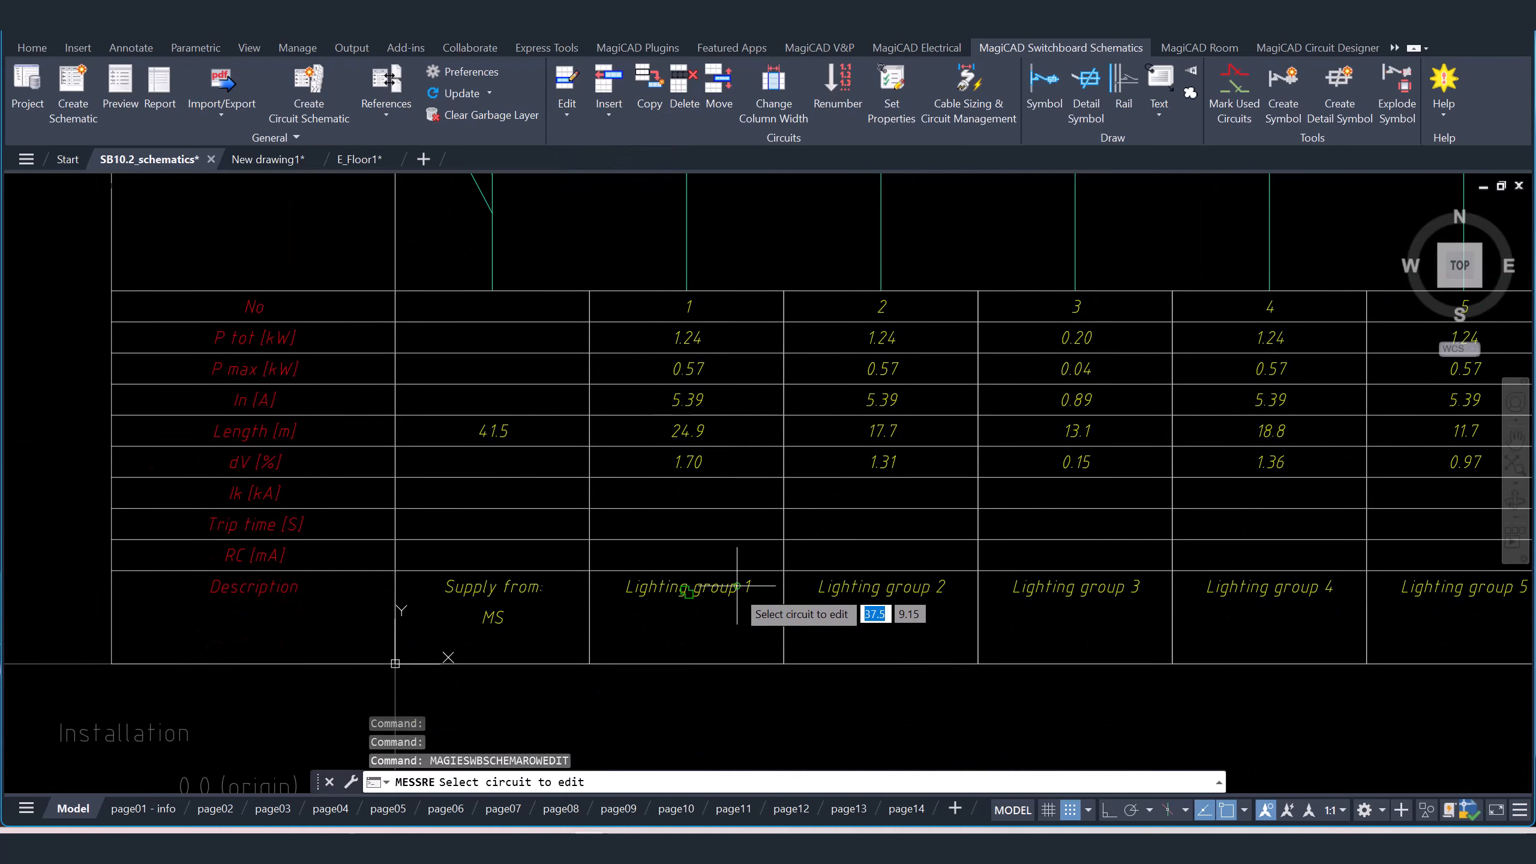
left_click(716, 543)
- Examine the circuit's active power and description among its cell data and referred symbol properties, then close without saving changes
left_click_drag(580, 161, 903, 163)
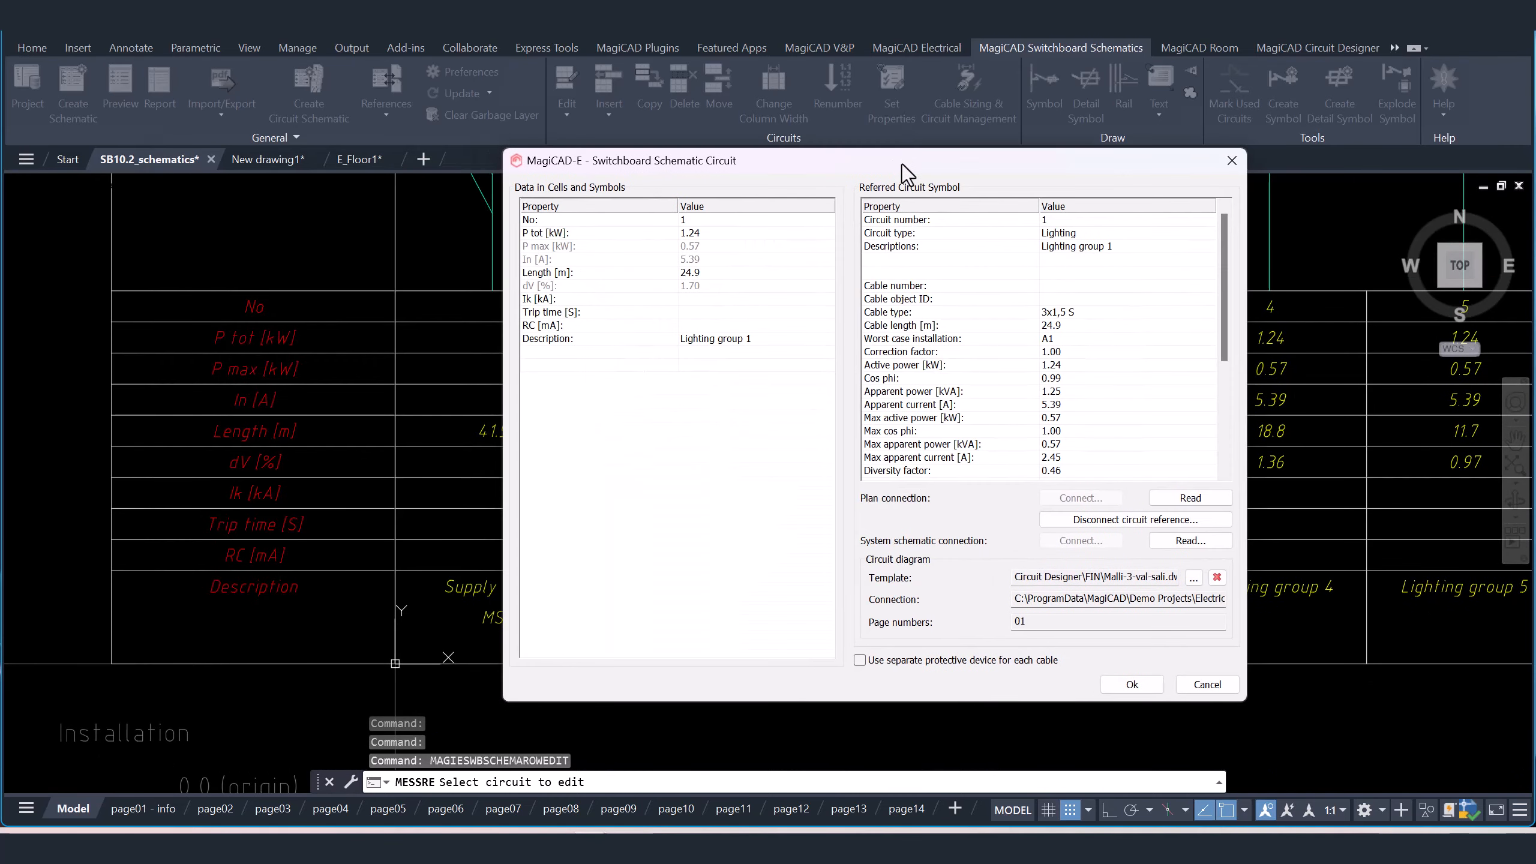
left_click(950, 371)
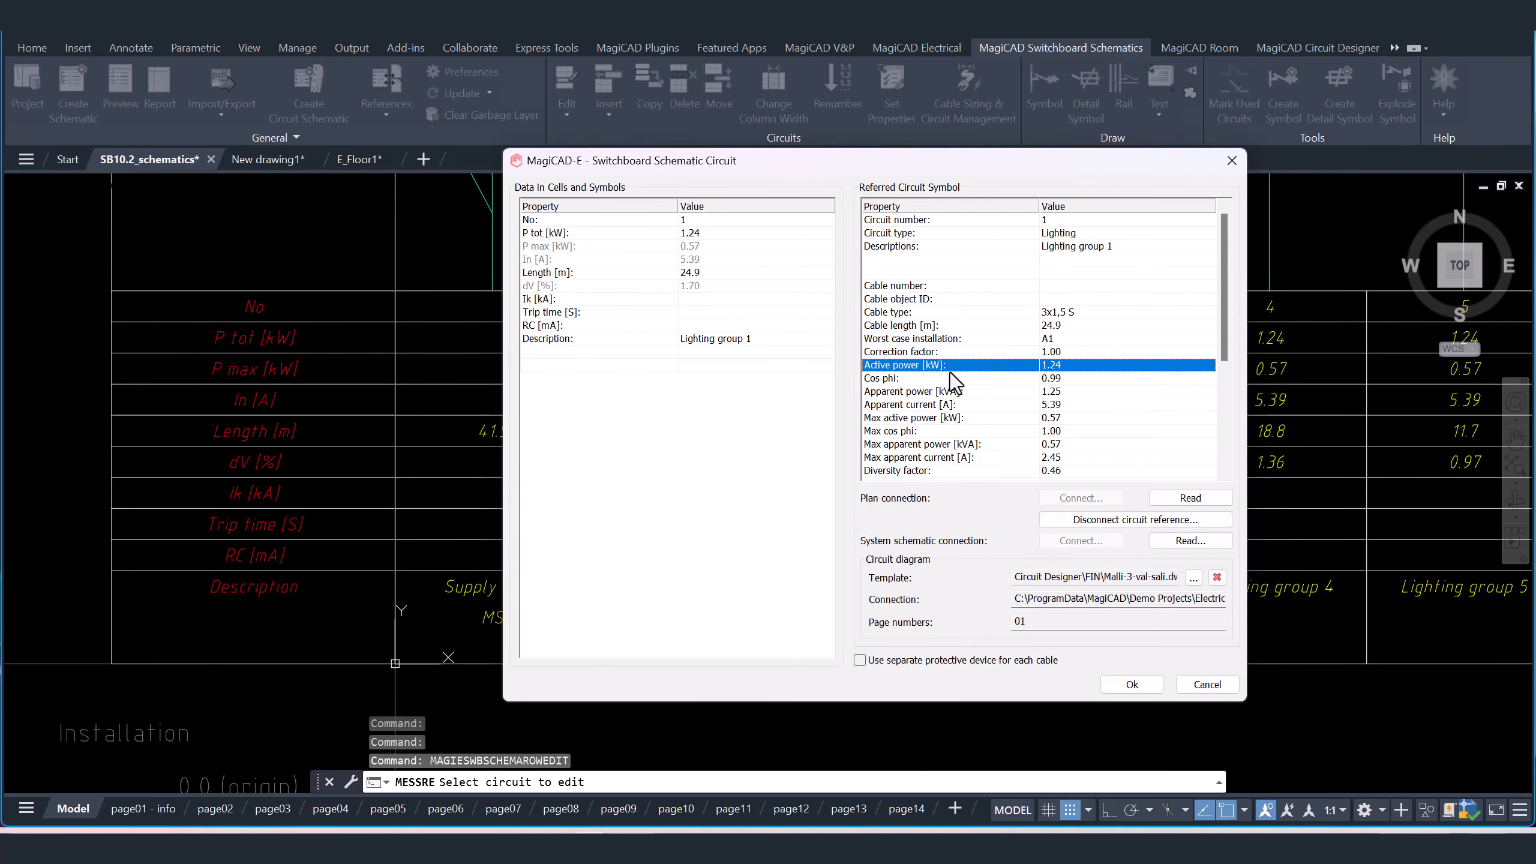
left_click(725, 339)
left_click(726, 338)
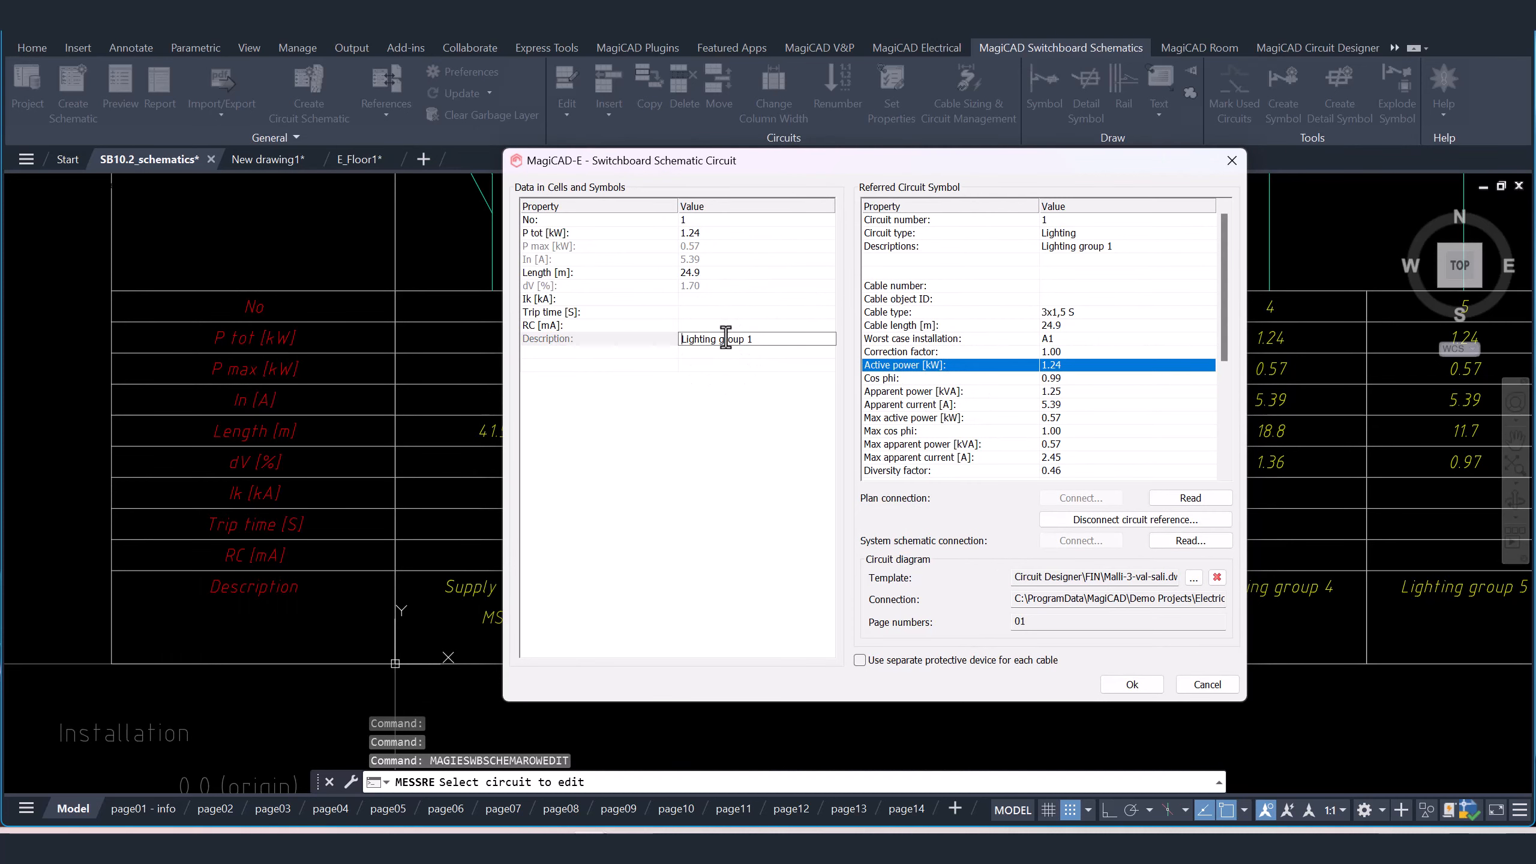
left_click(1208, 683)
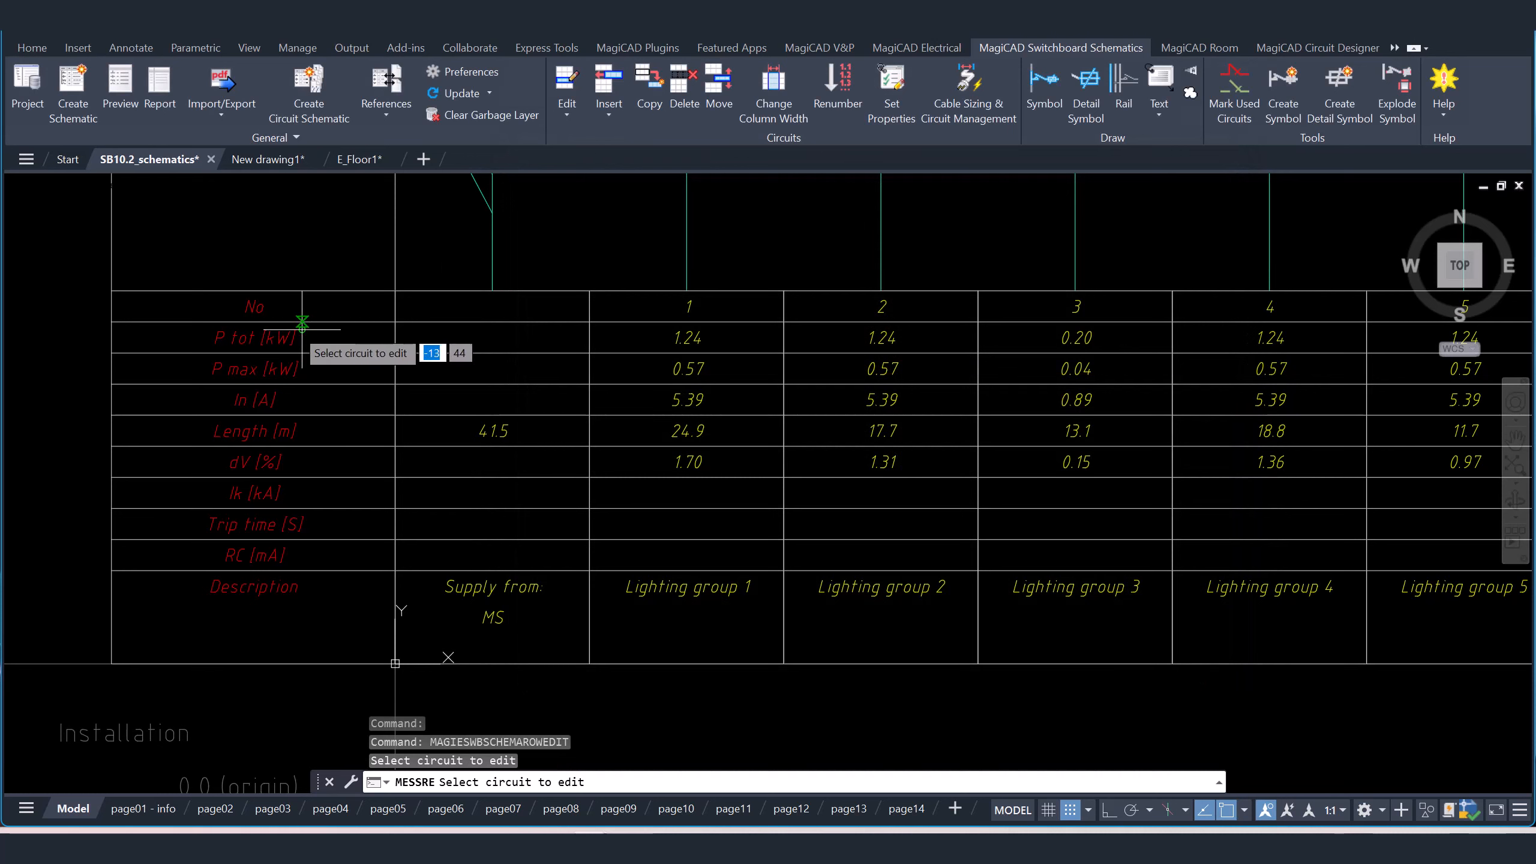
key("Escape")
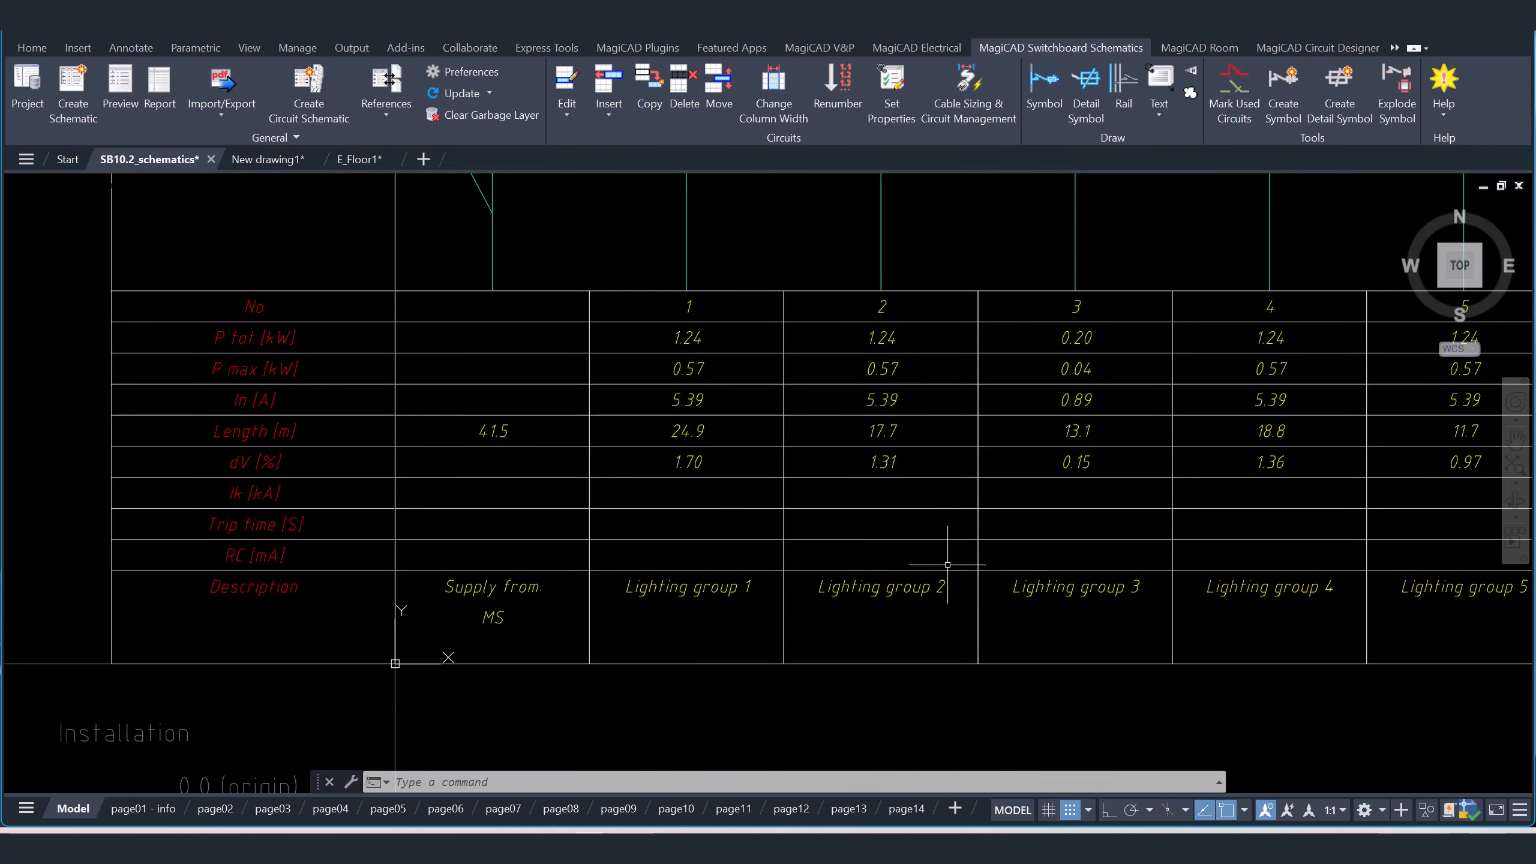
- Inspect the Lighting group 2 title block in New drawing1 and open the Circuit Designer drawing settings
left_click(254, 158)
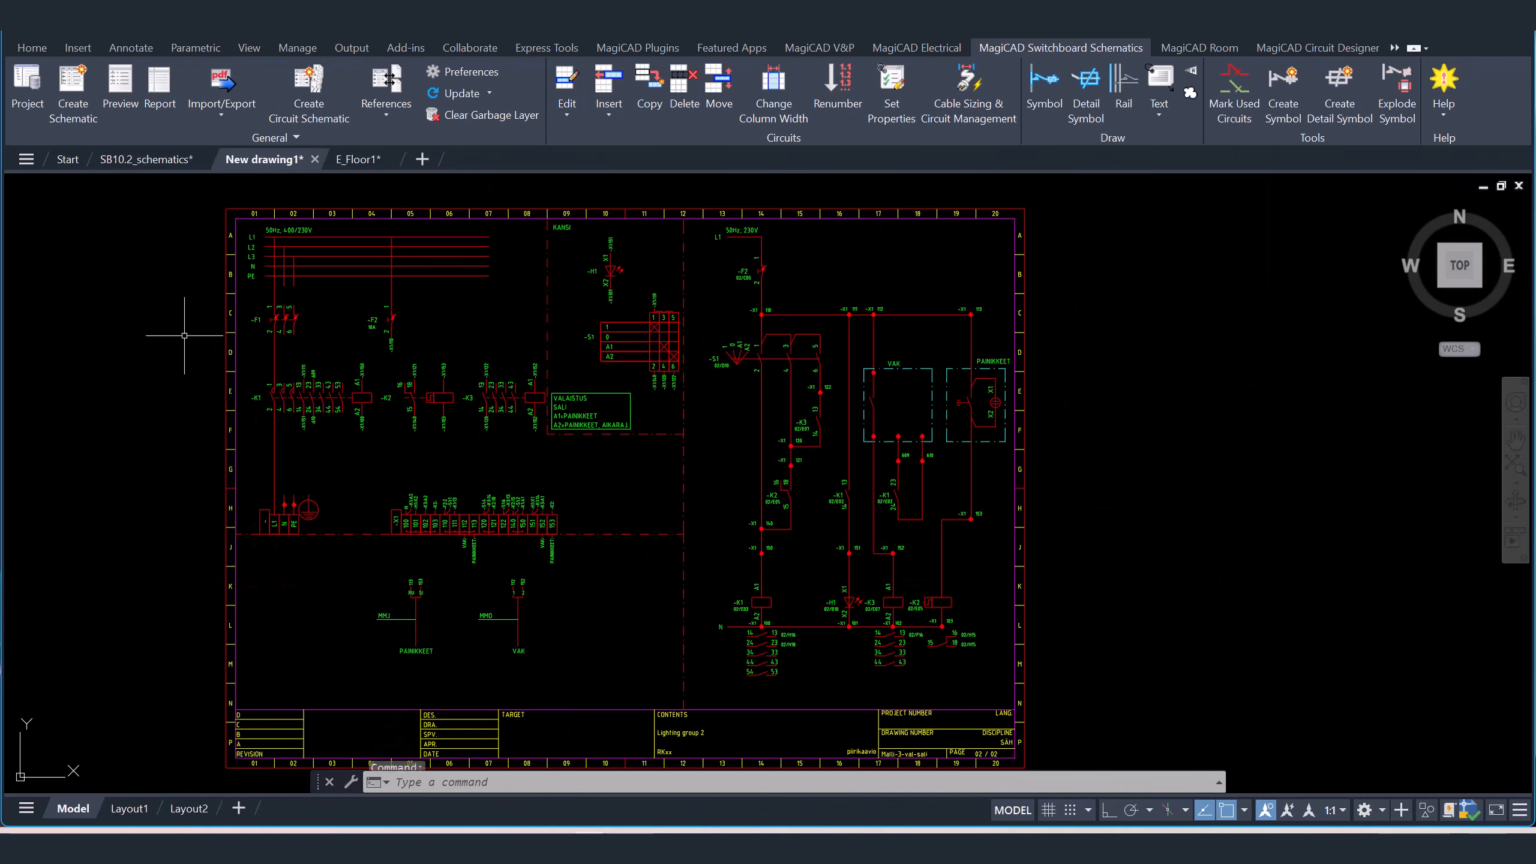
scroll(762, 635, "up", 4)
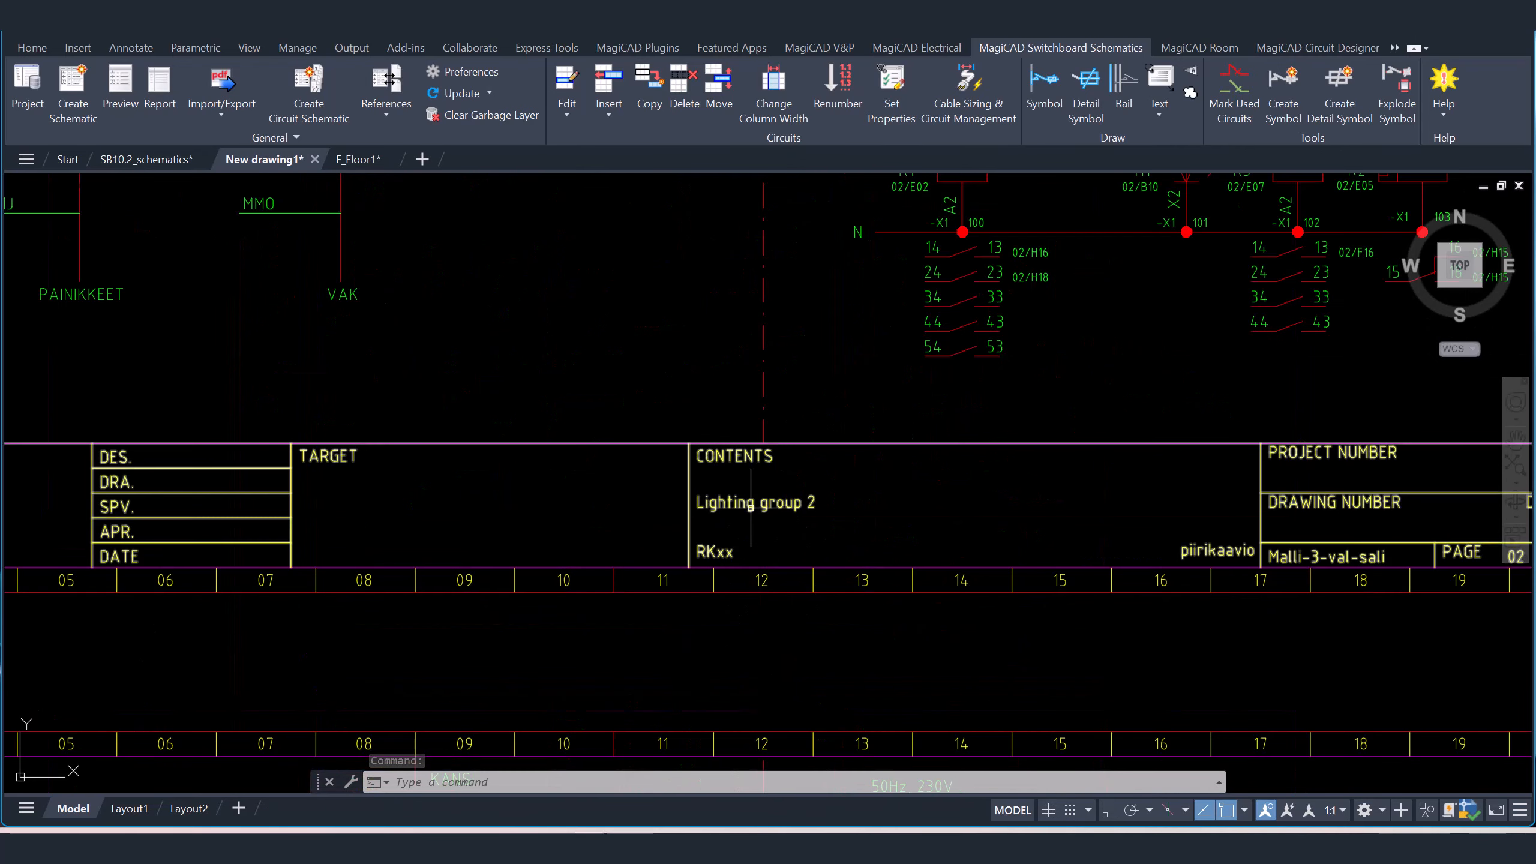
left_click(1274, 53)
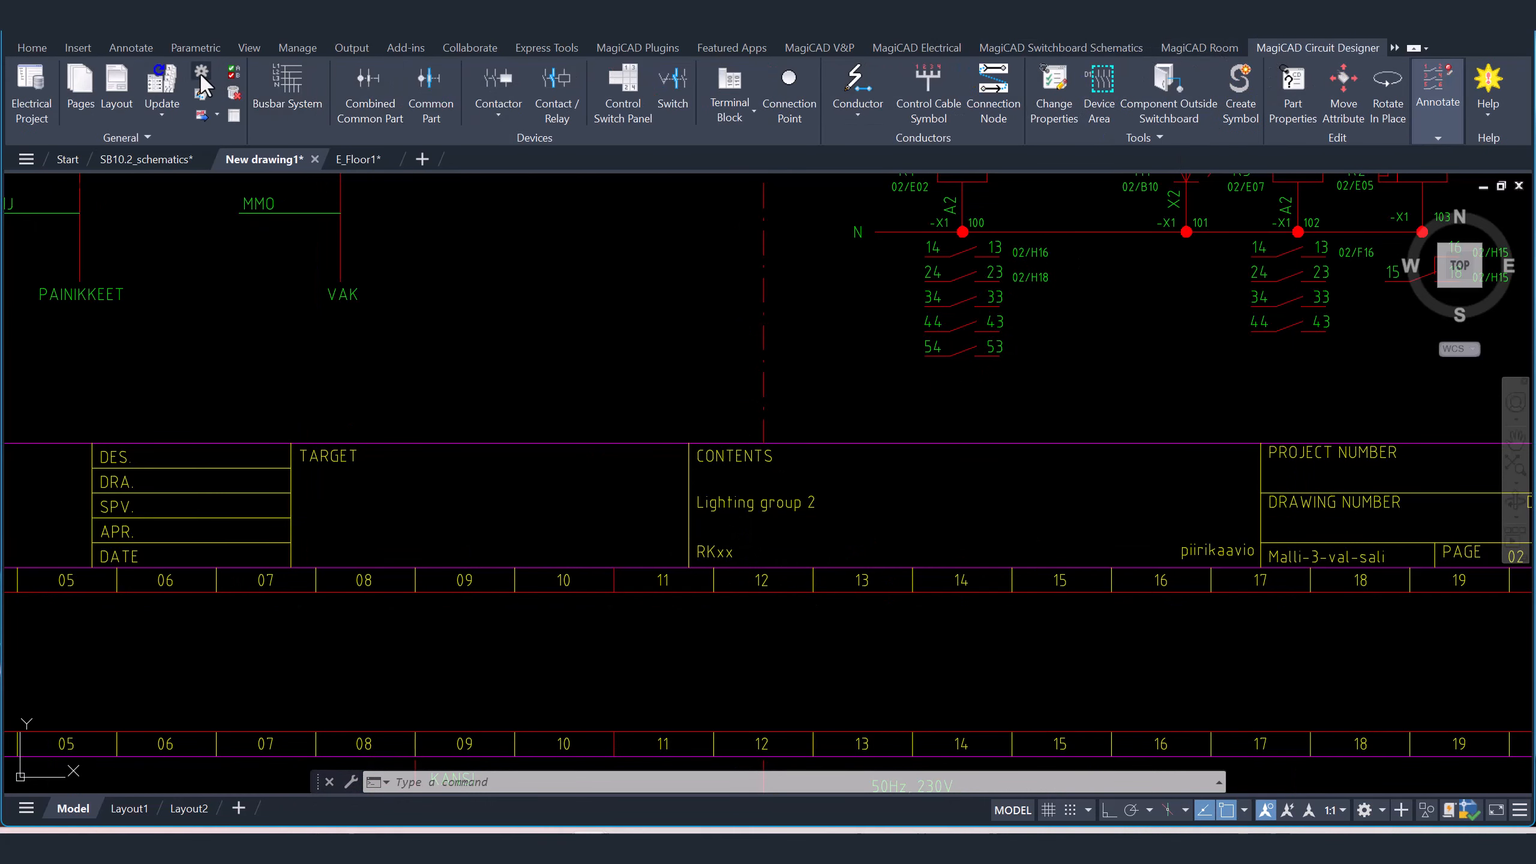
left_click(201, 75)
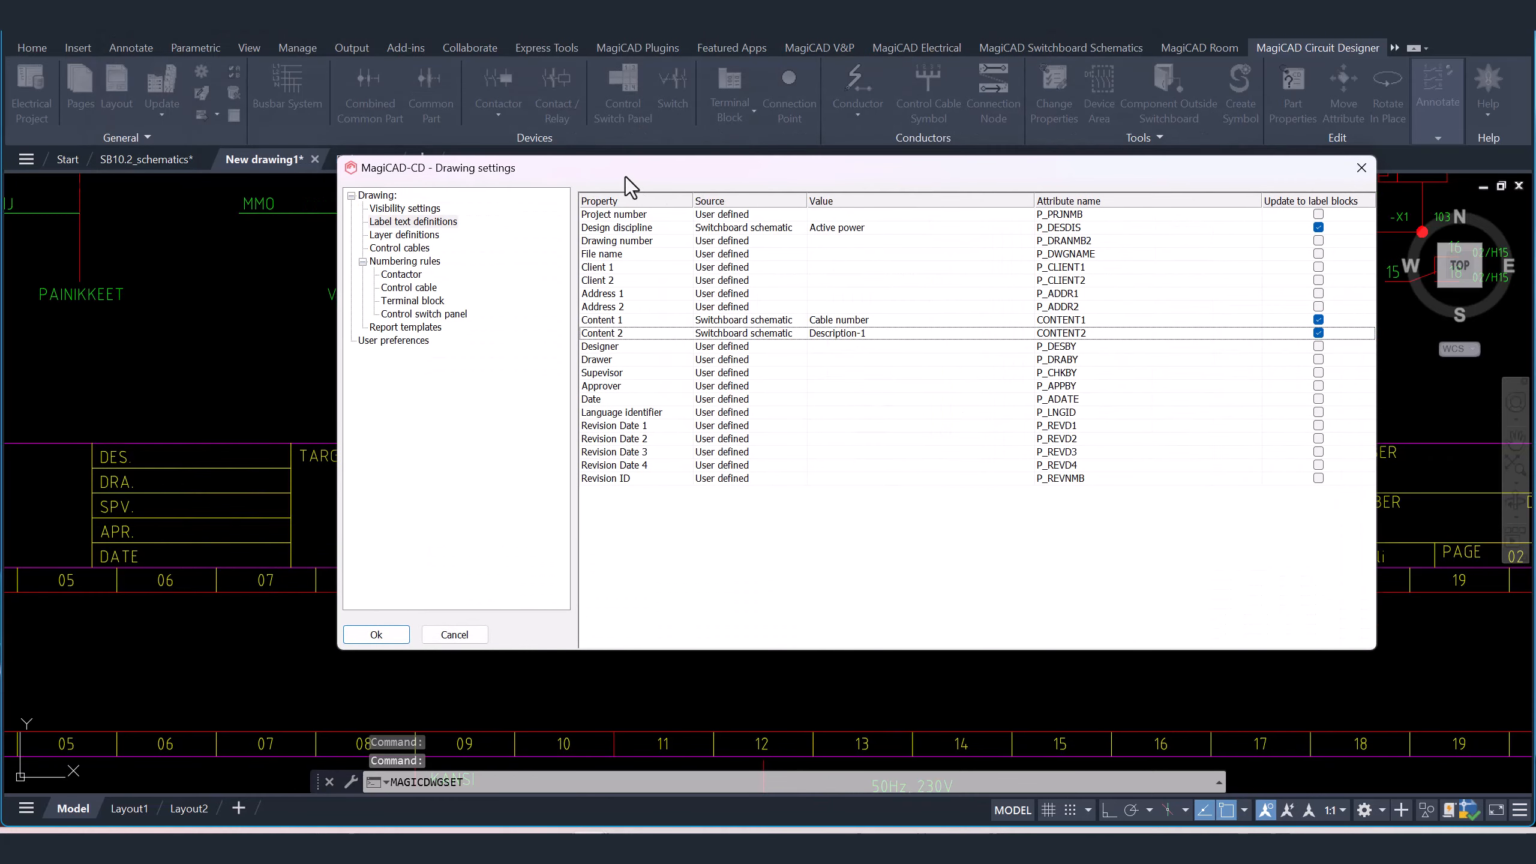
- Set the Content 1 label text to the switchboard schematic's Active power, keep attribute CONTENT1, and save the drawing settings
left_click(849, 324)
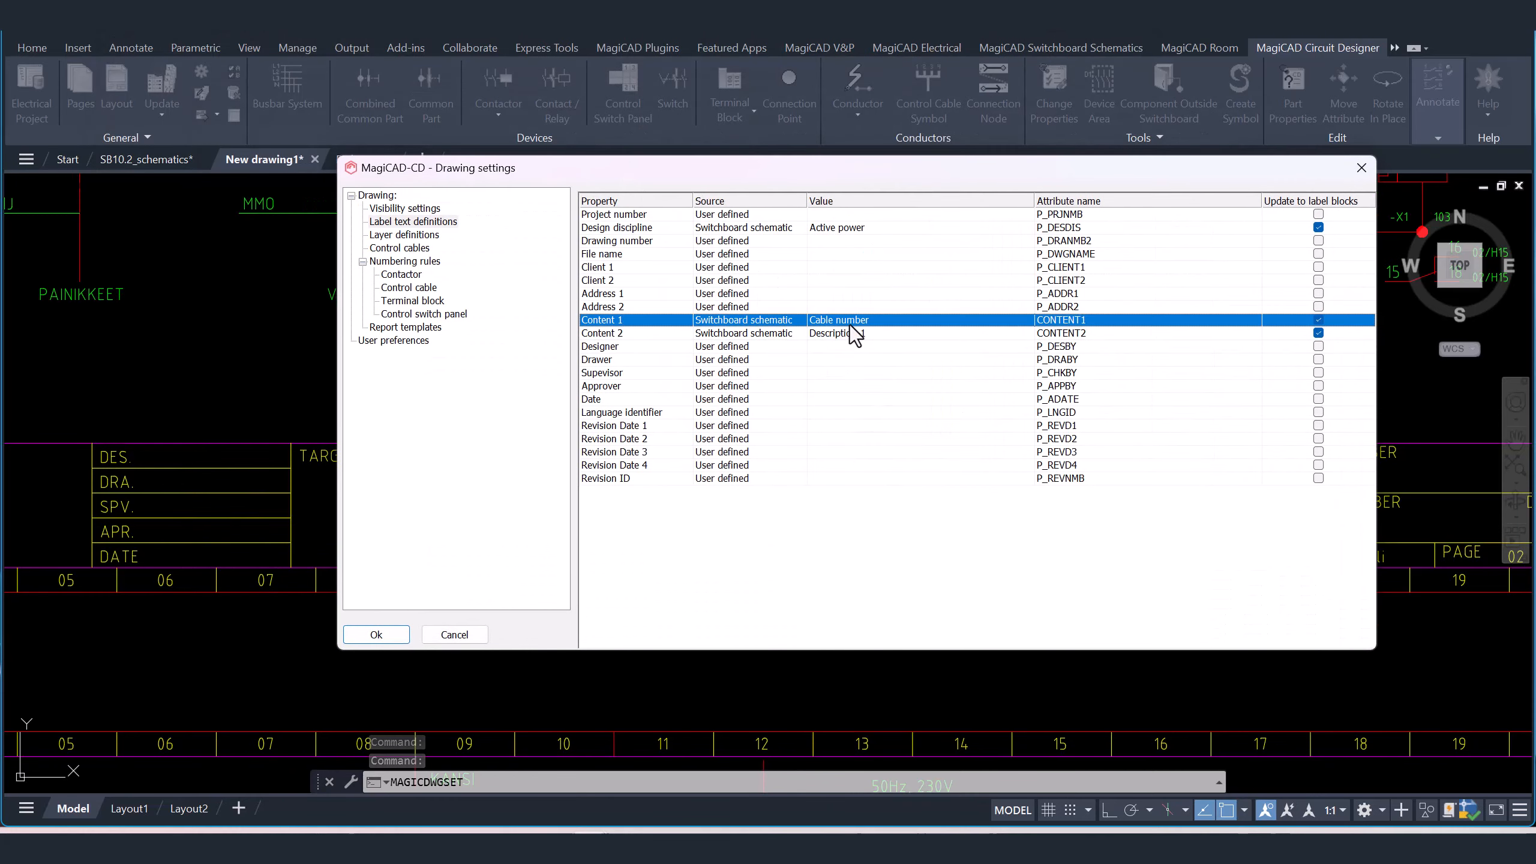
double_click(902, 319)
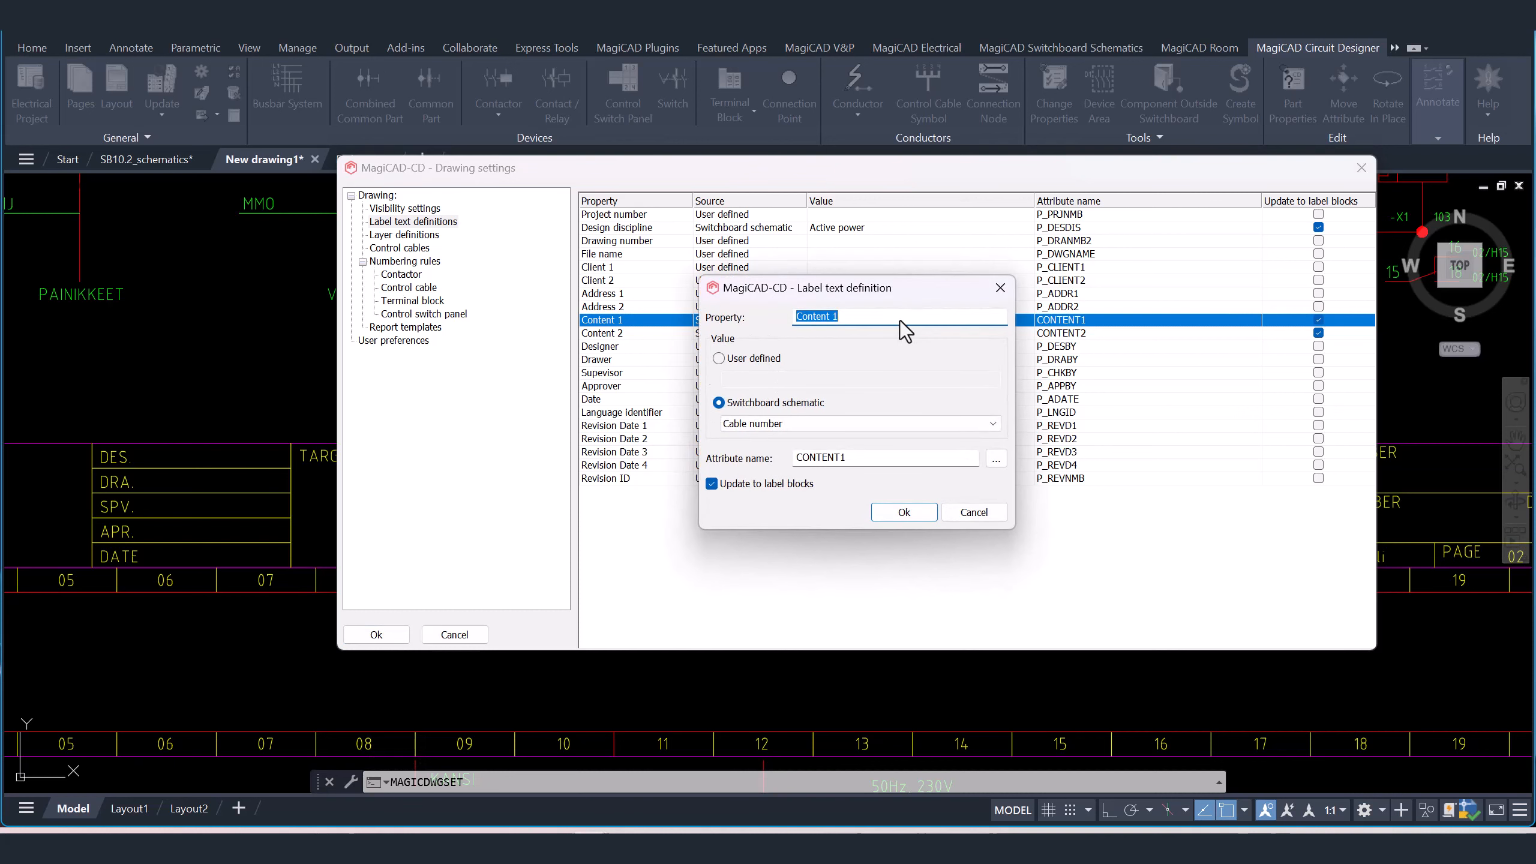
left_click(740, 406)
left_click(788, 424)
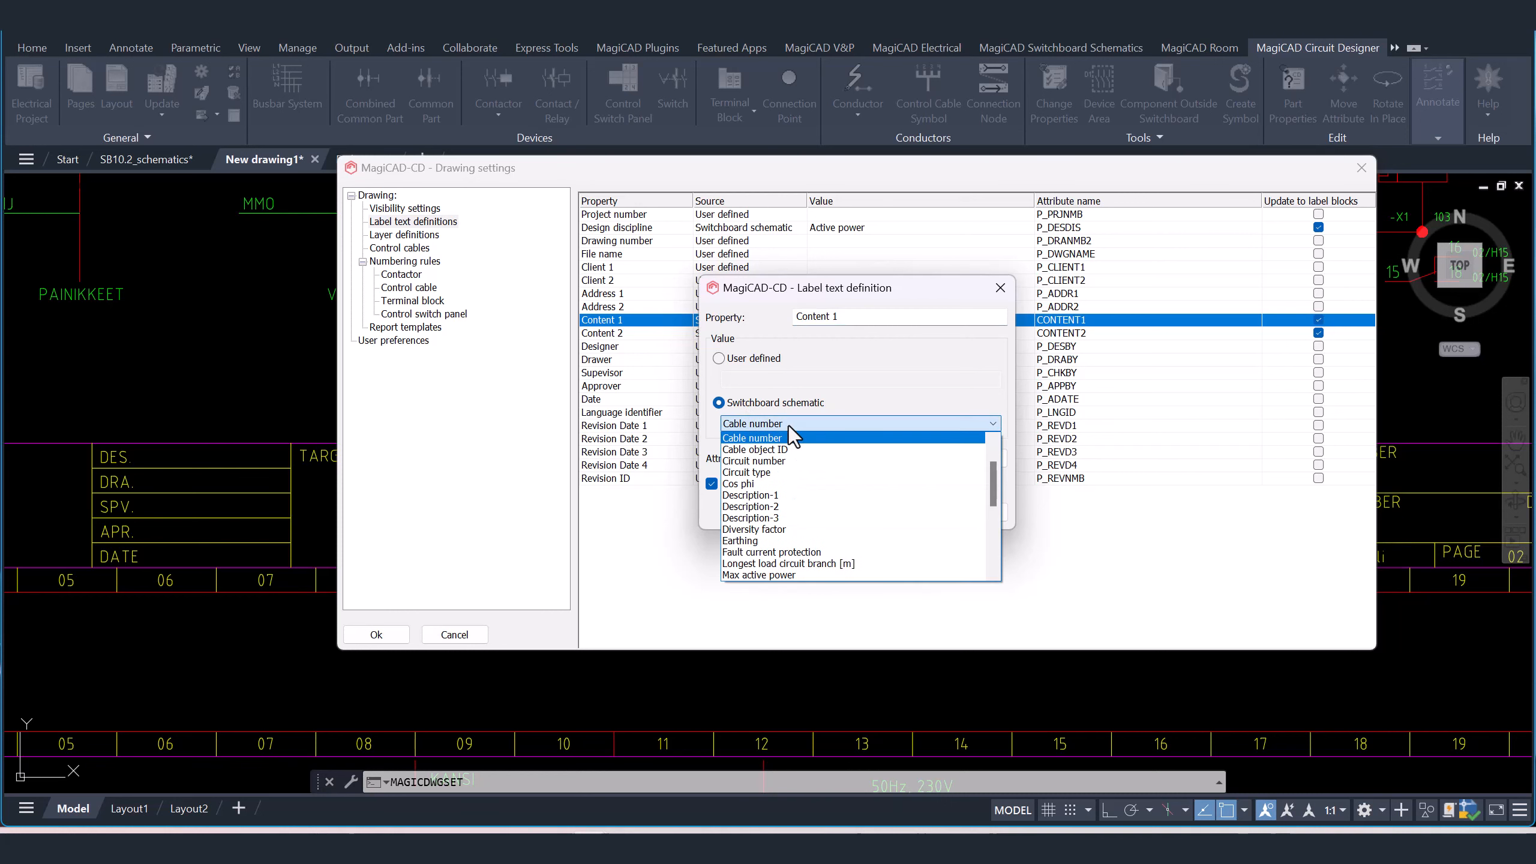
scroll(823, 480, "down", 4)
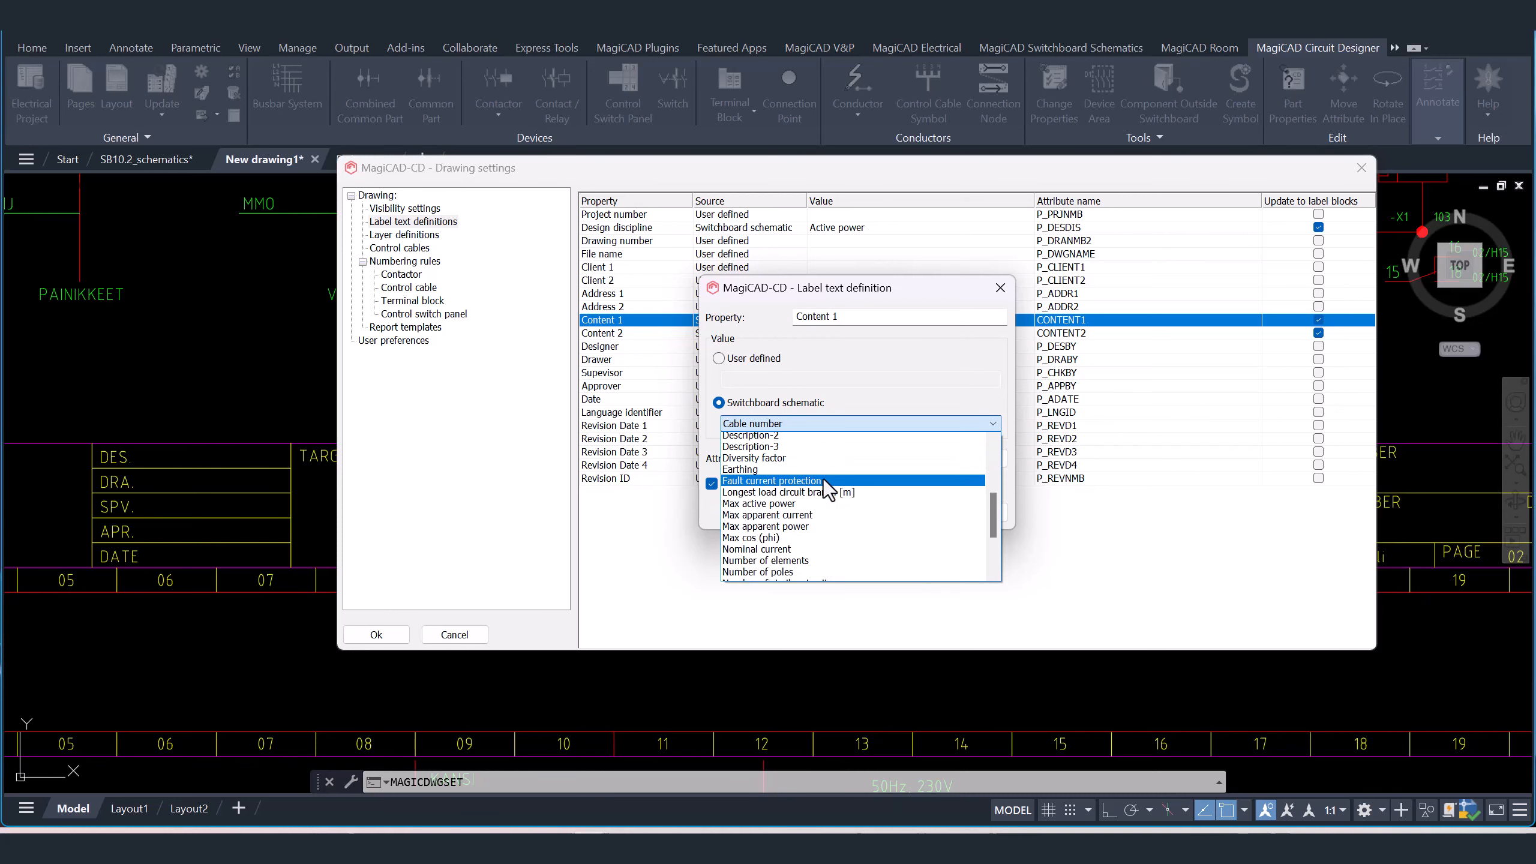
scroll(823, 479, "up", 5)
left_click(732, 438)
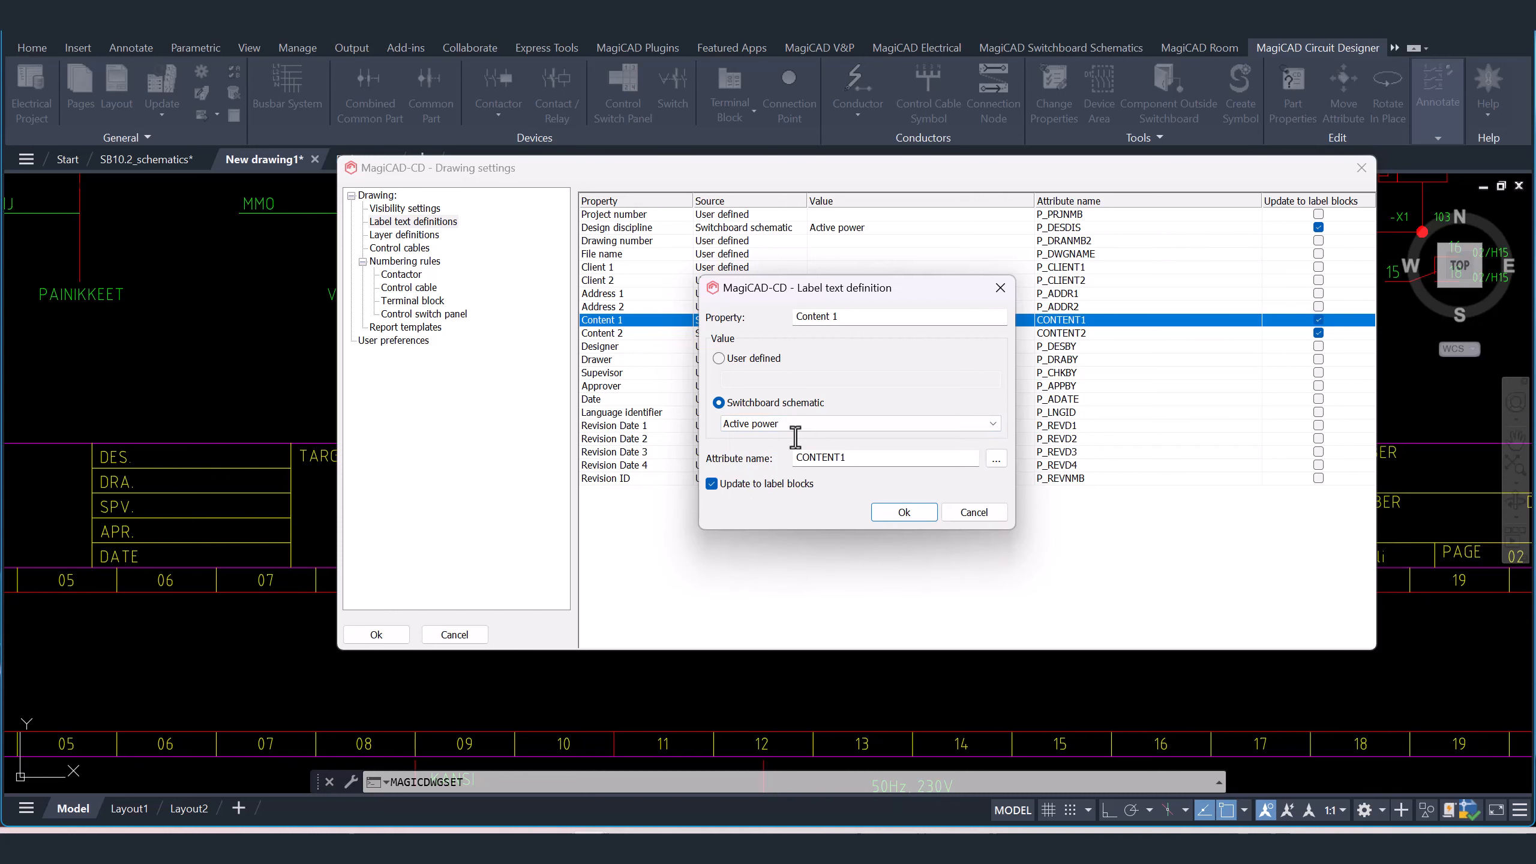
left_click(996, 458)
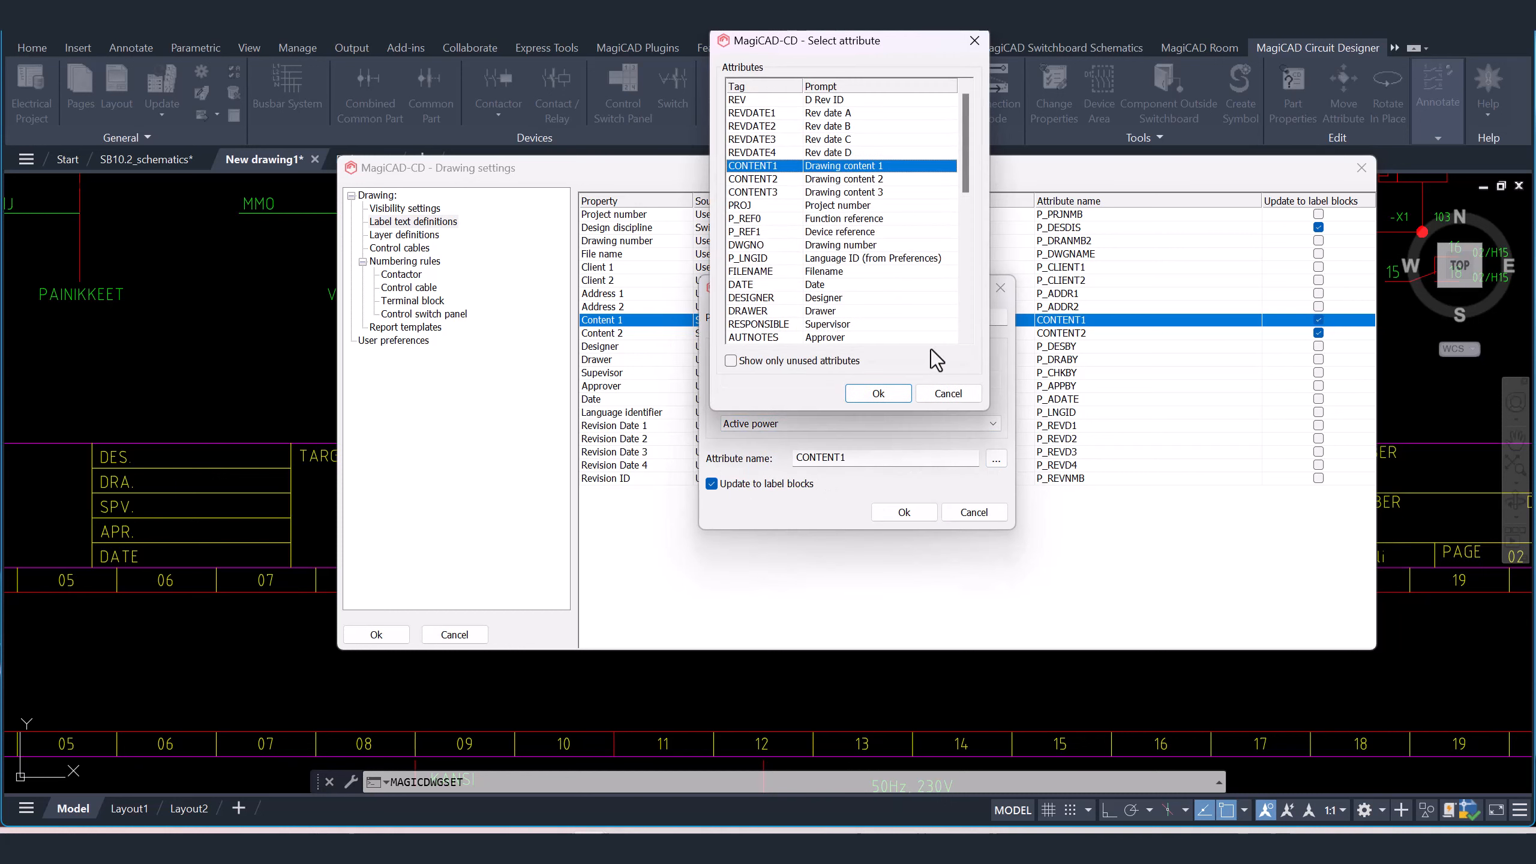
left_click(878, 393)
left_click(904, 511)
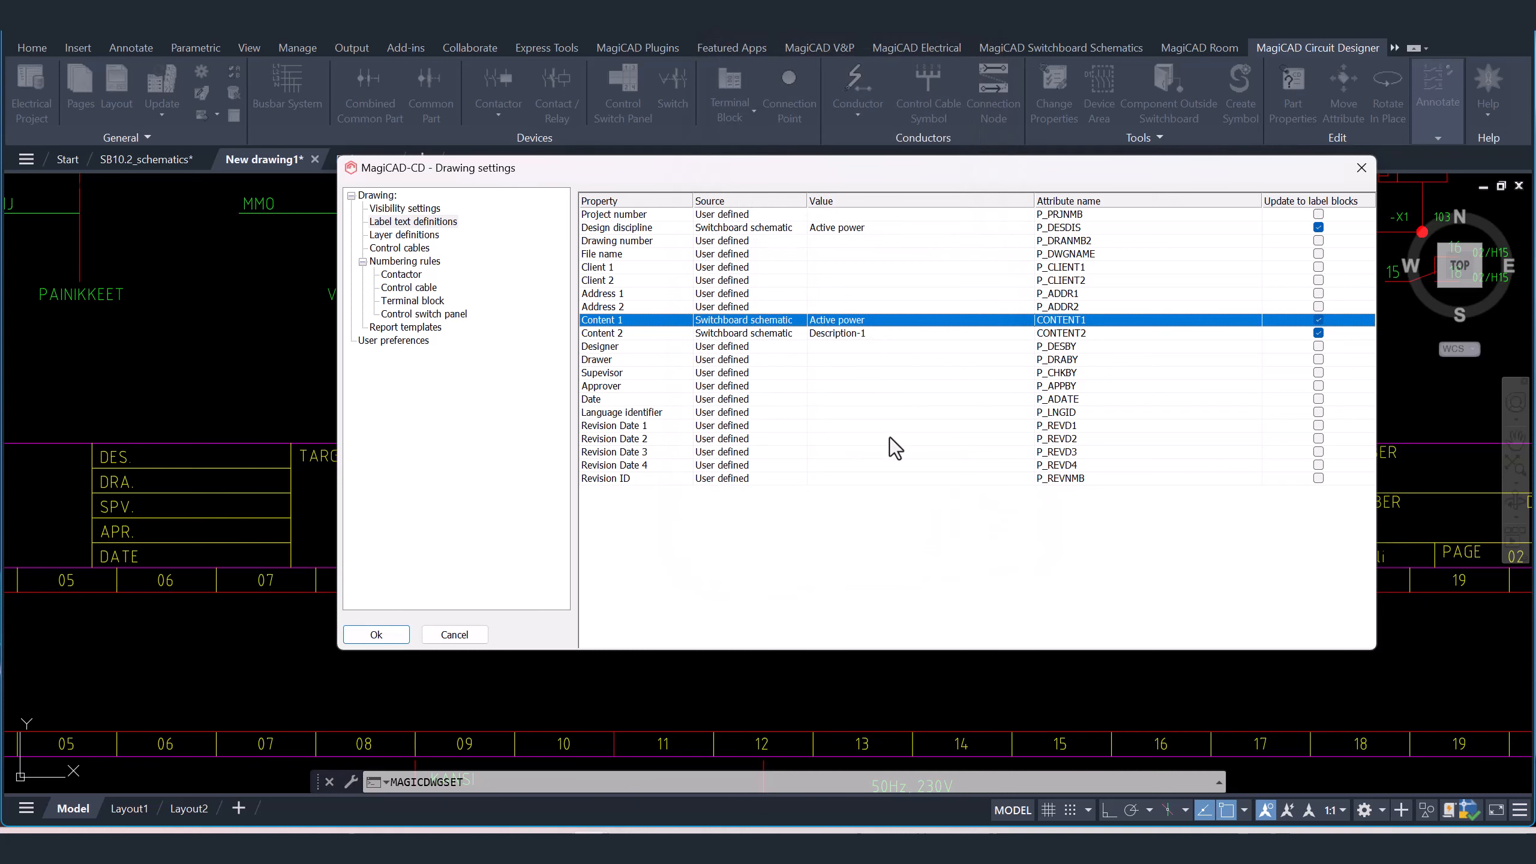
left_click(881, 333)
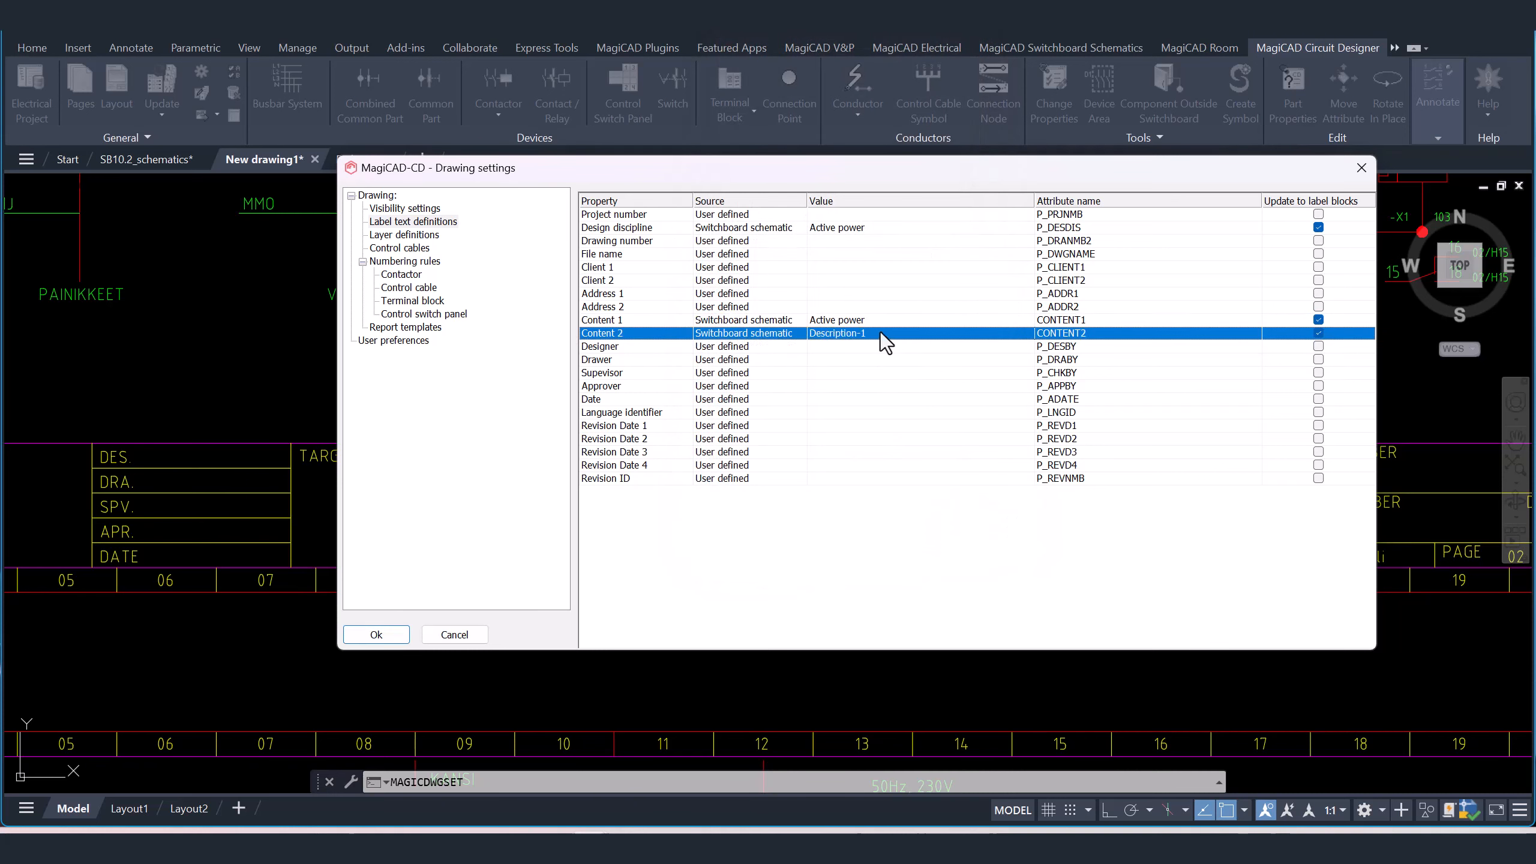
left_click(385, 639)
- Update the circuit diagram from the switchboard schematic and check the Contents field in its title block
scroll(871, 403, "down", 2)
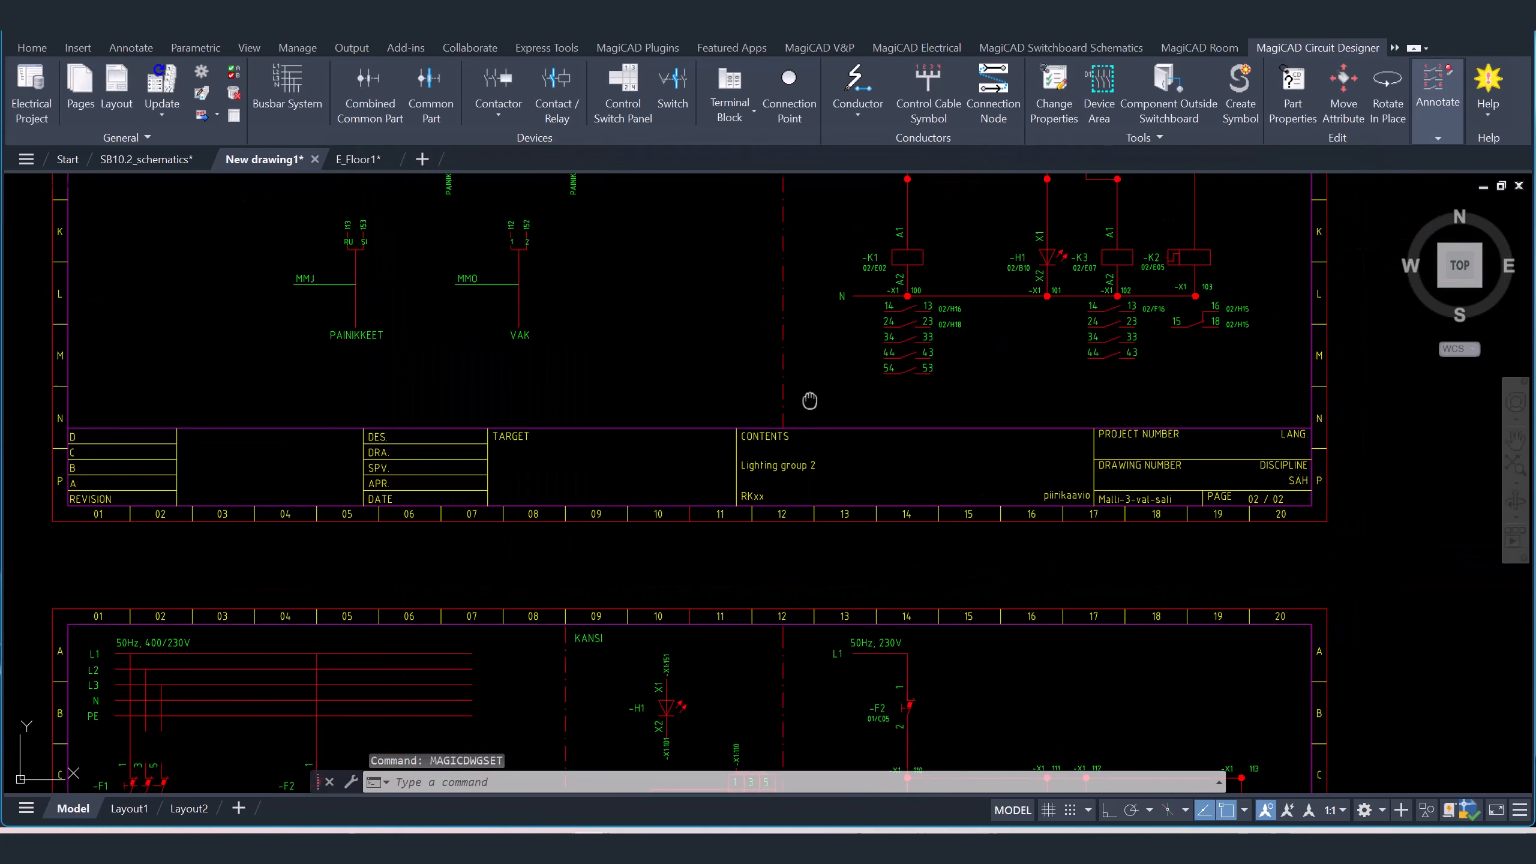
scroll(728, 312, "up", 2)
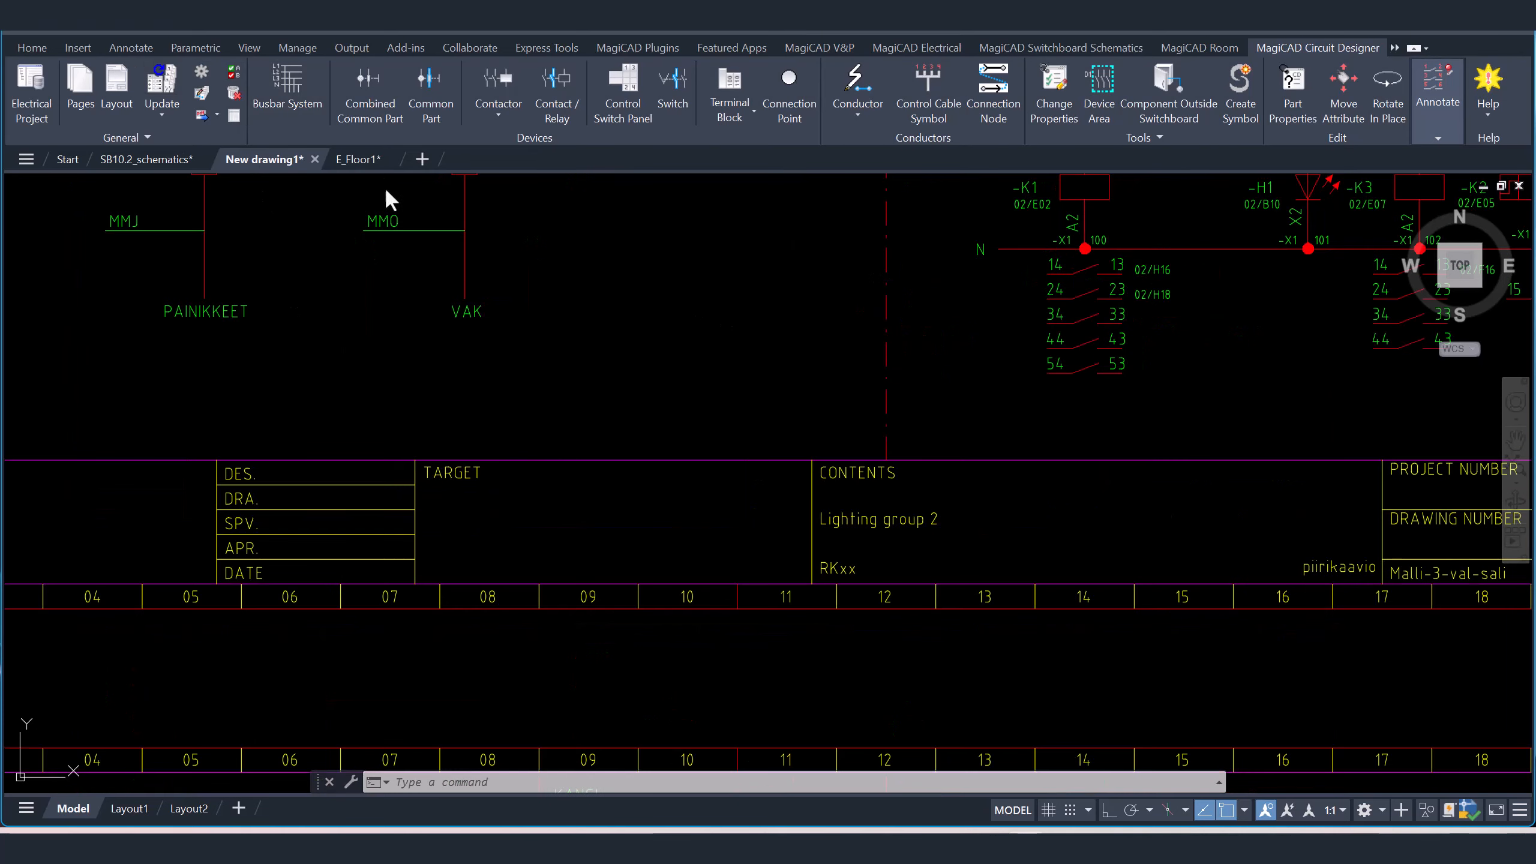
left_click(163, 116)
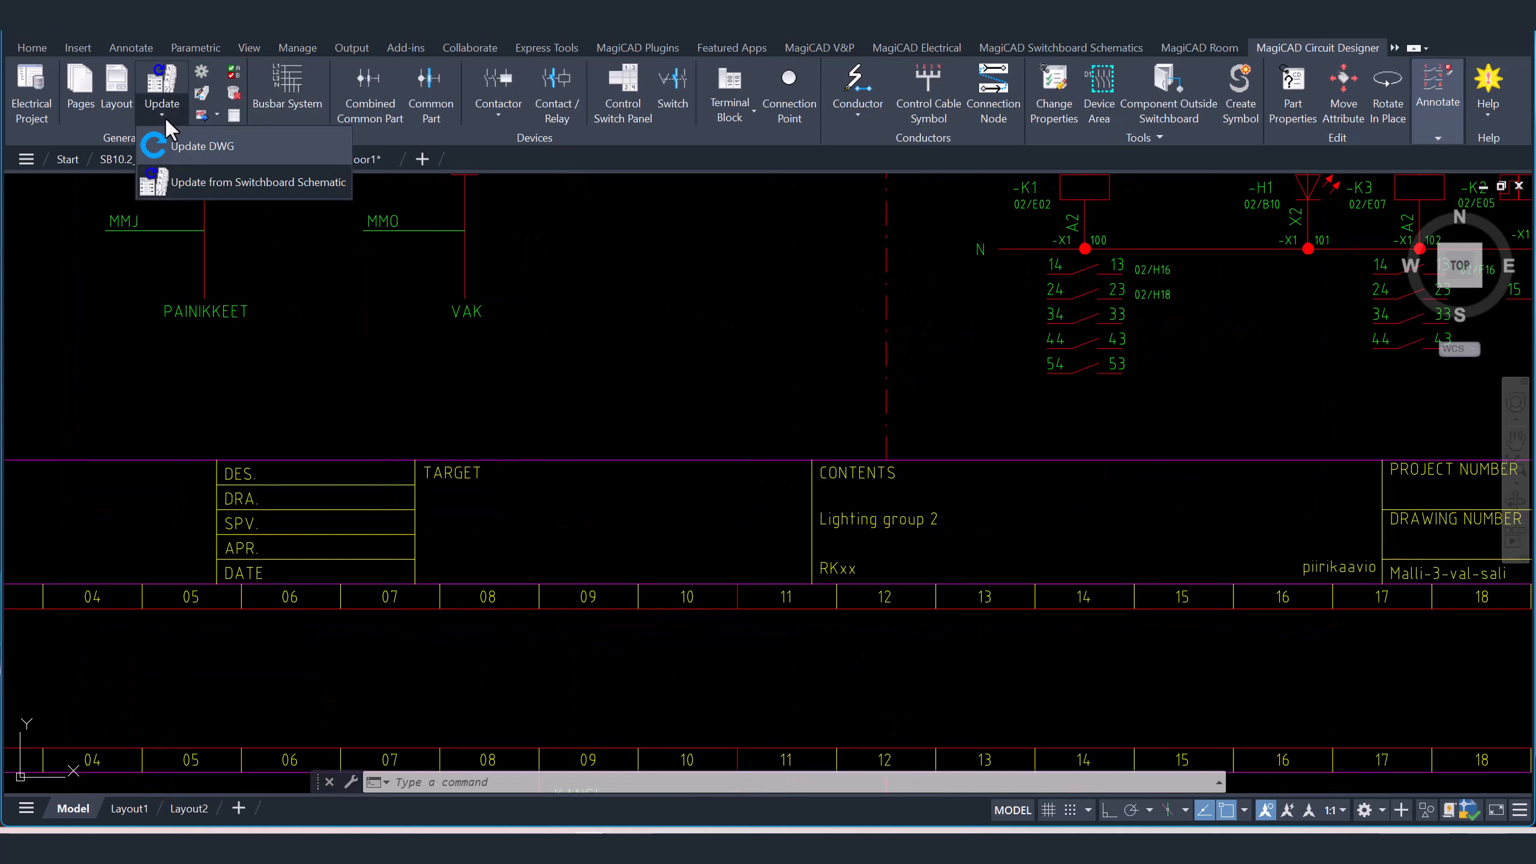
left_click(241, 182)
scroll(796, 435, "up", 5)
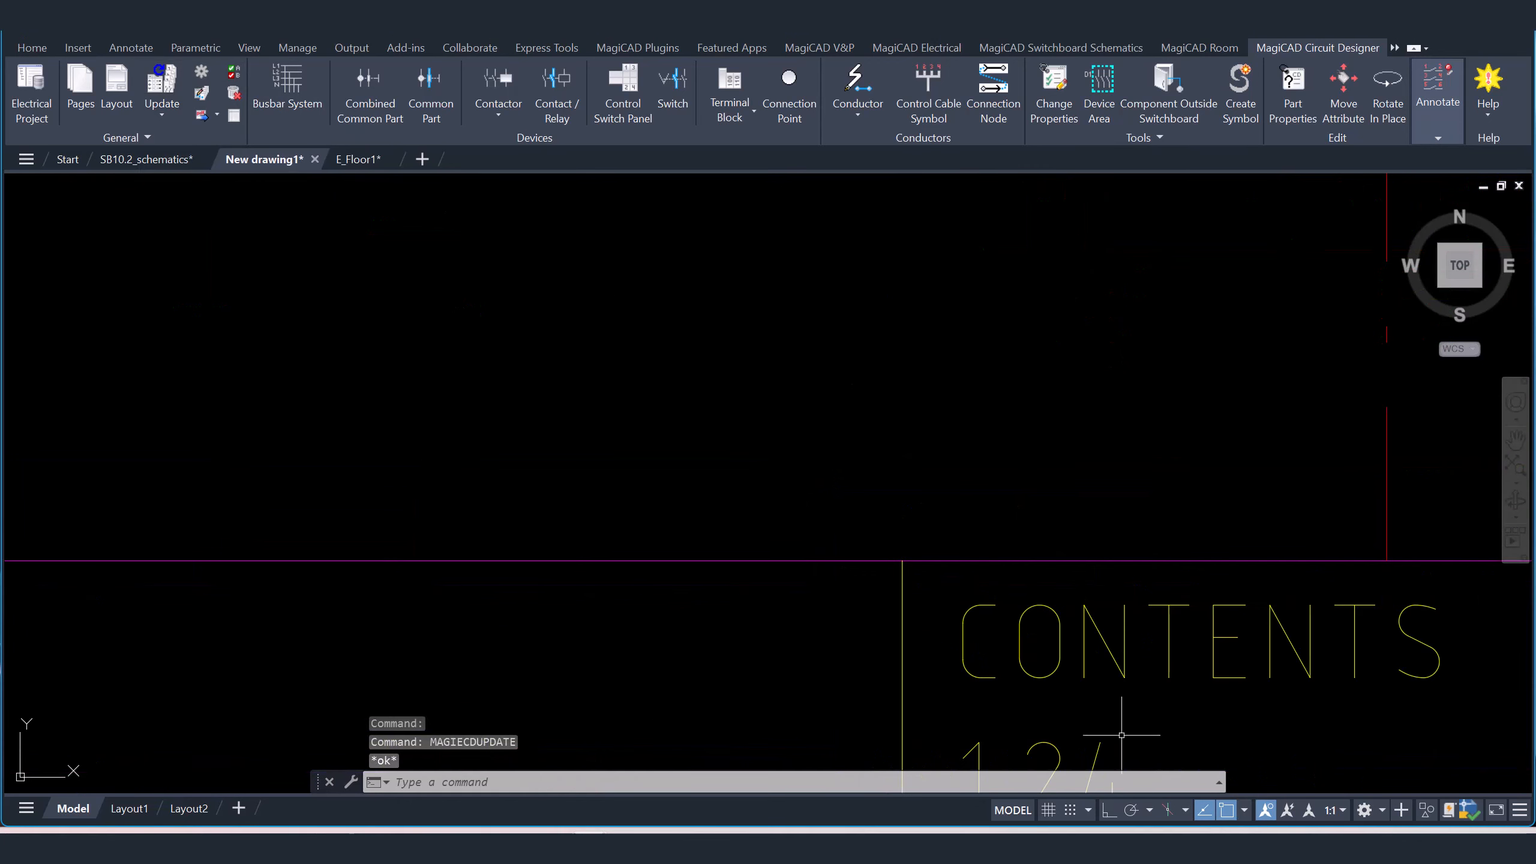
- Examine the Contents values in the Lighting group 2 title block
middle_click_drag(1121, 736, 813, 454)
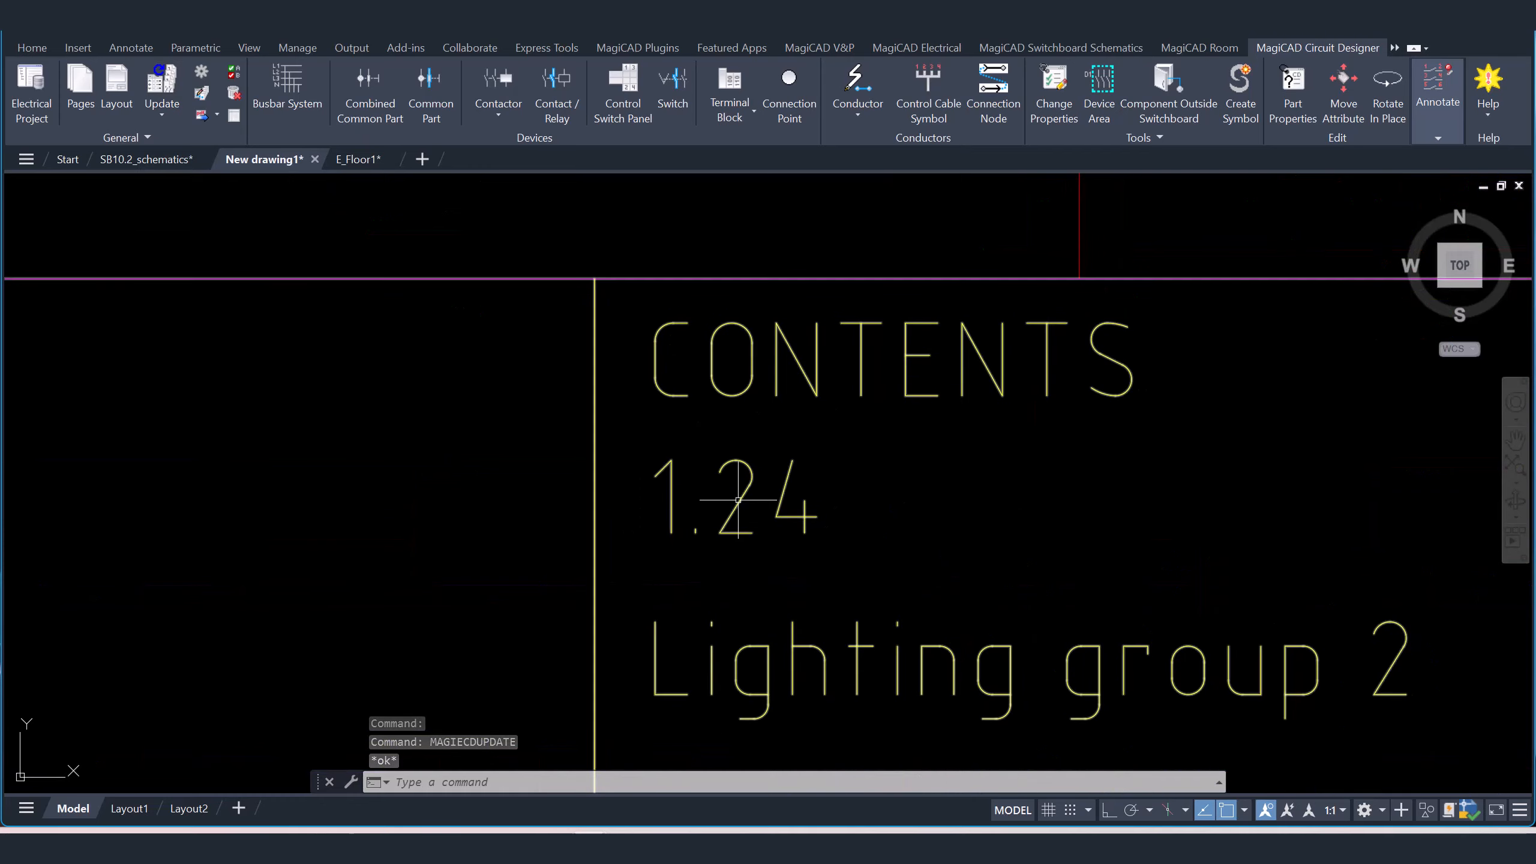
scroll(735, 495, "down", 8)
scroll(598, 502, "up", 5)
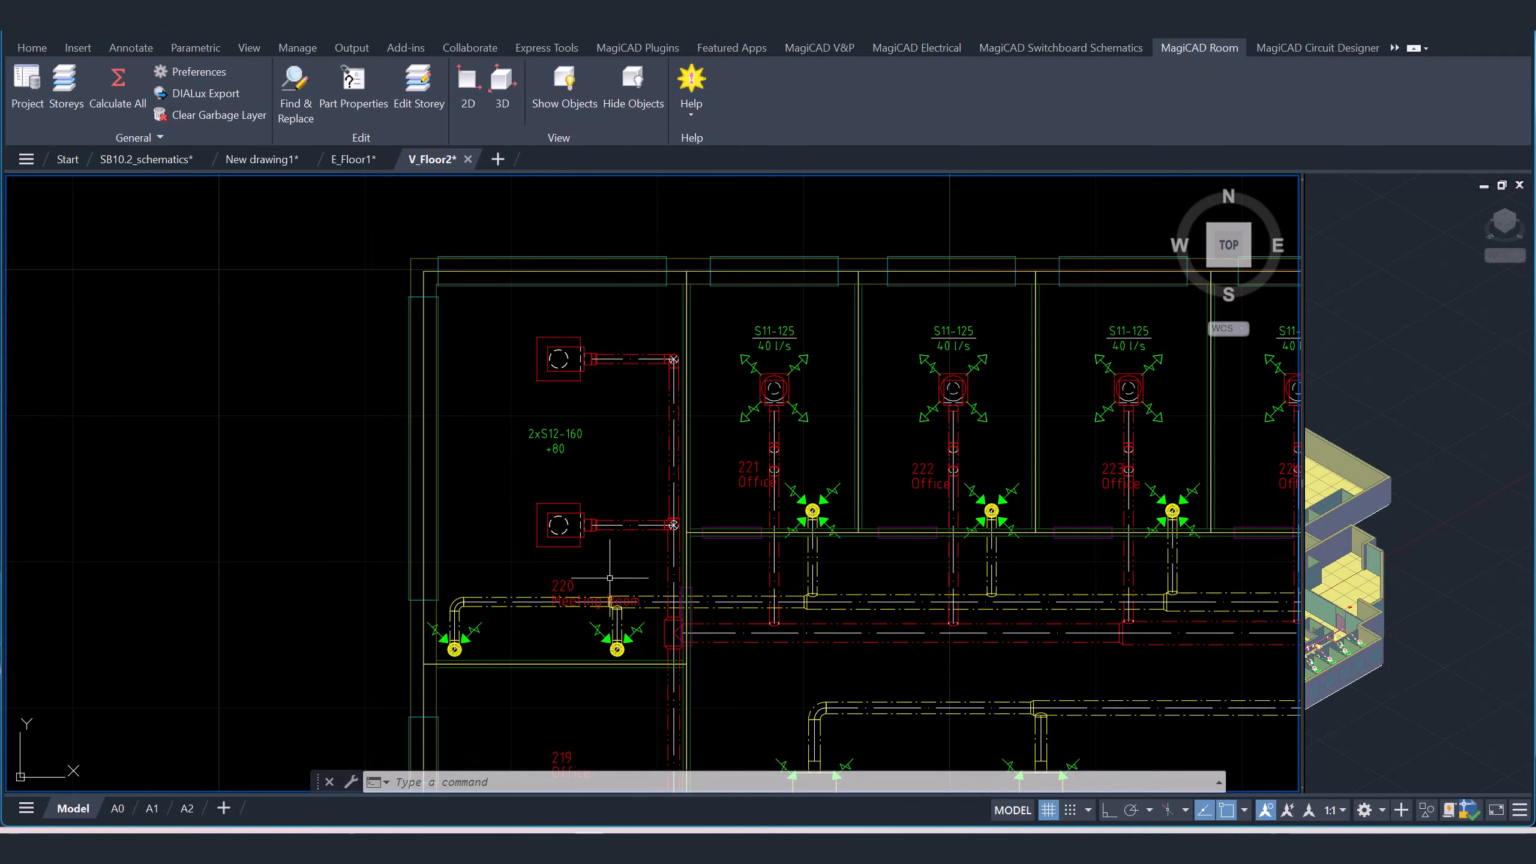
- In V_Floor2, open the room properties of Meeting Room 220 and its heat loss analysis
double_click(571, 586)
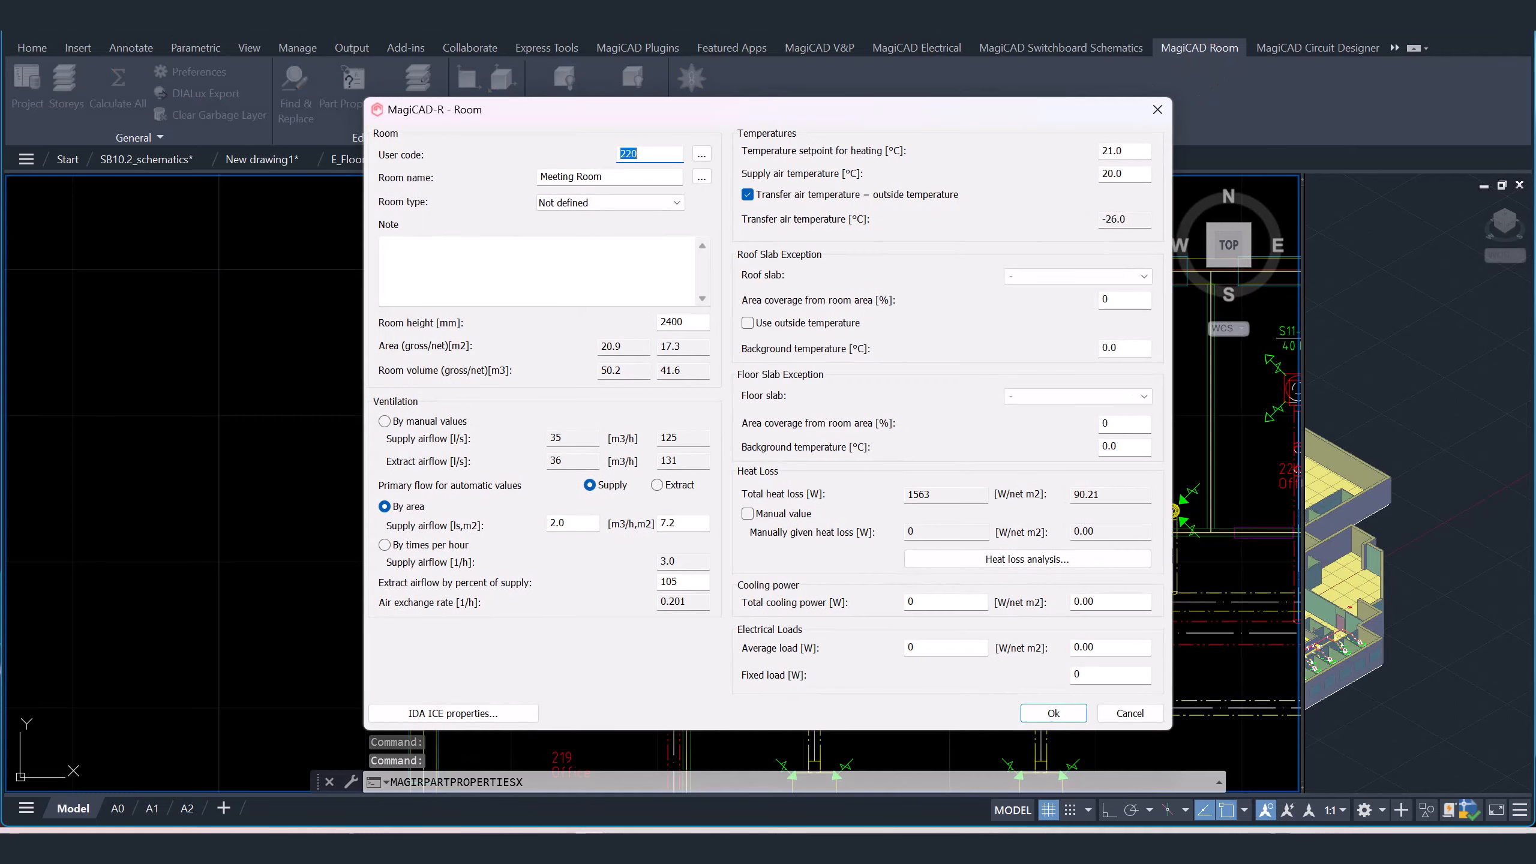
left_click_drag(702, 121, 1004, 122)
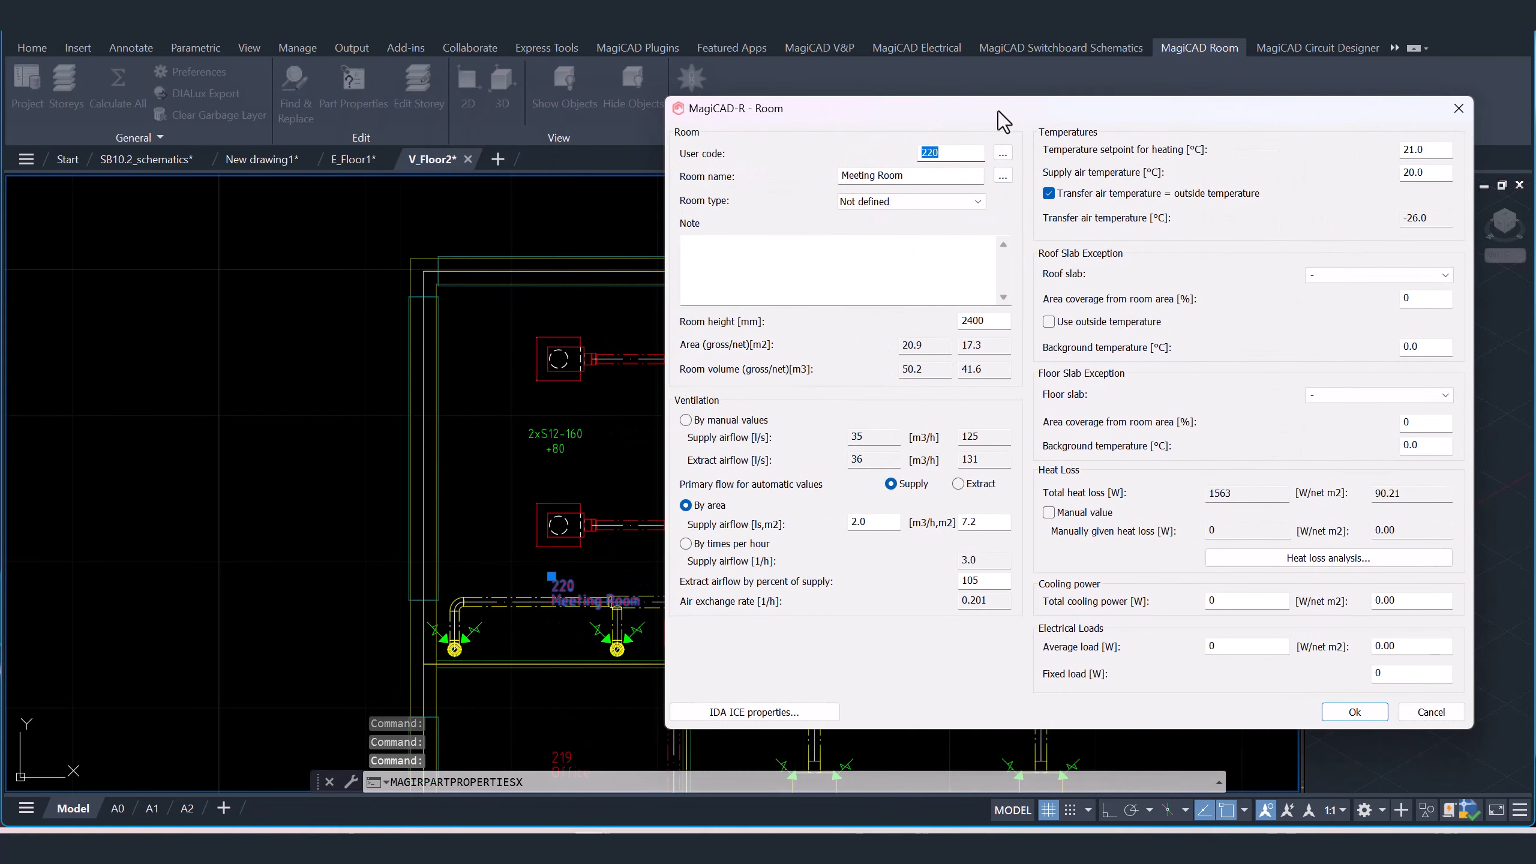
left_click(1296, 565)
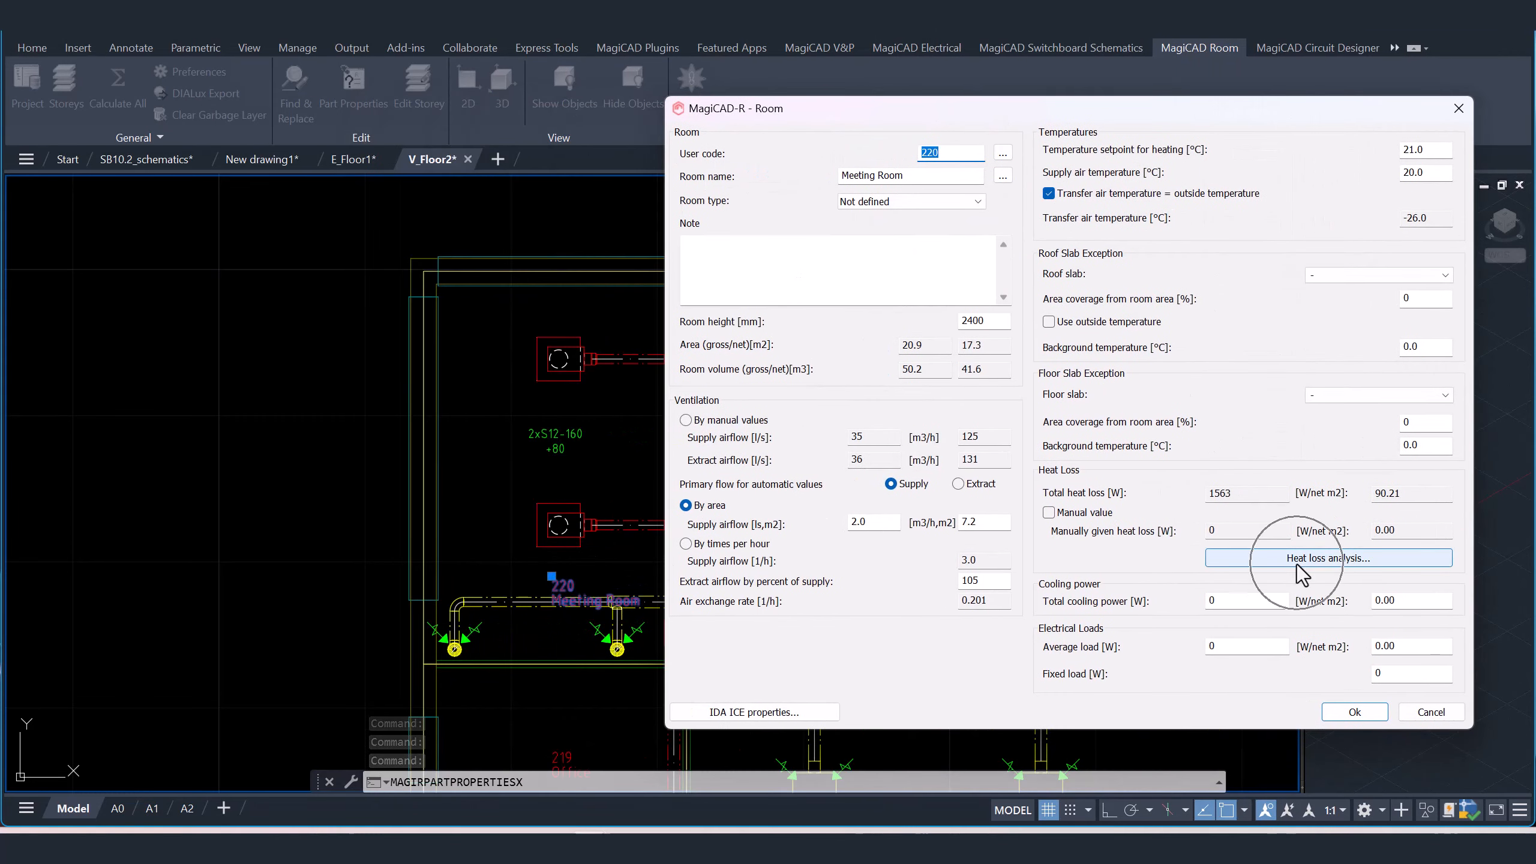
left_click_drag(689, 136, 874, 169)
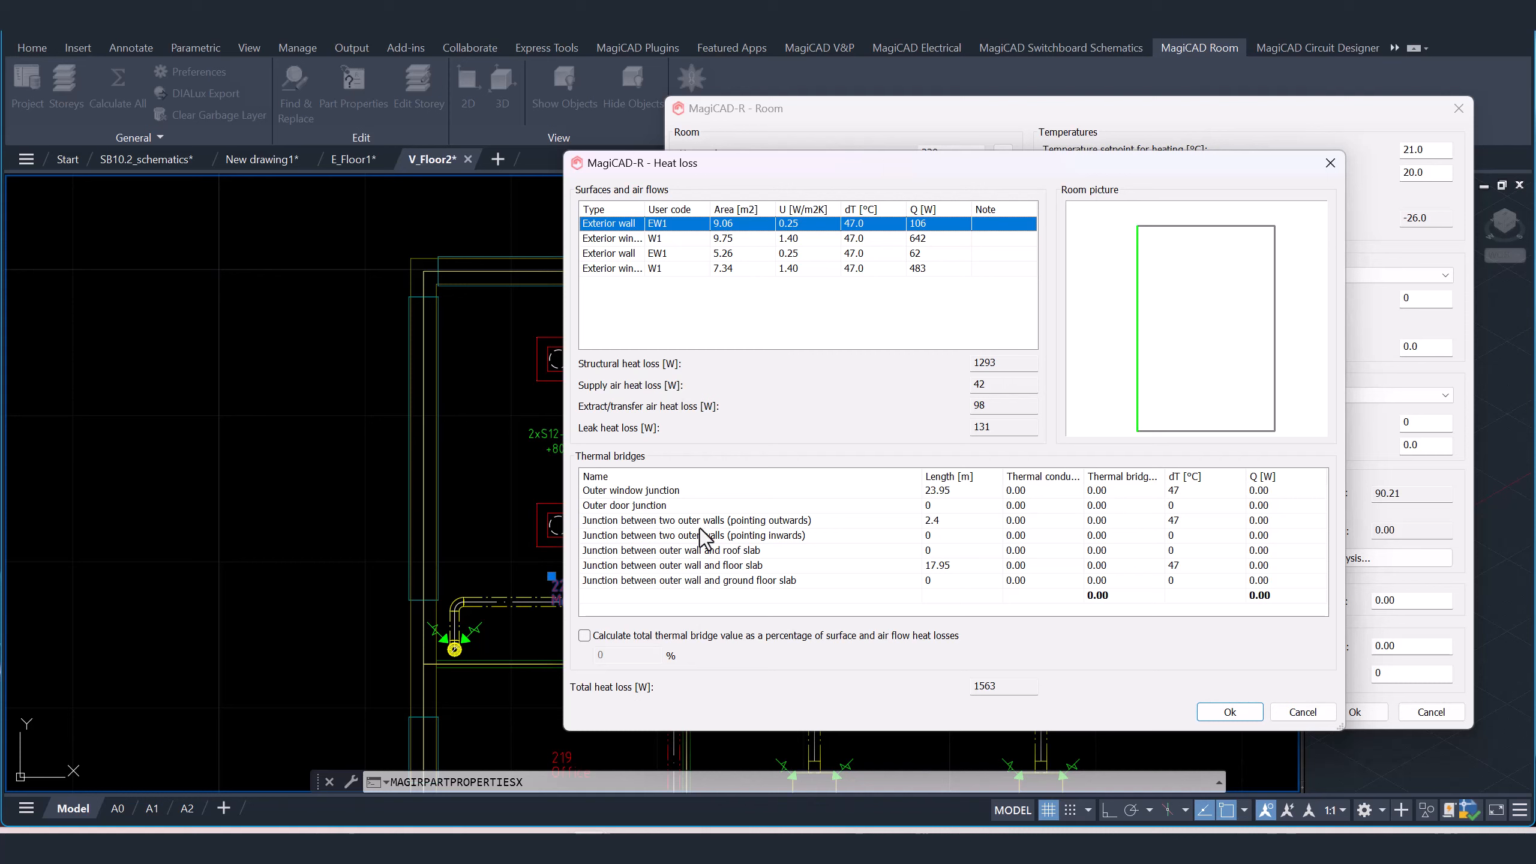
- Inspect the junction rows among the thermal bridges and open the thermal conductance of the outward-pointing outer wall junction for editing
left_click(603, 522)
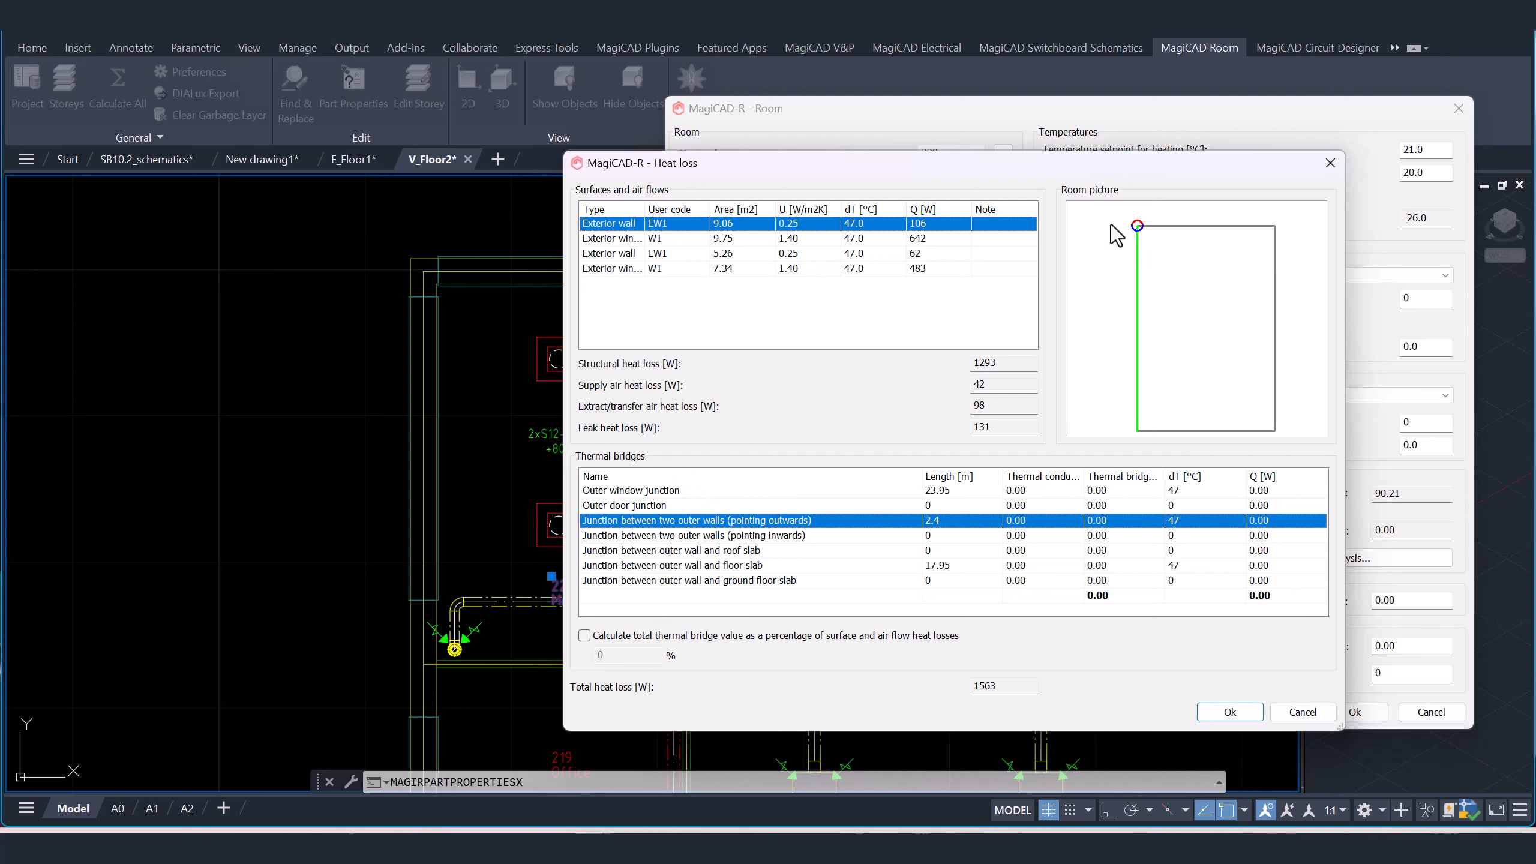
left_click(775, 535)
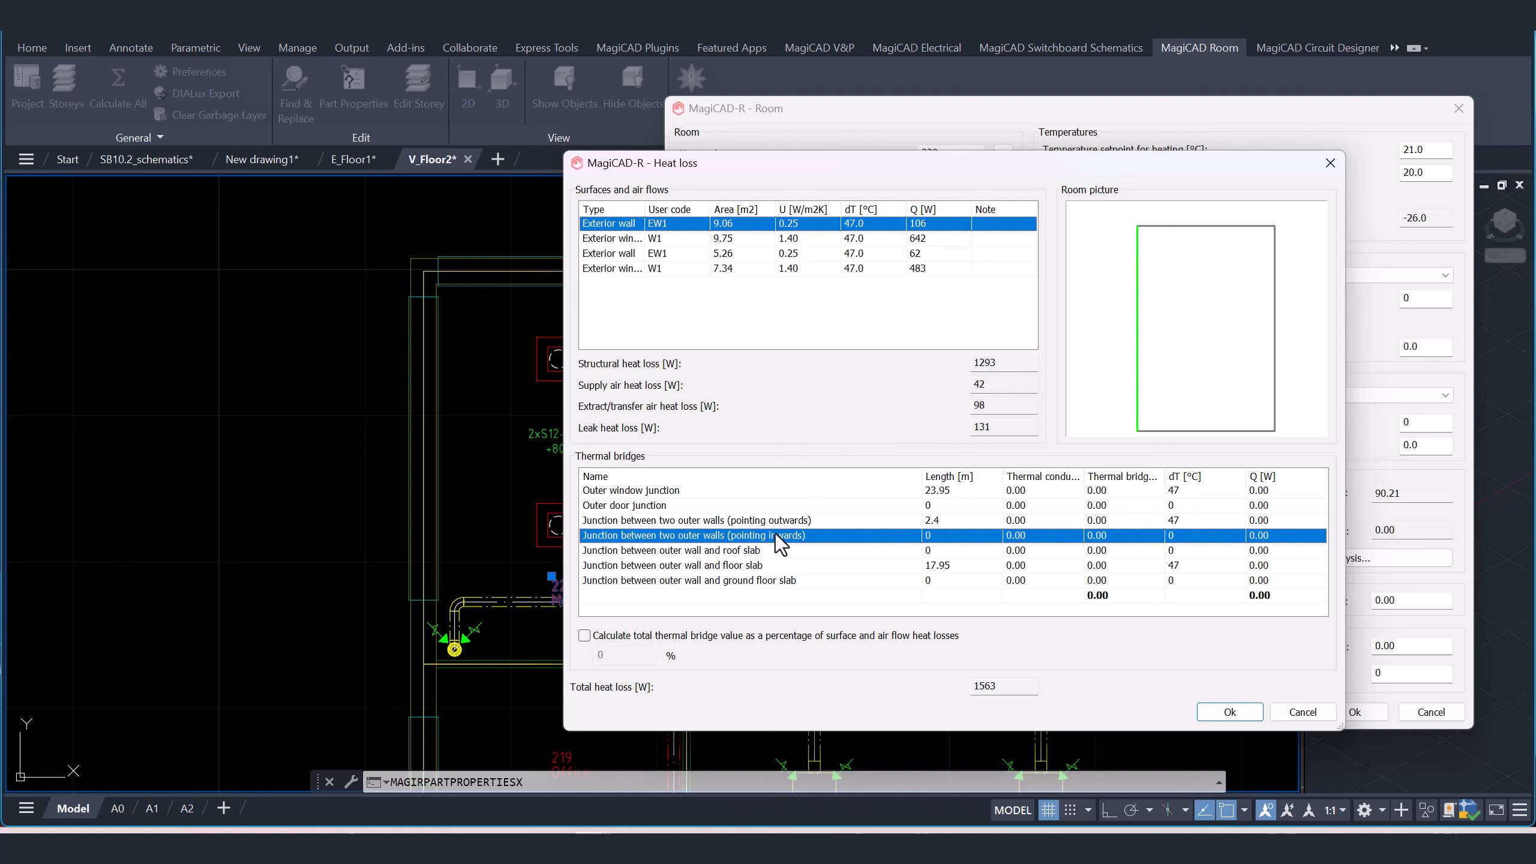
left_click(776, 551)
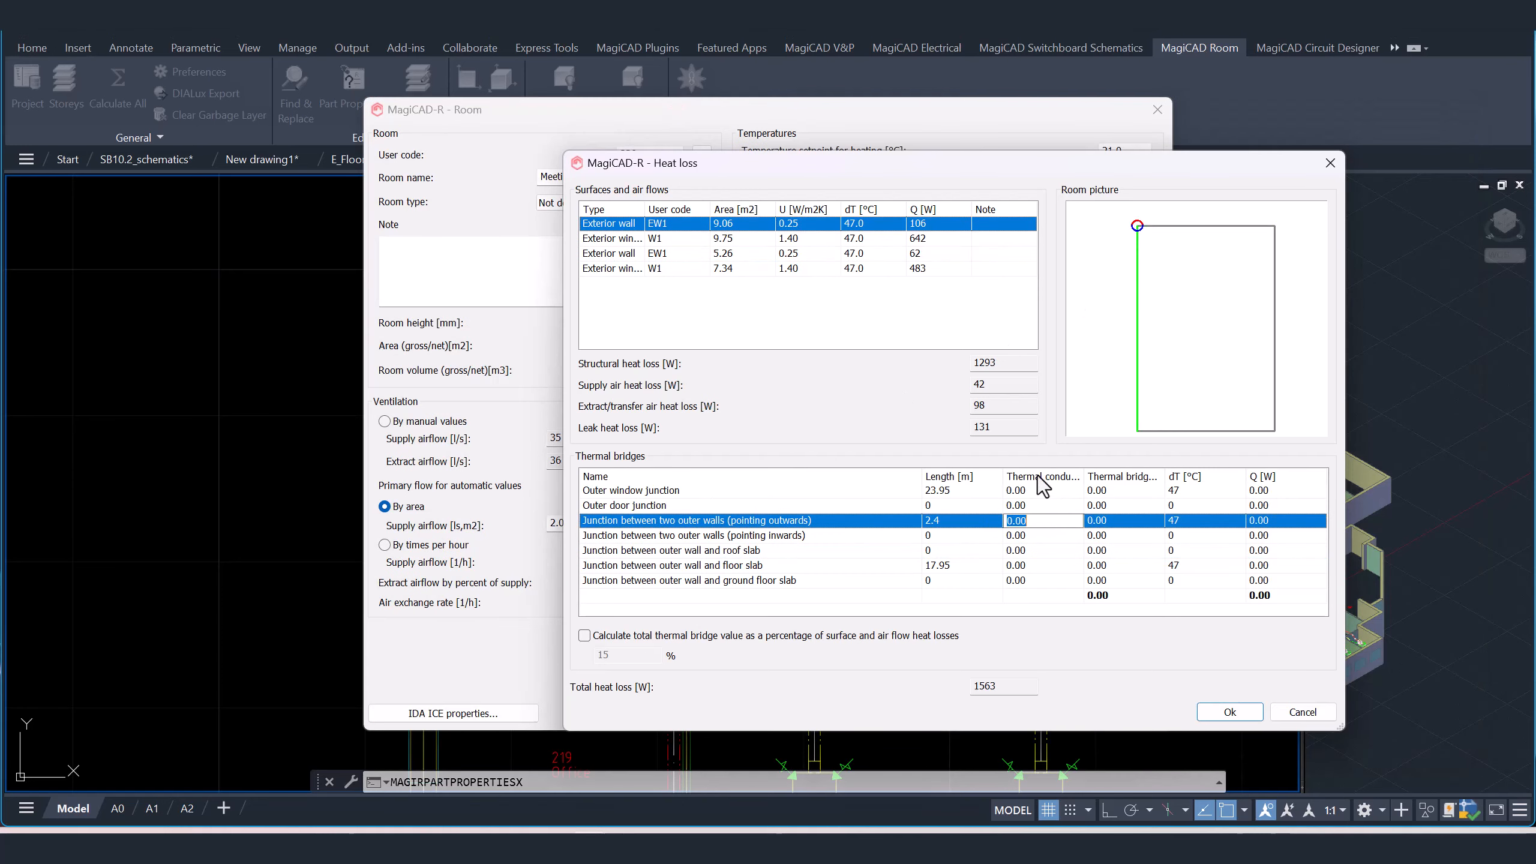
left_click(1046, 478)
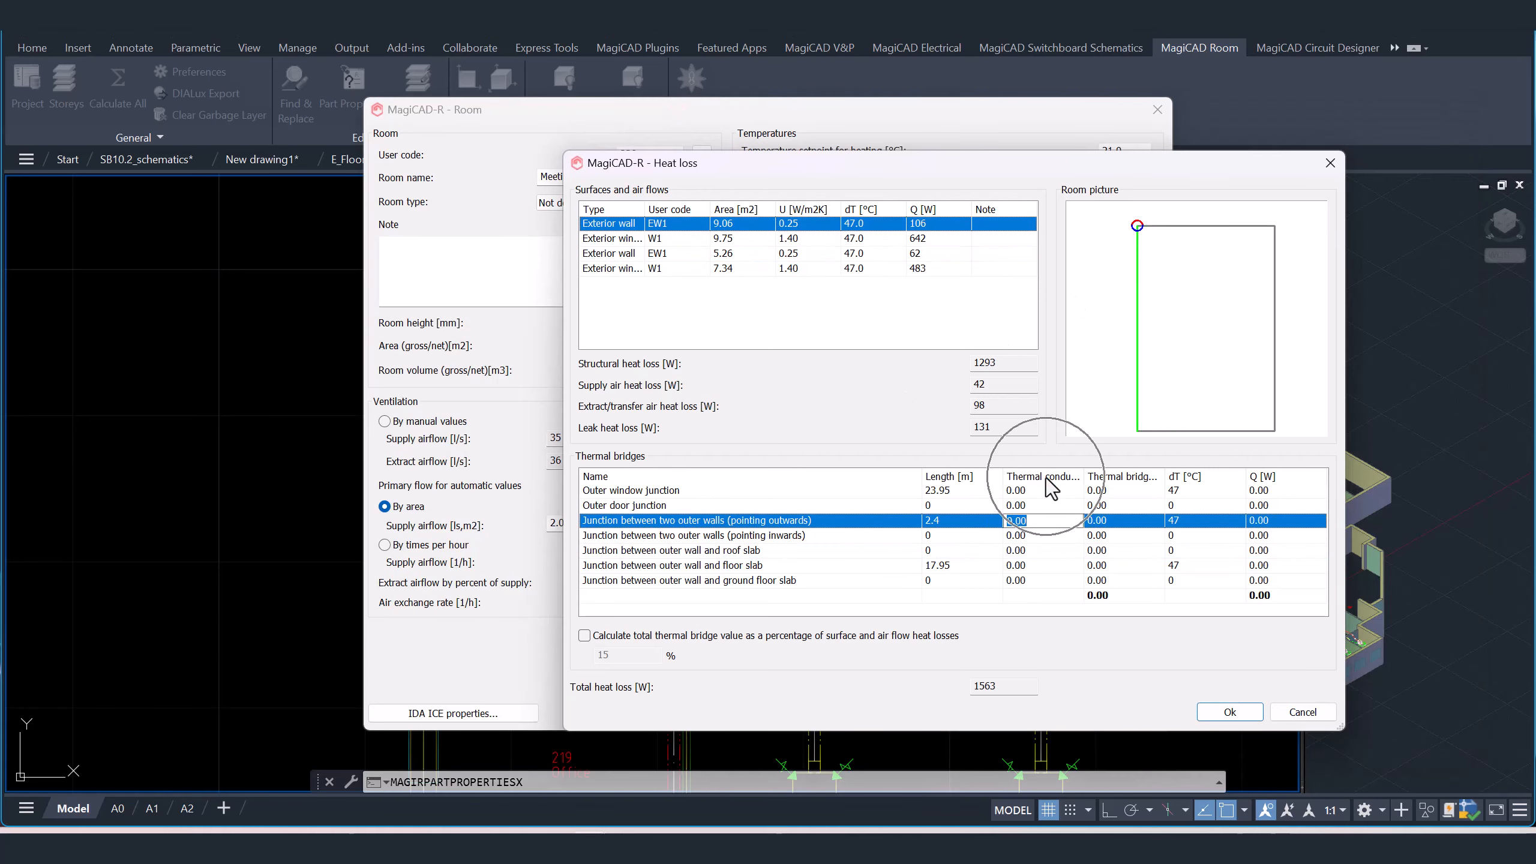
left_click(1032, 522)
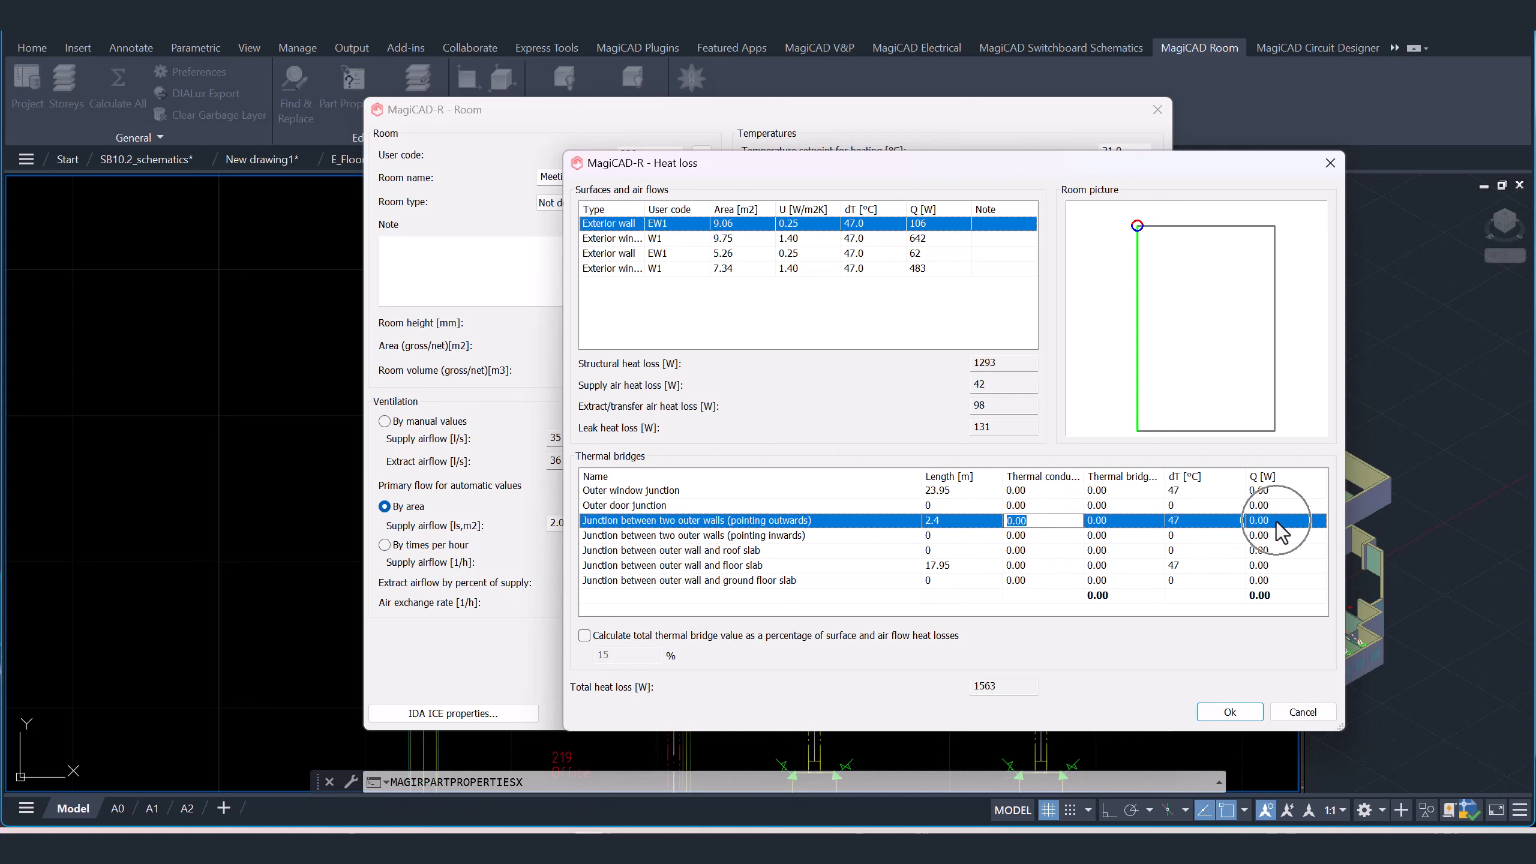
- Enable calculating the total thermal bridge value as 15% of surface and air flow heat losses and accept the heat loss analysis
left_click(583, 635)
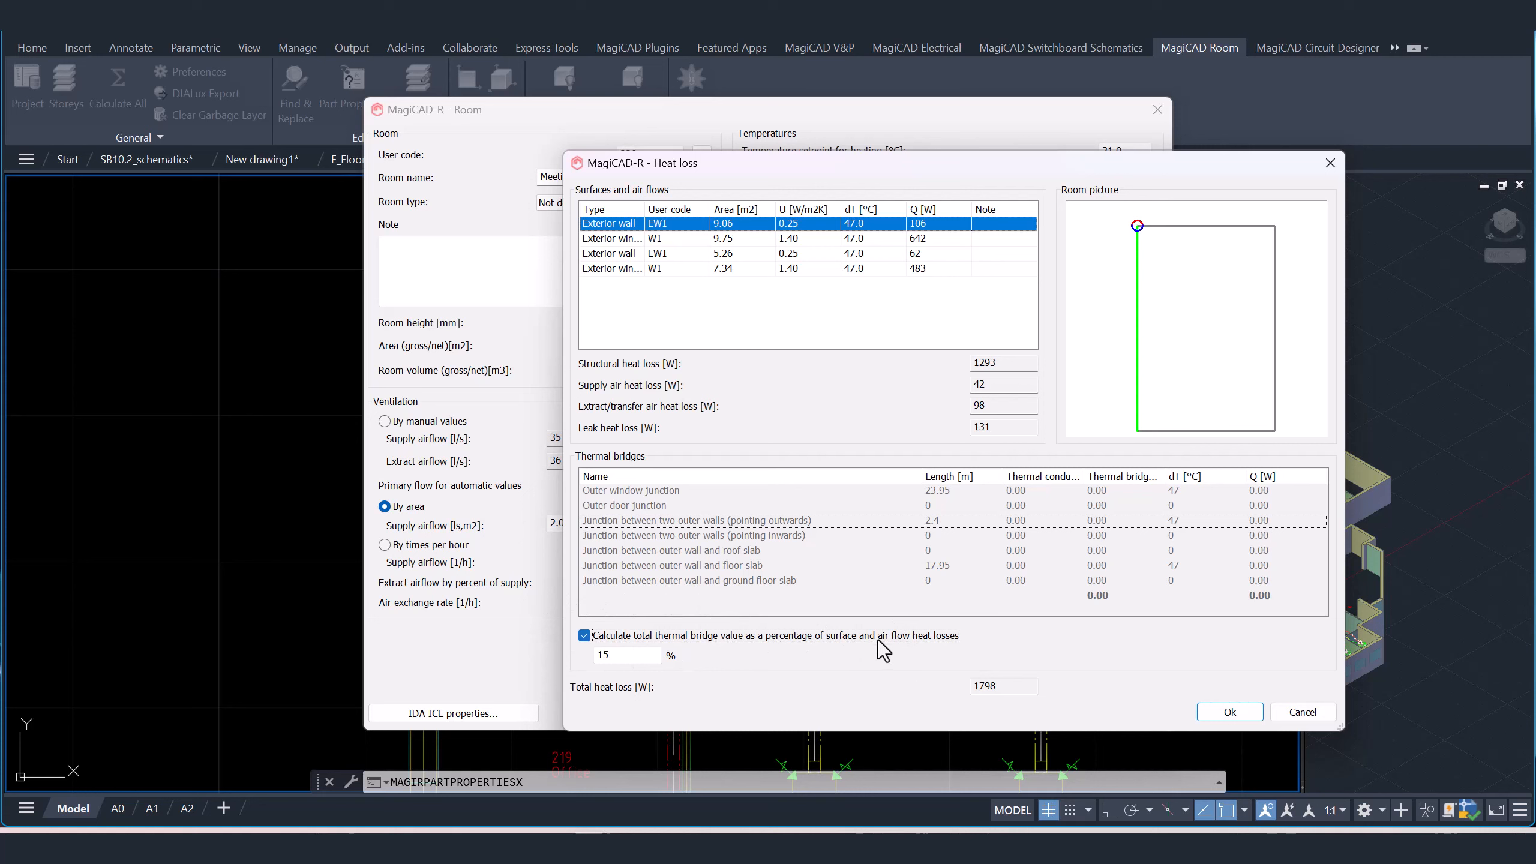
left_click(640, 655)
left_click(640, 654)
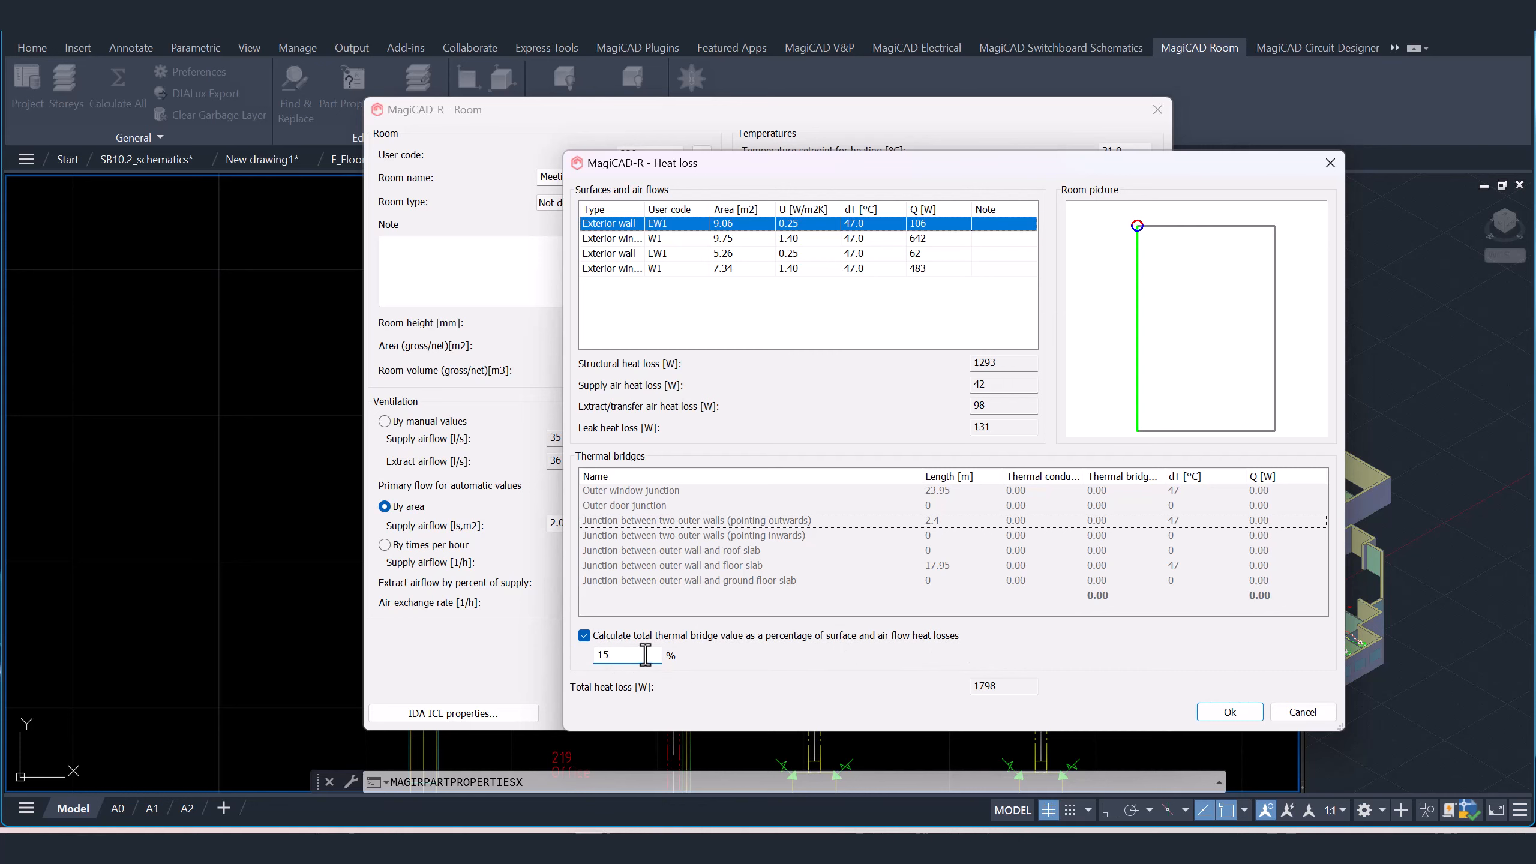
left_click(1230, 712)
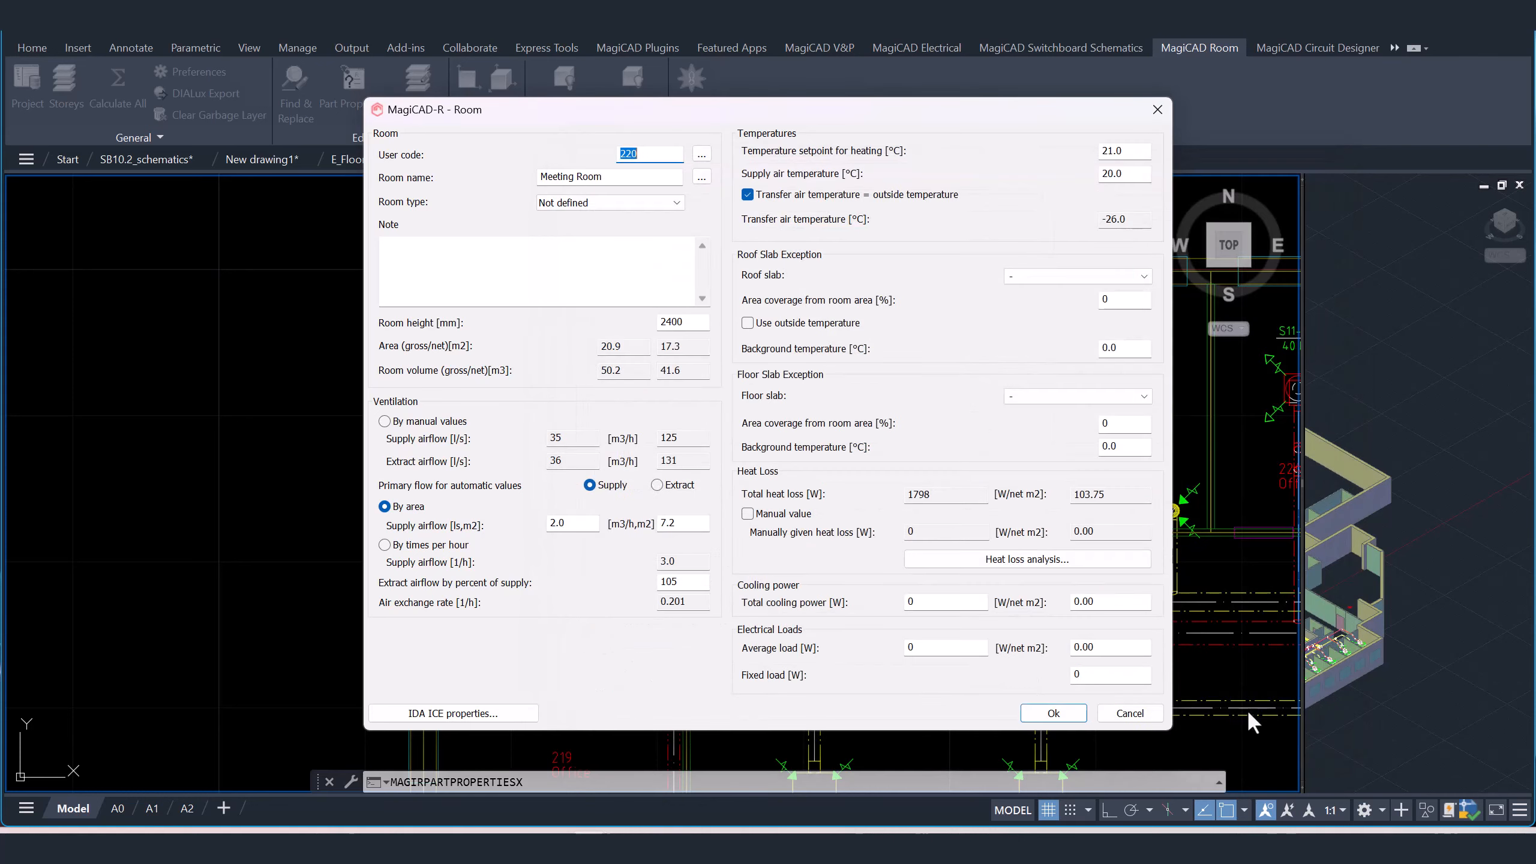
- Reopen the room's heat loss analysis and try a thermal bridge percentage of 40, replacing it with 80
left_click(964, 497)
left_click(956, 559)
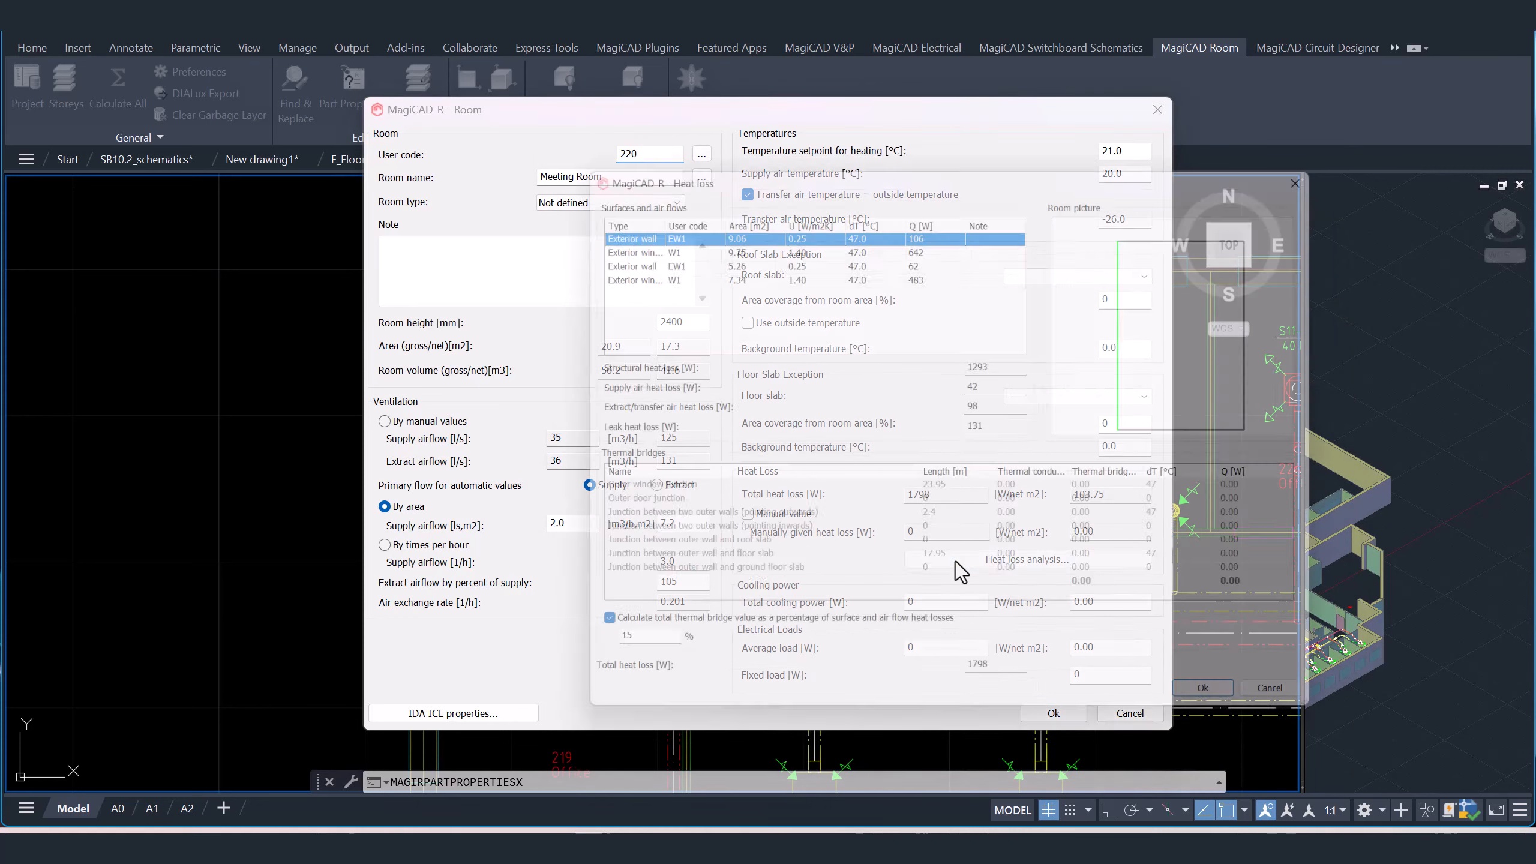
left_click(622, 657)
key("BackSpace")
key("BackSpace")
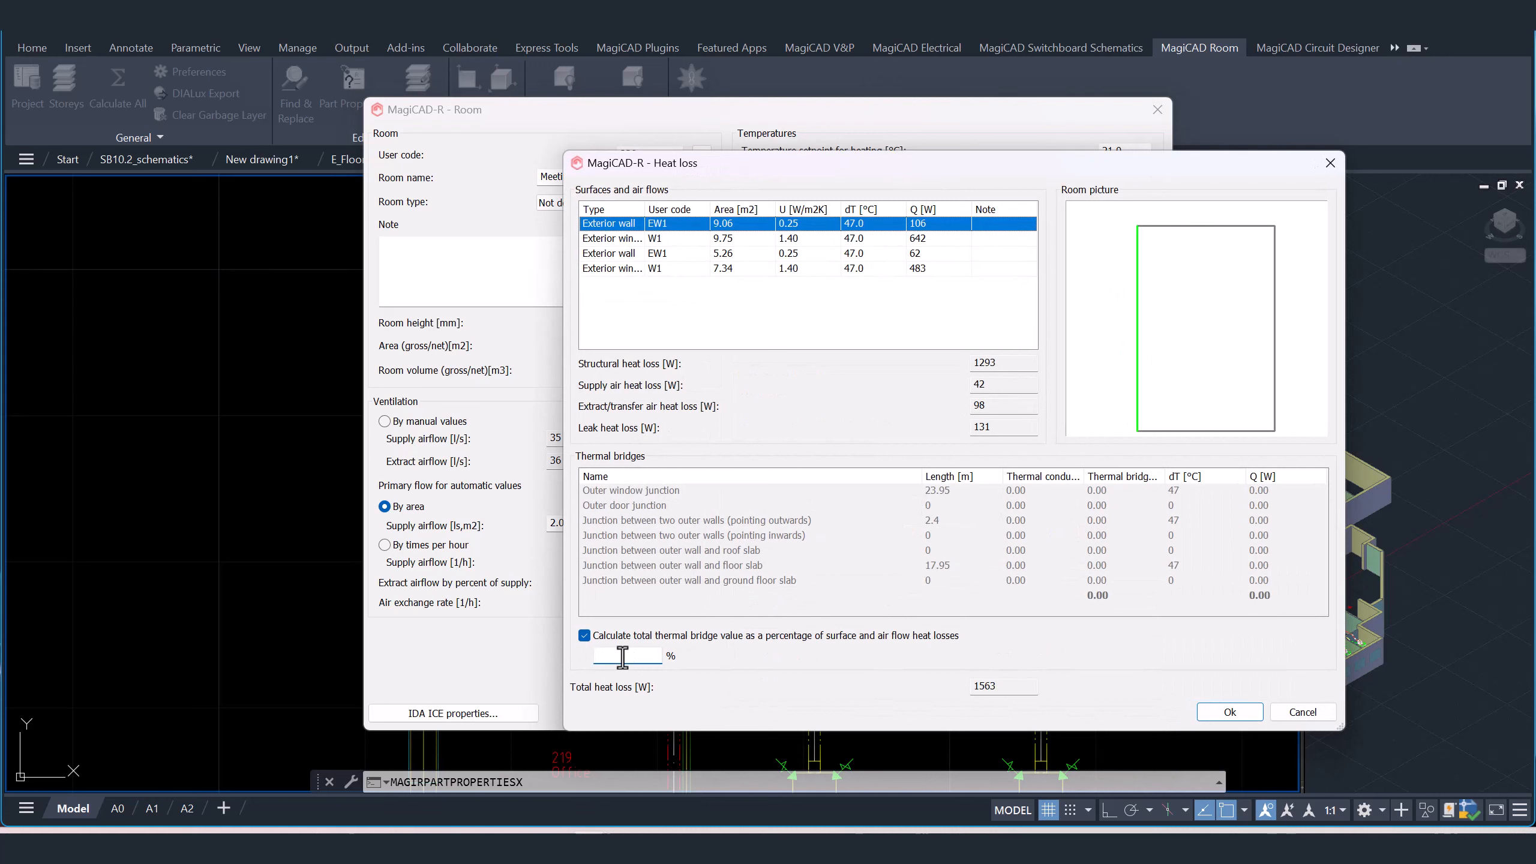
type("40")
left_click(618, 657)
key("BackSpace")
key("BackSpace")
type("80")
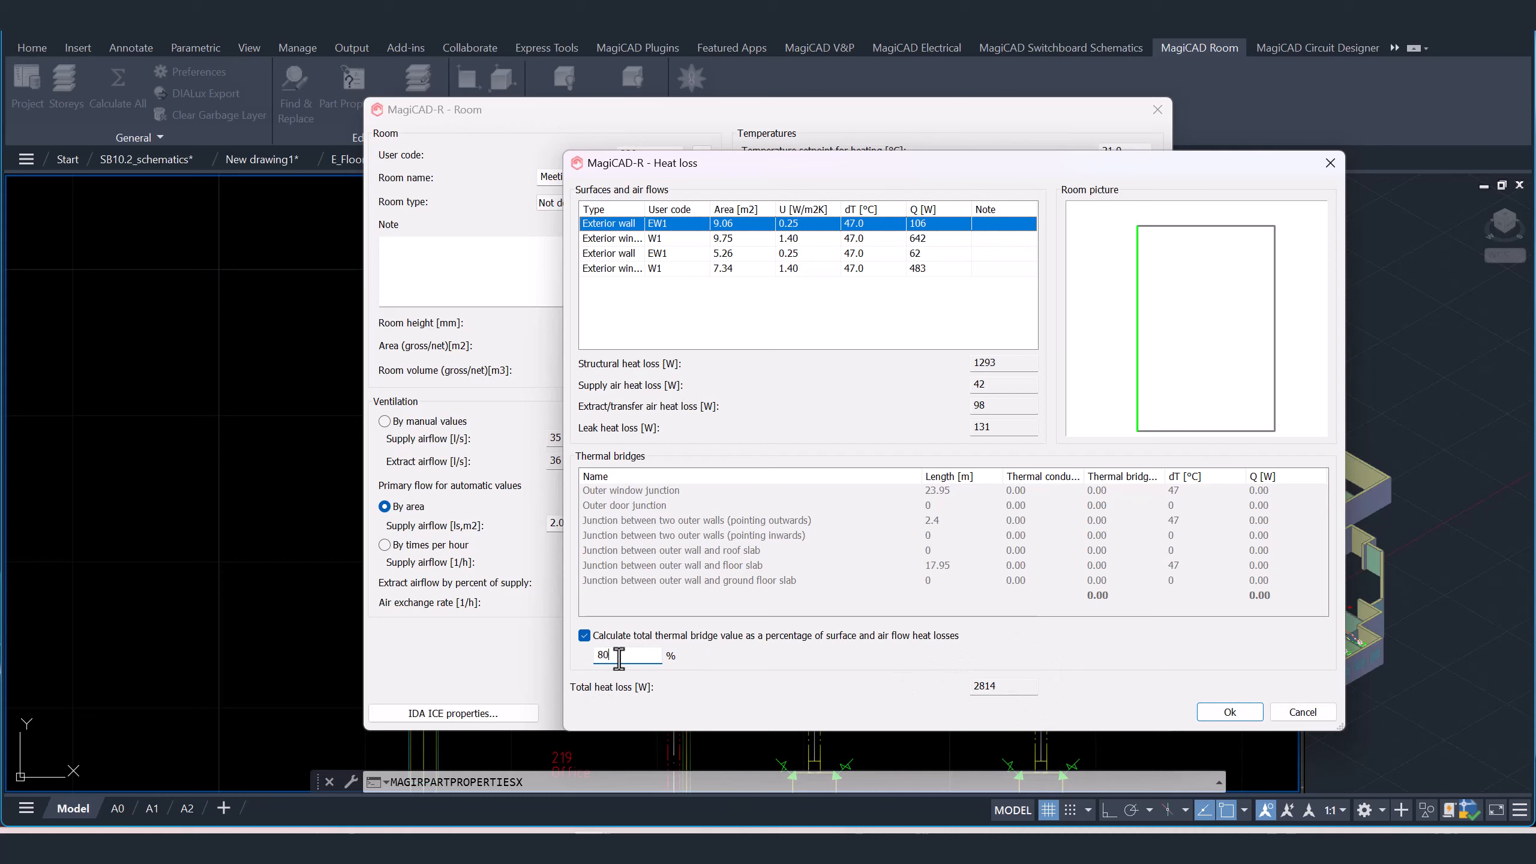